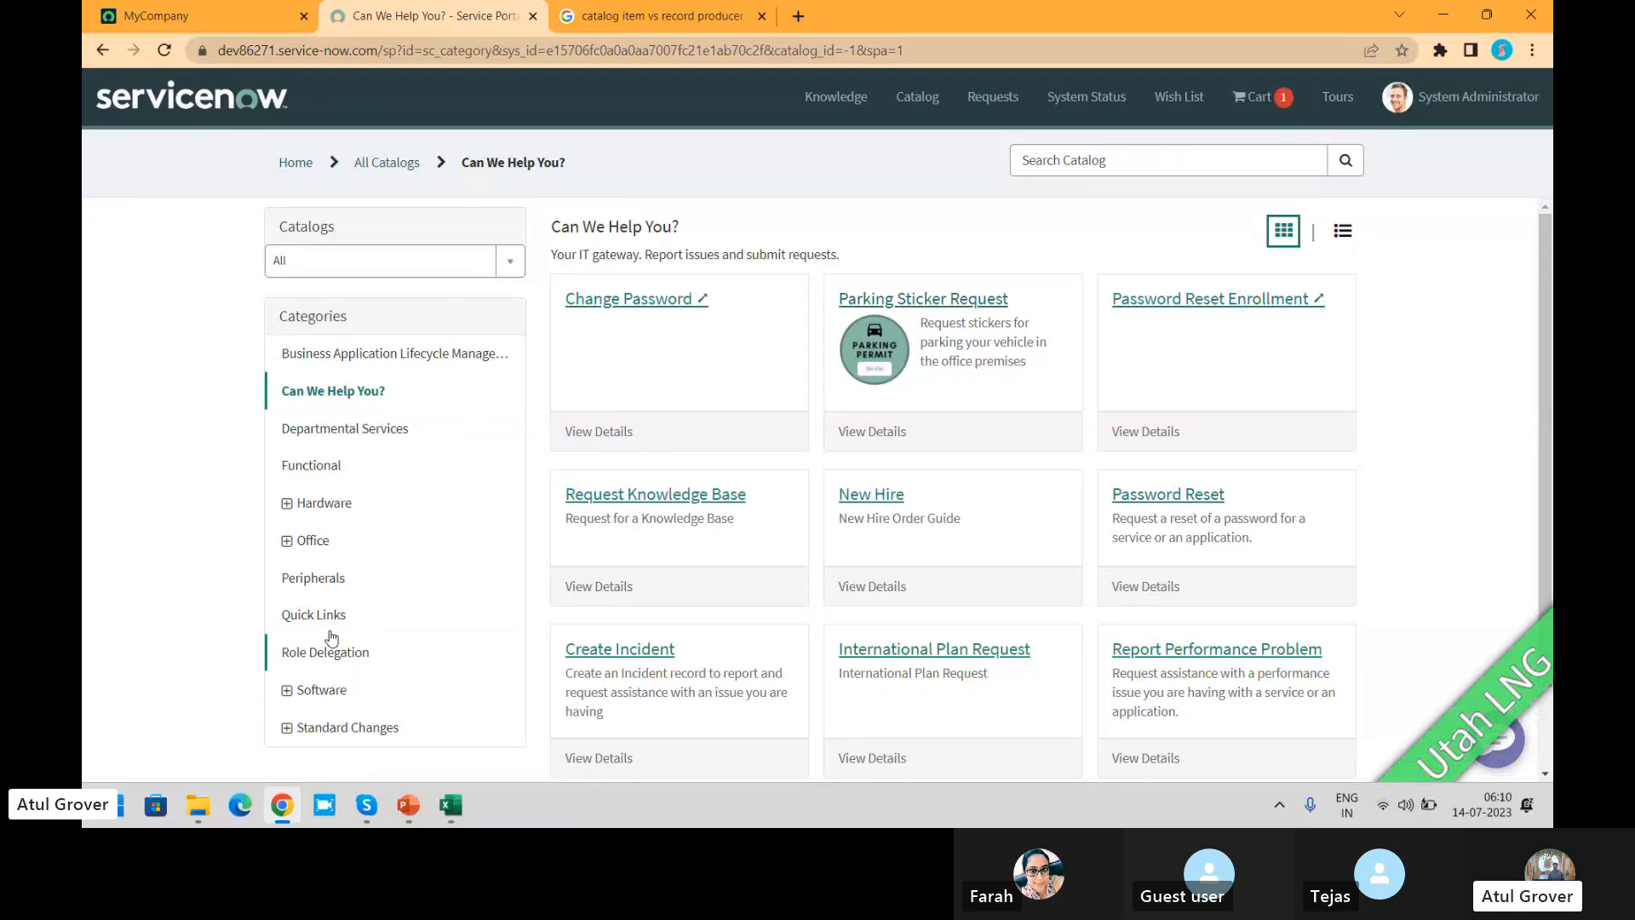
Step: View the Departmental Services category, then search the catalog for "New joiner" and for "New join"
{"action": "left_click", "coordinate": [368, 431]}
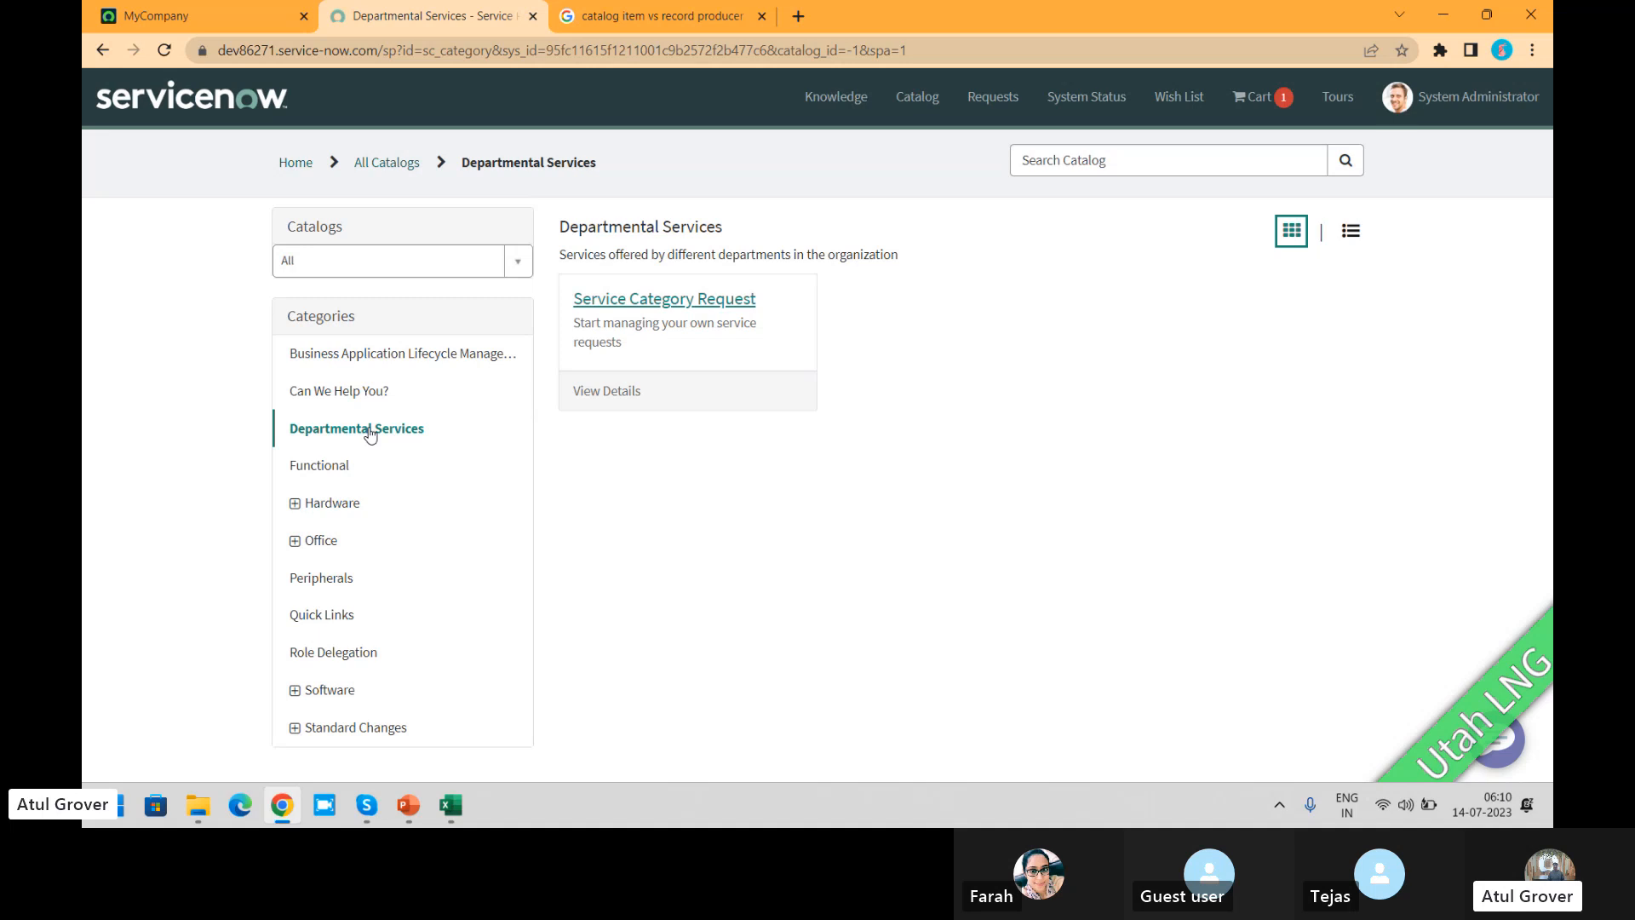
{"action": "left_click", "coordinate": [1136, 160]}
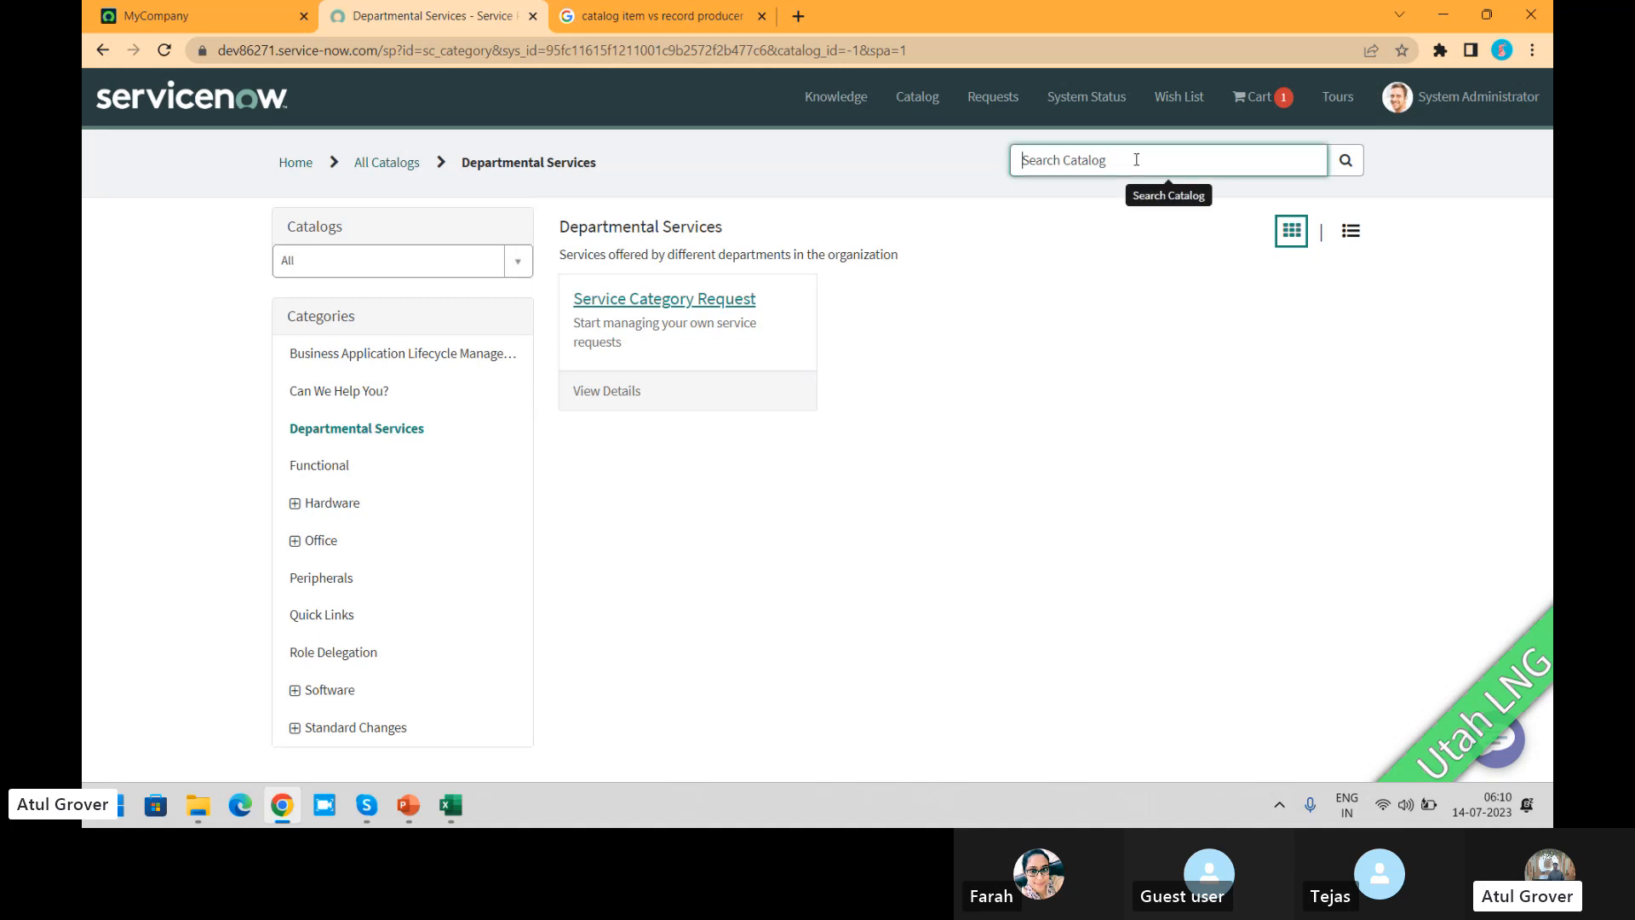
{"action": "type", "text": "New joiner"}
{"action": "key", "text": "Return"}
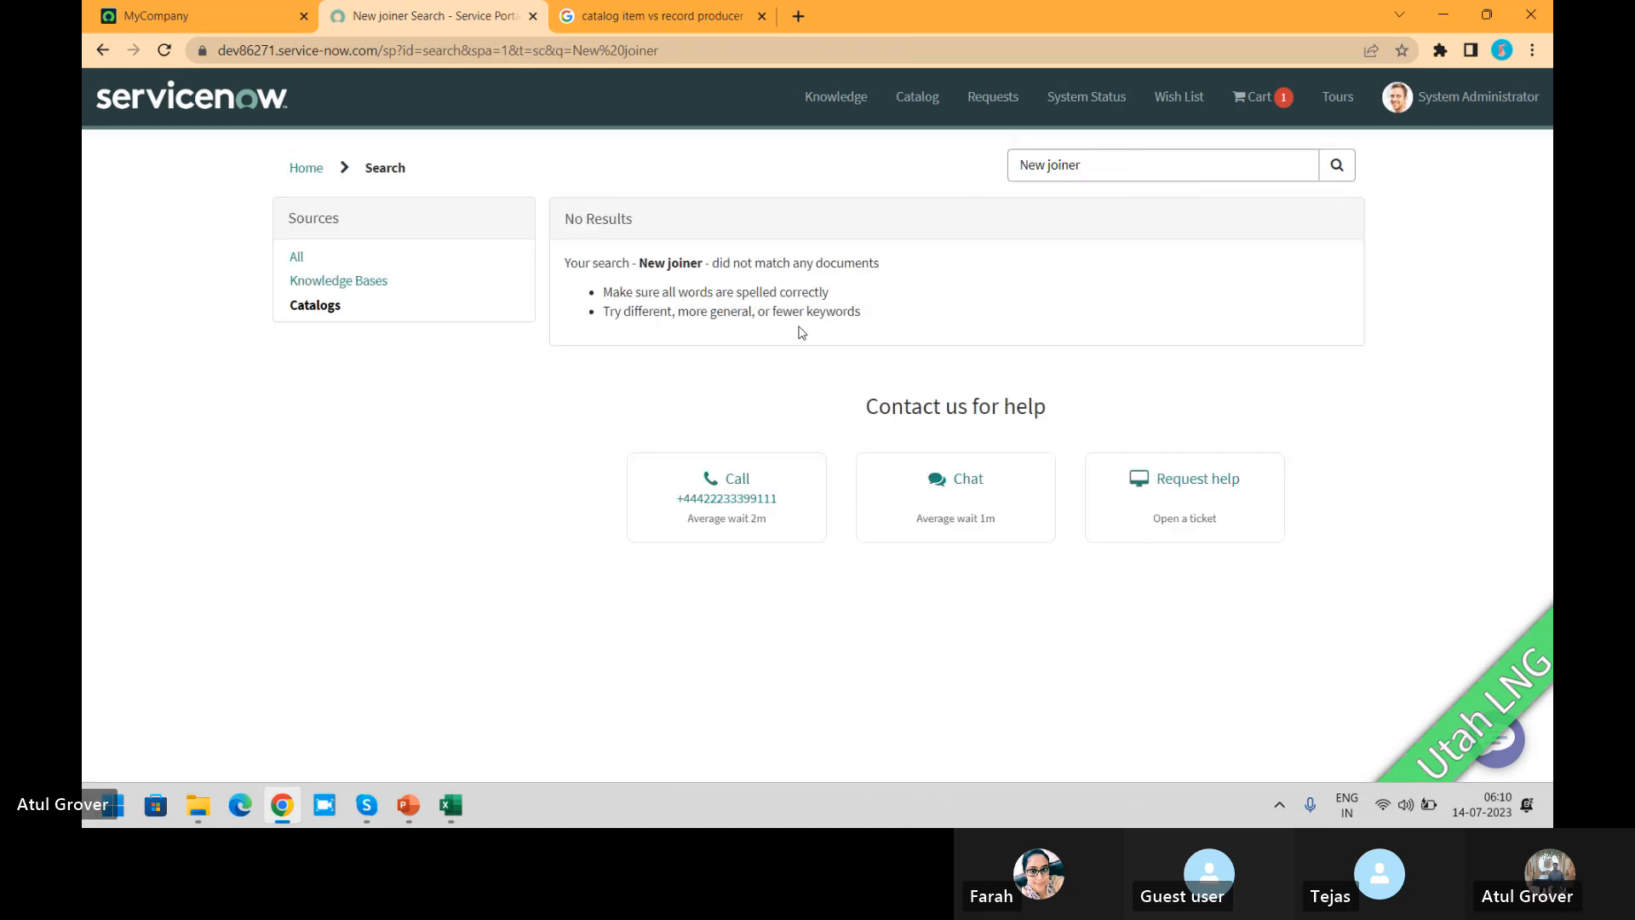
{"action": "left_click", "coordinate": [1146, 171]}
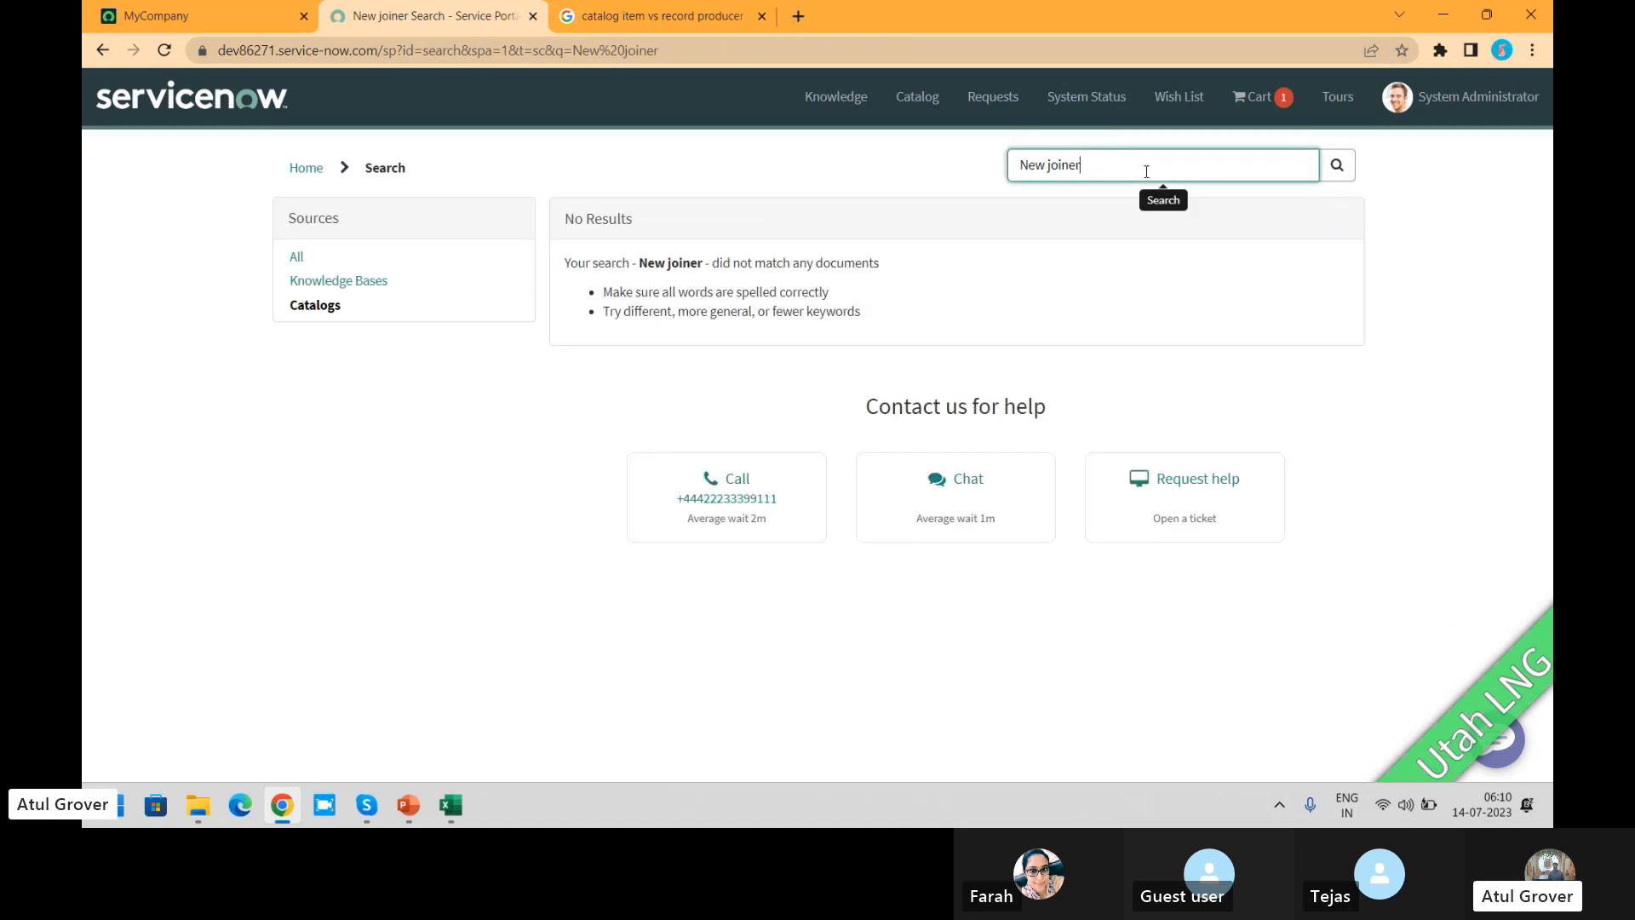
{"action": "key", "text": "Return"}
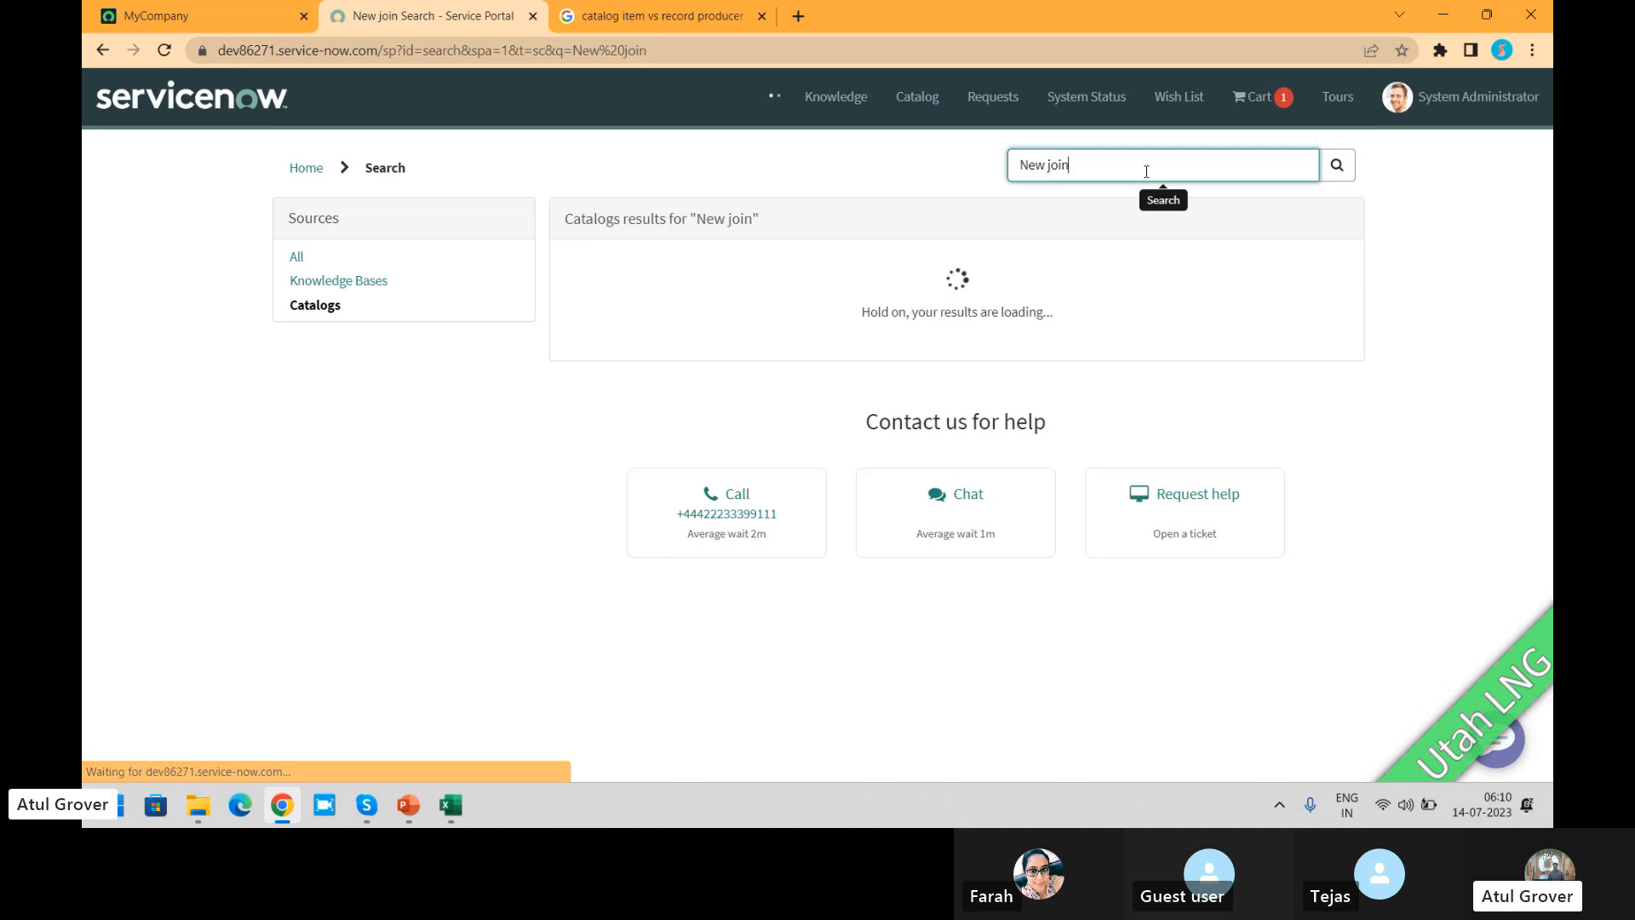
{"action": "left_click", "coordinate": [328, 305]}
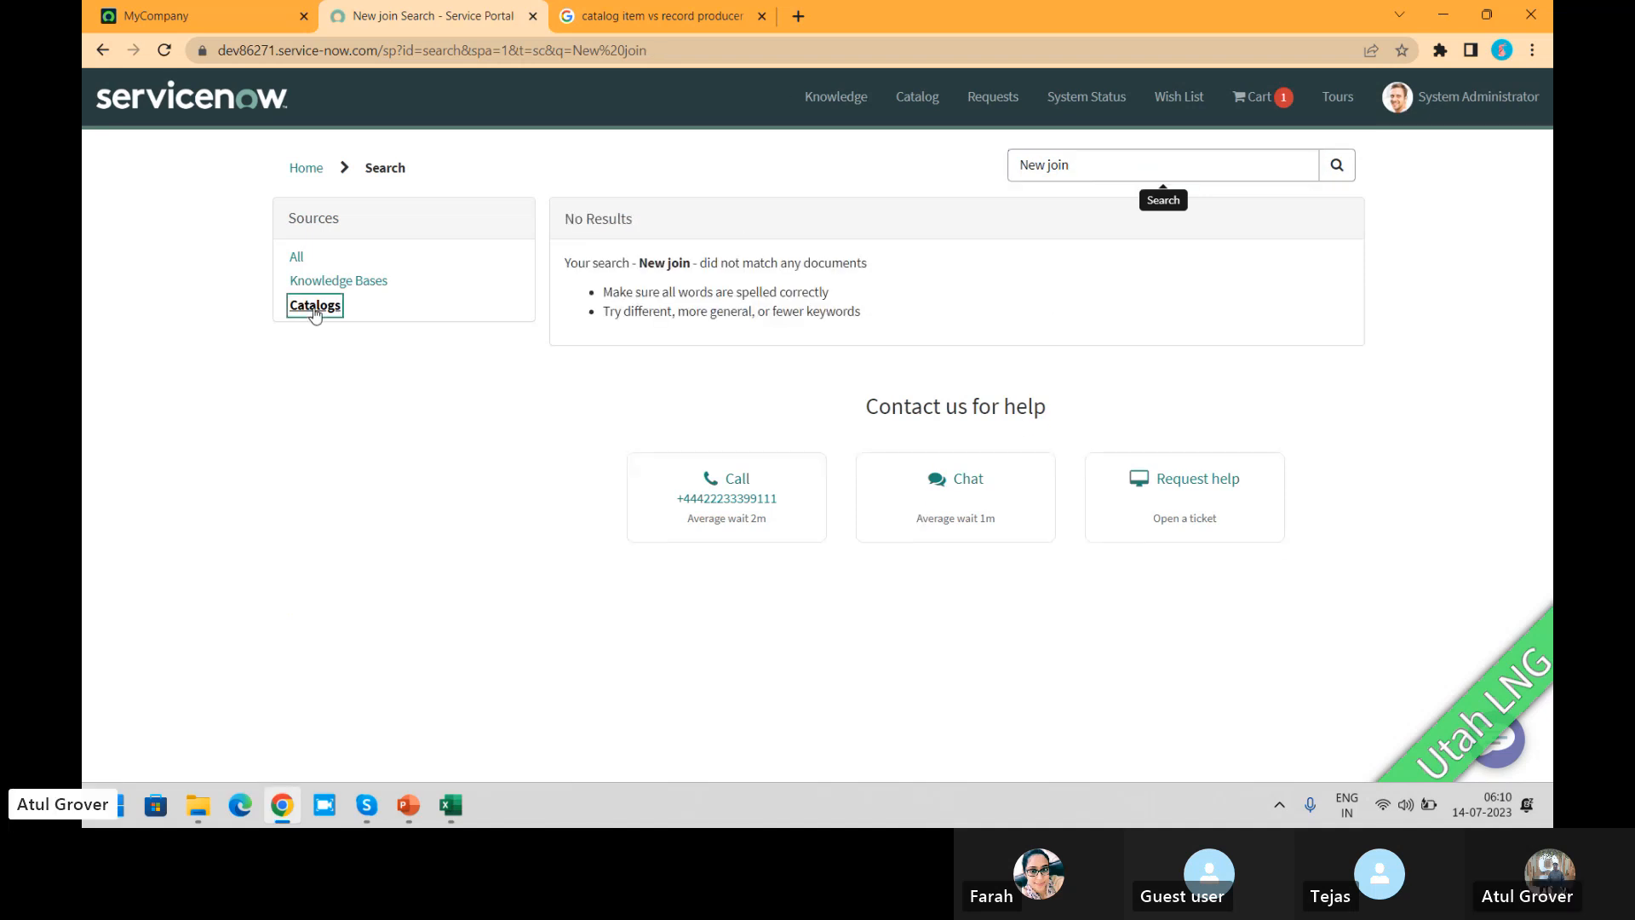
Step: Return to the portal home page and browse the service catalog by categories
{"action": "left_click", "coordinate": [309, 168]}
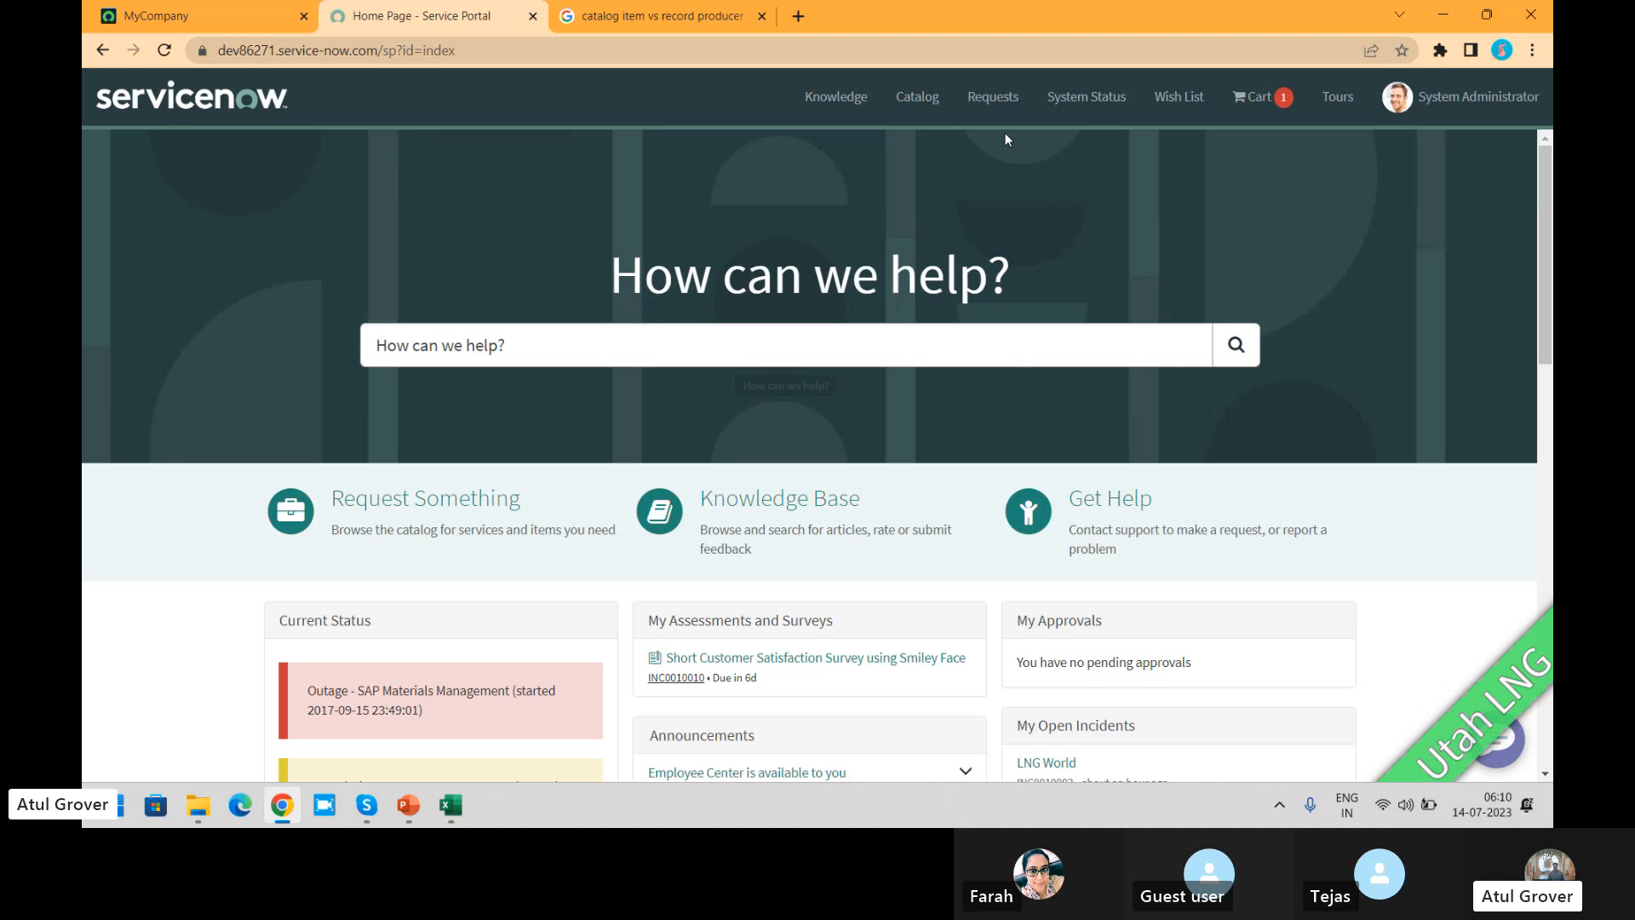
{"action": "left_click", "coordinate": [919, 99]}
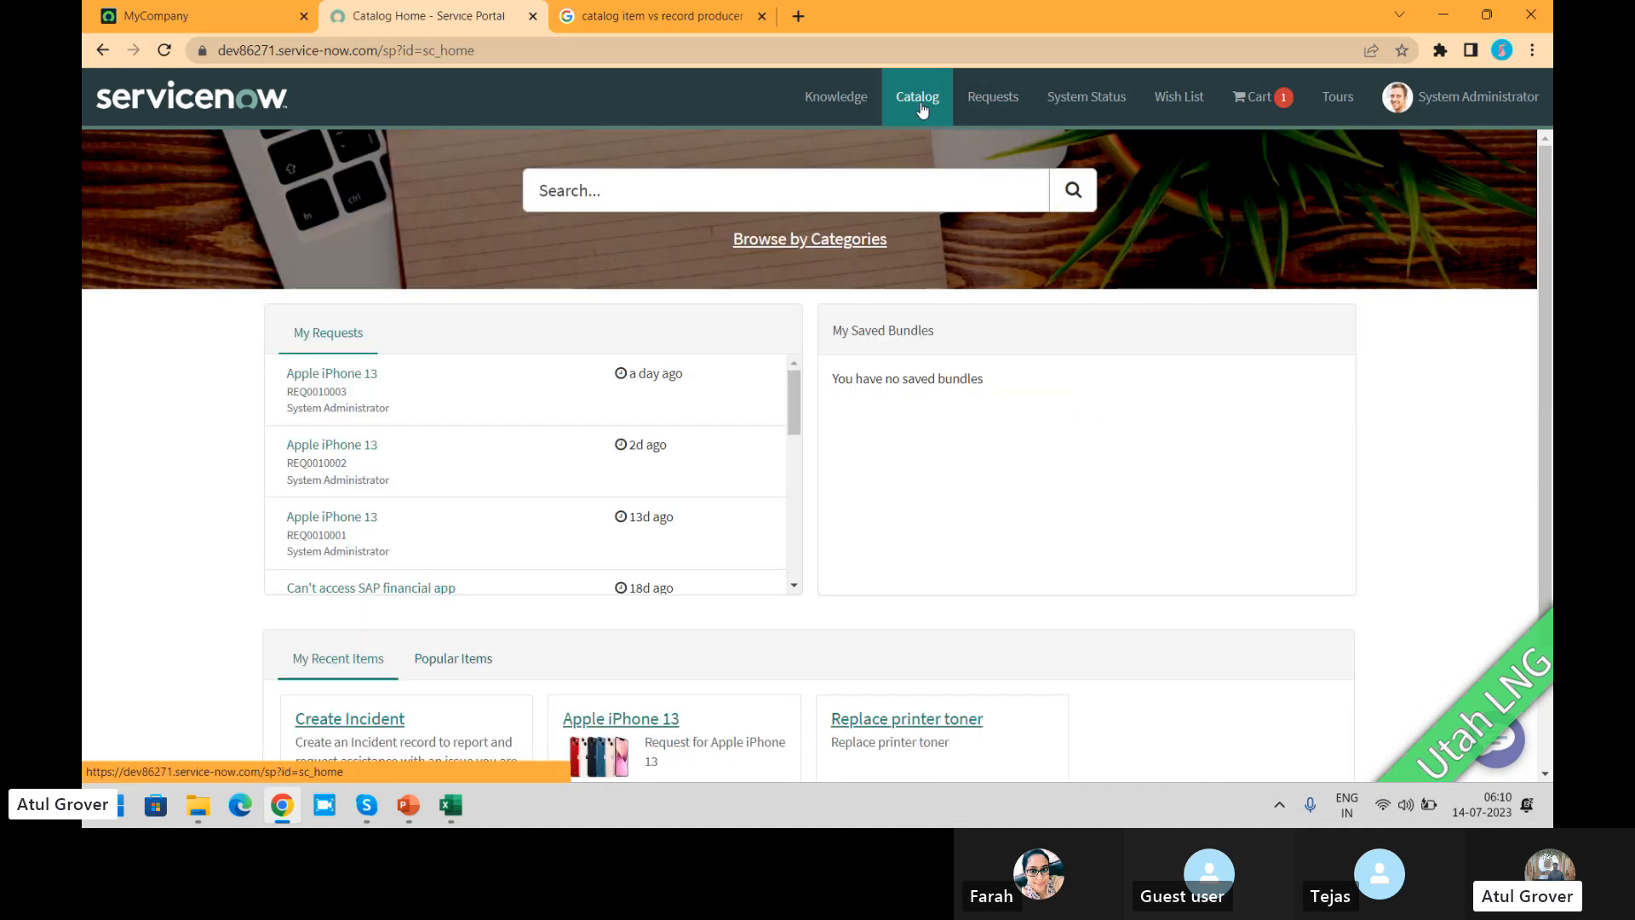
{"action": "left_click", "coordinate": [800, 240]}
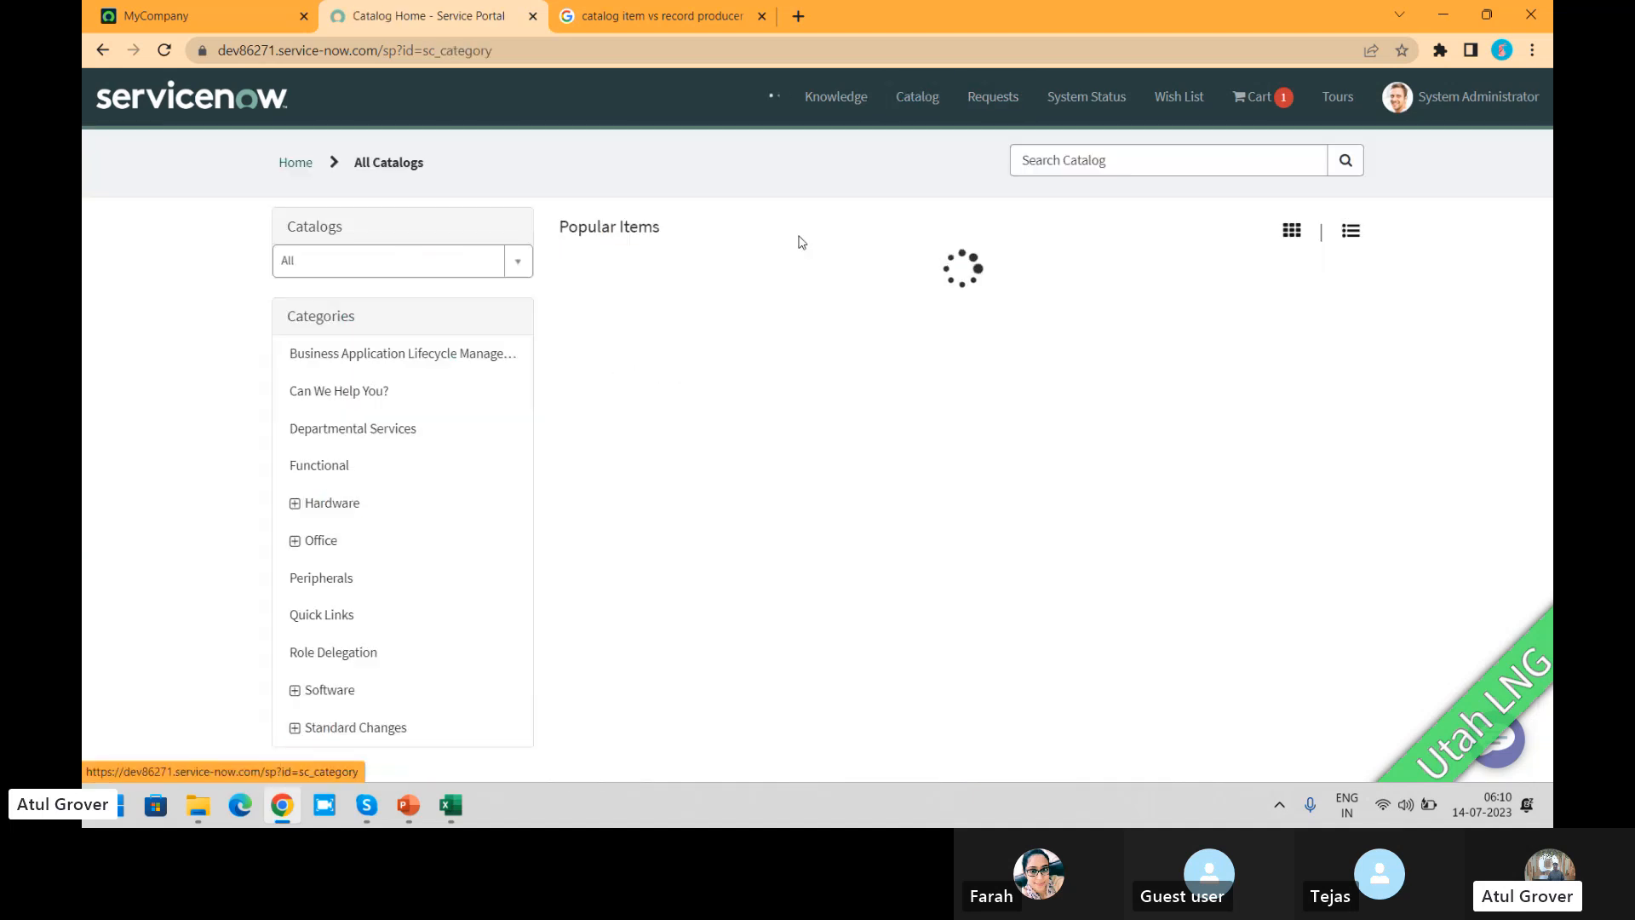
Step: Switch to the MyCompany admin page and open the Maintain Items list under Catalog Definitions
{"action": "left_click", "coordinate": [141, 14]}
{"action": "left_click", "coordinate": [295, 92]}
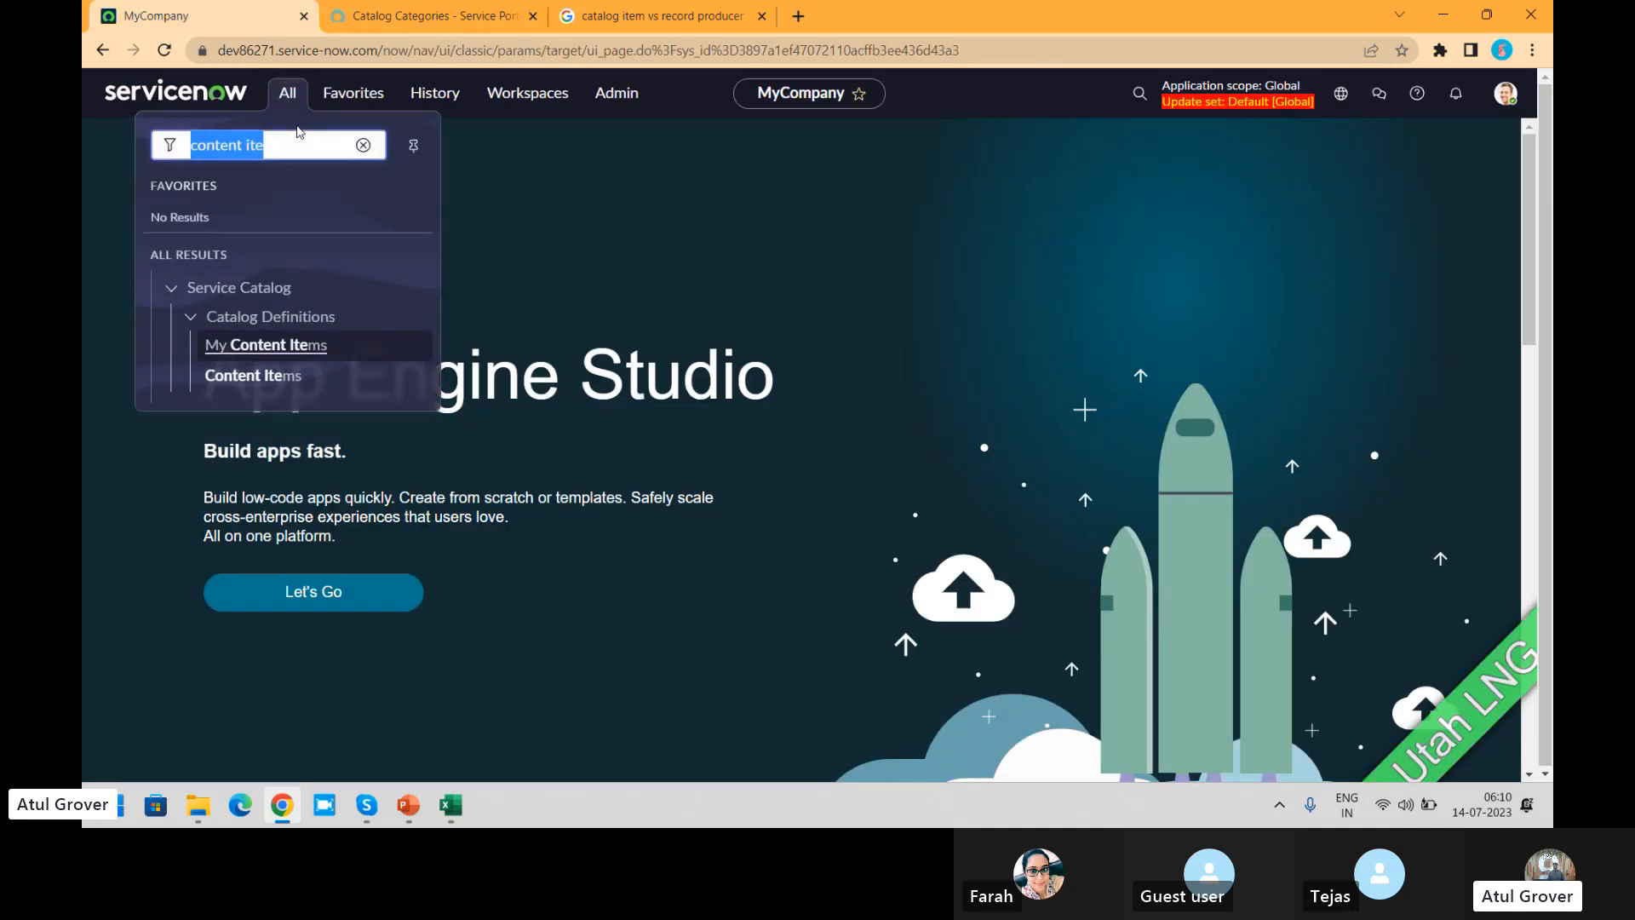
{"action": "type", "text": "mainti"}
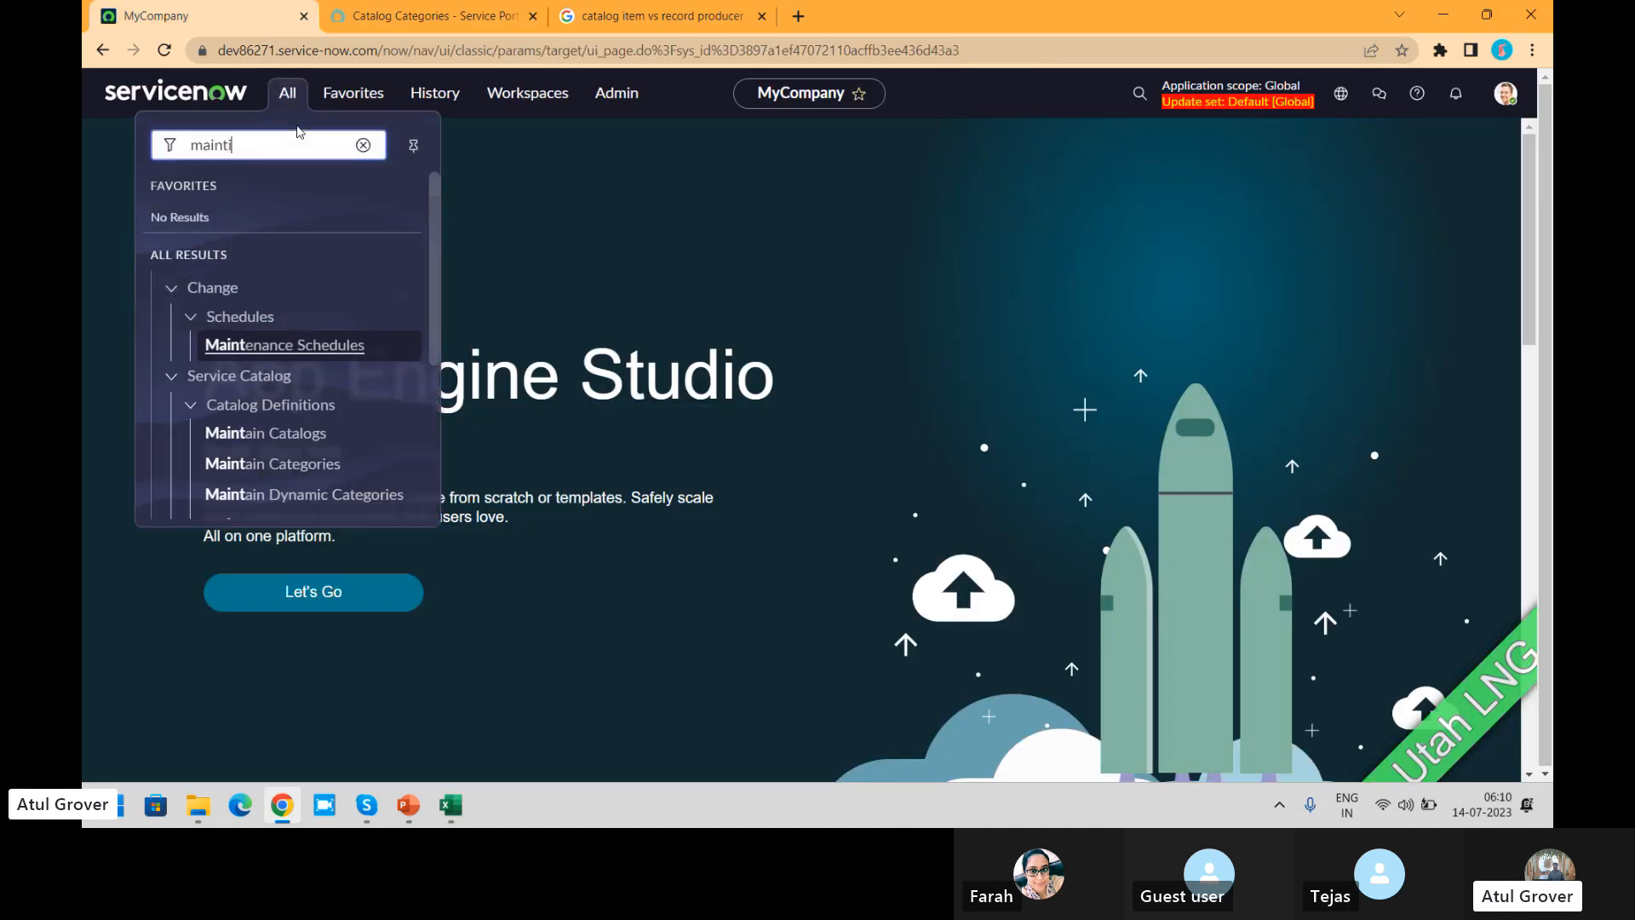
{"action": "key", "text": "BackSpace"}
{"action": "left_click_drag", "start_coordinate": [434, 345], "coordinate": [431, 419]}
{"action": "left_click", "coordinate": [300, 388]}
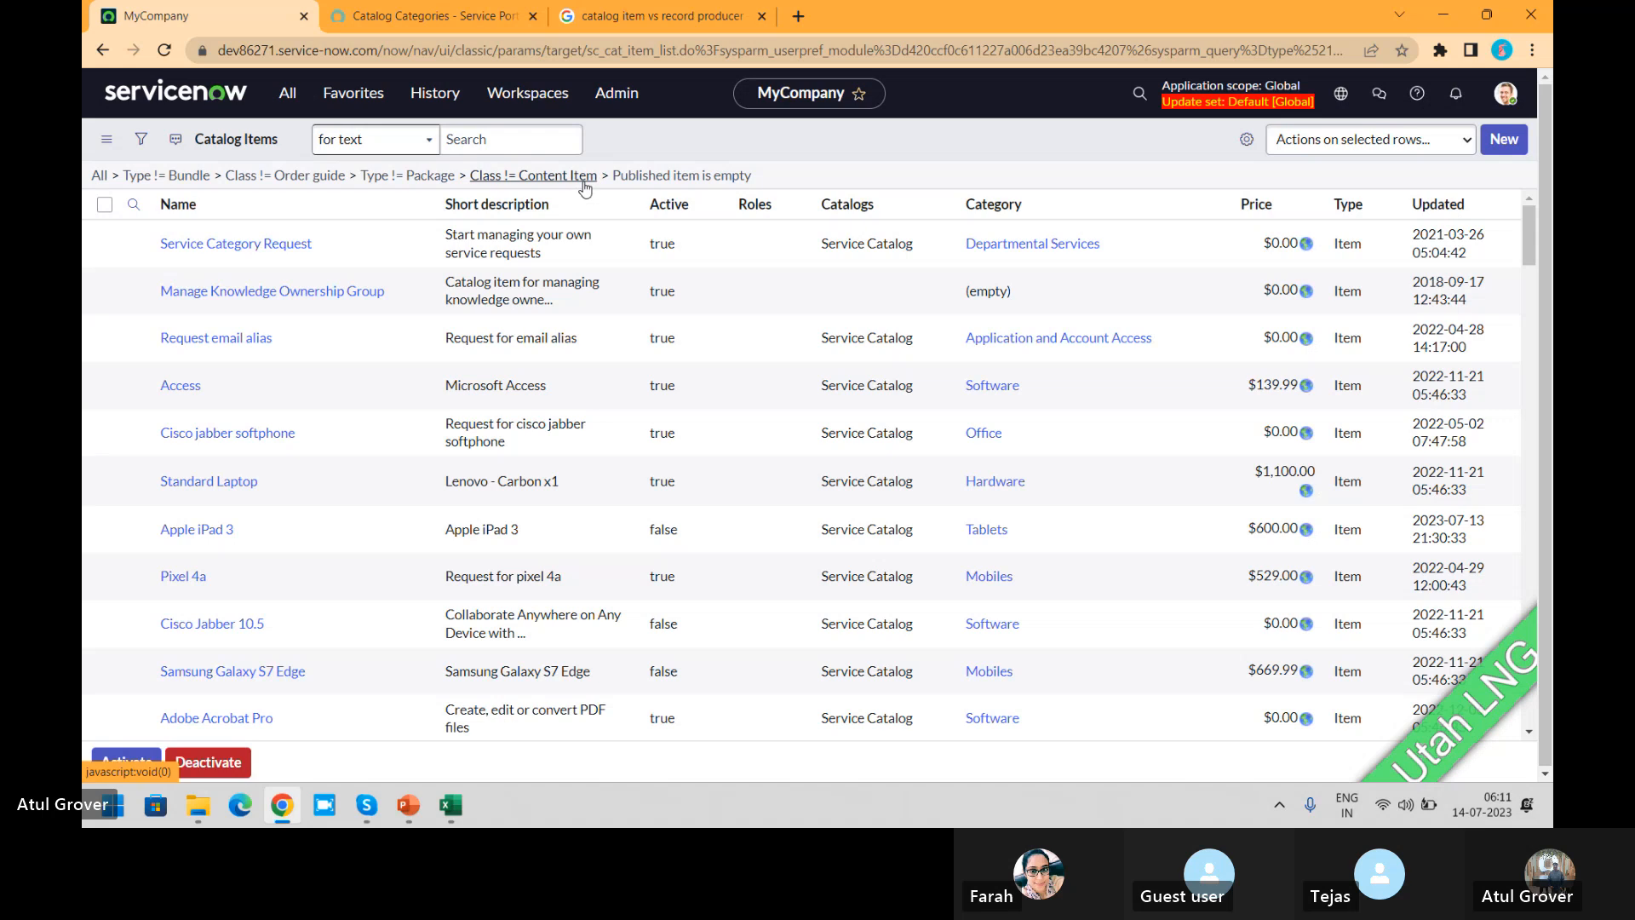
Step: Filter the catalog items list by names containing "new"
{"action": "left_click", "coordinate": [283, 249]}
{"action": "type", "text": "new"}
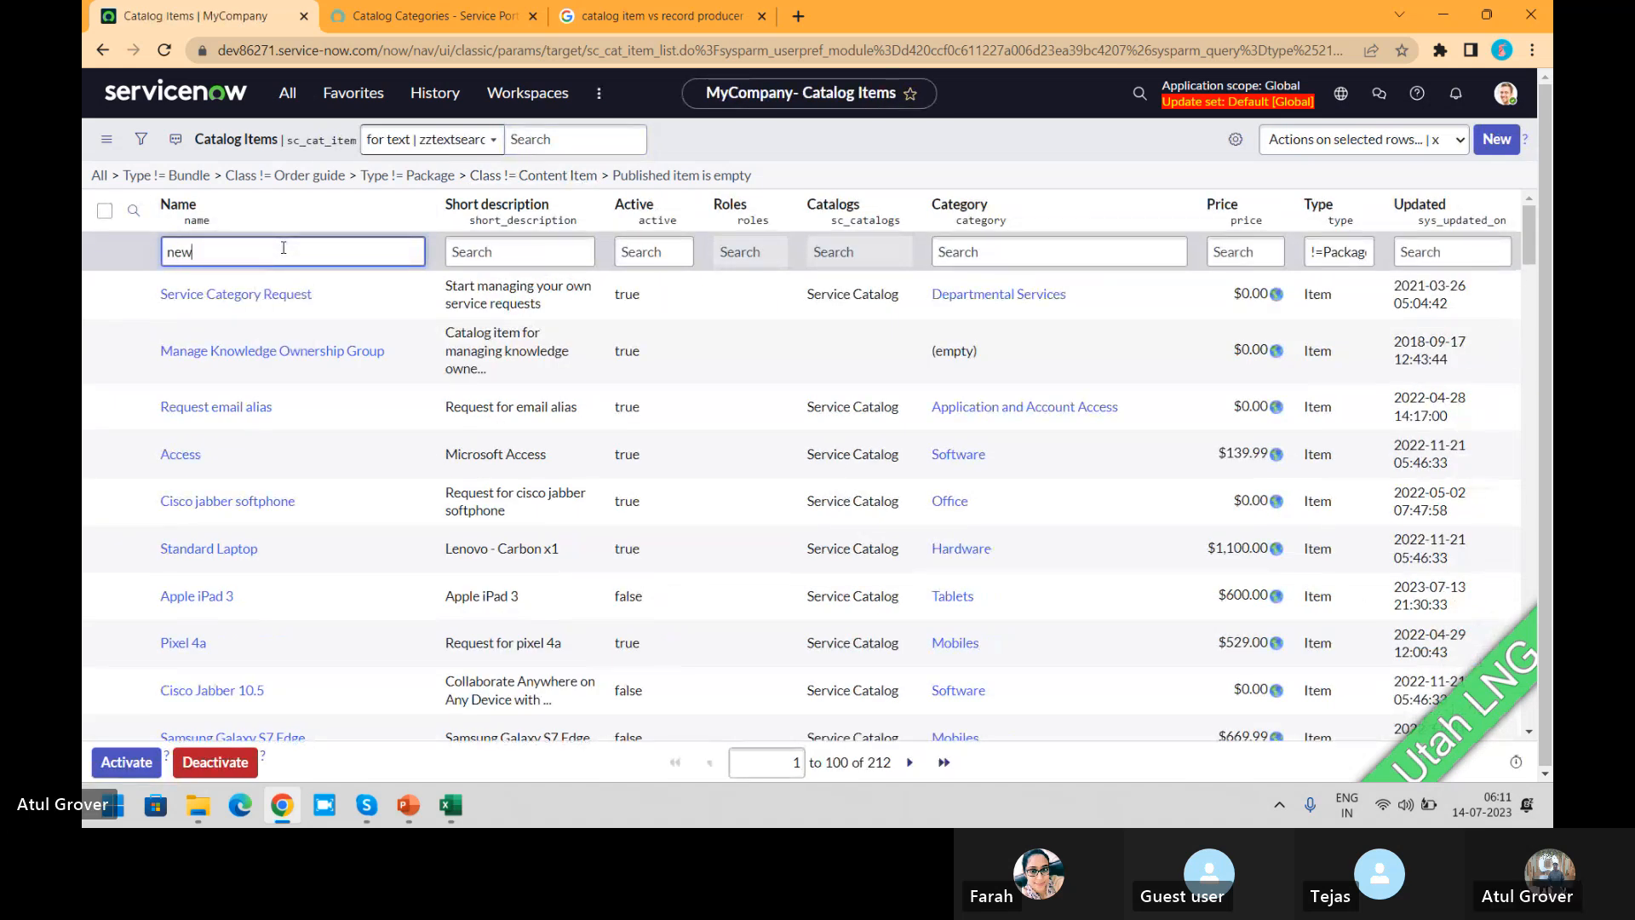
{"action": "key", "text": "Return"}
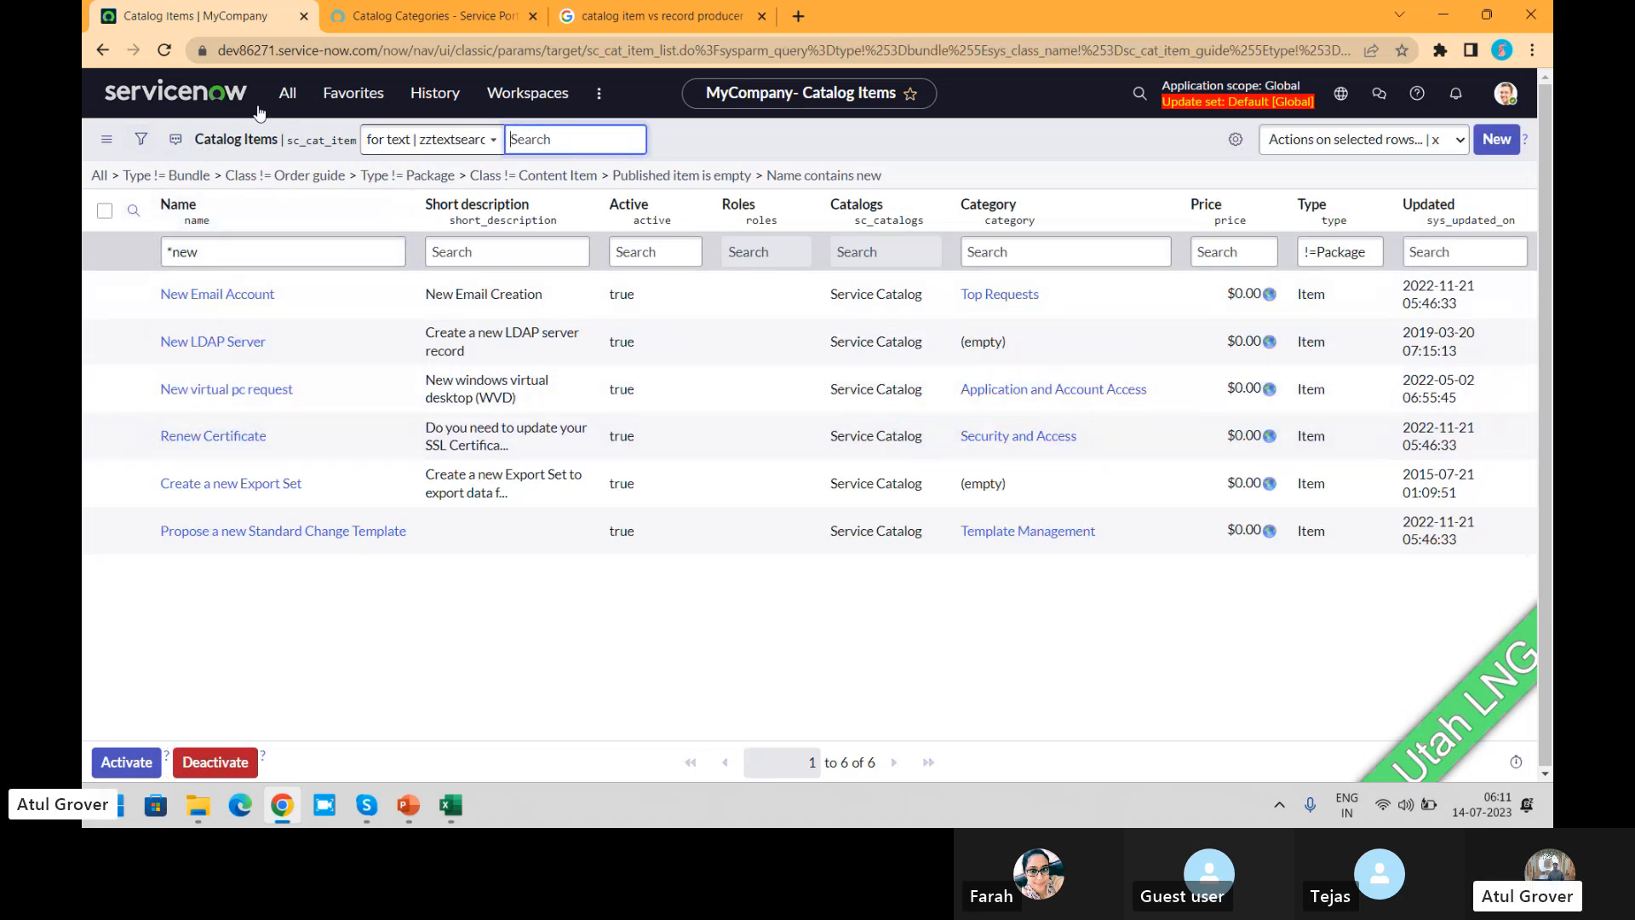
Step: Find the Order Guides module under Catalog Definitions and open the New Hire order guide record
{"action": "left_click", "coordinate": [290, 93]}
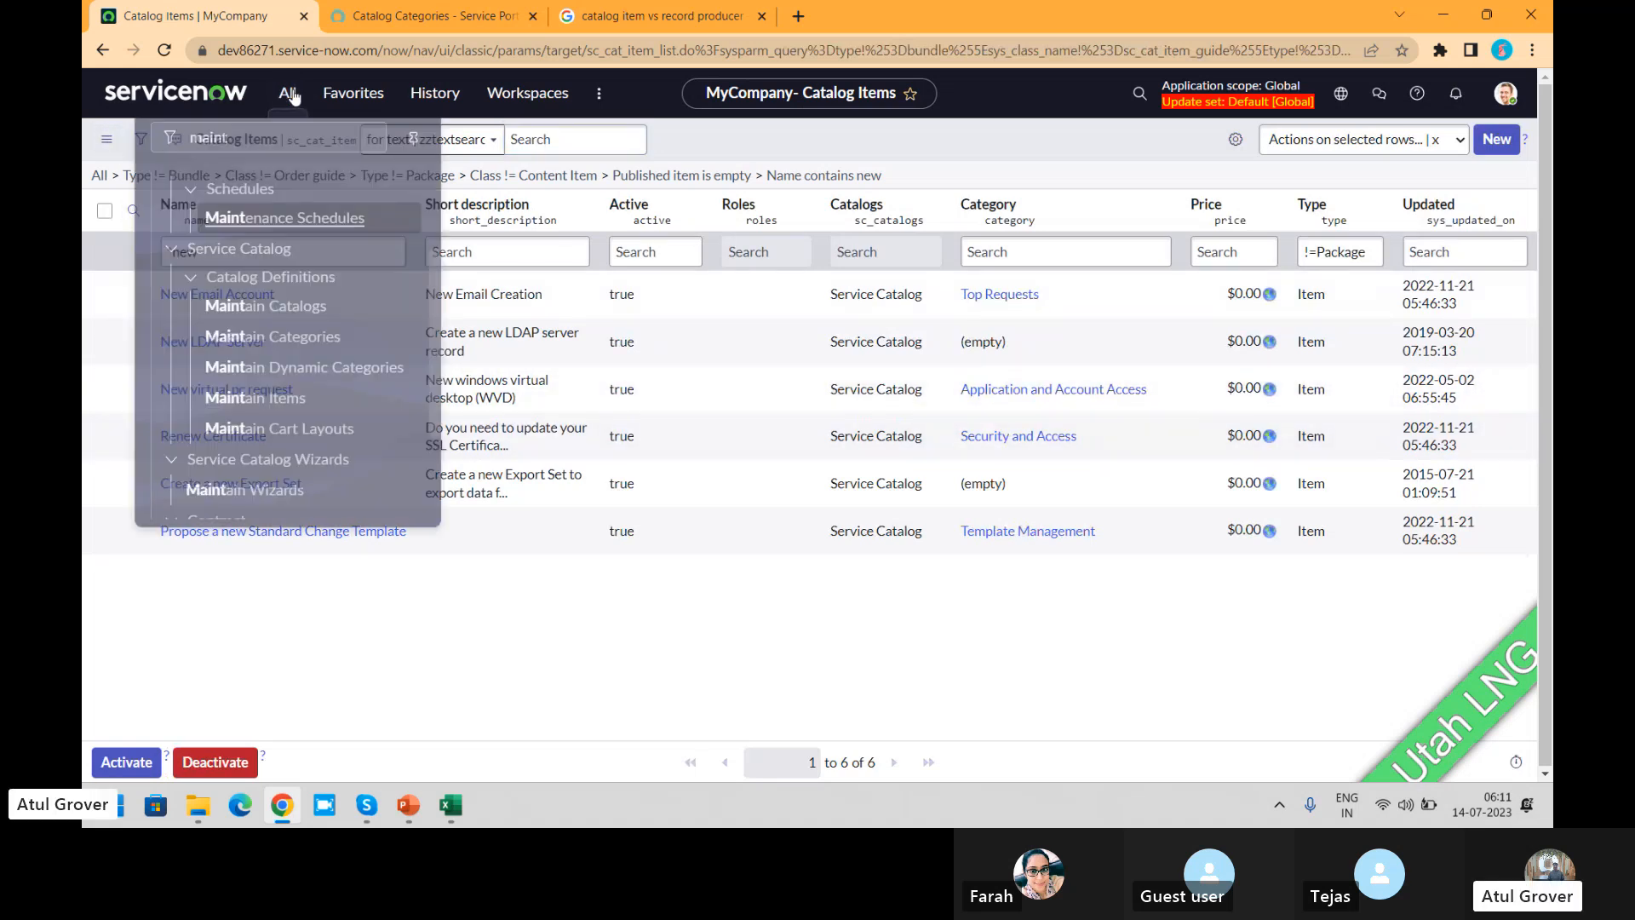
{"action": "type", "text": "order "}
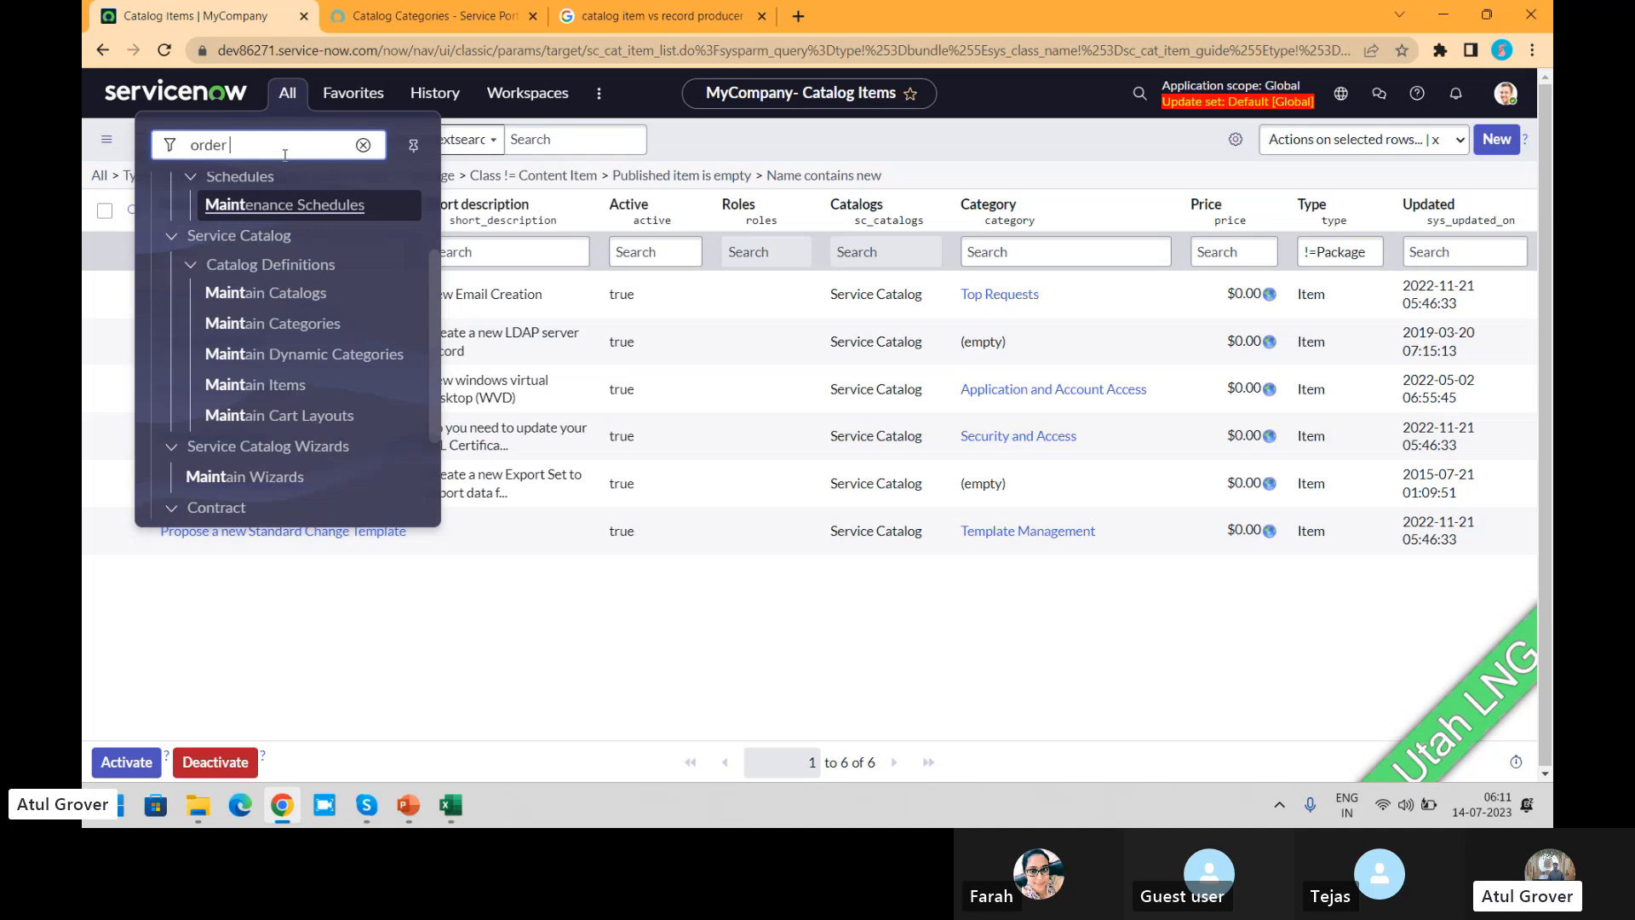
{"action": "type", "text": "hui"}
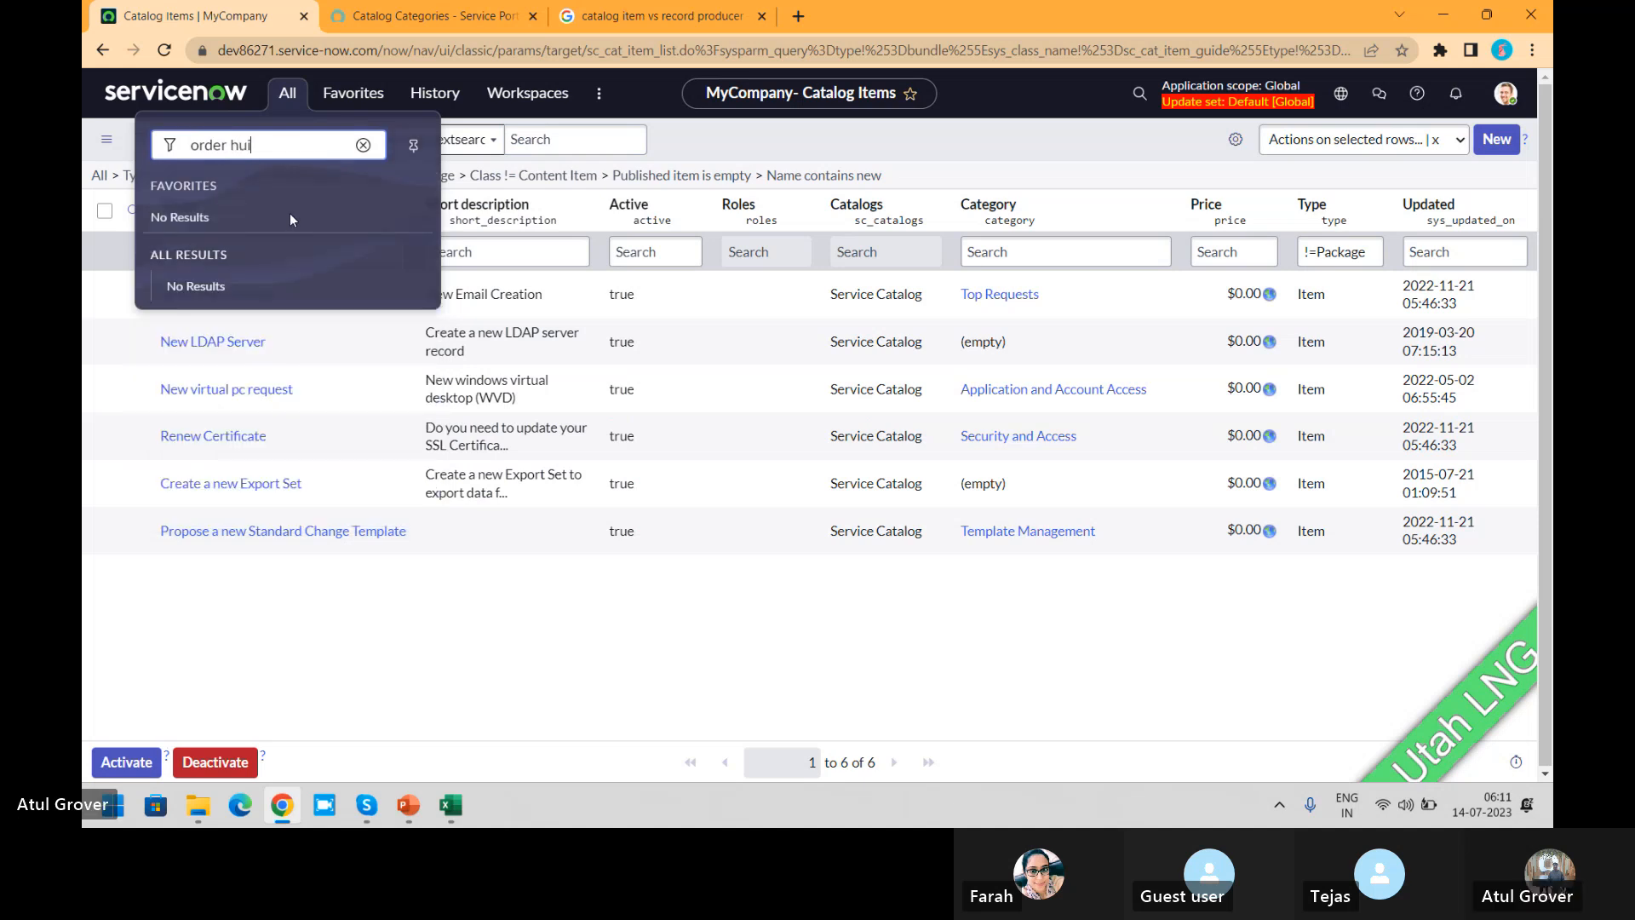
{"action": "key", "text": "BackSpace"}
{"action": "key", "text": "BackSpace"}
{"action": "key", "text": "BackSpace"}
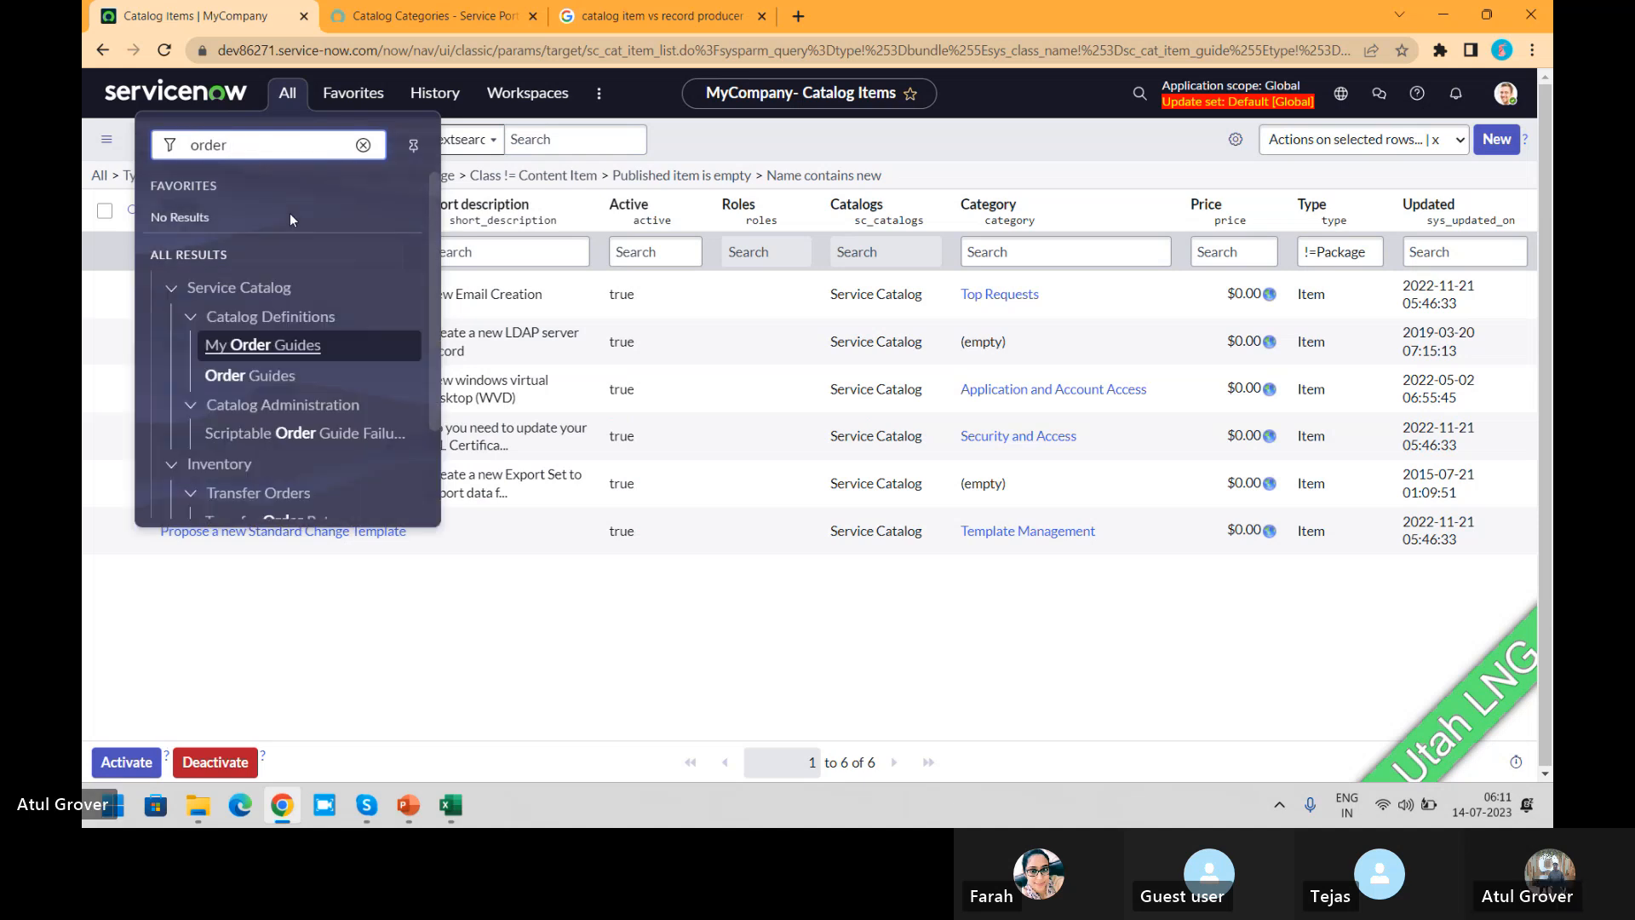
{"action": "type", "text": "gui"}
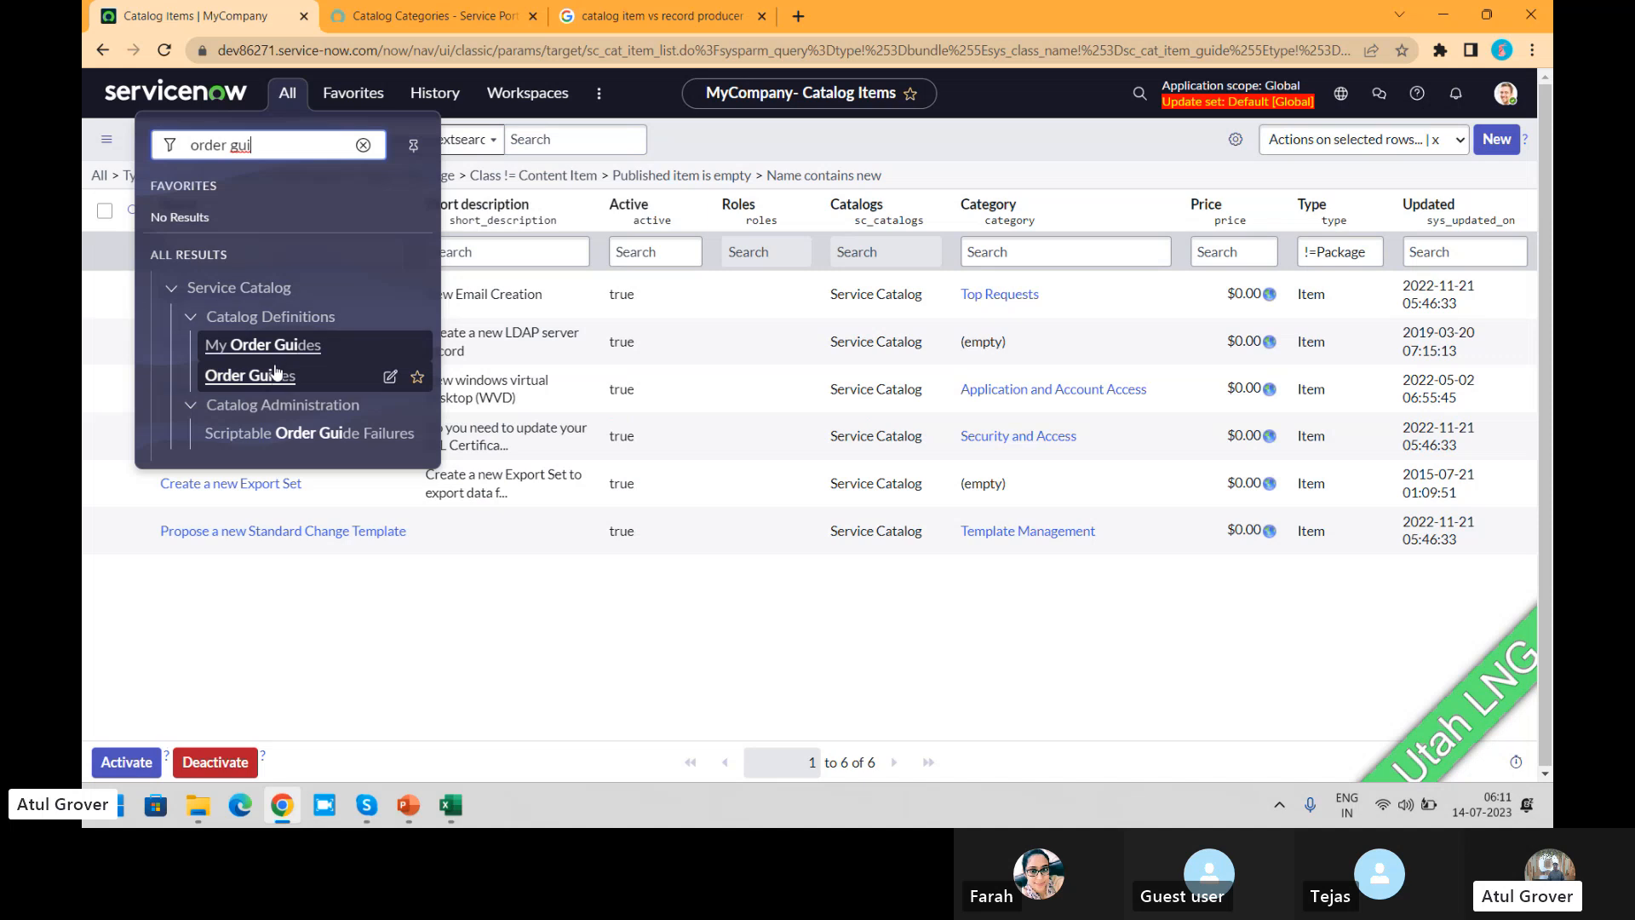
{"action": "left_click", "coordinate": [275, 374]}
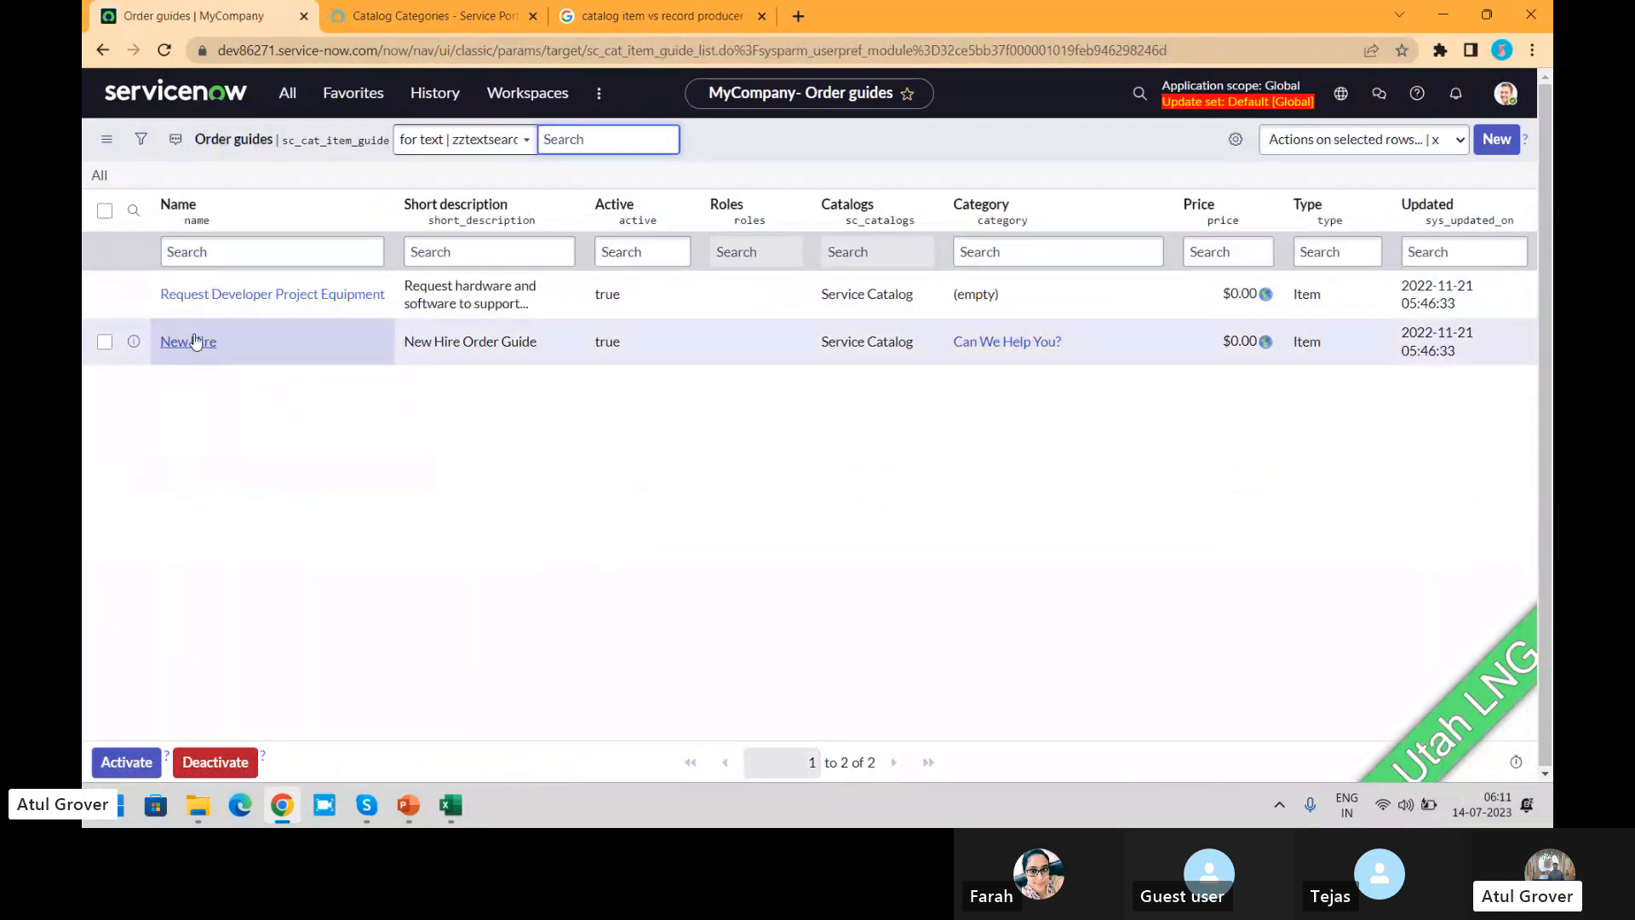
{"action": "left_click", "coordinate": [195, 347]}
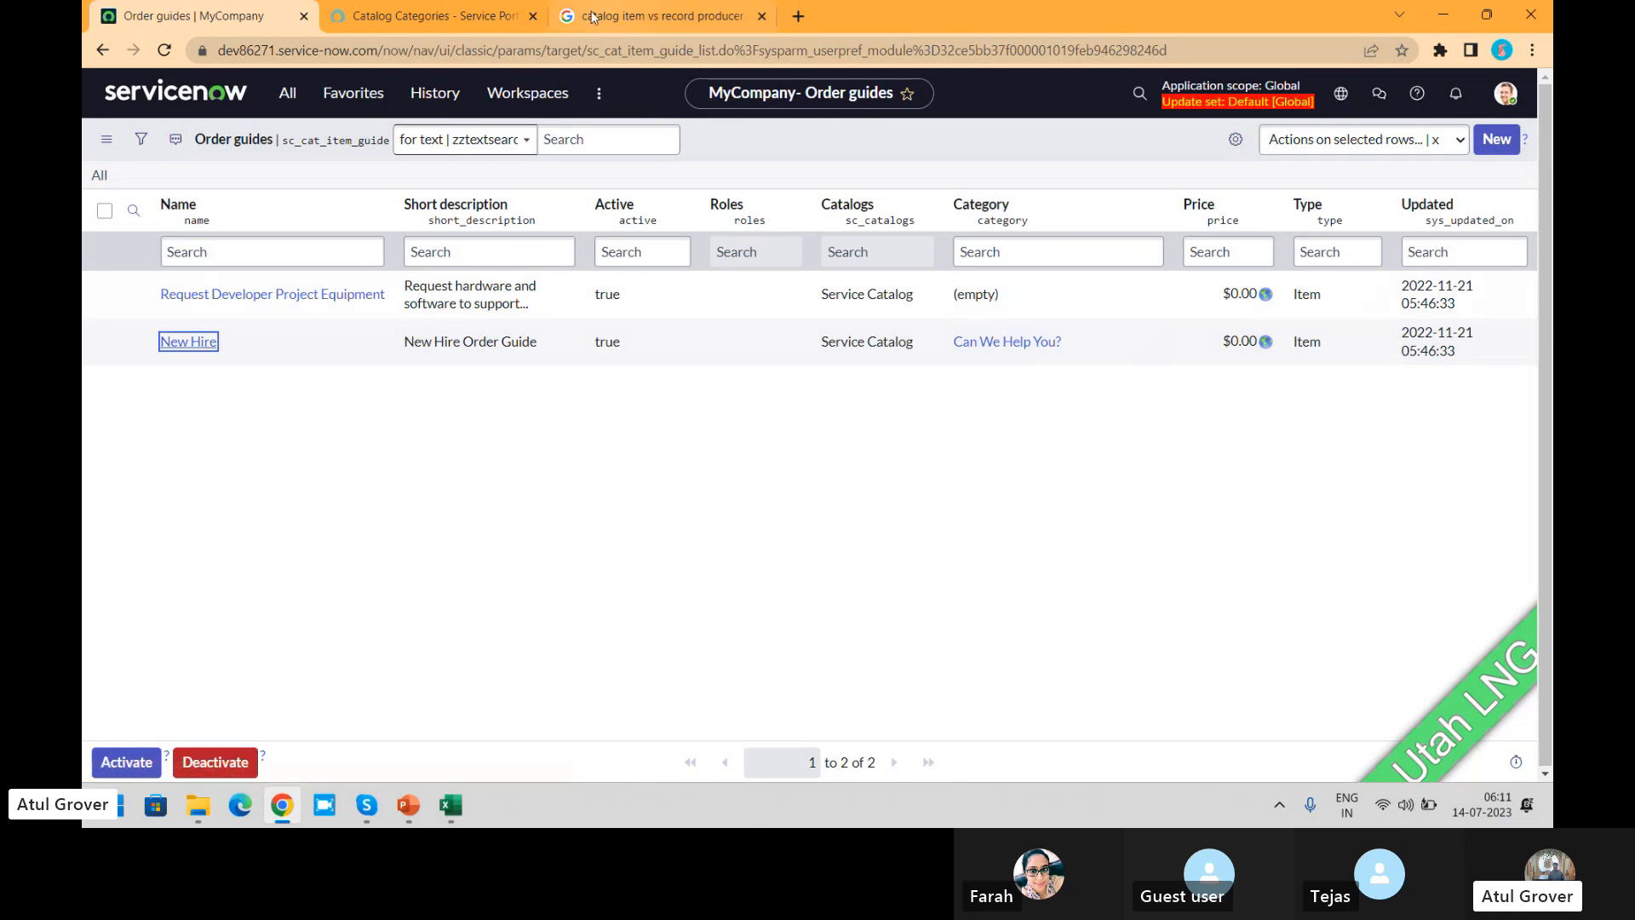
Step: Switch back to the Service Portal and open New Hire from the Can We Help You? category
{"action": "left_click", "coordinate": [472, 17]}
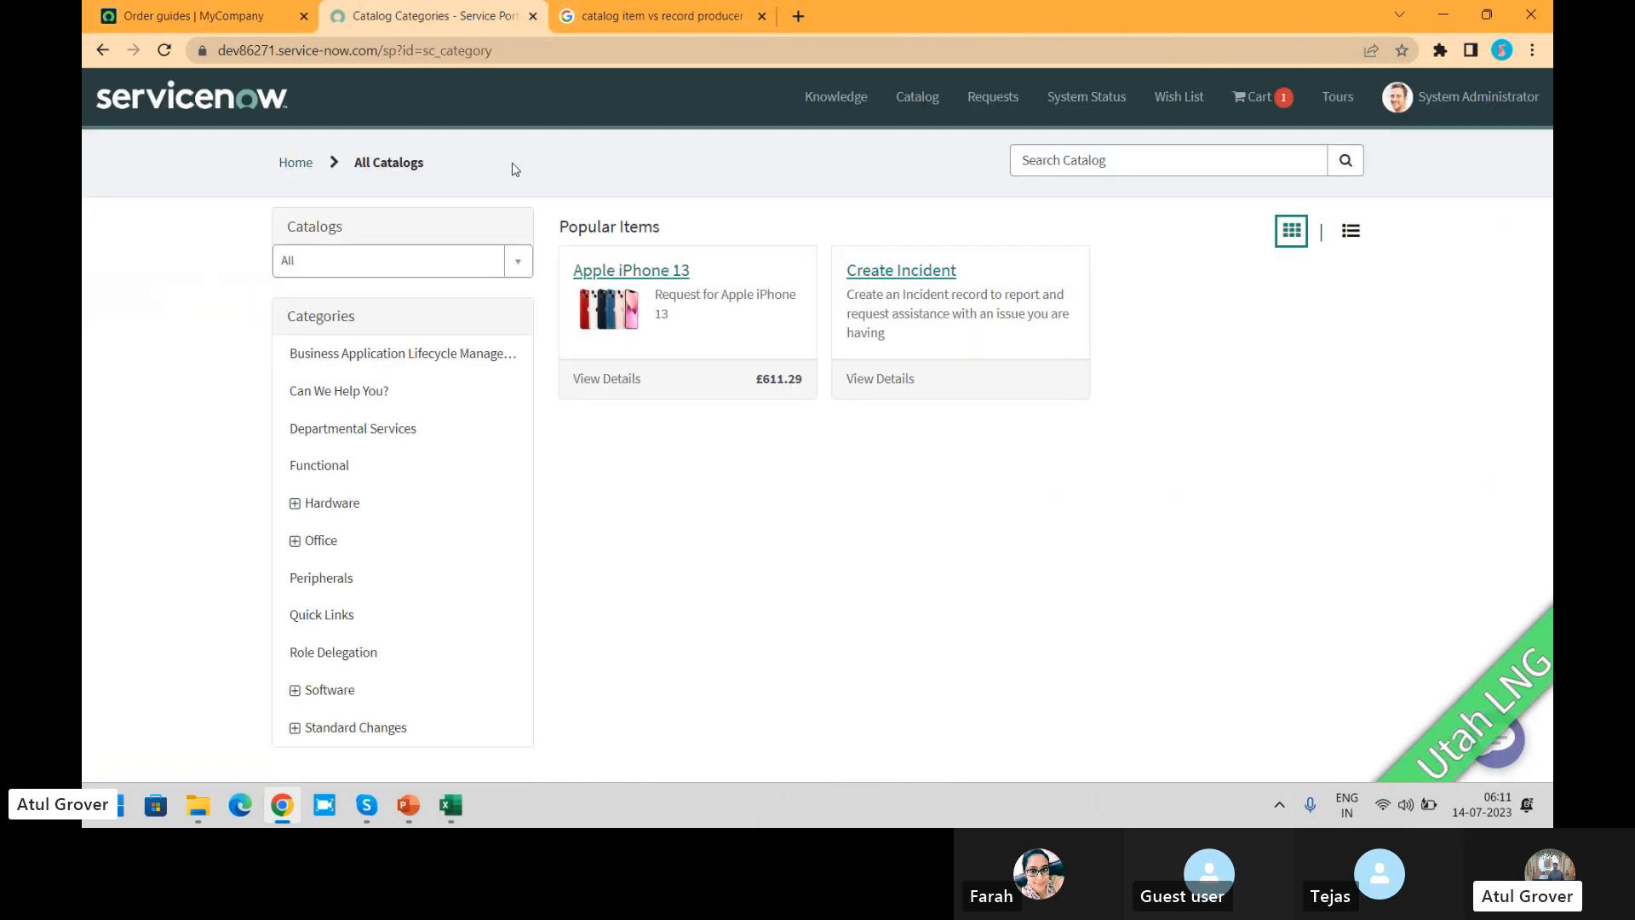
{"action": "left_click", "coordinate": [355, 388]}
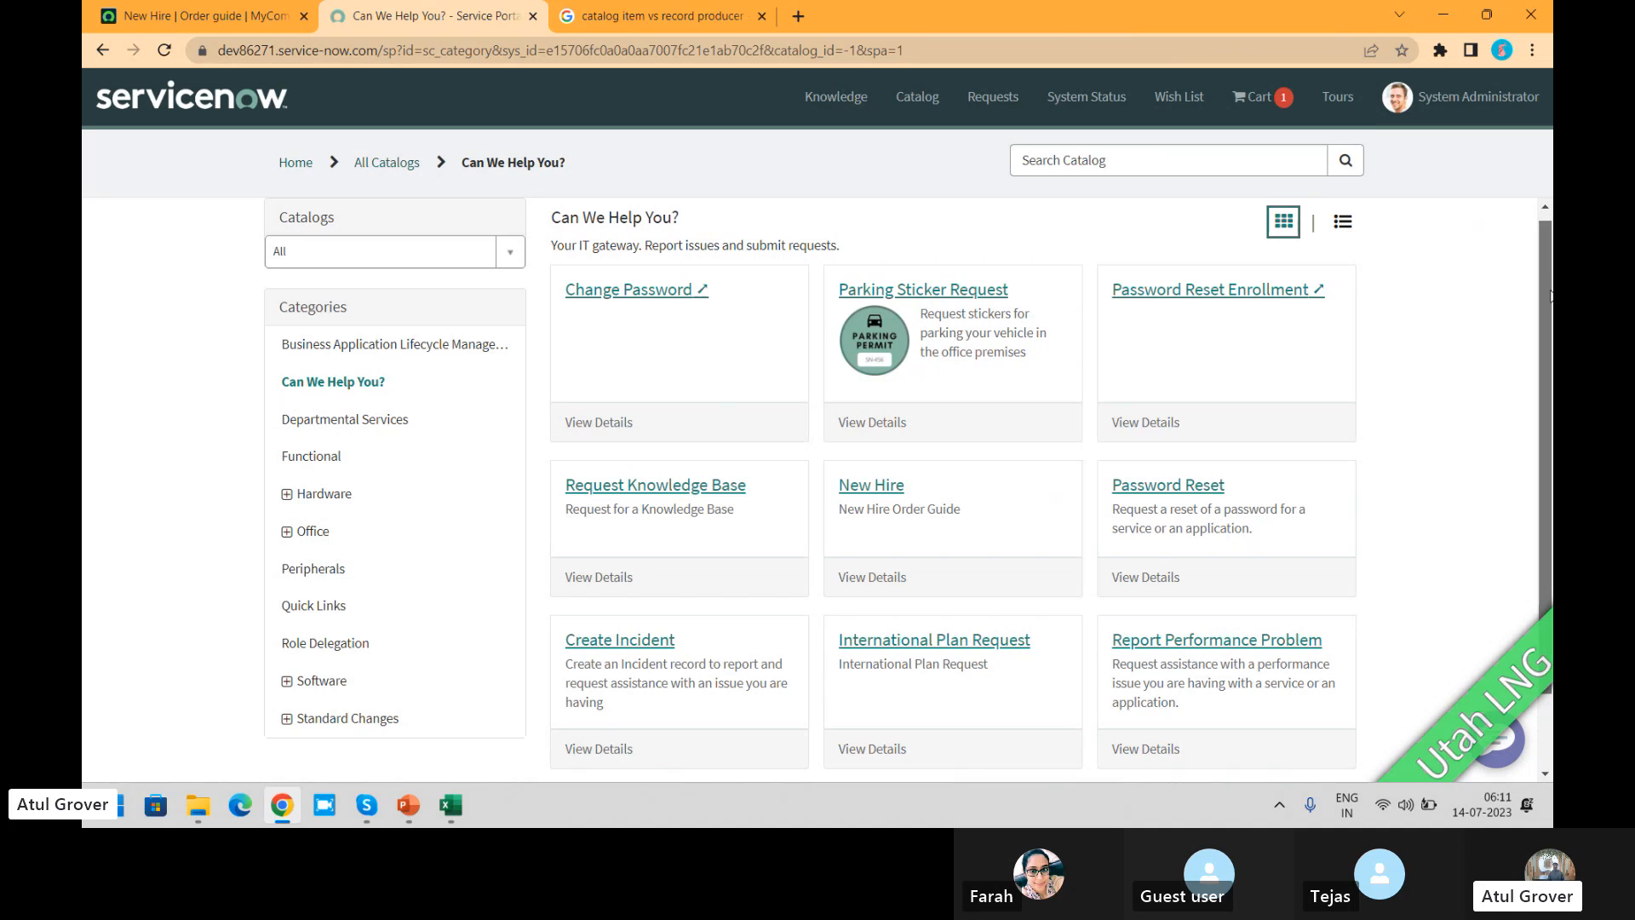
{"action": "scroll", "coordinate": [1550, 294], "scroll_direction": "down", "scroll_amount": 2}
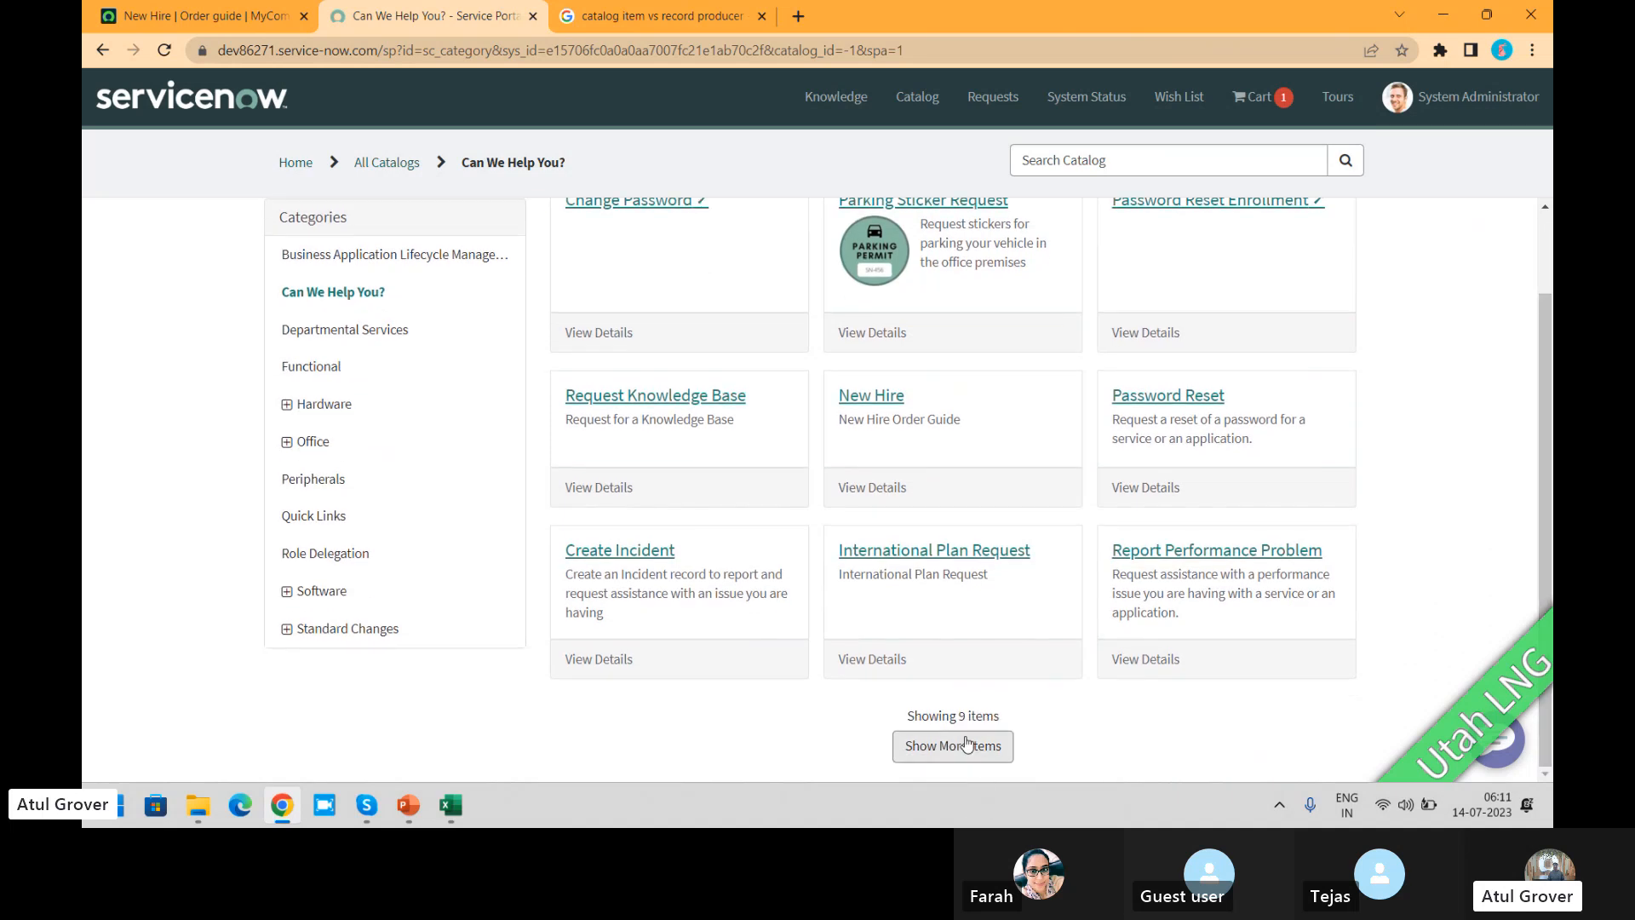
{"action": "left_click", "coordinate": [853, 400]}
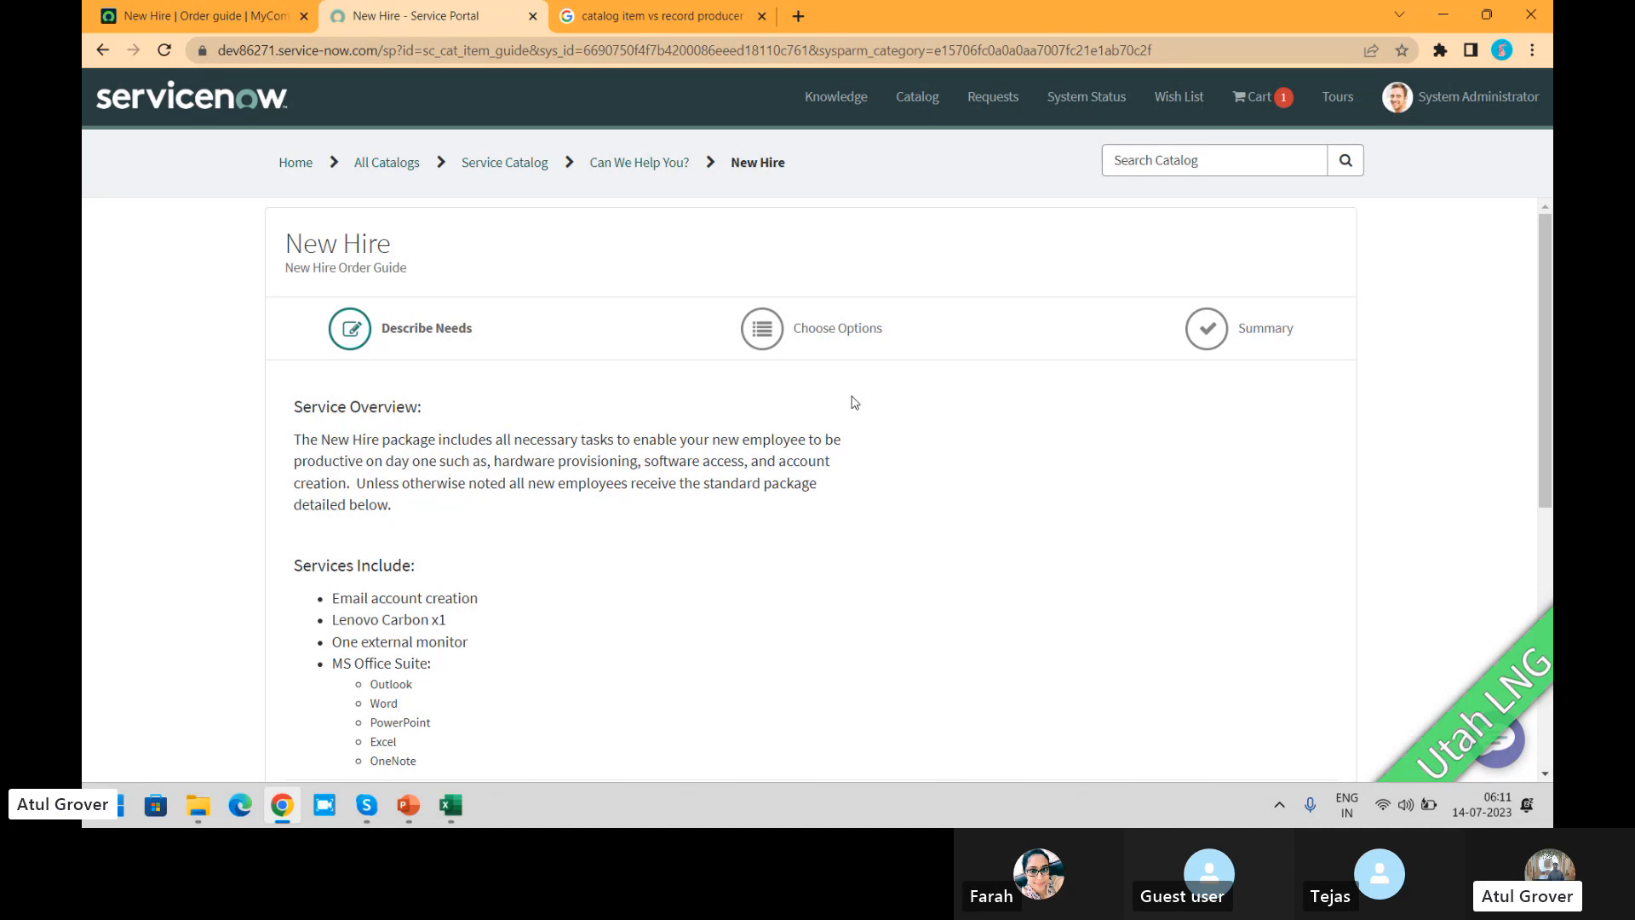
Step: In the New Hire form, set the group the person is joining to Finance and remote employee to Yes
{"action": "scroll", "coordinate": [1550, 337], "scroll_direction": "down", "scroll_amount": 3}
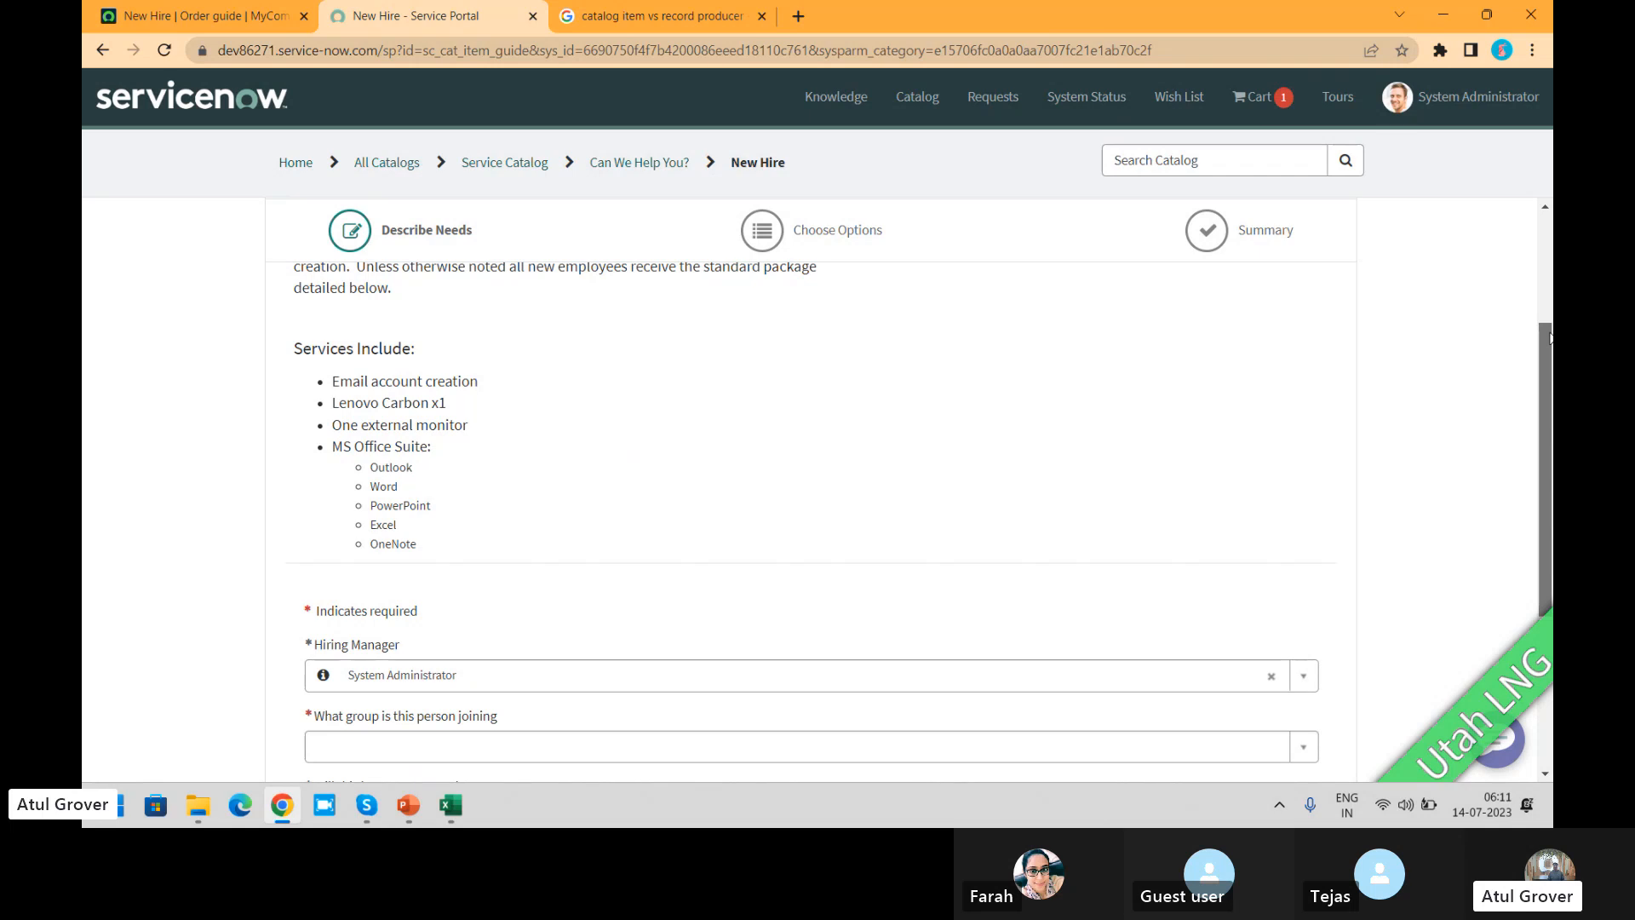
{"action": "scroll", "coordinate": [1550, 337], "scroll_direction": "down", "scroll_amount": 1}
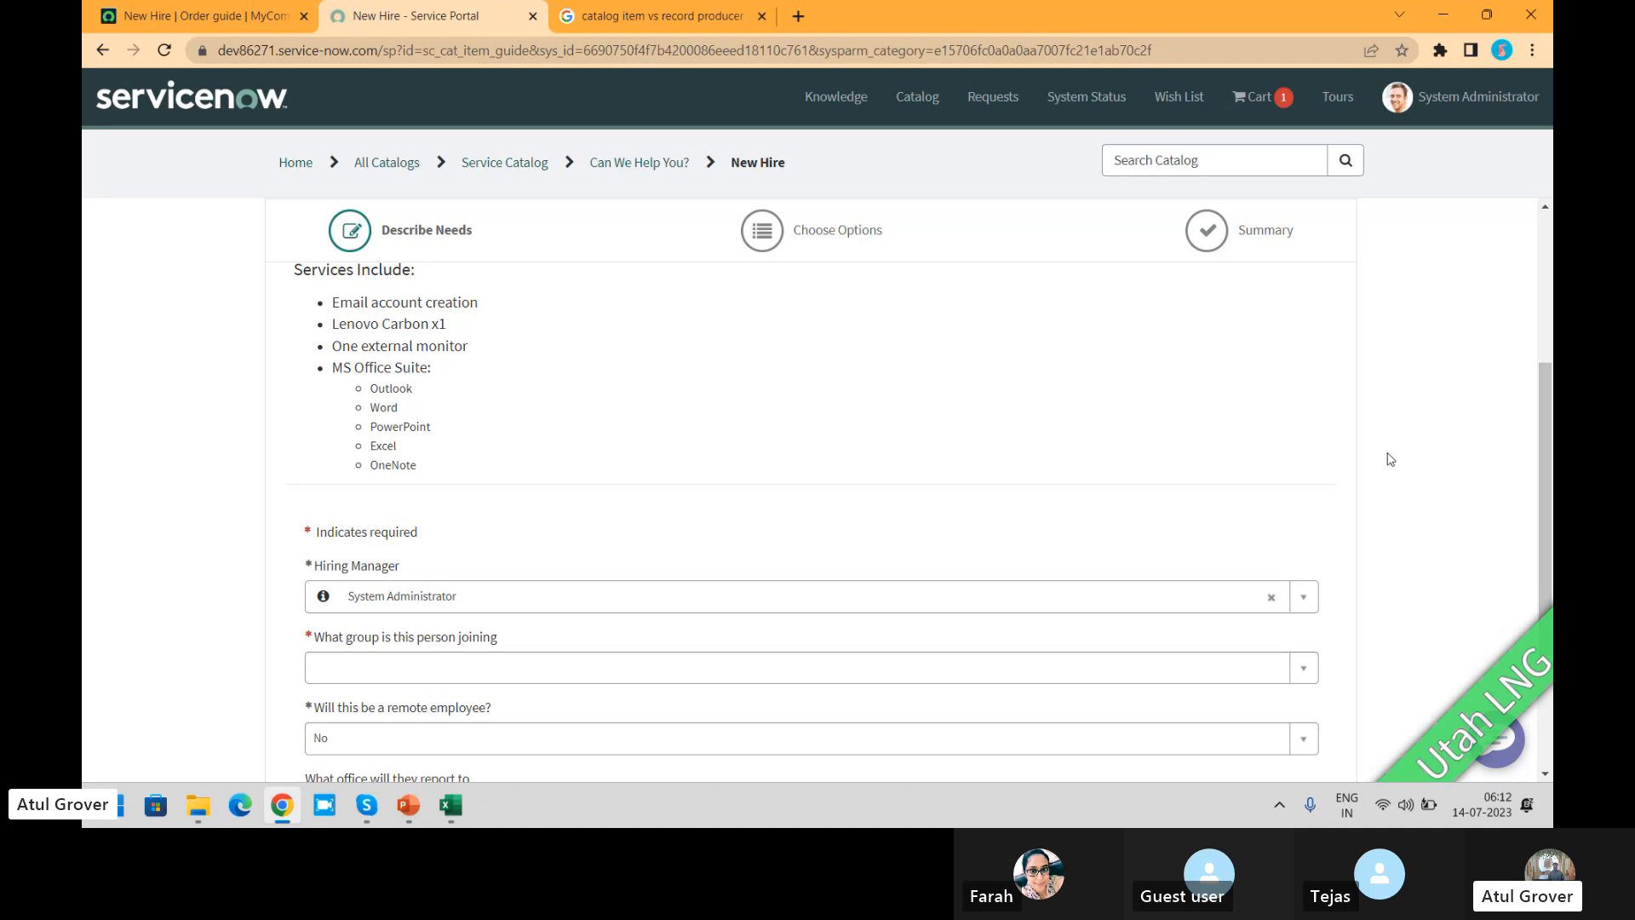
{"action": "left_click_drag", "start_coordinate": [1548, 435], "coordinate": [1551, 565]}
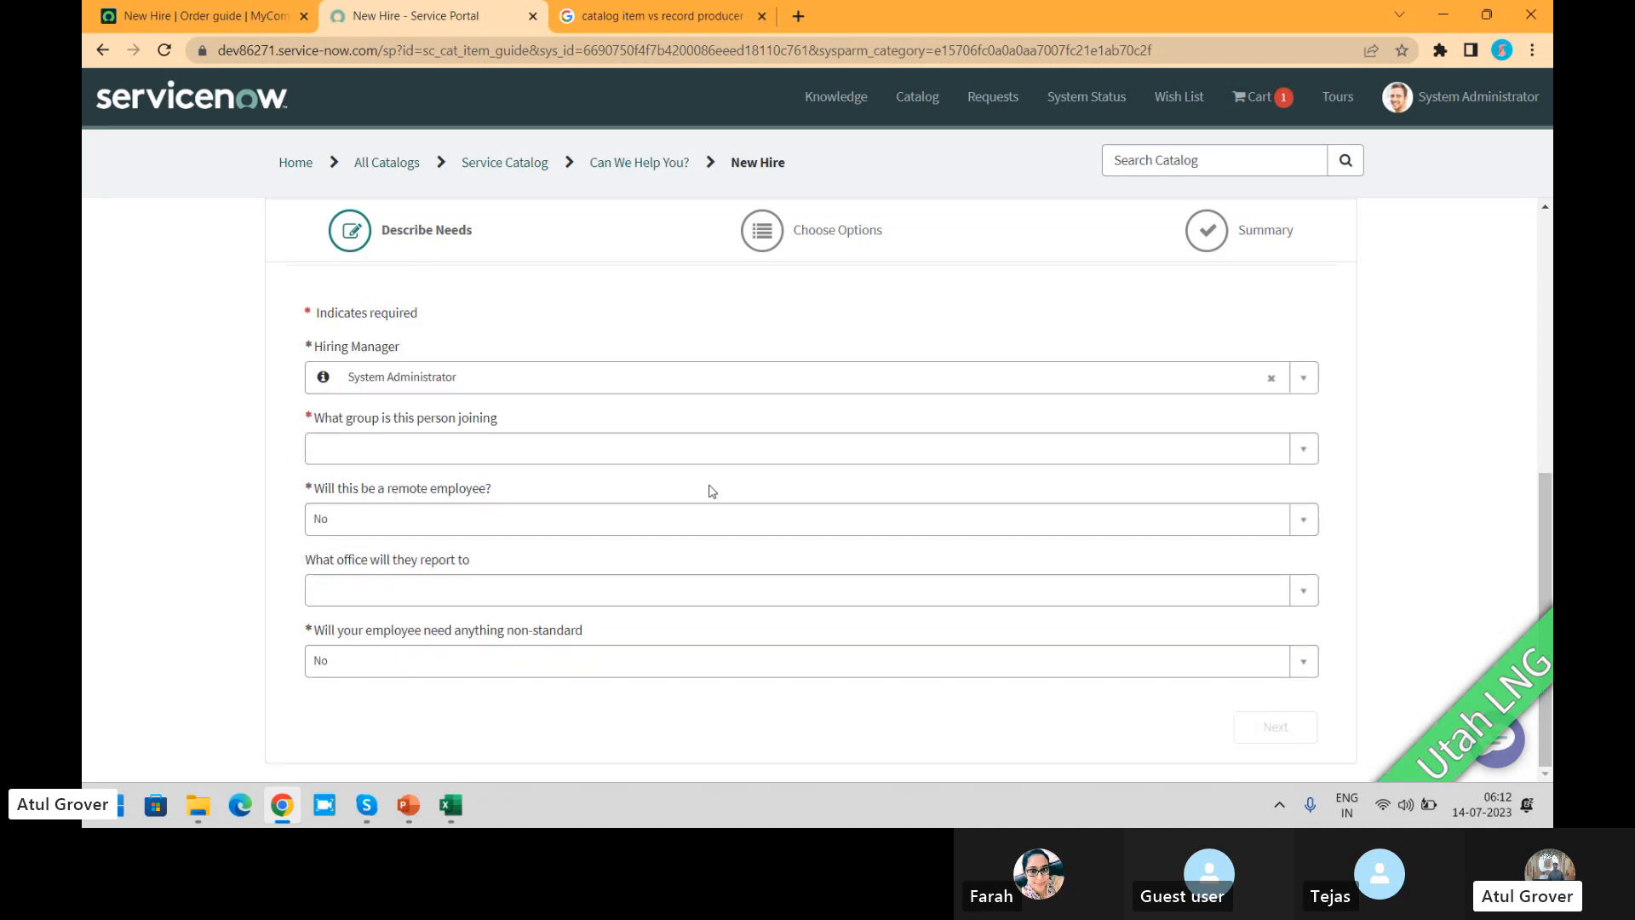
{"action": "left_click", "coordinate": [506, 452]}
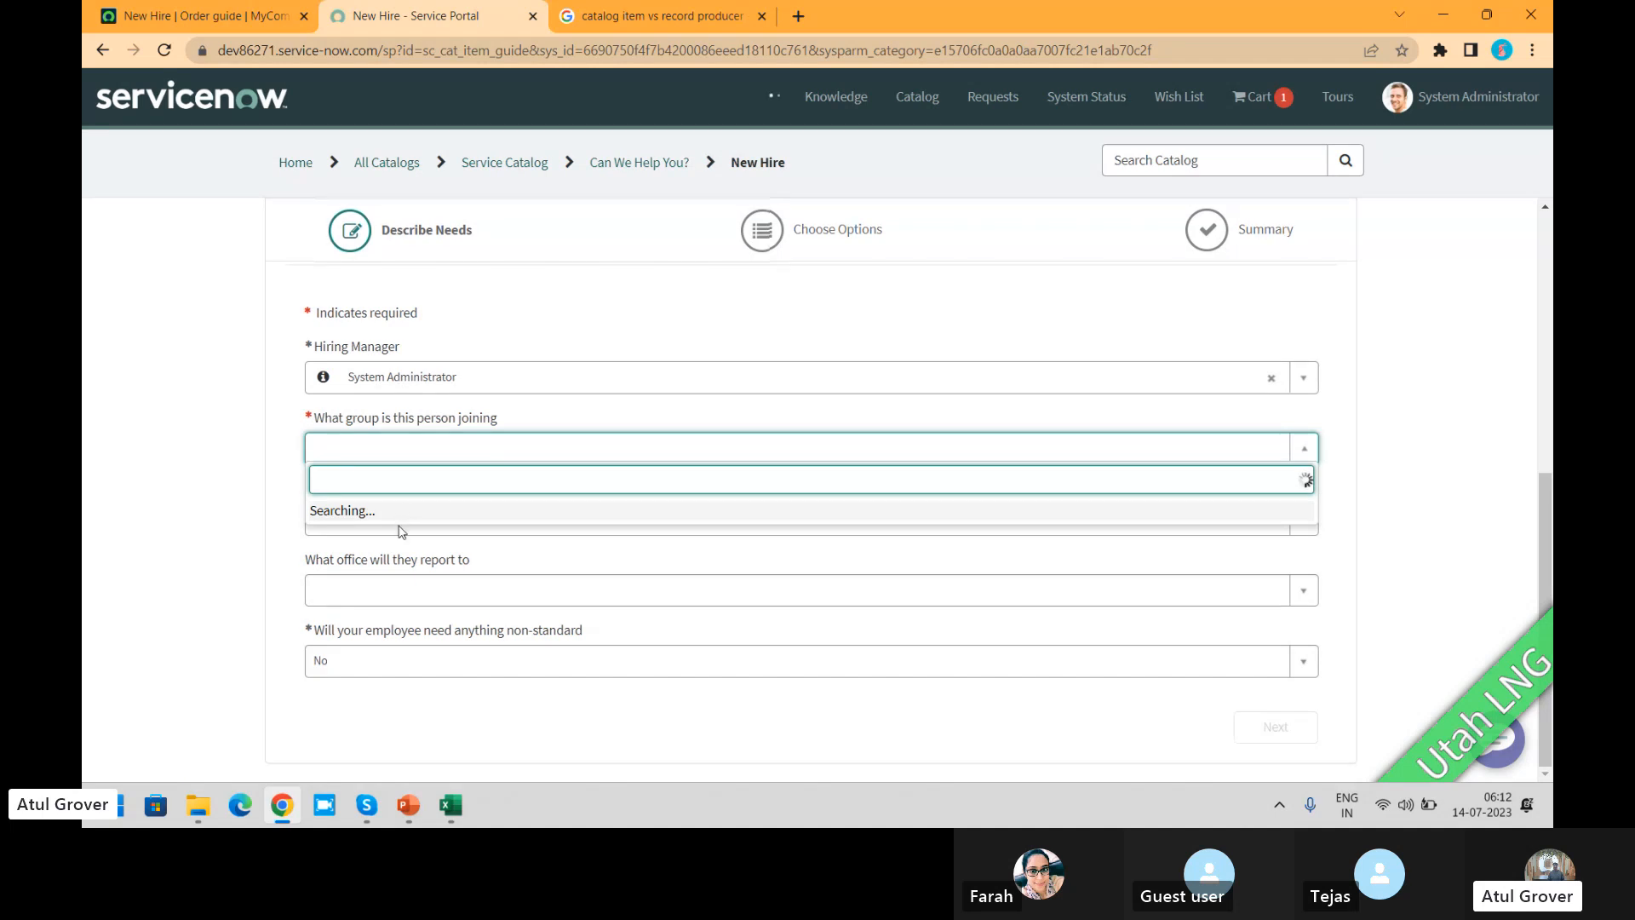
{"action": "left_click", "coordinate": [391, 566]}
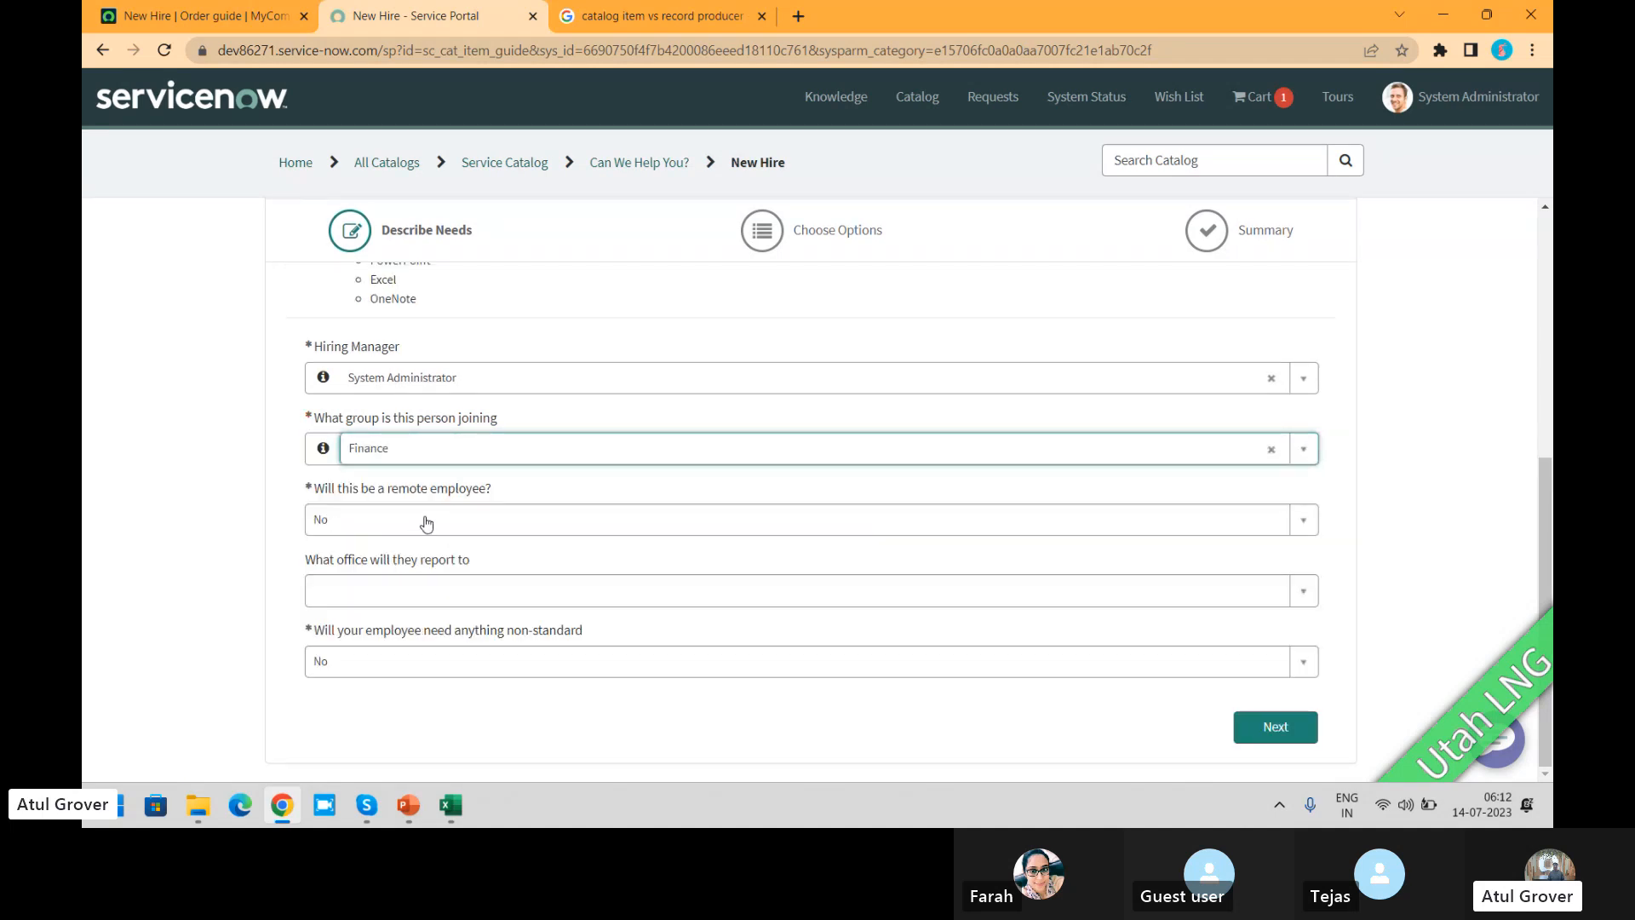
{"action": "left_click", "coordinate": [487, 511]}
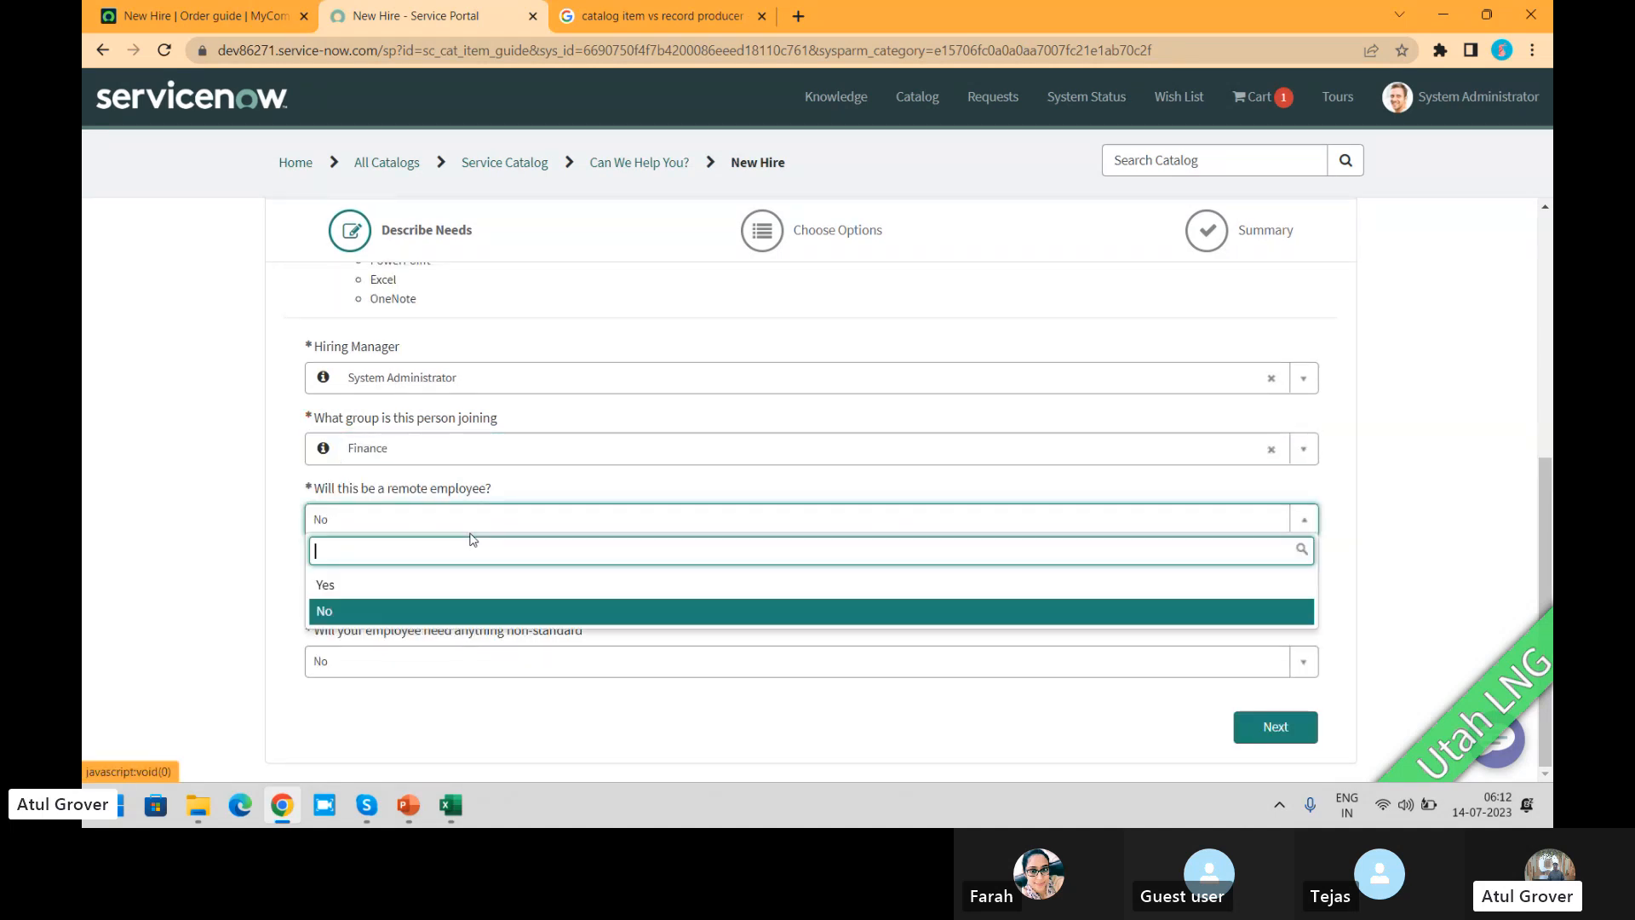
{"action": "left_click", "coordinate": [393, 580]}
Step: Choose the Roswell office as the reporting office and set the non-standard needs question to Yes
{"action": "left_click", "coordinate": [397, 604]}
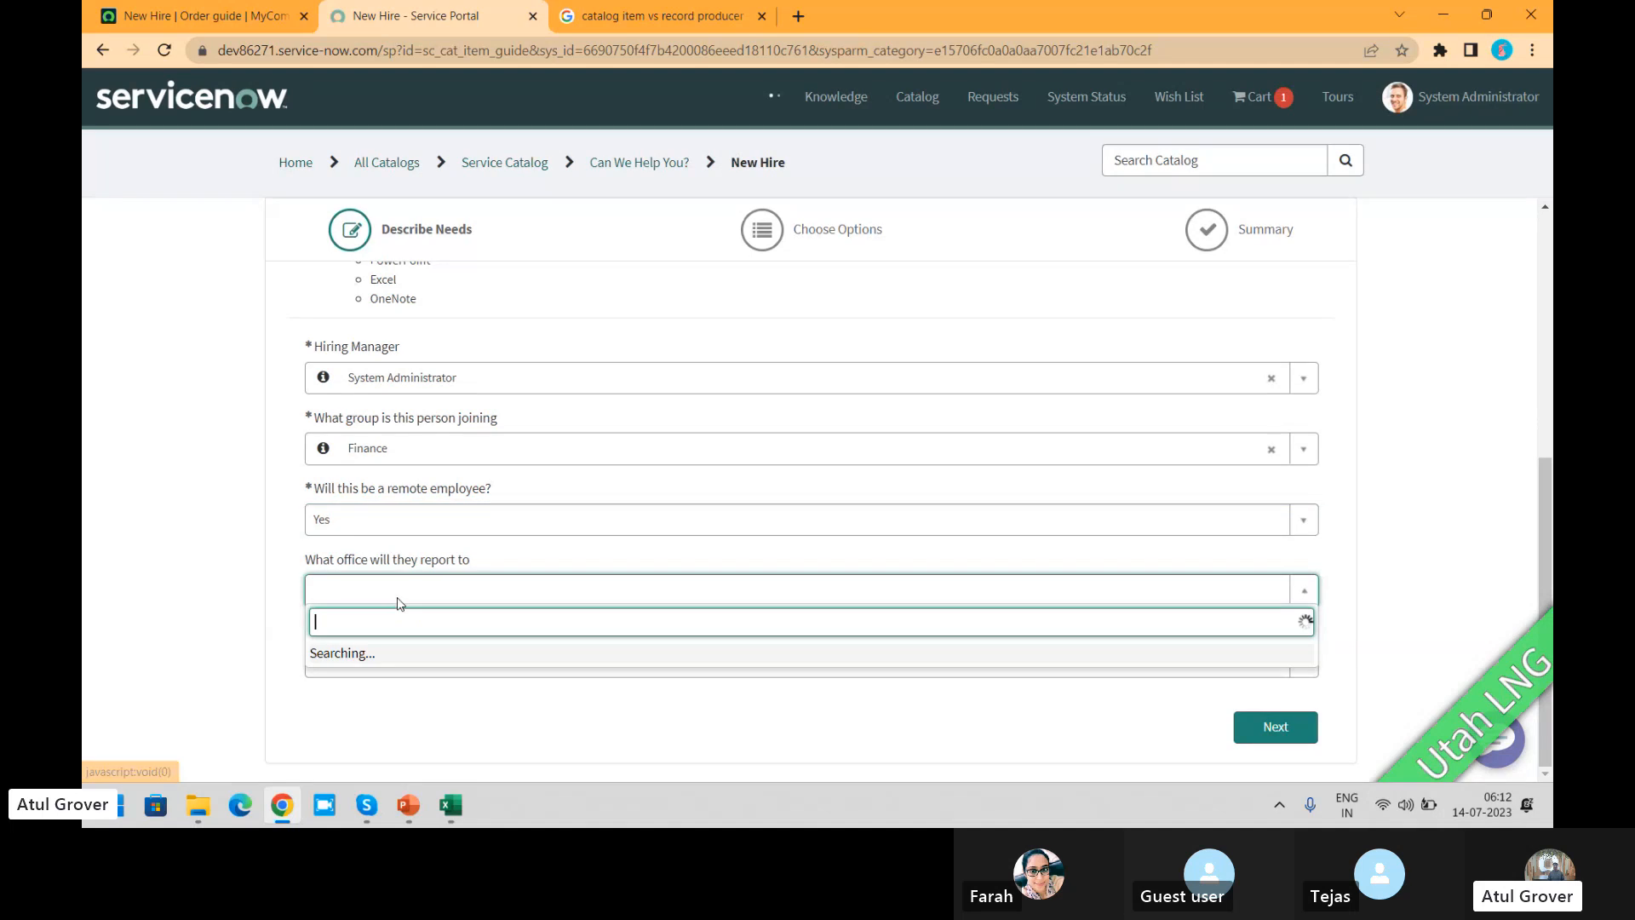
{"action": "scroll", "coordinate": [408, 611], "scroll_direction": "down", "scroll_amount": 1}
{"action": "left_click", "coordinate": [400, 555]}
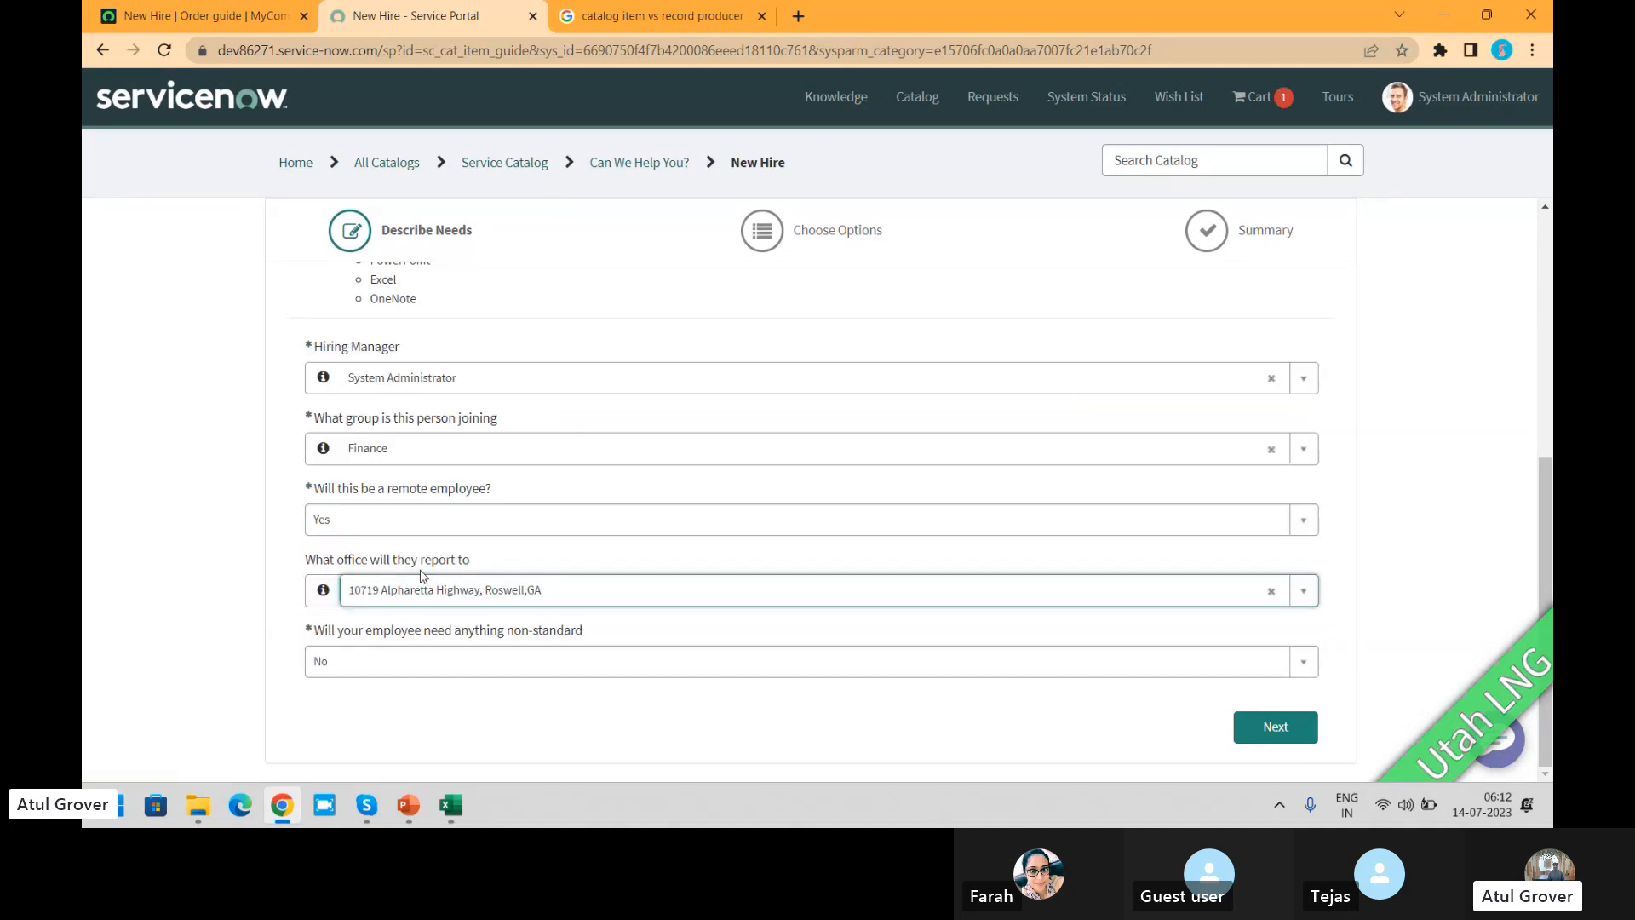
{"action": "left_click", "coordinate": [403, 665]}
{"action": "left_click", "coordinate": [344, 729]}
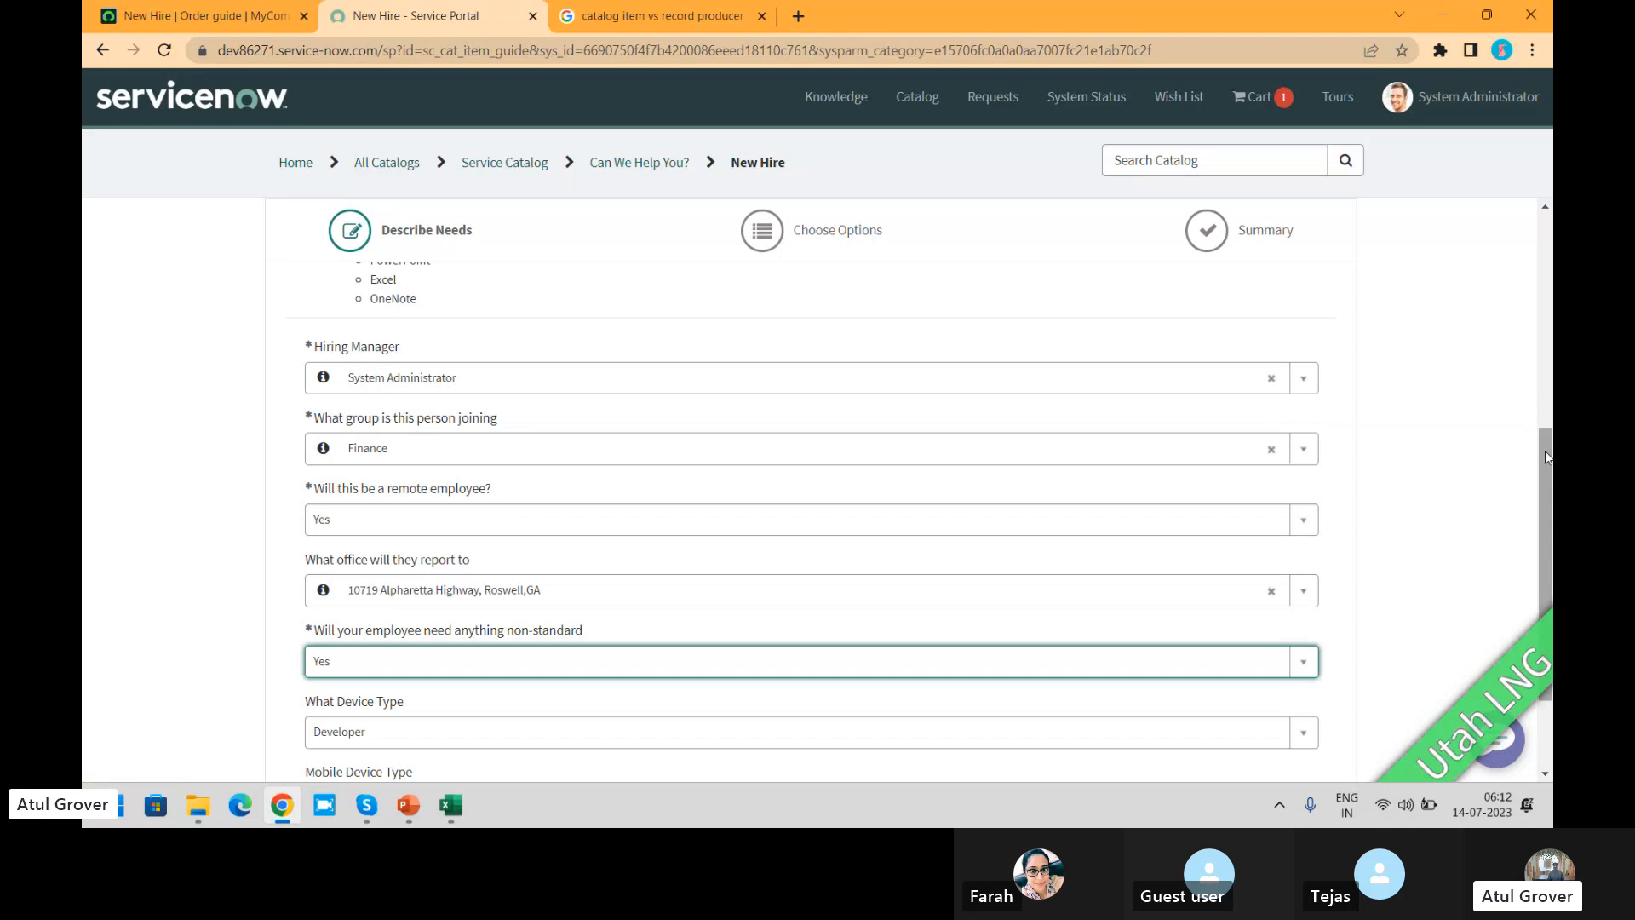
{"action": "scroll", "coordinate": [1545, 452], "scroll_direction": "down", "scroll_amount": 2}
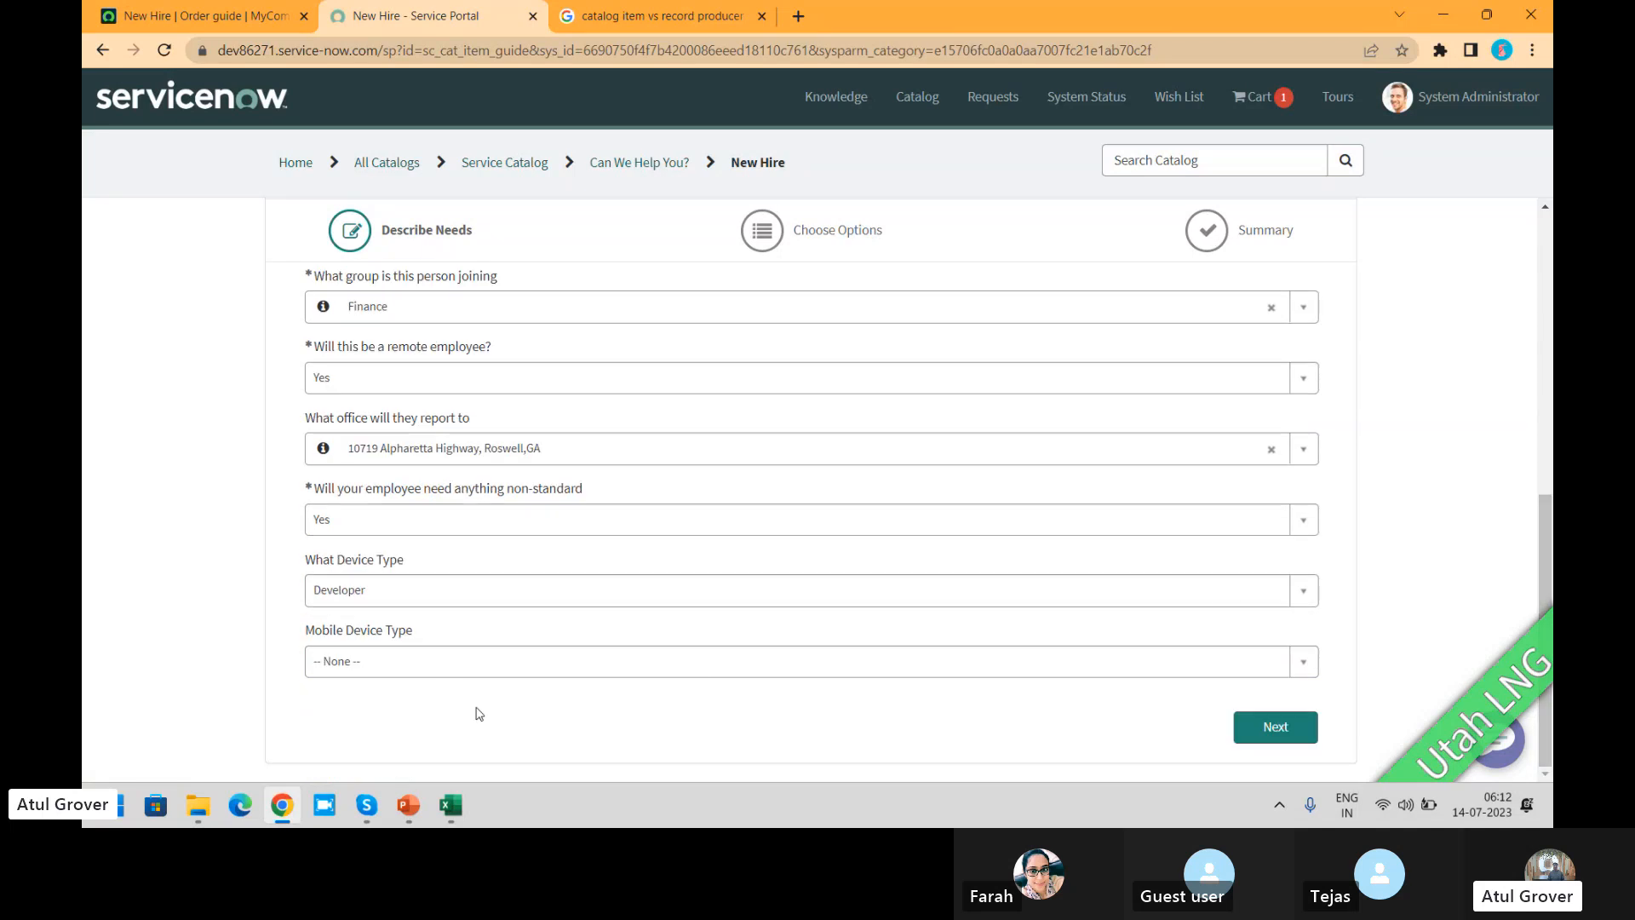
Step: Set the mobile device type to iPhone and continue the New Hire request to Choose Options
{"action": "left_click", "coordinate": [437, 668]}
{"action": "left_click", "coordinate": [355, 606]}
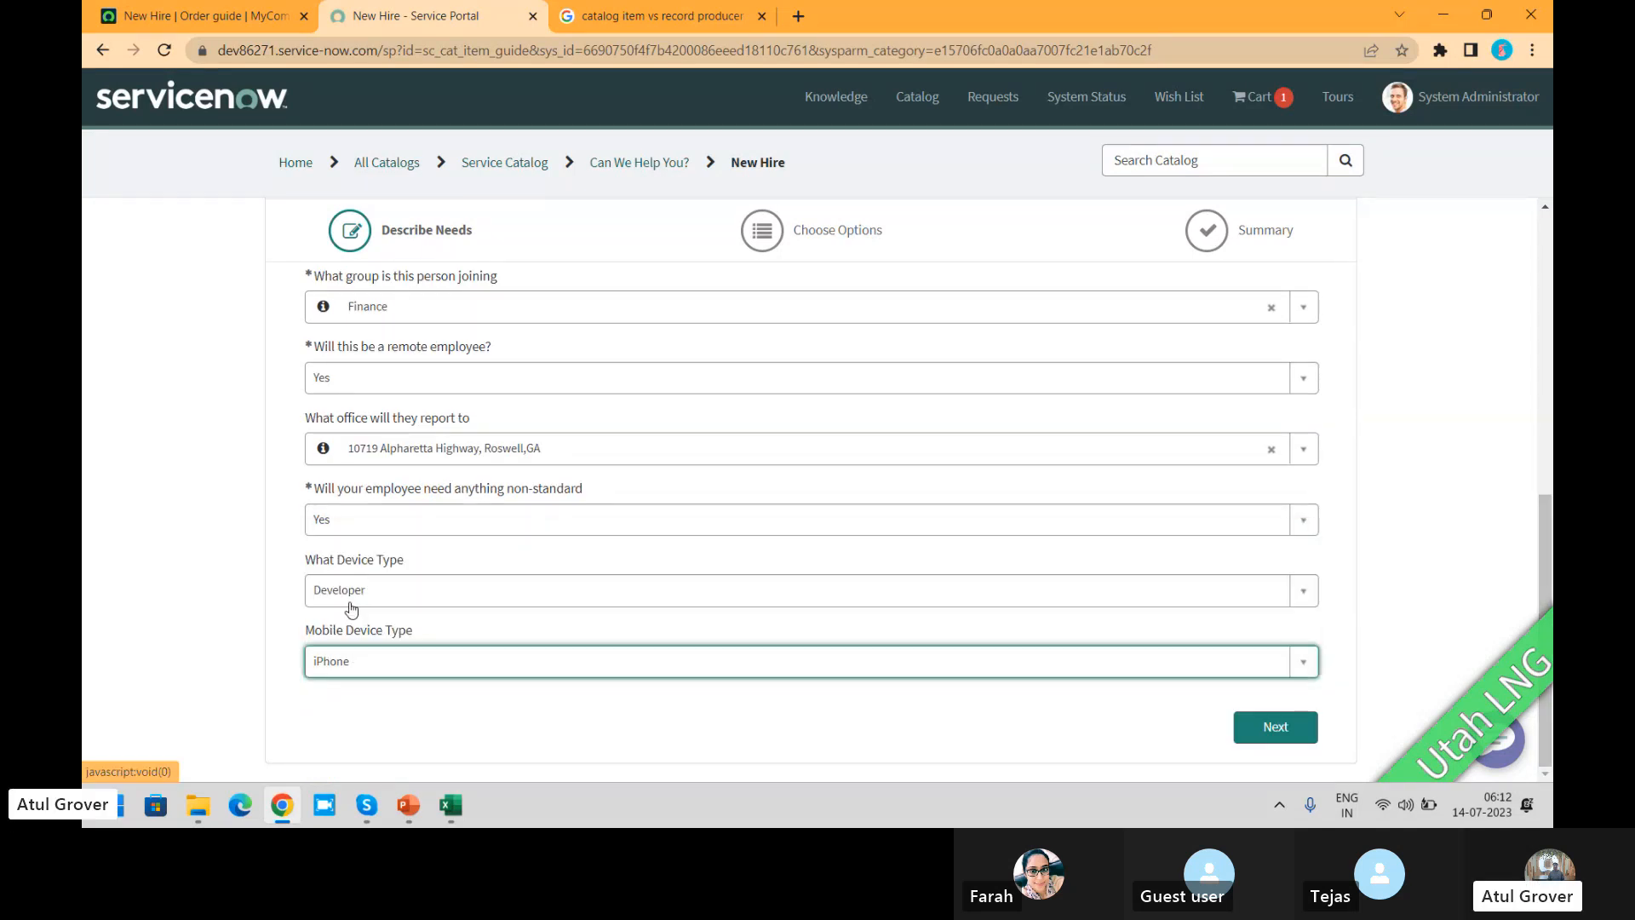
{"action": "left_click", "coordinate": [1276, 728]}
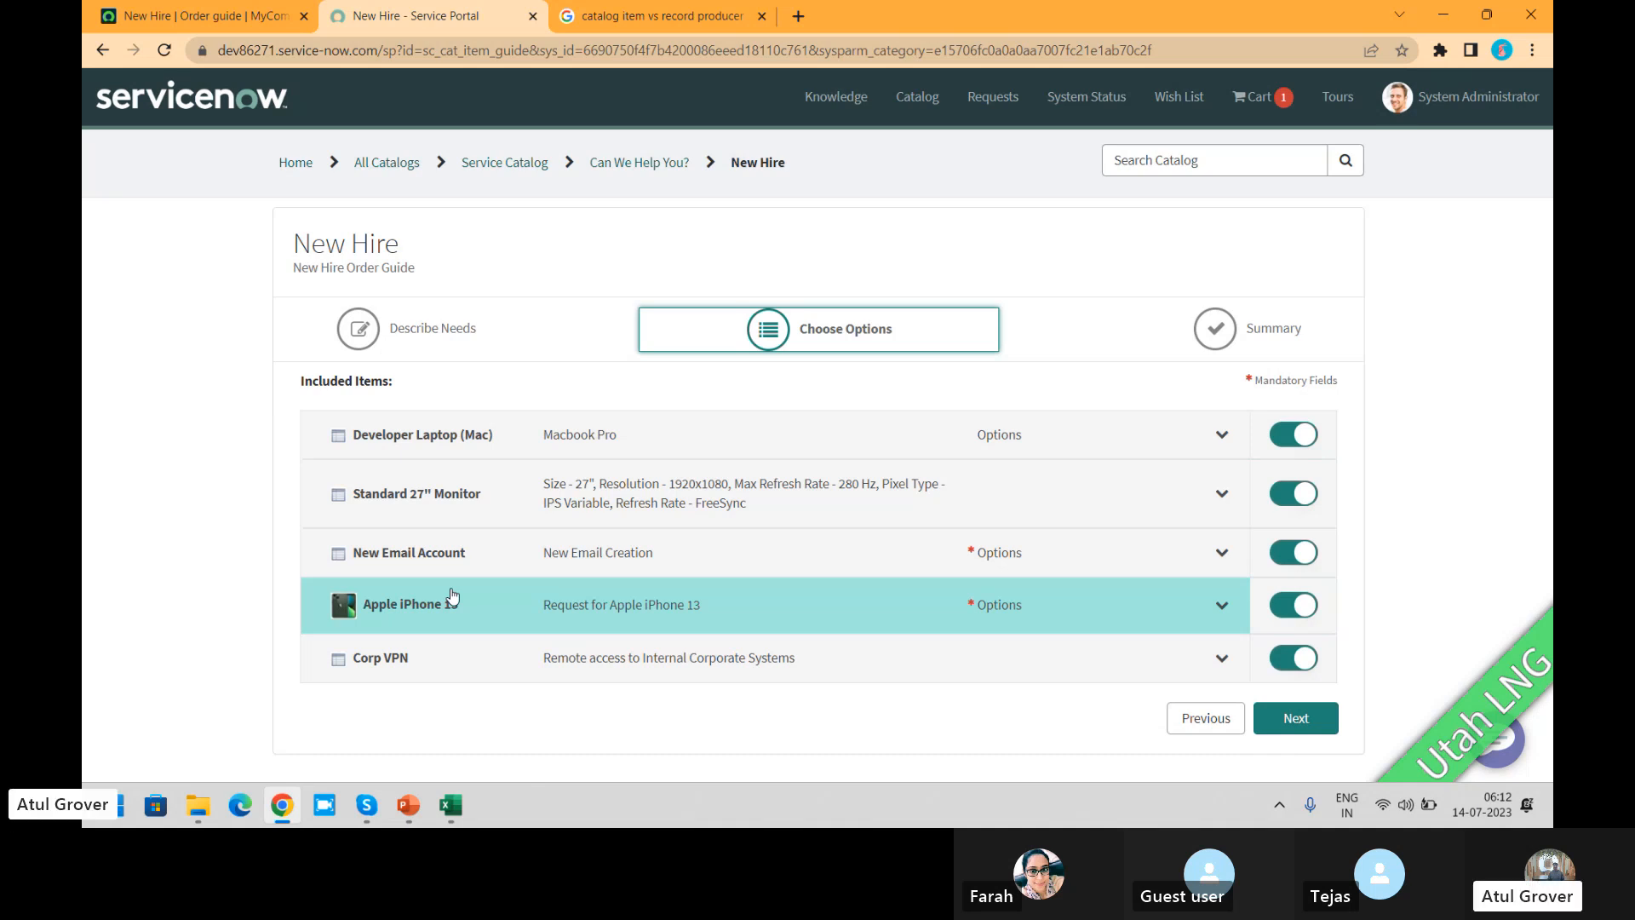
Step: Switch to the admin view and open the Maintain Items module under Catalog Definitions
{"action": "left_click", "coordinate": [211, 13]}
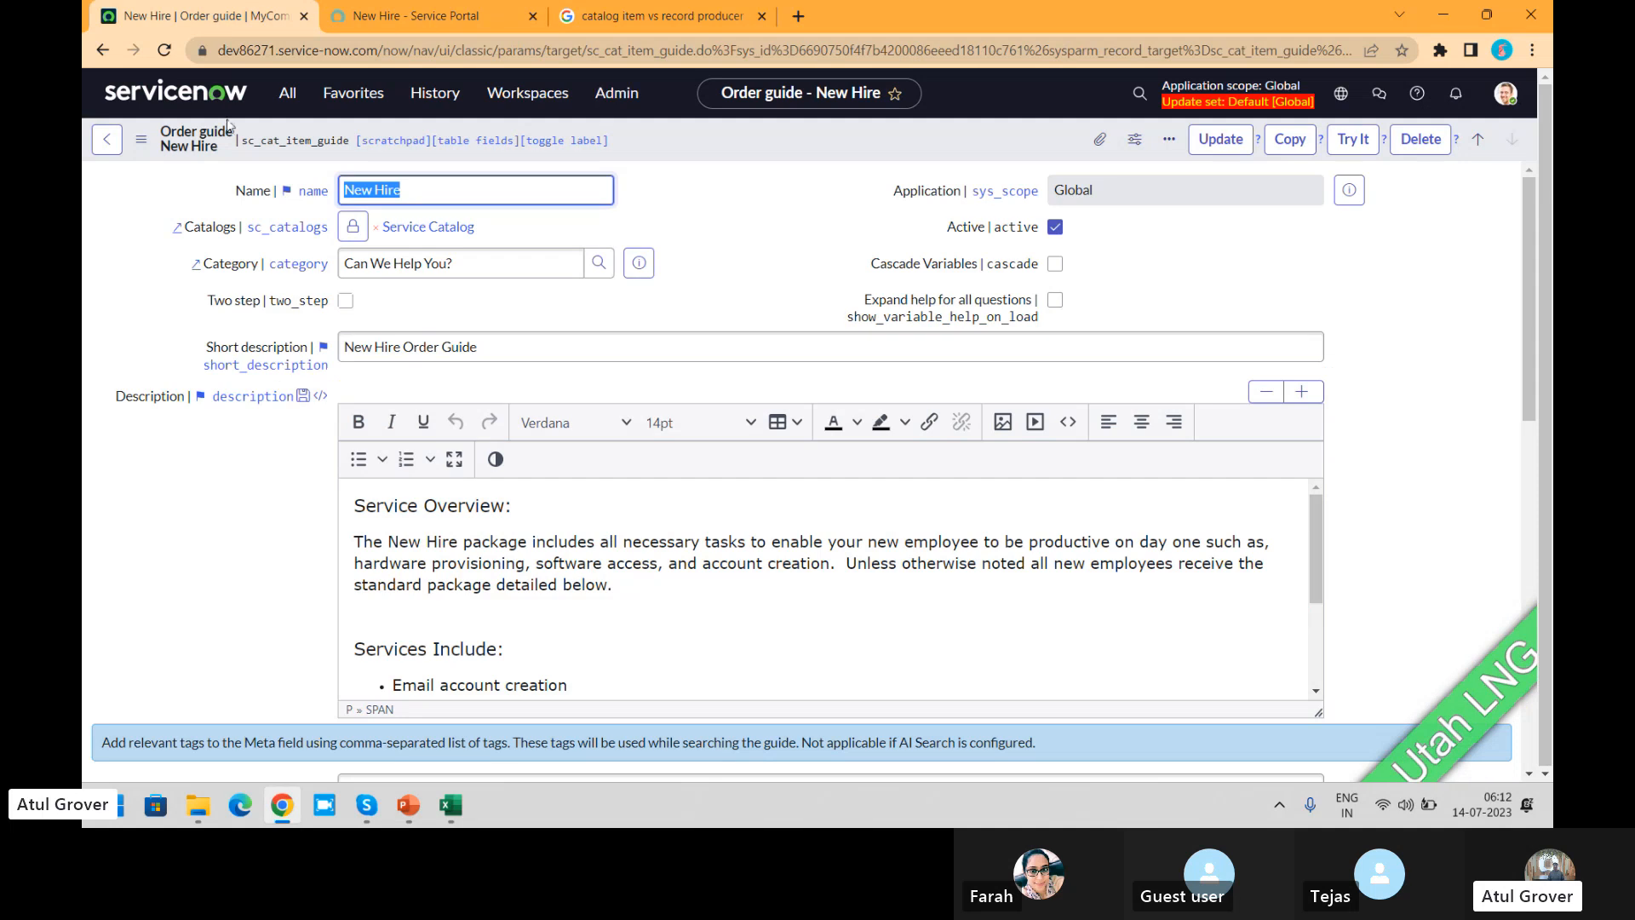
{"action": "left_click", "coordinate": [290, 99]}
{"action": "type", "text": "m"}
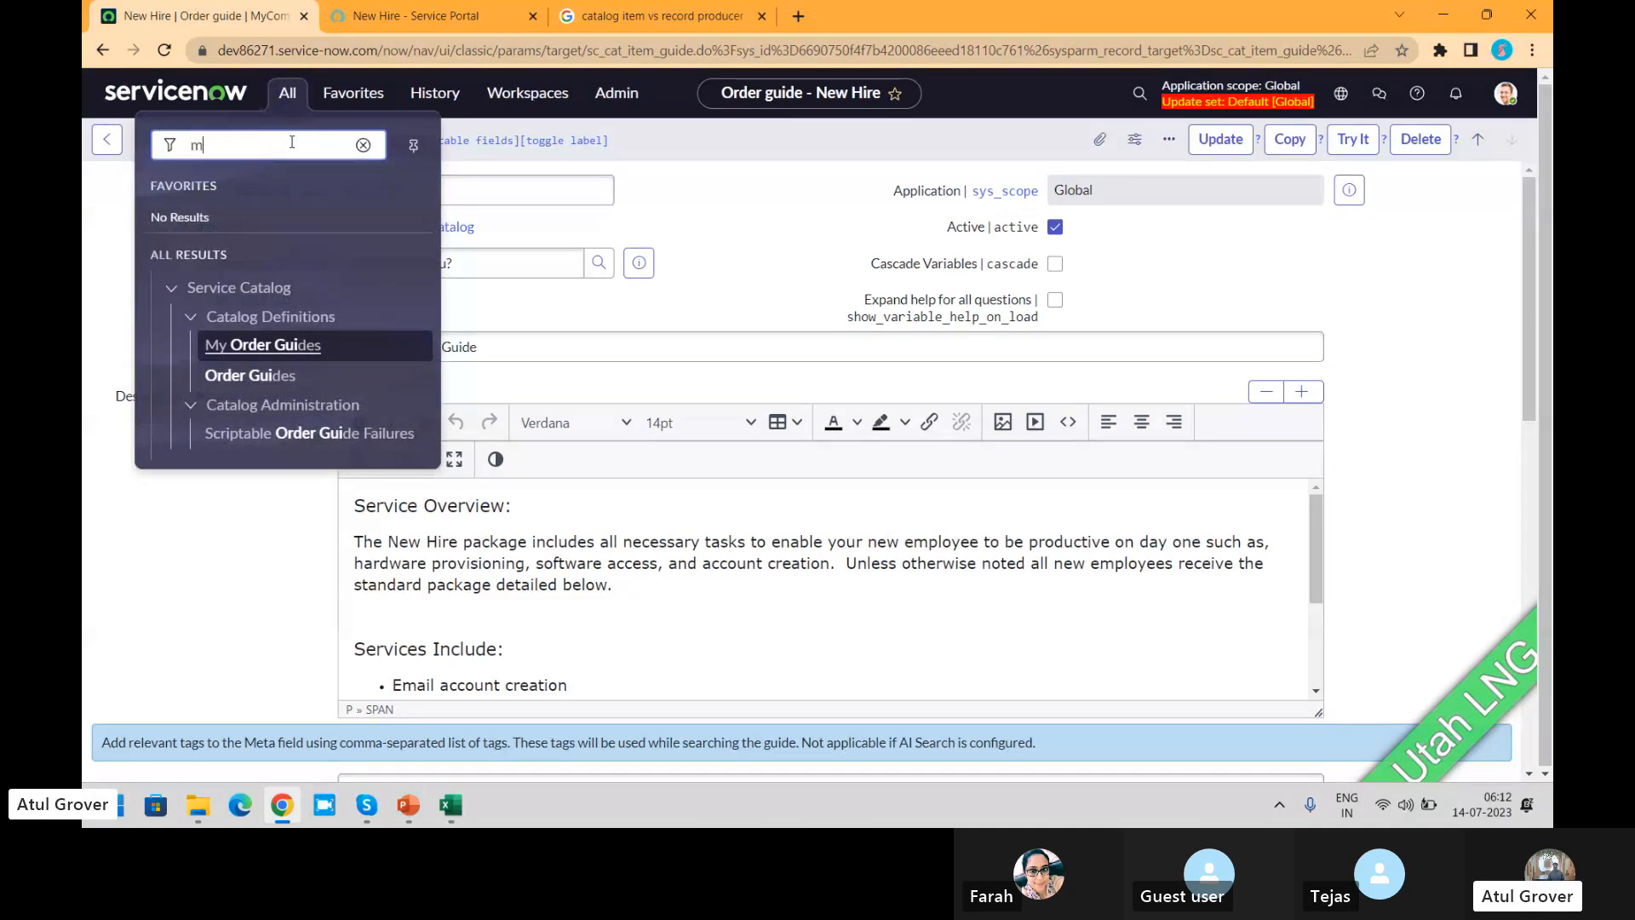
{"action": "type", "text": "ainta"}
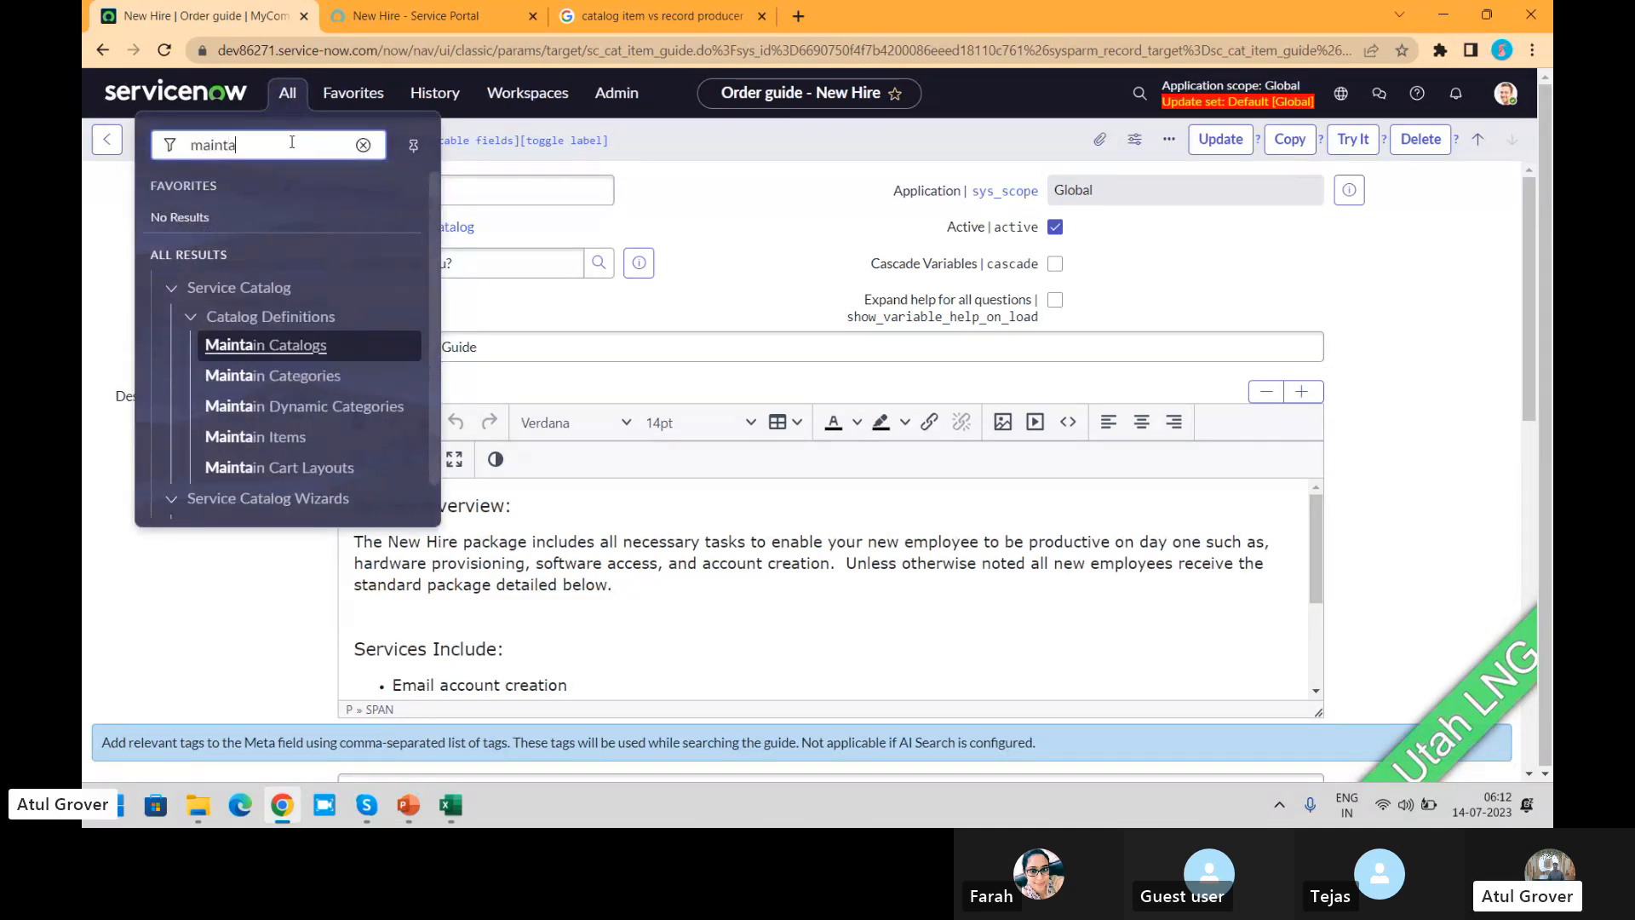
{"action": "left_click", "coordinate": [272, 436]}
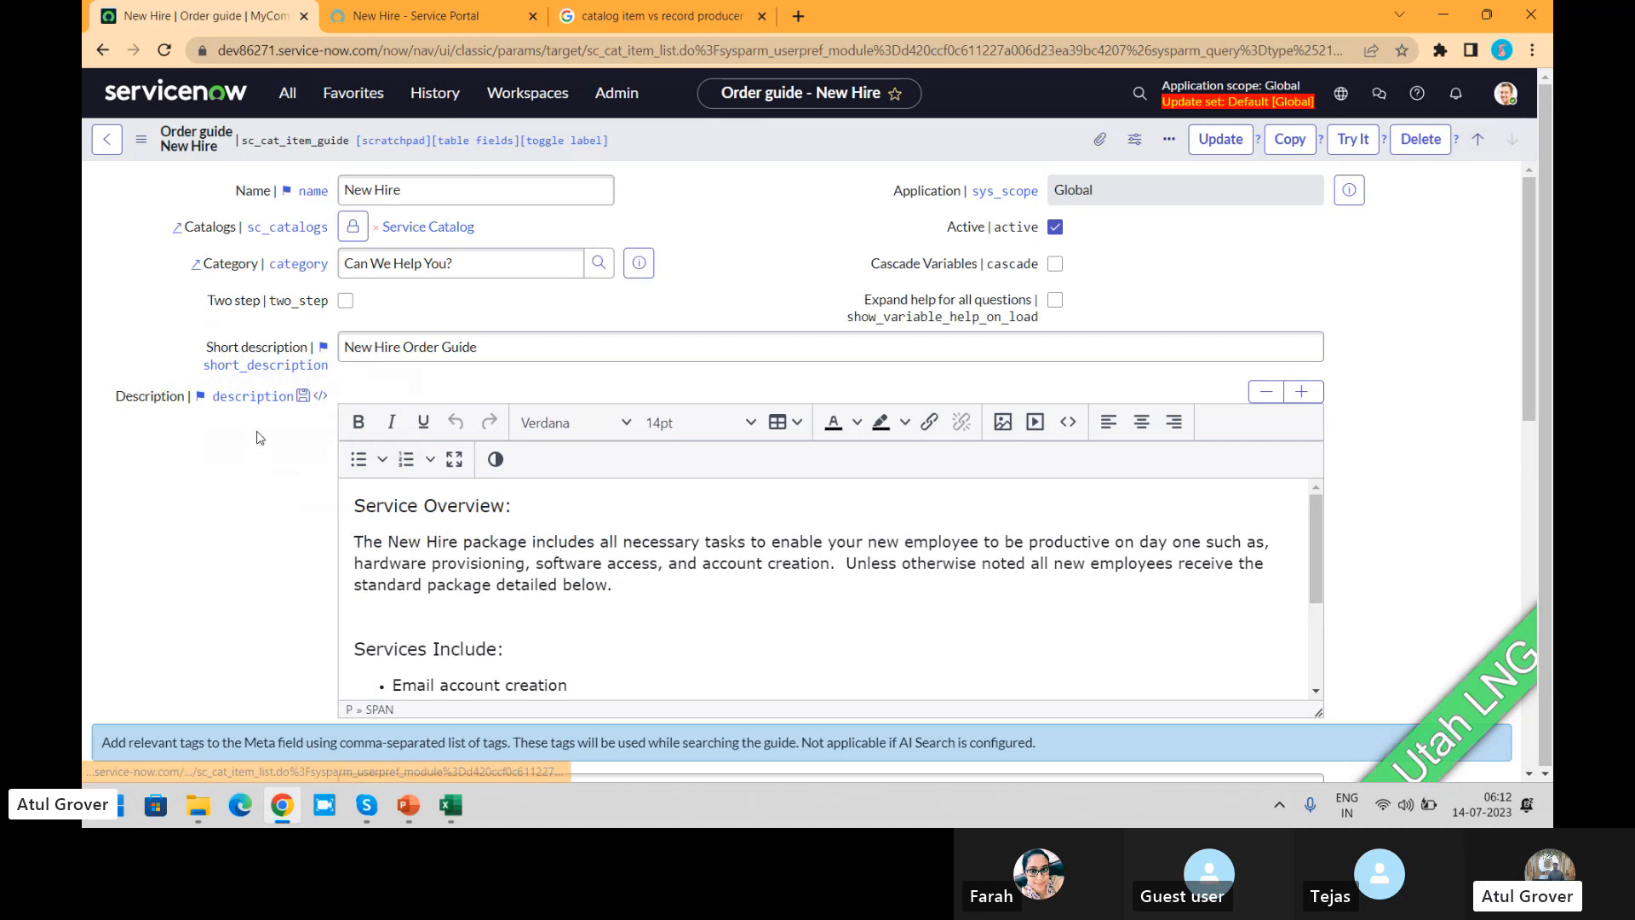
Step: Check New Hire's included items in the portal, then filter the catalog items by name "new email" and open the New Email Account record
{"action": "left_click", "coordinate": [415, 17]}
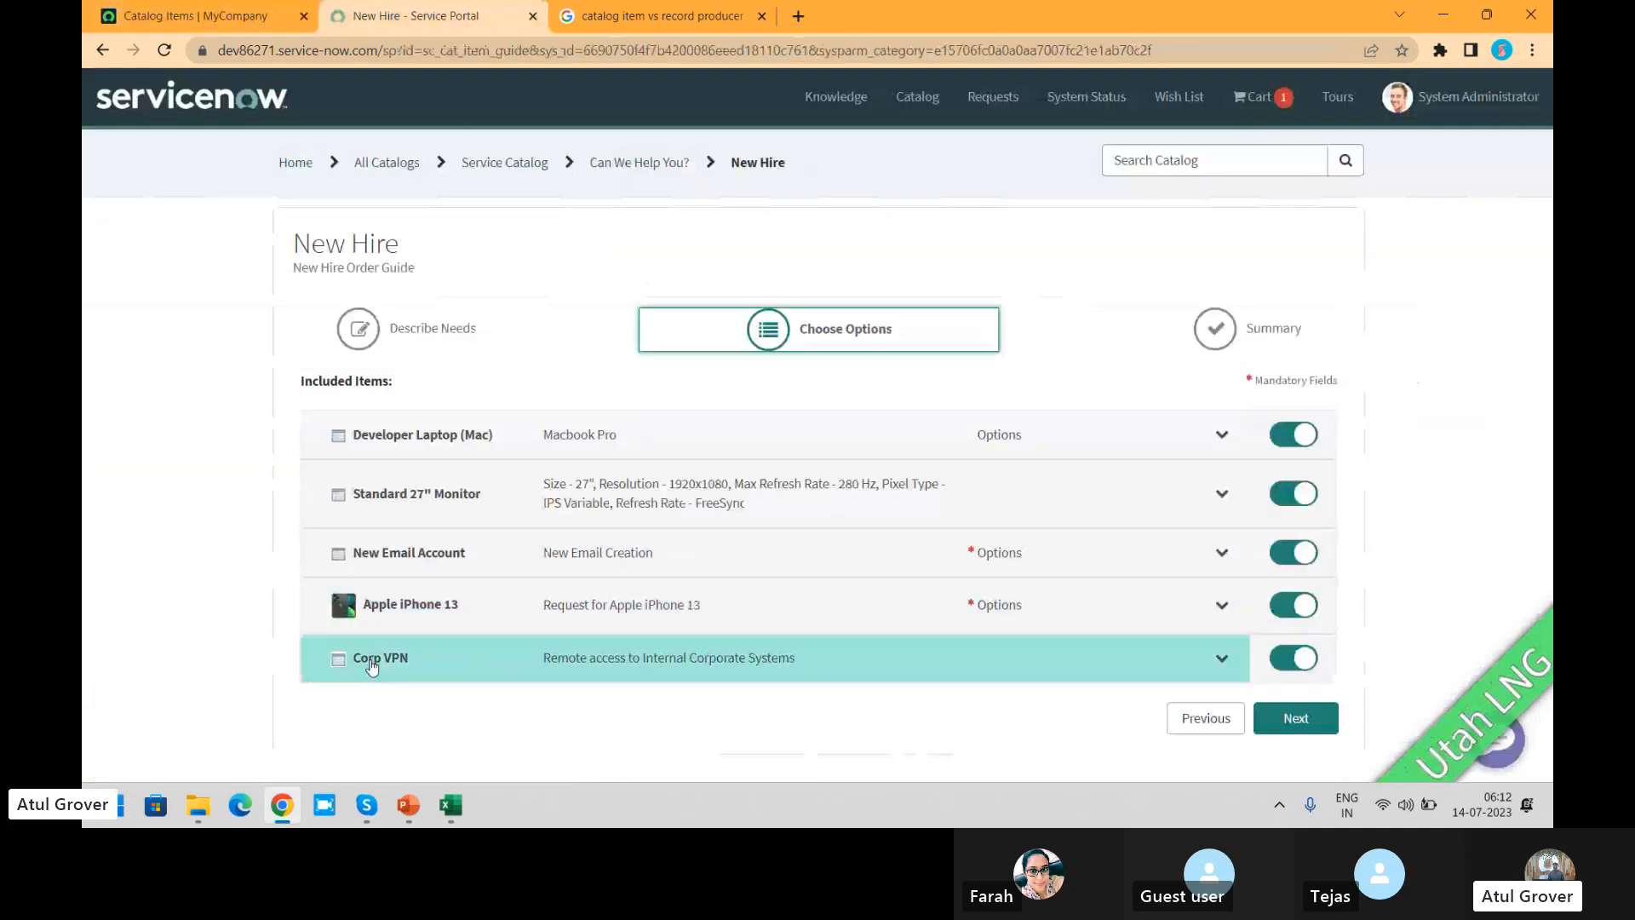
{"action": "left_click", "coordinate": [188, 19]}
{"action": "left_click", "coordinate": [290, 252]}
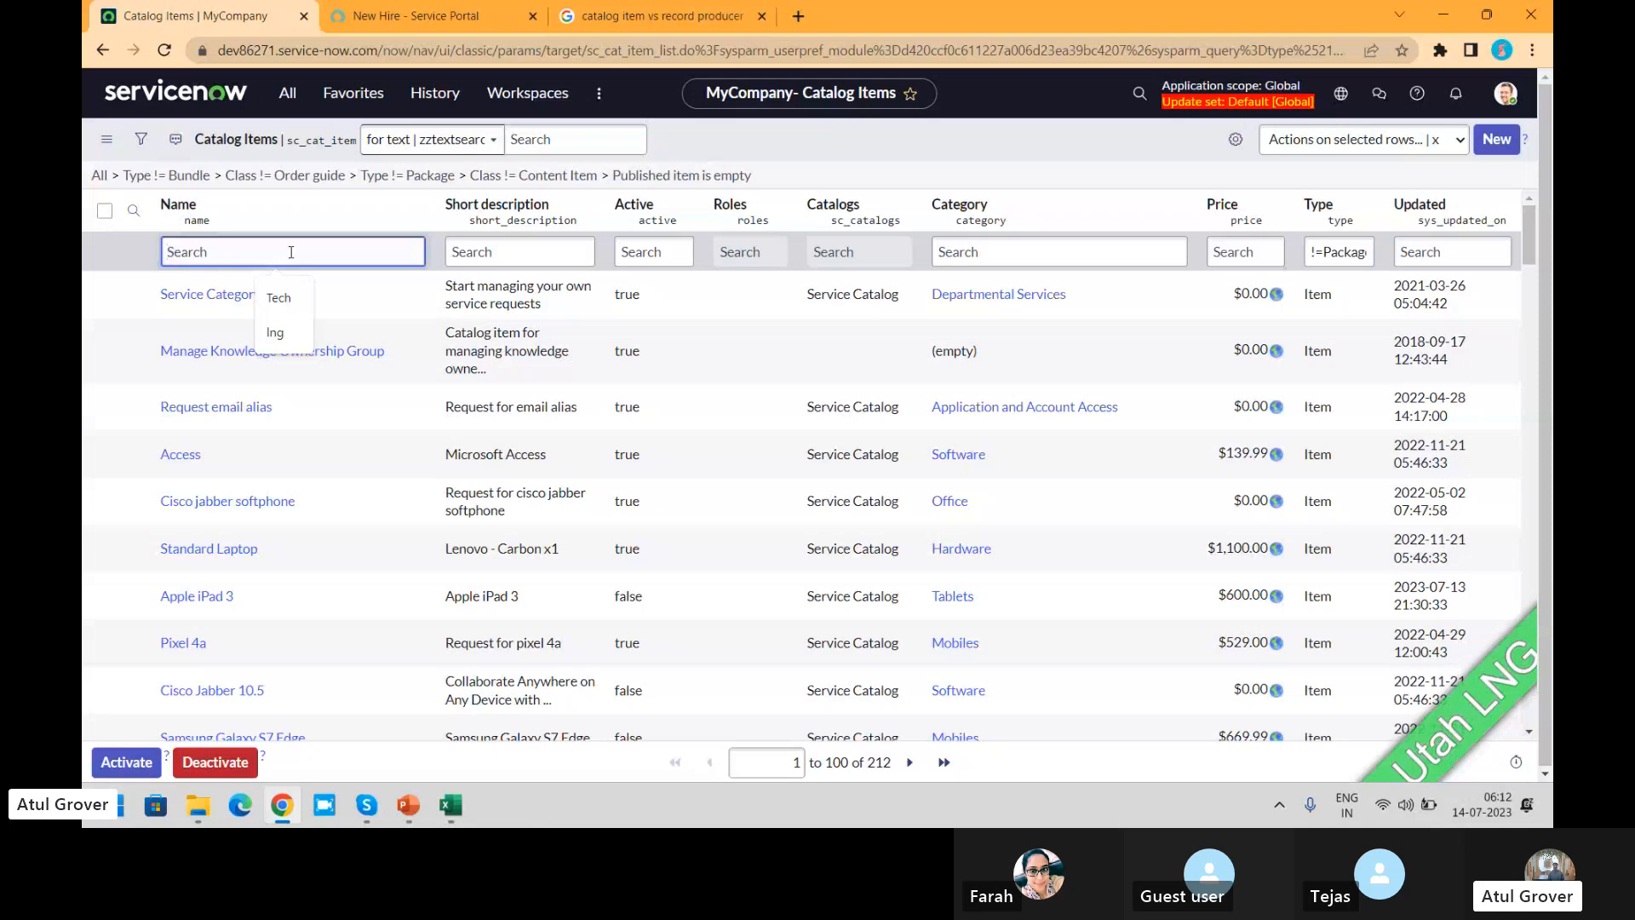
{"action": "type", "text": "new r"}
{"action": "key", "text": "BackSpace"}
{"action": "type", "text": "email"}
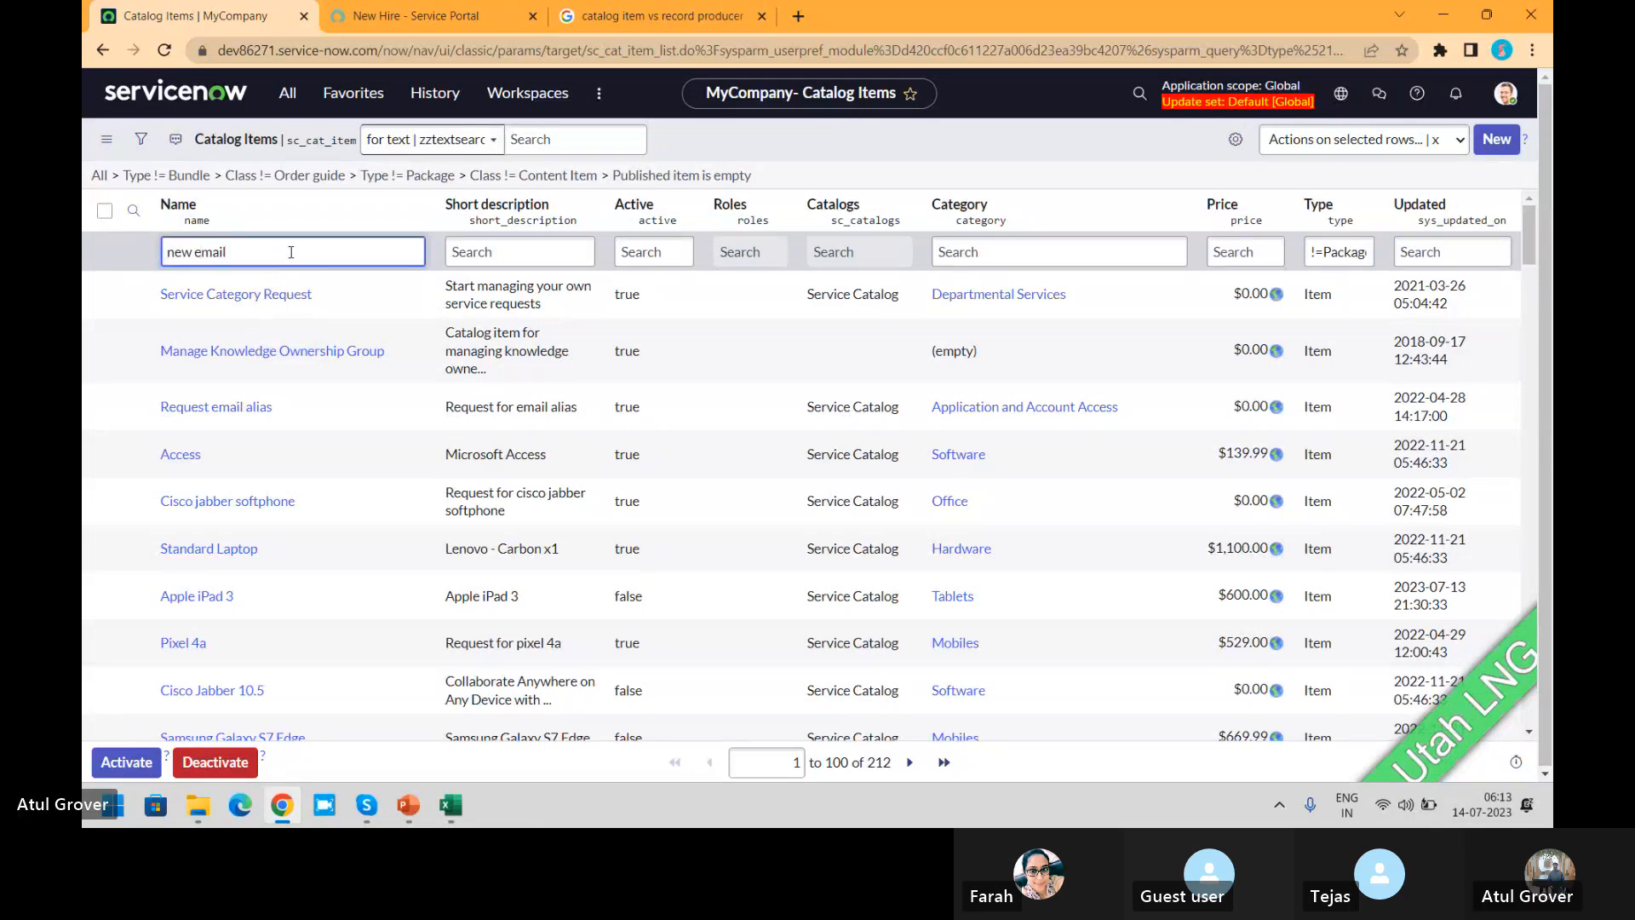
{"action": "key", "text": "Return"}
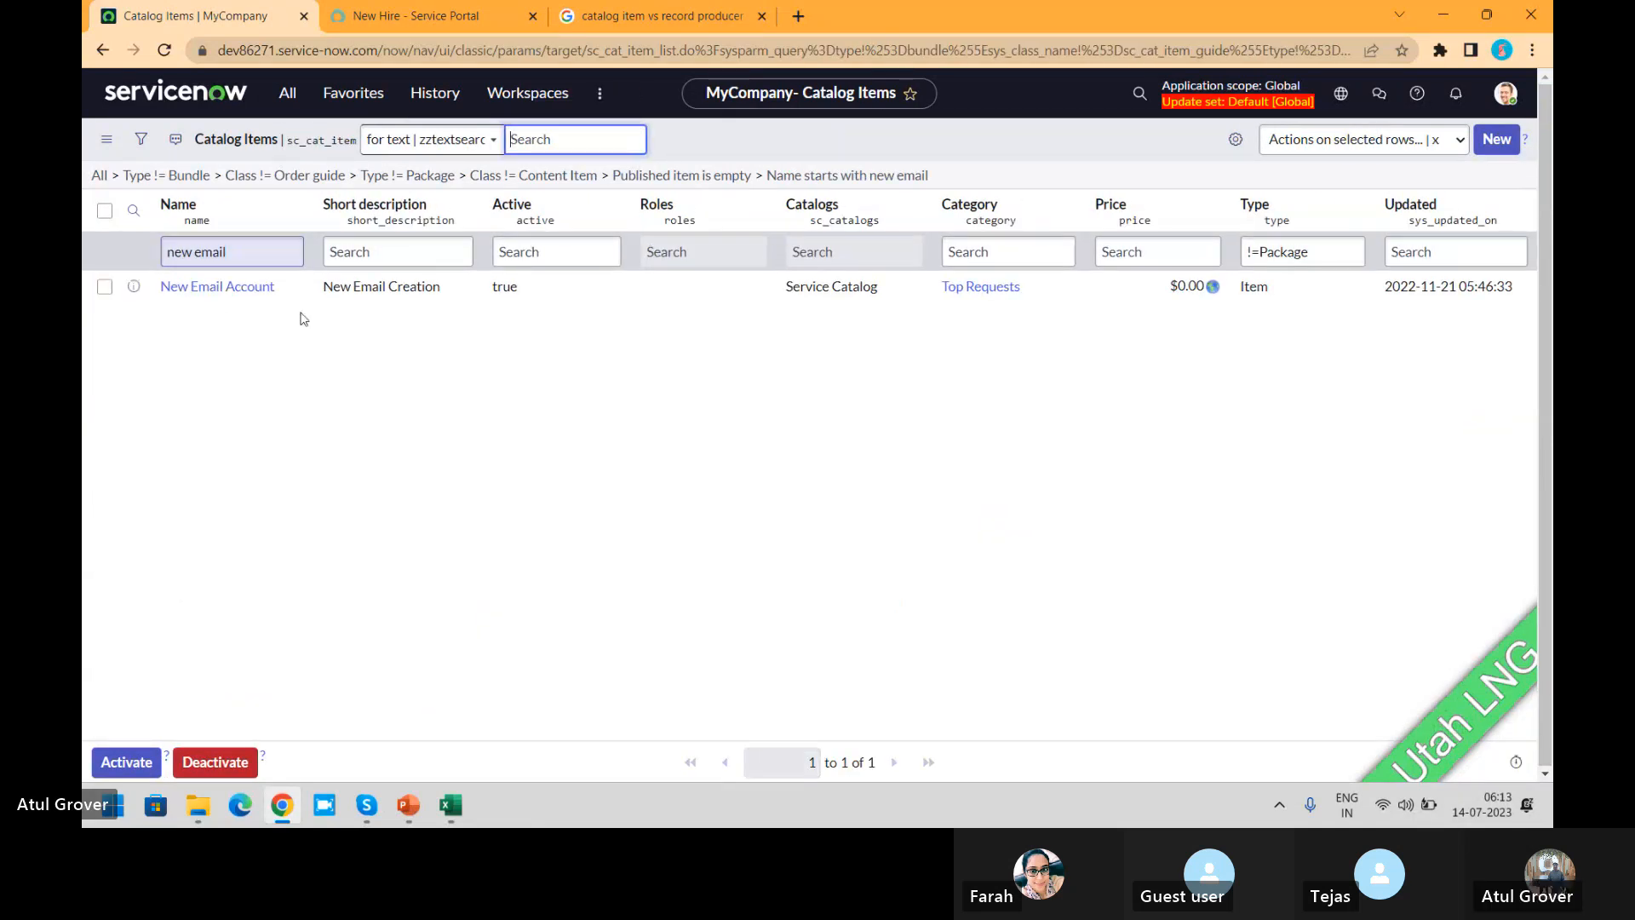
{"action": "left_click", "coordinate": [218, 289]}
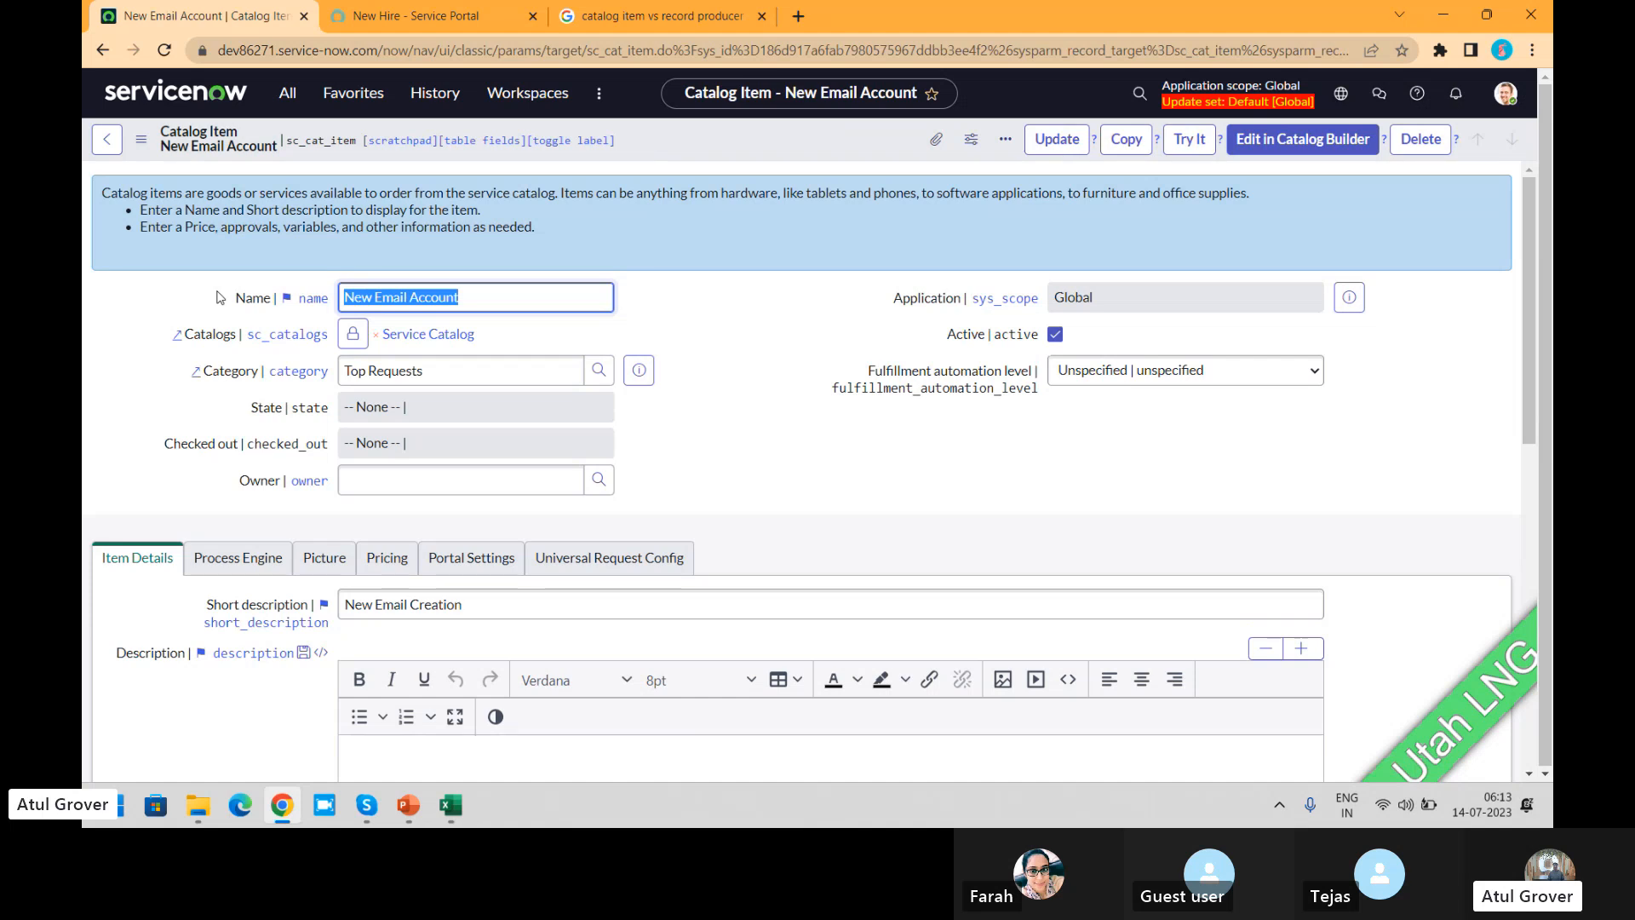
Step: Review New Hire's included items in the Service Portal and consult the service catalog slide in the ITSM_Master PowerPoint presentation
{"action": "left_click", "coordinate": [442, 15]}
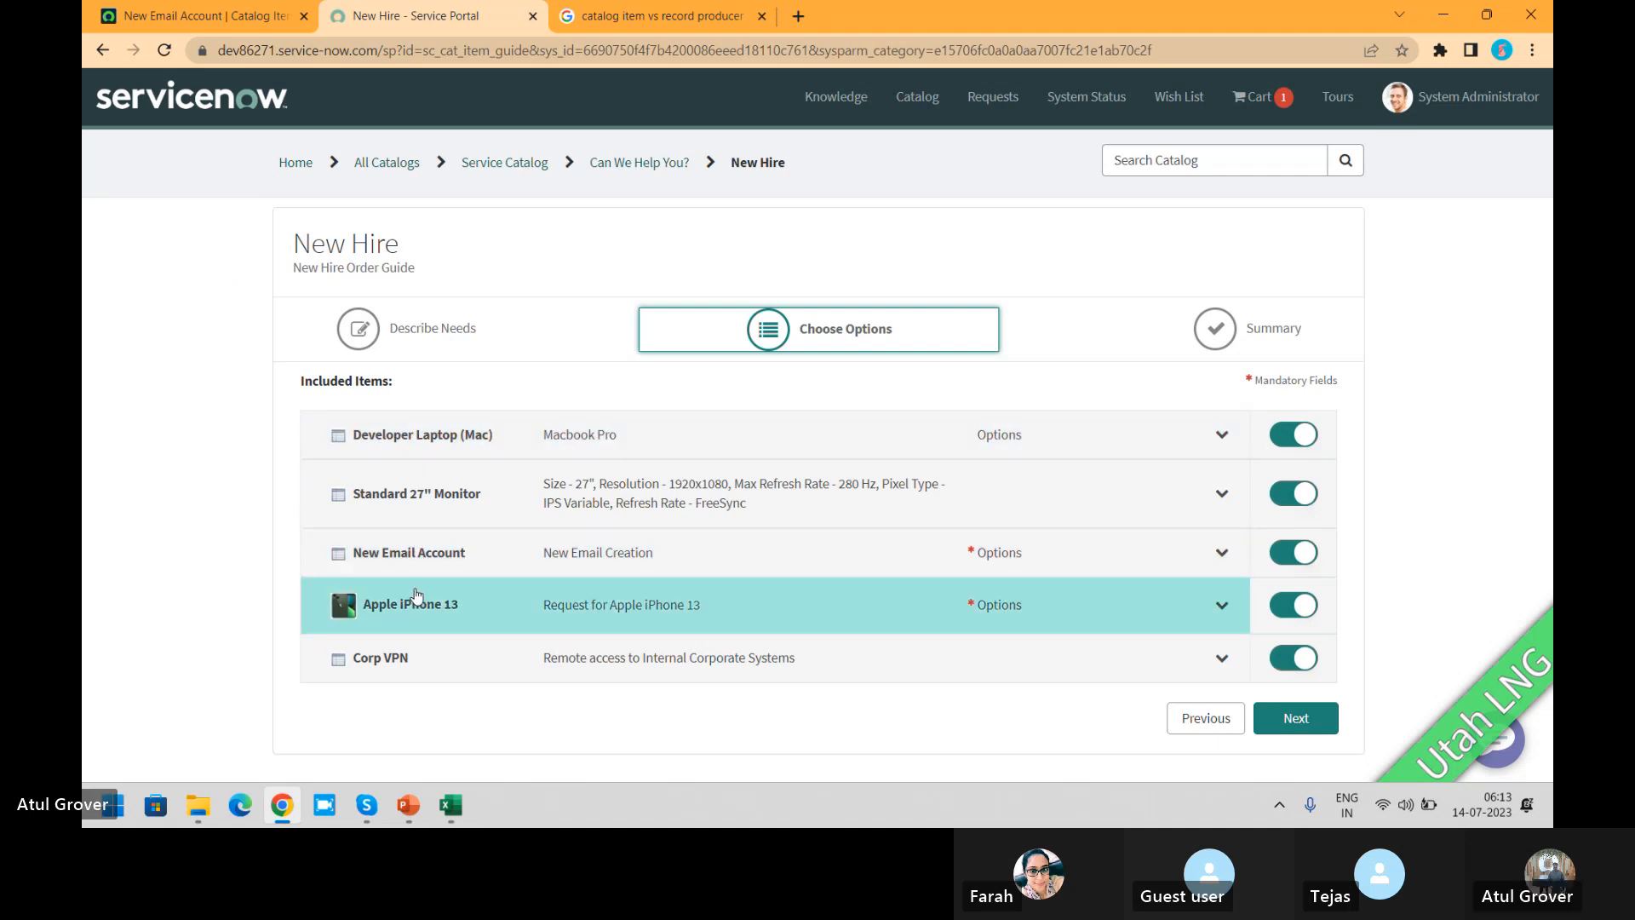
{"action": "key", "text": "alt+Tab"}
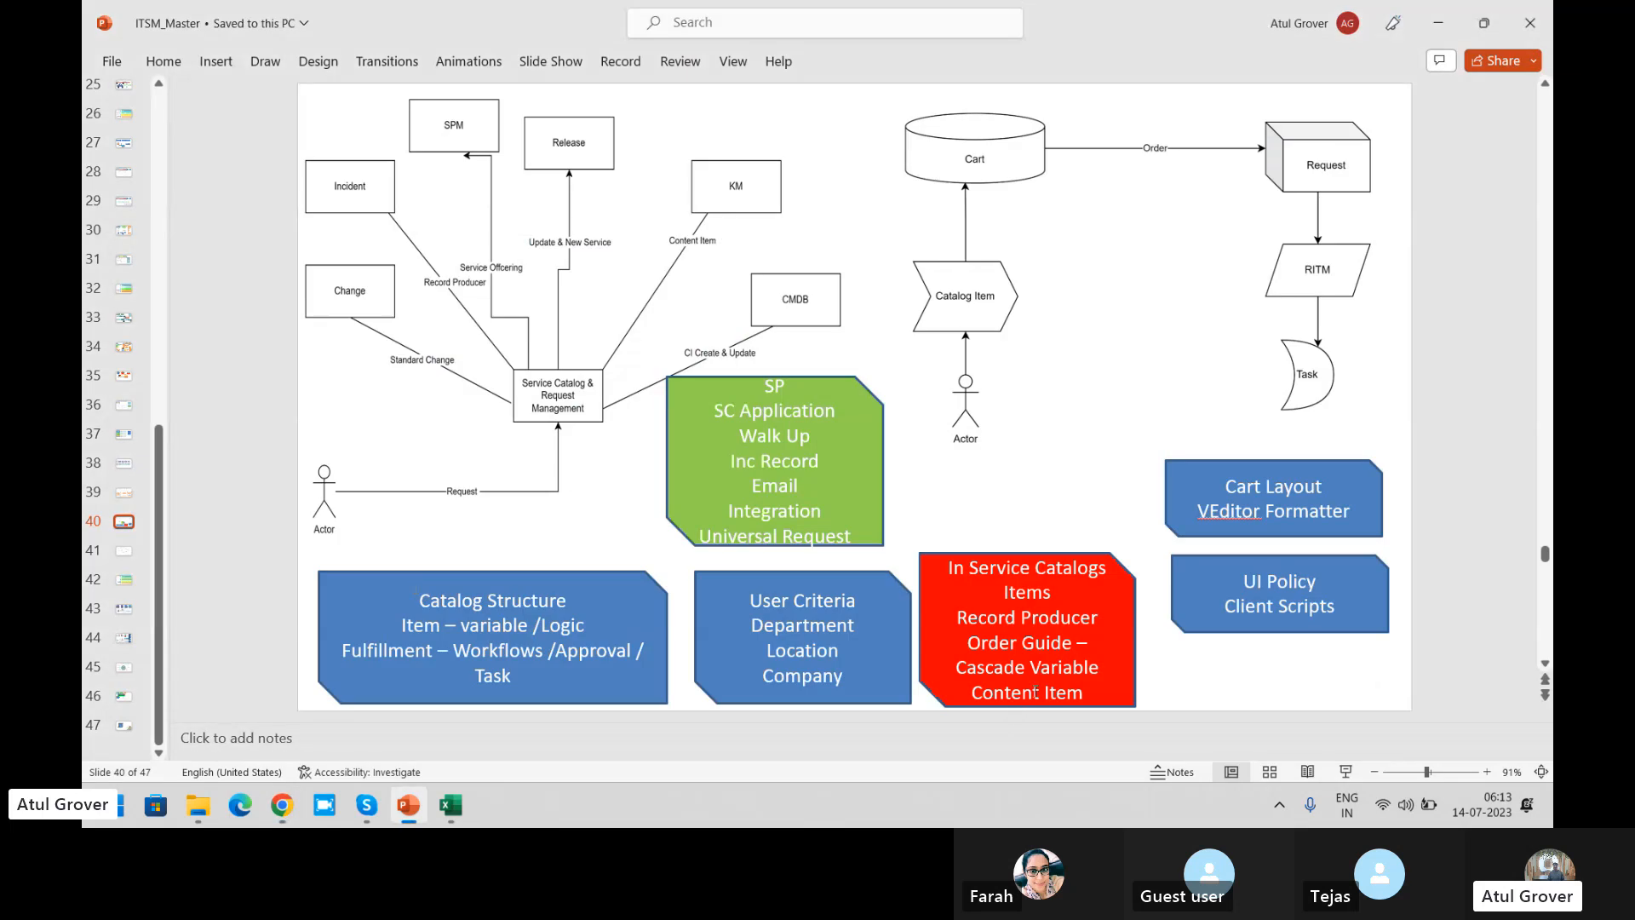
{"action": "key", "text": "alt+Tab"}
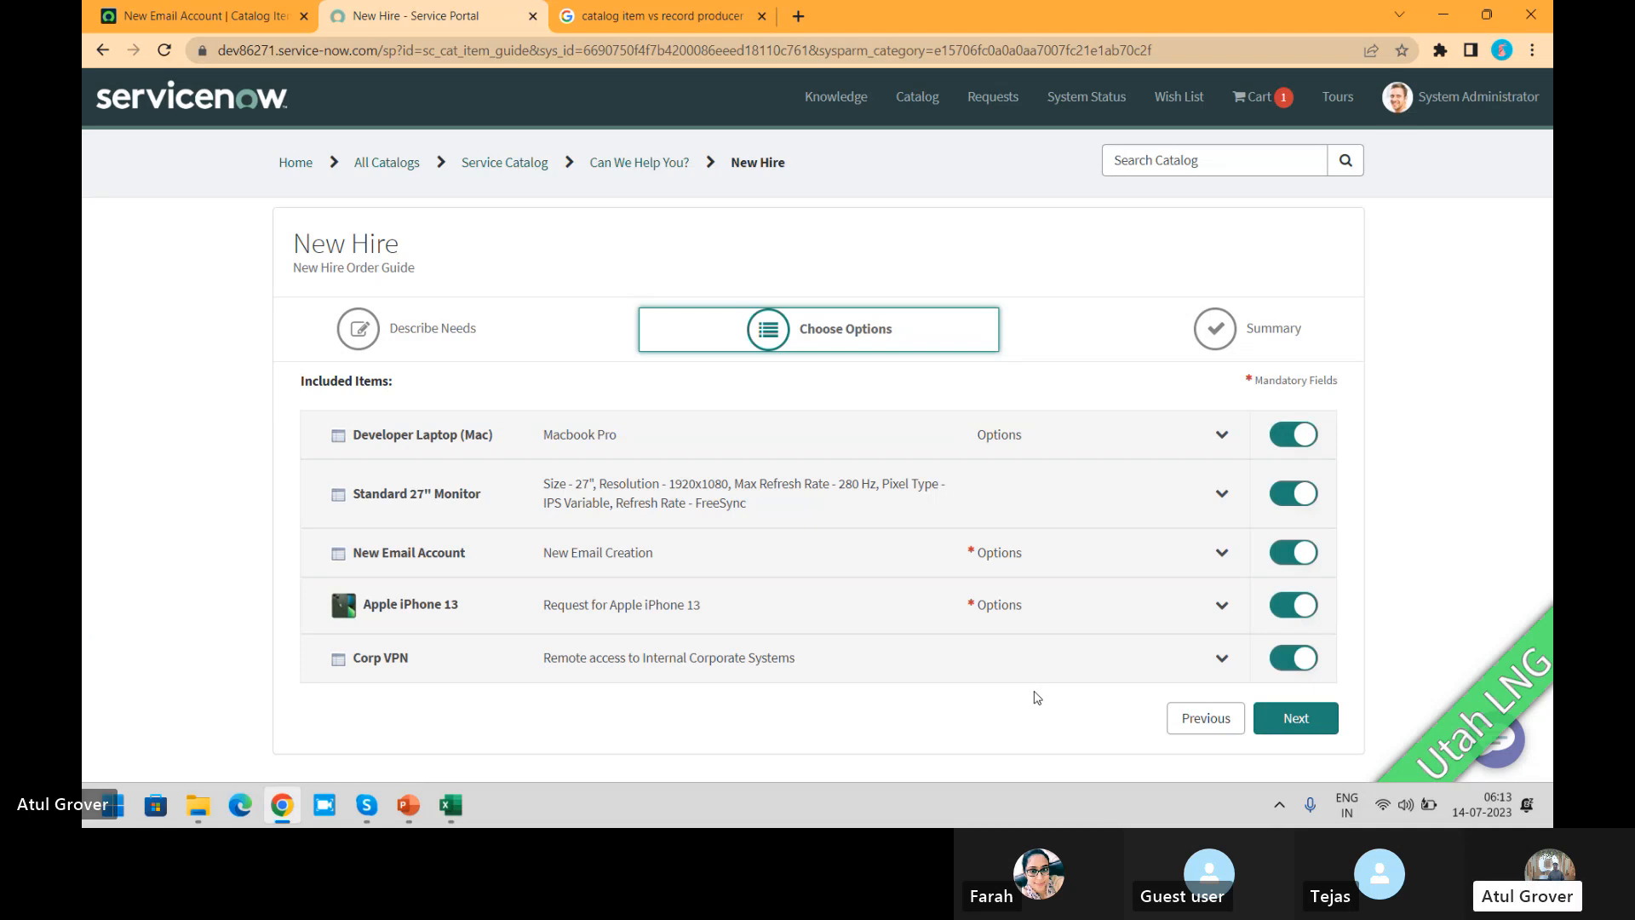
Step: From All Catalogs, choose Service Catalog and open its Quick Links category
{"action": "left_click", "coordinate": [381, 173]}
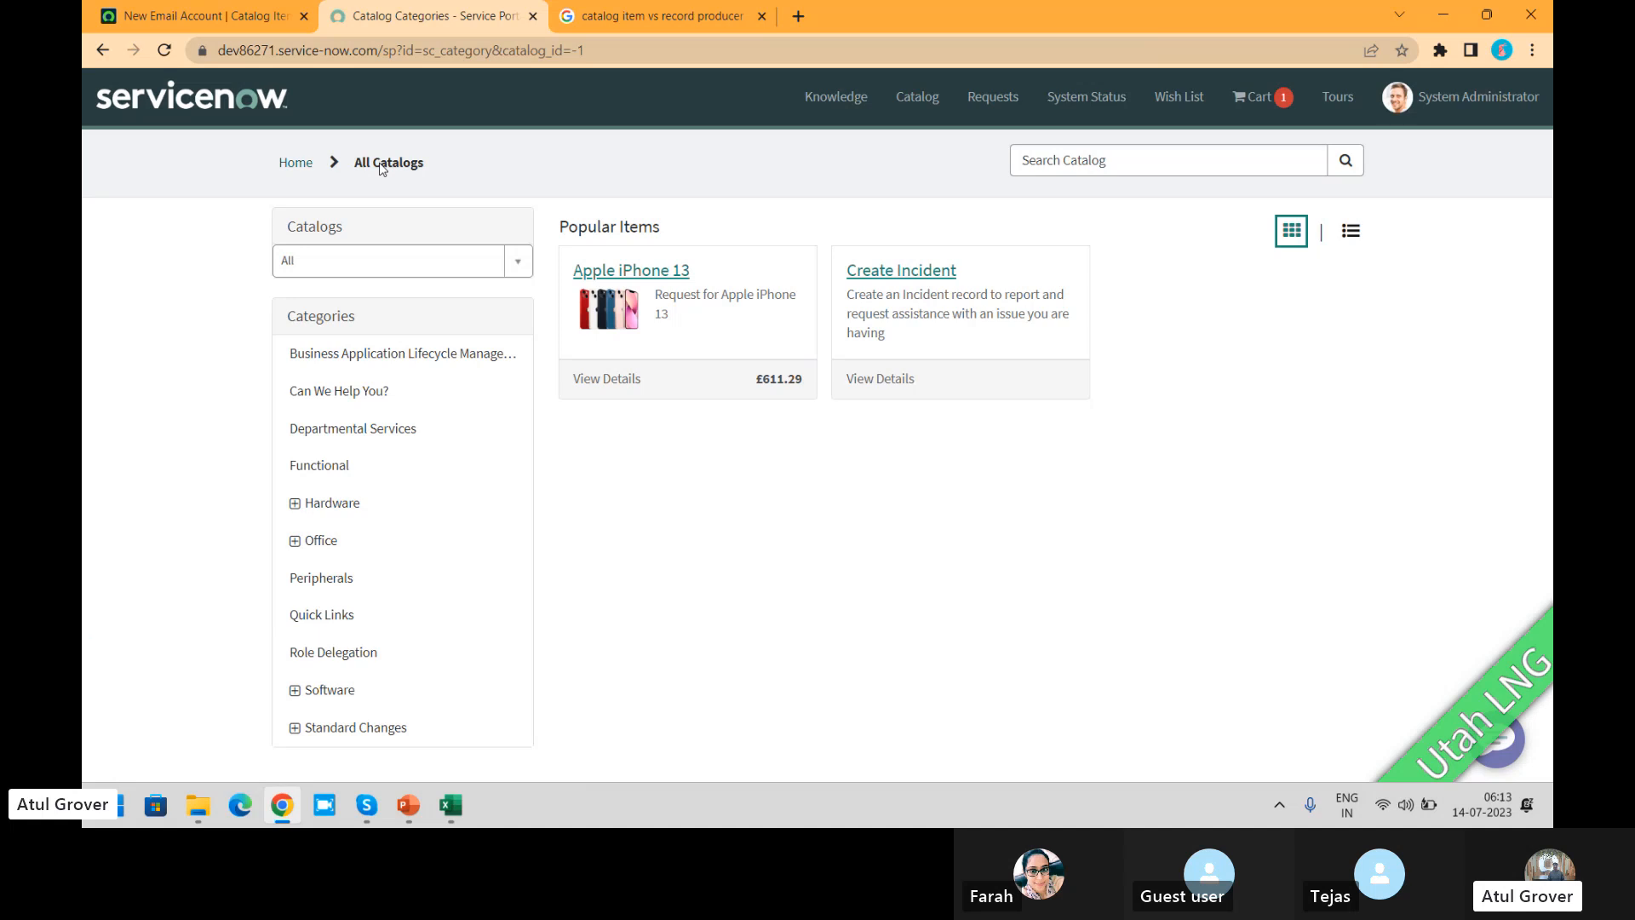
{"action": "left_click", "coordinate": [408, 263]}
{"action": "left_click", "coordinate": [340, 355]}
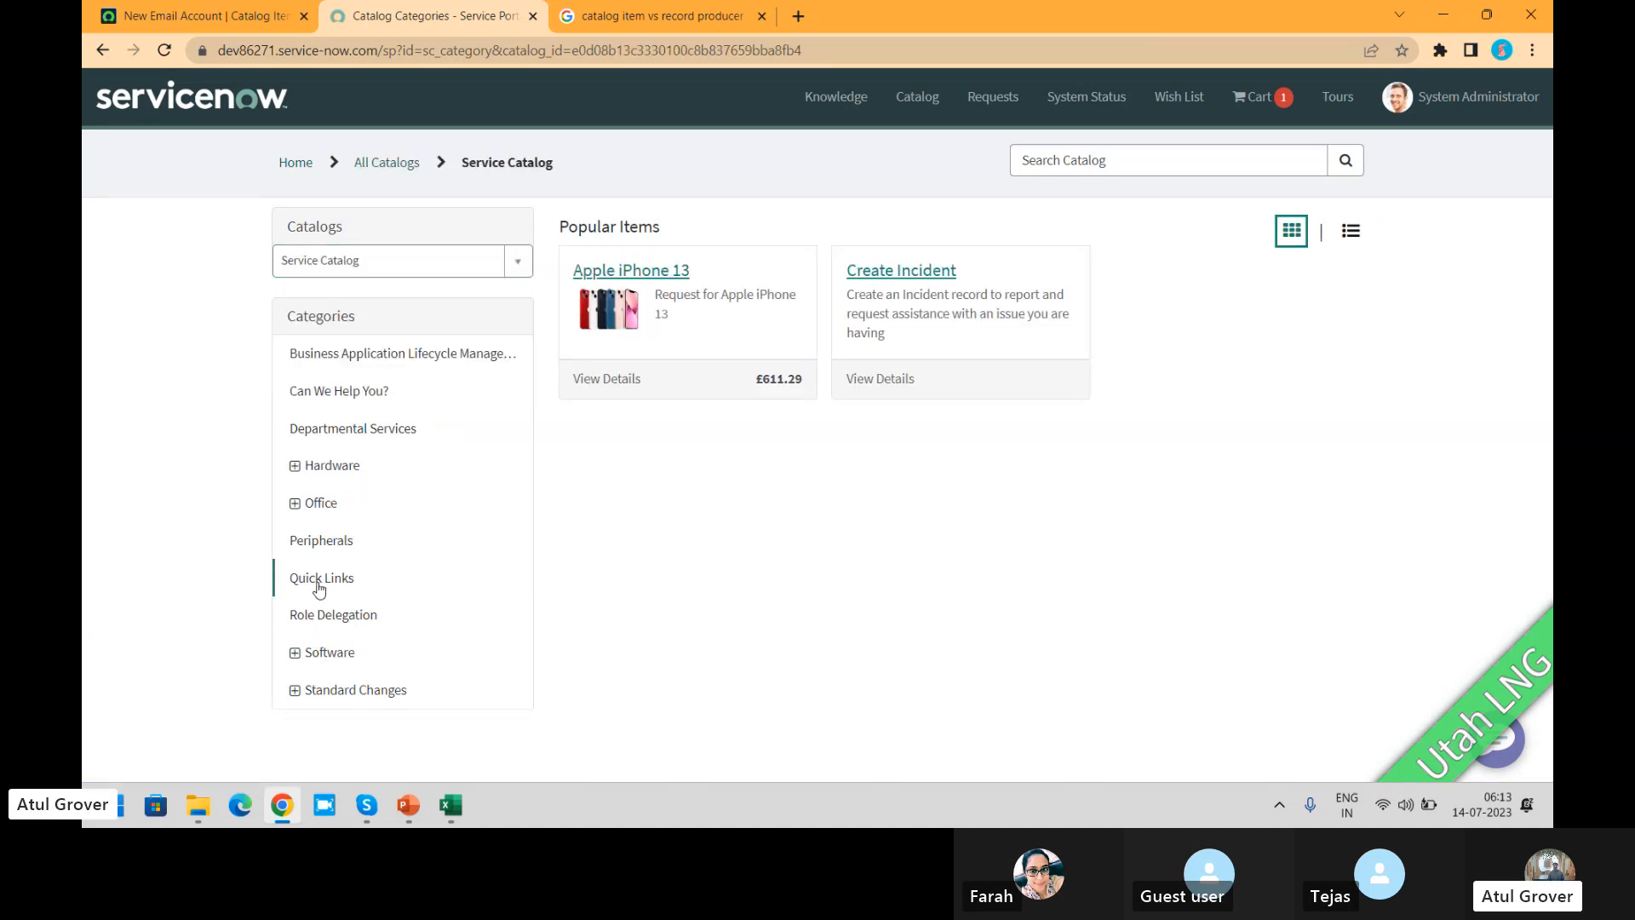
{"action": "left_click", "coordinate": [321, 582]}
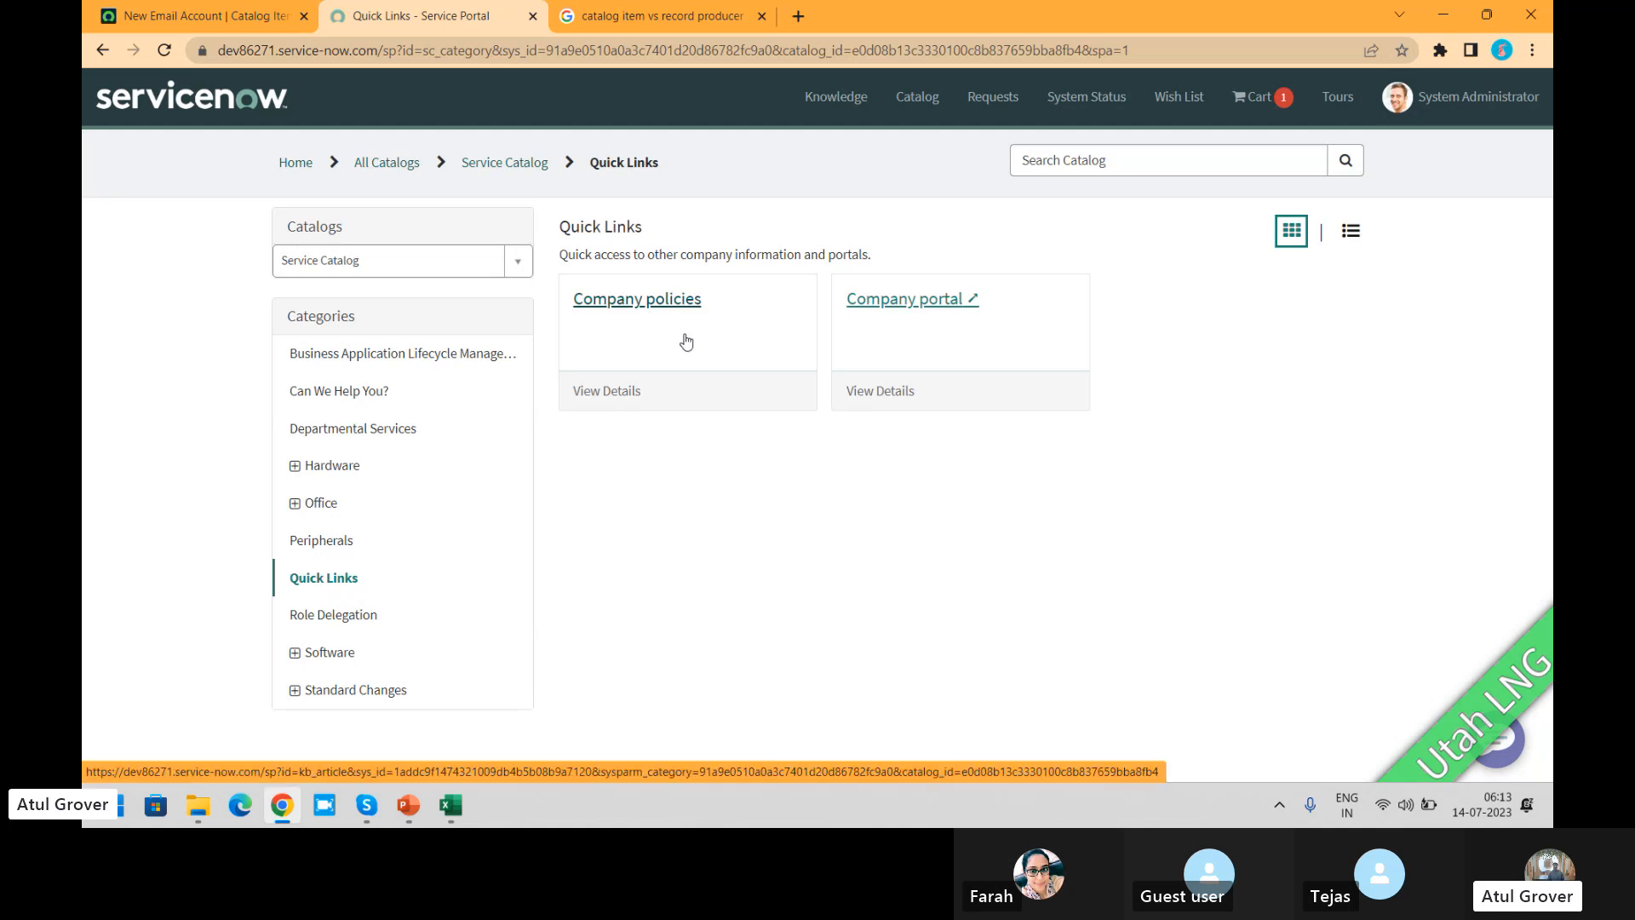
Step: View the Company policies article from Quick Links, return to the category, and open the Company portal link
{"action": "left_click", "coordinate": [668, 311]}
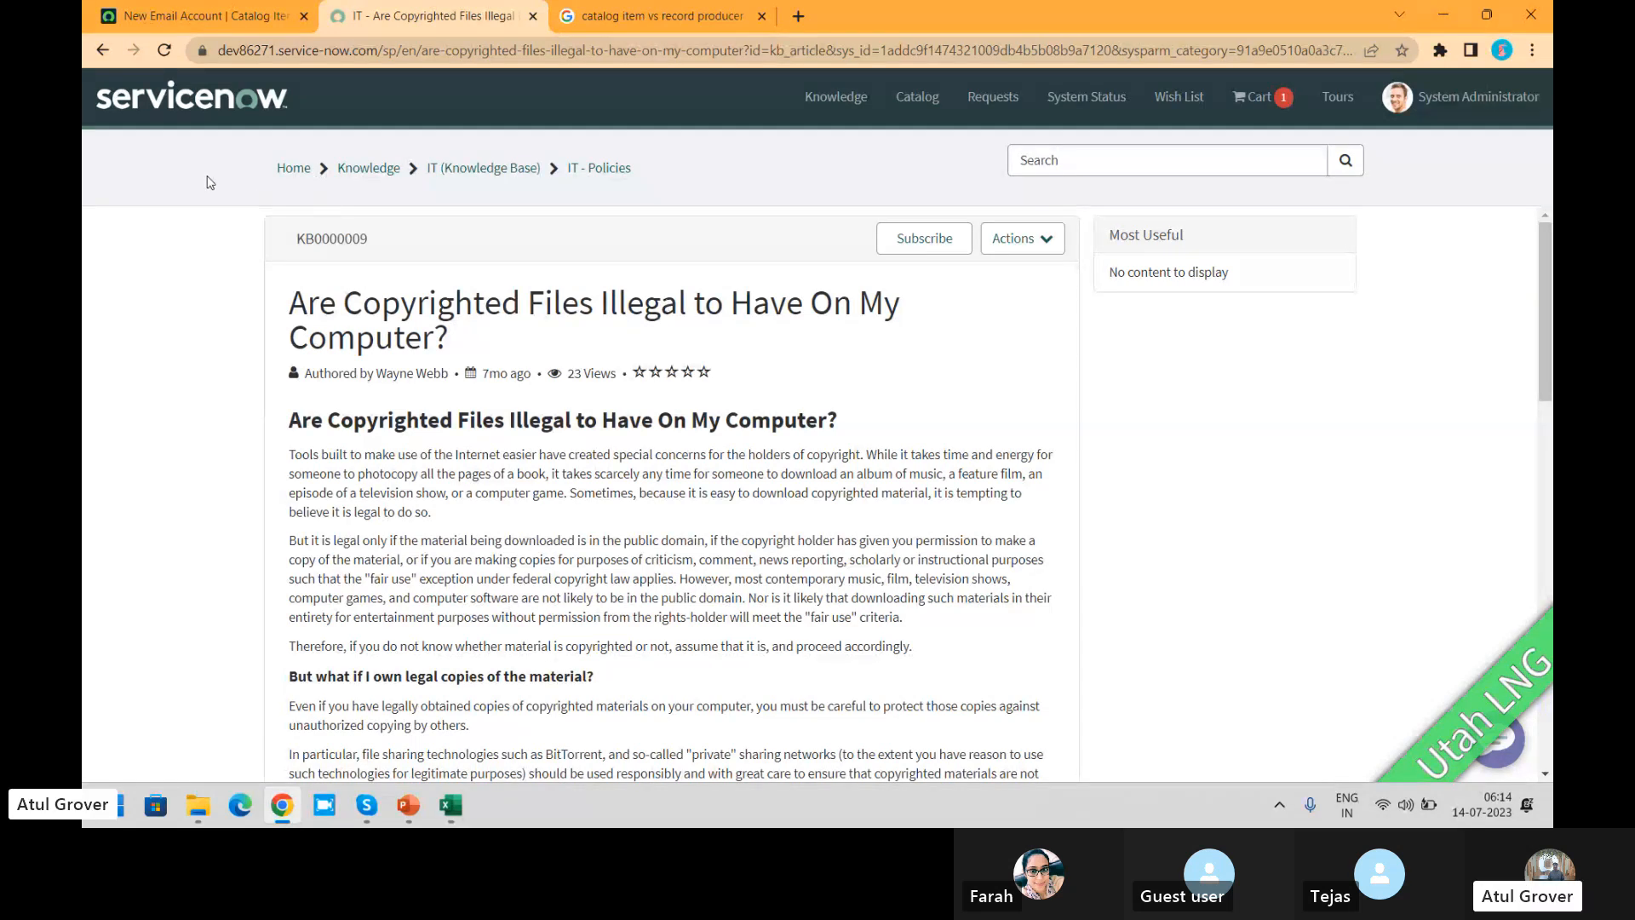
{"action": "left_click", "coordinate": [102, 49]}
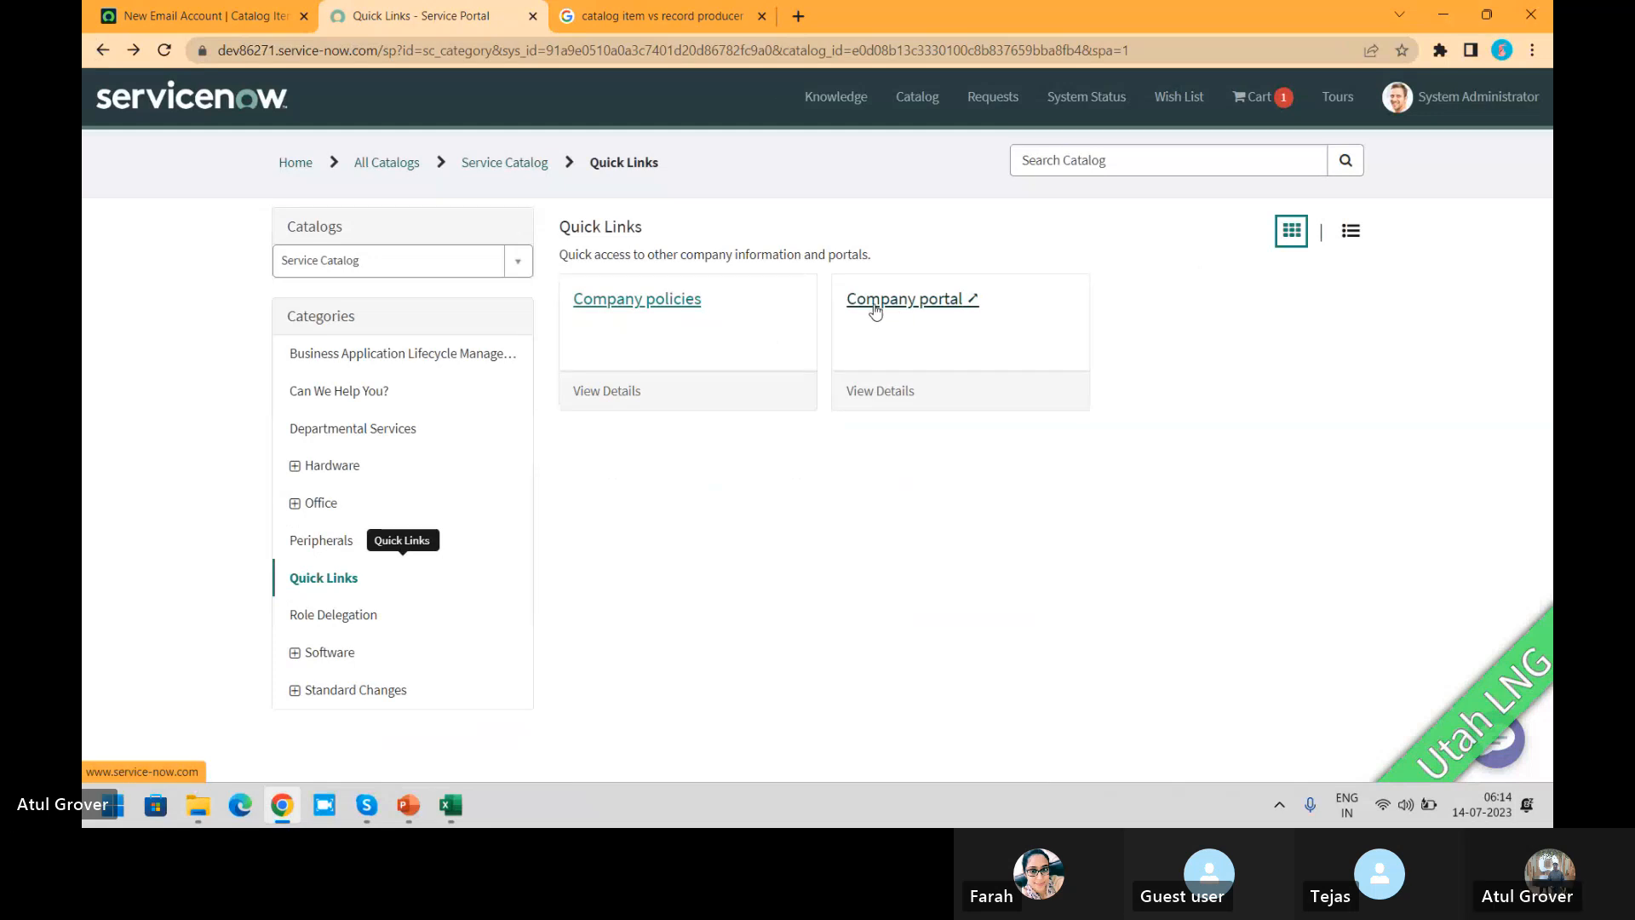
{"action": "left_click", "coordinate": [897, 306]}
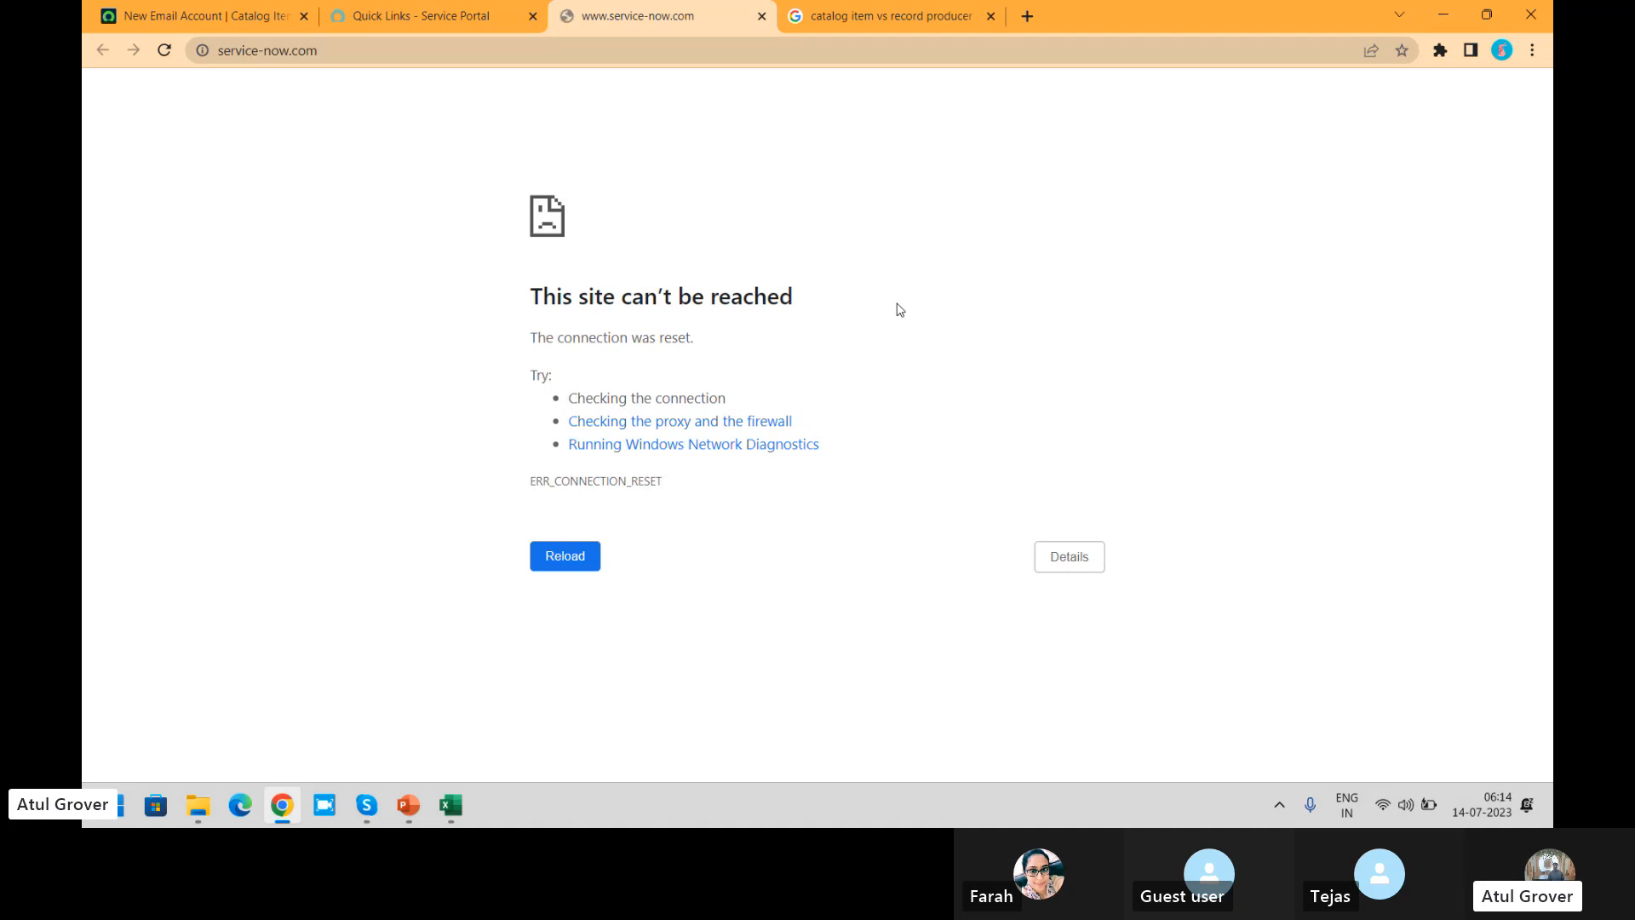
Step: Switch to the admin view, search the navigator for "content i", and open the Content Items list
{"action": "left_click", "coordinate": [148, 27]}
{"action": "left_click", "coordinate": [292, 101]}
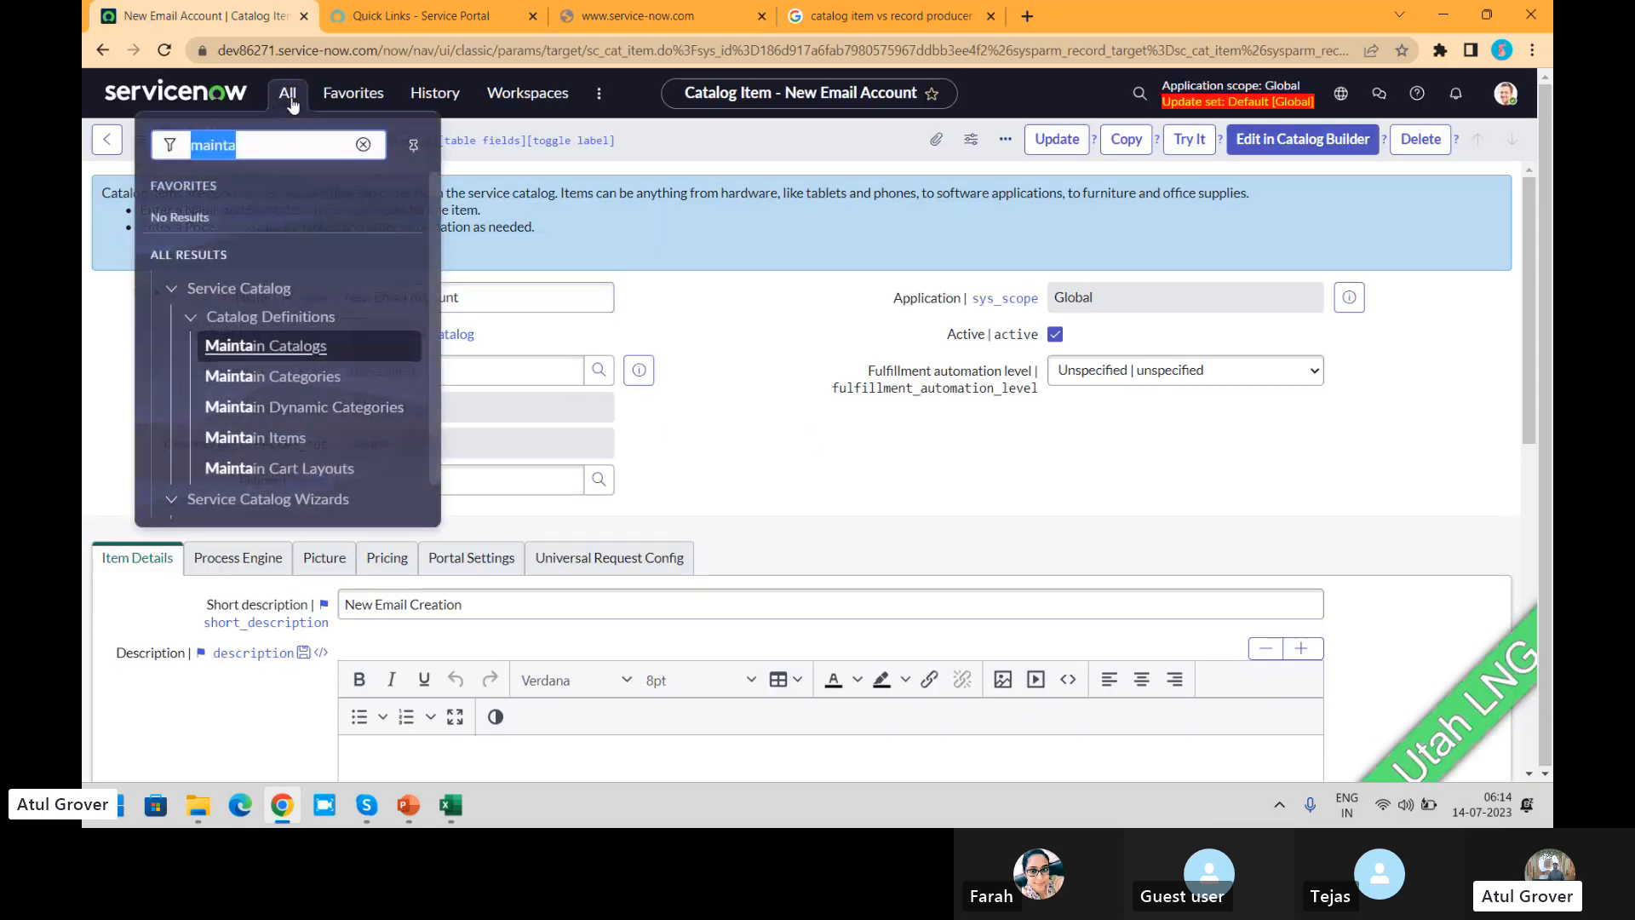
{"action": "type", "text": "contnet"}
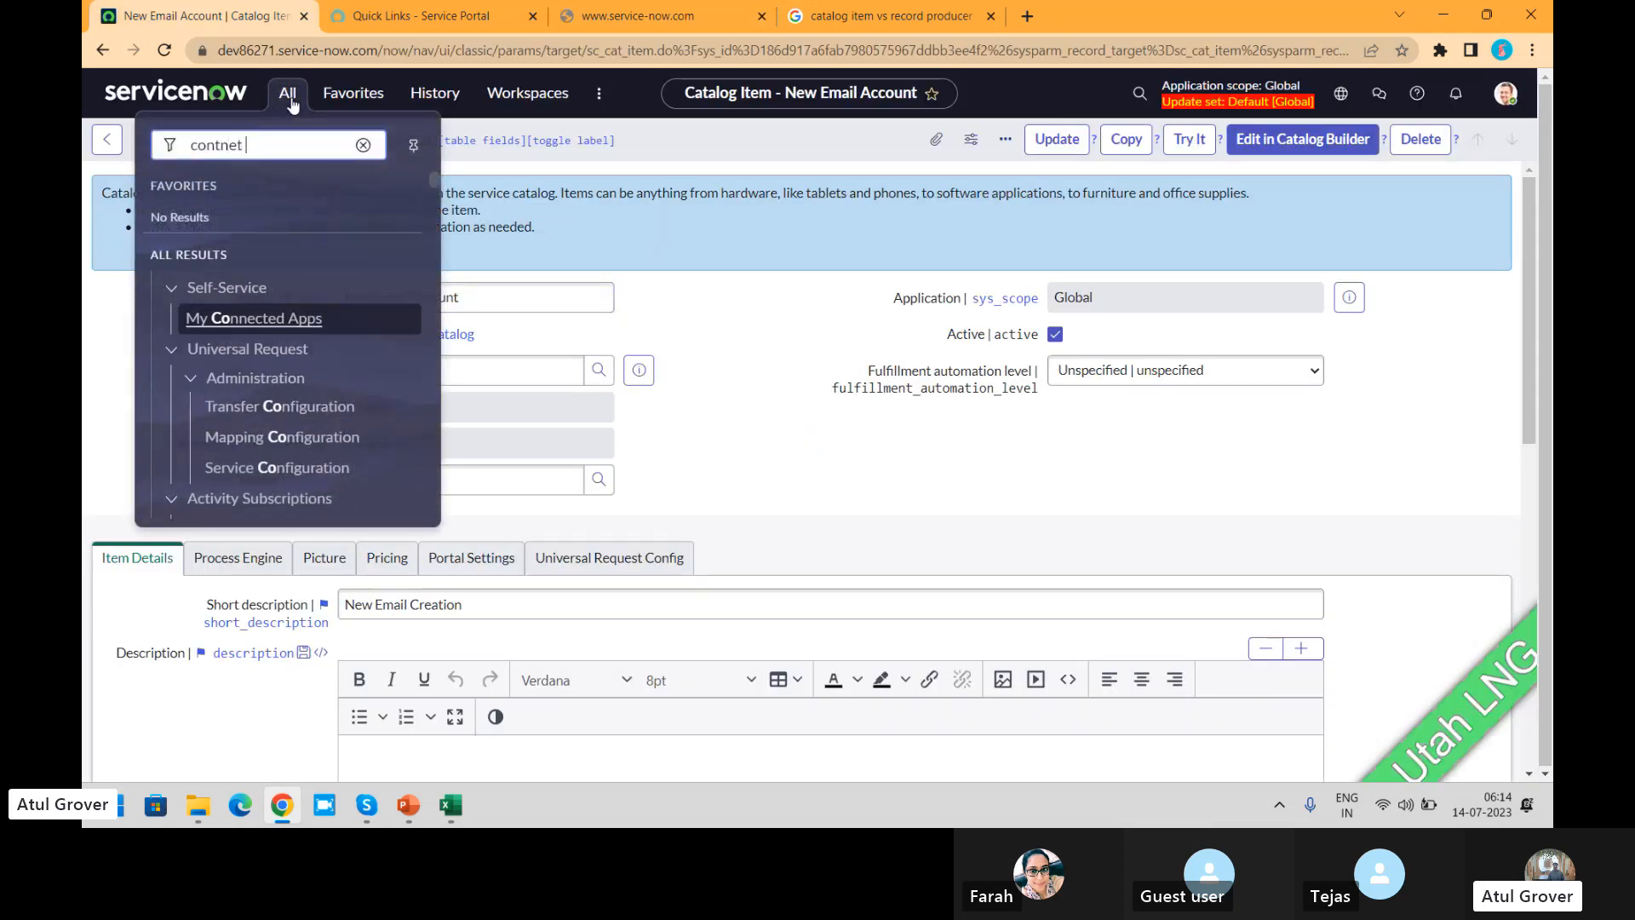
{"action": "key", "text": "BackSpace"}
{"action": "key", "text": "BackSpace"}
{"action": "key", "text": "BackSpace"}
{"action": "type", "text": "ent i"}
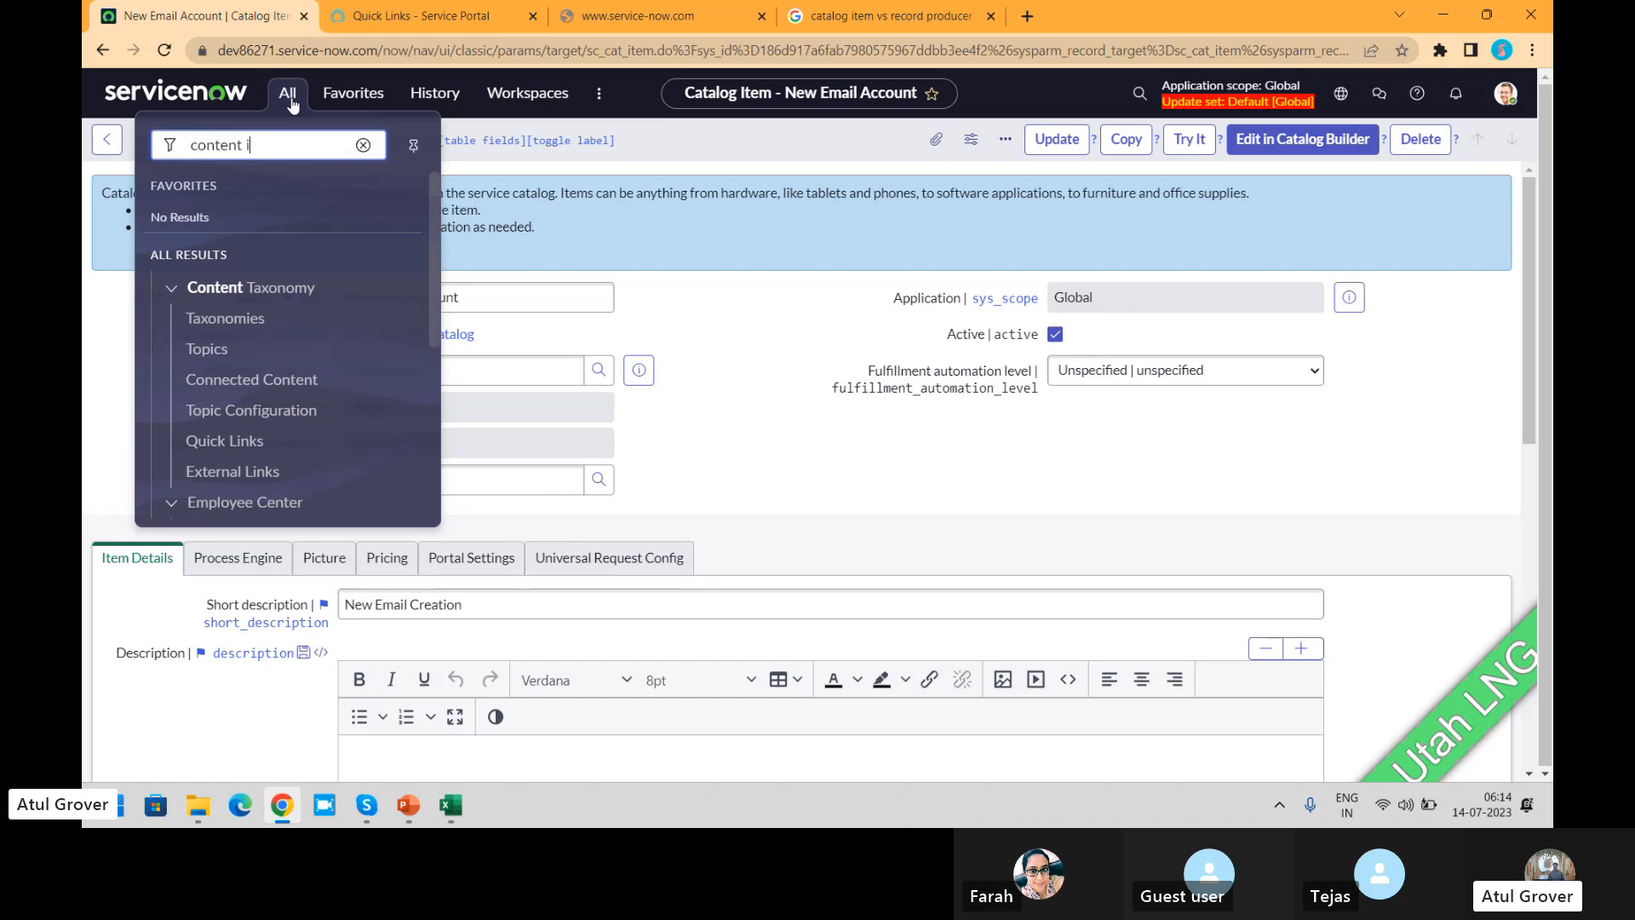
{"action": "left_click", "coordinate": [240, 385]}
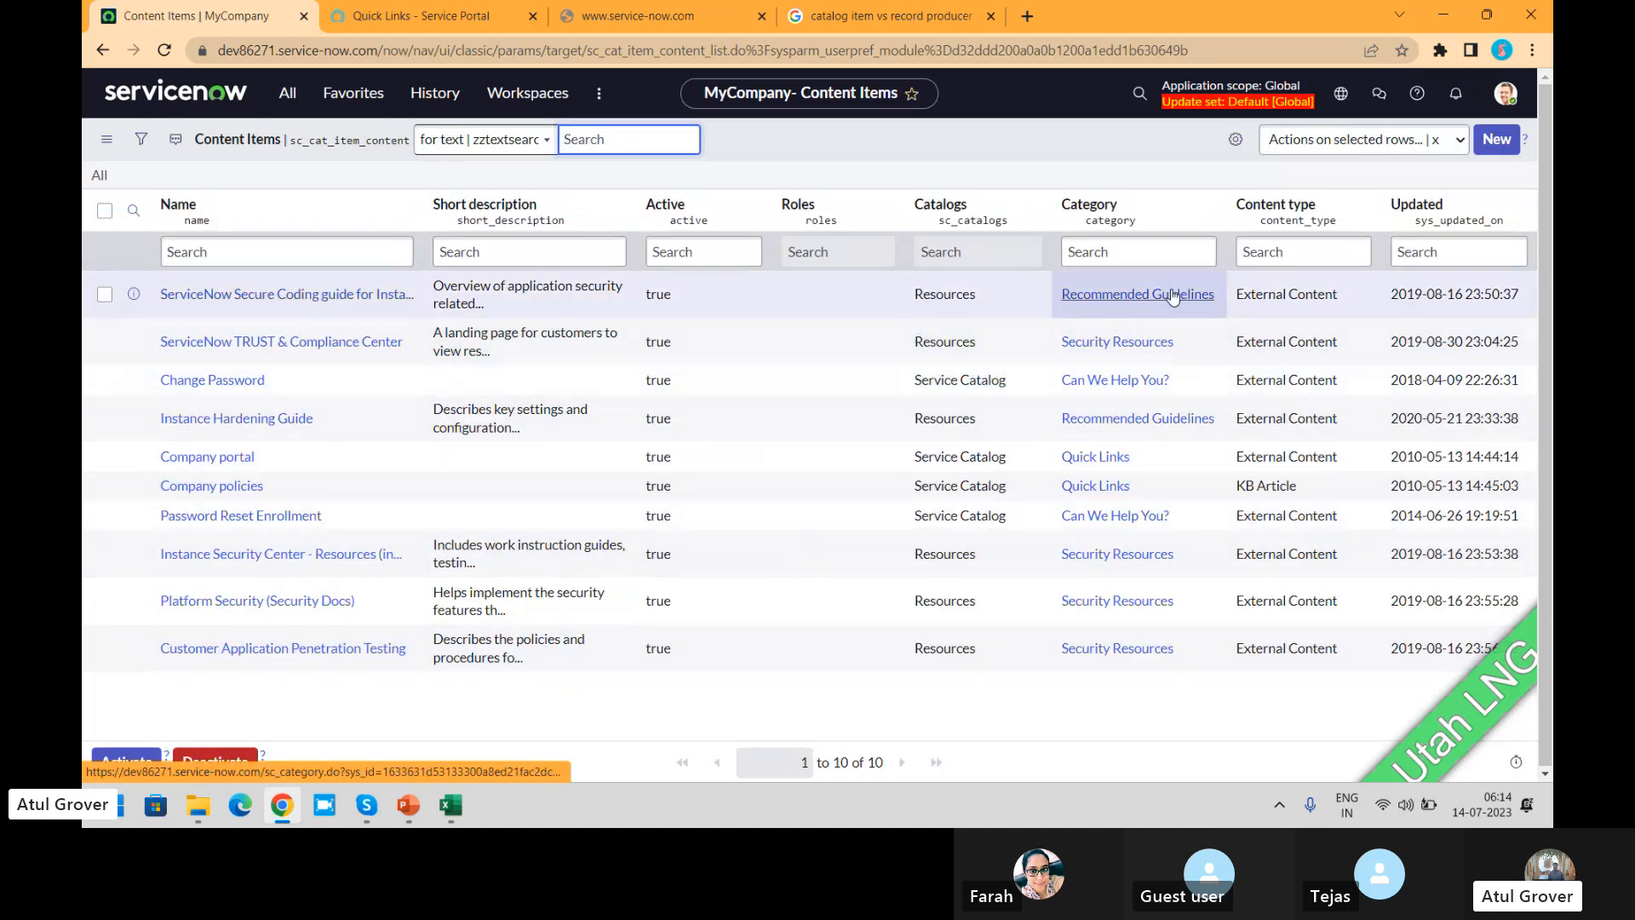
Step: Open the Change Password content item and examine the available content type options
{"action": "left_click", "coordinate": [222, 386]}
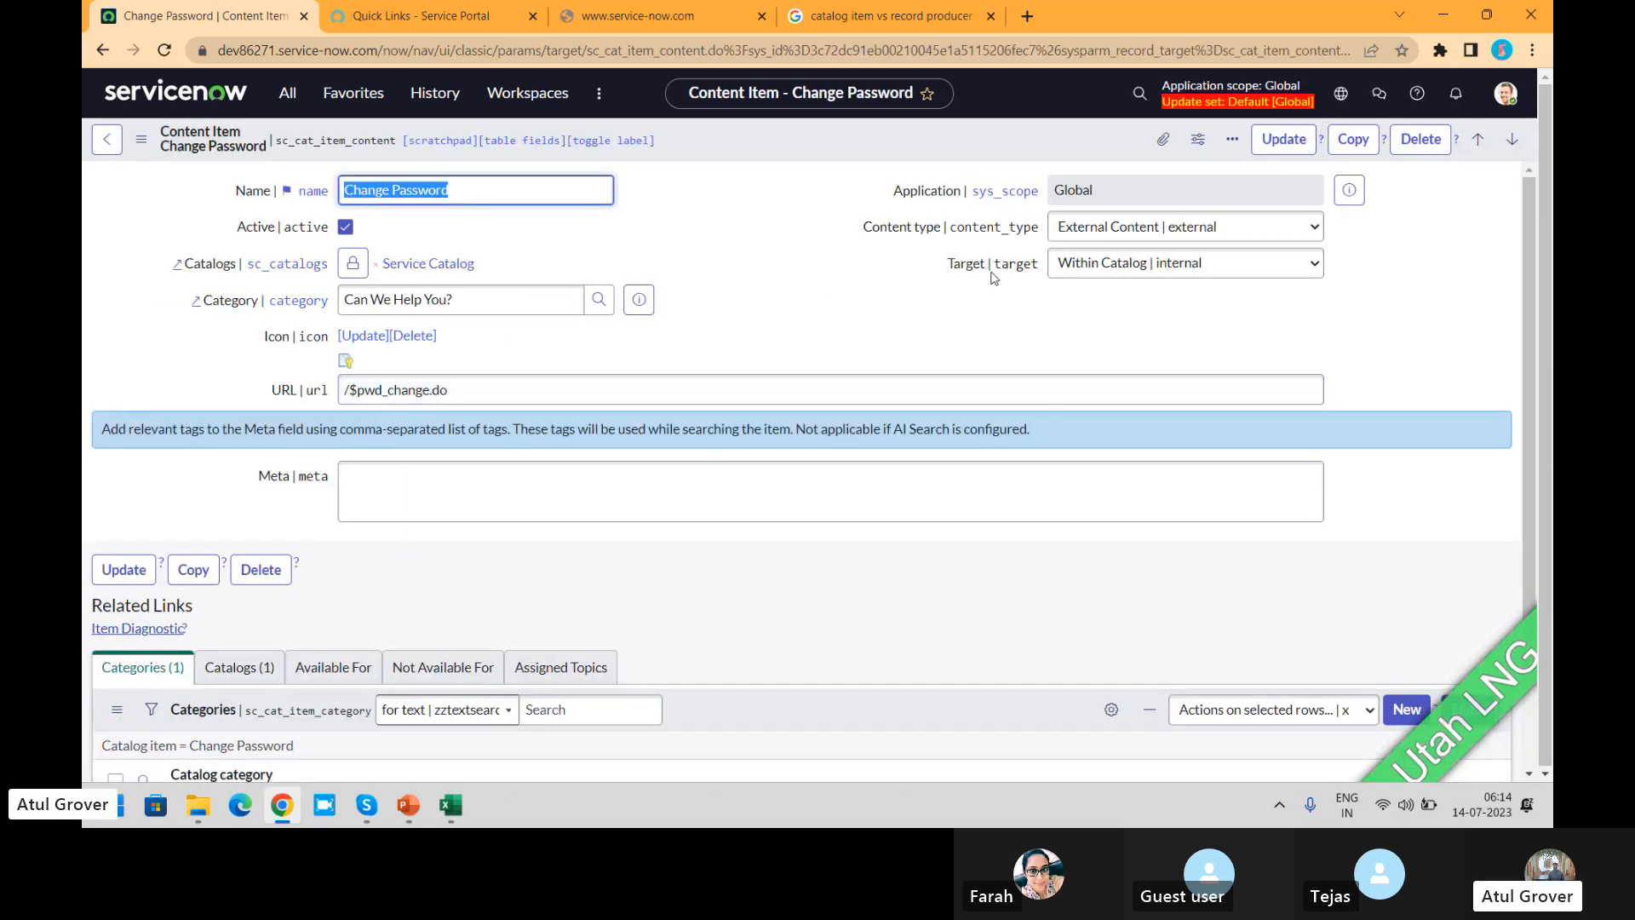
{"action": "left_click", "coordinate": [1147, 230]}
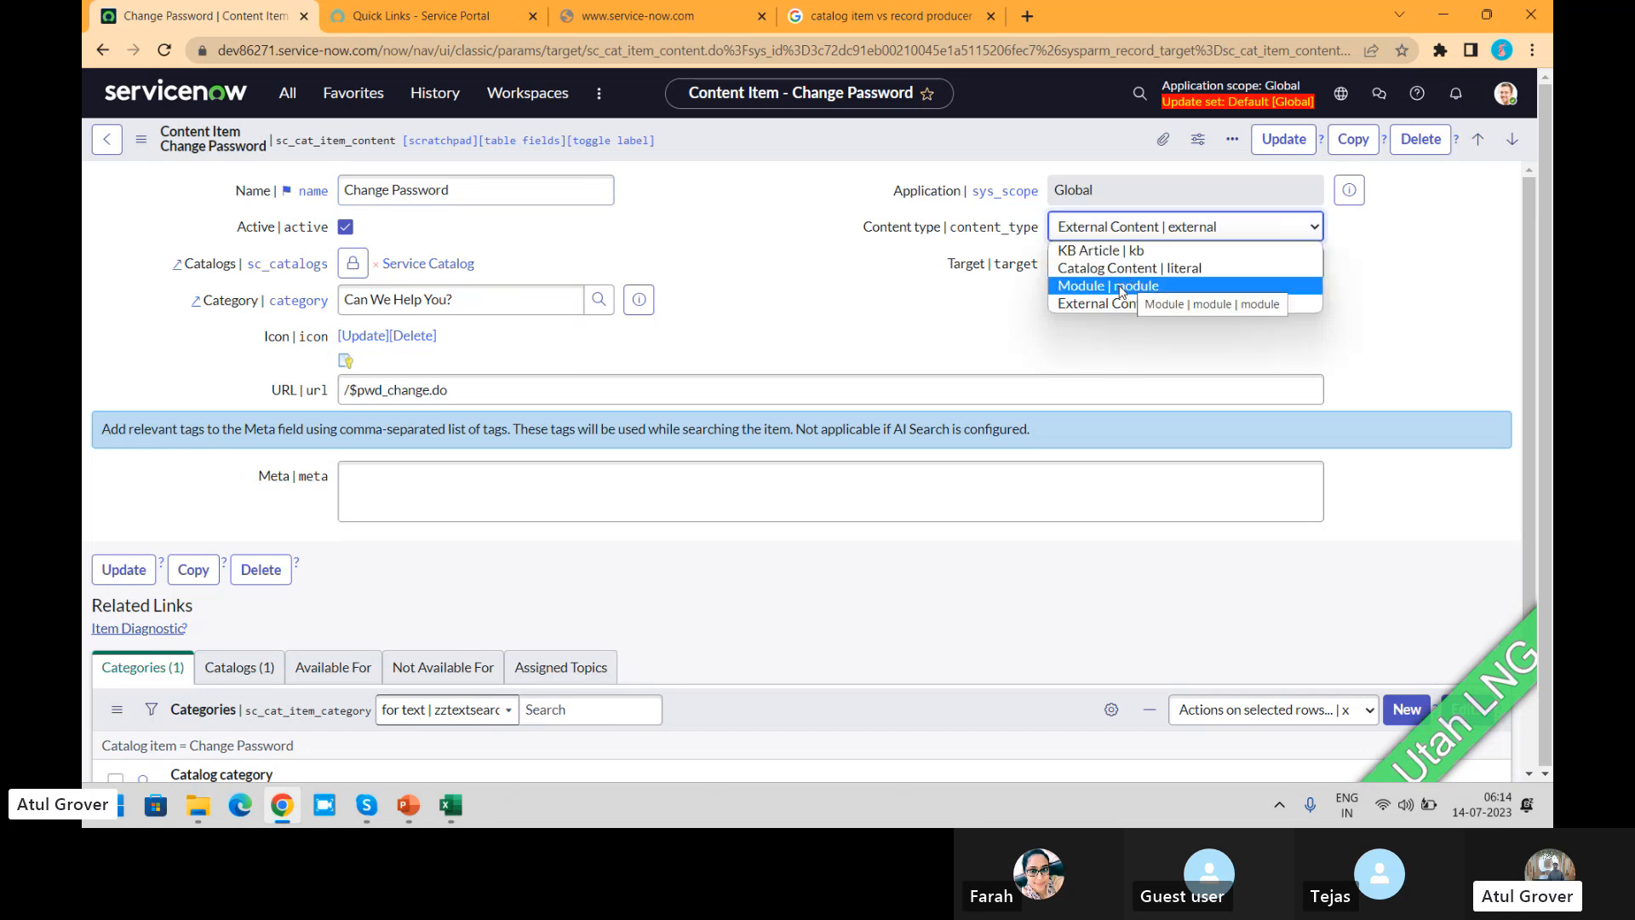
{"action": "left_click", "coordinate": [940, 313]}
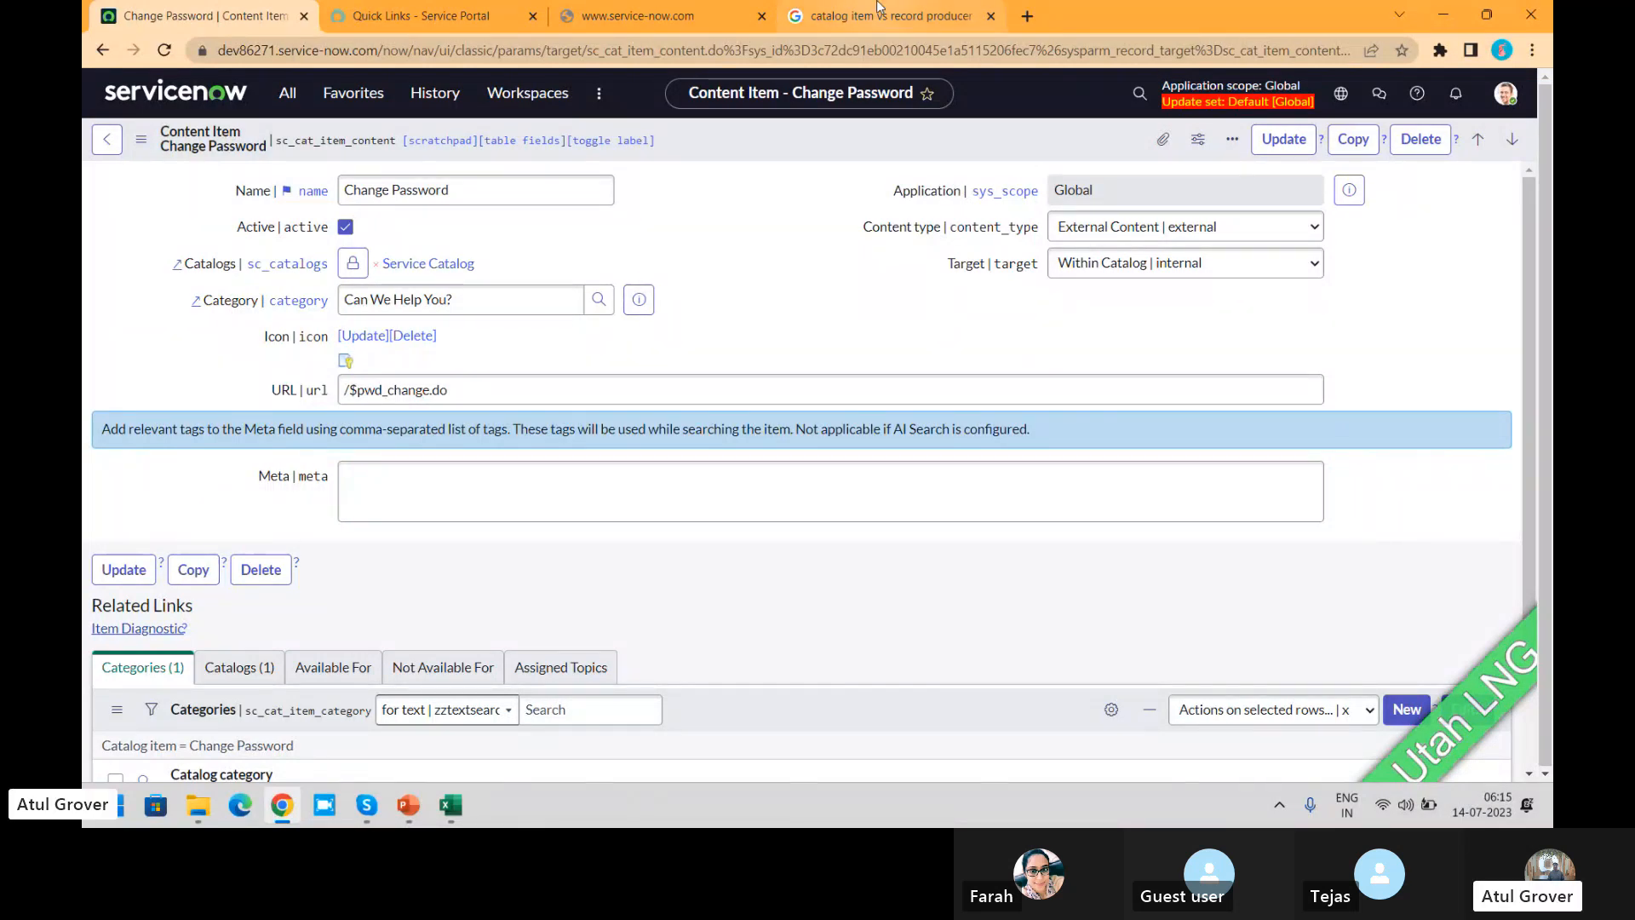
Step: View the Knowledge page in the Service Portal and return to the Change Password content item
{"action": "left_click", "coordinate": [417, 17]}
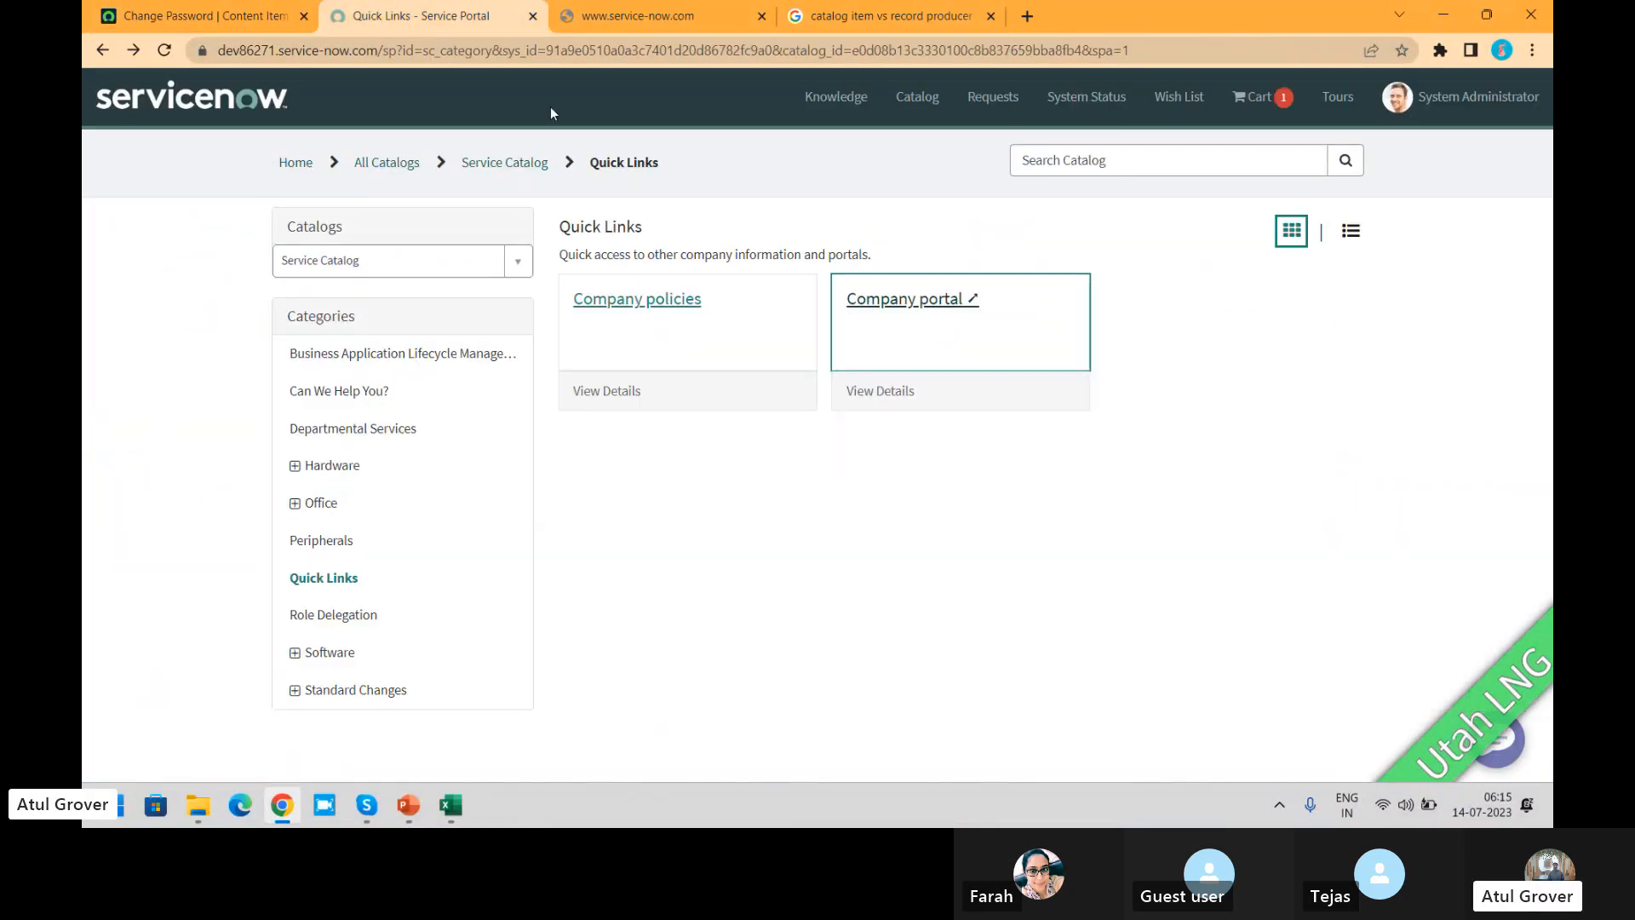
{"action": "left_click", "coordinate": [852, 110]}
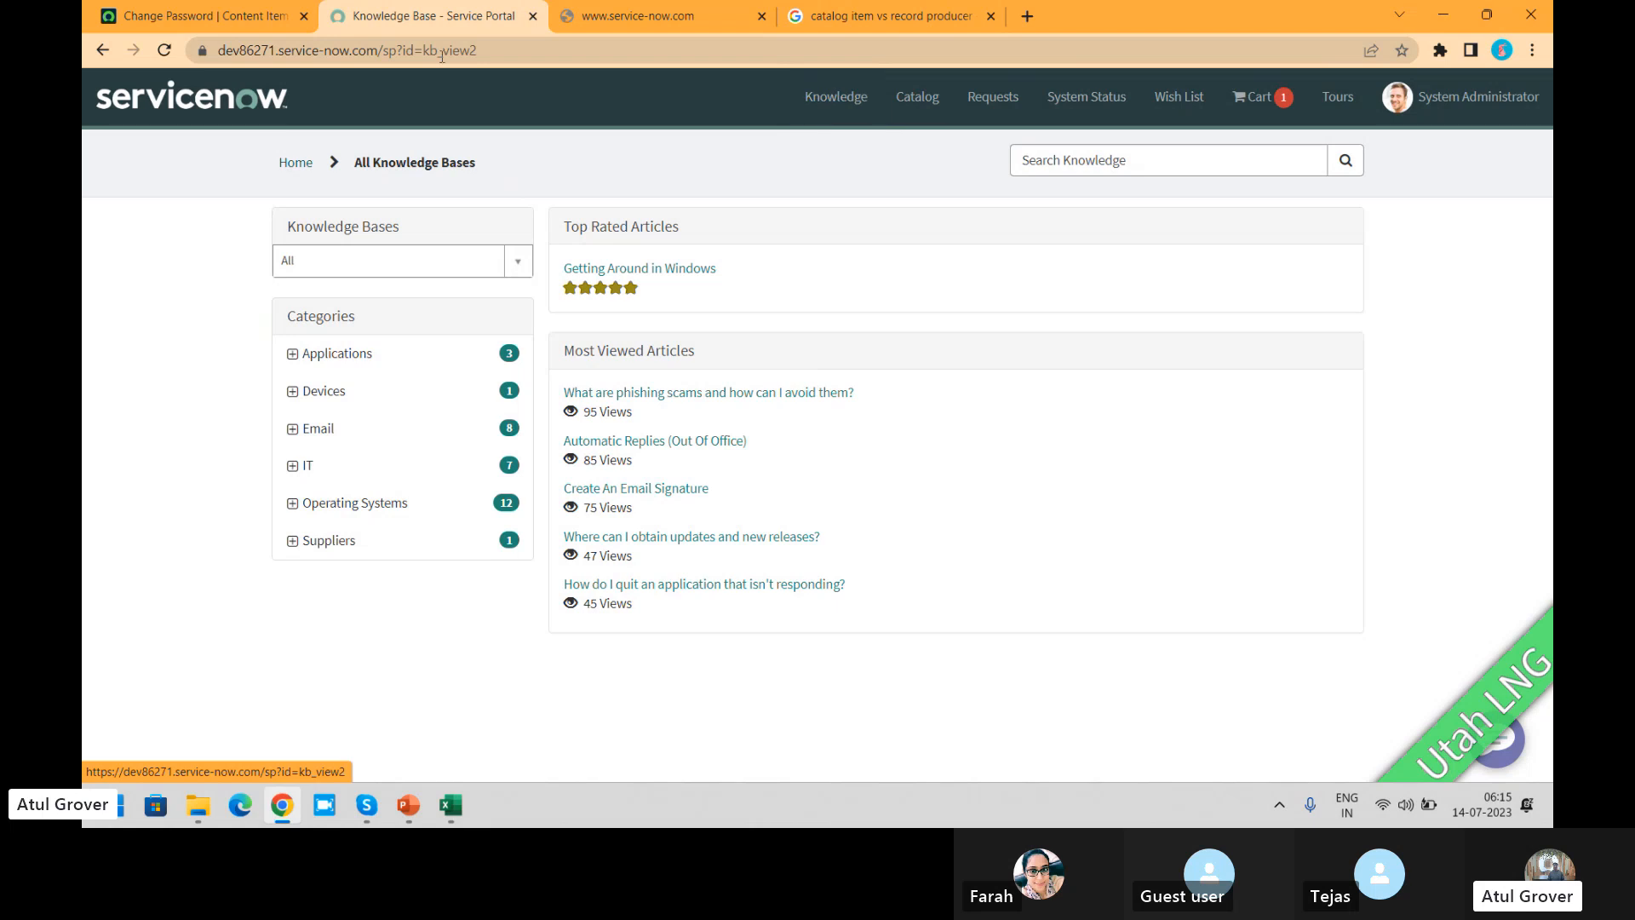
{"action": "left_click", "coordinate": [200, 15]}
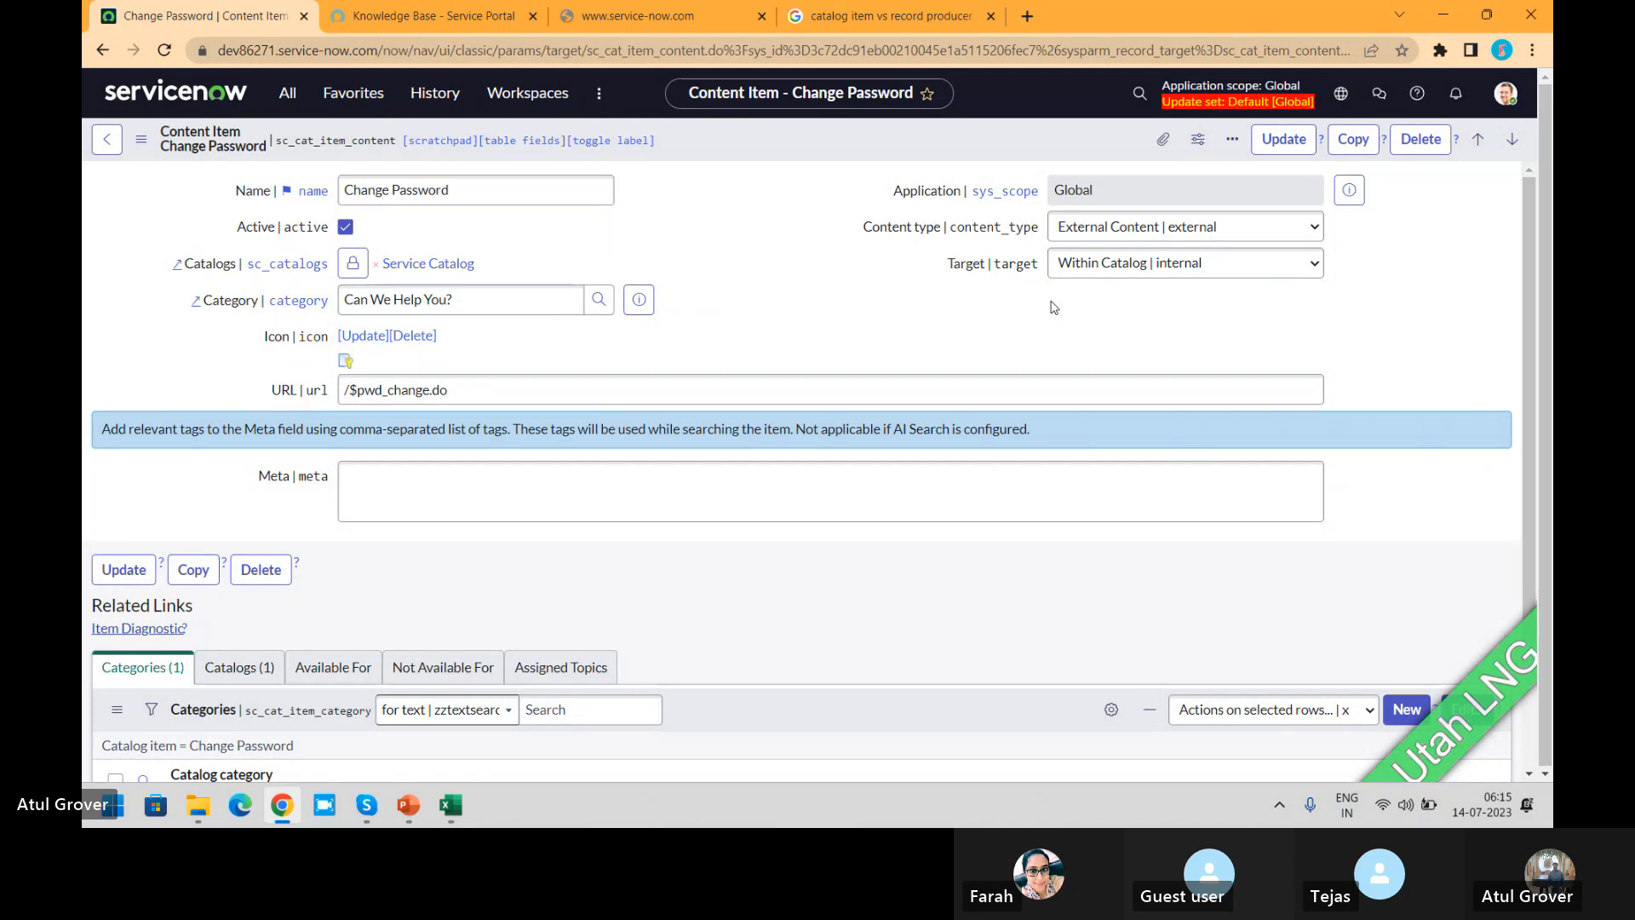
Step: Switch to Skype and ring the participant who is missing from the ServiceNow ITSM Batch 1 call
{"action": "key", "text": "alt+Tab"}
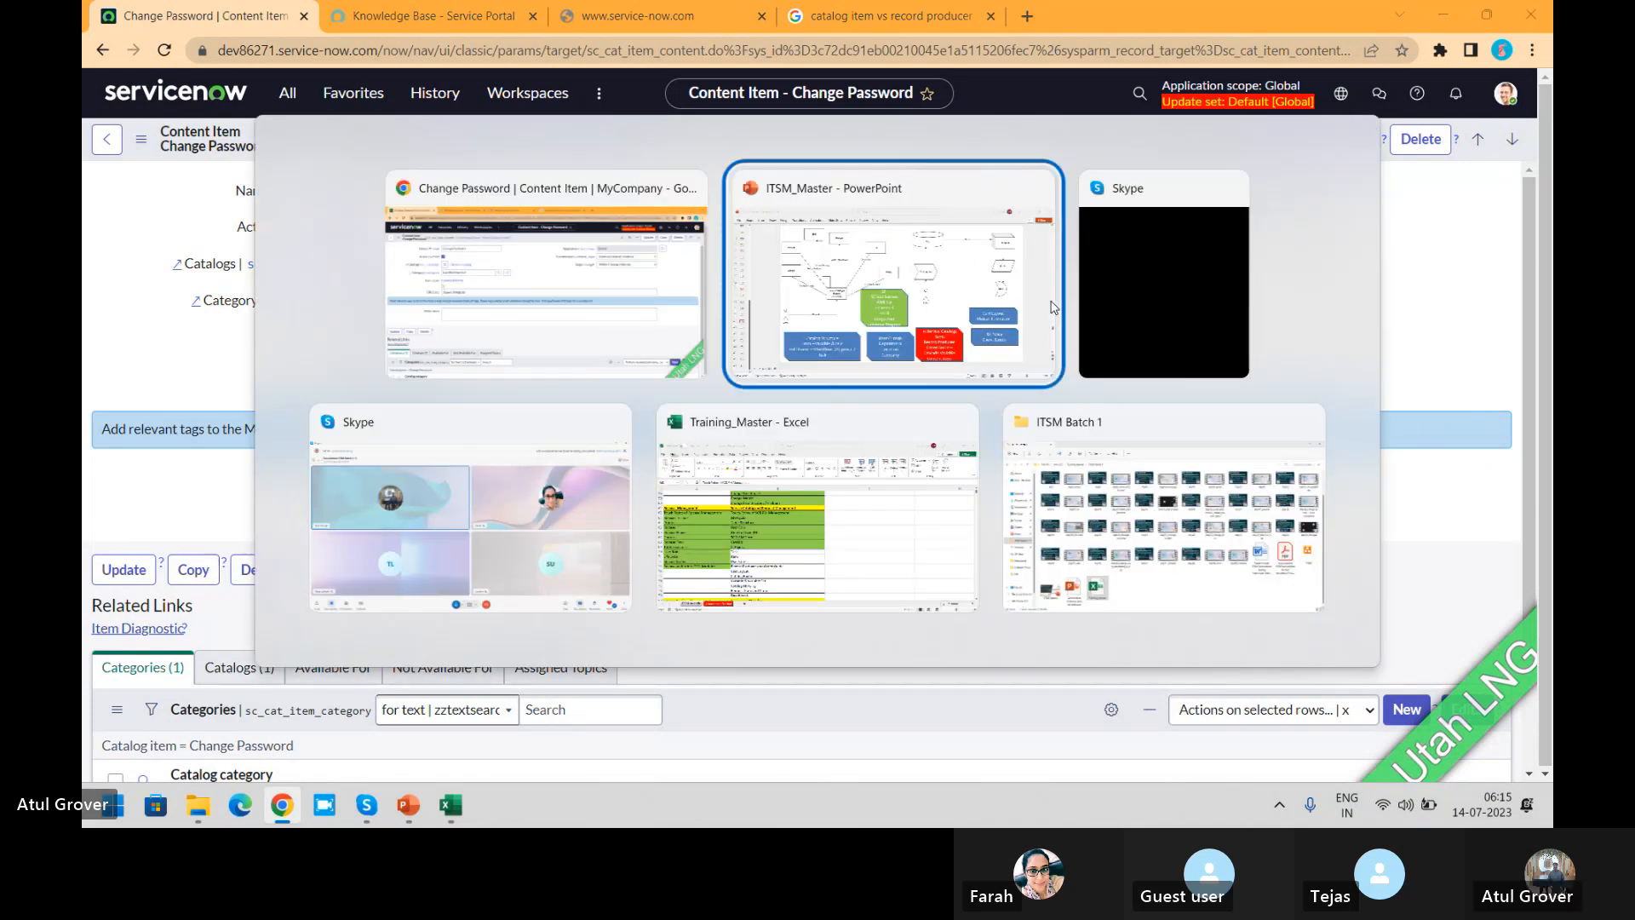
{"action": "key", "text": "alt+Tab"}
{"action": "key", "text": "alt+Tab"}
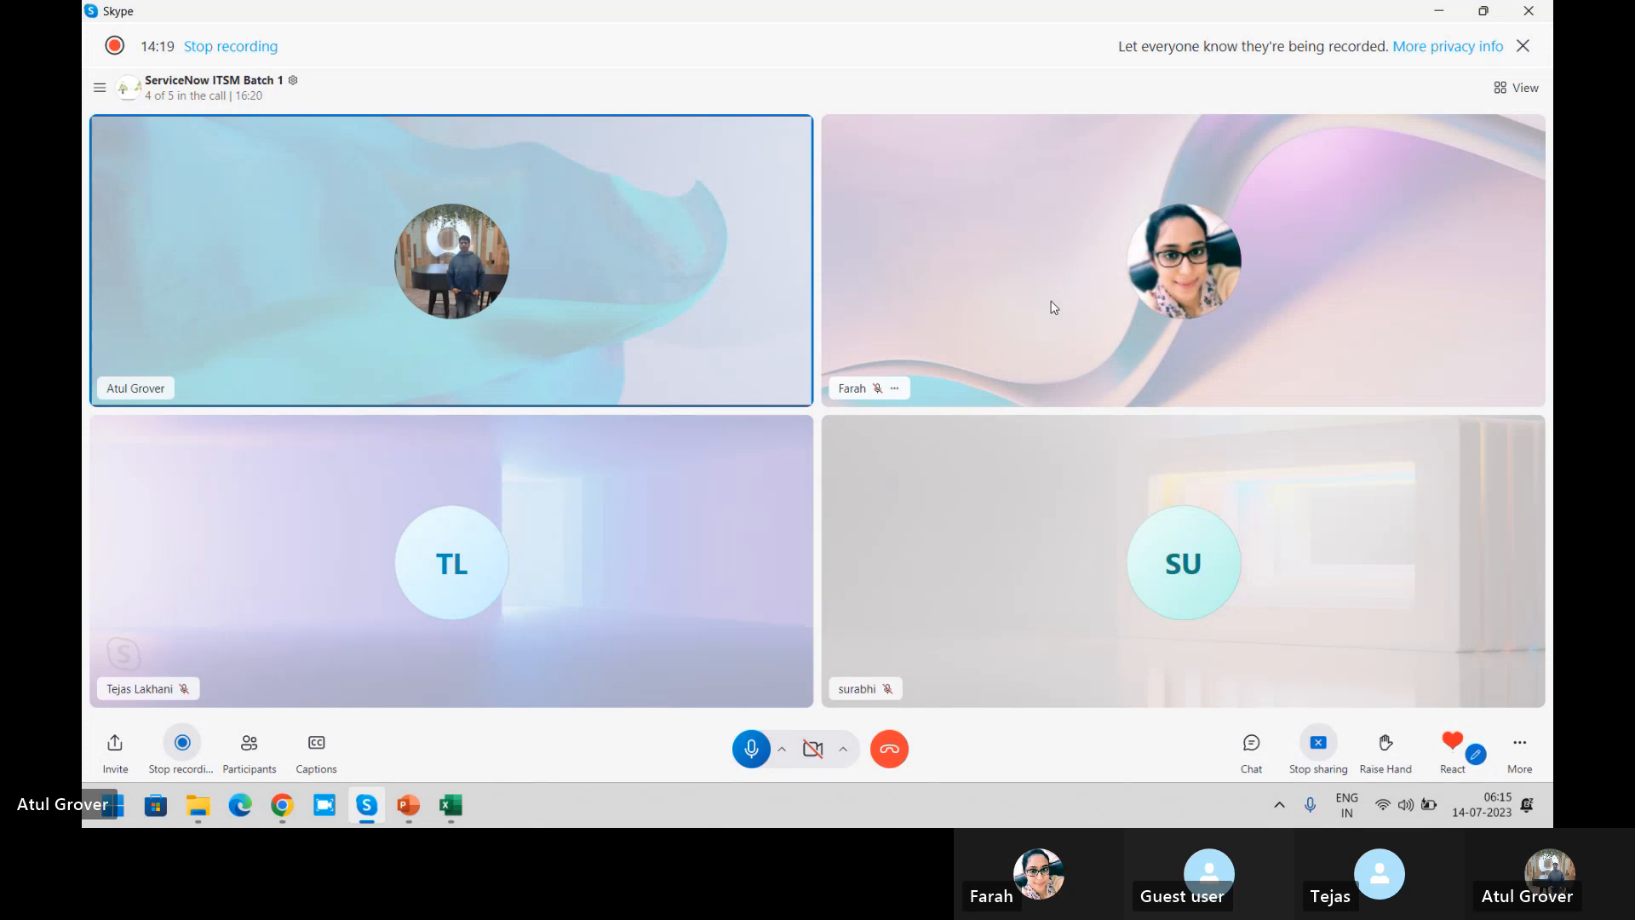
{"action": "left_click", "coordinate": [249, 744]}
{"action": "left_click", "coordinate": [990, 523]}
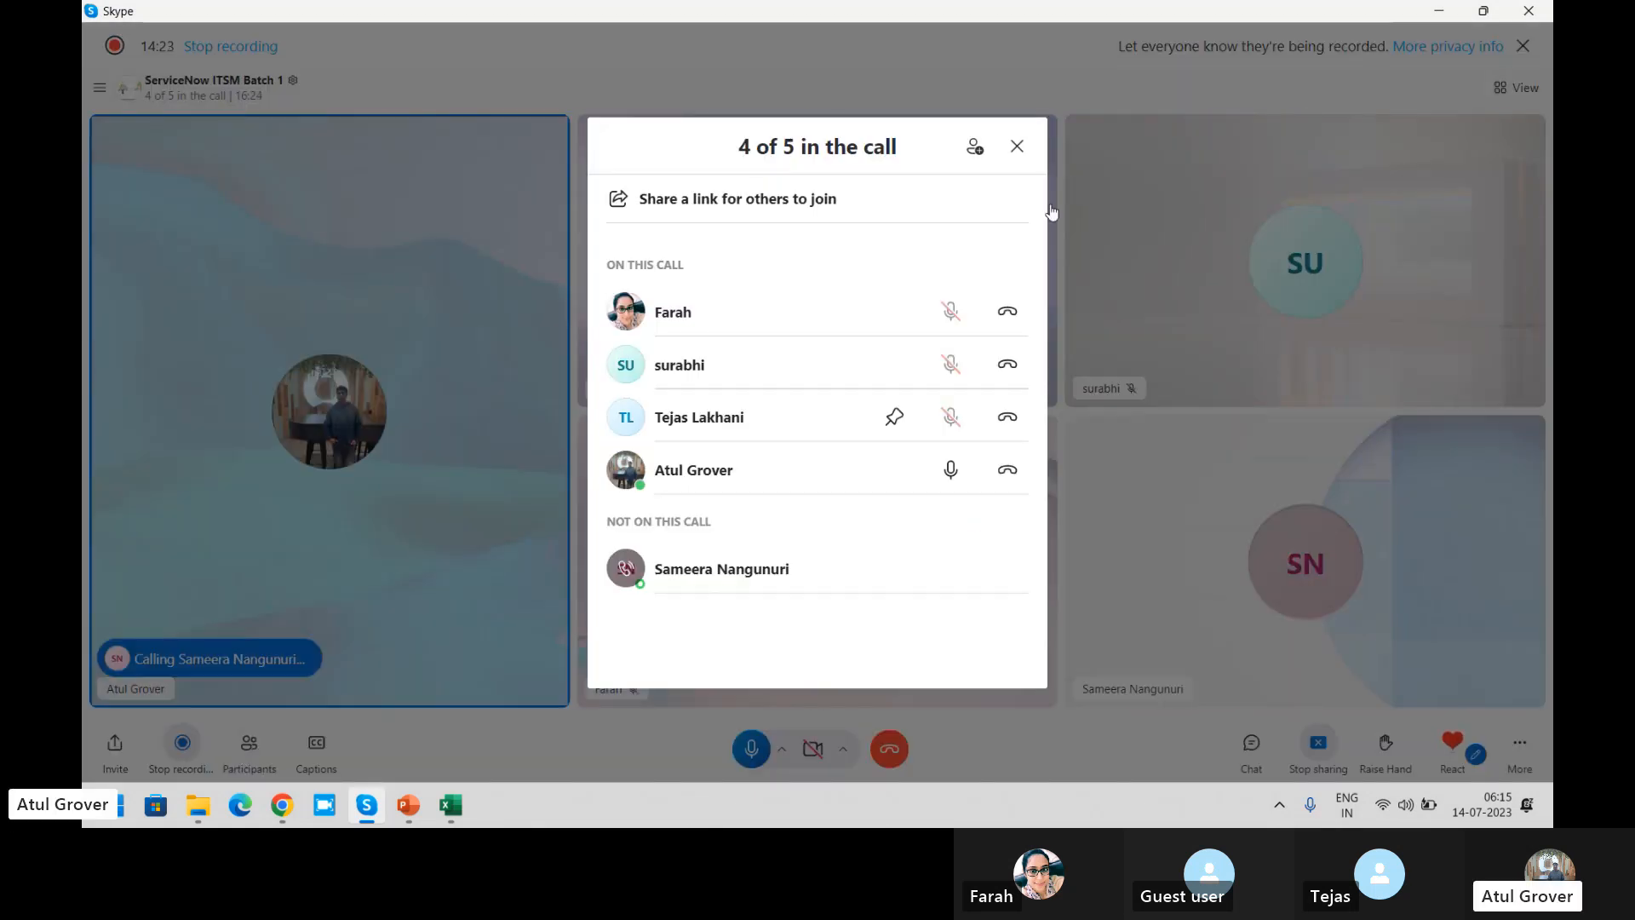
{"action": "left_click", "coordinate": [1022, 141]}
Step: Switch back to Chrome and bring up the Service Portal's All Knowledge Bases page
{"action": "key", "text": "alt+Tab"}
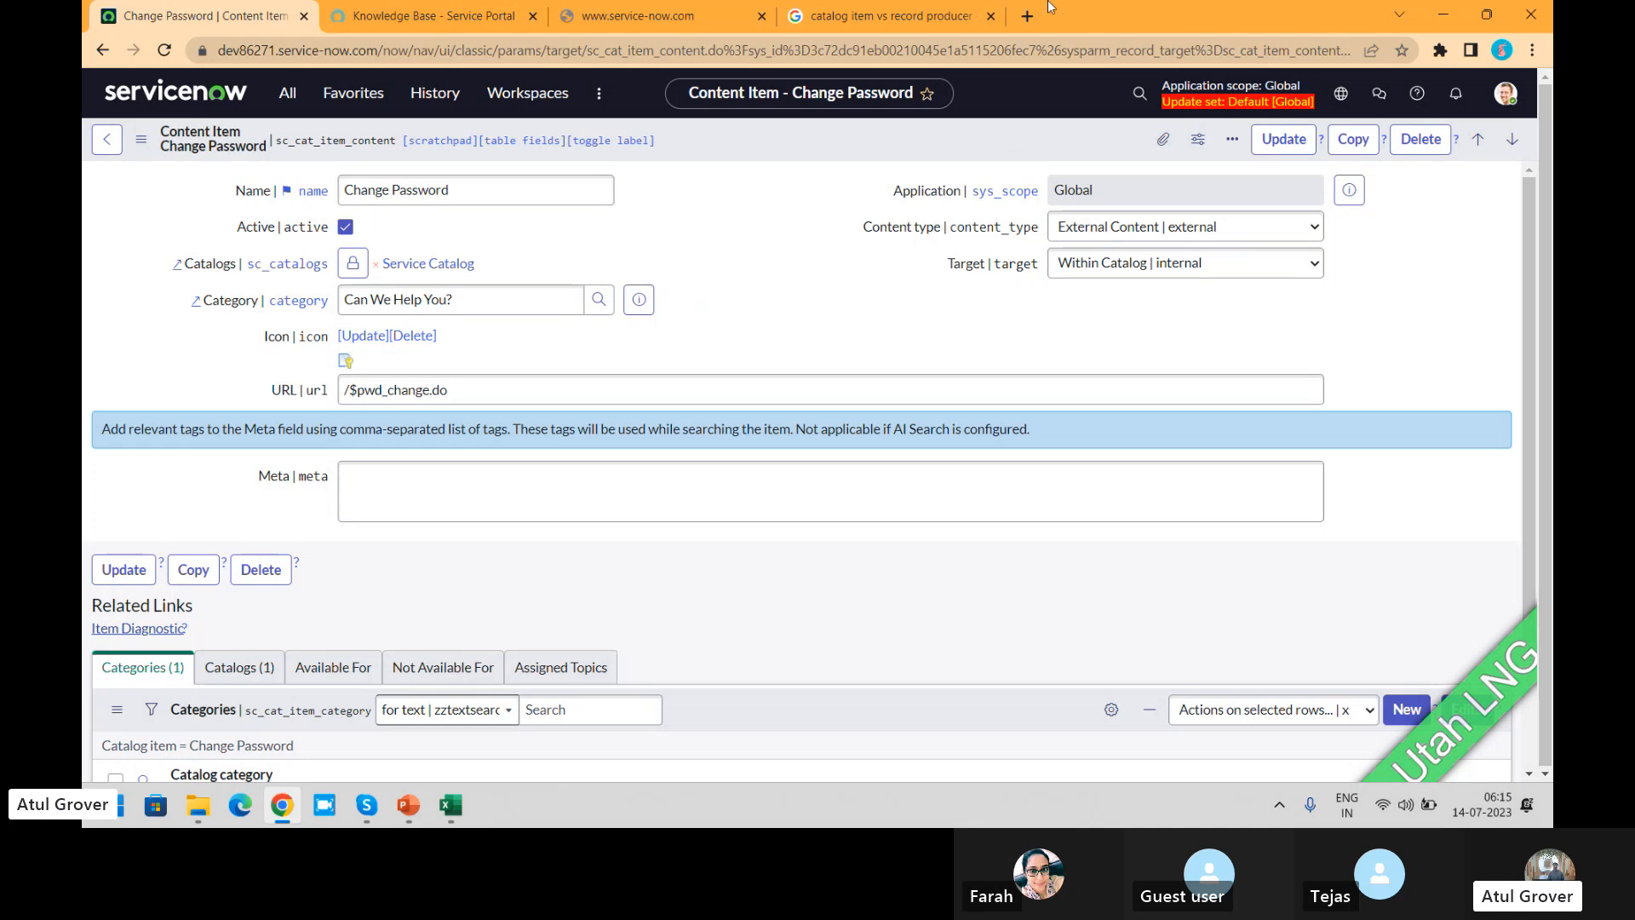
{"action": "left_click", "coordinate": [411, 15]}
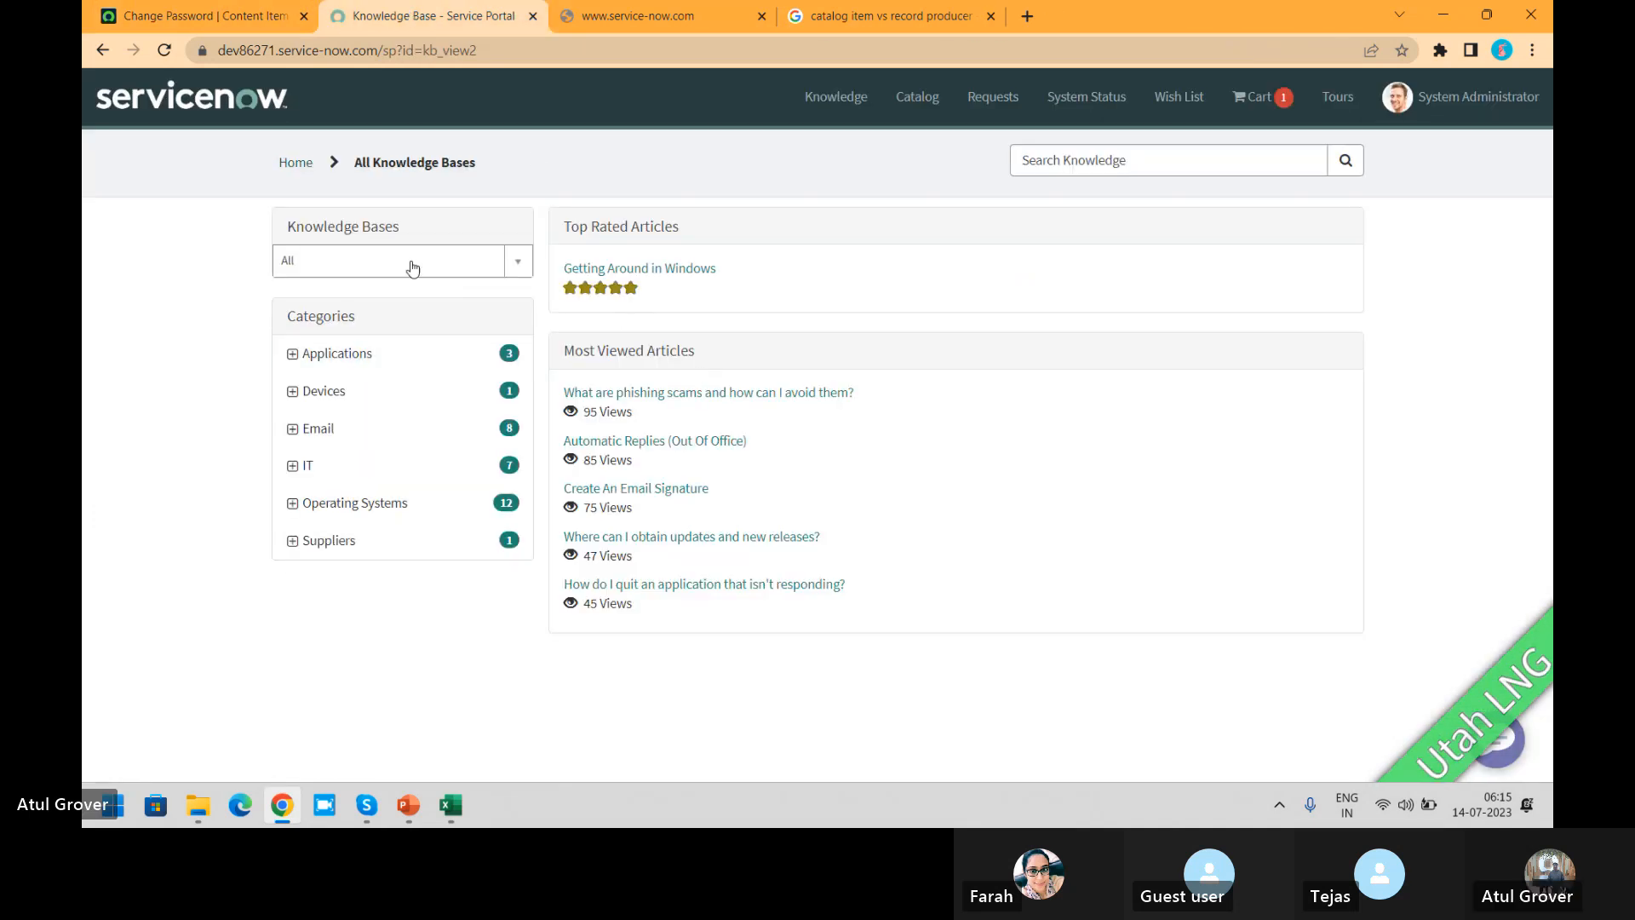
Step: Browse the Service Portal catalog by categories and open the Apple iPhone 13 item
{"action": "left_click", "coordinate": [921, 103]}
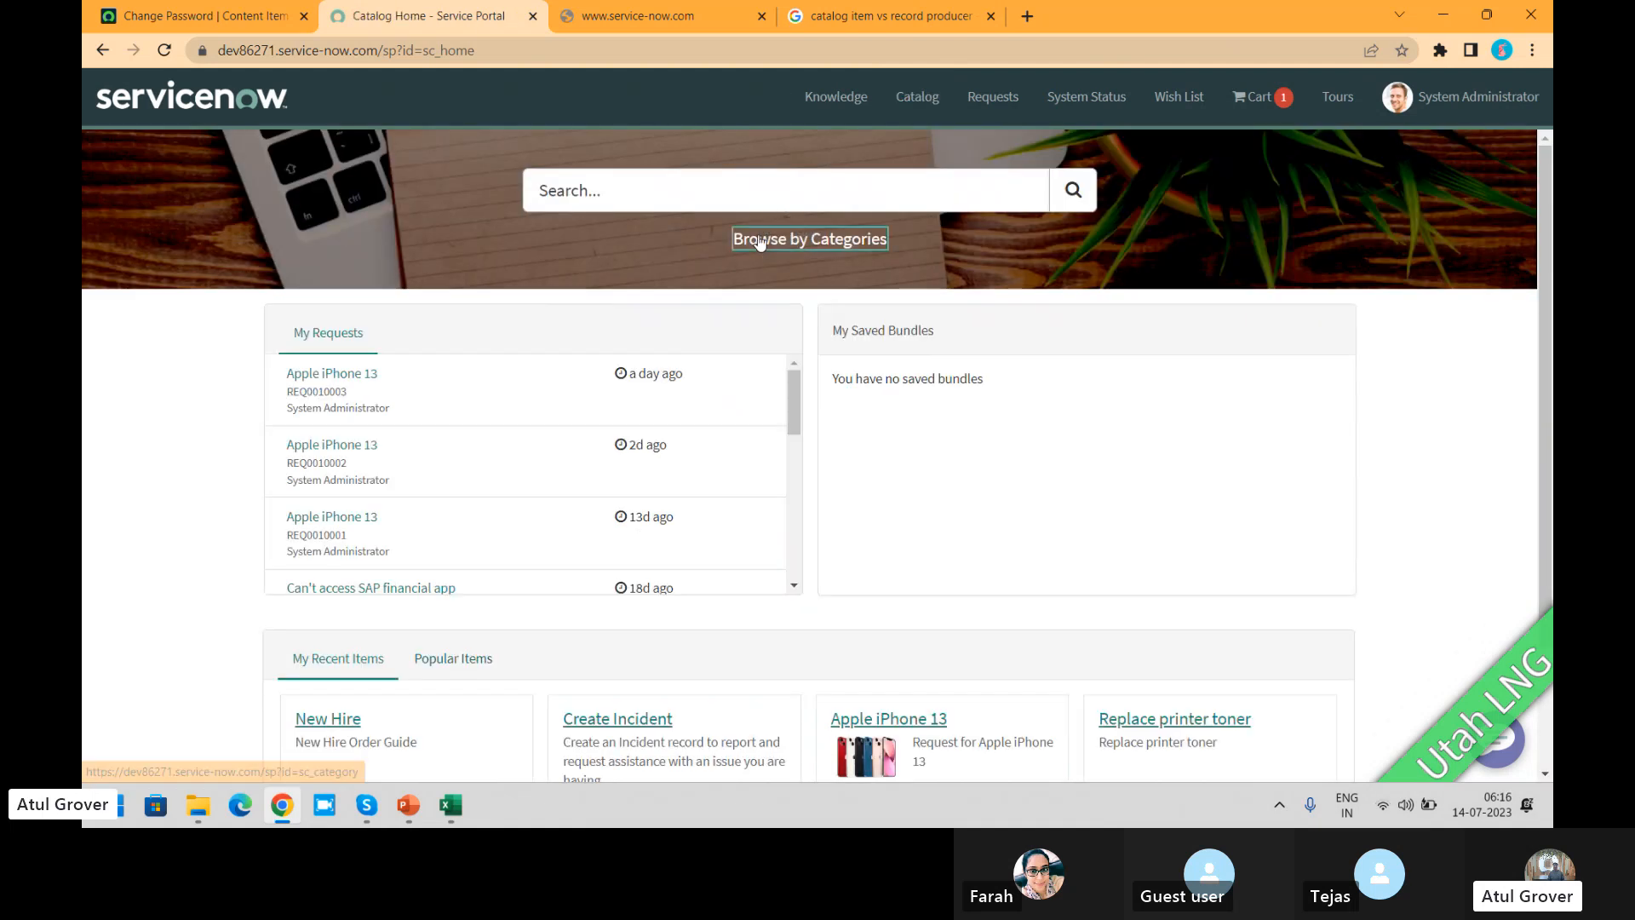
{"action": "left_click", "coordinate": [757, 243]}
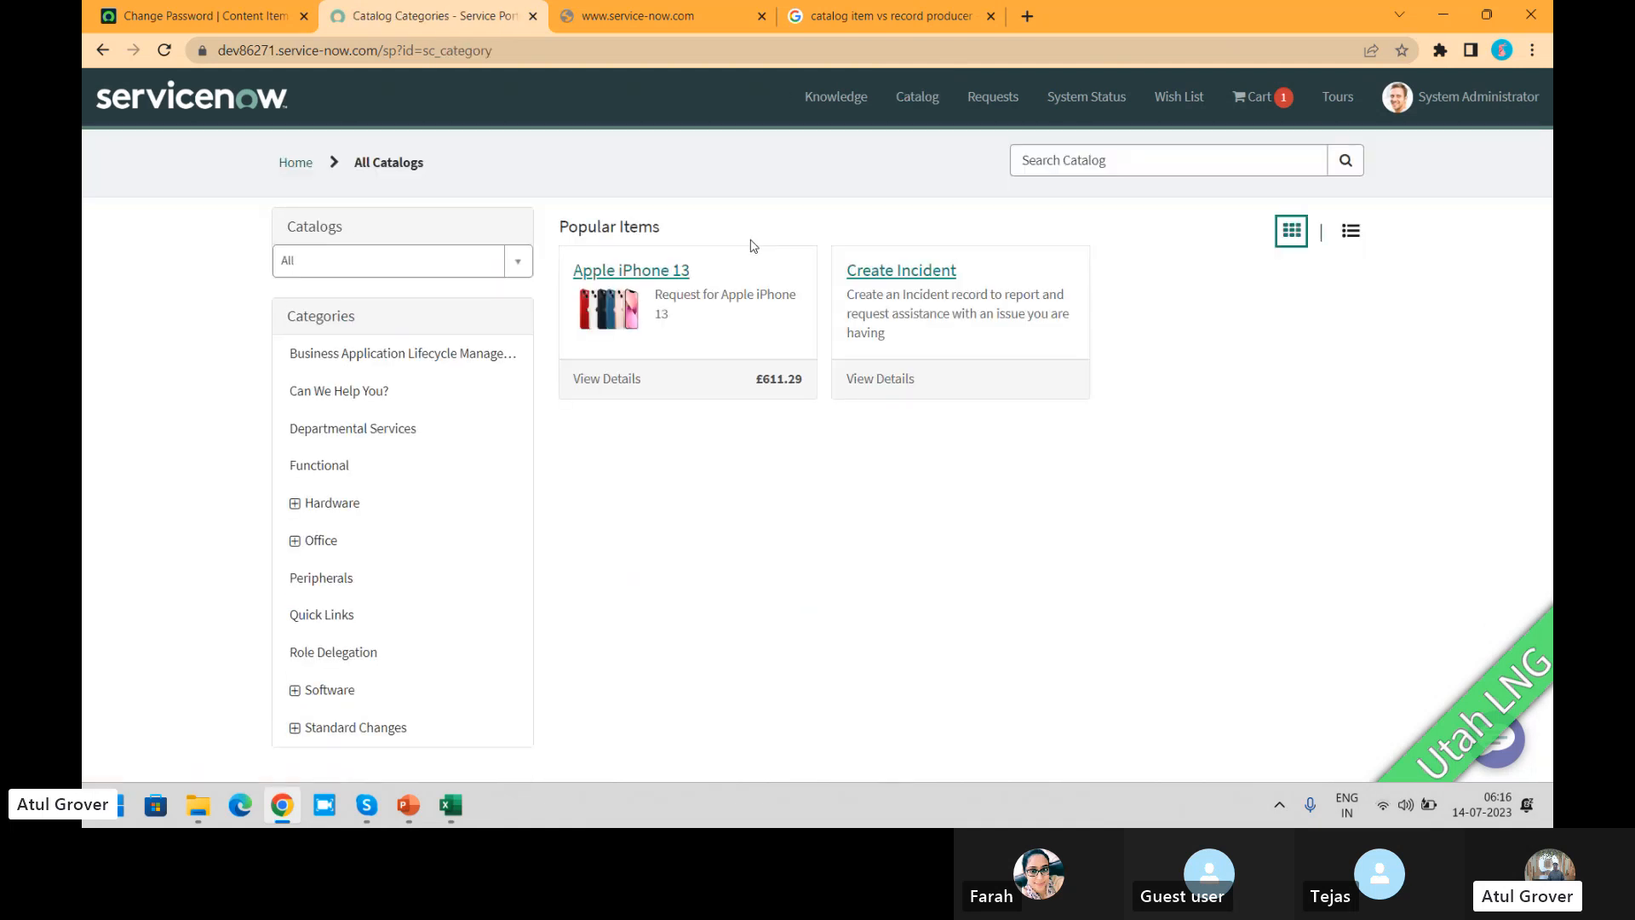
{"action": "left_click", "coordinate": [646, 295]}
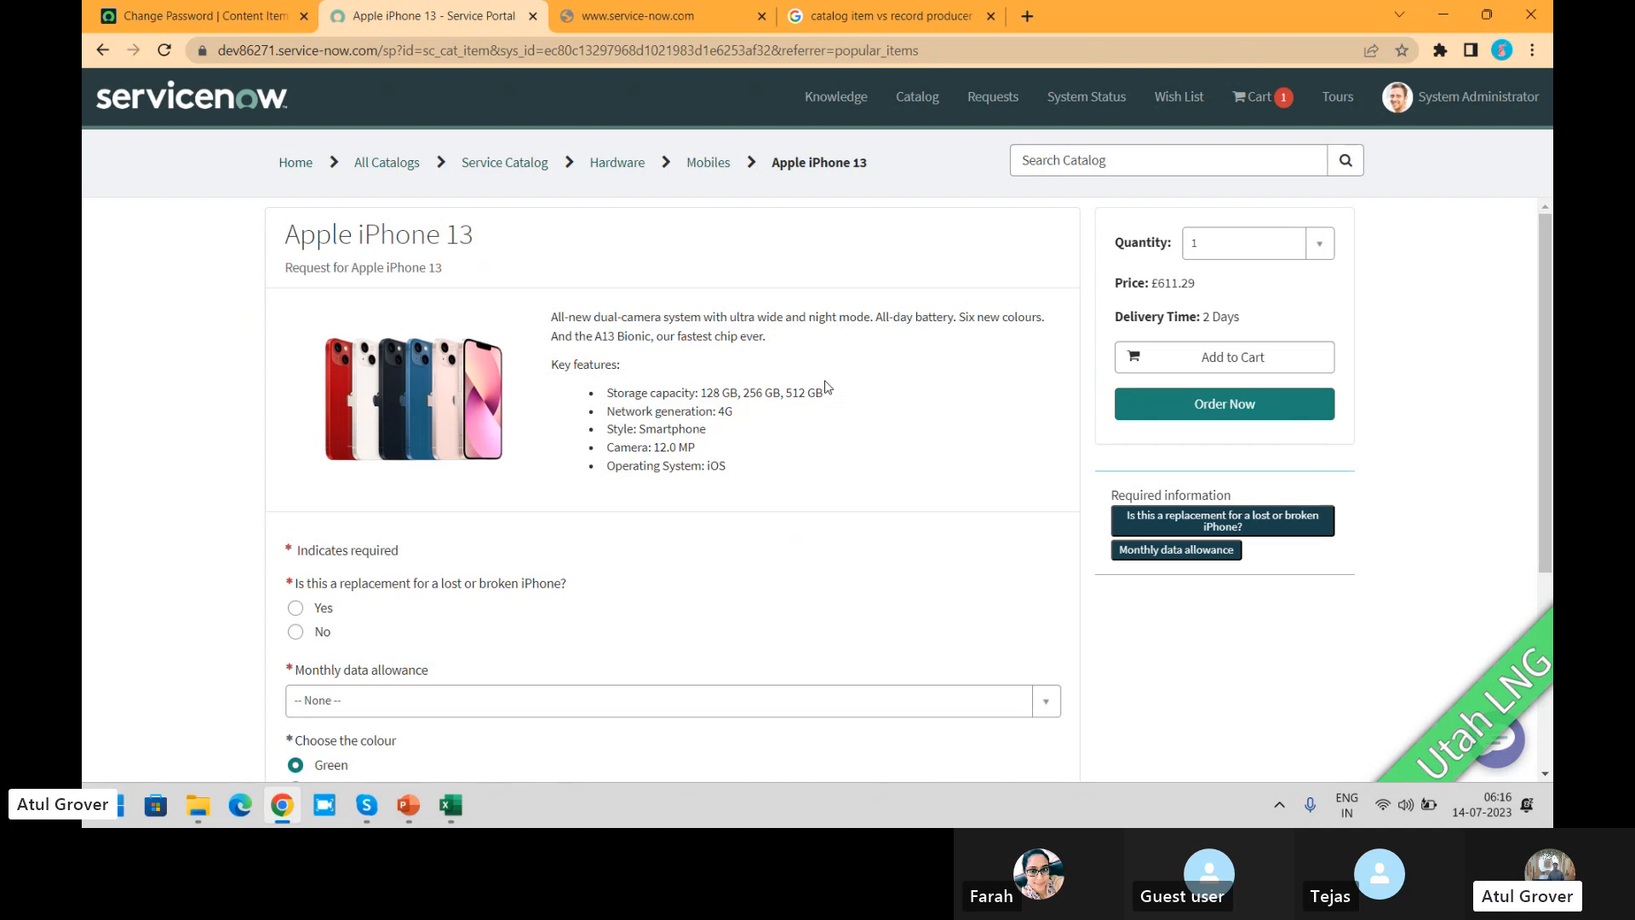
Step: Check the Cart Layout block in PowerPoint's ITSM_Master deck, and open the full shopping cart page back in Chrome
{"action": "key", "text": "alt+Tab"}
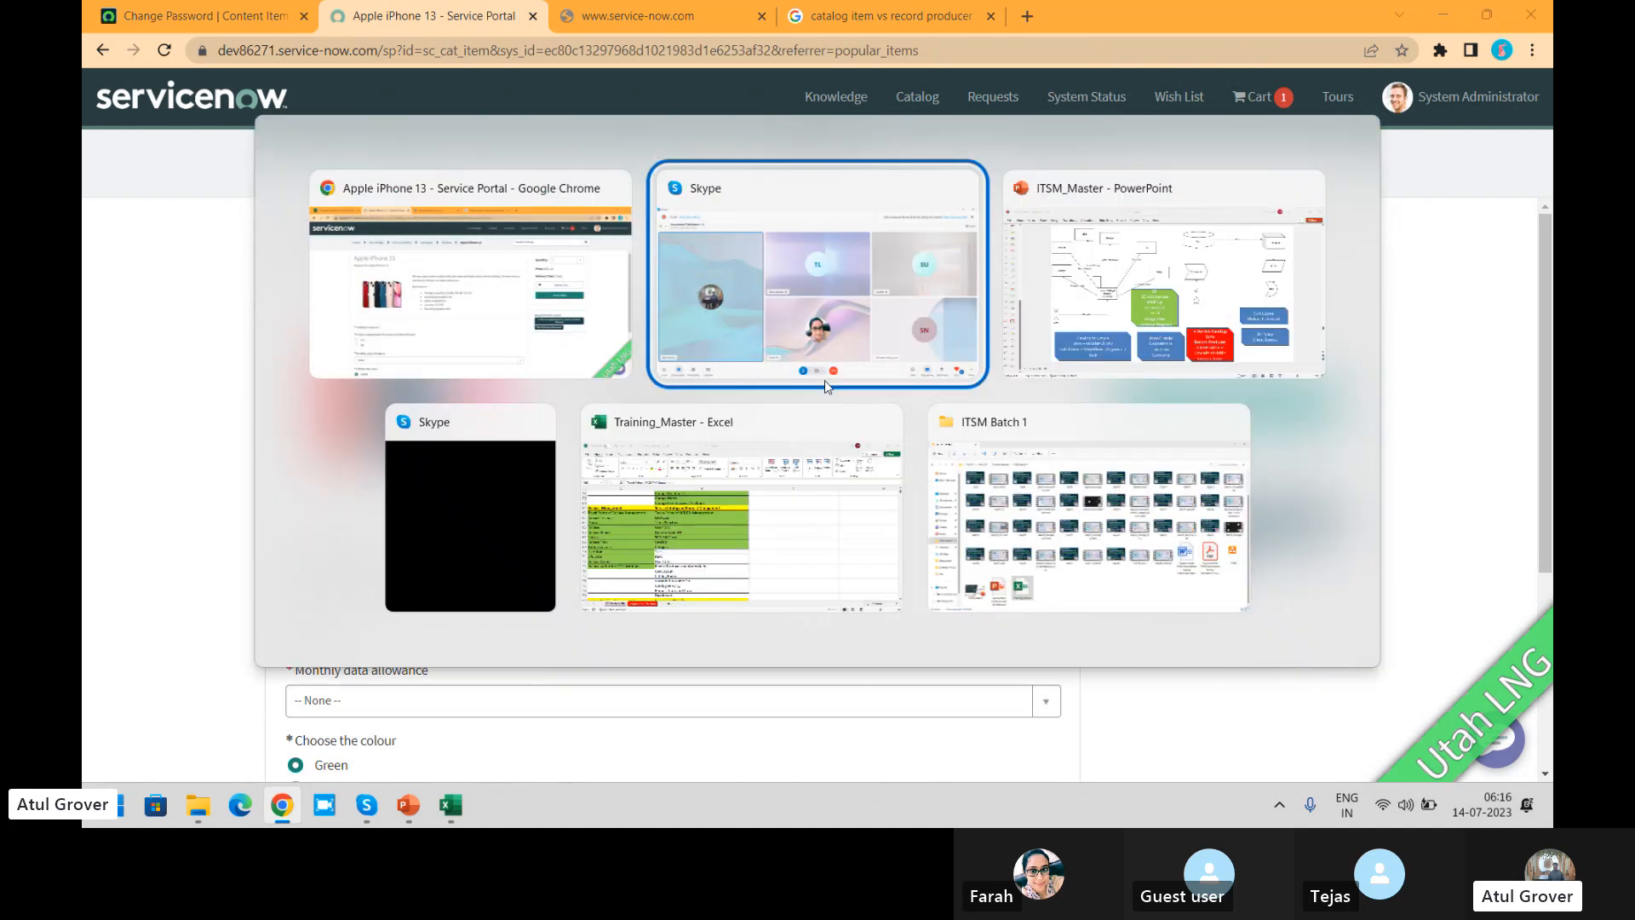
{"action": "key", "text": "alt+Tab"}
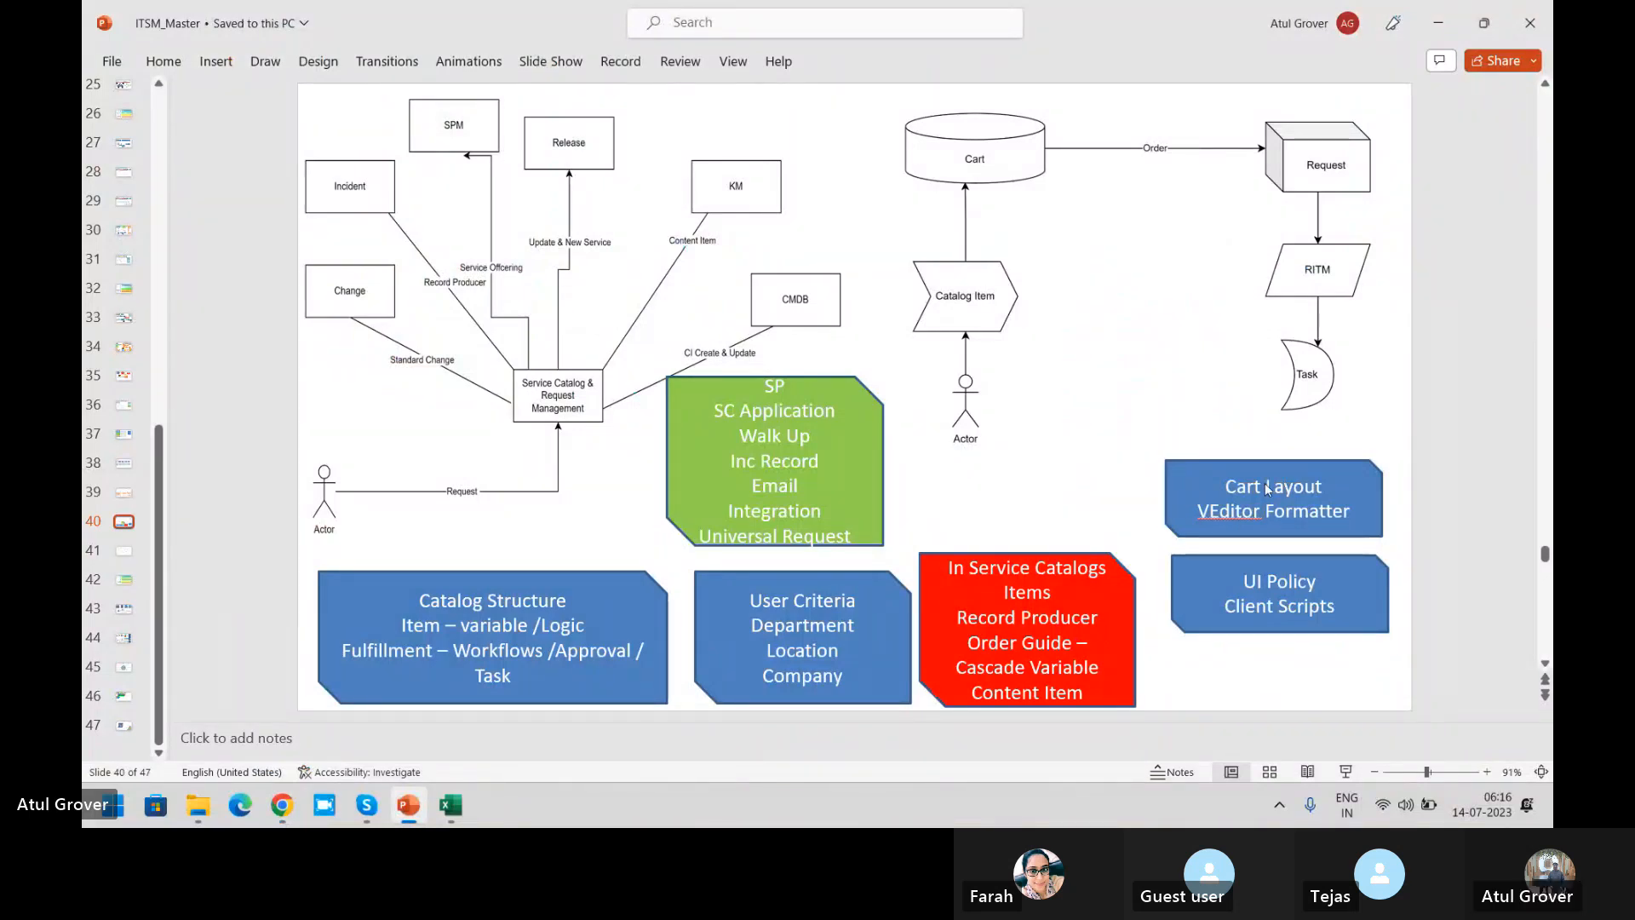
{"action": "key", "text": "alt+Tab"}
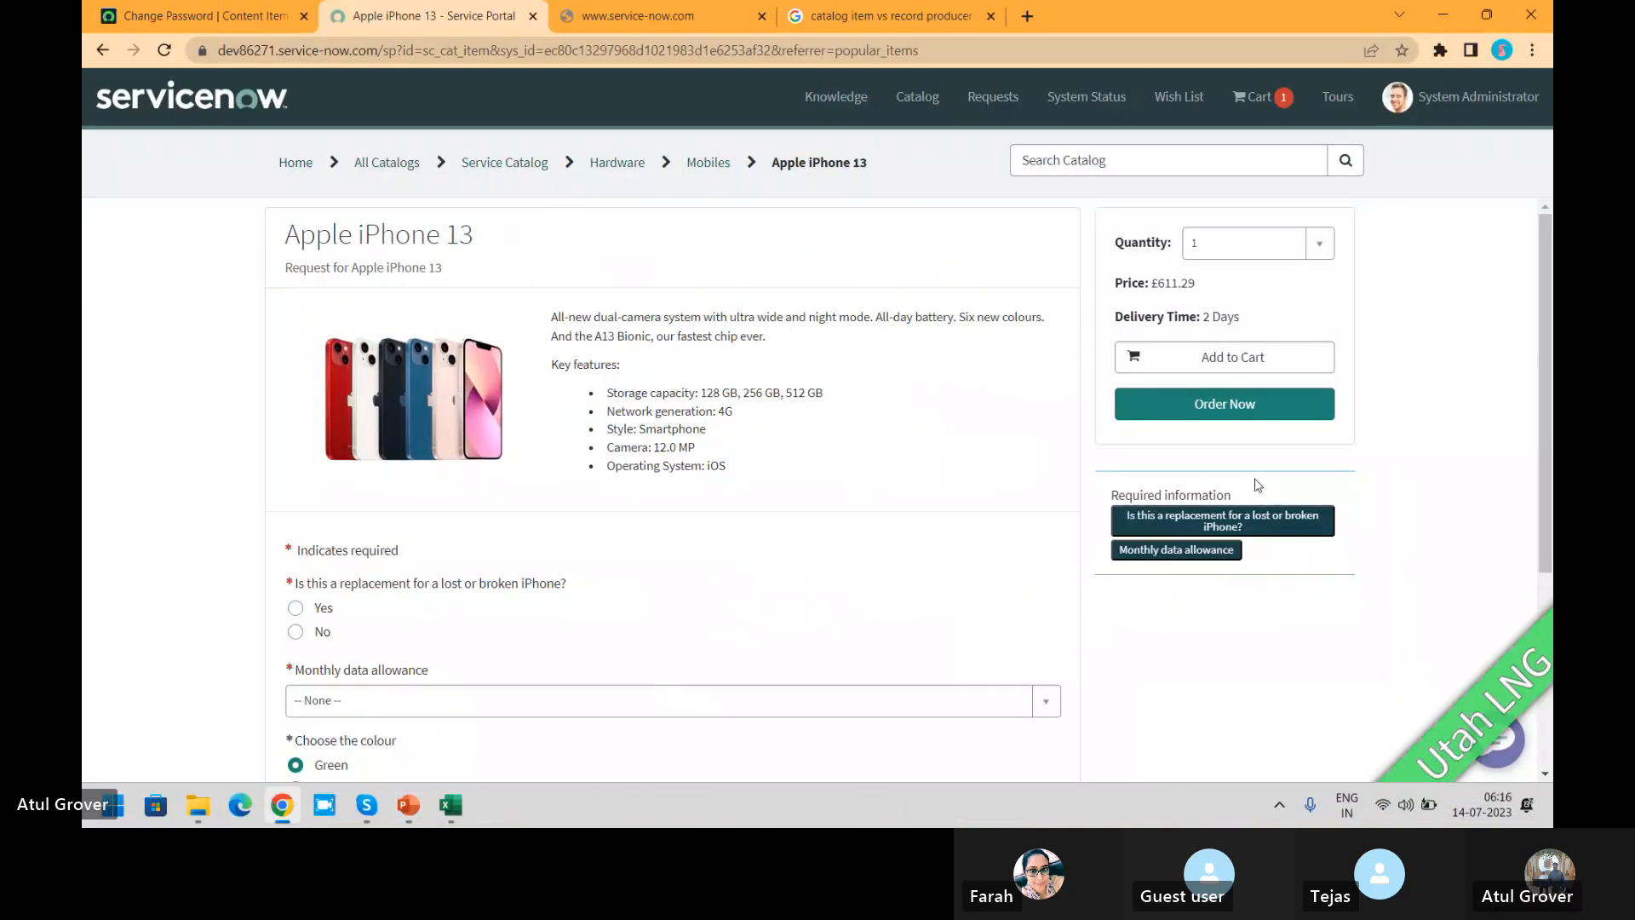
{"action": "left_click", "coordinate": [1238, 98]}
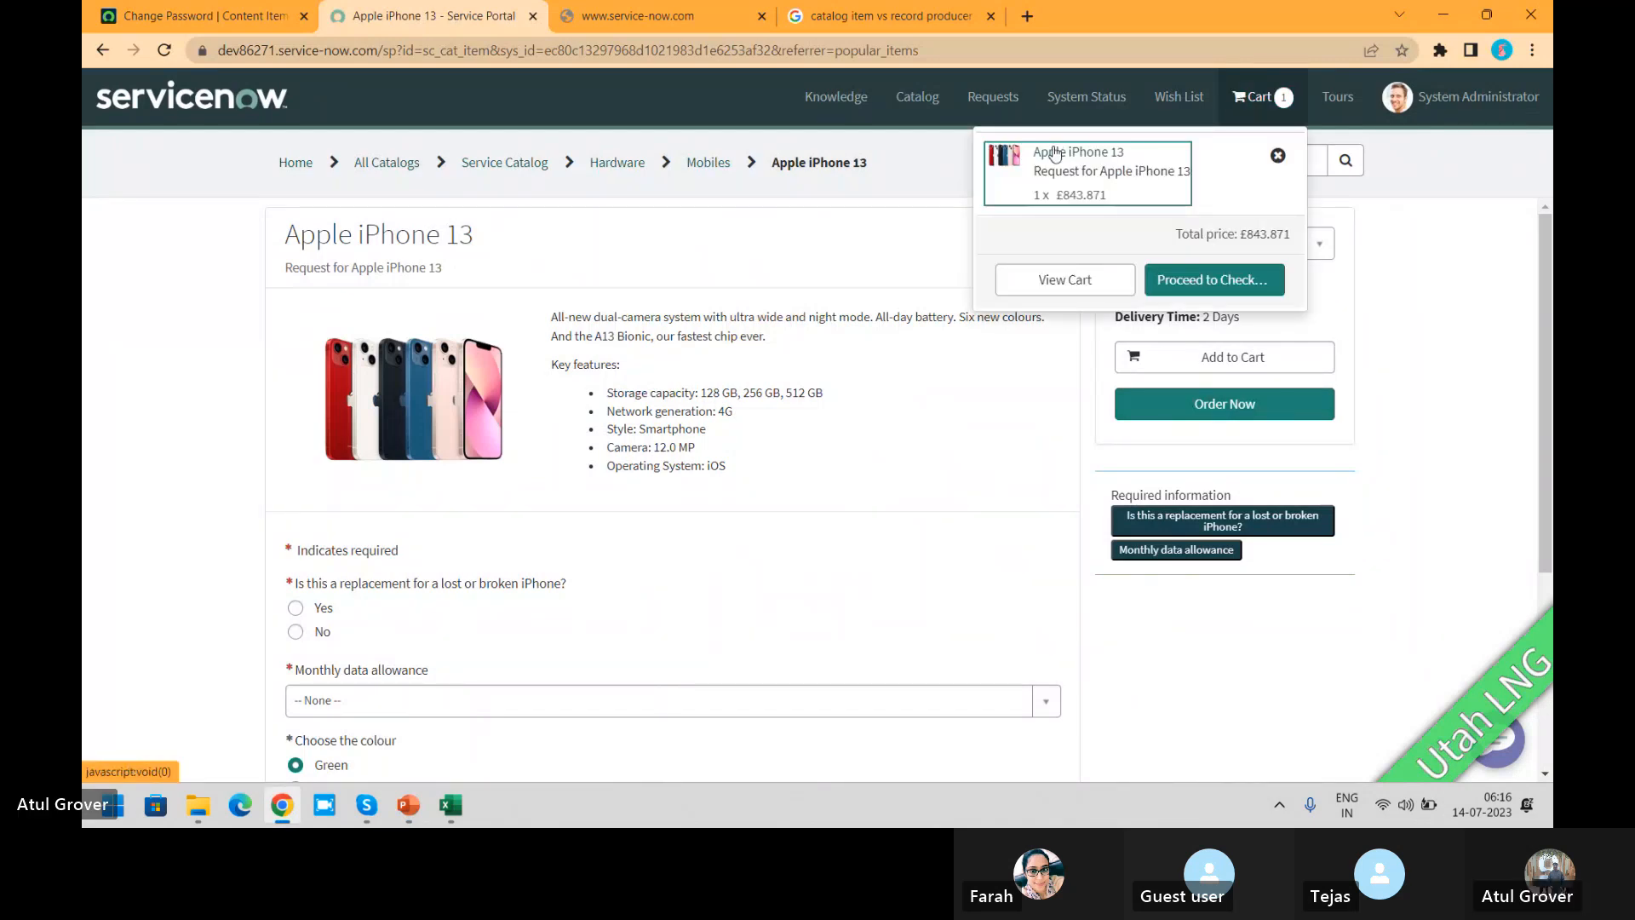
{"action": "left_click", "coordinate": [1064, 281]}
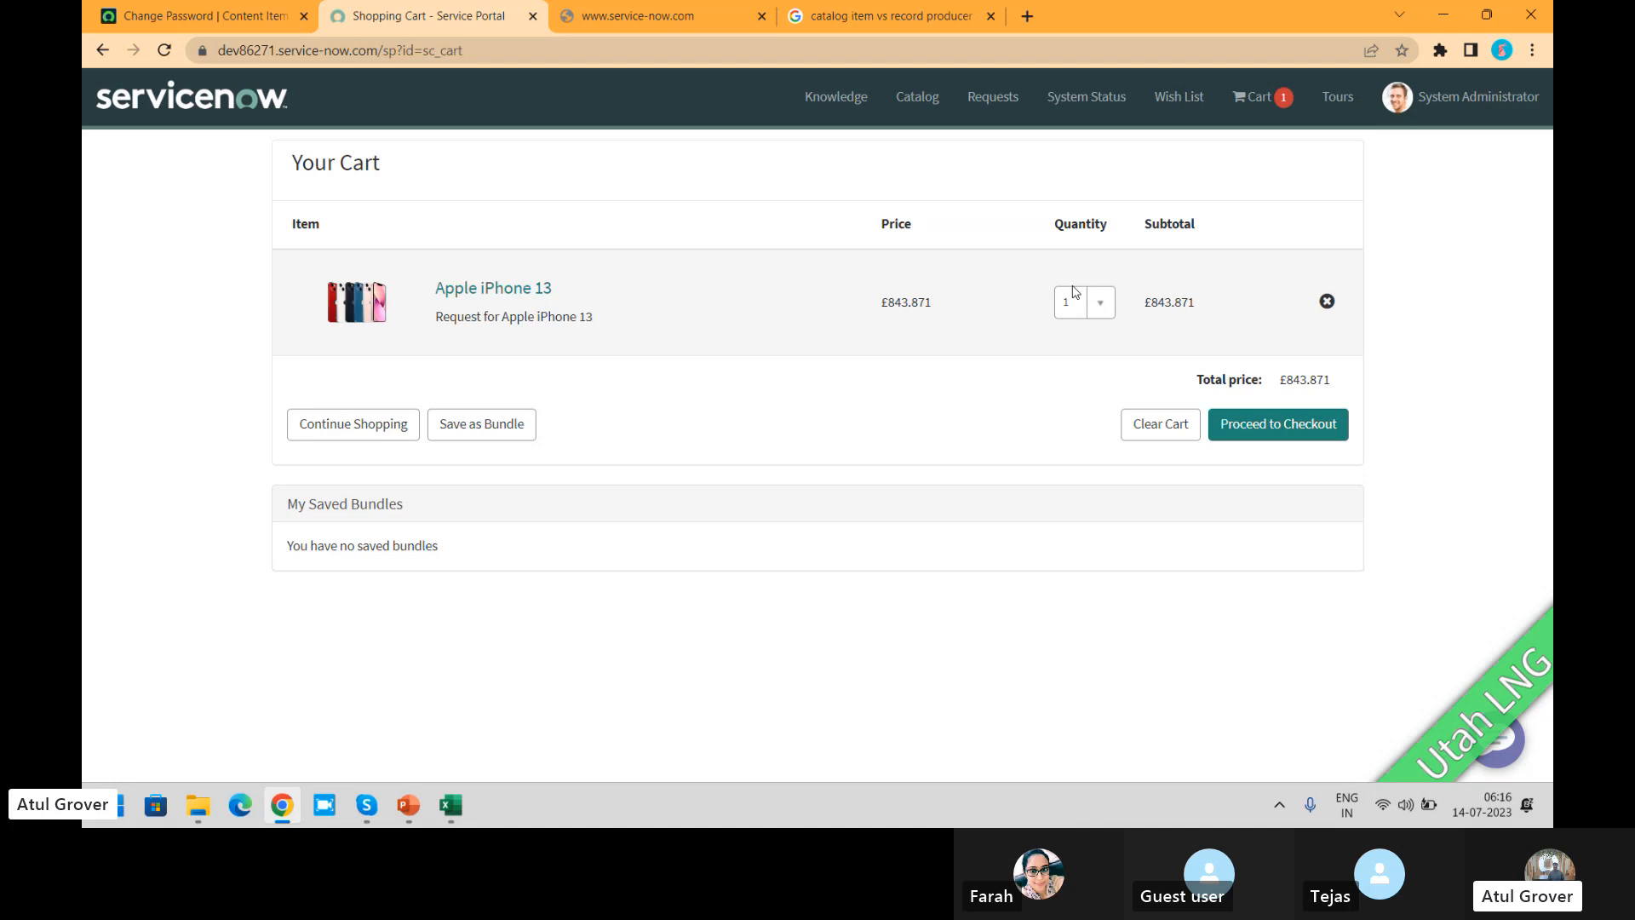
Step: Browse the catalog categories from Departmental Services to Cables and Adapters under Hardware, and open the Multiport AV adapter item
{"action": "left_click", "coordinate": [911, 106]}
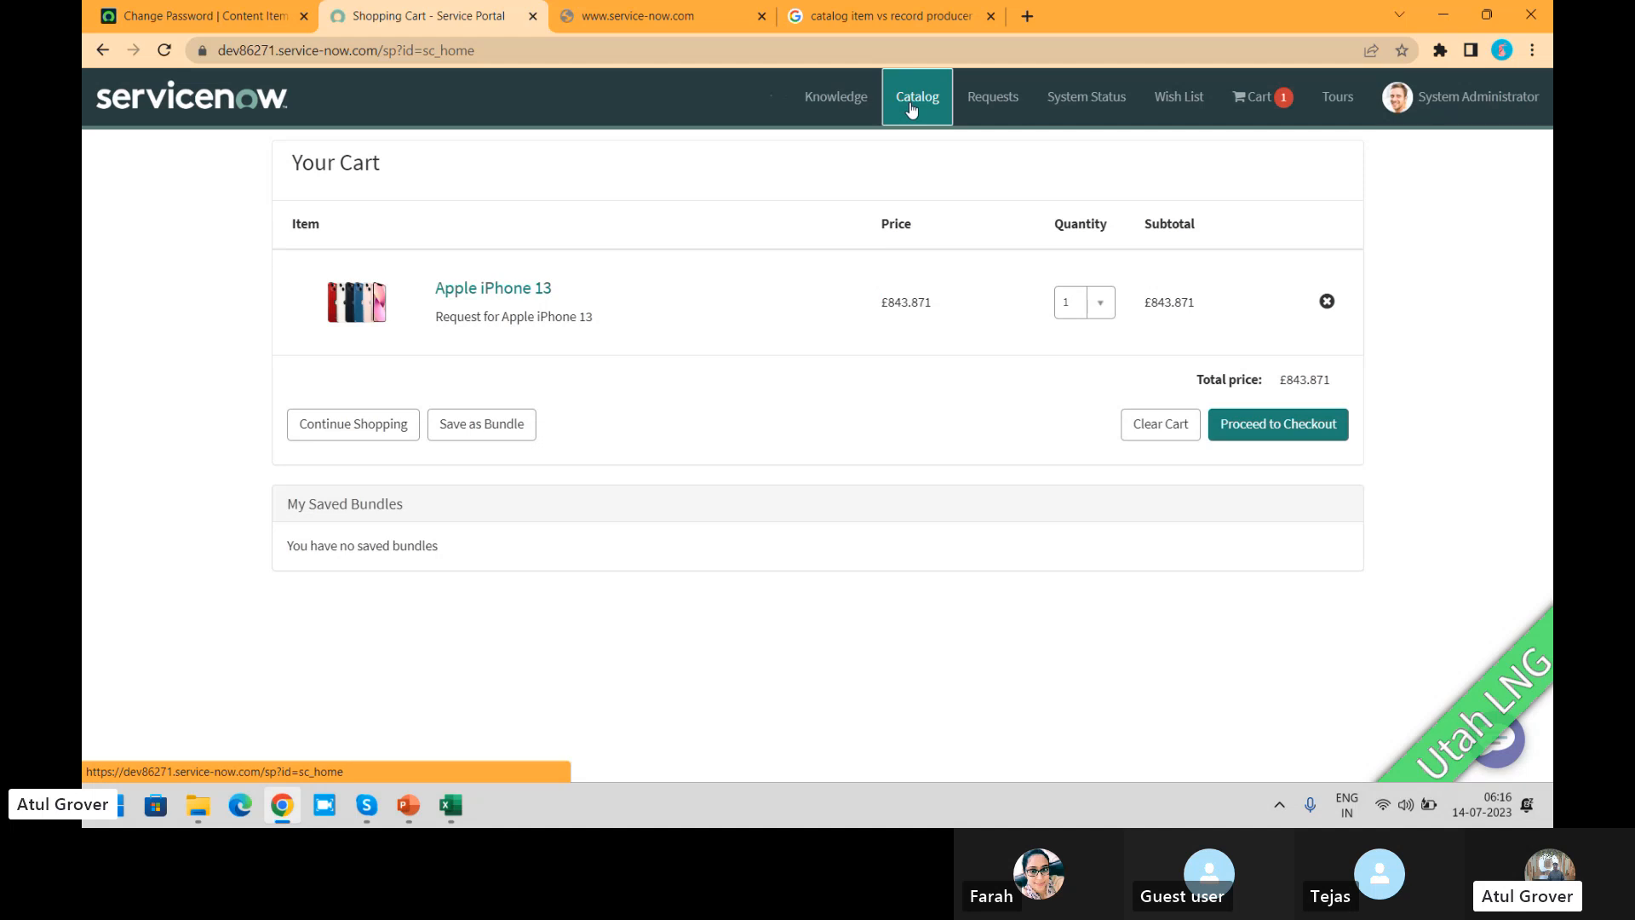
{"action": "left_click", "coordinate": [799, 242]}
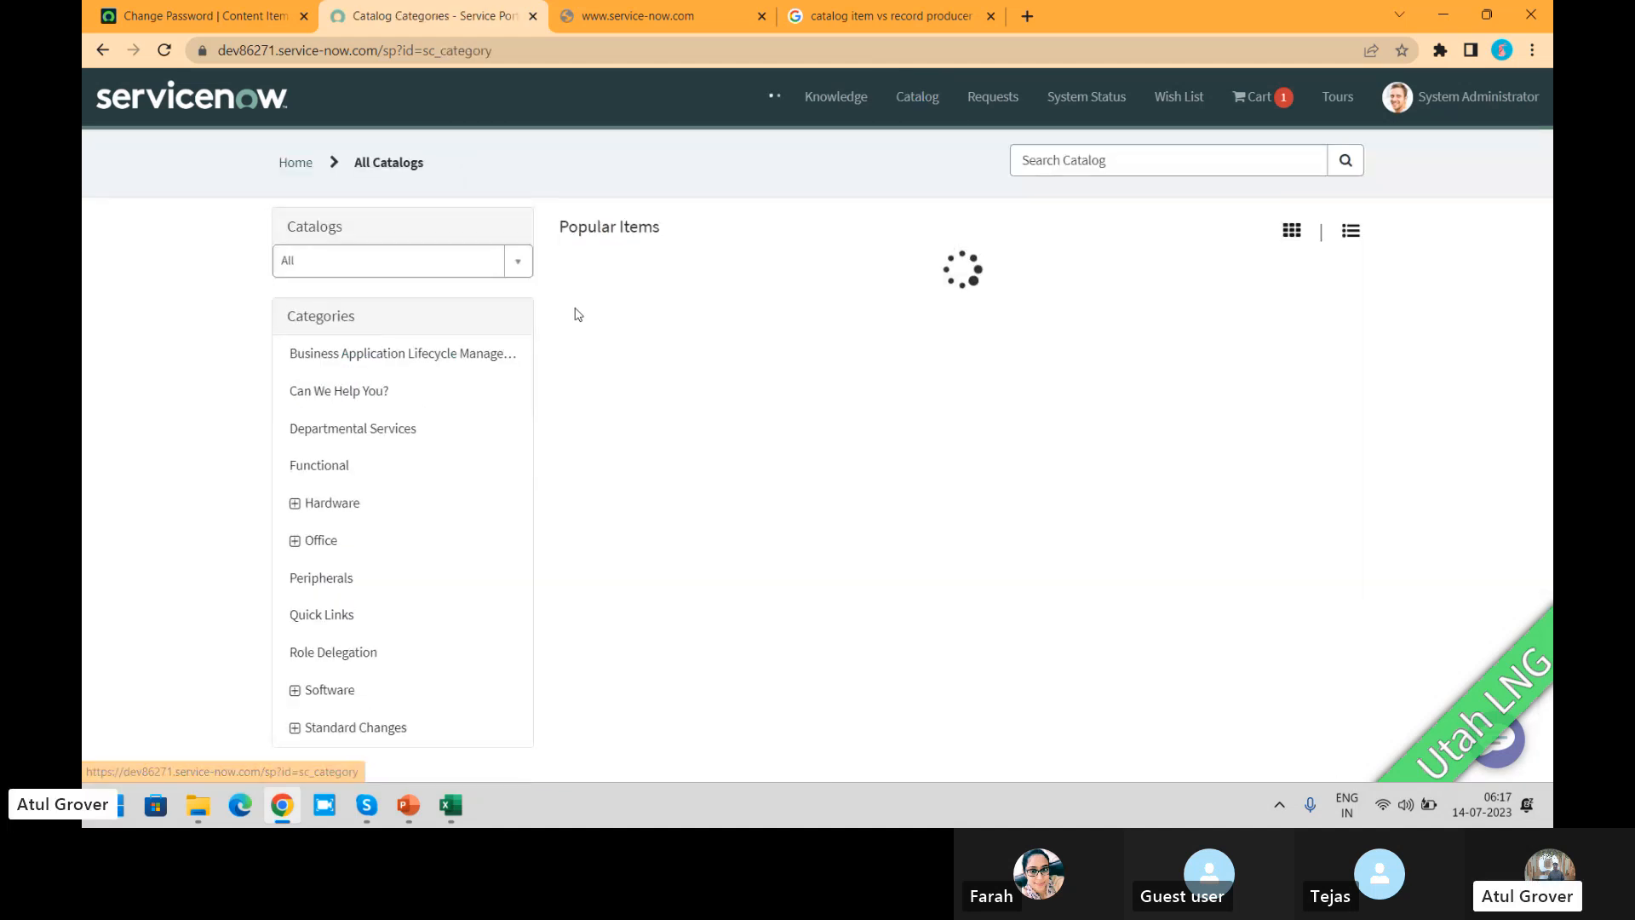
{"action": "left_click", "coordinate": [329, 430]}
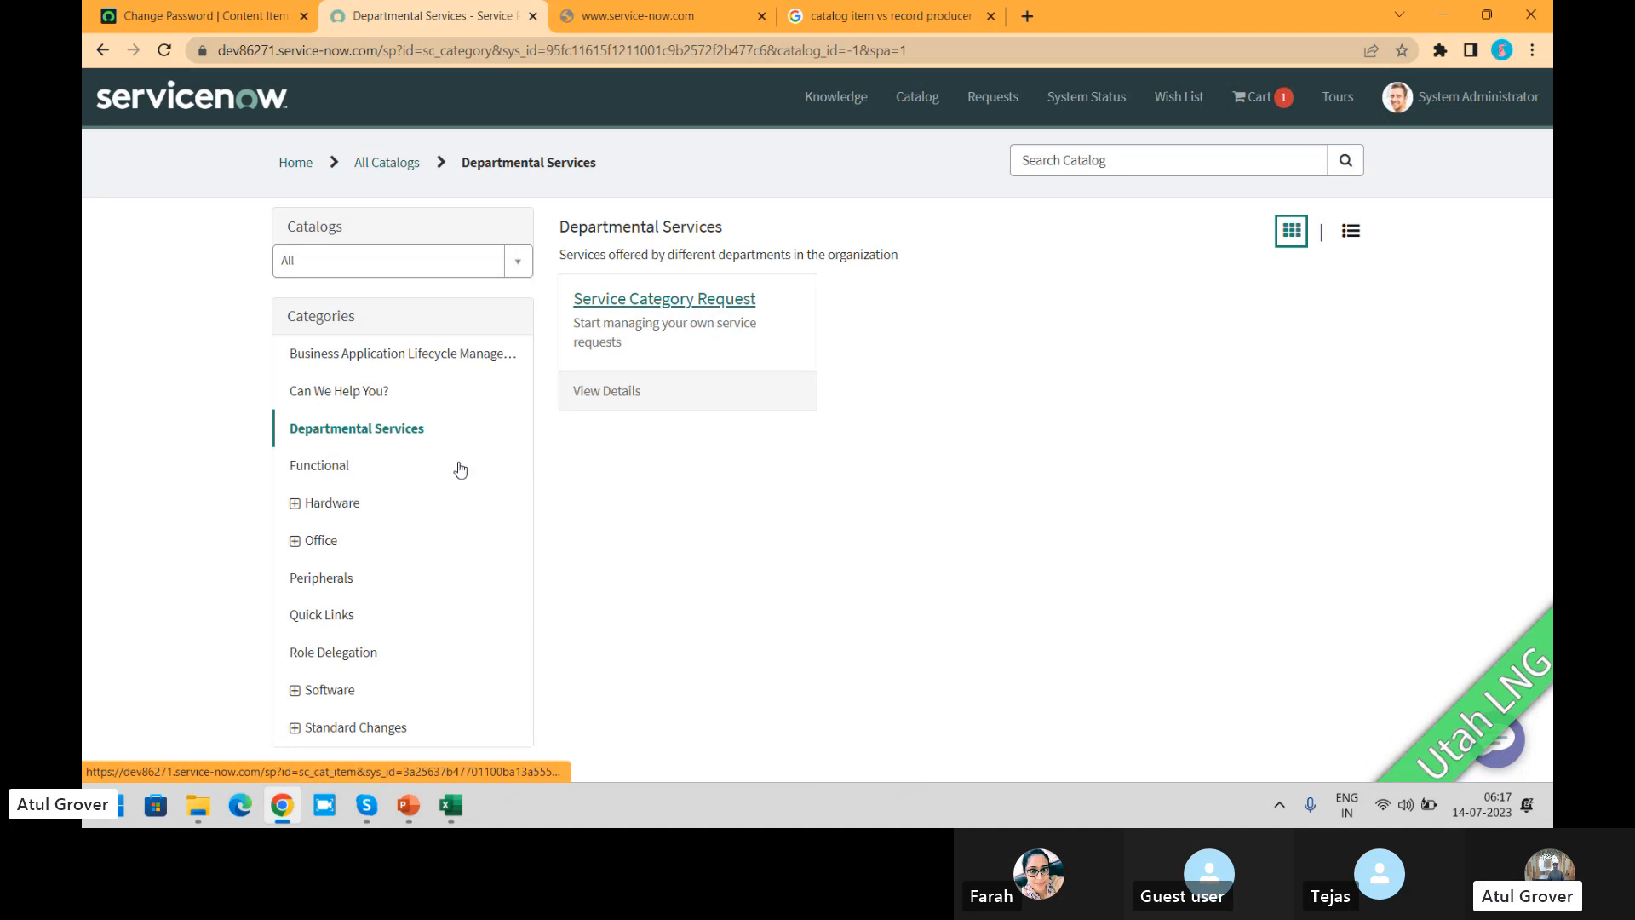
{"action": "left_click", "coordinate": [323, 504]}
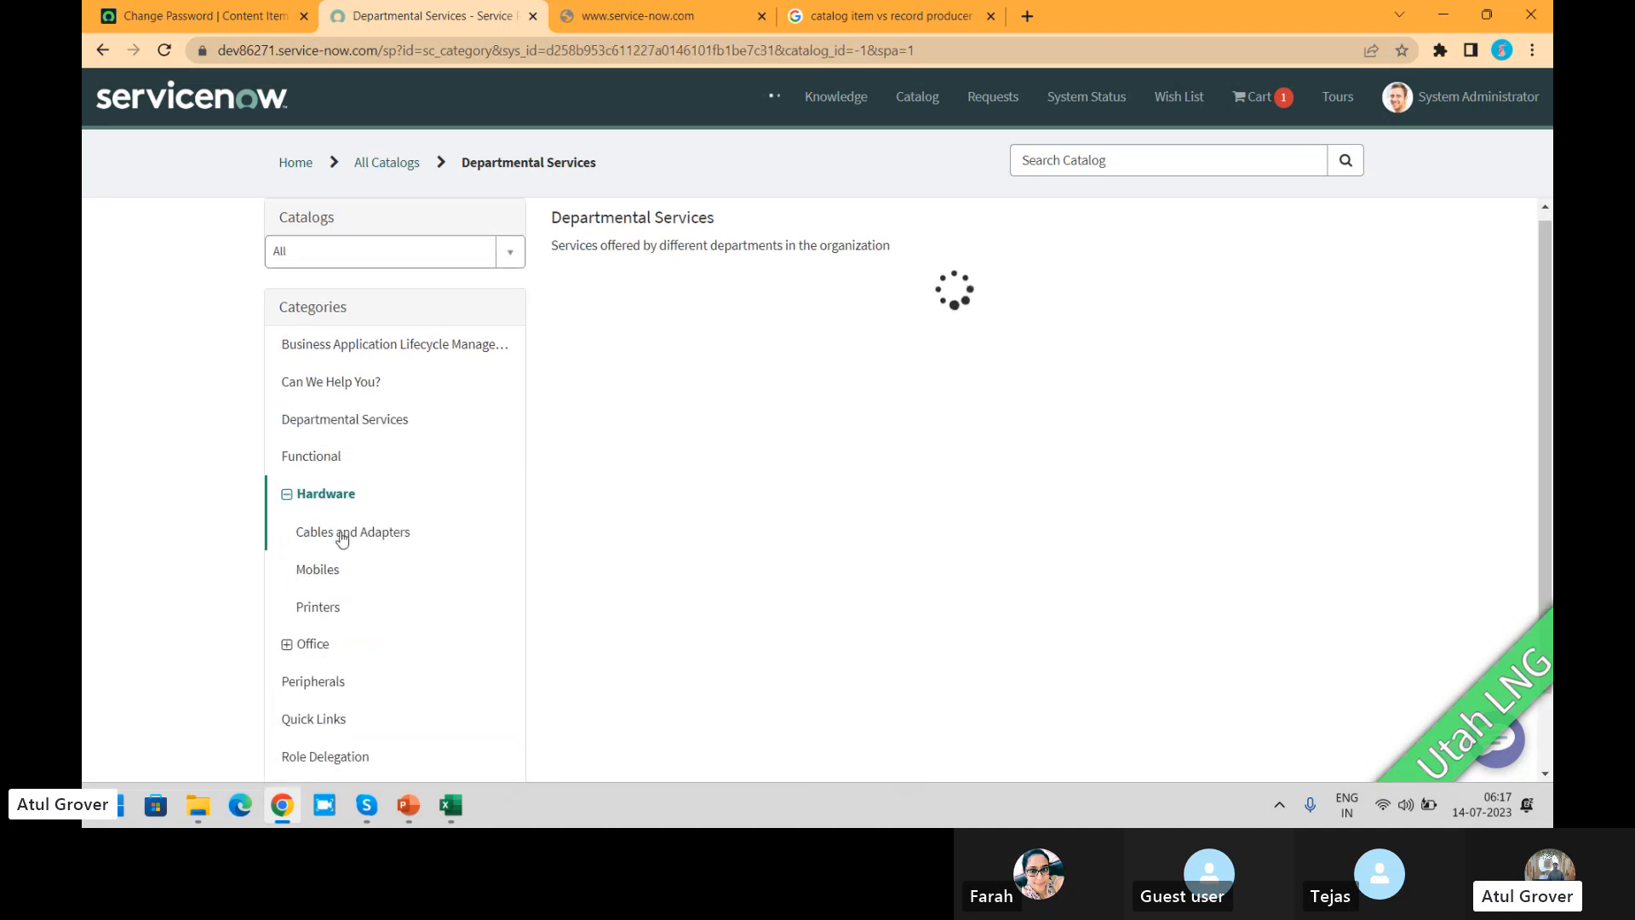
{"action": "left_click", "coordinate": [341, 537]}
{"action": "left_click", "coordinate": [919, 371]}
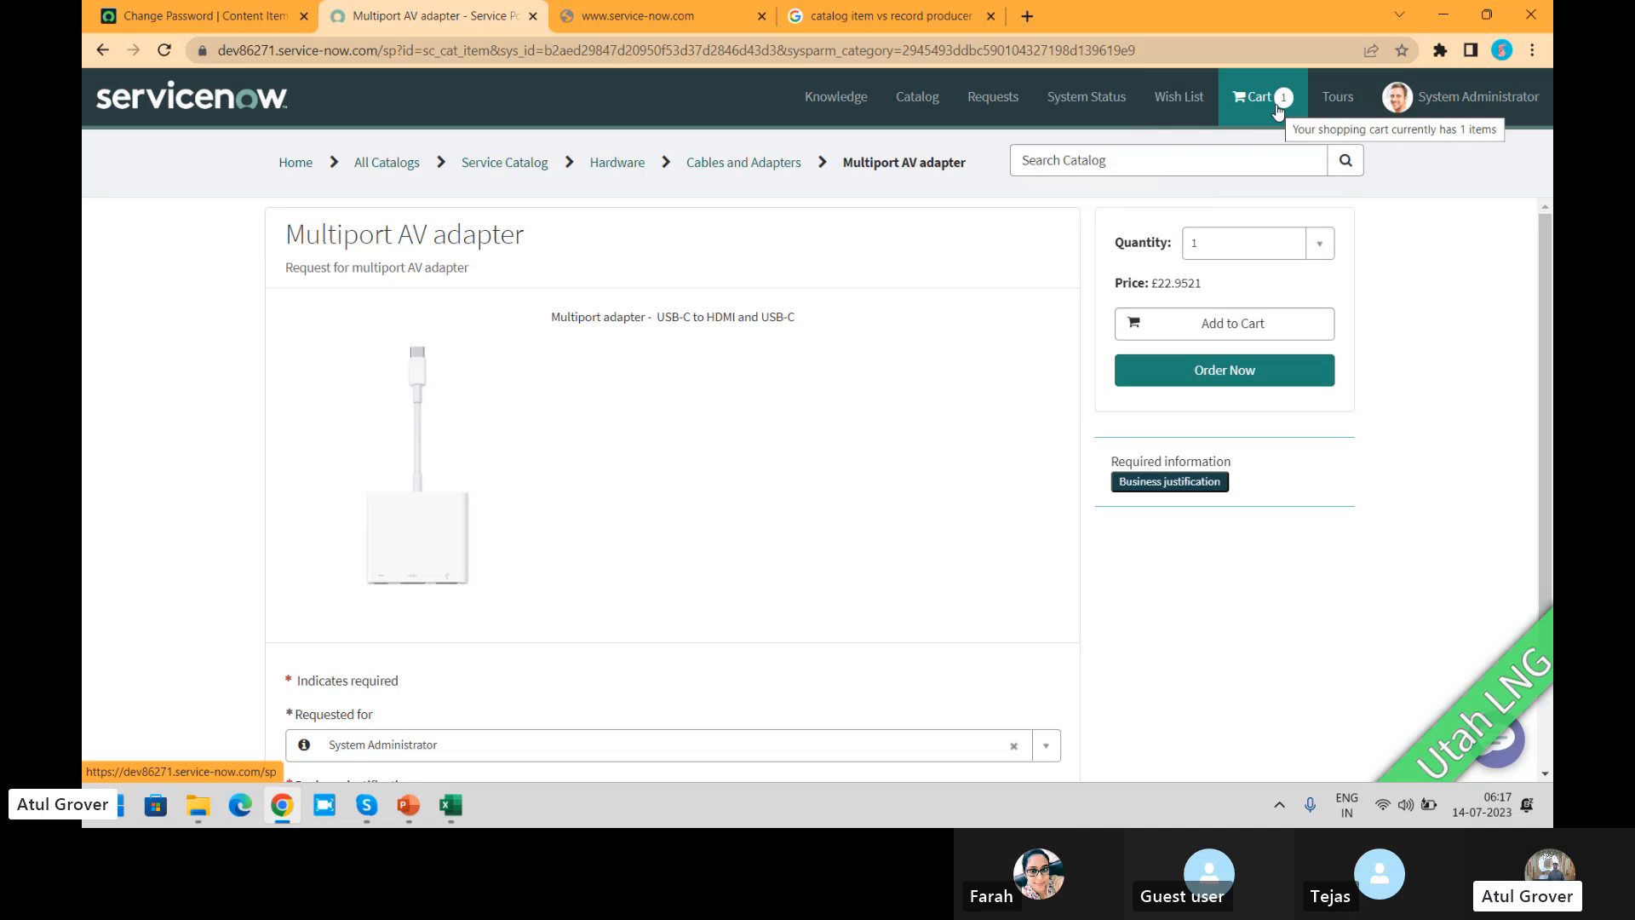
Step: Add the Multiport AV adapter to the cart with the business justification "sdfsdf" and view the cart
{"action": "left_click", "coordinate": [1236, 335]}
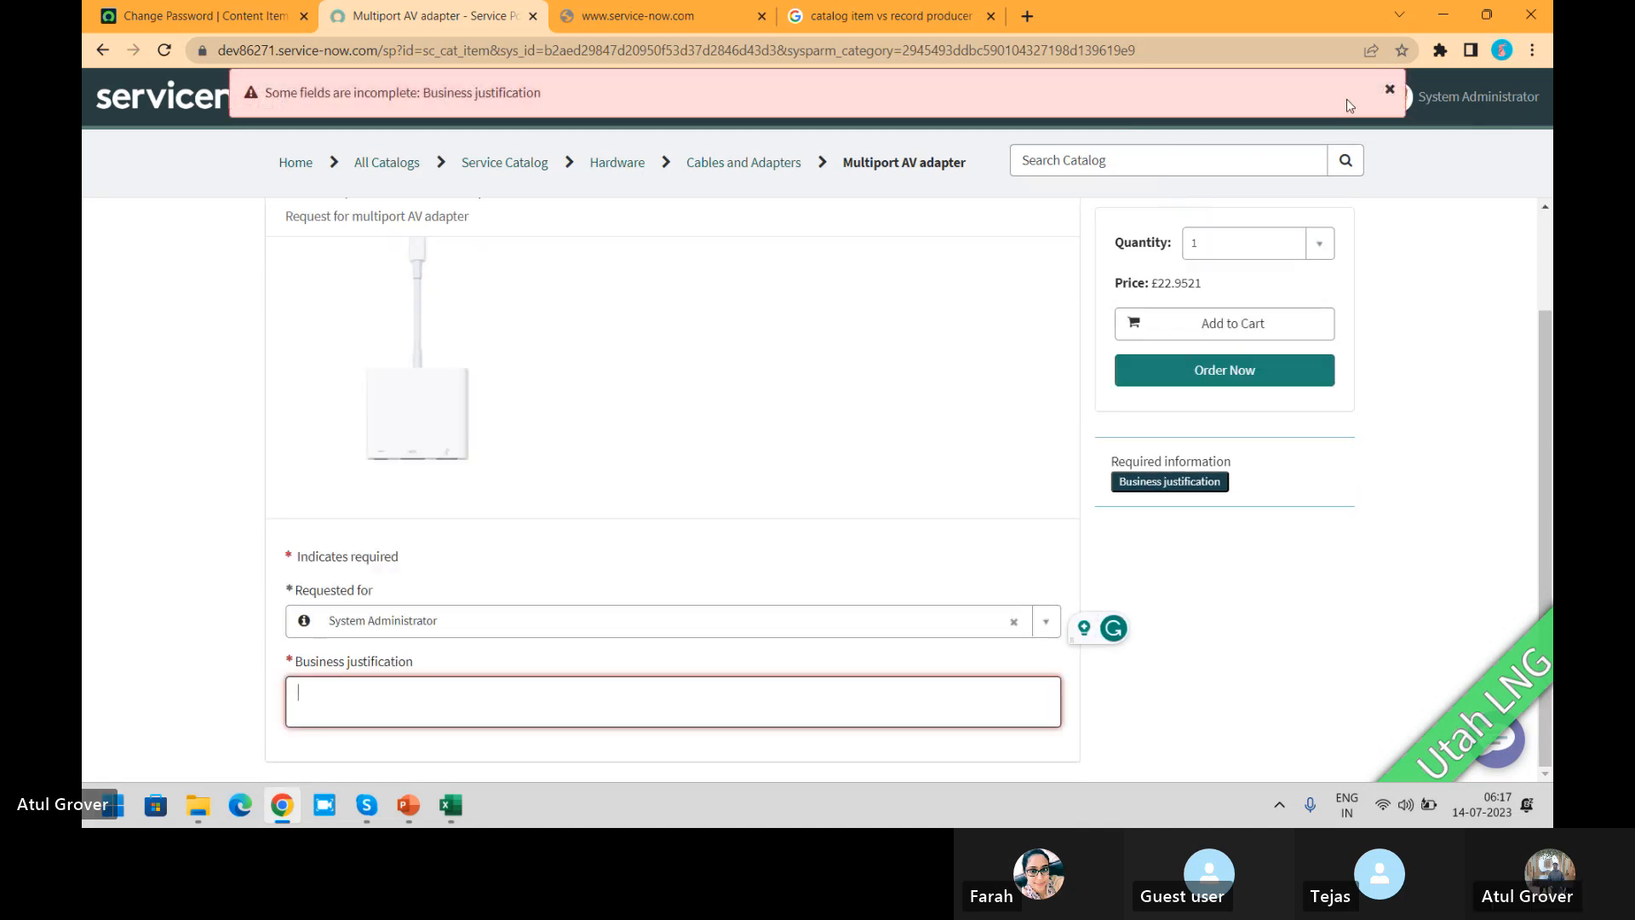
{"action": "left_click", "coordinate": [1389, 91]}
{"action": "left_click", "coordinate": [401, 681]}
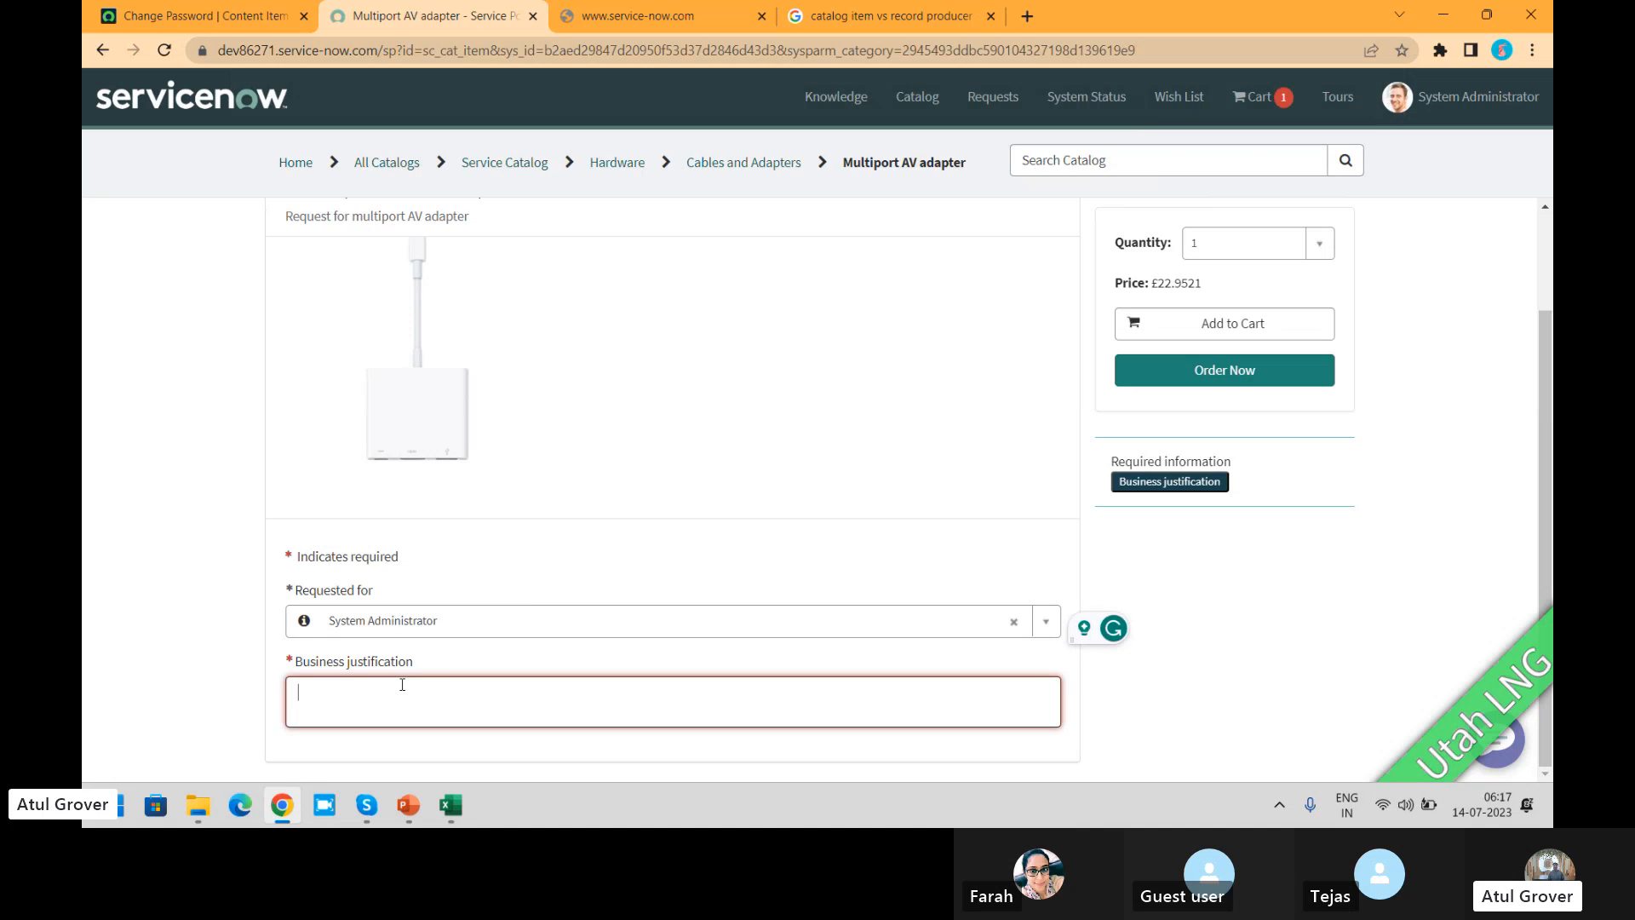
{"action": "type", "text": "sdfsdf"}
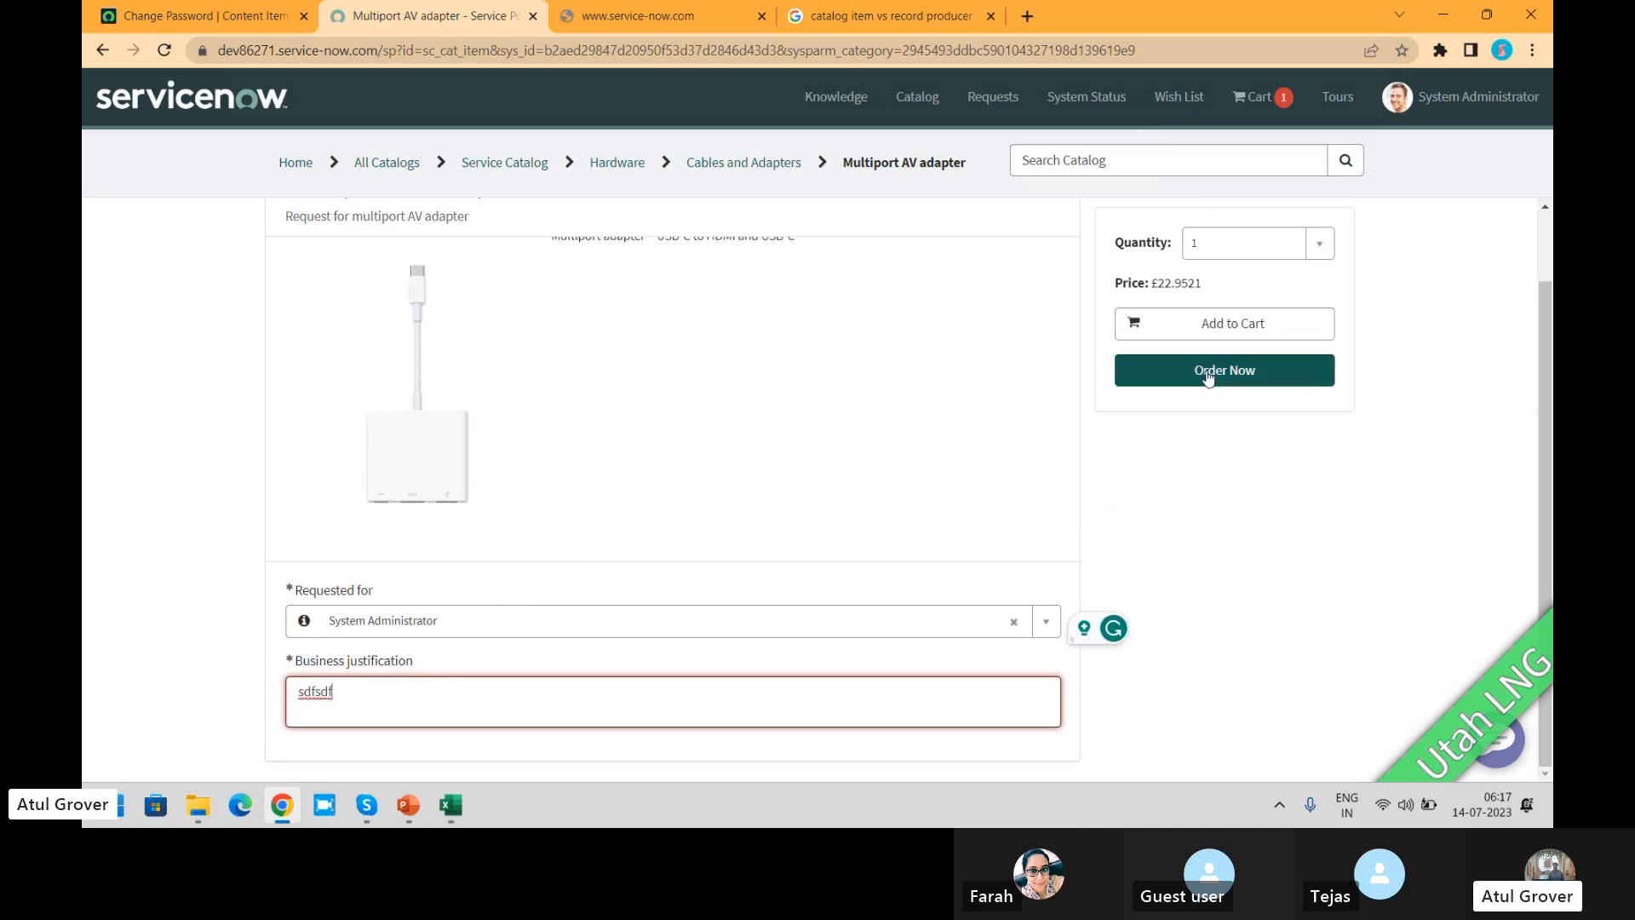
{"action": "left_click", "coordinate": [1210, 341]}
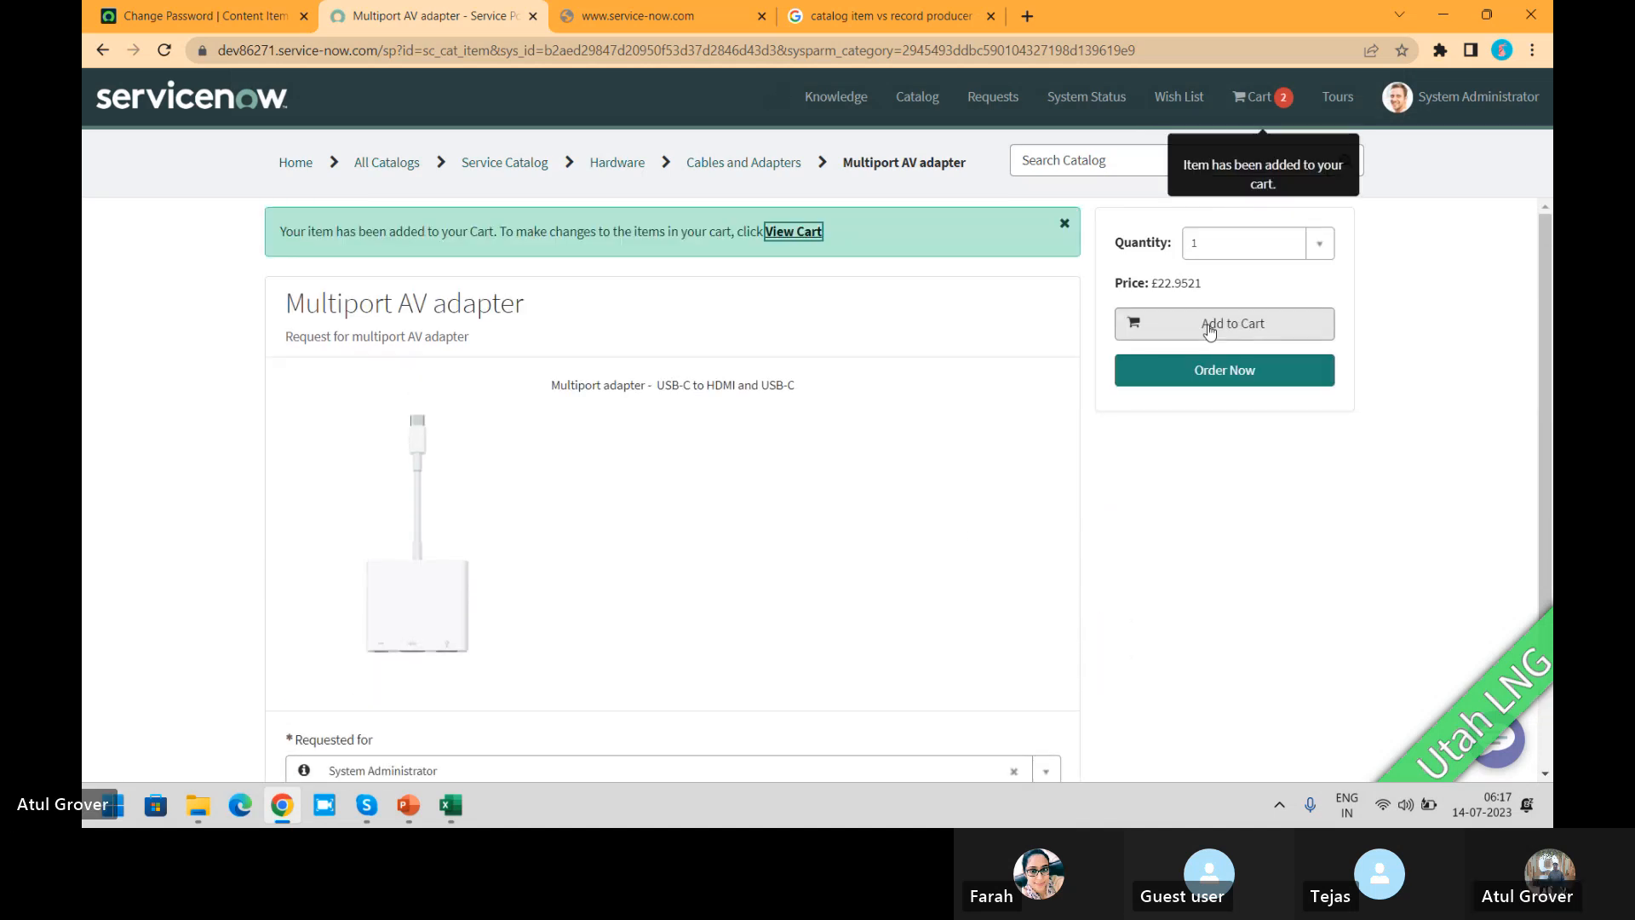
{"action": "left_click", "coordinate": [777, 236]}
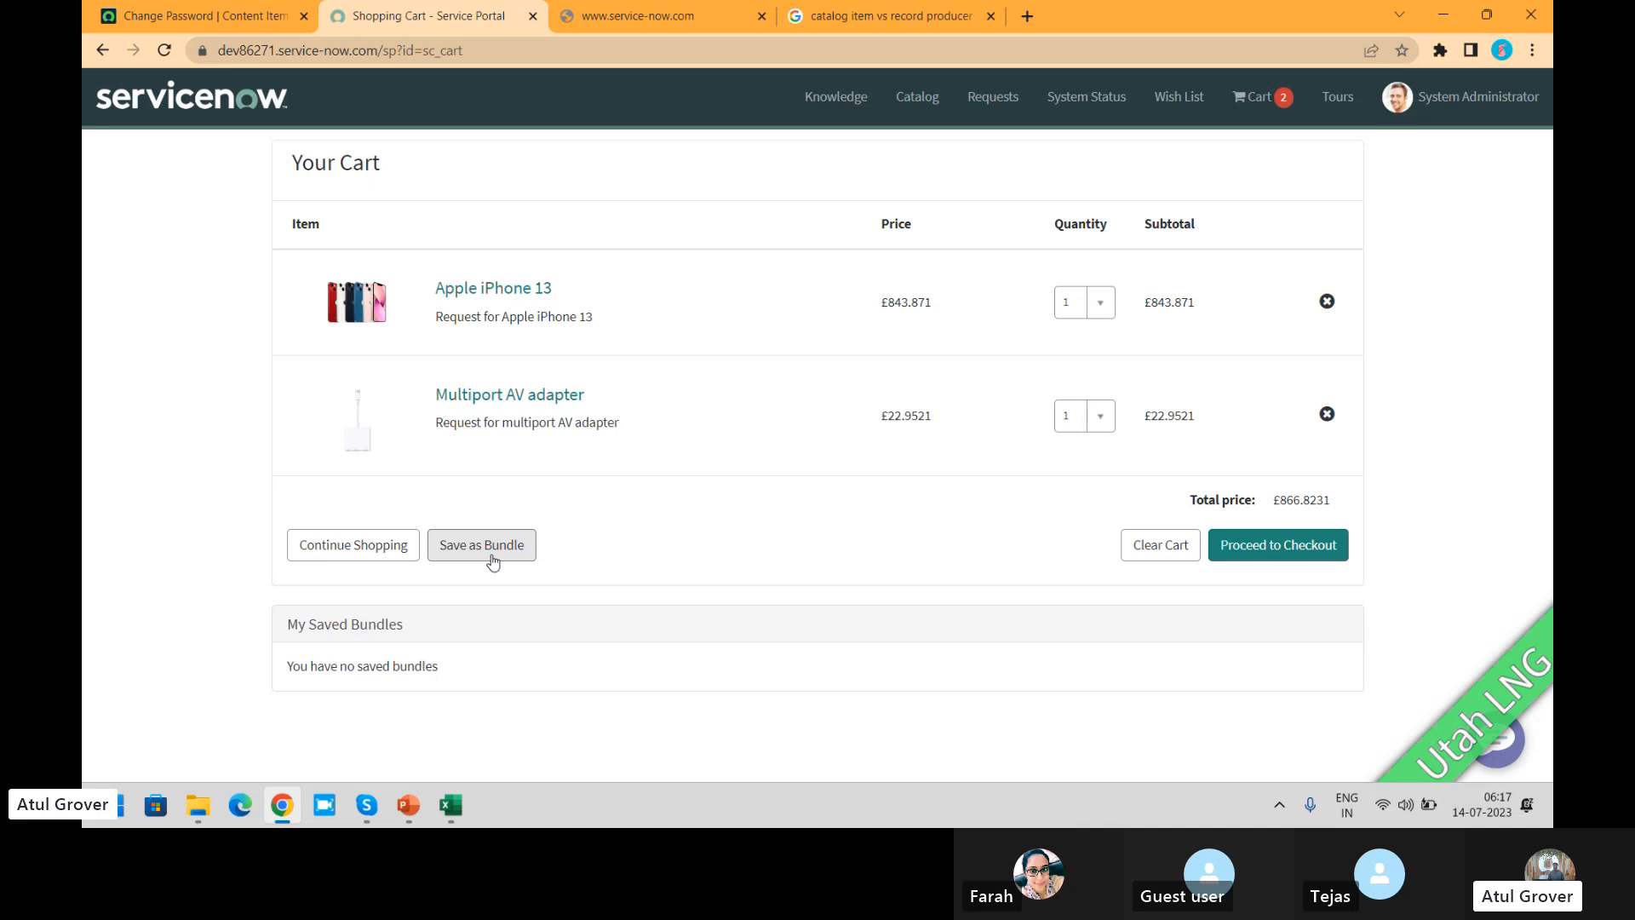
Step: Search the application navigator in the admin view for "cart"
{"action": "left_click", "coordinate": [260, 10]}
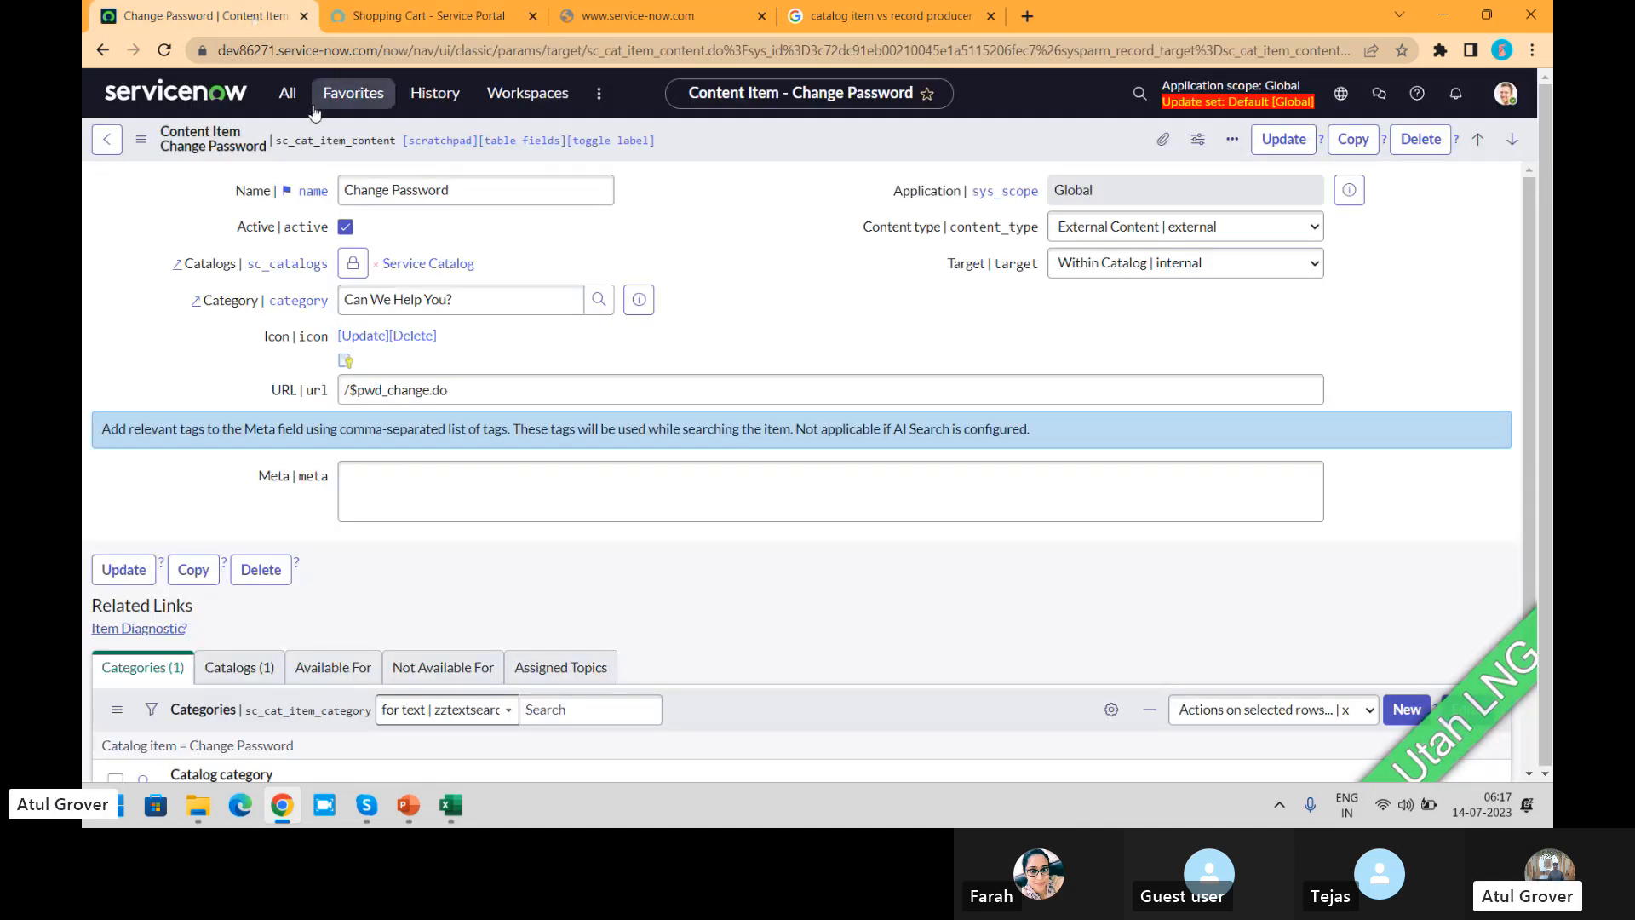
{"action": "left_click", "coordinate": [288, 92]}
{"action": "type", "text": "cart"}
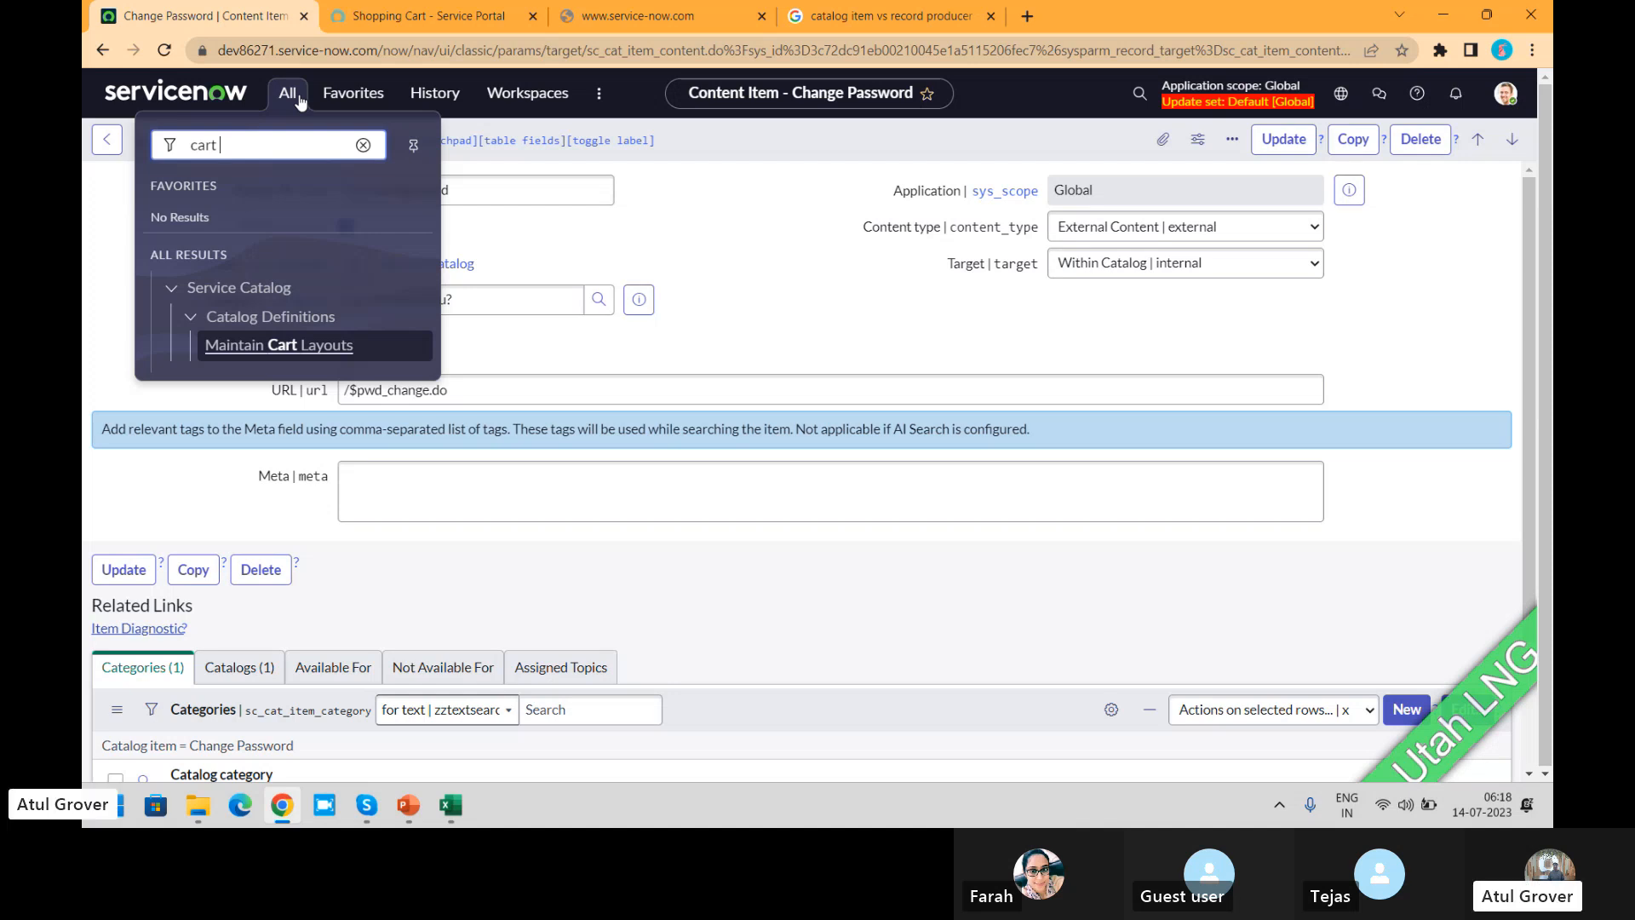
Step: Inspect the Apple iPhone 13 entry in the portal's shopping cart and return to the full cart
{"action": "left_click", "coordinate": [424, 12]}
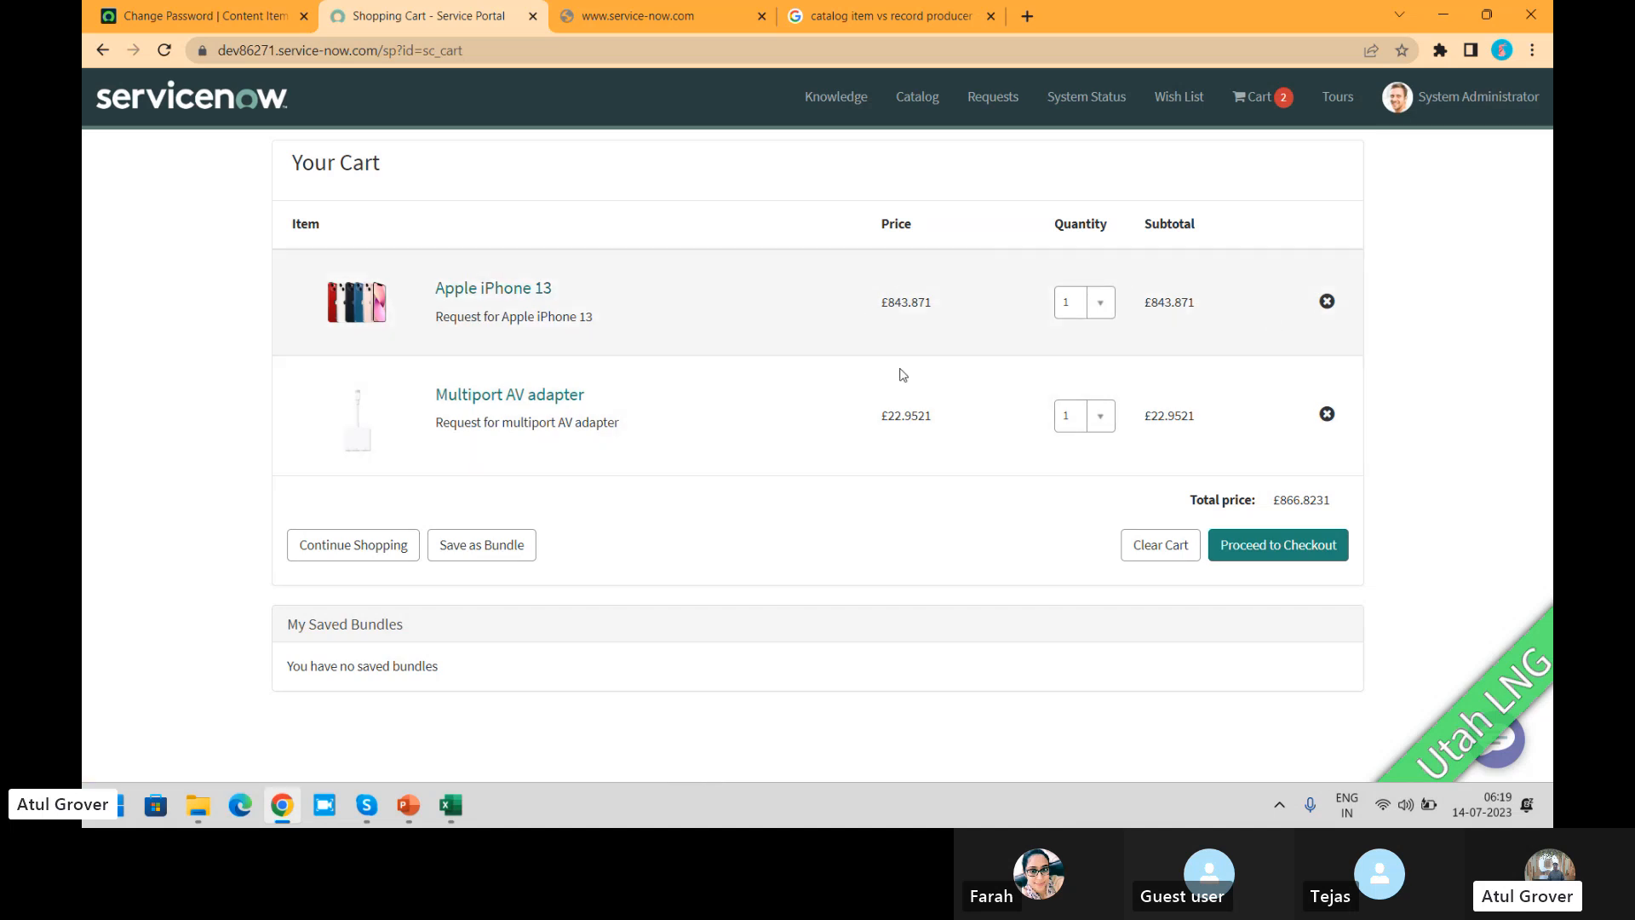
{"action": "left_click", "coordinate": [491, 291]}
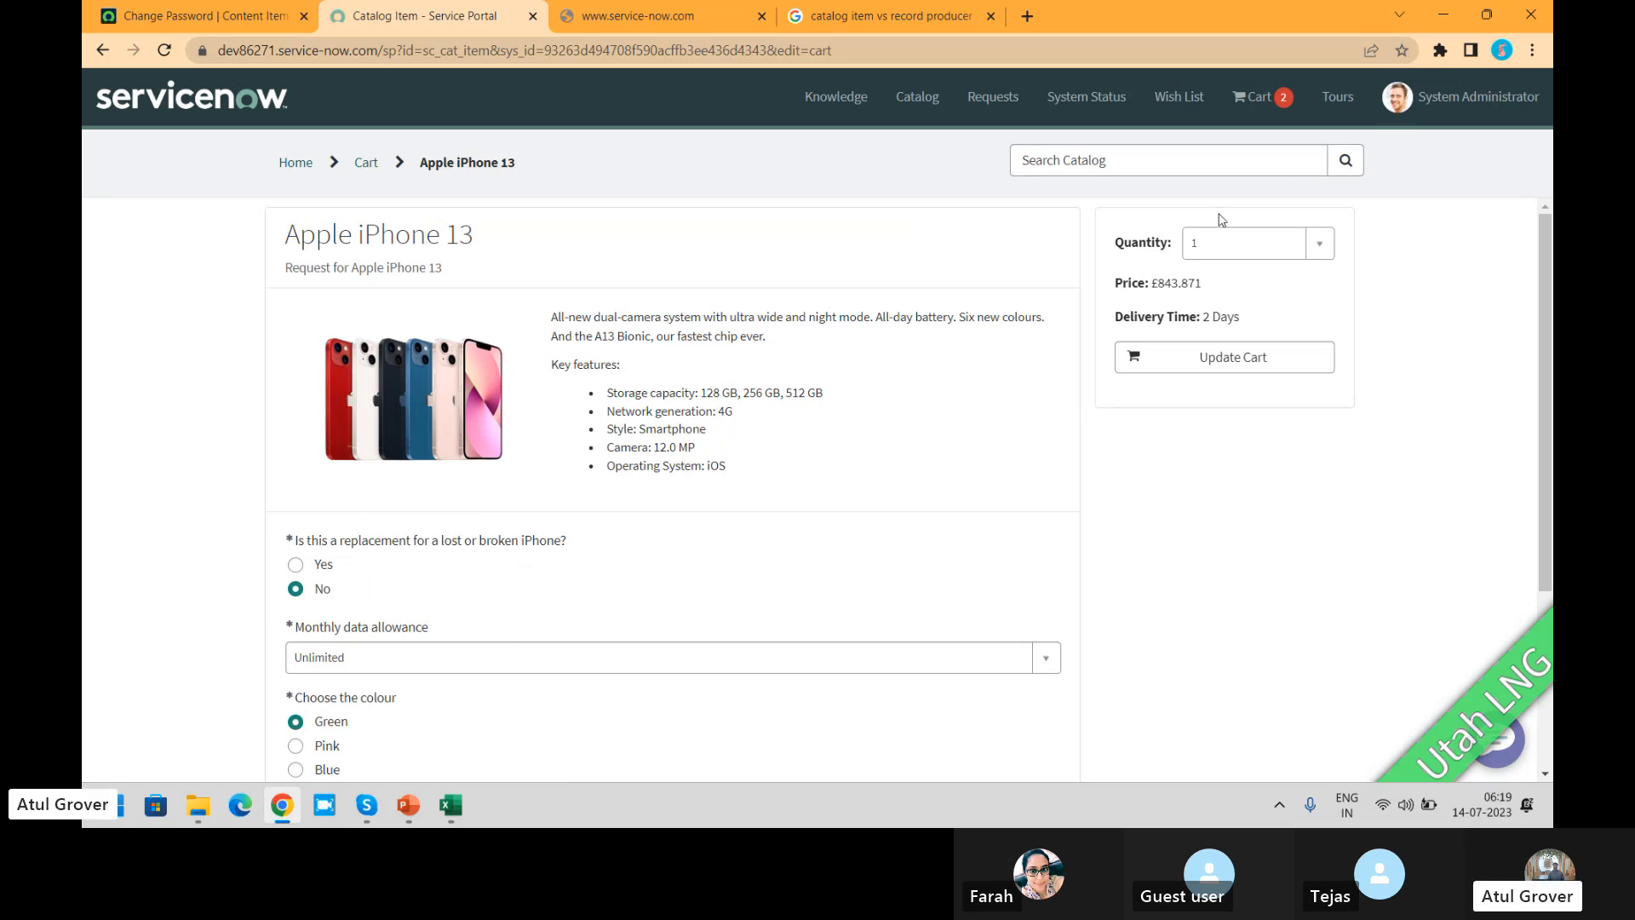
{"action": "left_click", "coordinate": [1256, 98]}
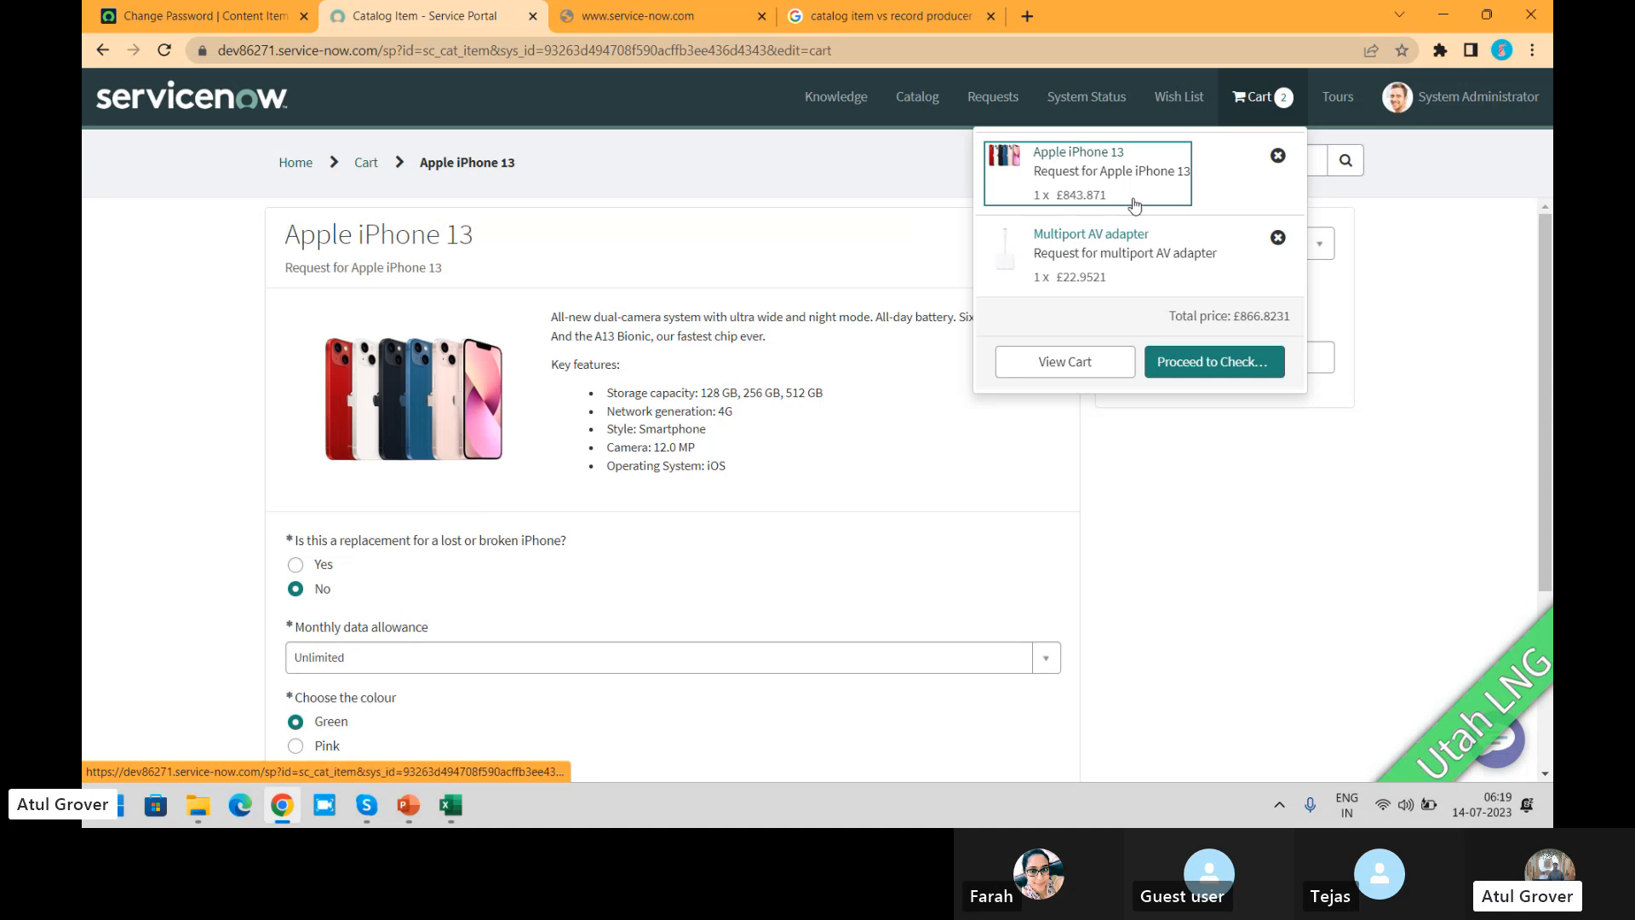
{"action": "left_click", "coordinate": [1062, 364]}
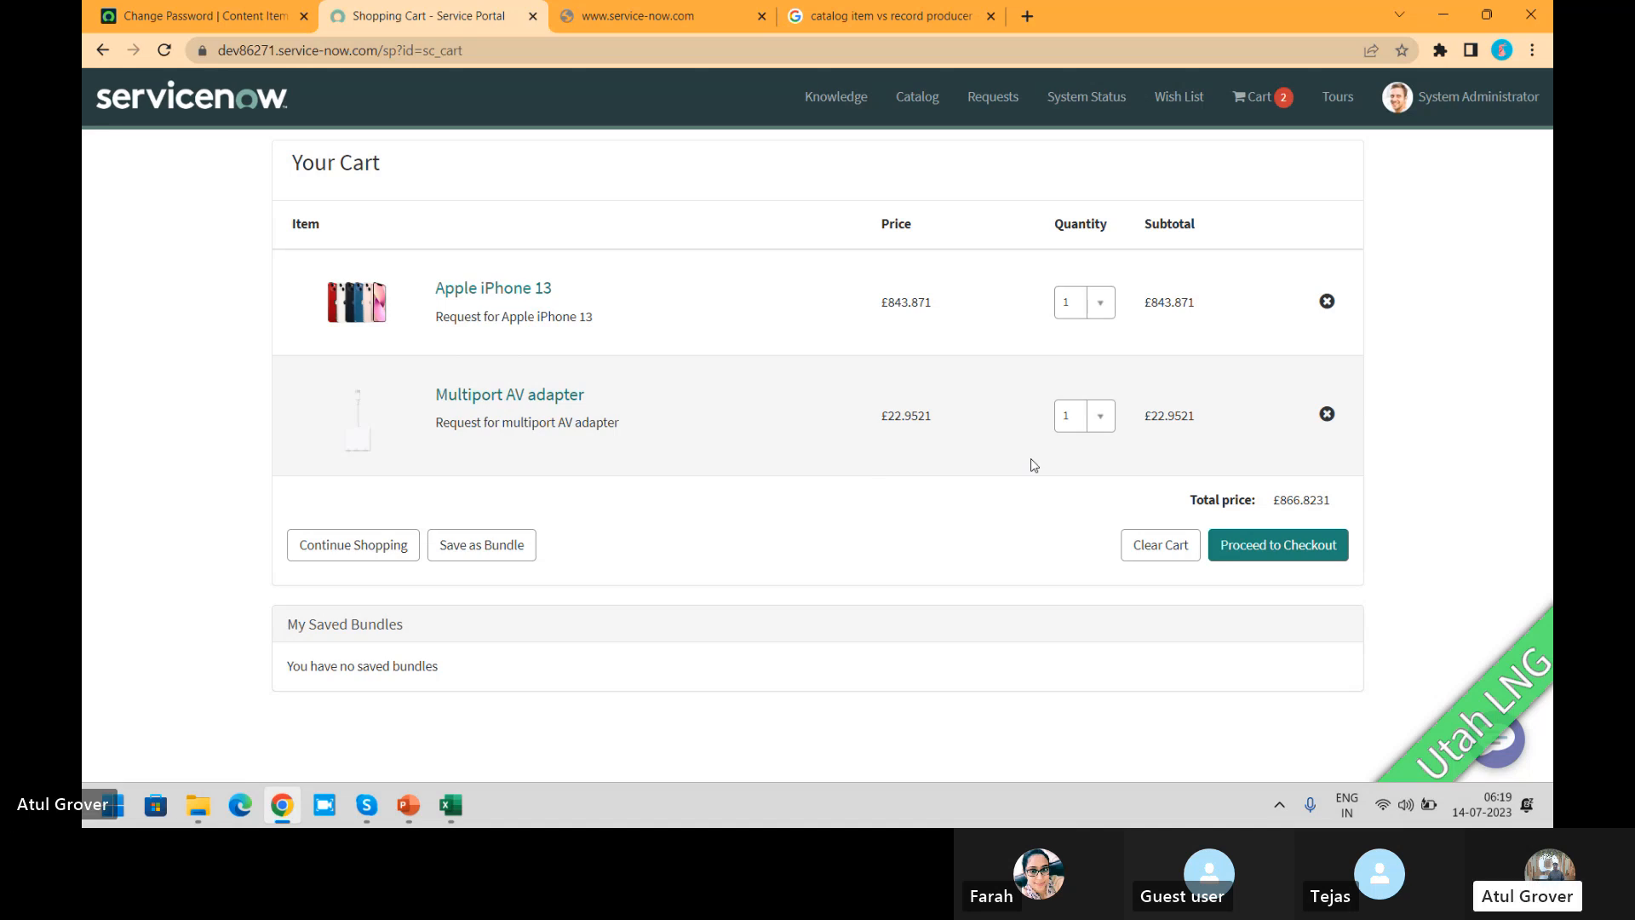
Step: Open Maintain Cart Layouts in the admin view and expand the Browser Screen, Classic Mobile Screen and Browser Widget groups
{"action": "left_click", "coordinate": [246, 29]}
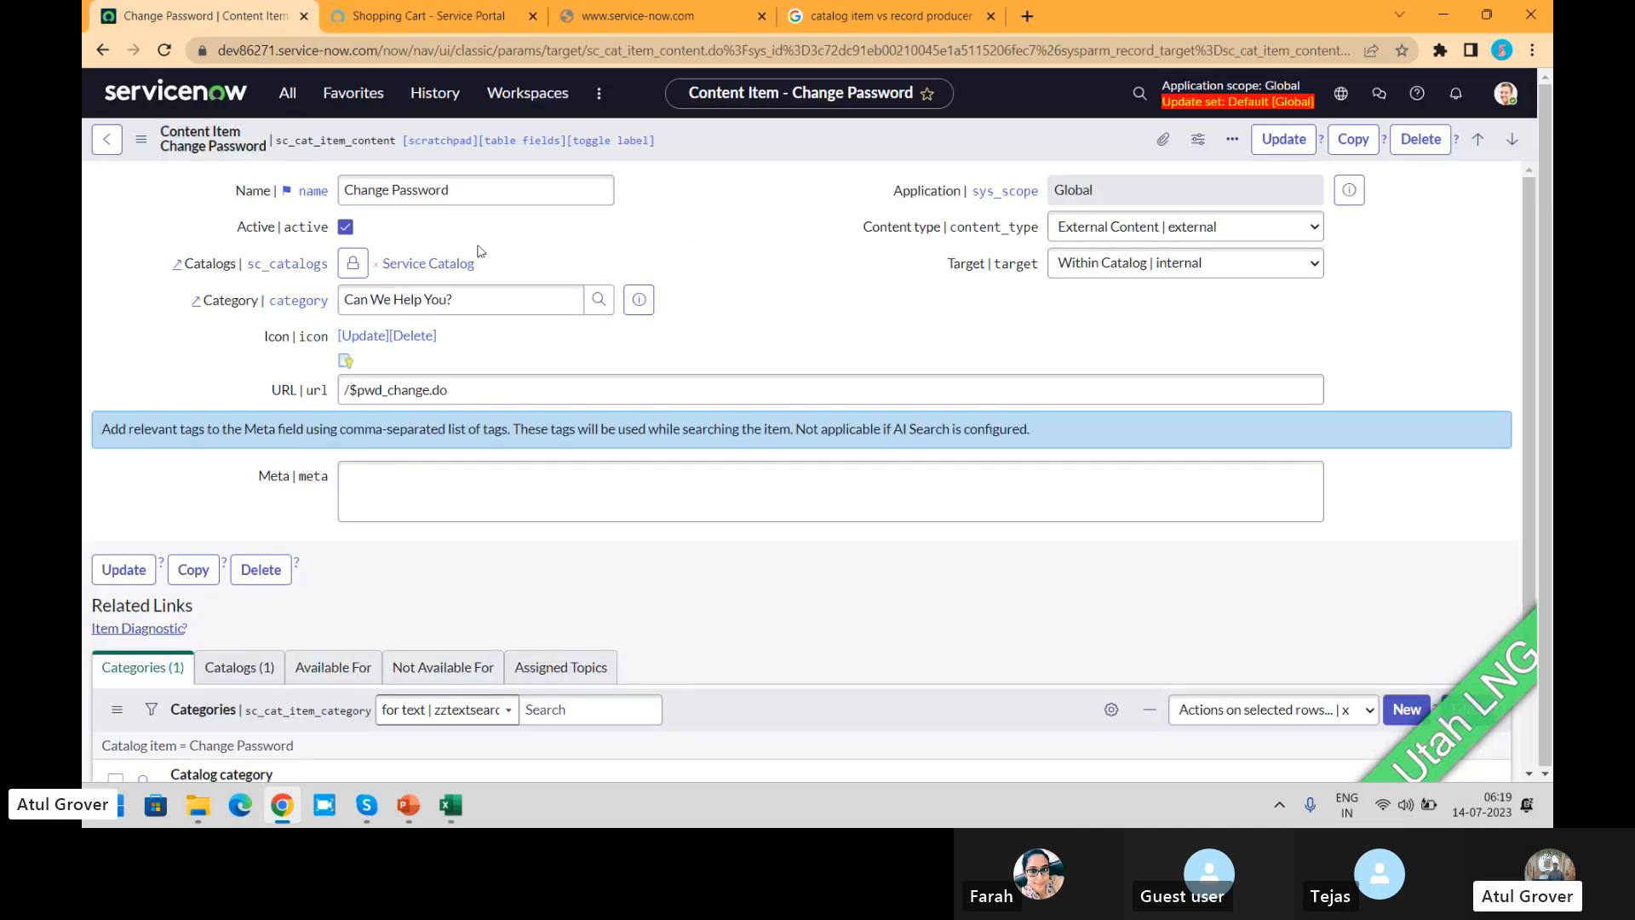
{"action": "left_click", "coordinate": [277, 100]}
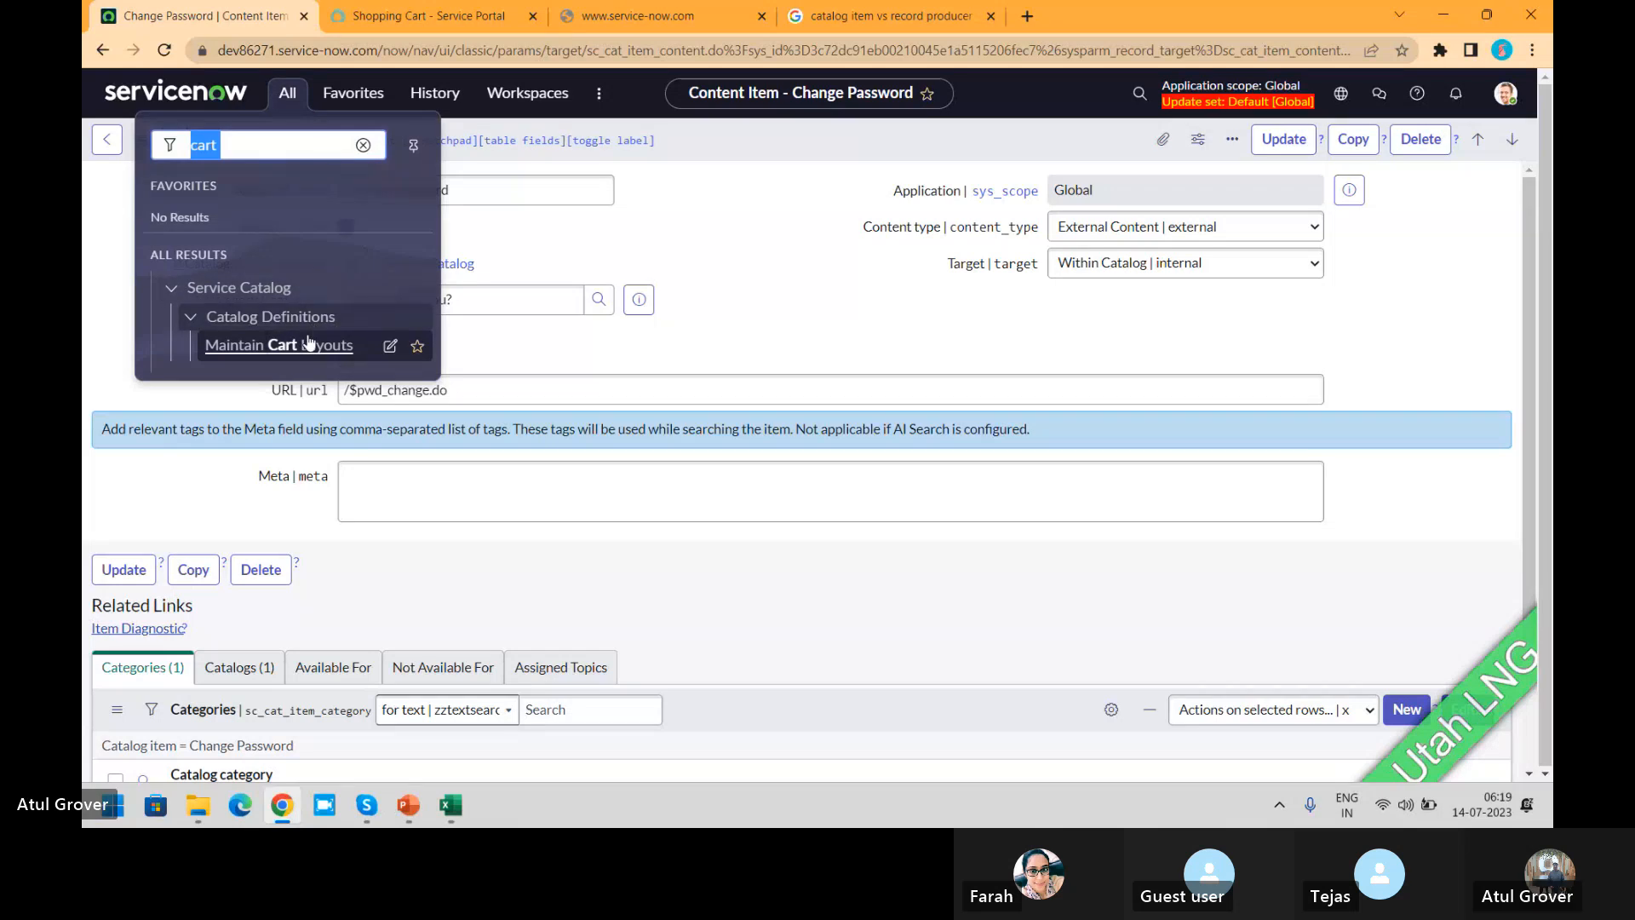
{"action": "left_click", "coordinate": [244, 349]}
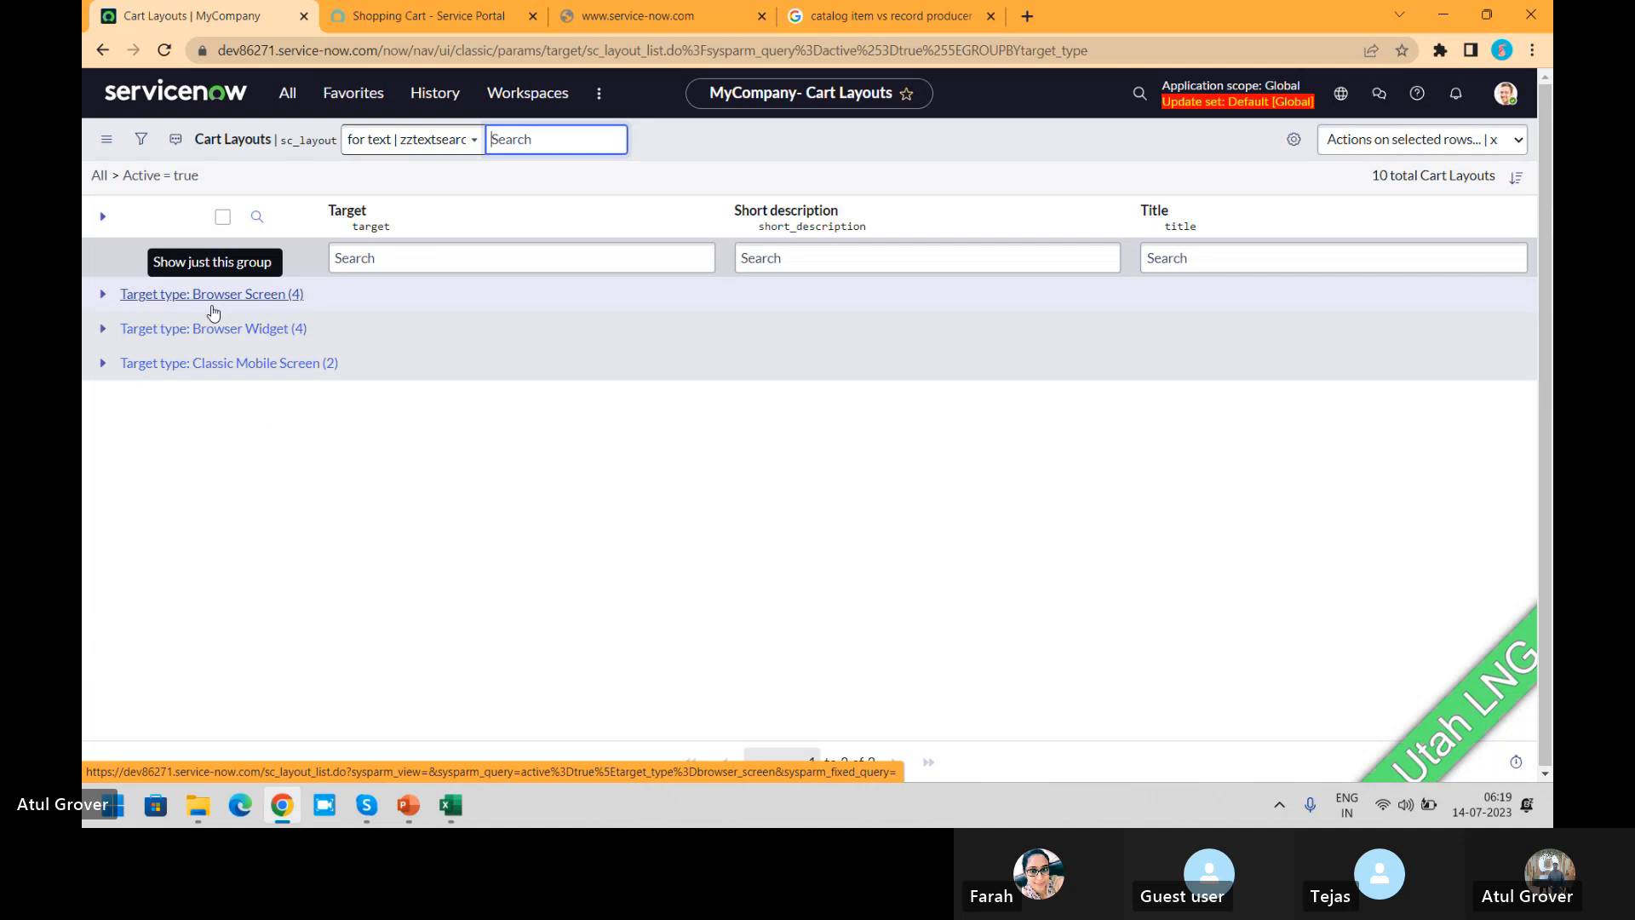
{"action": "left_click", "coordinate": [103, 294]}
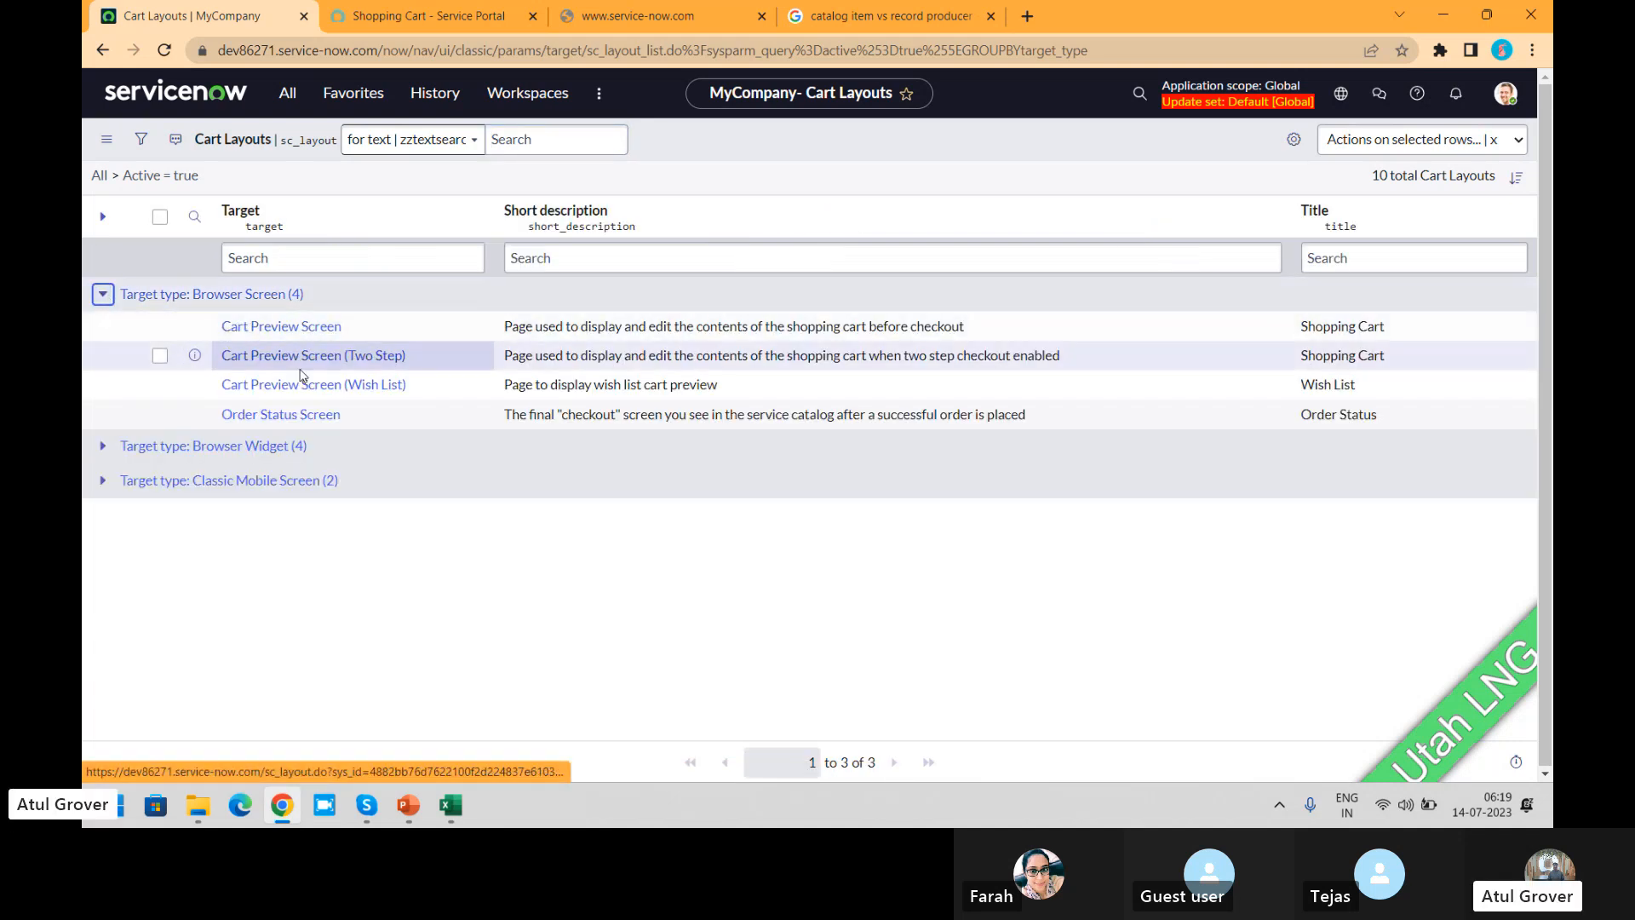
{"action": "left_click", "coordinate": [103, 480]}
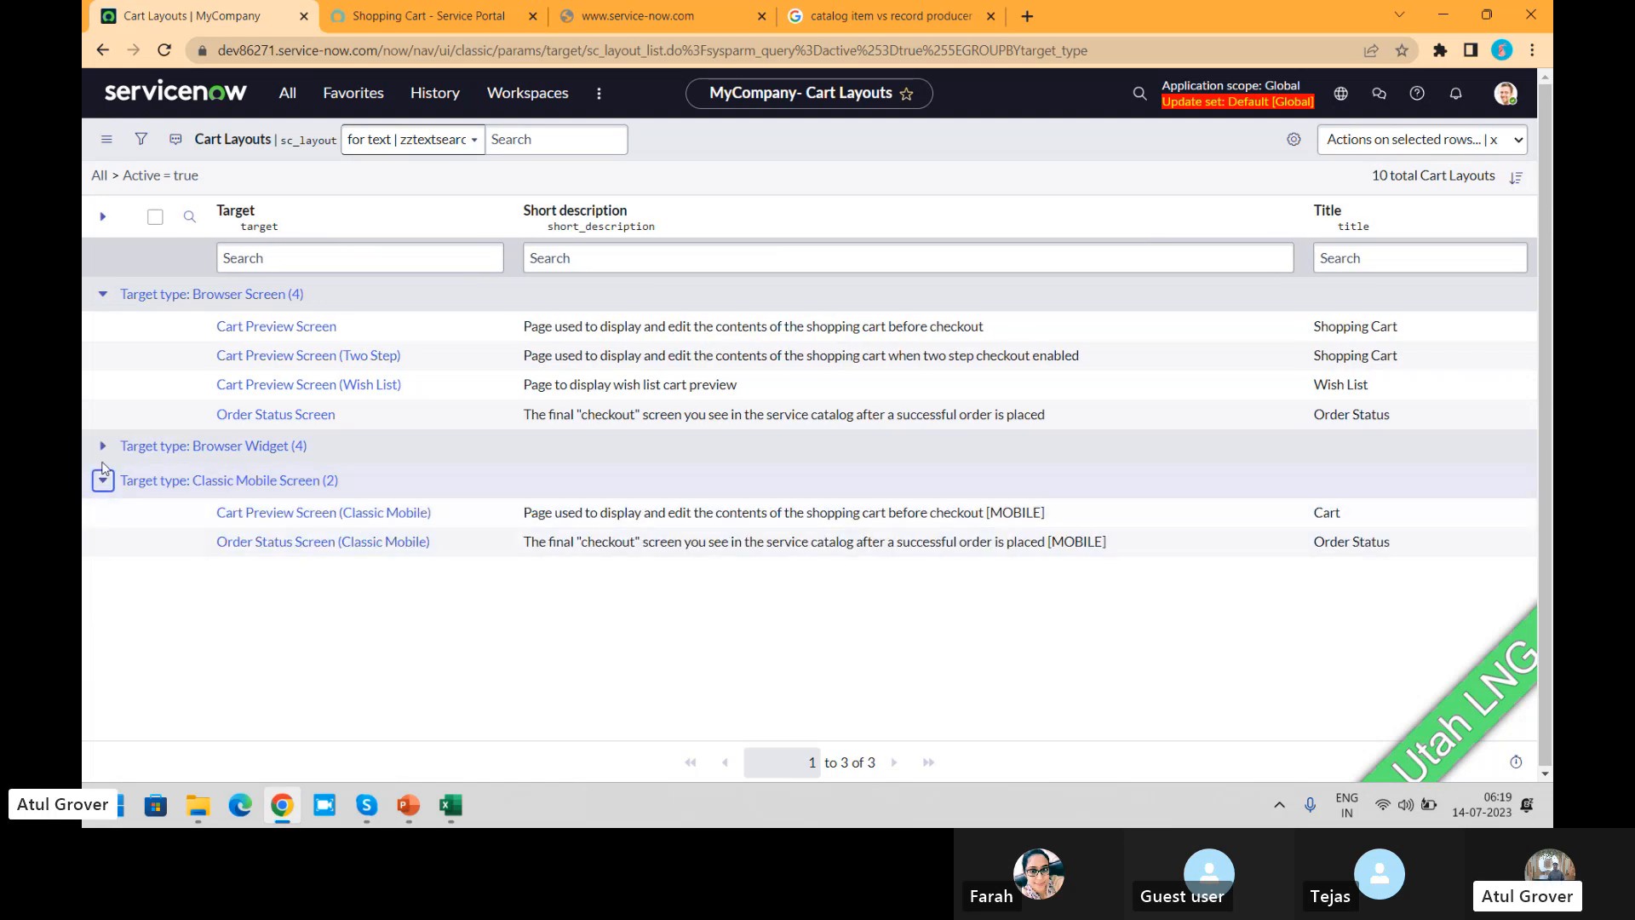
{"action": "left_click", "coordinate": [102, 446]}
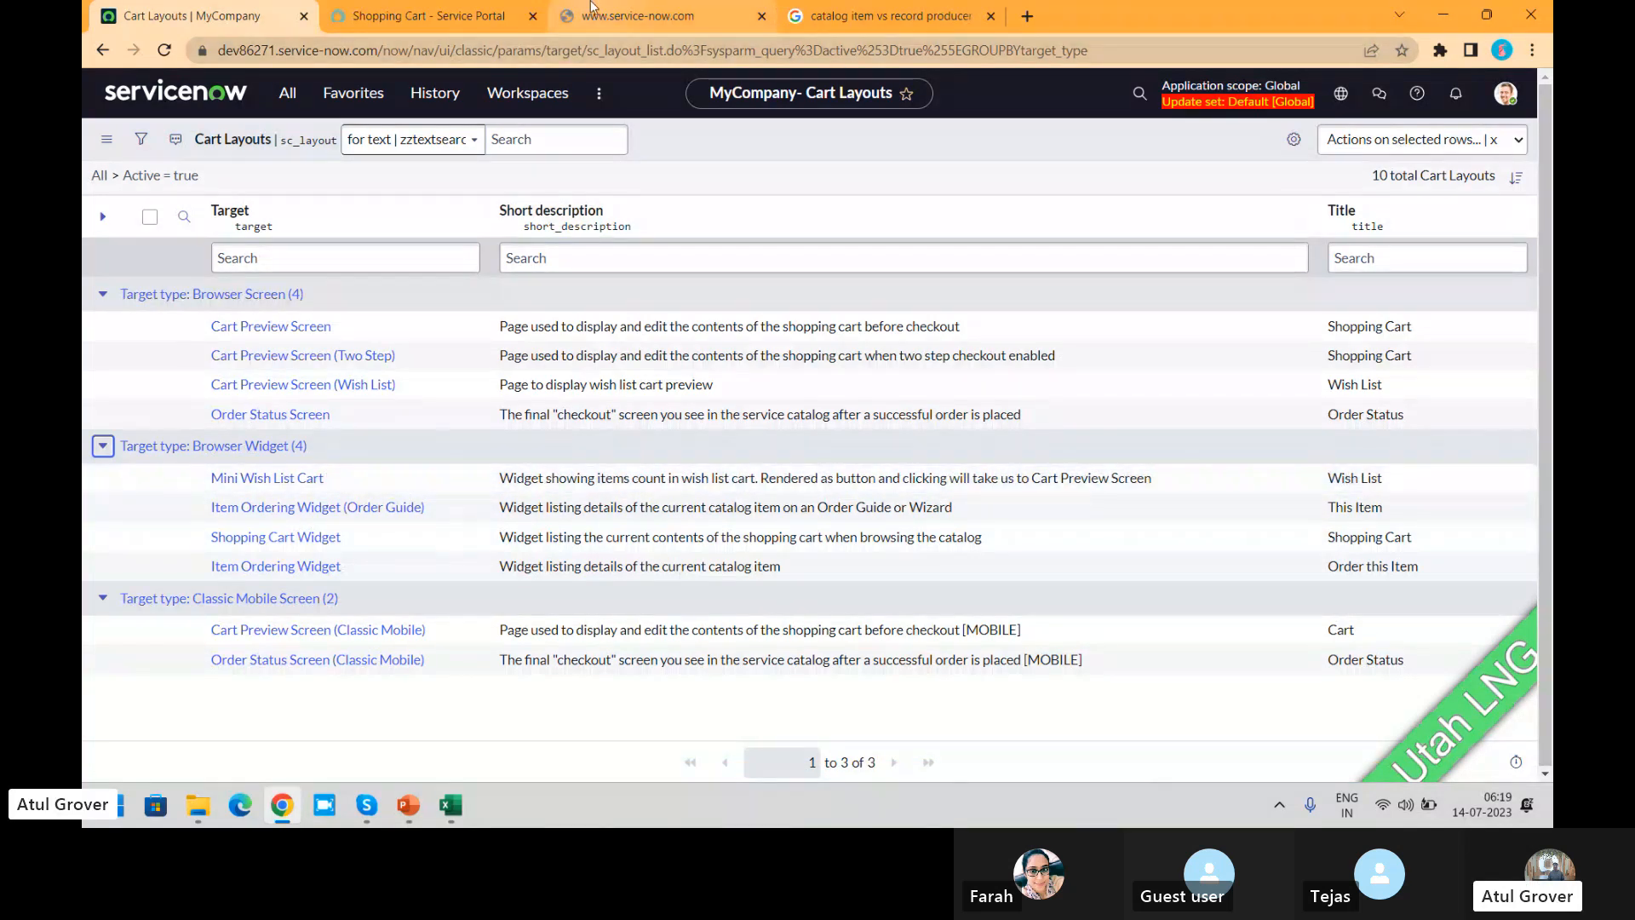
Step: View the Wish List page in the Service Portal
{"action": "left_click", "coordinate": [426, 15]}
{"action": "left_click", "coordinate": [1177, 101]}
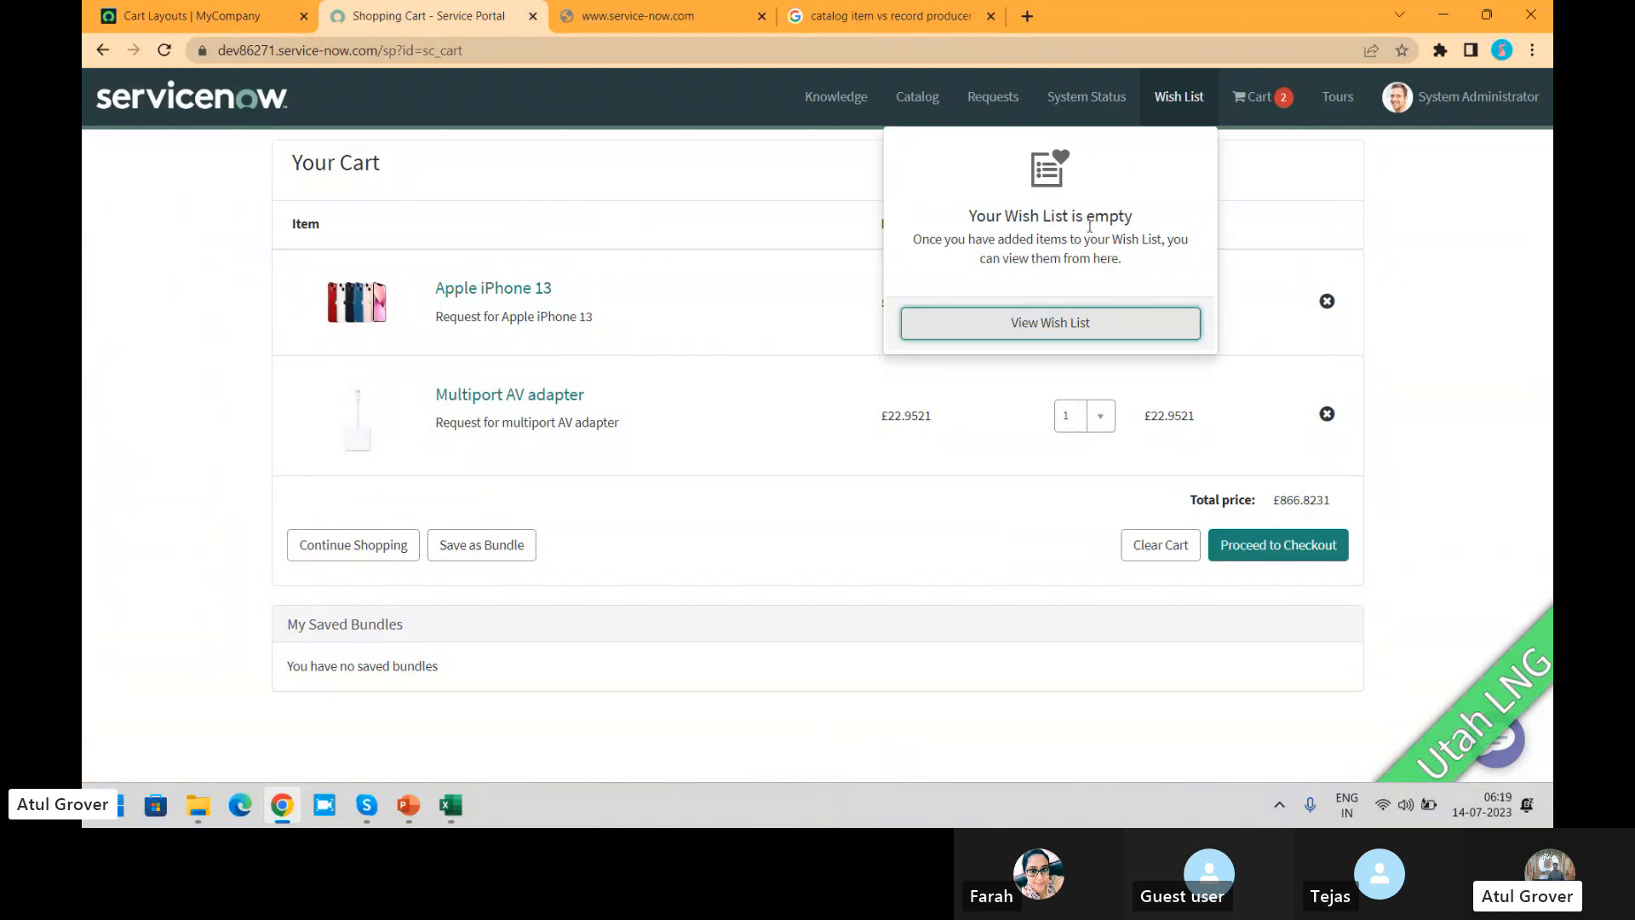
{"action": "left_click", "coordinate": [1054, 323]}
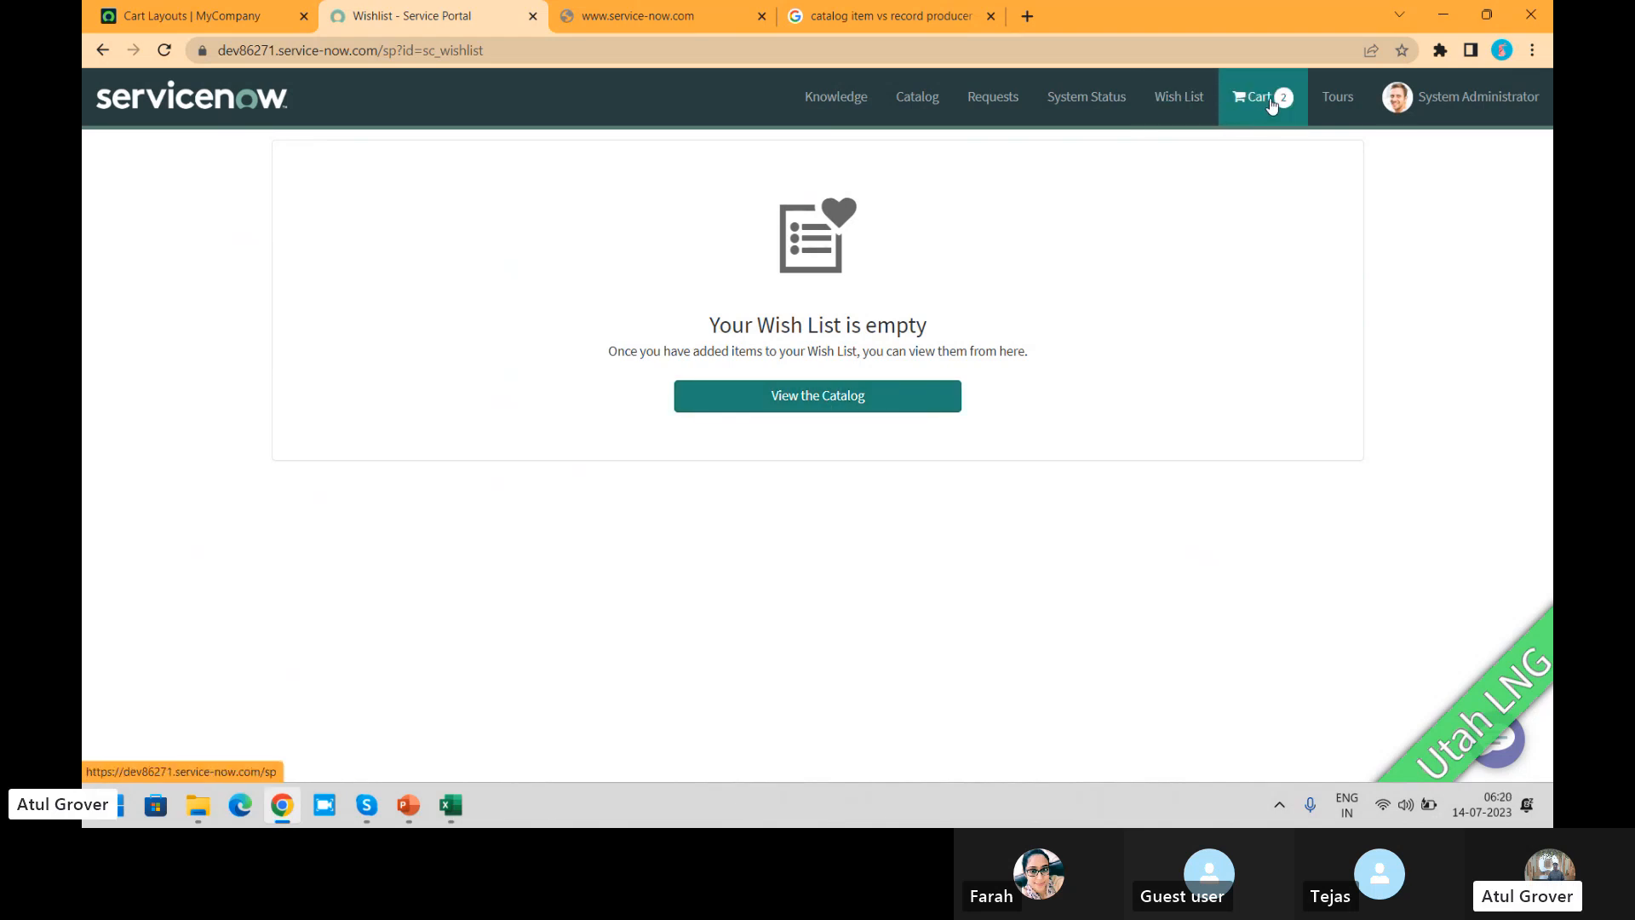
Step: Open the Shopping Cart Widget layout from the Cart Layouts list and examine its available target options
{"action": "left_click", "coordinate": [207, 18]}
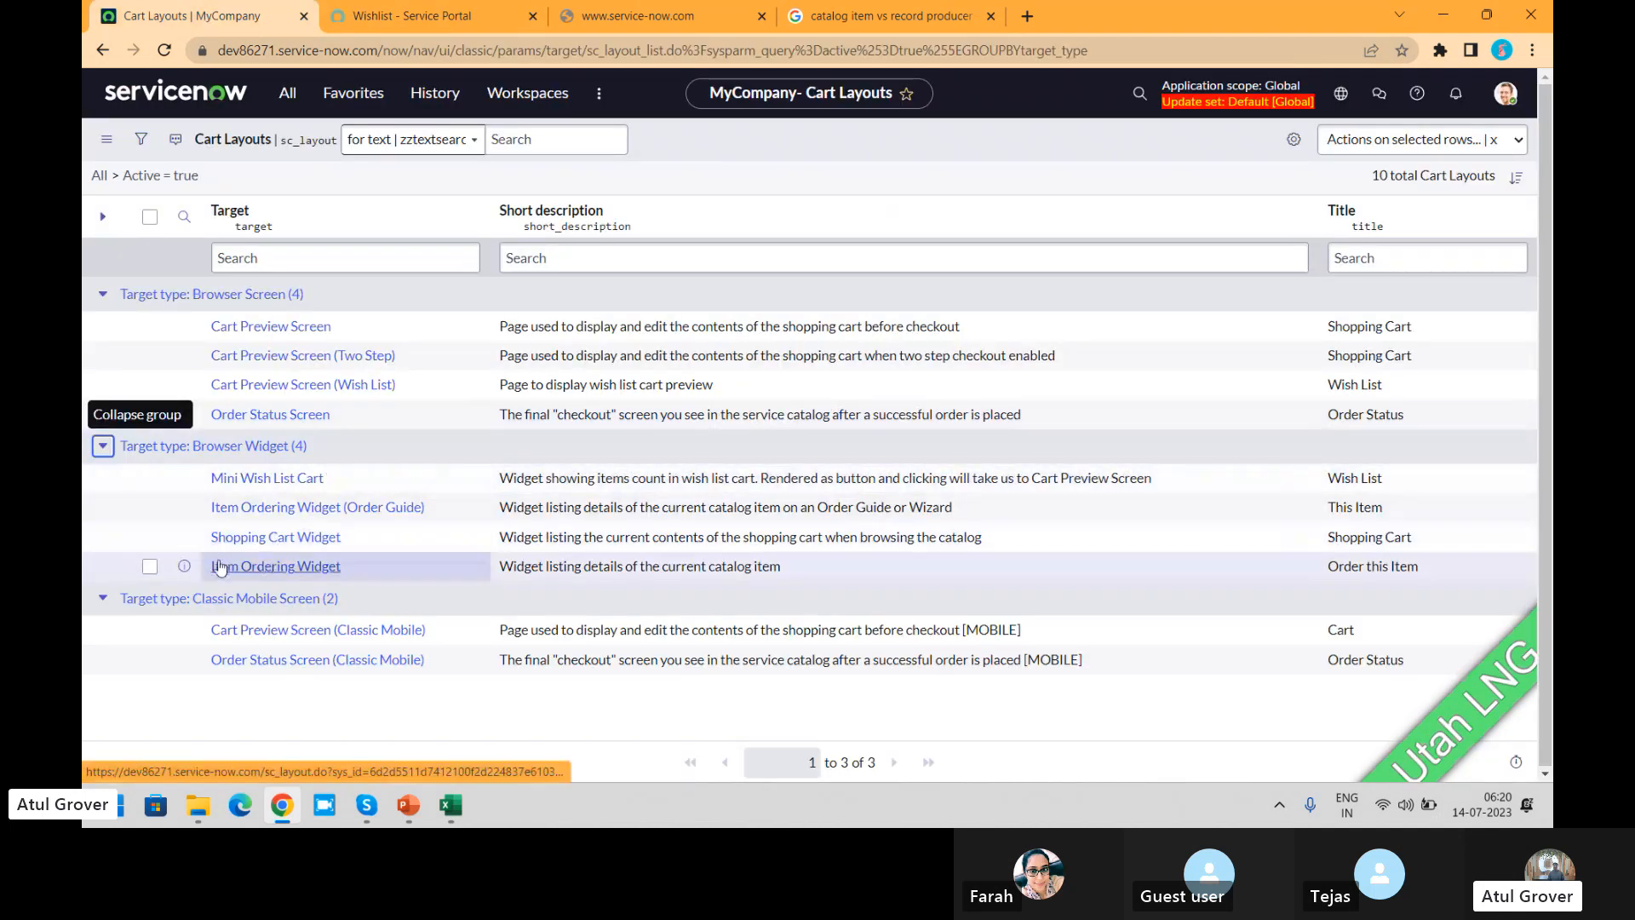
{"action": "left_click", "coordinate": [273, 544]}
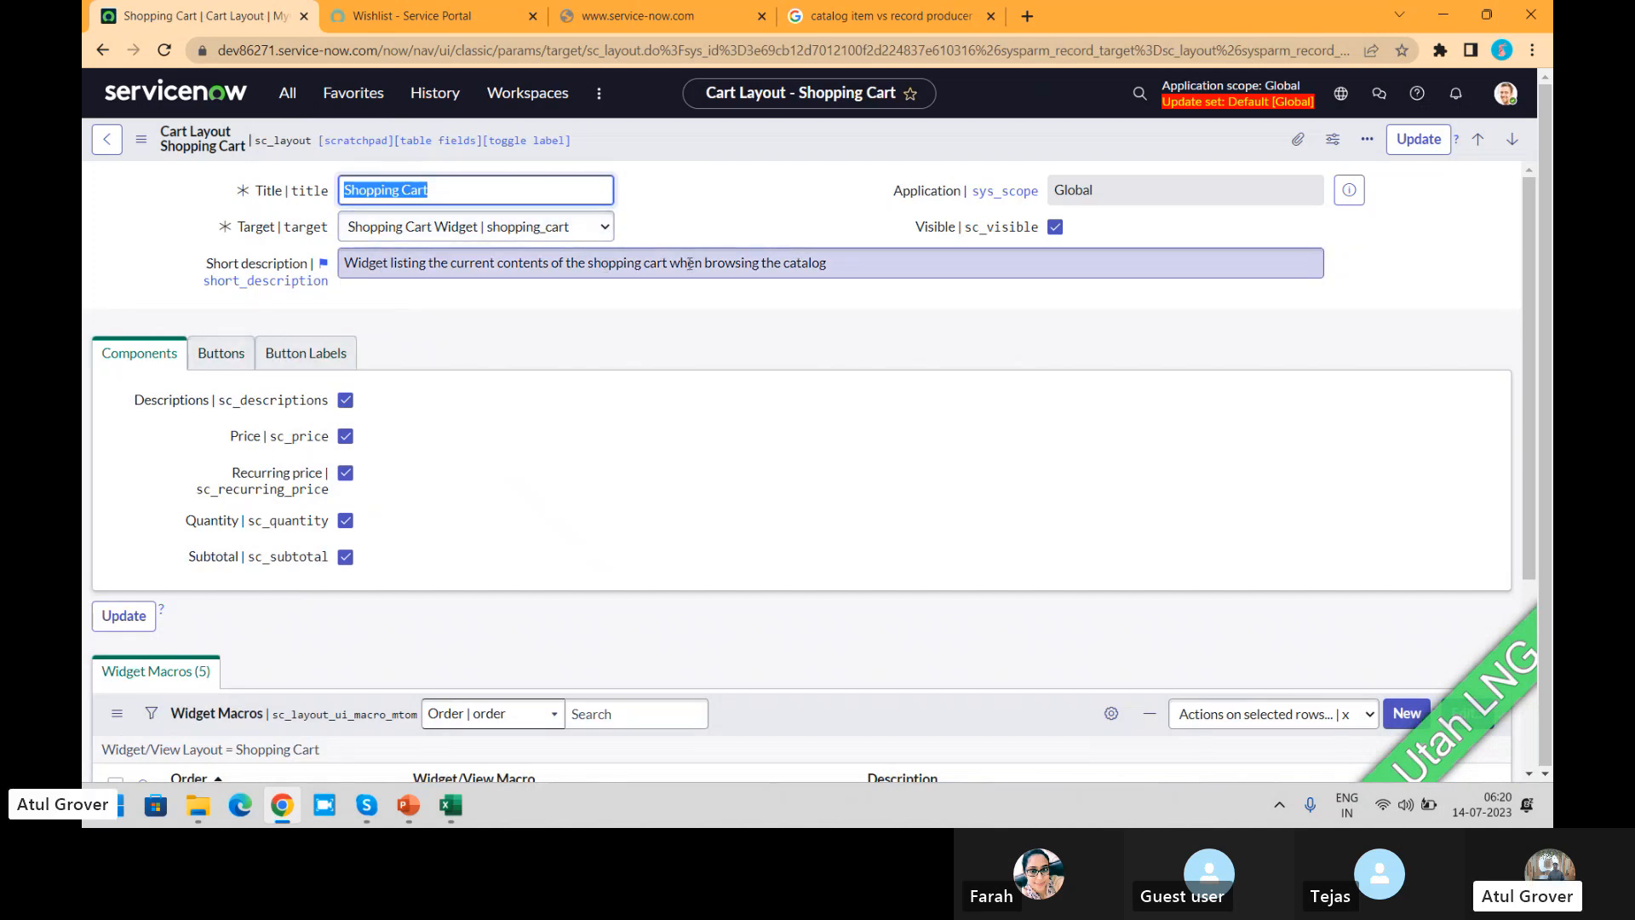
{"action": "left_click", "coordinate": [465, 230]}
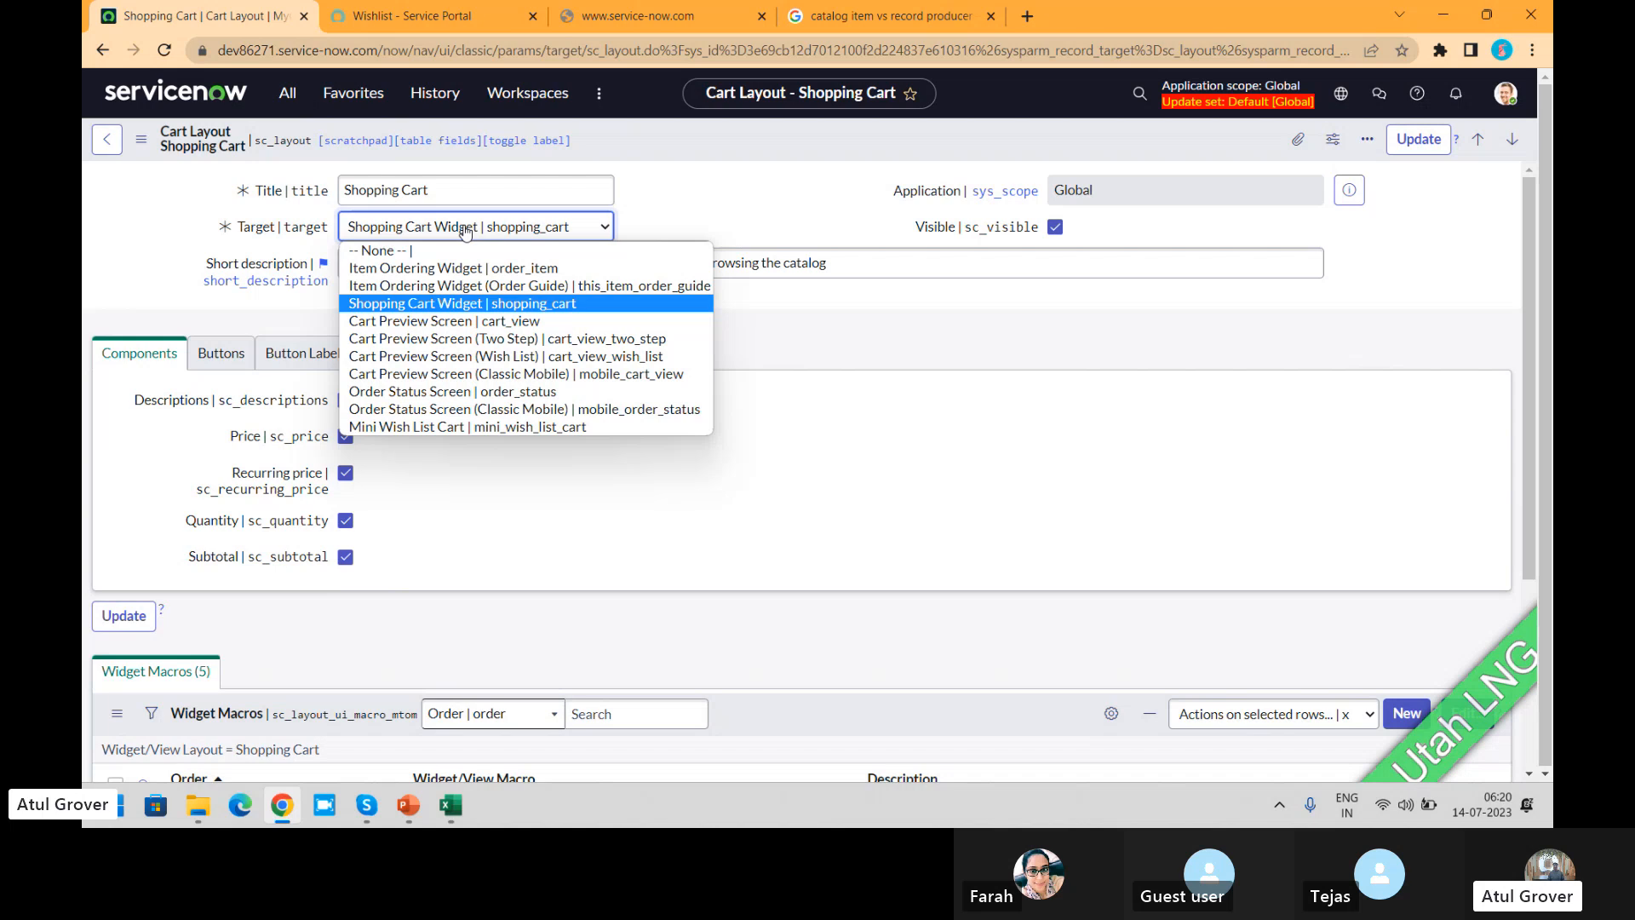
Step: Open the full shopping cart in the Service Portal and view the Apple iPhone 13 item's details
{"action": "left_click", "coordinate": [144, 248]}
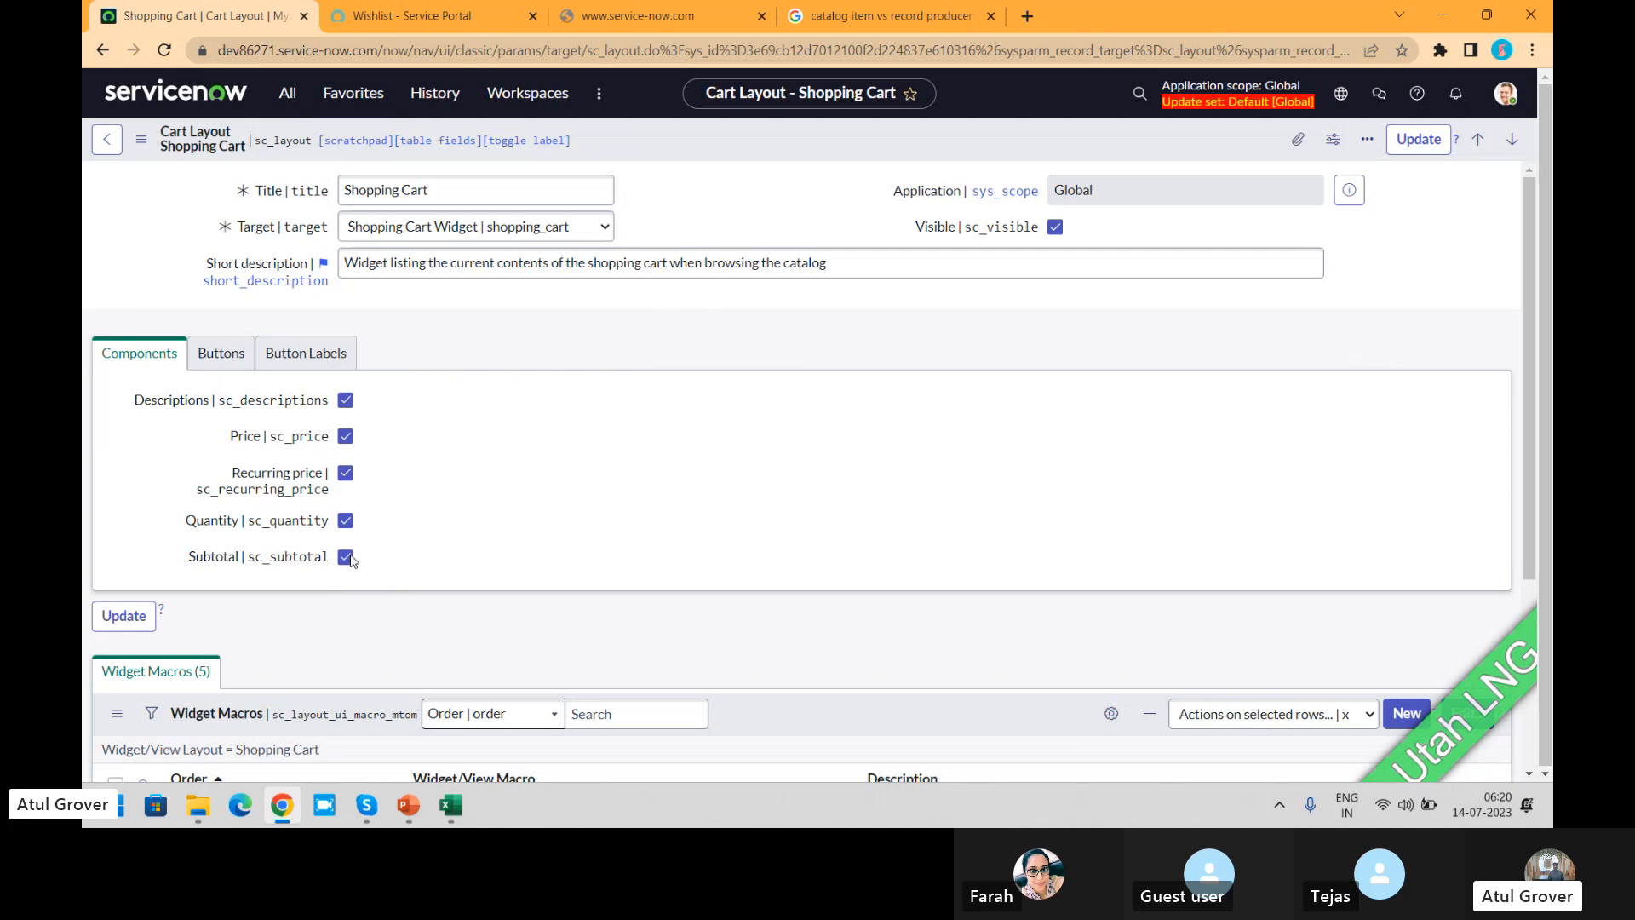
{"action": "left_click", "coordinate": [389, 17]}
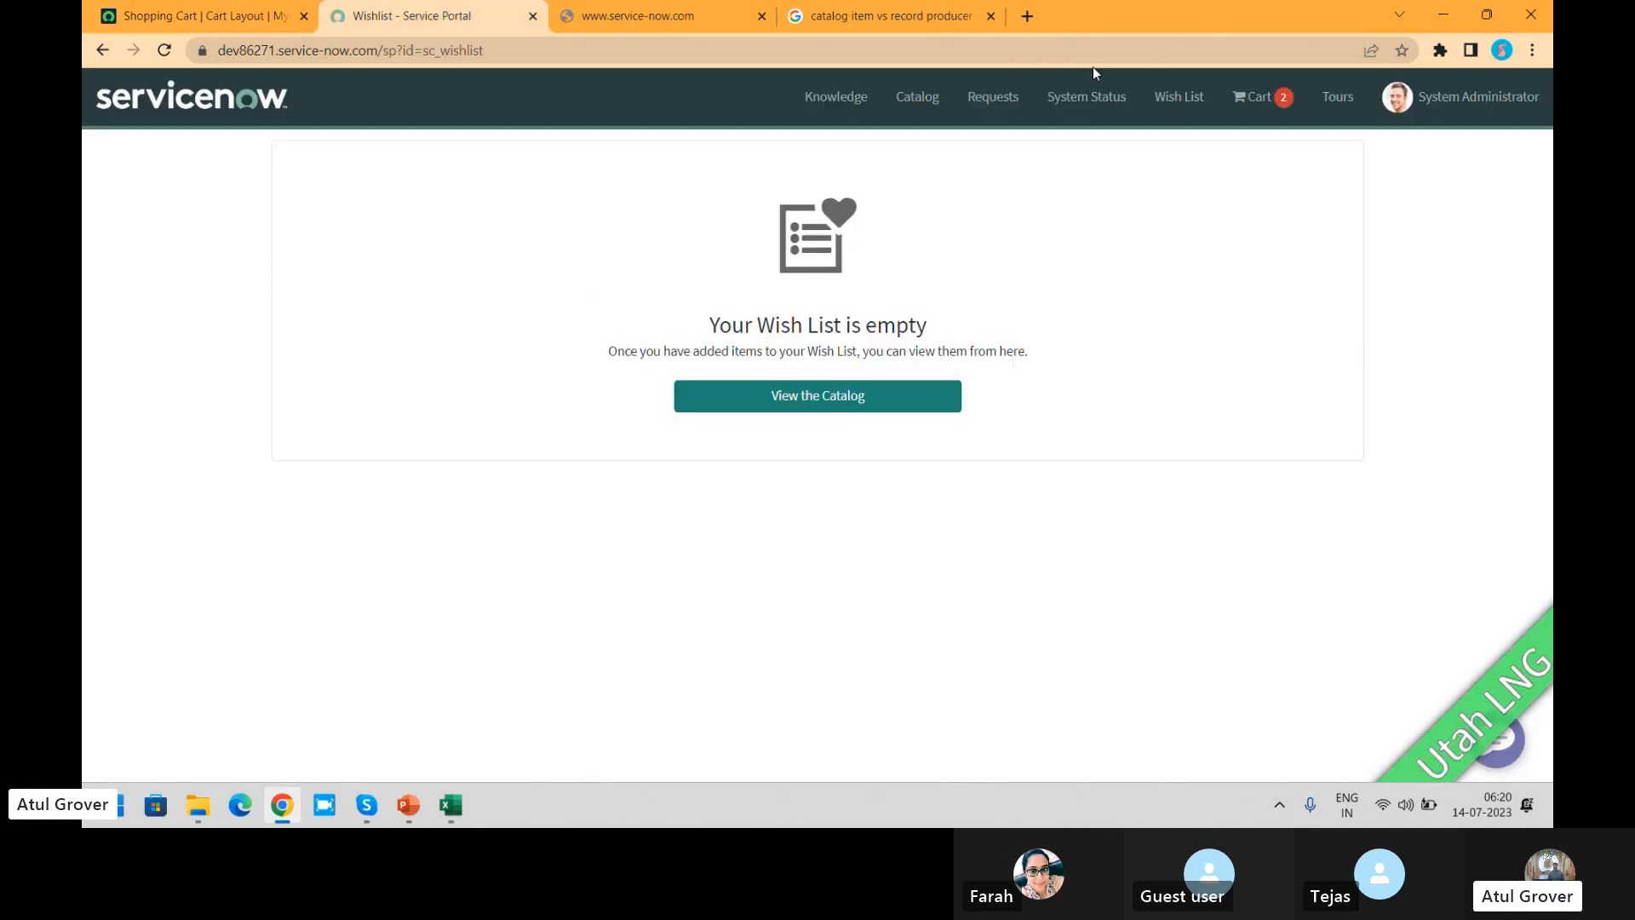
{"action": "left_click", "coordinate": [1274, 117]}
{"action": "left_click", "coordinate": [1074, 363]}
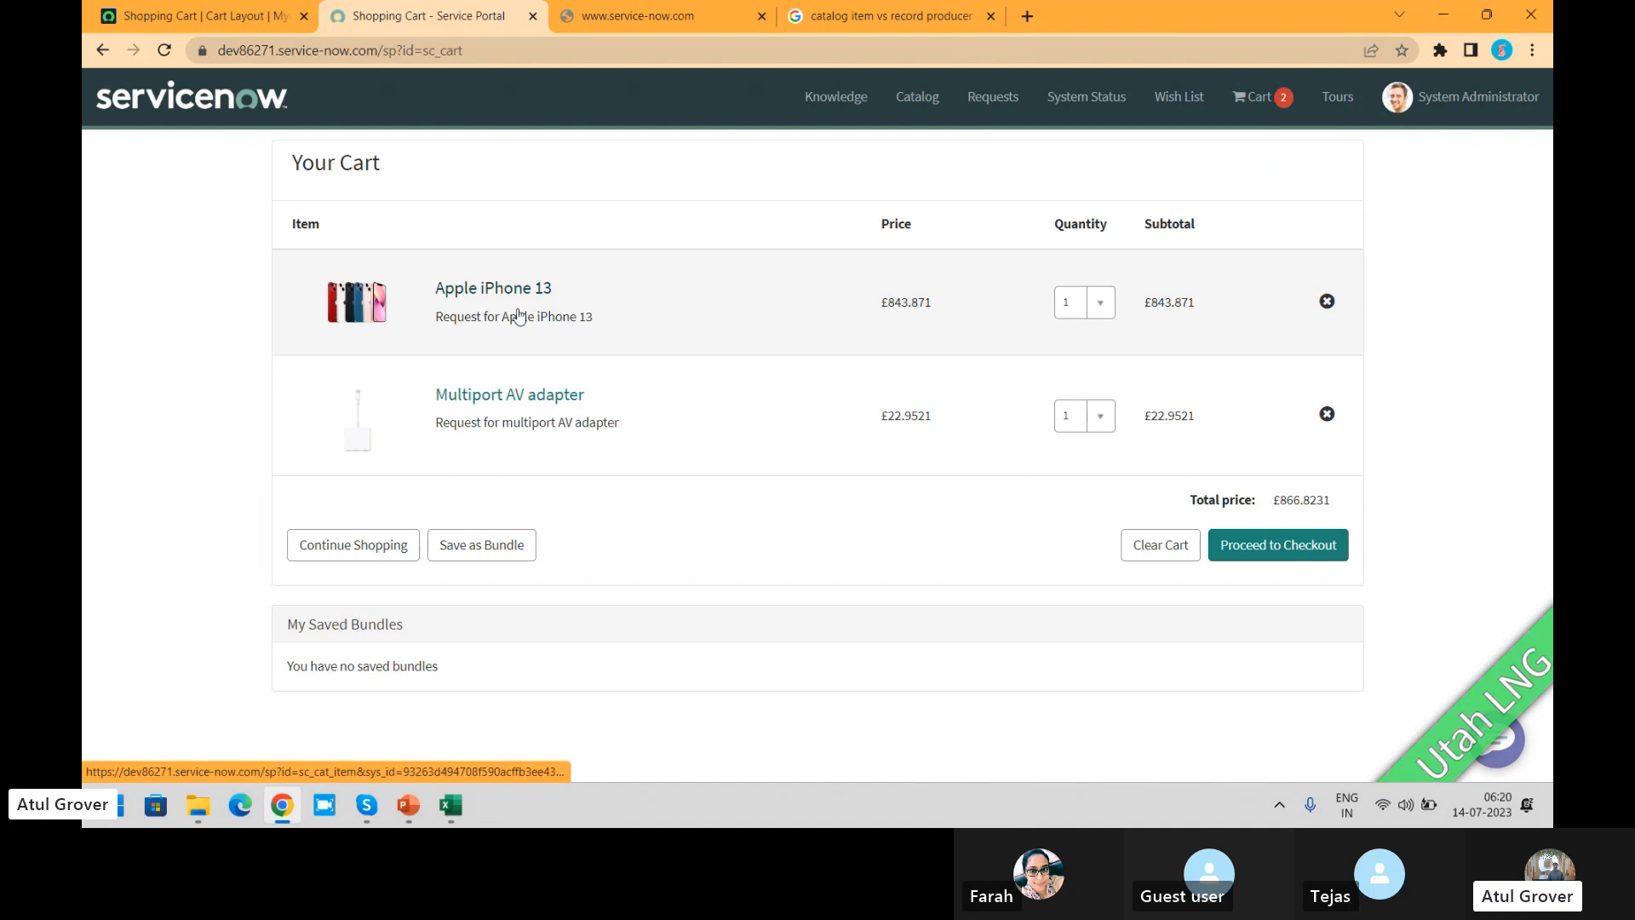
{"action": "left_click", "coordinate": [490, 288]}
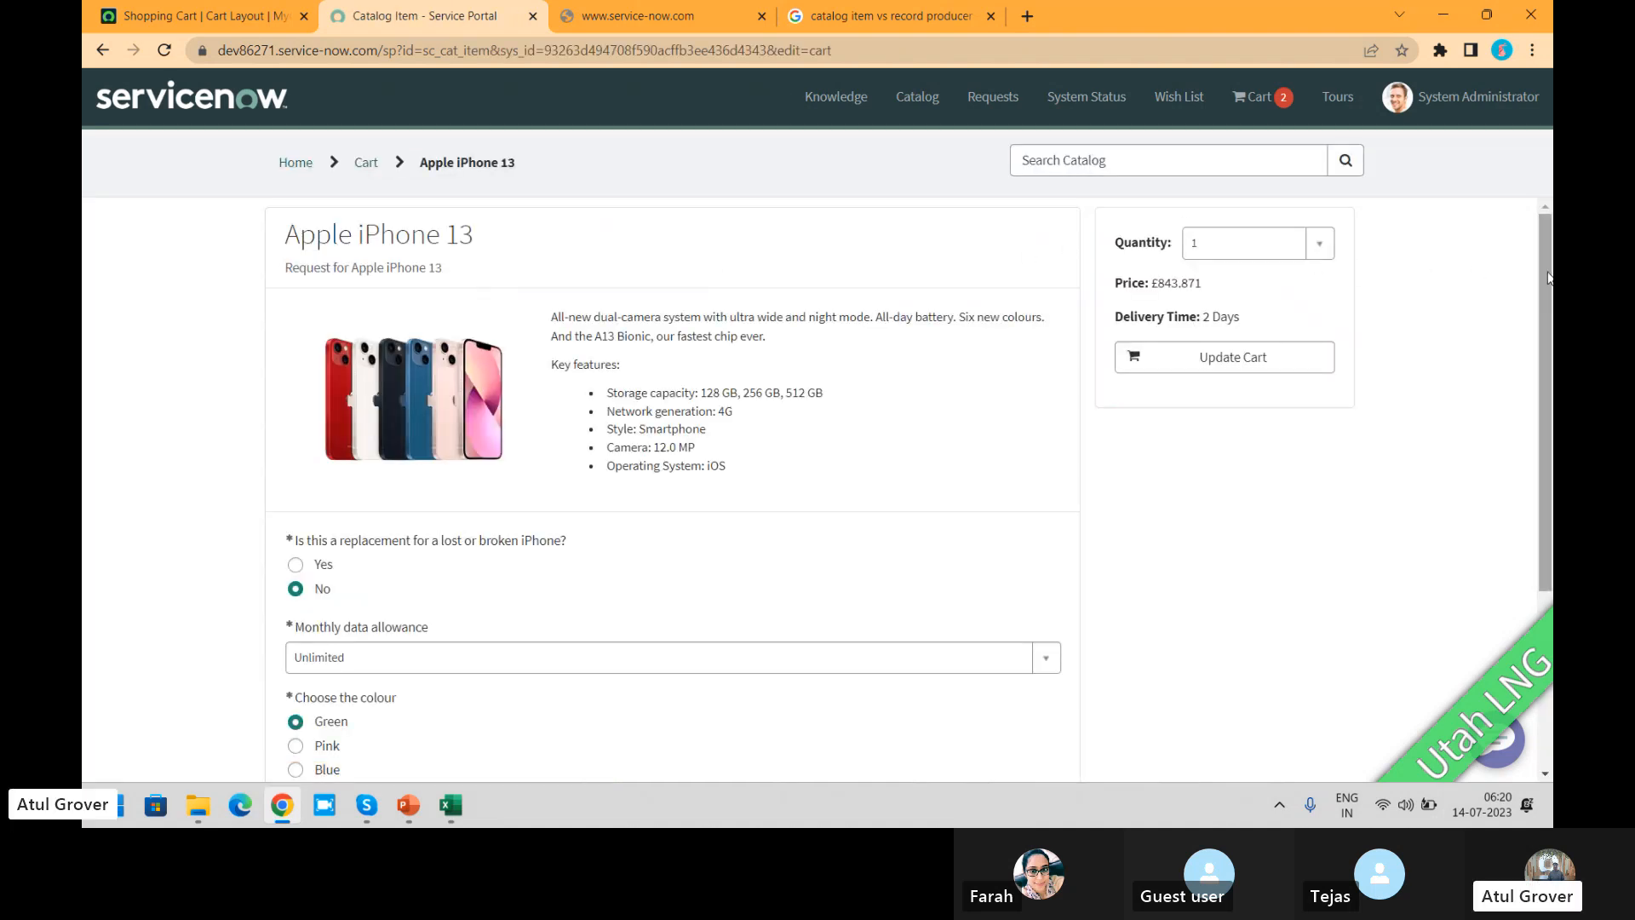
{"action": "left_click_drag", "start_coordinate": [1545, 275], "coordinate": [1550, 208]}
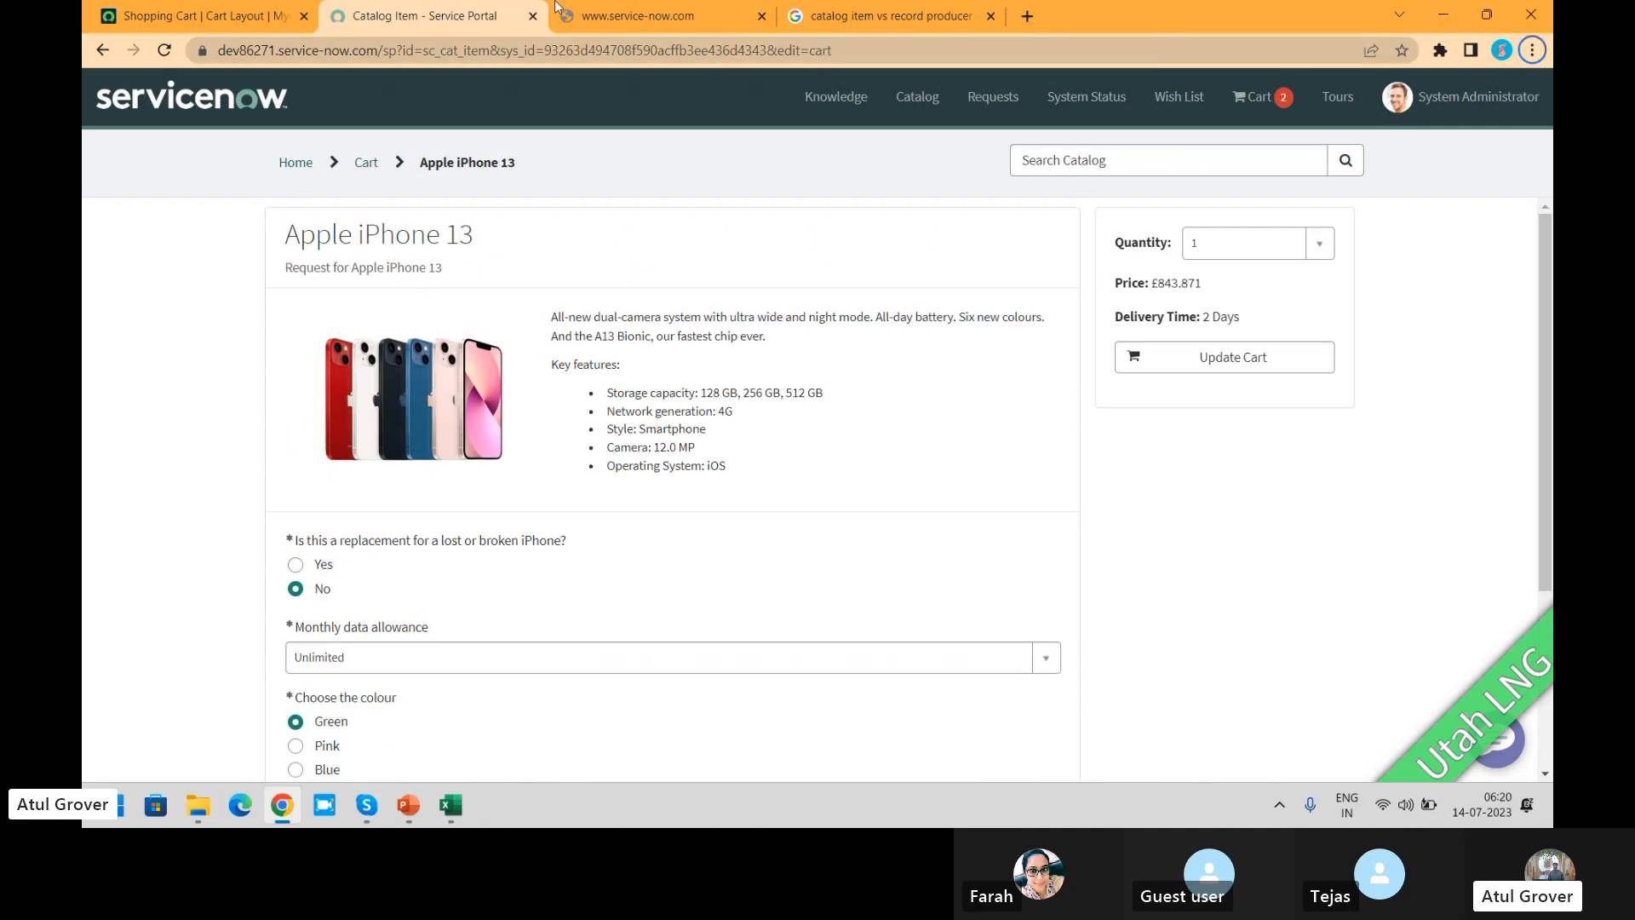
Step: Examine the Shopping Cart layout's Buttons settings in the admin view and compare them with the portal's full cart page
{"action": "left_click", "coordinate": [164, 28]}
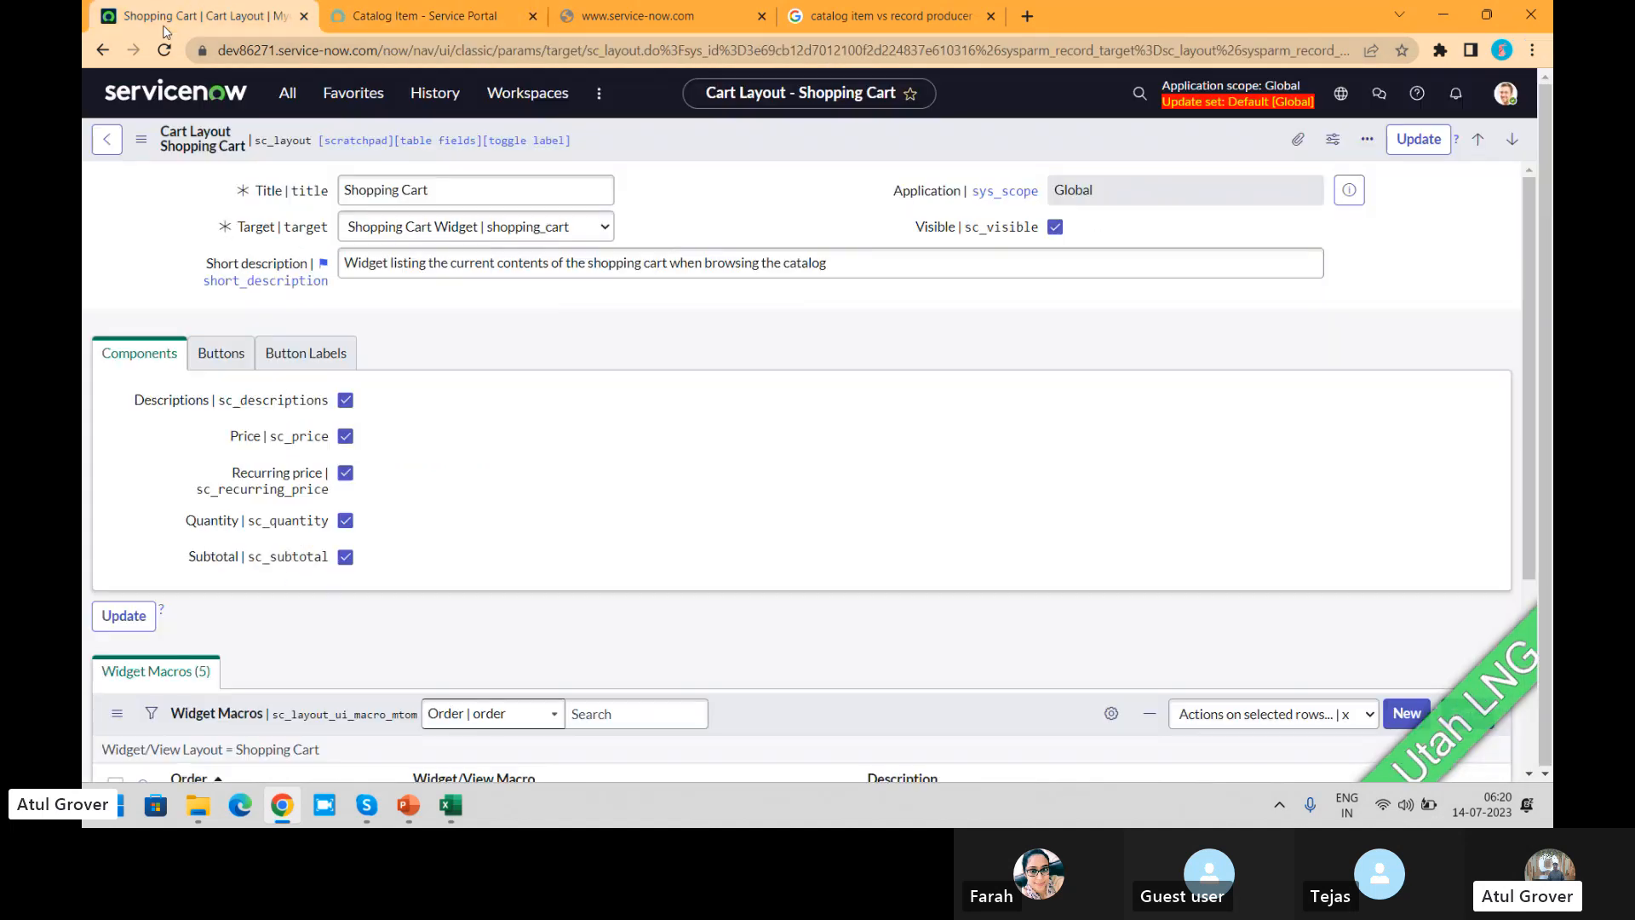
{"action": "left_click", "coordinate": [207, 364]}
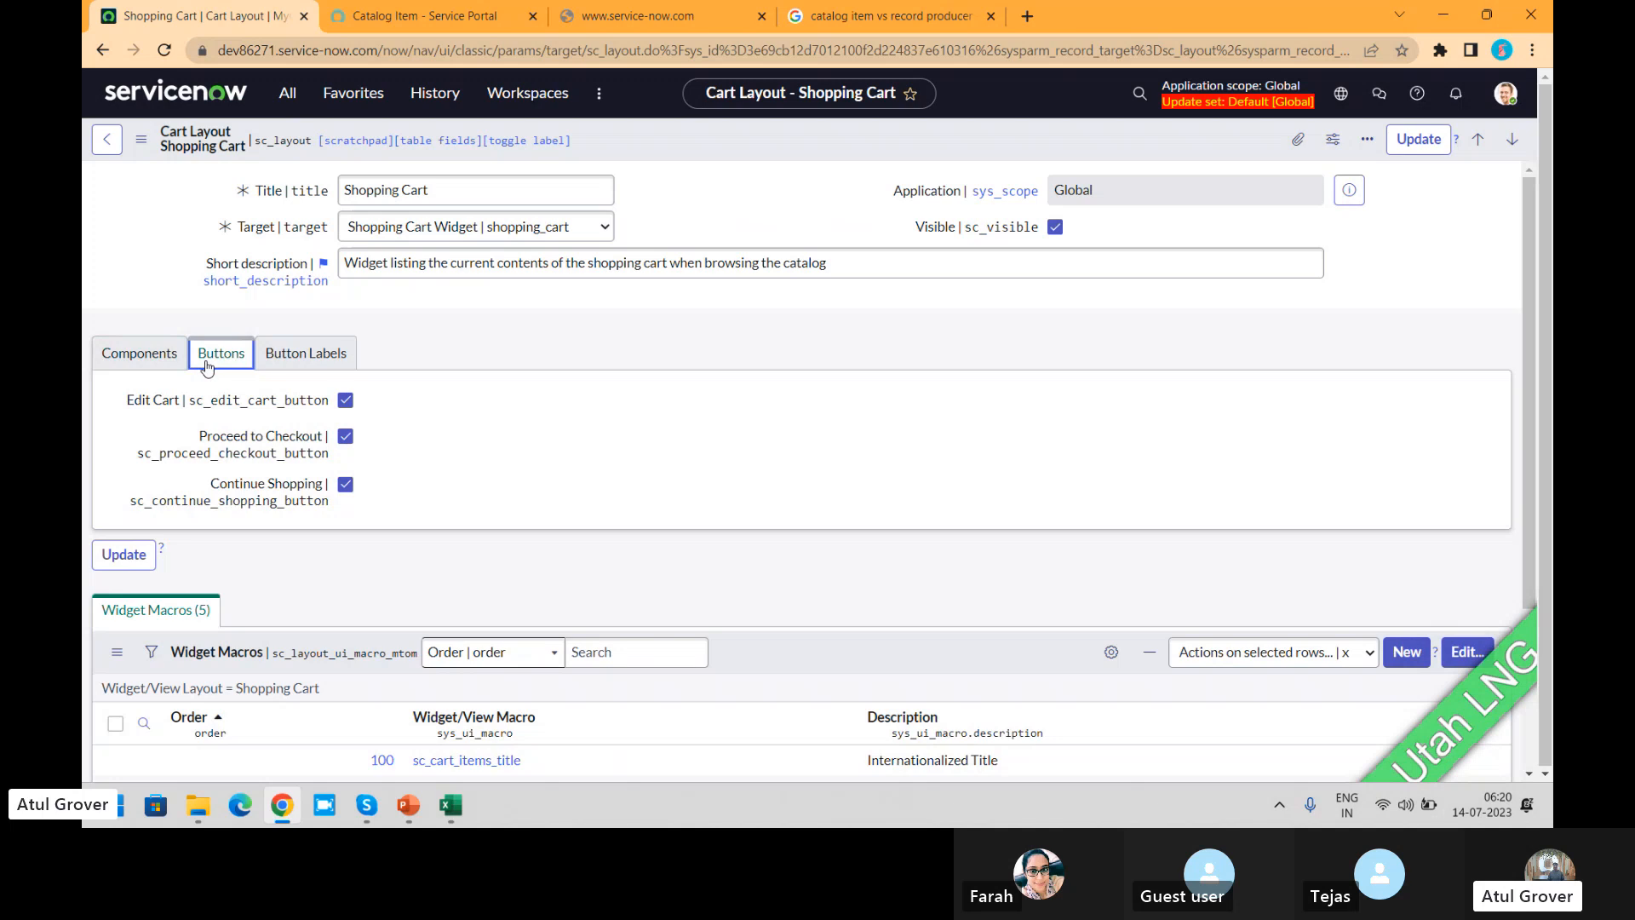
{"action": "left_click", "coordinate": [426, 21]}
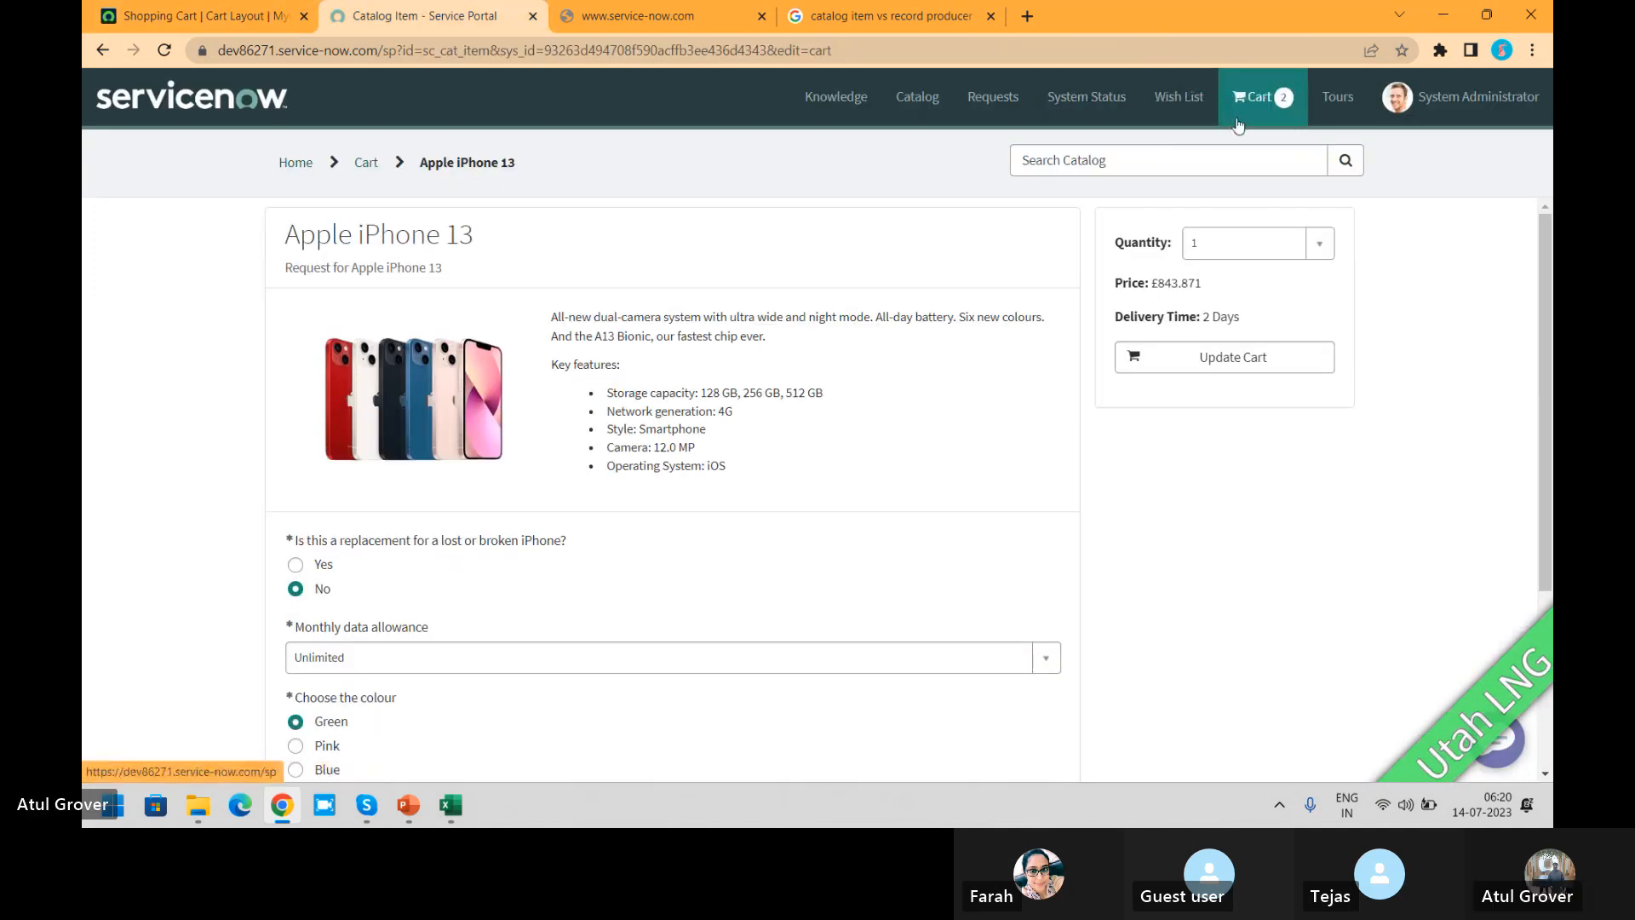
{"action": "left_click", "coordinate": [1256, 96]}
{"action": "left_click", "coordinate": [1065, 362]}
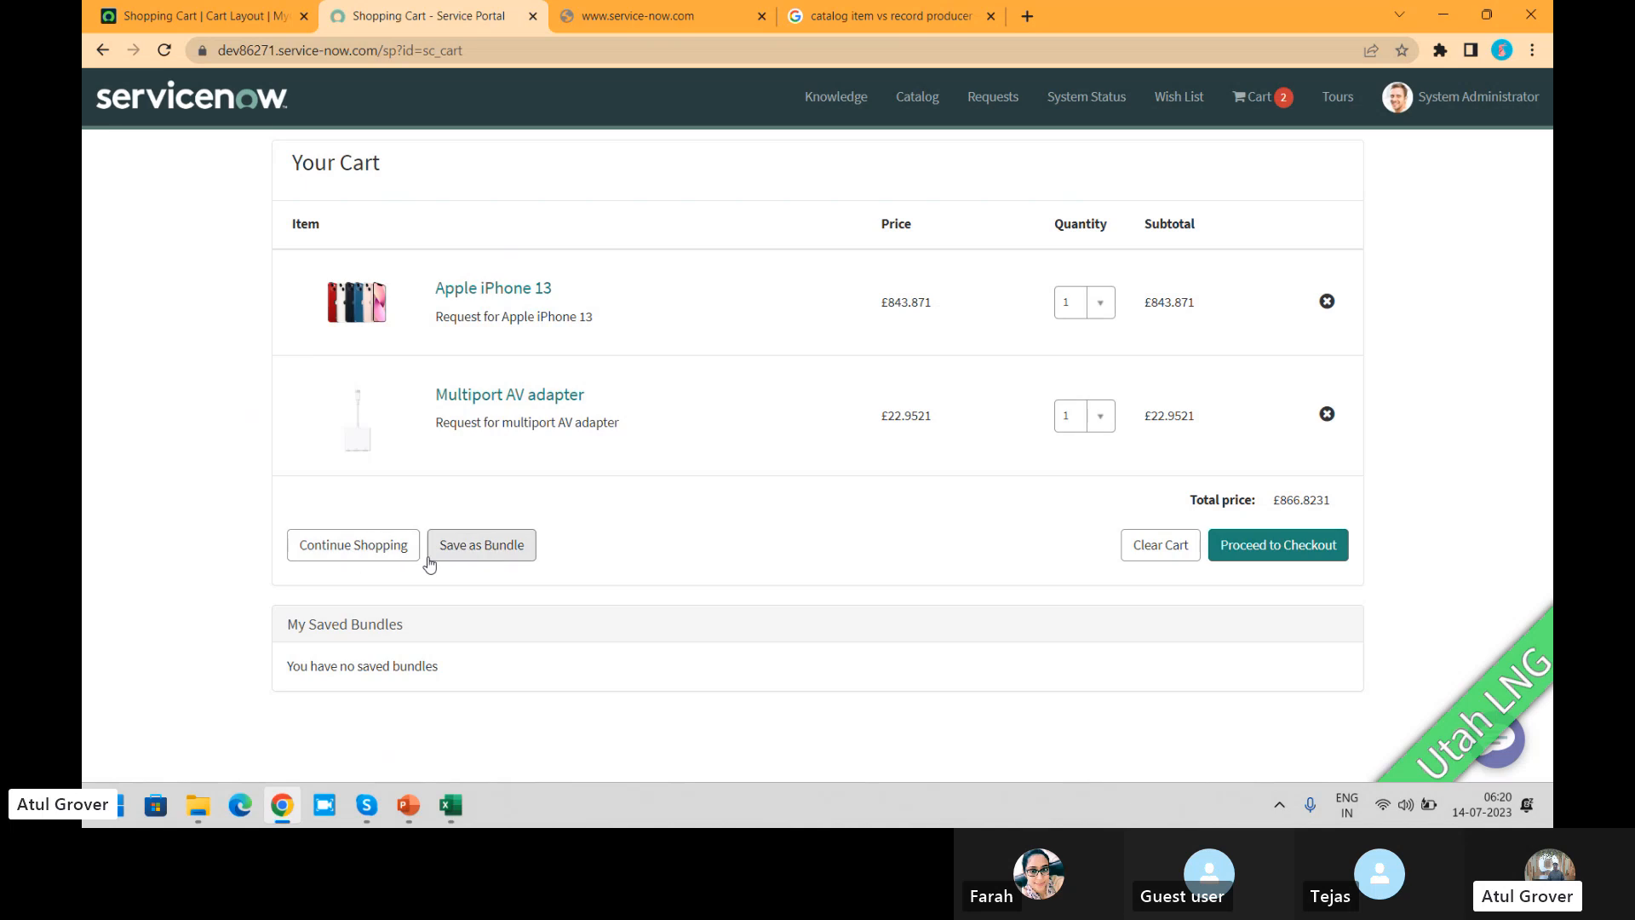
Step: Review the Shopping Cart layout's Button Labels and compare them with the portal's full cart and cart preview
{"action": "left_click", "coordinate": [233, 27]}
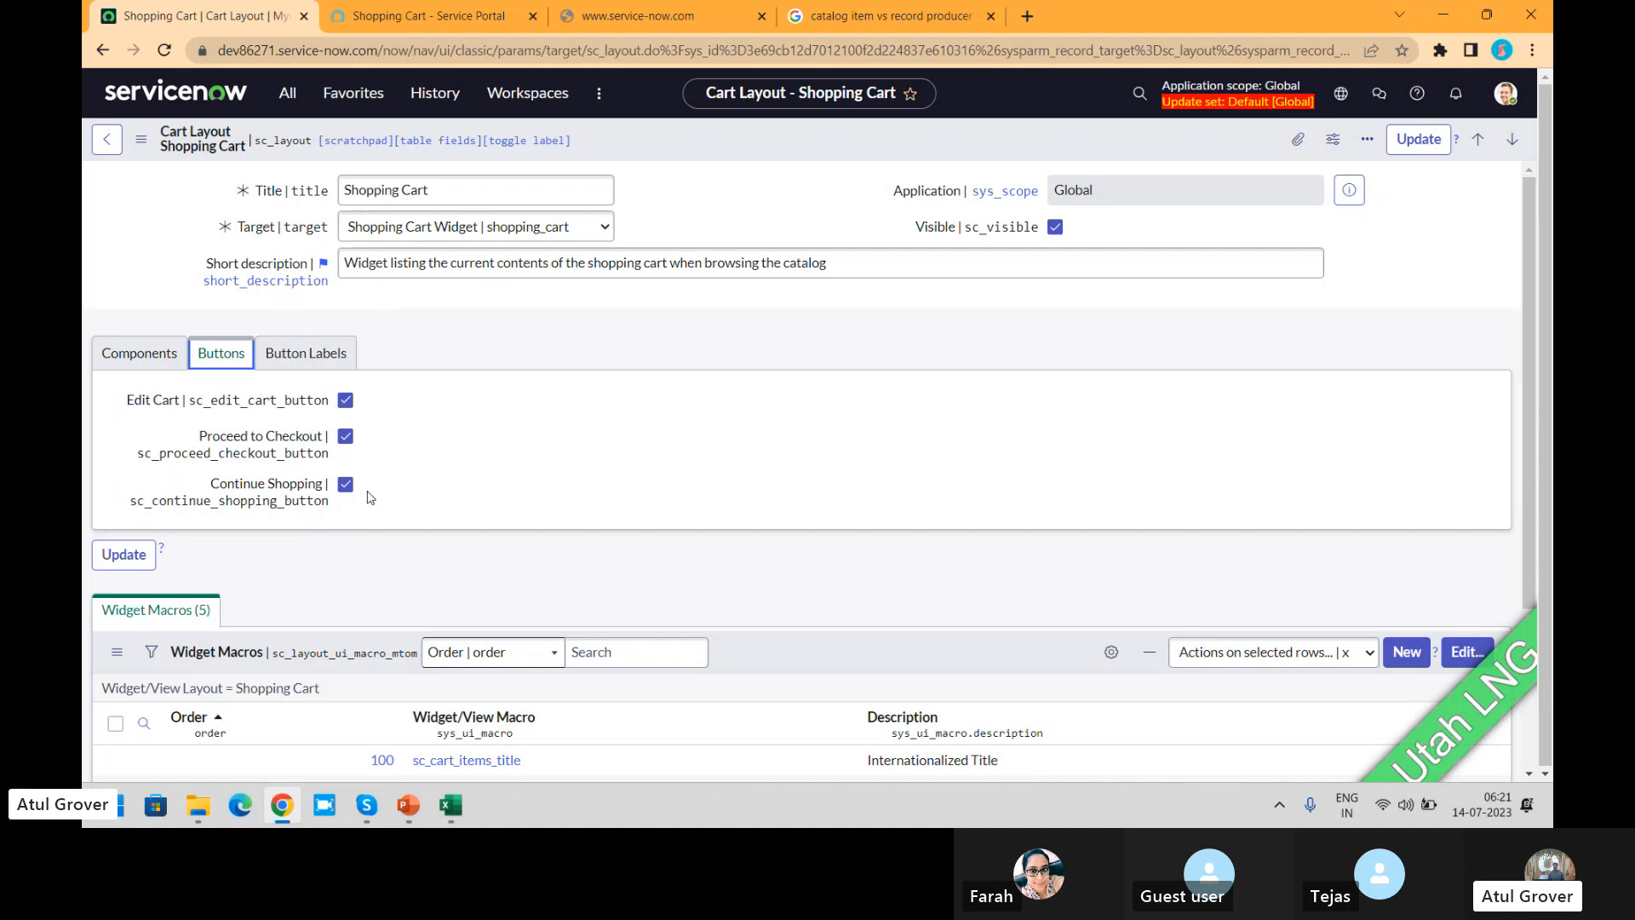
{"action": "left_click", "coordinate": [306, 352]}
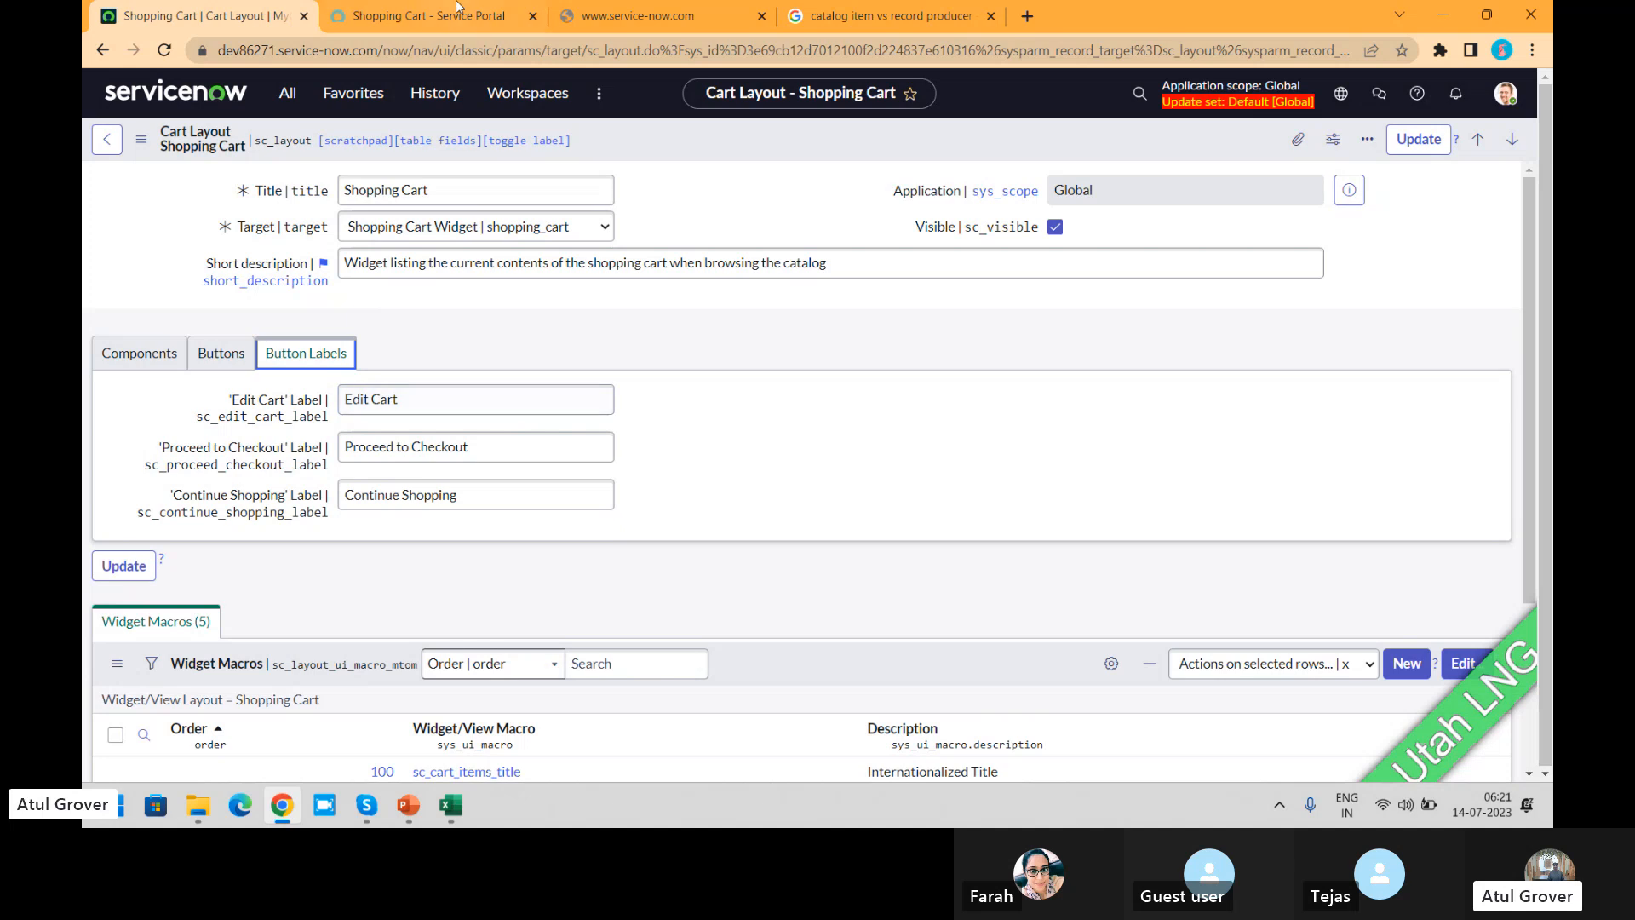
{"action": "left_click", "coordinate": [430, 15]}
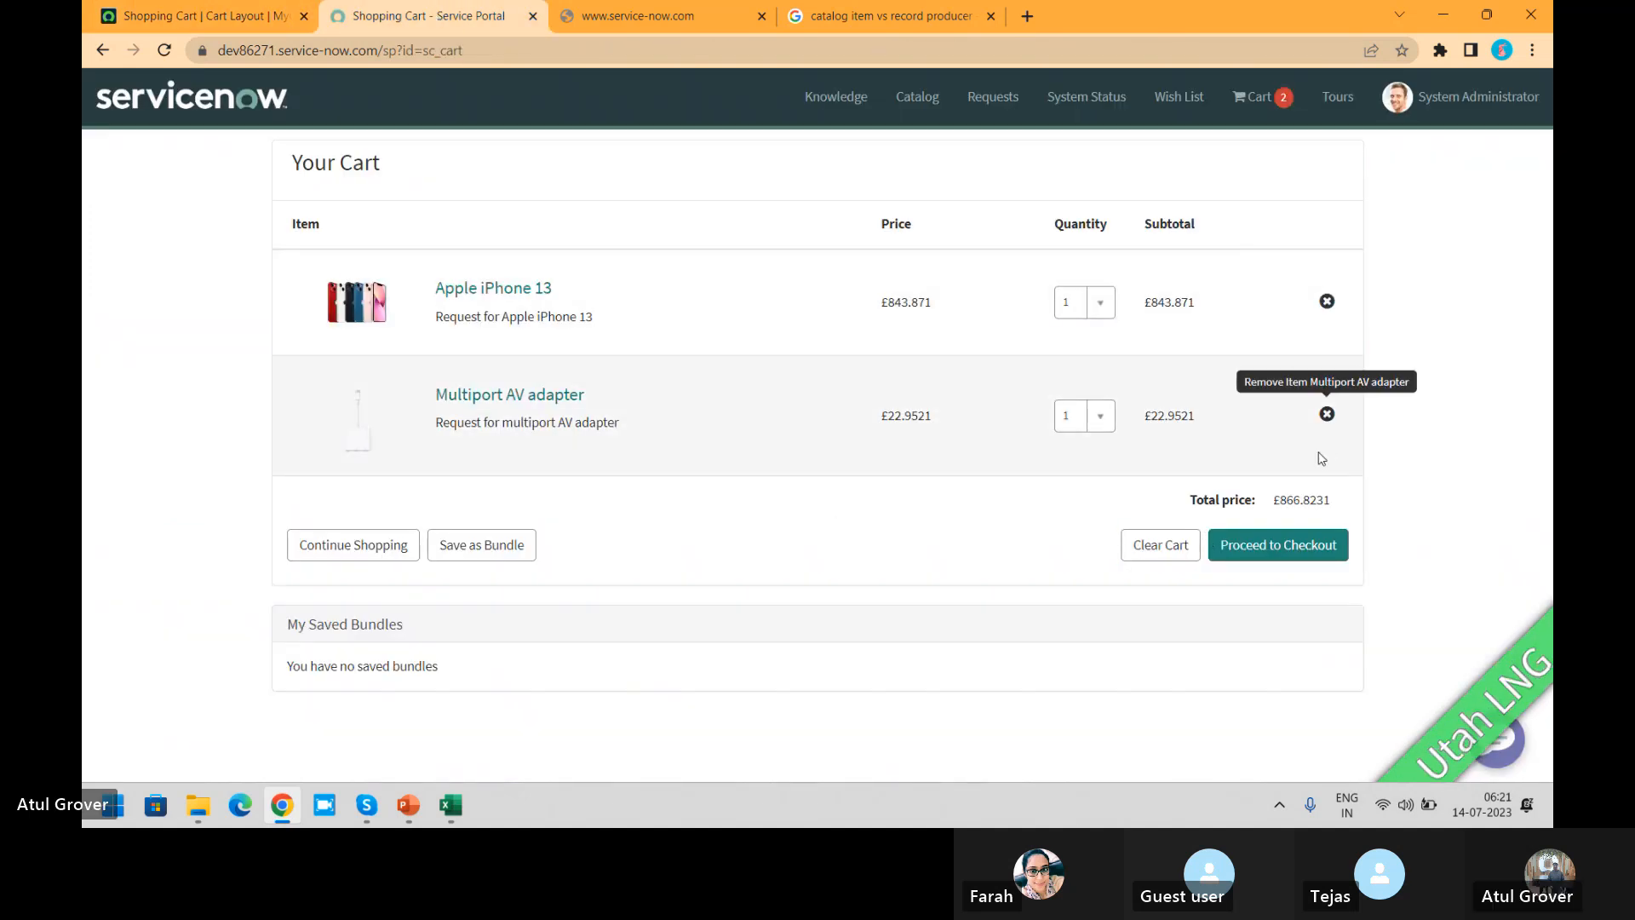
{"action": "left_click", "coordinate": [1257, 103]}
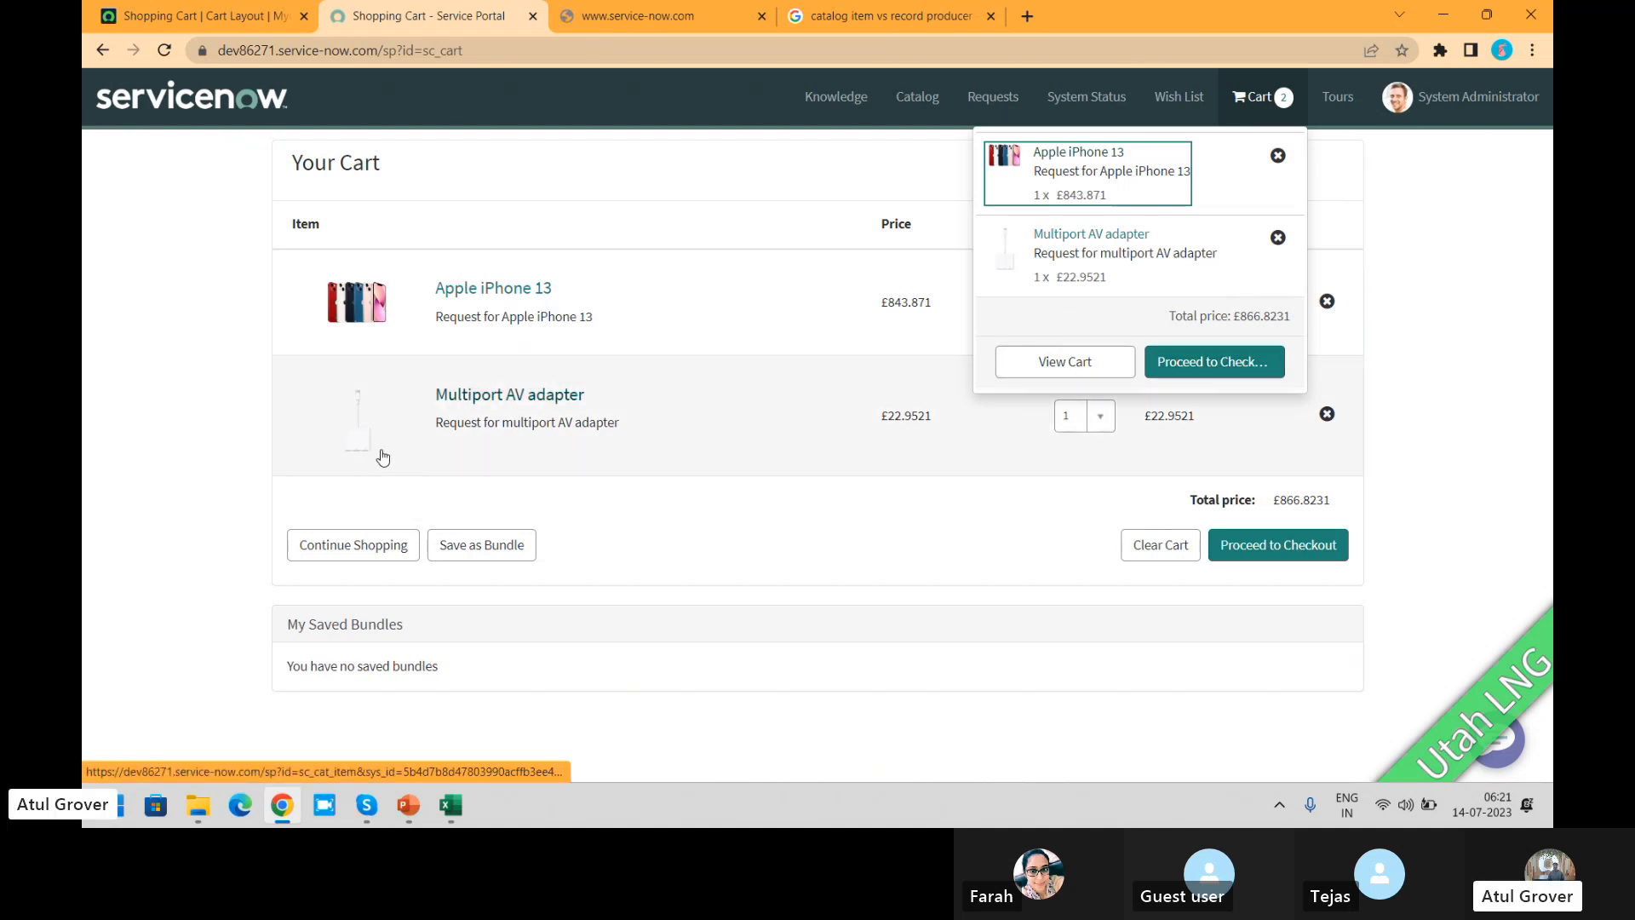
{"action": "left_click", "coordinate": [128, 460]}
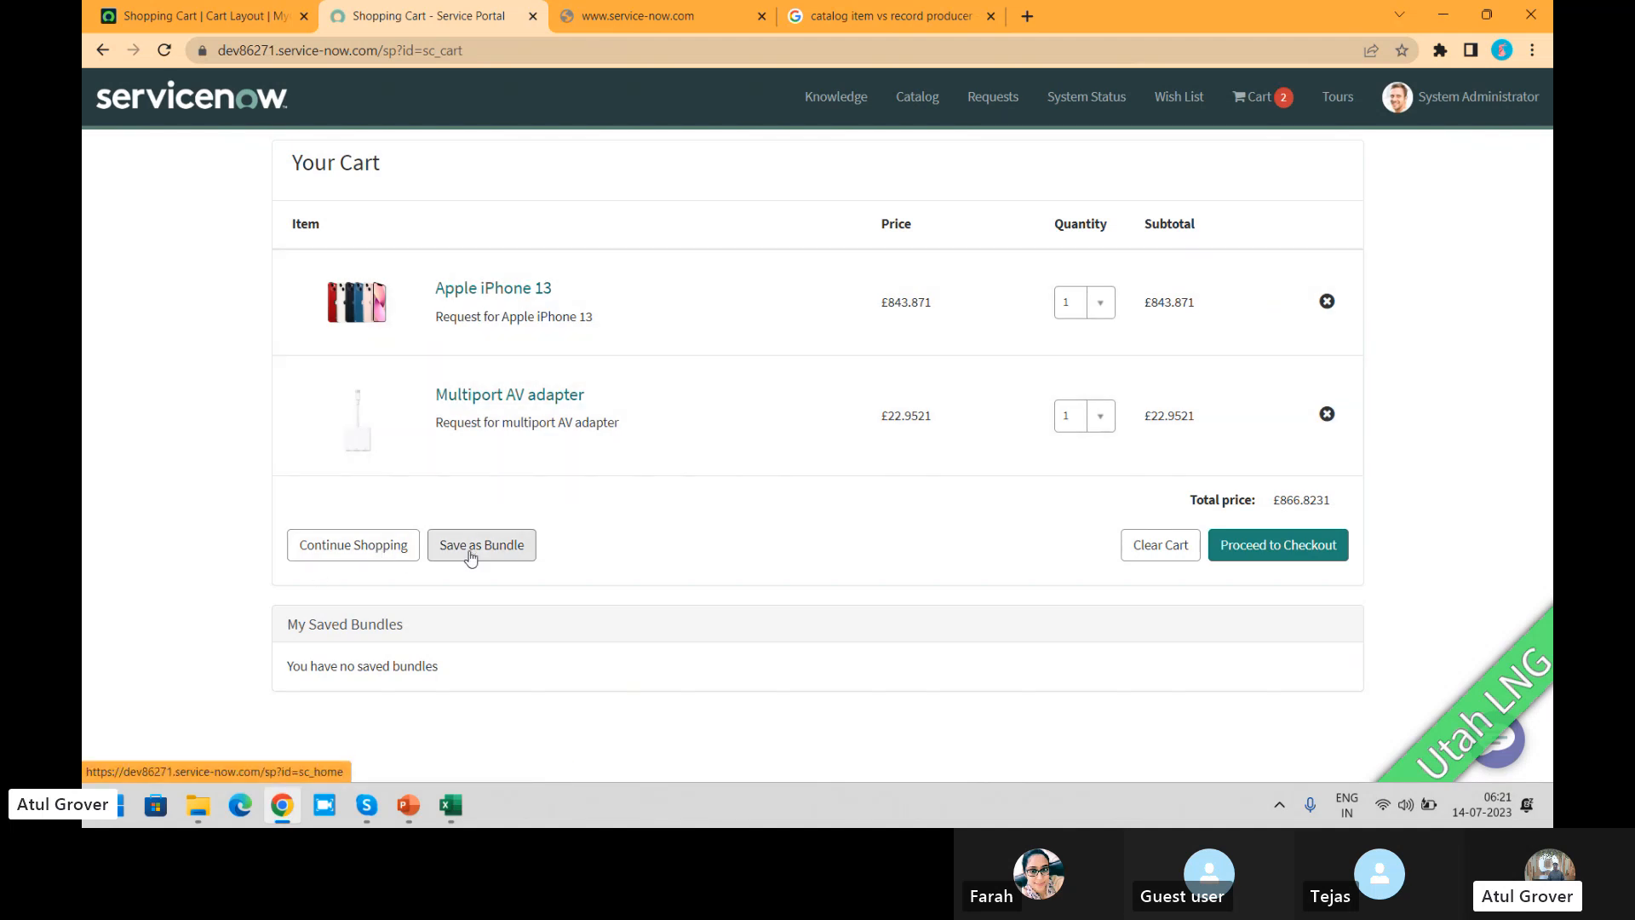
Step: Examine the Proceed to Checkout label and the Widget Macros of the Shopping Cart layout against the portal's cart page
{"action": "left_click", "coordinate": [200, 15]}
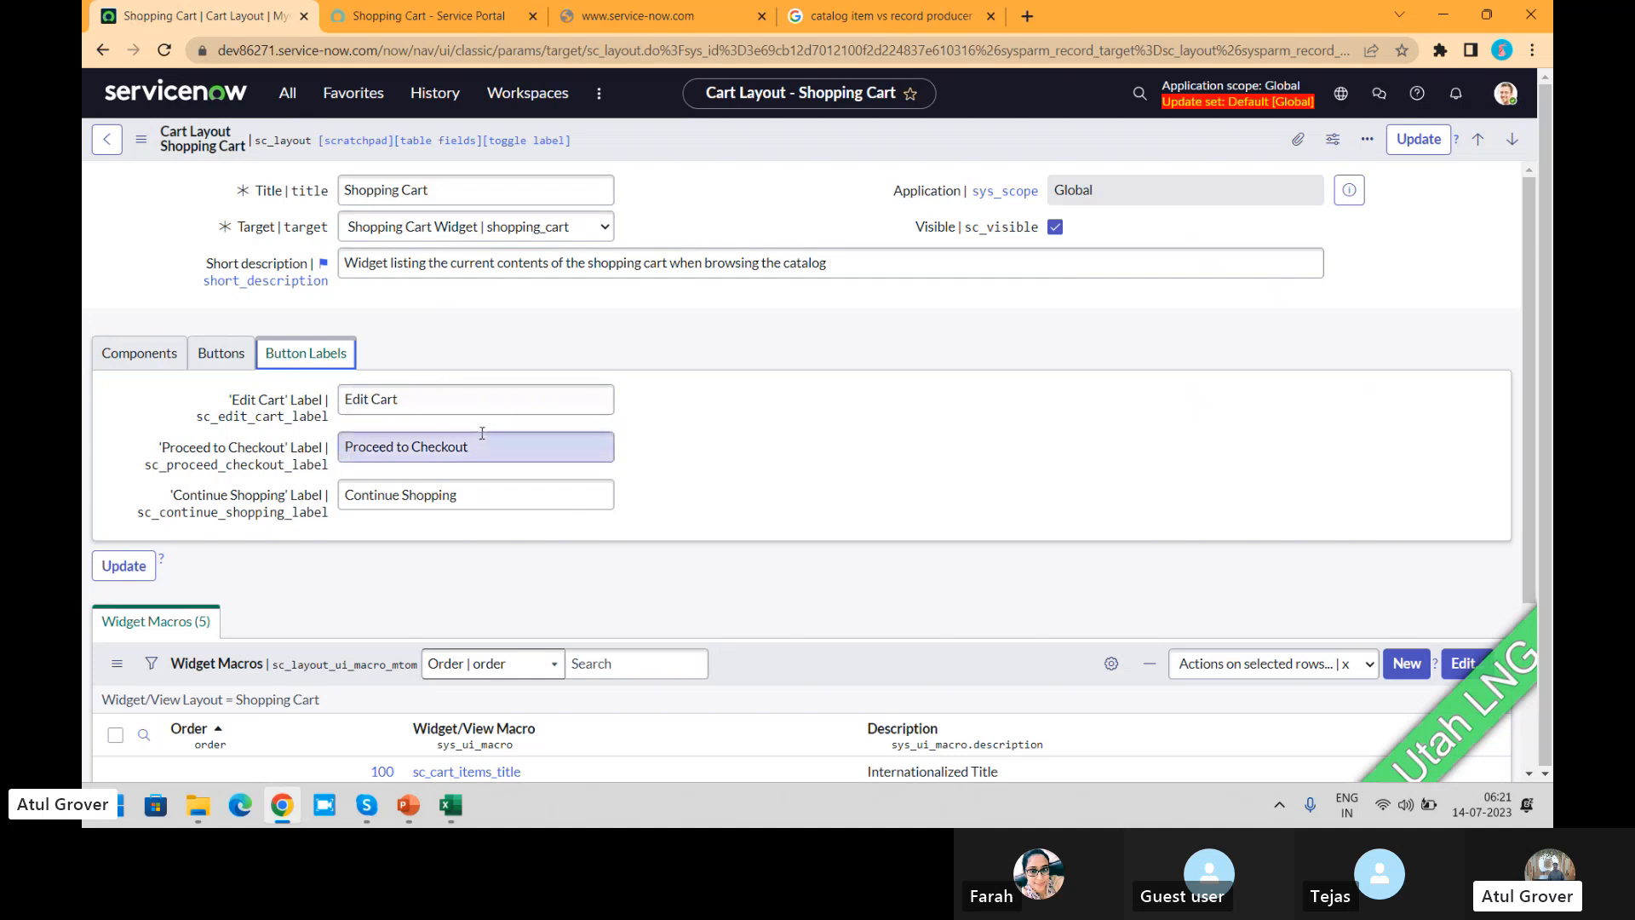
{"action": "left_click_drag", "start_coordinate": [471, 447], "coordinate": [251, 447]}
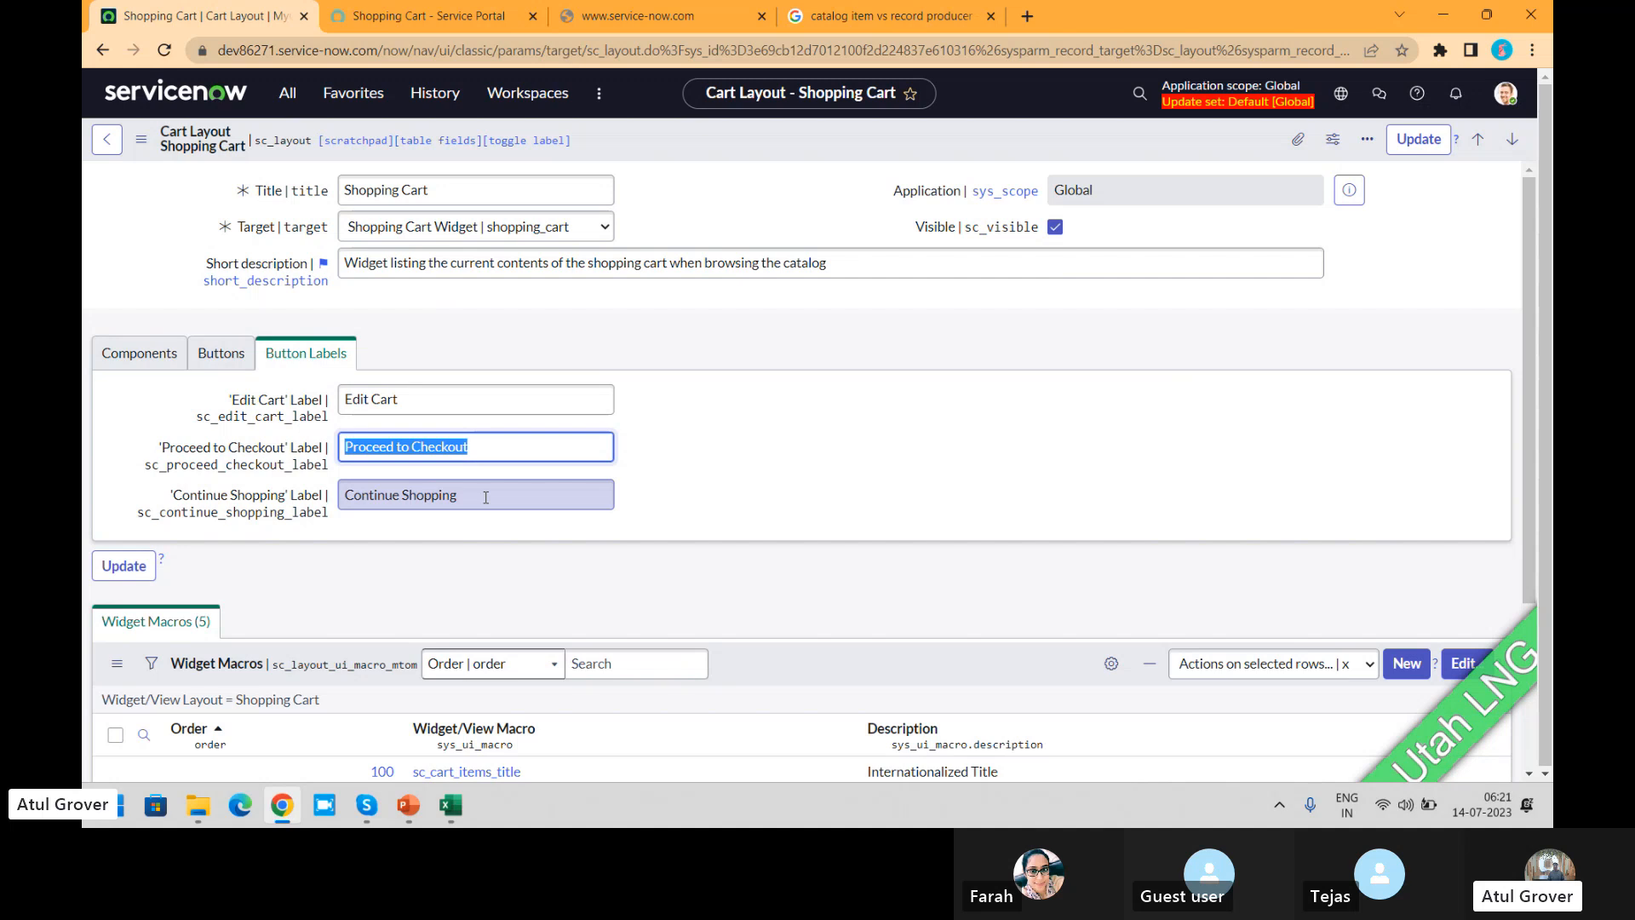
{"action": "left_click_drag", "start_coordinate": [1529, 293], "coordinate": [1545, 555]}
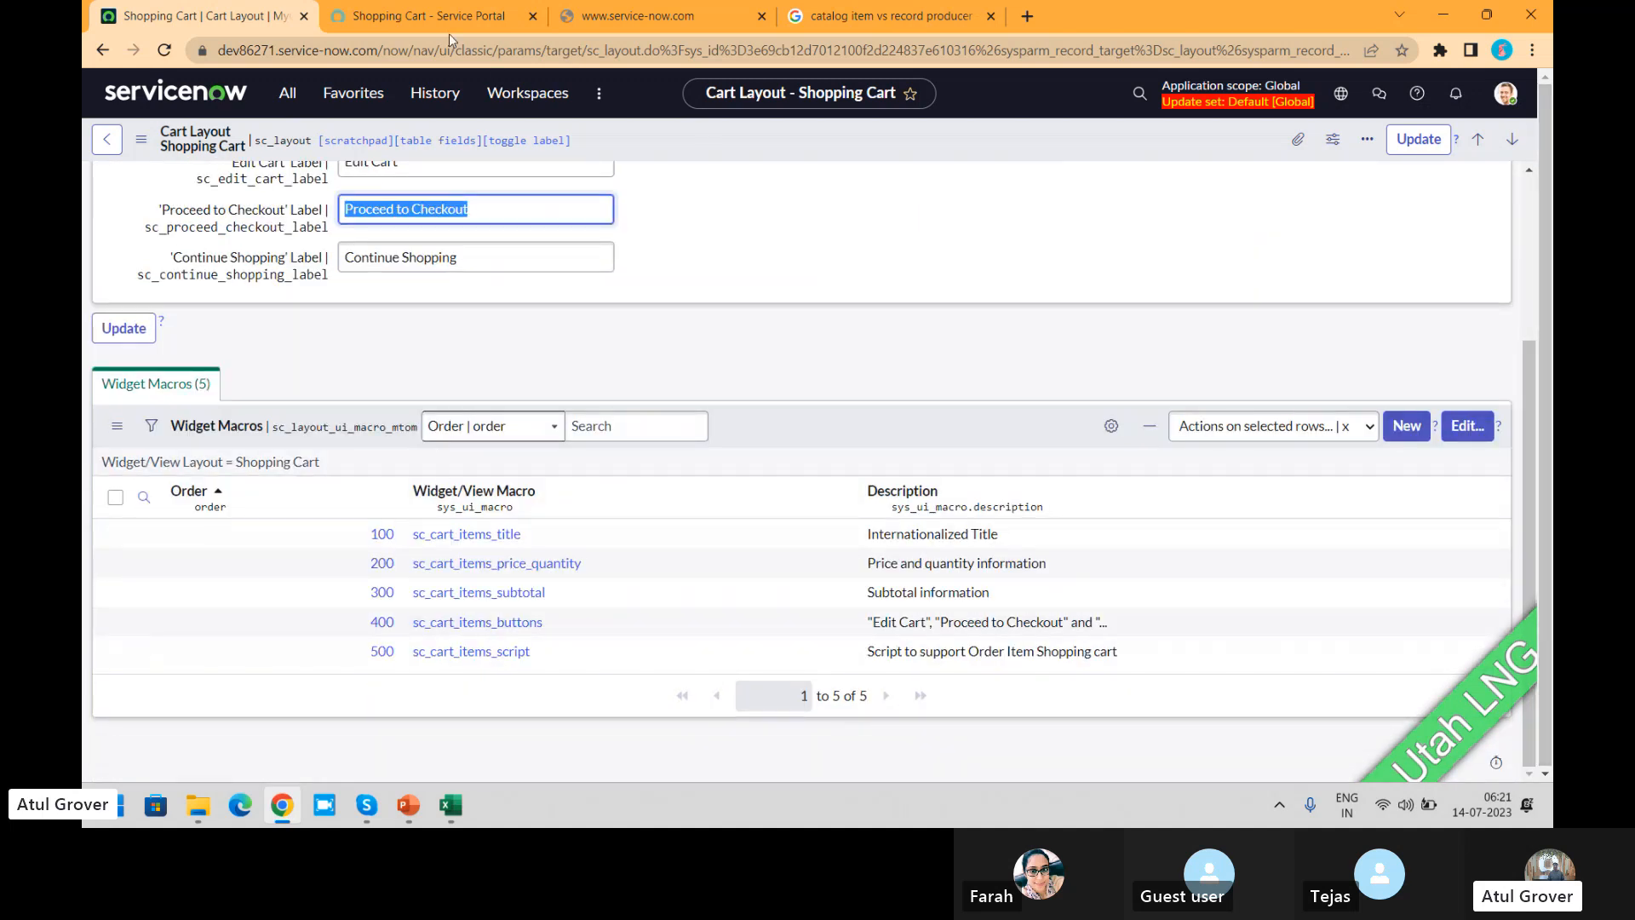
{"action": "left_click", "coordinate": [388, 17]}
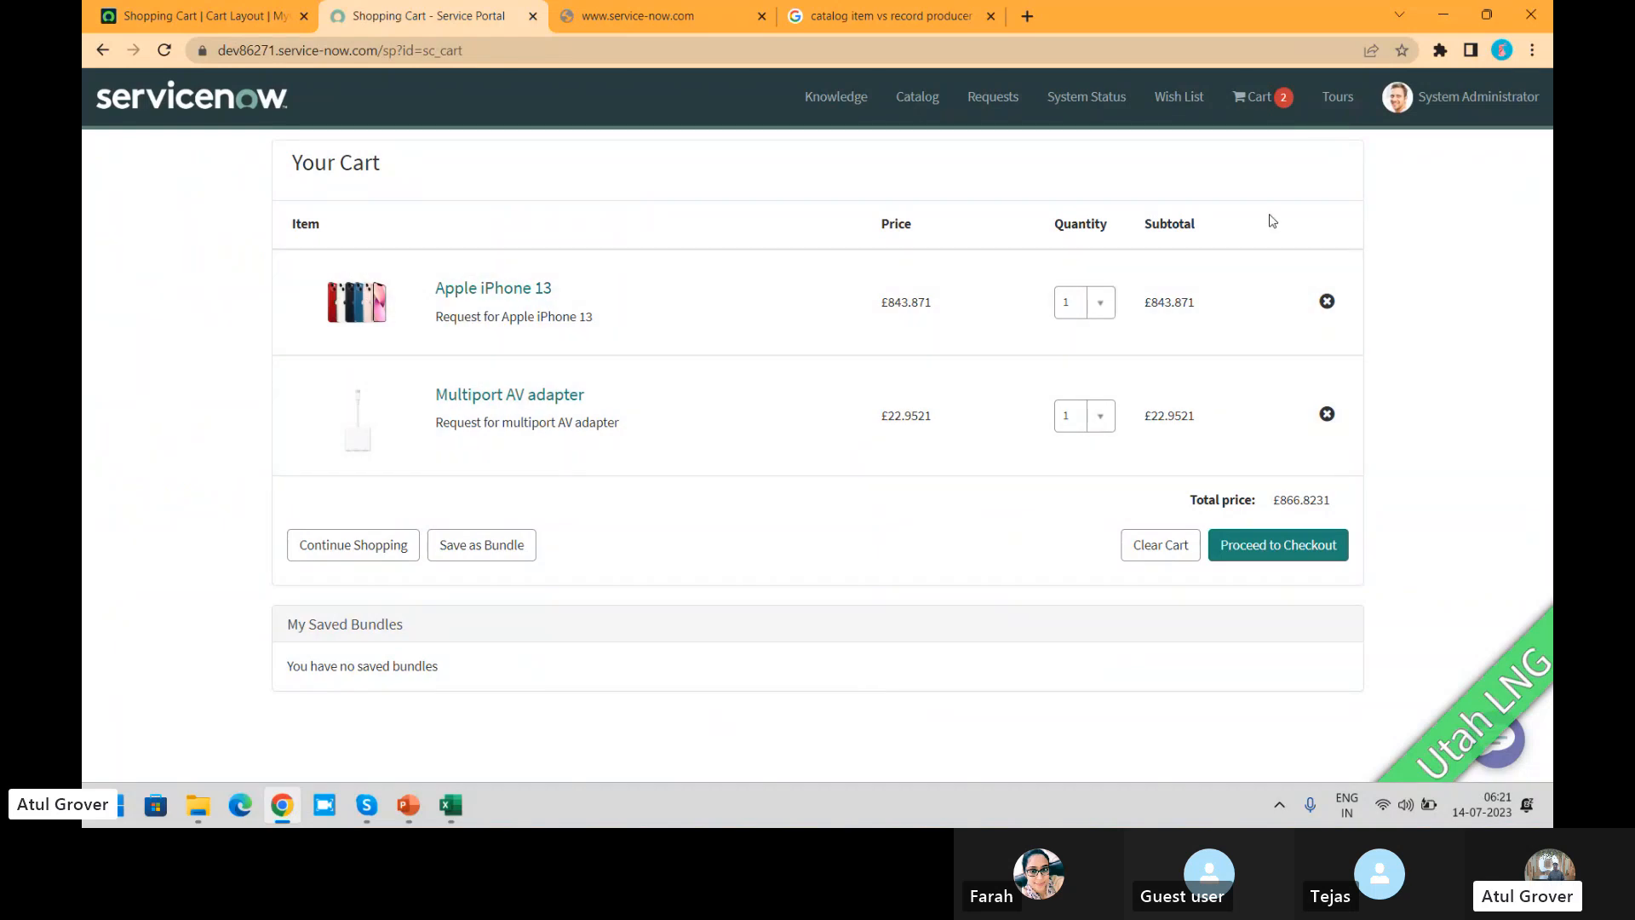
{"action": "left_click", "coordinate": [205, 16]}
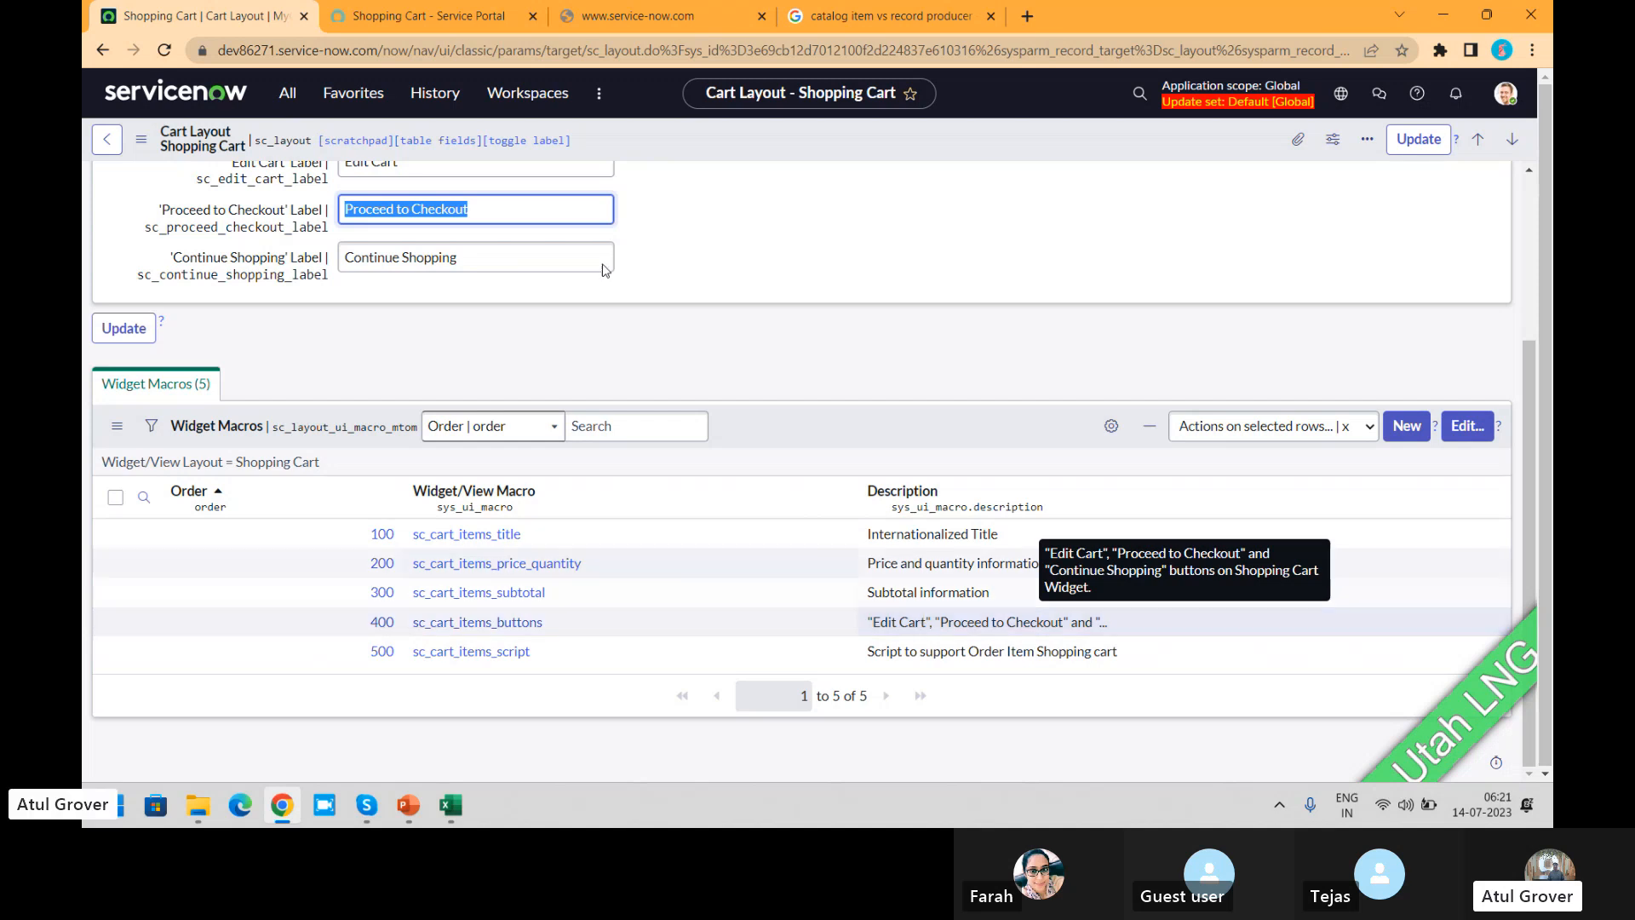
{"action": "left_click", "coordinate": [426, 15]}
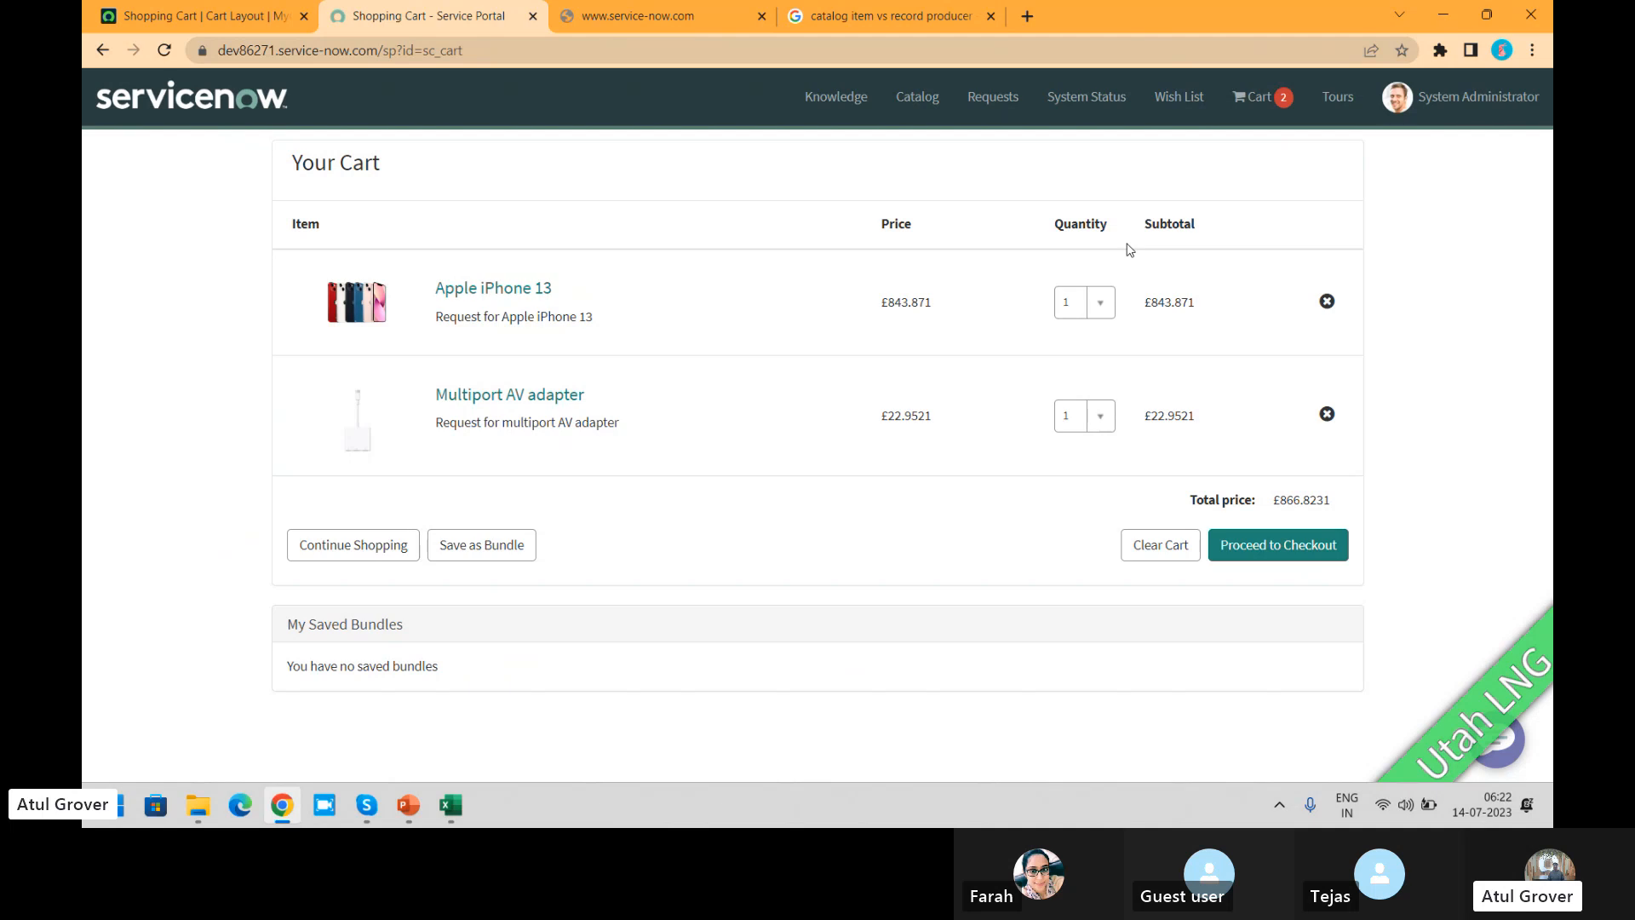
{"action": "left_click", "coordinate": [188, 15]}
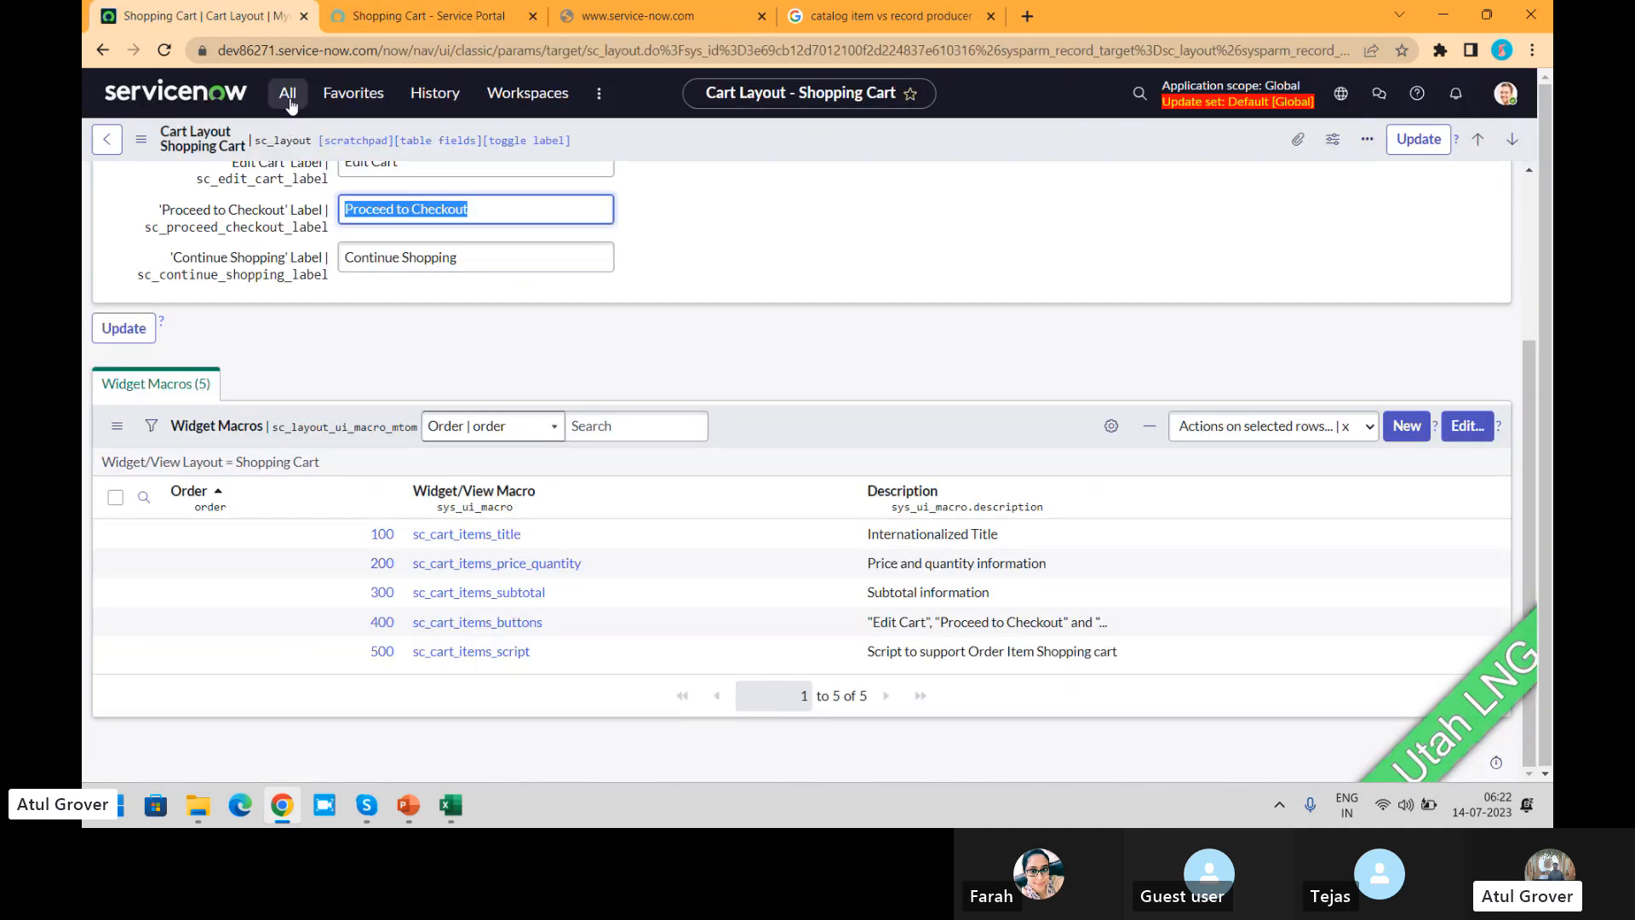
{"action": "left_click", "coordinate": [288, 92]}
{"action": "type", "text": "maintai"}
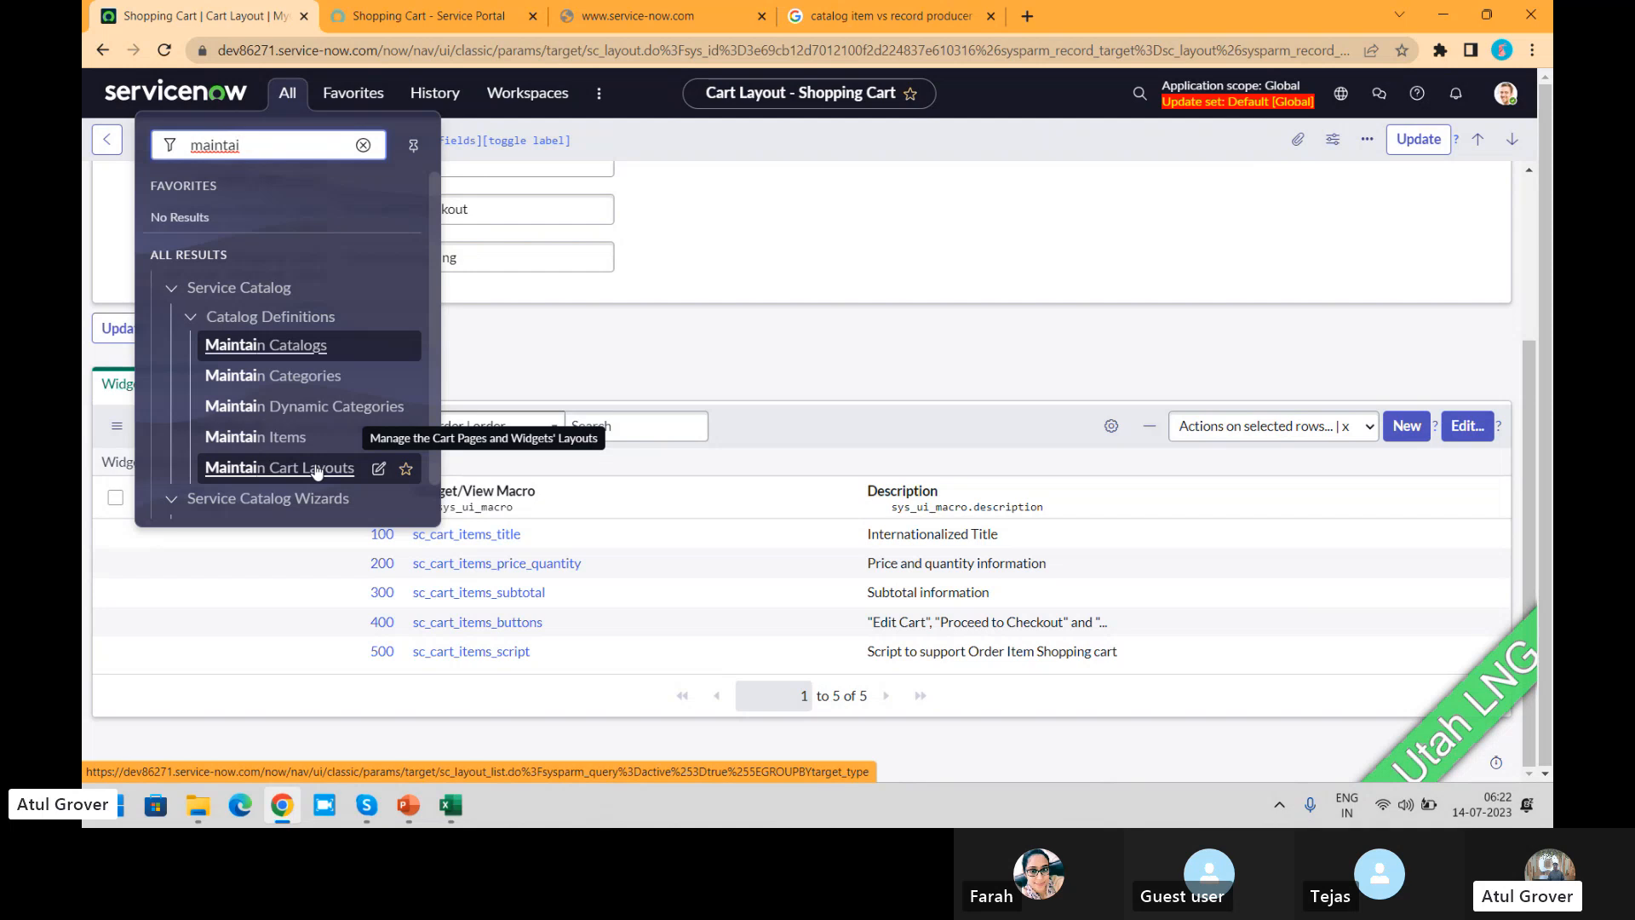
{"action": "left_click", "coordinate": [835, 233]}
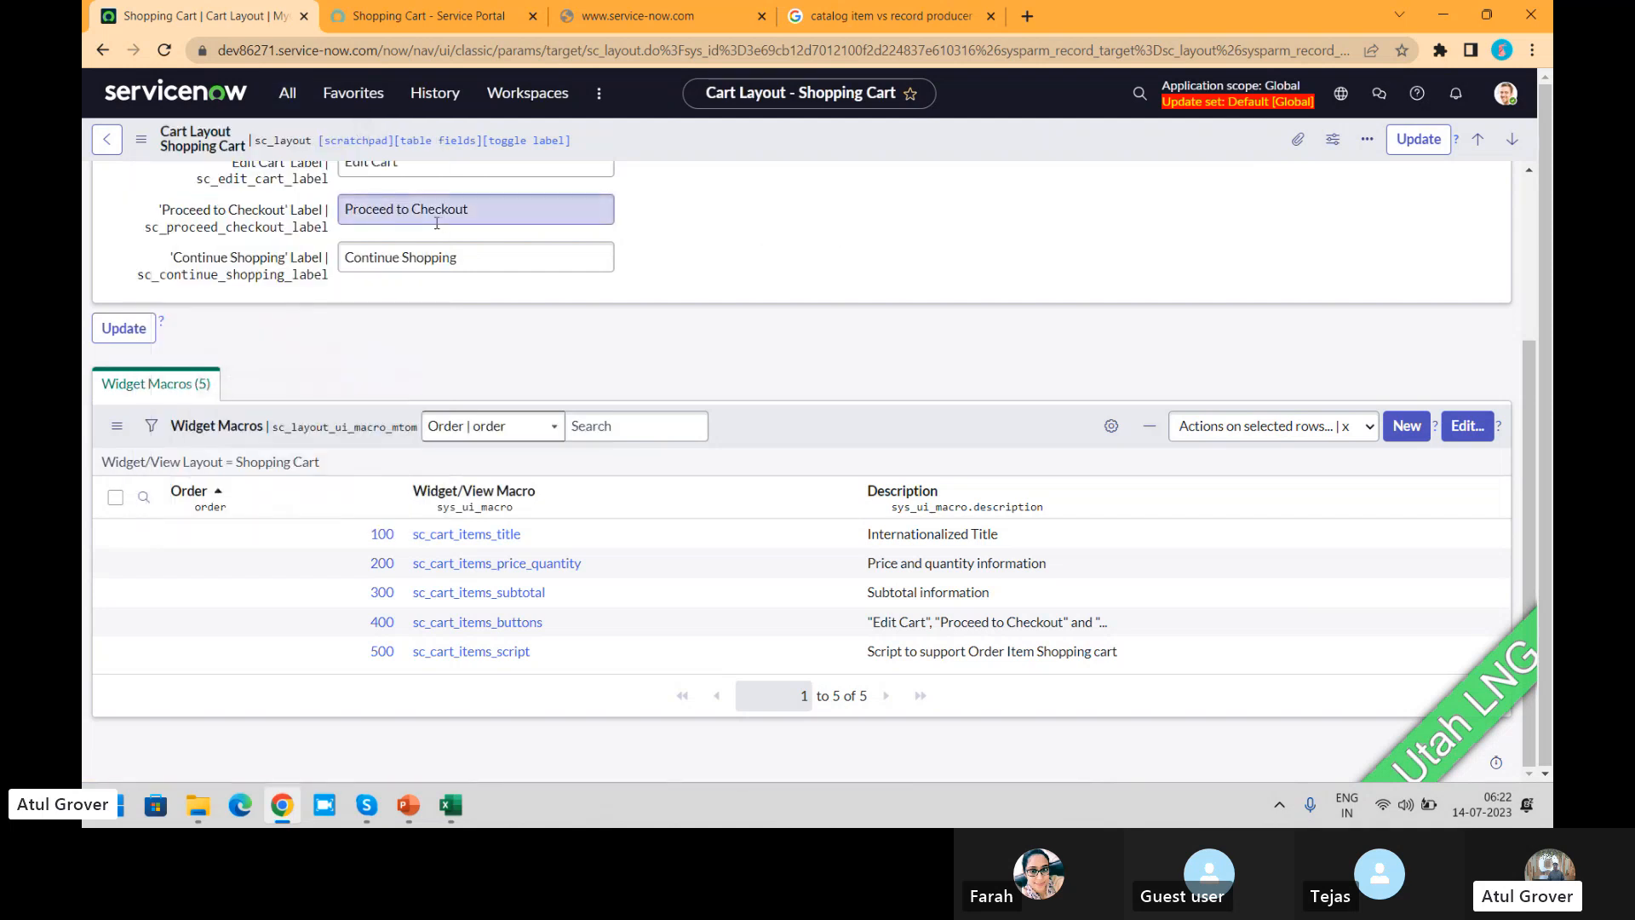
Step: View the Mini Wish List Cart layout from the Cart Layouts list and return to the list
{"action": "left_click", "coordinate": [106, 139]}
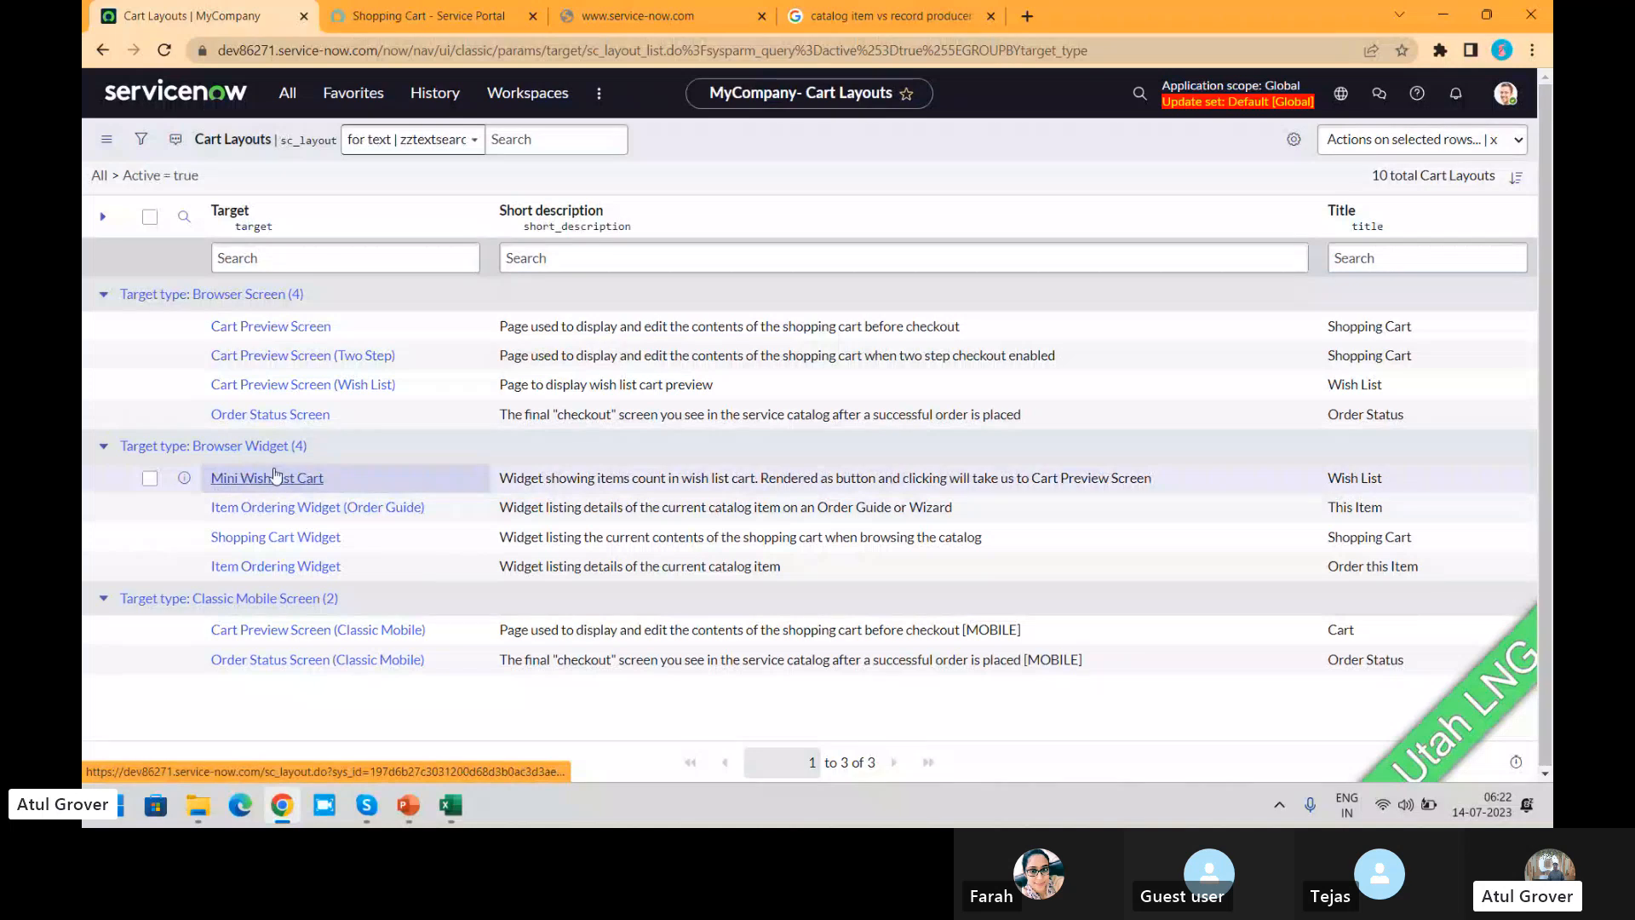
{"action": "left_click", "coordinate": [247, 479]}
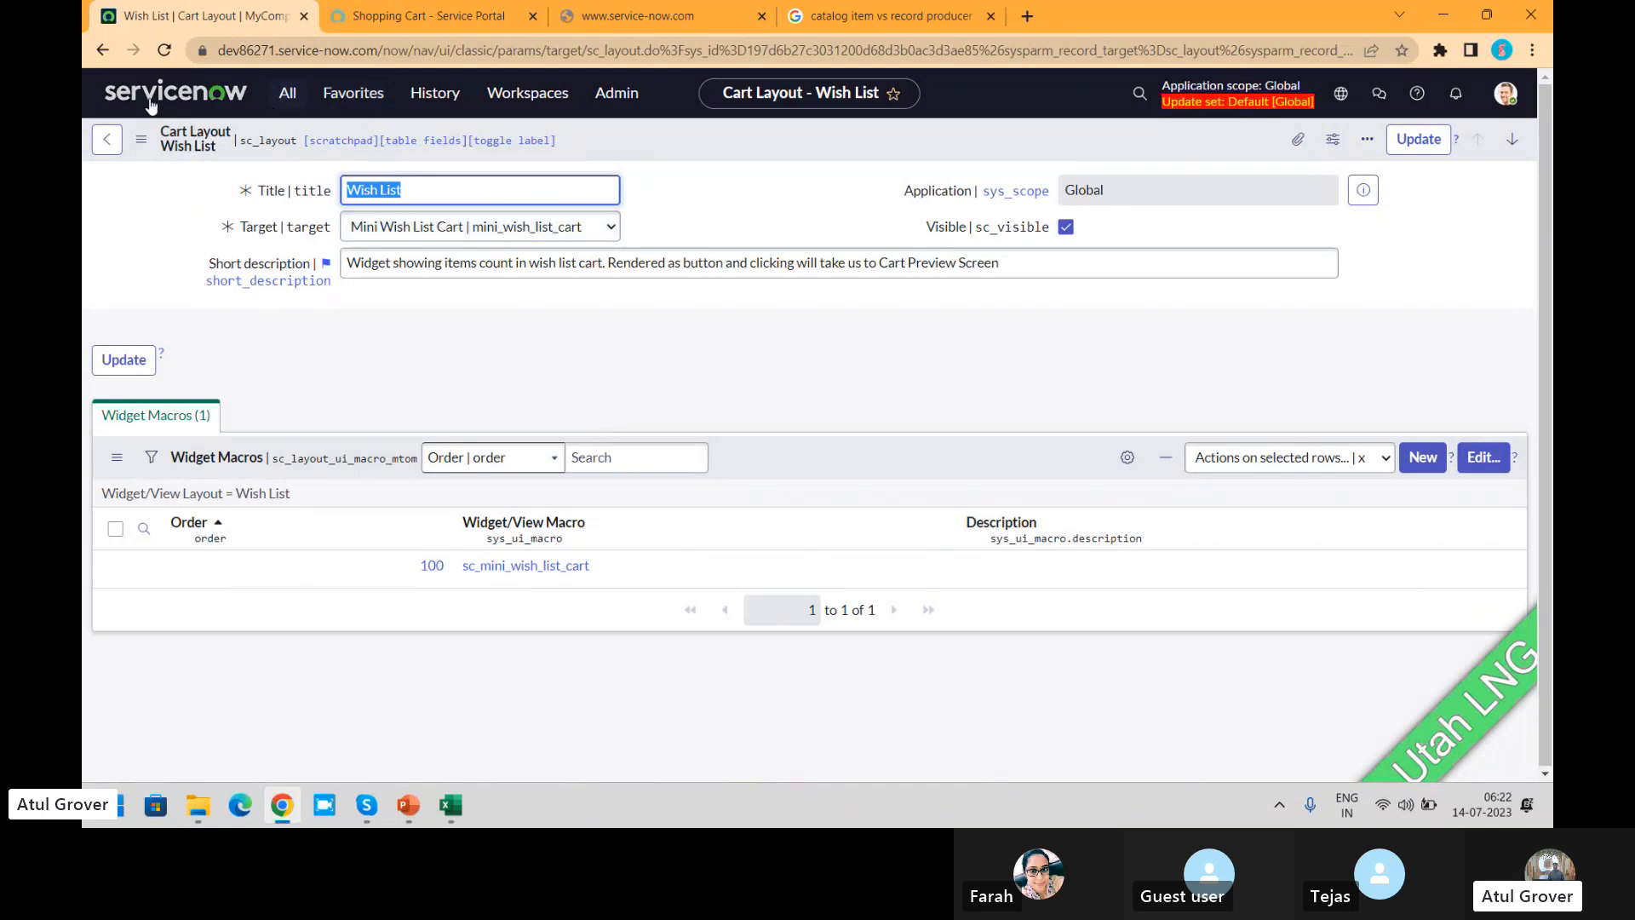
{"action": "left_click", "coordinate": [107, 139]}
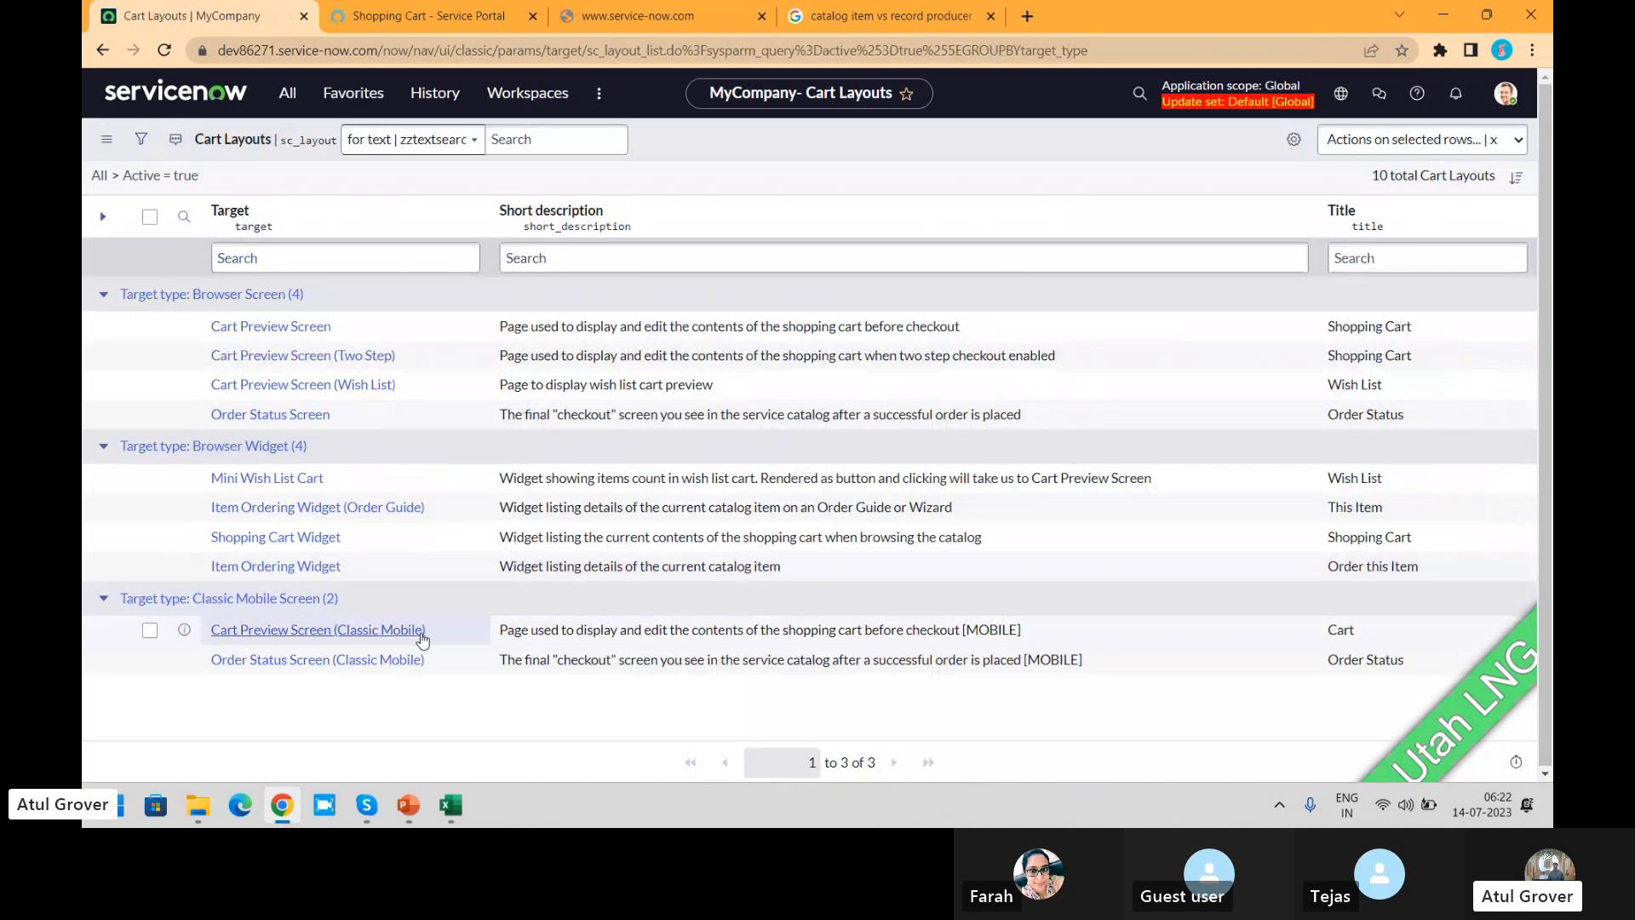
Step: Inspect the components and buttons of the Cart Preview Screen (Classic Mobile) layout, compare them with the portal cart, and return to the list
{"action": "left_click", "coordinate": [339, 632]}
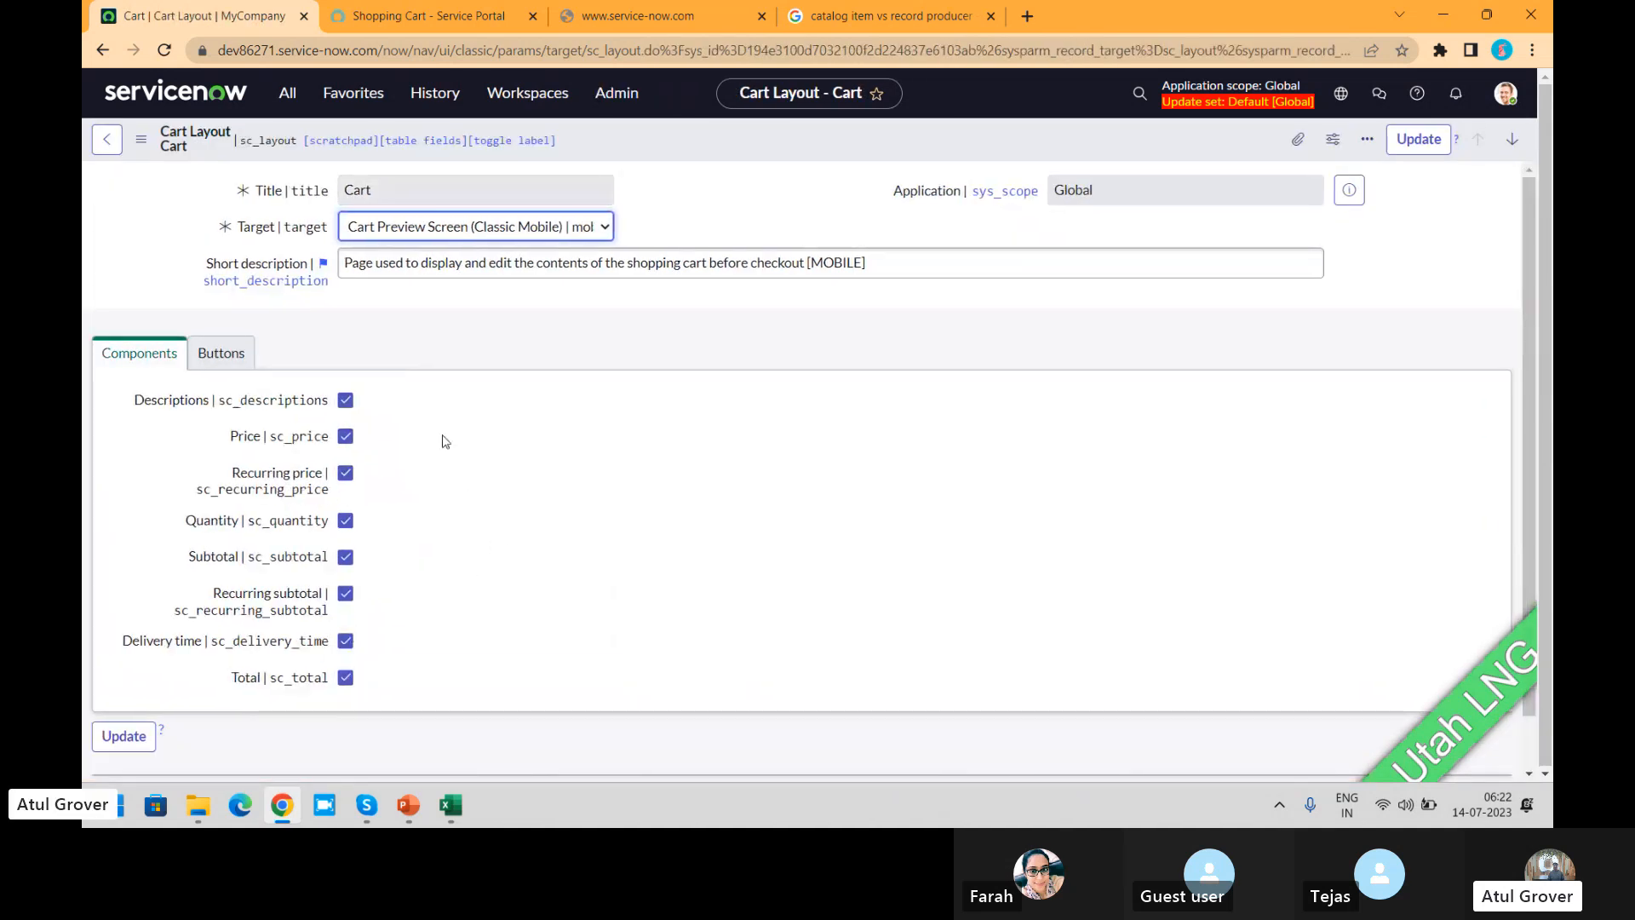
{"action": "left_click", "coordinate": [221, 356]}
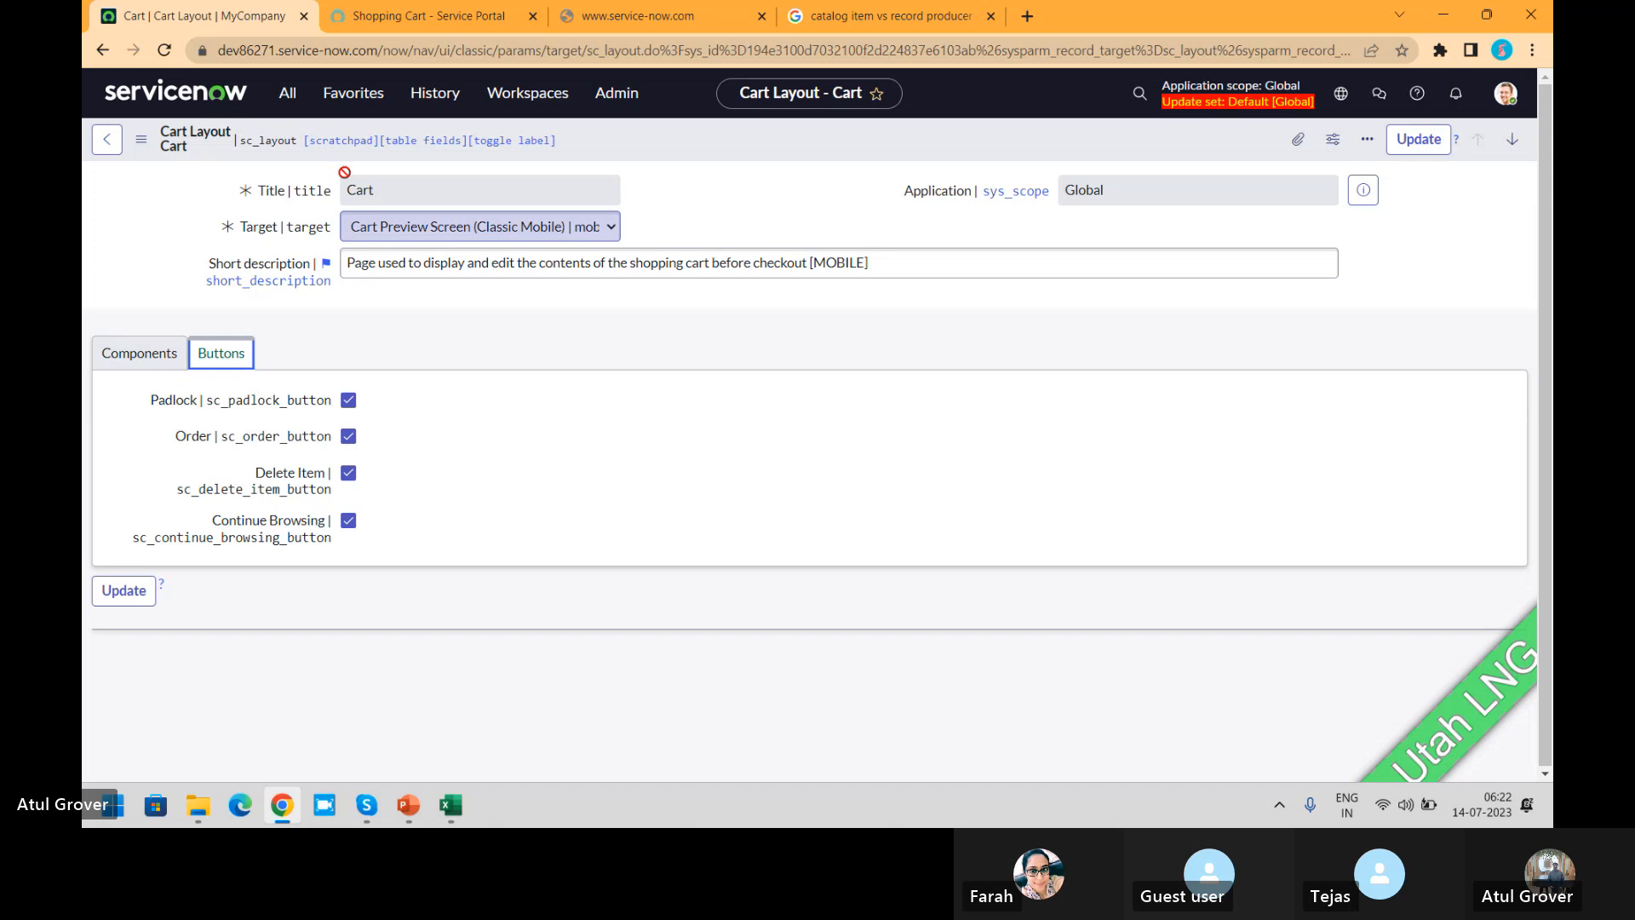
{"action": "left_click", "coordinate": [422, 11]}
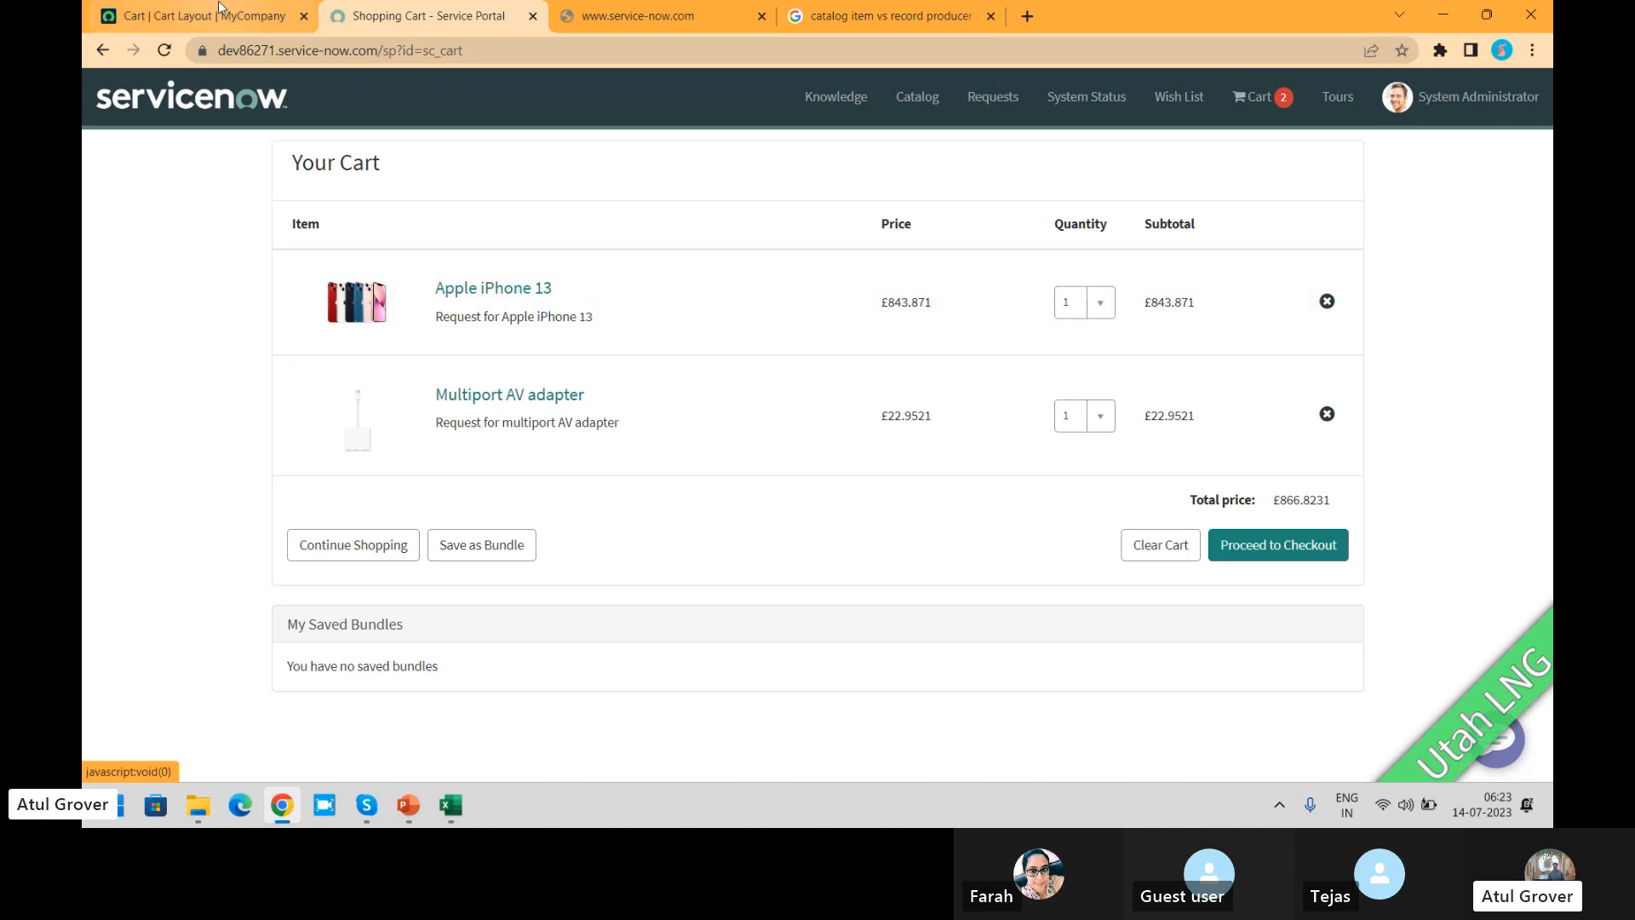
{"action": "left_click", "coordinate": [134, 17]}
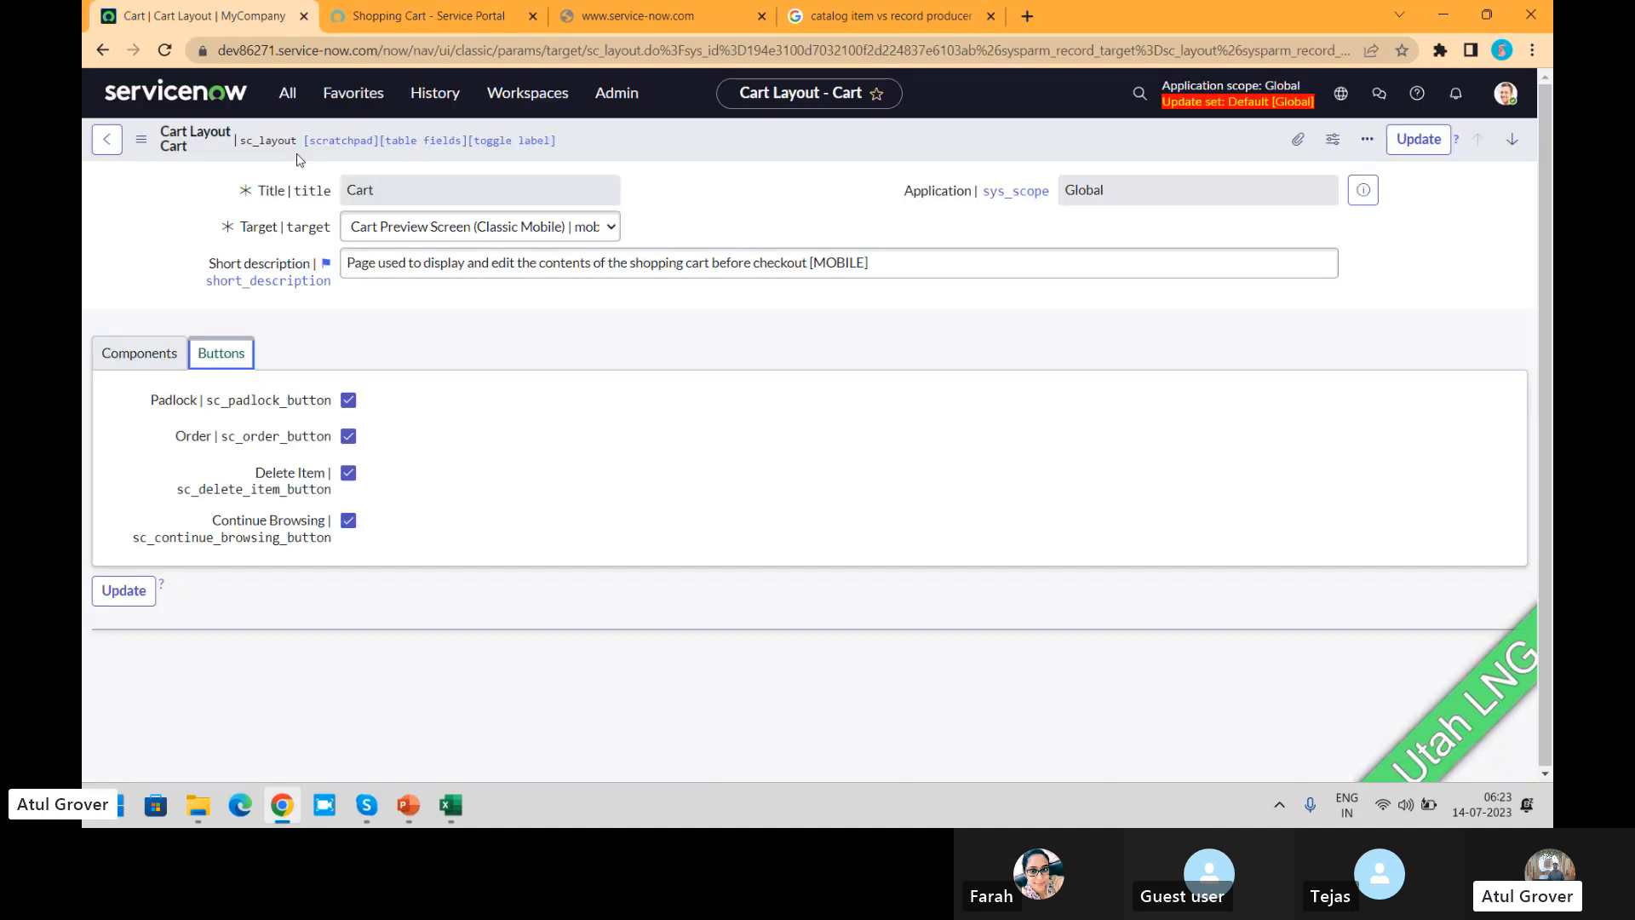
{"action": "left_click", "coordinate": [106, 139]}
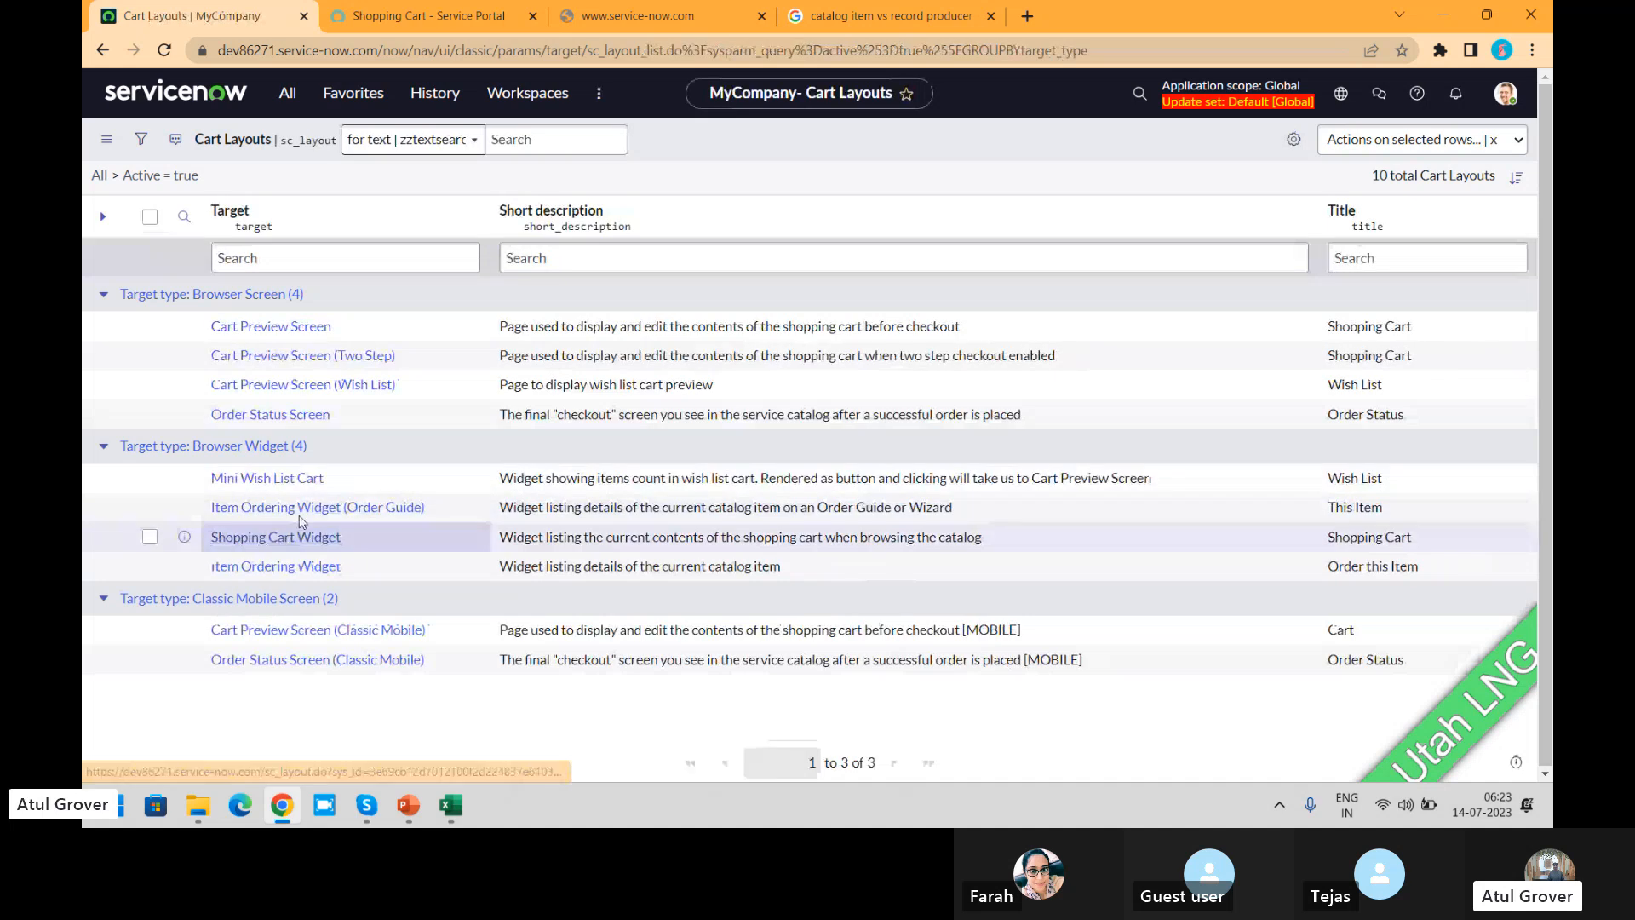
Step: Open the Shopping Cart Widget layout, disable its Quantity and Recurring price components, and save the record
{"action": "left_click", "coordinate": [299, 538]}
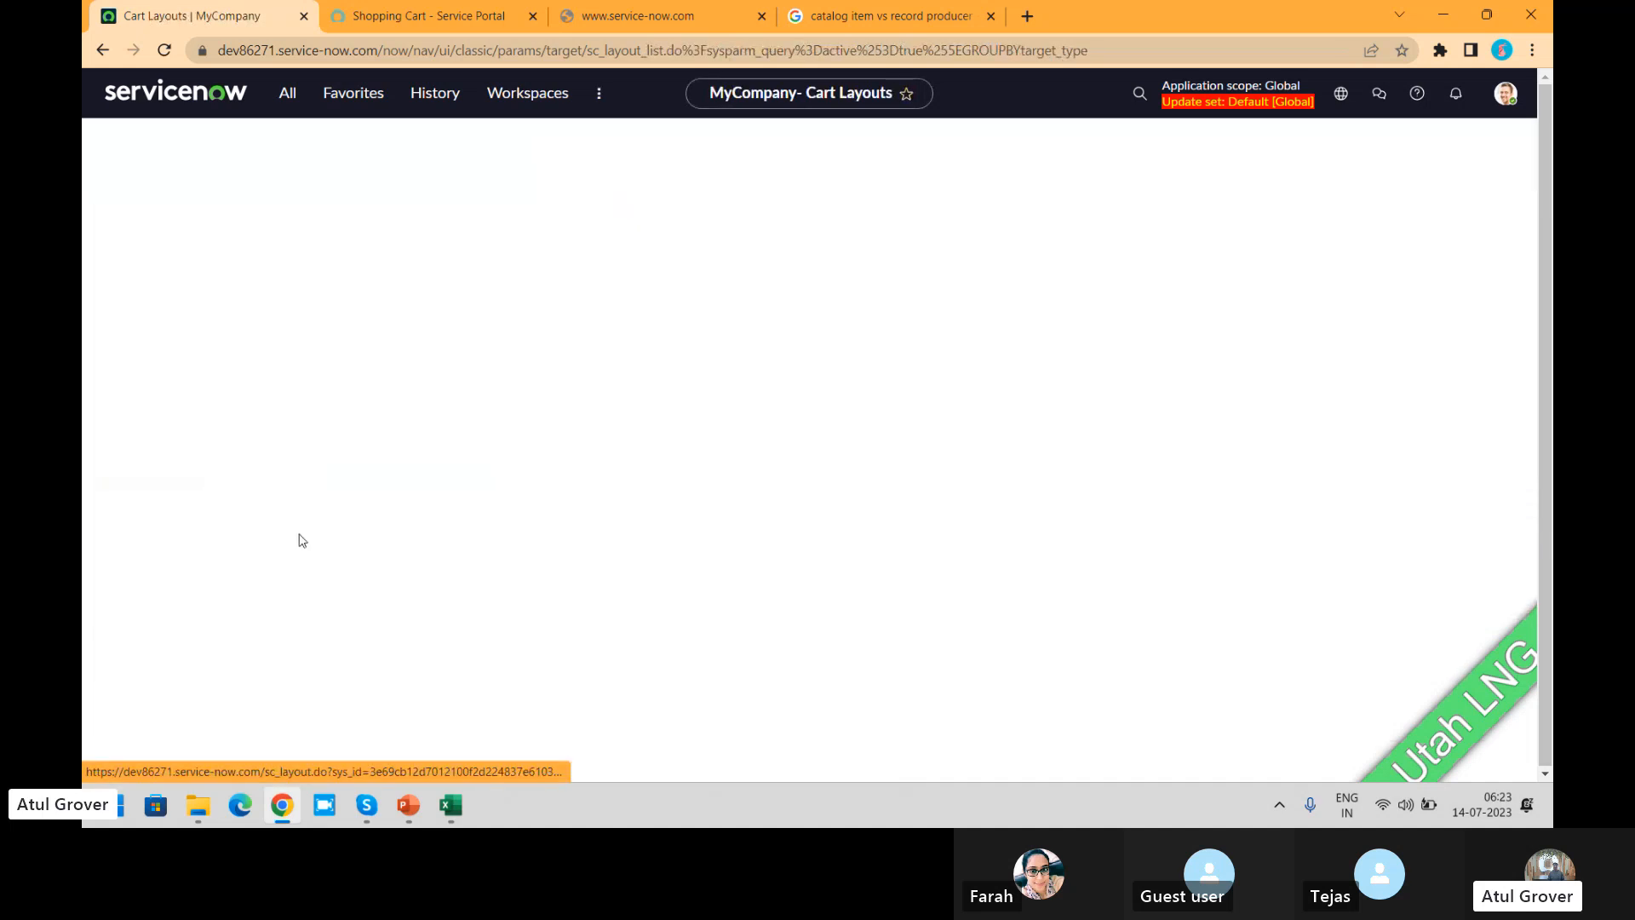
{"action": "left_click", "coordinate": [162, 356]}
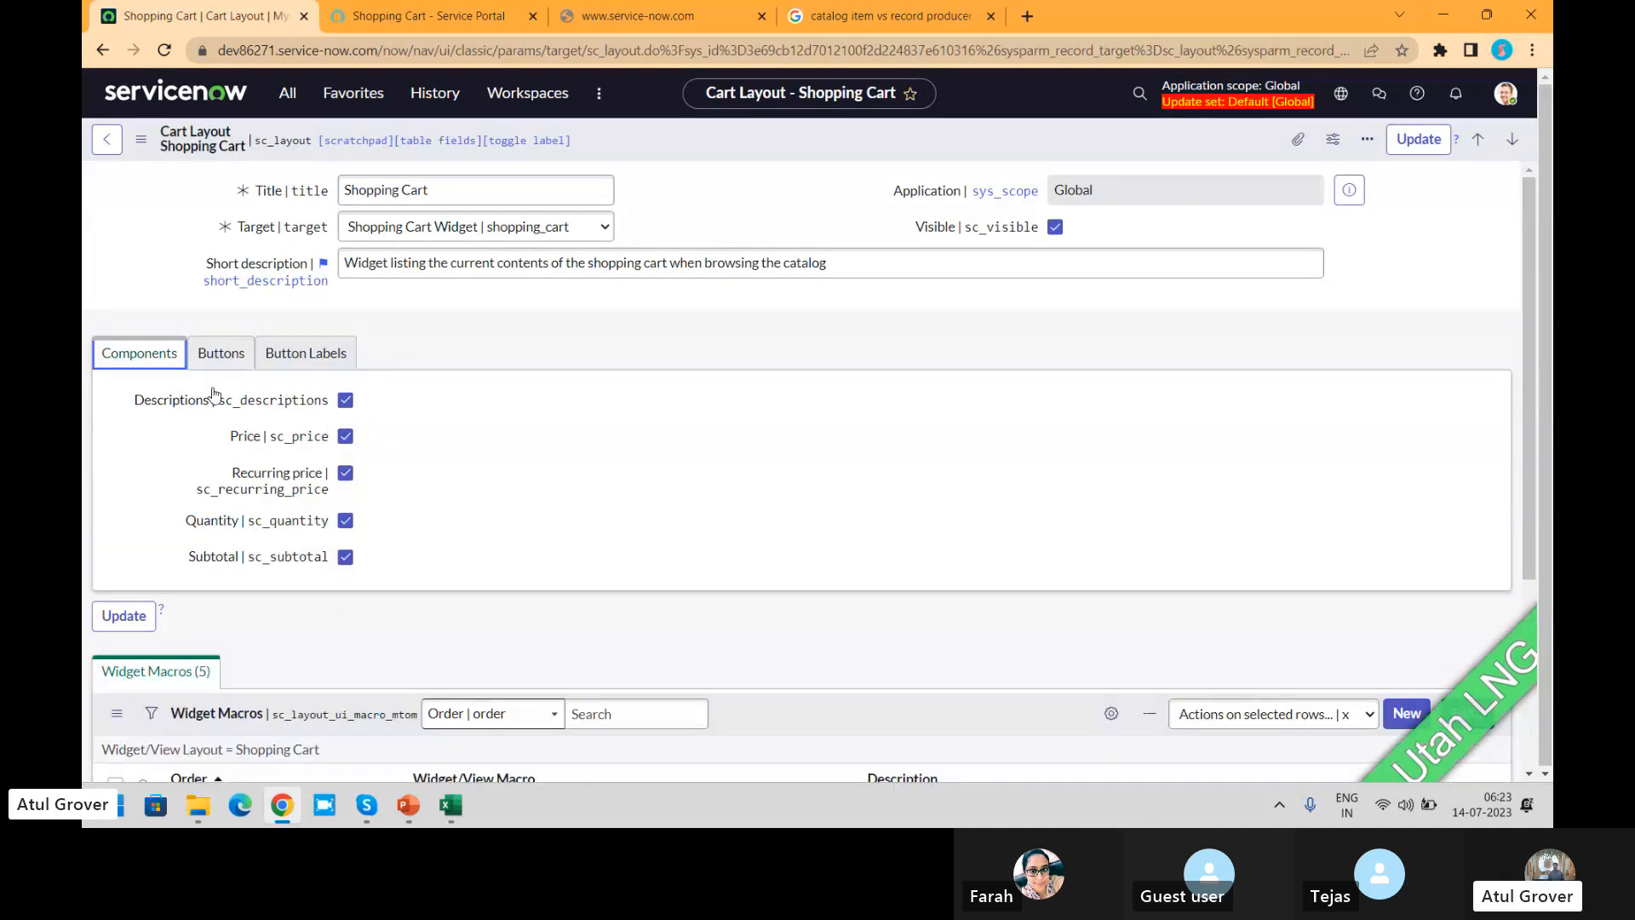
{"action": "left_click", "coordinate": [346, 521]}
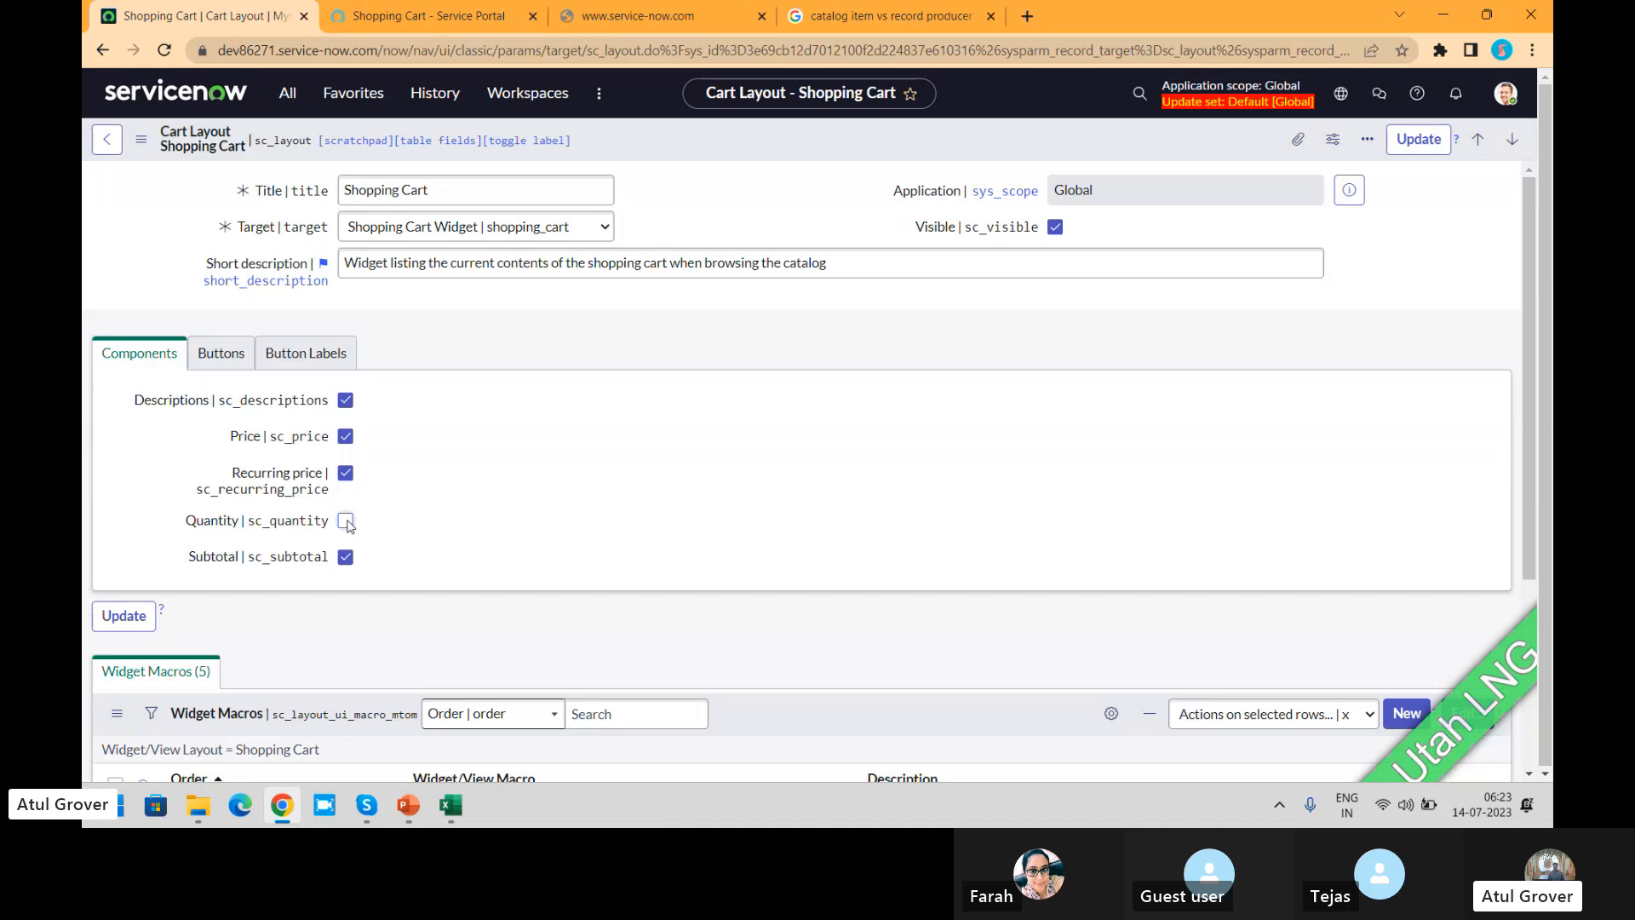
{"action": "left_click", "coordinate": [345, 473]}
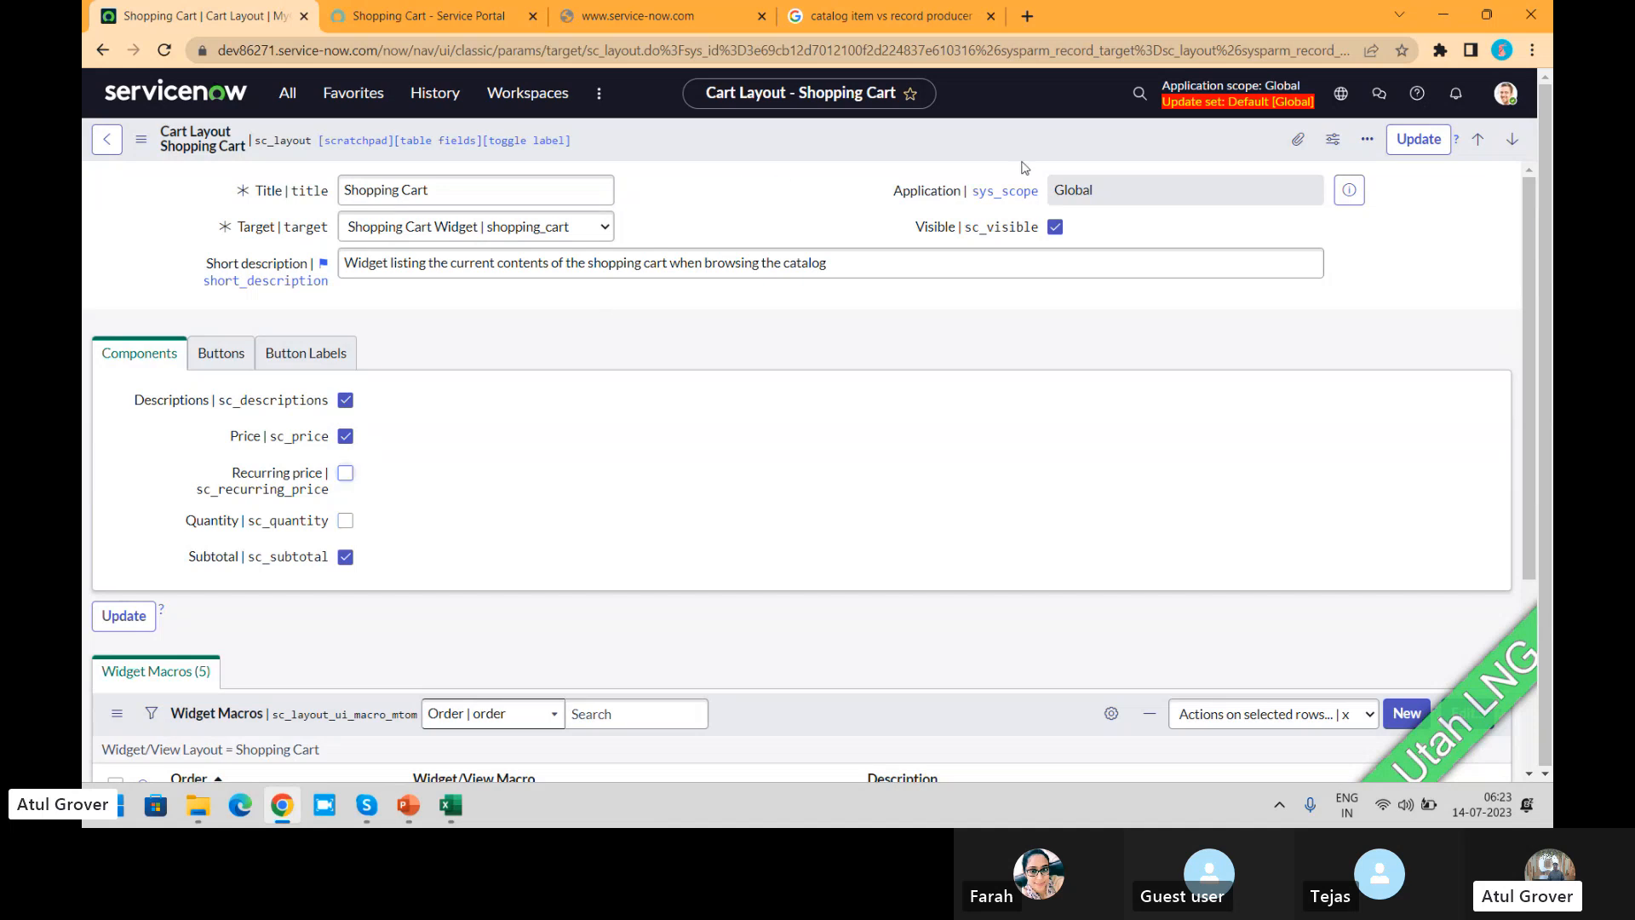
{"action": "right_click", "coordinate": [1079, 143]}
{"action": "left_click", "coordinate": [1109, 152]}
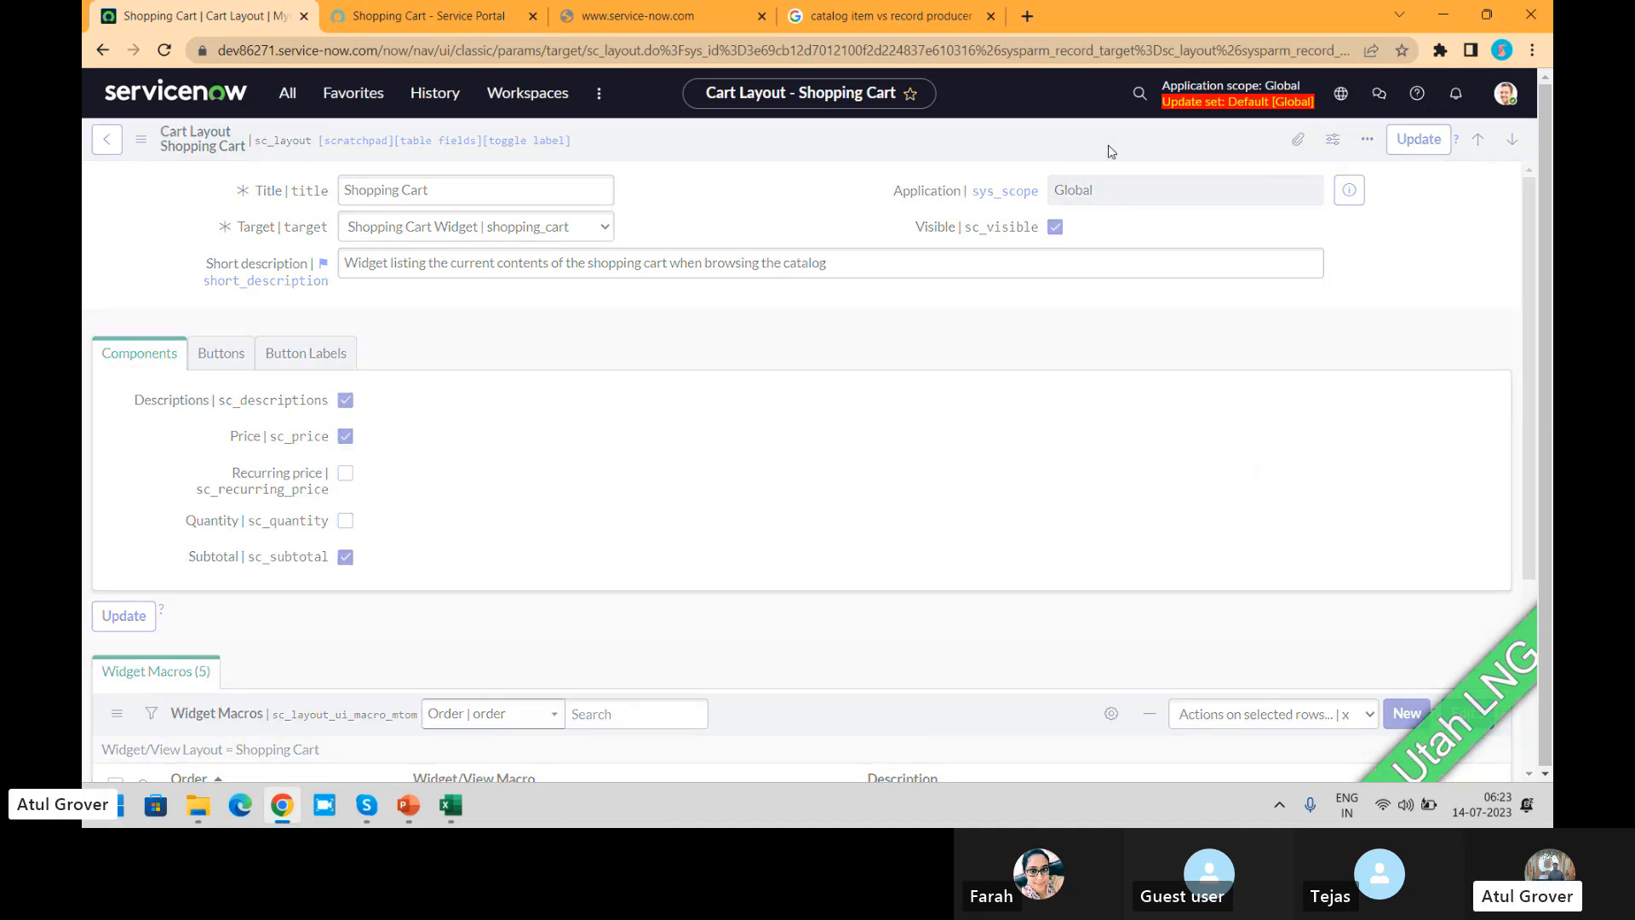
Step: Reload the portal's full cart page to check the effect of the component changes, and return to the layout record
{"action": "left_click", "coordinate": [426, 15]}
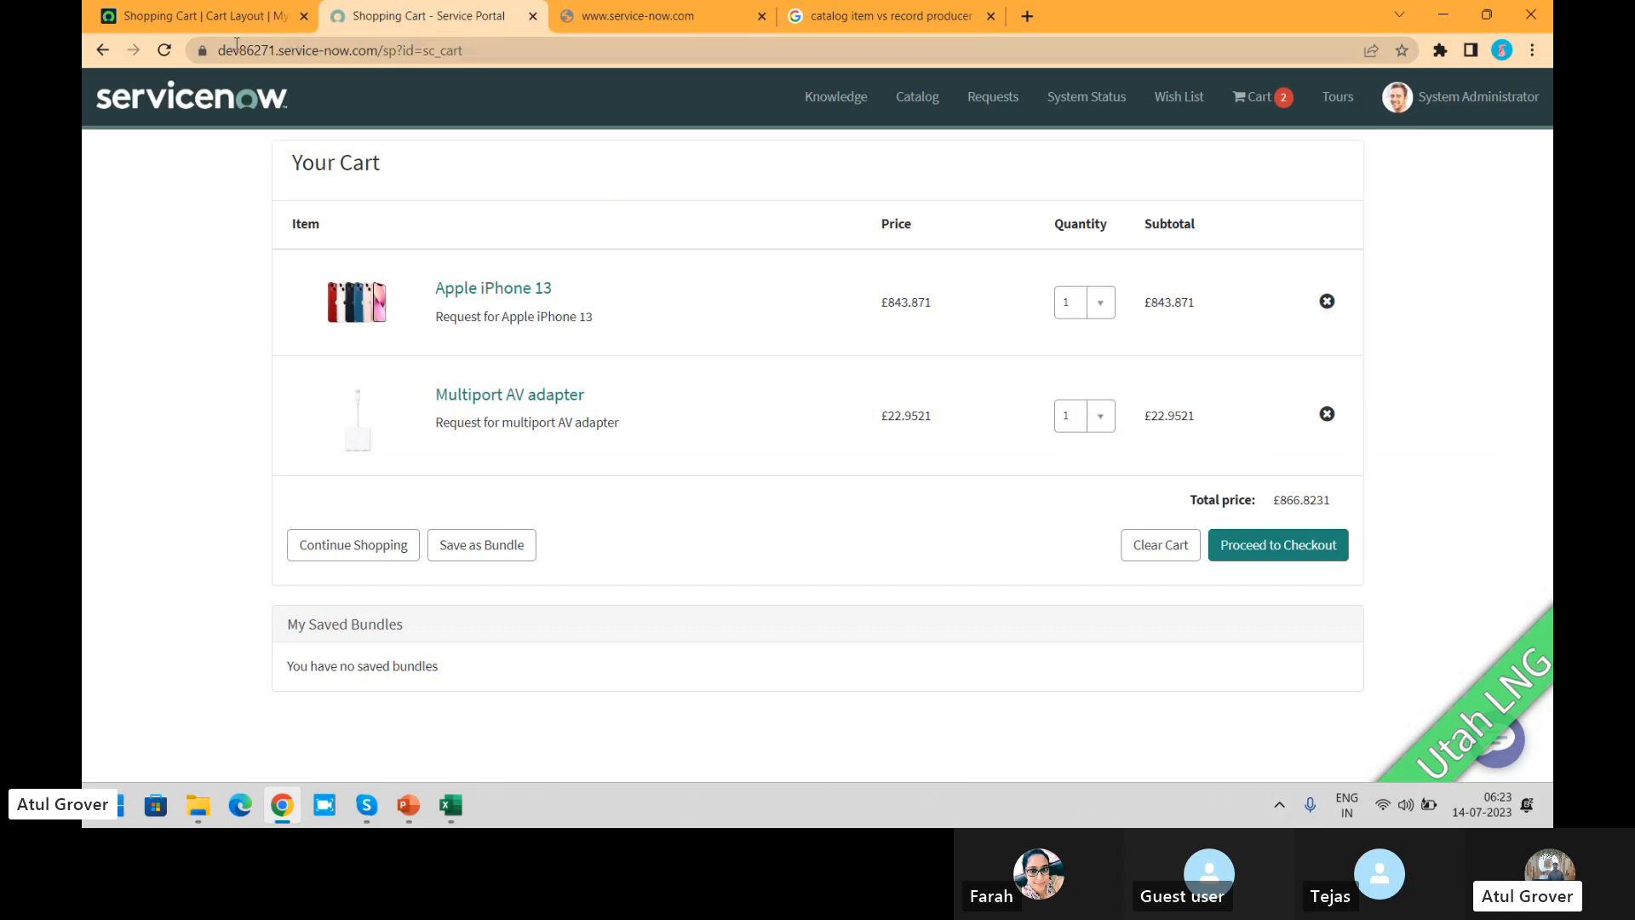
{"action": "left_click", "coordinate": [166, 55]}
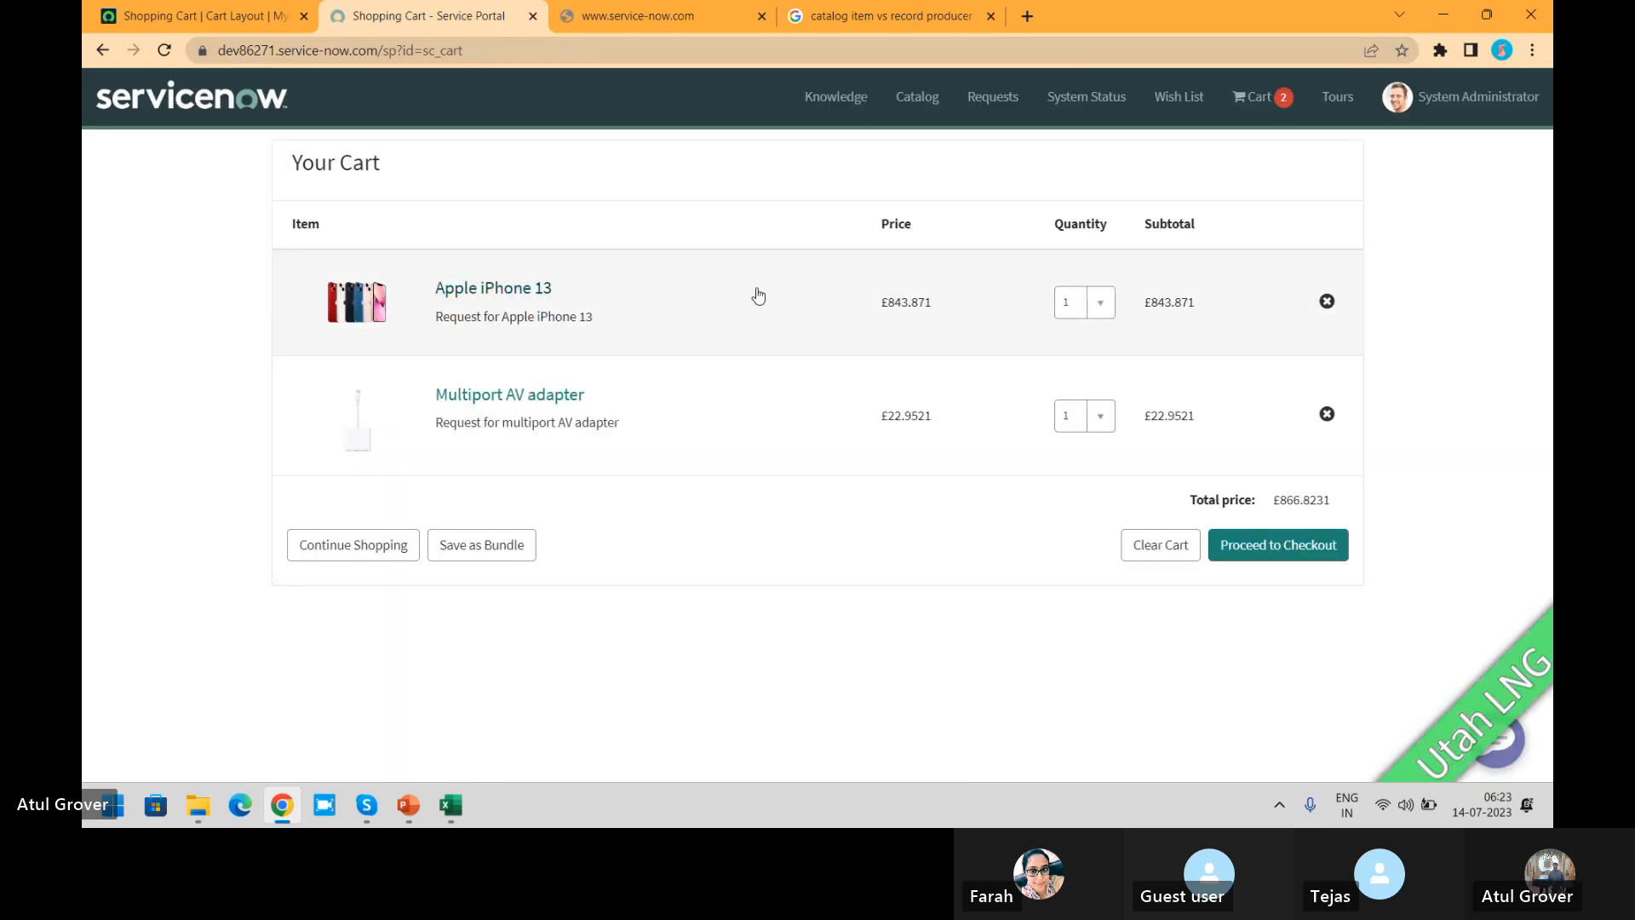
{"action": "left_click", "coordinate": [226, 13]}
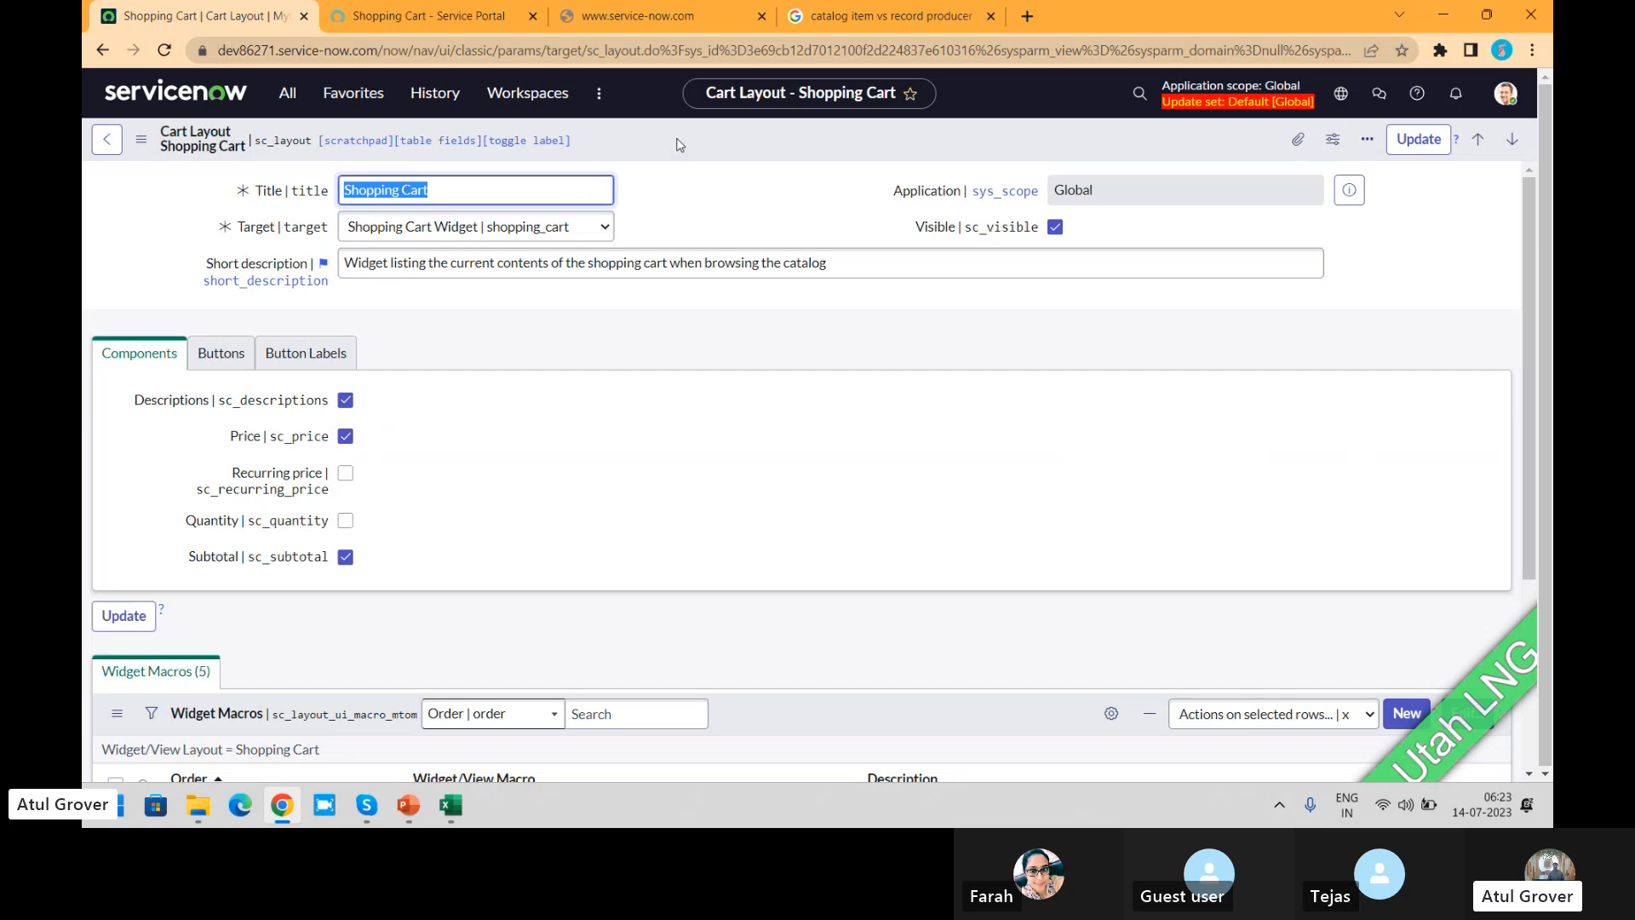
Step: Disable the Price component of the Shopping Cart layout and save the record
{"action": "left_click", "coordinate": [344, 436]}
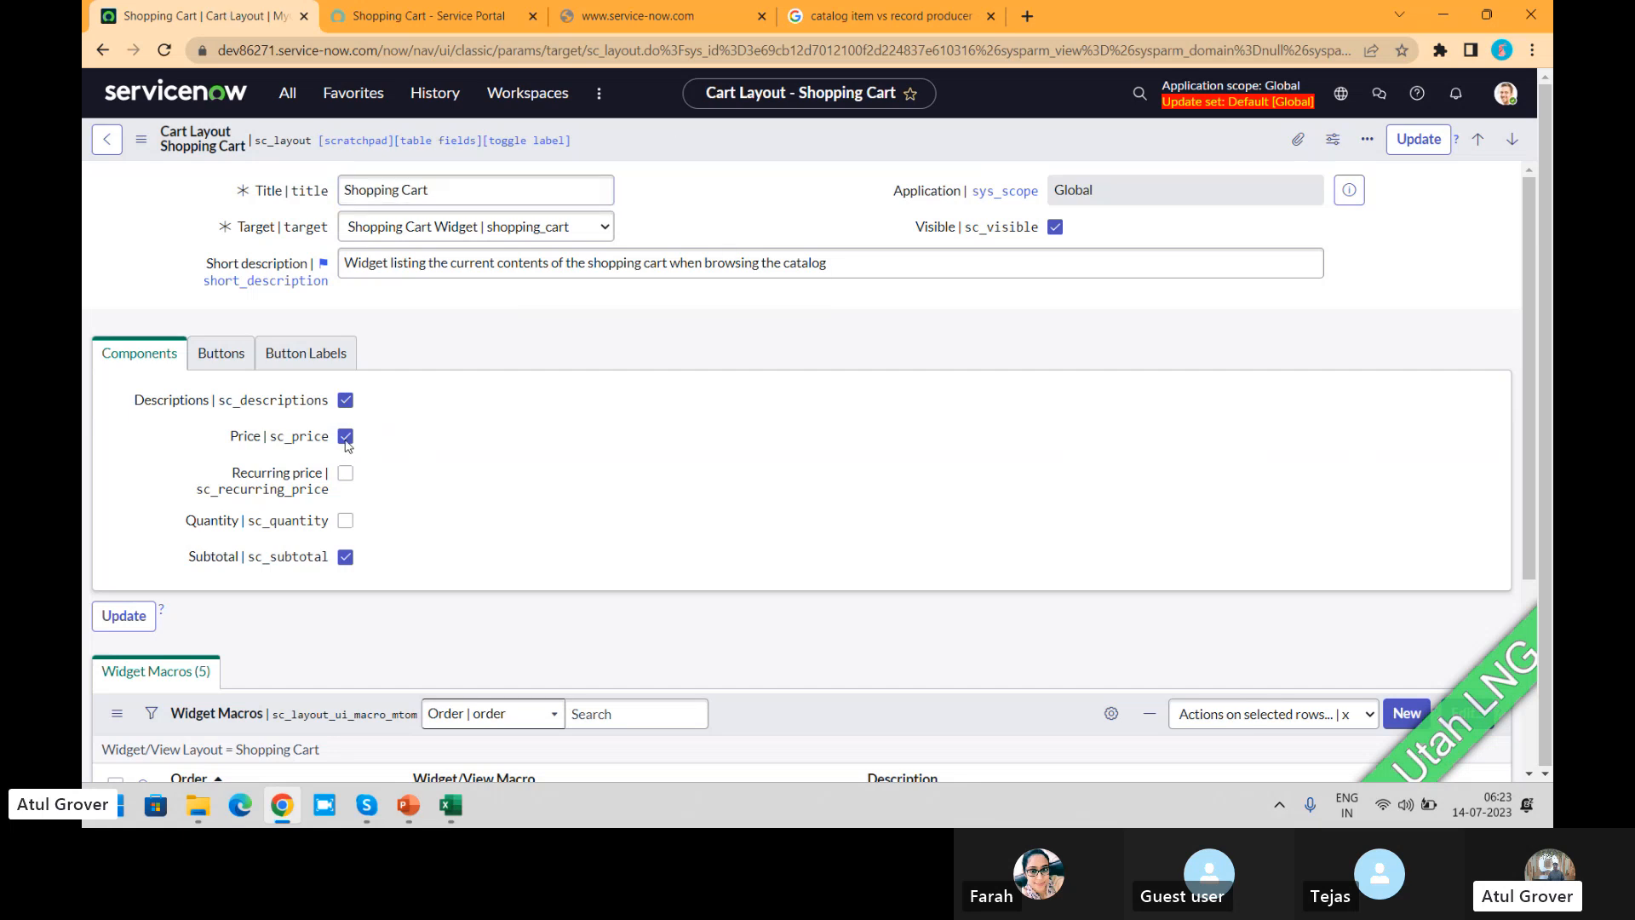
{"action": "right_click", "coordinate": [695, 133]}
{"action": "left_click", "coordinate": [723, 145]}
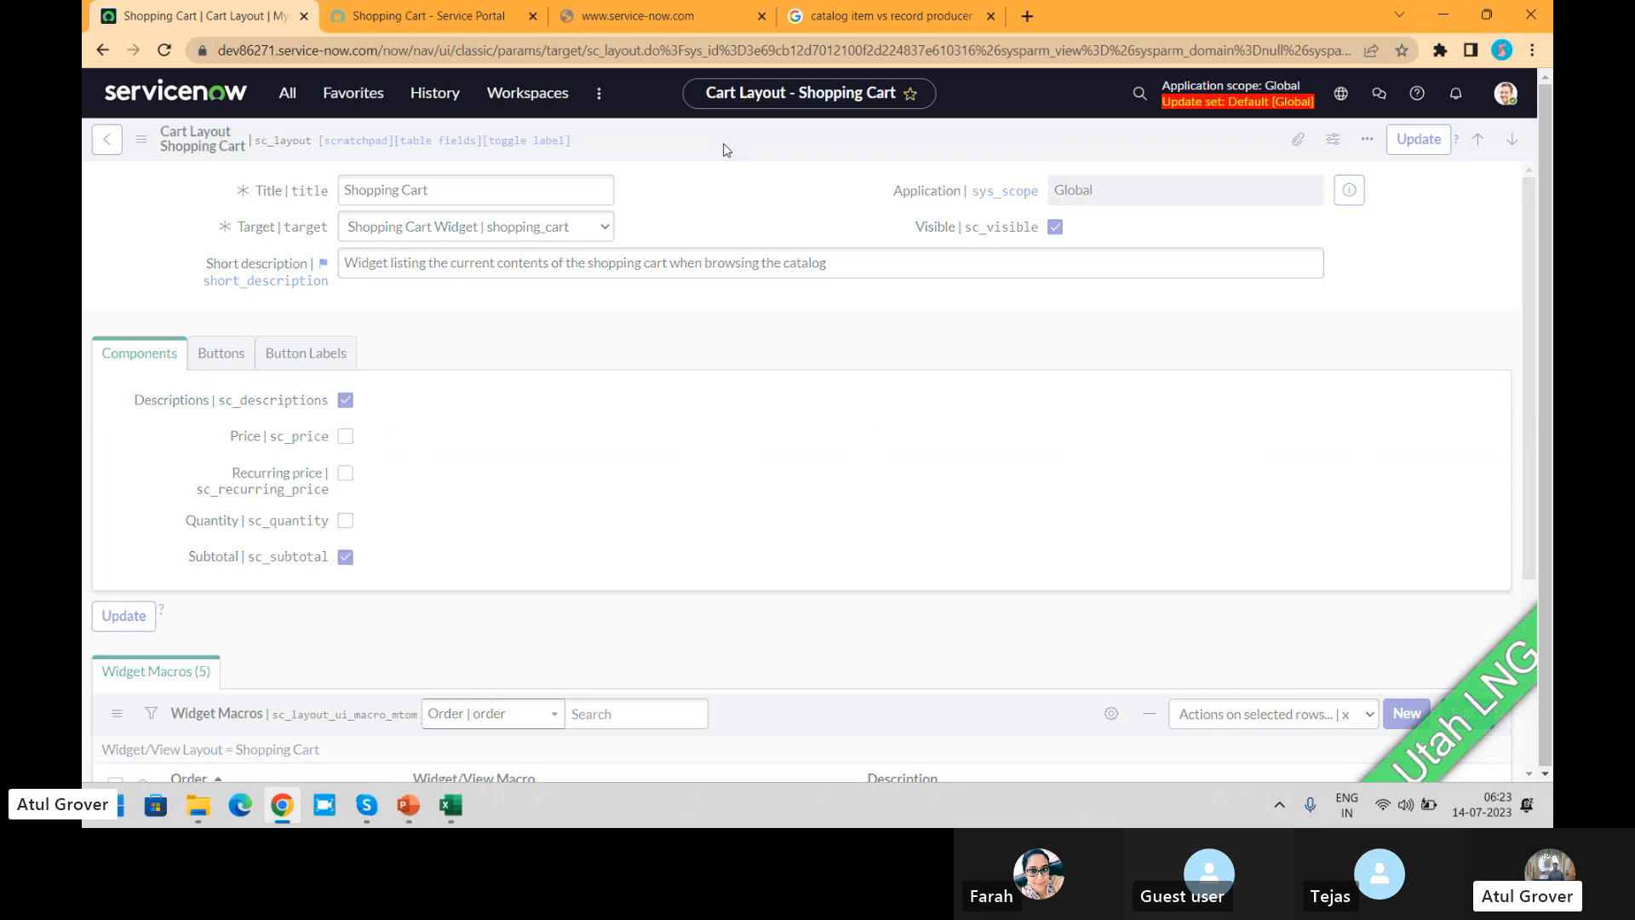
Step: Check the portal's cart preview and full cart against the saved layout, and return to the layout record
{"action": "left_click", "coordinate": [409, 23]}
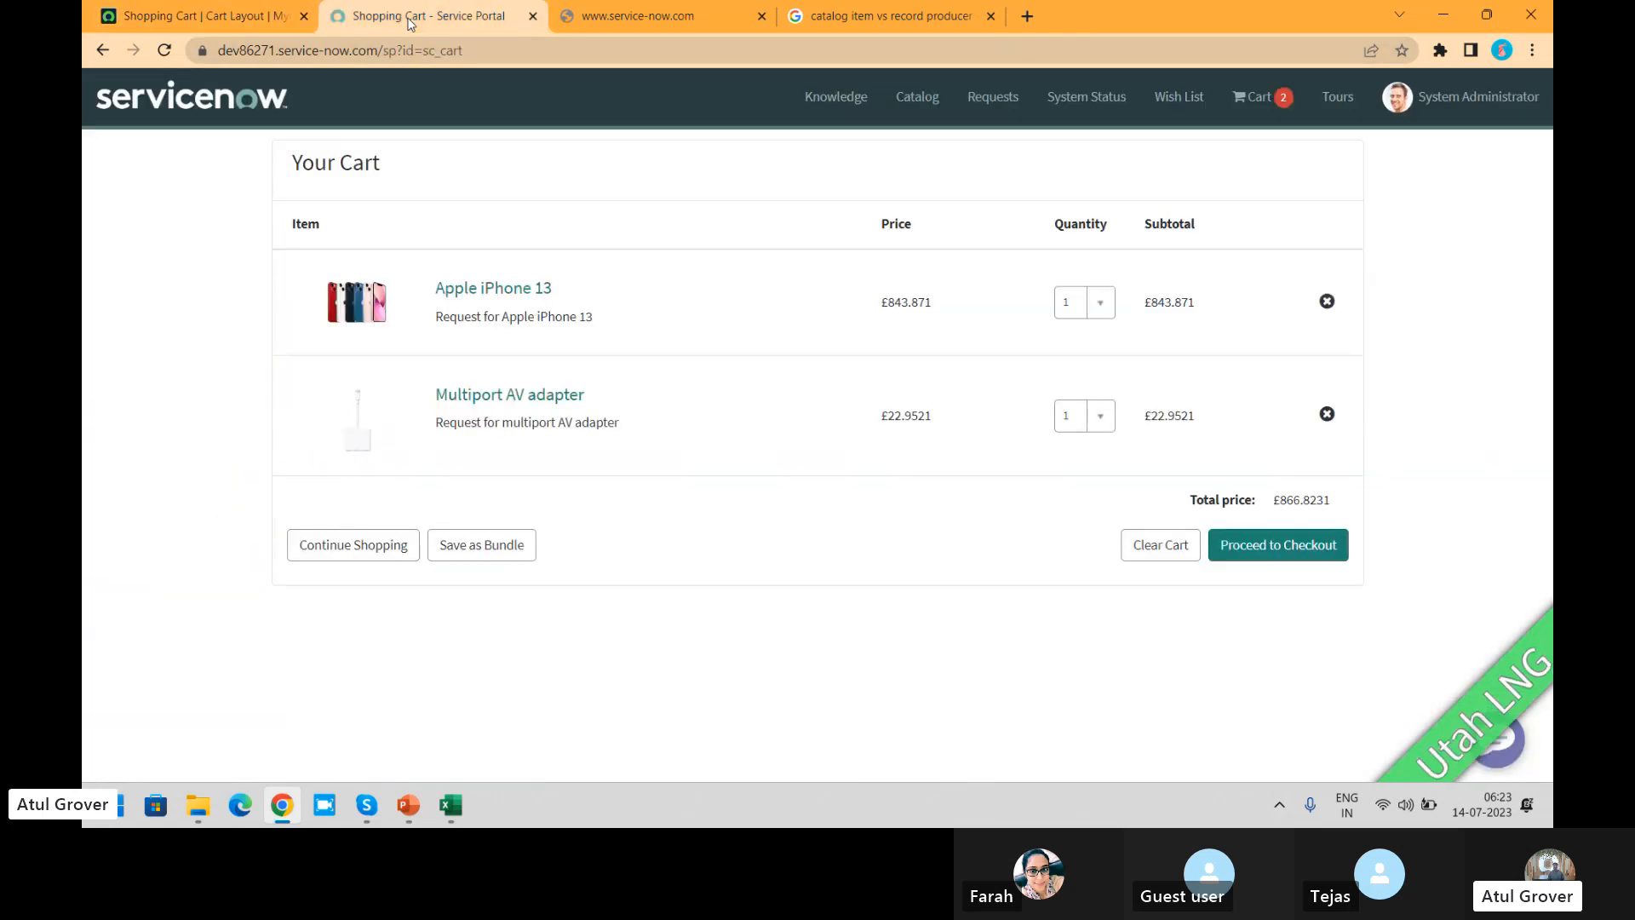
{"action": "left_click", "coordinate": [1253, 99]}
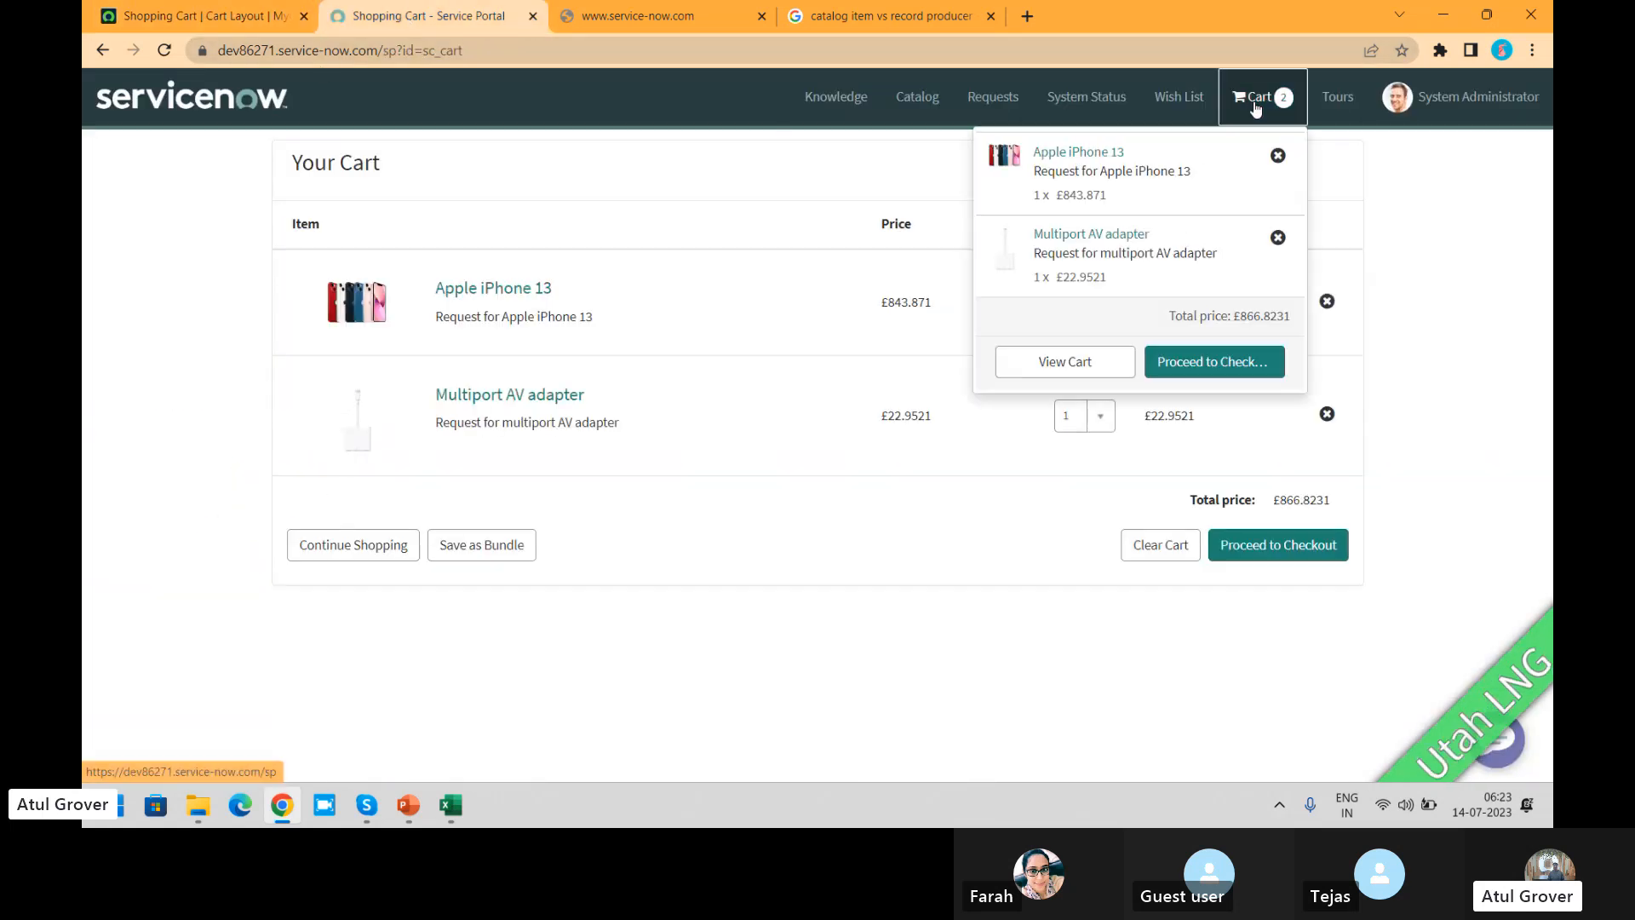
{"action": "left_click", "coordinate": [1051, 363]}
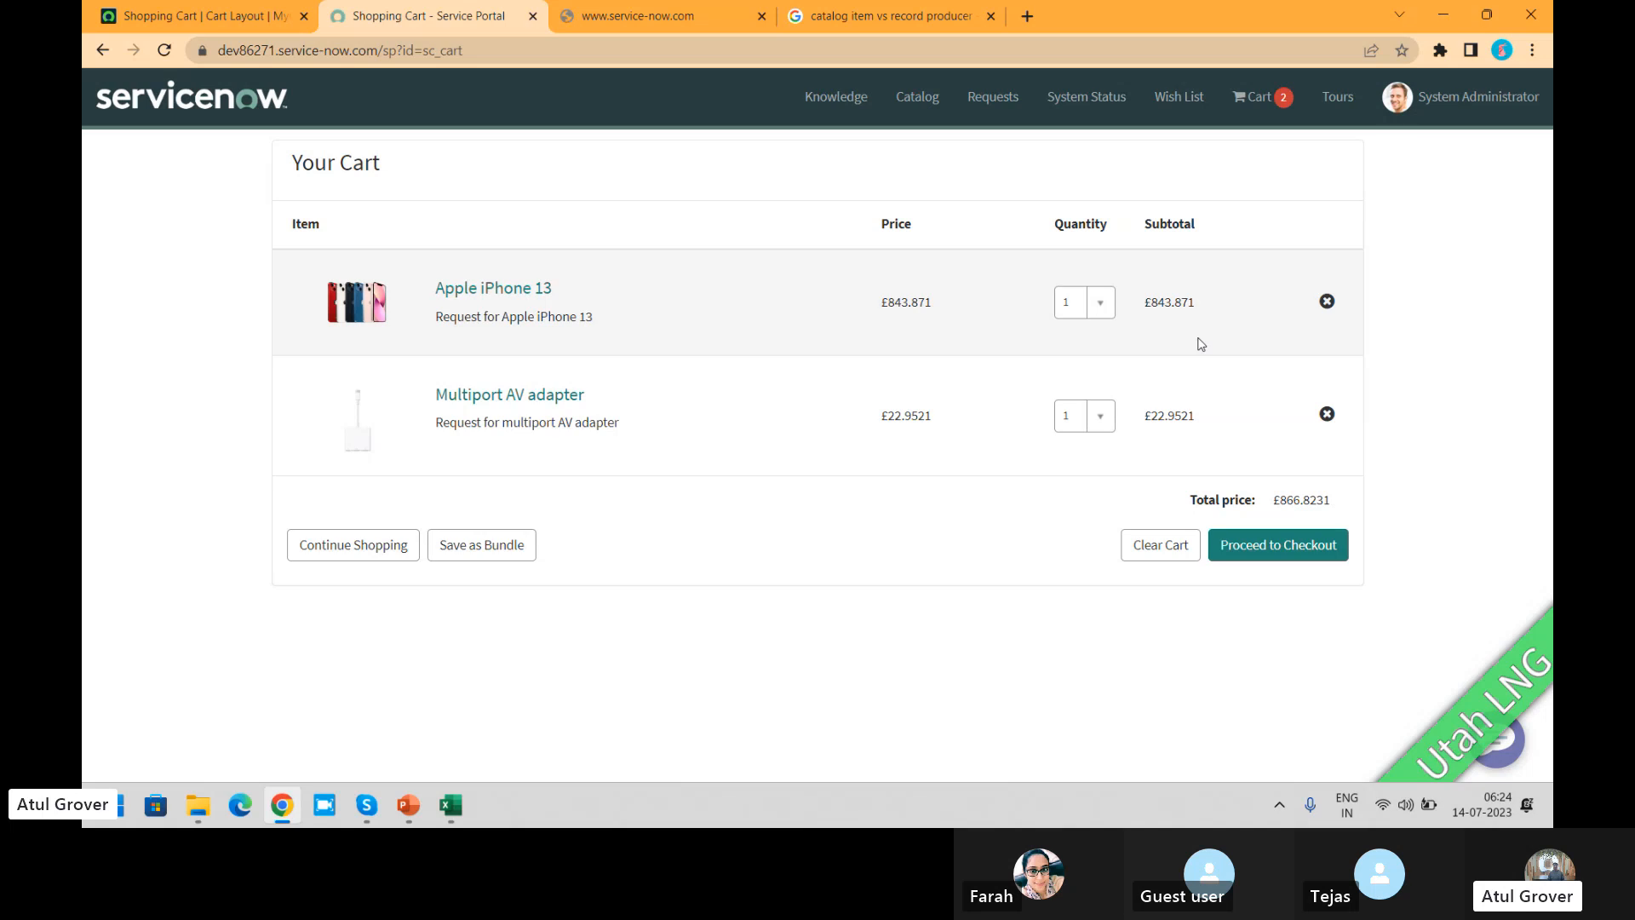
{"action": "left_click", "coordinate": [202, 19]}
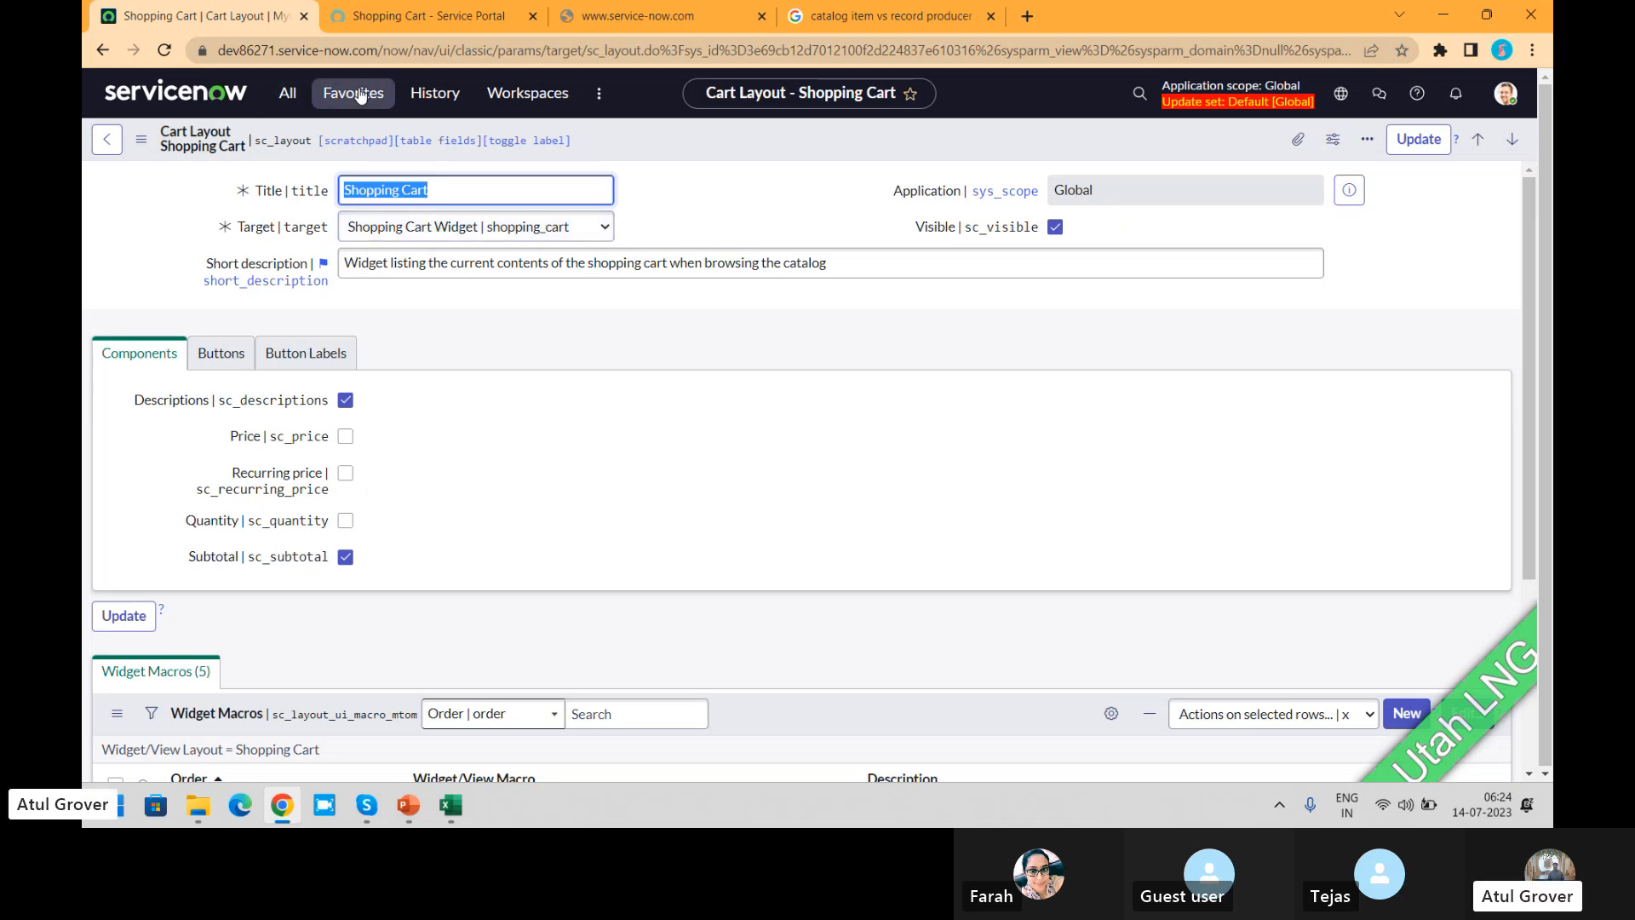
Step: Open the Request email alias catalog item from the Maintain Items list
{"action": "left_click", "coordinate": [288, 94]}
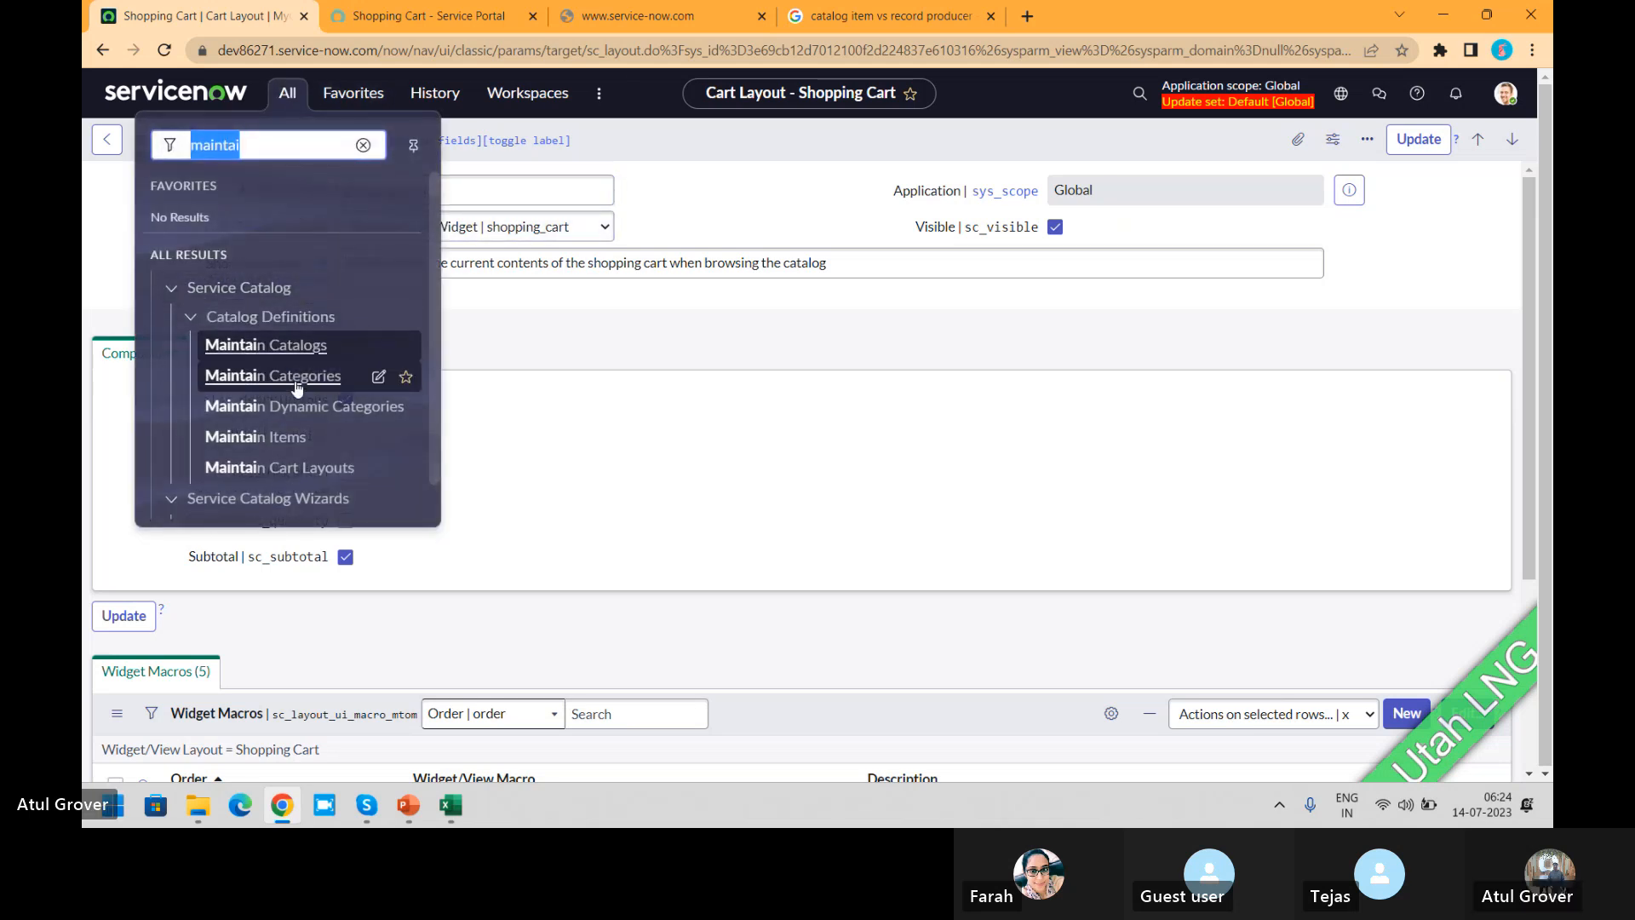
{"action": "left_click", "coordinate": [271, 438]}
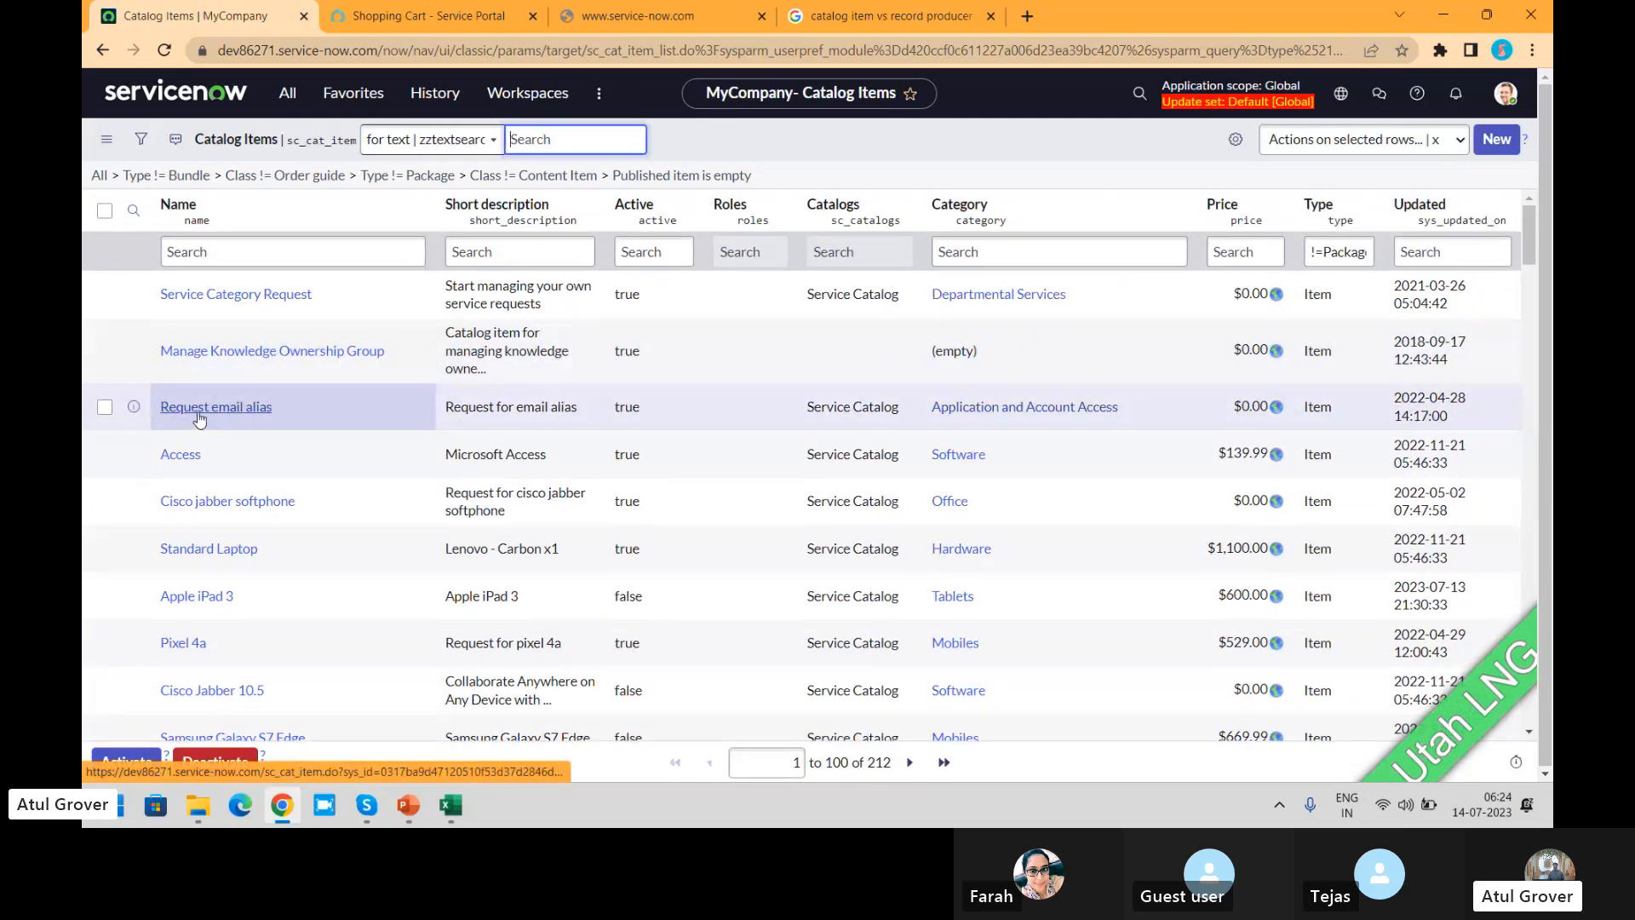
{"action": "left_click", "coordinate": [198, 407]}
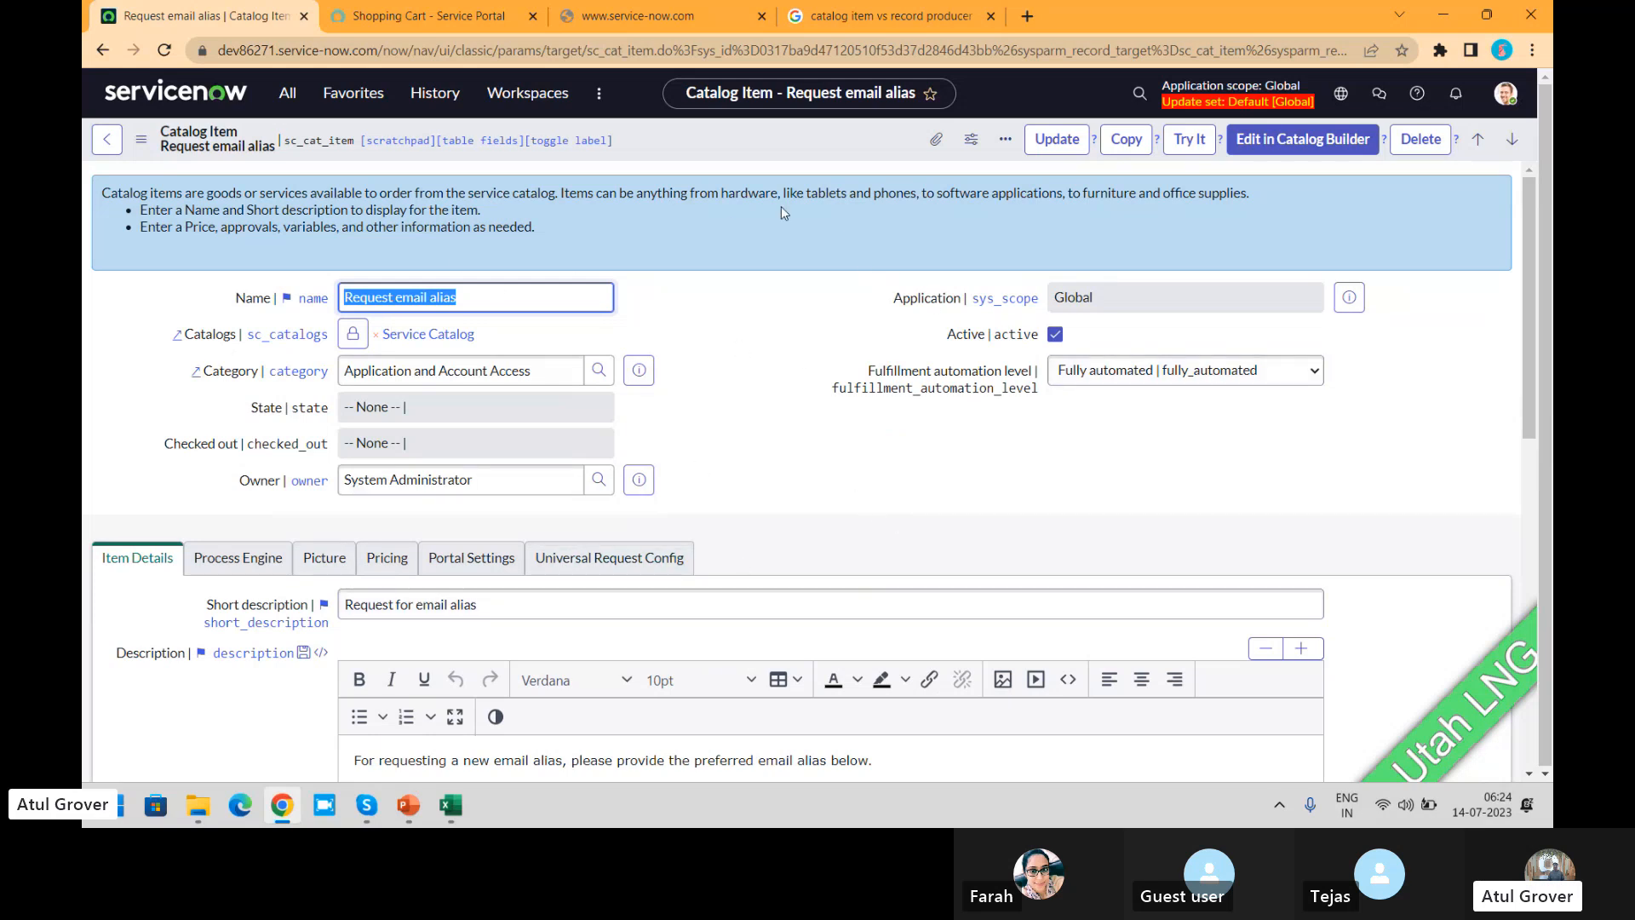
Step: Configure the Catalog Item form layout in the default view and add the Use cart layout field to the selected fields
{"action": "right_click", "coordinate": [769, 136]}
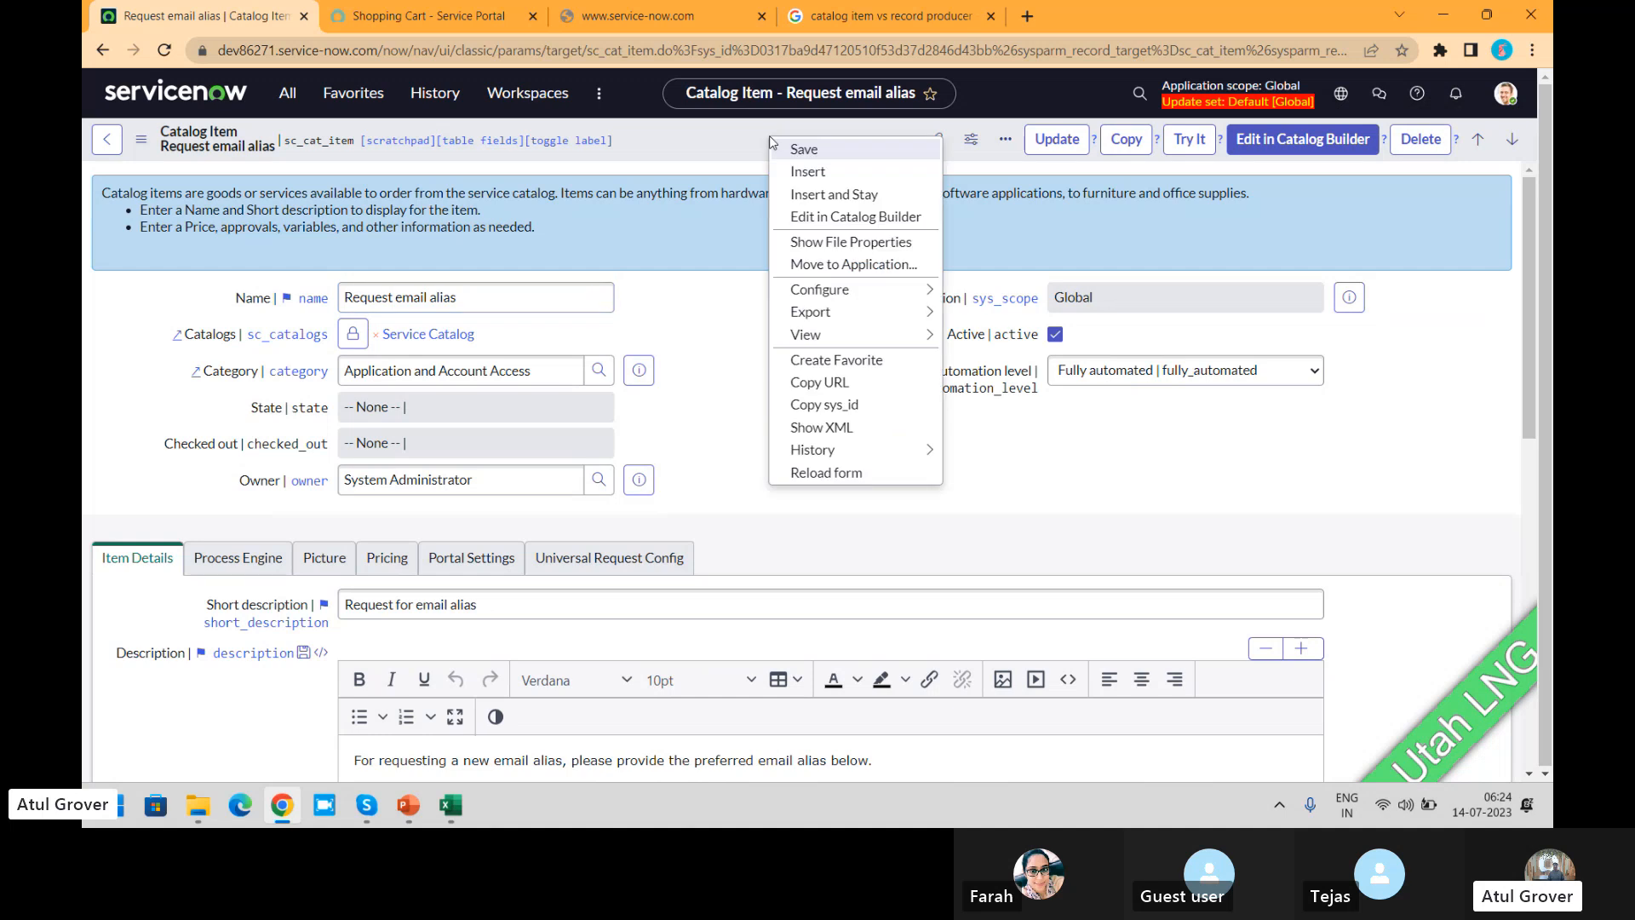
{"action": "mouse_move", "coordinate": [910, 286]}
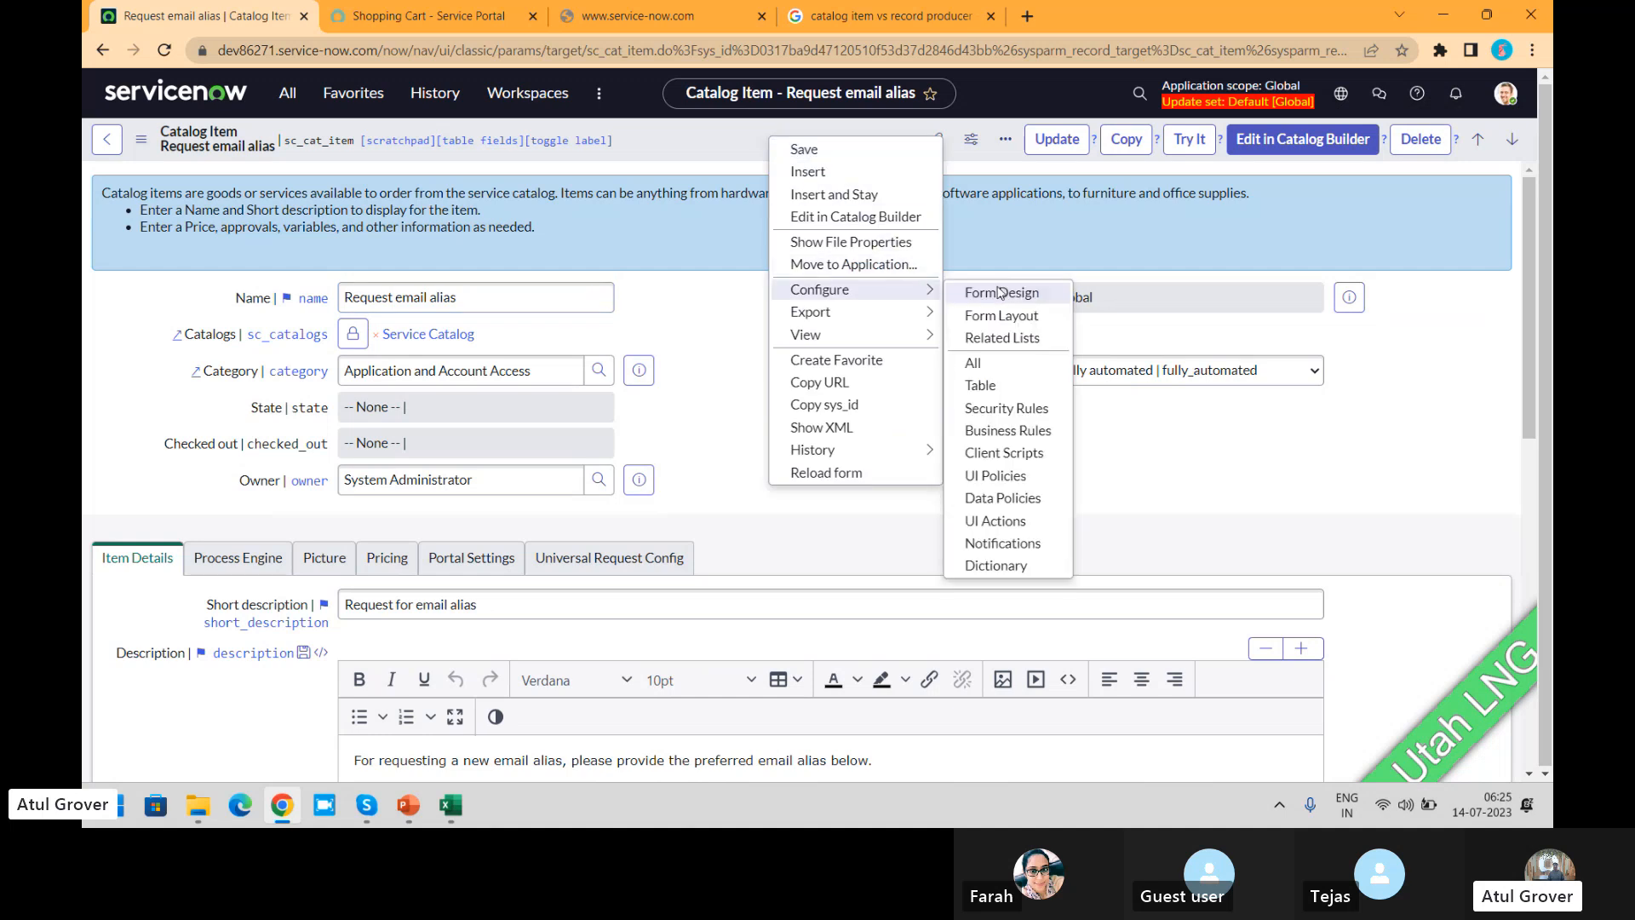
{"action": "left_click", "coordinate": [990, 317]}
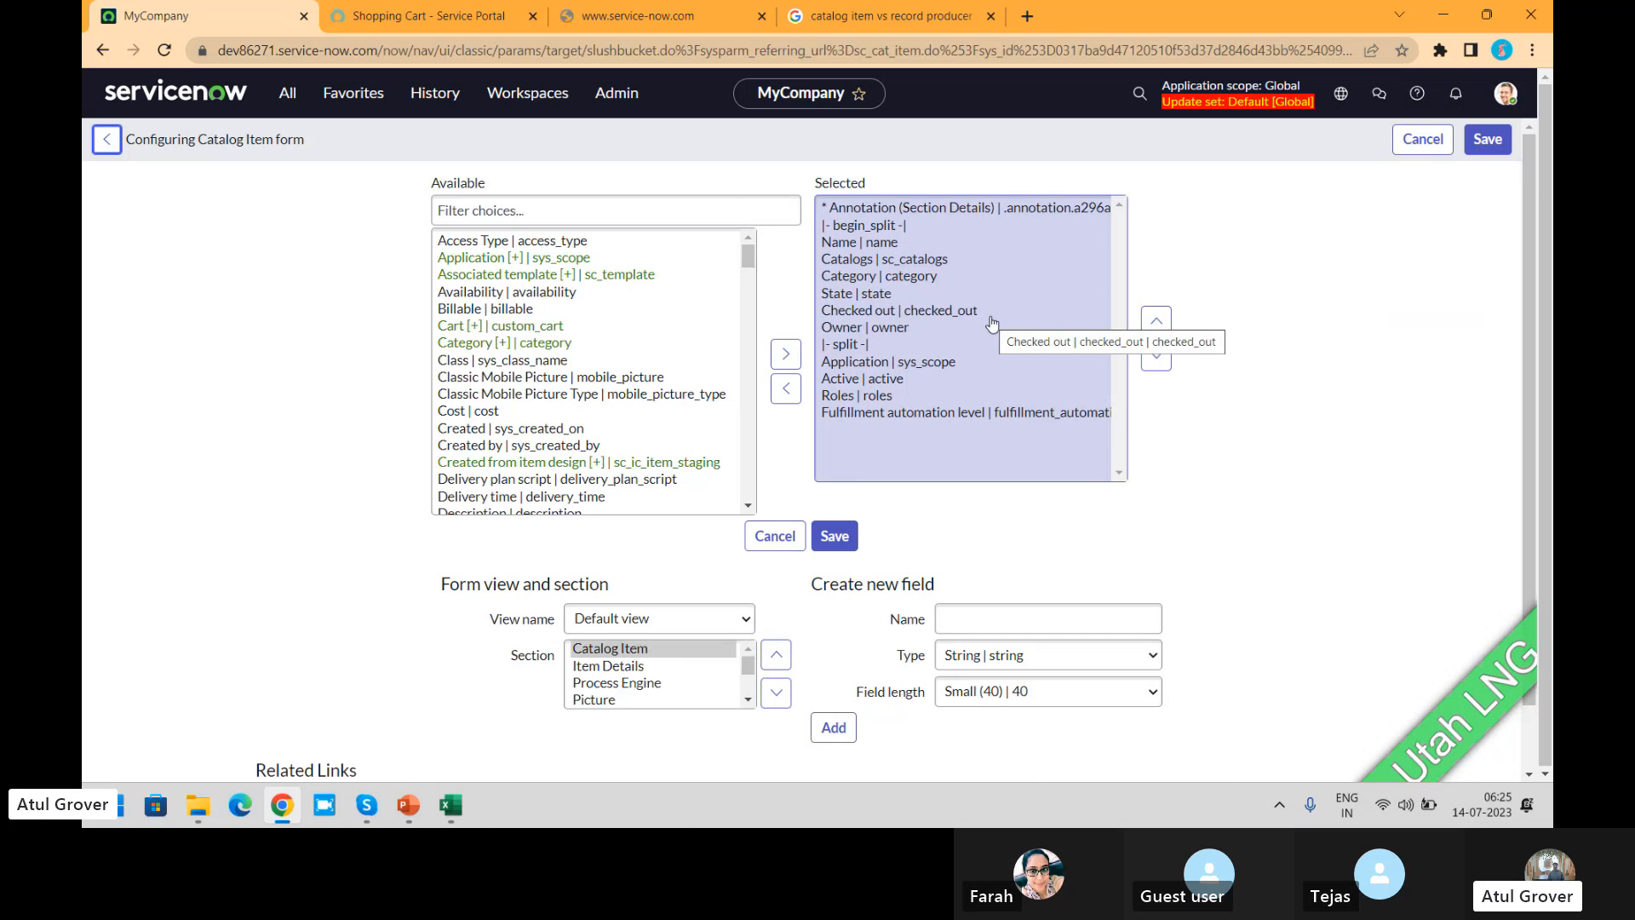
{"action": "left_click", "coordinate": [559, 210]}
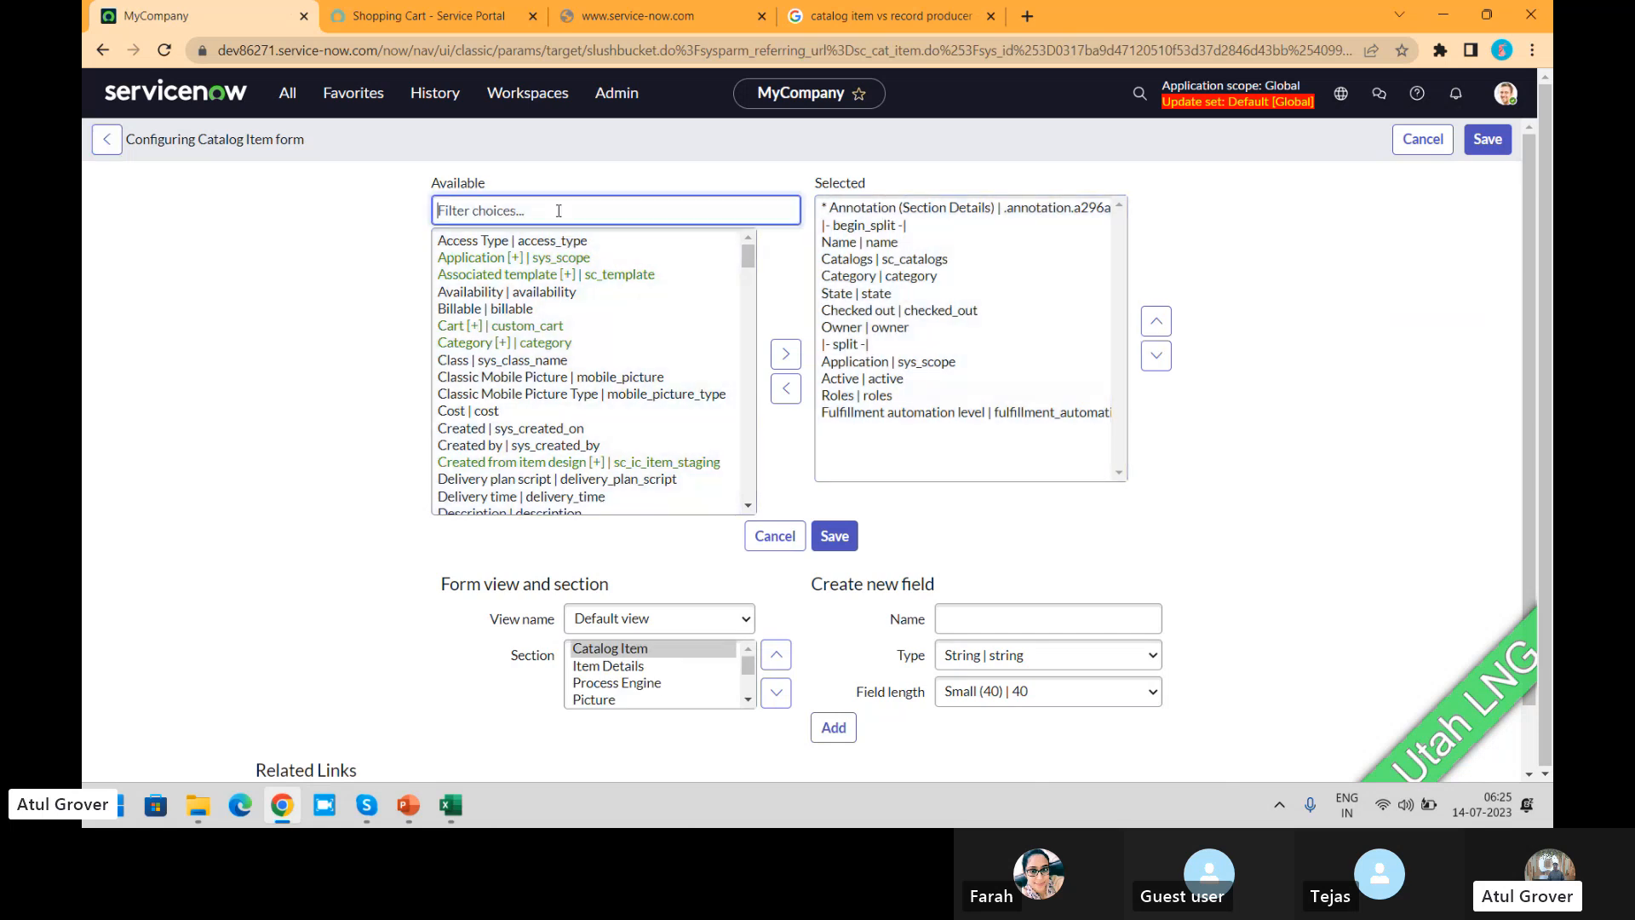
{"action": "type", "text": "user"}
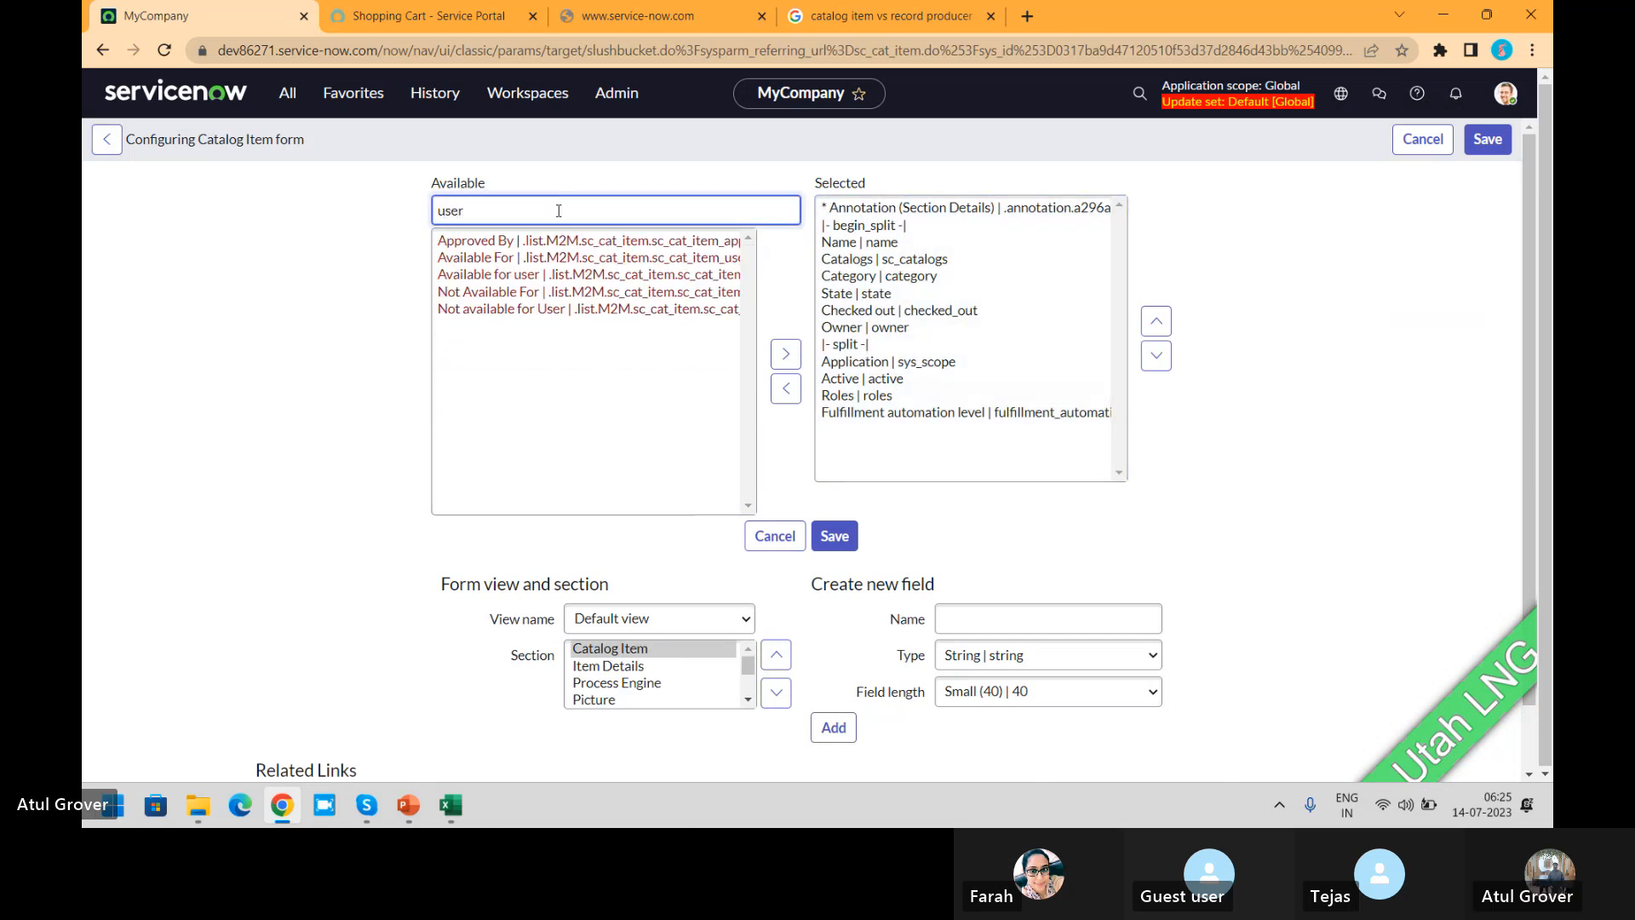
{"action": "key", "text": "BackSpace"}
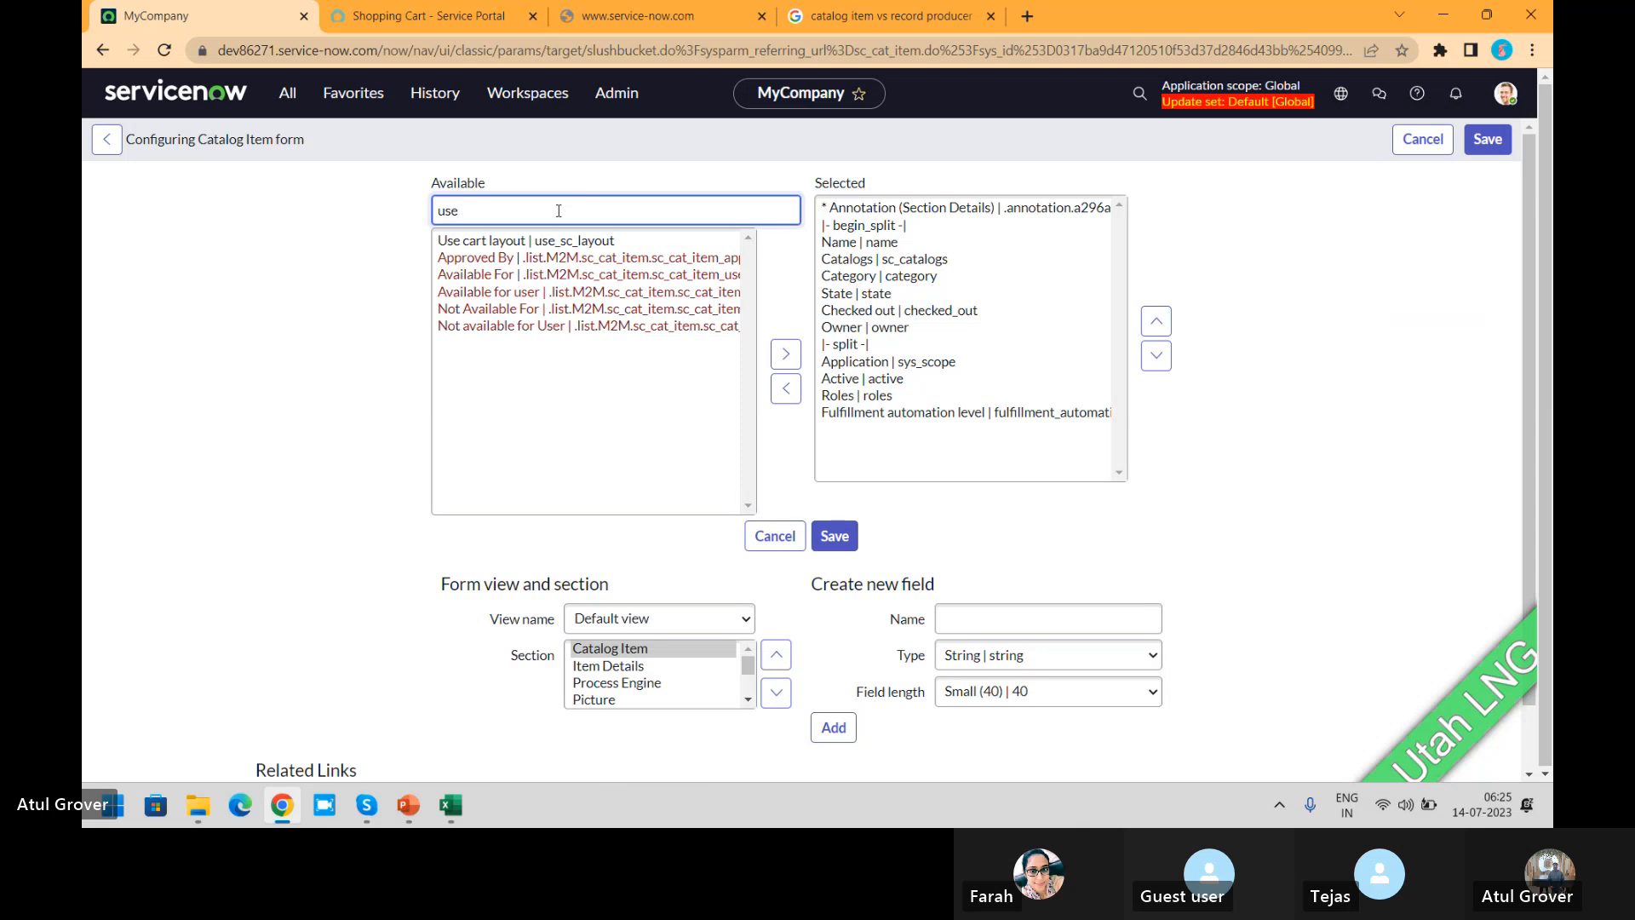
{"action": "left_click", "coordinate": [786, 355]}
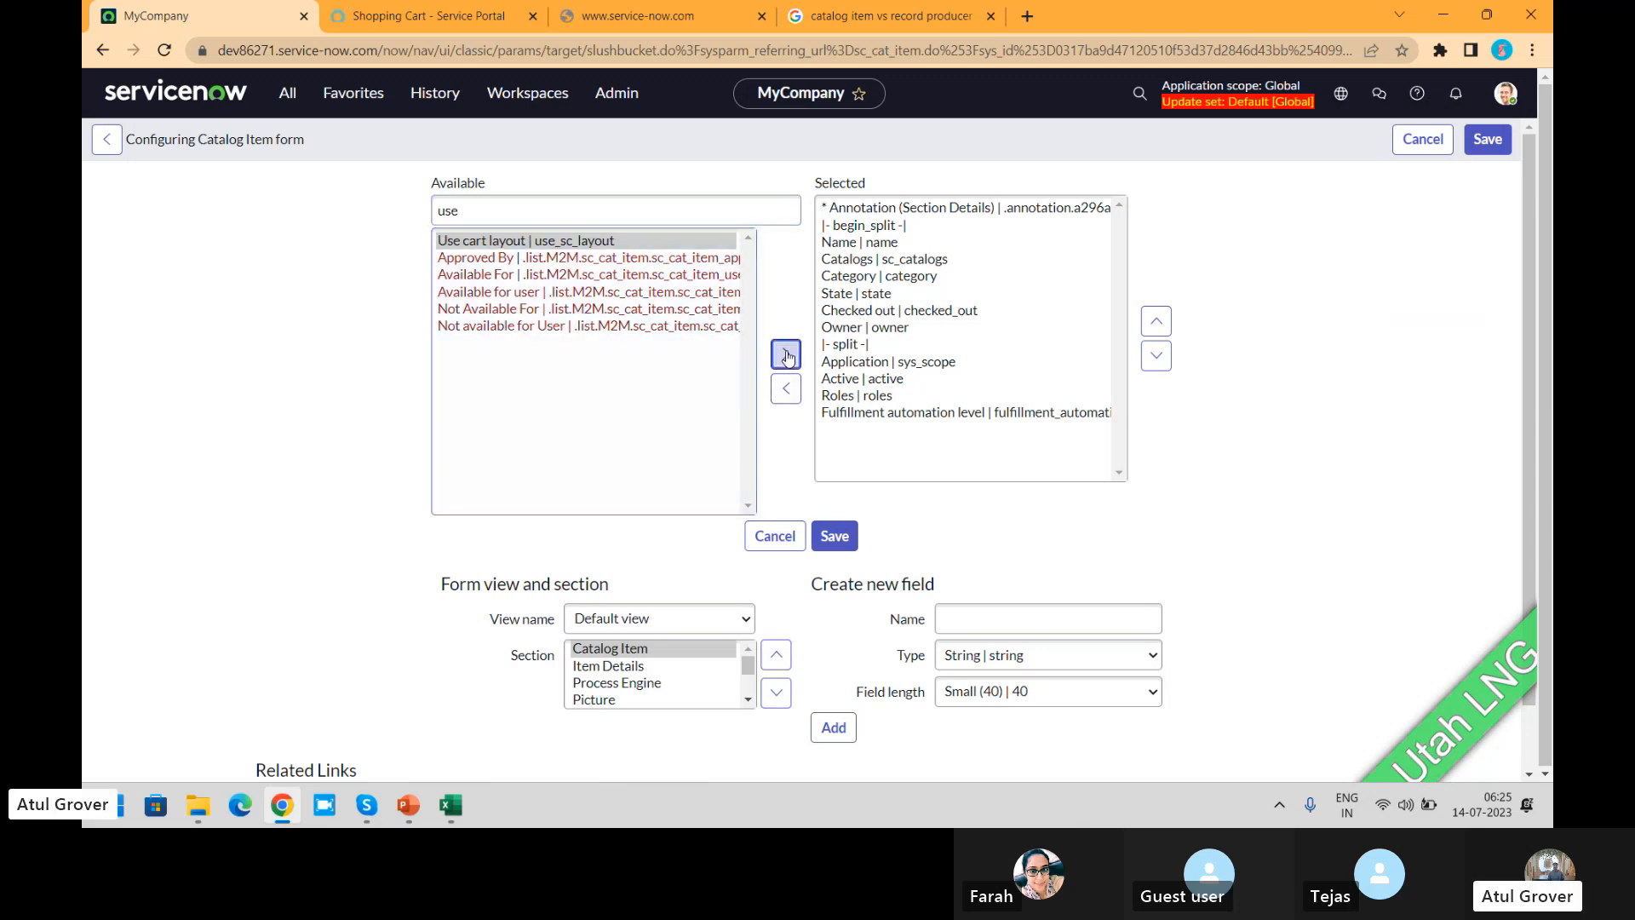
Step: Move the Use cart layout field up to directly below Catalogs and save the form layout
{"action": "left_click", "coordinate": [1157, 322]}
{"action": "left_click", "coordinate": [1157, 322]}
{"action": "left_click", "coordinate": [1157, 321]}
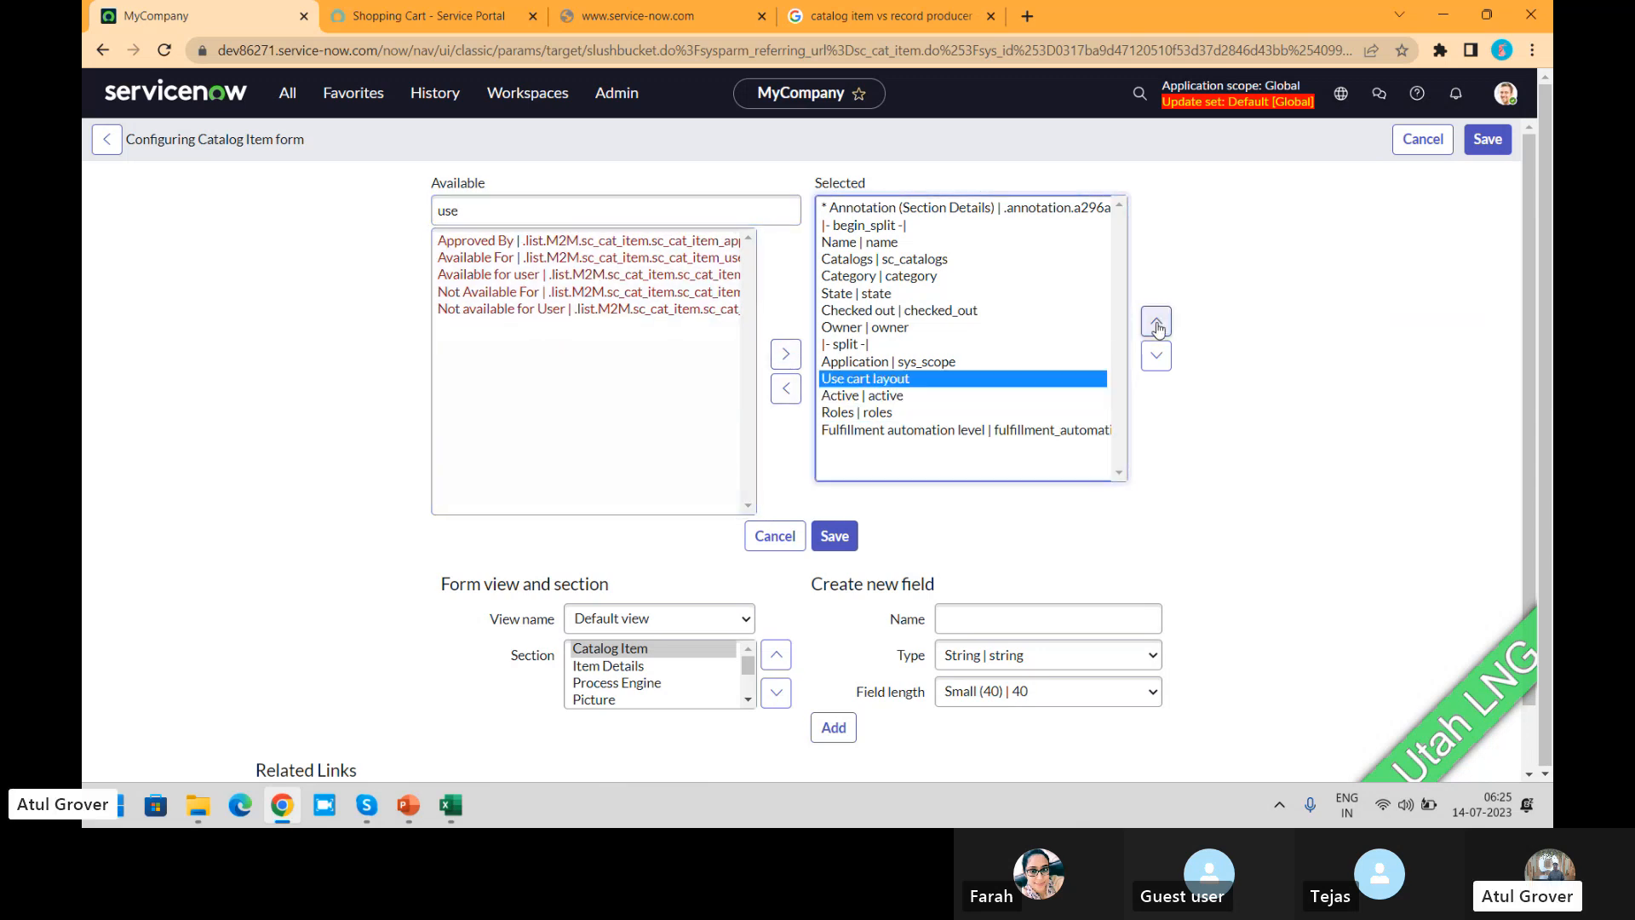
{"action": "left_click", "coordinate": [1156, 322]}
{"action": "left_click", "coordinate": [1156, 322]}
{"action": "left_click", "coordinate": [1156, 322]}
{"action": "left_click", "coordinate": [1156, 322]}
{"action": "left_click", "coordinate": [1156, 322]}
{"action": "left_click", "coordinate": [1156, 322]}
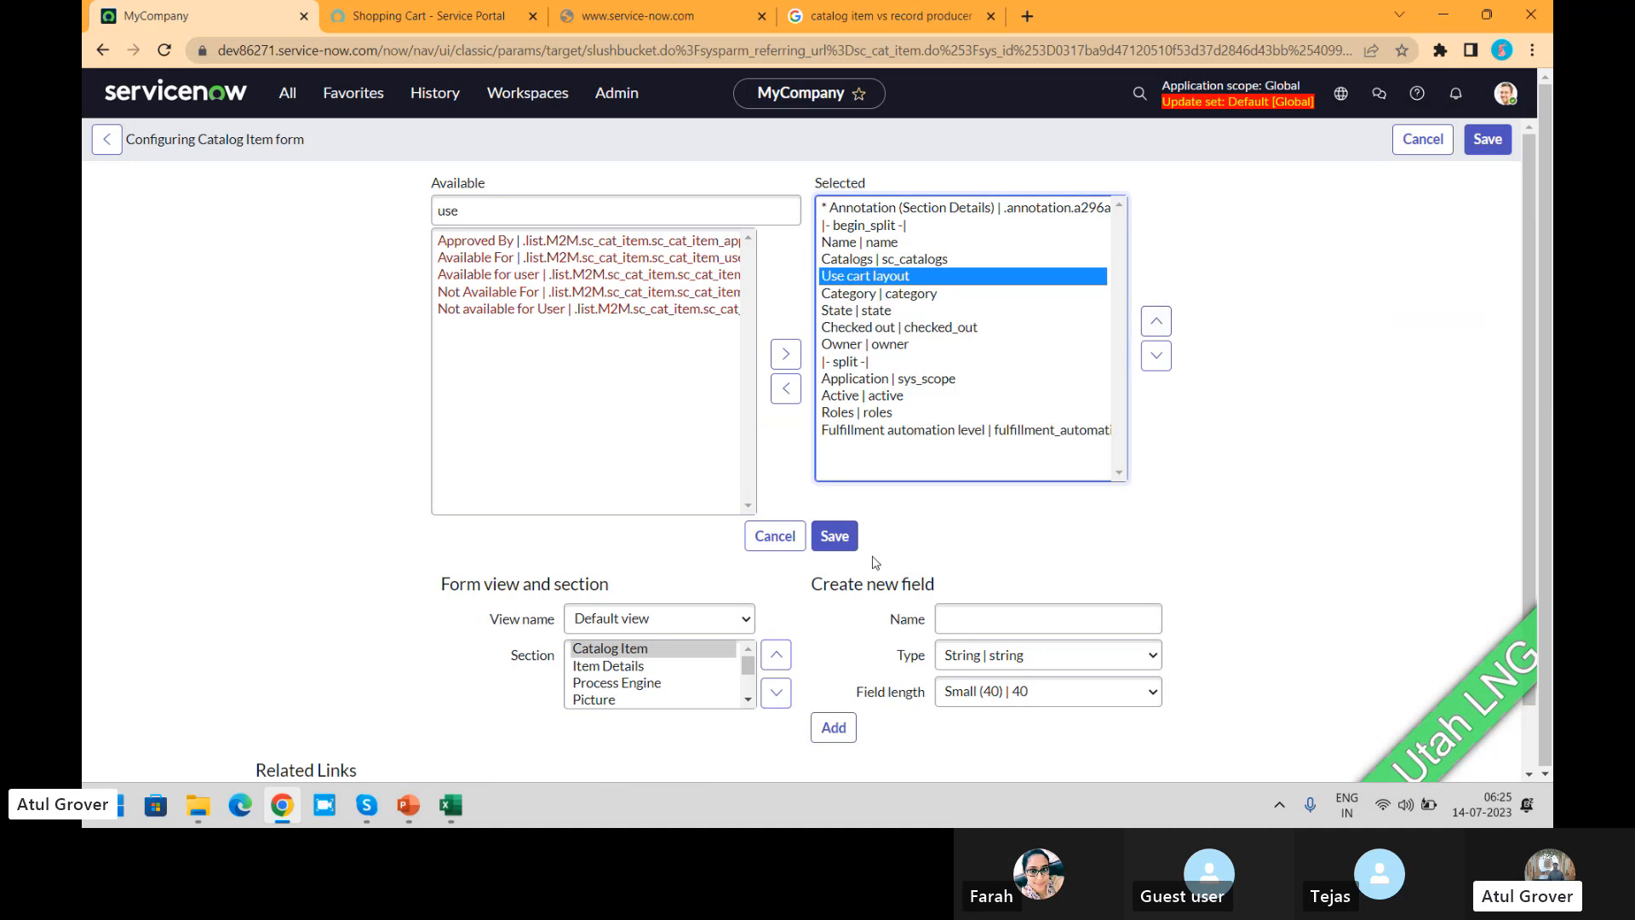
{"action": "left_click", "coordinate": [837, 536]}
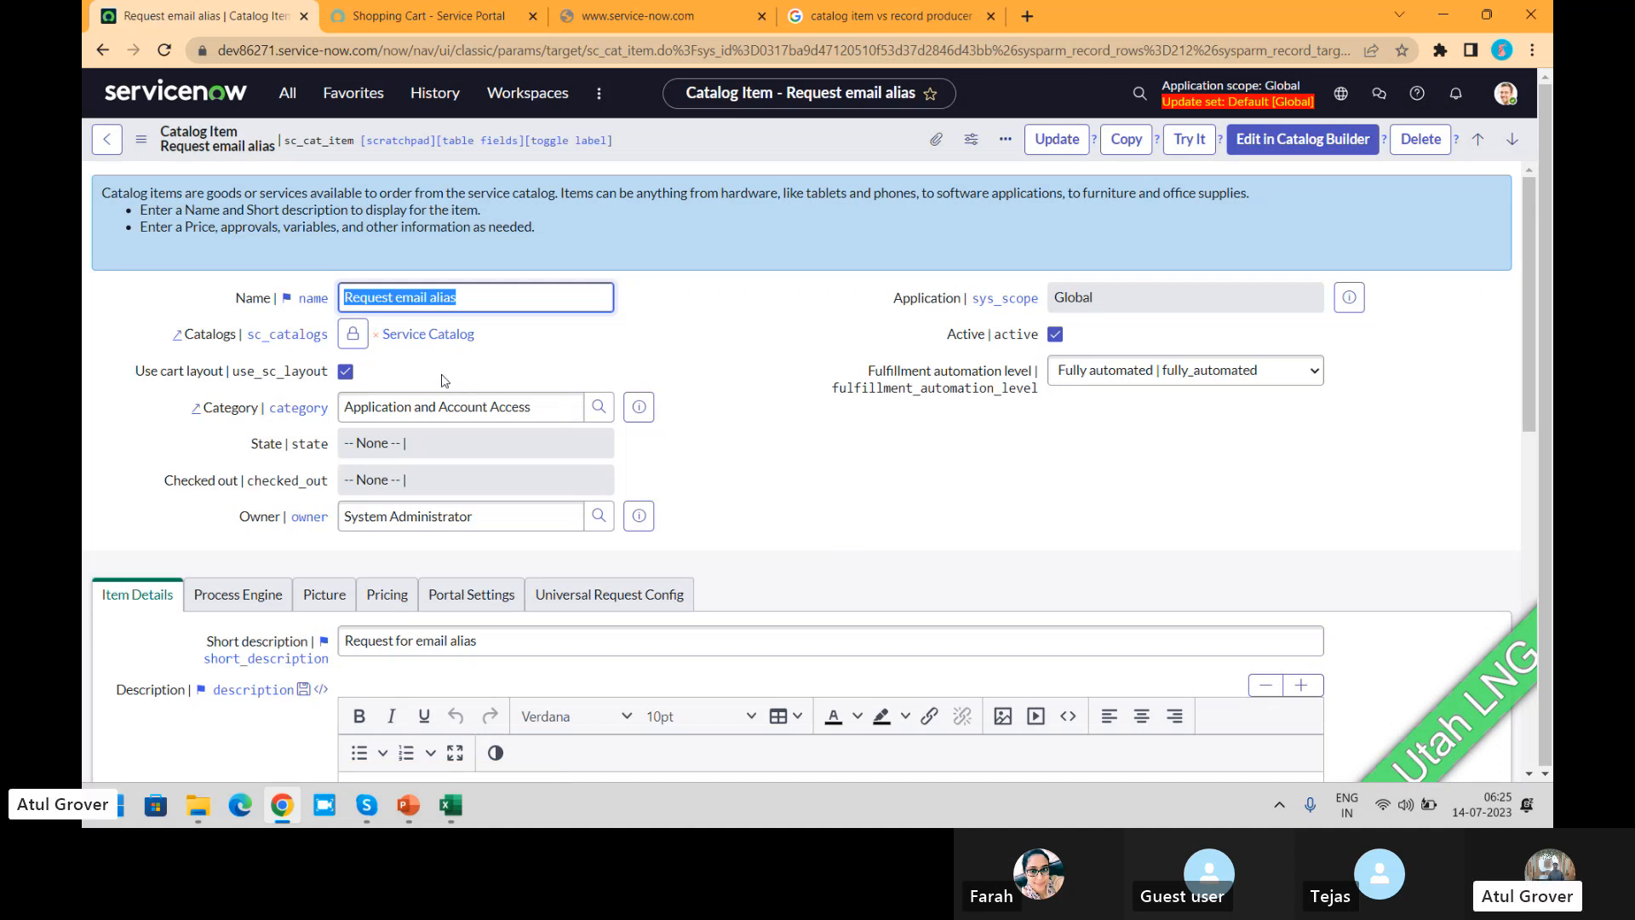
Step: Toggle the Use cart layout option on the Request email alias item and switch its form to the Advanced view
{"action": "left_click", "coordinate": [344, 374]}
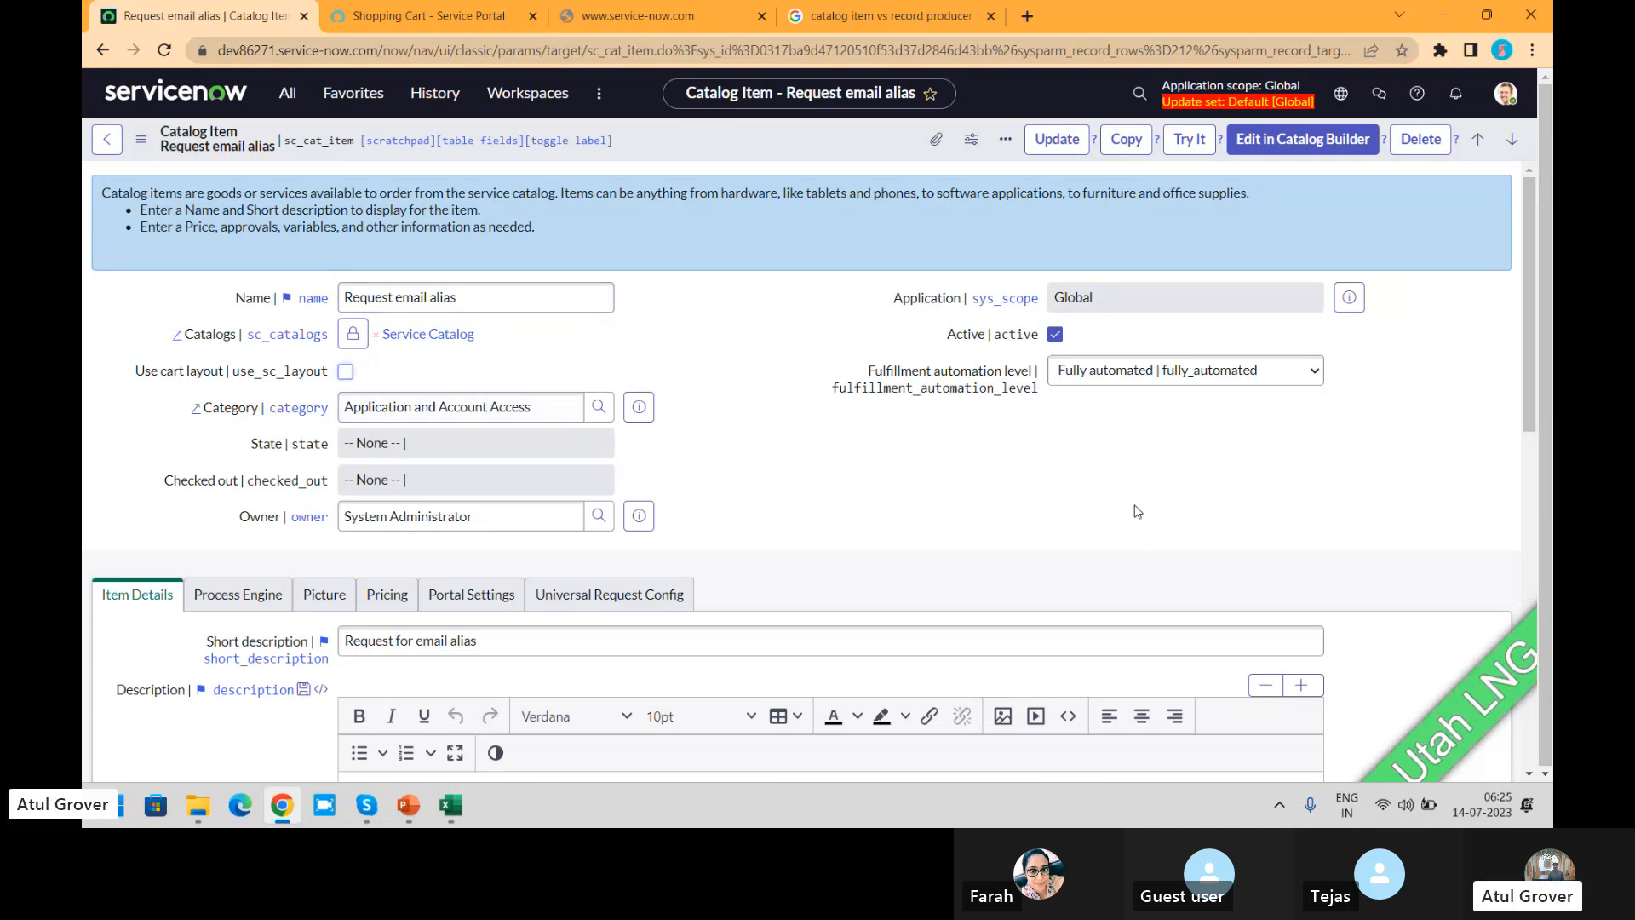
{"action": "left_click", "coordinate": [352, 380]}
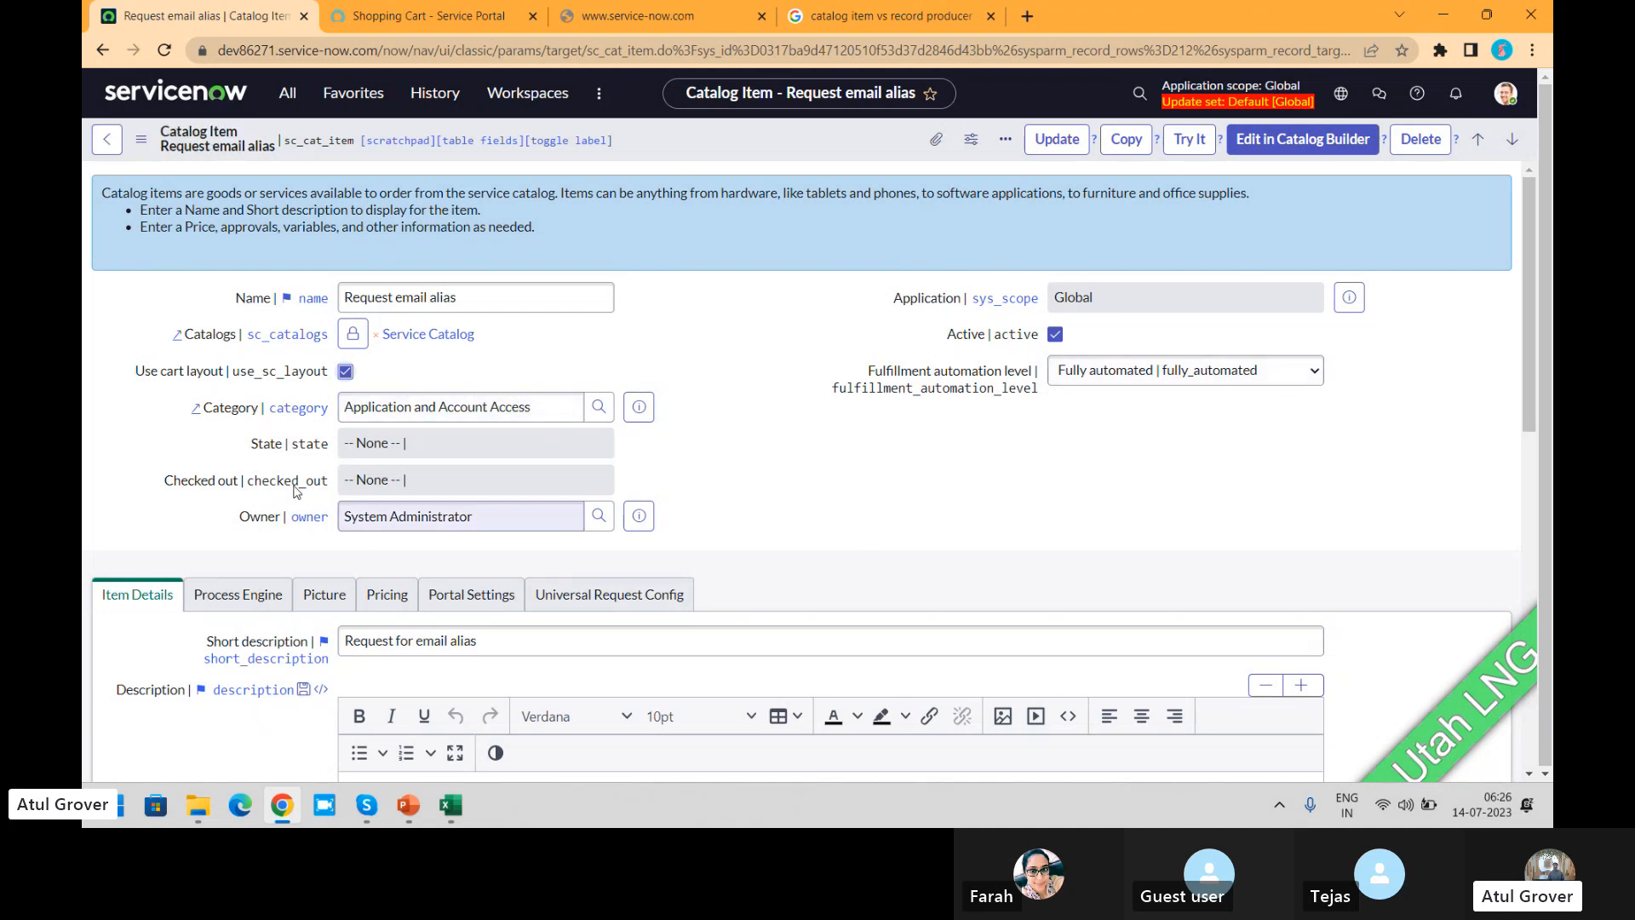
{"action": "left_click", "coordinate": [150, 138]}
{"action": "mouse_move", "coordinate": [276, 348]}
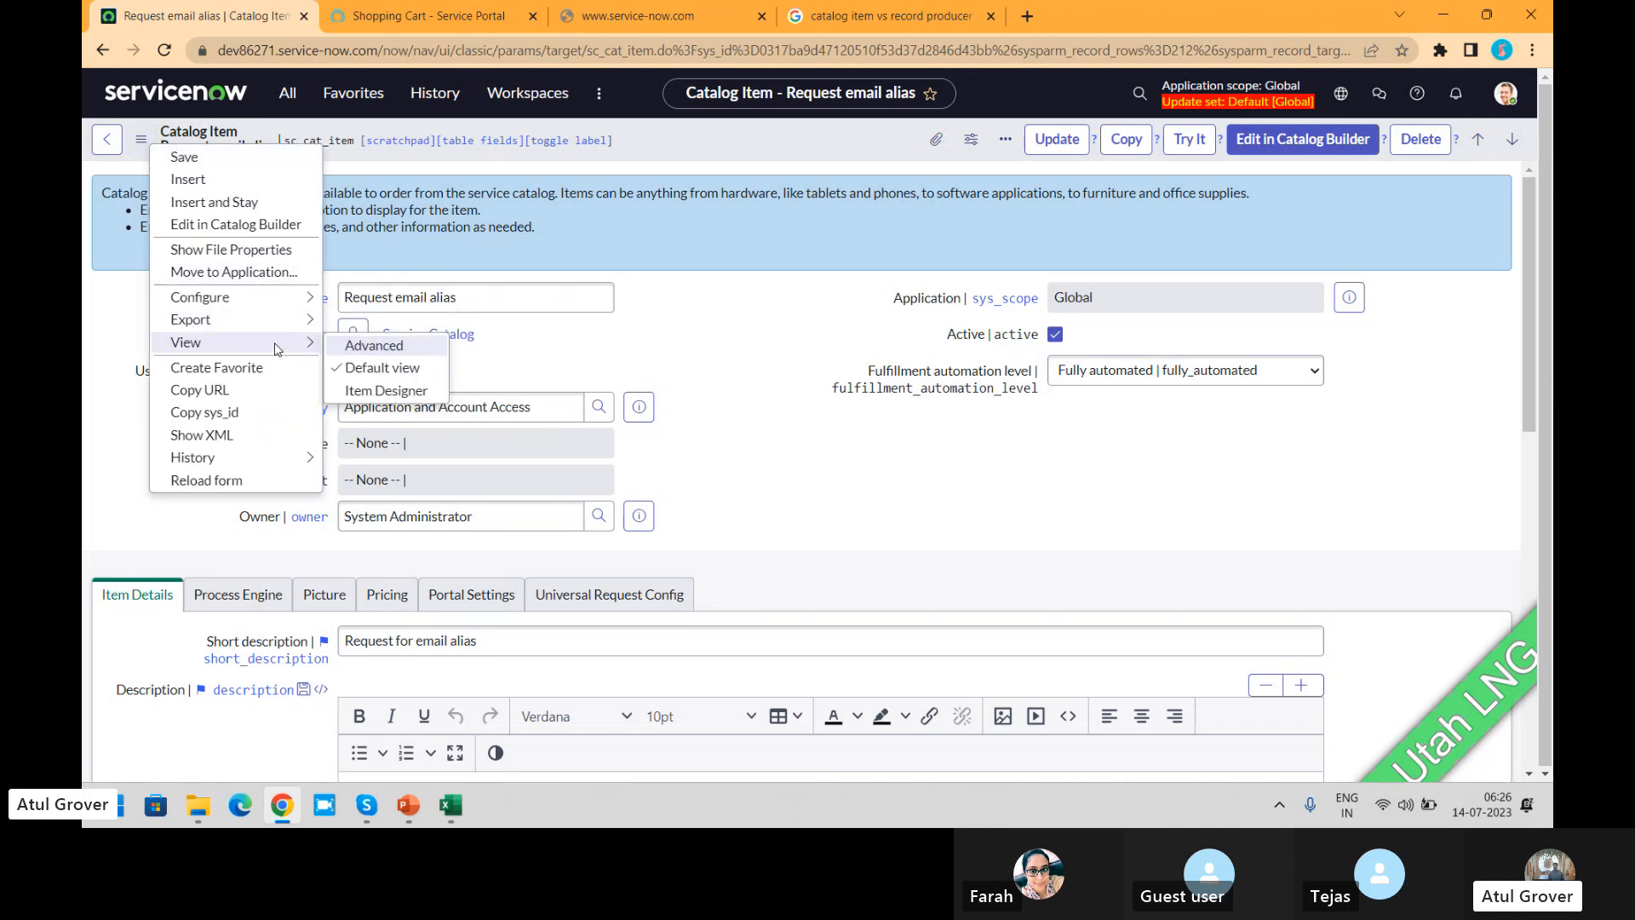
{"action": "left_click", "coordinate": [400, 353]}
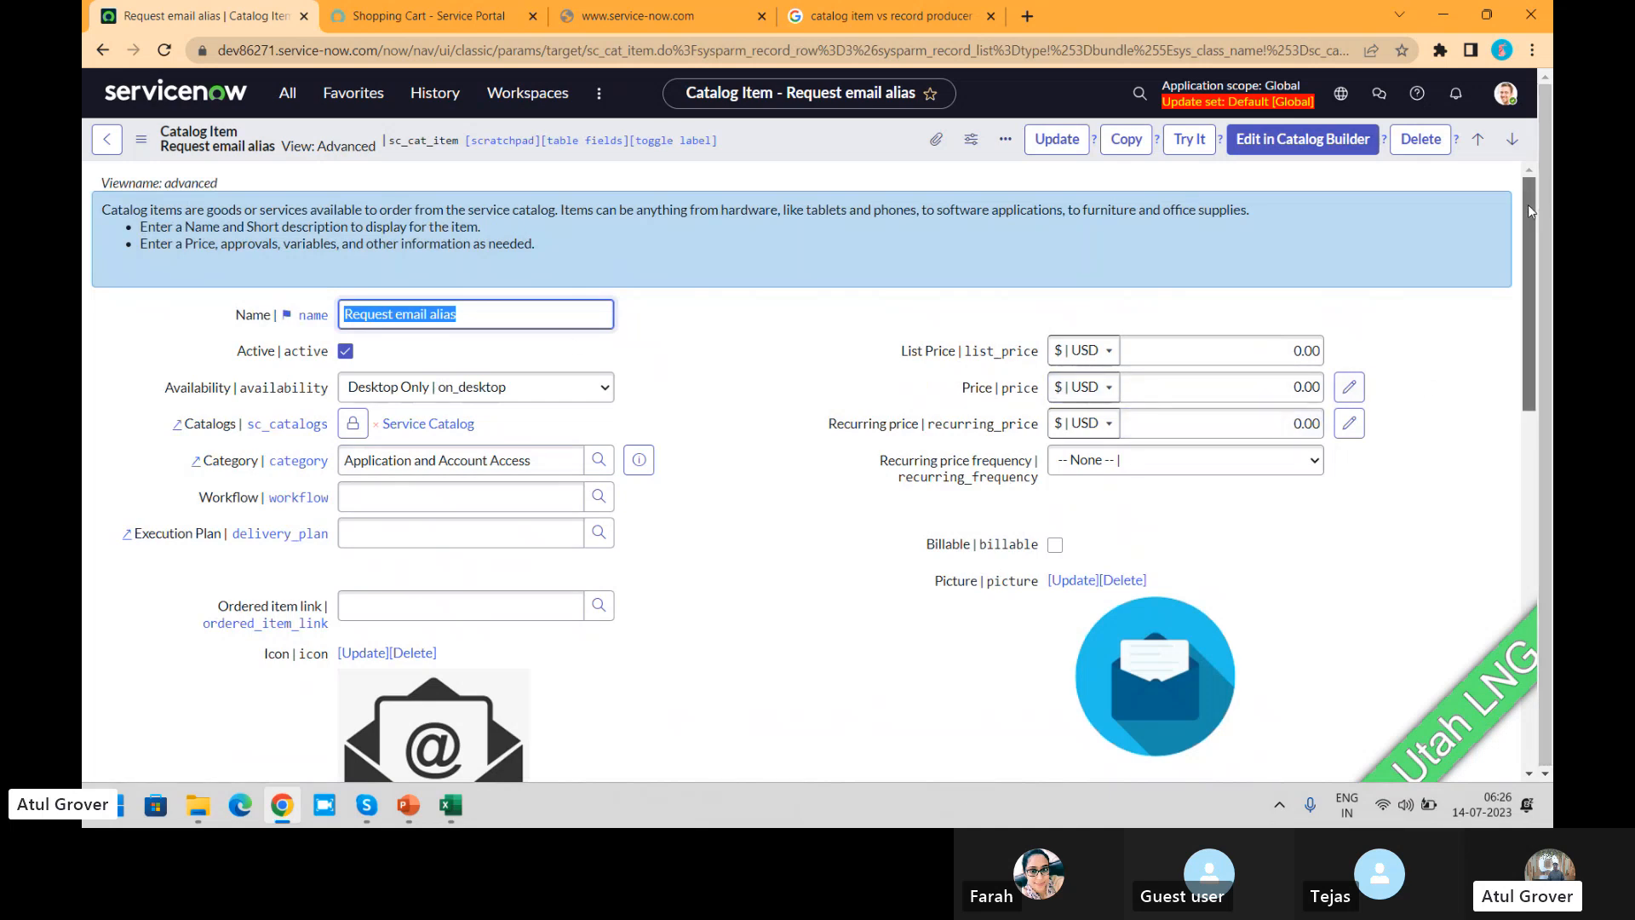
{"action": "mouse_move", "coordinate": [1528, 205]}
{"action": "left_mouse_down"}
{"action": "mouse_move", "coordinate": [1524, 532]}
{"action": "mouse_move", "coordinate": [1529, 201]}
{"action": "left_mouse_up"}
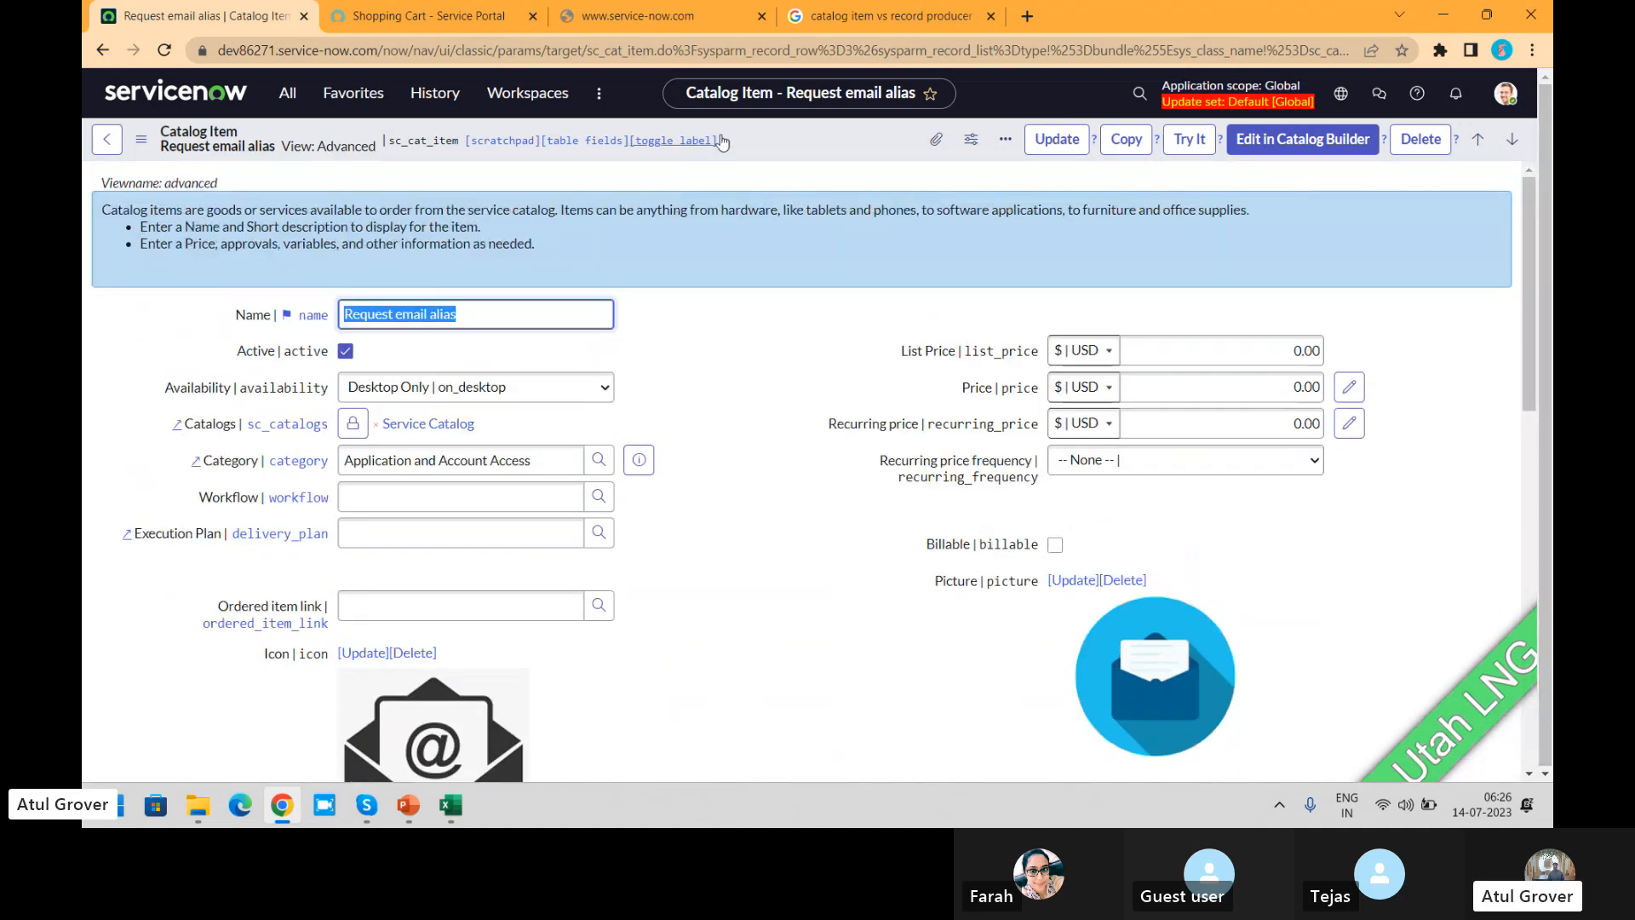
Step: Configure the Catalog Item form layout in the Advanced view and add the Use cart layout field to the selected fields
{"action": "right_click", "coordinate": [794, 141]}
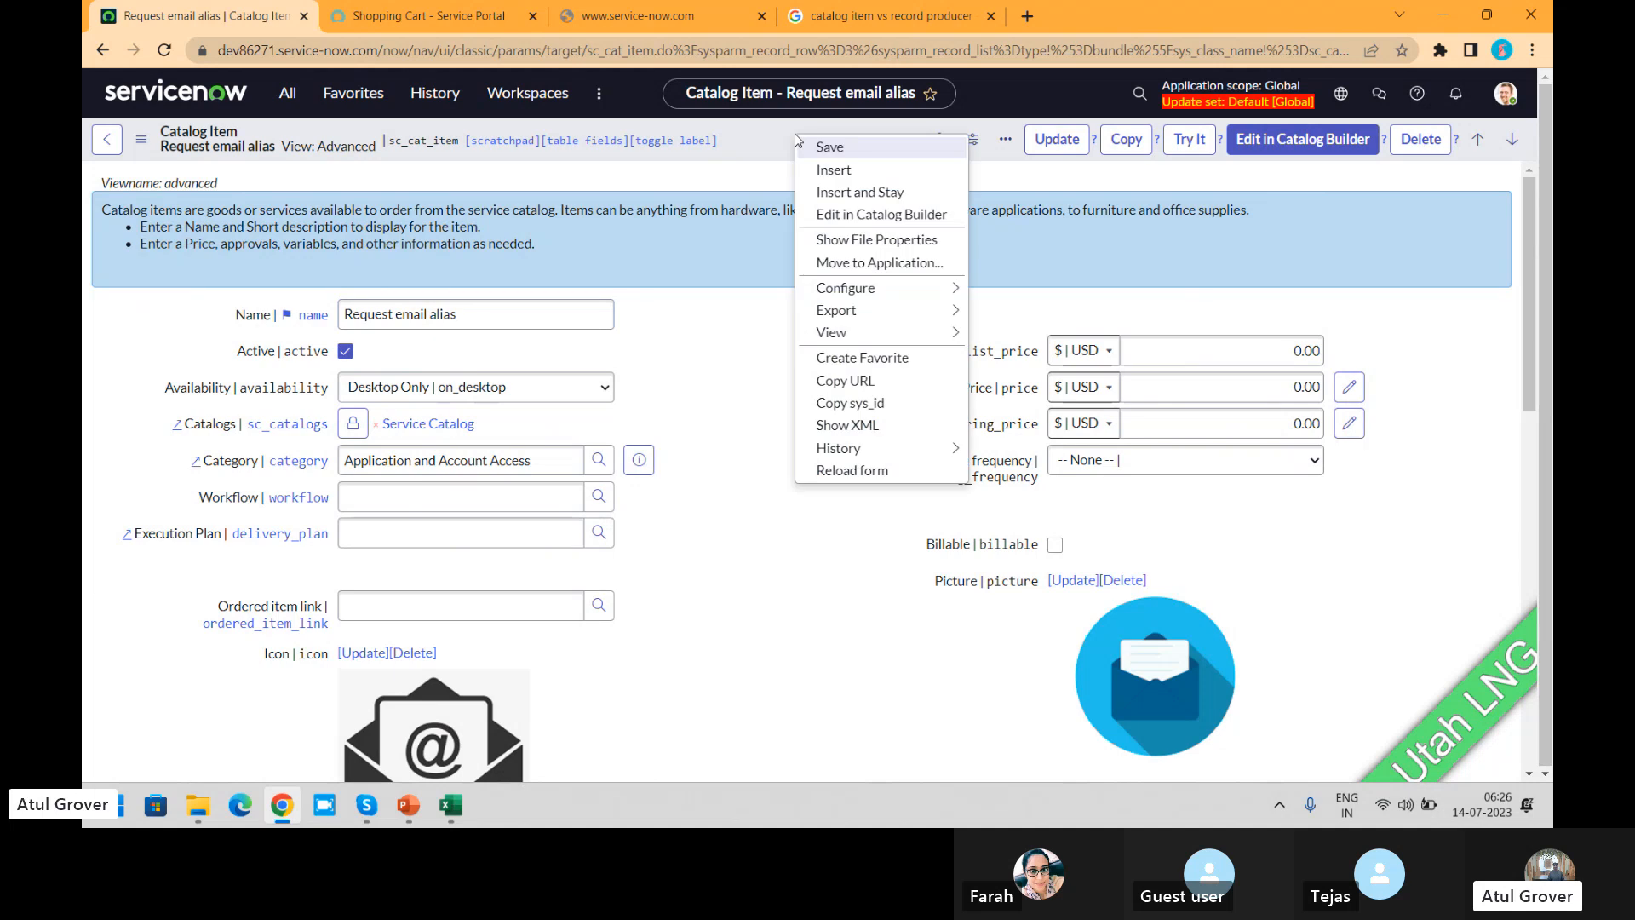
{"action": "mouse_move", "coordinate": [918, 295]}
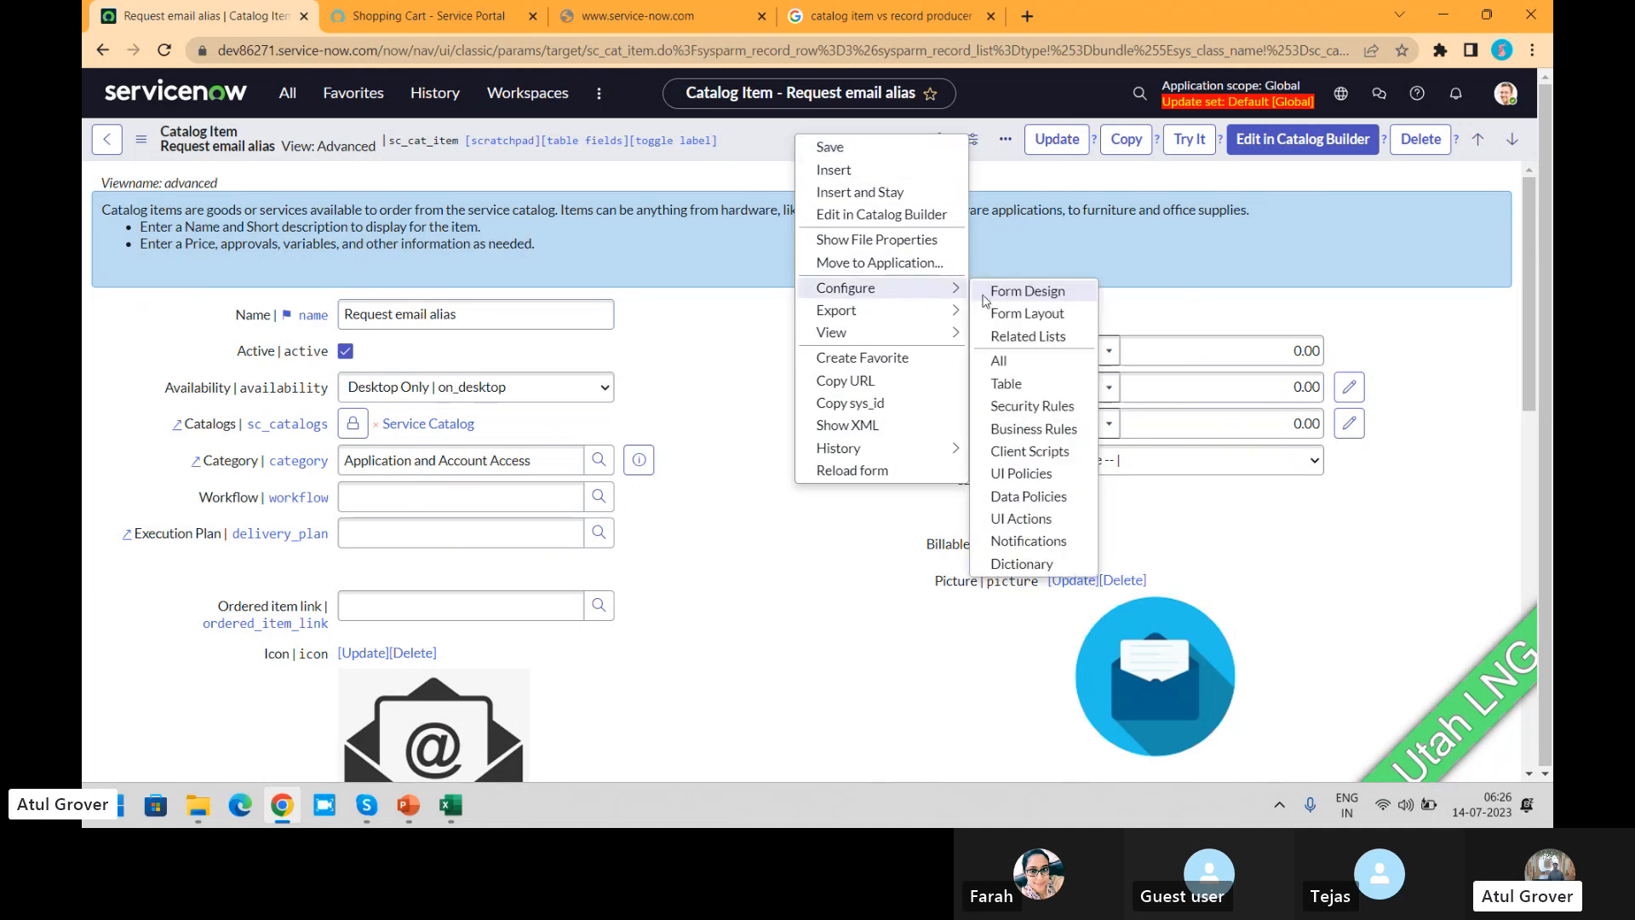
{"action": "left_click", "coordinate": [1042, 317]}
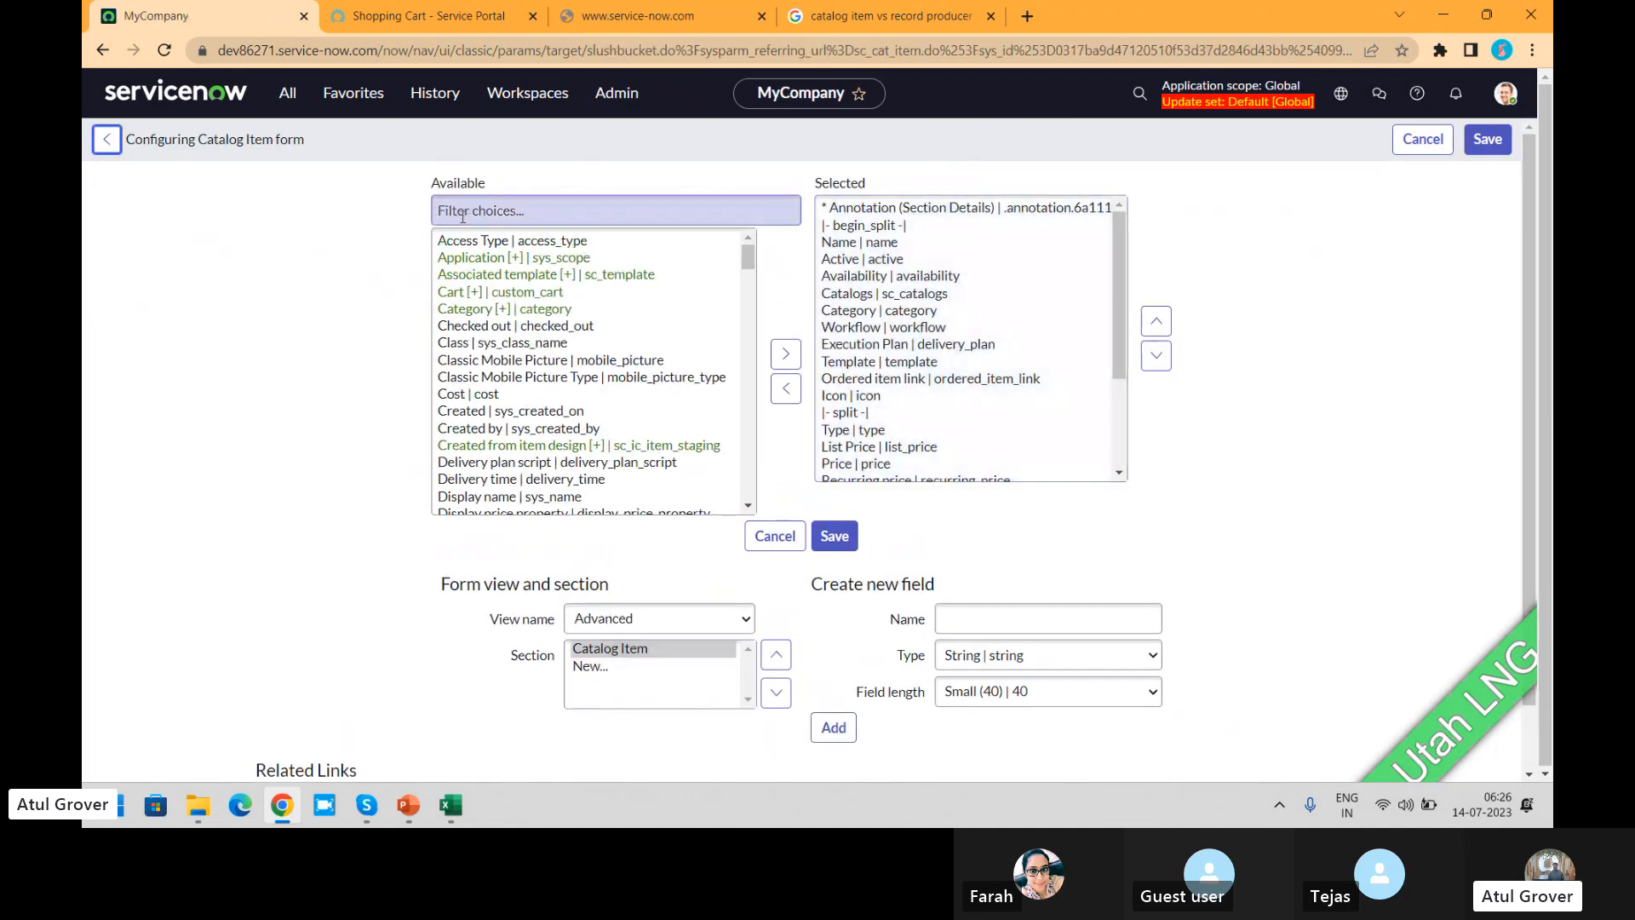
{"action": "left_click", "coordinate": [462, 213]}
{"action": "type", "text": "use"}
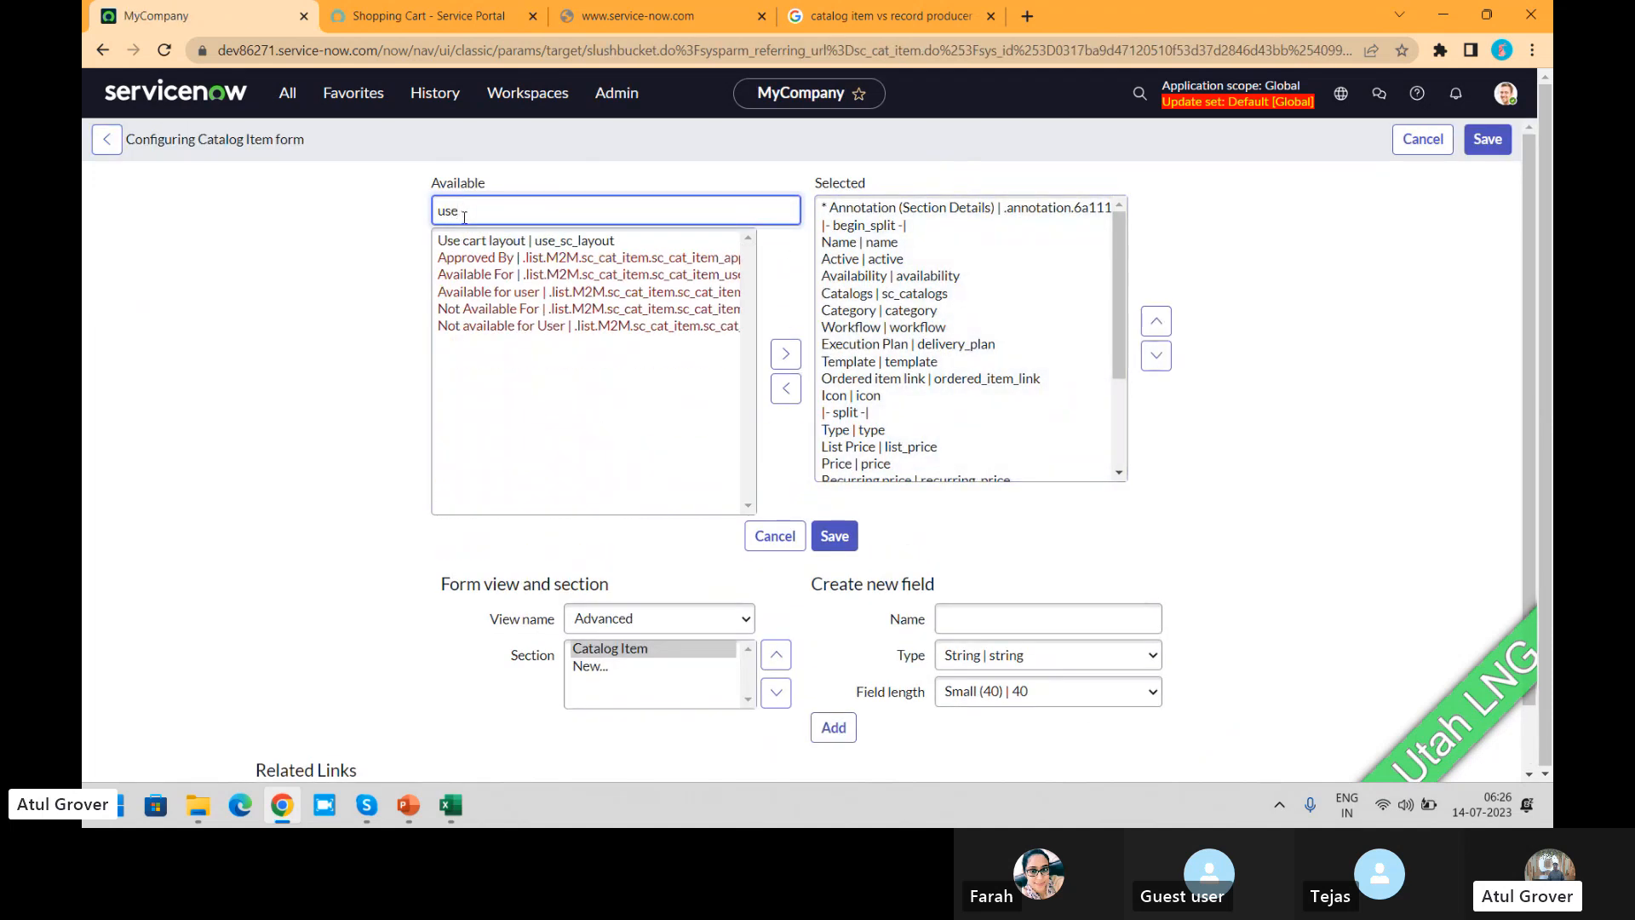
{"action": "left_click", "coordinate": [751, 361]}
{"action": "left_click", "coordinate": [785, 354]}
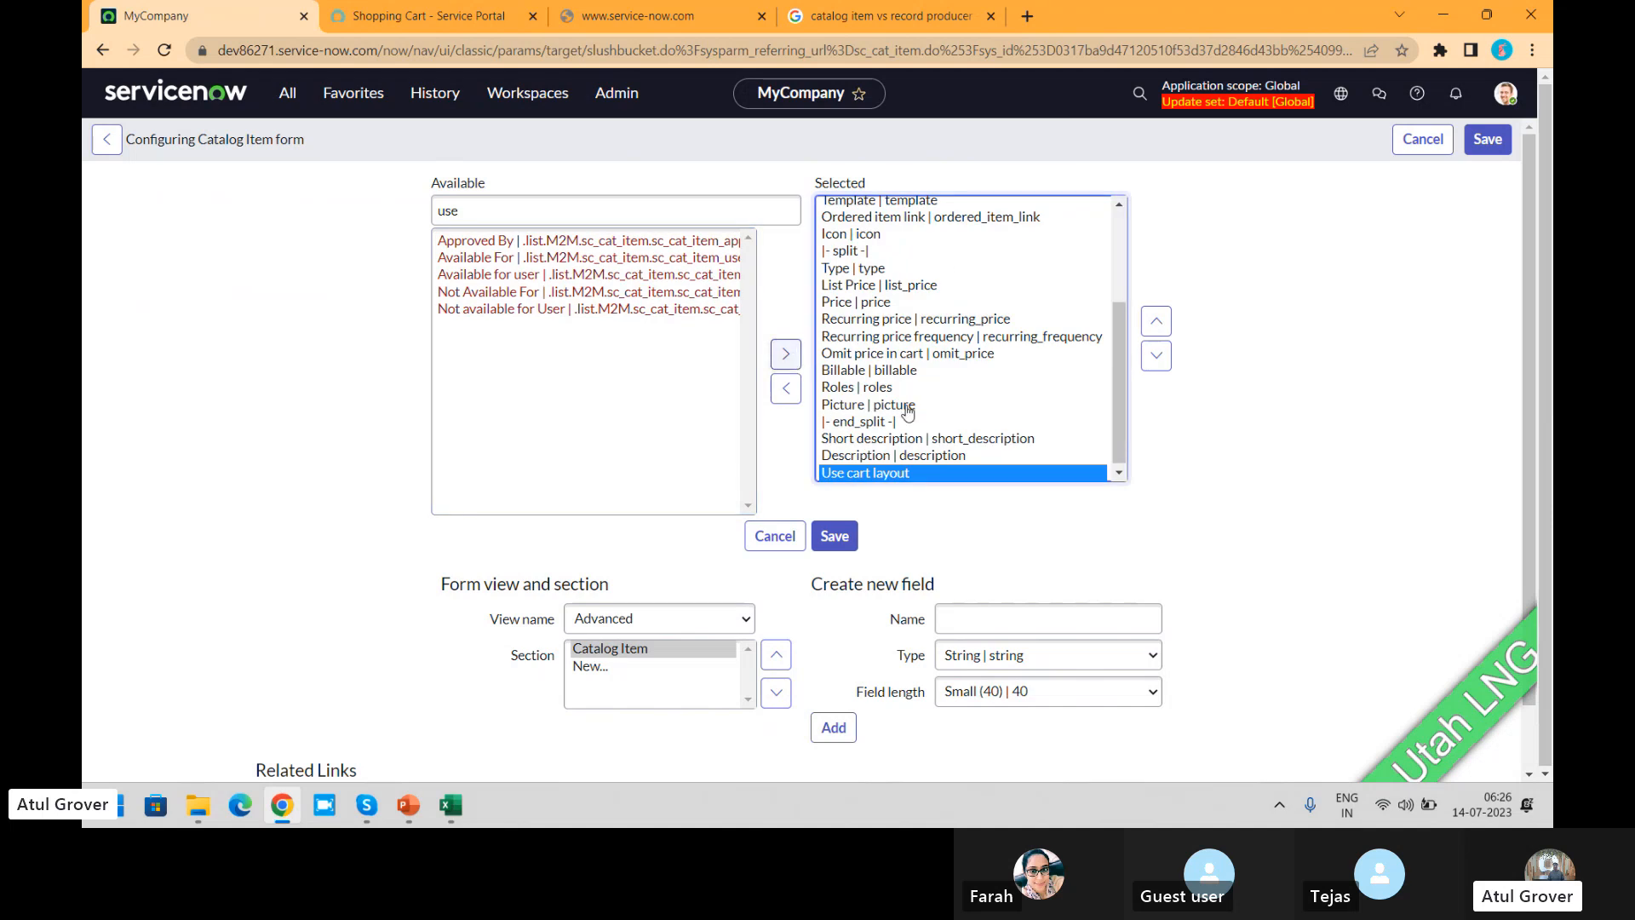
Step: Move the Use cart layout field up between Ordered item link and Icon and save the form layout
{"action": "double_click", "coordinate": [1156, 324]}
{"action": "triple_click", "coordinate": [1156, 324]}
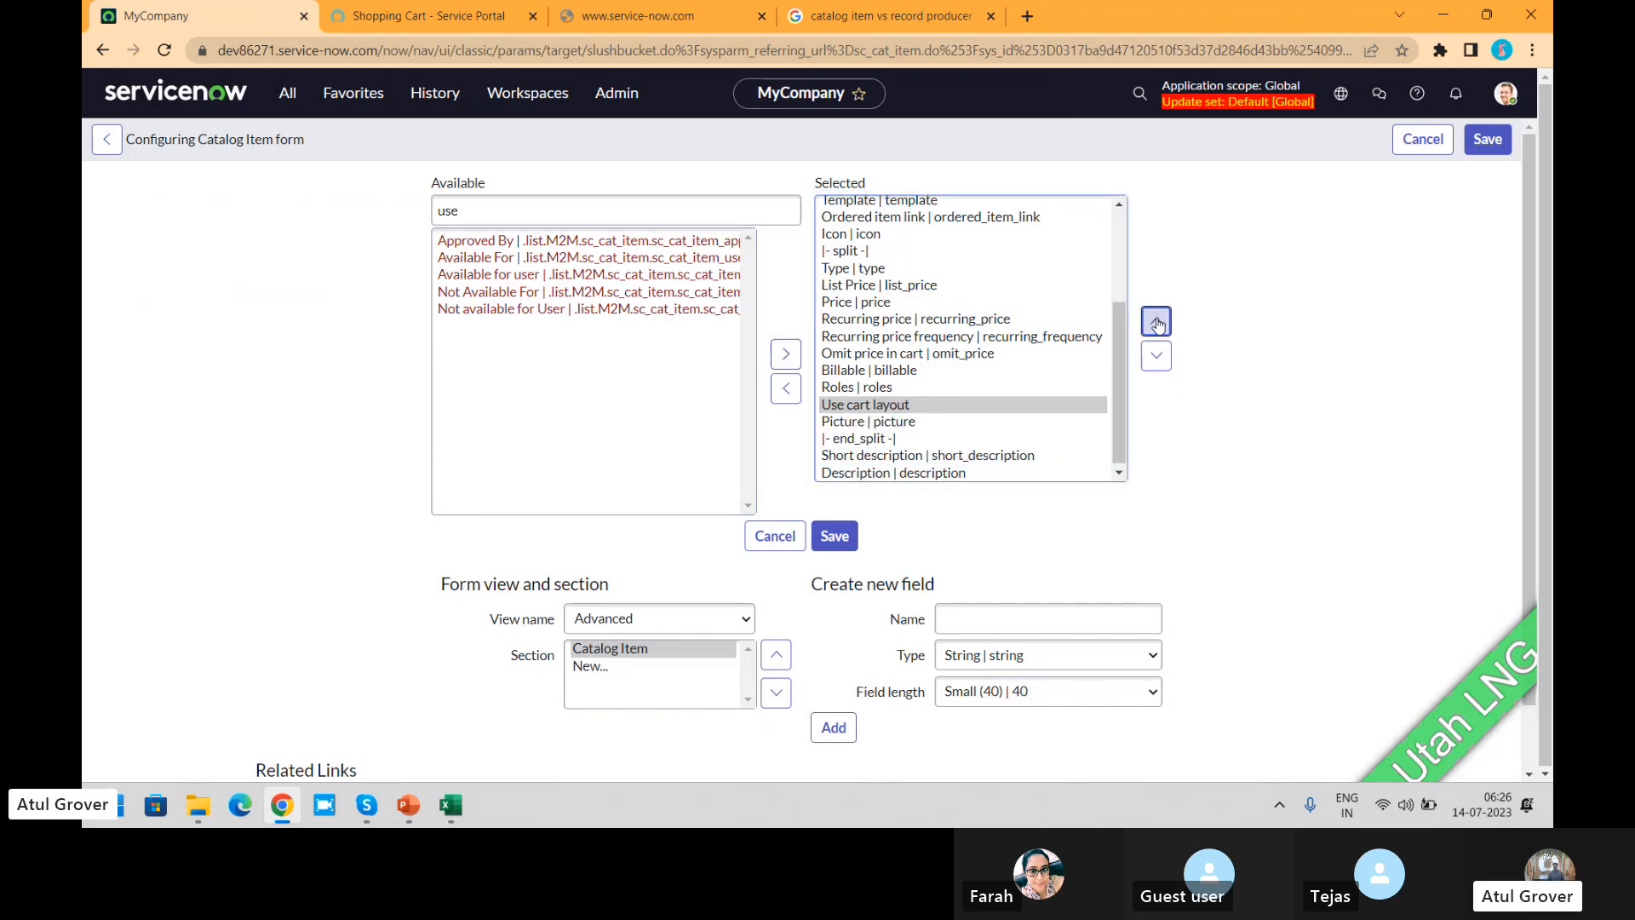
{"action": "double_click", "coordinate": [1156, 323]}
{"action": "triple_click", "coordinate": [1157, 324]}
{"action": "triple_click", "coordinate": [1156, 324]}
{"action": "left_click", "coordinate": [1157, 323]}
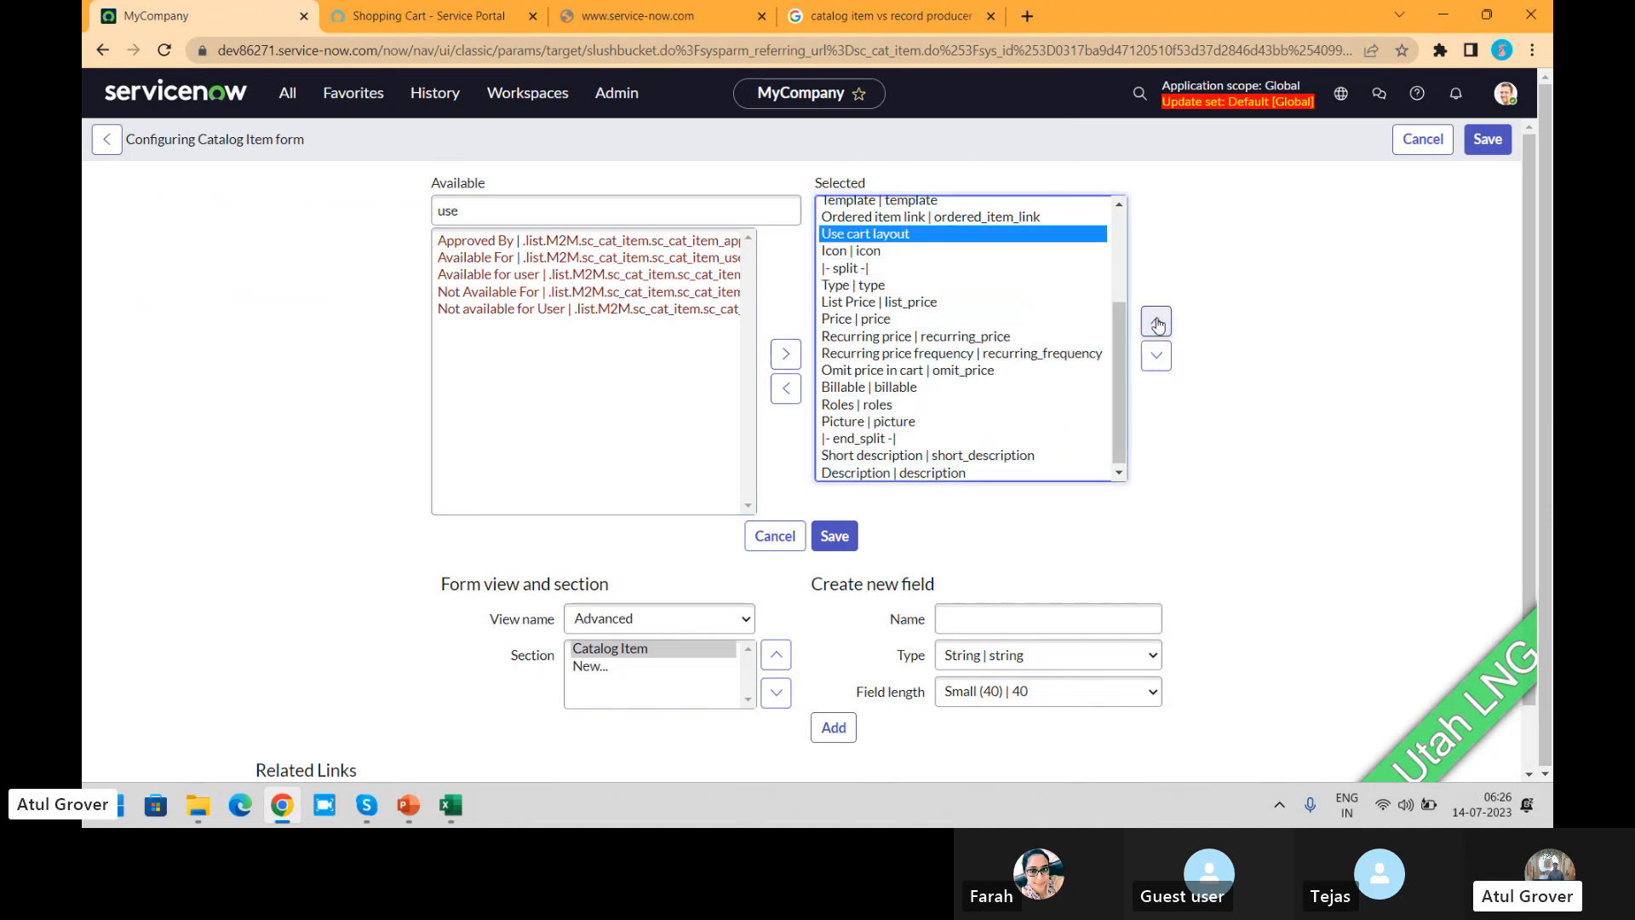
{"action": "left_click", "coordinate": [834, 539]}
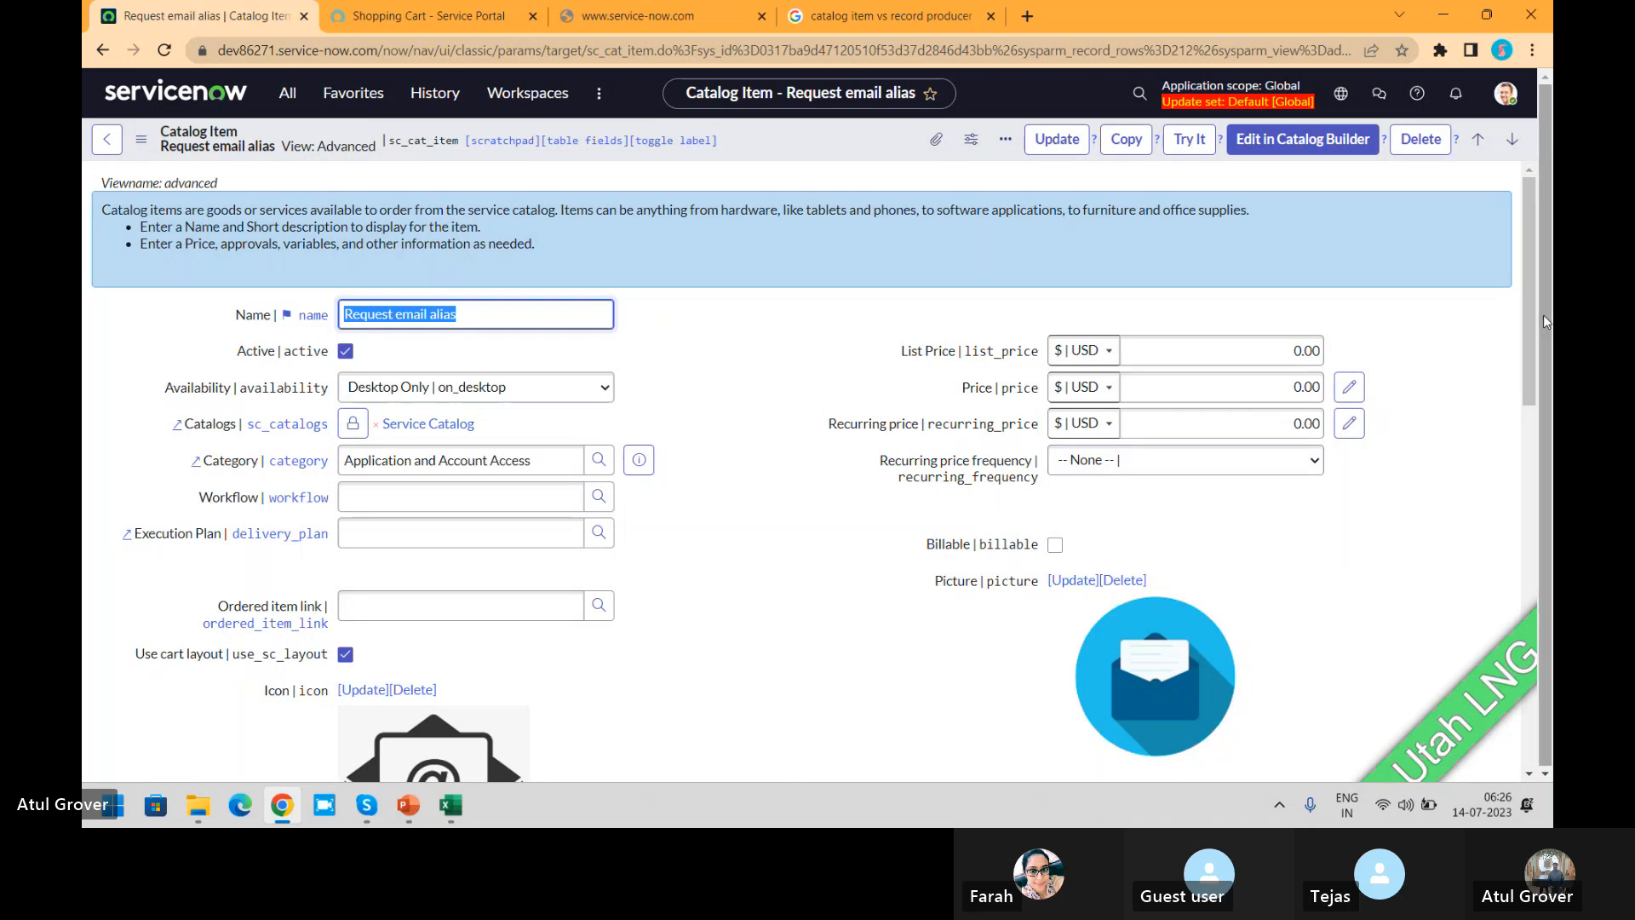
Step: Turn off Use cart layout on the item to enable Omit price in cart, and turn Use cart layout back on
{"action": "left_click_drag", "start_coordinate": [1526, 269], "coordinate": [1526, 365]}
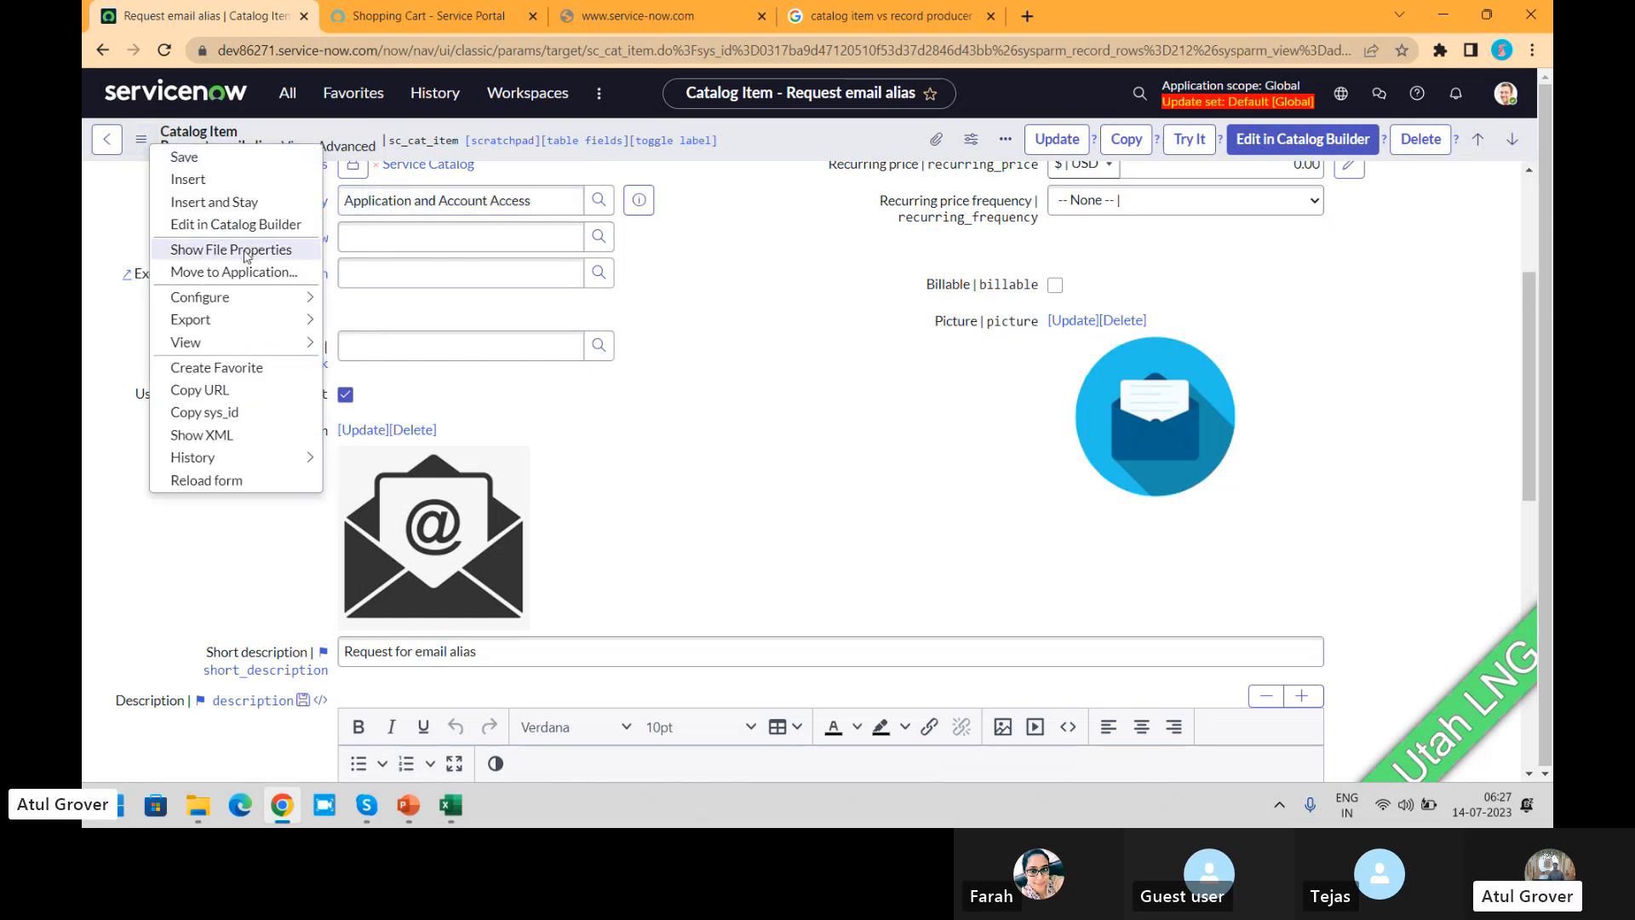
{"action": "mouse_move", "coordinate": [305, 342]}
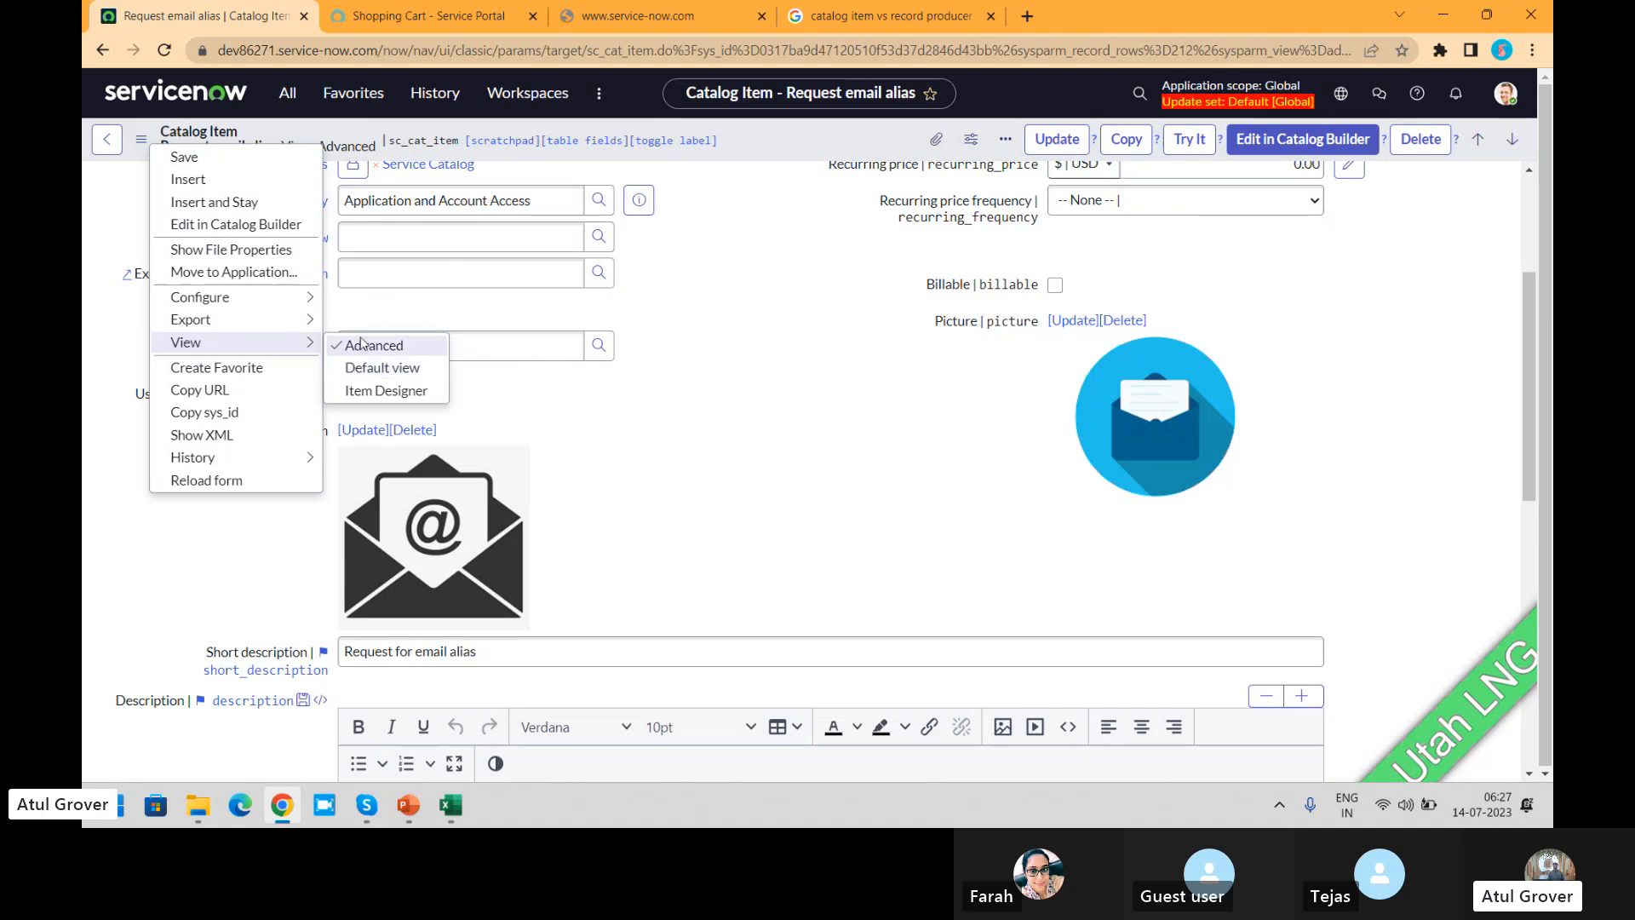
{"action": "left_click", "coordinate": [782, 294]}
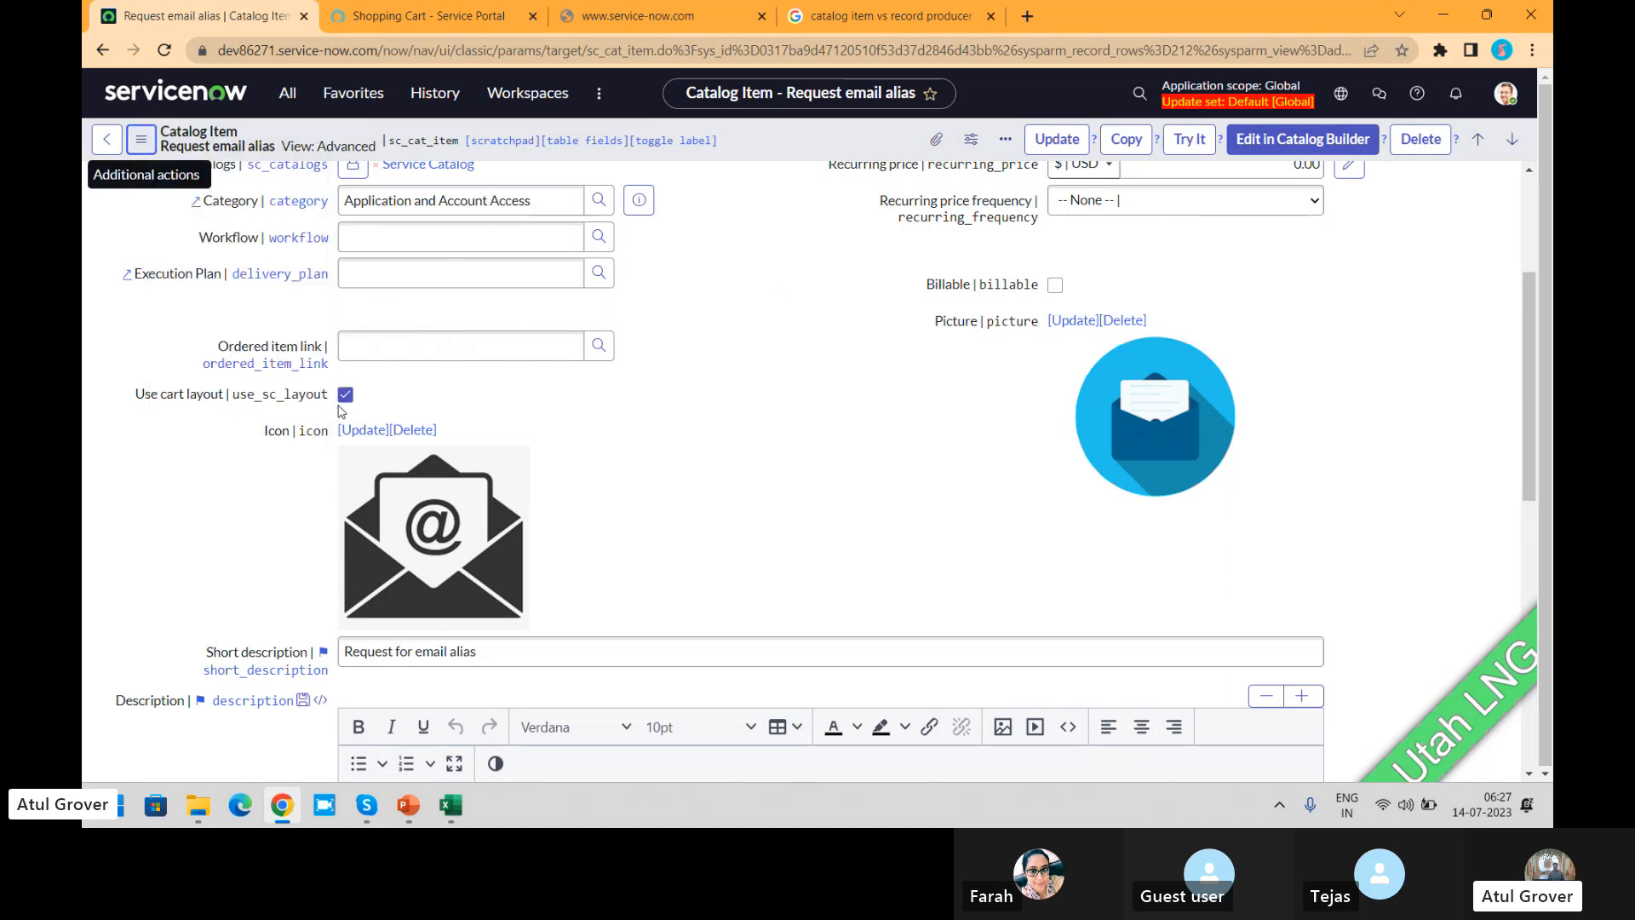
{"action": "left_click", "coordinate": [345, 395]}
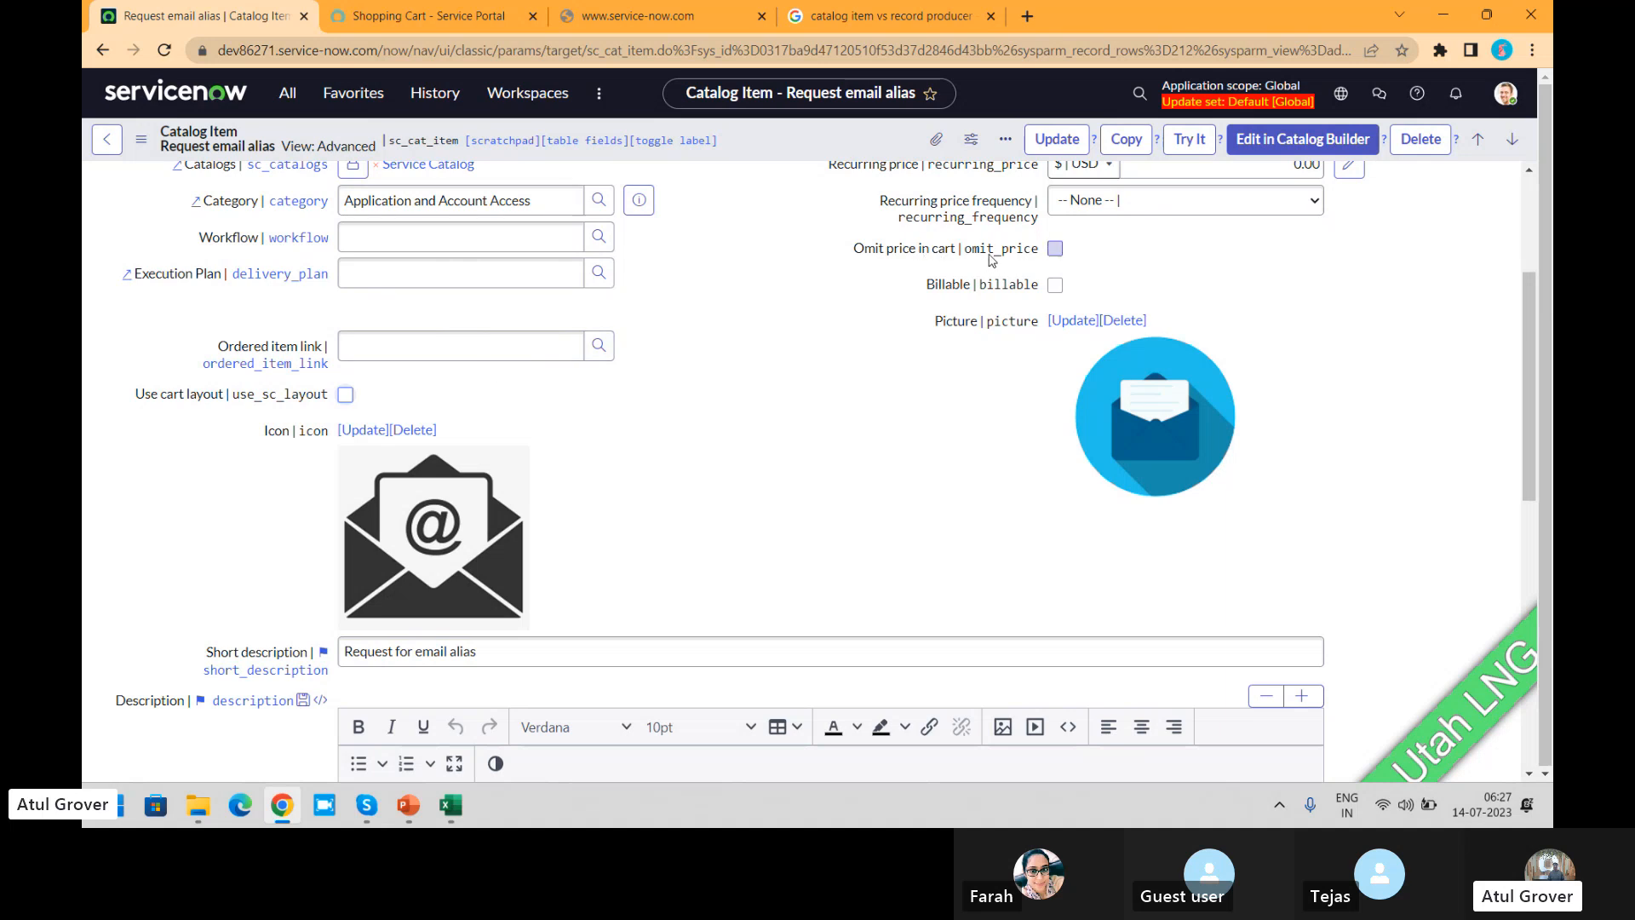
{"action": "mouse_move", "coordinate": [195, 405]}
{"action": "left_click", "coordinate": [1055, 248]}
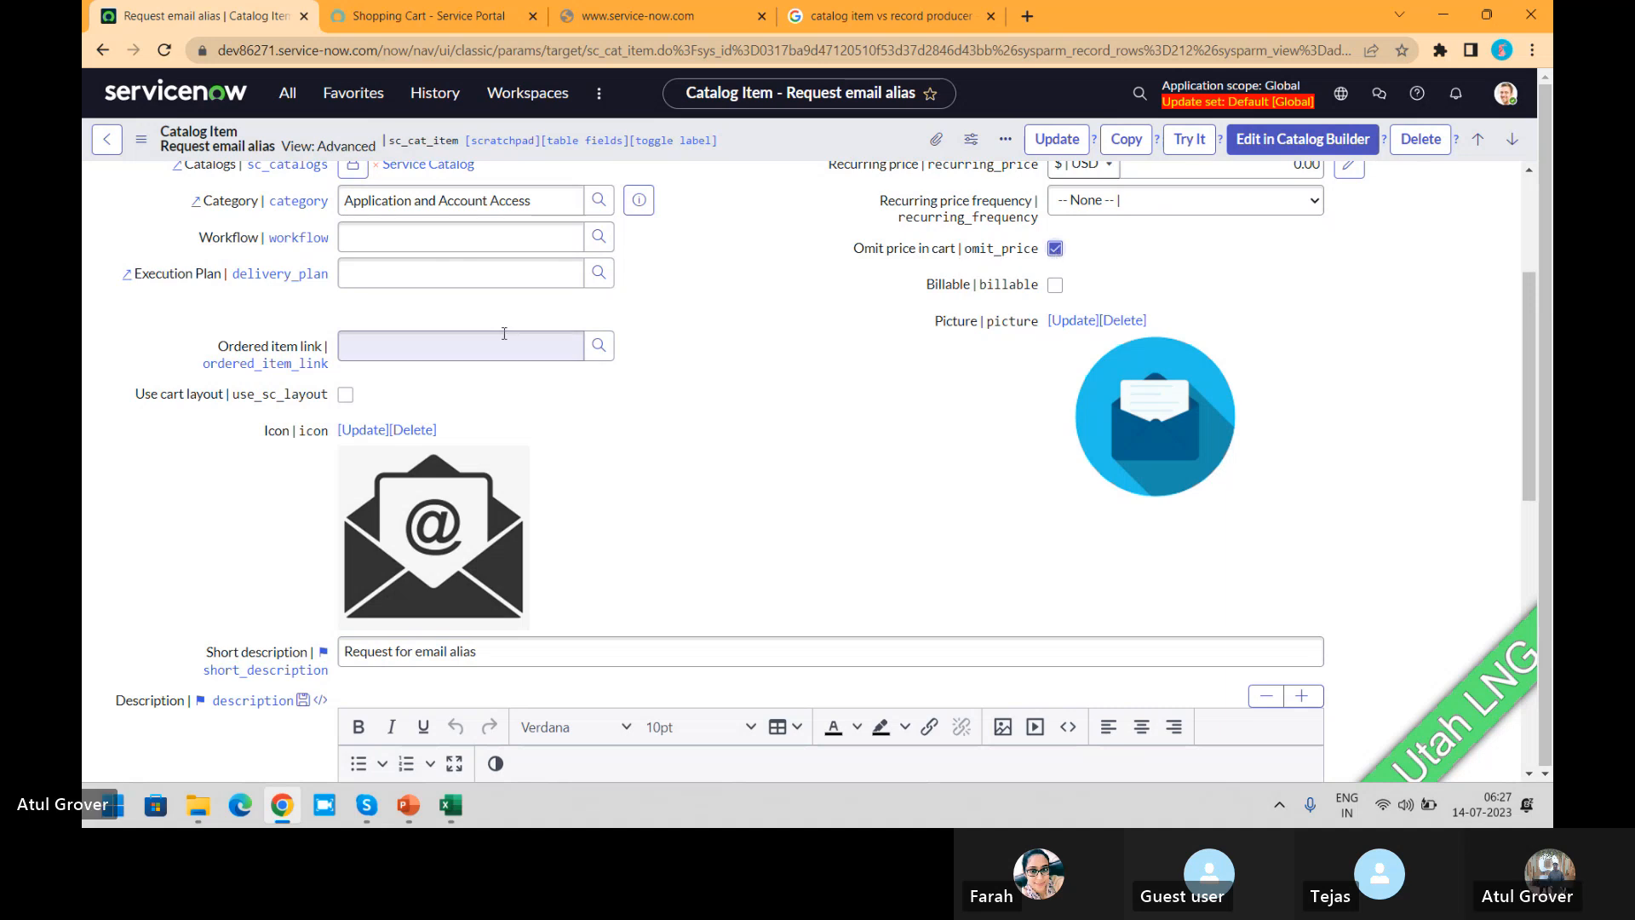
{"action": "left_click", "coordinate": [345, 394]}
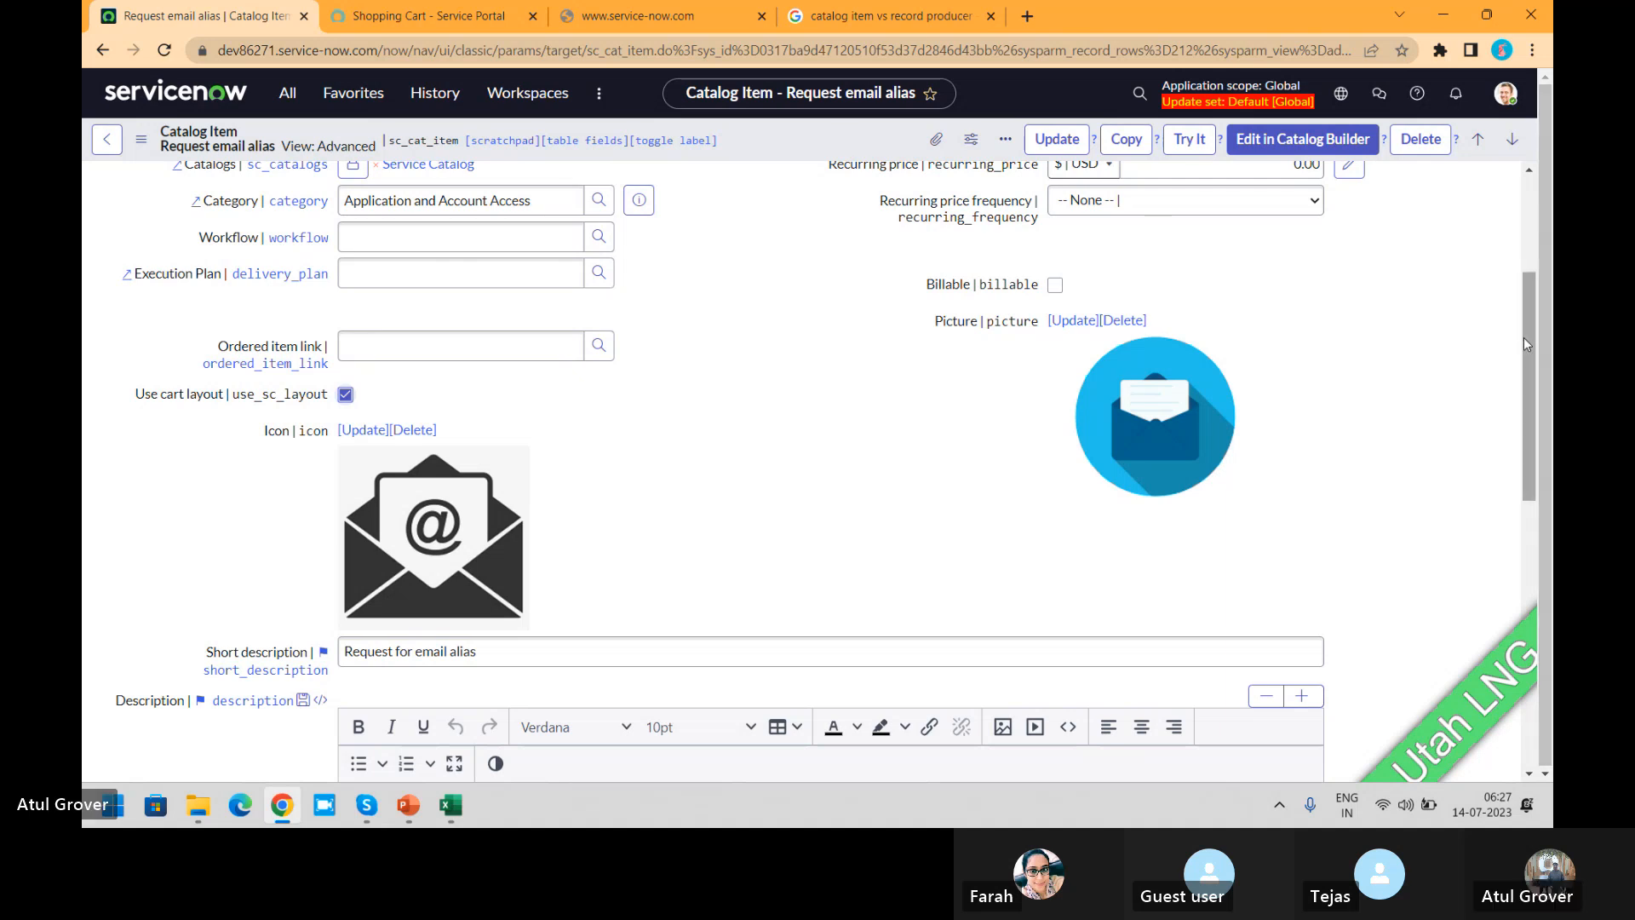
Step: Switch the Request email alias form to the Default view, leaving the page without saving the changes
{"action": "scroll", "coordinate": [1529, 375], "scroll_direction": "down", "scroll_amount": 1}
{"action": "scroll", "coordinate": [1529, 379], "scroll_direction": "down", "scroll_amount": 3}
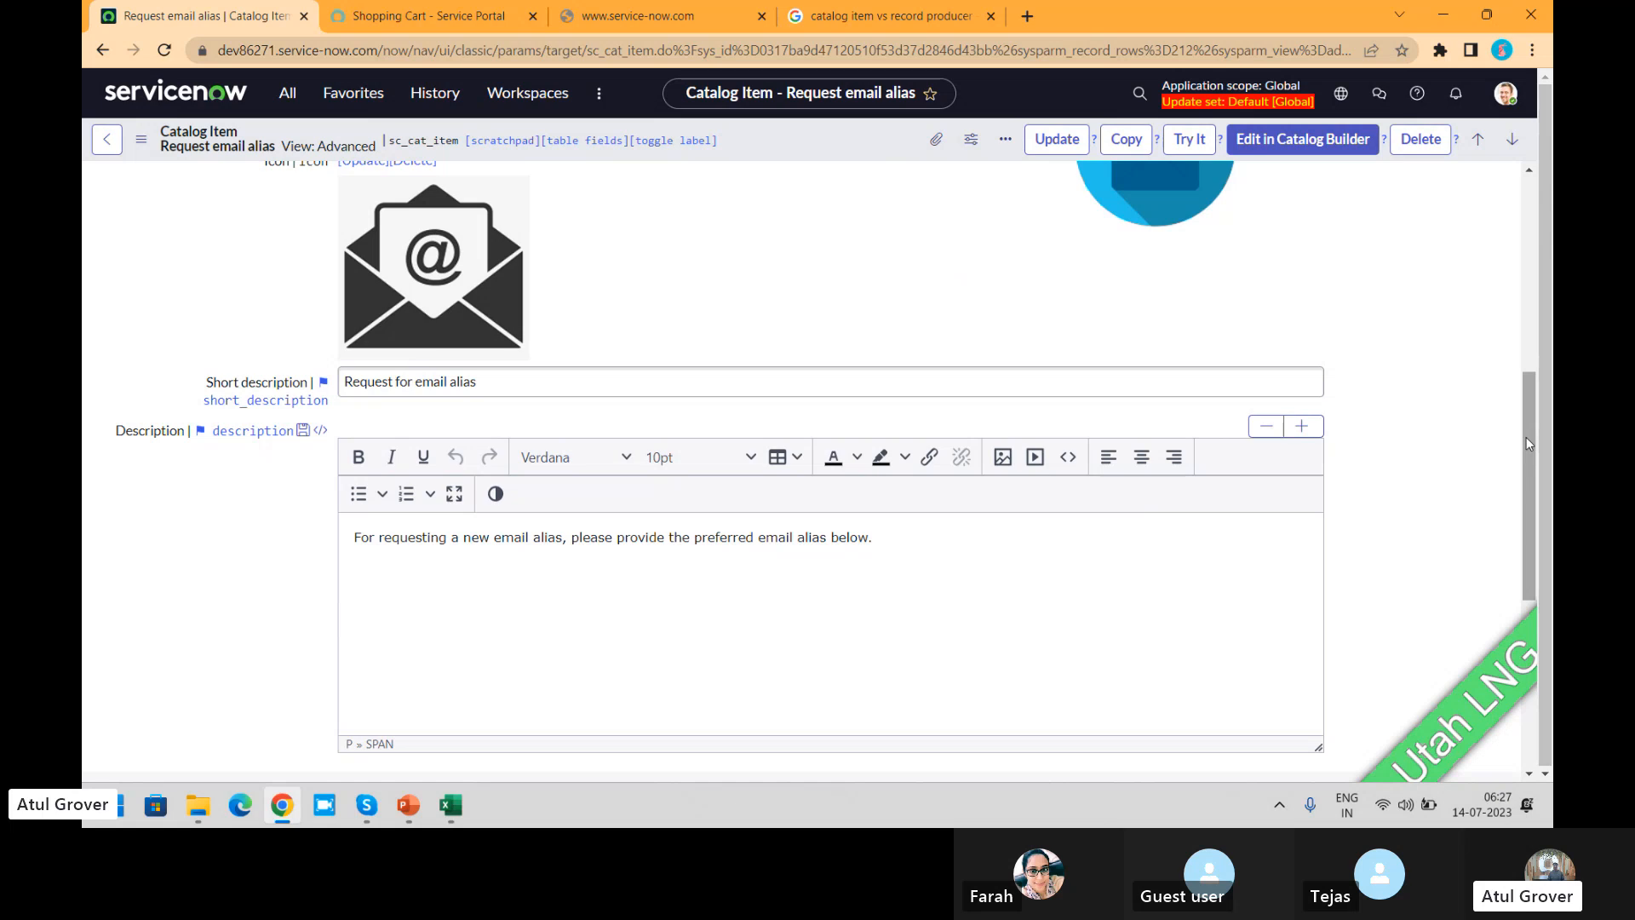
{"action": "left_click_drag", "start_coordinate": [1526, 438], "coordinate": [1528, 294]}
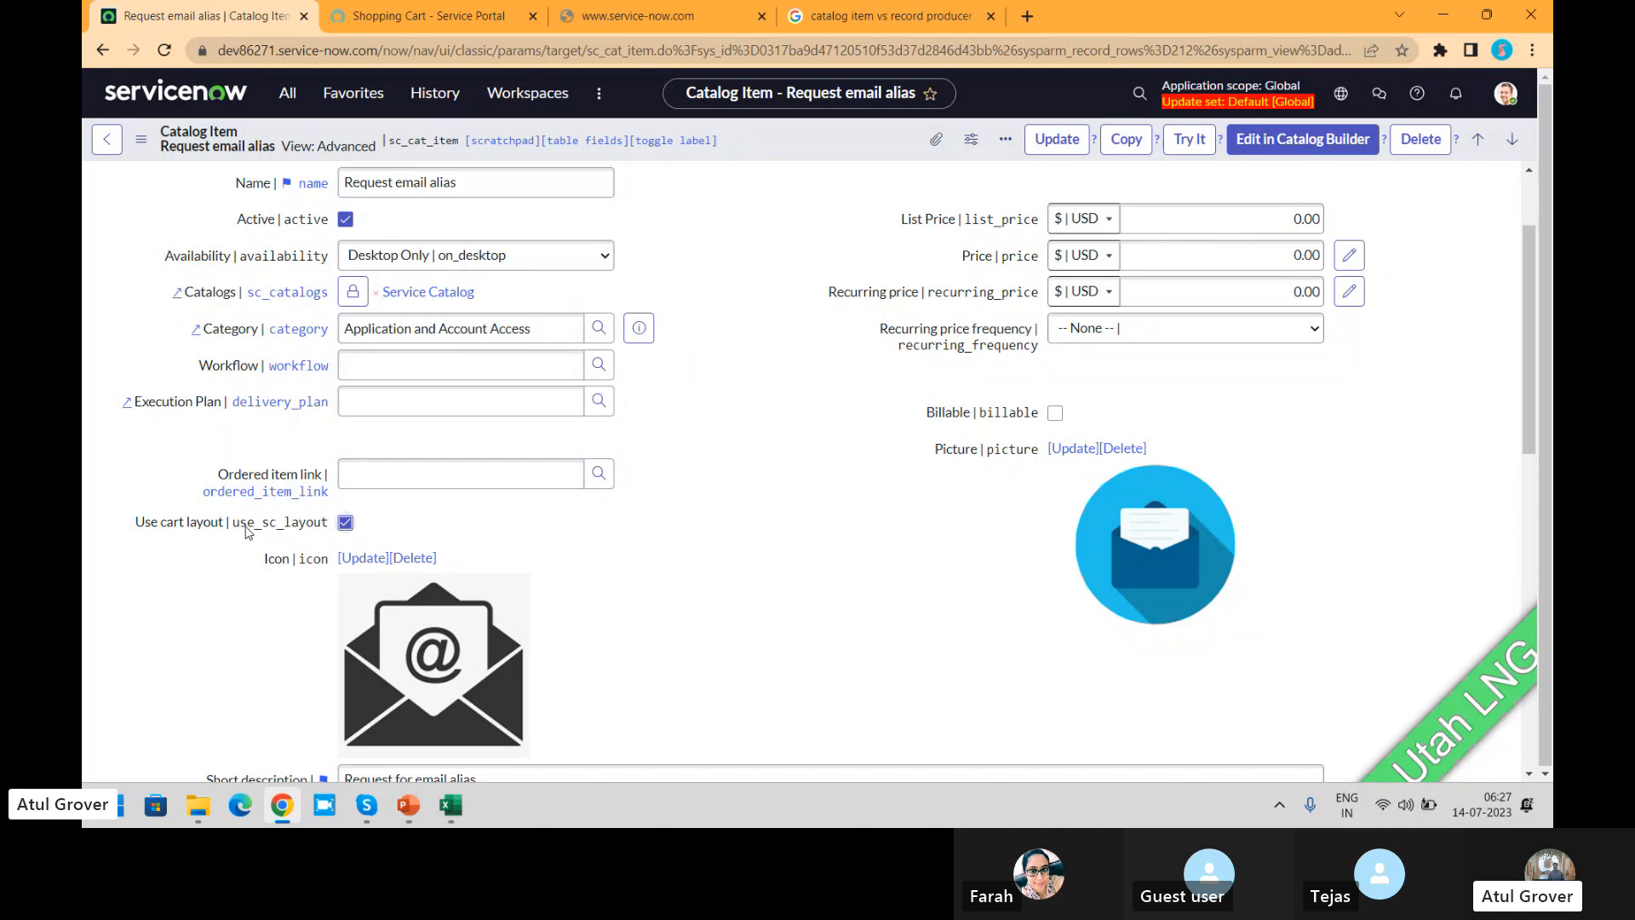
{"action": "mouse_move", "coordinate": [247, 531]}
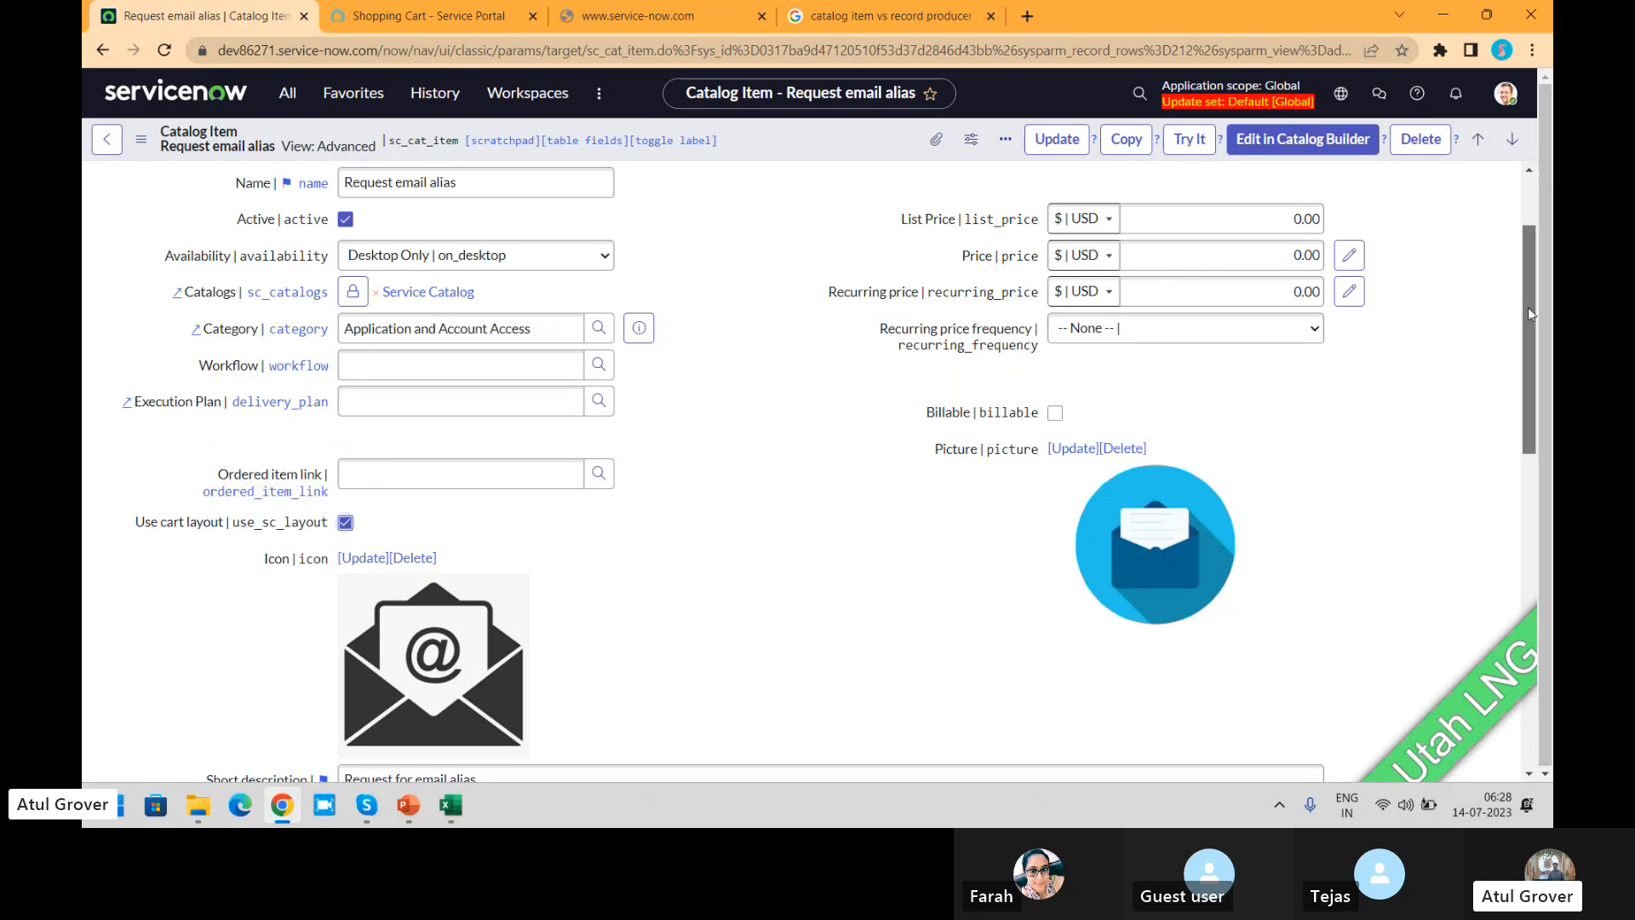
{"action": "mouse_move", "coordinate": [1528, 308]}
{"action": "left_mouse_down"}
{"action": "mouse_move", "coordinate": [1532, 596]}
{"action": "mouse_move", "coordinate": [1543, 318]}
{"action": "left_mouse_up"}
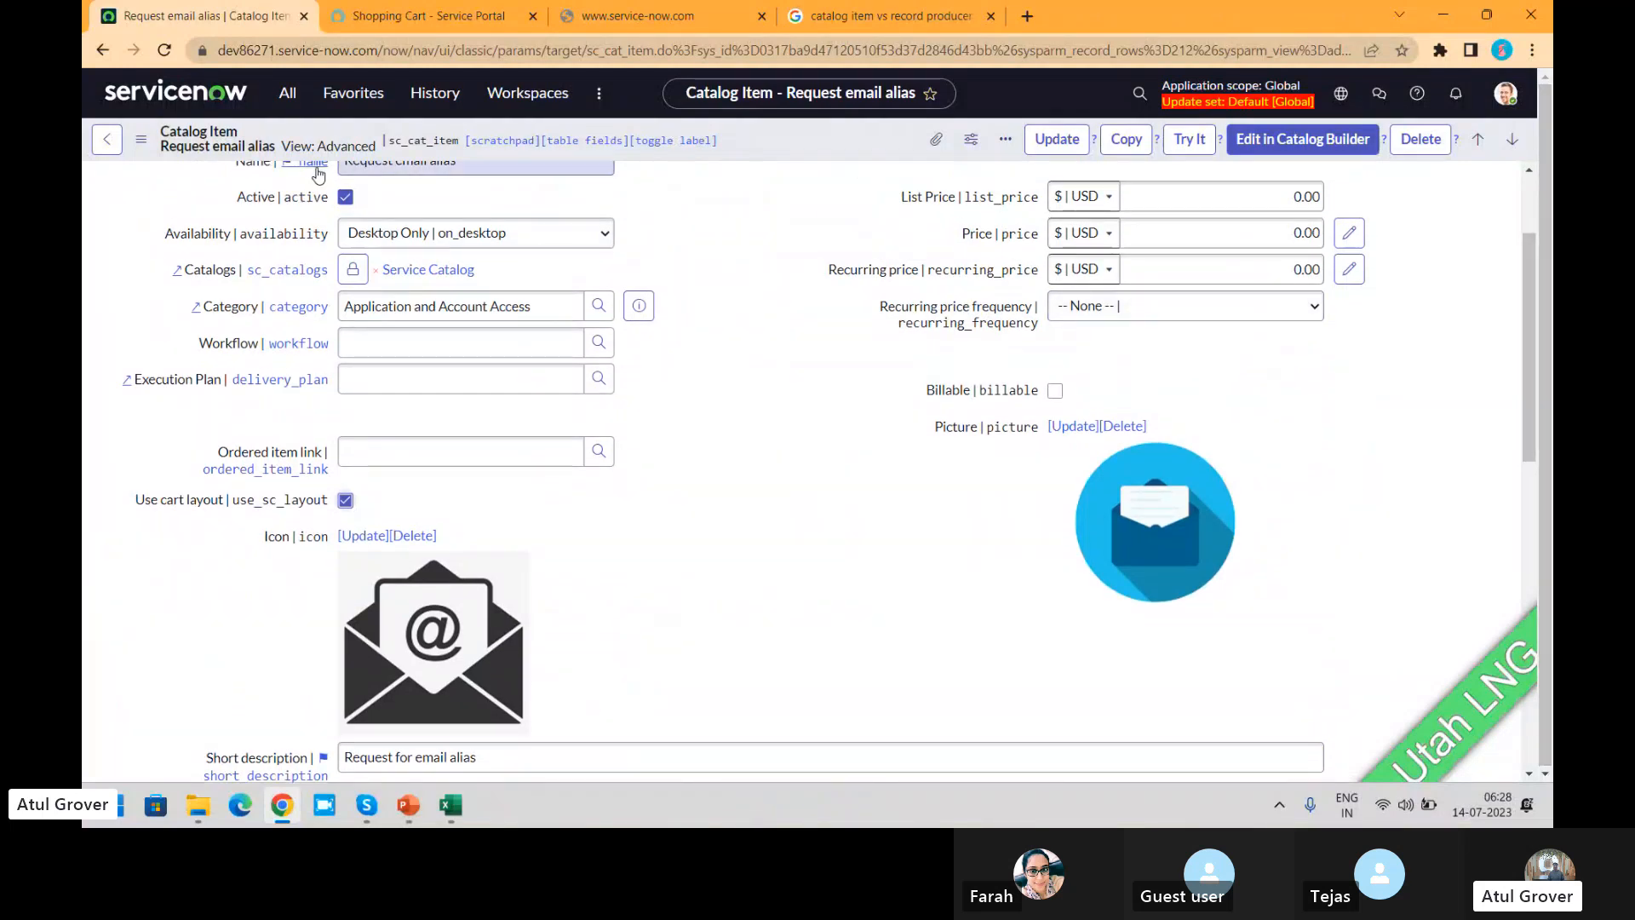
{"action": "left_click", "coordinate": [141, 138]}
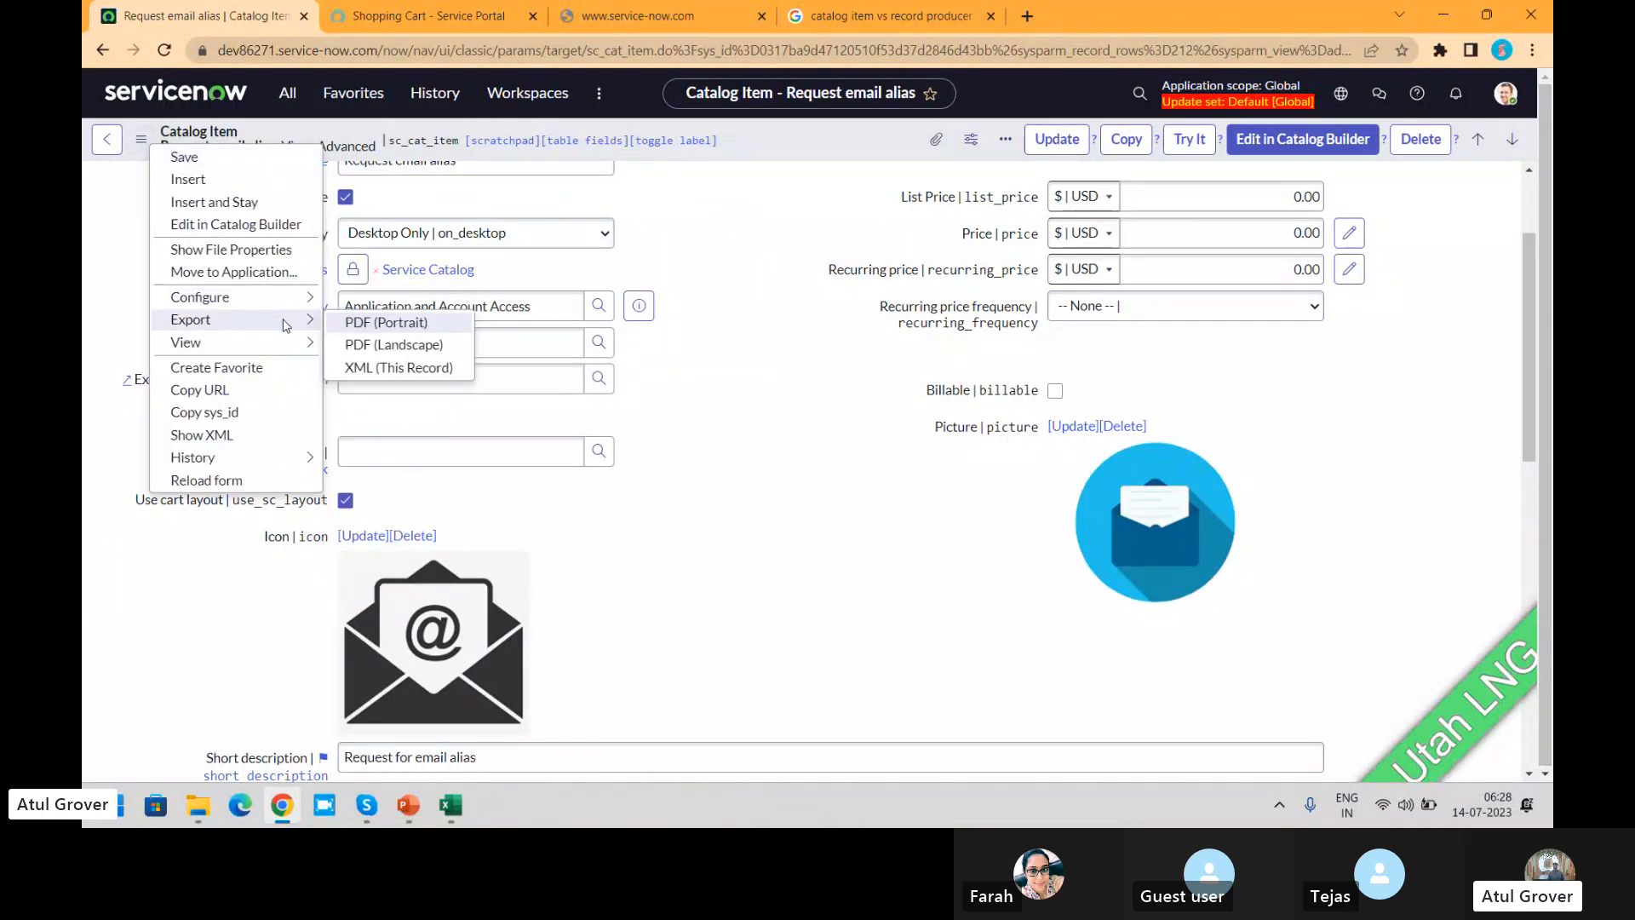
{"action": "mouse_move", "coordinate": [286, 343]}
{"action": "left_click", "coordinate": [368, 367]}
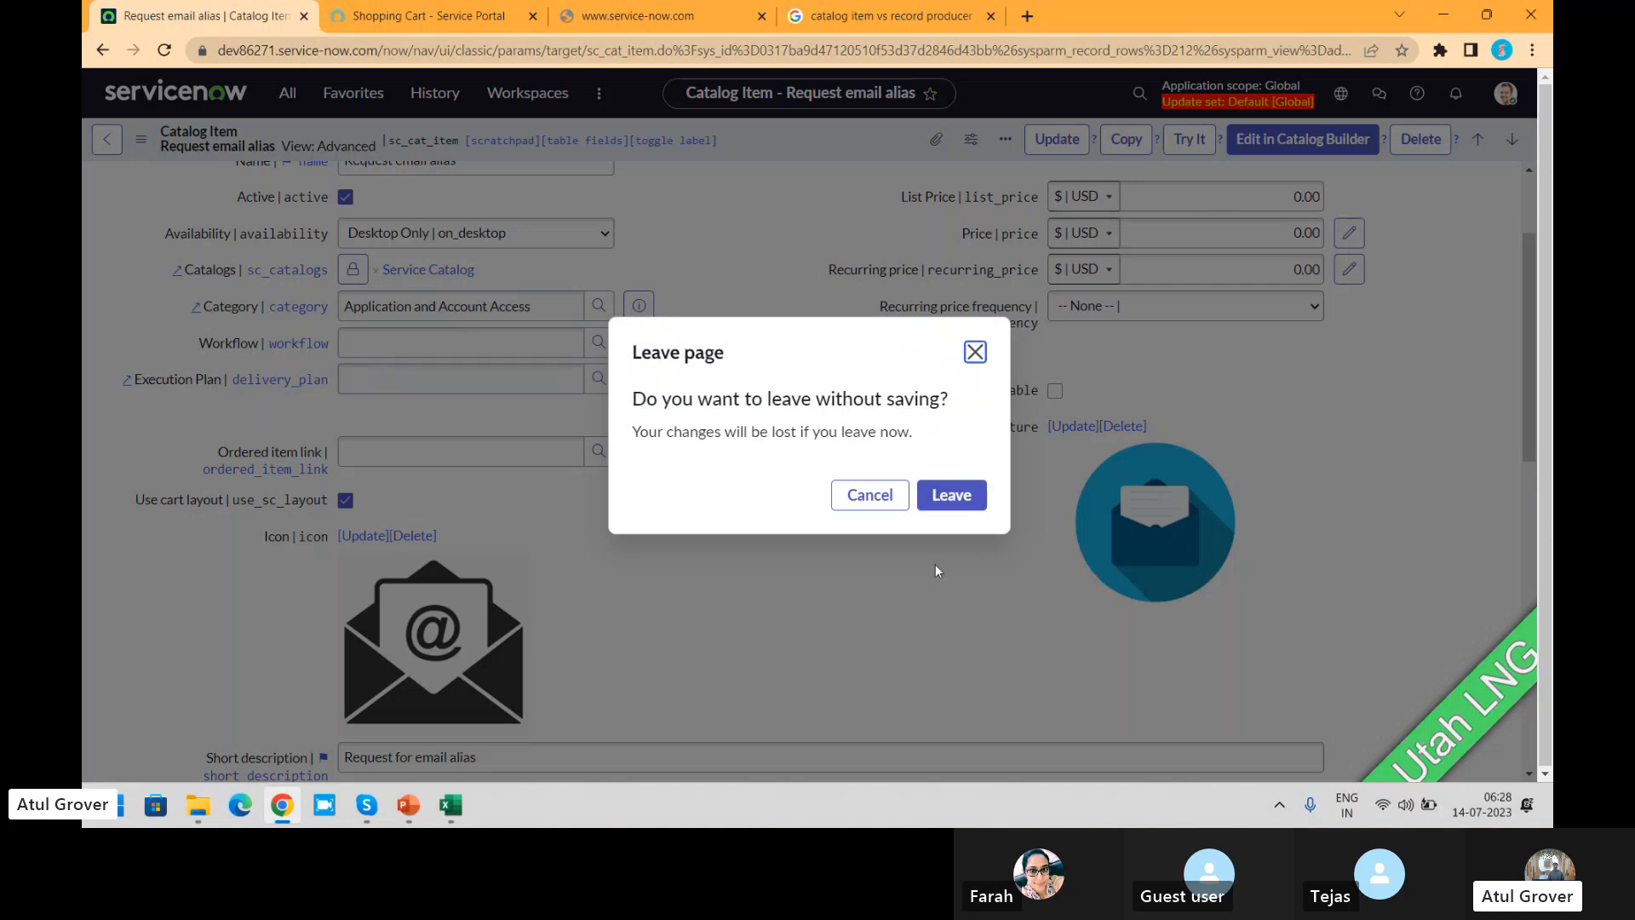
{"action": "left_click", "coordinate": [950, 497]}
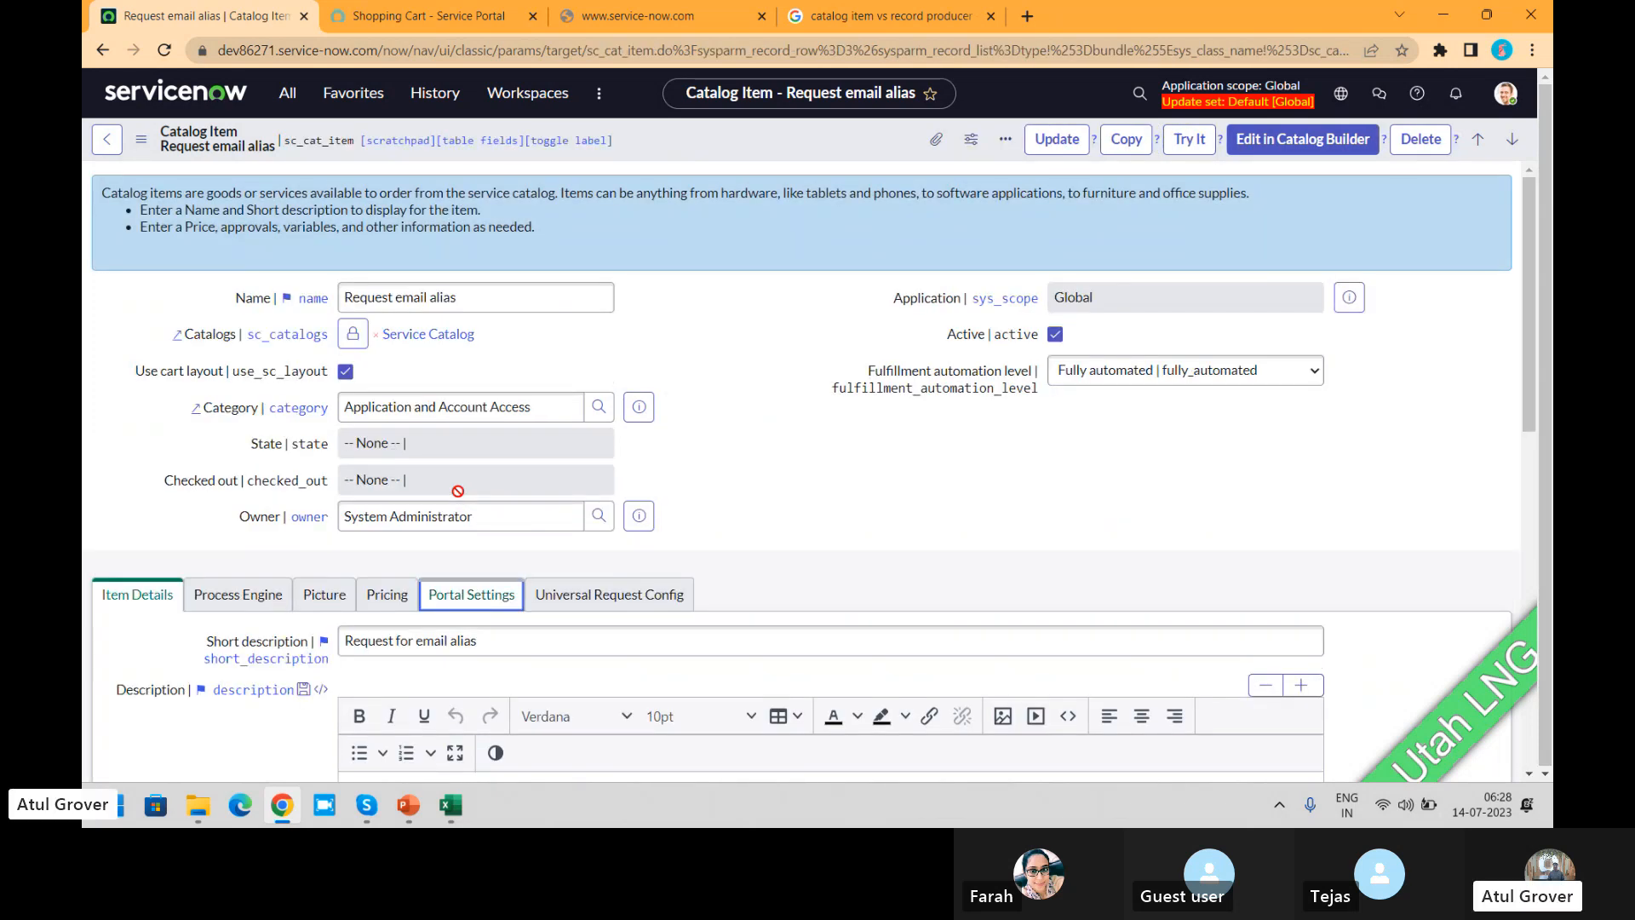
Step: Examine the Portal Settings of the Request email alias item together with its Use cart layout option
{"action": "left_click_drag", "start_coordinate": [1527, 327], "coordinate": [1545, 409]}
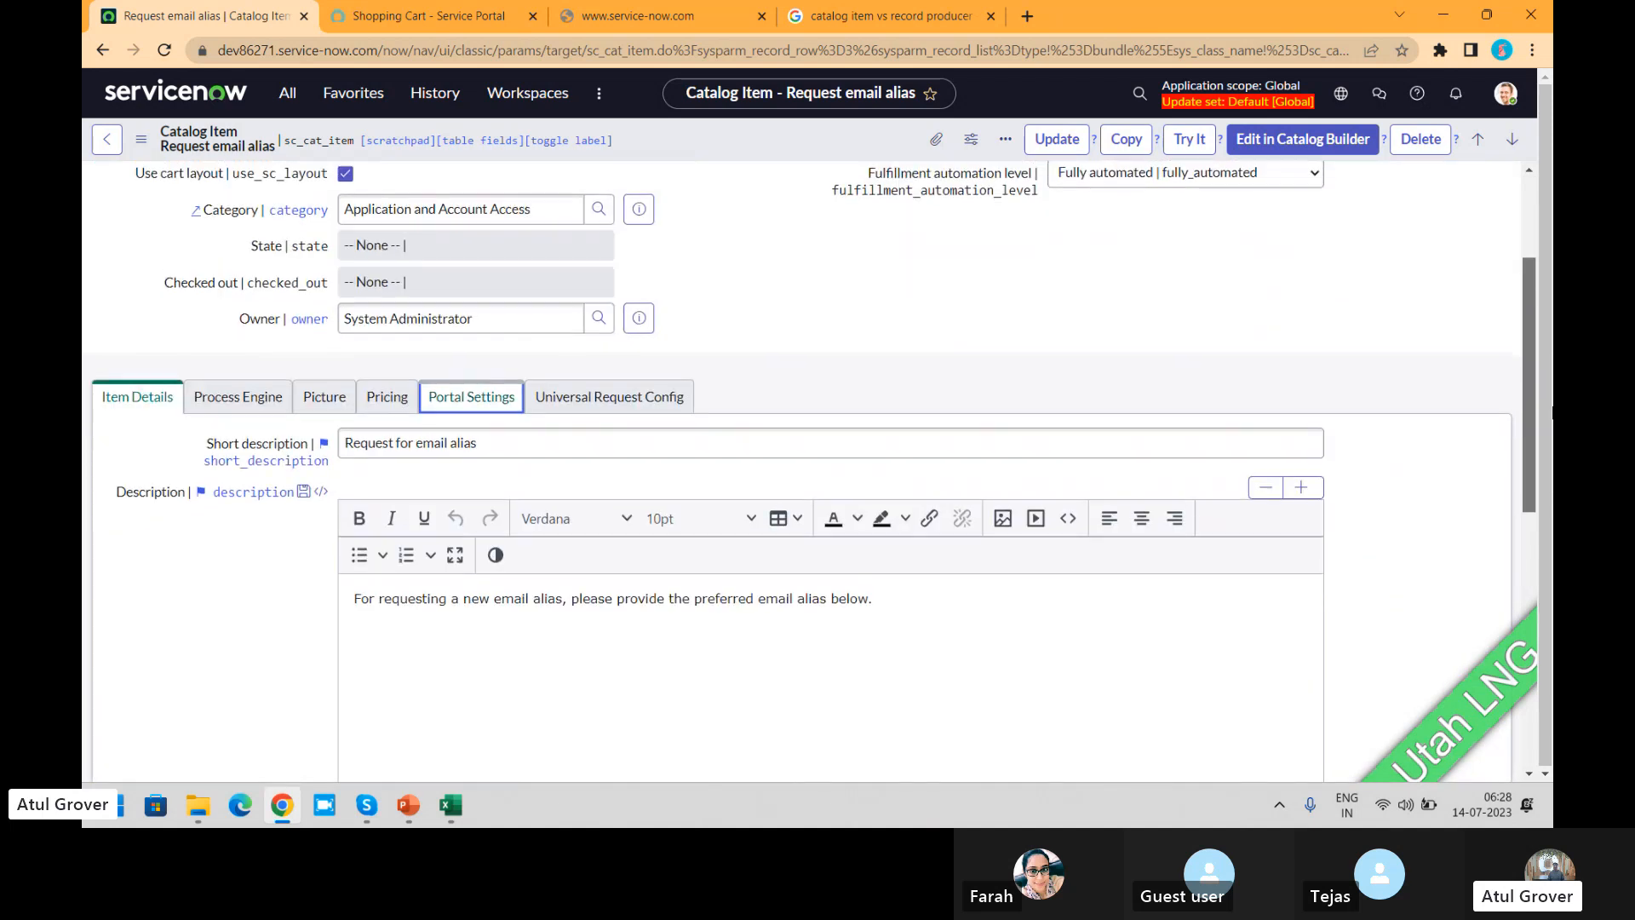
{"action": "left_click", "coordinate": [474, 400]}
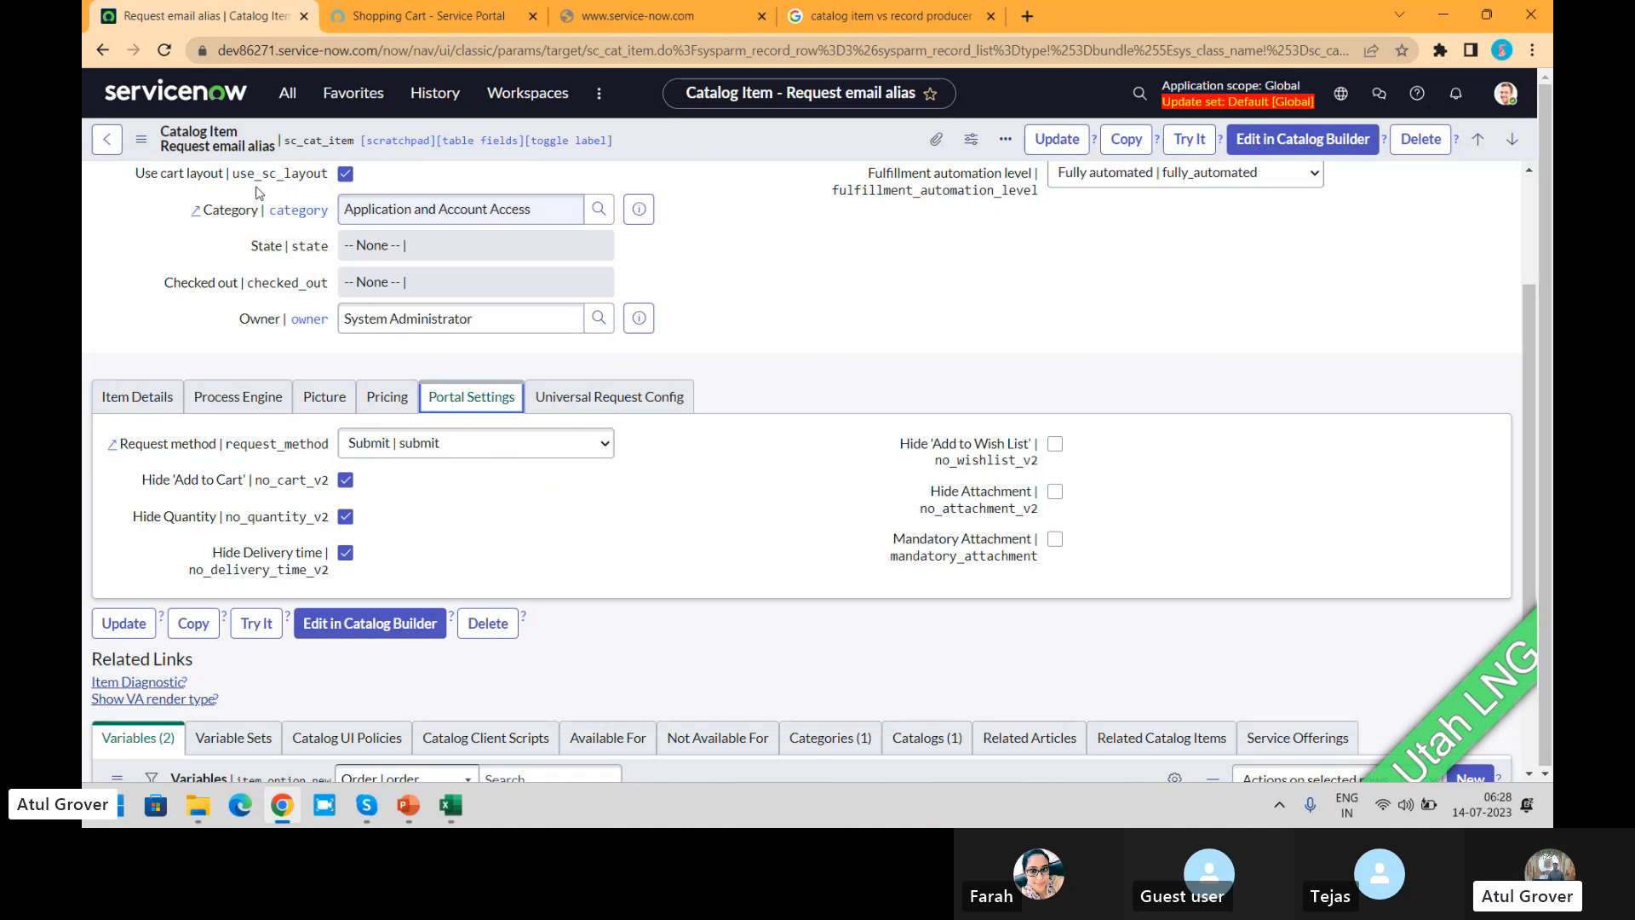
{"action": "mouse_move", "coordinate": [271, 175]}
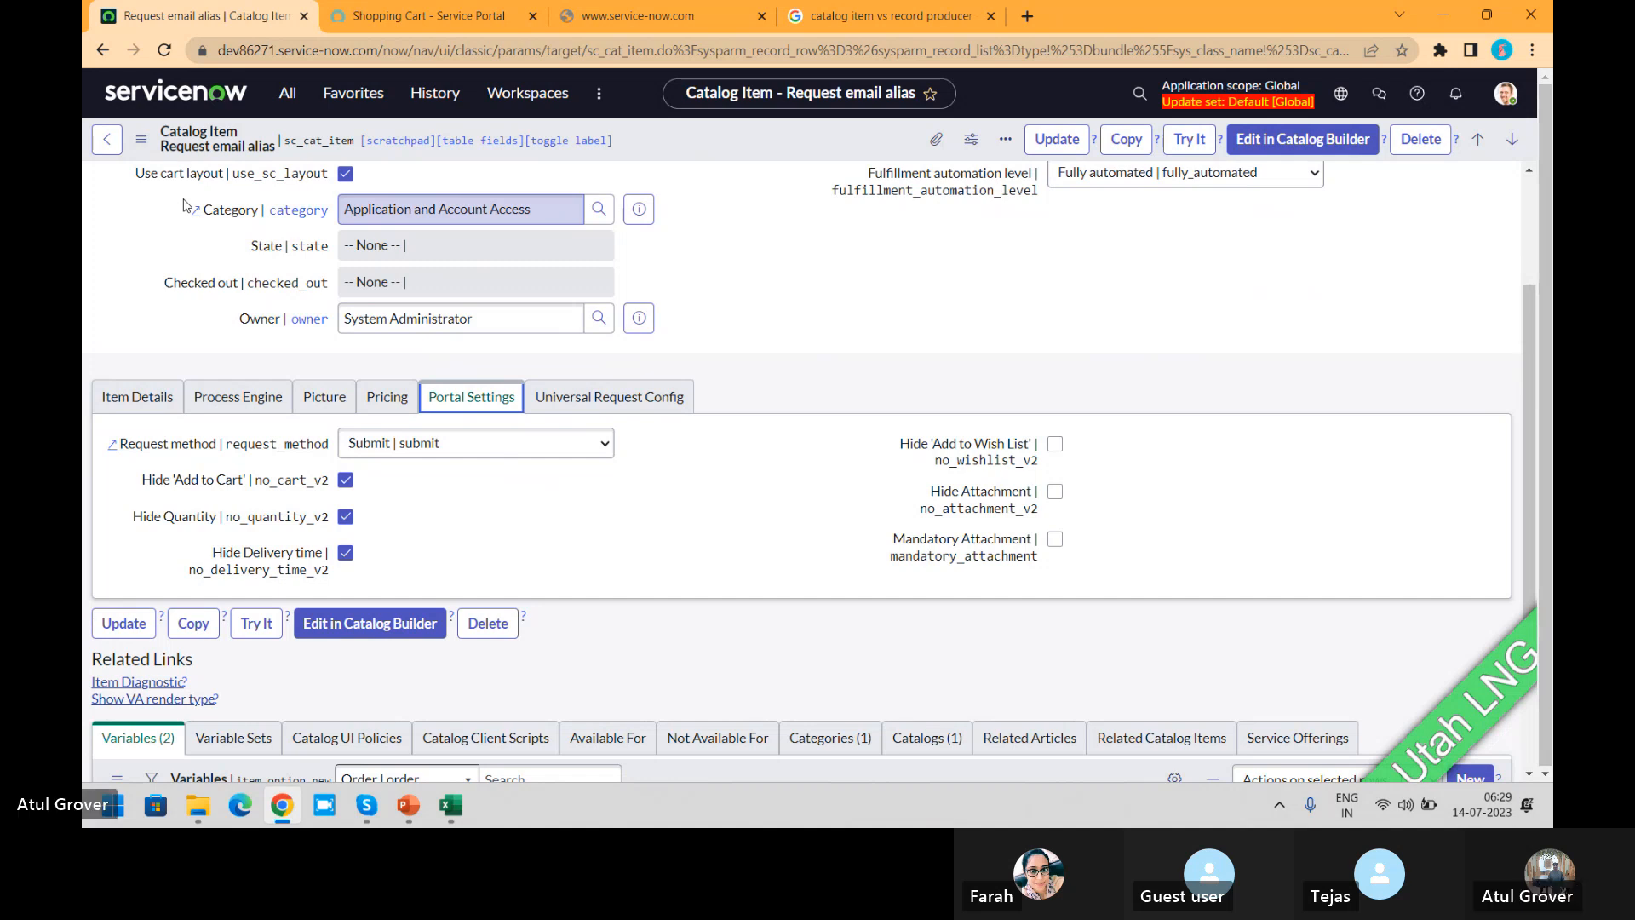
Step: Switch to the ITSM_Master presentation in PowerPoint
{"action": "key", "text": "alt+Tab"}
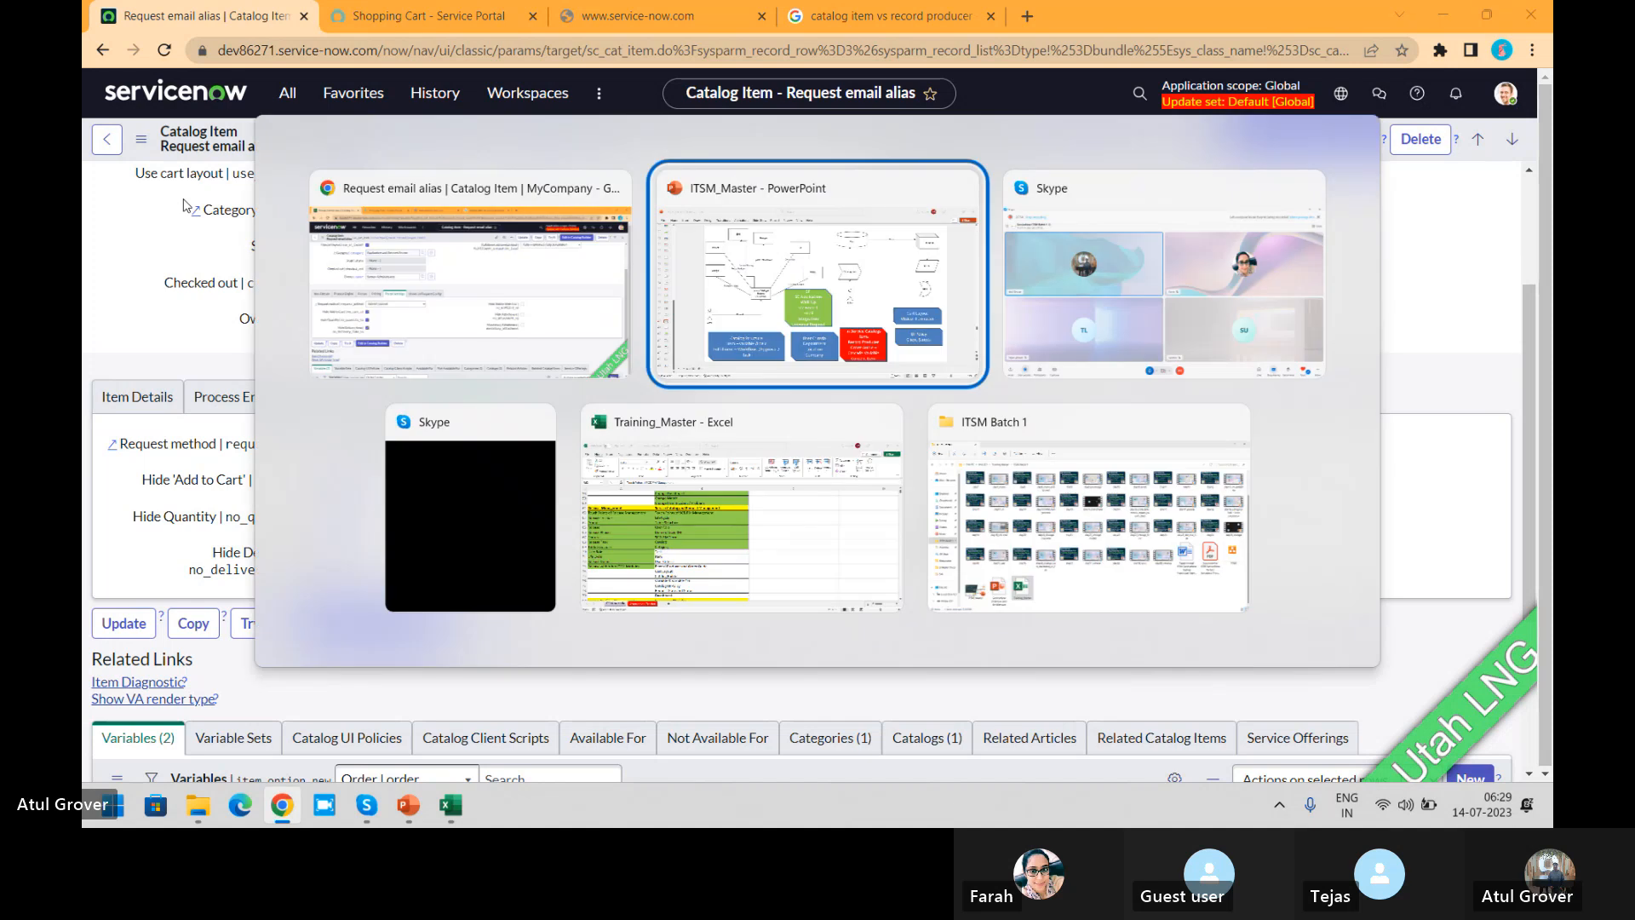
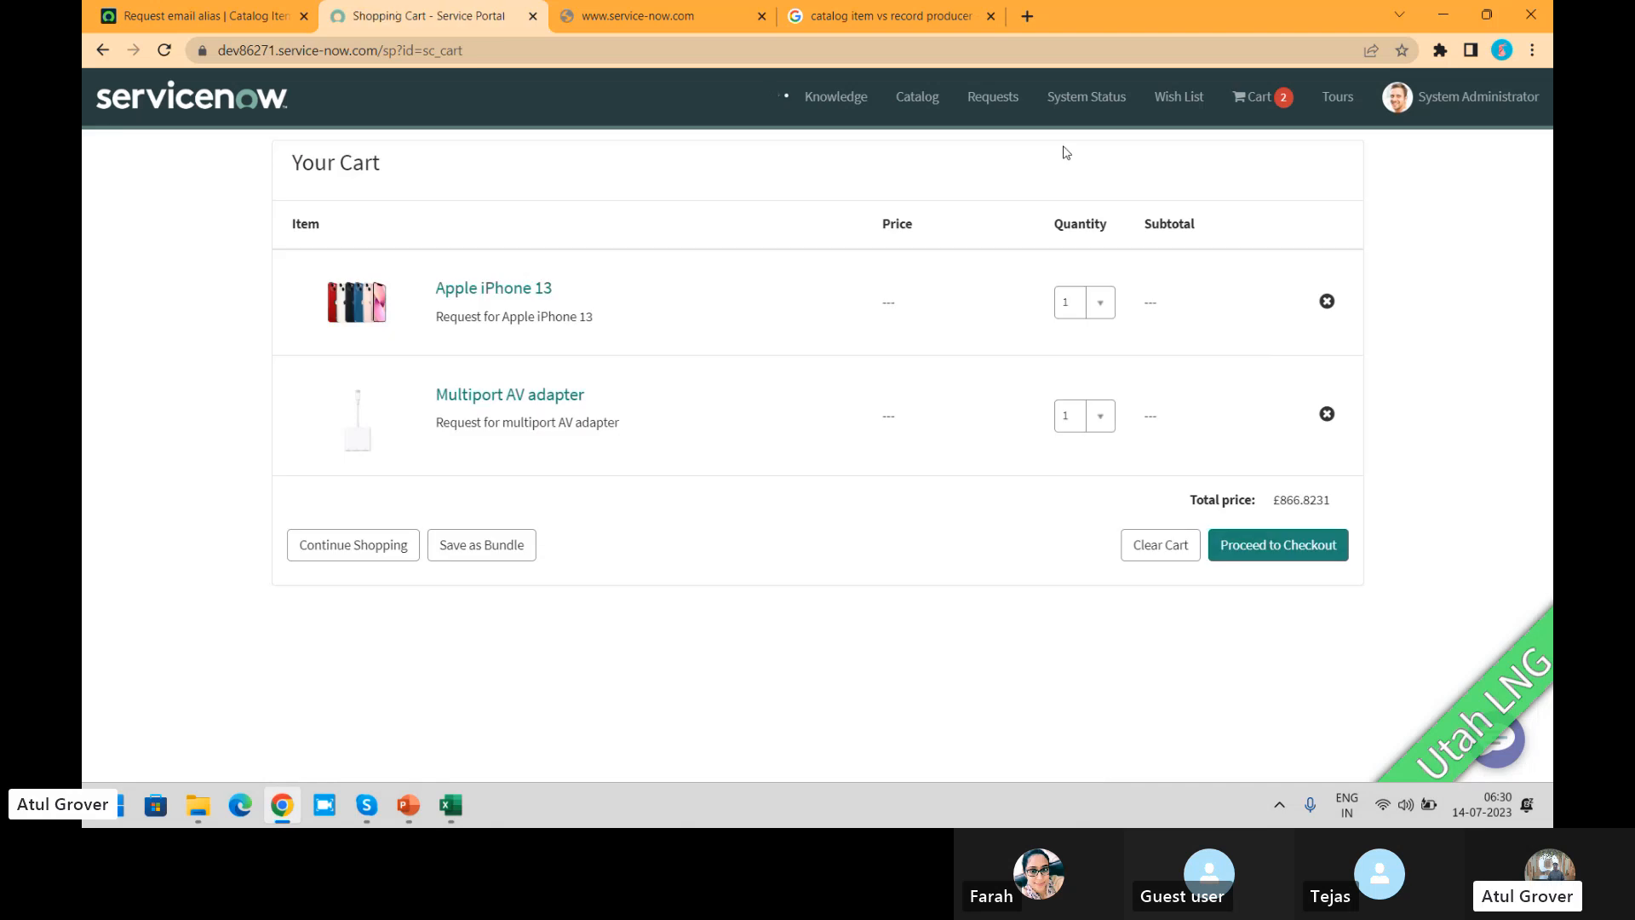
Step: Remove the Multiport AV adapter from the cart and check out the order for the Apple iPhone 13
{"action": "left_click", "coordinate": [1327, 414]}
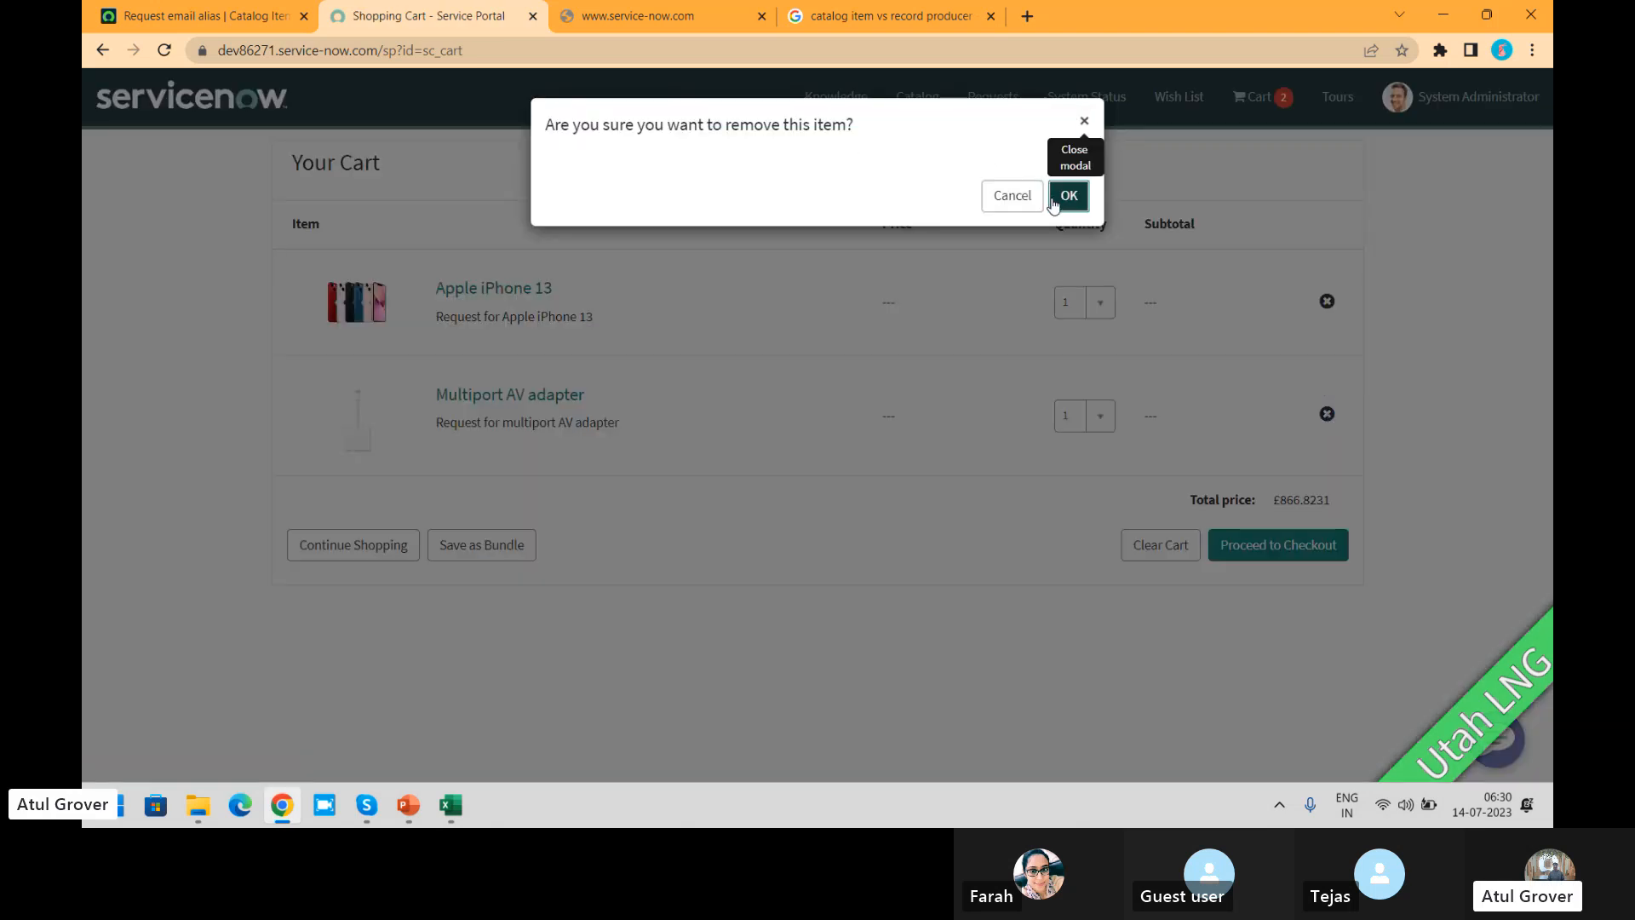
{"action": "left_click", "coordinate": [1068, 196]}
{"action": "left_click", "coordinate": [1282, 436]}
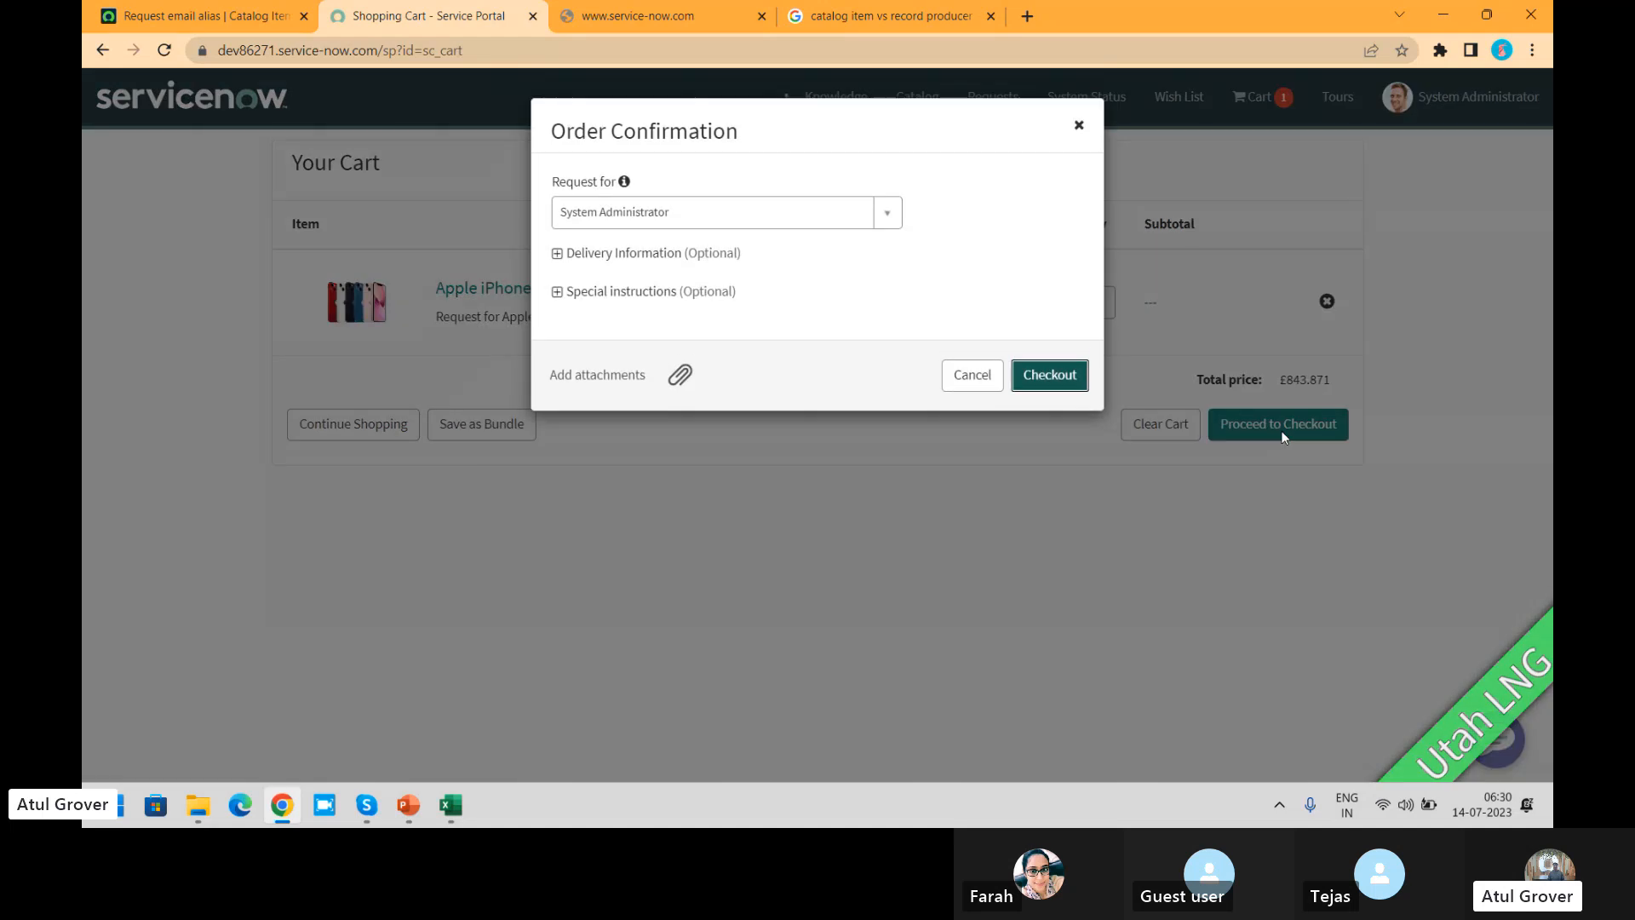
{"action": "left_click", "coordinate": [1025, 379]}
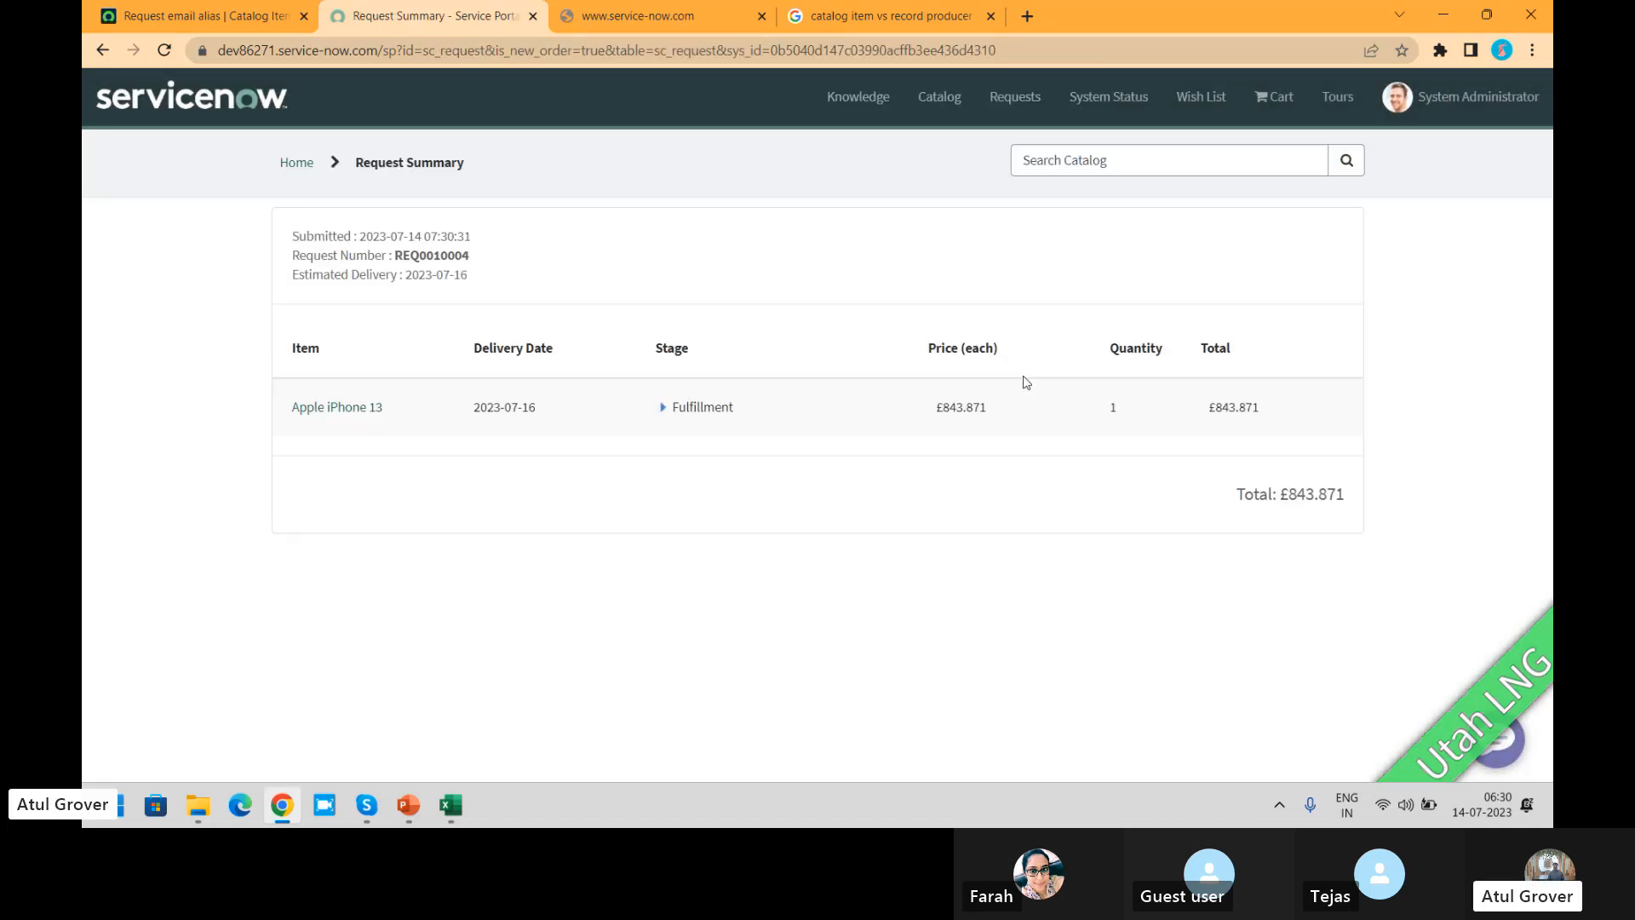
Step: Find the submitted request by its request number with a global search in a duplicate of the catalog item tab
{"action": "double_click", "coordinate": [425, 257]}
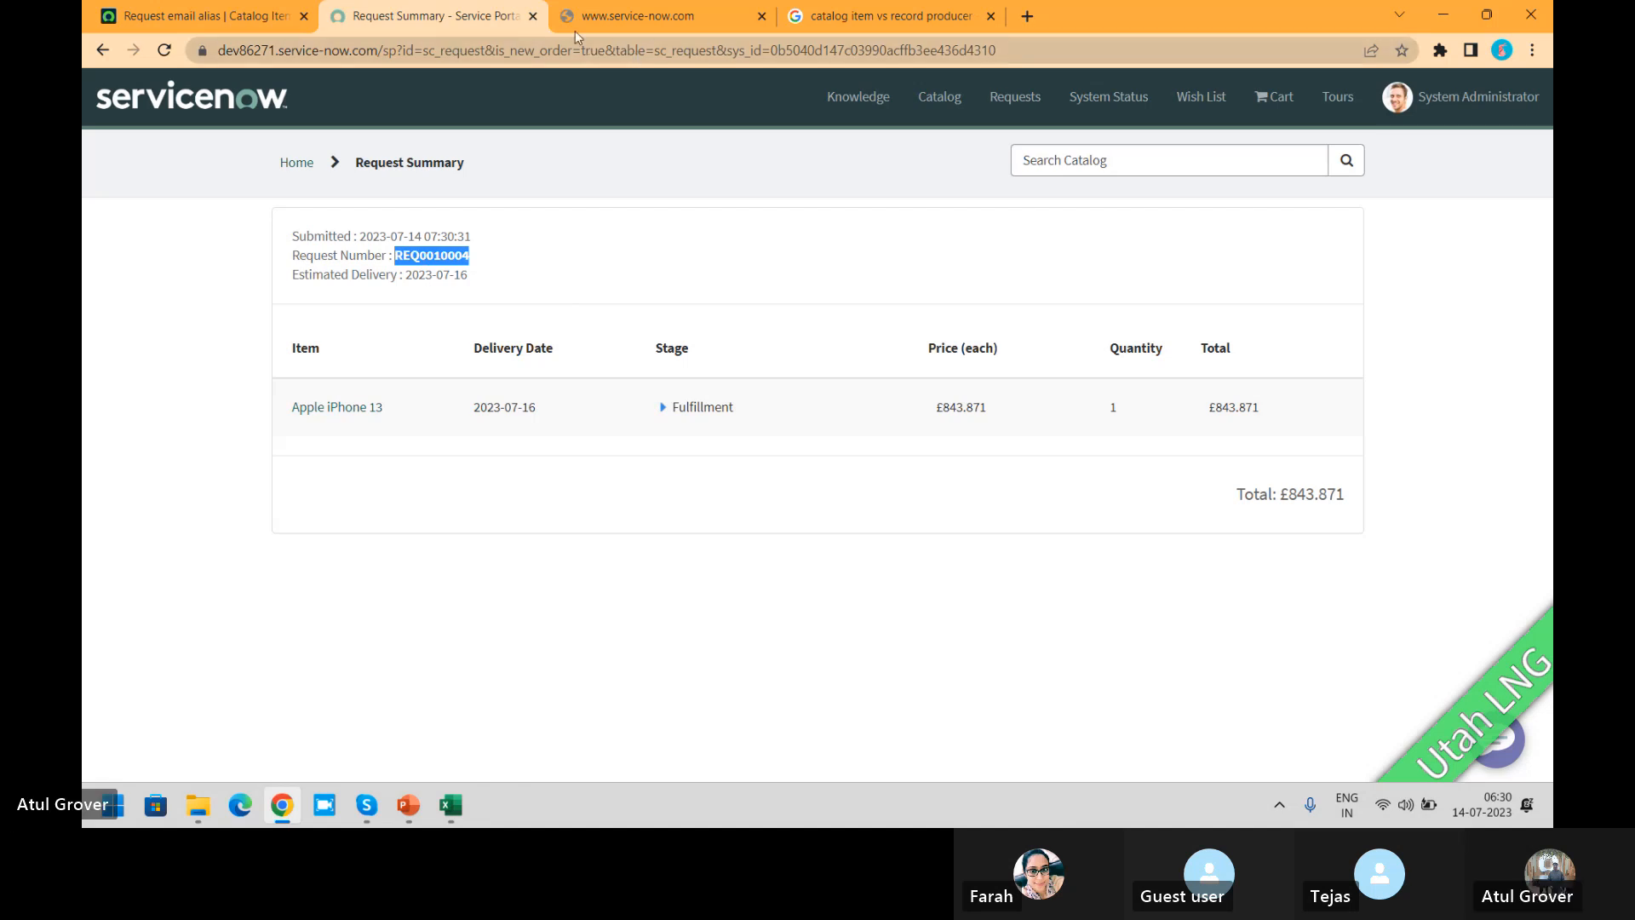
{"action": "left_click", "coordinate": [240, 17]}
{"action": "right_click", "coordinate": [237, 17]}
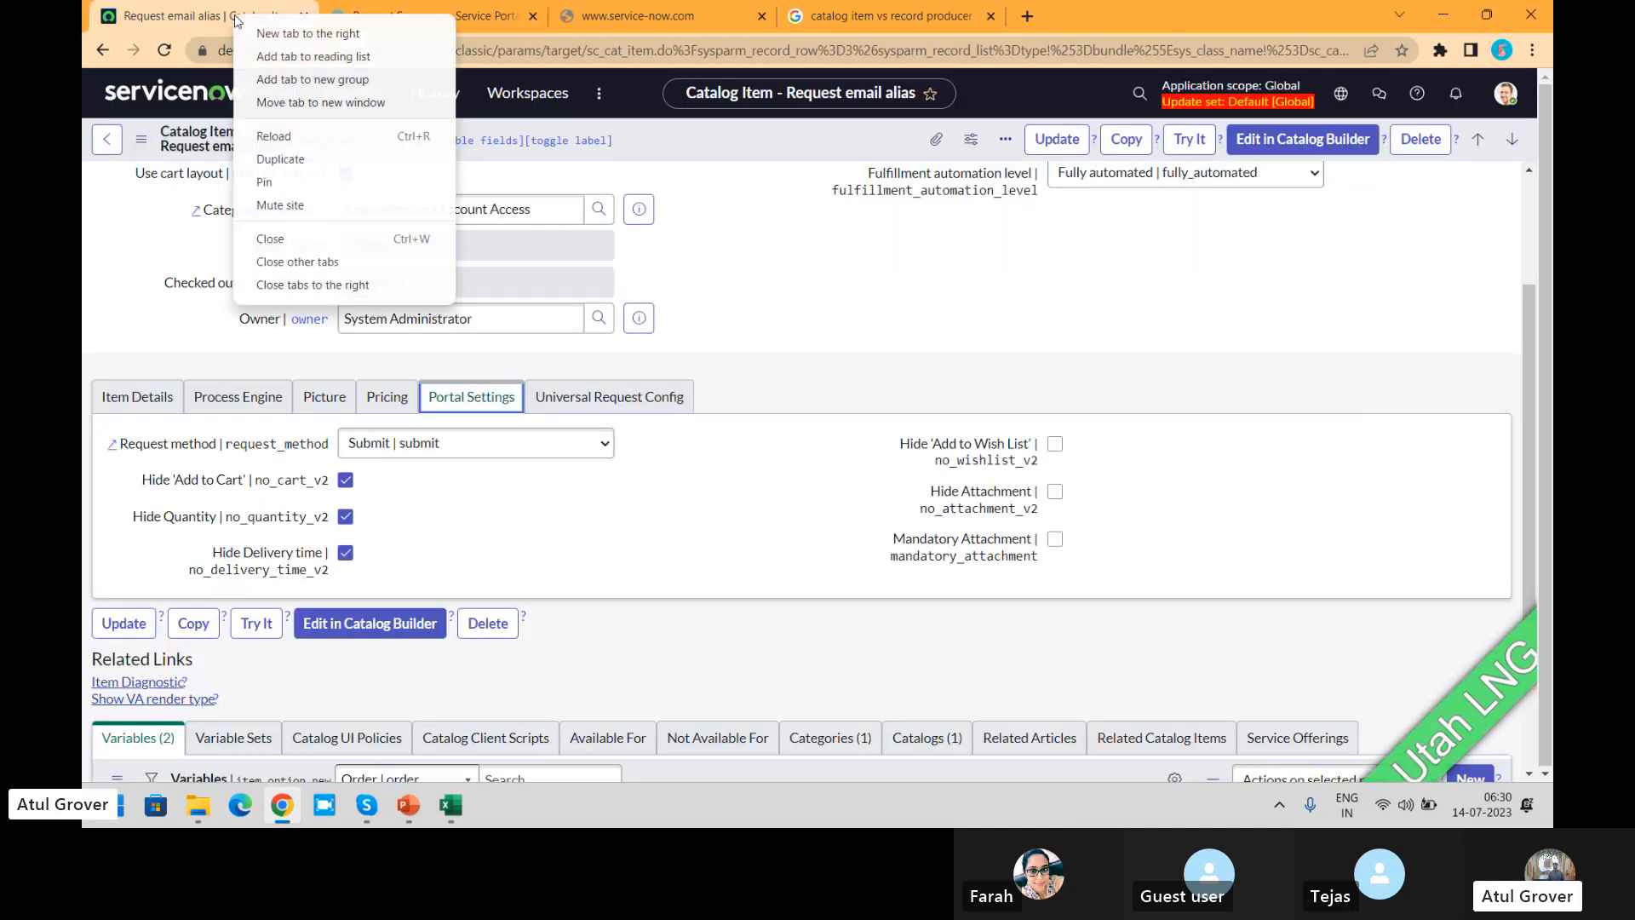
{"action": "left_click", "coordinate": [278, 161]}
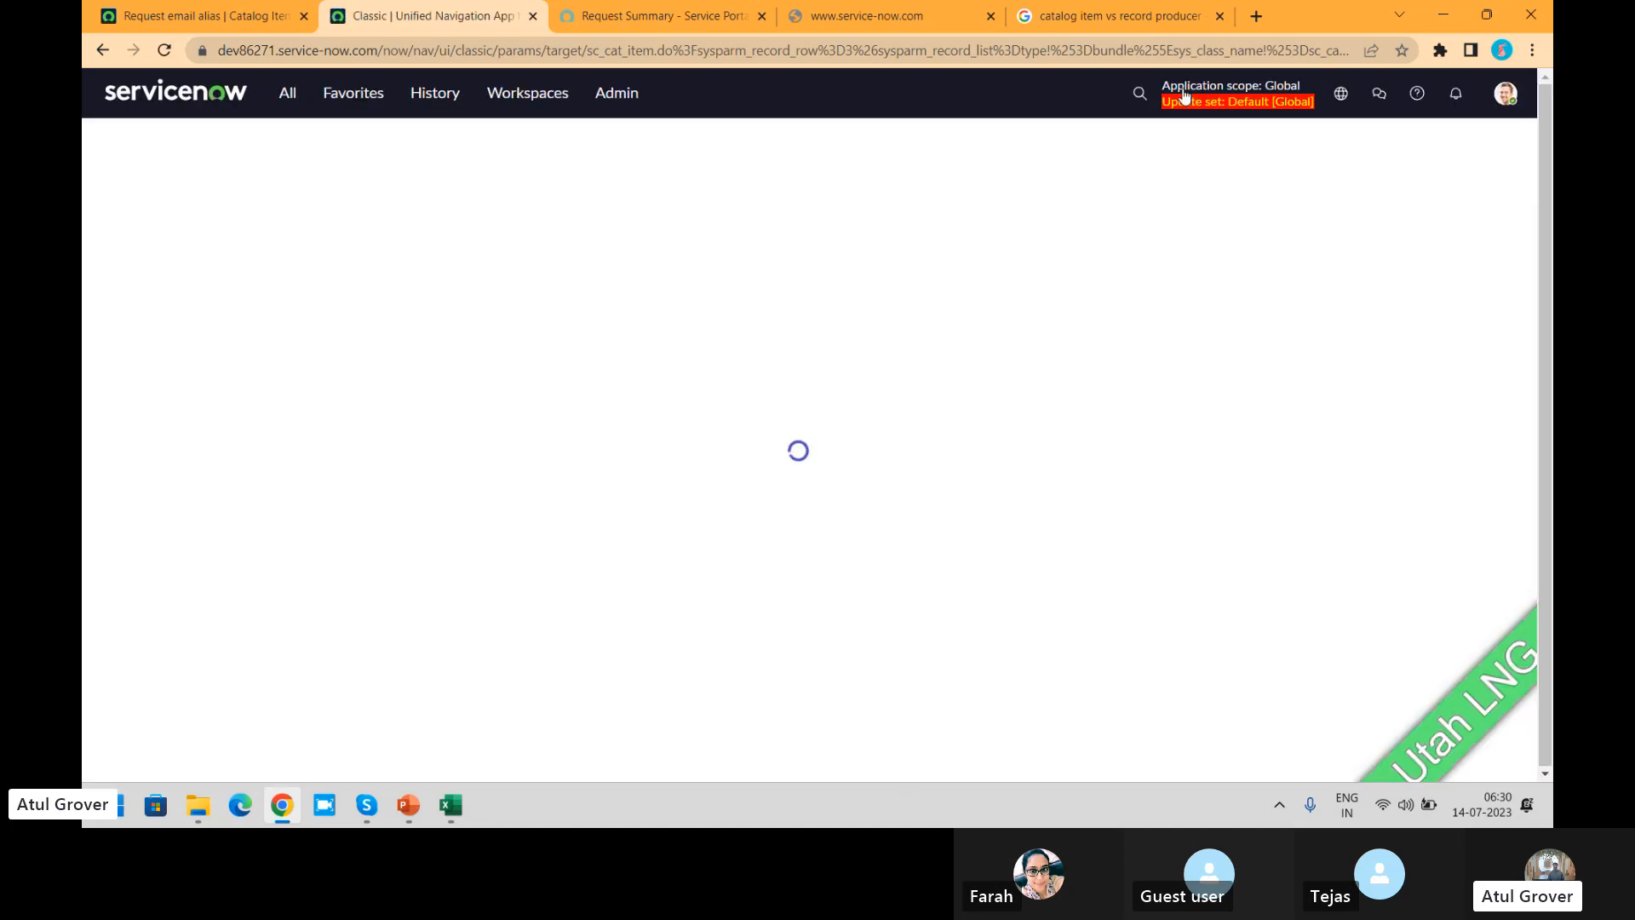
{"action": "left_click", "coordinate": [1133, 99]}
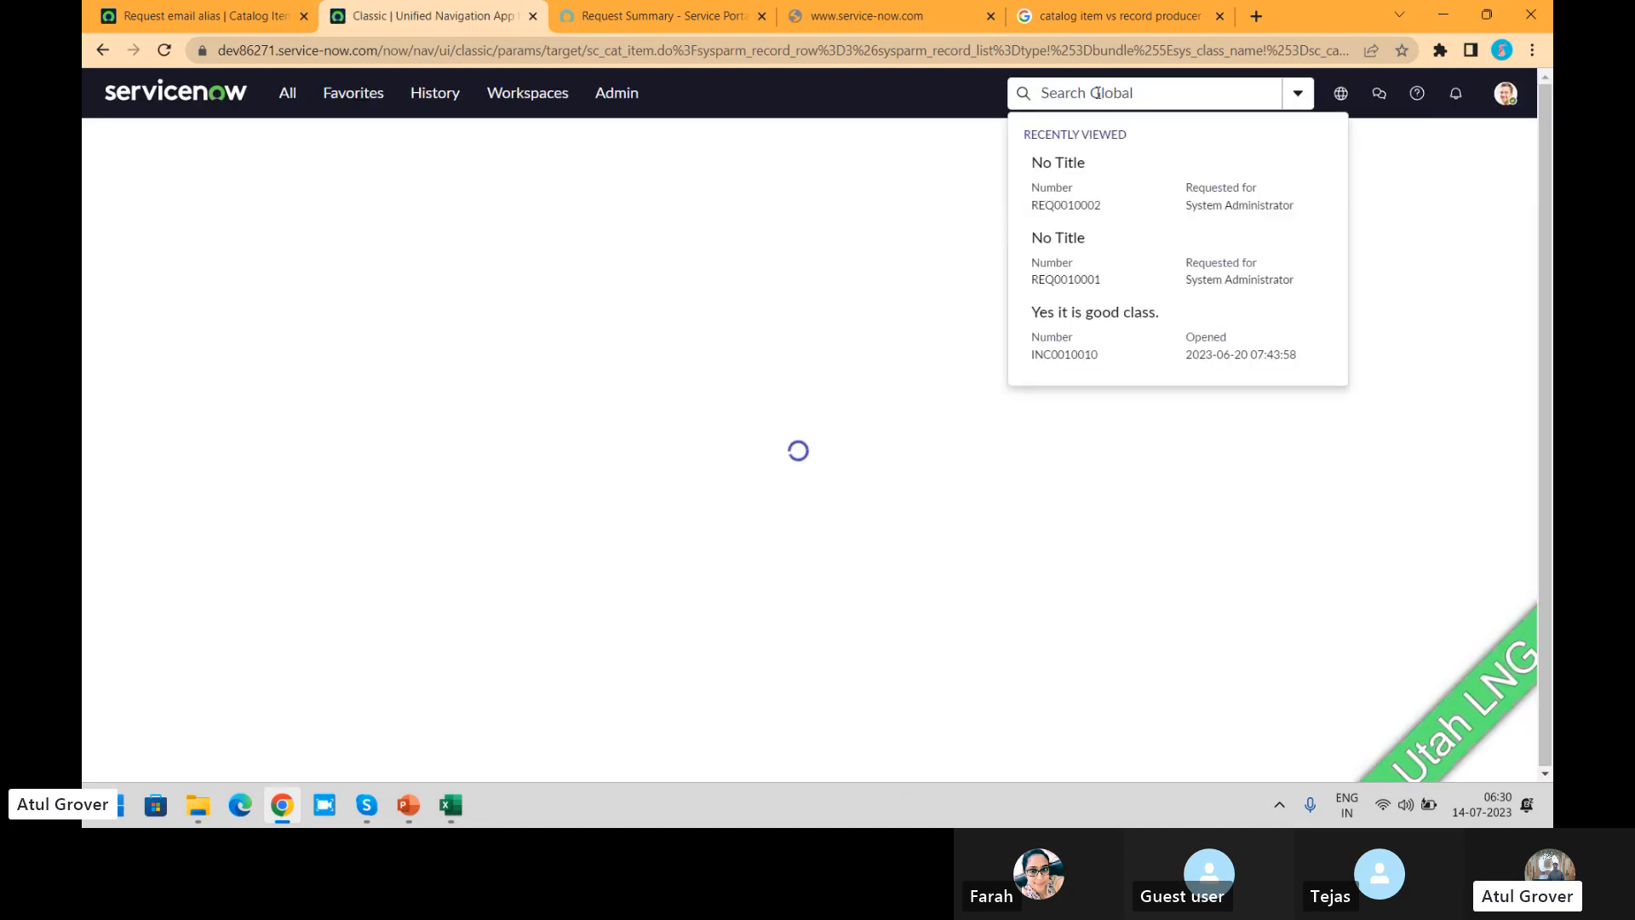
{"action": "type", "text": "REQ0010002"}
{"action": "key", "text": "Return"}
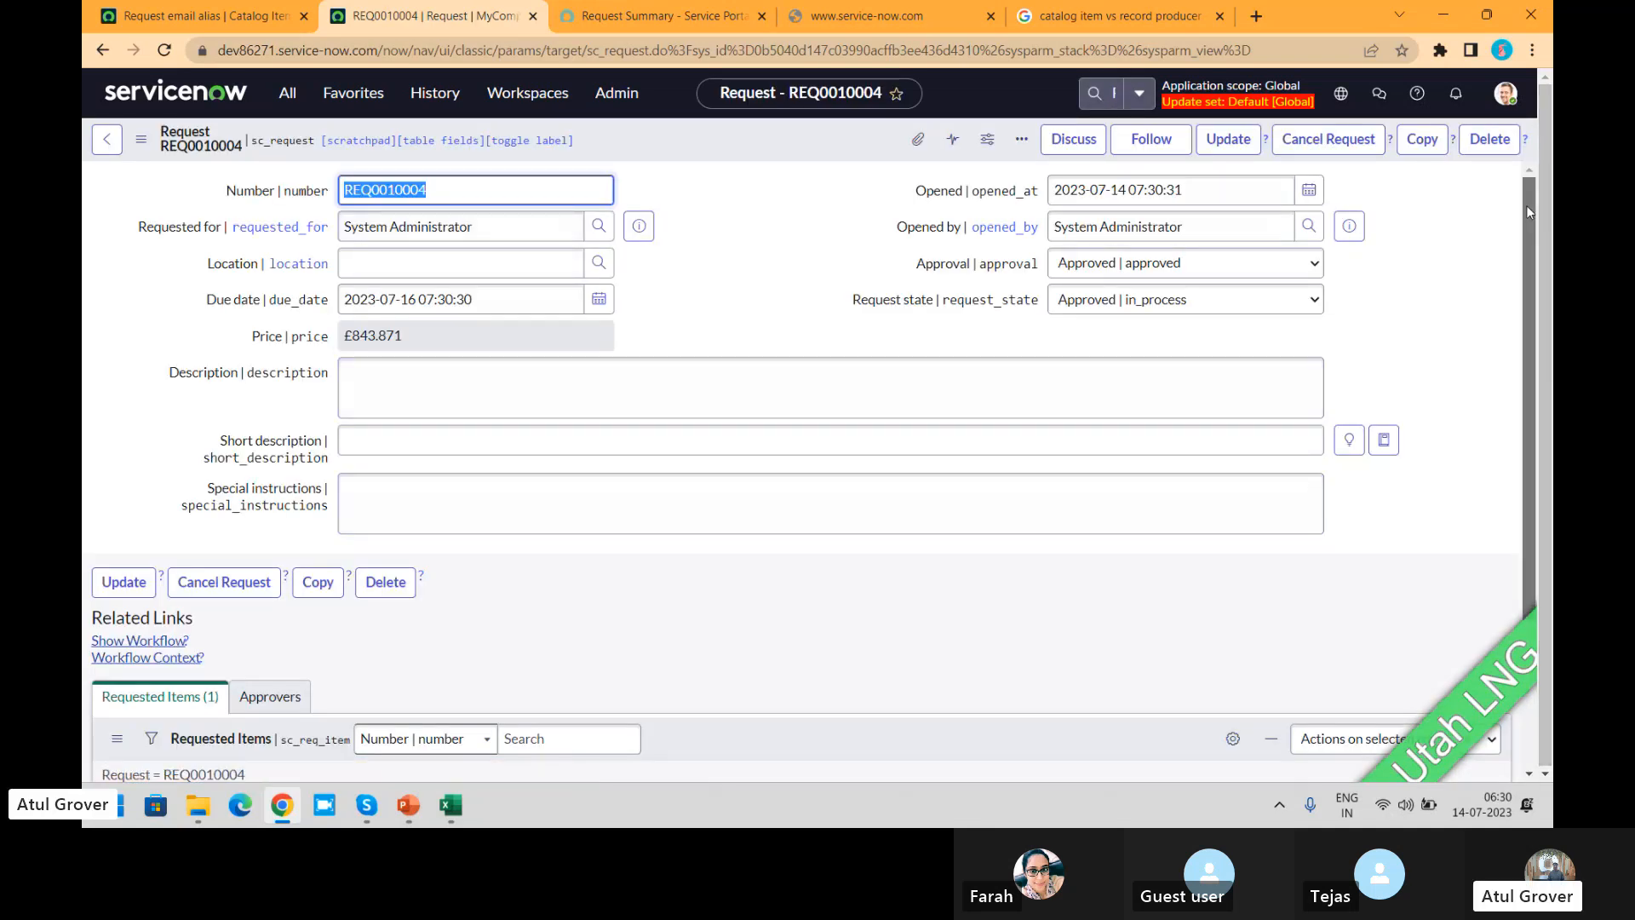
Step: Open the Apple iPhone 13 requested item from the request and examine its variables
{"action": "scroll", "coordinate": [1526, 206], "scroll_direction": "down", "scroll_amount": 3}
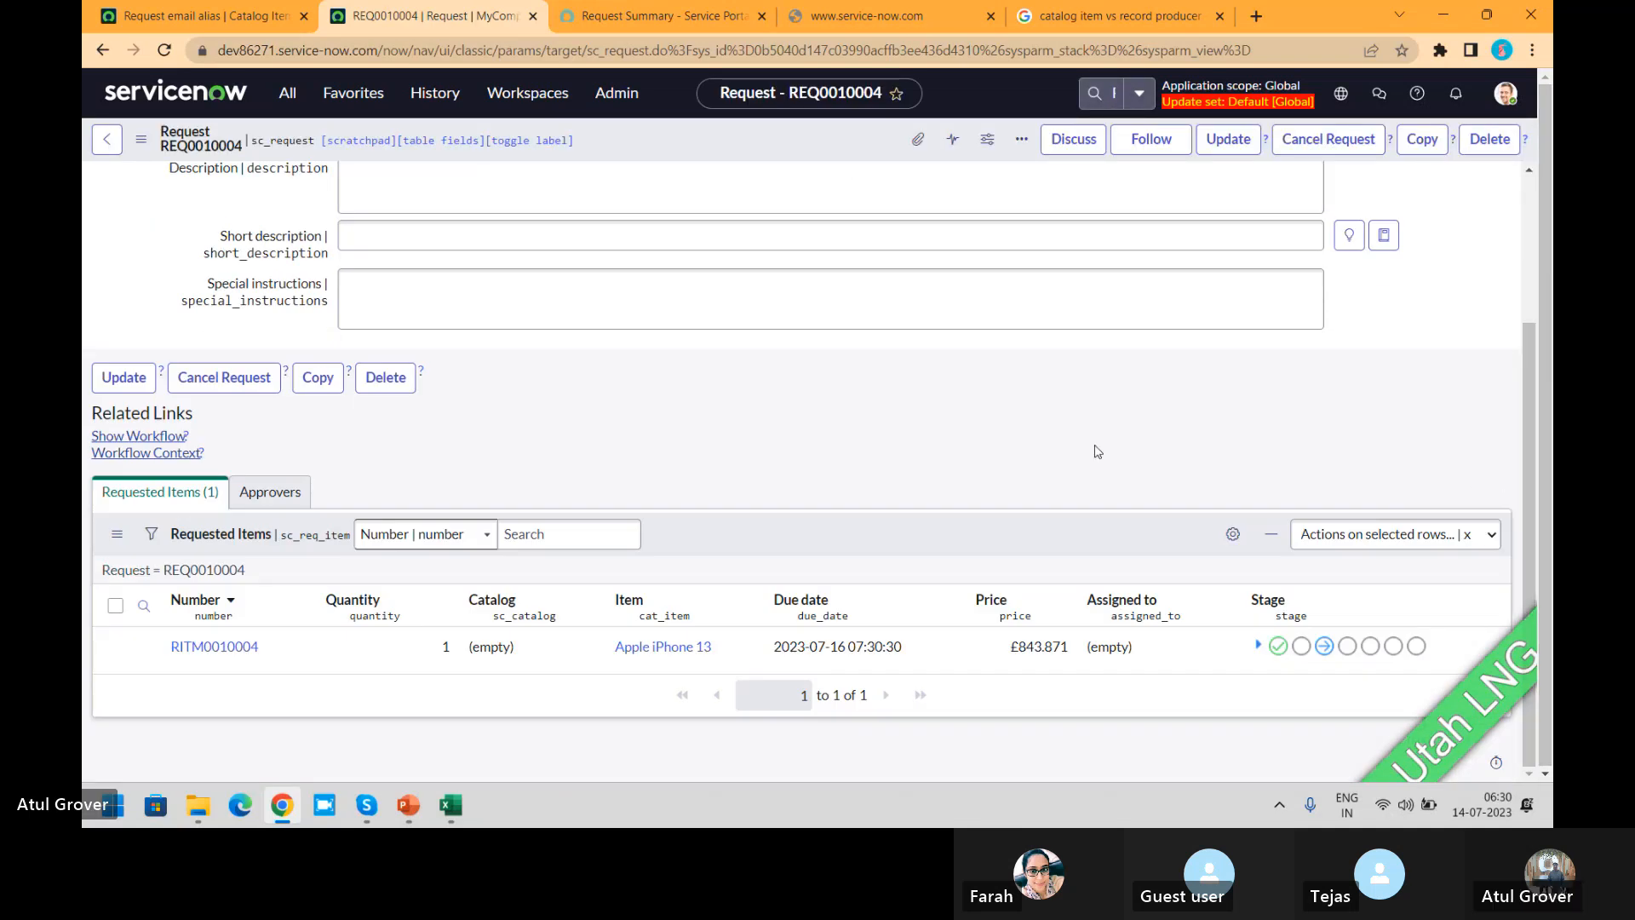
{"action": "left_click", "coordinate": [221, 646]}
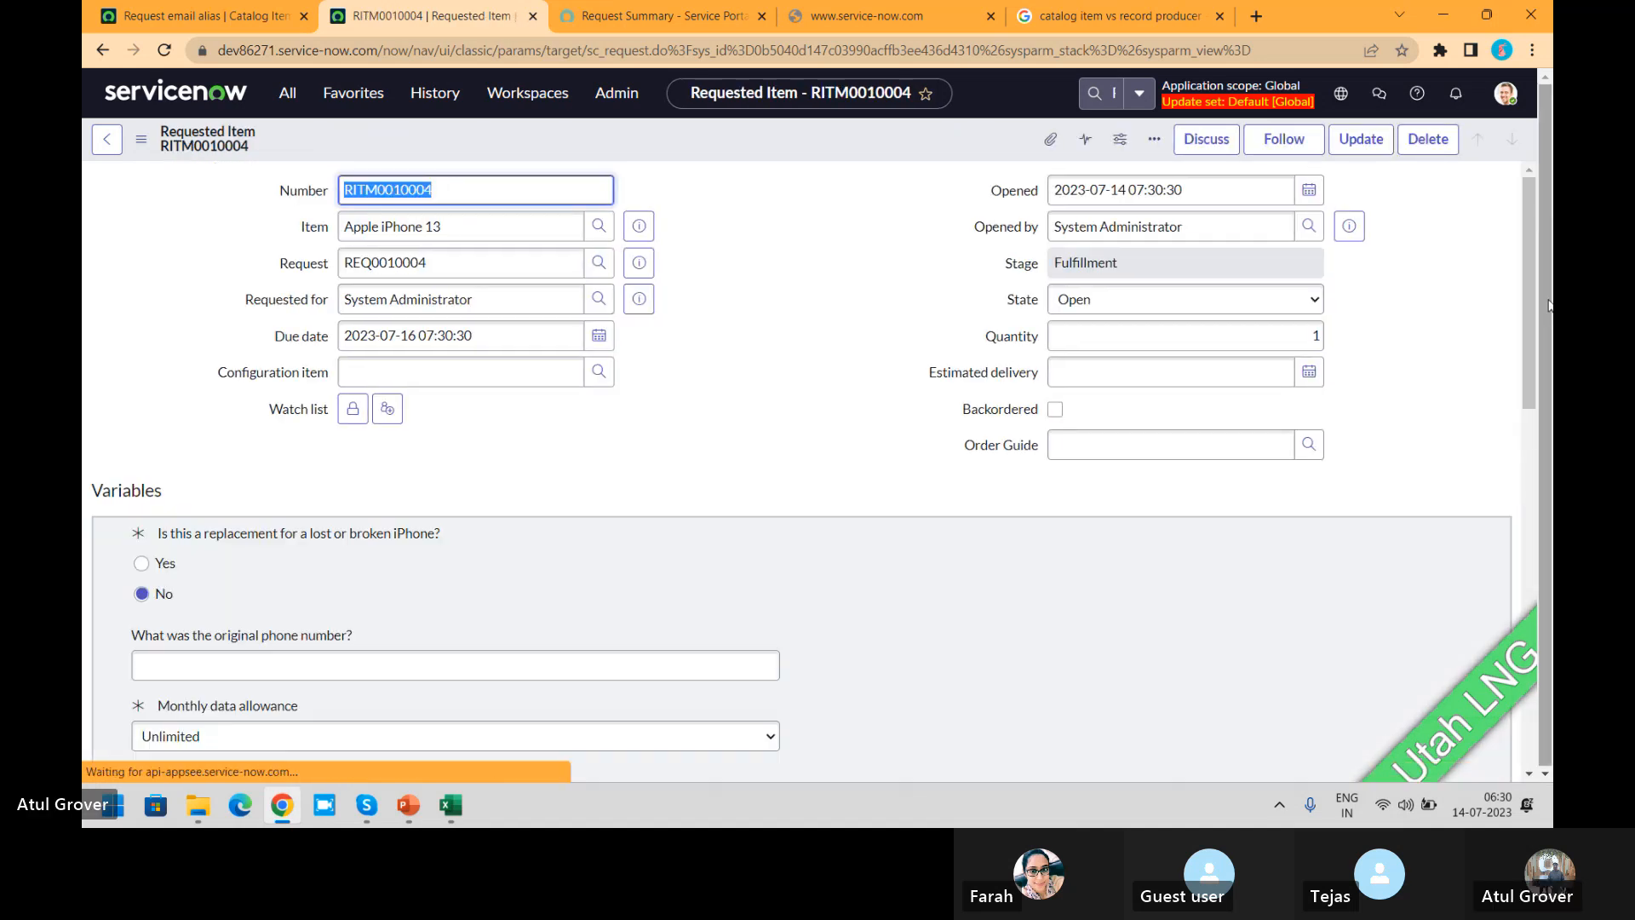
{"action": "scroll", "coordinate": [1527, 204], "scroll_direction": "down", "scroll_amount": 2}
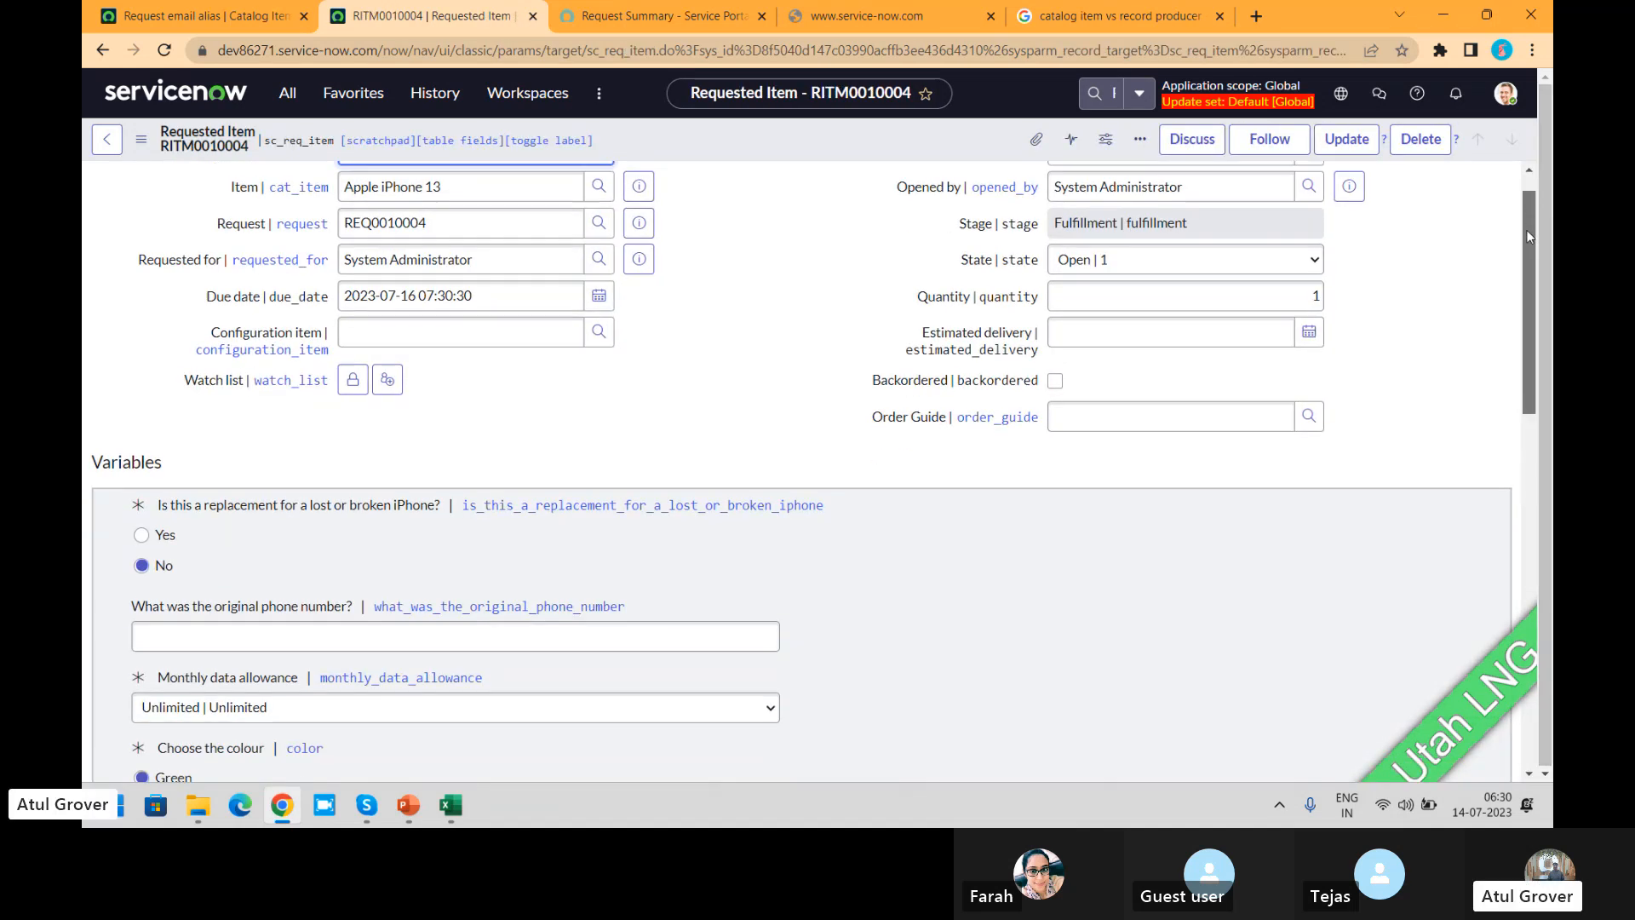
{"action": "scroll", "coordinate": [1526, 236], "scroll_direction": "down", "scroll_amount": 3}
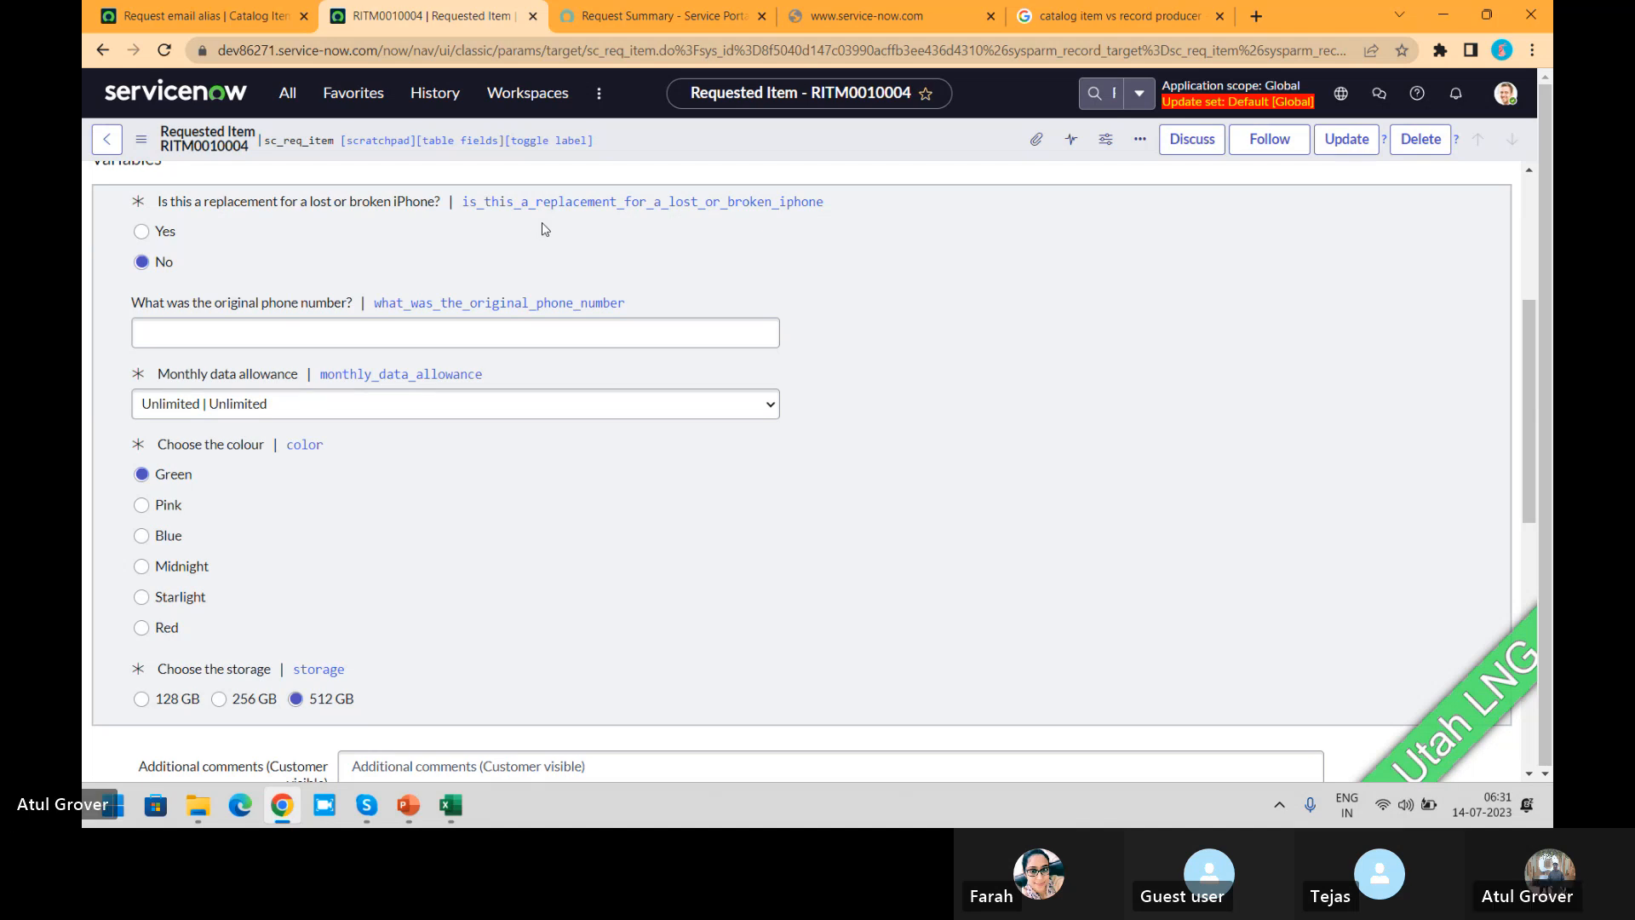
Step: Open the catalog task of the requested item and examine its details and related lists
{"action": "left_click_drag", "start_coordinate": [1529, 399], "coordinate": [1523, 646]}
{"action": "left_click", "coordinate": [261, 650]}
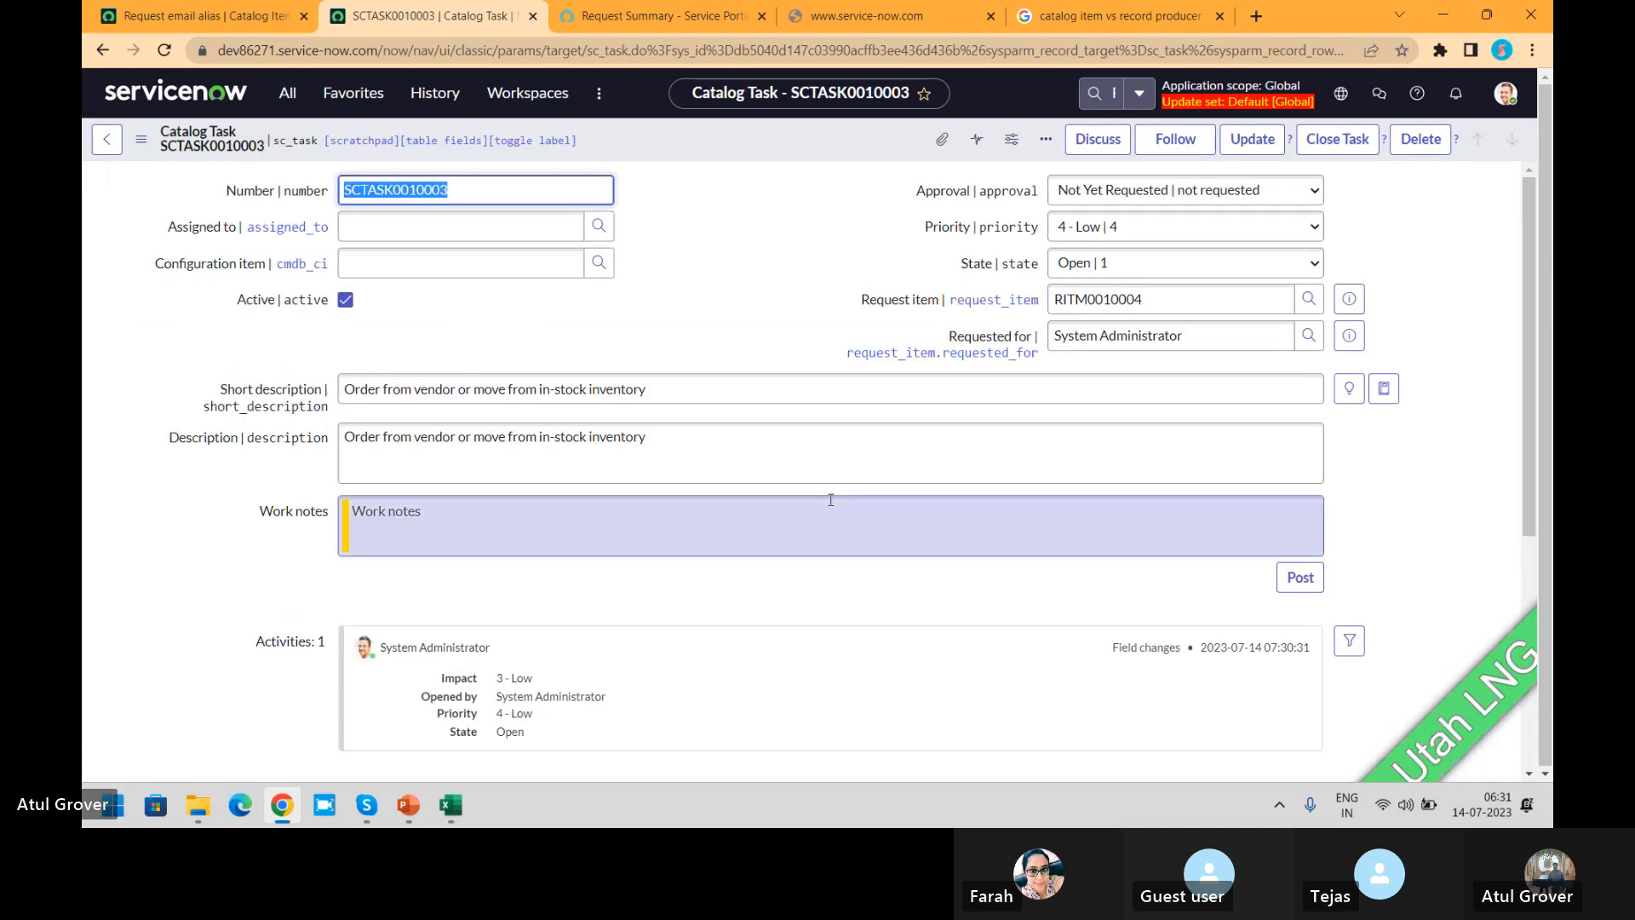
{"action": "left_click_drag", "start_coordinate": [1529, 201], "coordinate": [1523, 452]}
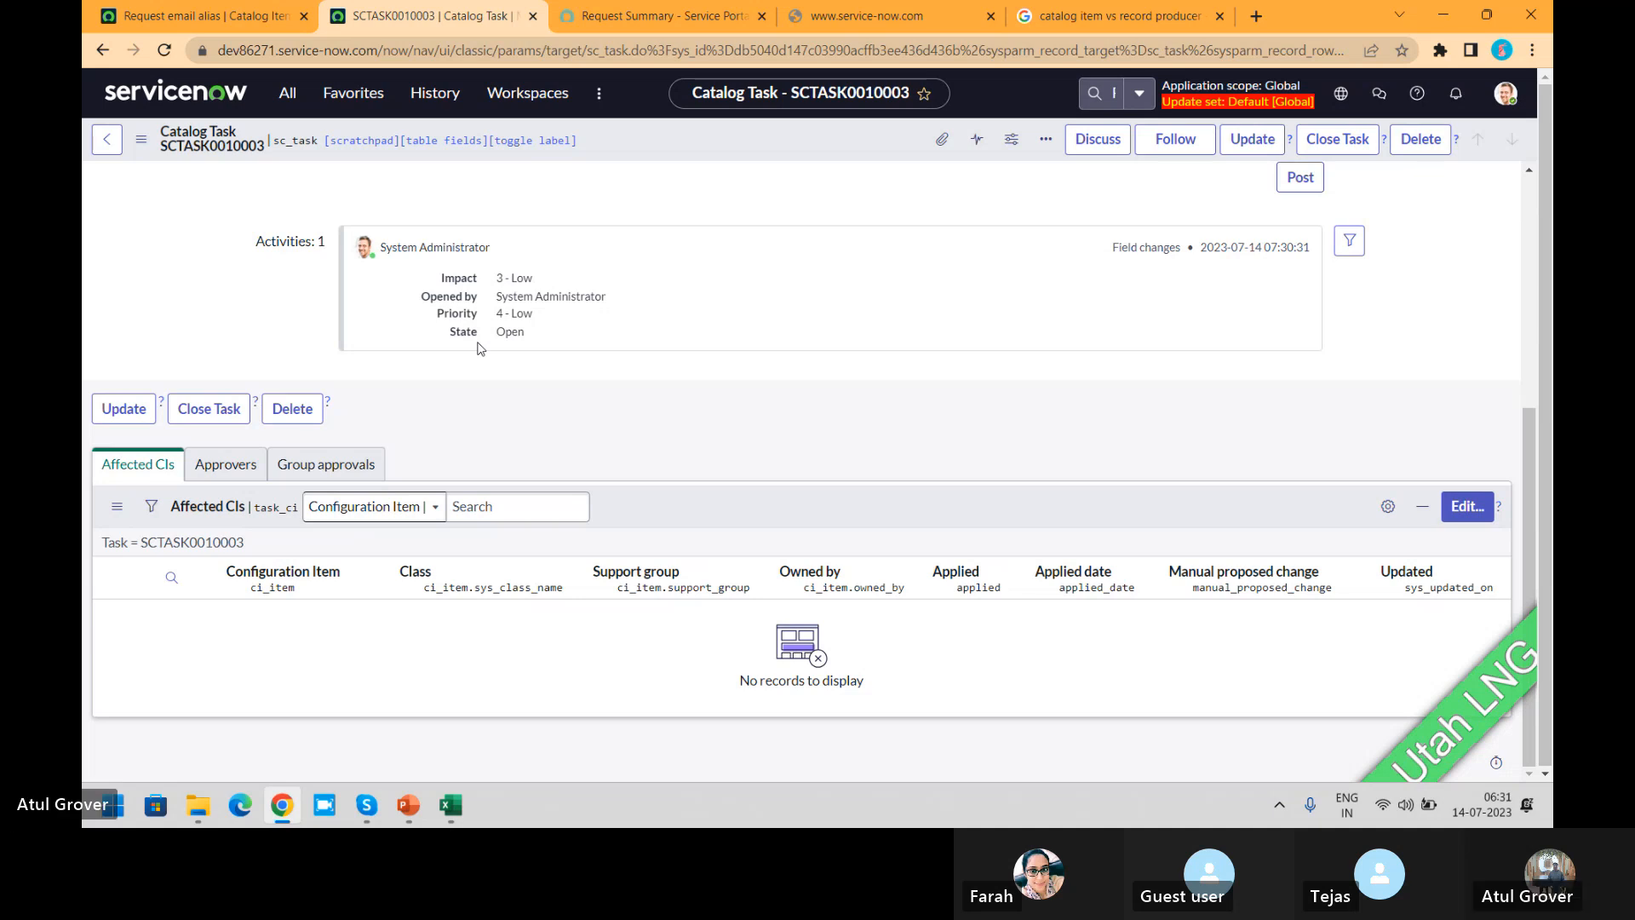
Step: Return to the Request email alias tab and open the Maintain Items list of catalog items
{"action": "left_click", "coordinate": [163, 19]}
{"action": "left_click", "coordinate": [296, 100]}
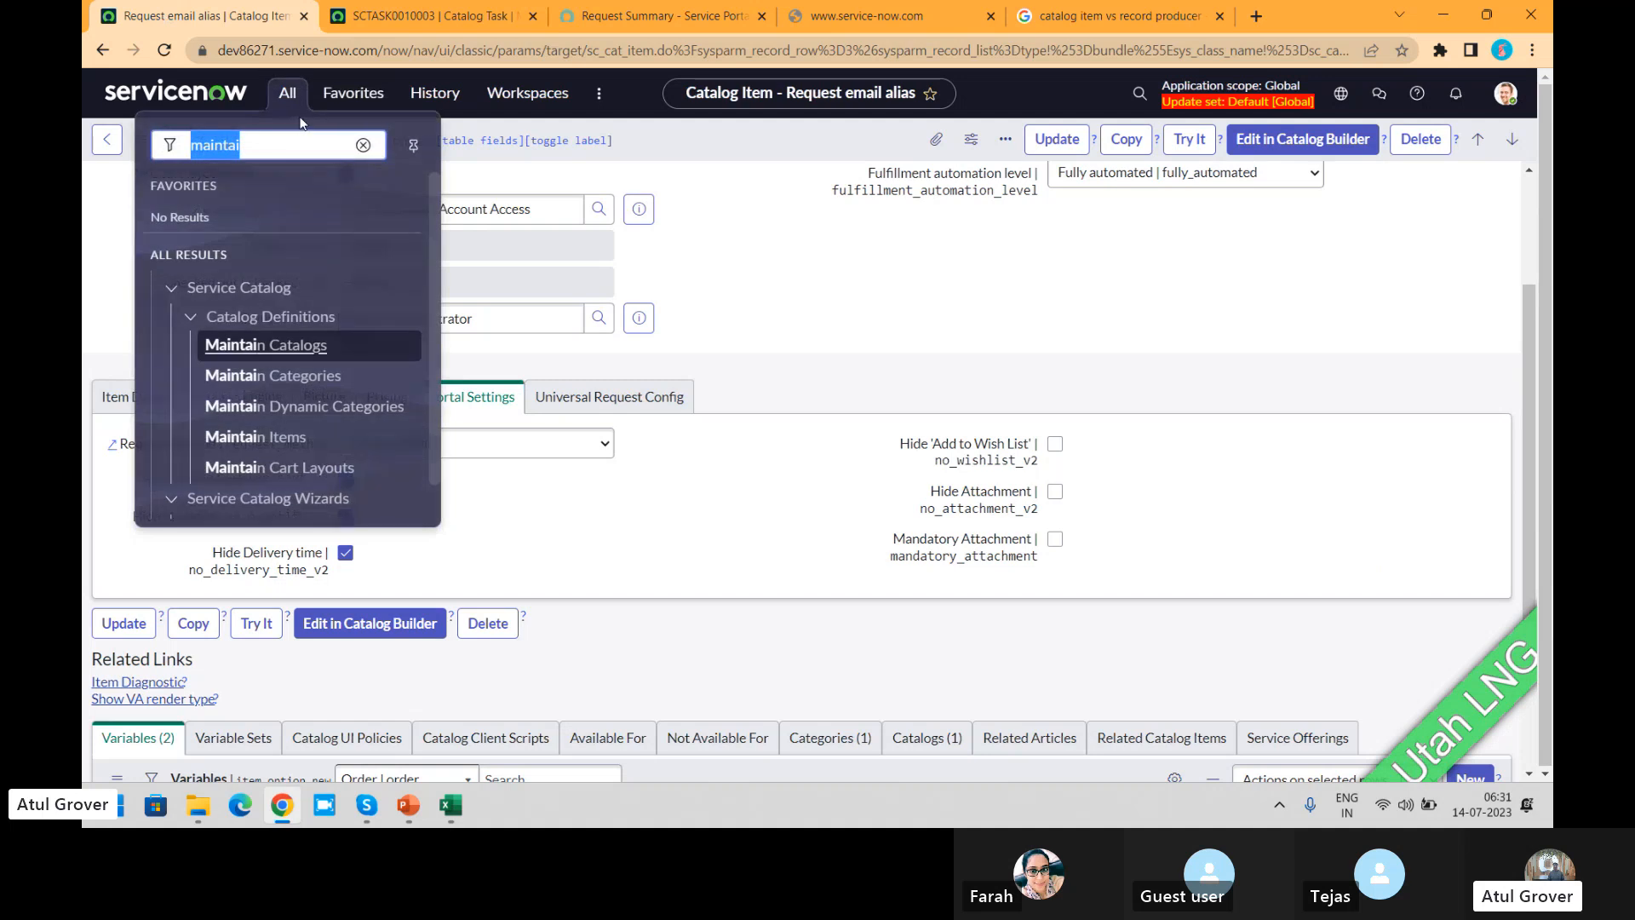
{"action": "left_click", "coordinate": [255, 436]}
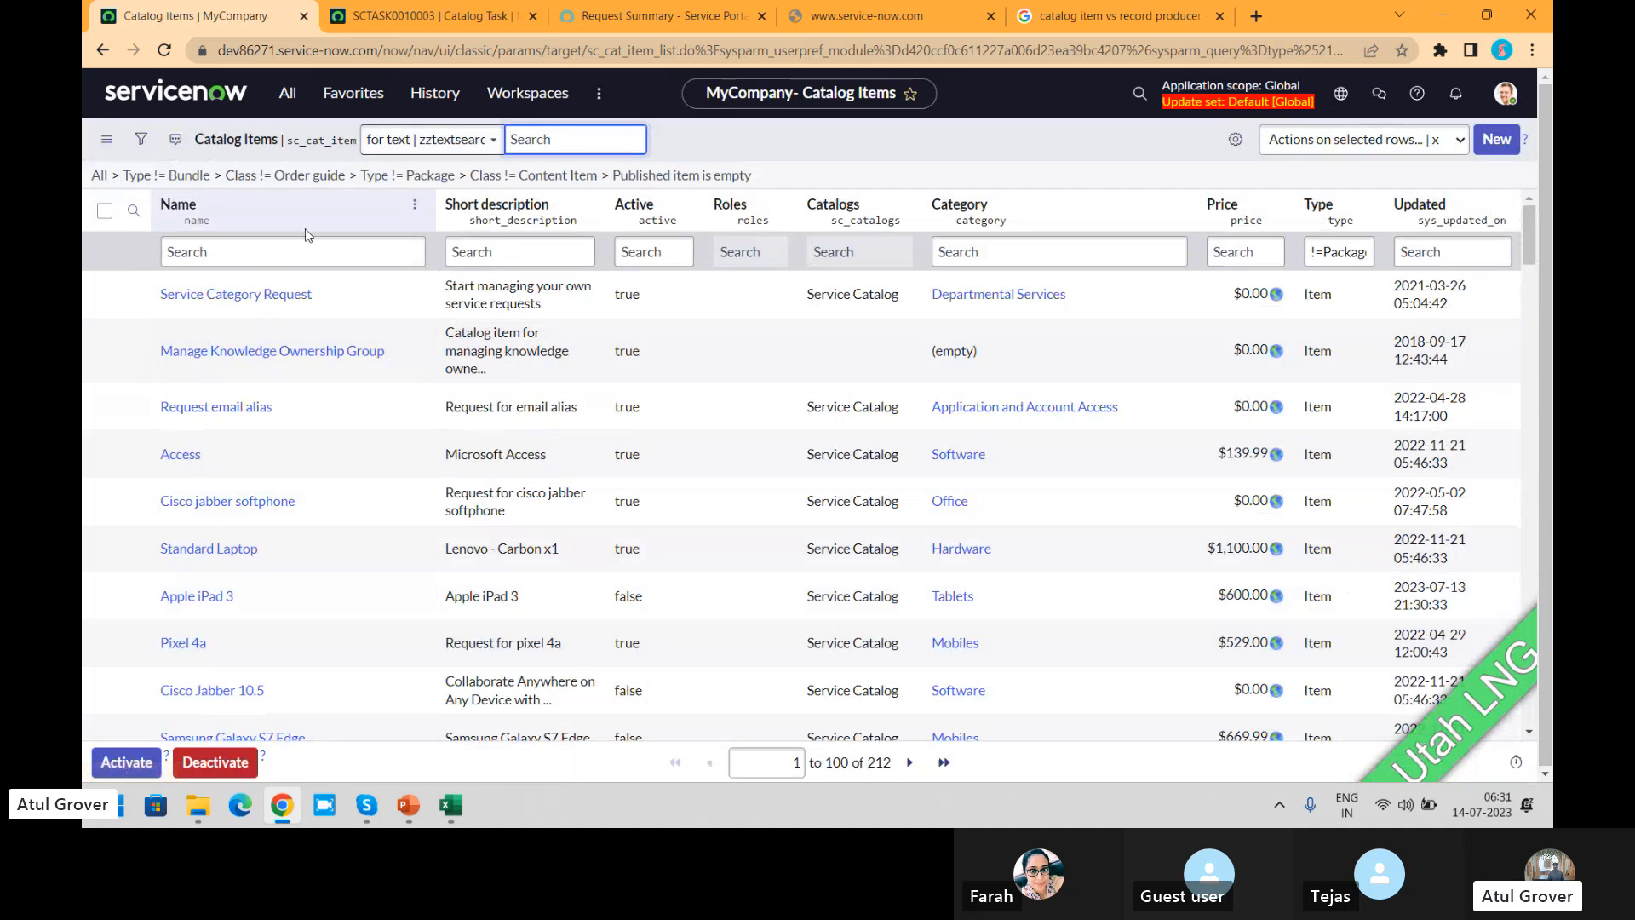
Step: Filter the catalog items to names starting with "apple"
{"action": "left_click", "coordinate": [300, 250]}
{"action": "type", "text": "appel"}
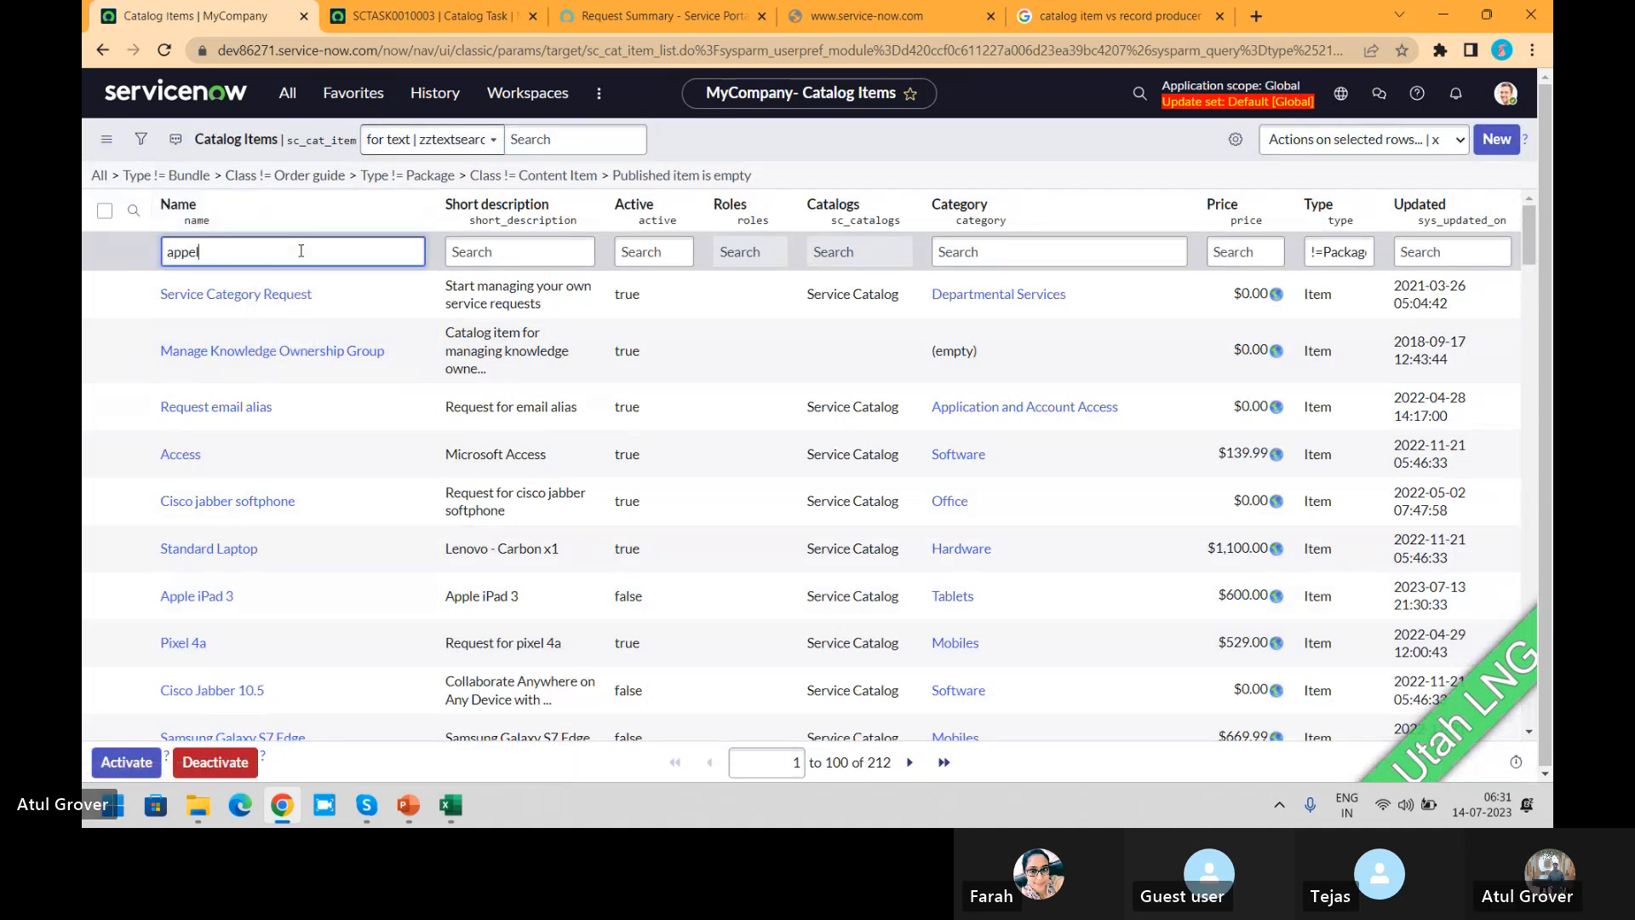
{"action": "key", "text": "Return"}
{"action": "left_click", "coordinate": [306, 249]}
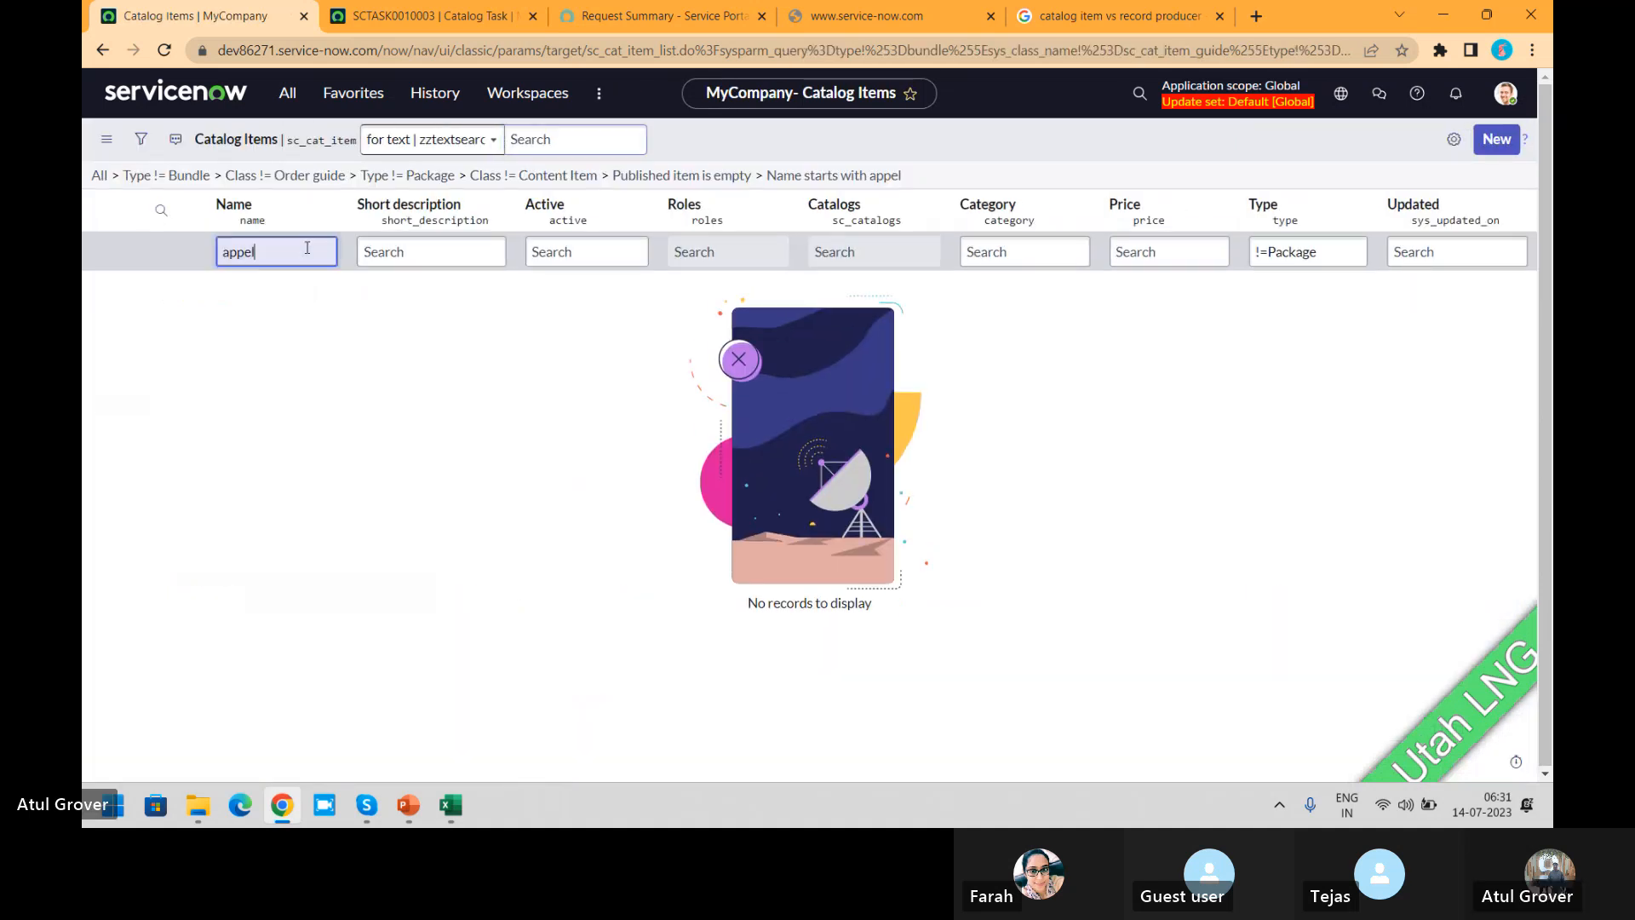
{"action": "key", "text": "BackSpace"}
{"action": "key", "text": "BackSpace"}
{"action": "type", "text": "le"}
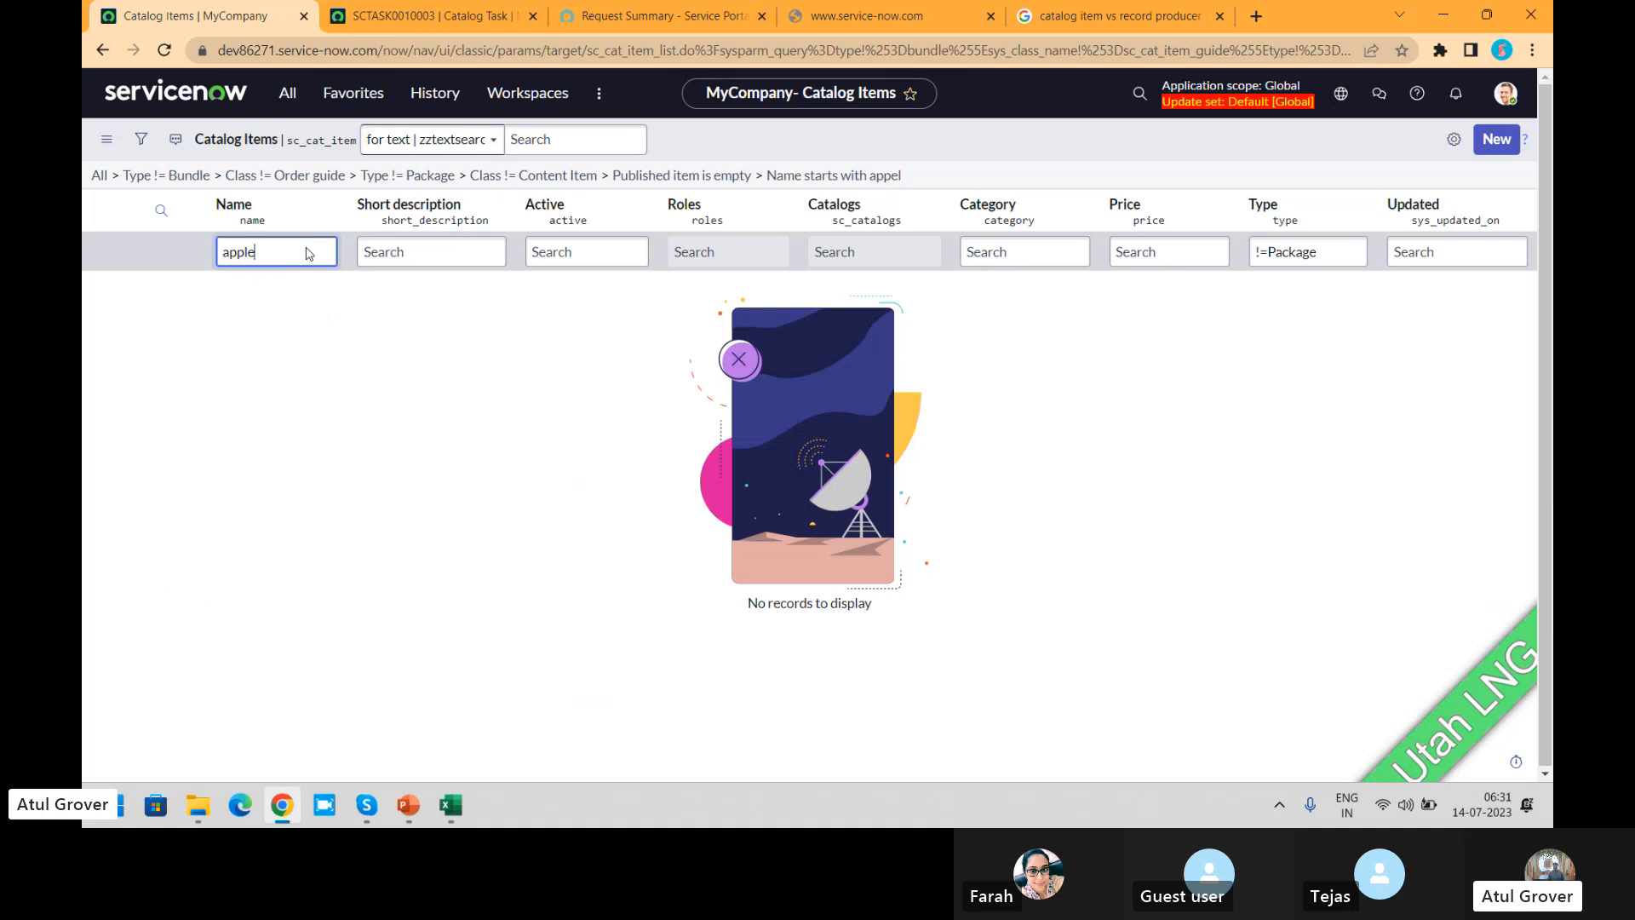
{"action": "key", "text": "Return"}
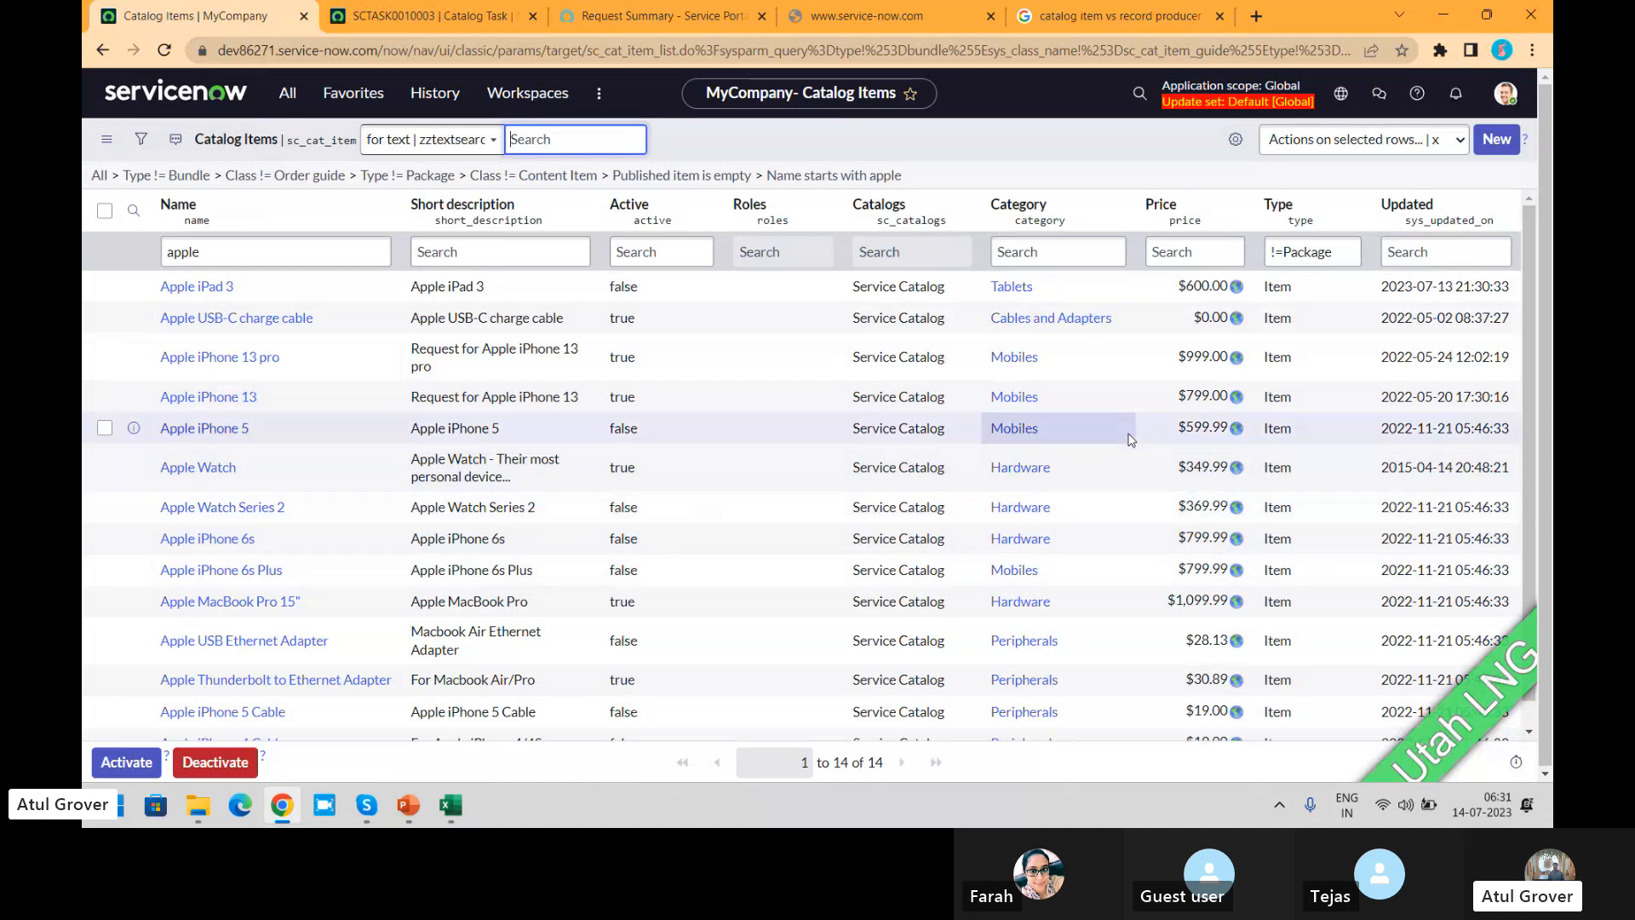
Step: Open the Apple iPhone 13 catalog item in a separate tab and examine its variables
{"action": "middle_click", "coordinate": [233, 397]}
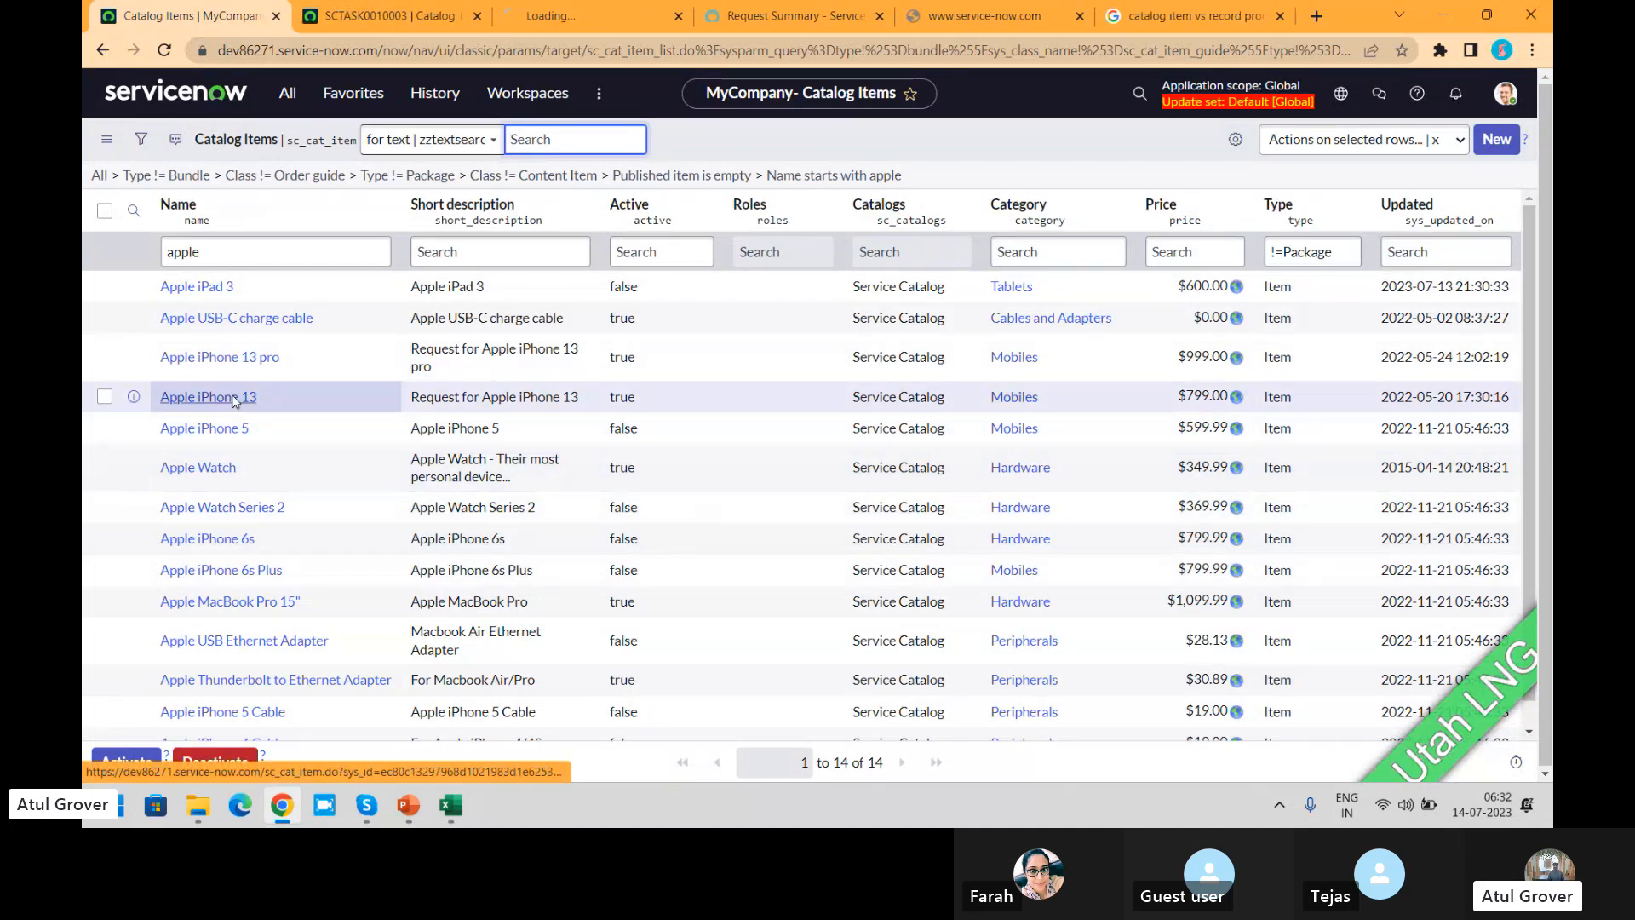
{"action": "left_click", "coordinate": [575, 17]}
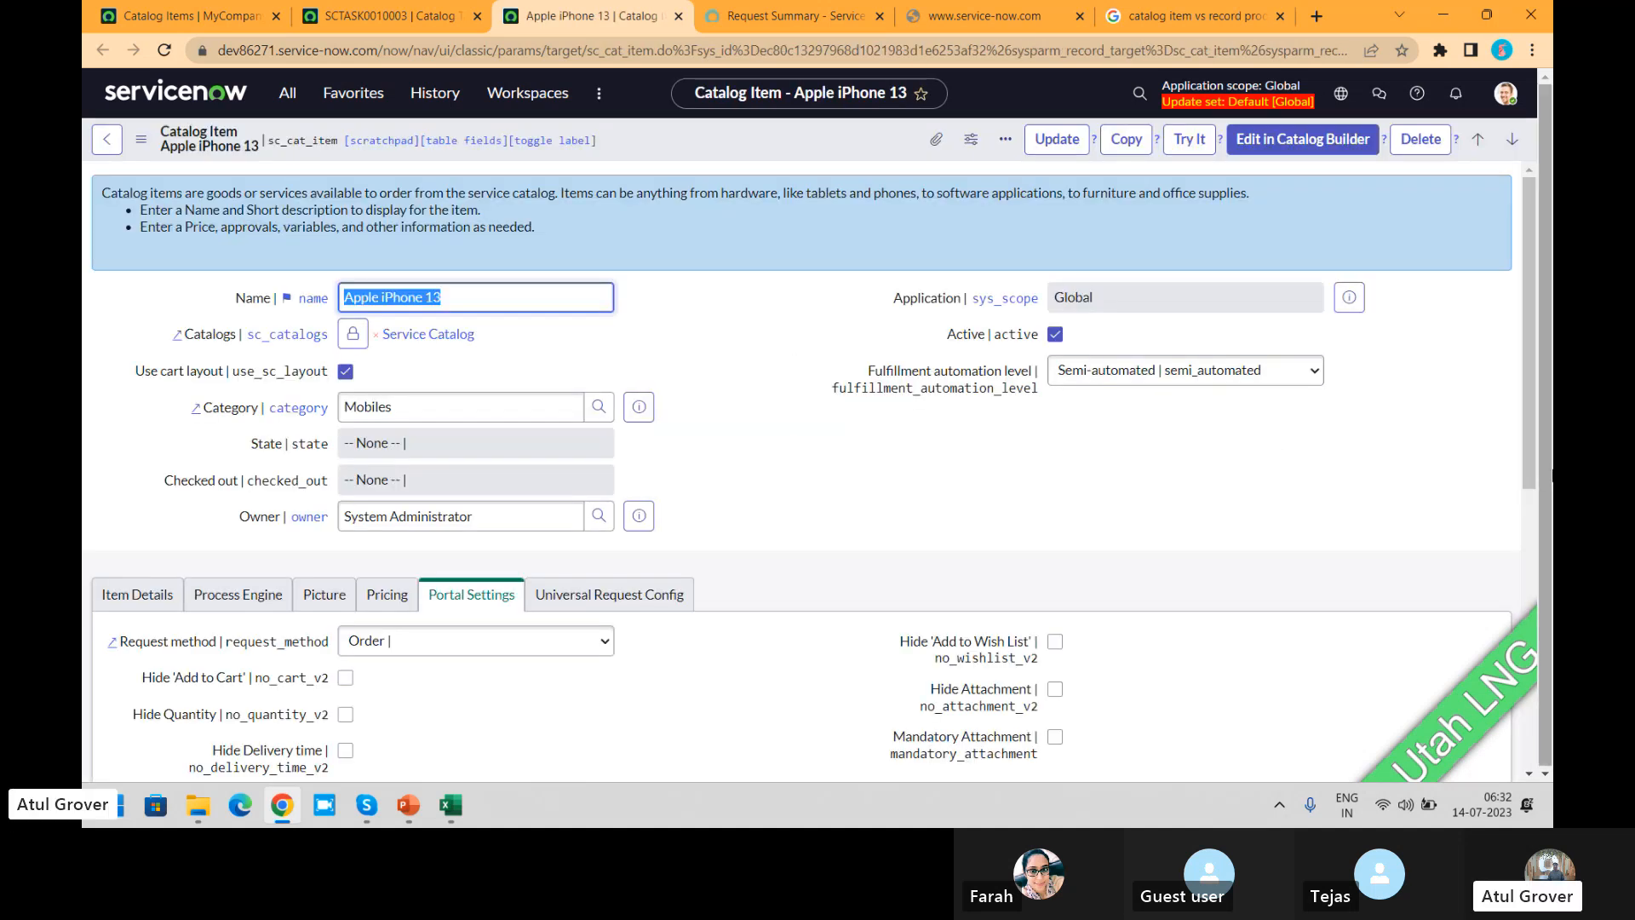
{"action": "left_click_drag", "start_coordinate": [1525, 397], "coordinate": [1531, 686]}
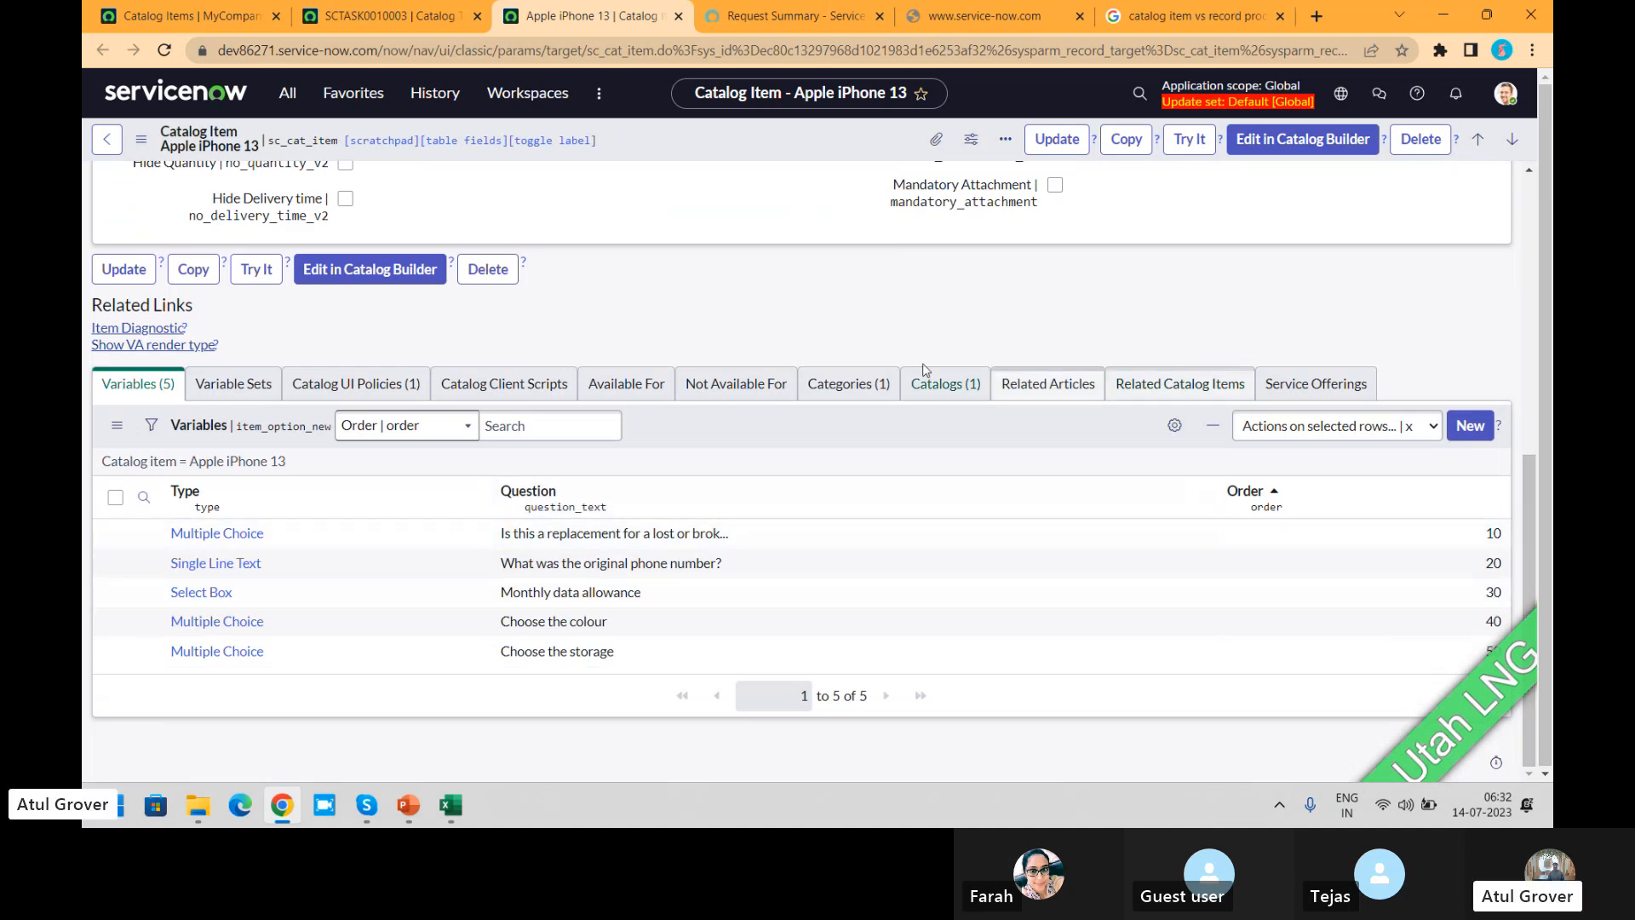
Step: Examine the Catalog UI Policies and Catalog Client Scripts related to the Apple iPhone 13 item
{"action": "left_click", "coordinate": [364, 390]}
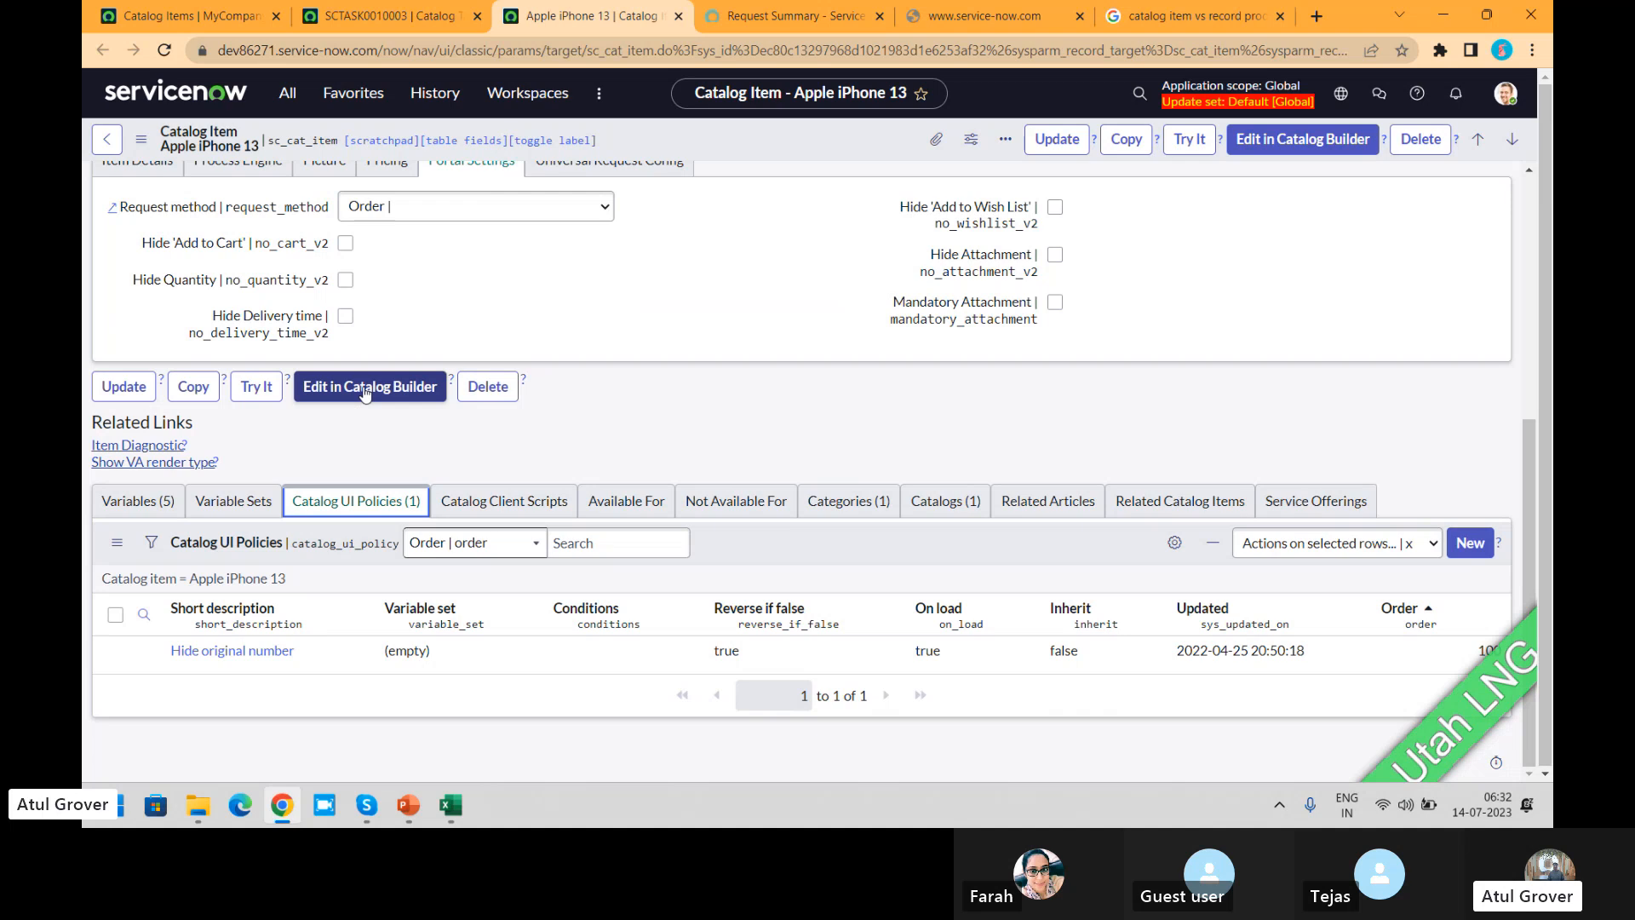
{"action": "left_click", "coordinate": [521, 505]}
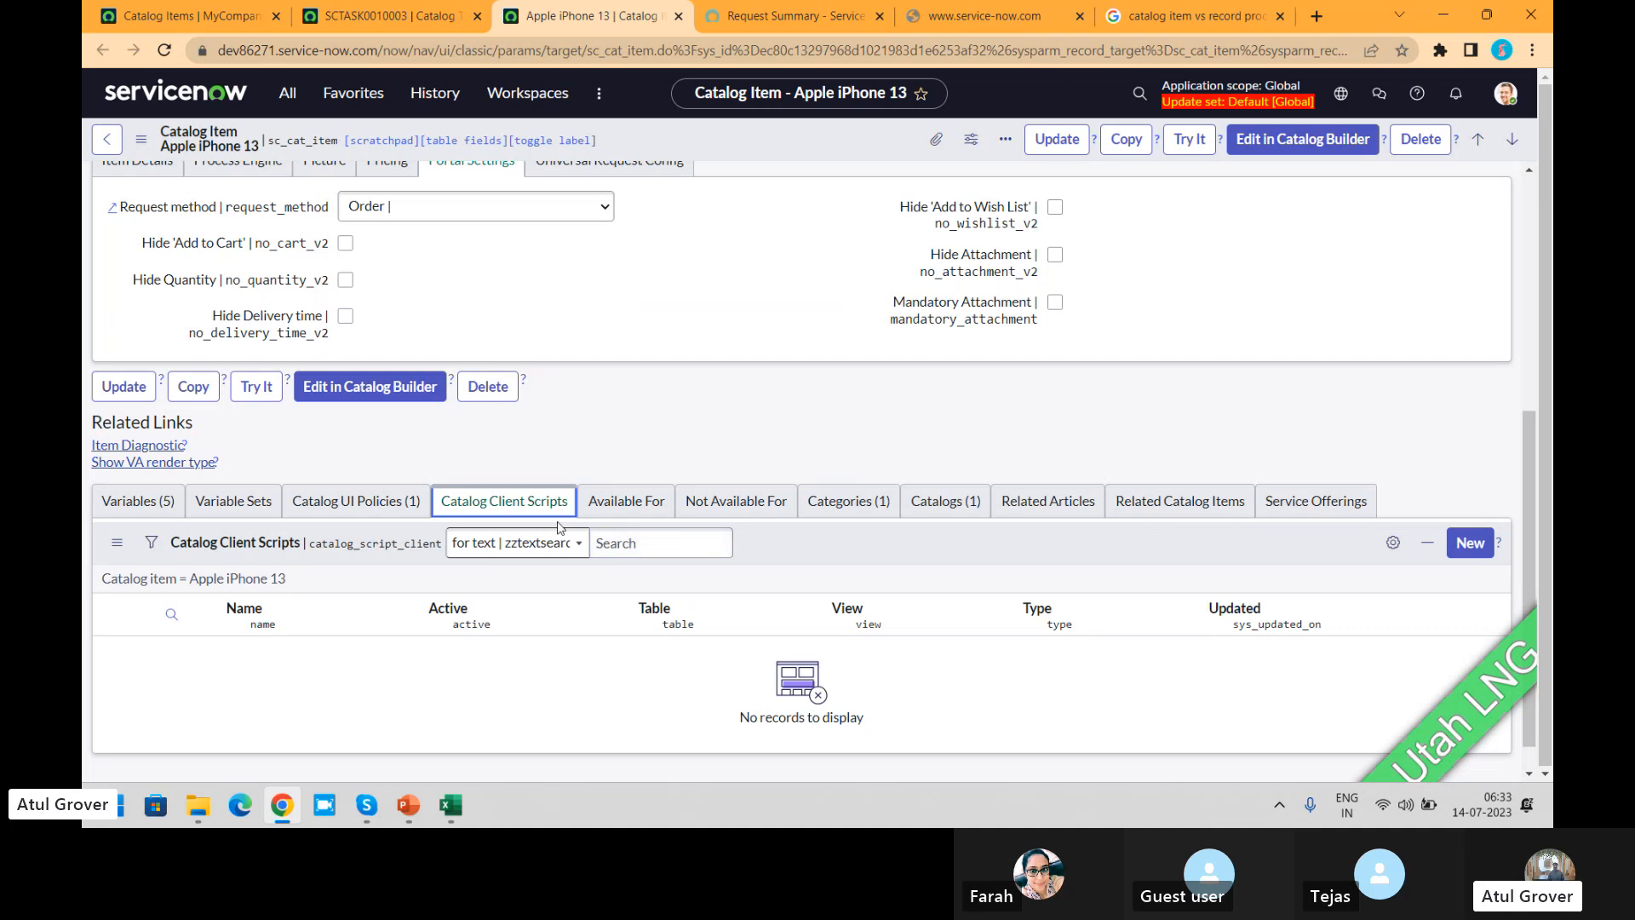
{"action": "left_click", "coordinate": [354, 502]}
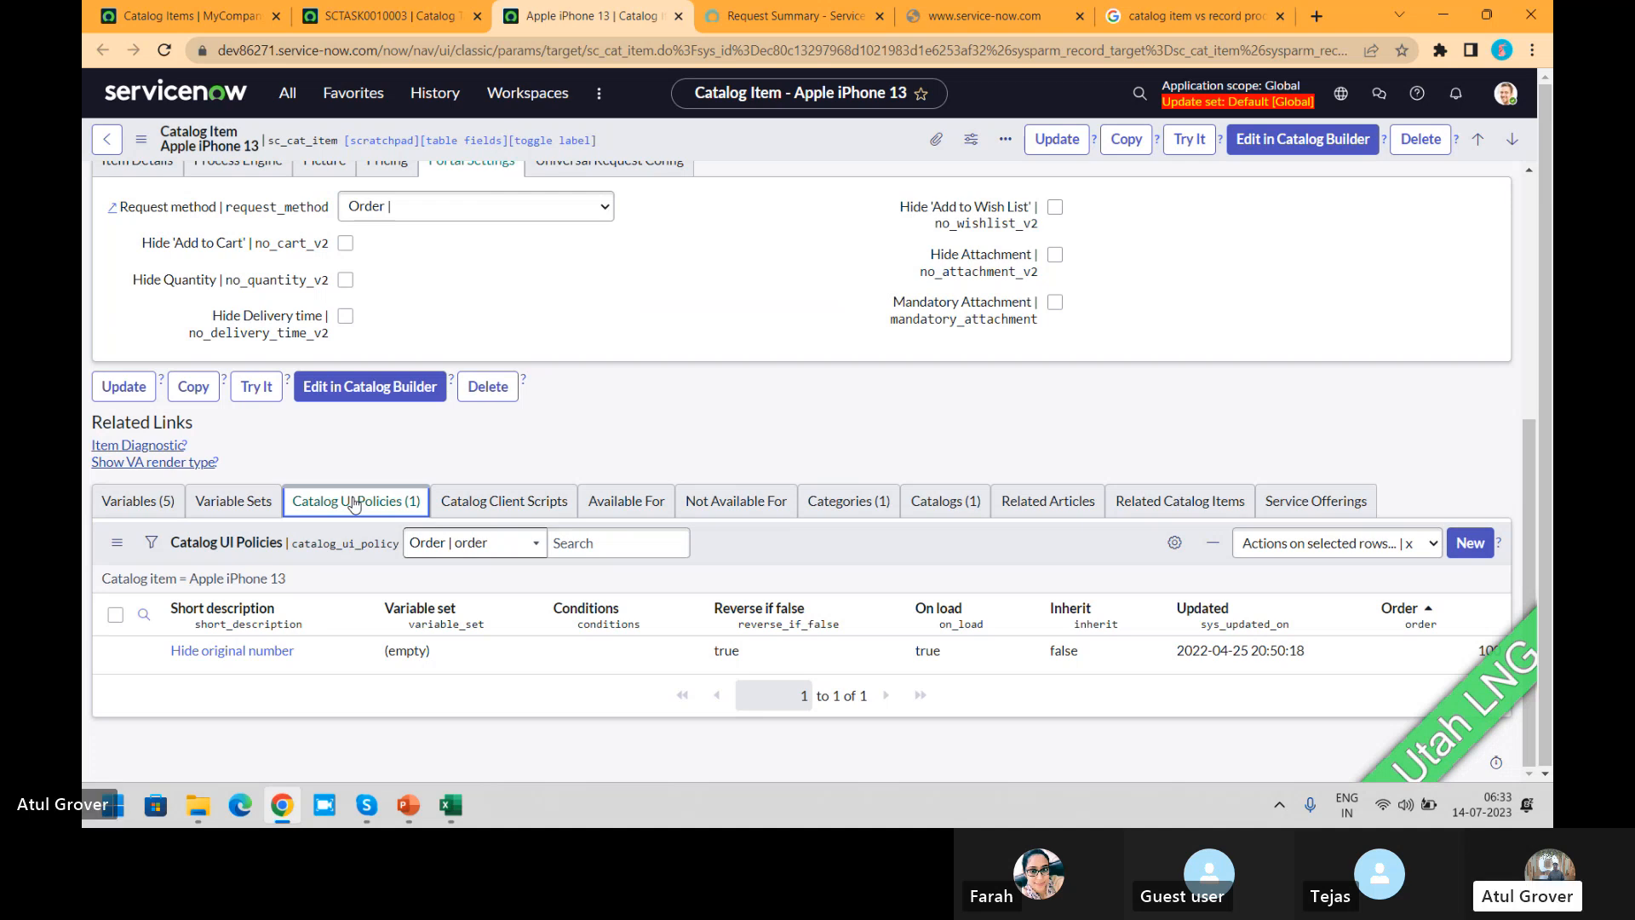
Step: In the Hide original number catalog UI policy, clear Active and examine the variables available for its catalog condition
{"action": "left_click", "coordinate": [243, 659]}
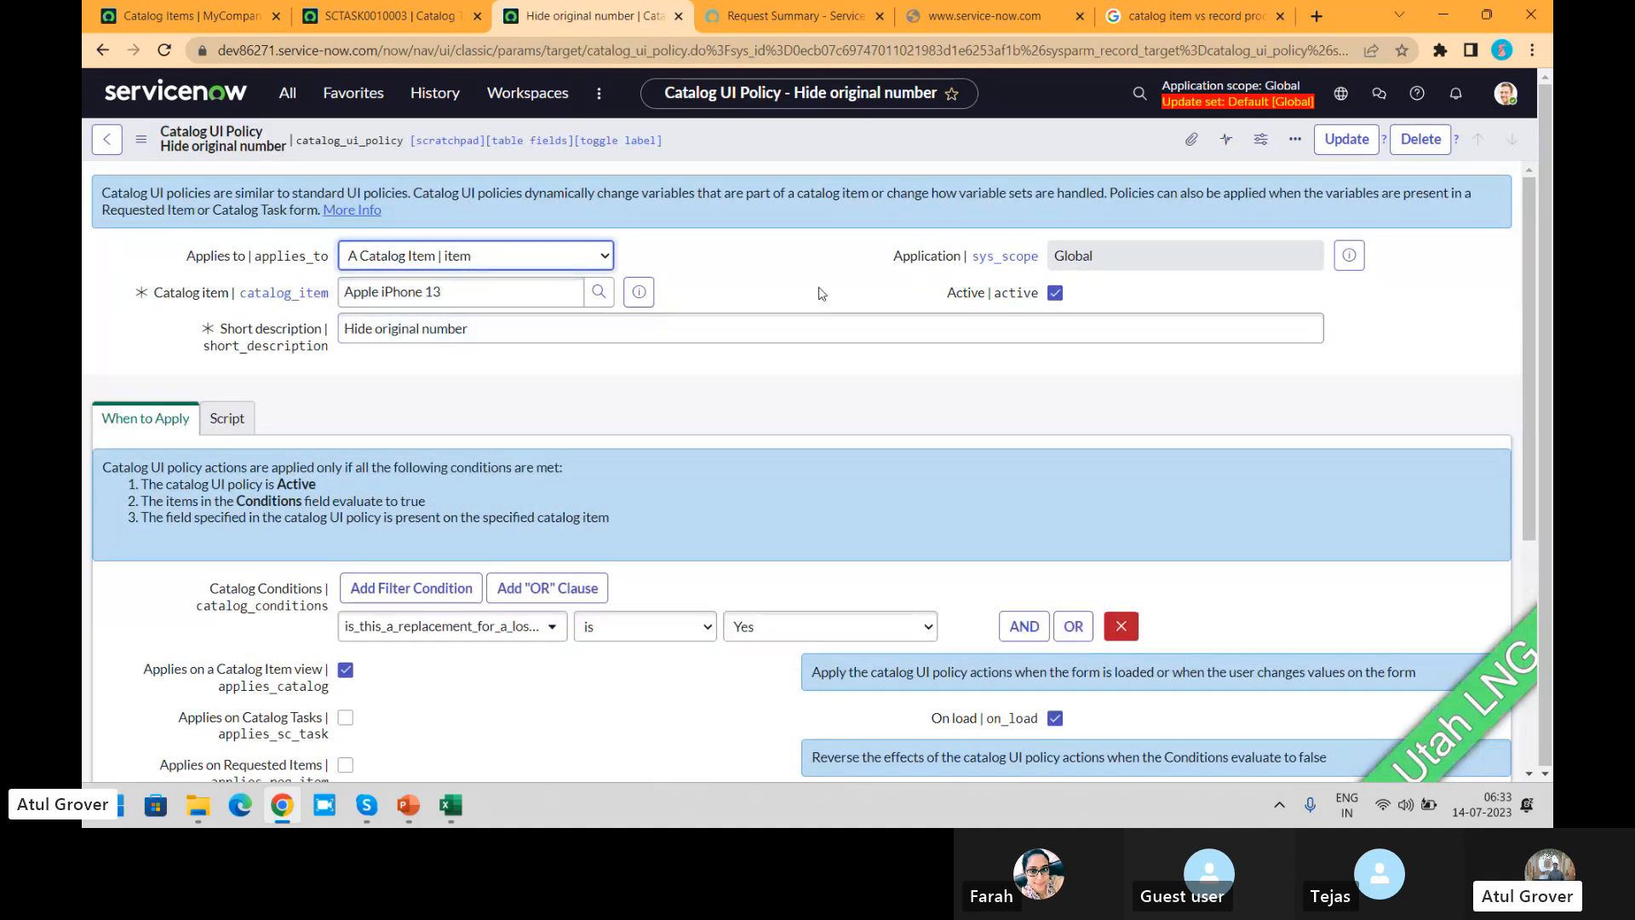
{"action": "left_click", "coordinate": [820, 291]}
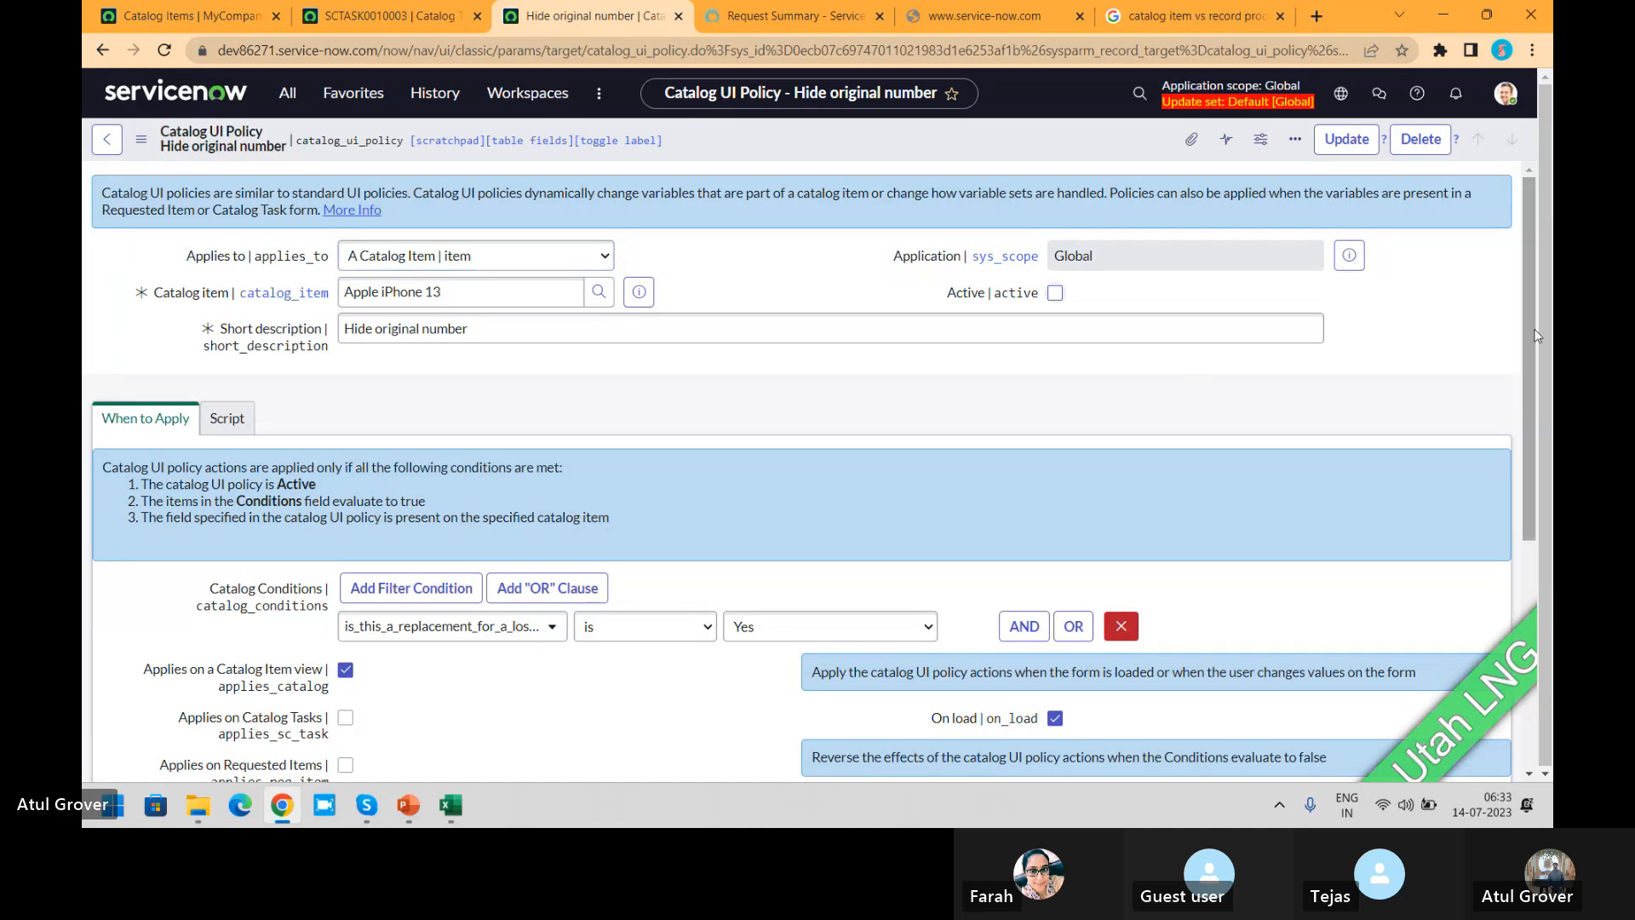
{"action": "left_click_drag", "start_coordinate": [1530, 247], "coordinate": [1535, 417]}
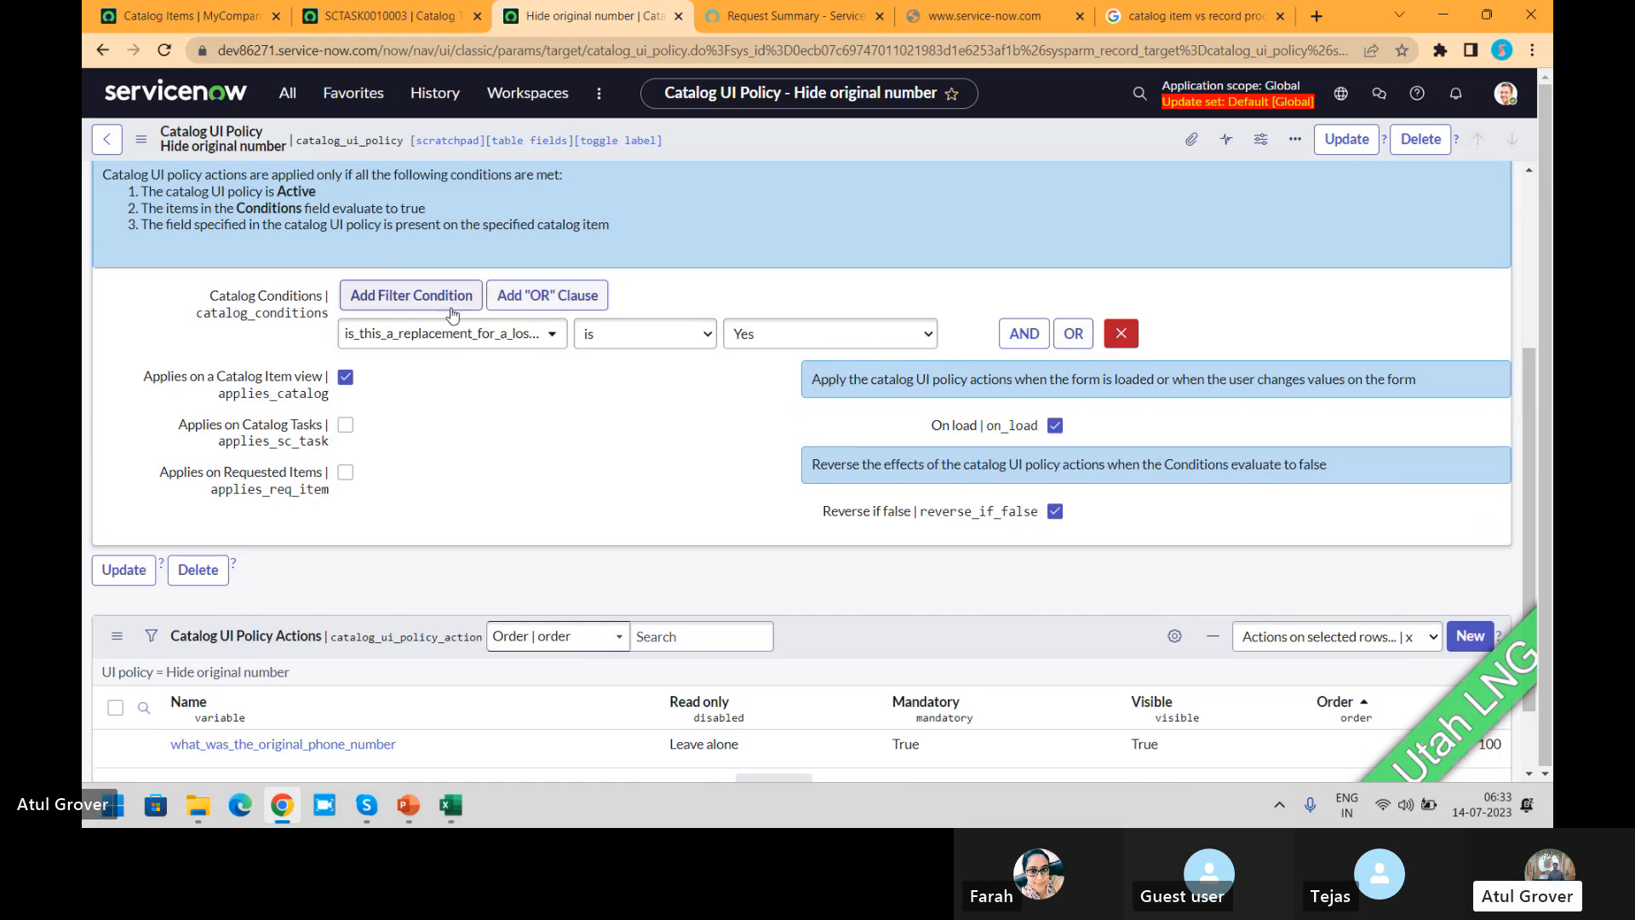
{"action": "left_click", "coordinate": [550, 337]}
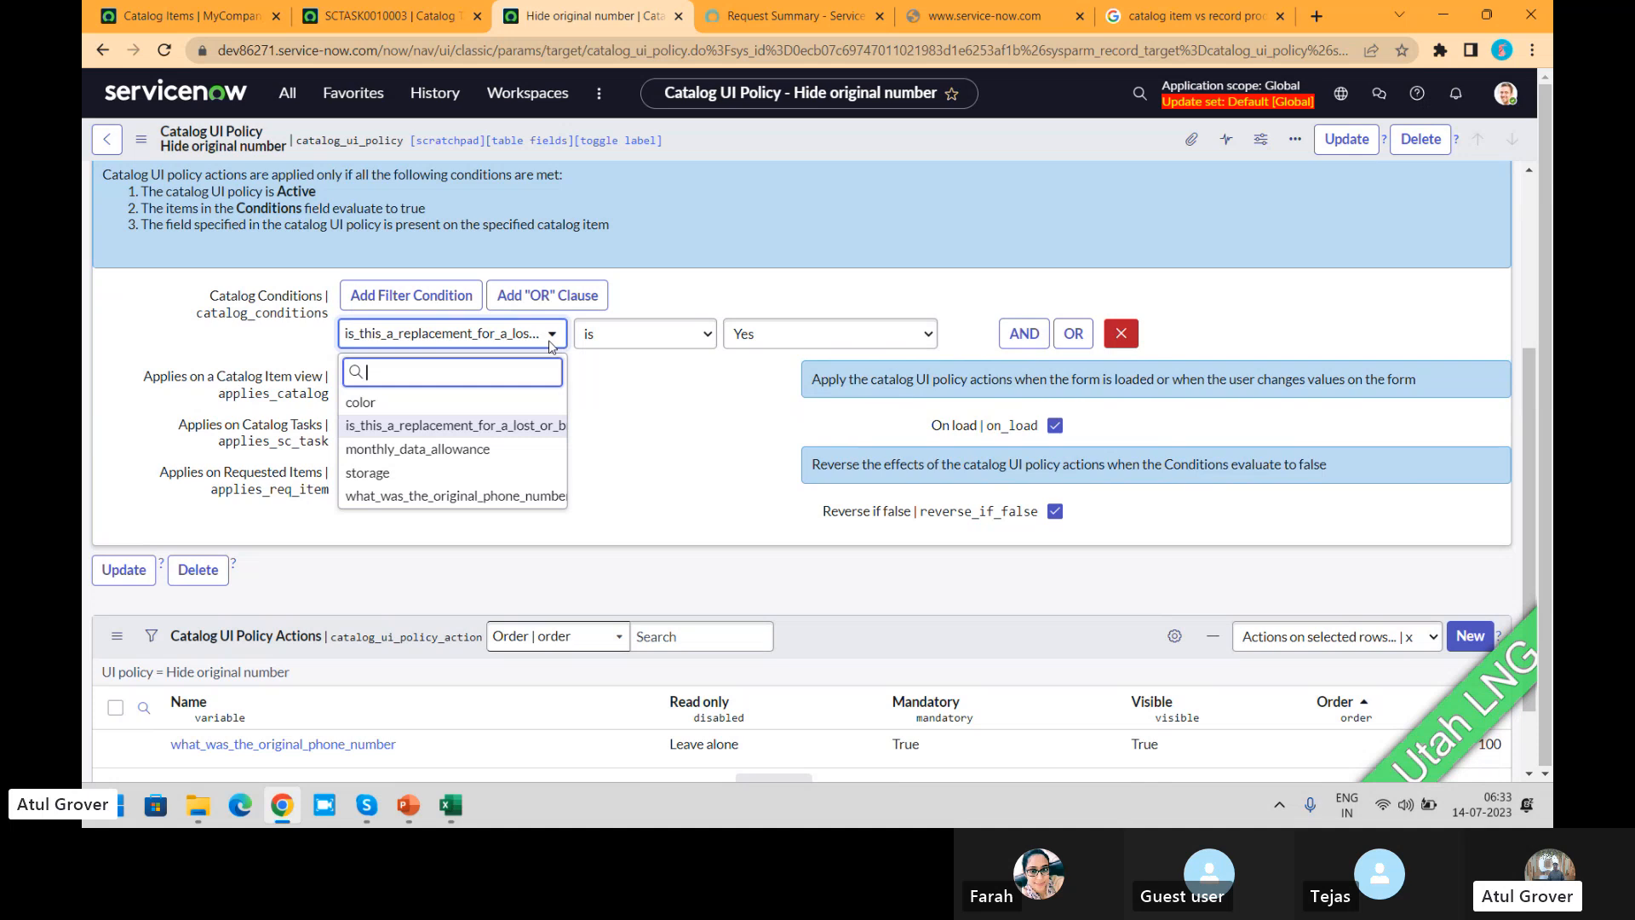
Step: Open the Apple iPhone 13 item in the Service Portal catalog and answer Yes to the lost or broken iPhone replacement question
{"action": "left_click", "coordinate": [383, 16]}
{"action": "left_click", "coordinate": [777, 24]}
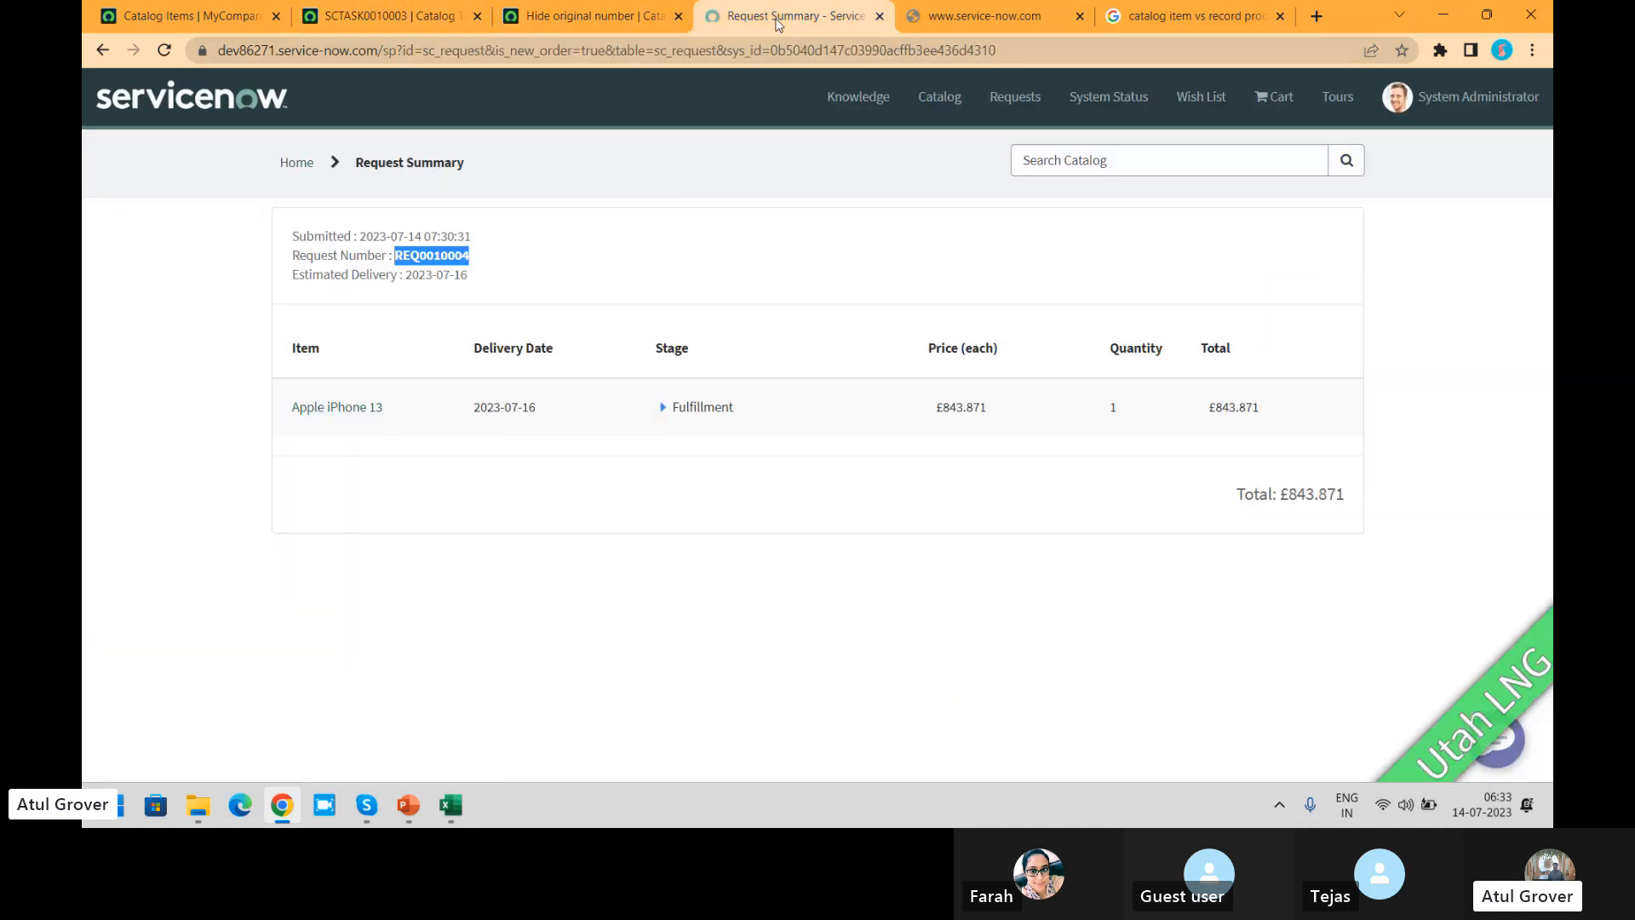
{"action": "left_click", "coordinate": [921, 102]}
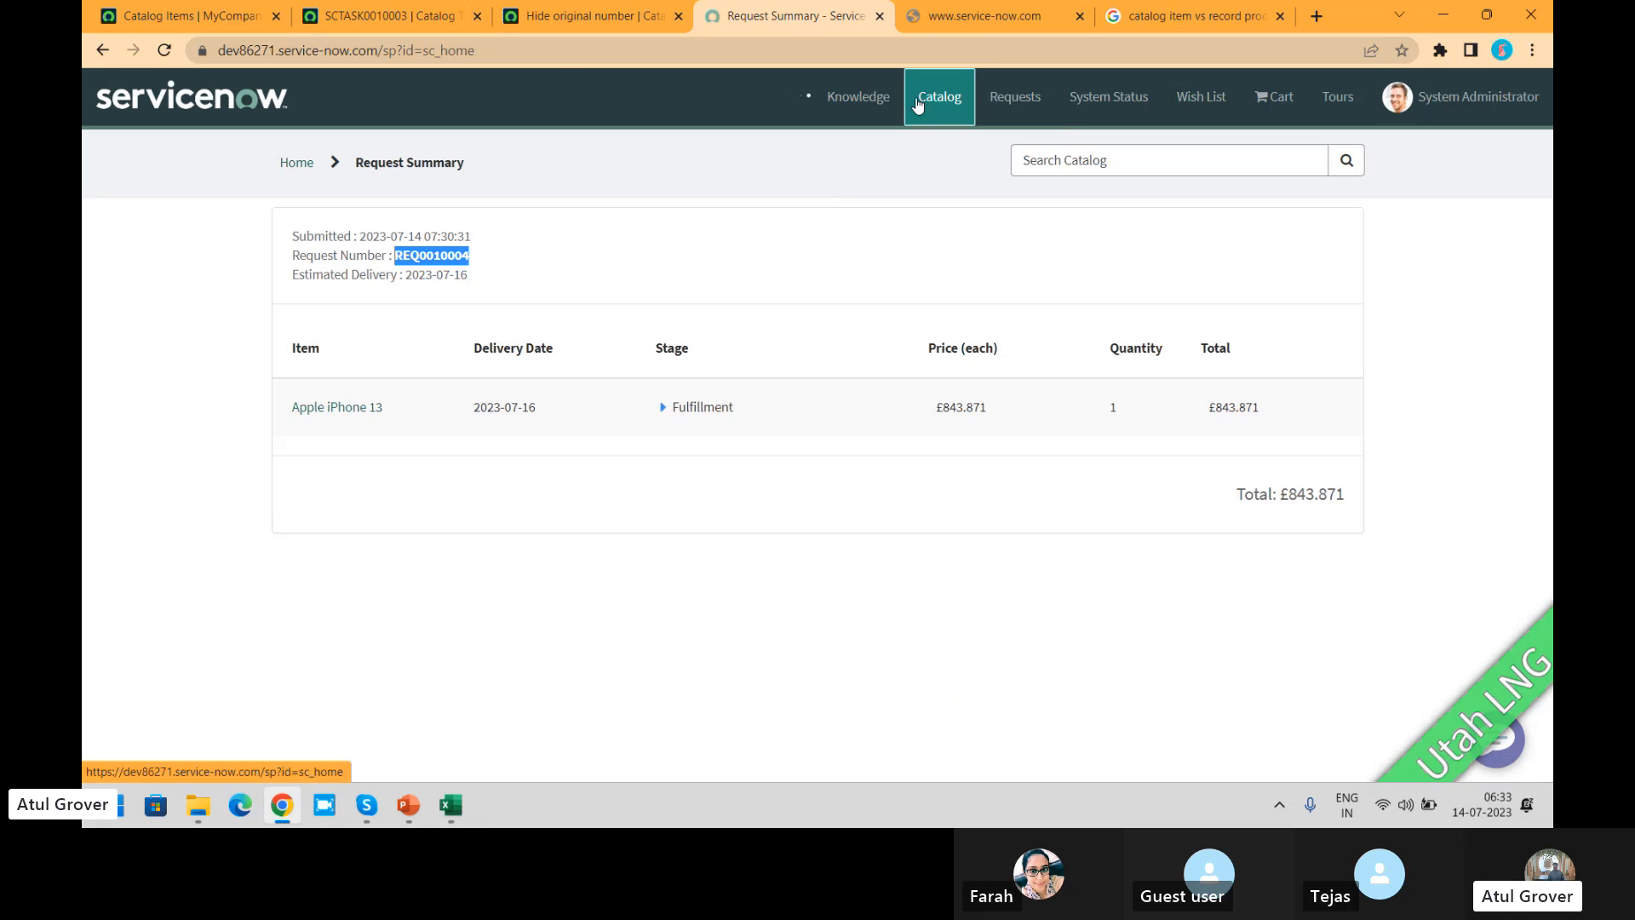
{"action": "left_click", "coordinate": [769, 238]}
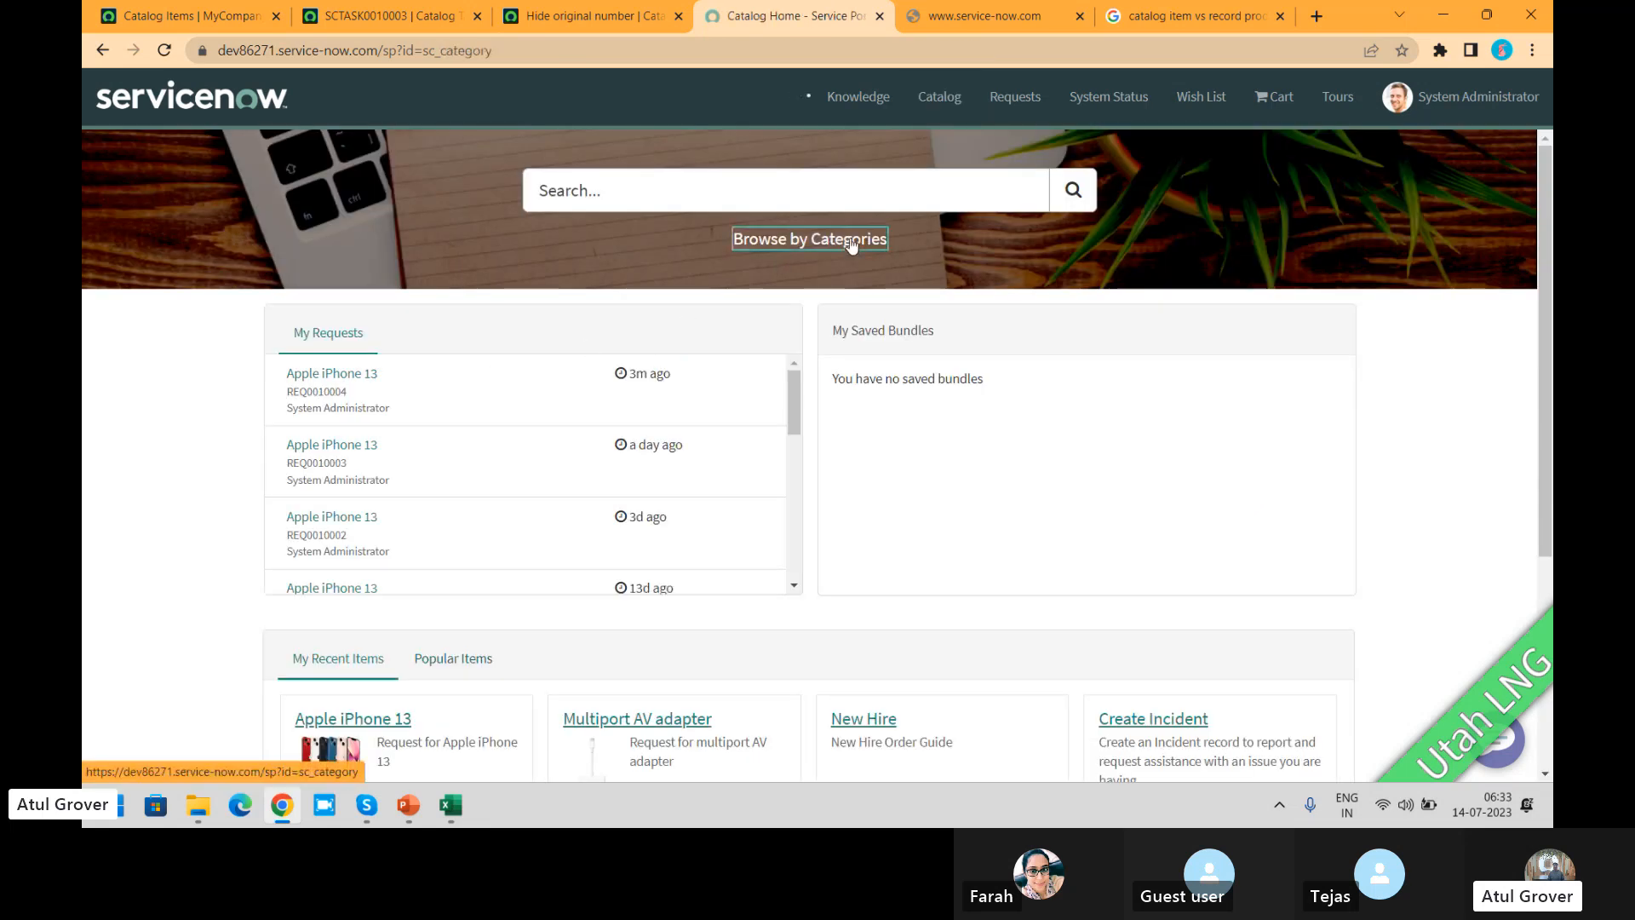
{"action": "left_click", "coordinate": [687, 272]}
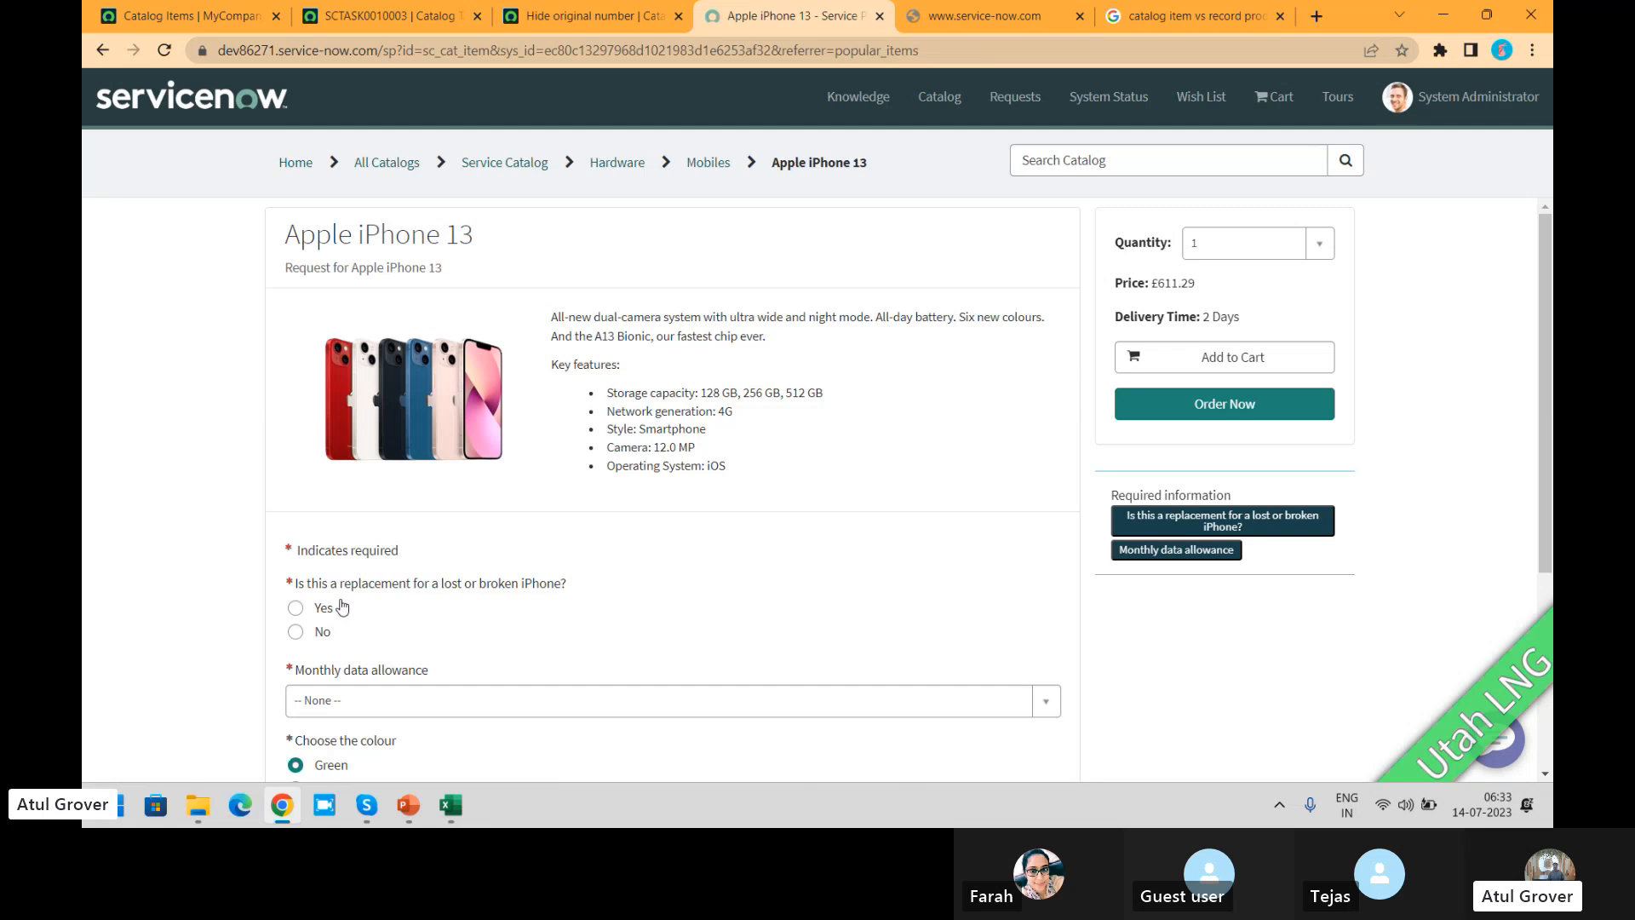
{"action": "left_click", "coordinate": [295, 607]}
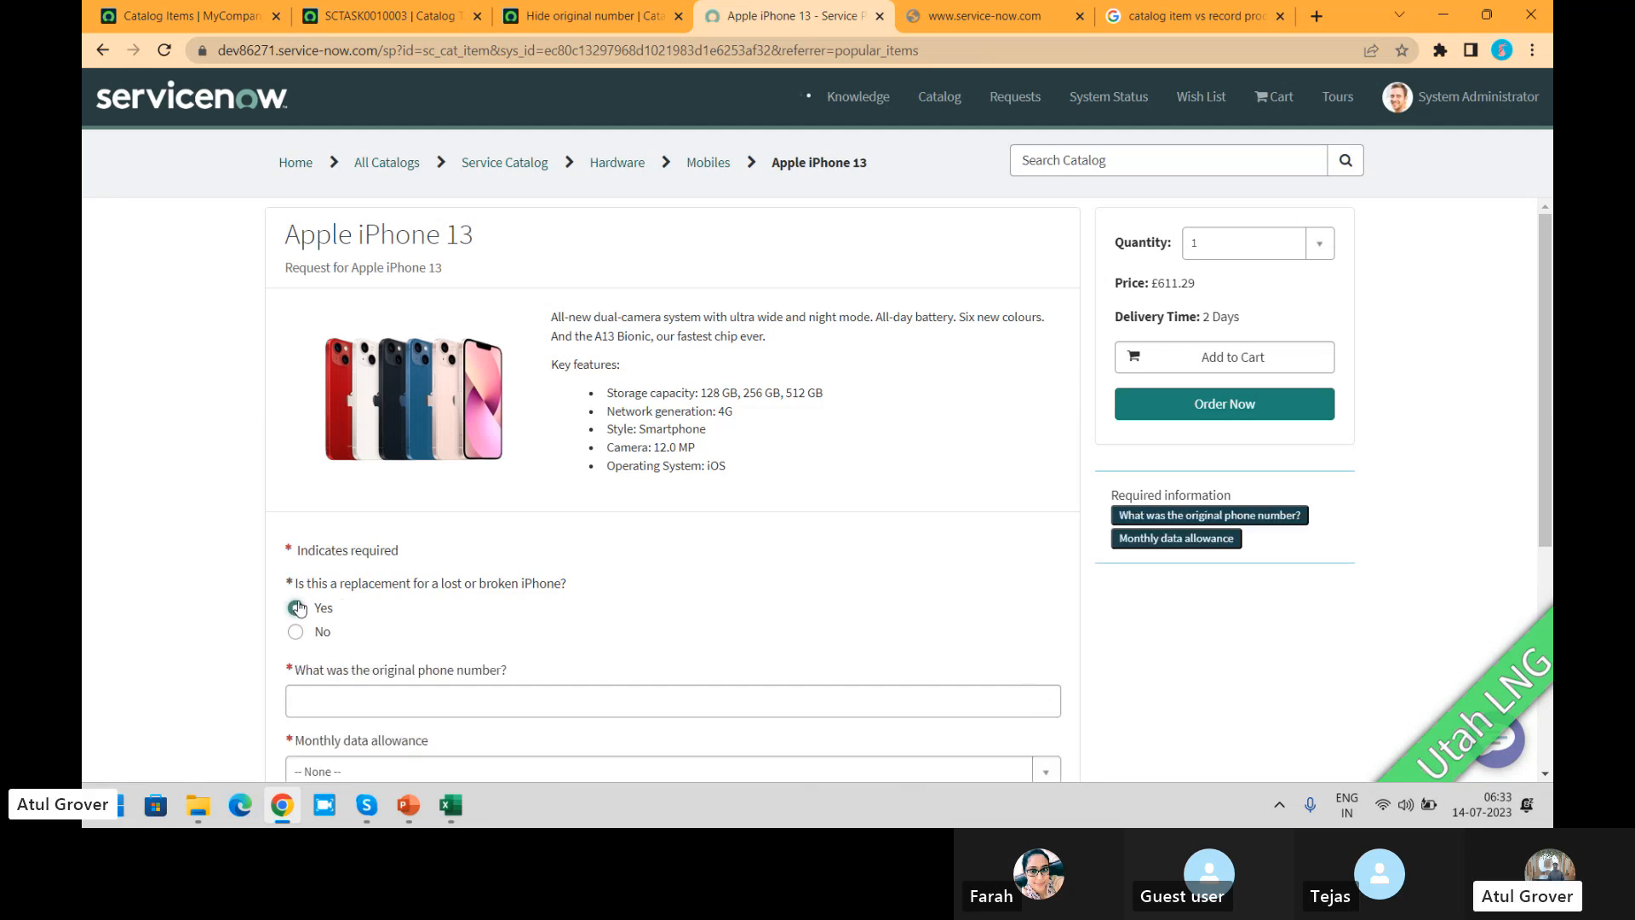
Step: Enter the original phone number, choose a 500MB monthly data allowance, and check out the Apple iPhone 13 order
{"action": "left_click", "coordinate": [414, 691]}
{"action": "type", "text": "22222222"}
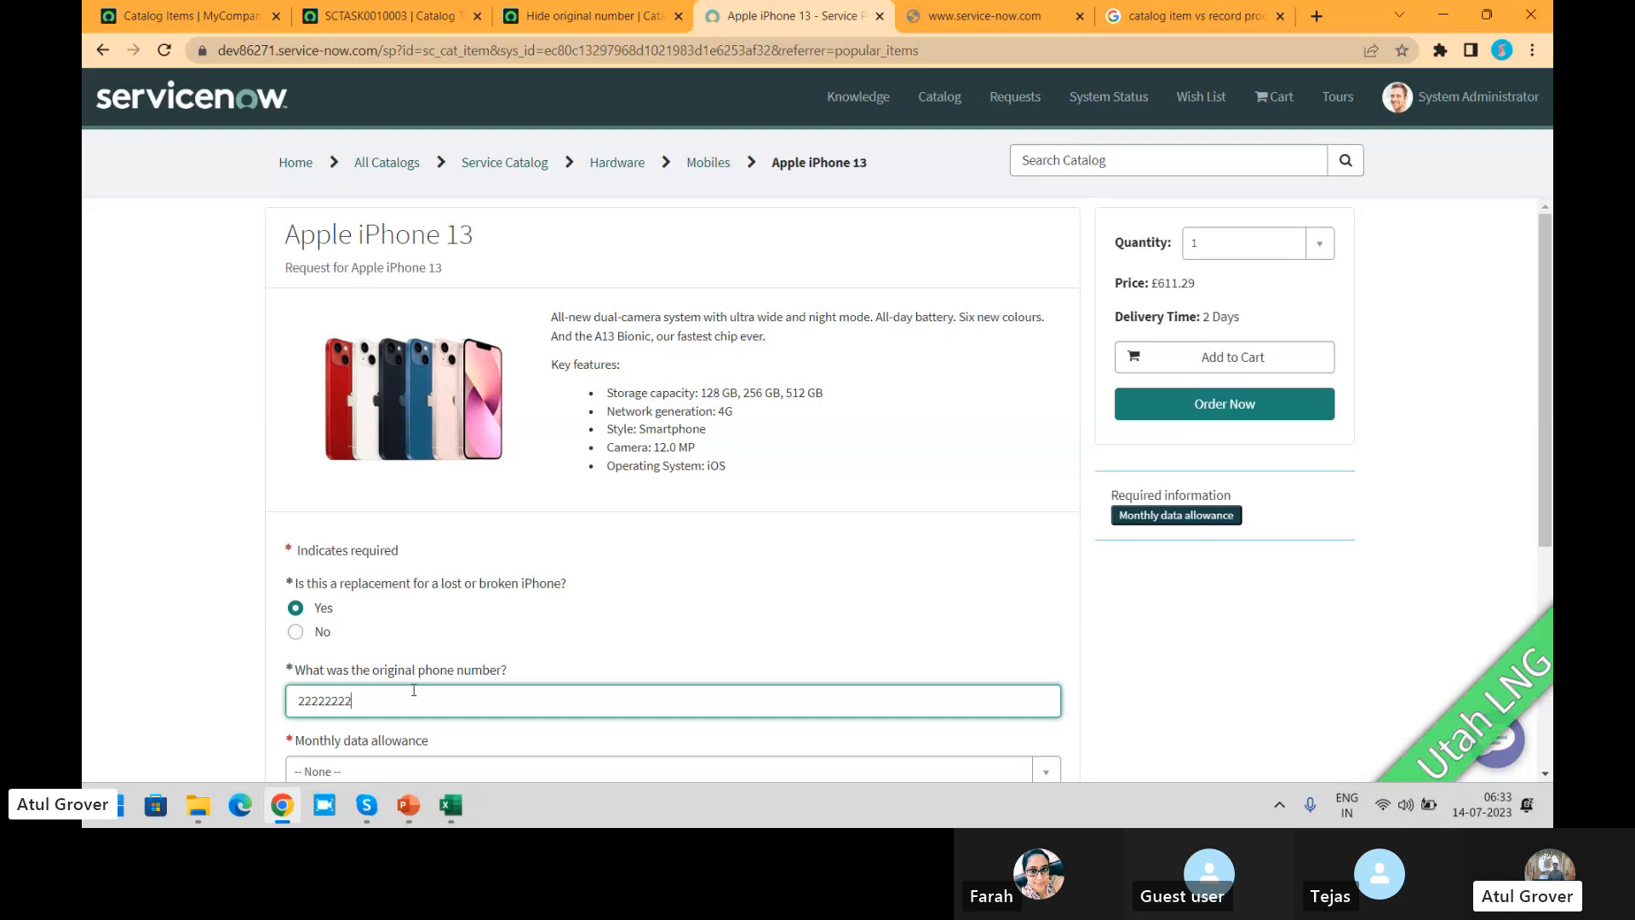
{"action": "left_click", "coordinate": [1225, 407]}
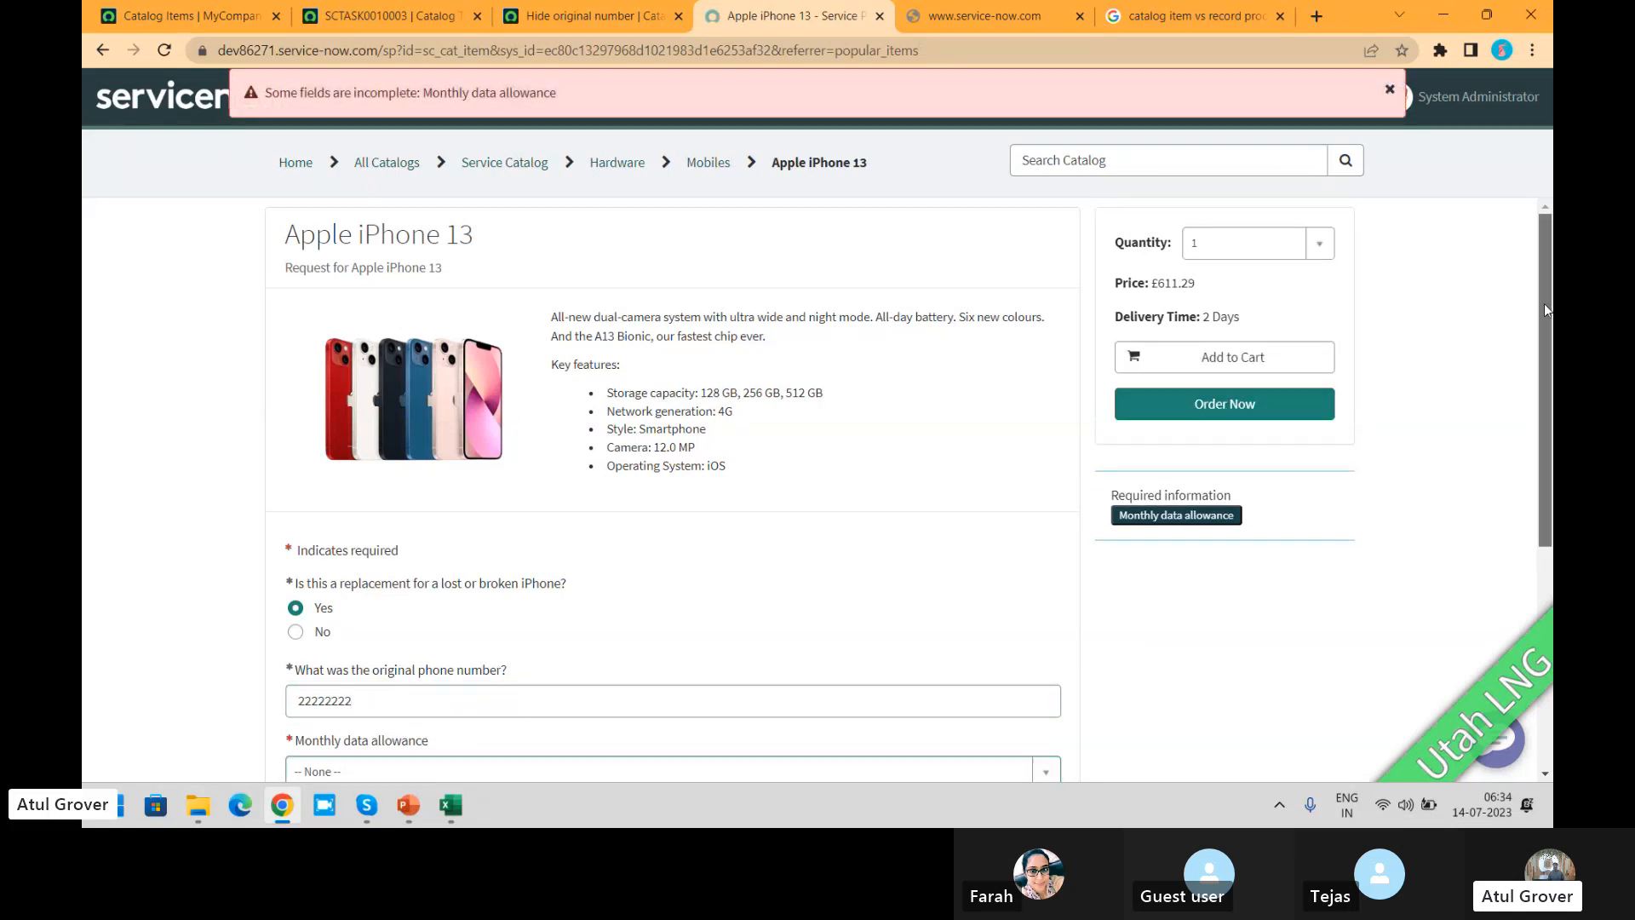
{"action": "left_click_drag", "start_coordinate": [1544, 303], "coordinate": [1545, 478]}
{"action": "left_click", "coordinate": [577, 469]}
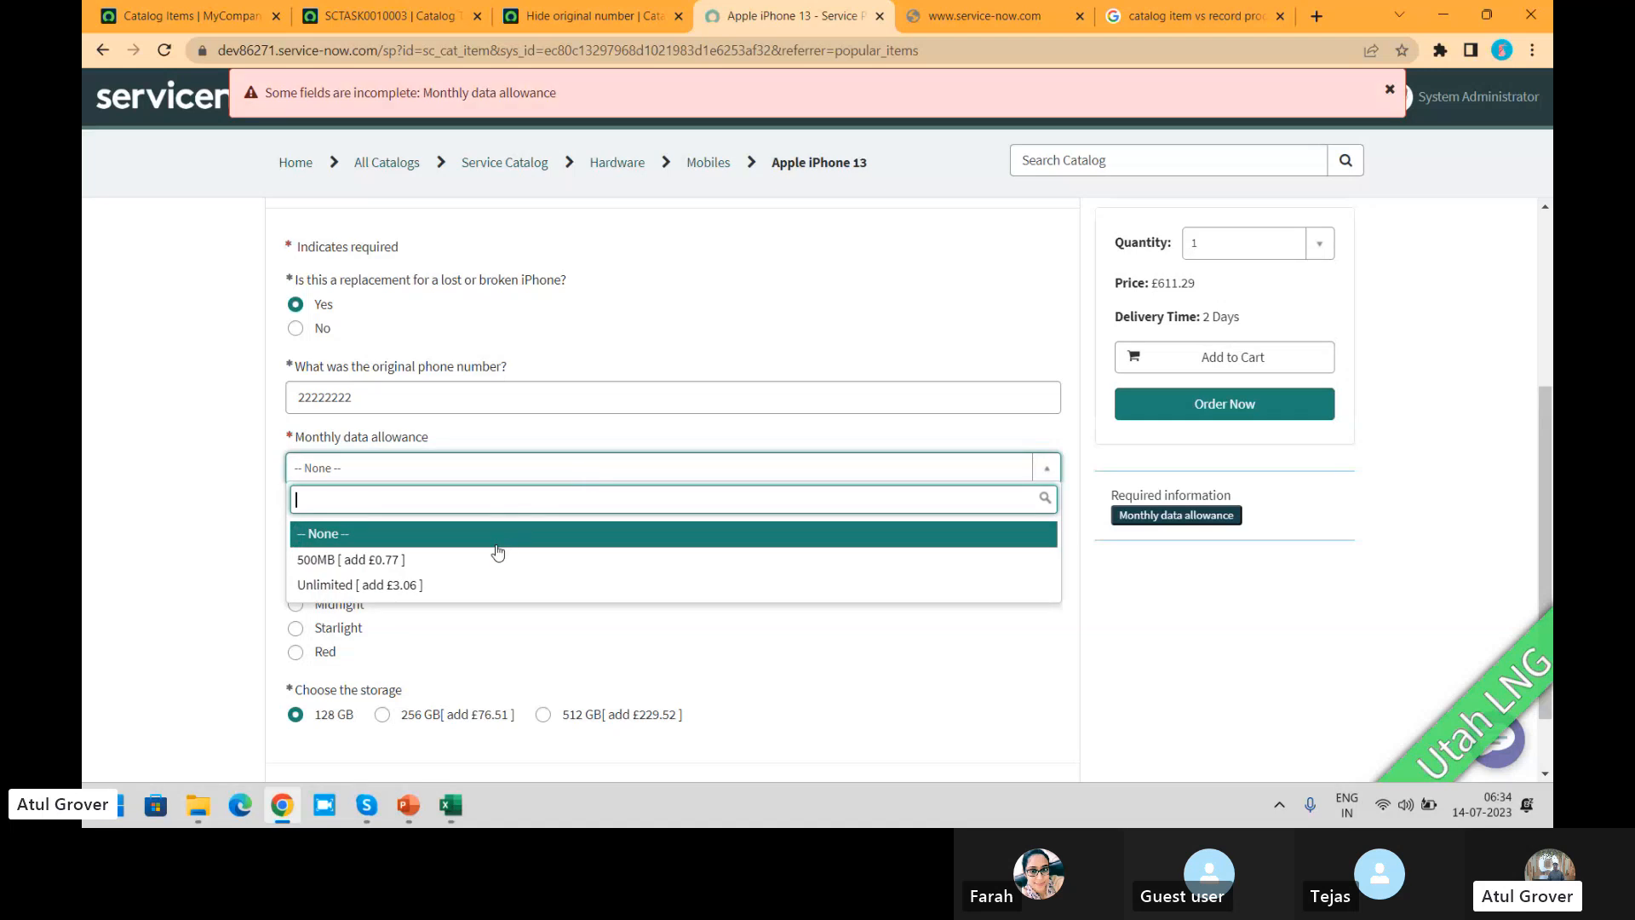
{"action": "left_click", "coordinate": [498, 558]}
{"action": "left_click", "coordinate": [1224, 407]}
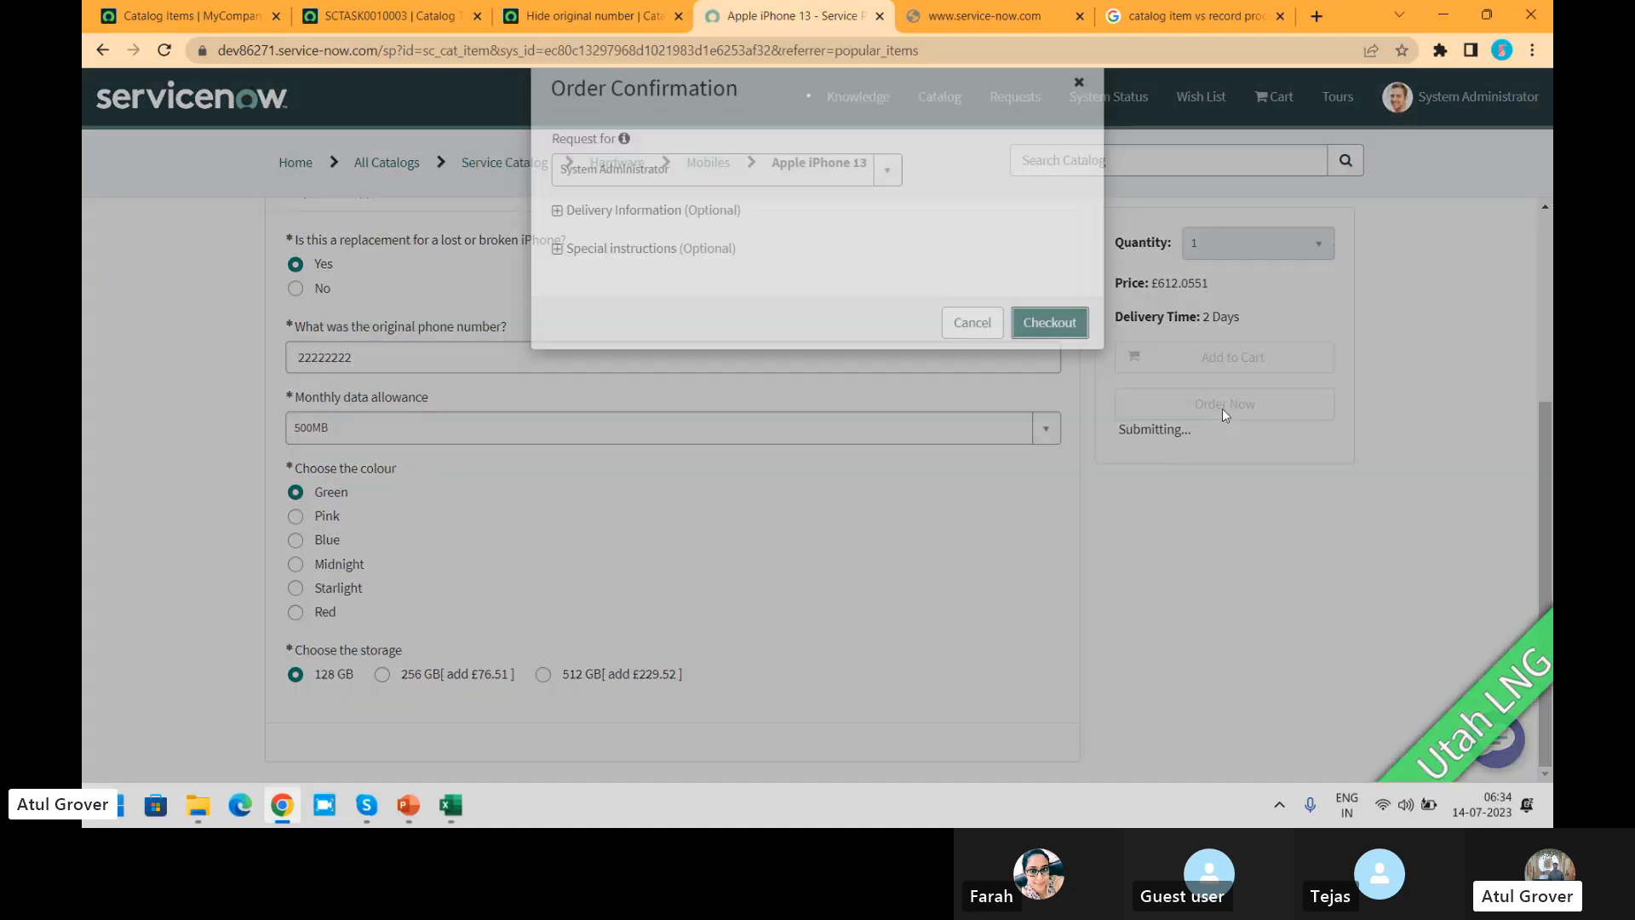
{"action": "left_click", "coordinate": [1032, 360]}
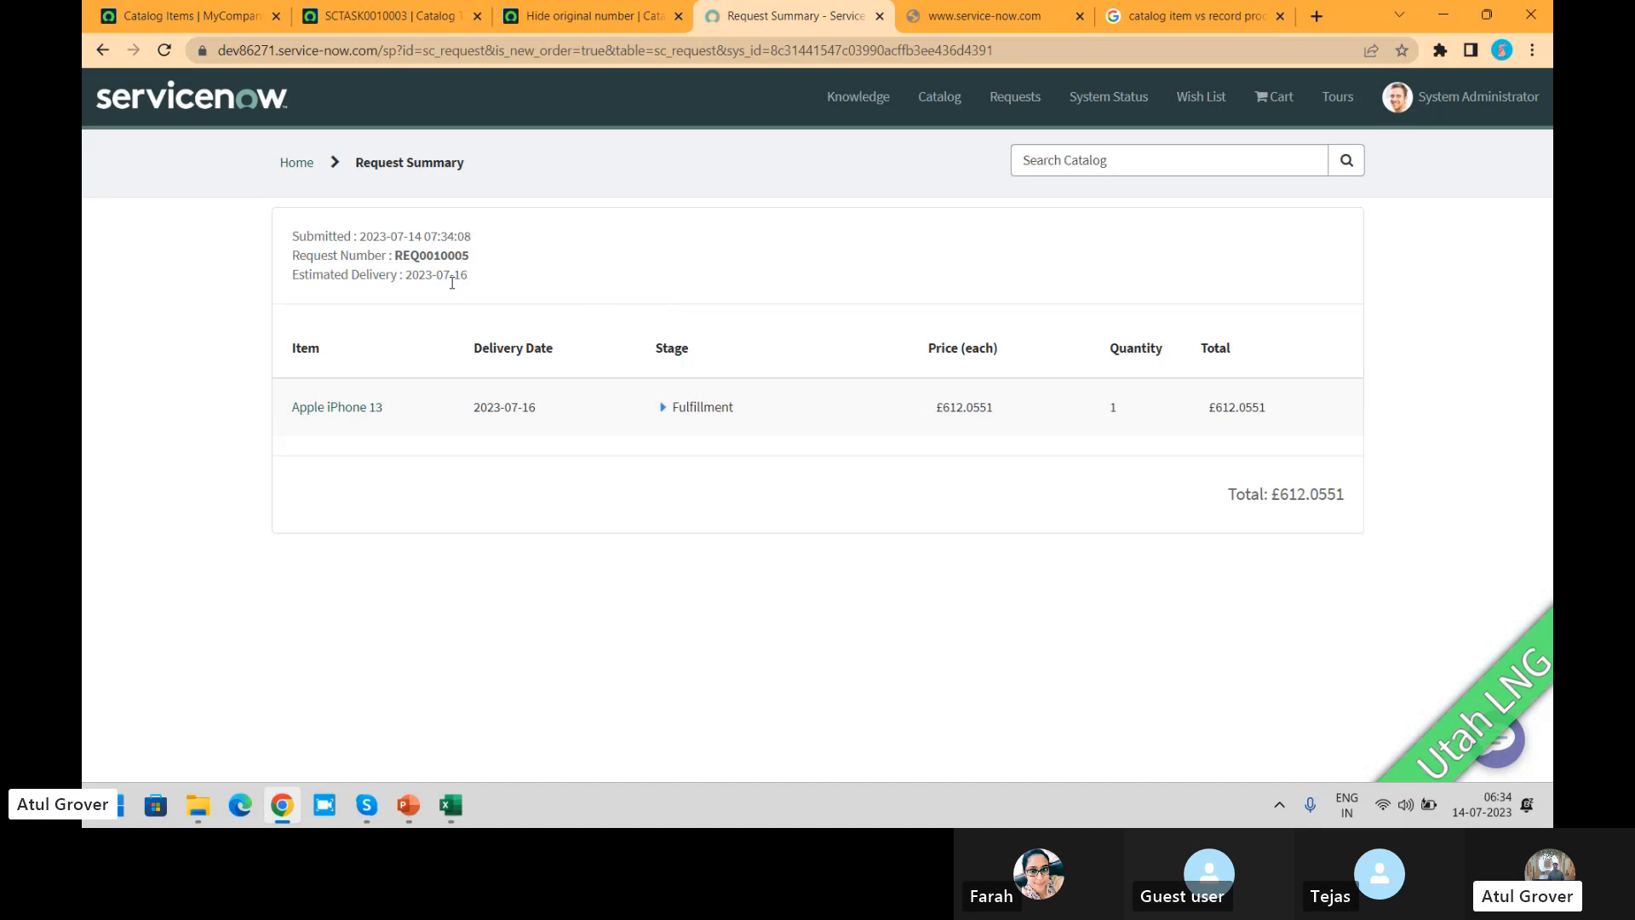
Step: Copy the request number from the Request Summary and load dev86271.service-now.com in the tab showing the connection error
{"action": "double_click", "coordinate": [437, 255]}
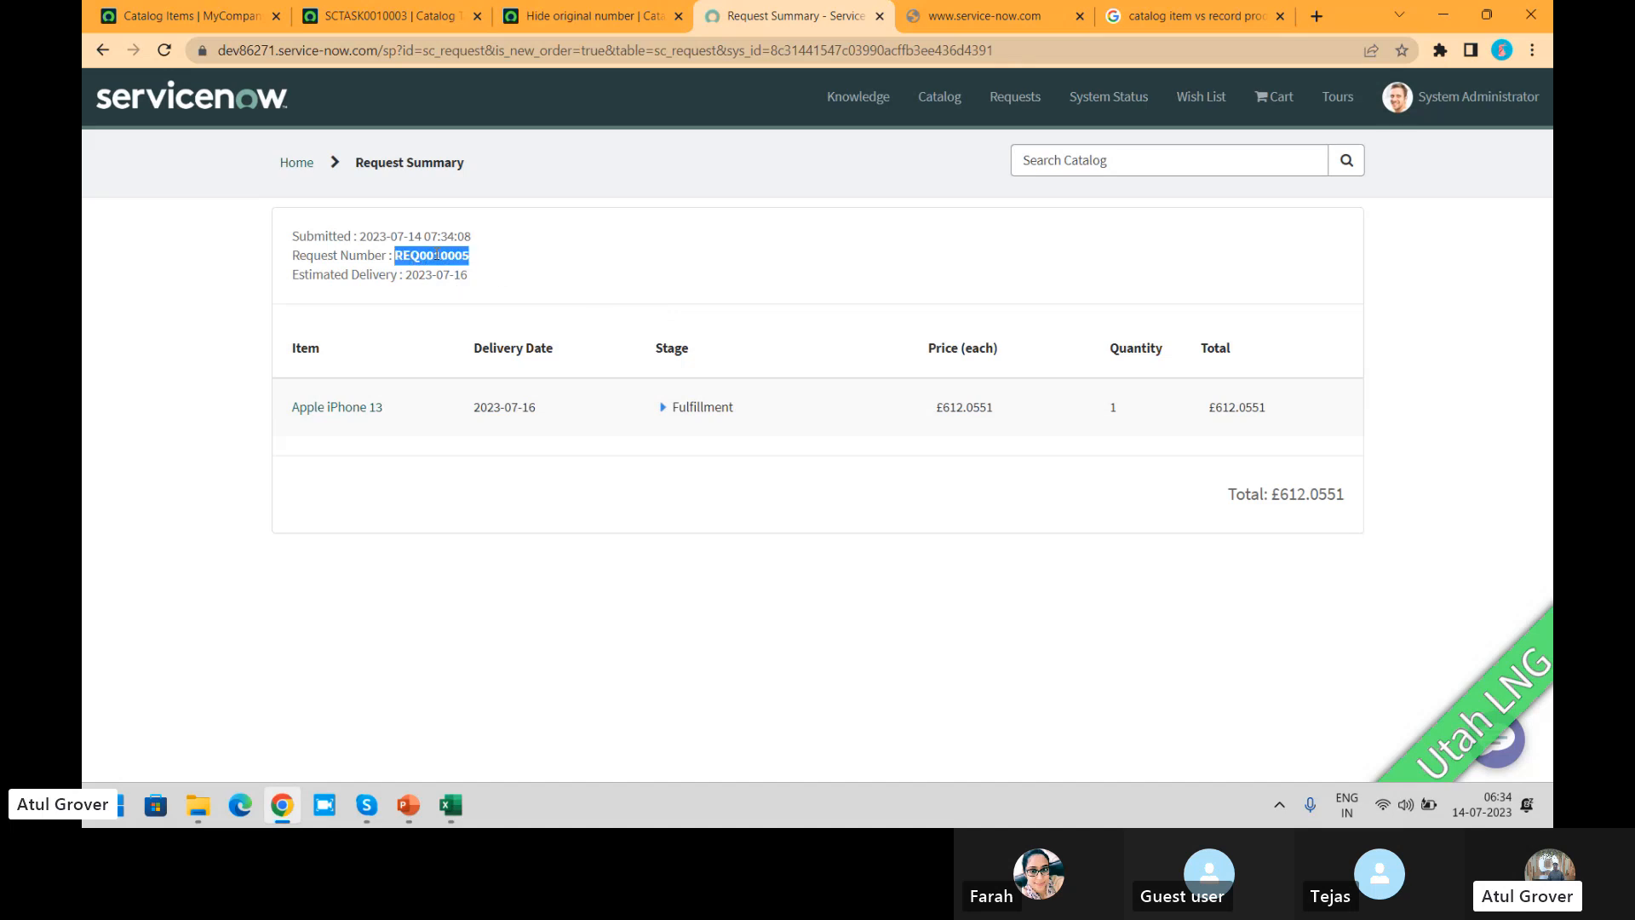
{"action": "left_click", "coordinate": [1011, 12]}
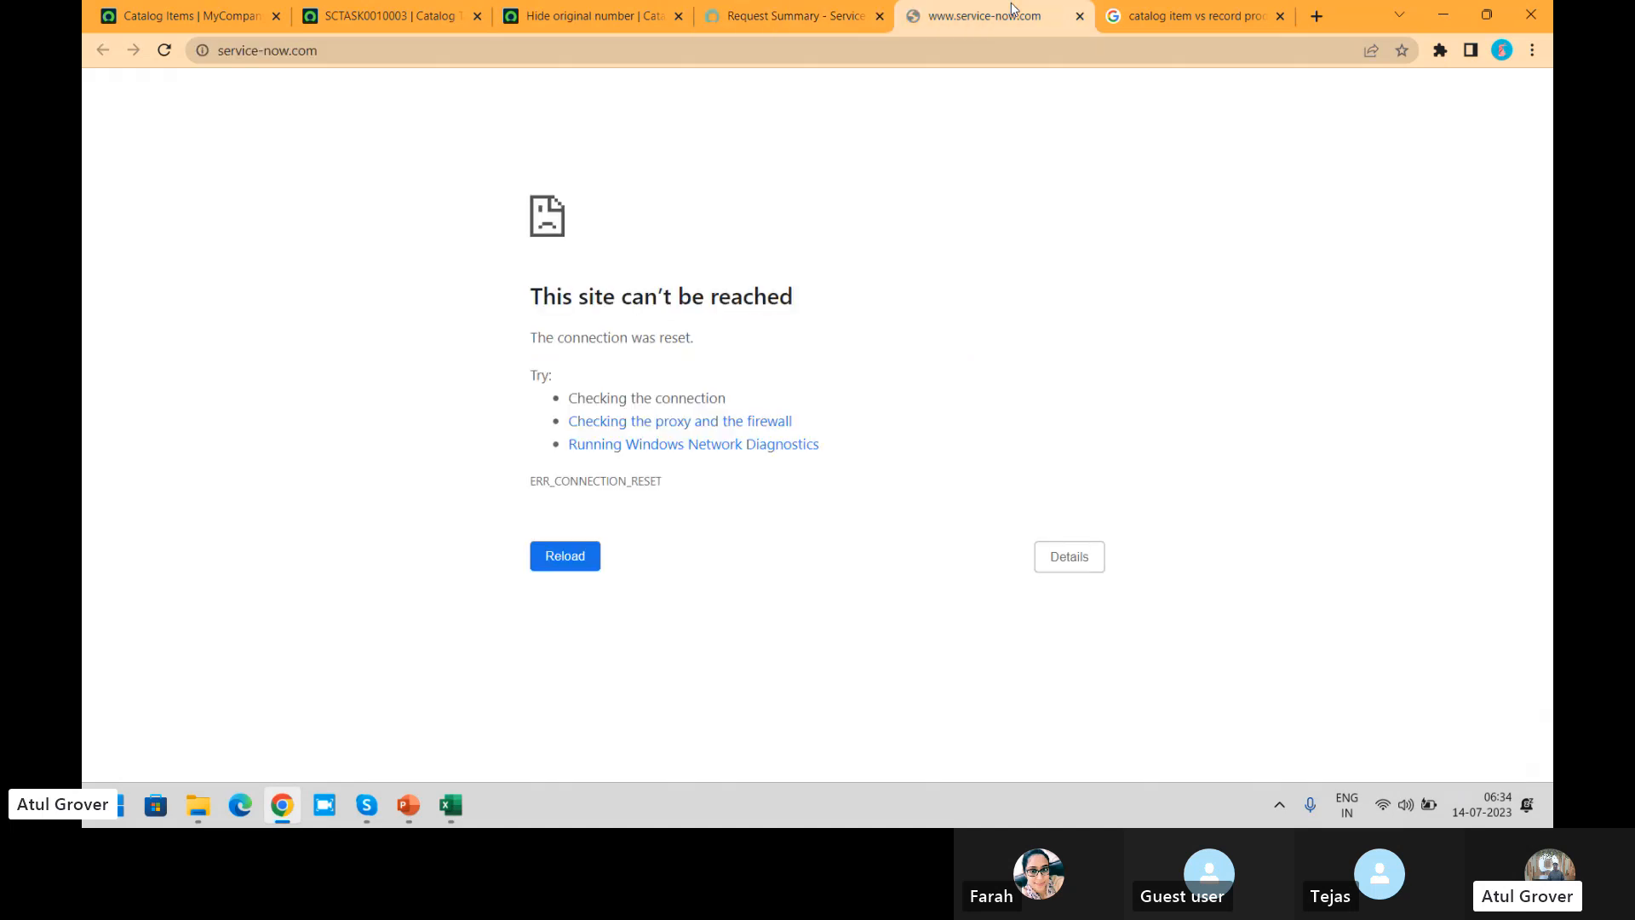
{"action": "left_click", "coordinate": [920, 52]}
{"action": "type", "text": "dev86271.service-now.com"}
{"action": "key", "text": "Return"}
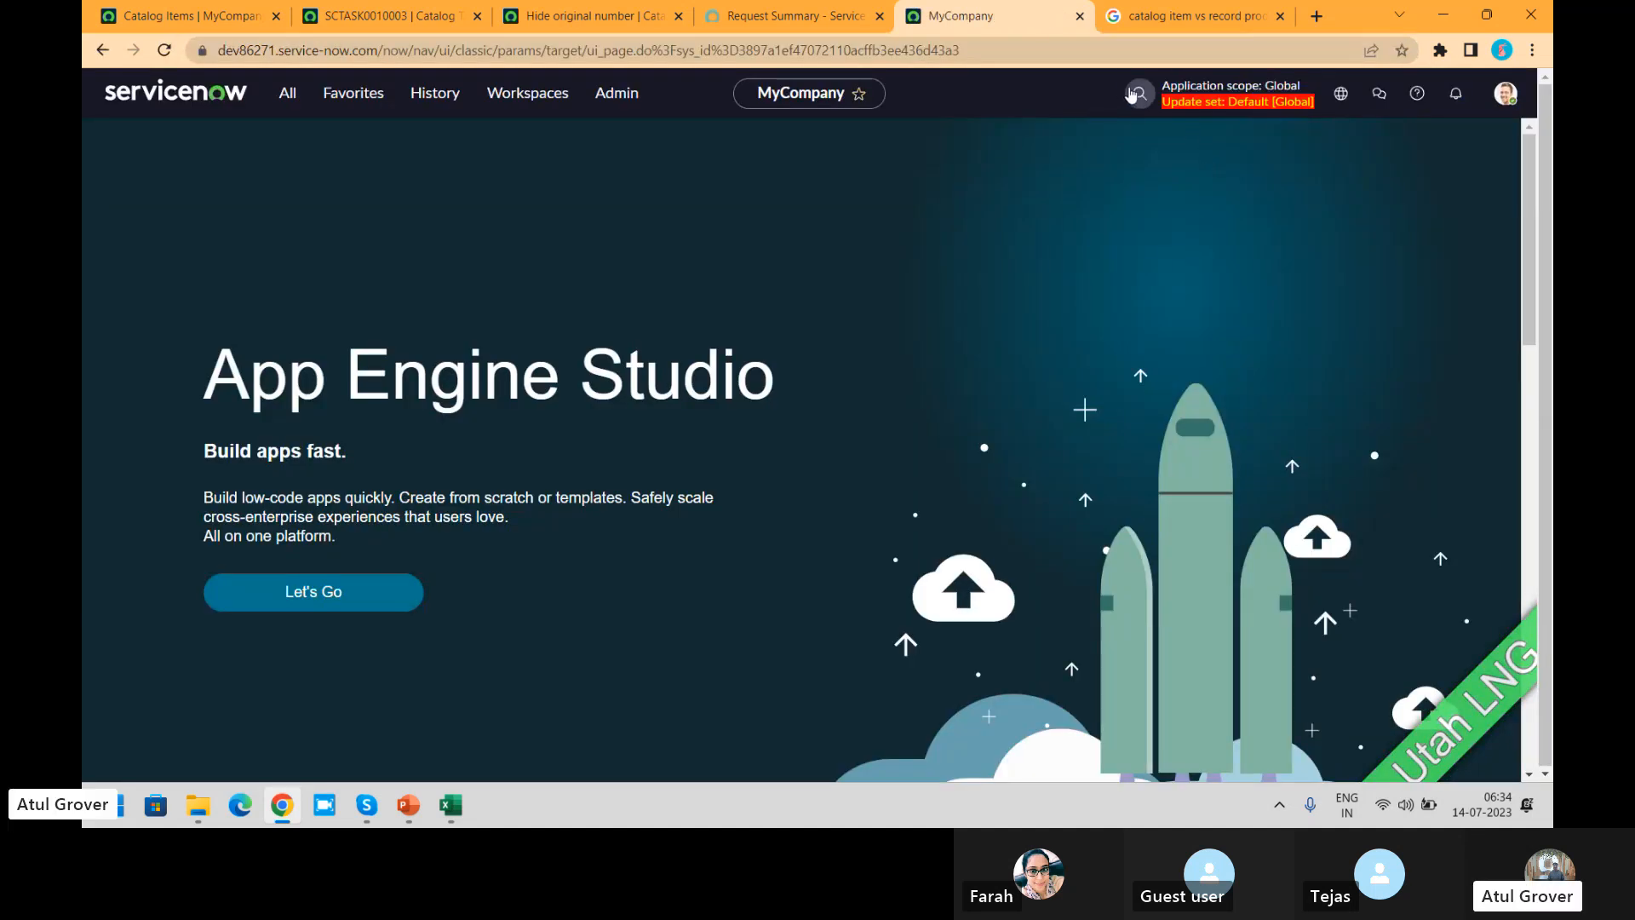
Step: Find the request record through a global search for the copied number and open its Apple iPhone 13 requested item
{"action": "left_click", "coordinate": [1132, 93]}
{"action": "type", "text": "REQ0010009"}
{"action": "key", "text": "Return"}
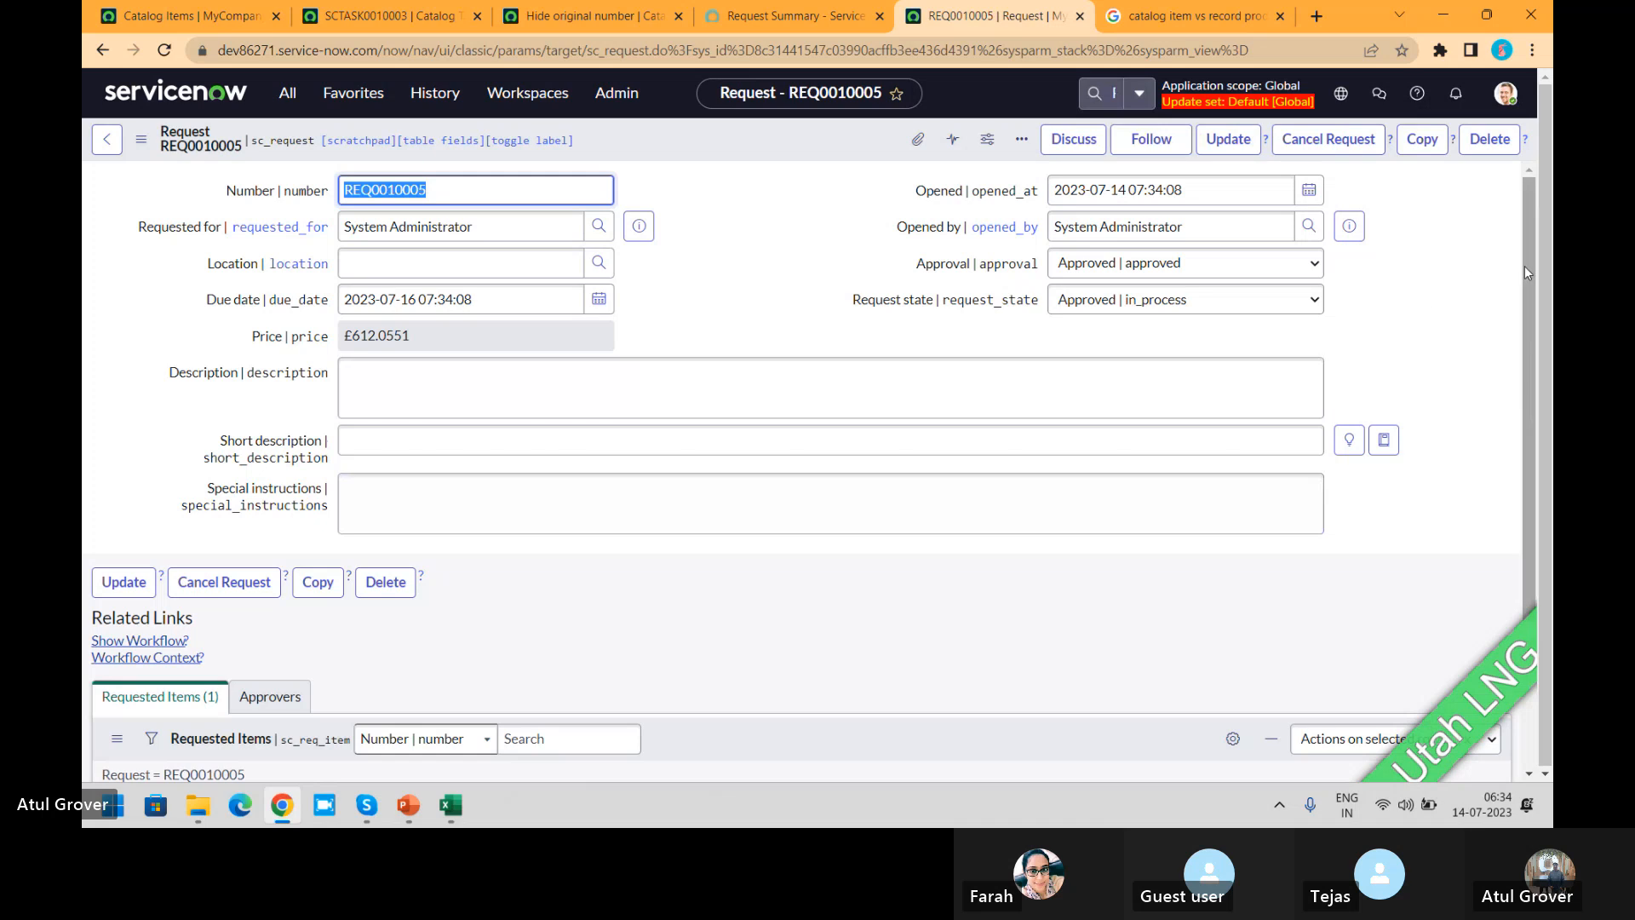
{"action": "scroll", "coordinate": [1524, 267], "scroll_direction": "down", "scroll_amount": 3}
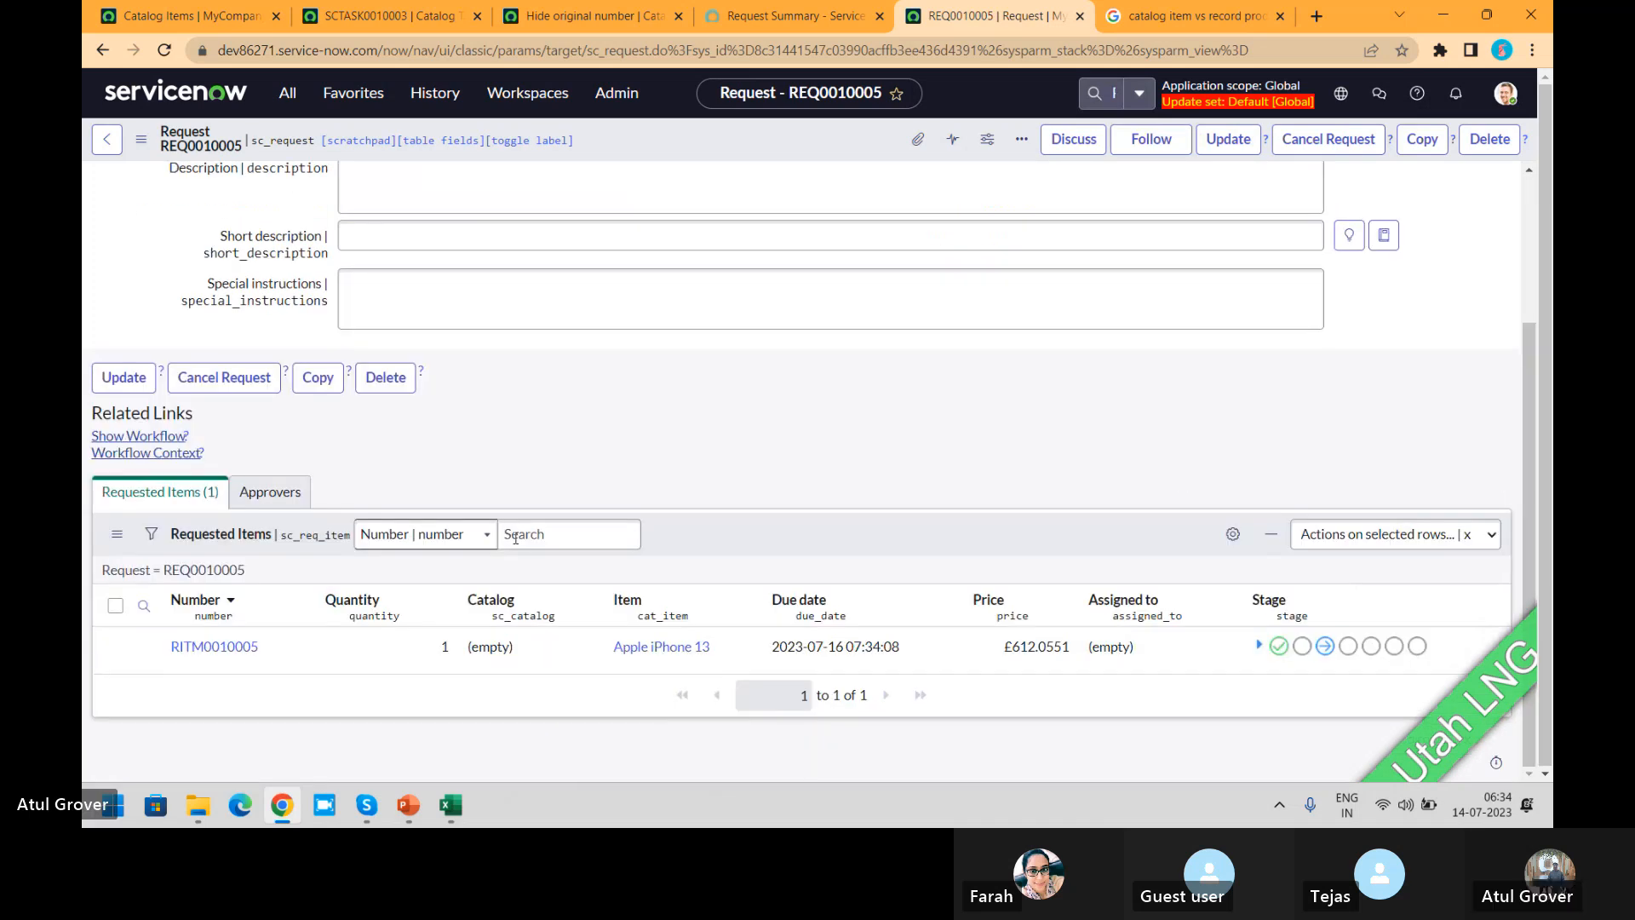
{"action": "left_click", "coordinate": [213, 647]}
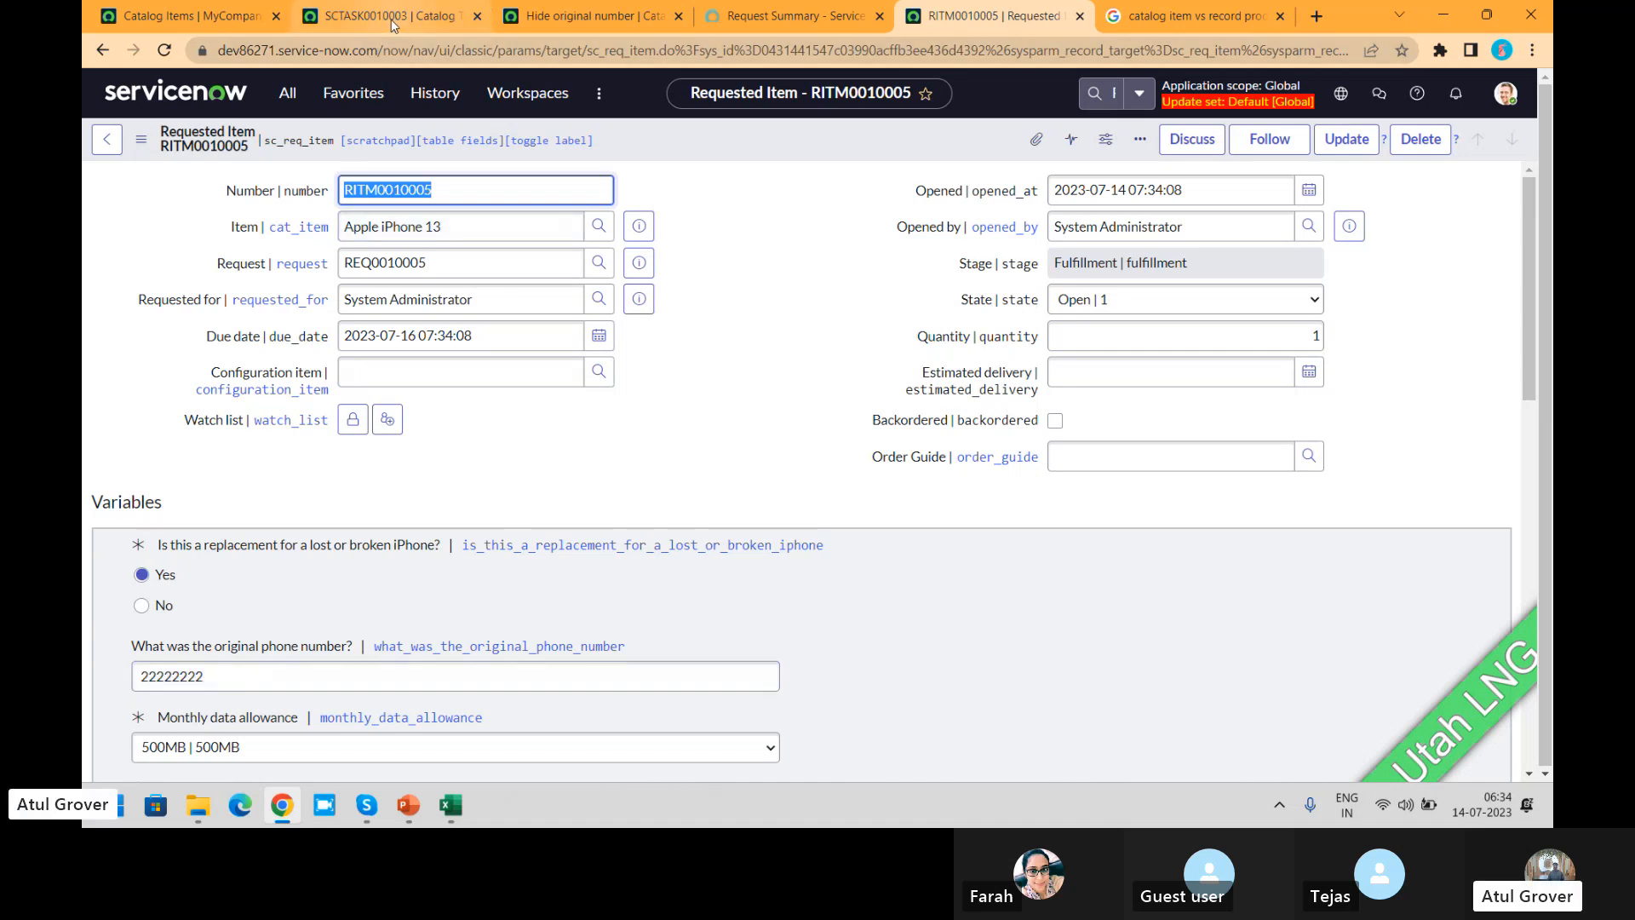
Step: Examine the Hide original number catalog UI policy's conditions, Active setting and policy action, including the variables available for its condition
{"action": "left_click", "coordinate": [143, 10]}
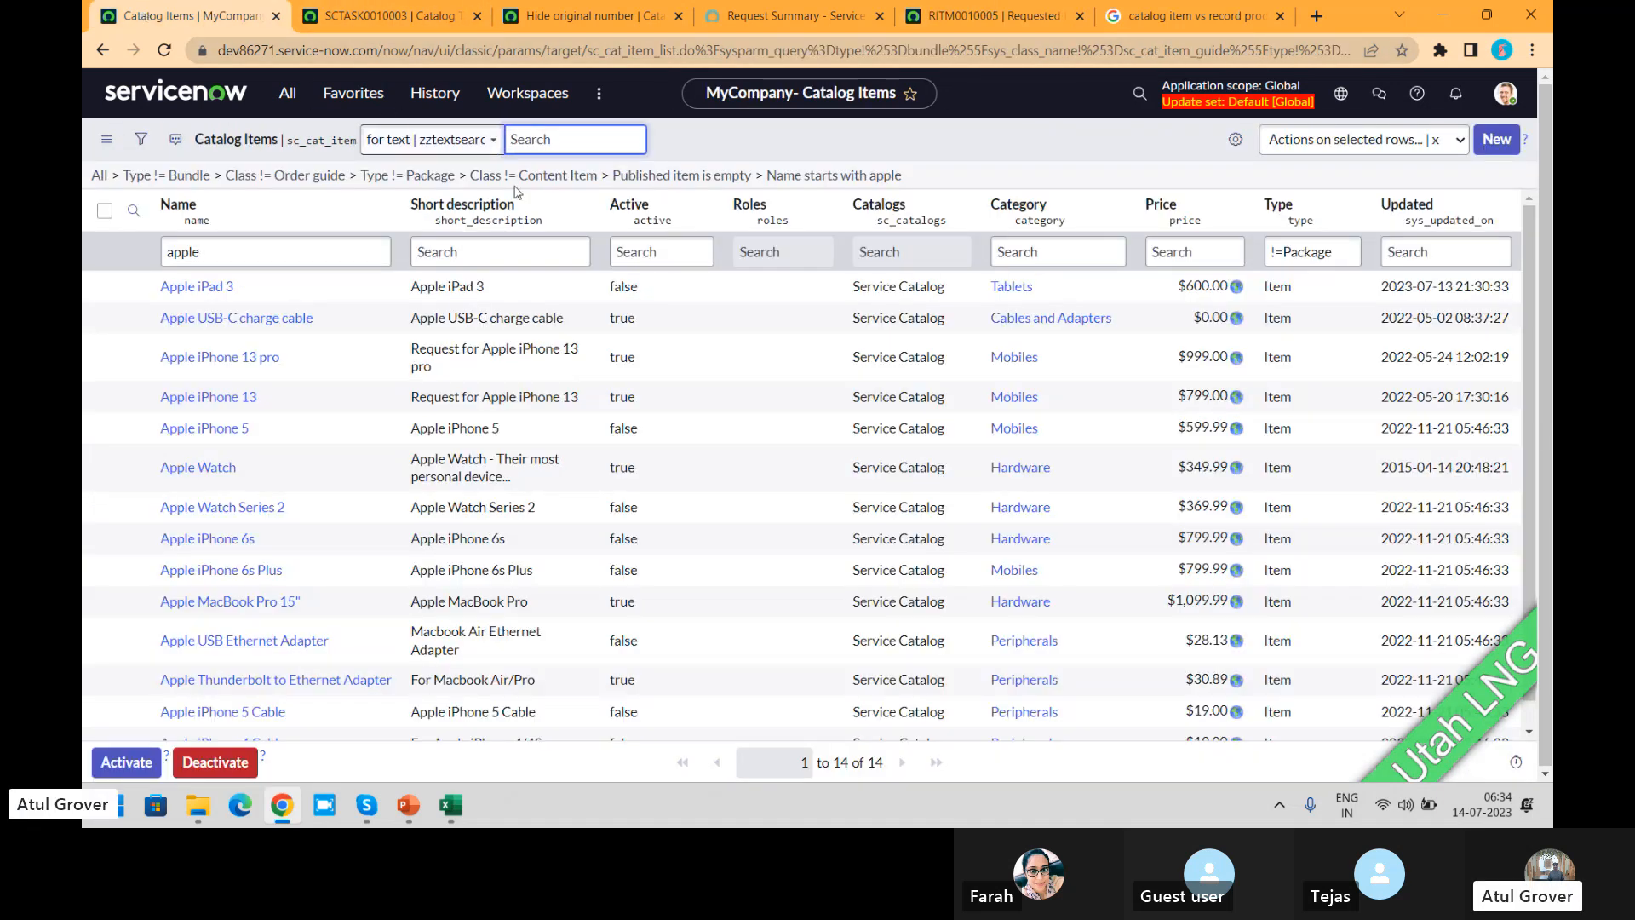
{"action": "left_click", "coordinate": [586, 15]}
{"action": "left_click", "coordinate": [646, 443]}
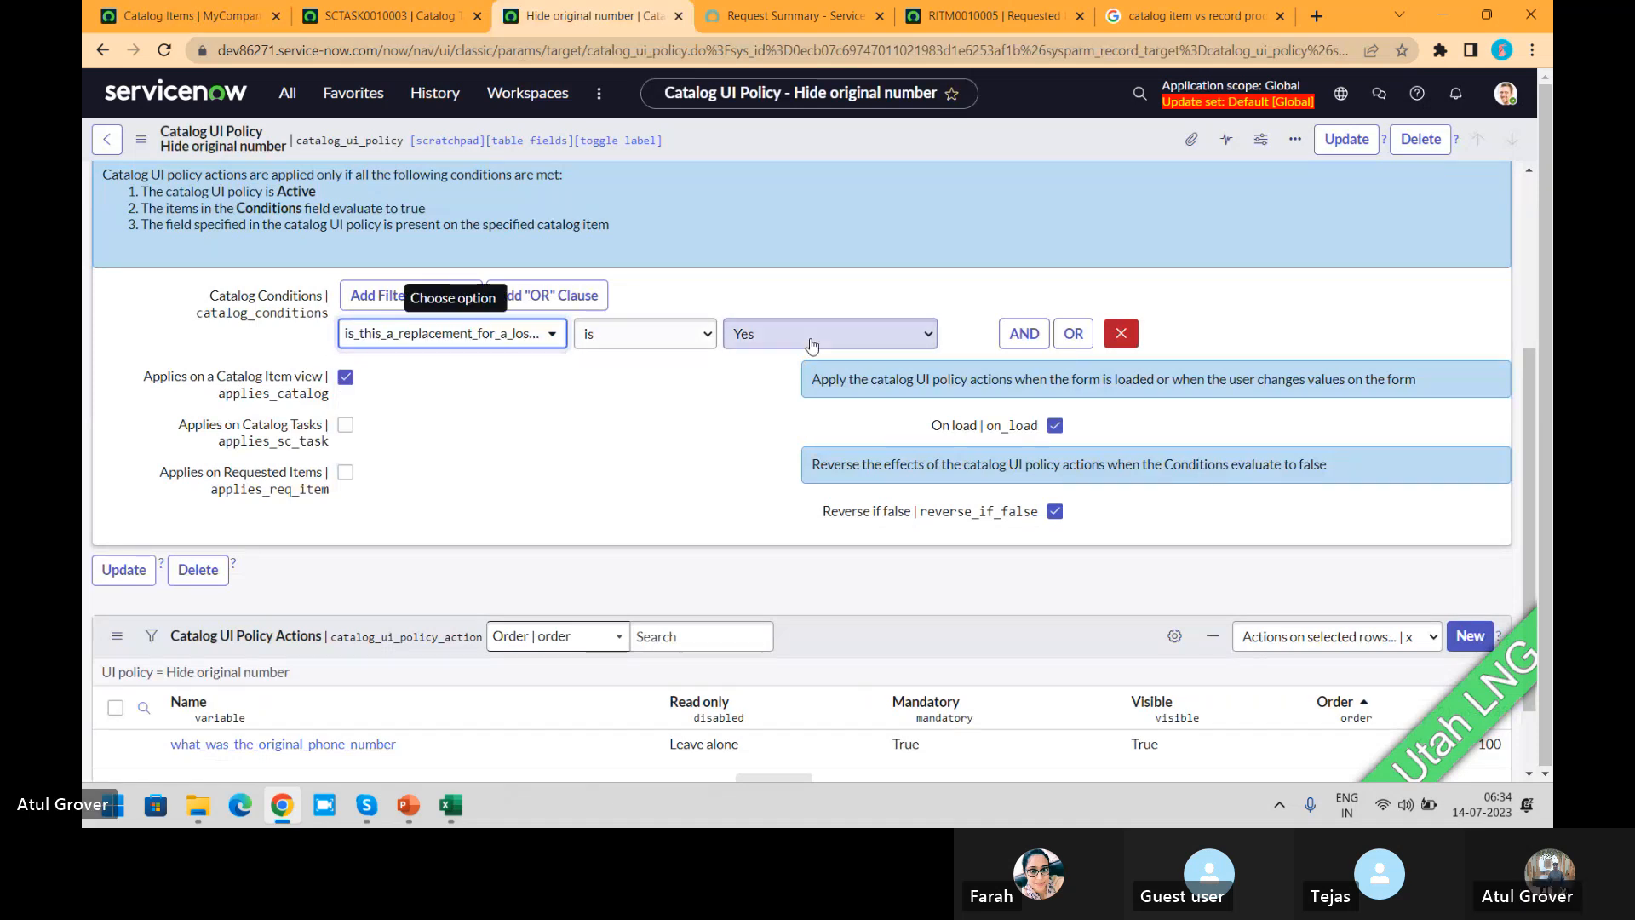
{"action": "scroll", "coordinate": [1529, 431], "scroll_direction": "up", "scroll_amount": 4}
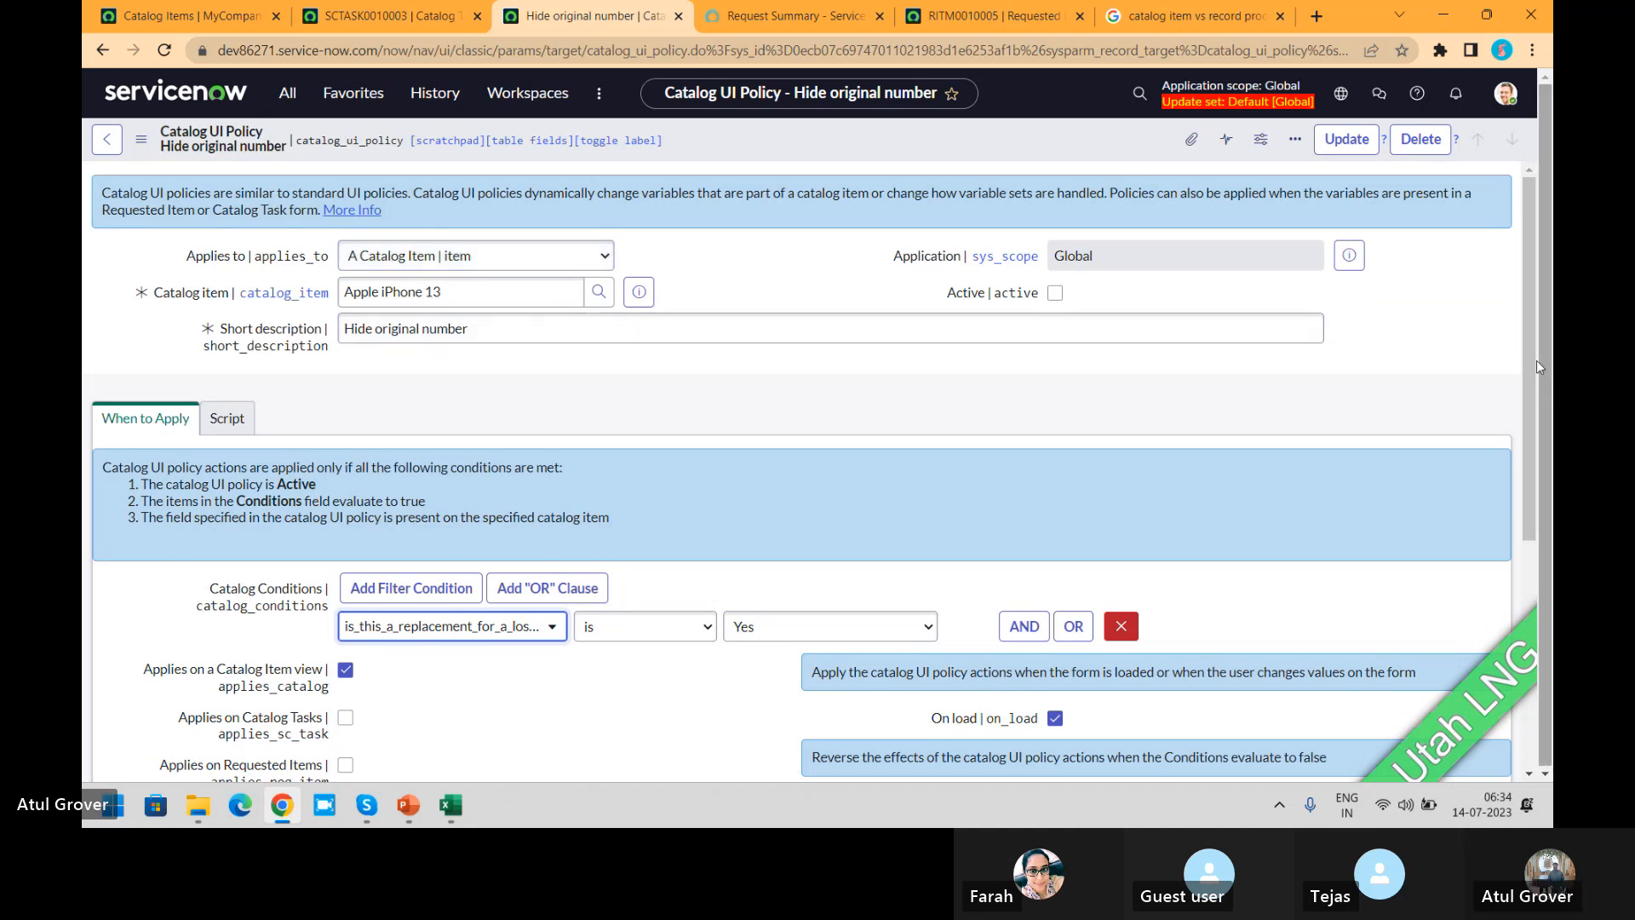
{"action": "left_click_drag", "start_coordinate": [1526, 308], "coordinate": [1511, 592]}
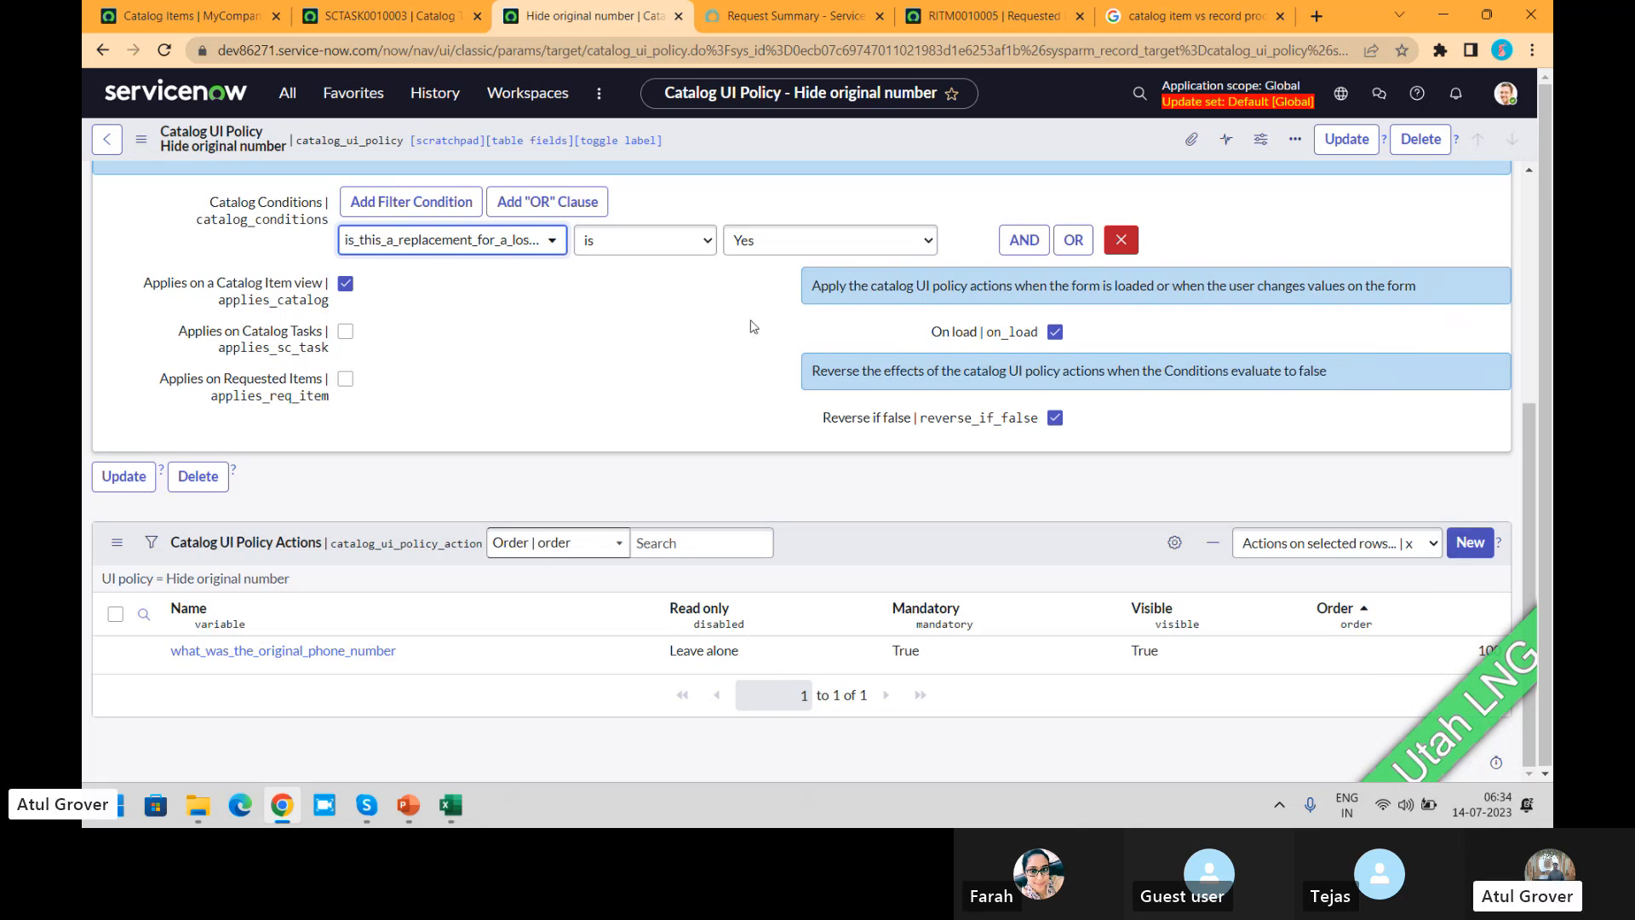
{"action": "left_click", "coordinate": [555, 244]}
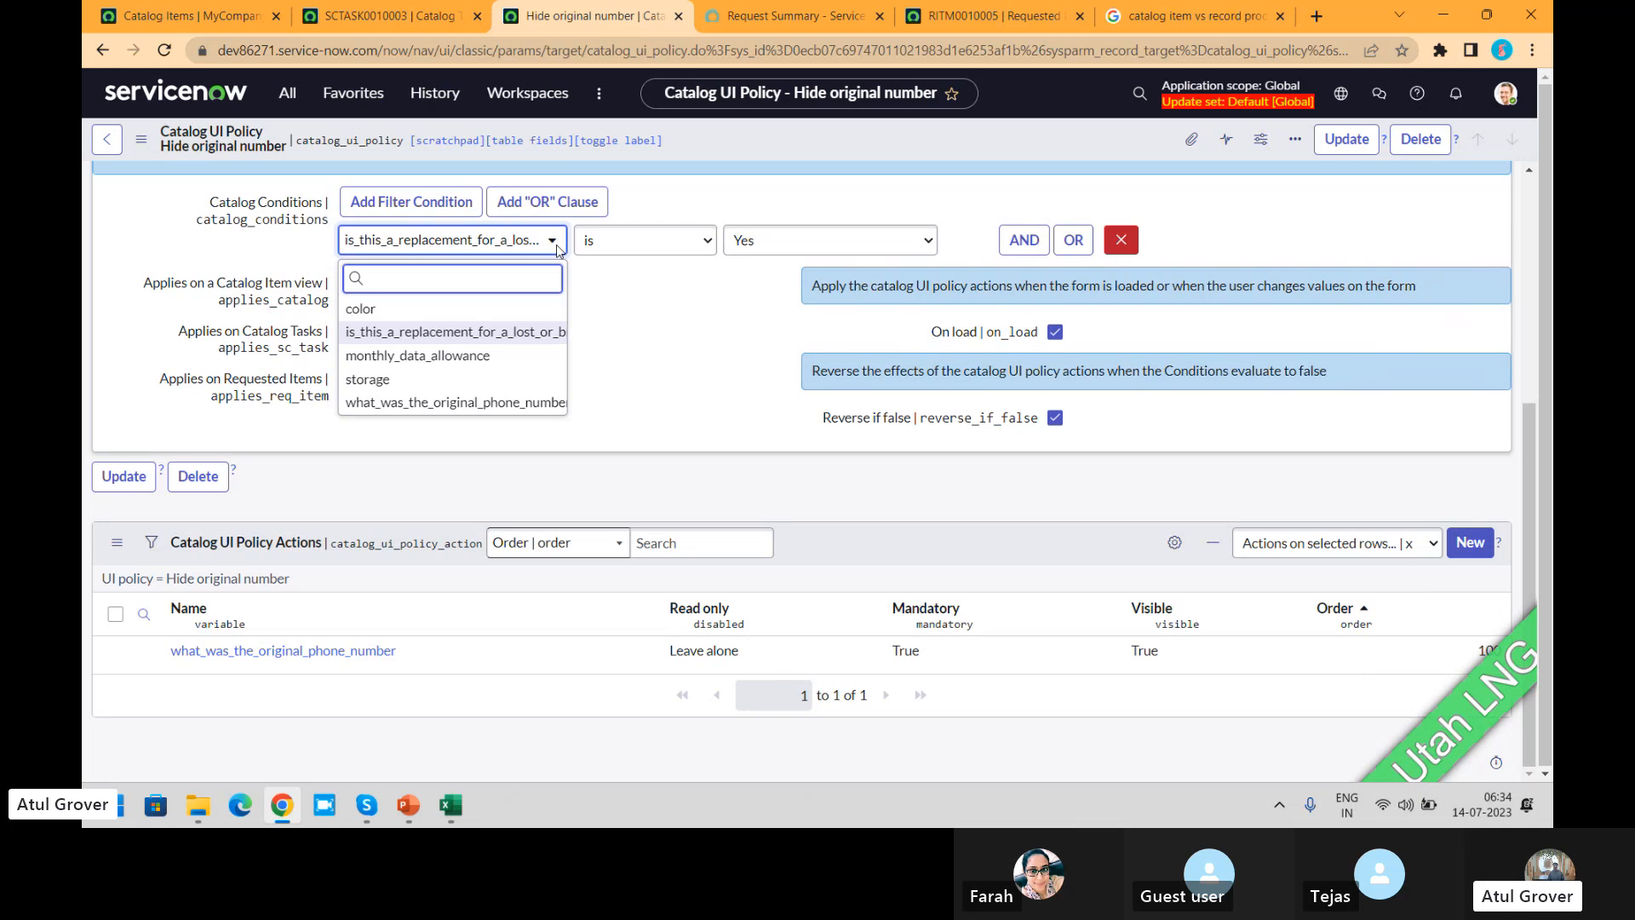
{"action": "left_click", "coordinate": [733, 287]}
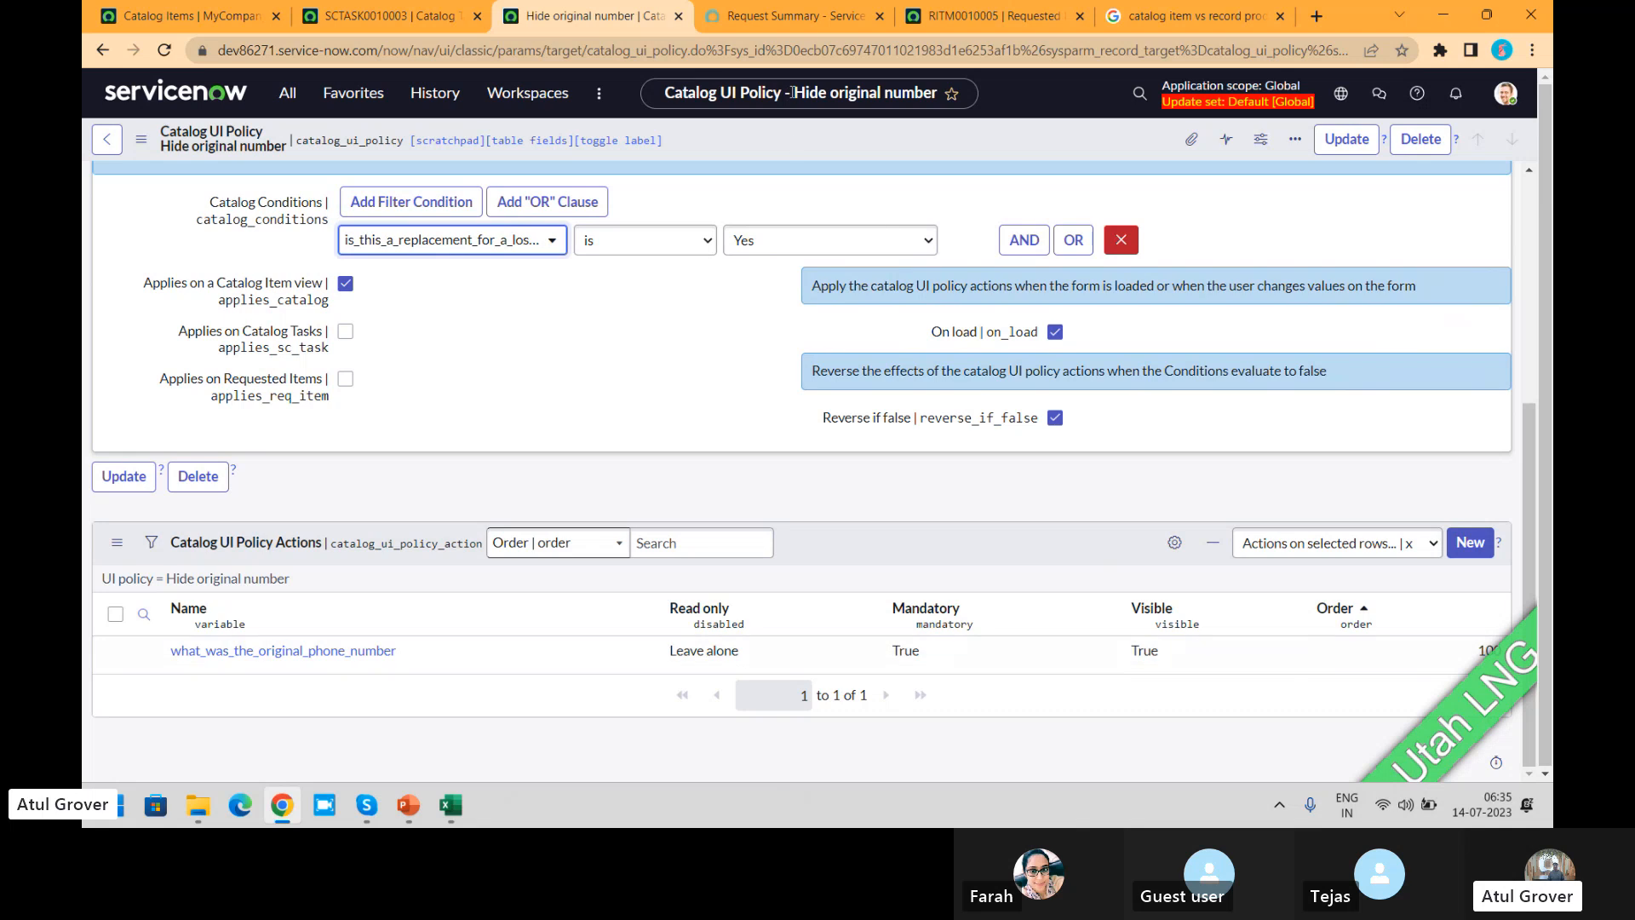
Step: Compare the policy's Catalog Item view, Catalog Tasks and Requested Items options with the request summary, requested item and catalog task pages
{"action": "left_click", "coordinate": [775, 16]}
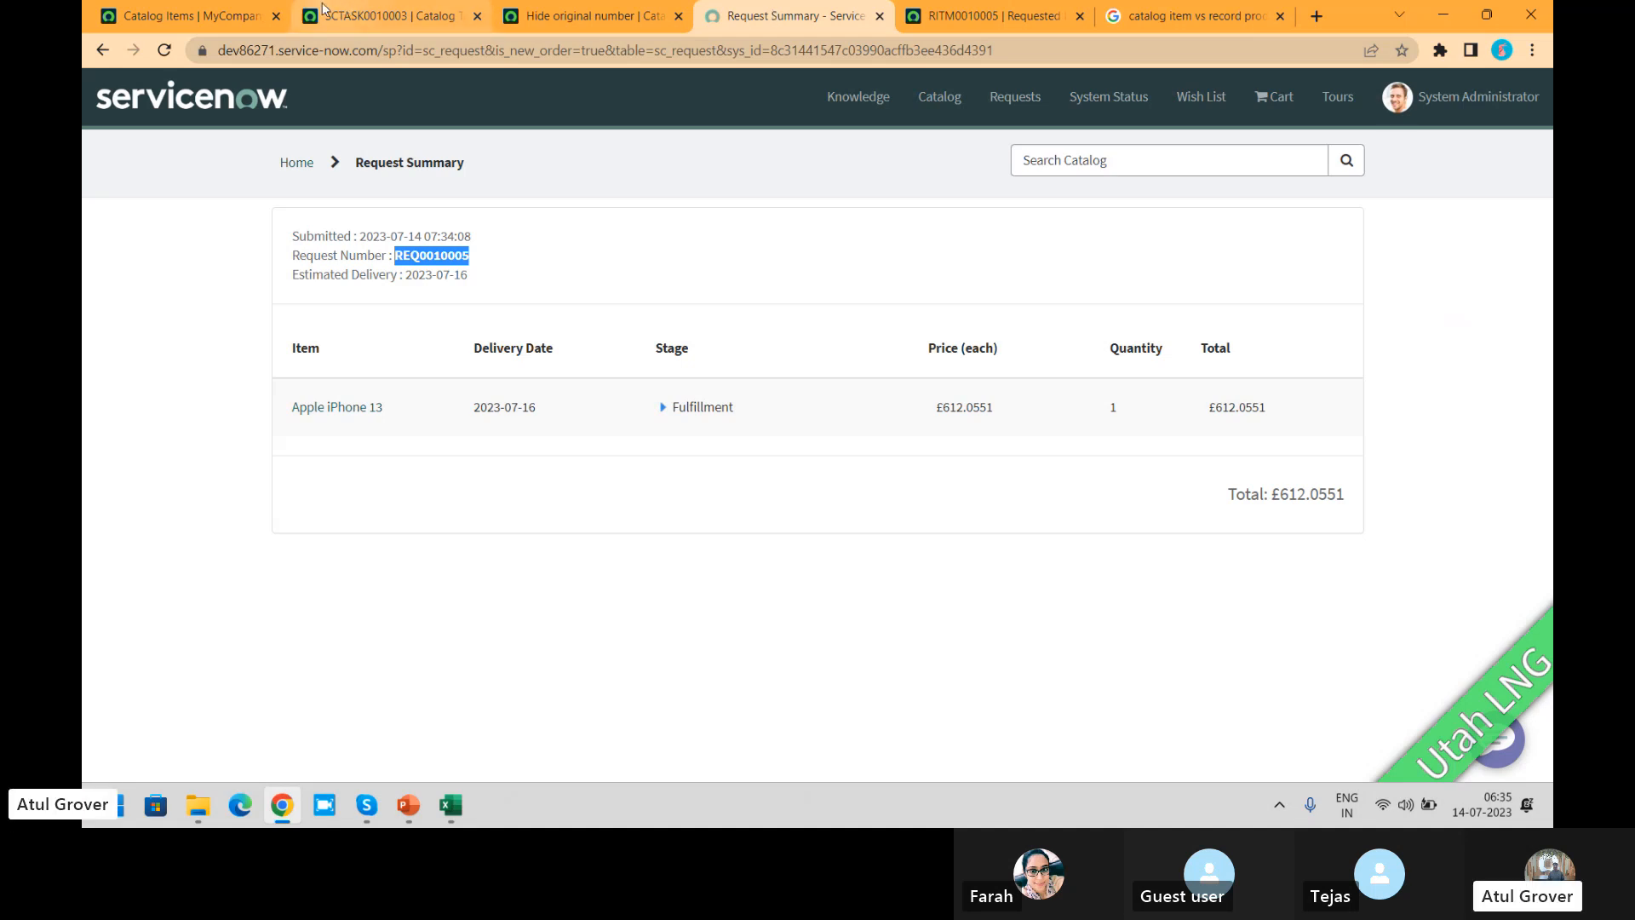
{"action": "left_click", "coordinate": [533, 21]}
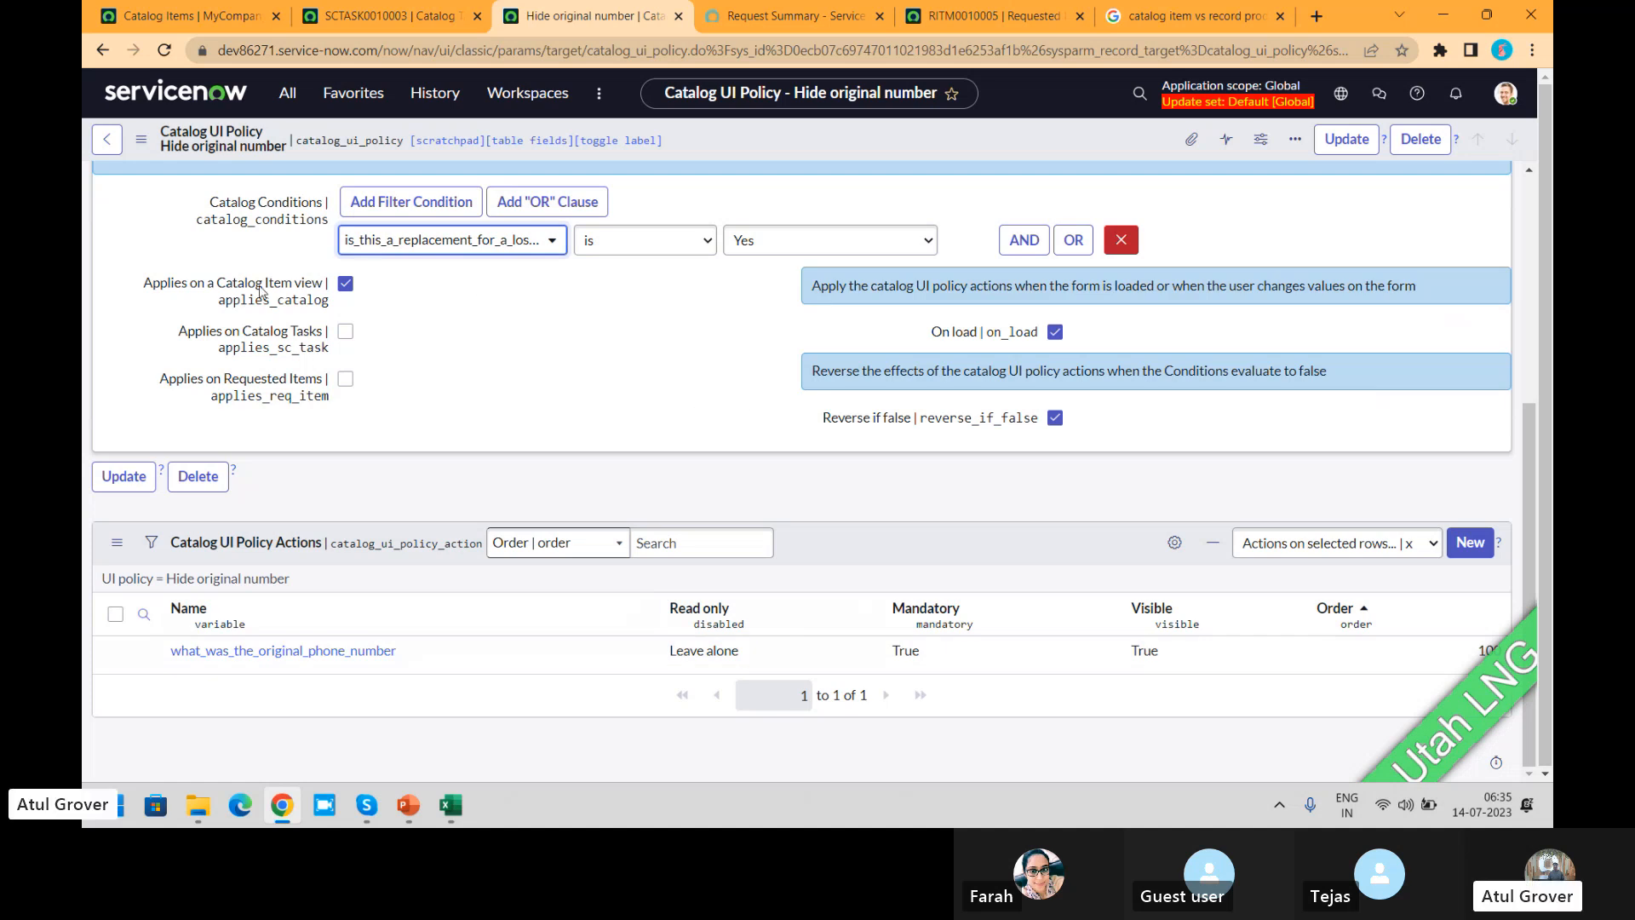
{"action": "mouse_move", "coordinate": [238, 292]}
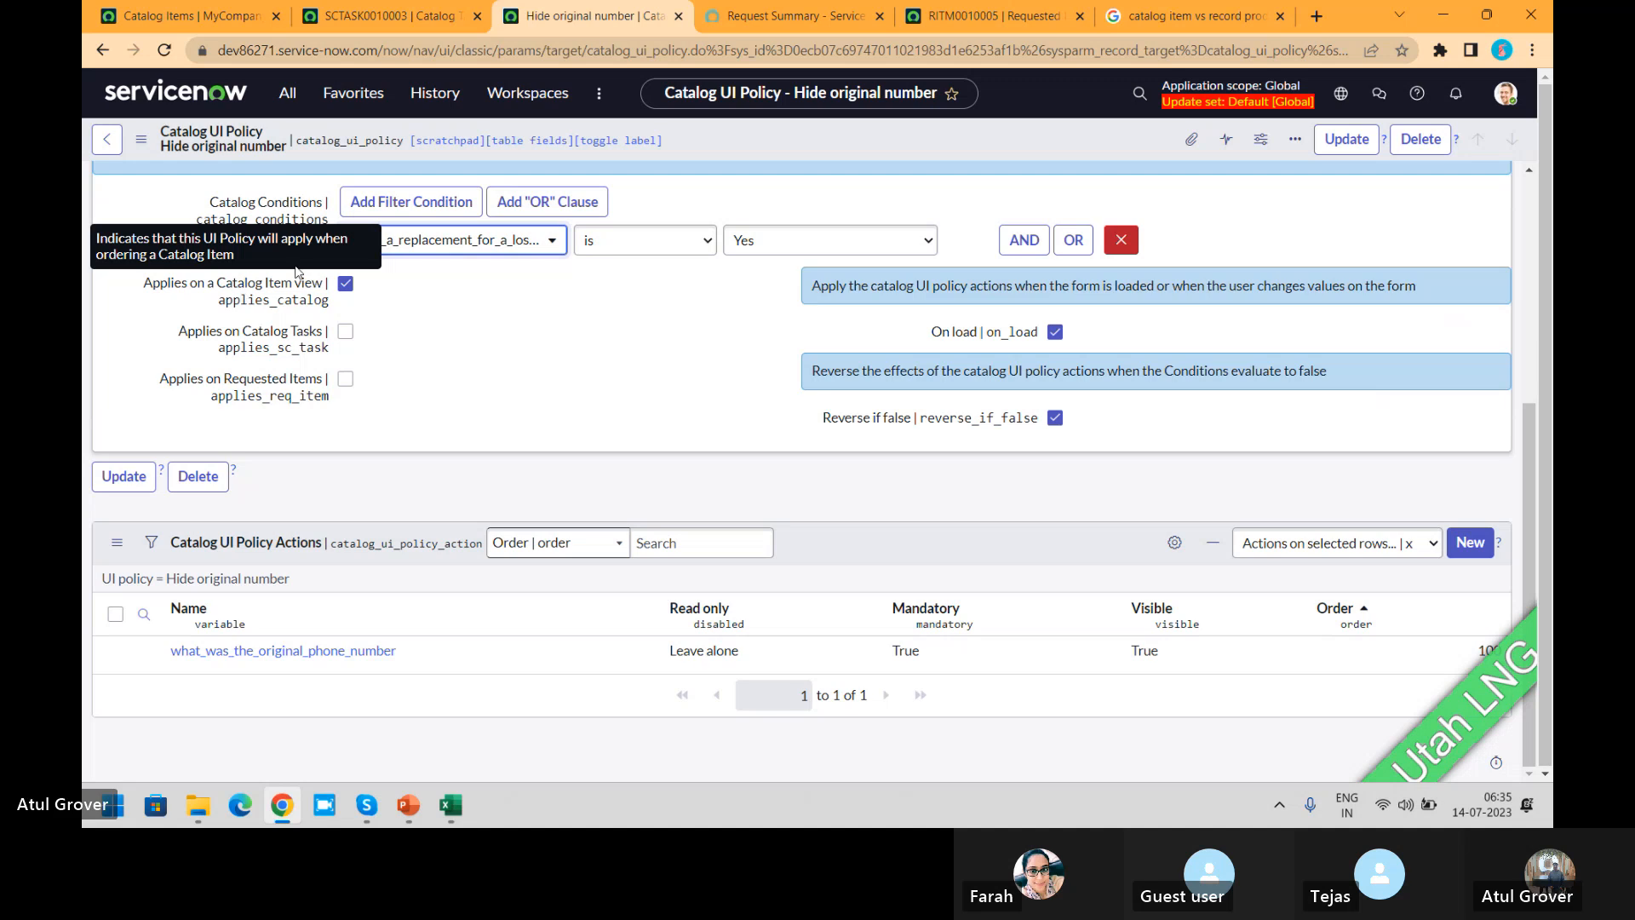
{"action": "left_click", "coordinate": [767, 16]}
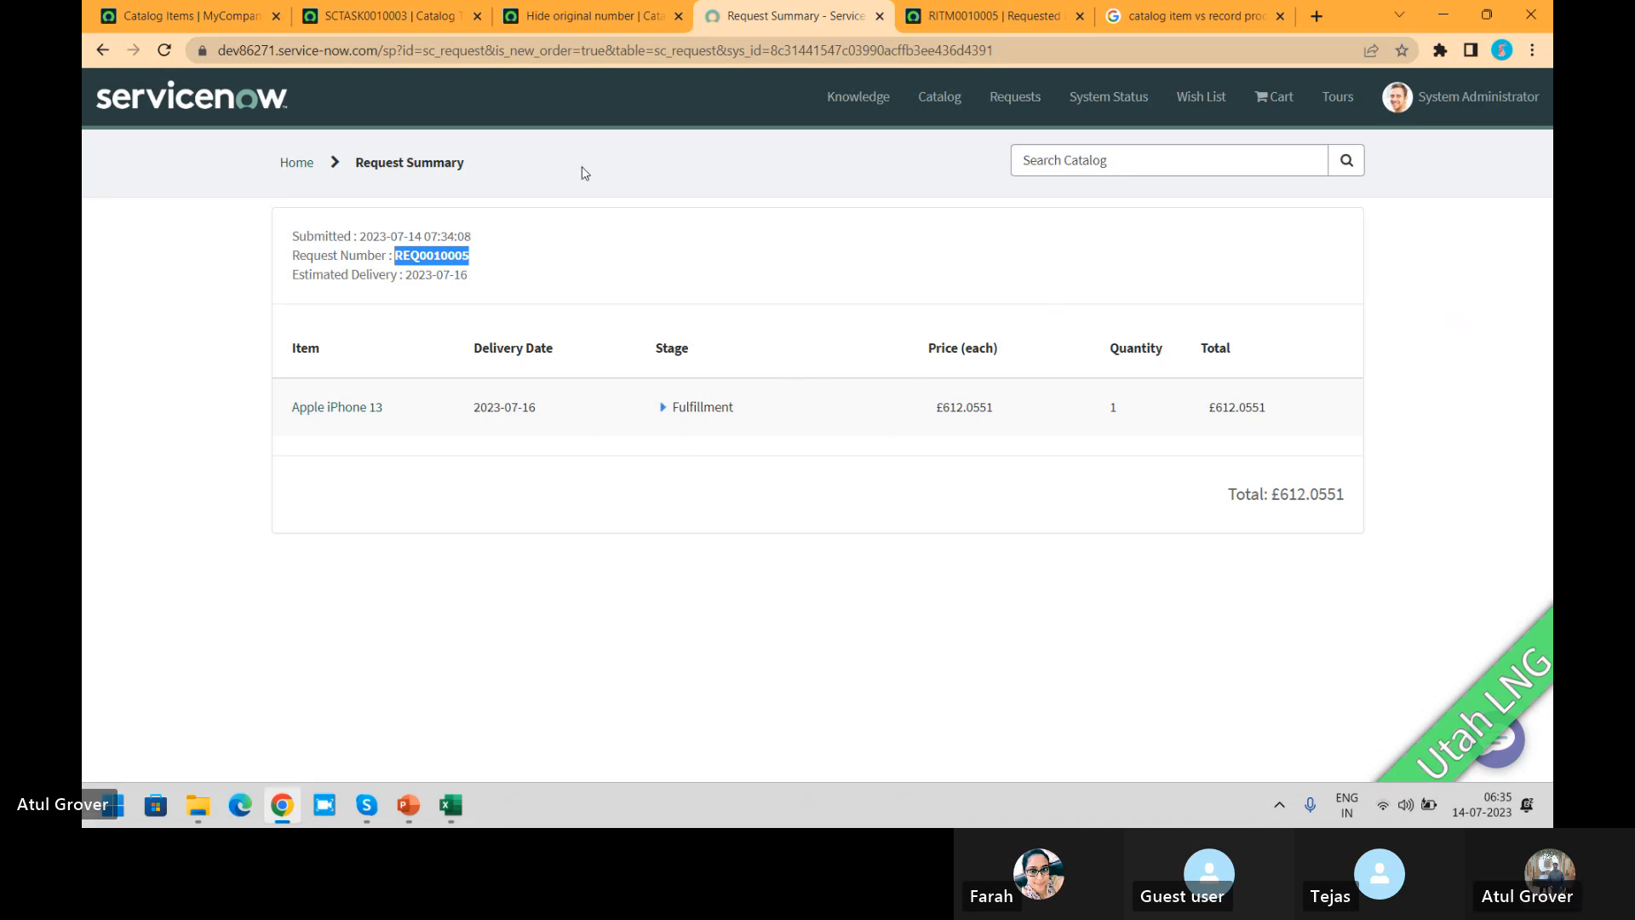
{"action": "left_click", "coordinate": [590, 19]}
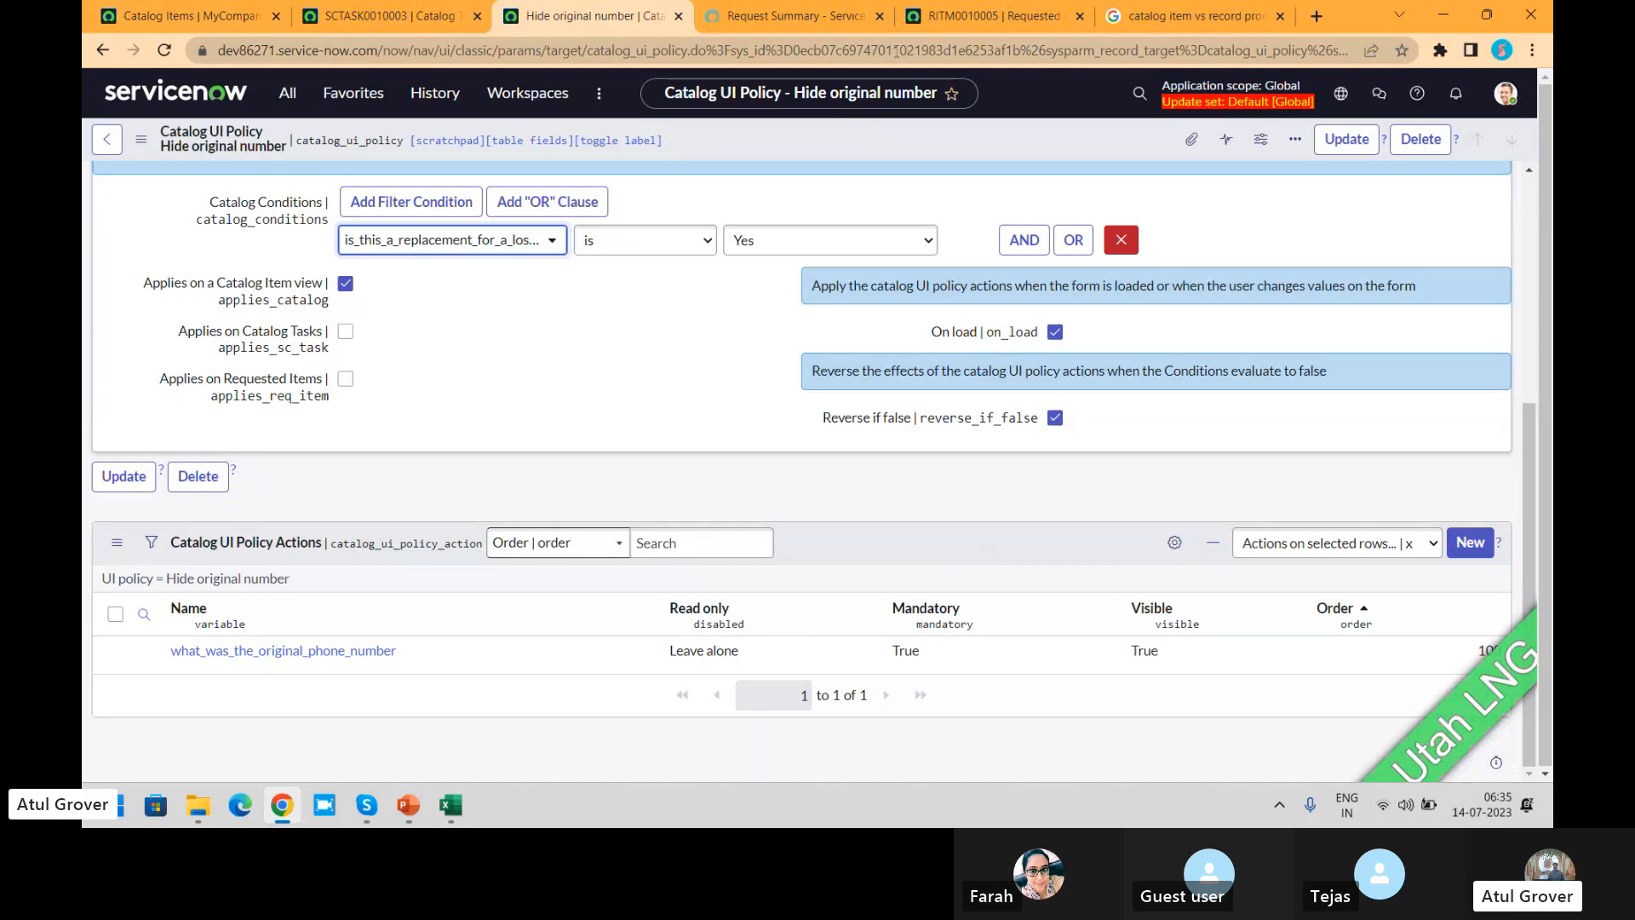
{"action": "left_click", "coordinate": [987, 20]}
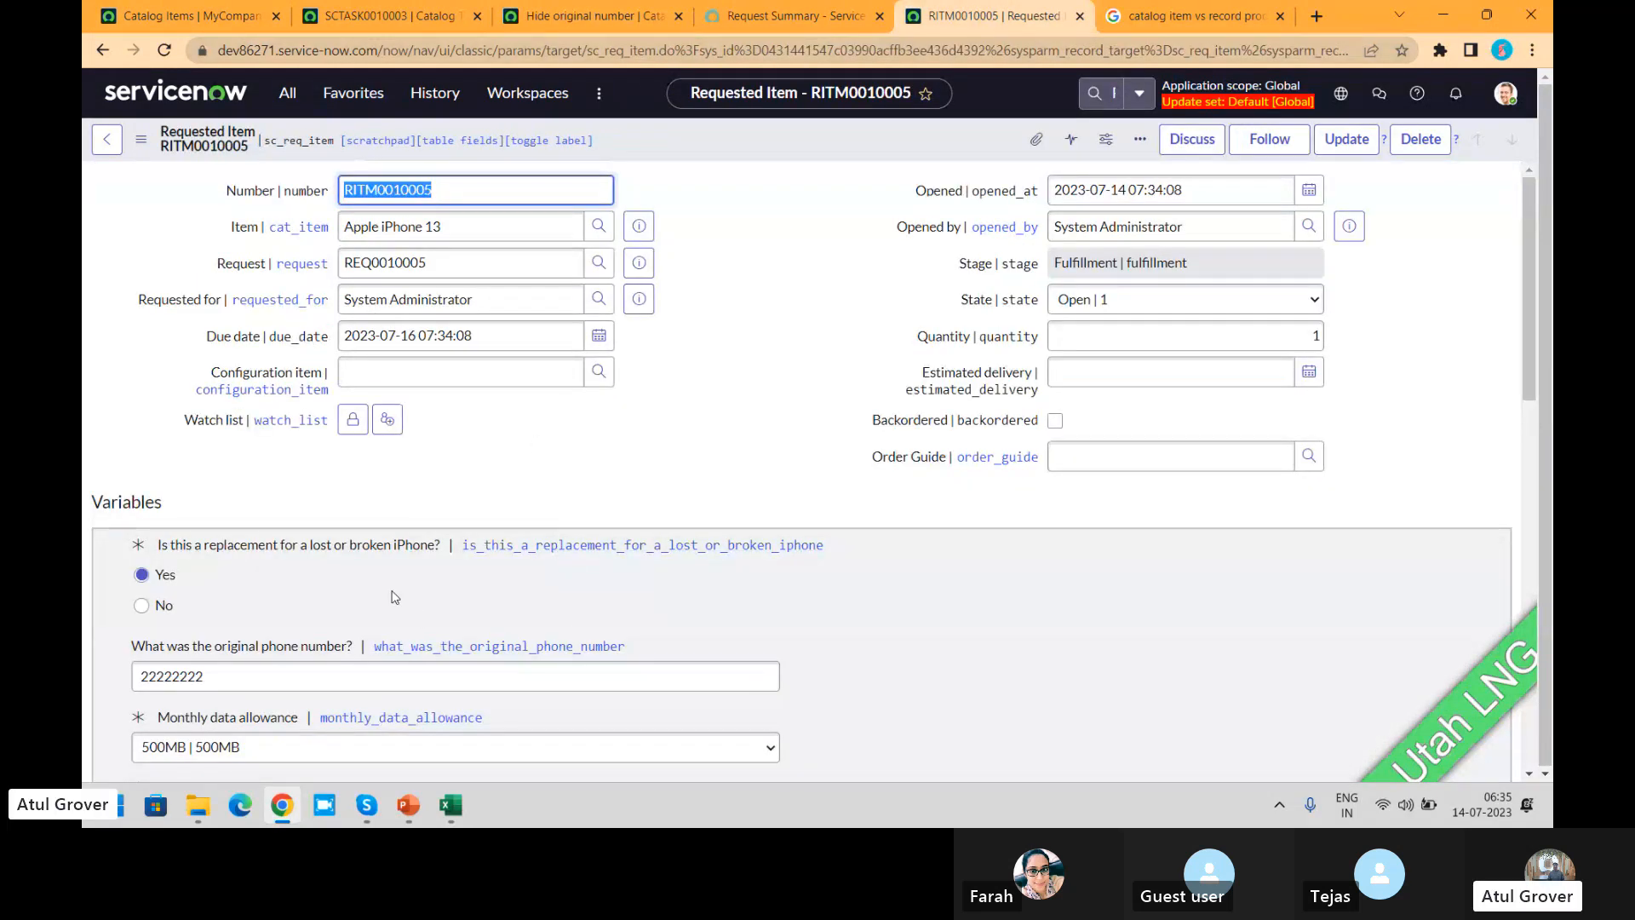
{"action": "left_click", "coordinate": [560, 22]}
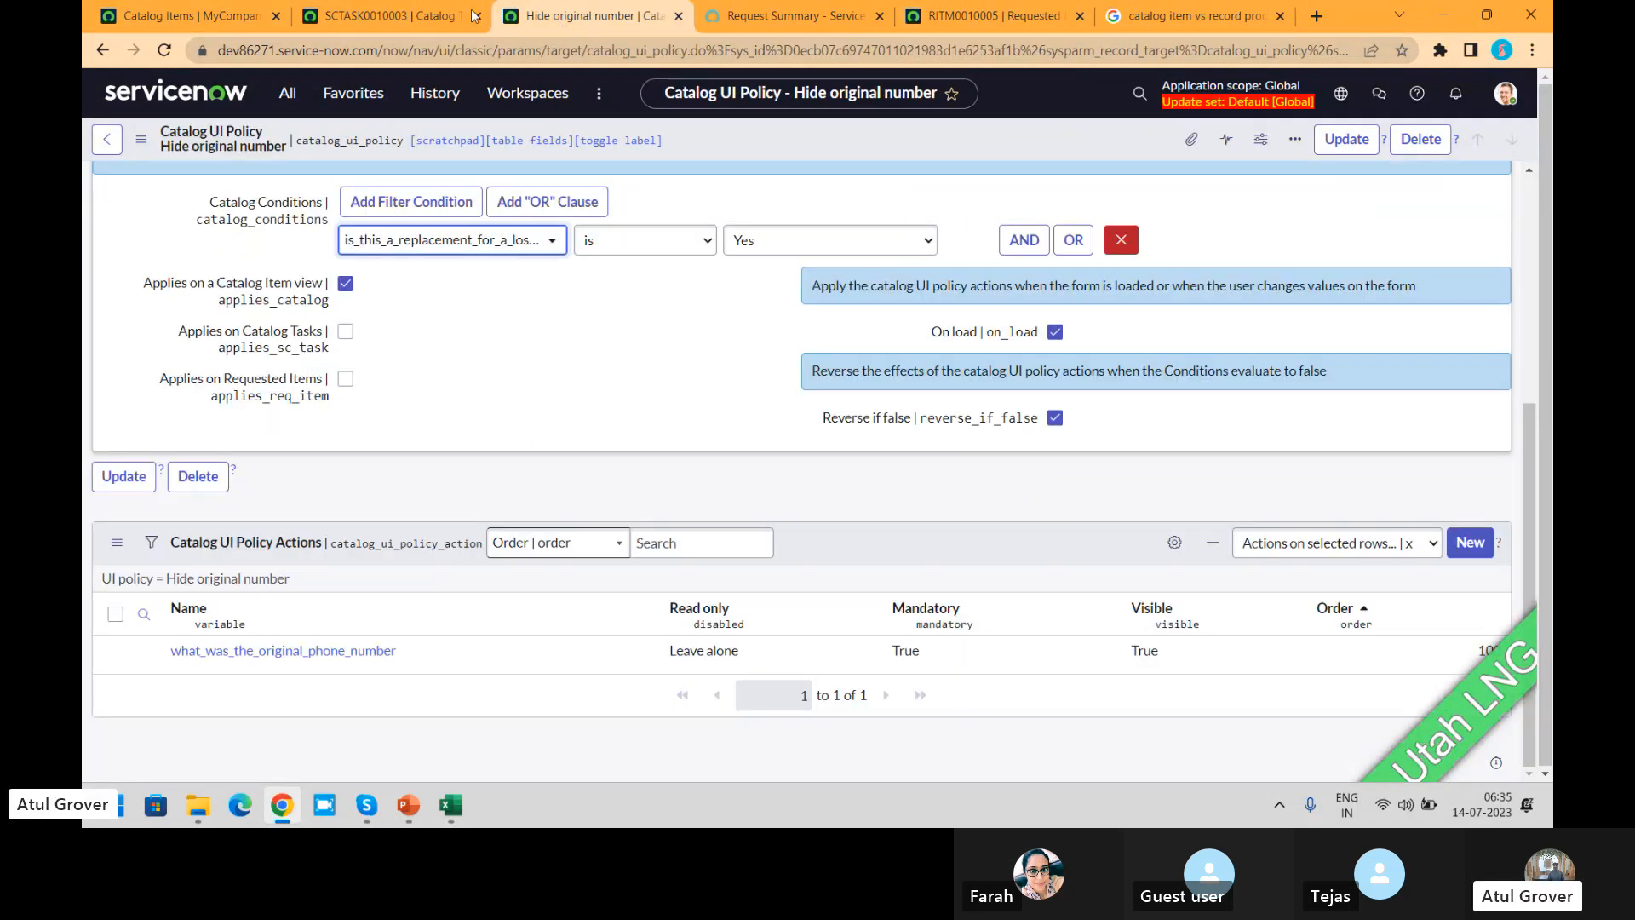
{"action": "left_click", "coordinate": [430, 17]}
Step: Enable Applies on Catalog Tasks and Applies on Requested Items in the Hide original number policy and save it
{"action": "left_click", "coordinate": [560, 12]}
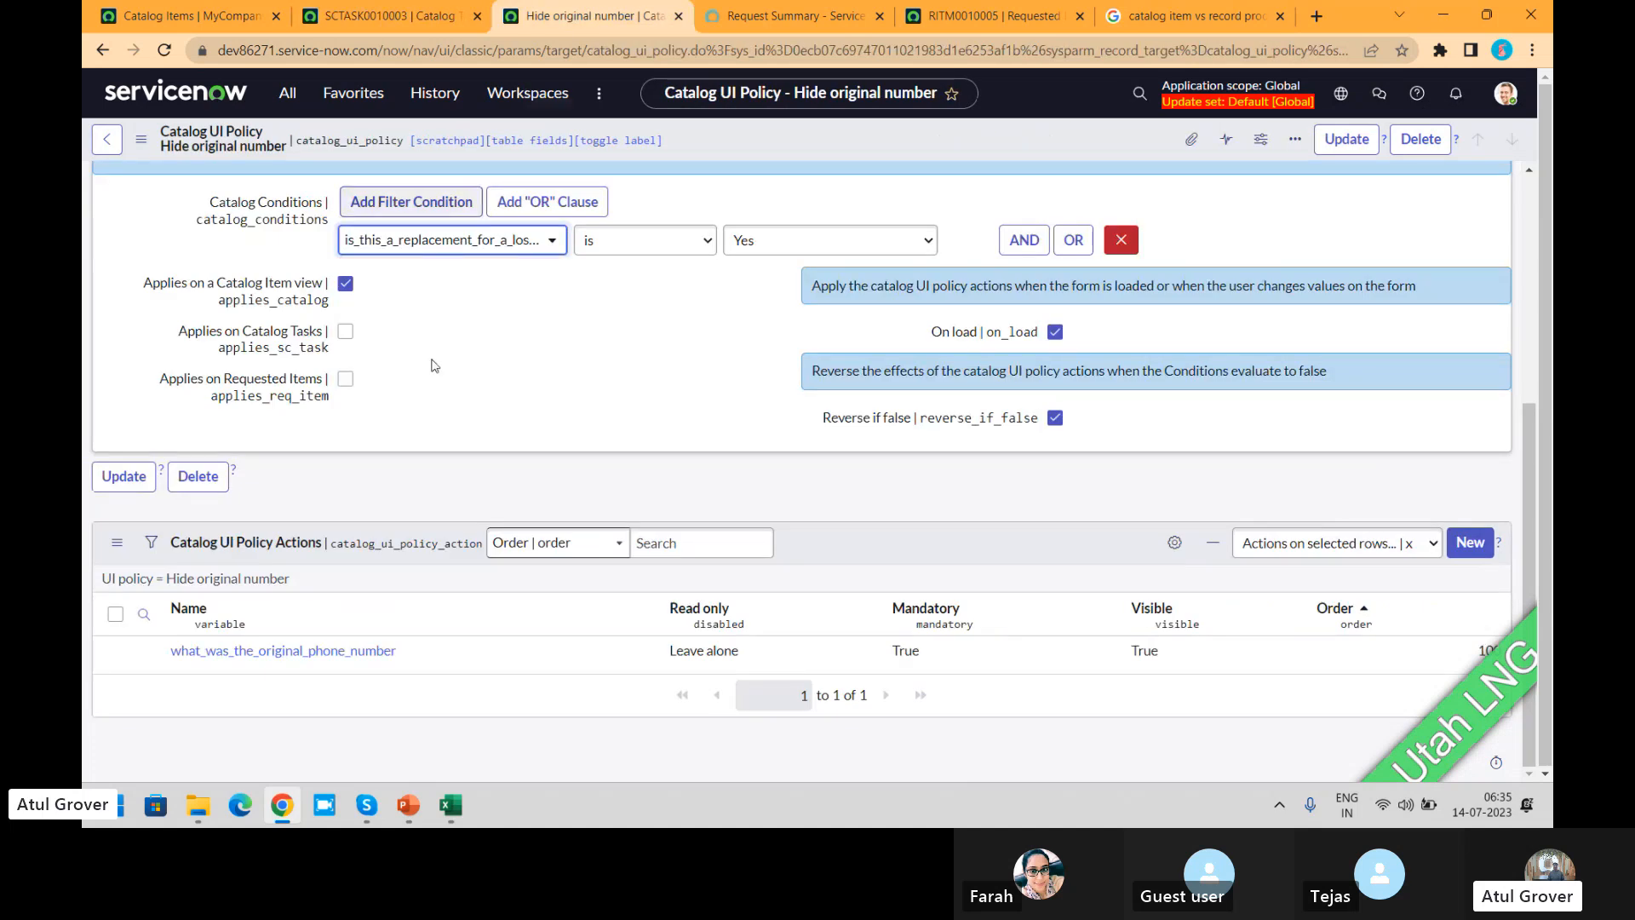
{"action": "left_click", "coordinate": [345, 331]}
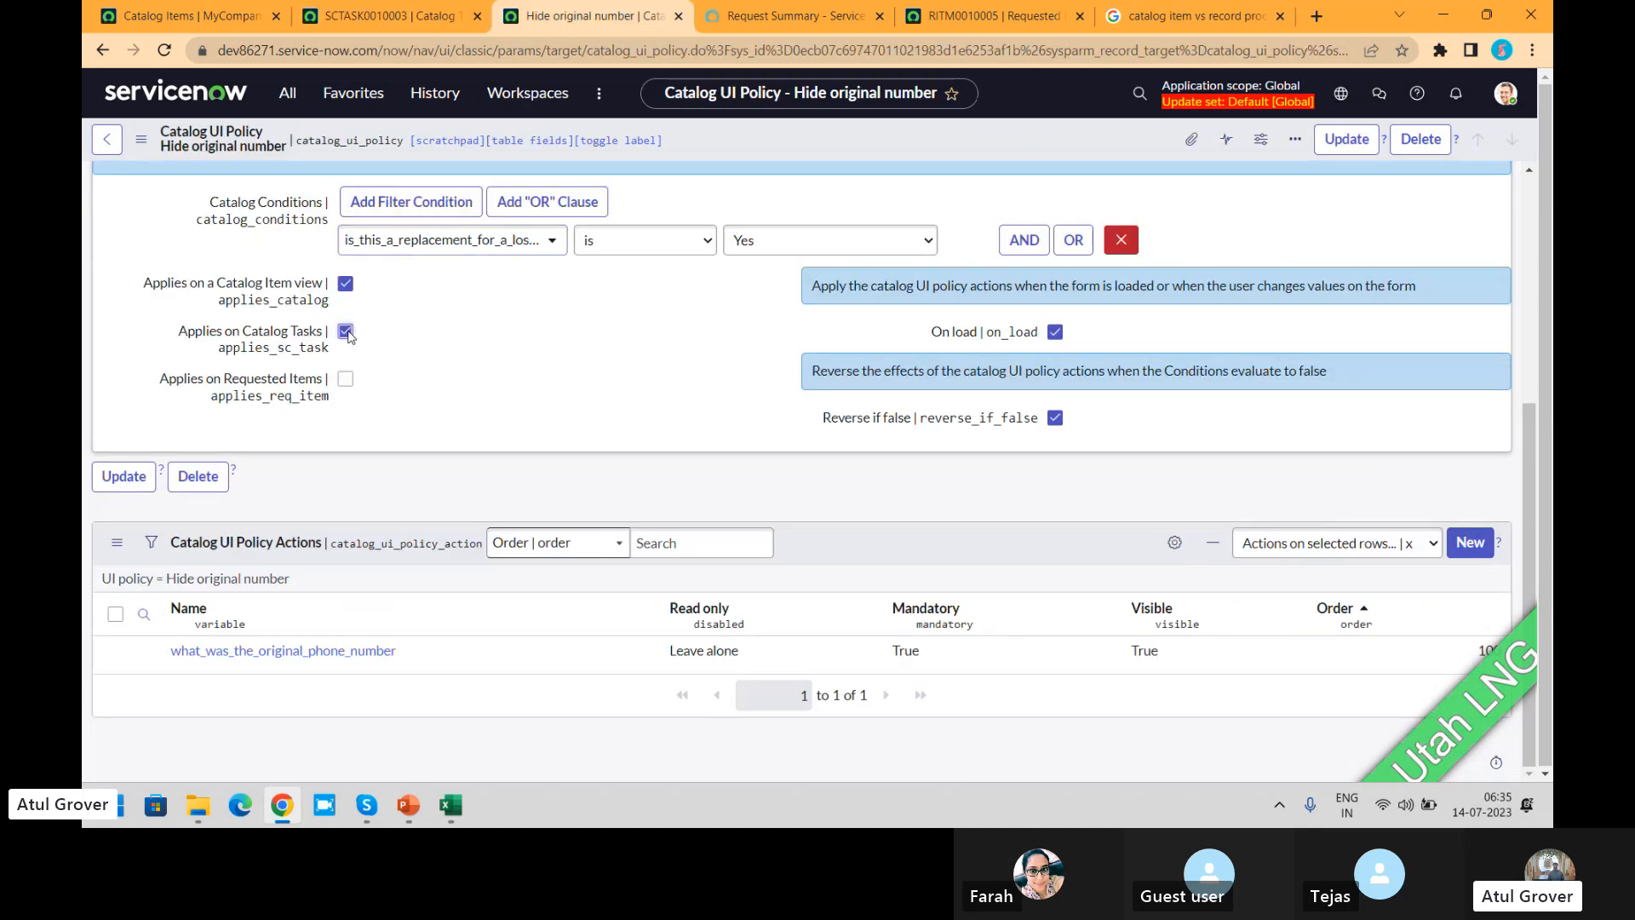
{"action": "left_click", "coordinate": [345, 379]}
{"action": "right_click", "coordinate": [915, 140]}
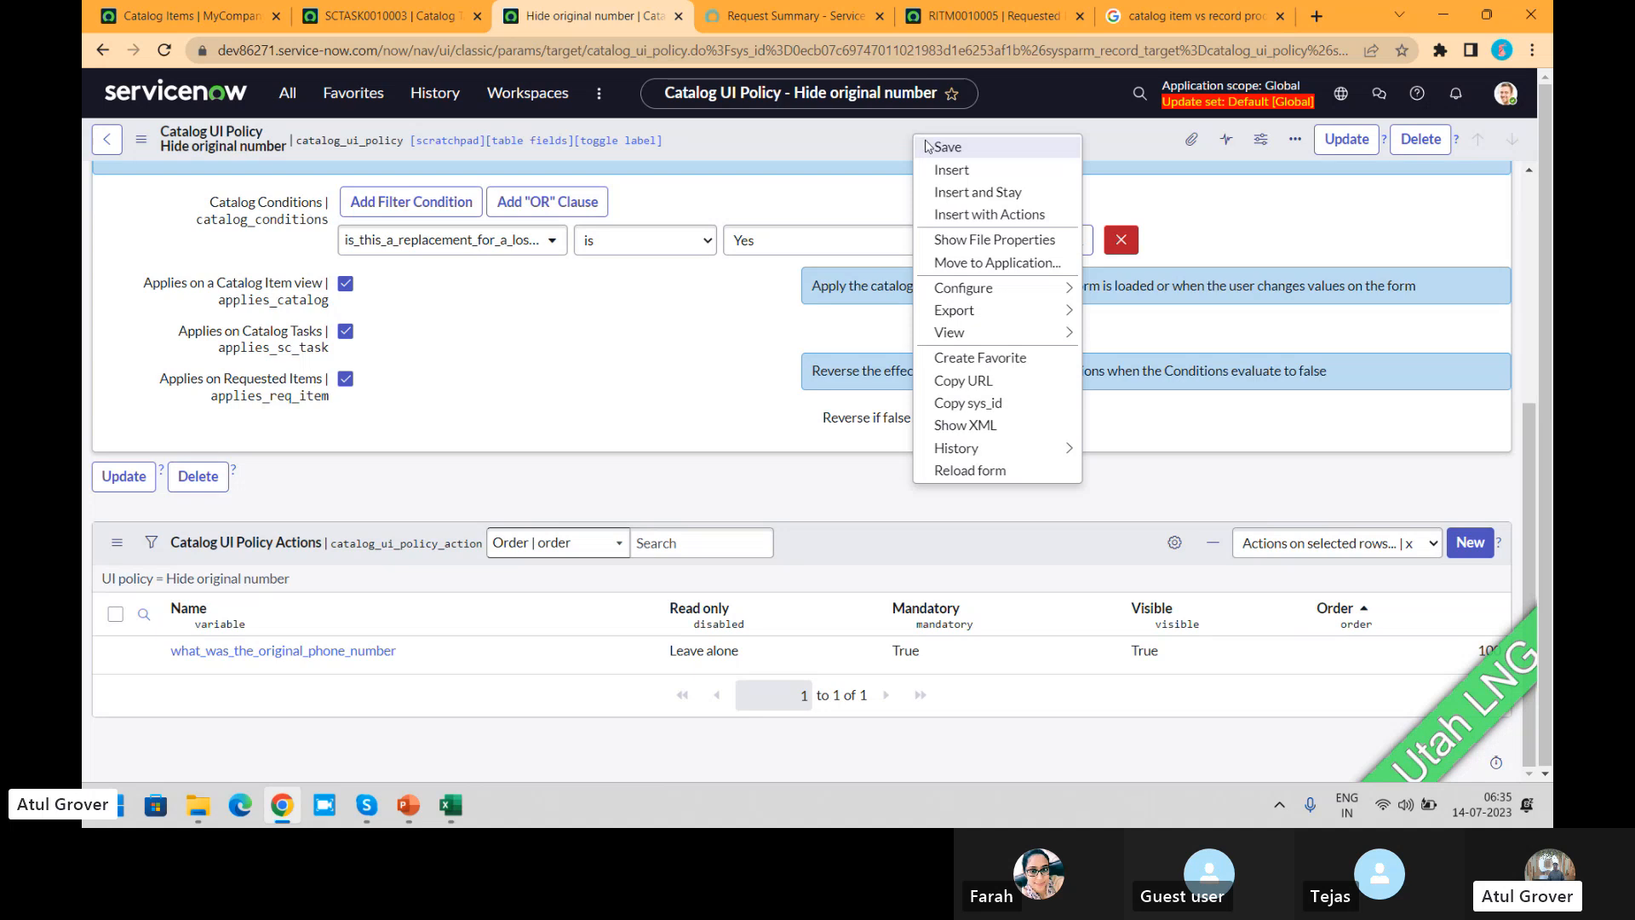
{"action": "left_click", "coordinate": [929, 148]}
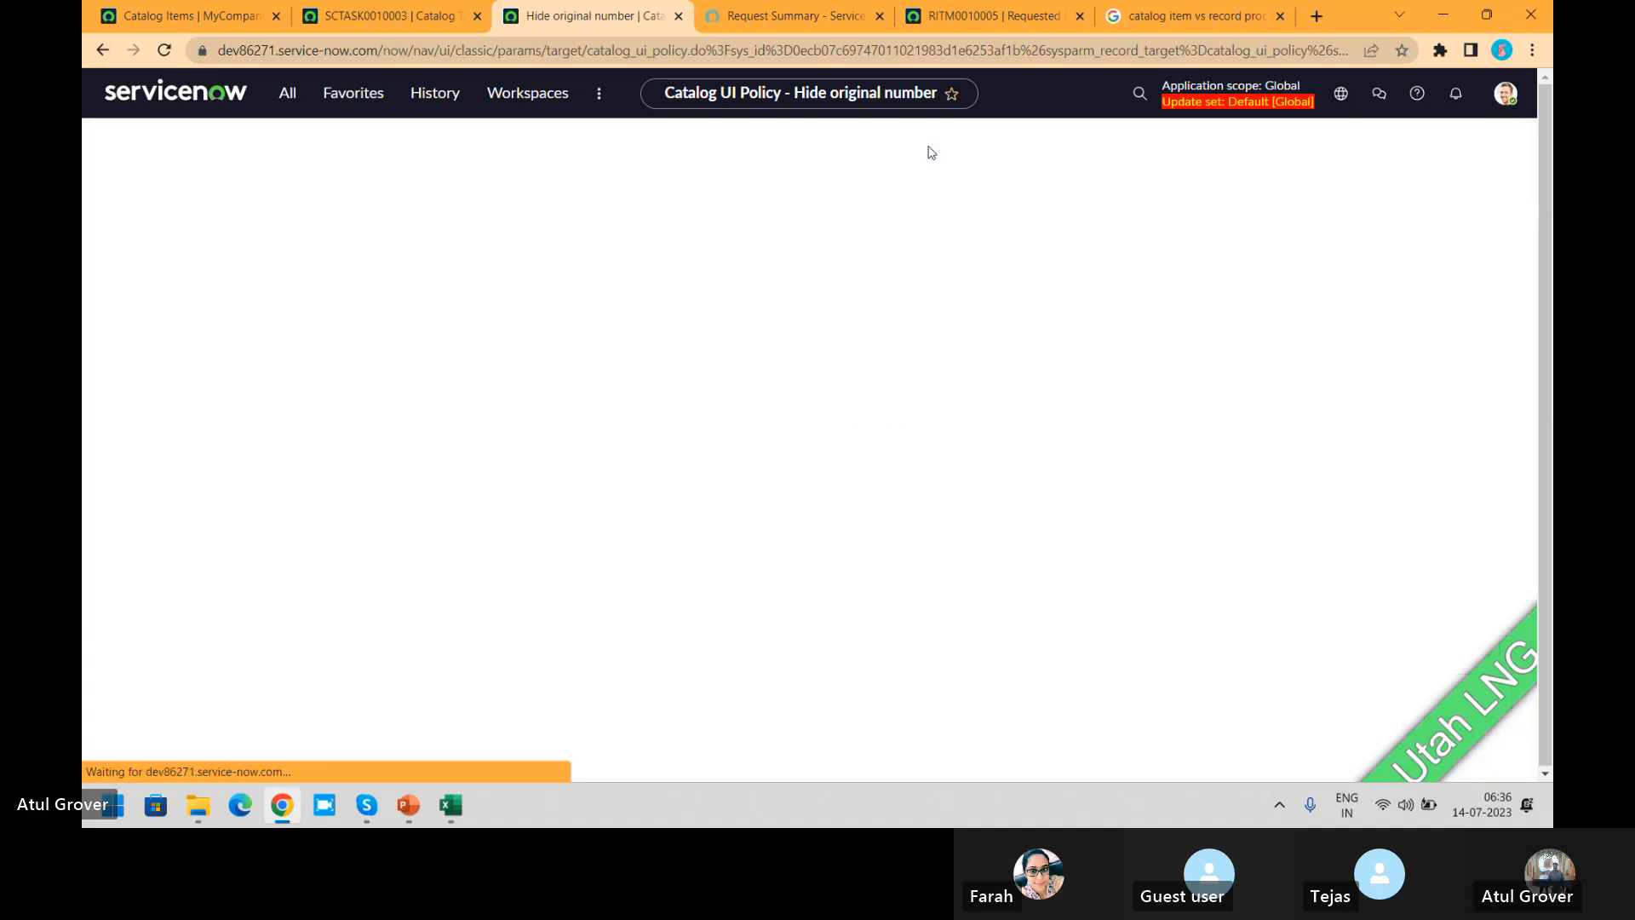
Step: Reload the open catalog task and examine its form for the item's variables
{"action": "left_click", "coordinate": [380, 19]}
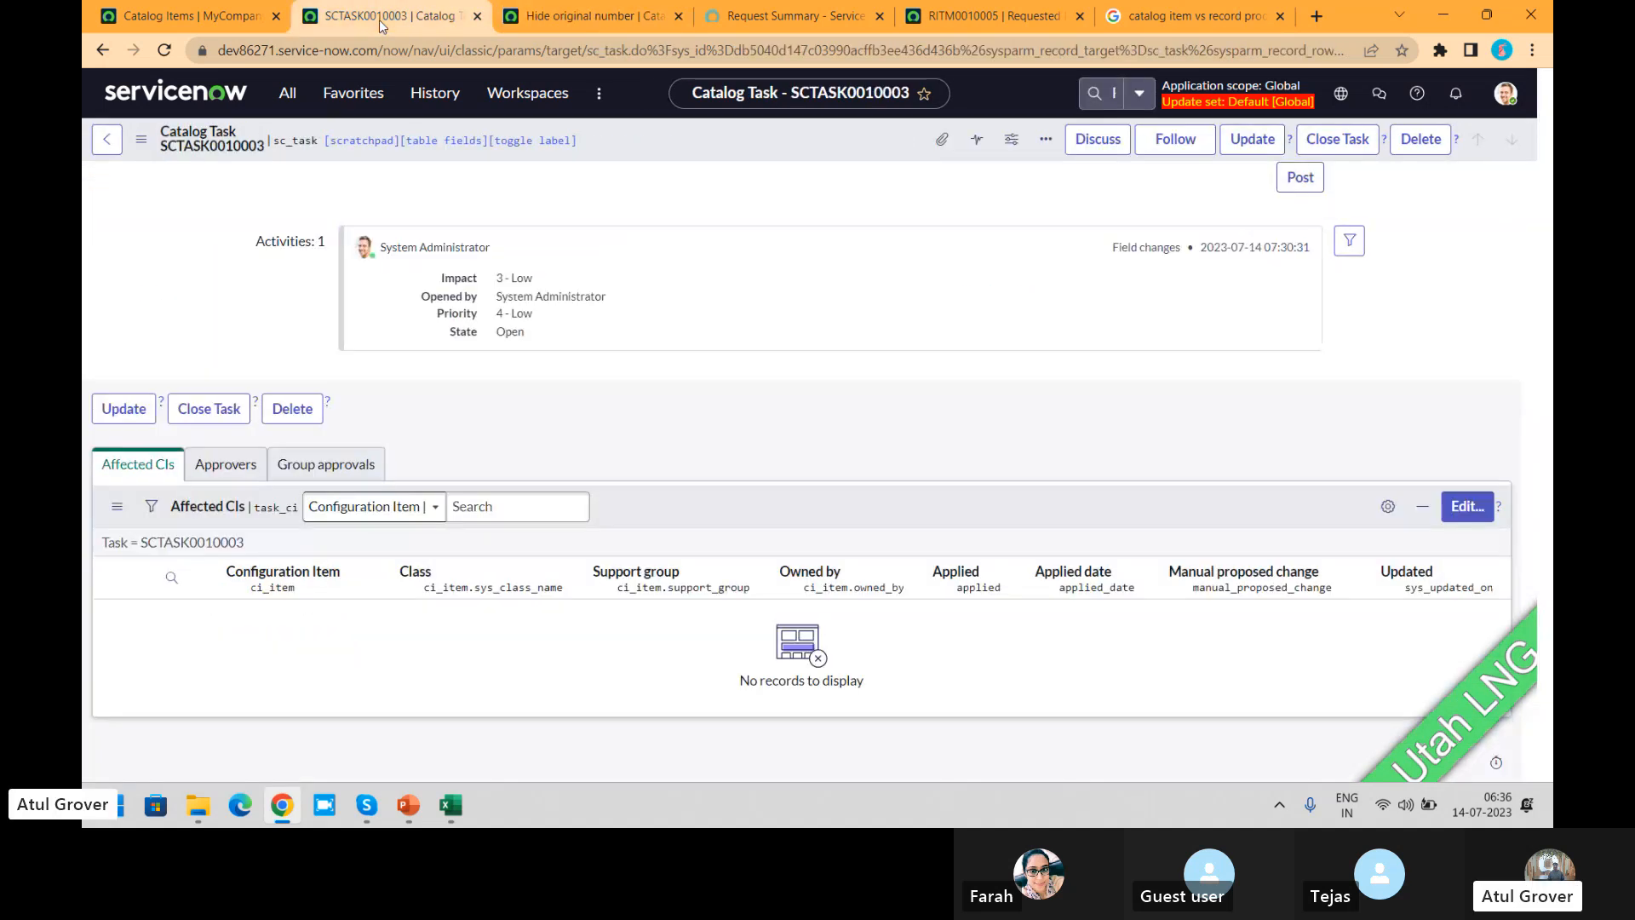
{"action": "left_click", "coordinate": [163, 51]}
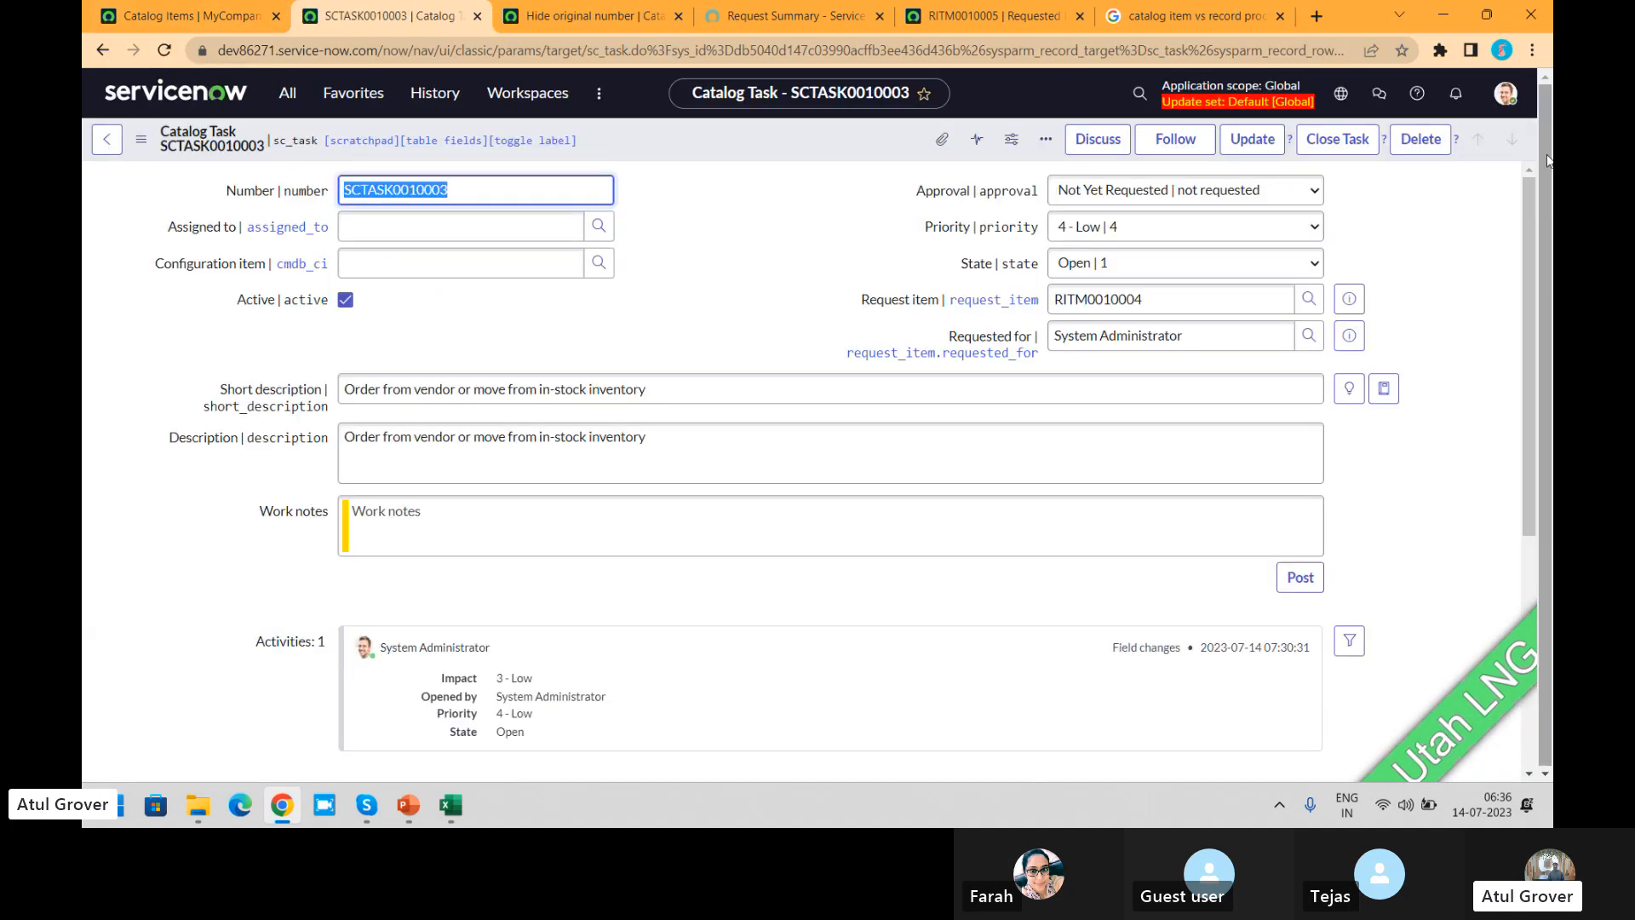
{"action": "left_click_drag", "start_coordinate": [1521, 206], "coordinate": [1524, 401]}
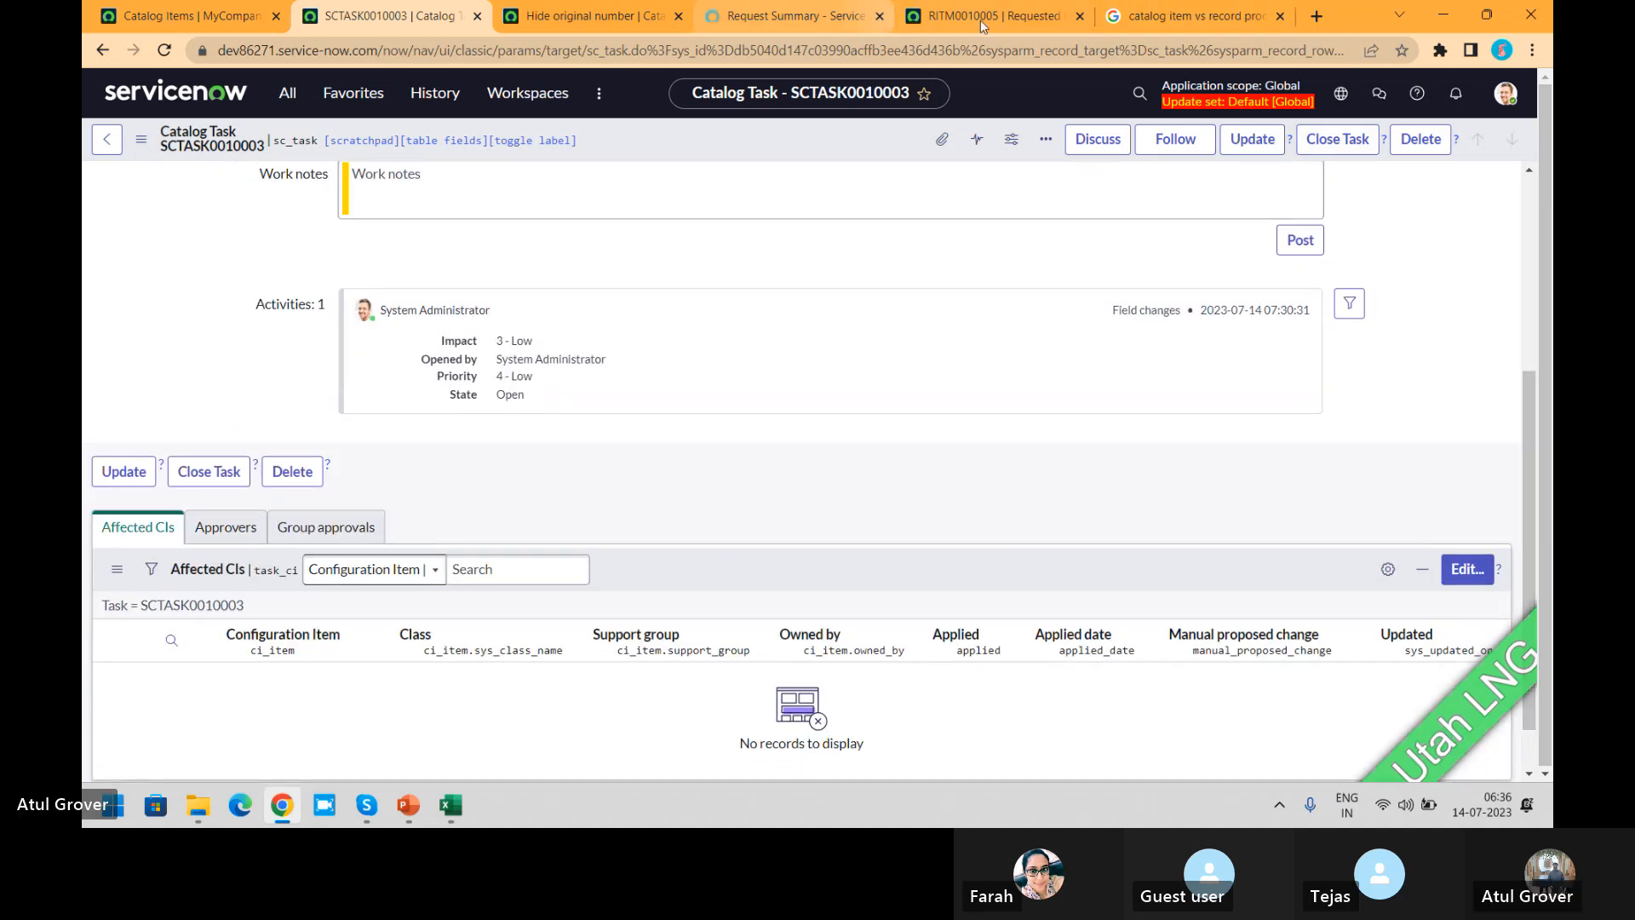
Step: Return to the service portal and open the Apple iPhone 13 item from the catalog's popular items
{"action": "left_click", "coordinate": [807, 16]}
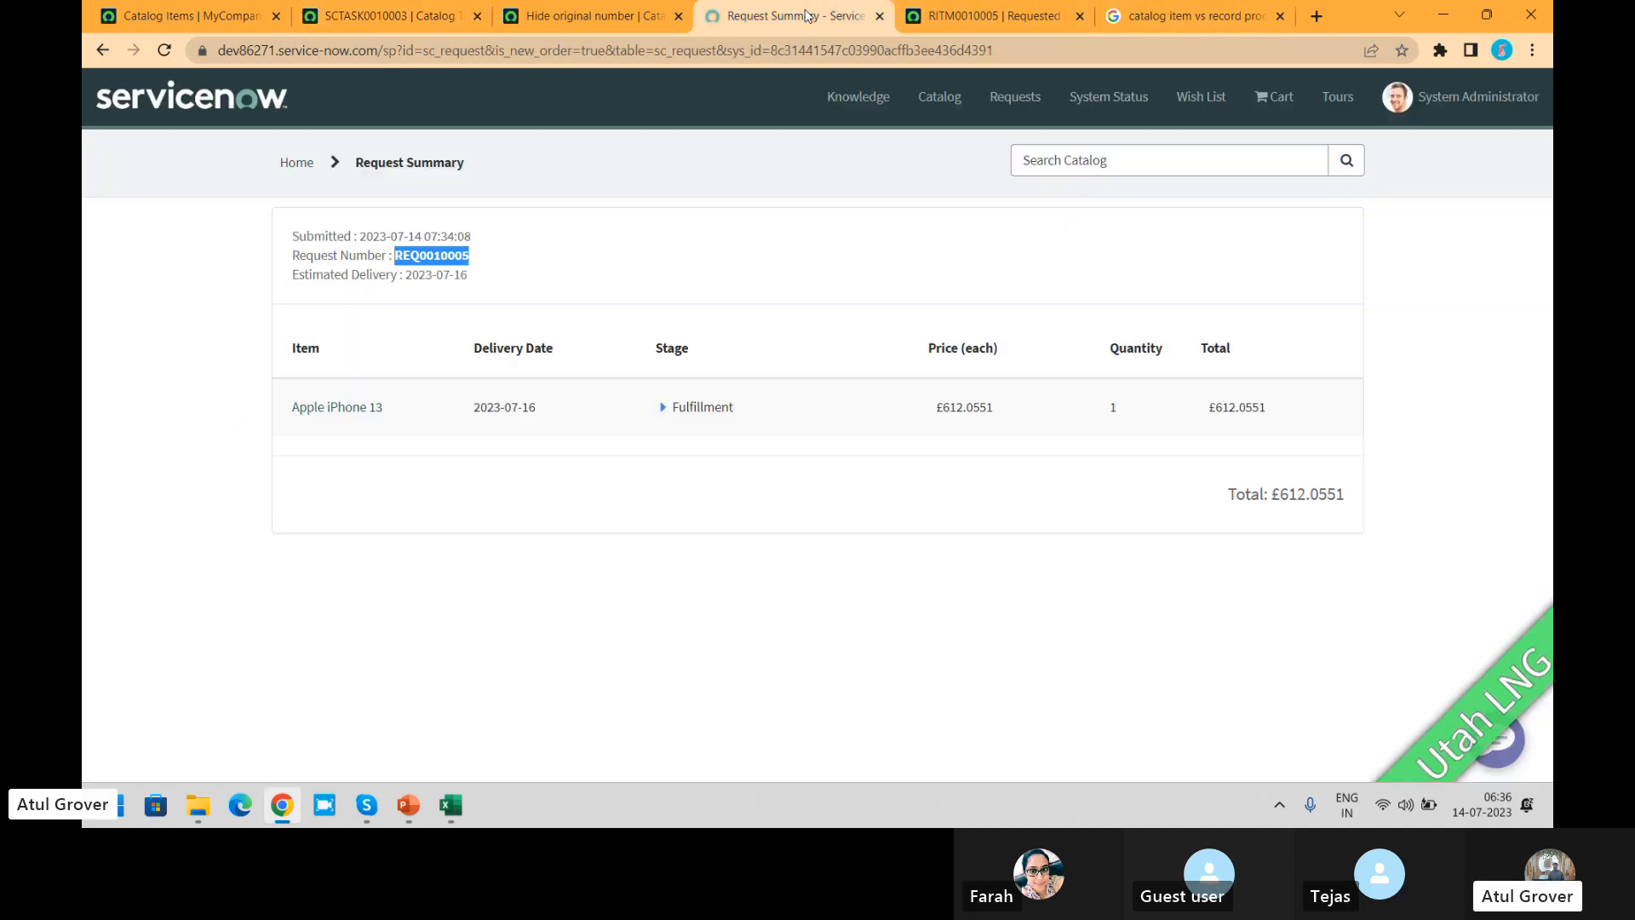
{"action": "left_click", "coordinate": [294, 162]}
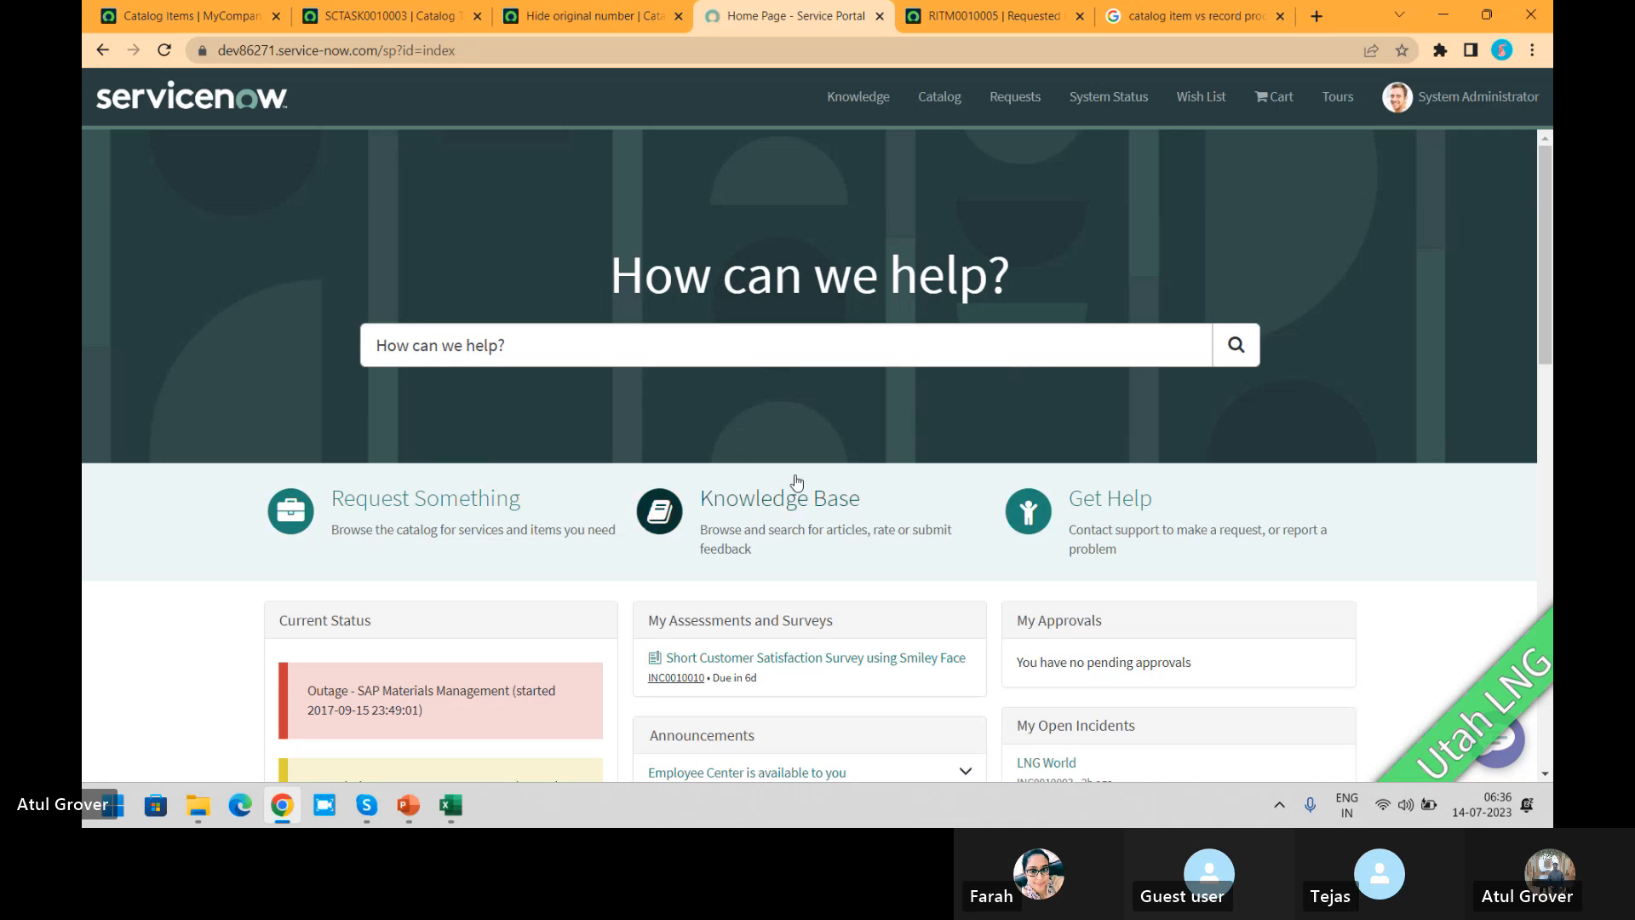
{"action": "left_click", "coordinate": [951, 99]}
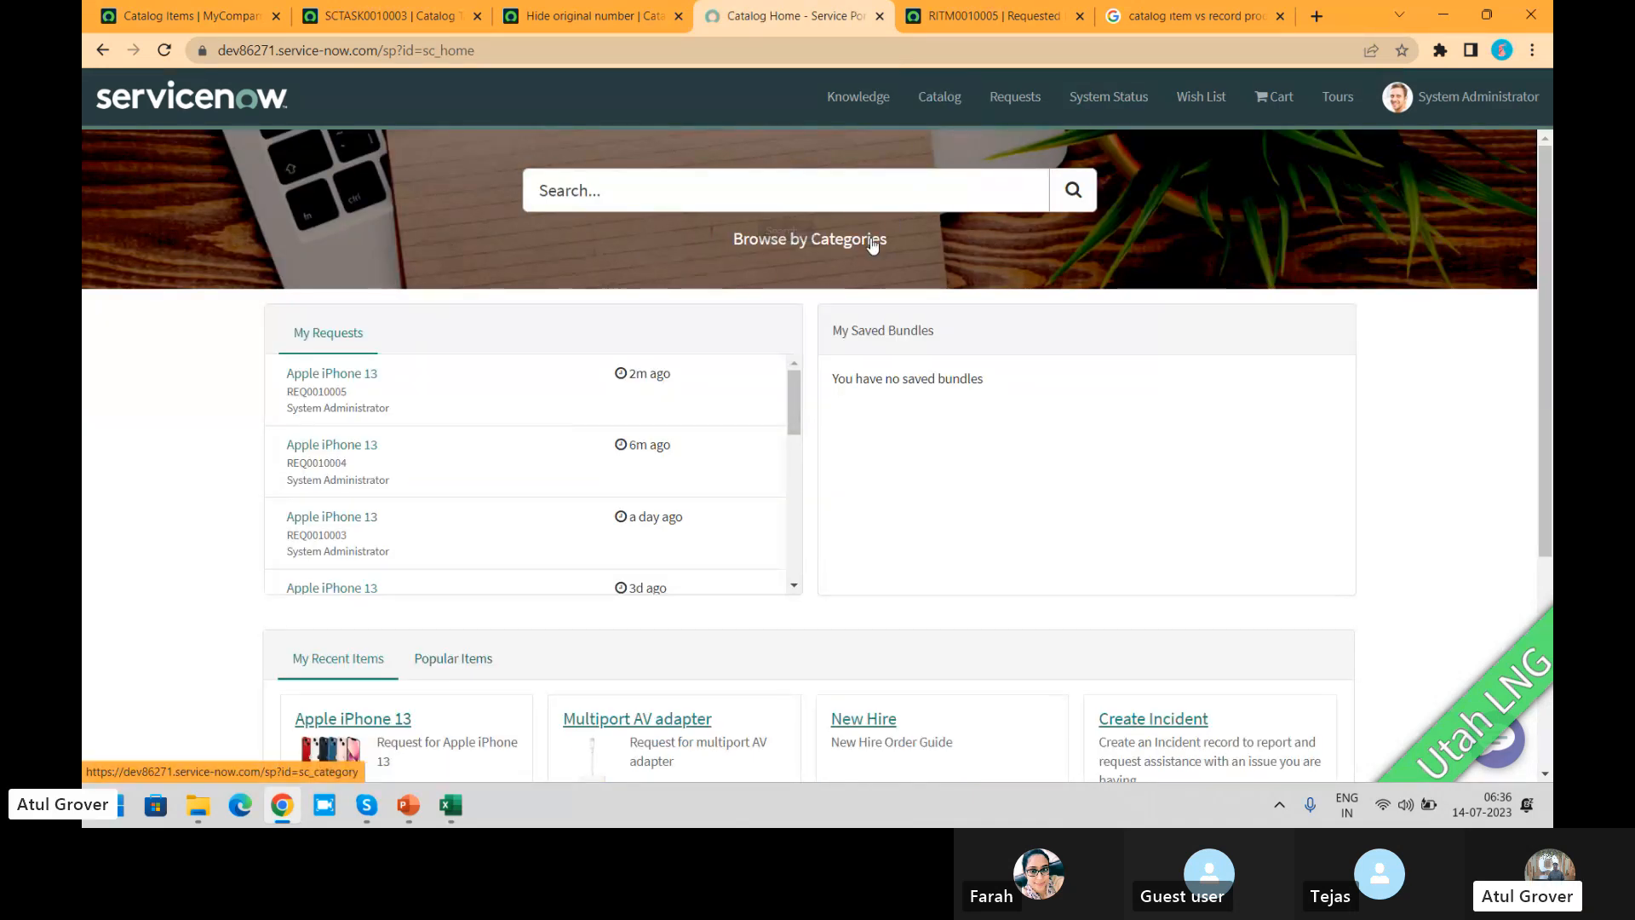
{"action": "left_click", "coordinate": [872, 243]}
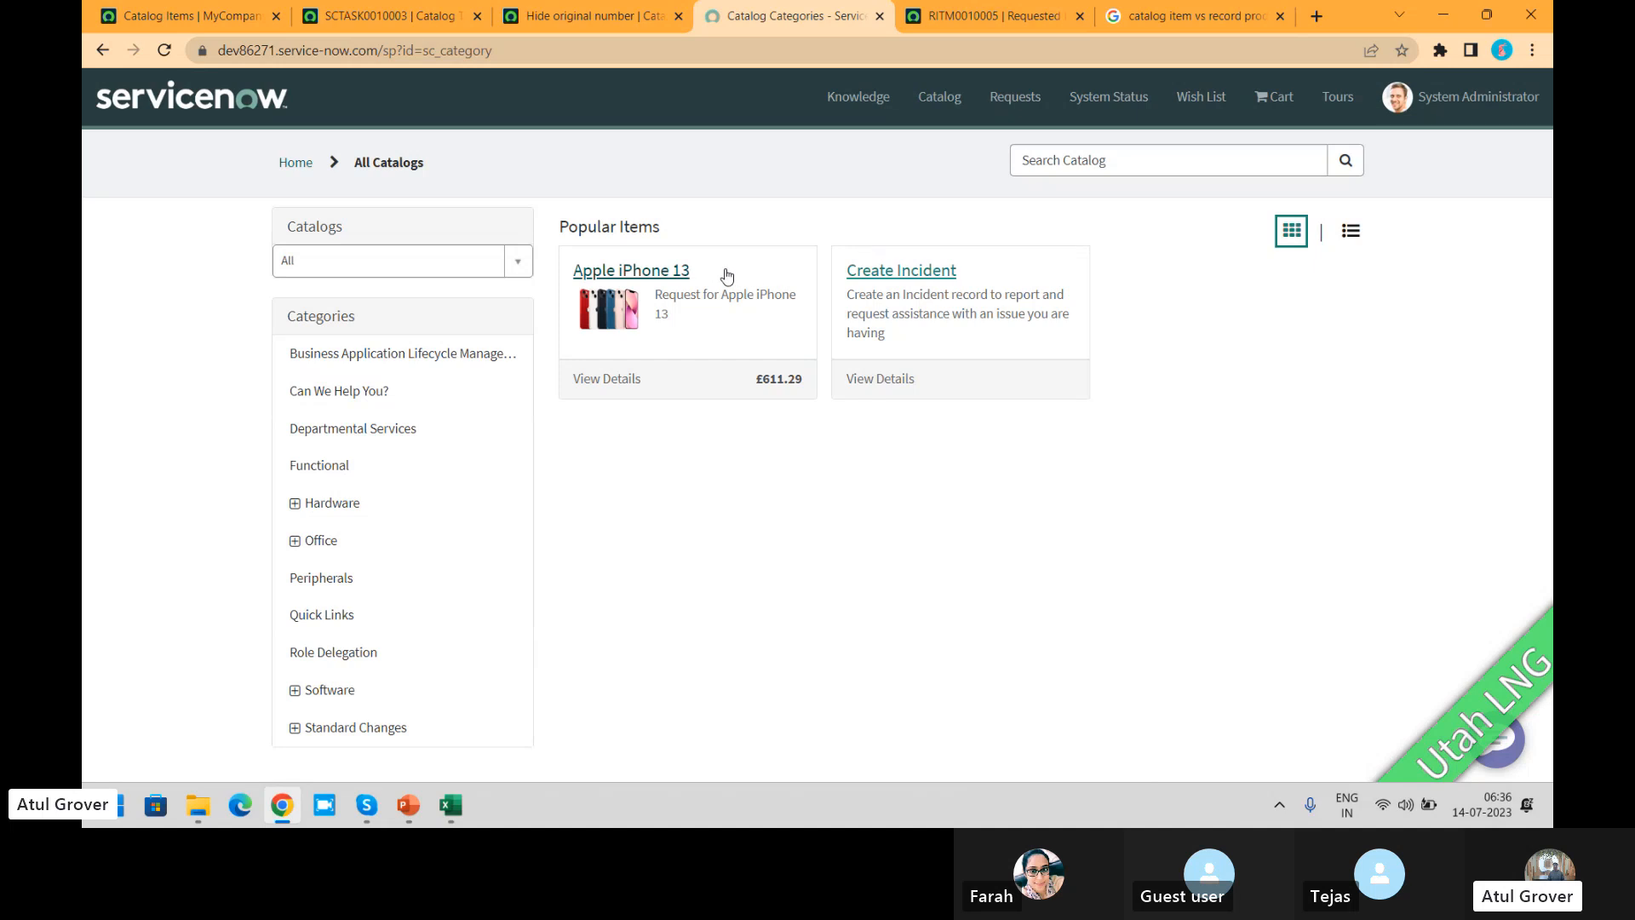
{"action": "left_click", "coordinate": [665, 270]}
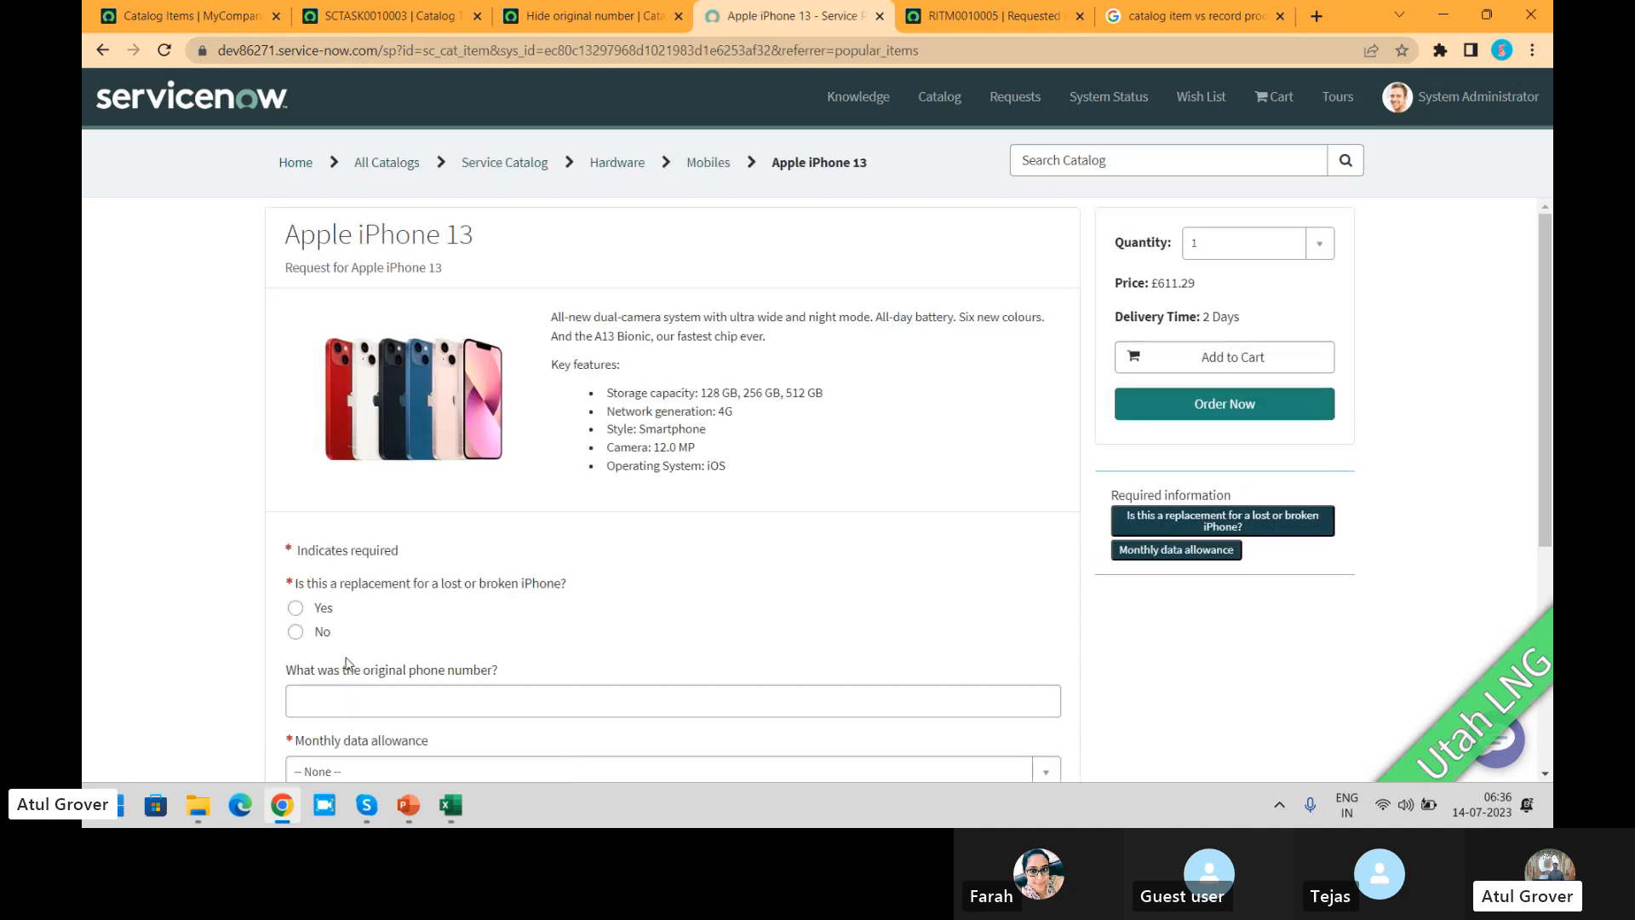
Step: Order the iPhone 13 with replacement set to No and monthly data allowance set to Unlimited, and check out
{"action": "left_click", "coordinate": [296, 632]}
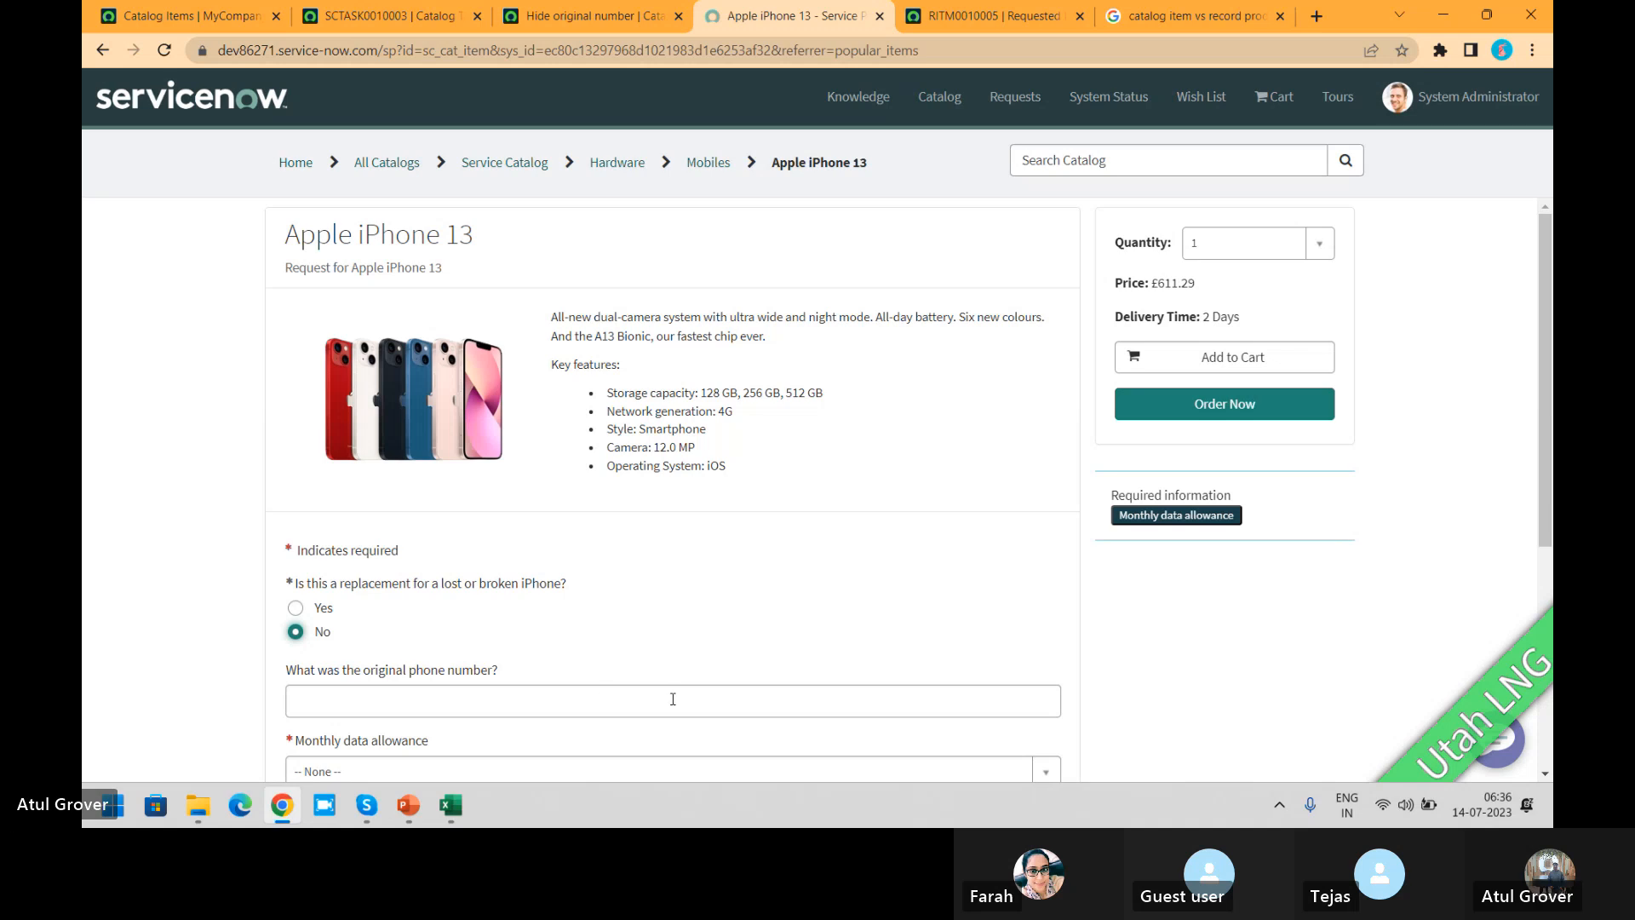
{"action": "left_click", "coordinate": [1046, 771]}
{"action": "left_click", "coordinate": [568, 722]}
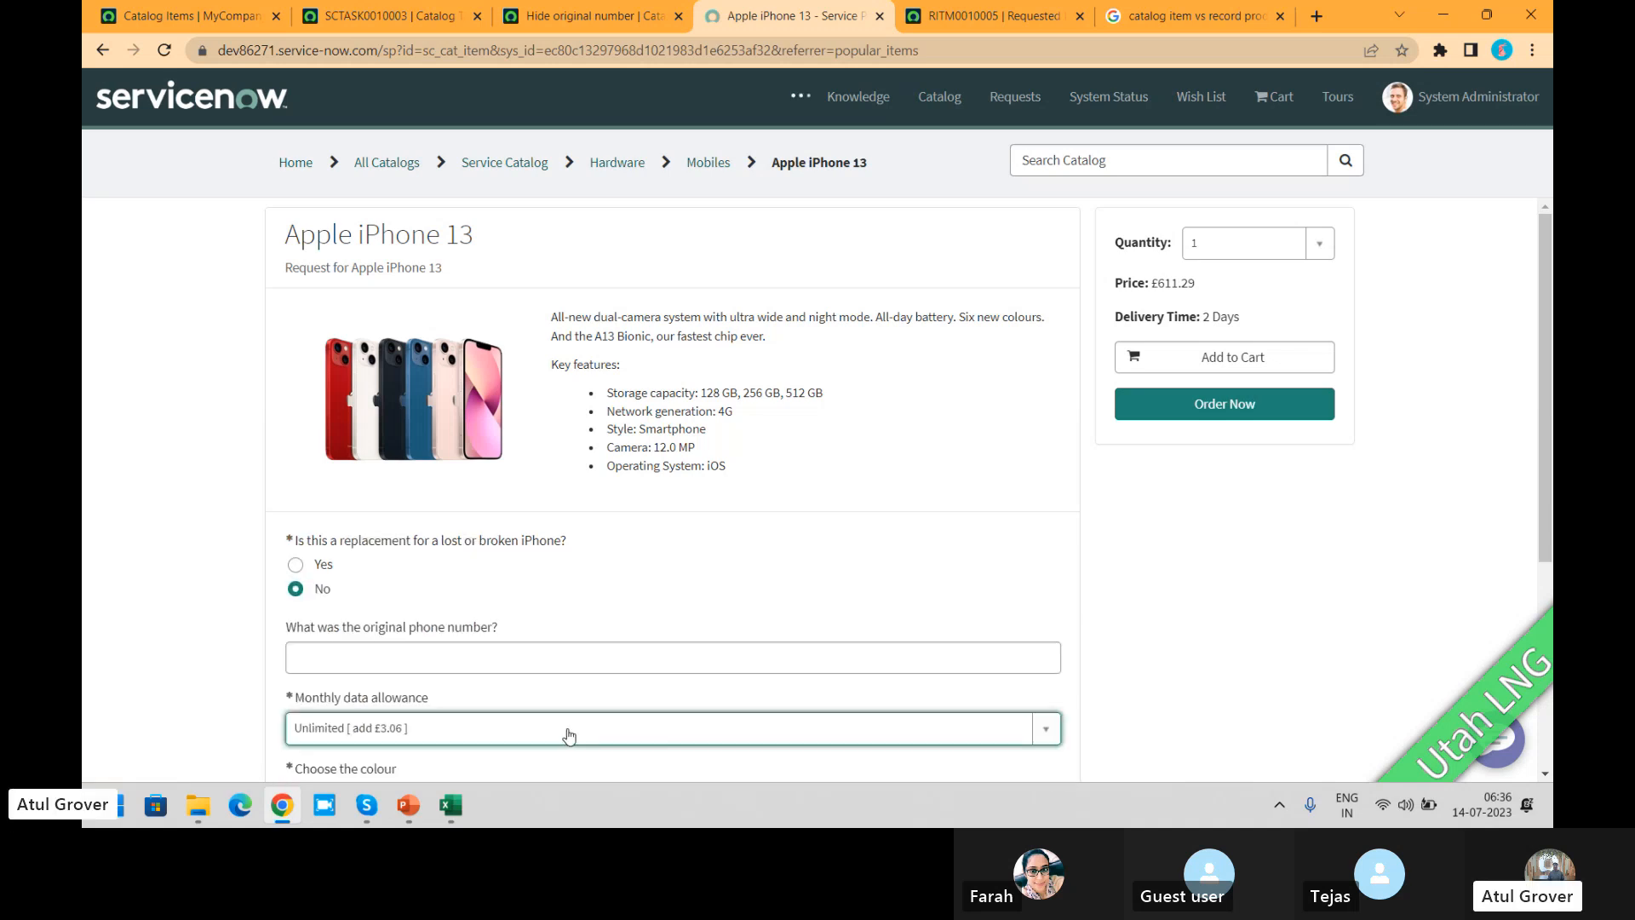
{"action": "left_click", "coordinate": [1228, 409]}
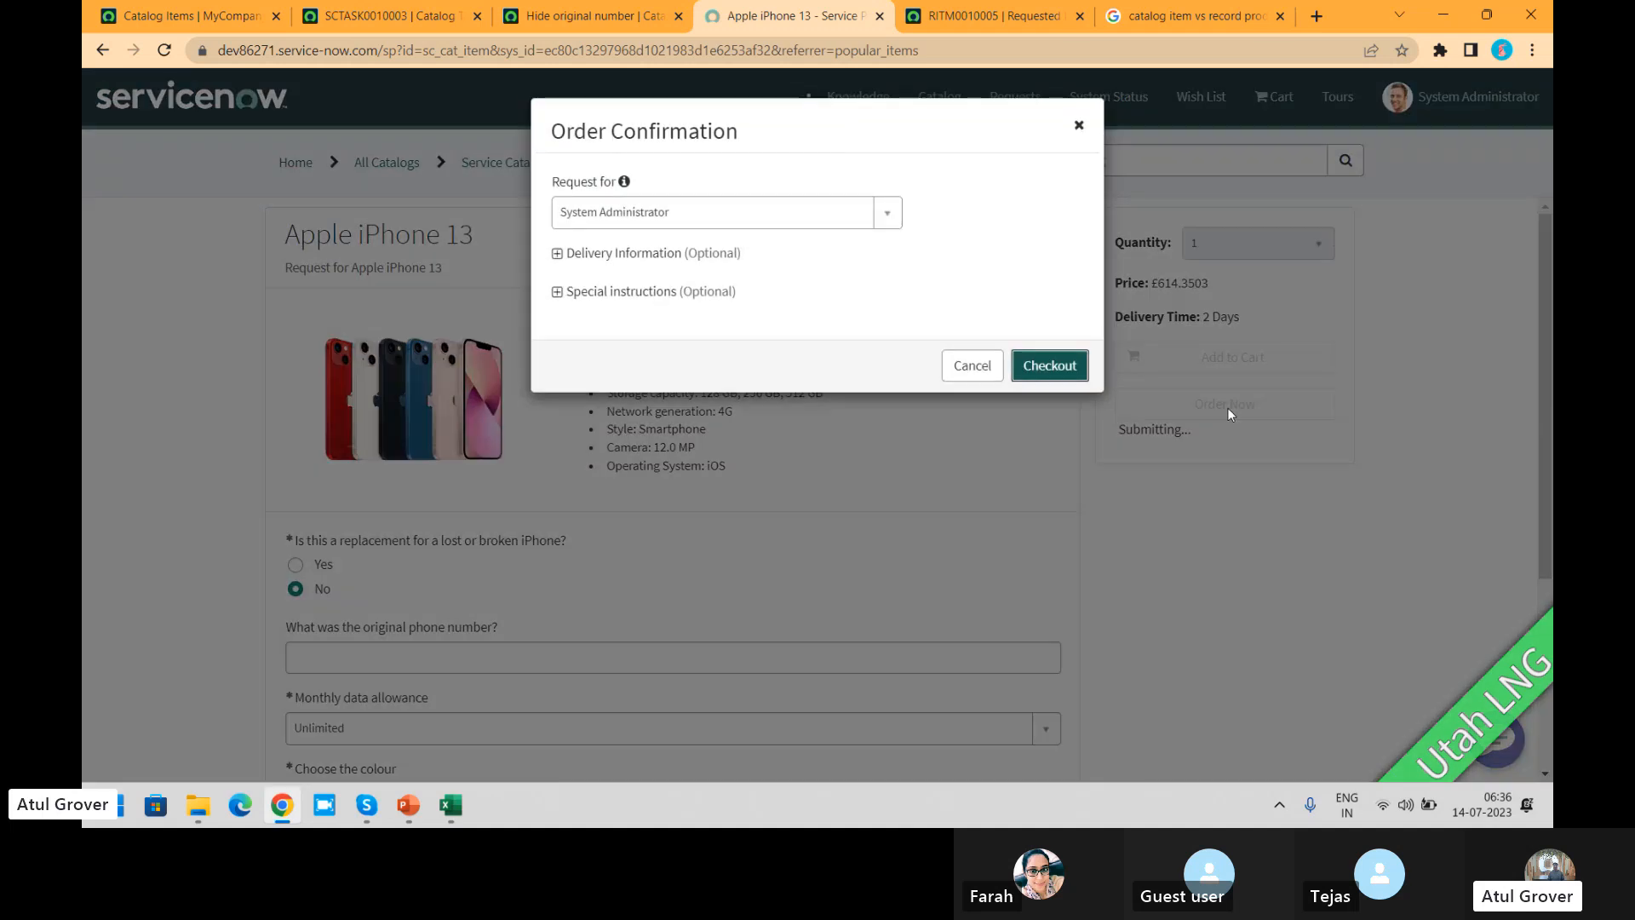
{"action": "left_click", "coordinate": [1049, 361]}
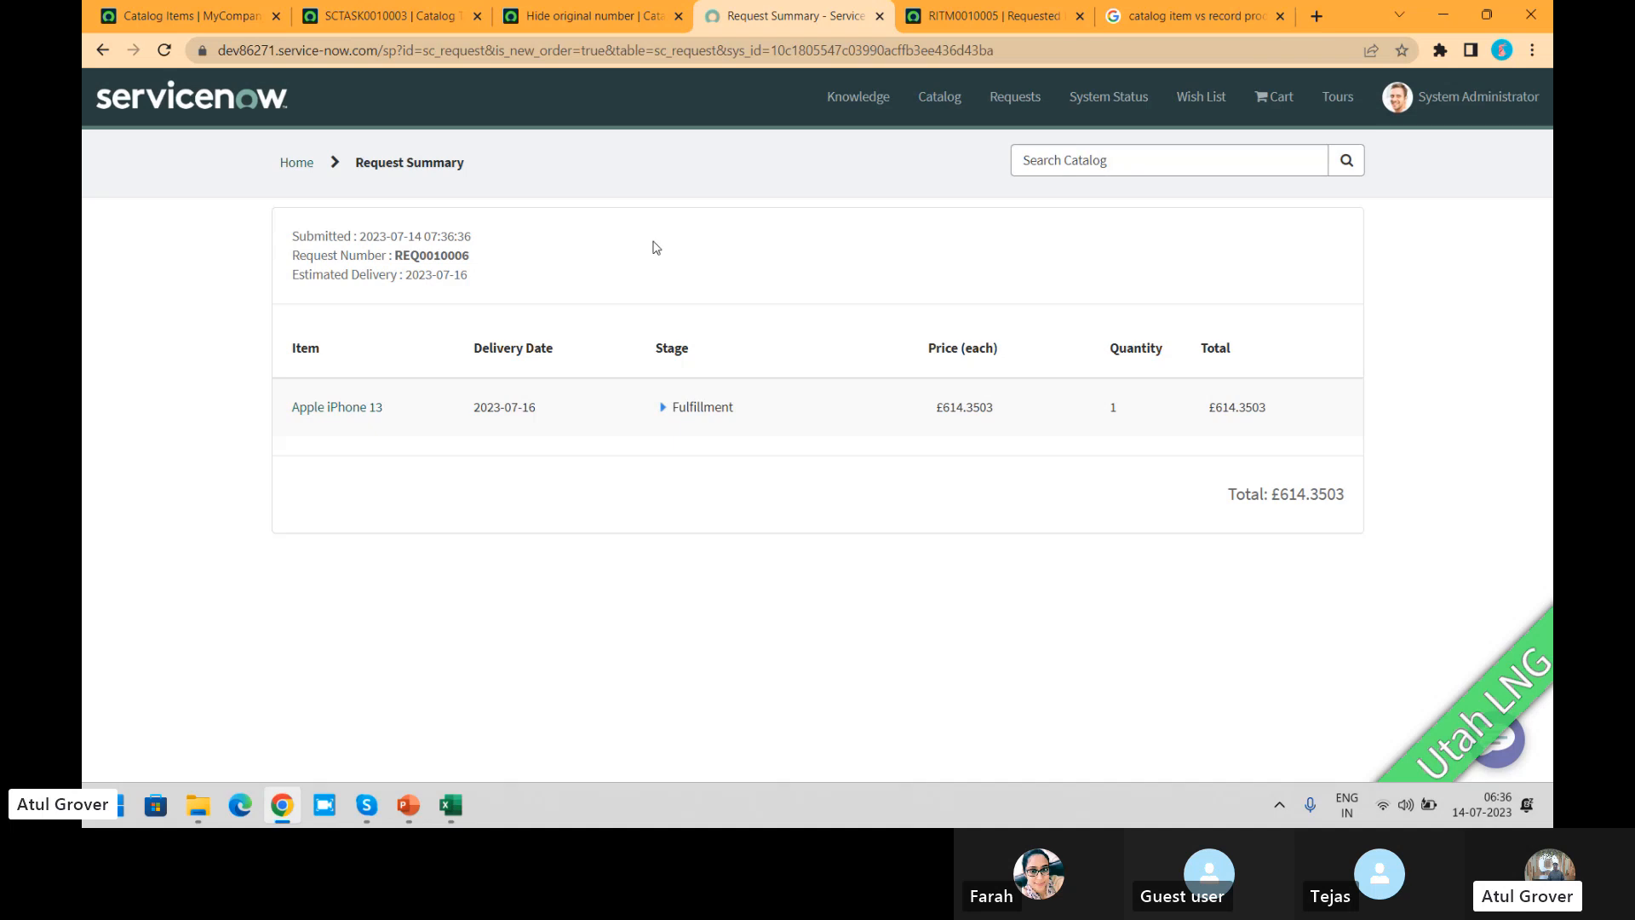
Step: Copy the new request's number from the request summary and look up its record with the global search
{"action": "double_click", "coordinate": [445, 261]}
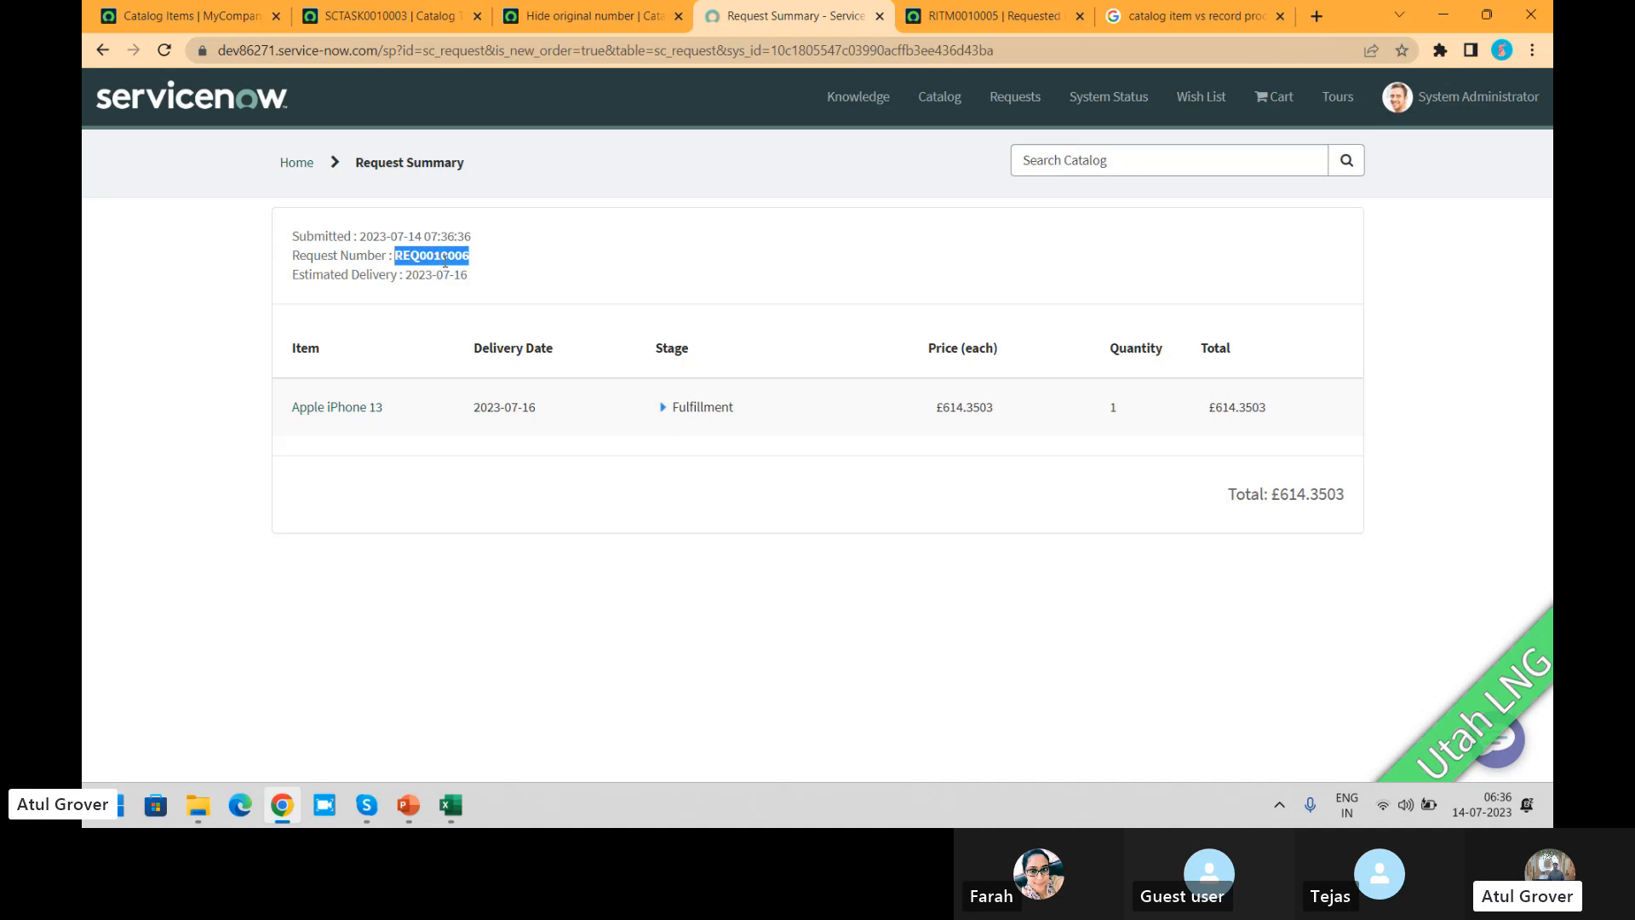
{"action": "left_click", "coordinate": [961, 29]}
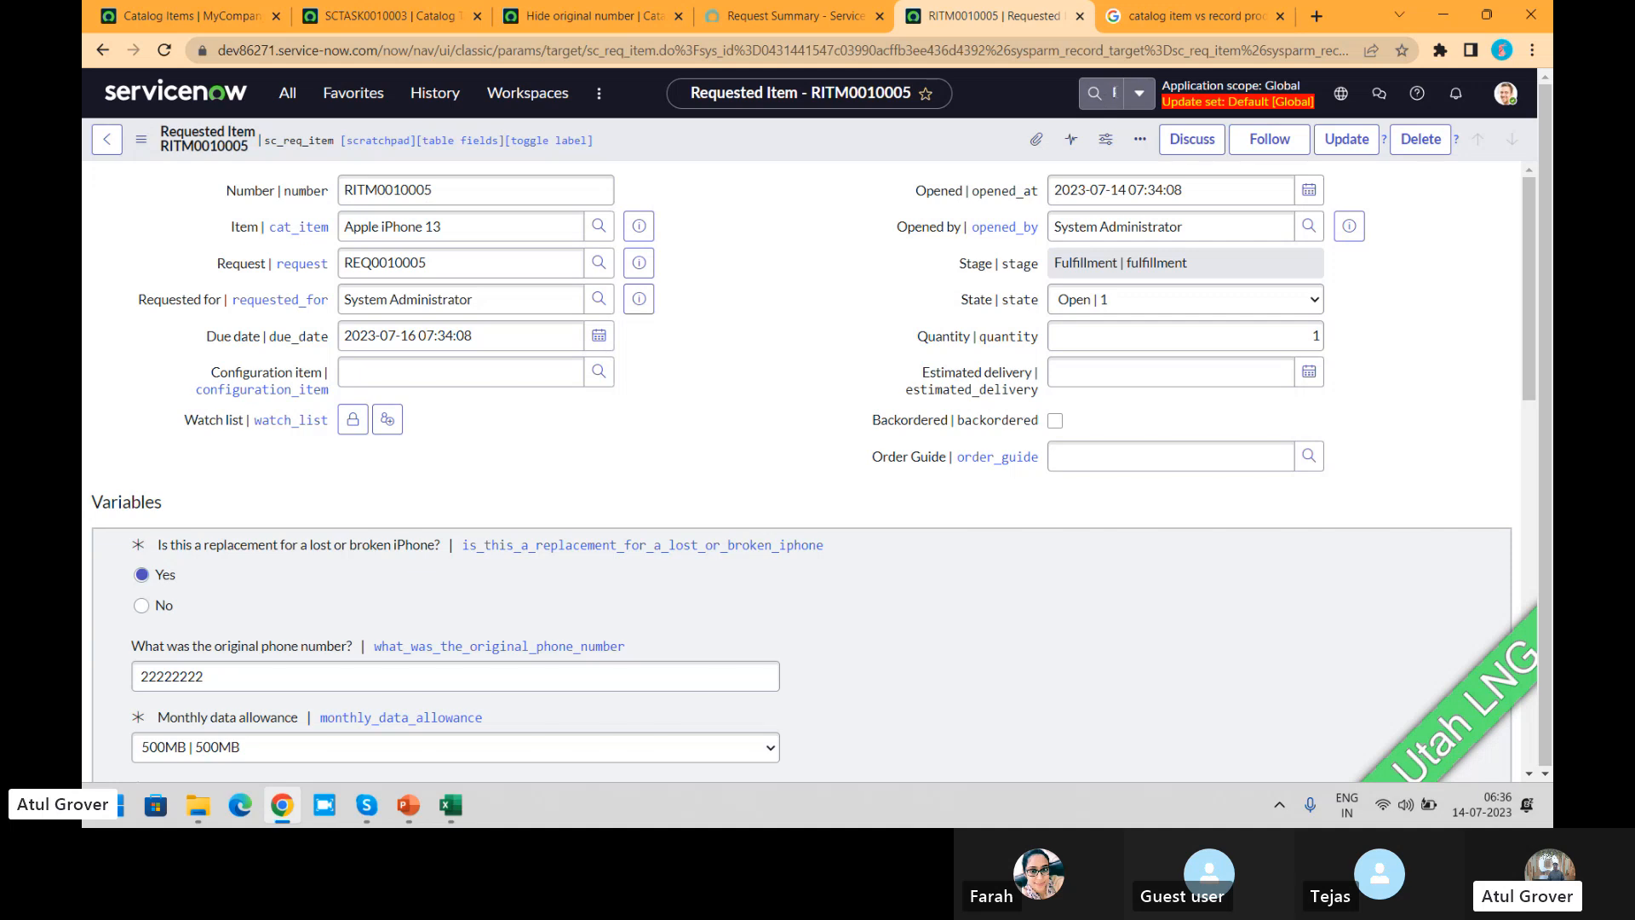
{"action": "left_click", "coordinate": [1113, 92]}
{"action": "type", "text": "REQ0010005"}
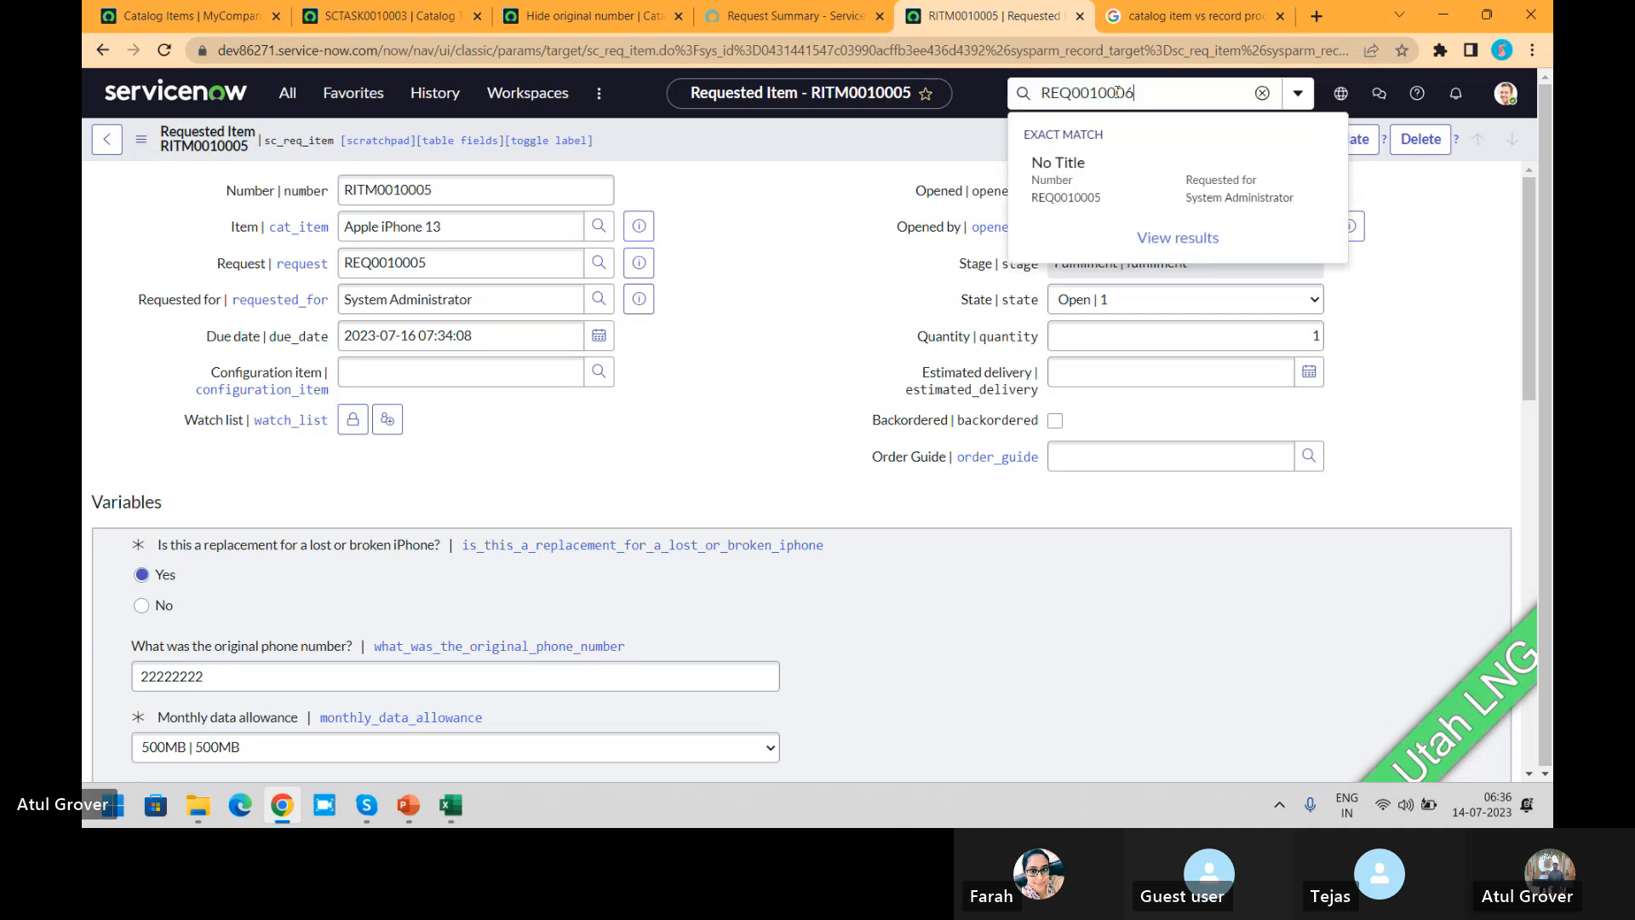
{"action": "key", "text": "Return"}
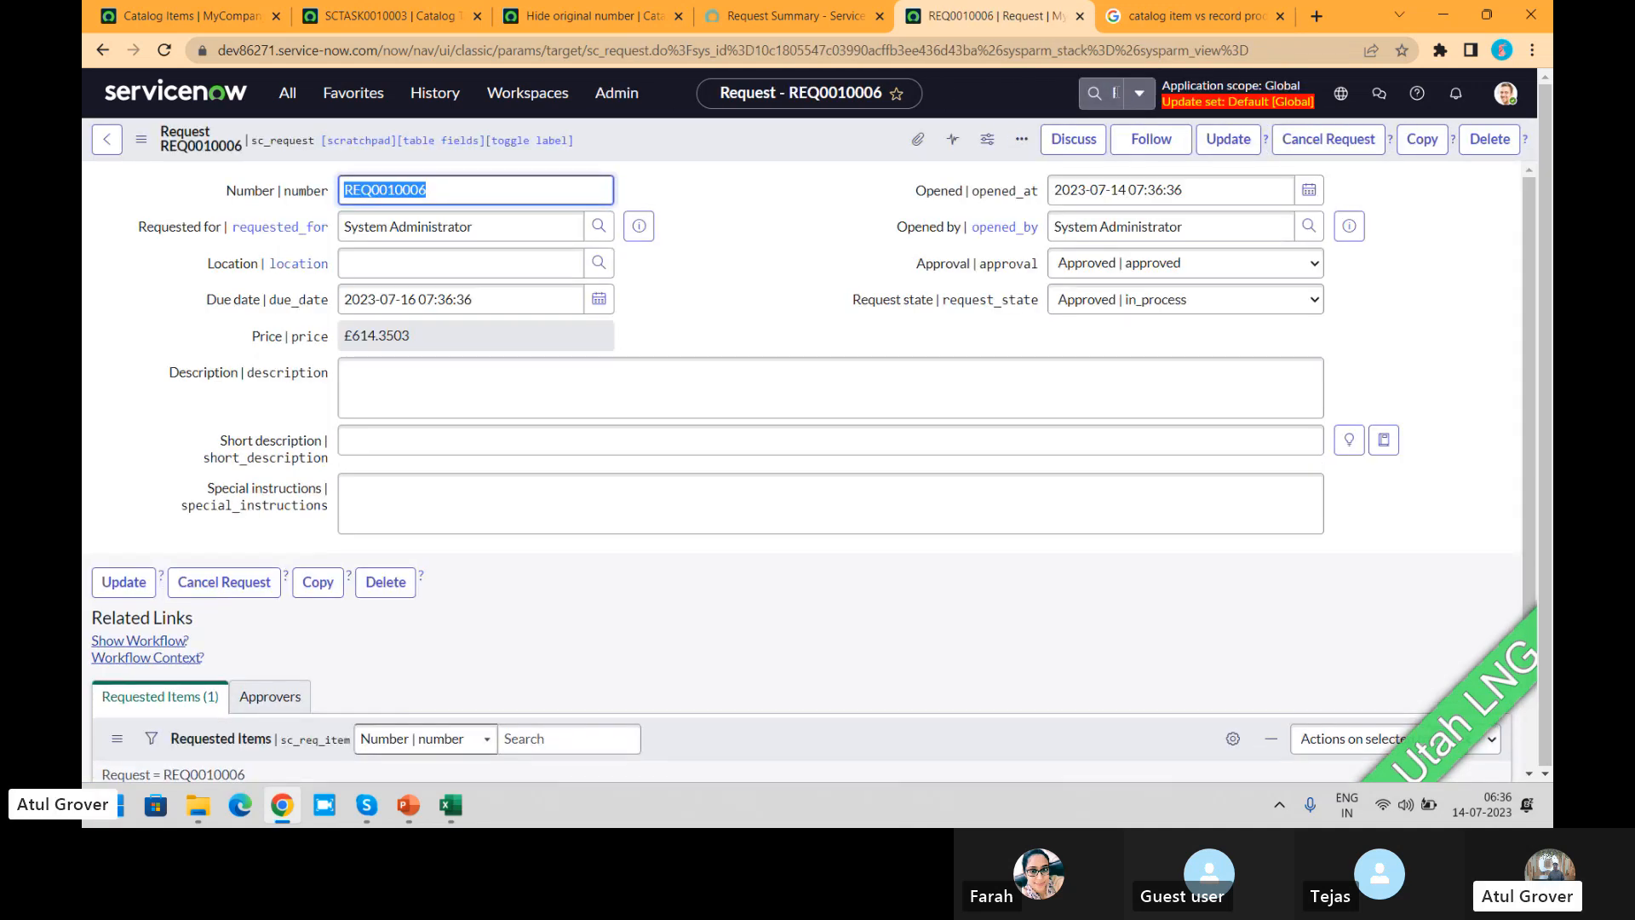
Step: Open the request's requested item, examine its variables, and open its catalog task
{"action": "left_click_drag", "start_coordinate": [1529, 263], "coordinate": [1527, 409]}
{"action": "left_click", "coordinate": [244, 672]}
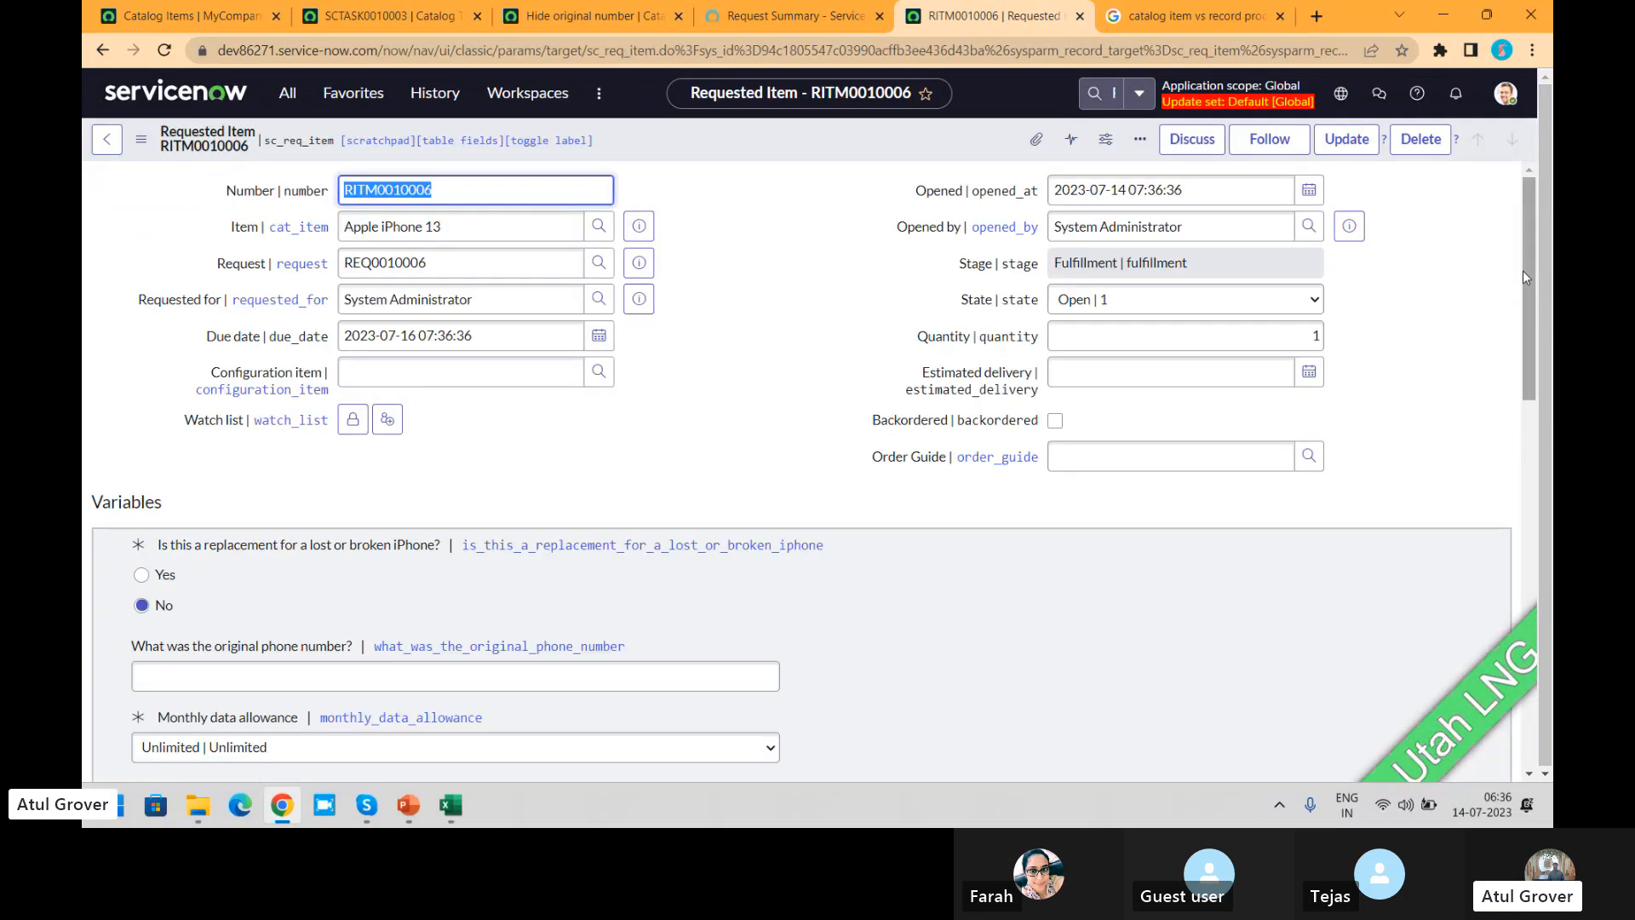
{"action": "left_click_drag", "start_coordinate": [1525, 269], "coordinate": [1541, 733]}
{"action": "left_click", "coordinate": [245, 658]}
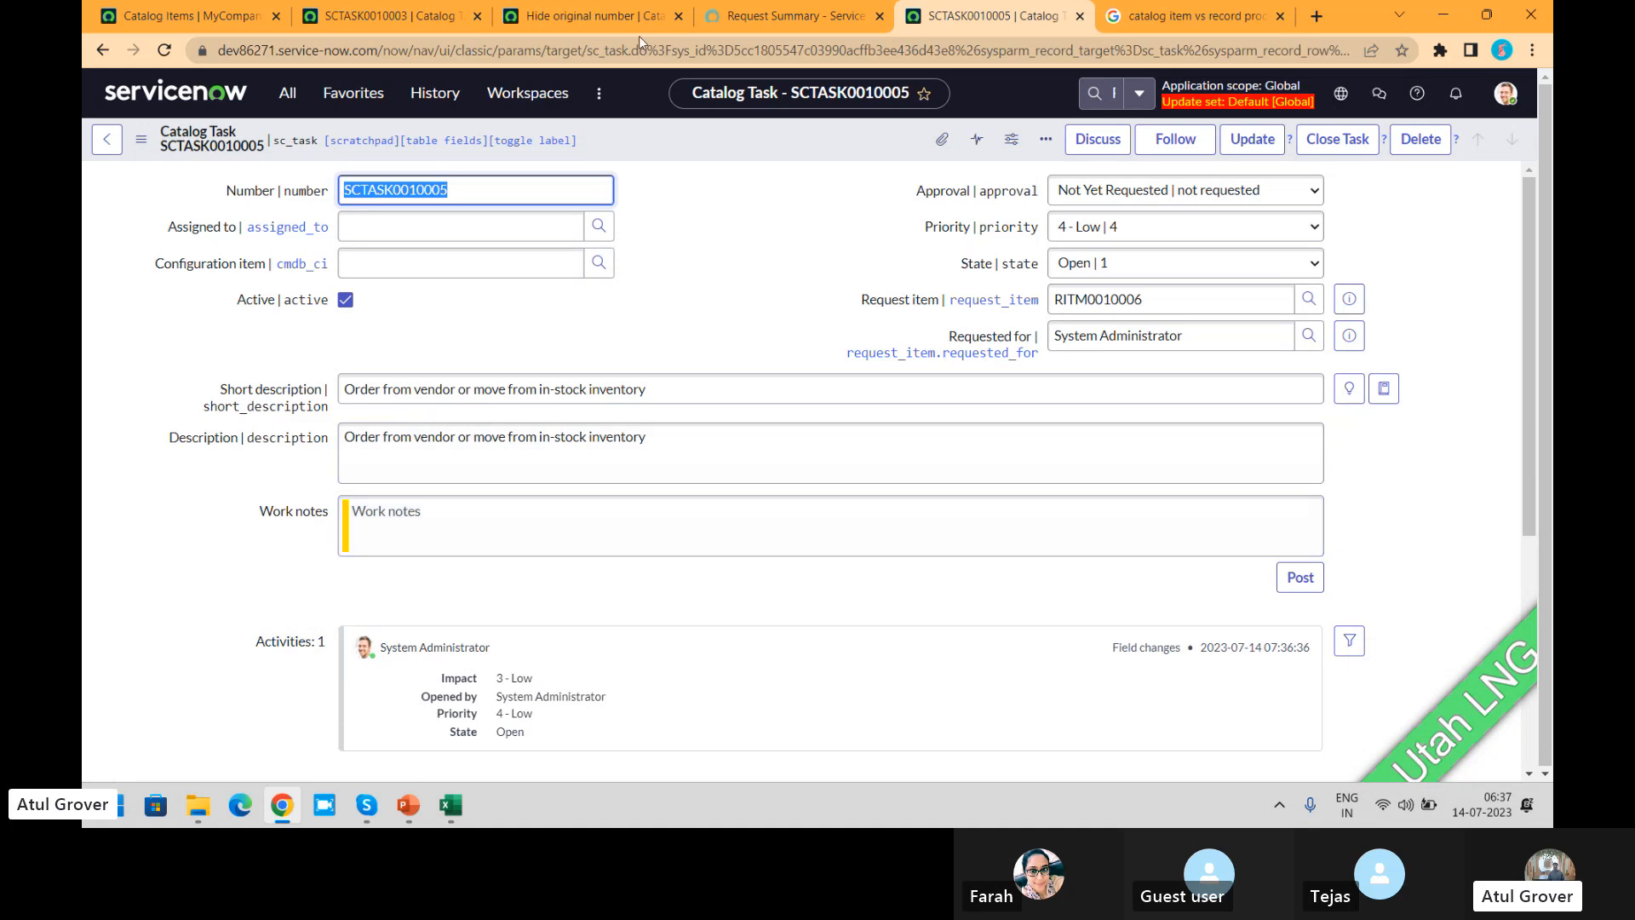
Step: Compare the Hide original number policy's Applies on options and policy action with the request summary and new catalog task
{"action": "left_click", "coordinate": [577, 15]}
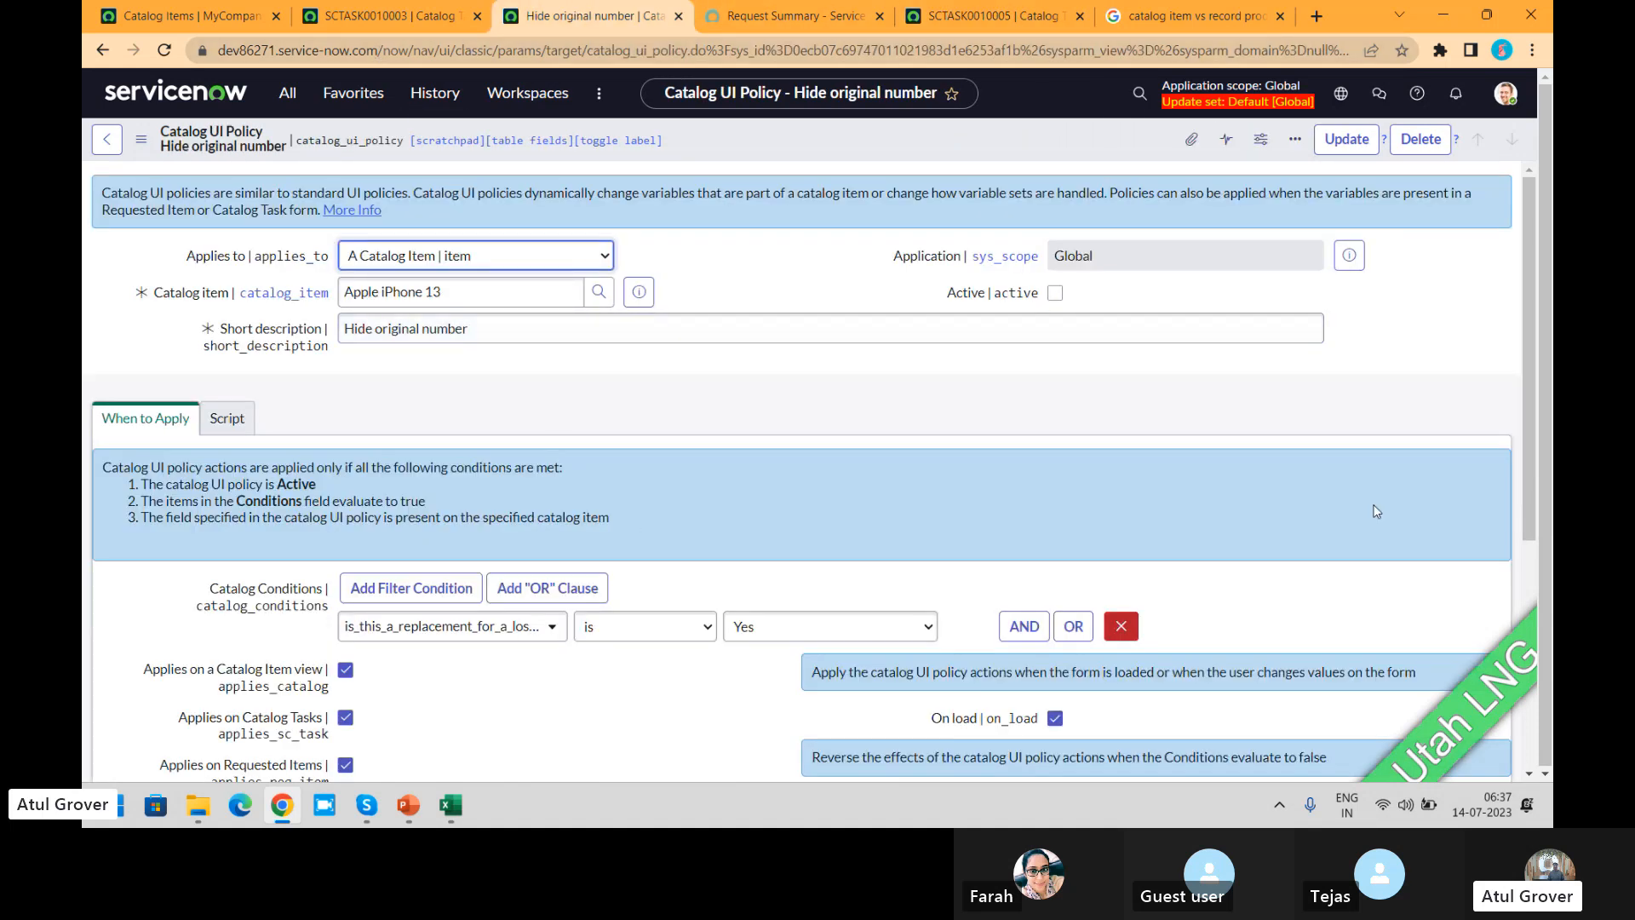
{"action": "left_click_drag", "start_coordinate": [1525, 269], "coordinate": [1541, 488]}
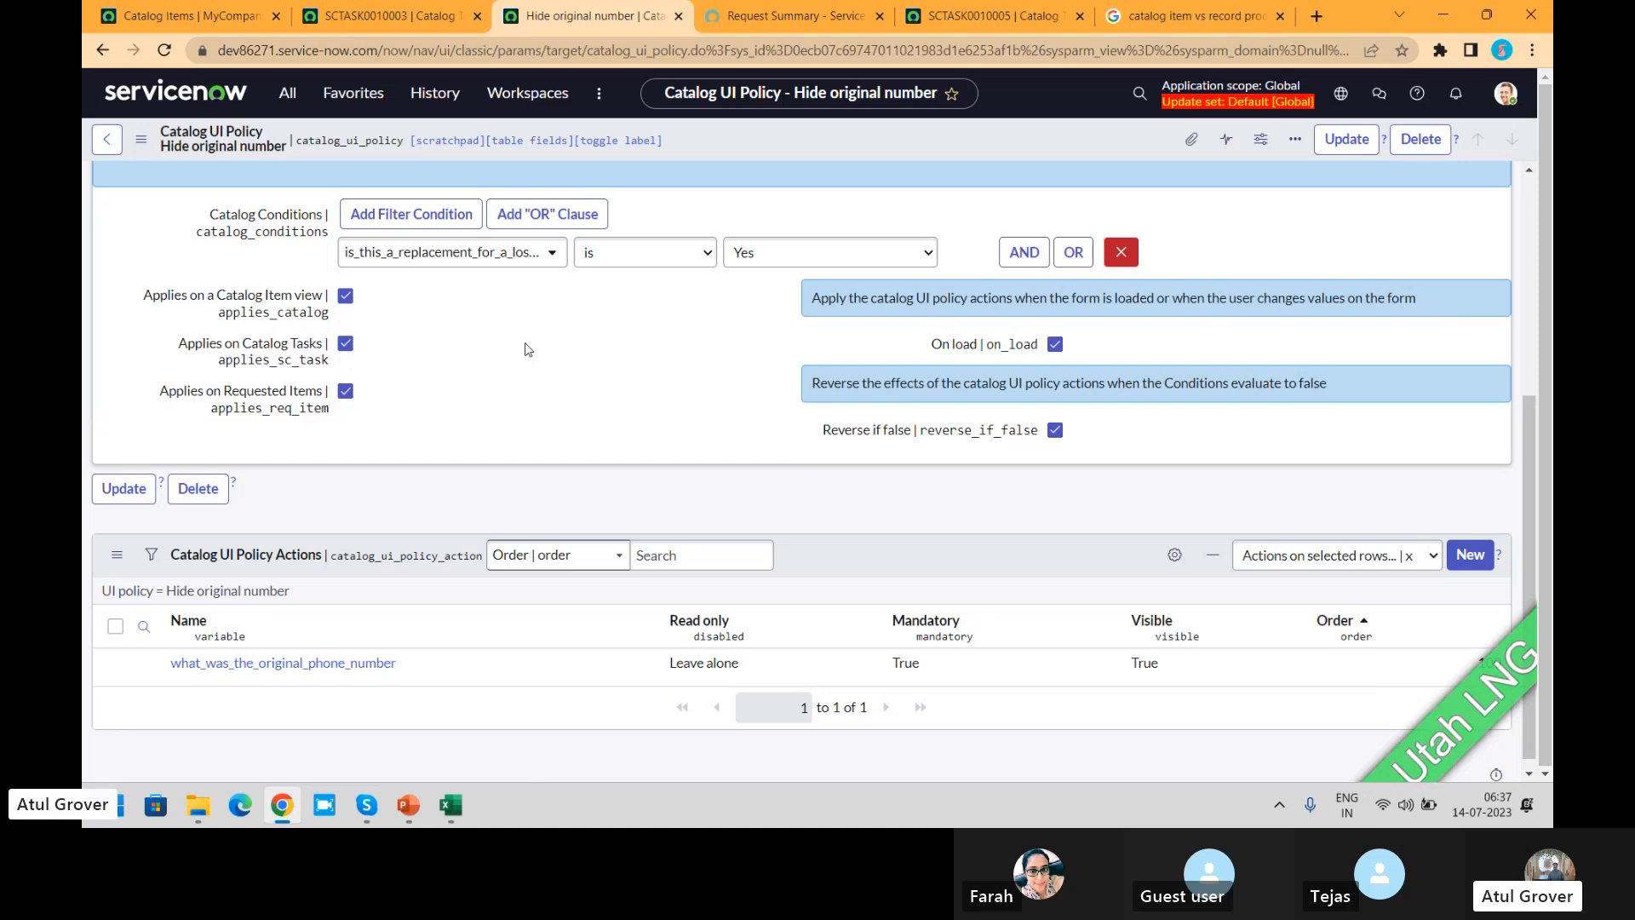
{"action": "left_click", "coordinate": [785, 19]}
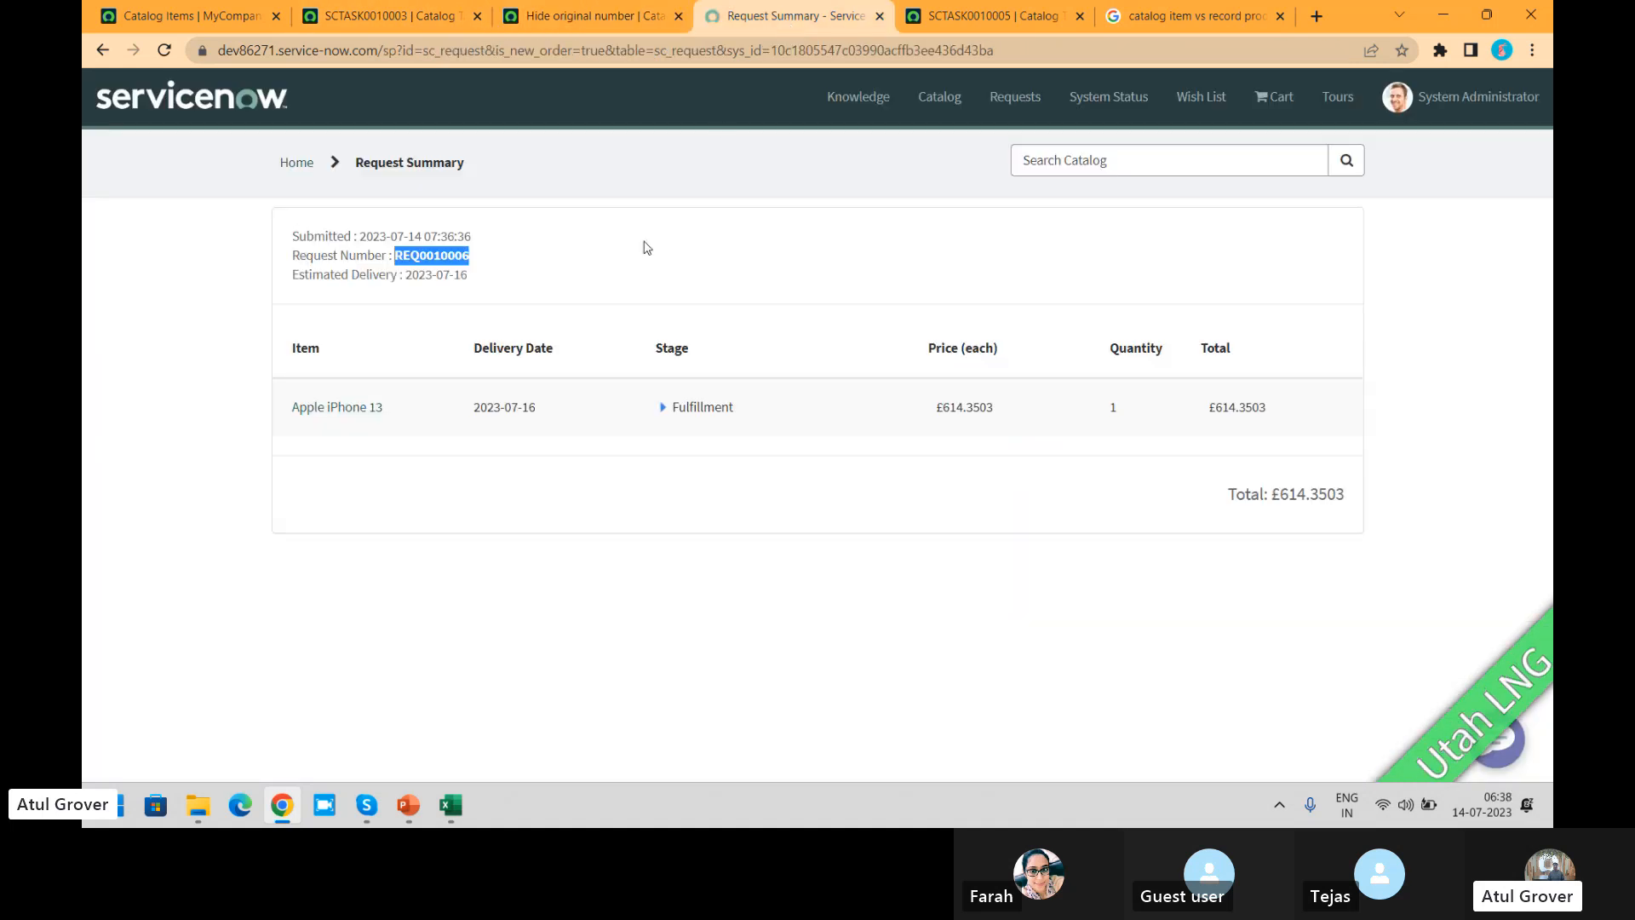
{"action": "left_click", "coordinate": [998, 9]}
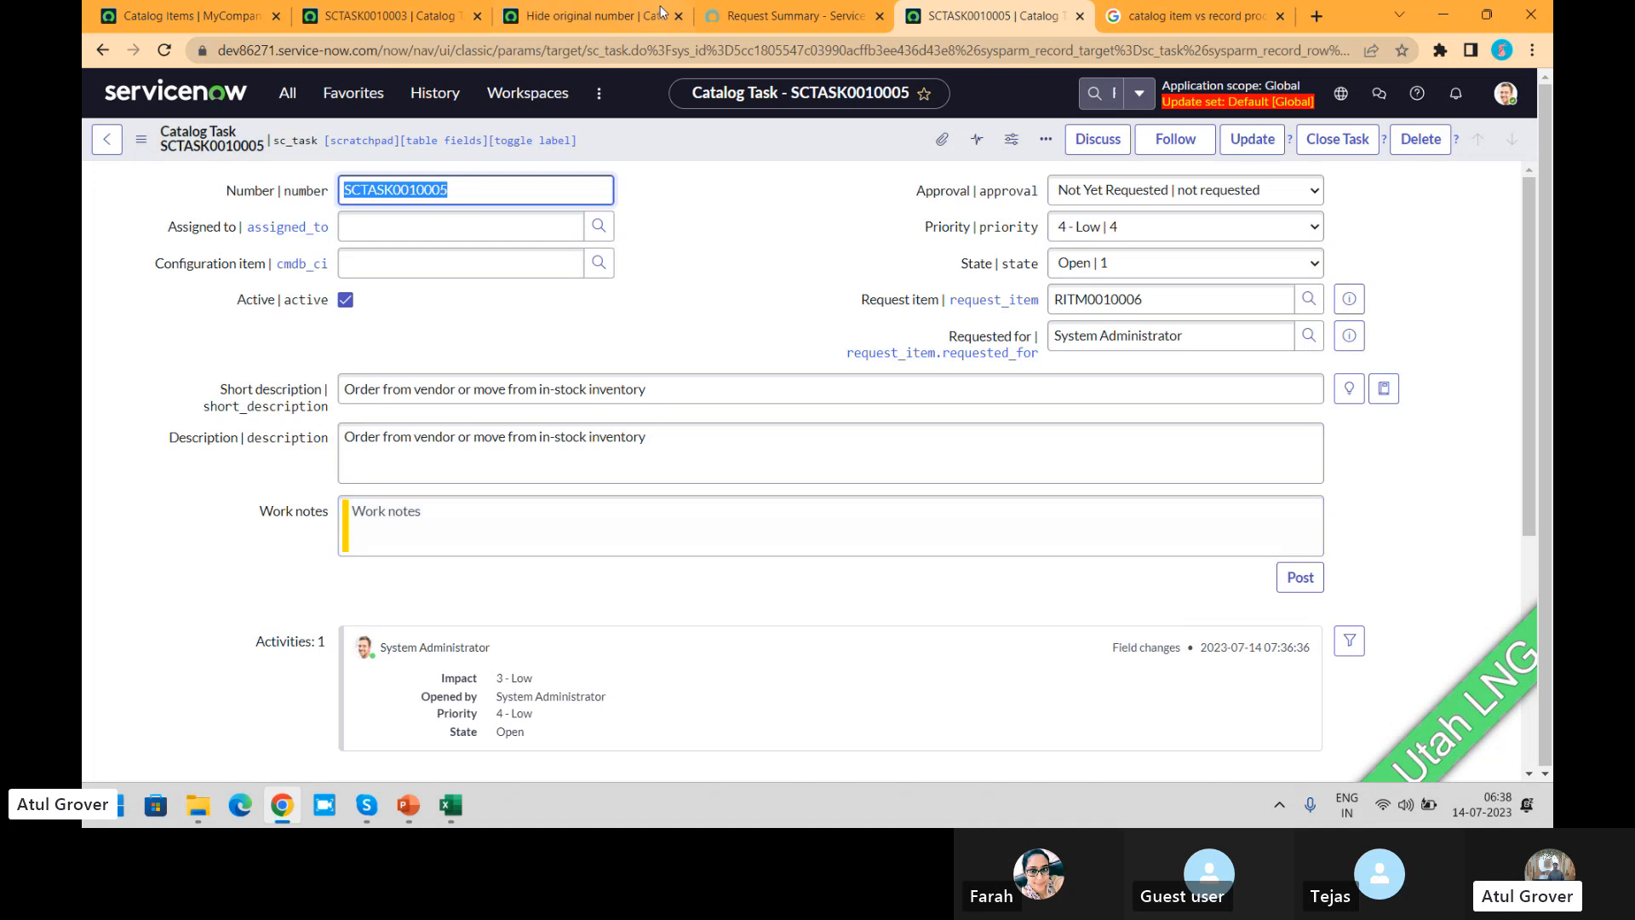
Step: View the ordered Apple iPhone 13's request details in the portal and return to the catalog items list
{"action": "left_click", "coordinate": [751, 12]}
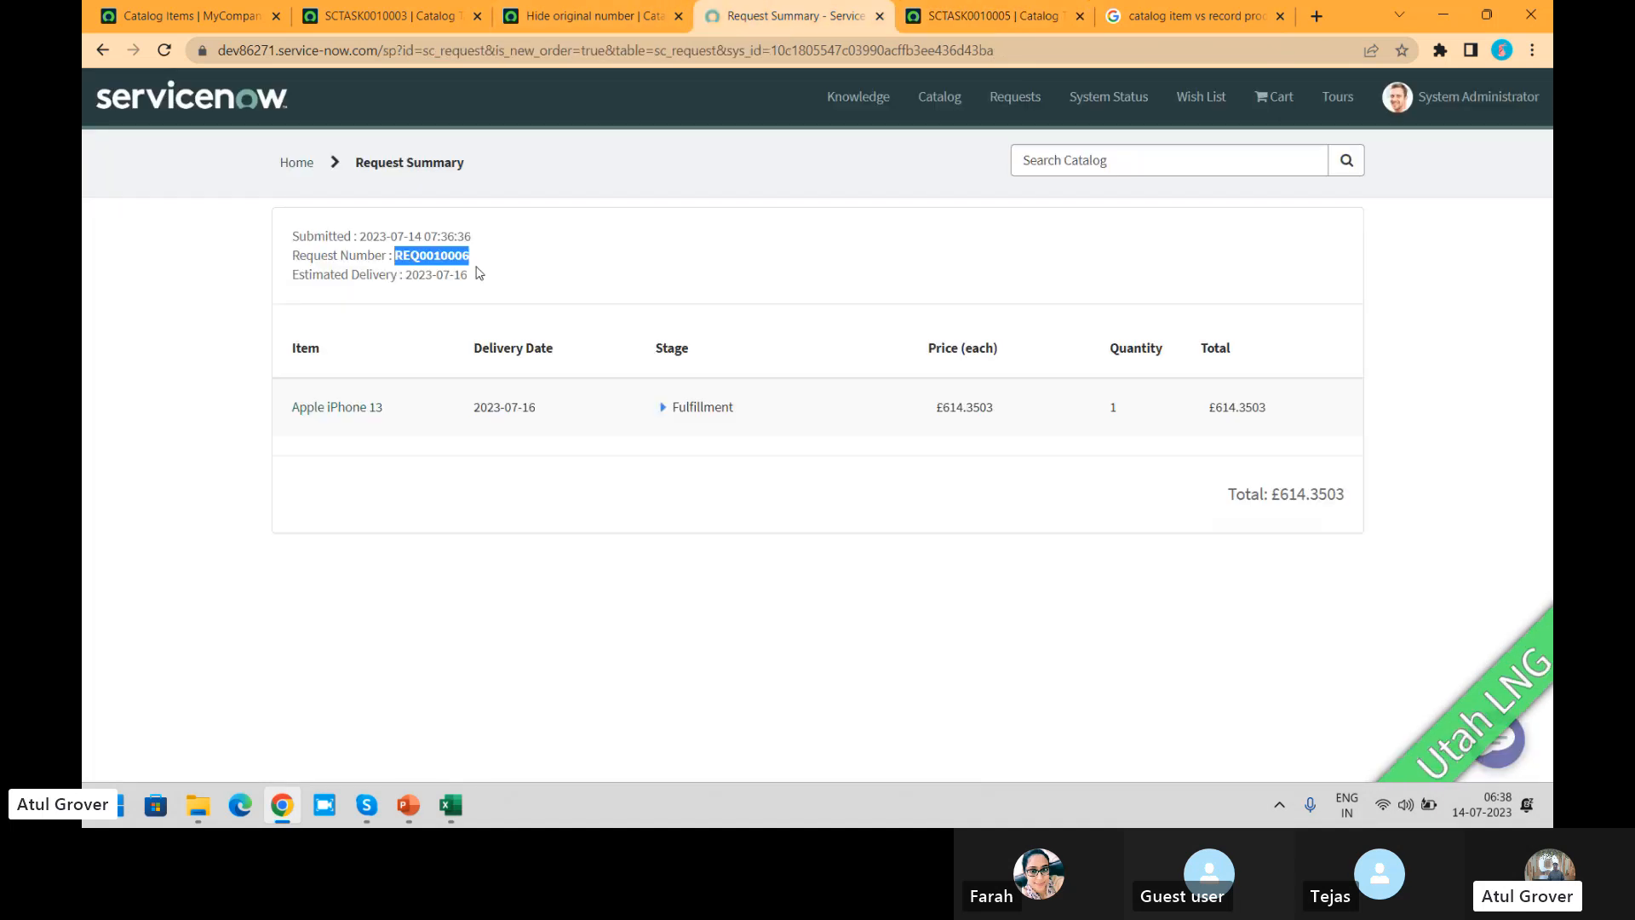
{"action": "left_click", "coordinate": [332, 407]}
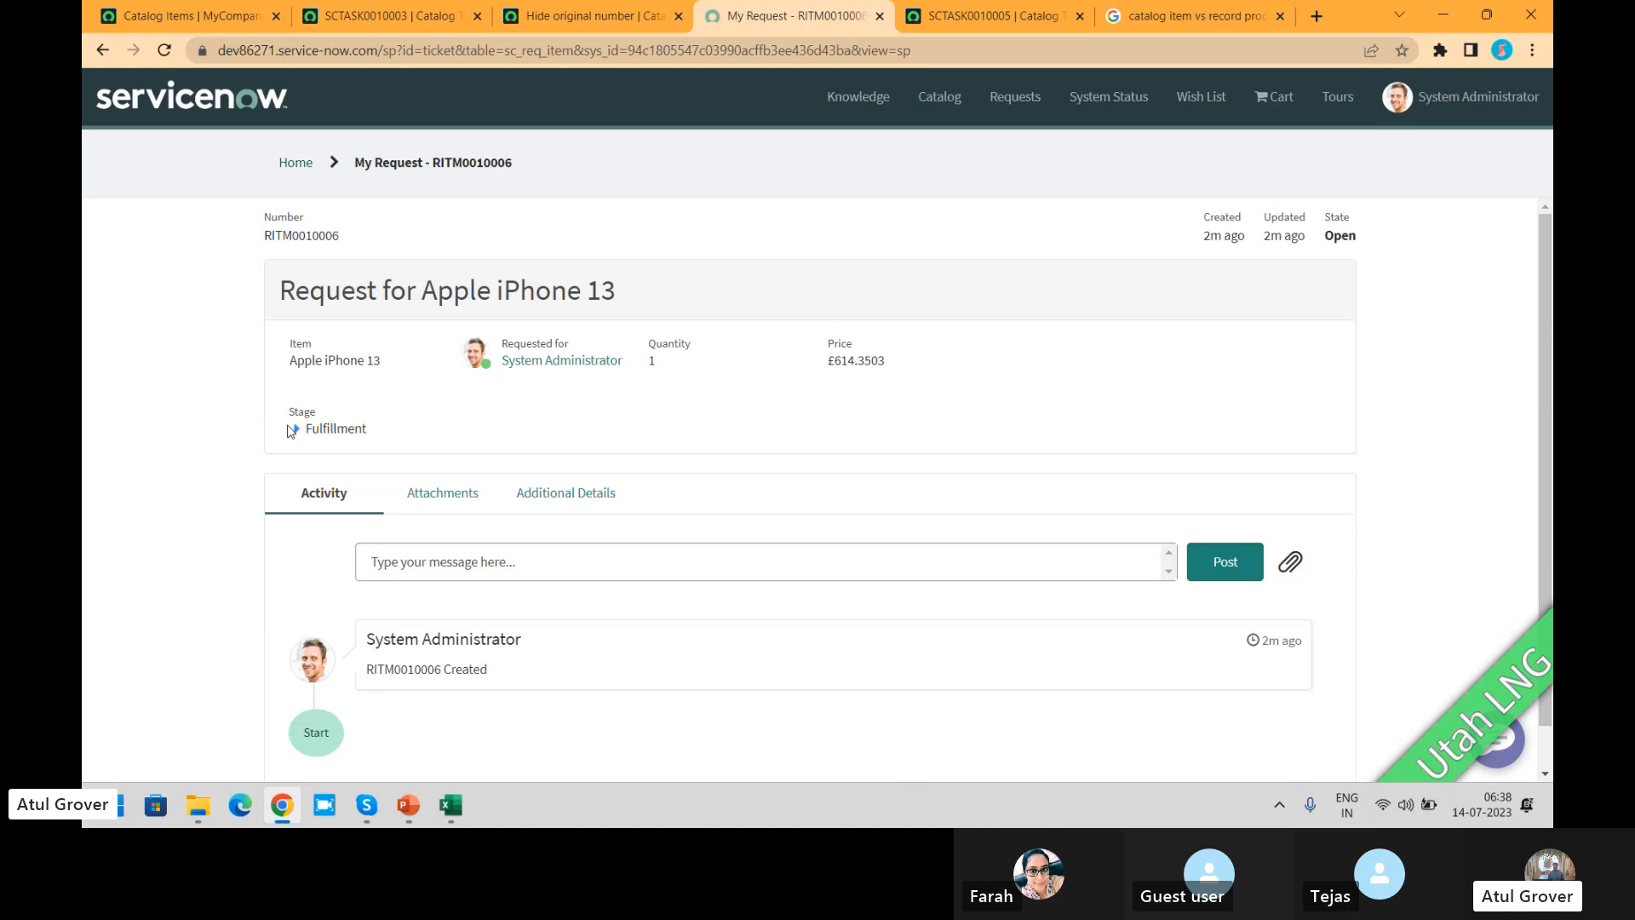
{"action": "left_click", "coordinate": [248, 21]}
{"action": "left_click", "coordinate": [298, 89]}
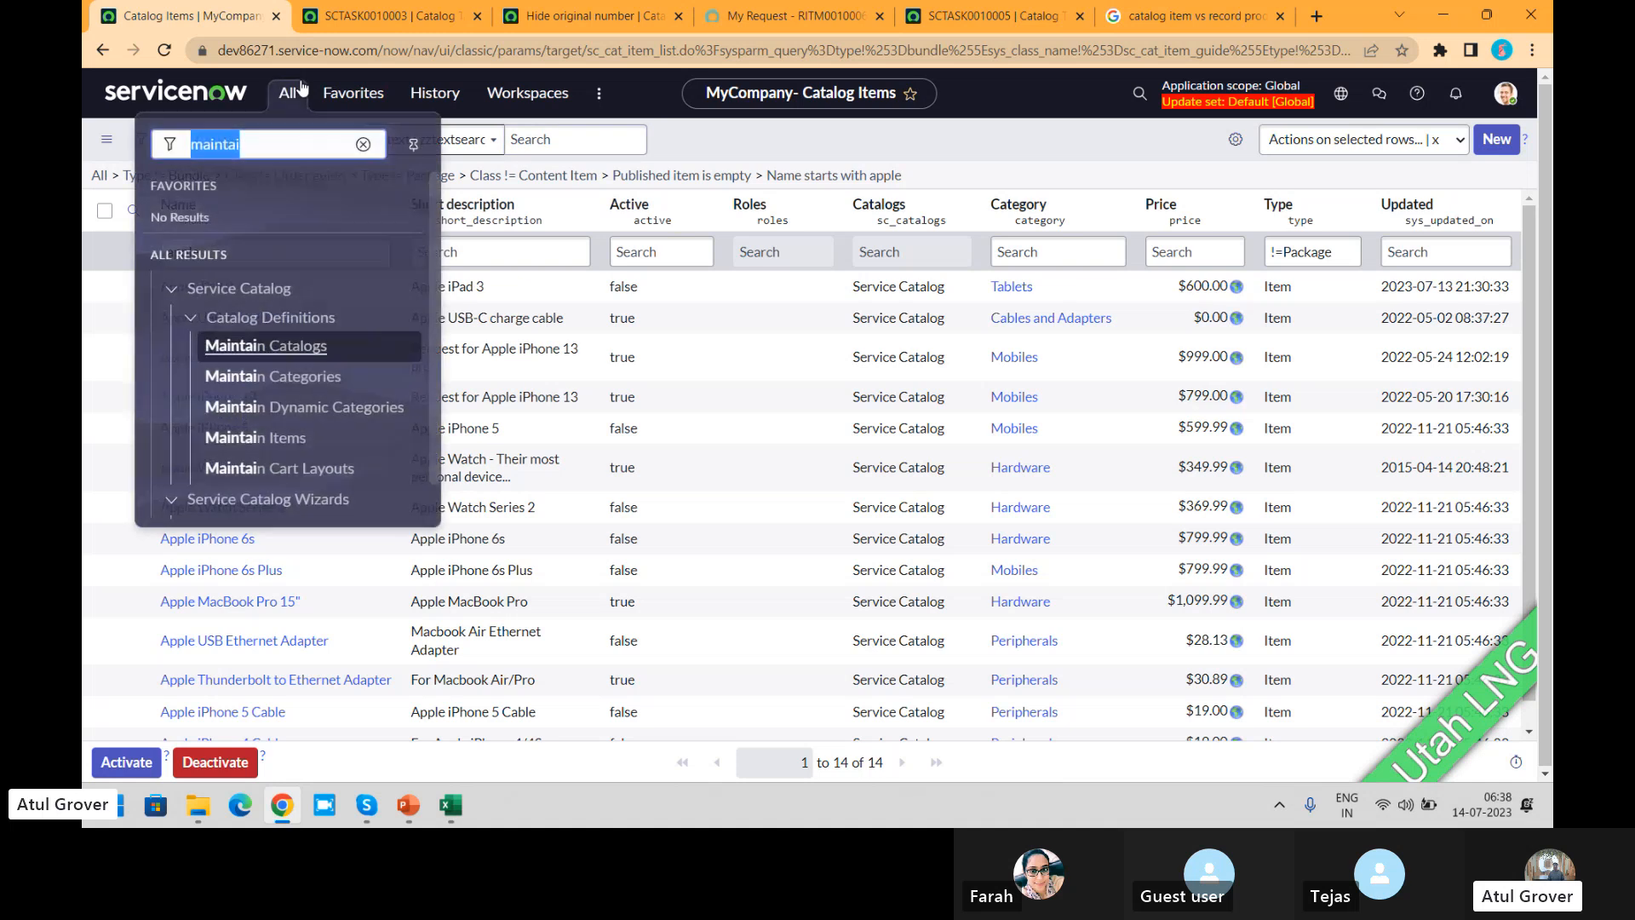
{"action": "type", "text": "vedi"}
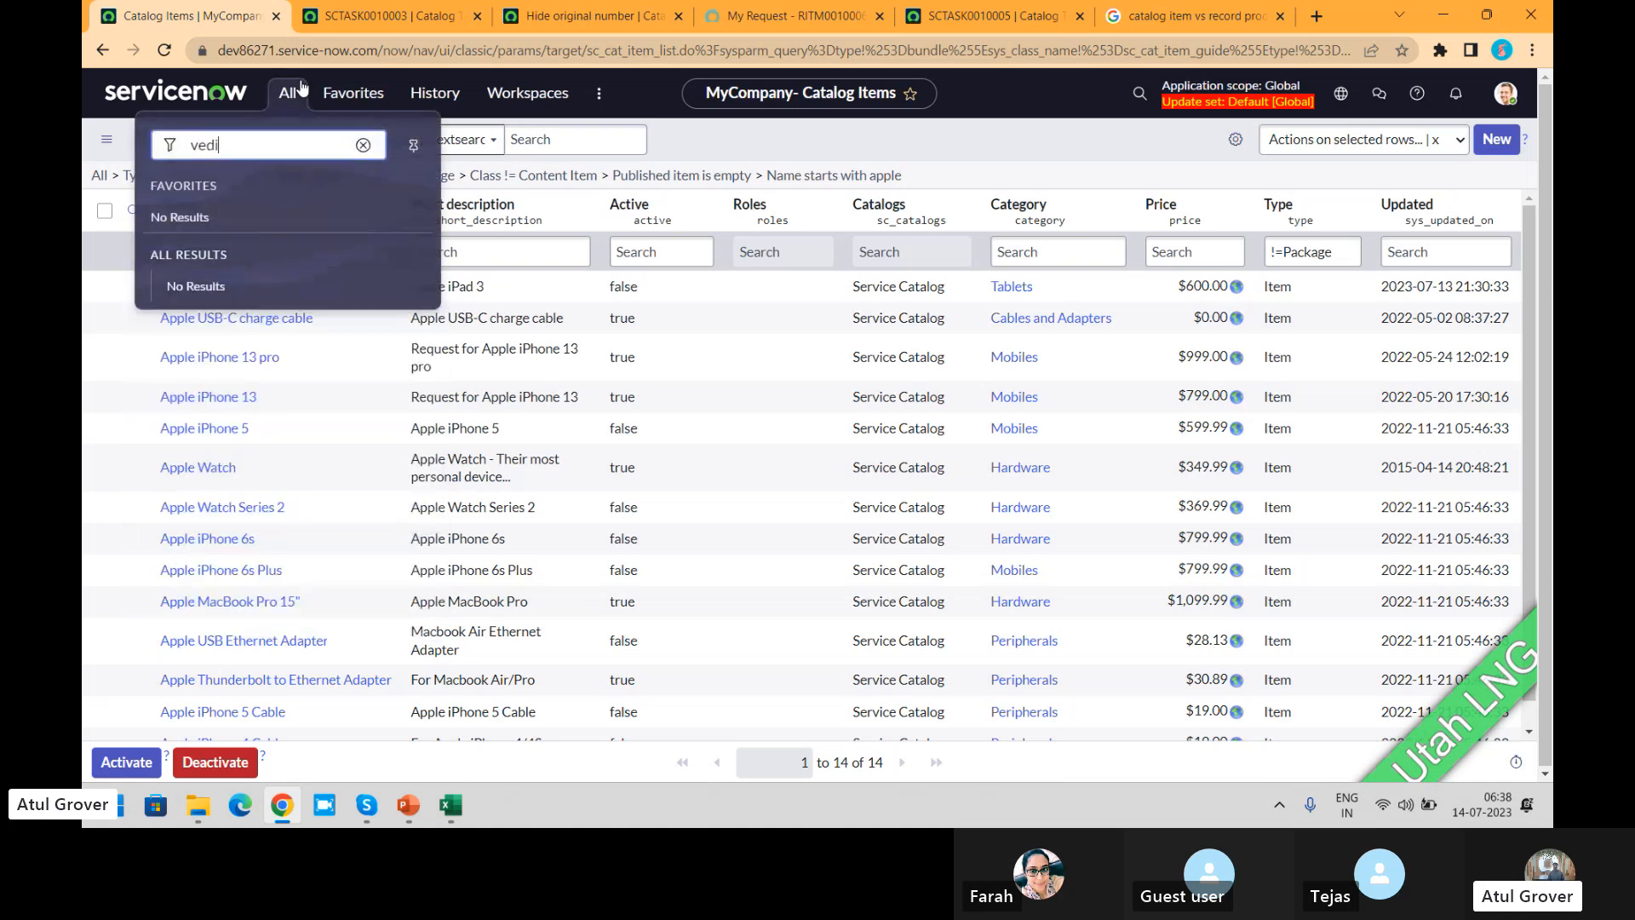
{"action": "key", "text": "BackSpace"}
{"action": "key", "text": "BackSpace"}
{"action": "key", "text": "BackSpace"}
{"action": "key", "text": "BackSpace"}
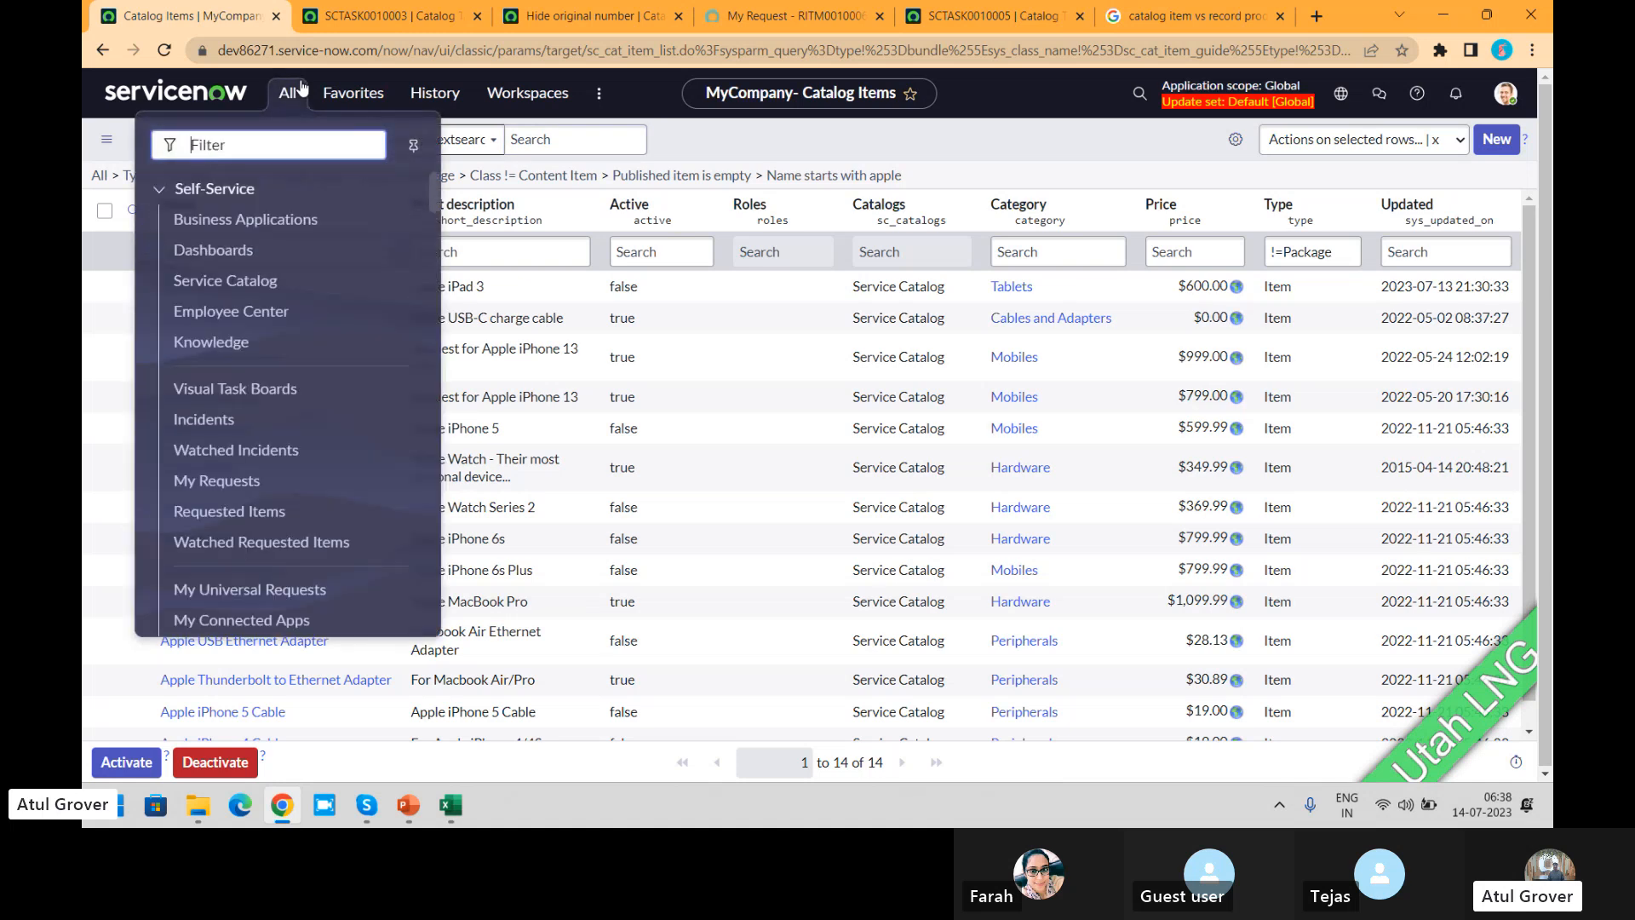
{"action": "type", "text": "variable e"}
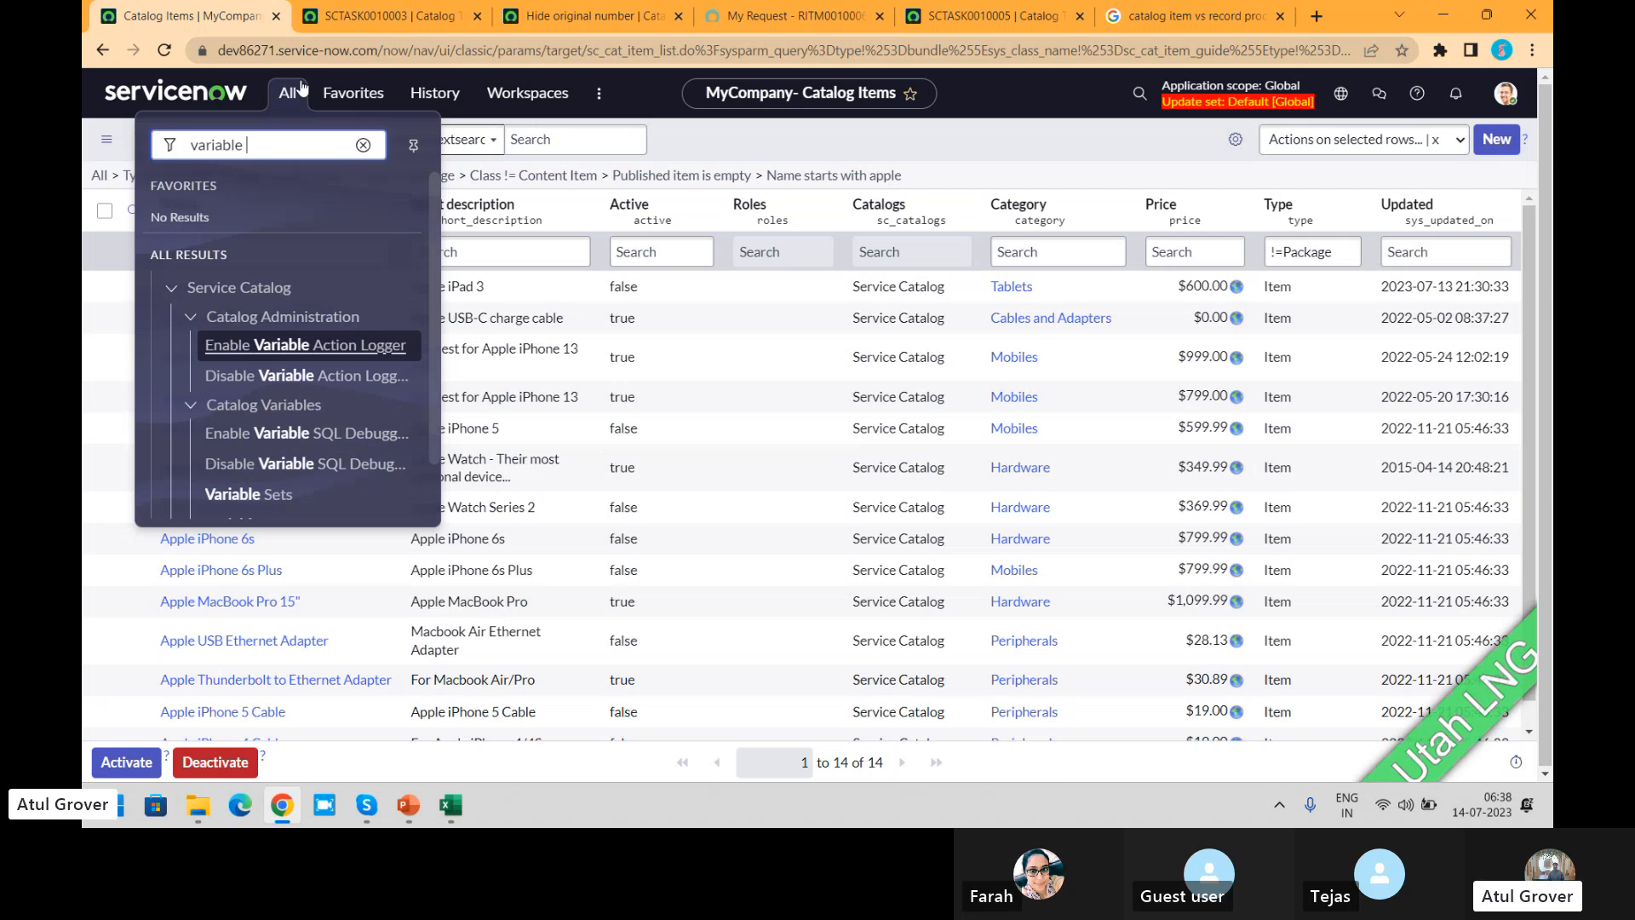
{"action": "key", "text": "BackSpace"}
{"action": "key", "text": "BackSpace"}
{"action": "key", "text": "BackSpace"}
{"action": "key", "text": "BackSpace"}
{"action": "key", "text": "BackSpace"}
{"action": "key", "text": "BackSpace"}
{"action": "key", "text": "BackSpace"}
{"action": "key", "text": "BackSpace"}
{"action": "key", "text": "BackSpace"}
{"action": "key", "text": "BackSpace"}
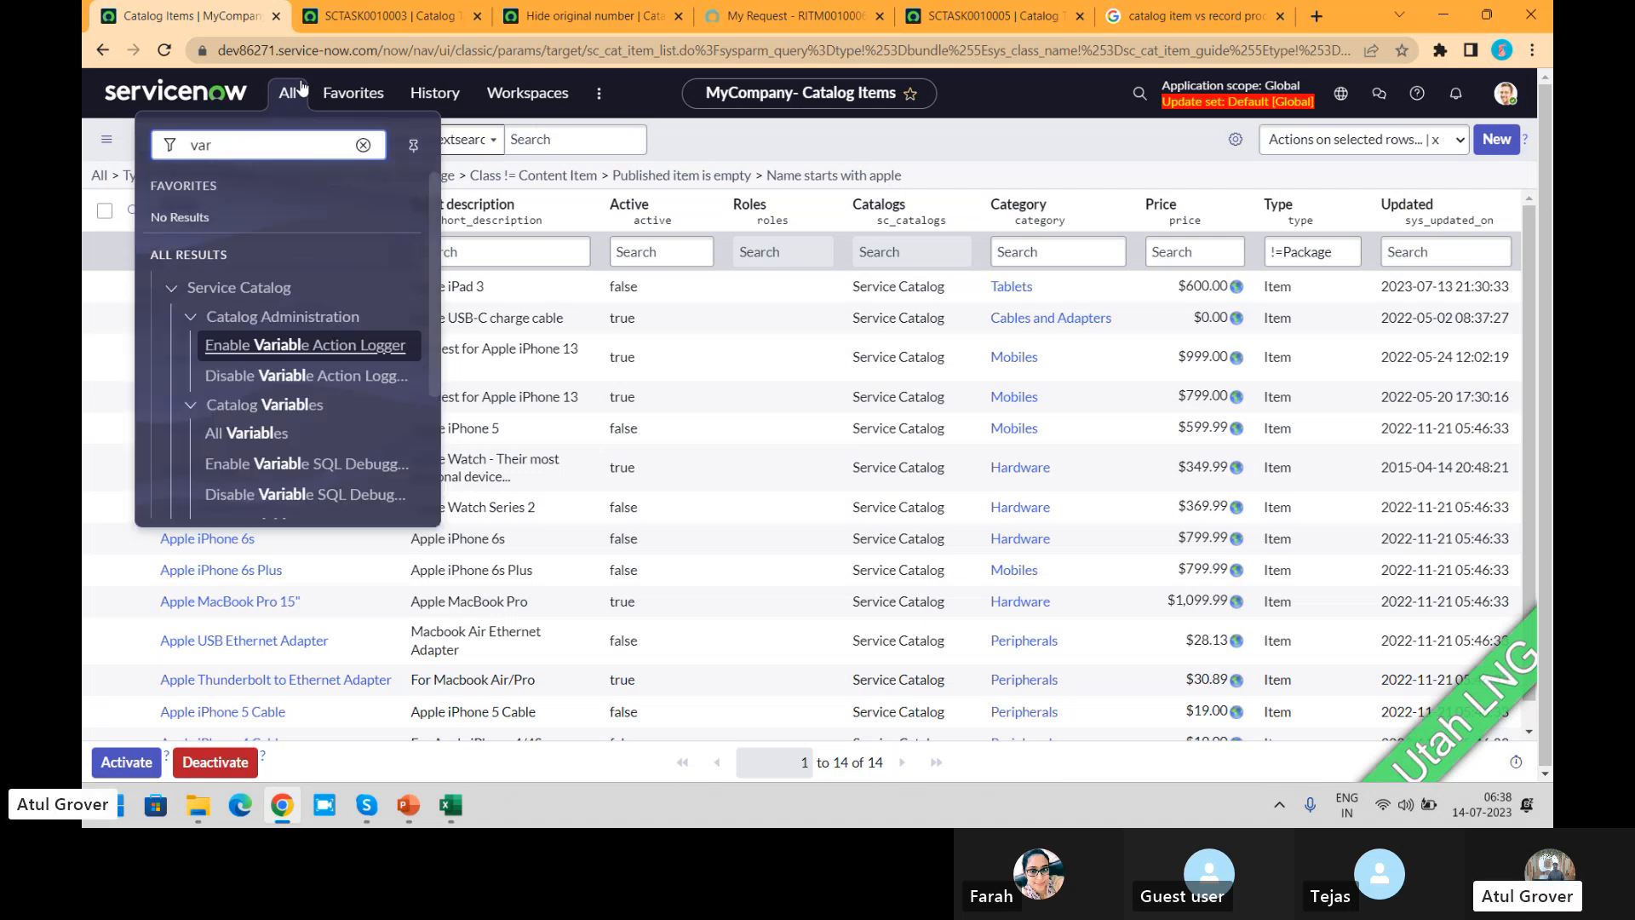
{"action": "left_click", "coordinate": [1040, 148]}
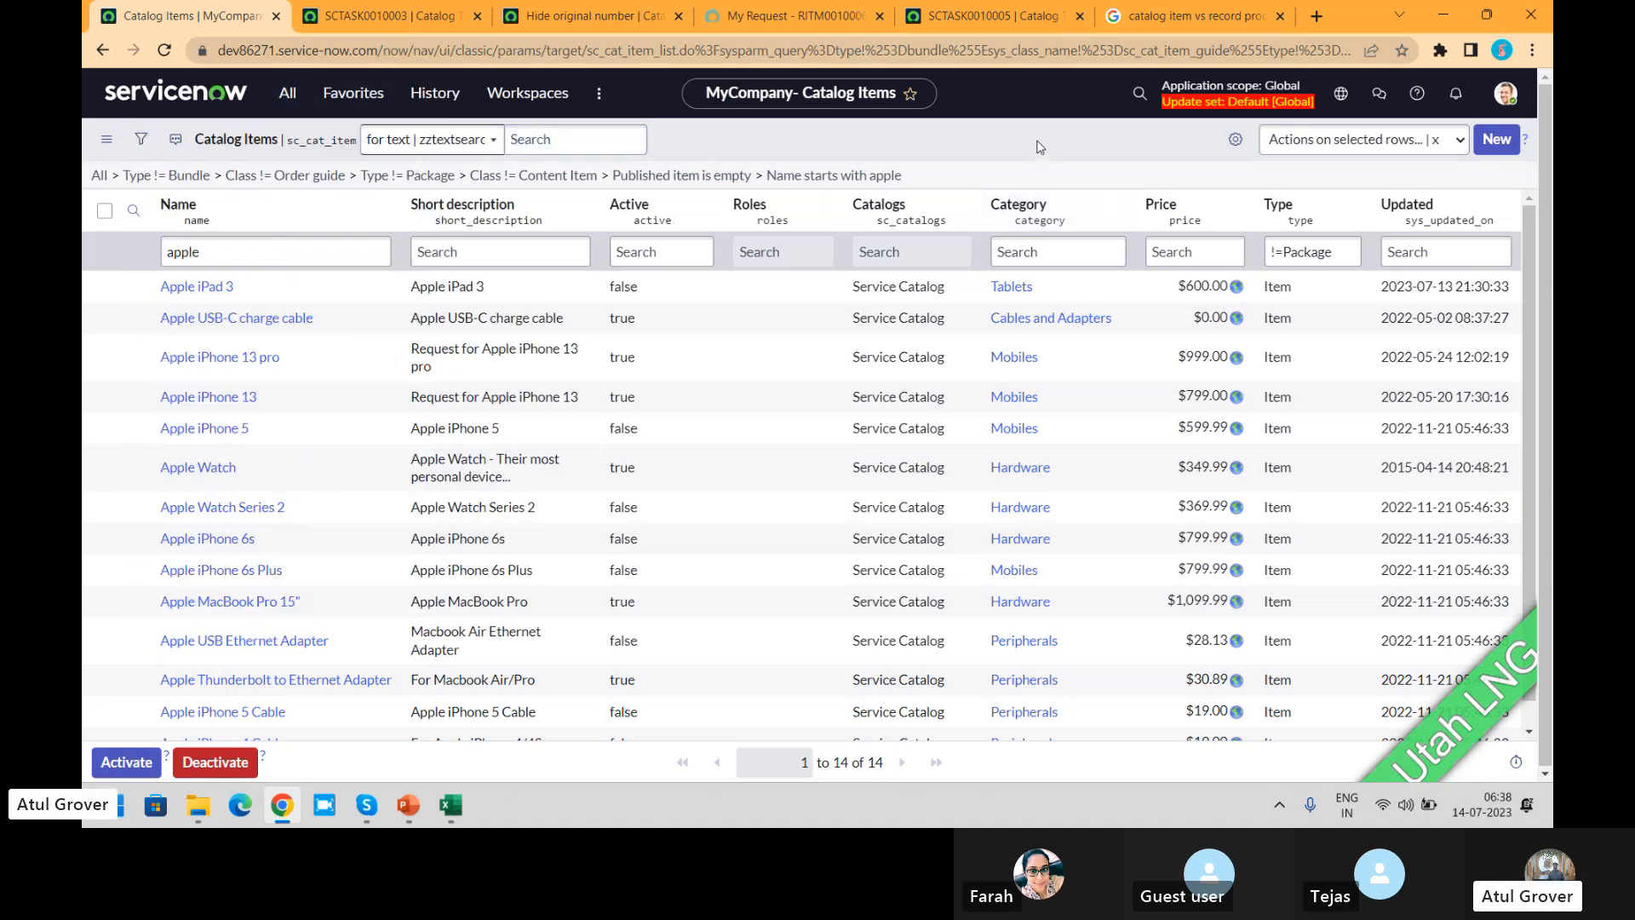
Step: Open the Apple MacBook Pro 15" catalog item and examine its form and related lists
{"action": "left_click", "coordinate": [226, 602]}
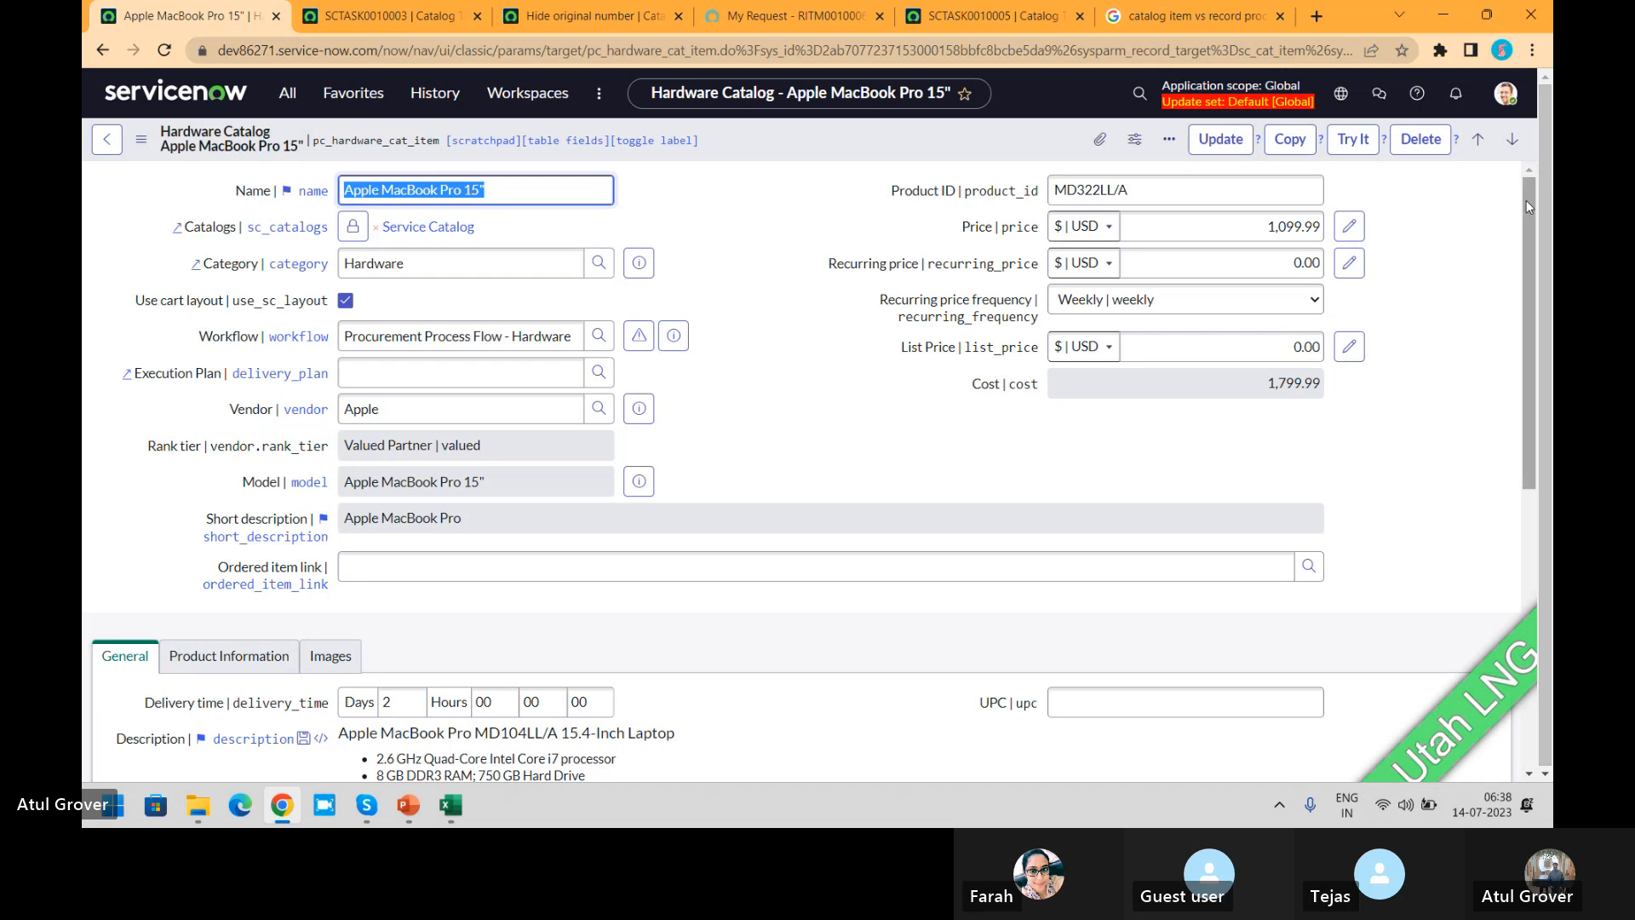
{"action": "left_click_drag", "start_coordinate": [1526, 201], "coordinate": [1501, 478]}
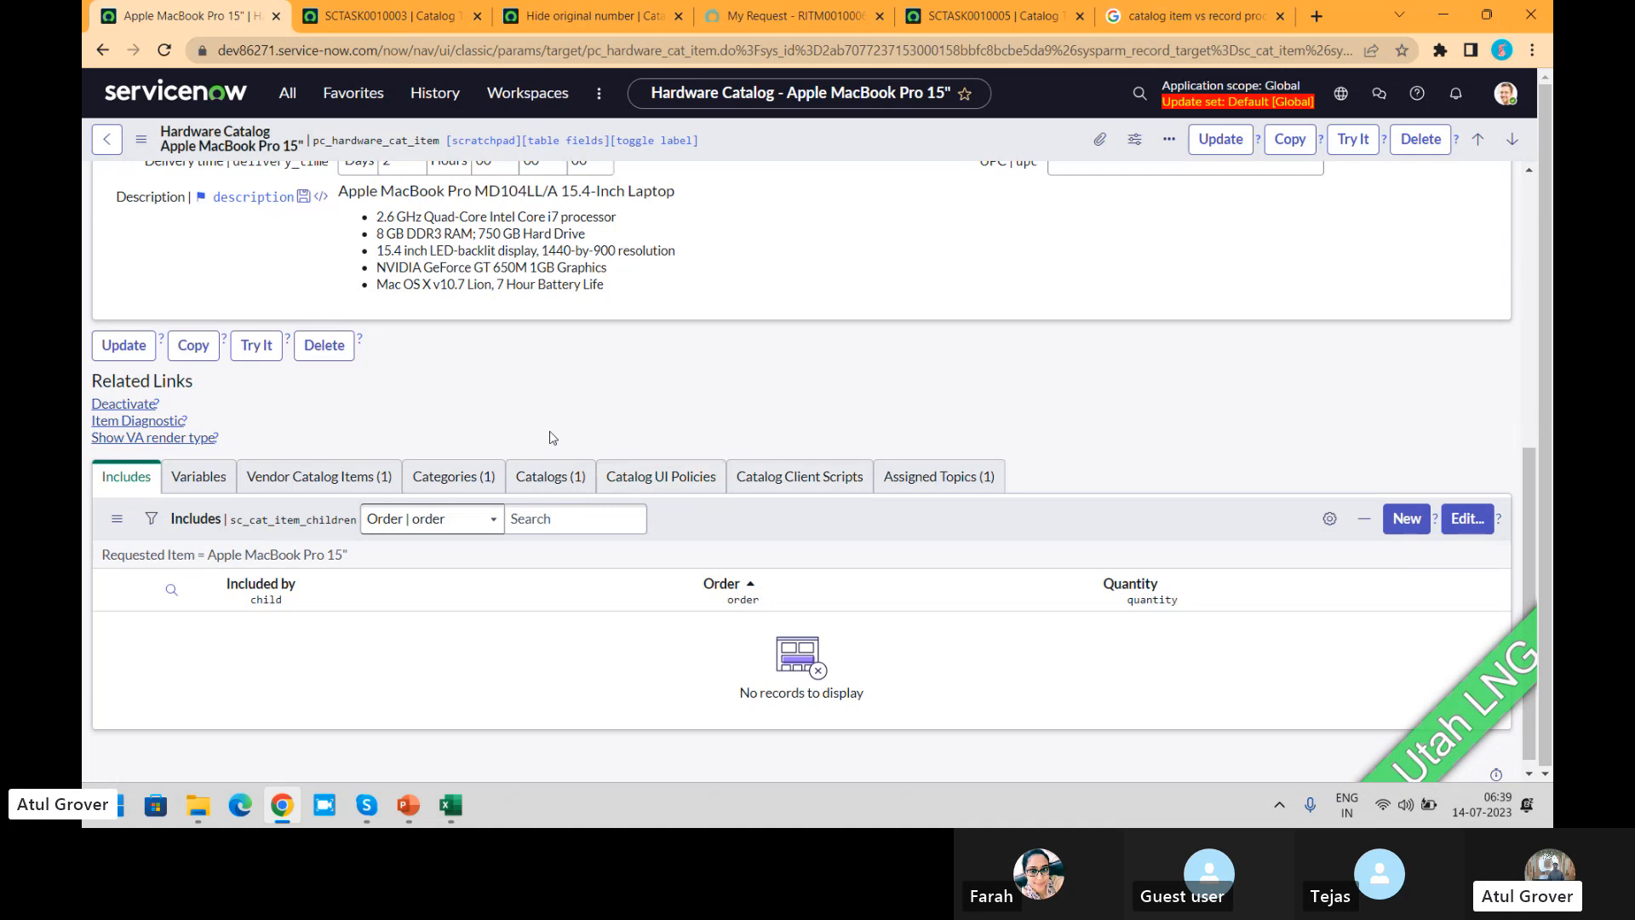
{"action": "left_click", "coordinate": [1528, 204]}
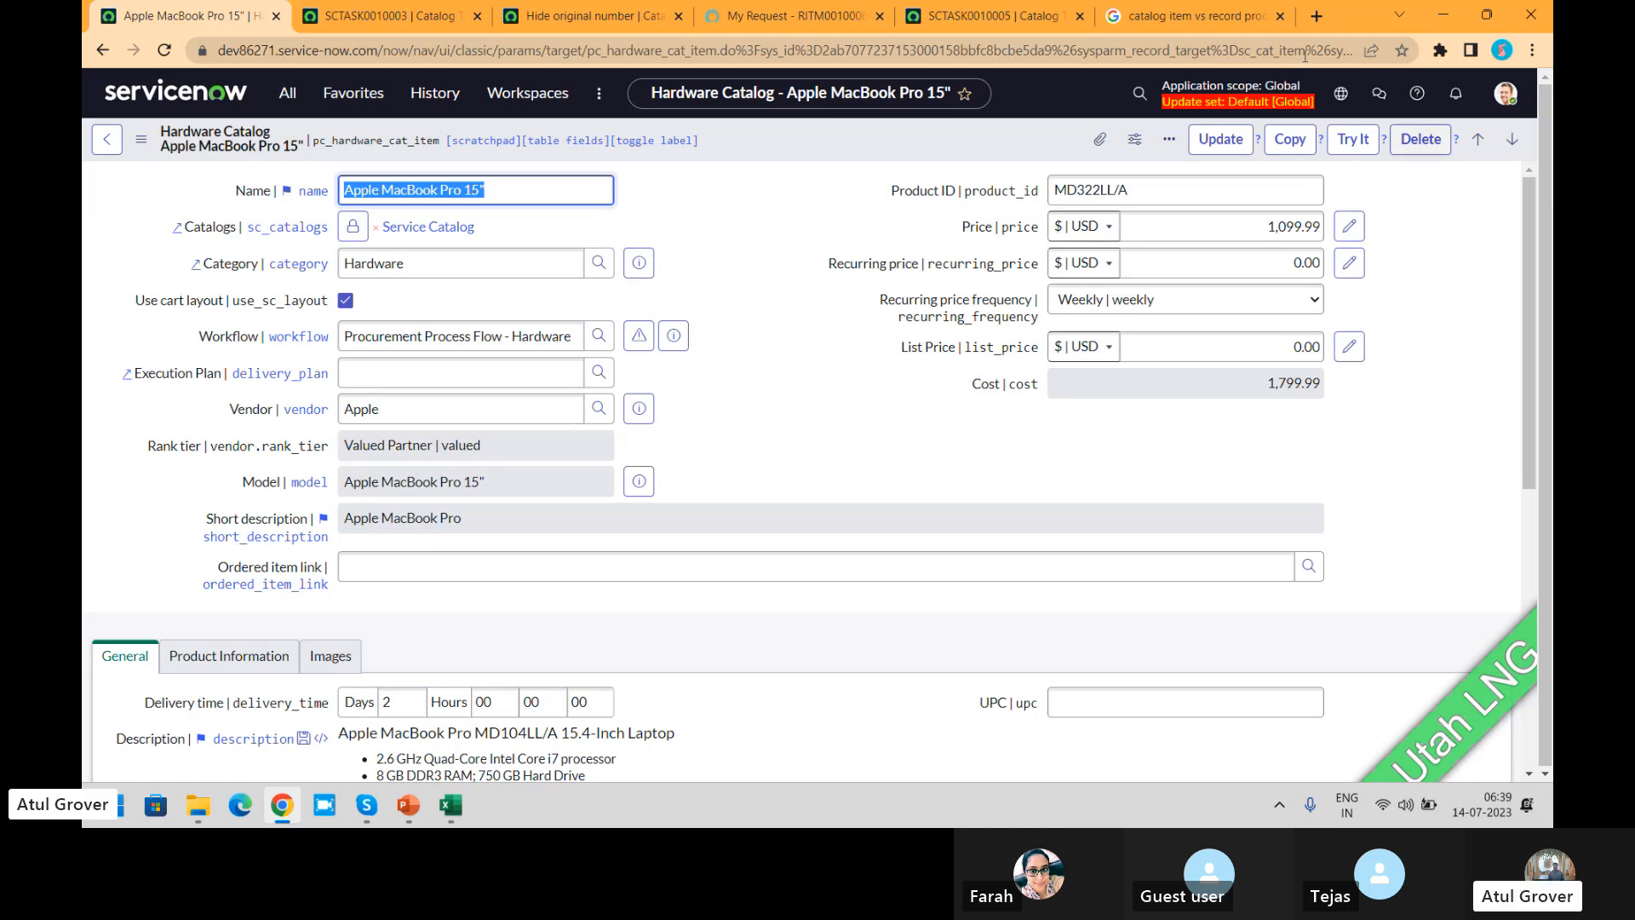
Step: Go back from the catalog task to its requested item and examine the original phone number and monthly data allowance variables
{"action": "left_click", "coordinate": [1010, 17]}
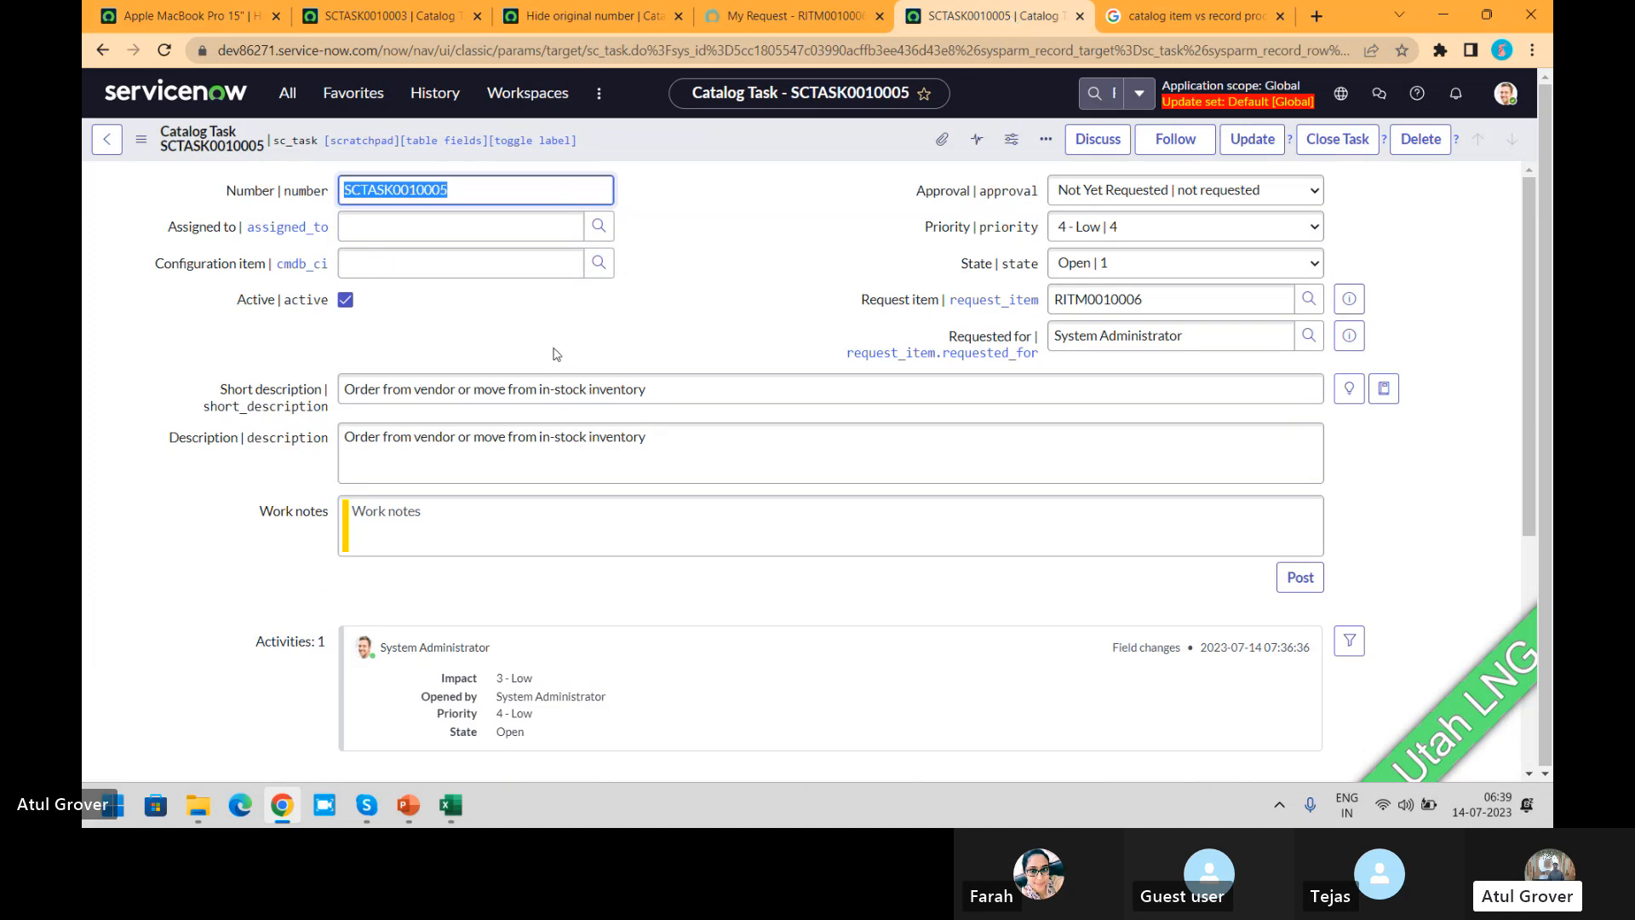
{"action": "left_click", "coordinate": [102, 53]}
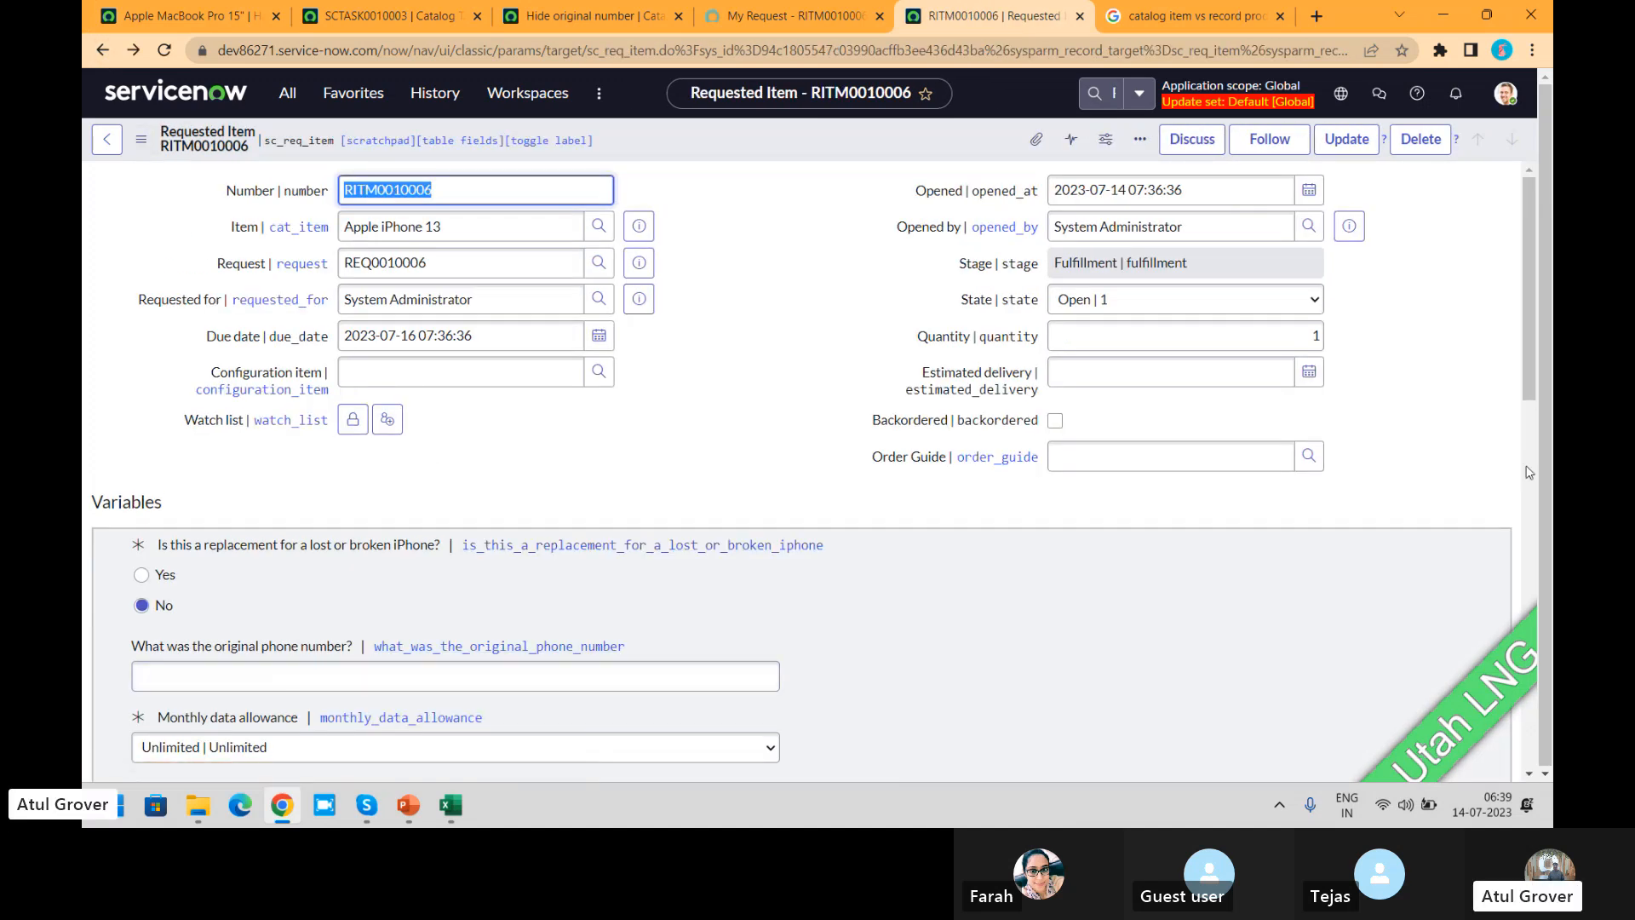
{"action": "left_click_drag", "start_coordinate": [1528, 299], "coordinate": [1525, 400]}
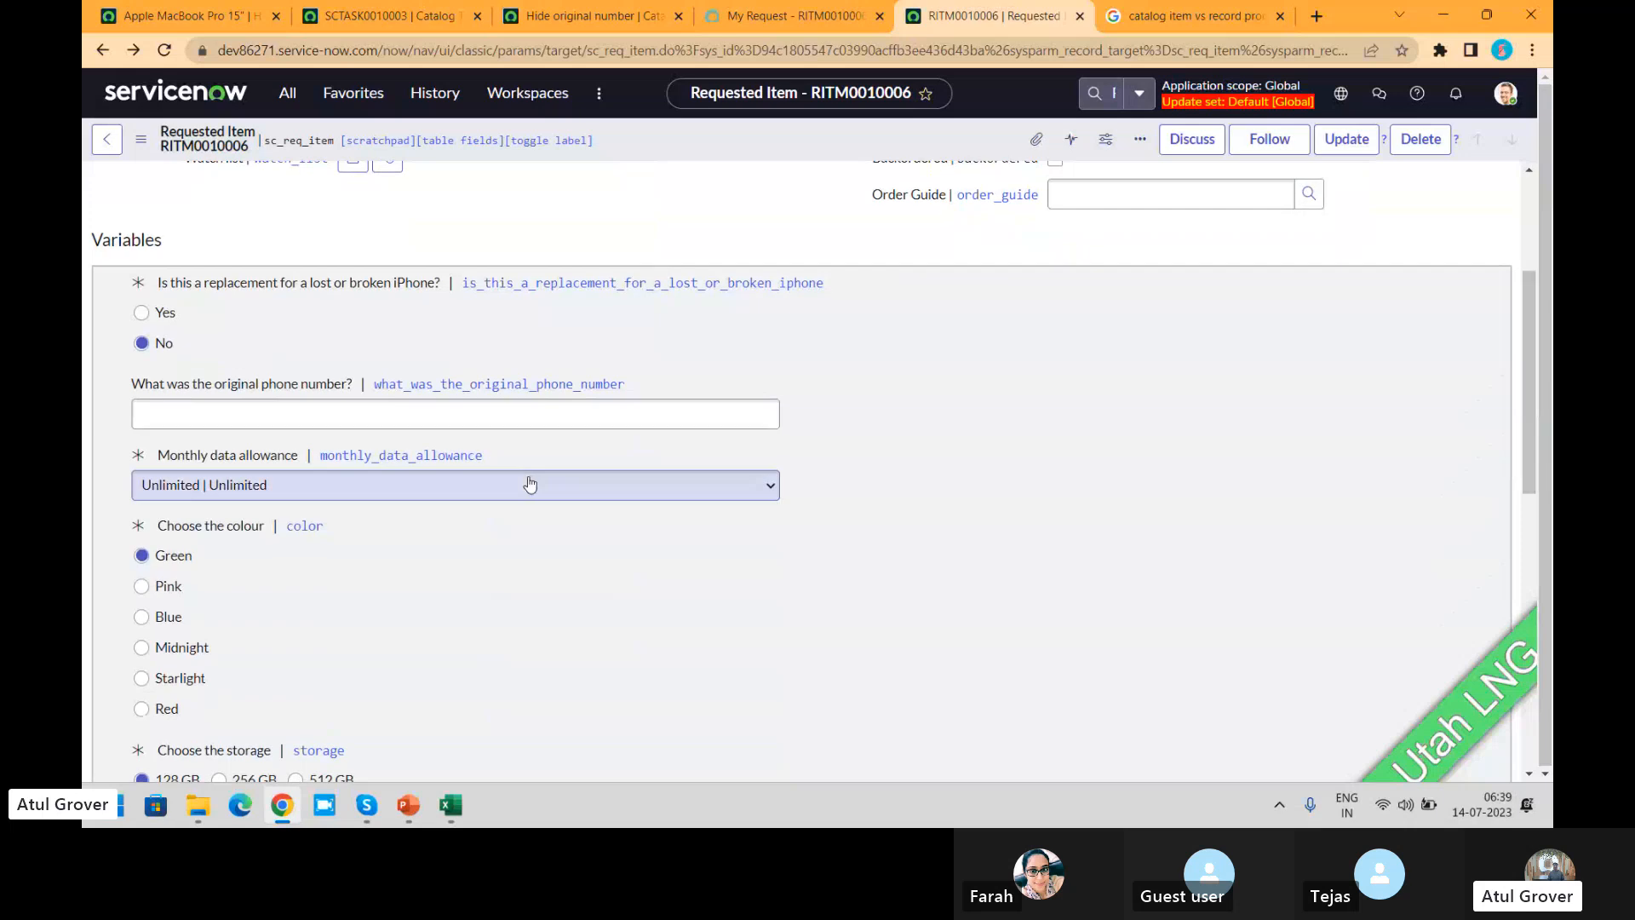
{"action": "left_click", "coordinate": [501, 414]}
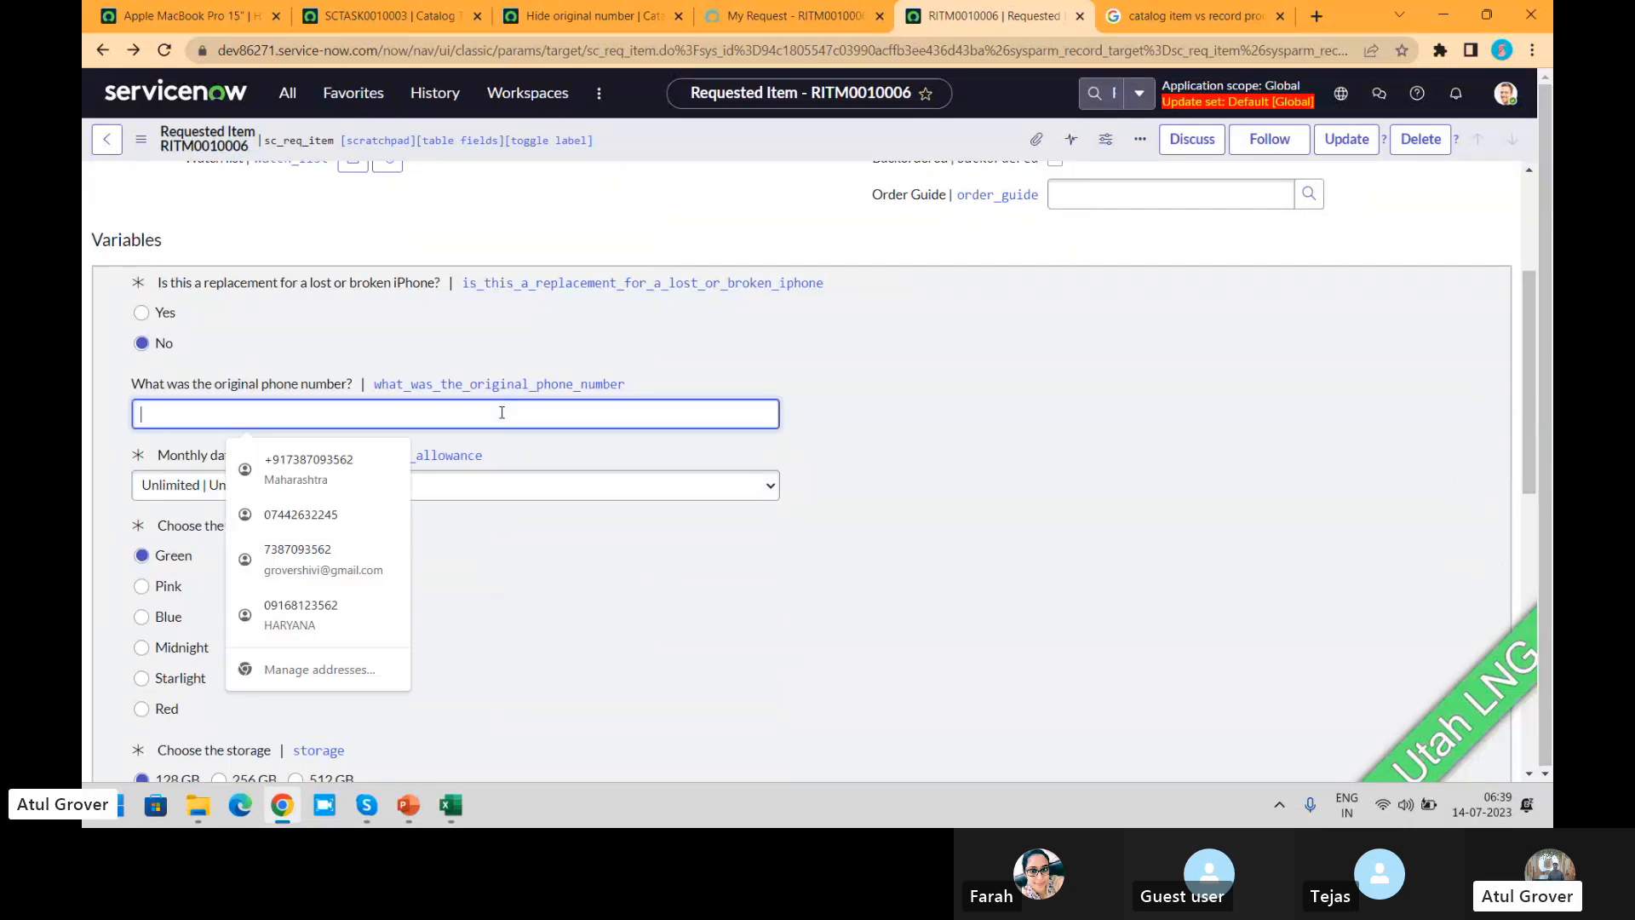
{"action": "left_click", "coordinate": [593, 490]}
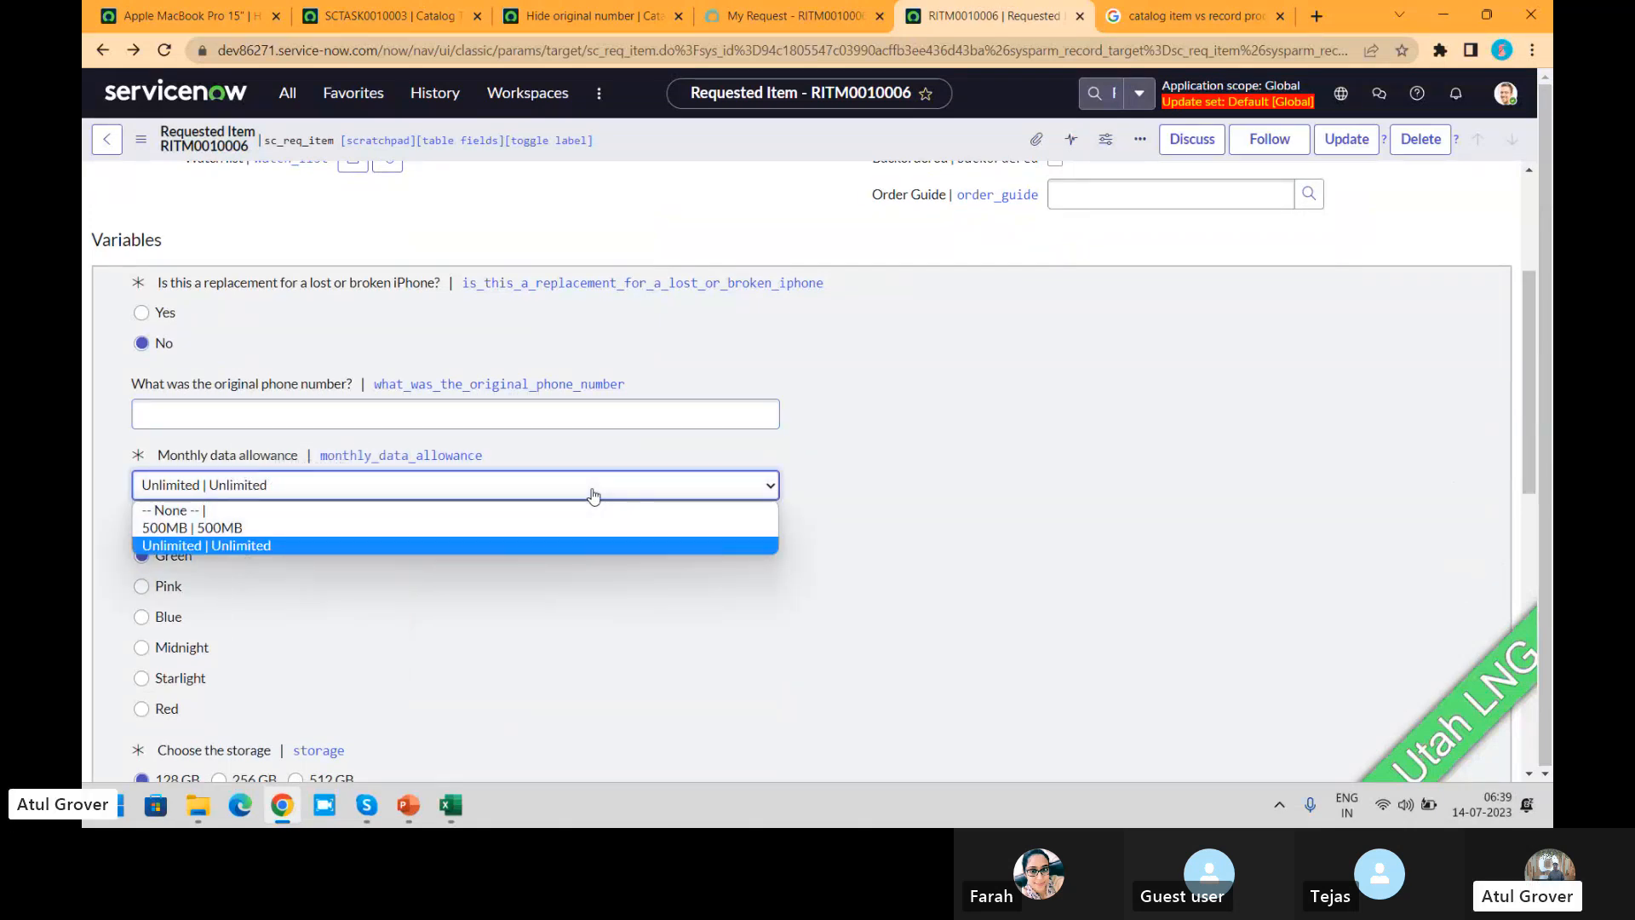
{"action": "left_click", "coordinate": [1063, 494]}
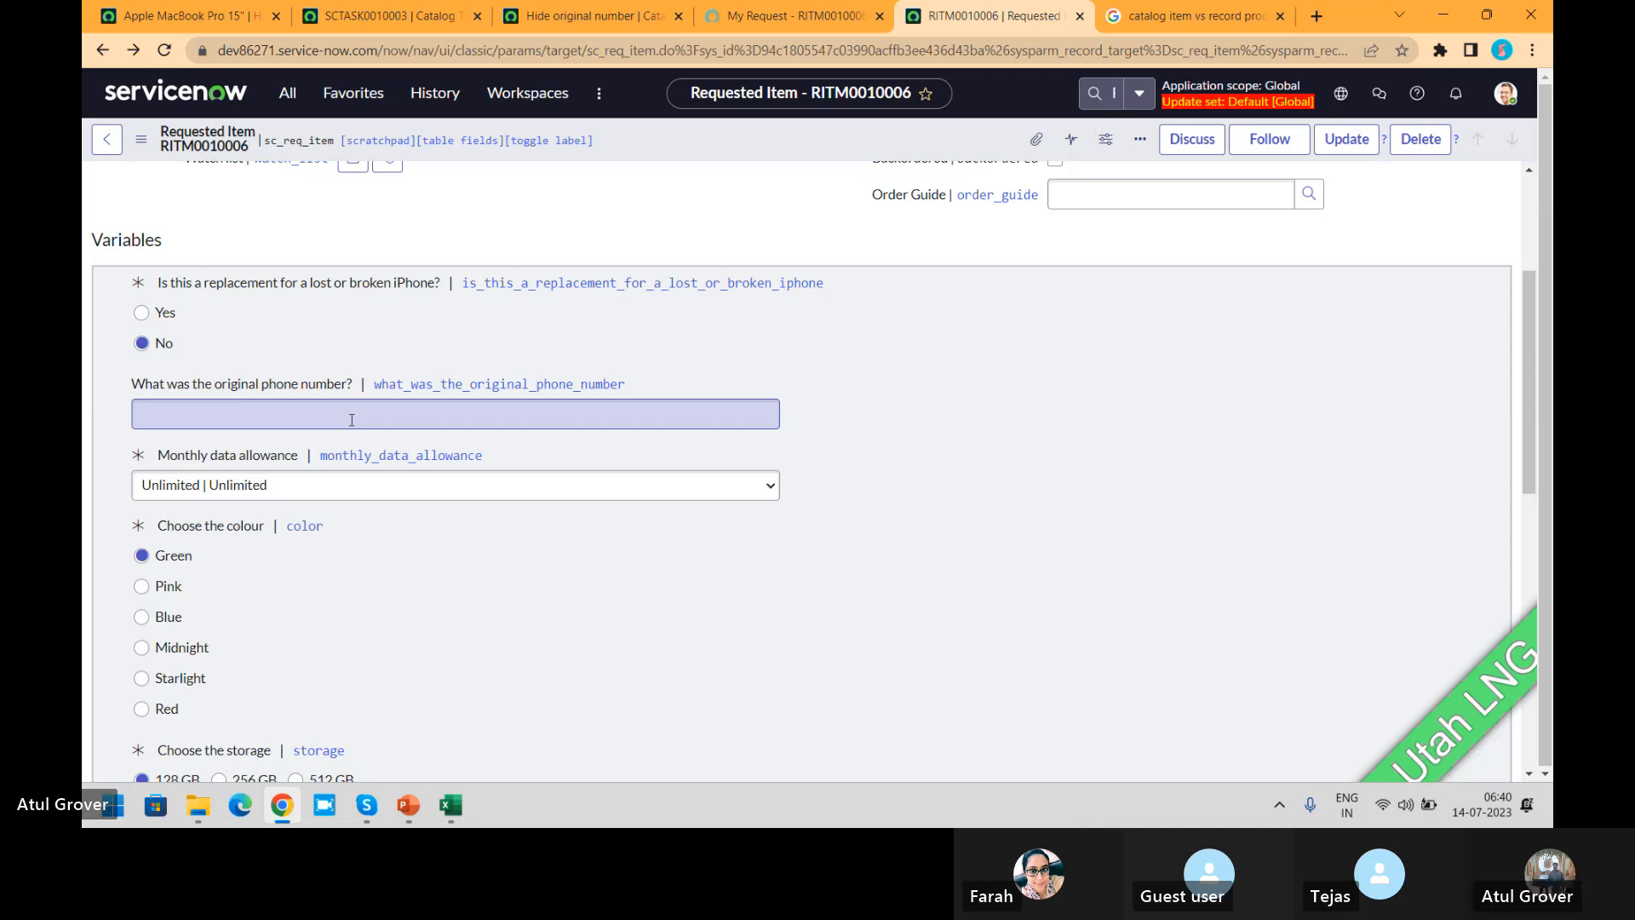
{"action": "key", "text": "alt+Tab"}
{"action": "key", "text": "alt+Tab"}
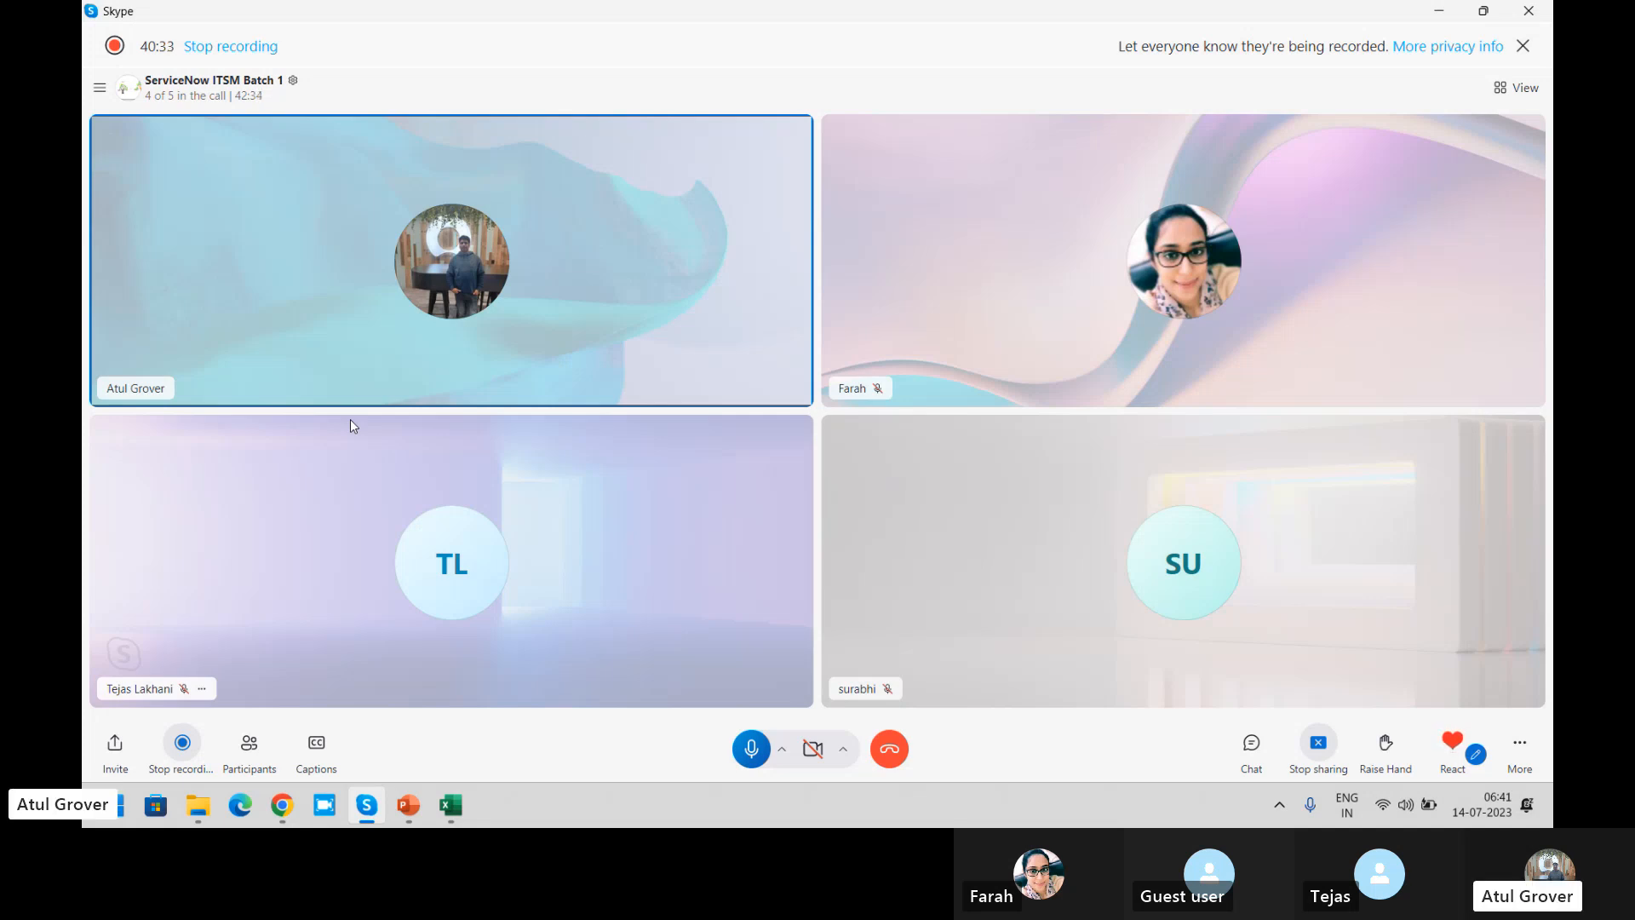
{"action": "key", "text": "alt+Tab"}
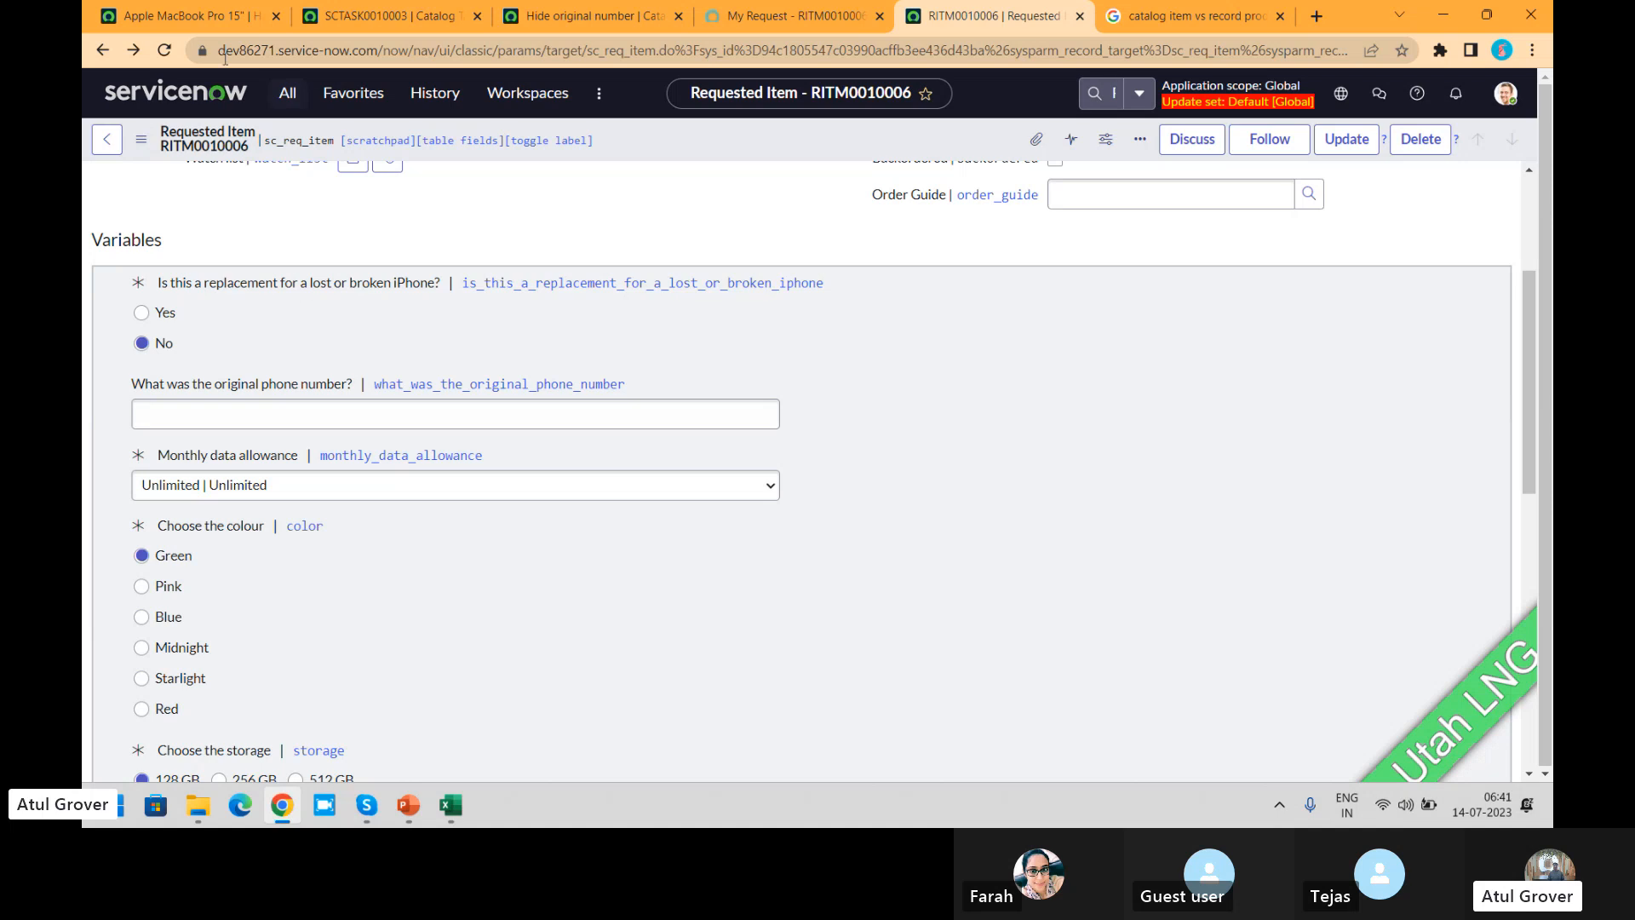
Step: Leave the Apple MacBook Pro 15" record and open the Maintain Items list of catalog items
{"action": "left_click", "coordinate": [190, 23]}
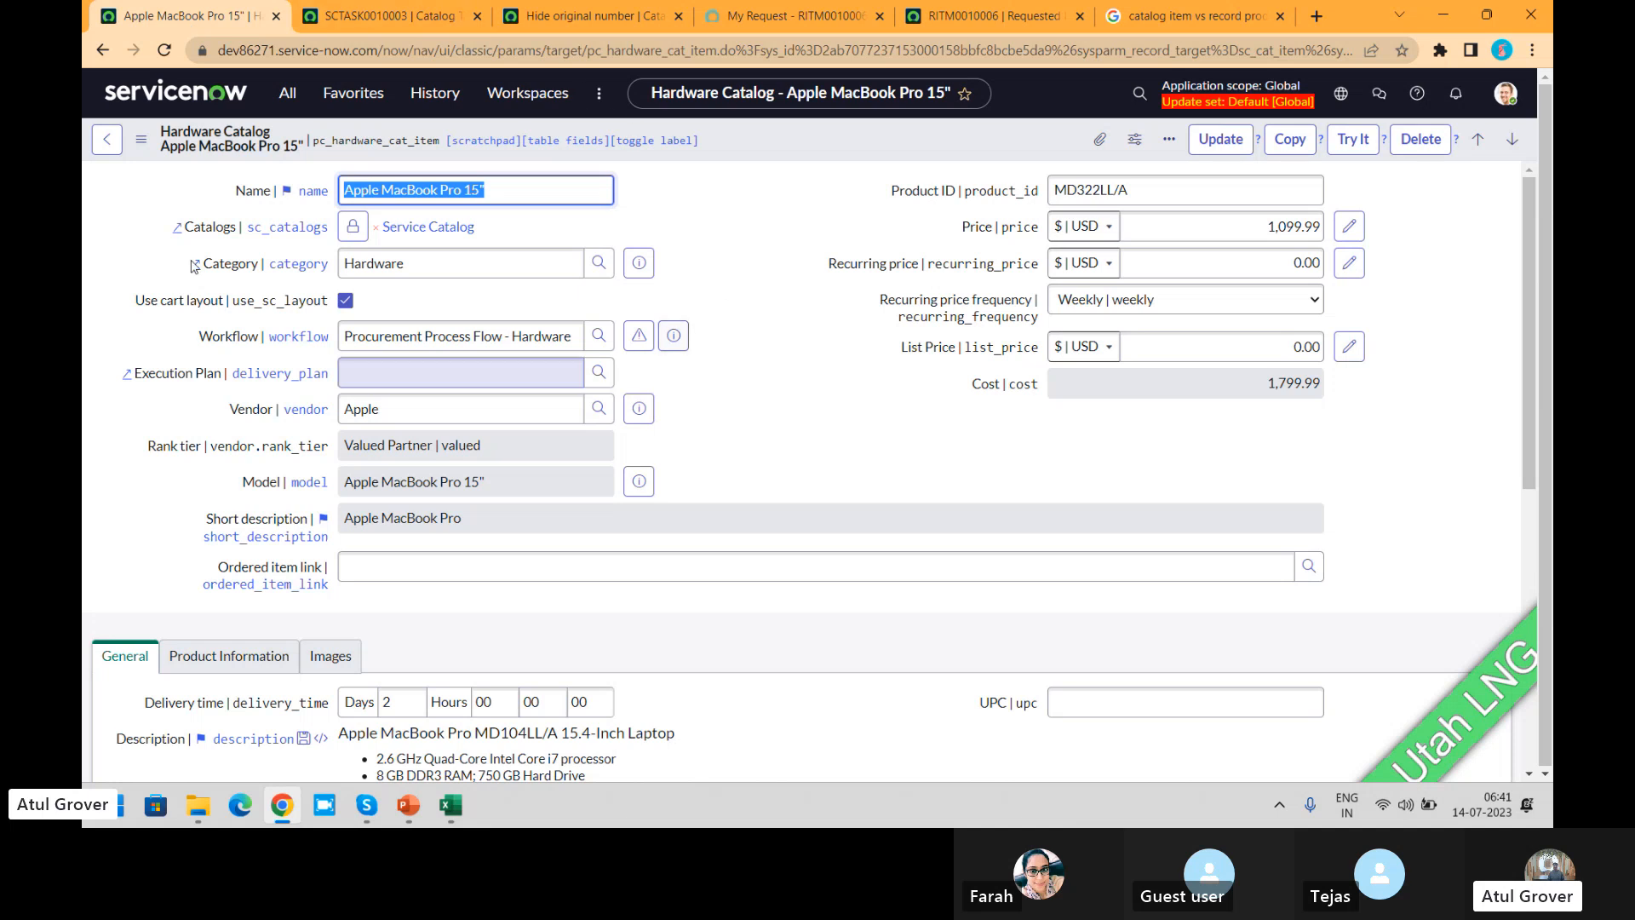
{"action": "left_click", "coordinate": [294, 93]}
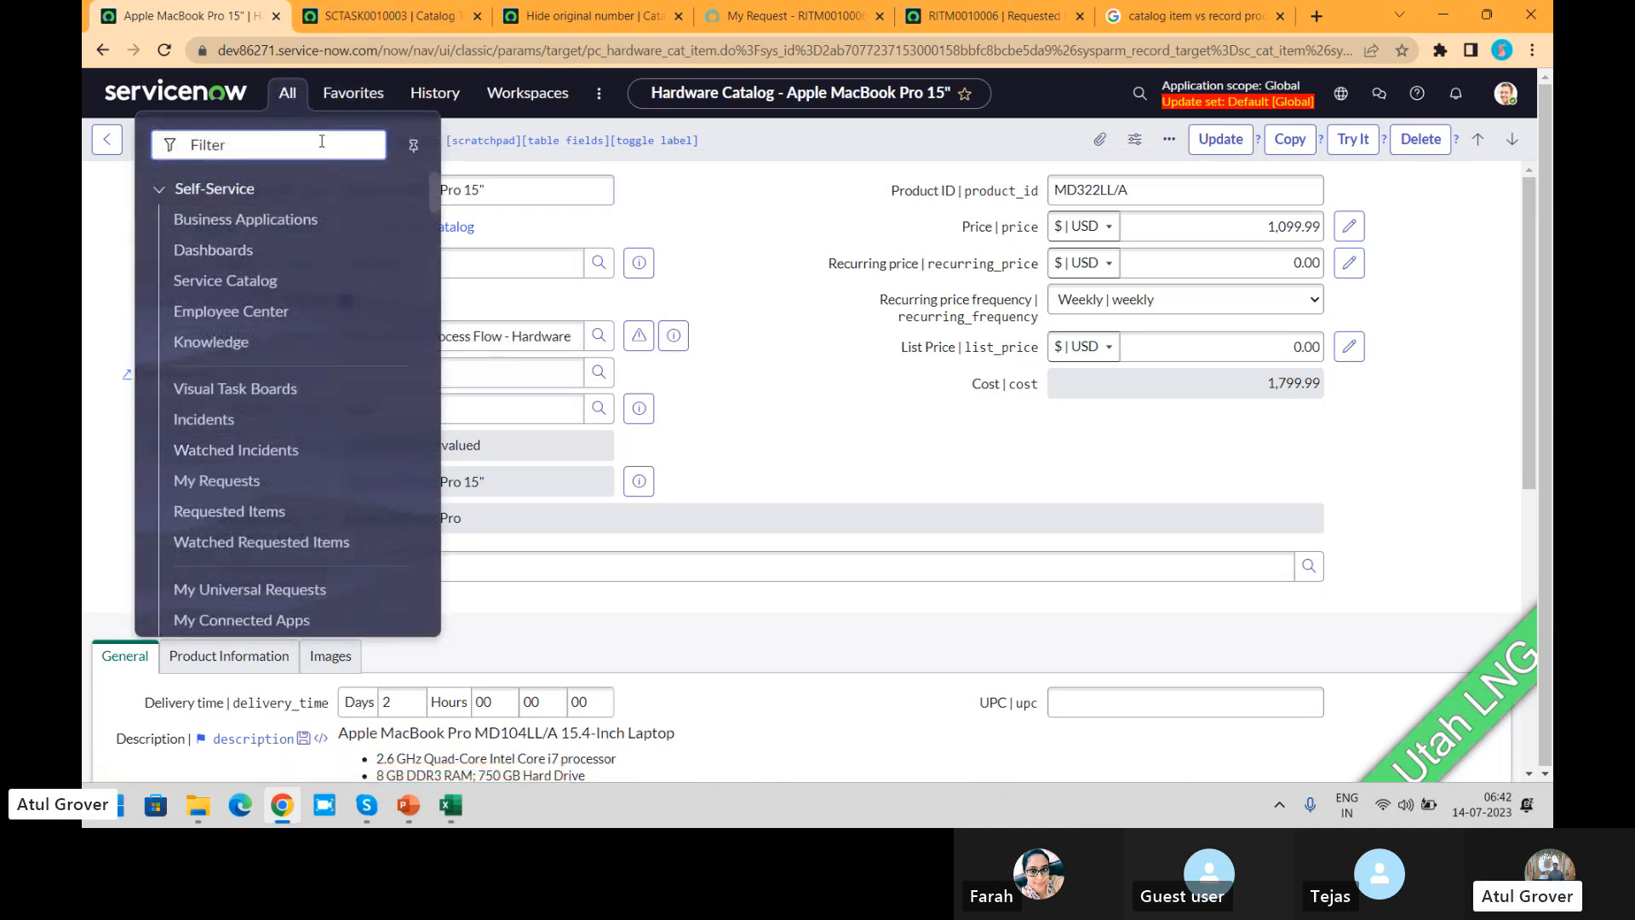
{"action": "type", "text": "maintain"}
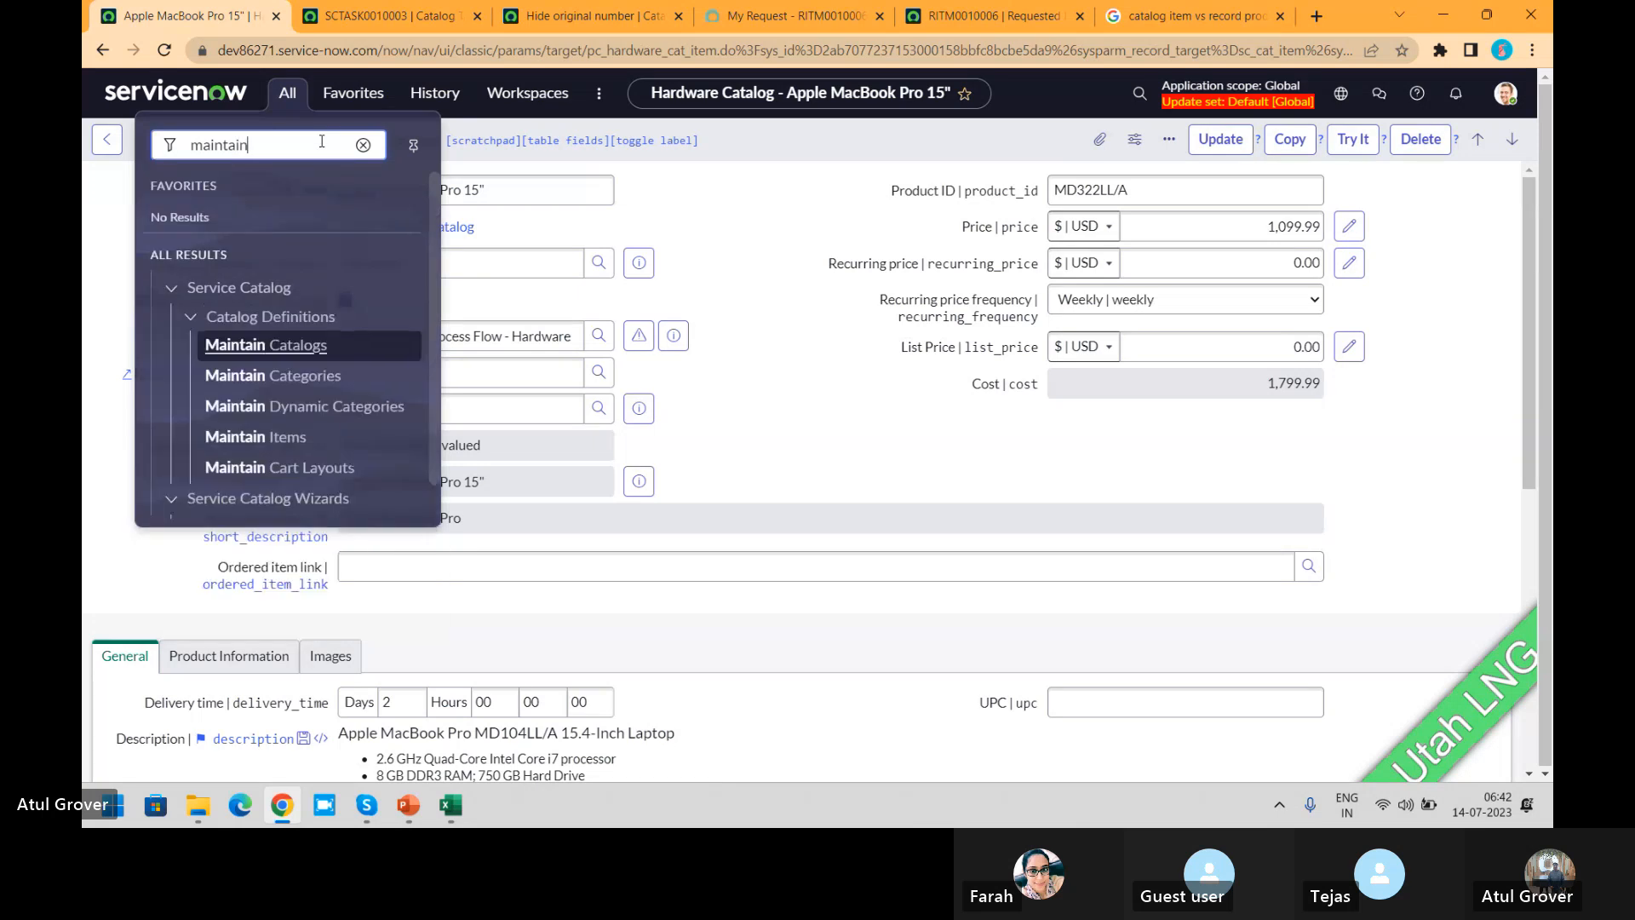
{"action": "left_click", "coordinate": [255, 436]}
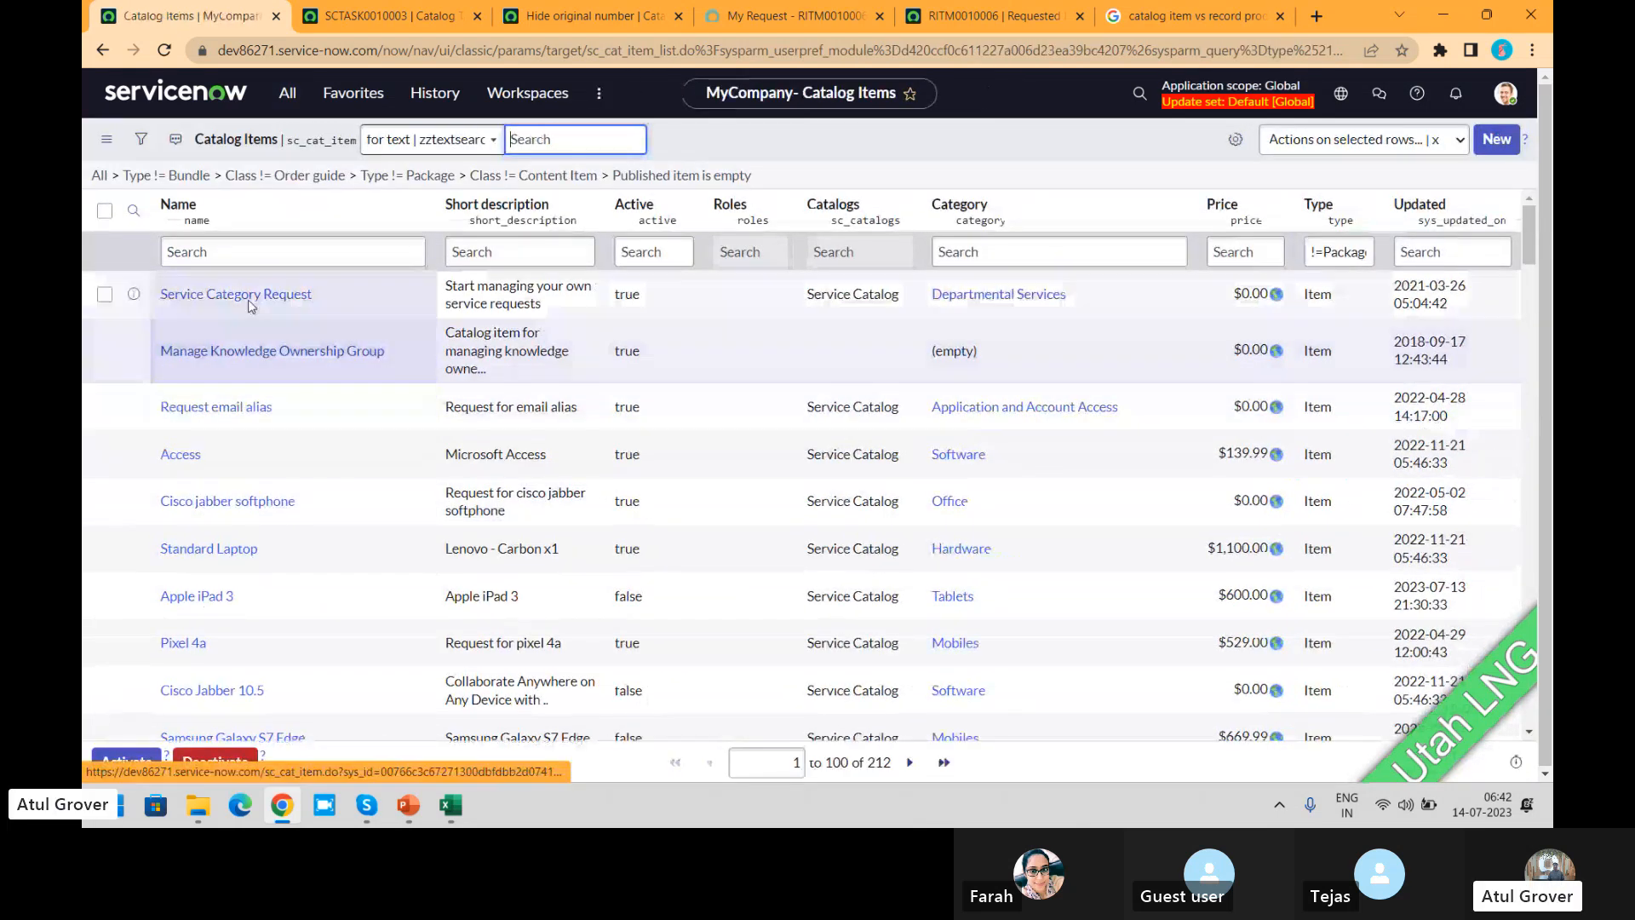
Step: Open the Apple iPad 3 catalog item and return to the catalog items list
{"action": "left_click", "coordinate": [269, 252]}
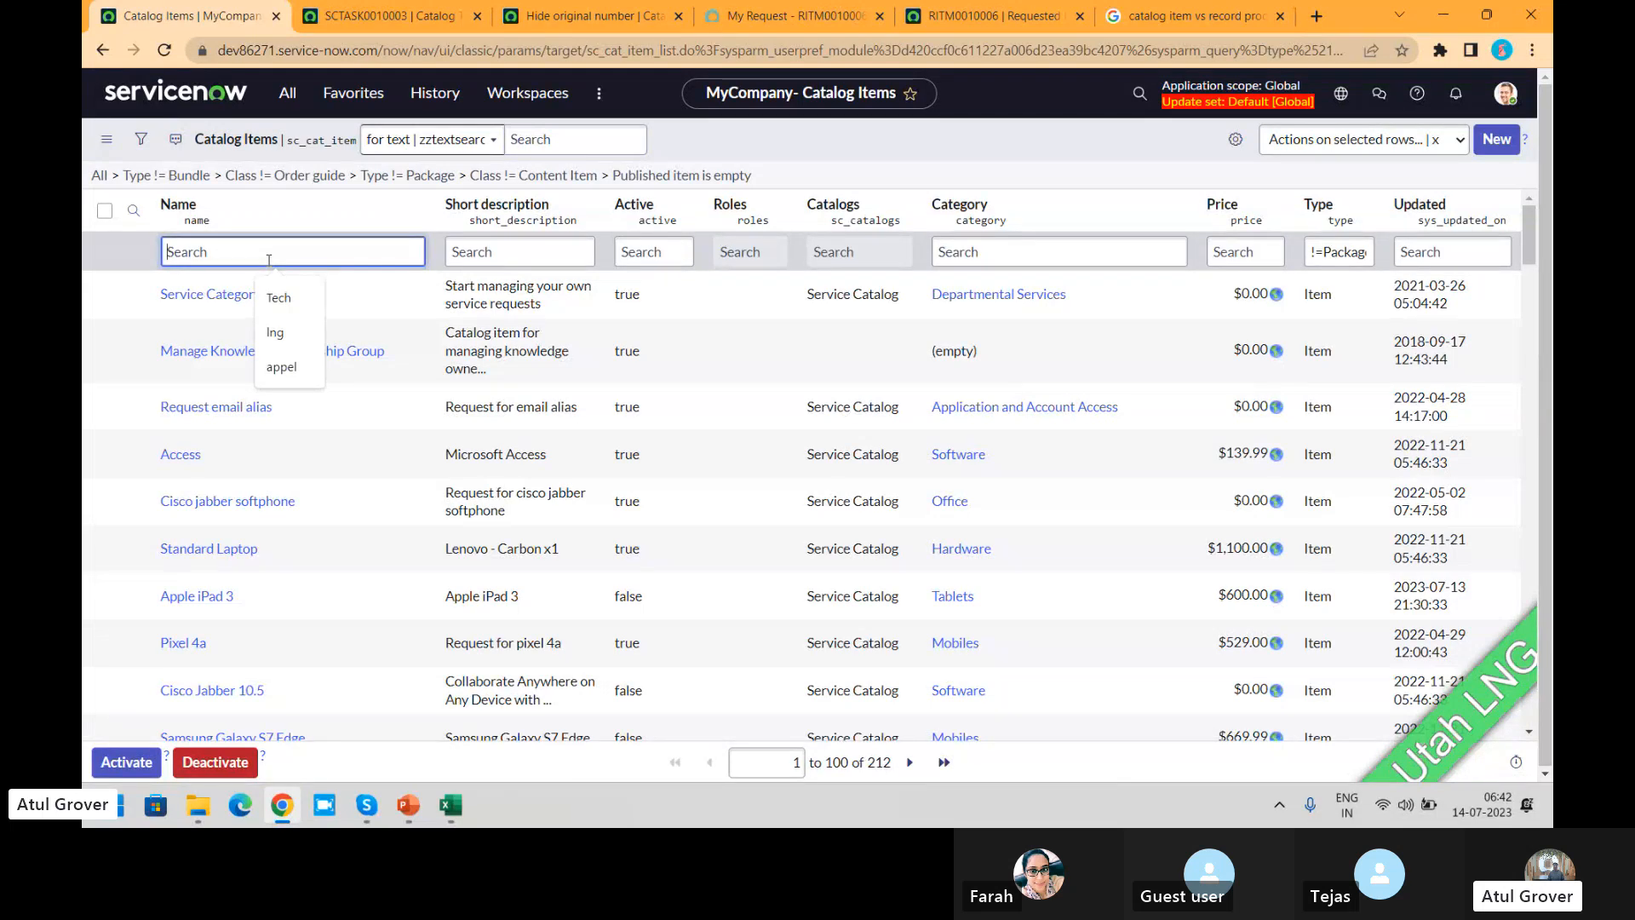
{"action": "left_click", "coordinate": [196, 596]}
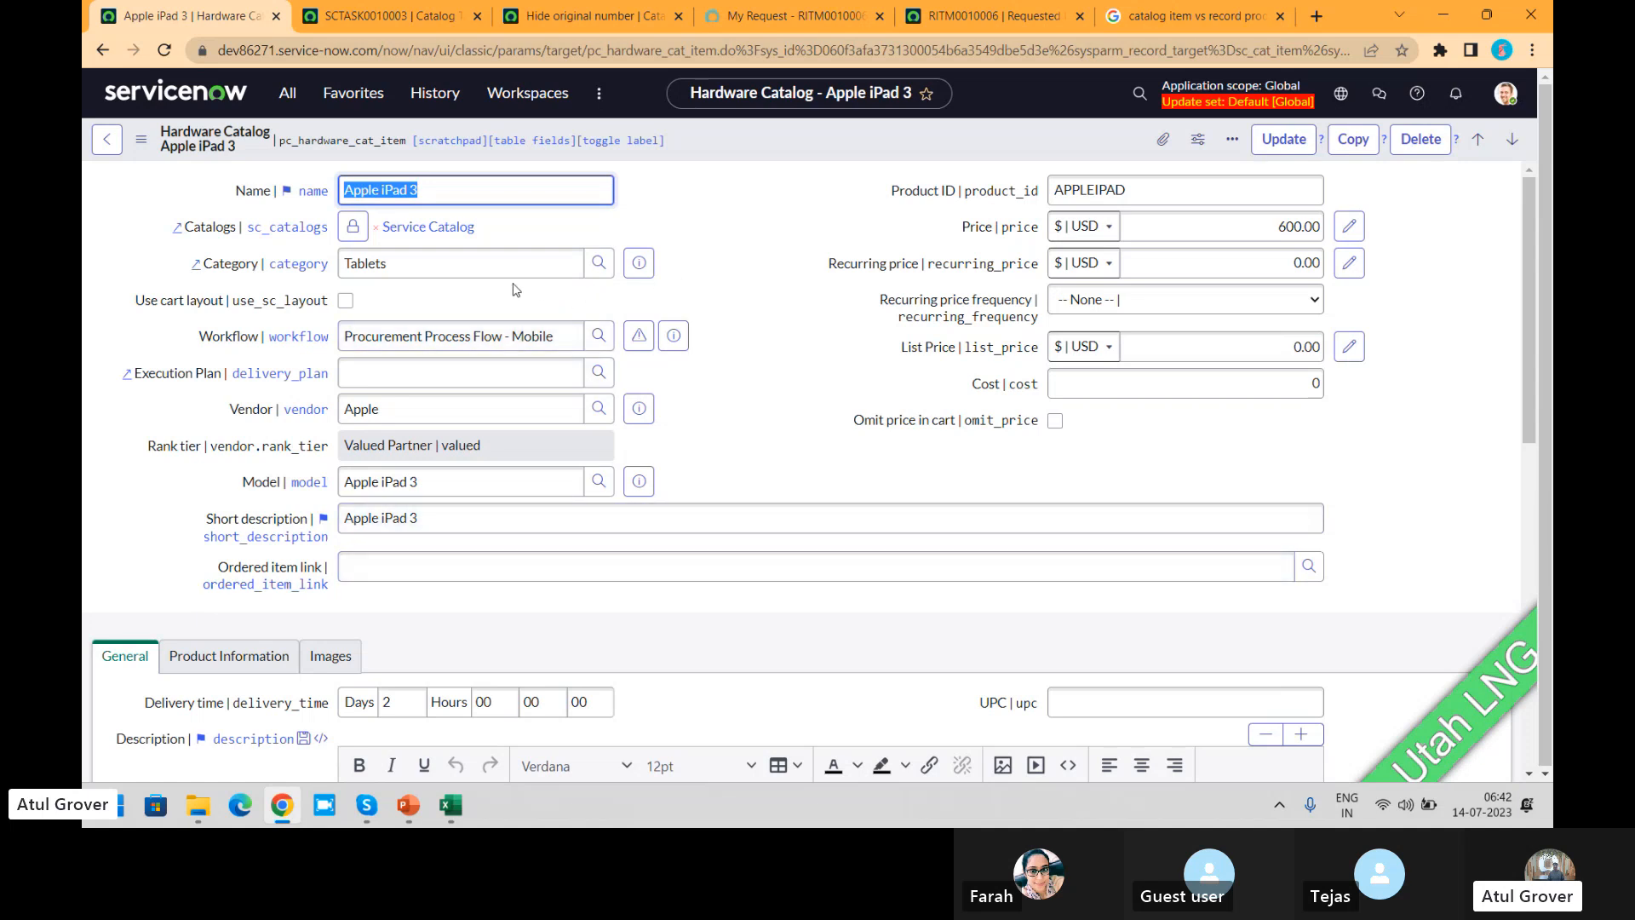
{"action": "left_click", "coordinate": [288, 92]}
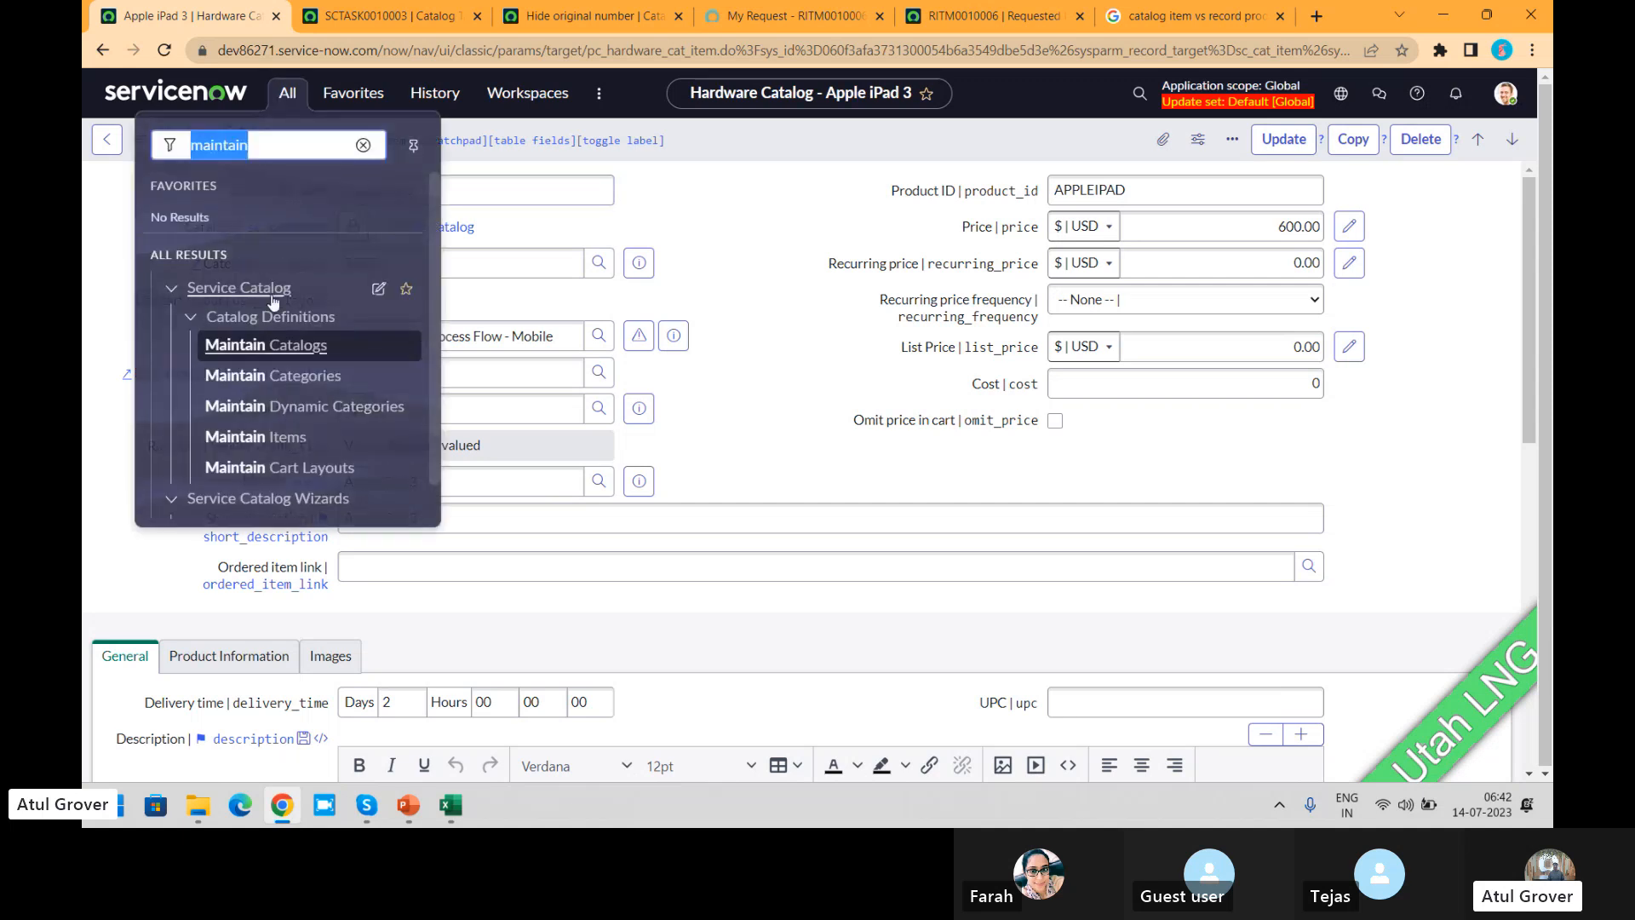
{"action": "left_click", "coordinate": [274, 437]}
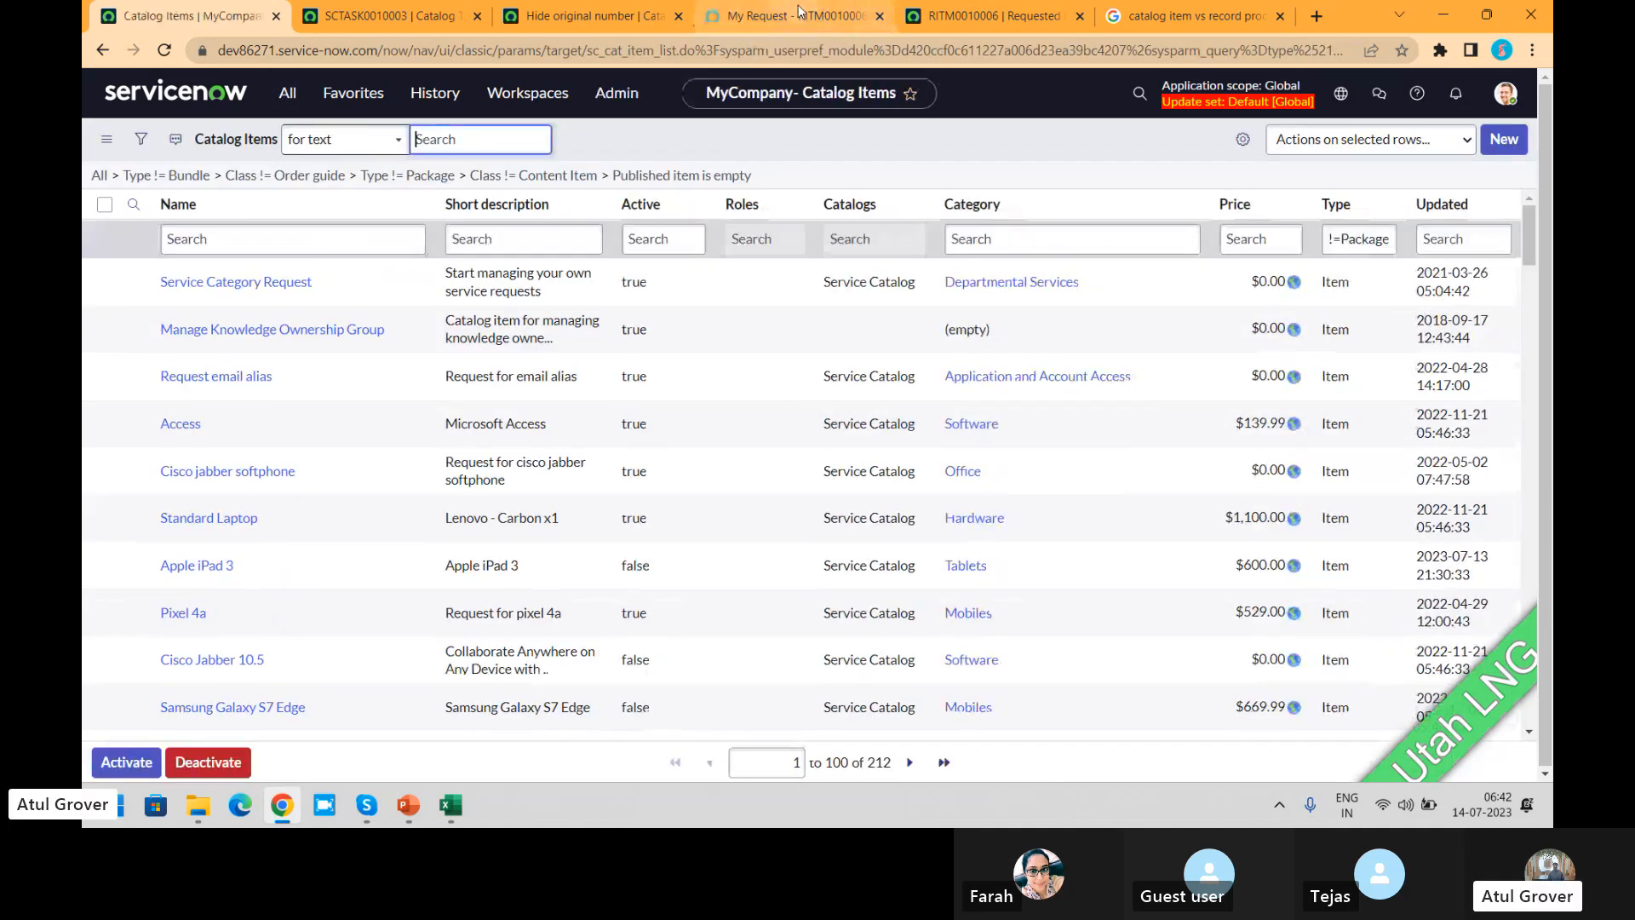
Step: Filter the catalog items list to names containing "ser"
{"action": "left_click", "coordinate": [241, 255]}
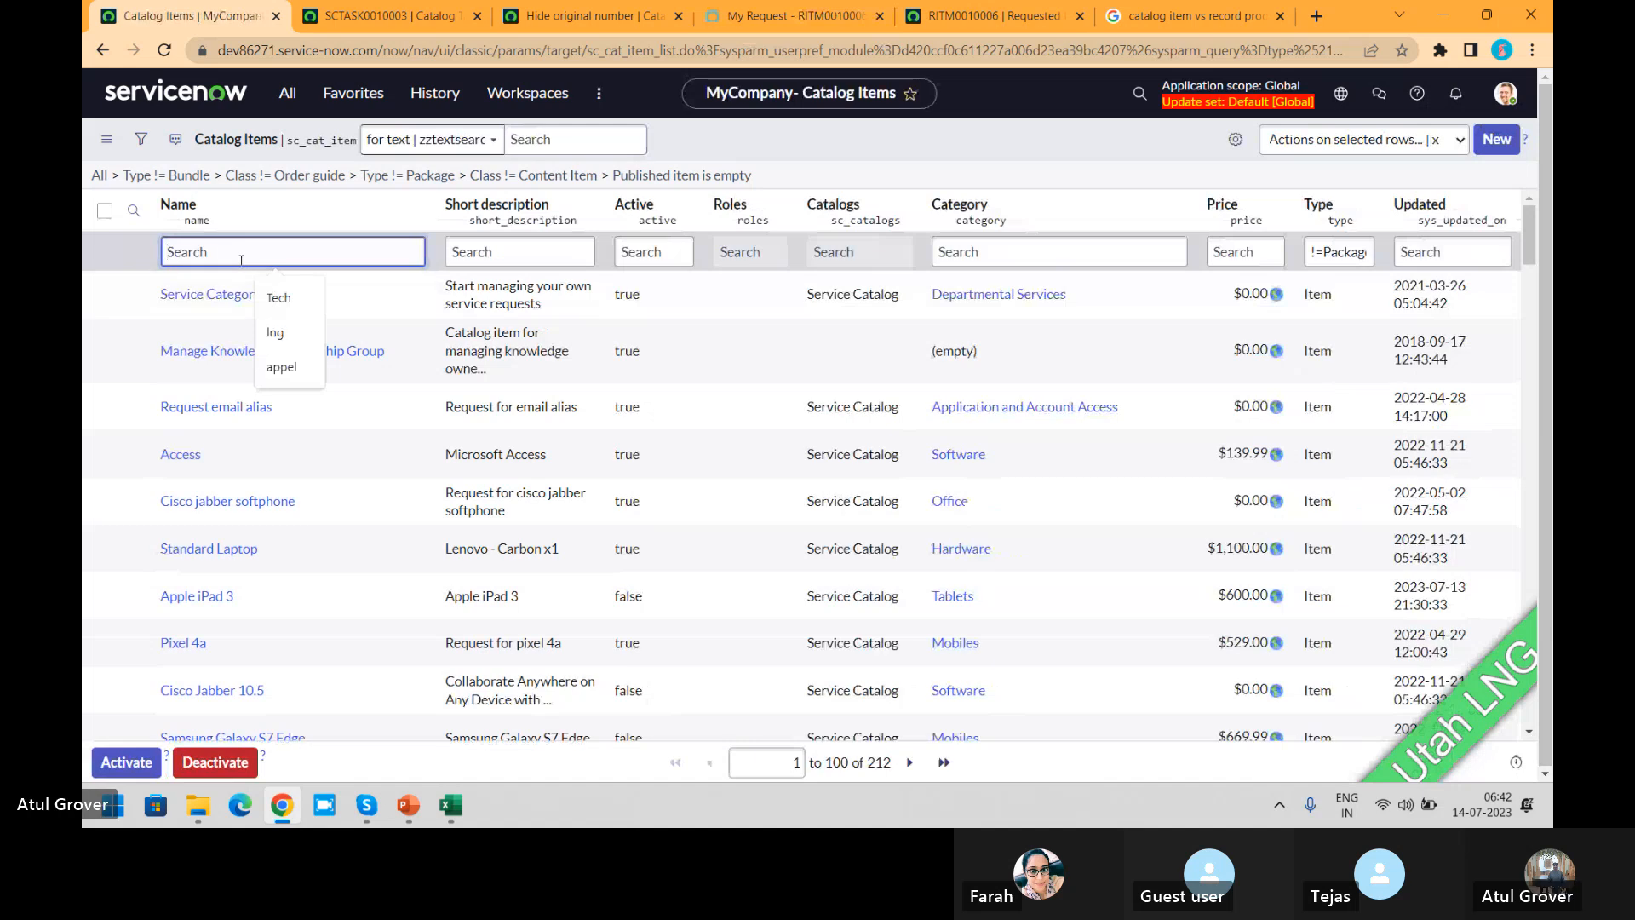
{"action": "type", "text": "8fu"}
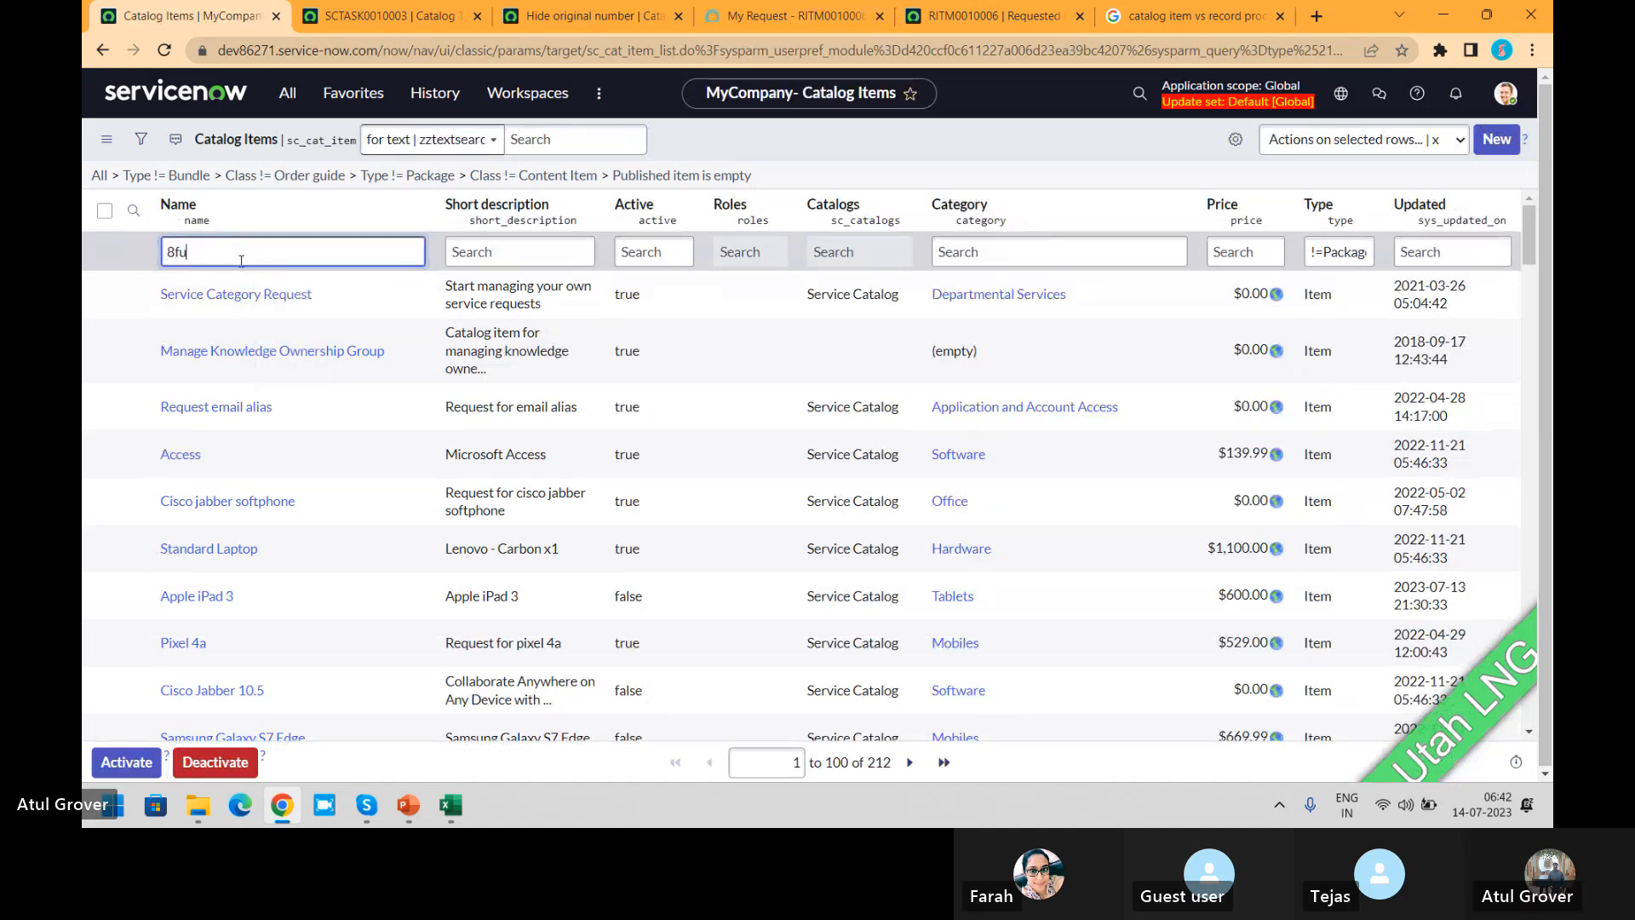
{"action": "key", "text": "BackSpace"}
{"action": "key", "text": "BackSpace"}
{"action": "key", "text": "BackSpace"}
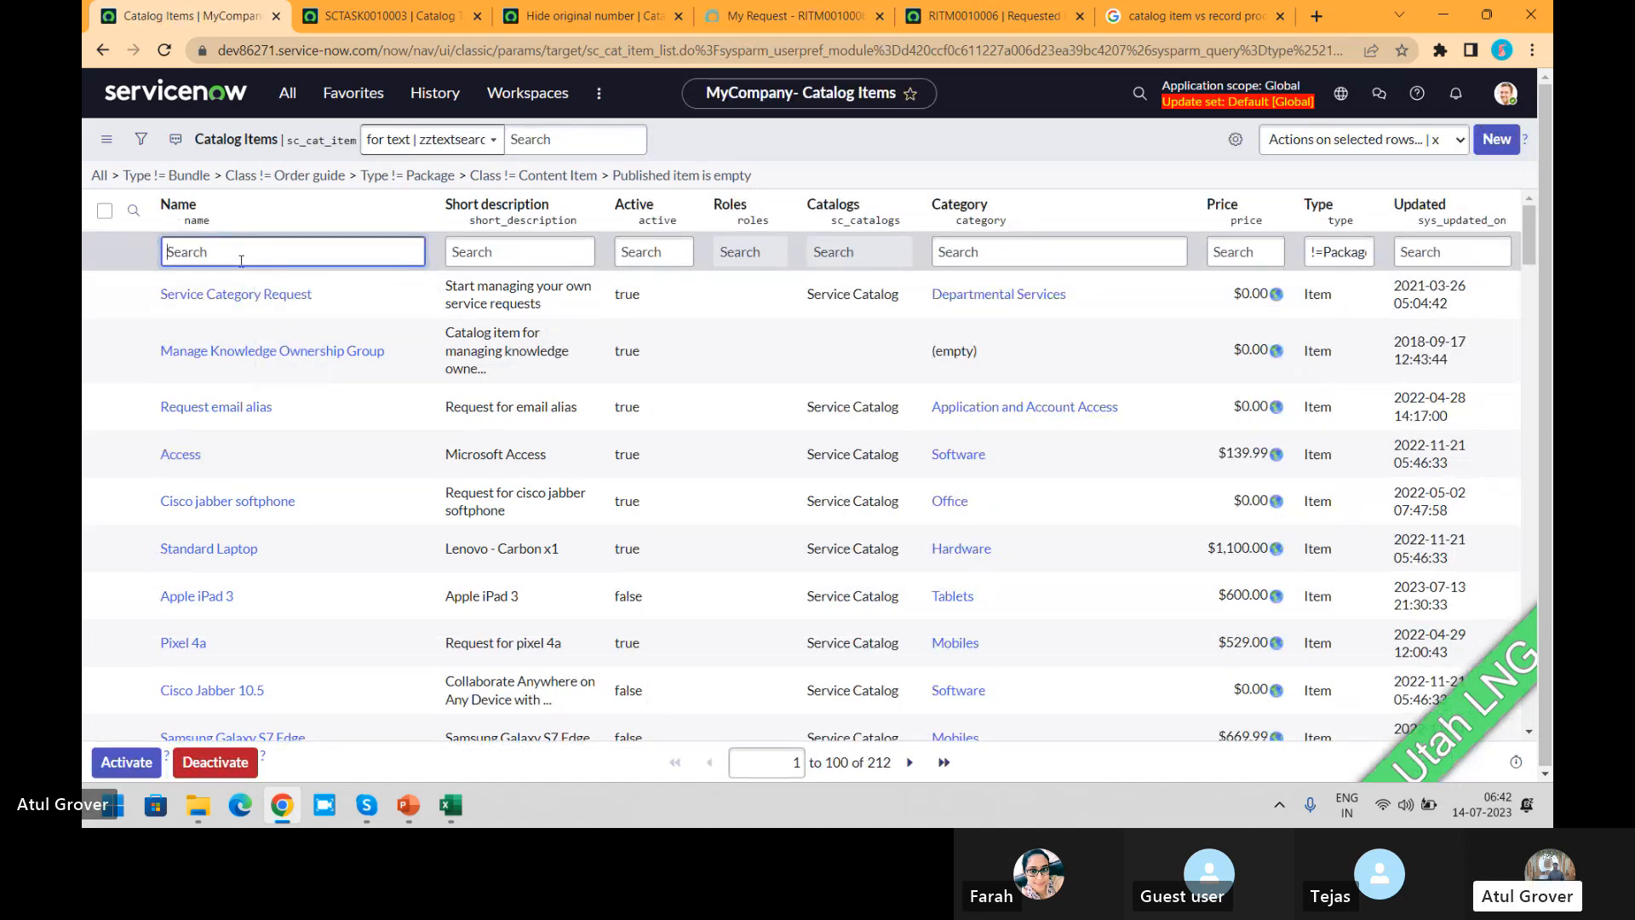
{"action": "type", "text": "*ser"}
{"action": "key", "text": "Return"}
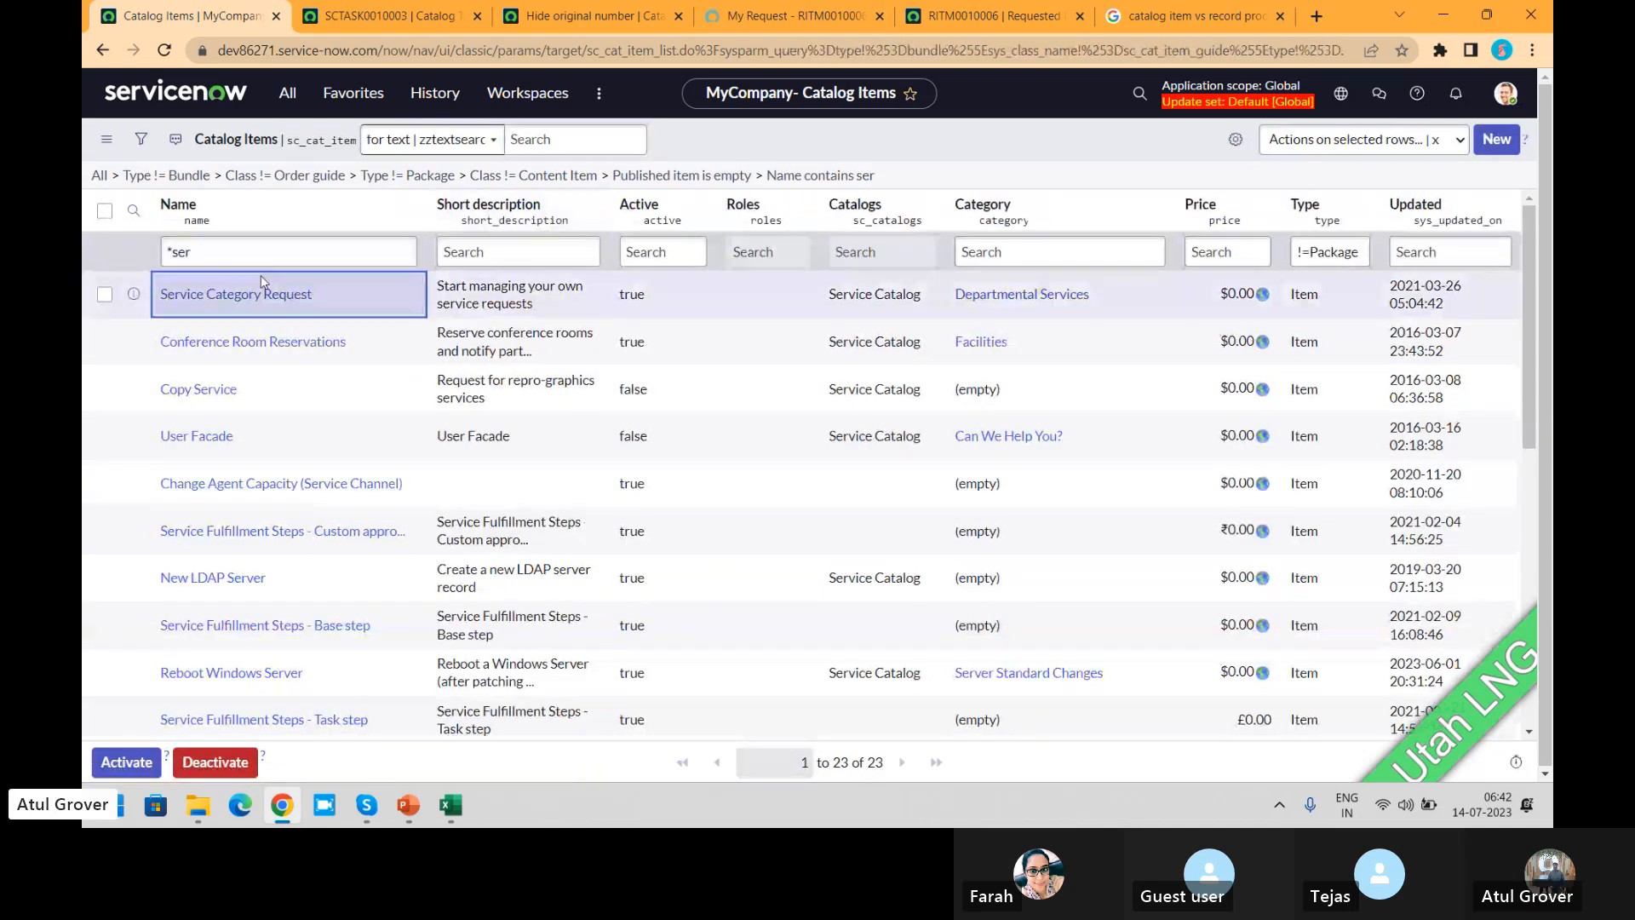
Step: Sort the catalog items by their update date and remove the filter on the item name
{"action": "triple_click", "coordinate": [261, 262]}
{"action": "key", "text": "BackSpace"}
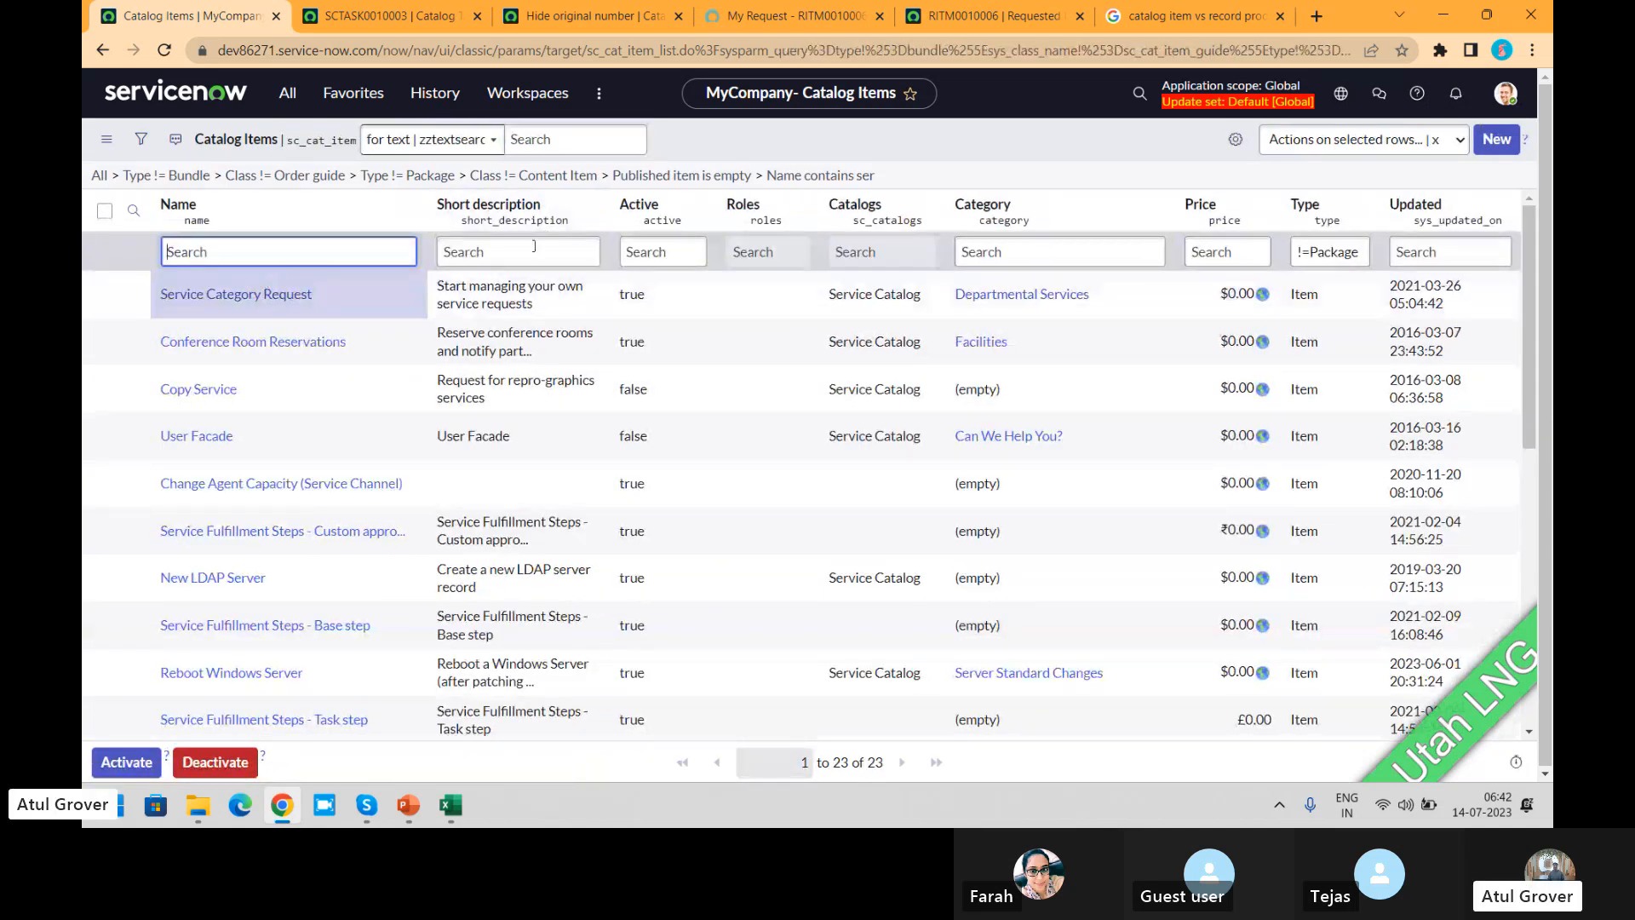
{"action": "left_click", "coordinate": [1426, 205]}
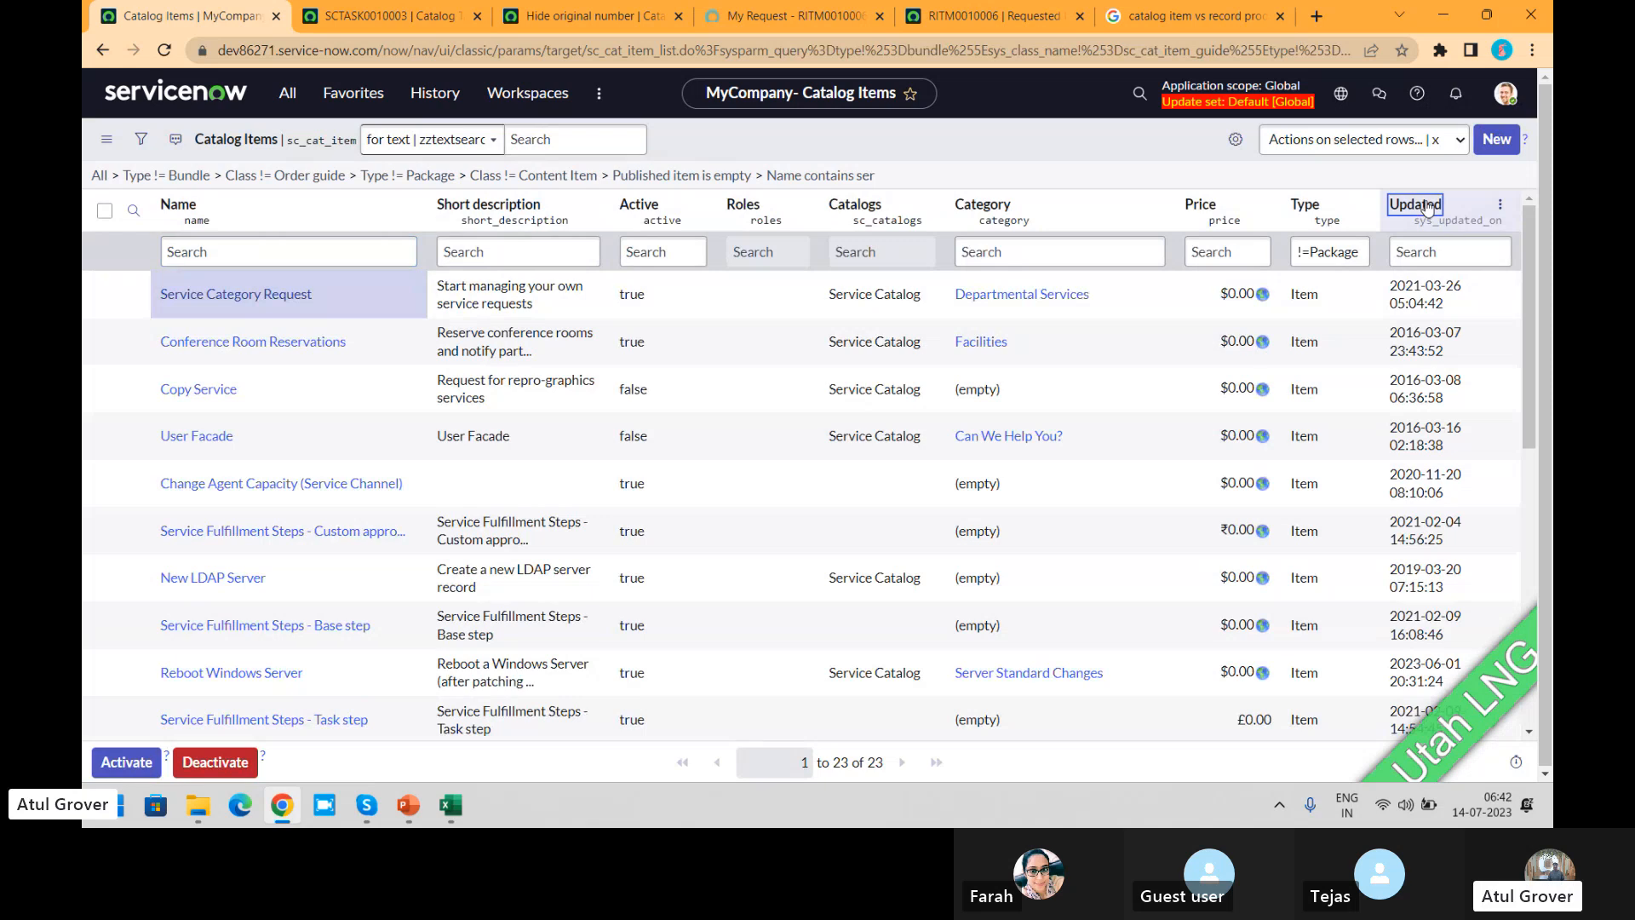
{"action": "left_click", "coordinate": [1426, 205]}
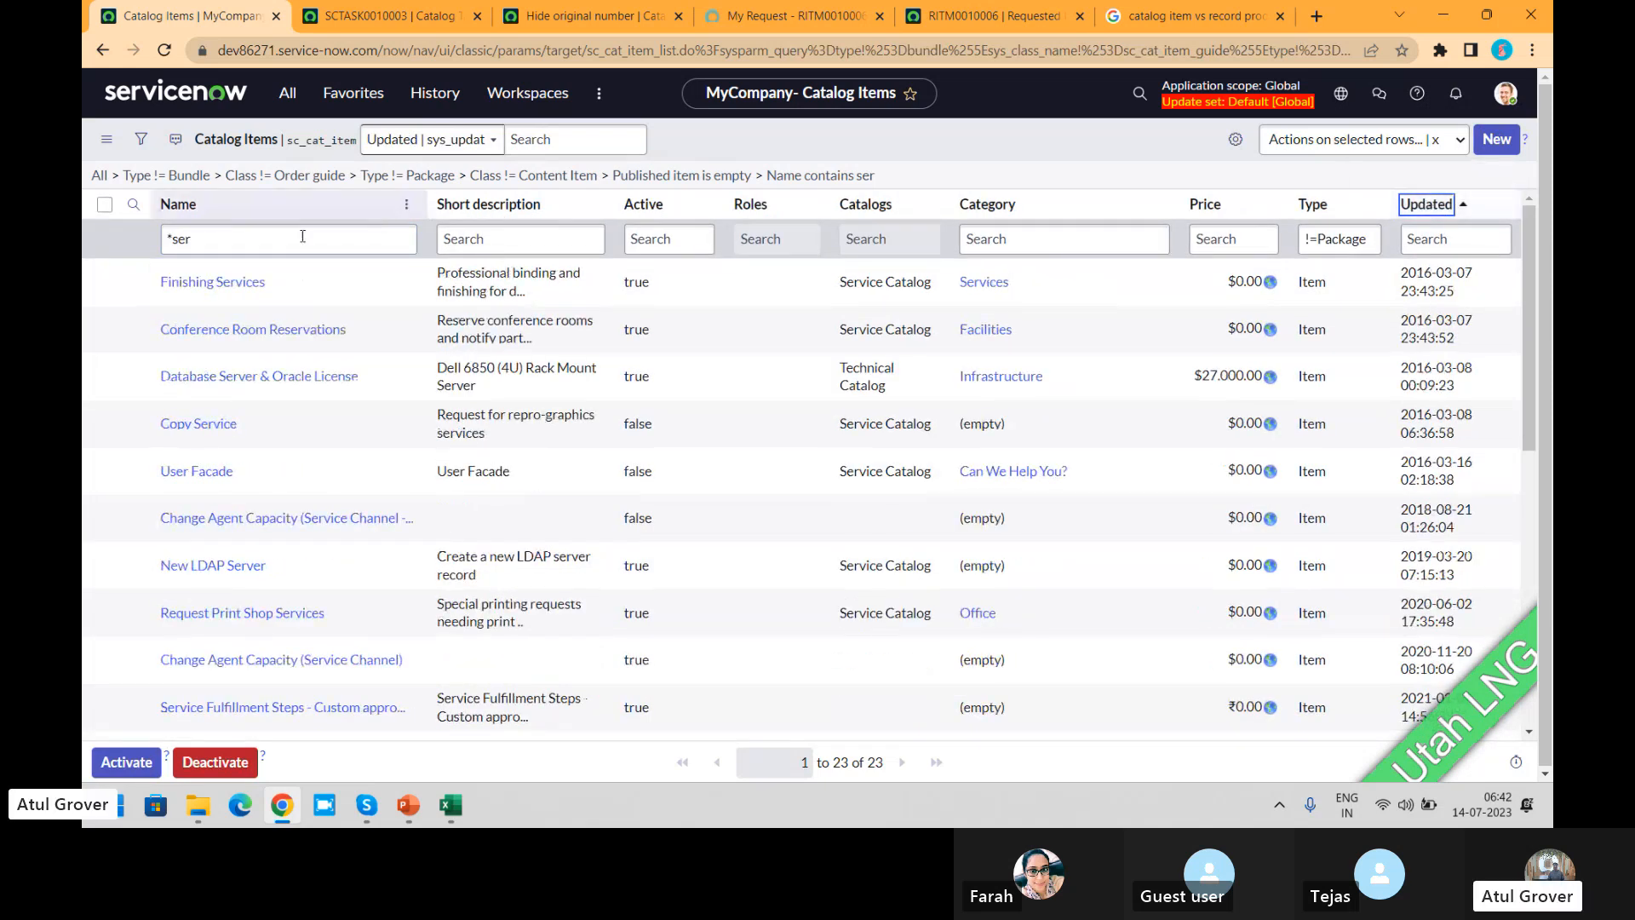
{"action": "left_click", "coordinate": [223, 243]}
{"action": "key", "text": "BackSpace"}
{"action": "key", "text": "BackSpace"}
{"action": "key", "text": "BackSpace"}
{"action": "key", "text": "BackSpace"}
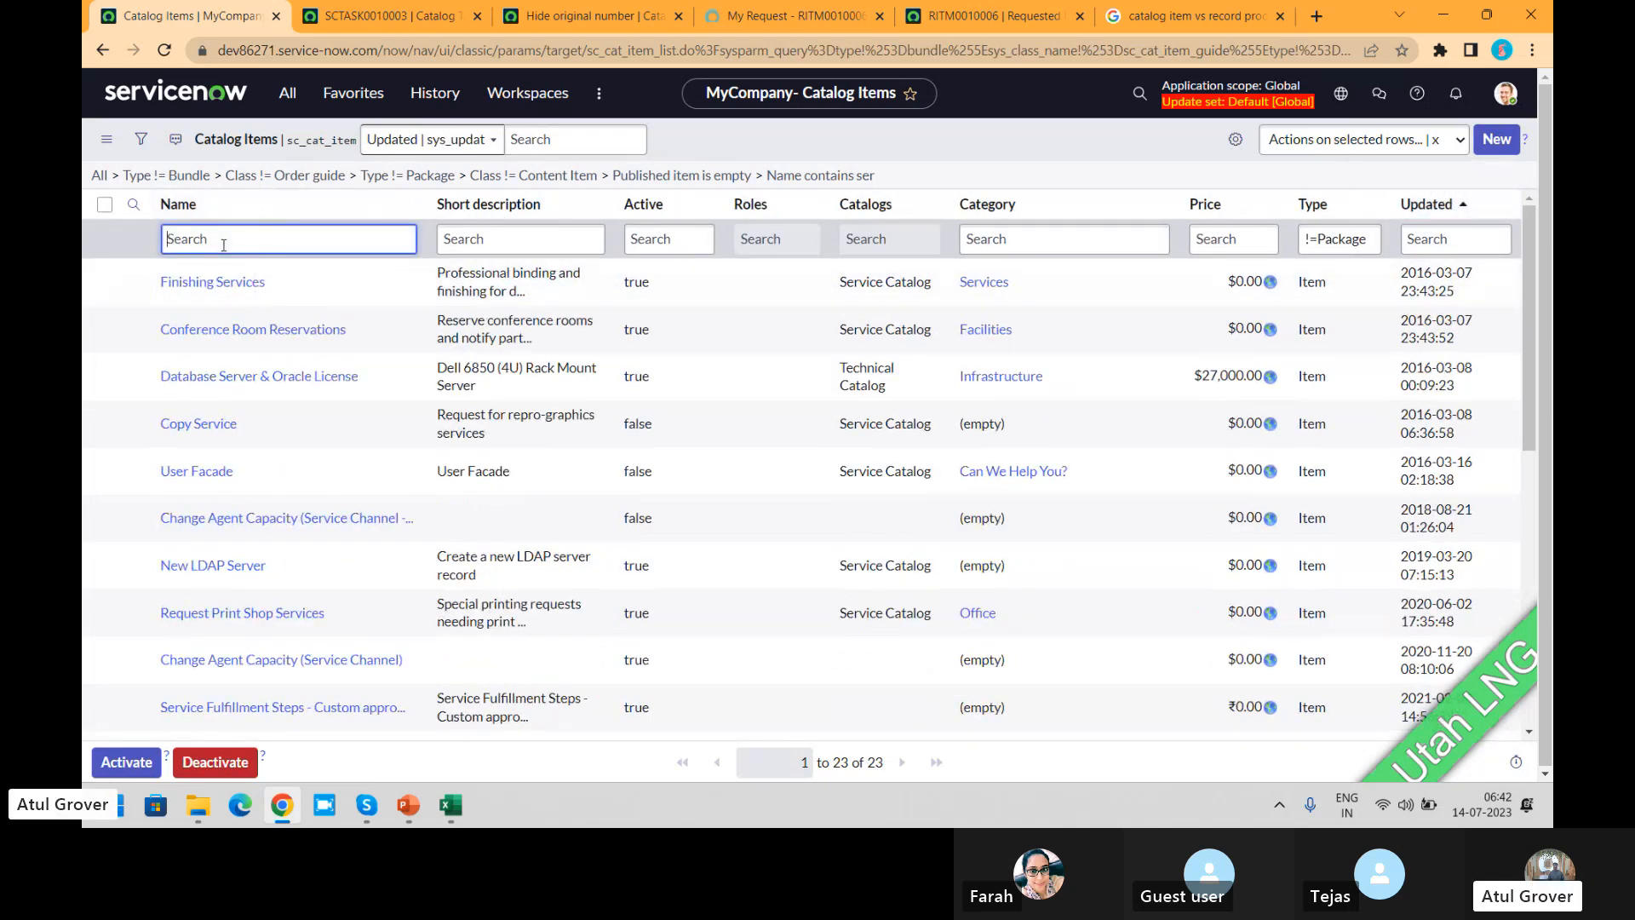
{"action": "key", "text": "Return"}
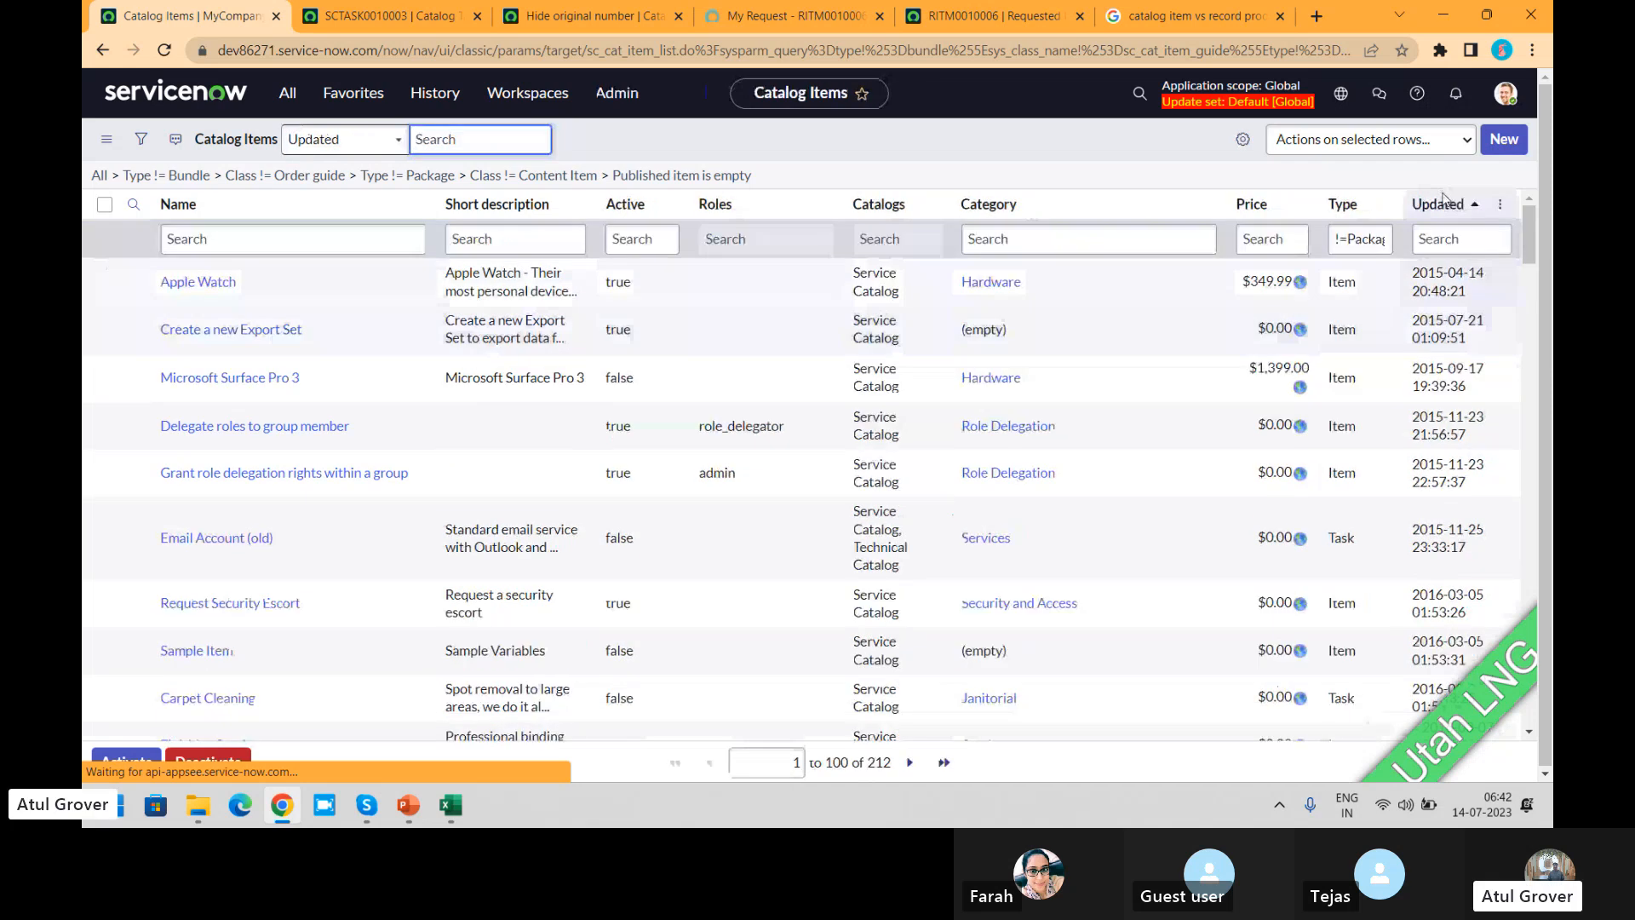
Step: Order the catalog items list by Updated in descending order
{"action": "left_click", "coordinate": [1442, 208]}
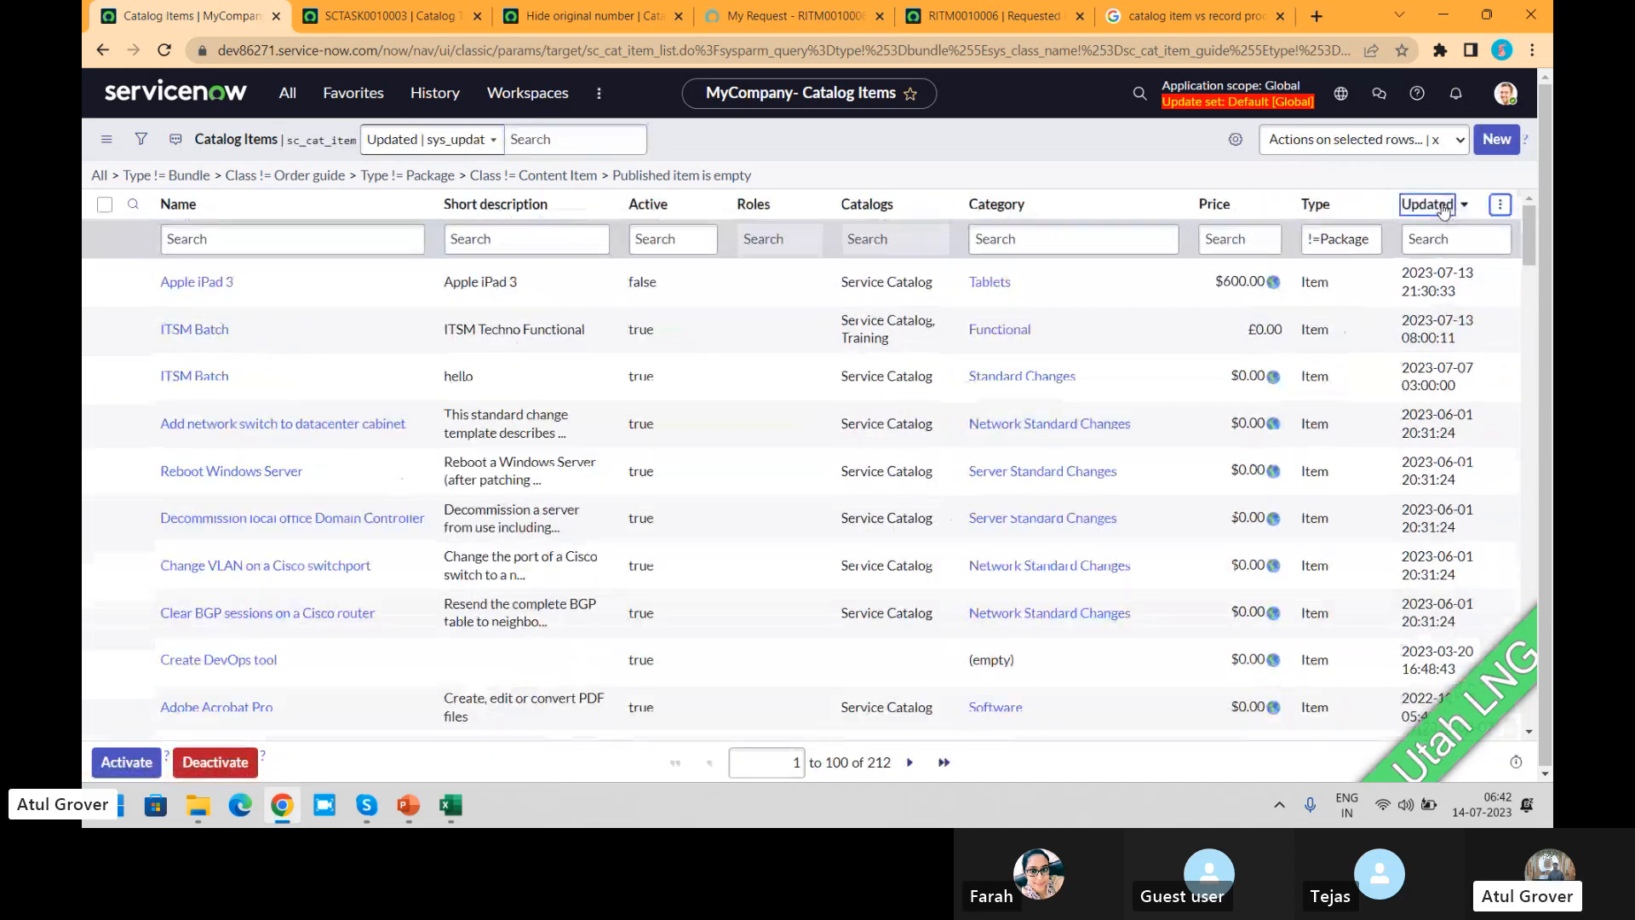
{"action": "left_click", "coordinate": [1442, 207]}
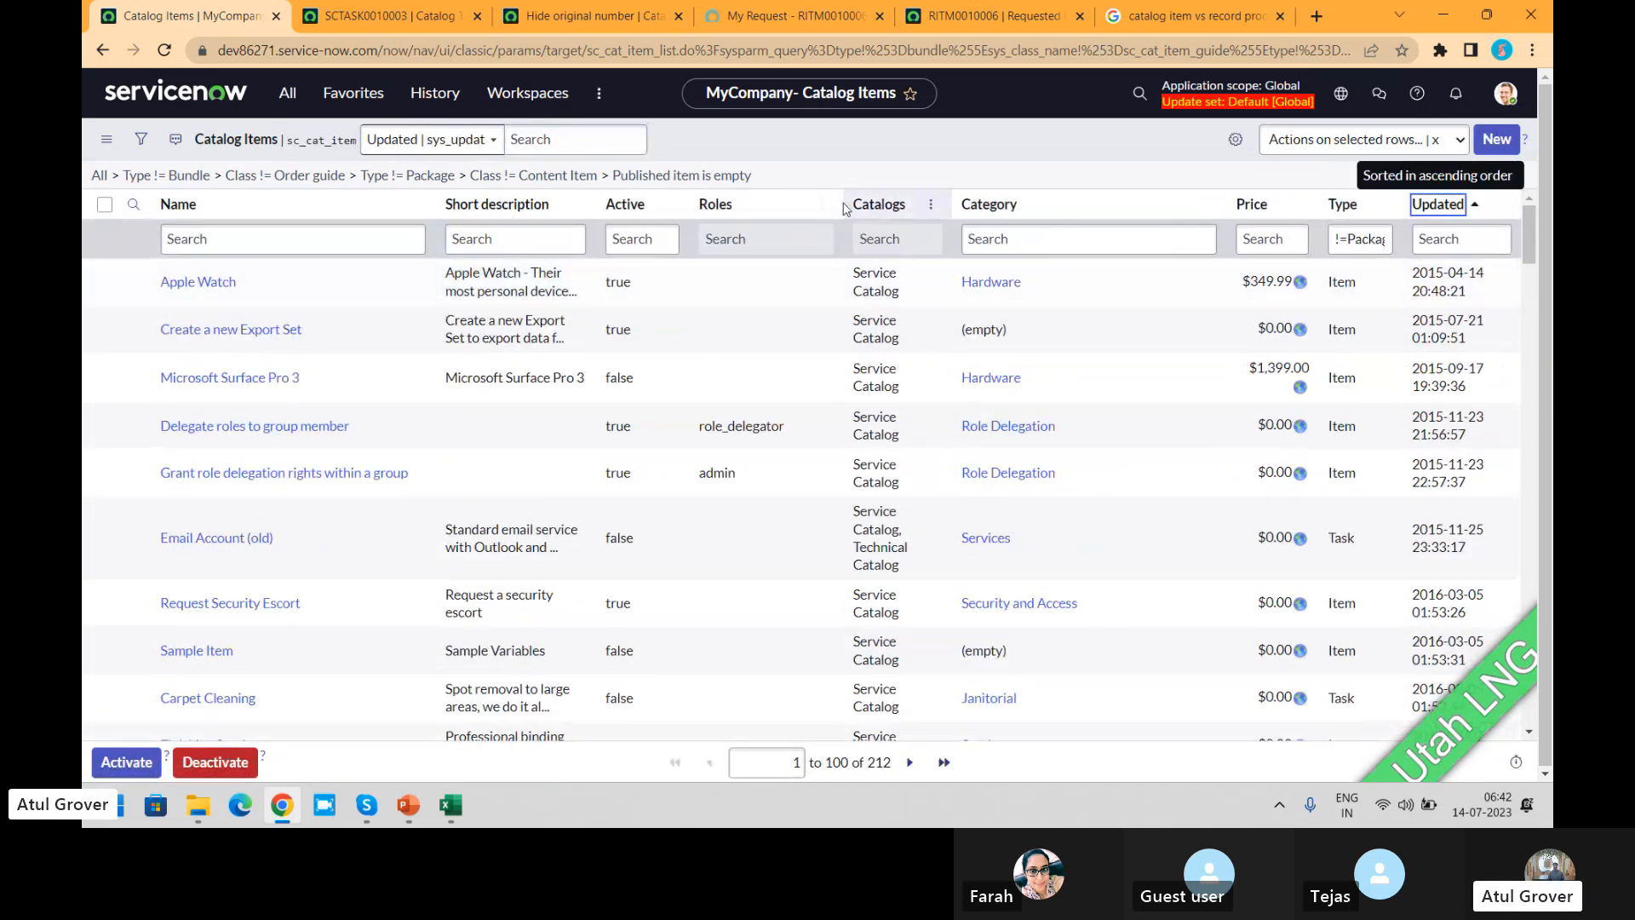
{"action": "left_click", "coordinate": [1444, 207]}
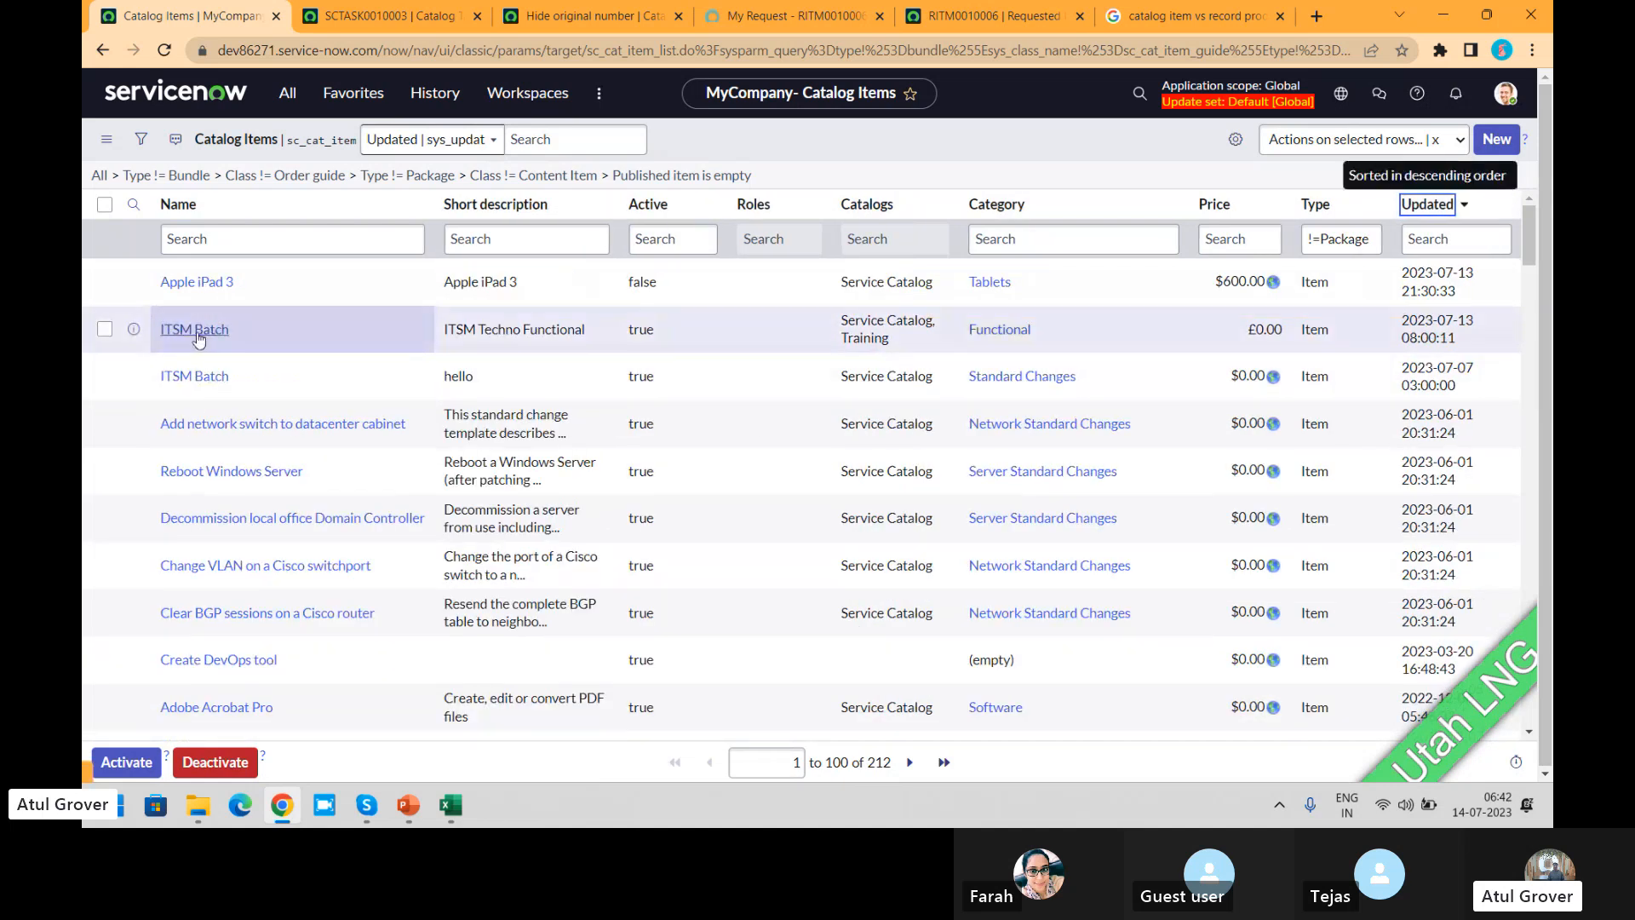
Step: Open the "ITSM Techno Functional" ITSM Batch item, check it out in Catalog Builder, and return to its catalog item form
{"action": "left_click", "coordinate": [195, 330]}
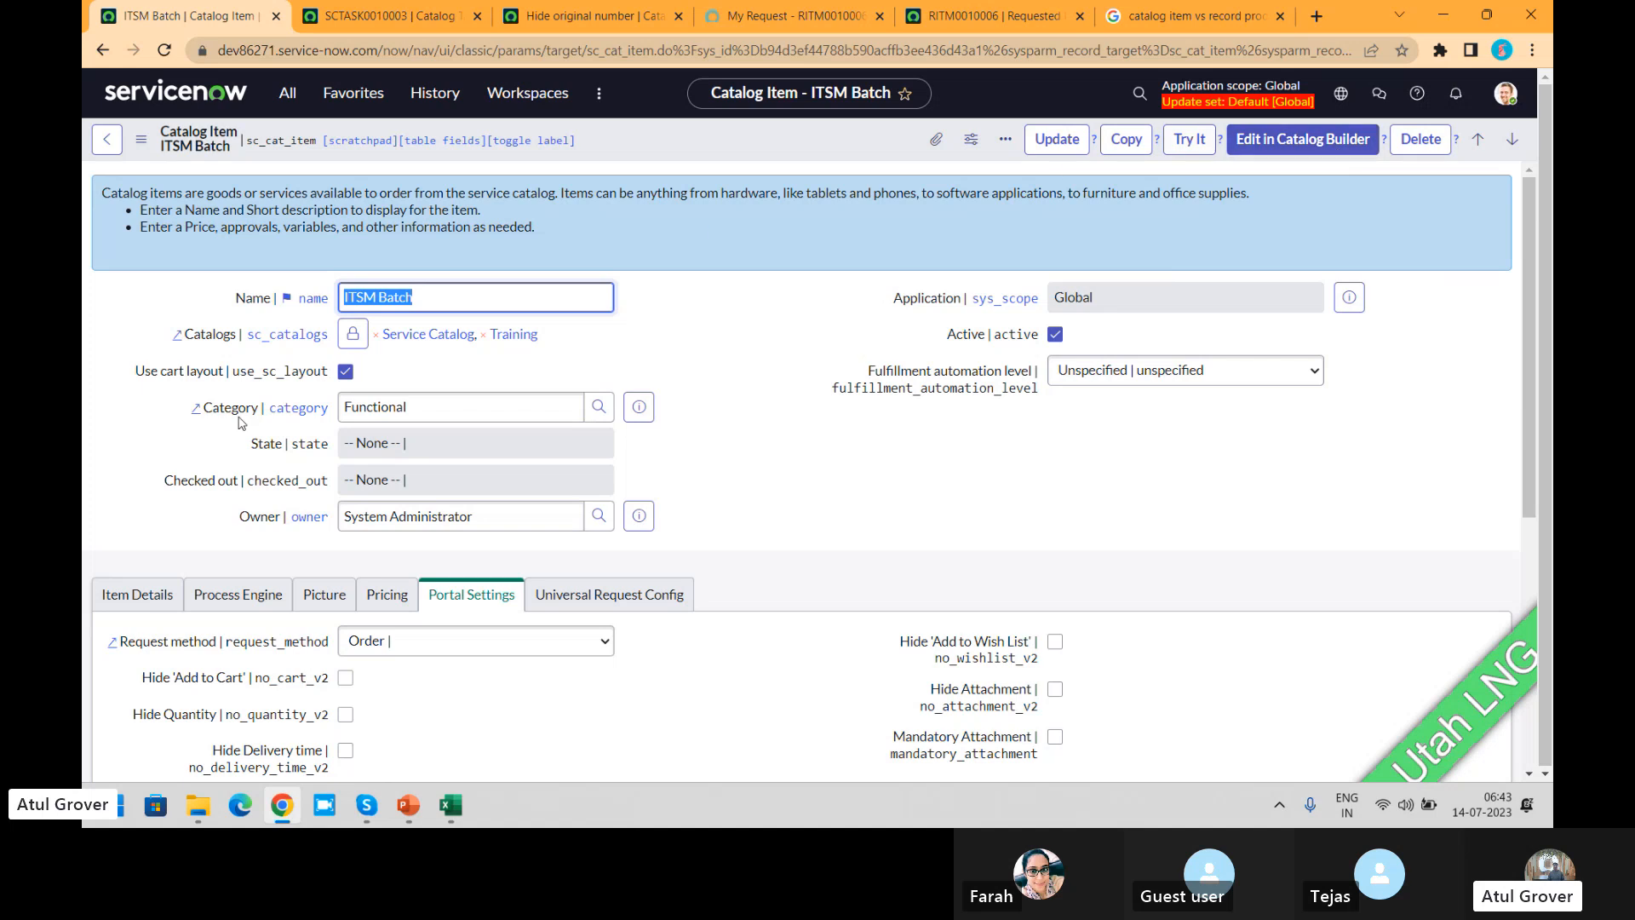
{"action": "left_click", "coordinate": [1259, 151]}
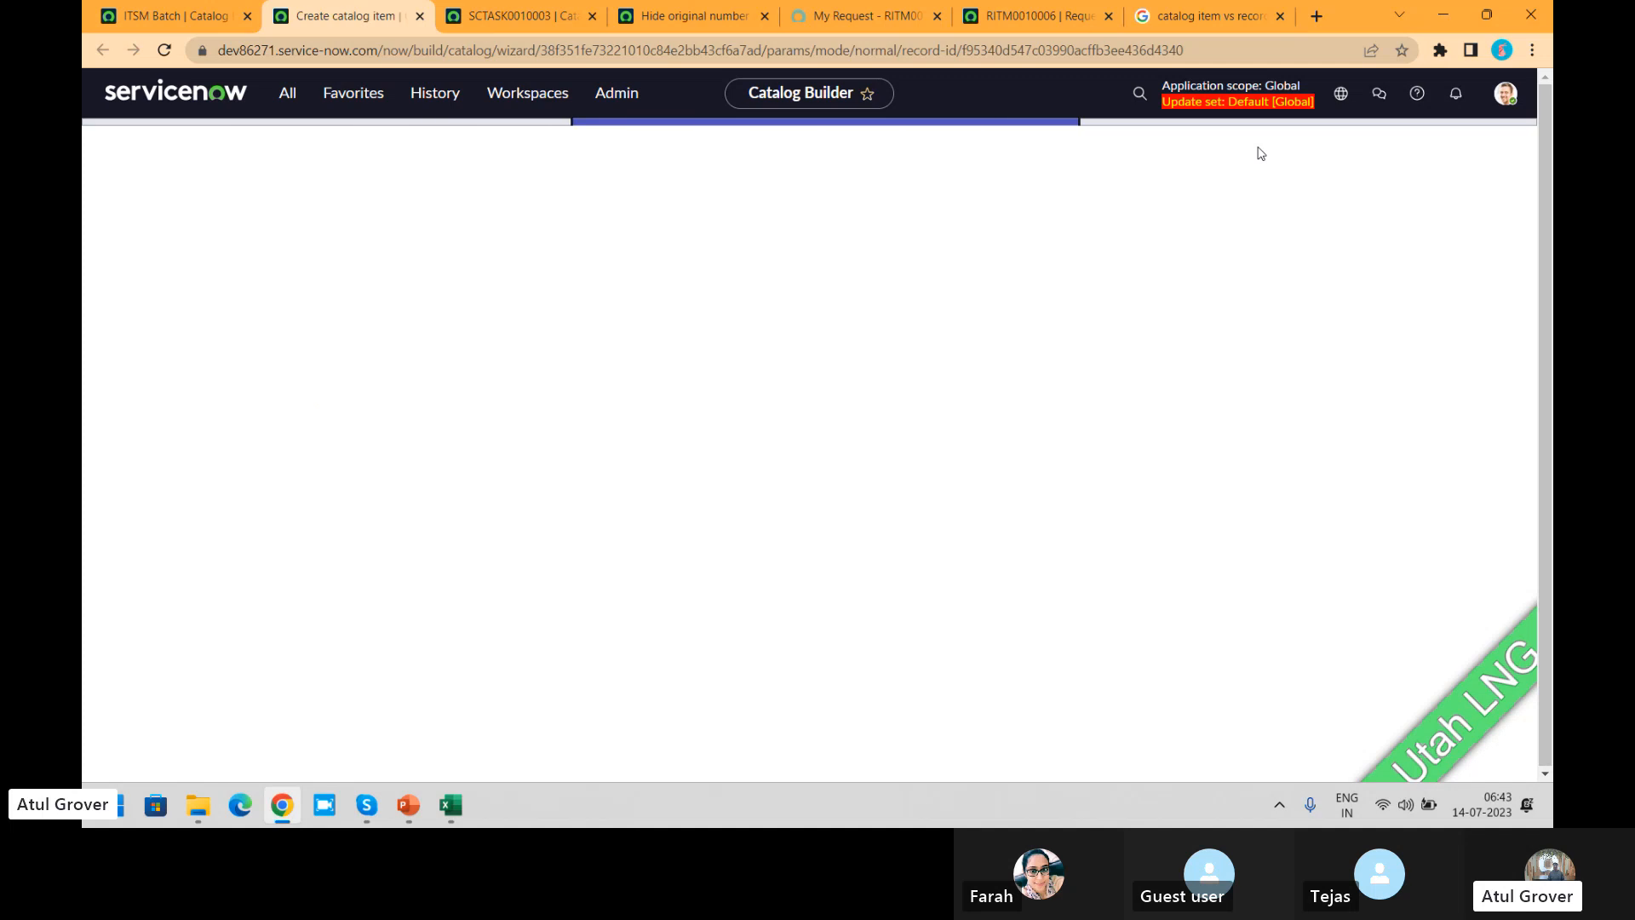
{"action": "left_click", "coordinate": [190, 23]}
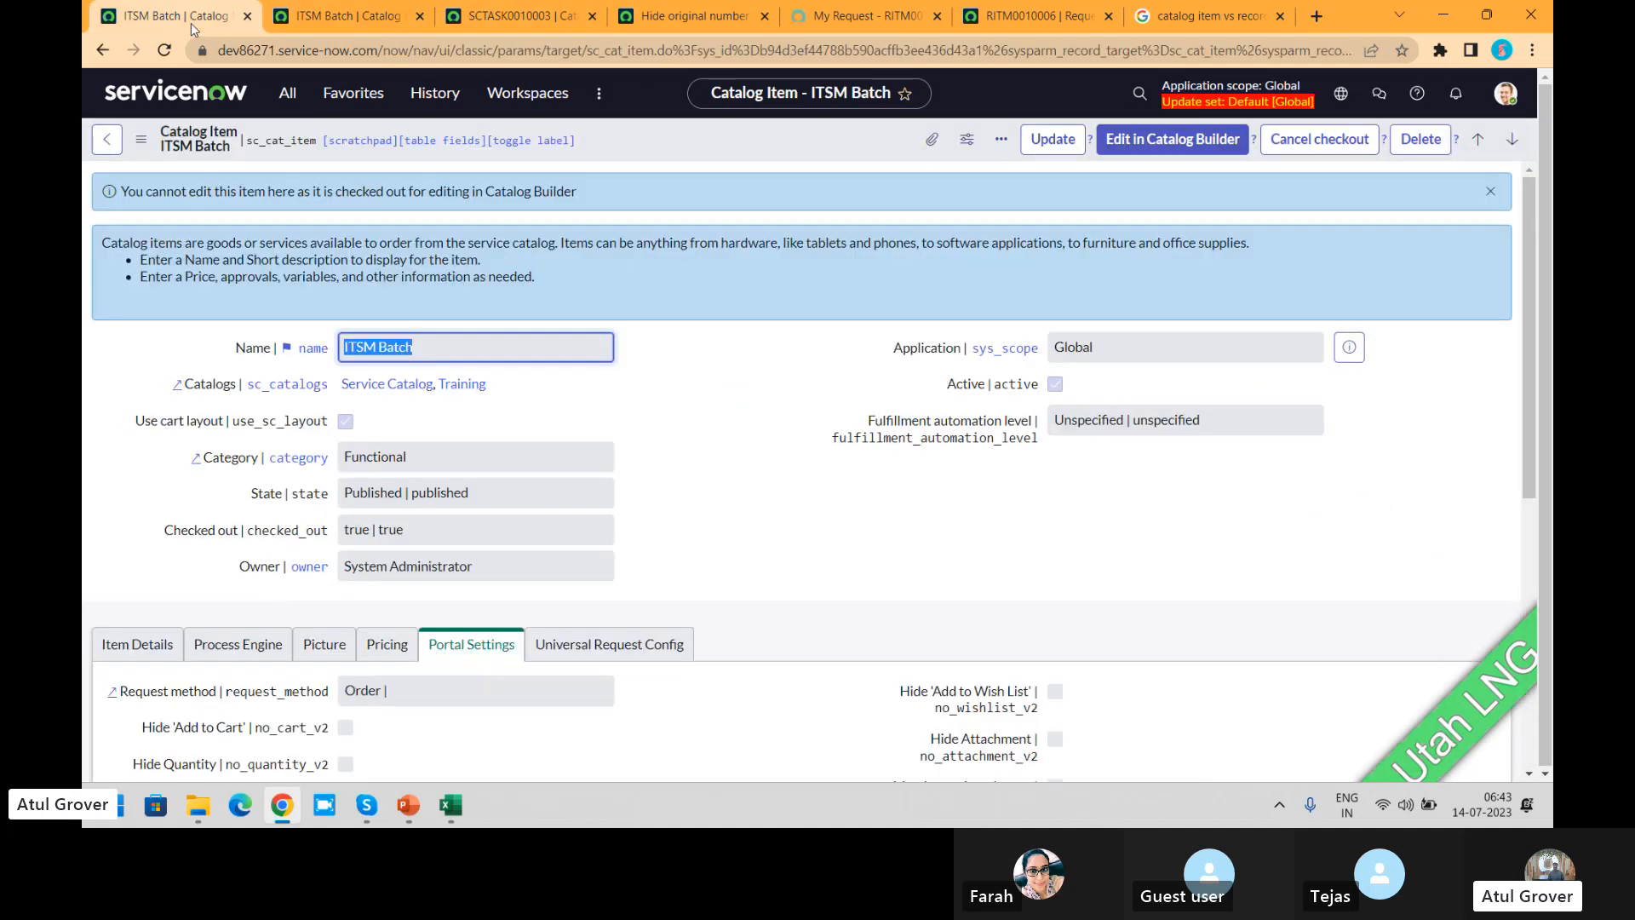
Step: Examine the ITSM Batch item's Process Engine settings and compare its form with the Details page in Catalog Builder
{"action": "left_click", "coordinate": [249, 649]}
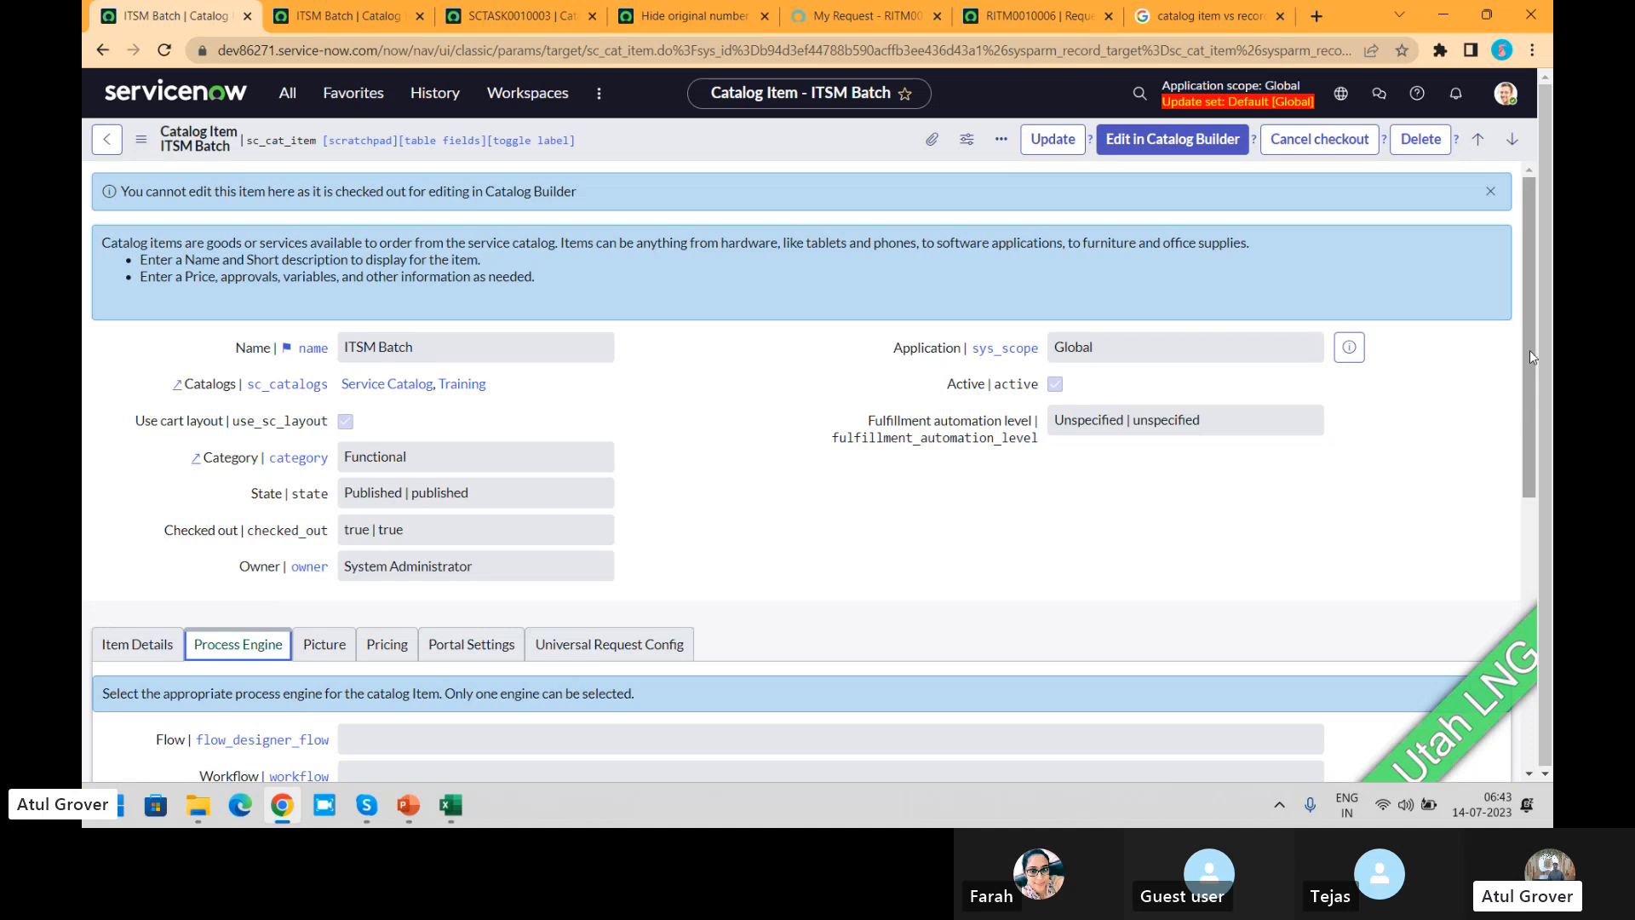
{"action": "scroll", "coordinate": [1529, 350], "scroll_direction": "down", "scroll_amount": 3}
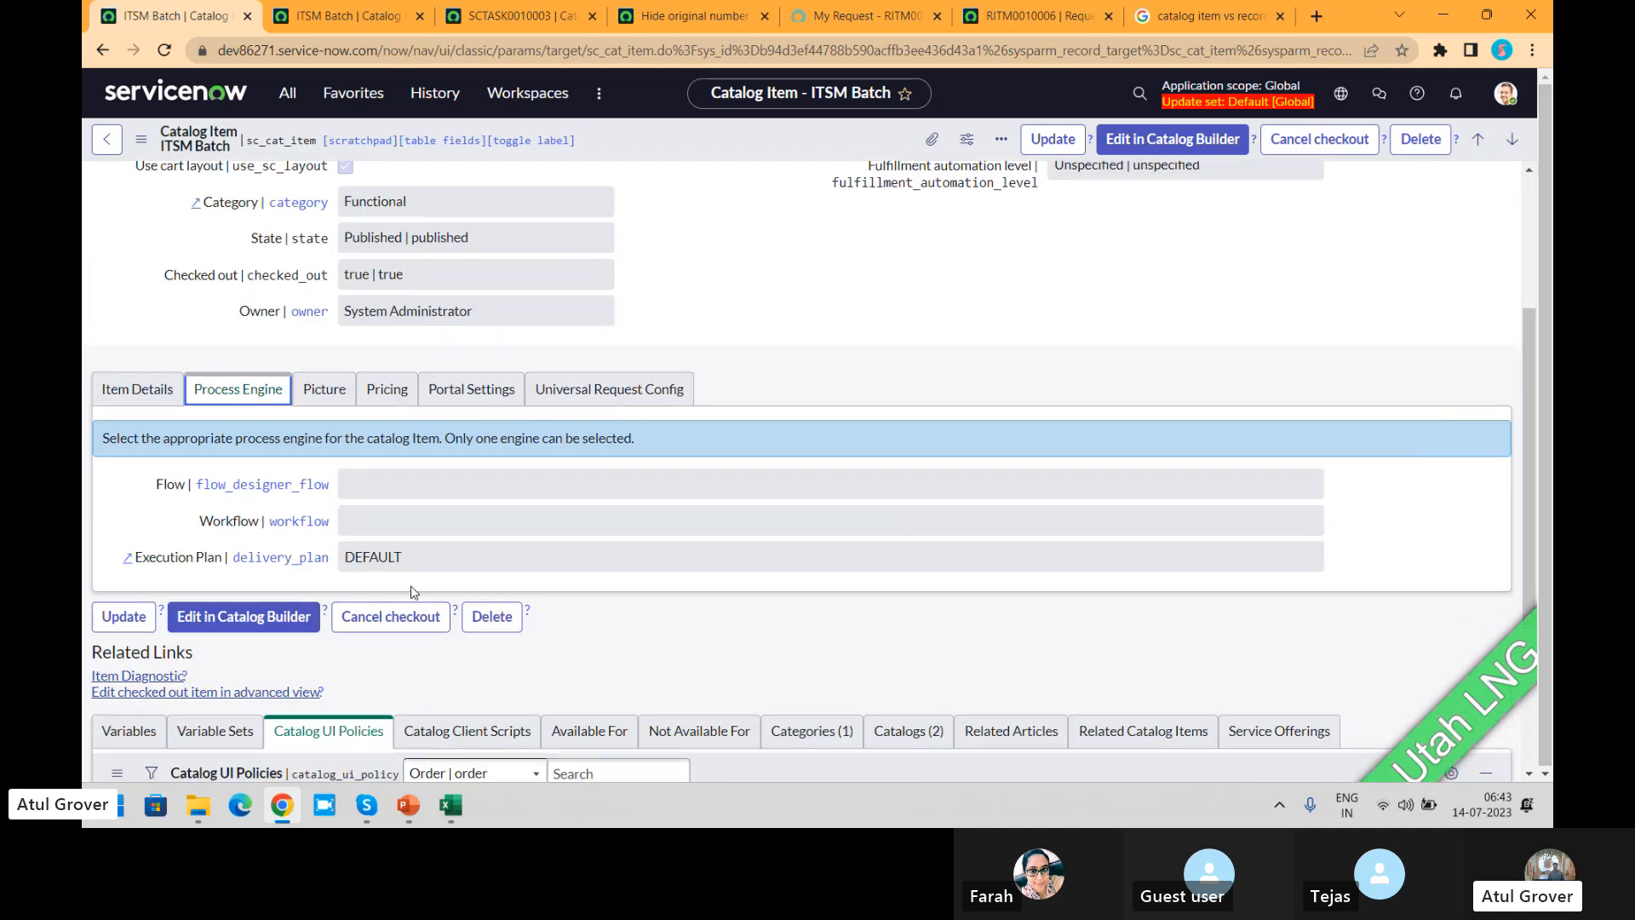
{"action": "left_click", "coordinate": [341, 23]}
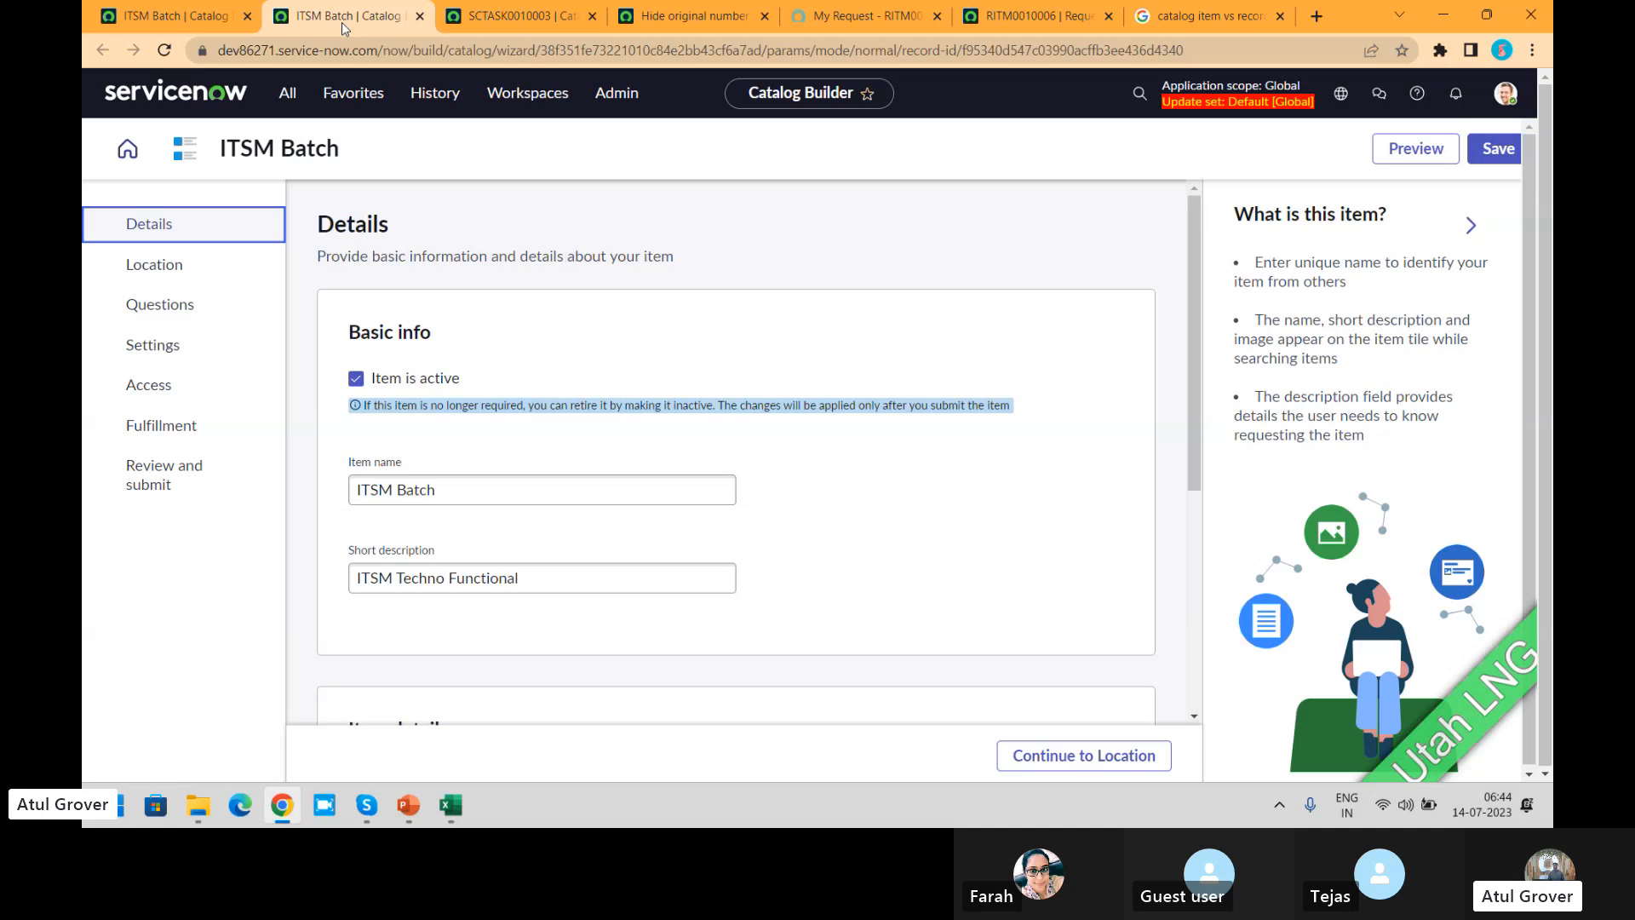
{"action": "left_click", "coordinate": [160, 17]}
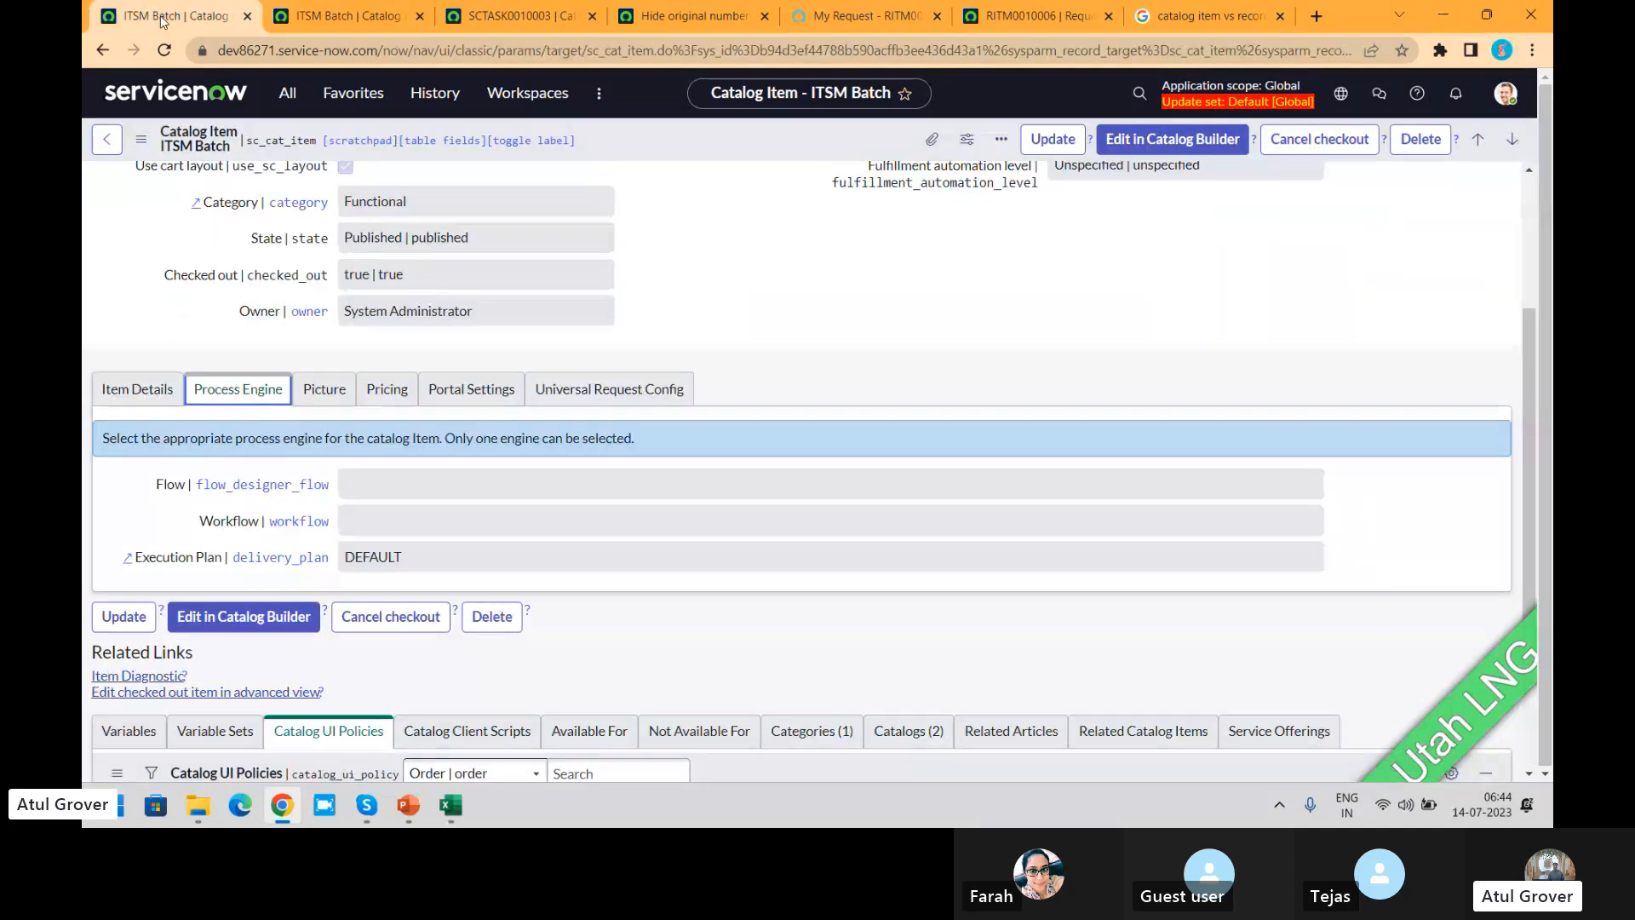
Step: Compare the ITSM Batch item's details in Catalog Builder with the Item Details section of its catalog item form
{"action": "left_click", "coordinate": [326, 17]}
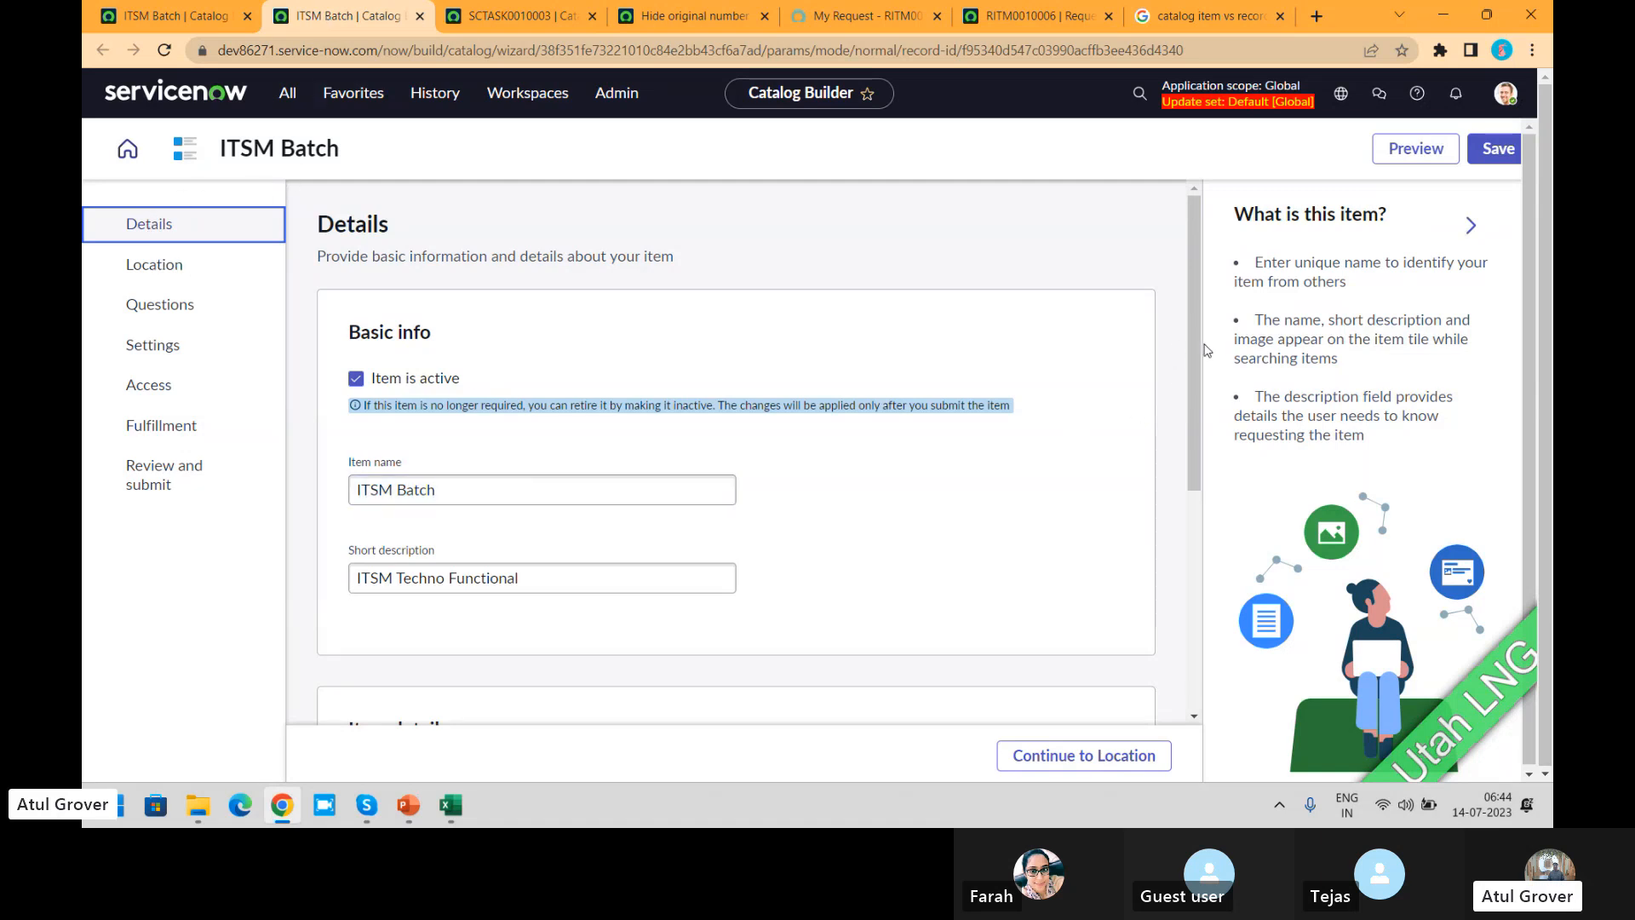
{"action": "scroll", "coordinate": [1196, 355], "scroll_direction": "down", "scroll_amount": 5}
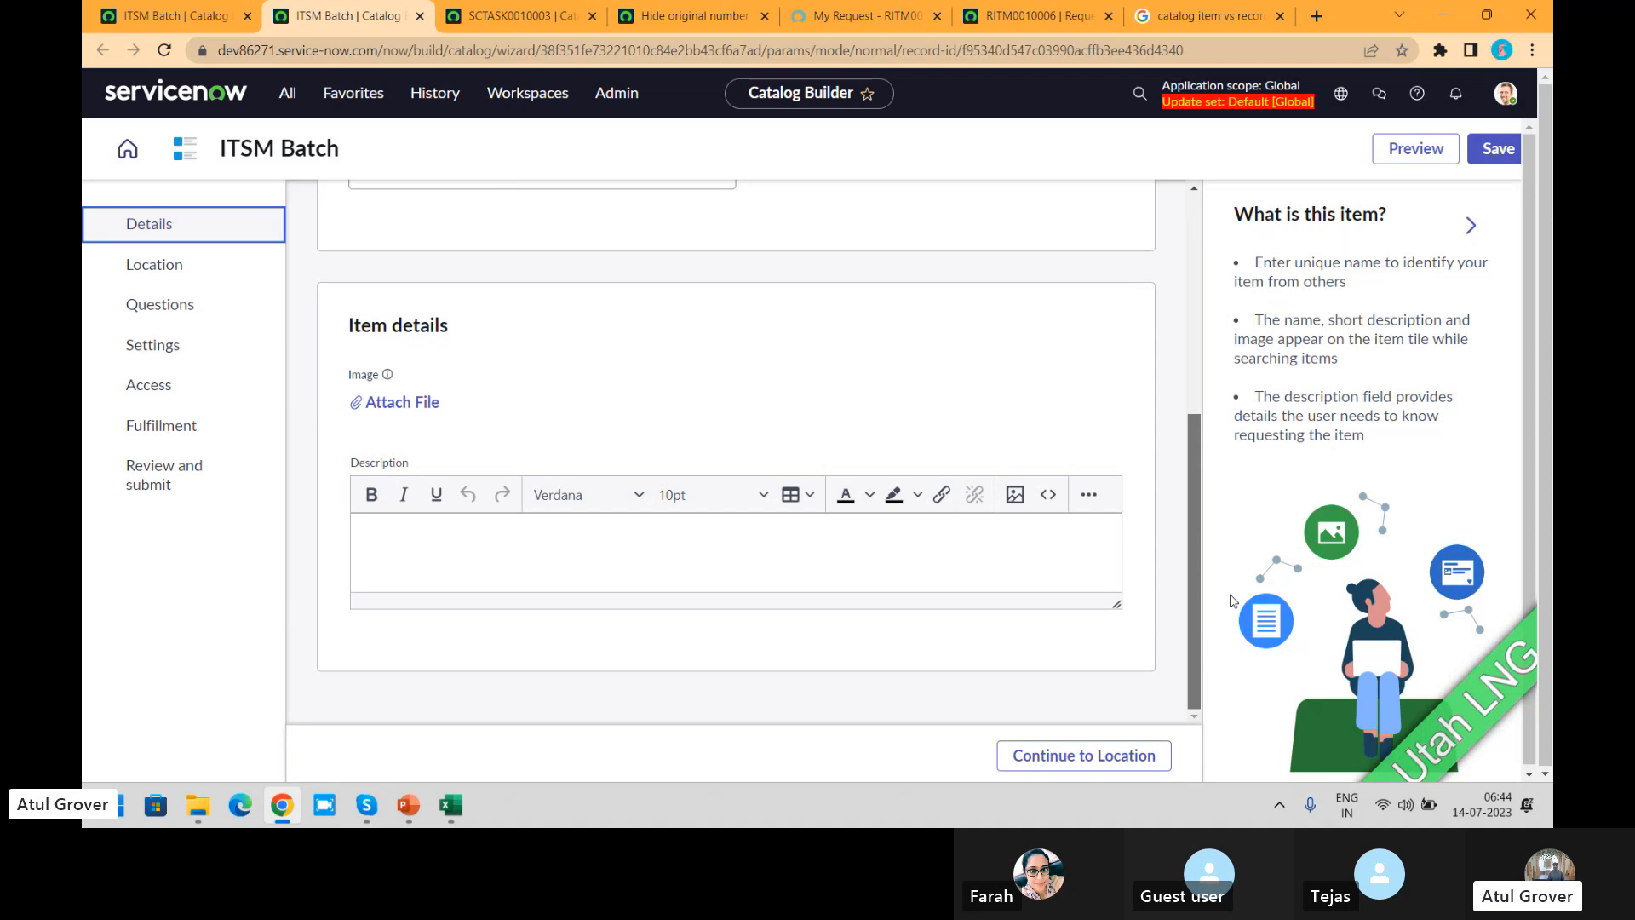
{"action": "left_click", "coordinate": [189, 17]}
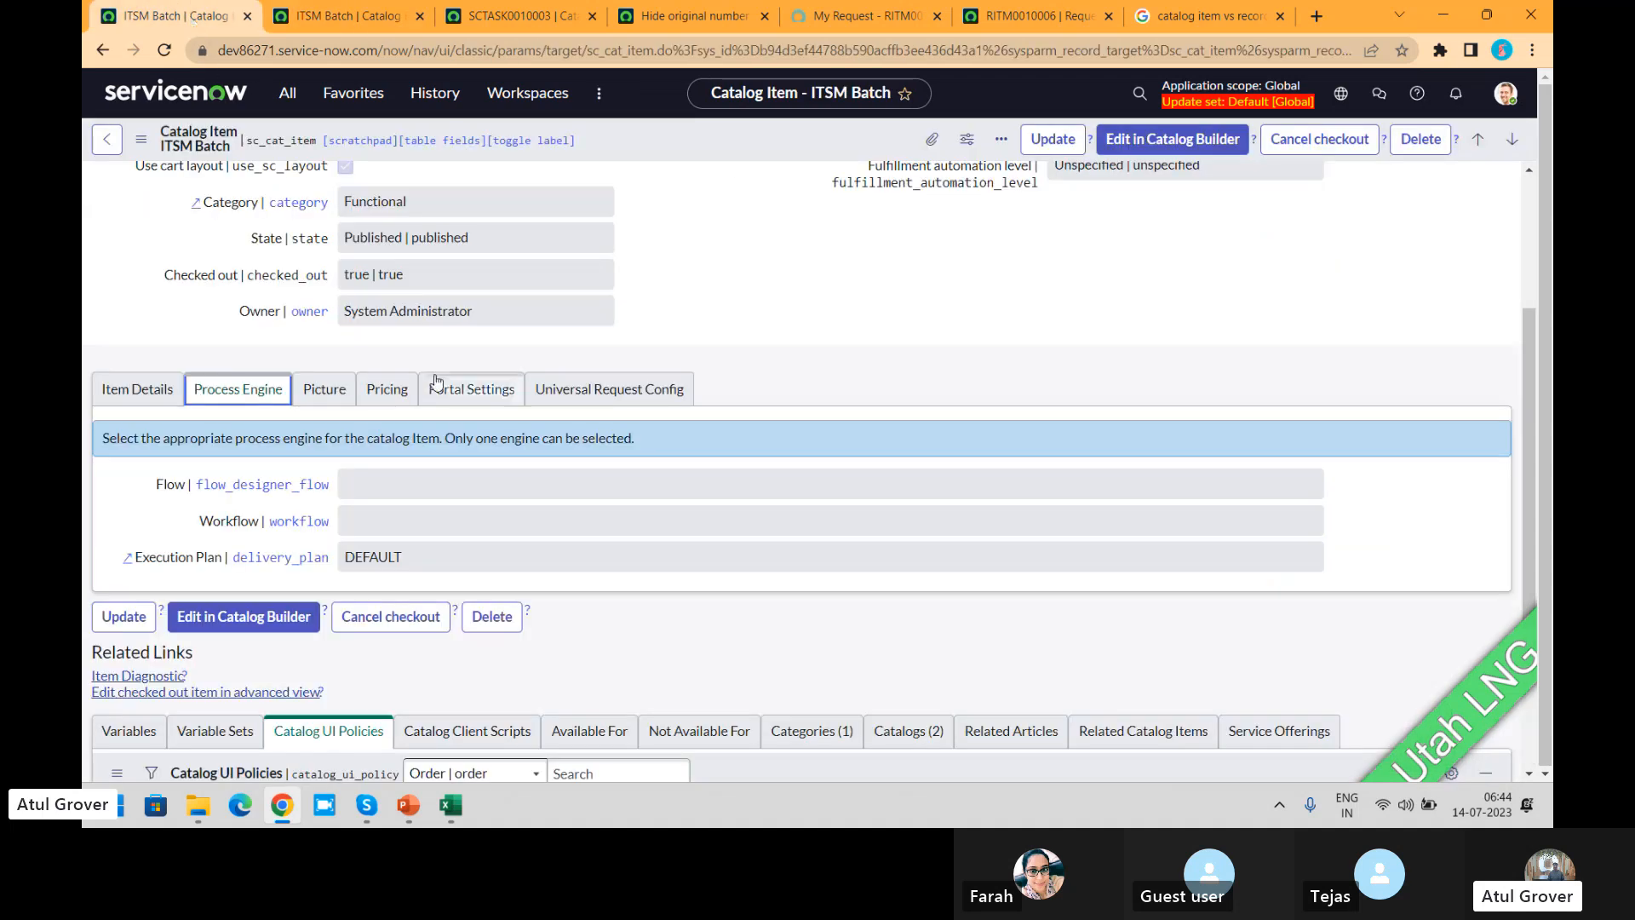
{"action": "left_click", "coordinate": [136, 388]}
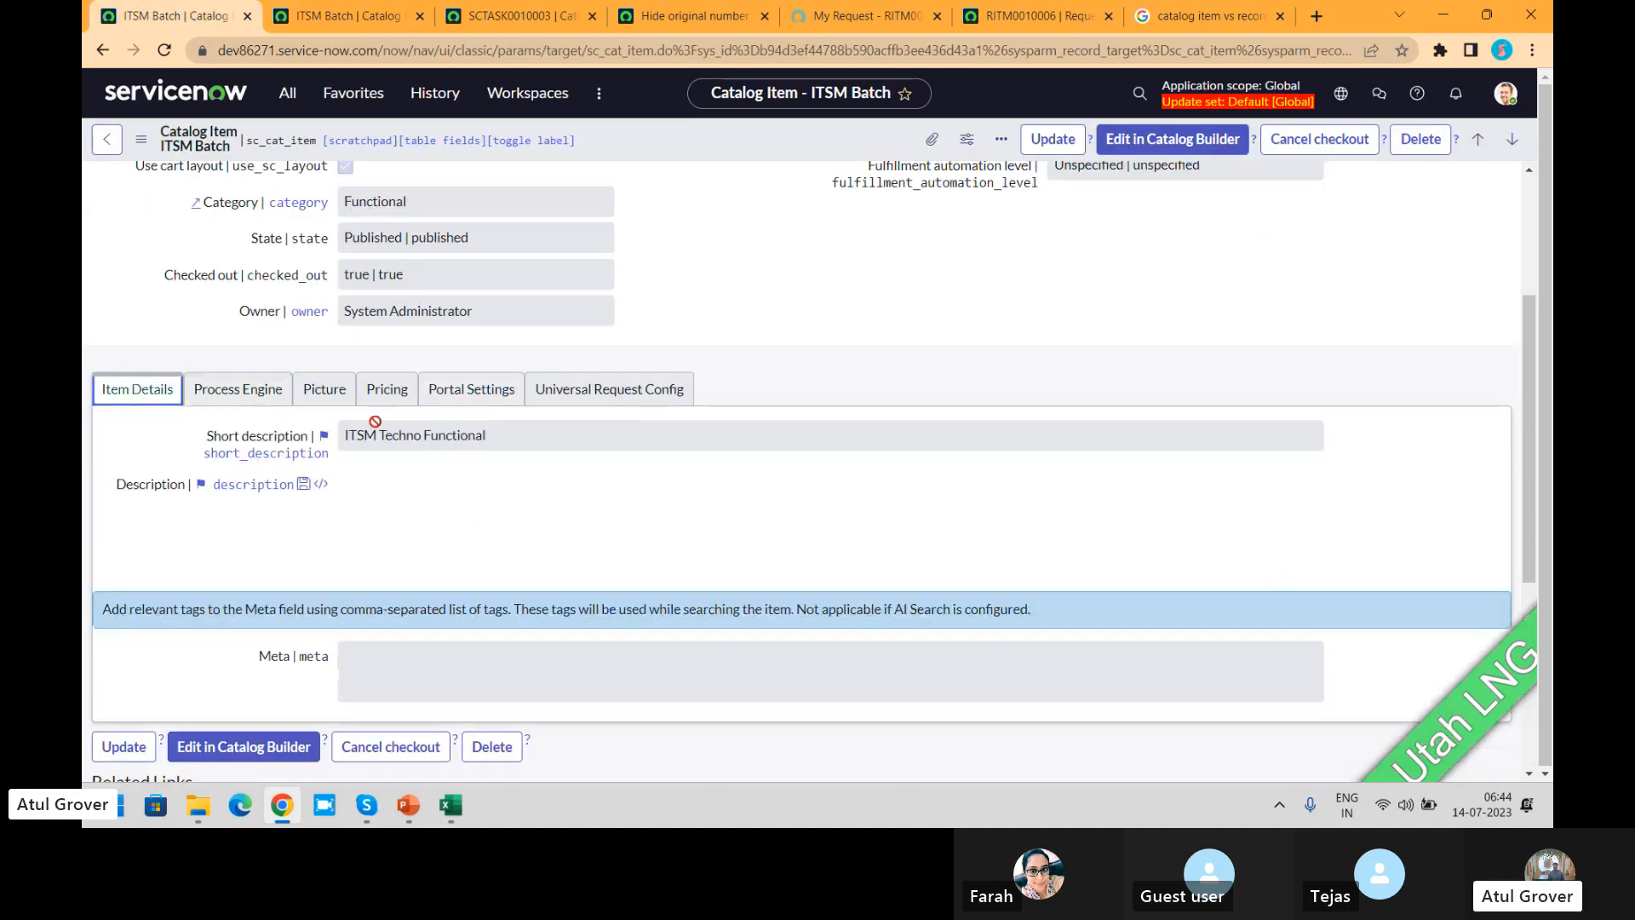
{"action": "left_click", "coordinate": [332, 17]}
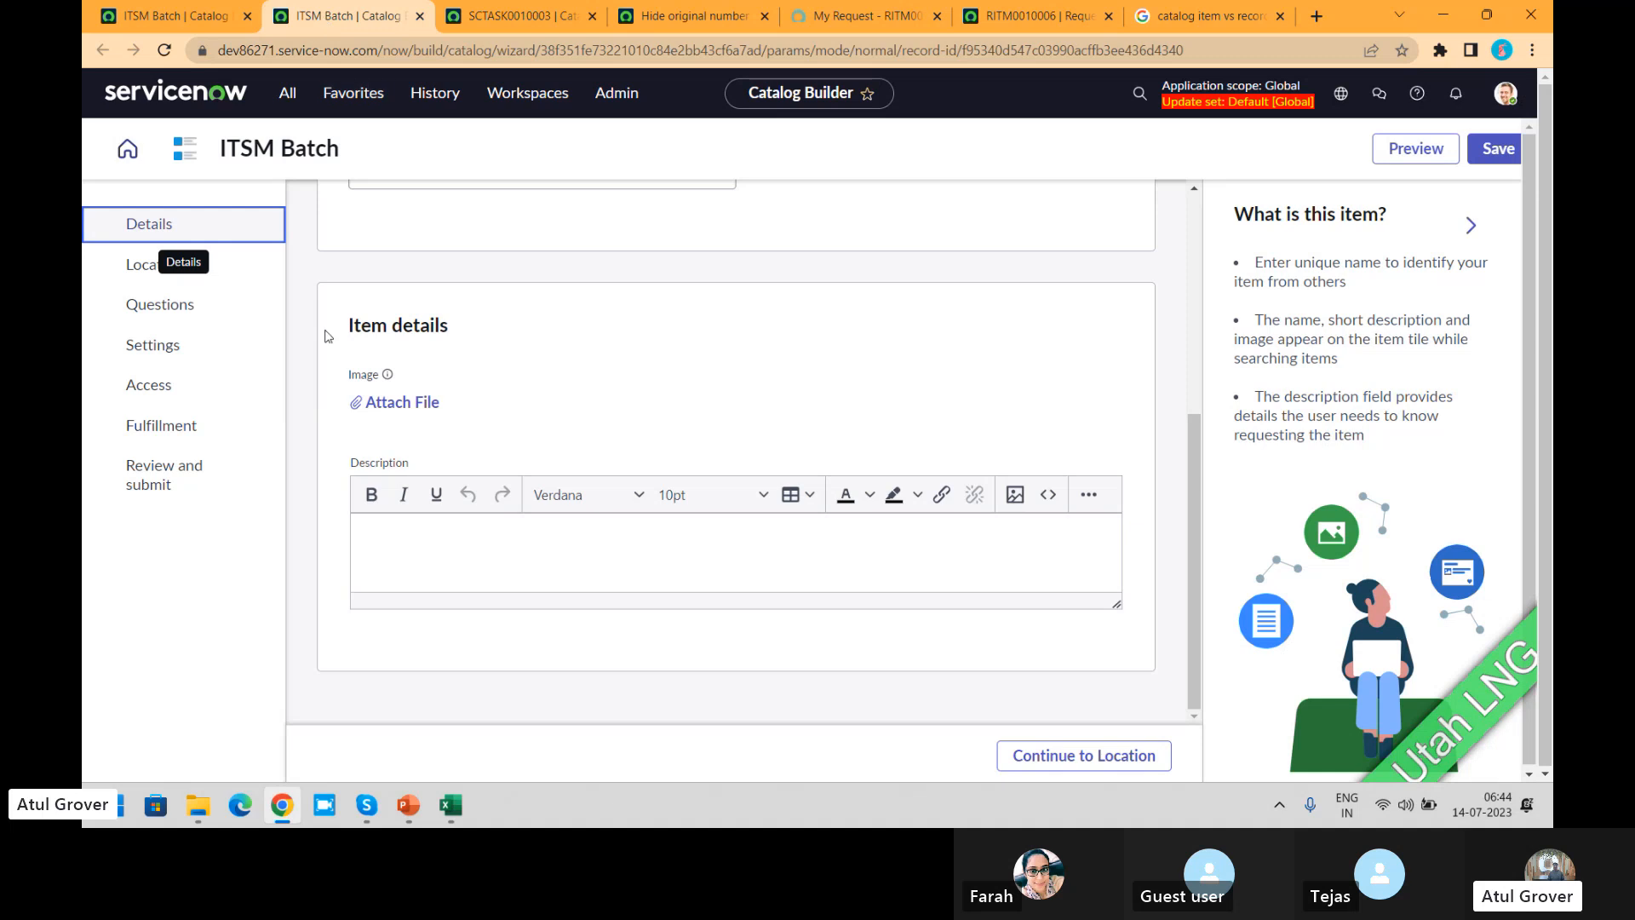
Step: Review the item's Location, Questions and Settings pages in Catalog Builder, comparing the portal settings with those on the catalog item form
{"action": "left_click", "coordinate": [151, 265]}
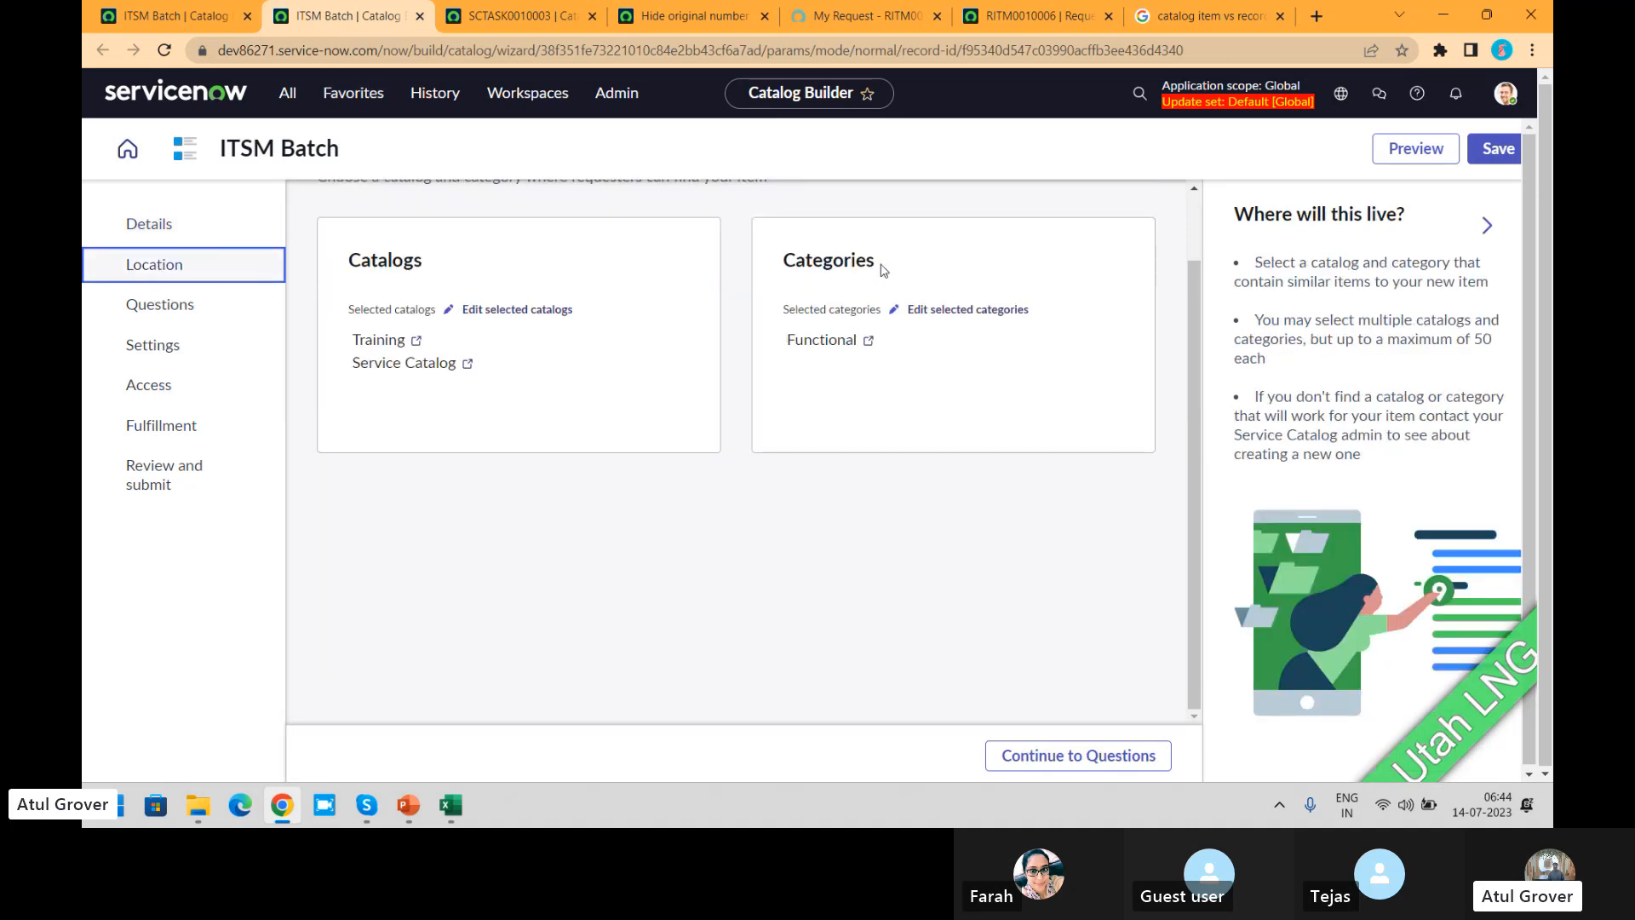
{"action": "left_click", "coordinate": [203, 316]}
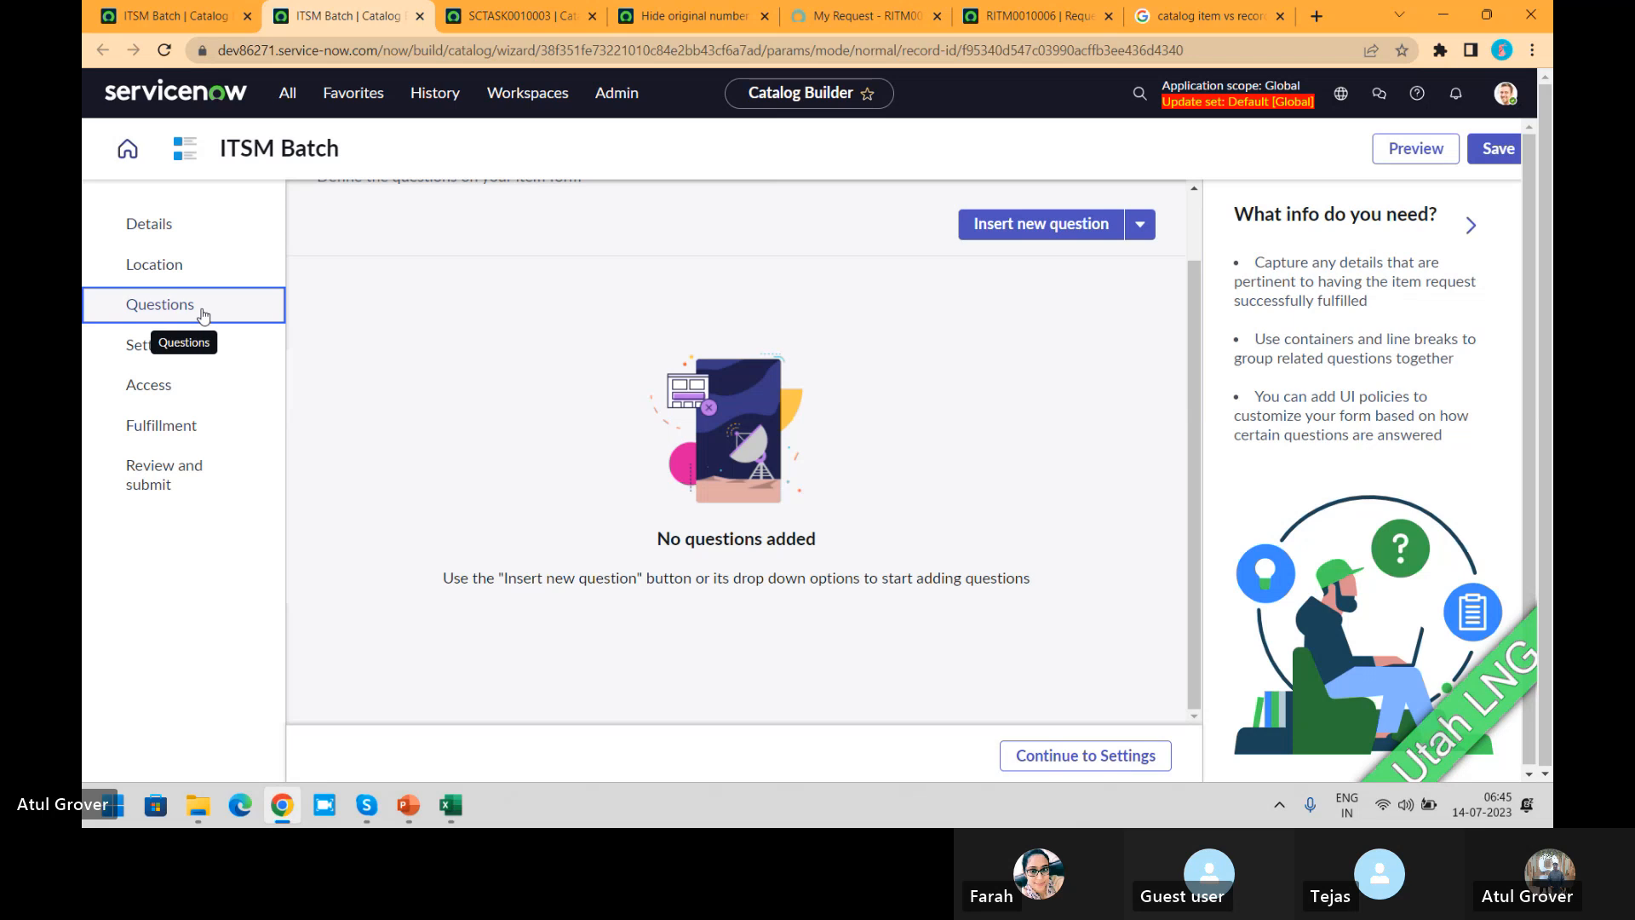
{"action": "left_click", "coordinate": [143, 359]}
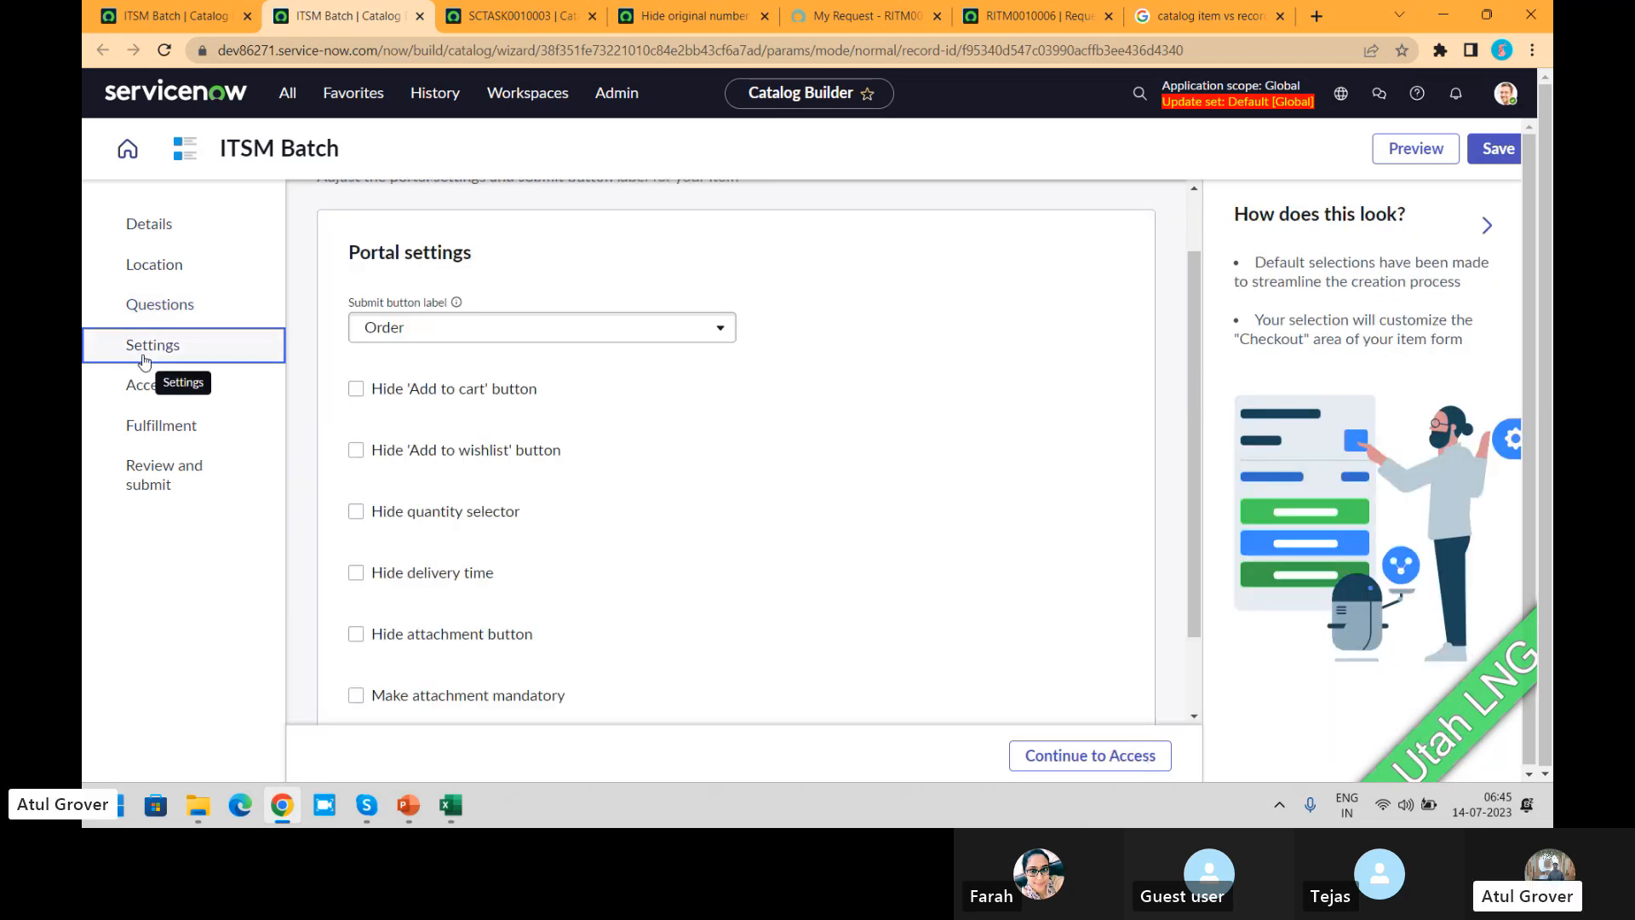
{"action": "left_click", "coordinate": [204, 16]}
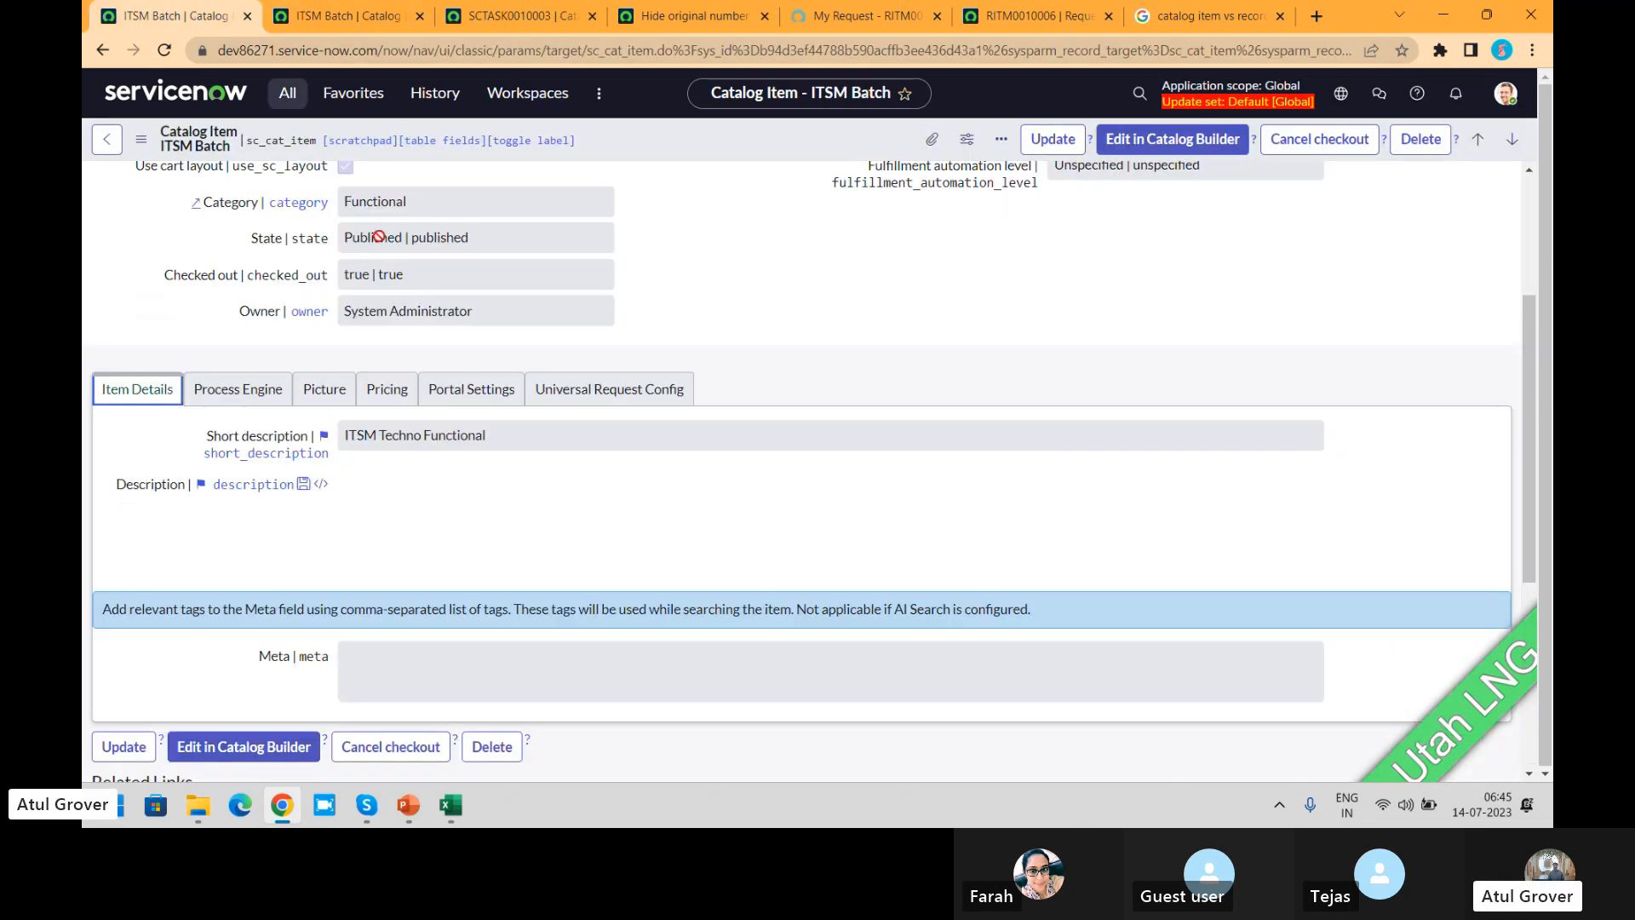
{"action": "left_click", "coordinate": [470, 390]}
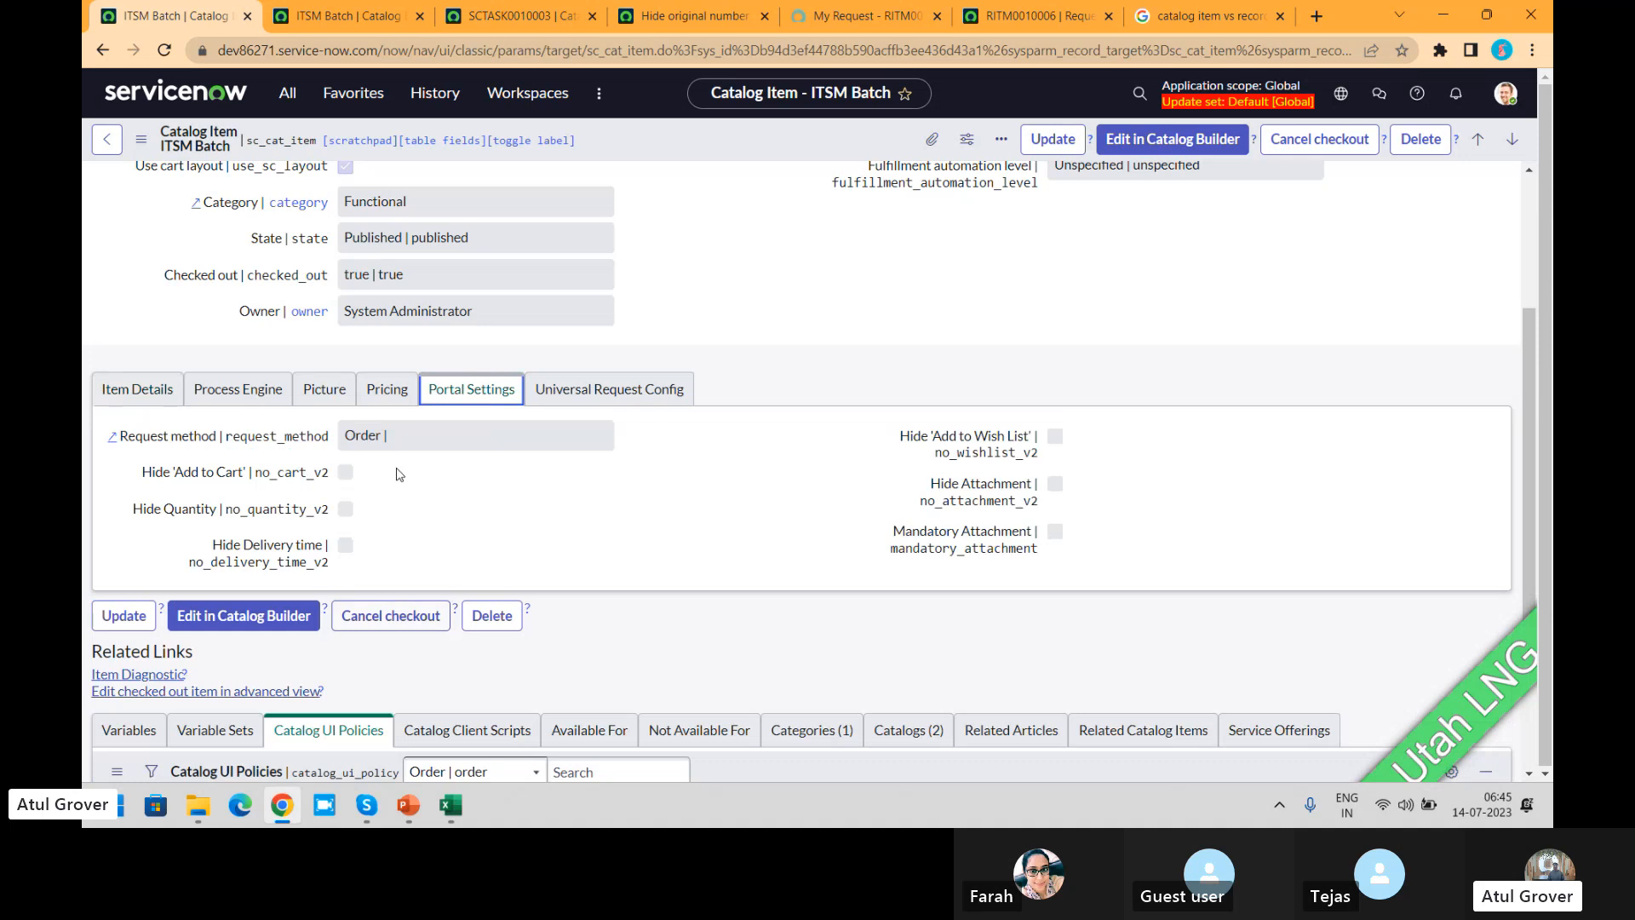
{"action": "left_click", "coordinate": [358, 15]}
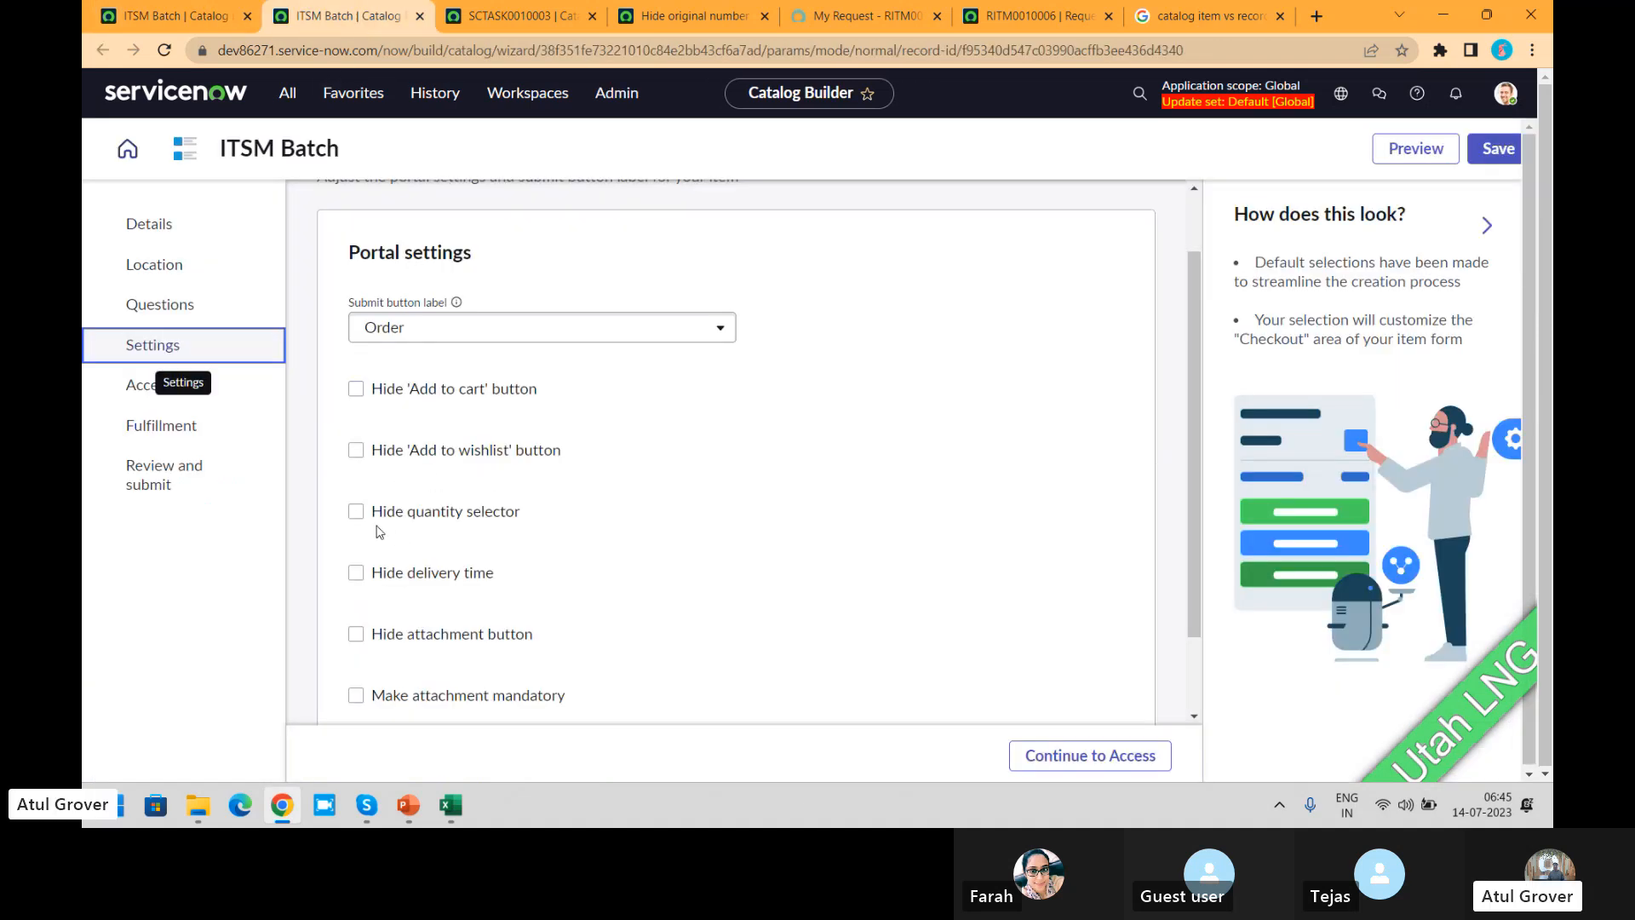
Step: Review the ITSM Batch item's Access, Fulfillment, and Review and submit pages in Catalog Builder
{"action": "left_click", "coordinate": [132, 392]}
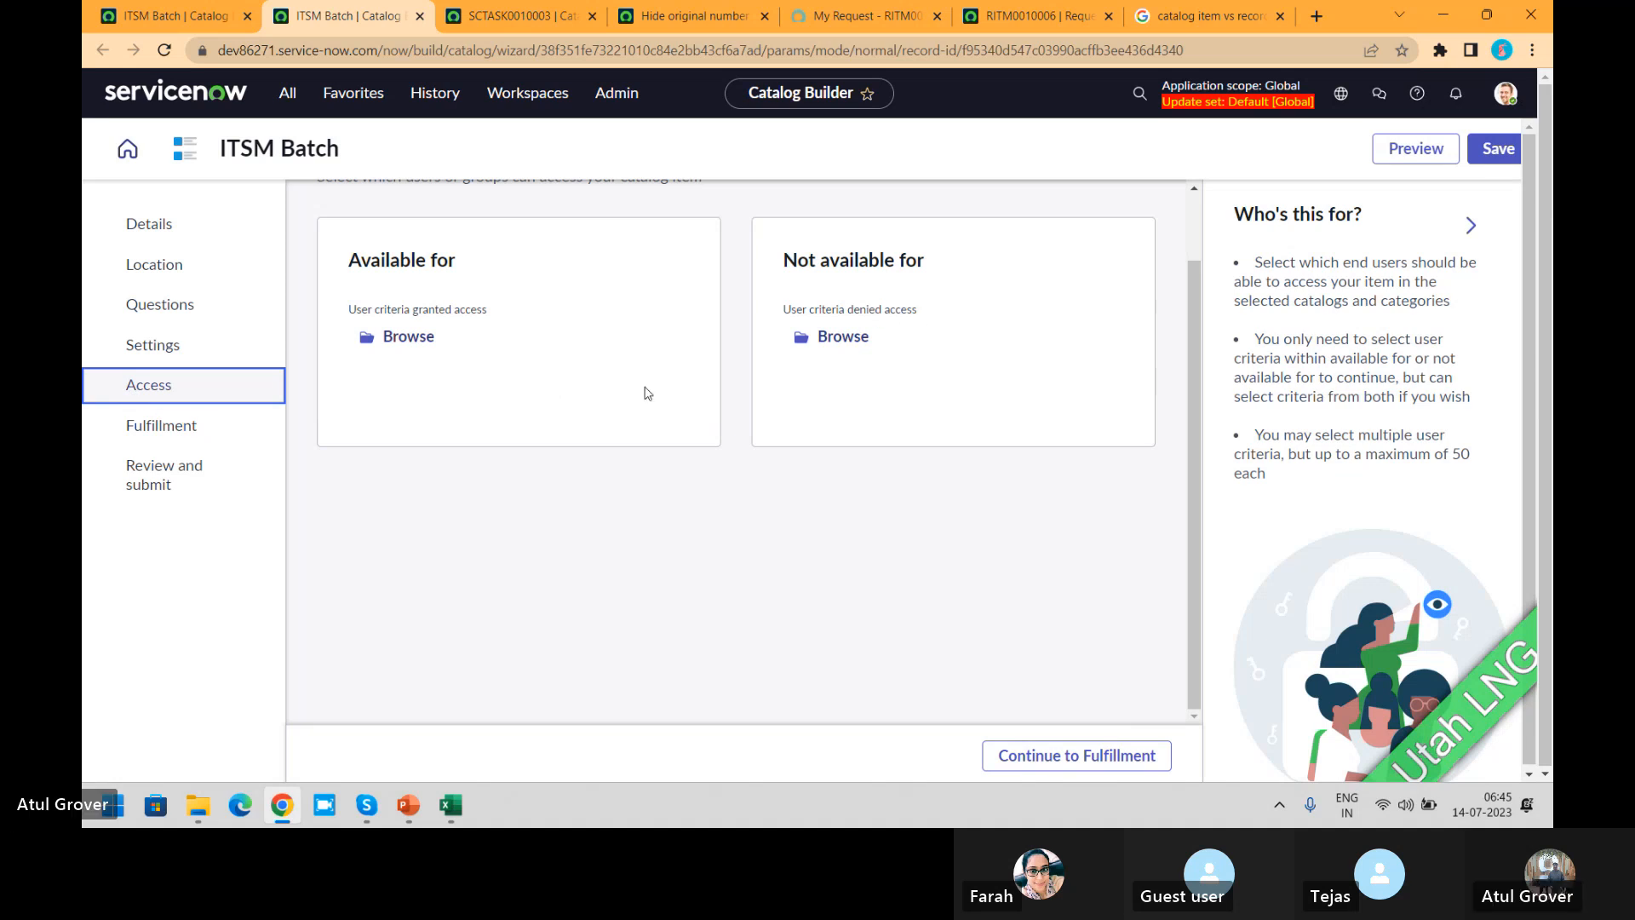
{"action": "left_click", "coordinate": [136, 442]}
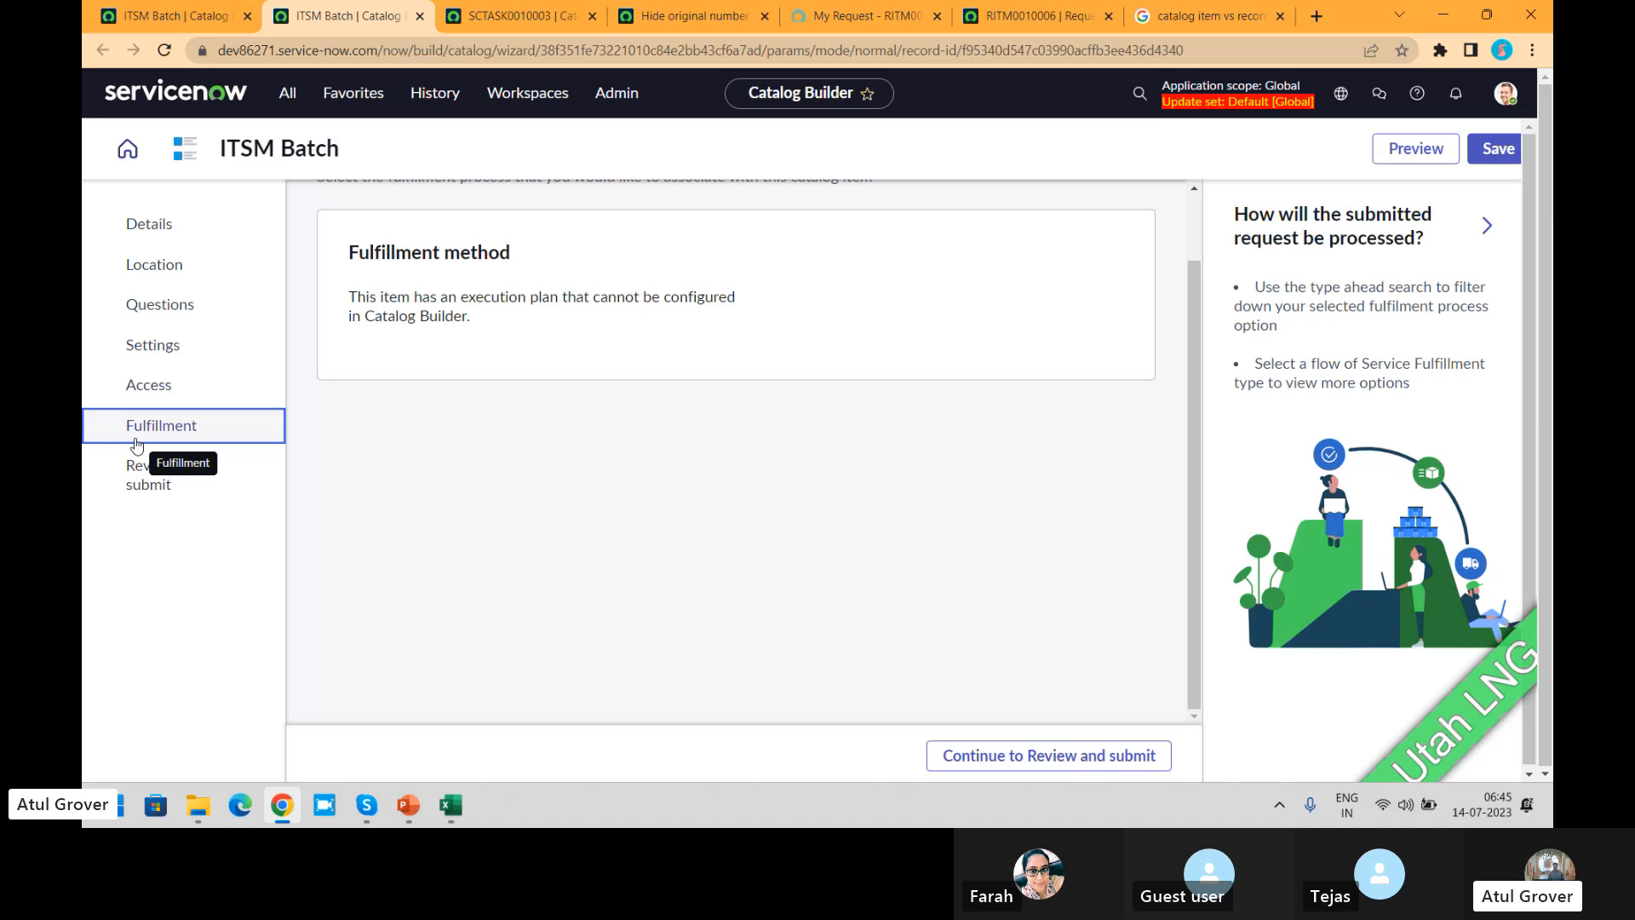
{"action": "left_click", "coordinate": [160, 495]}
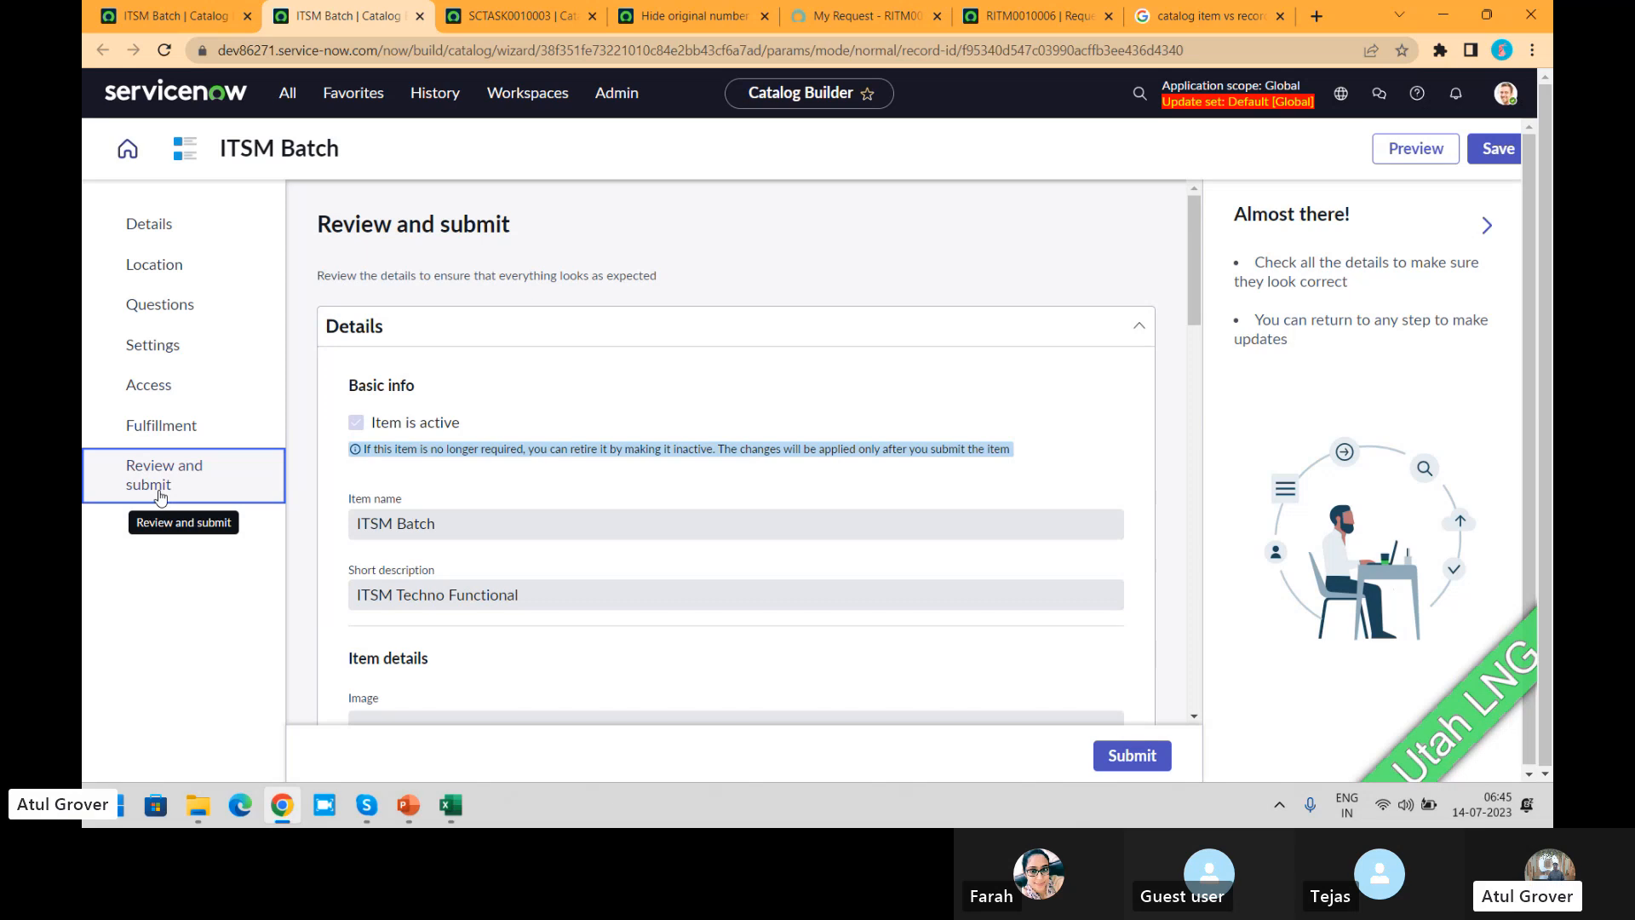
{"action": "left_click", "coordinate": [183, 15]}
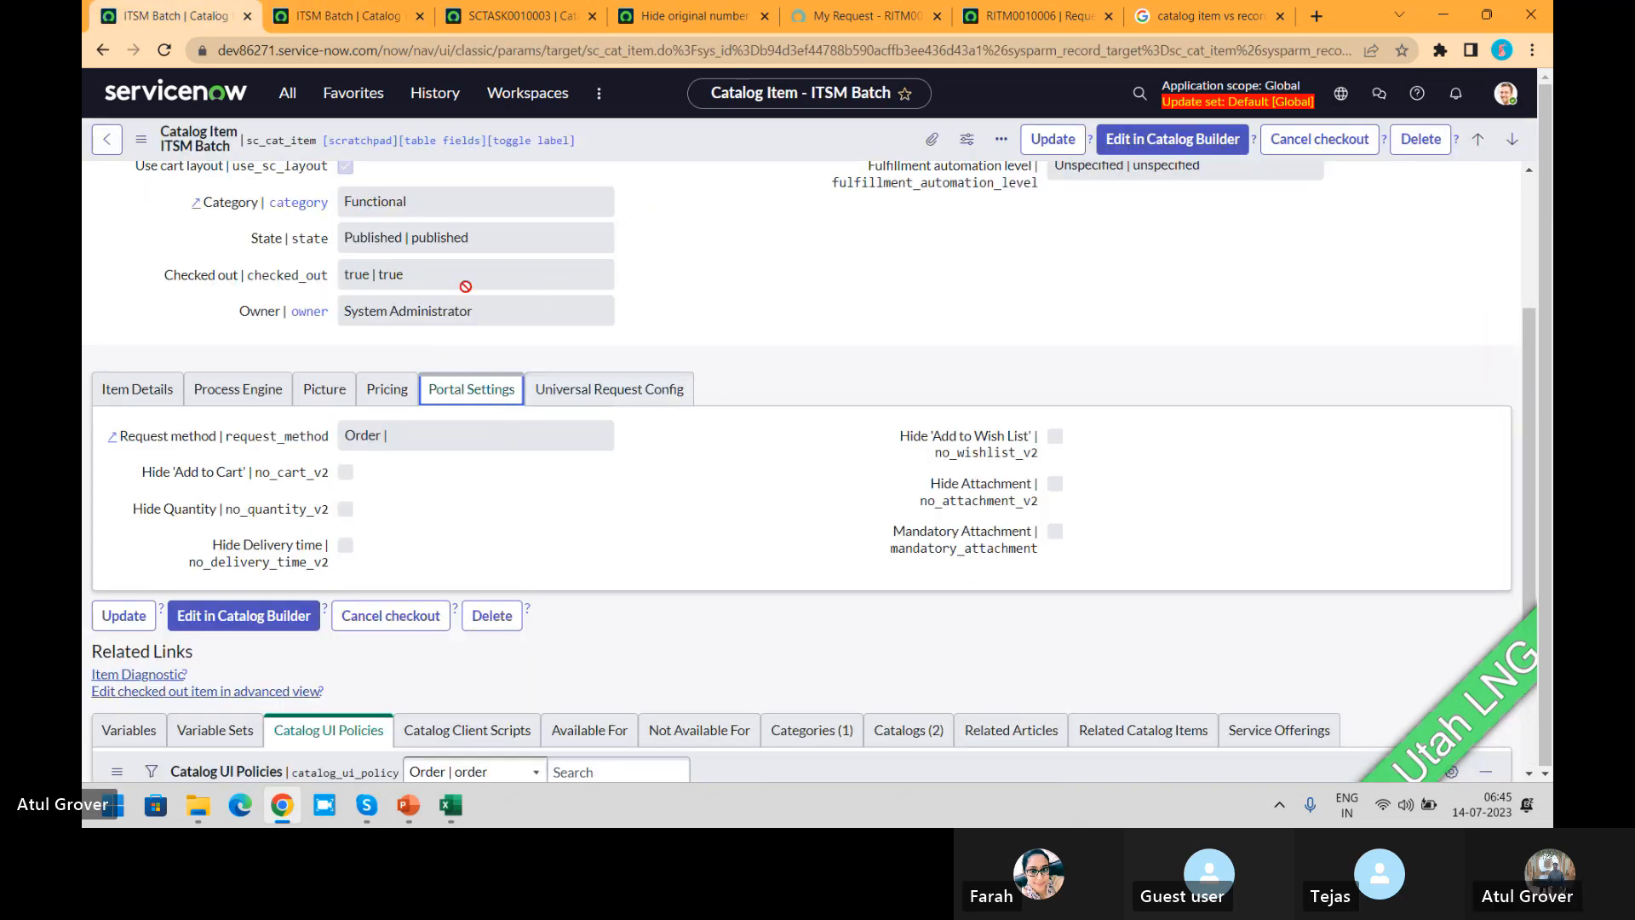
{"action": "left_click", "coordinate": [364, 19]}
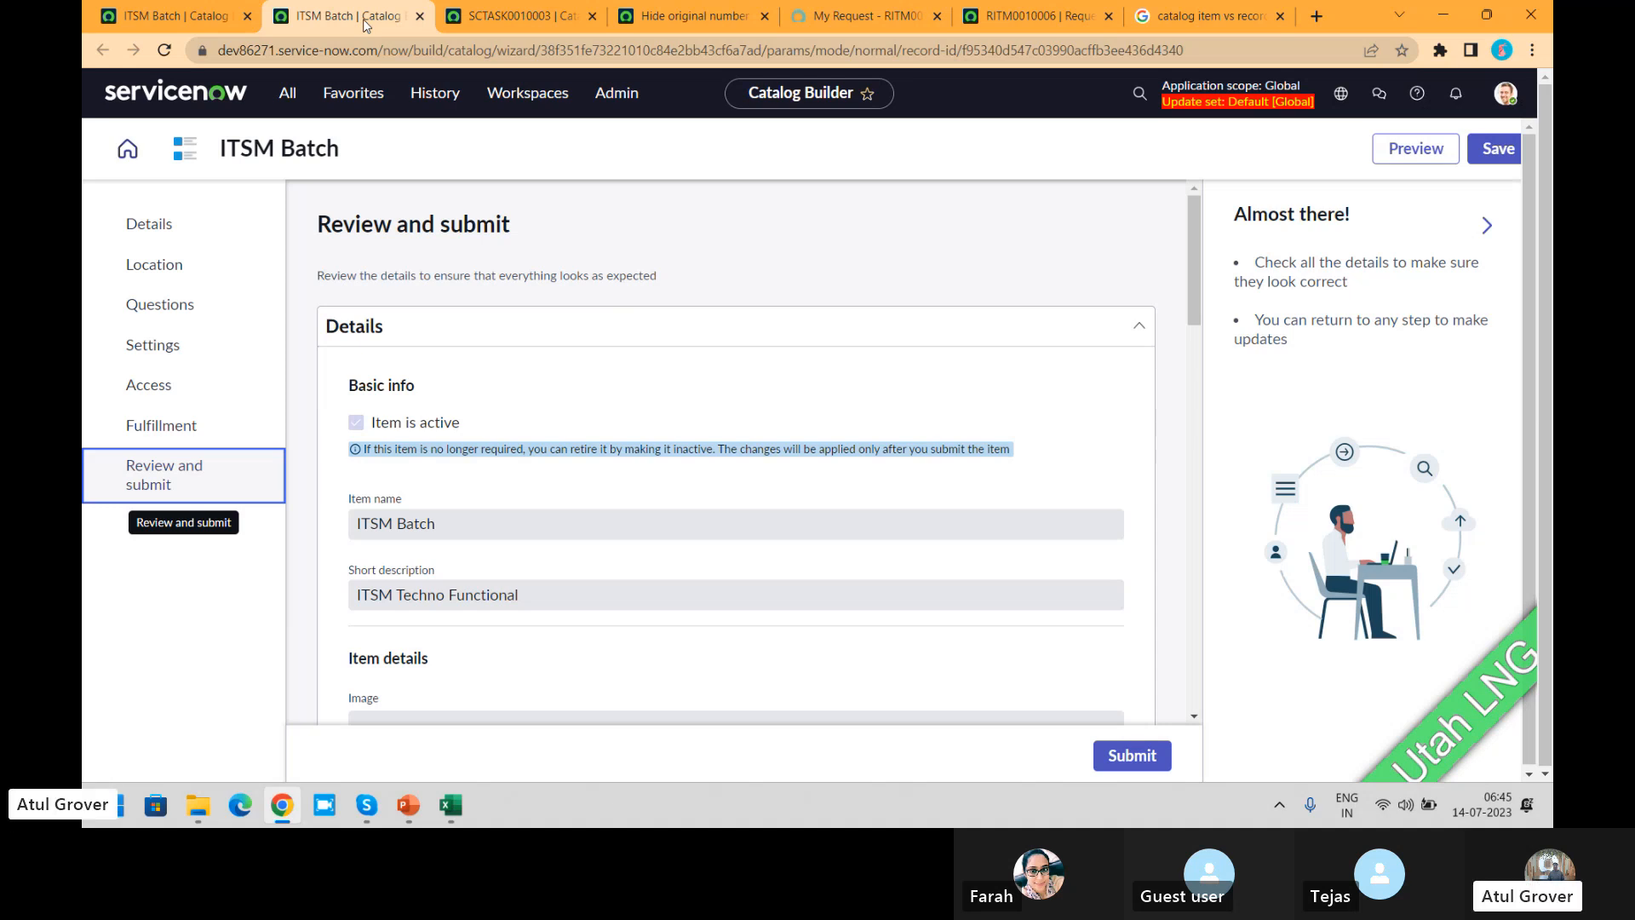
Step: Preview the ITSM Batch item in the Portal, Now Mobile and Virtual Agent experiences, and close the preview
{"action": "left_click", "coordinate": [1414, 155]}
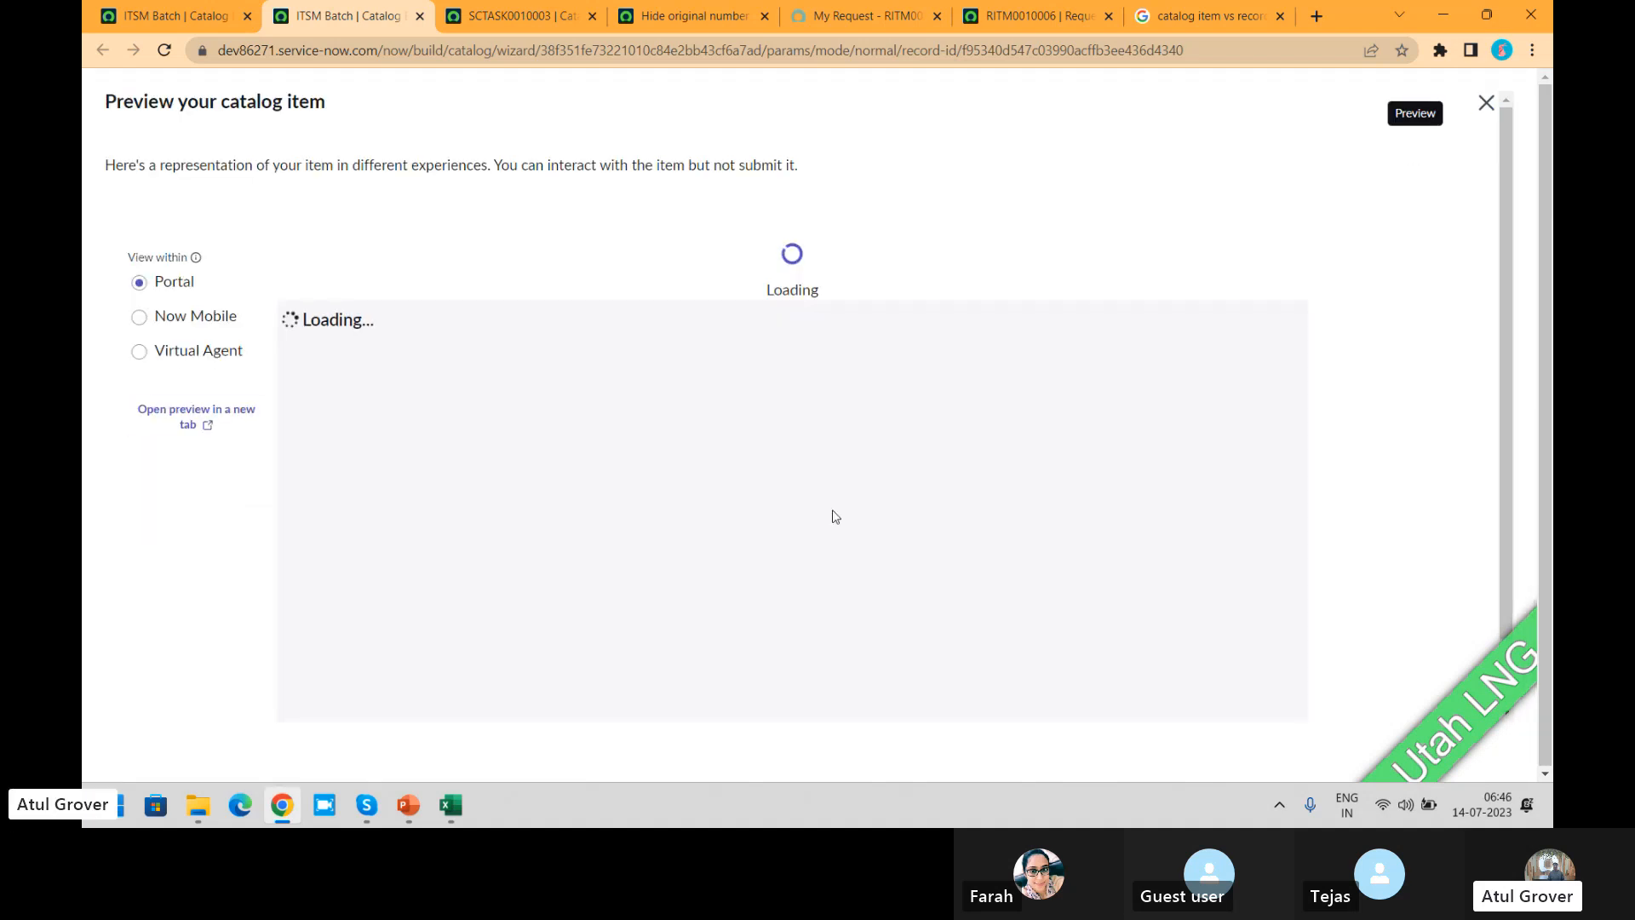
{"action": "left_click", "coordinate": [189, 22]}
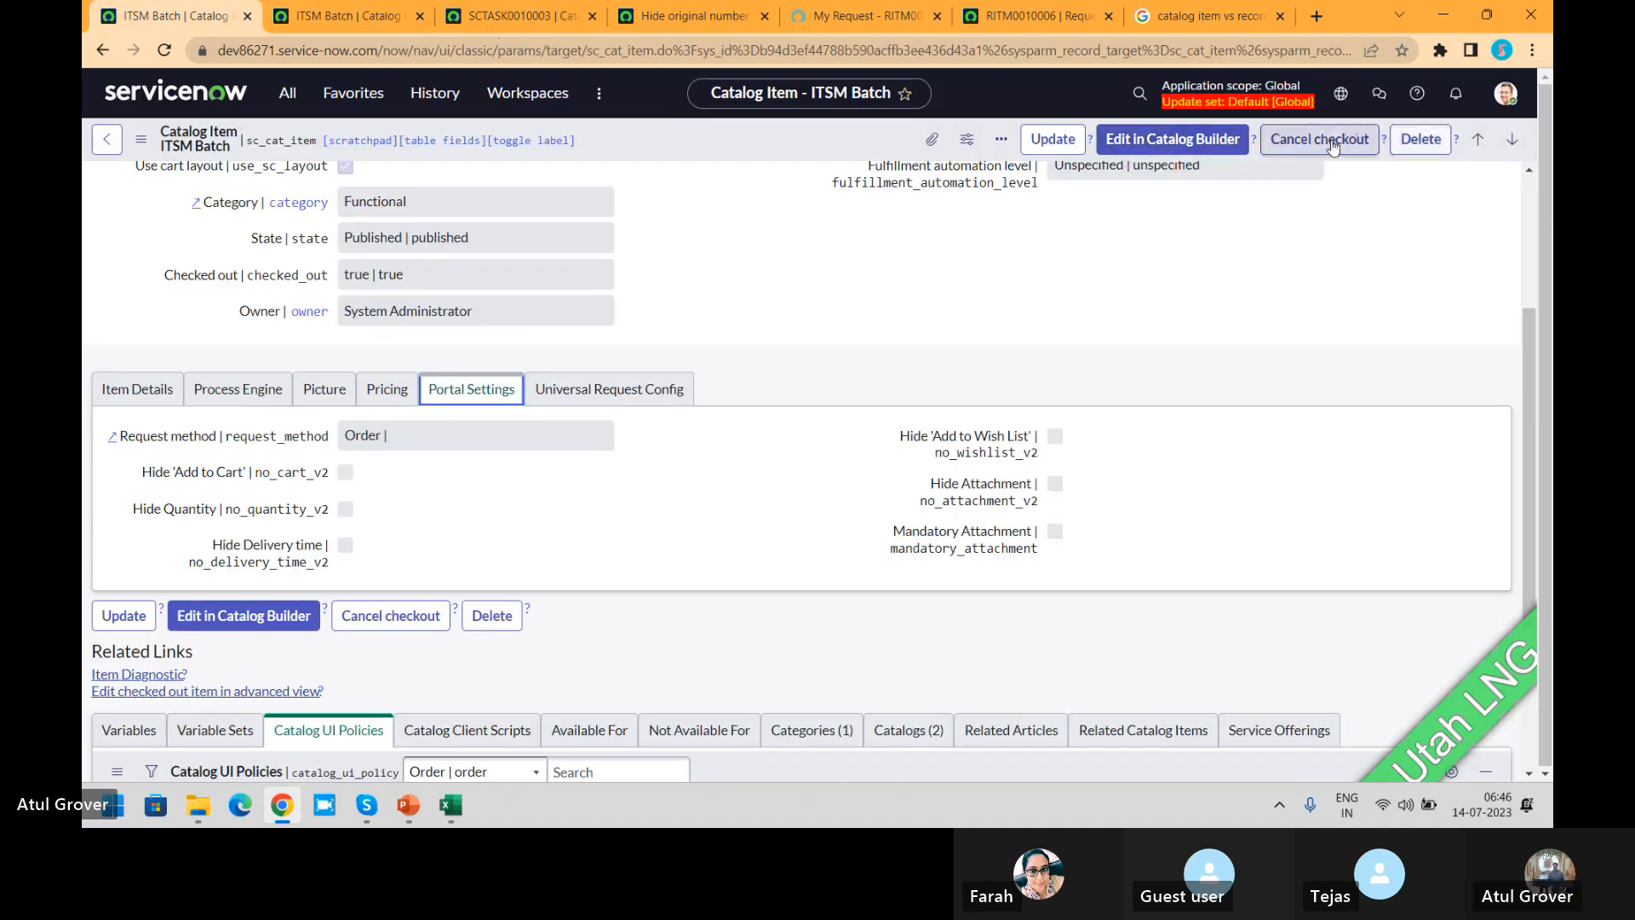
{"action": "left_click", "coordinate": [1528, 212]}
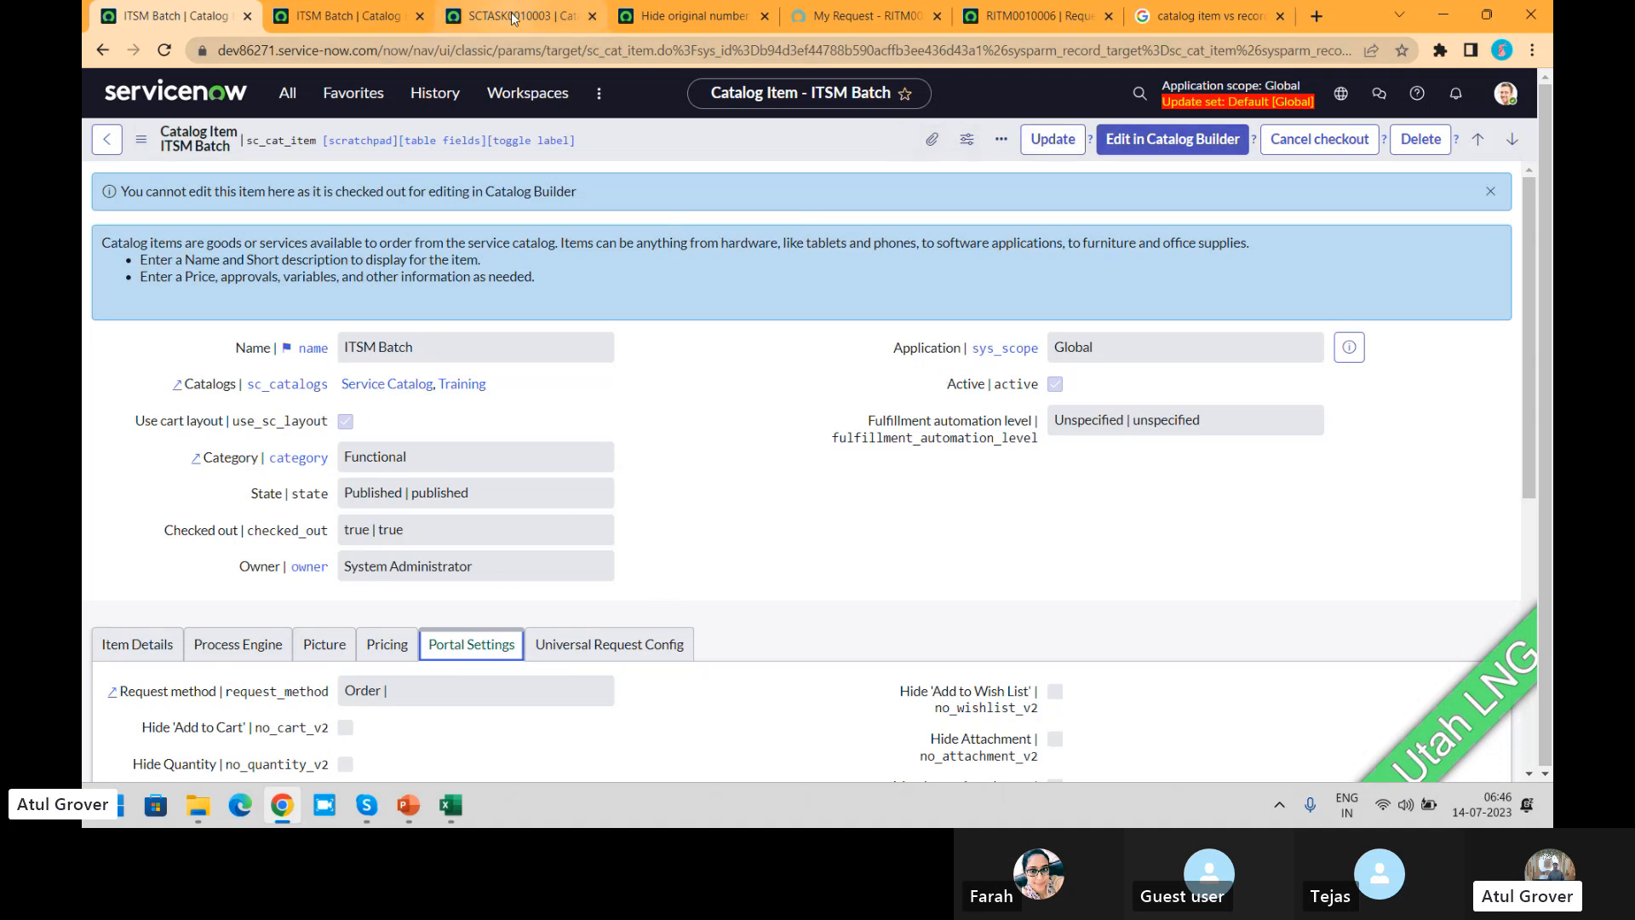
{"action": "left_click", "coordinate": [357, 16]}
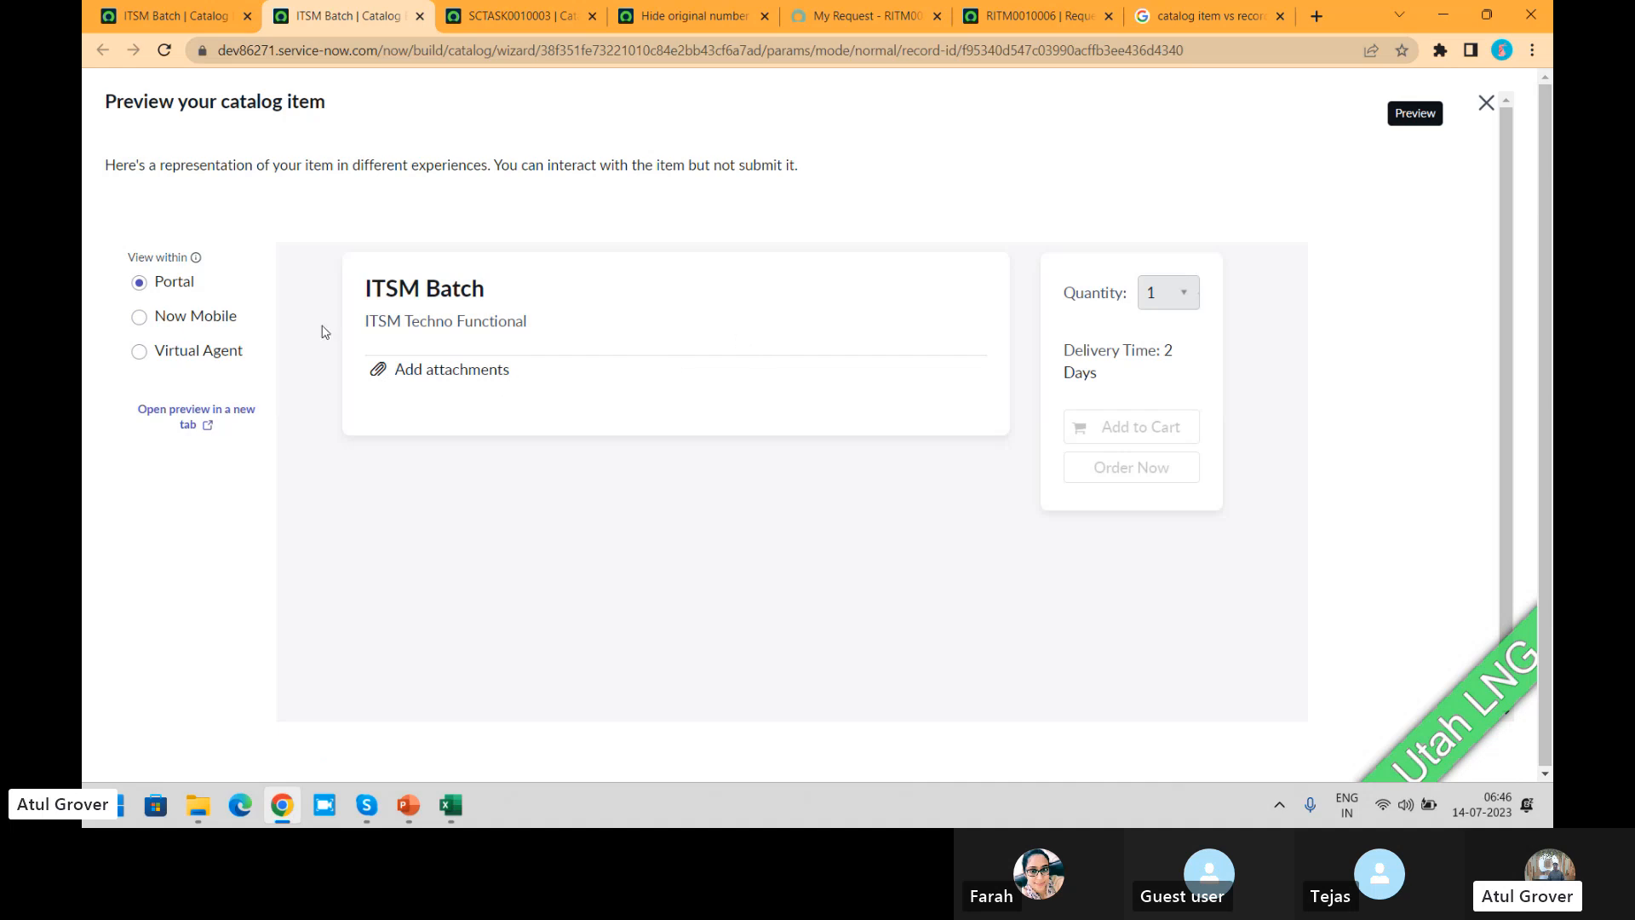
{"action": "left_click", "coordinate": [139, 318]}
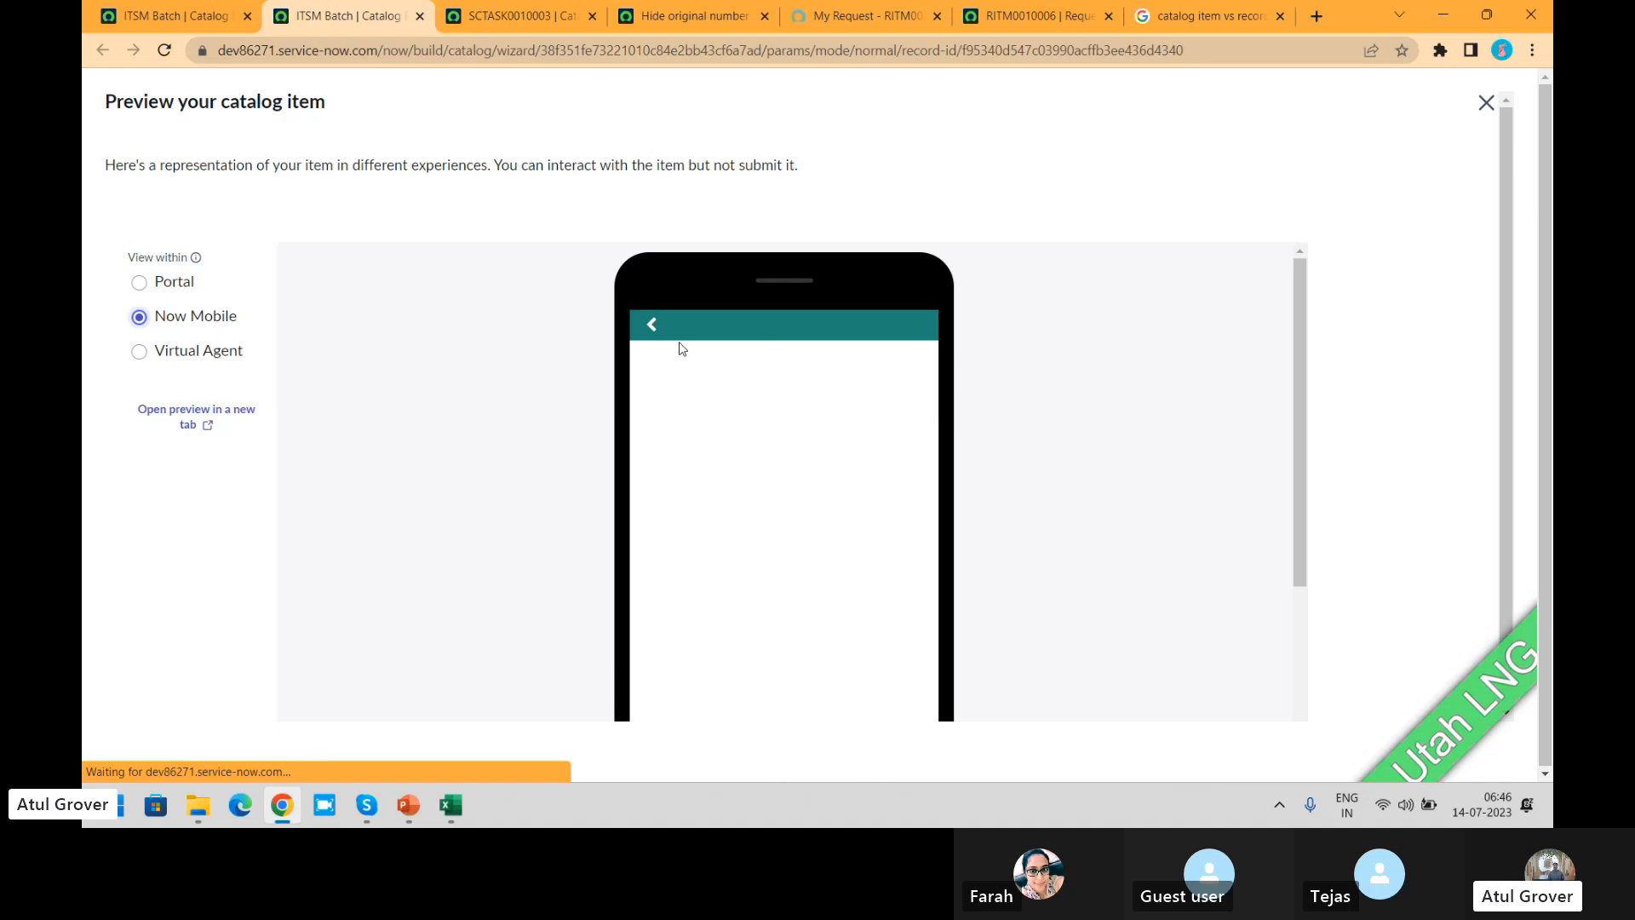
{"action": "left_click", "coordinate": [151, 353]}
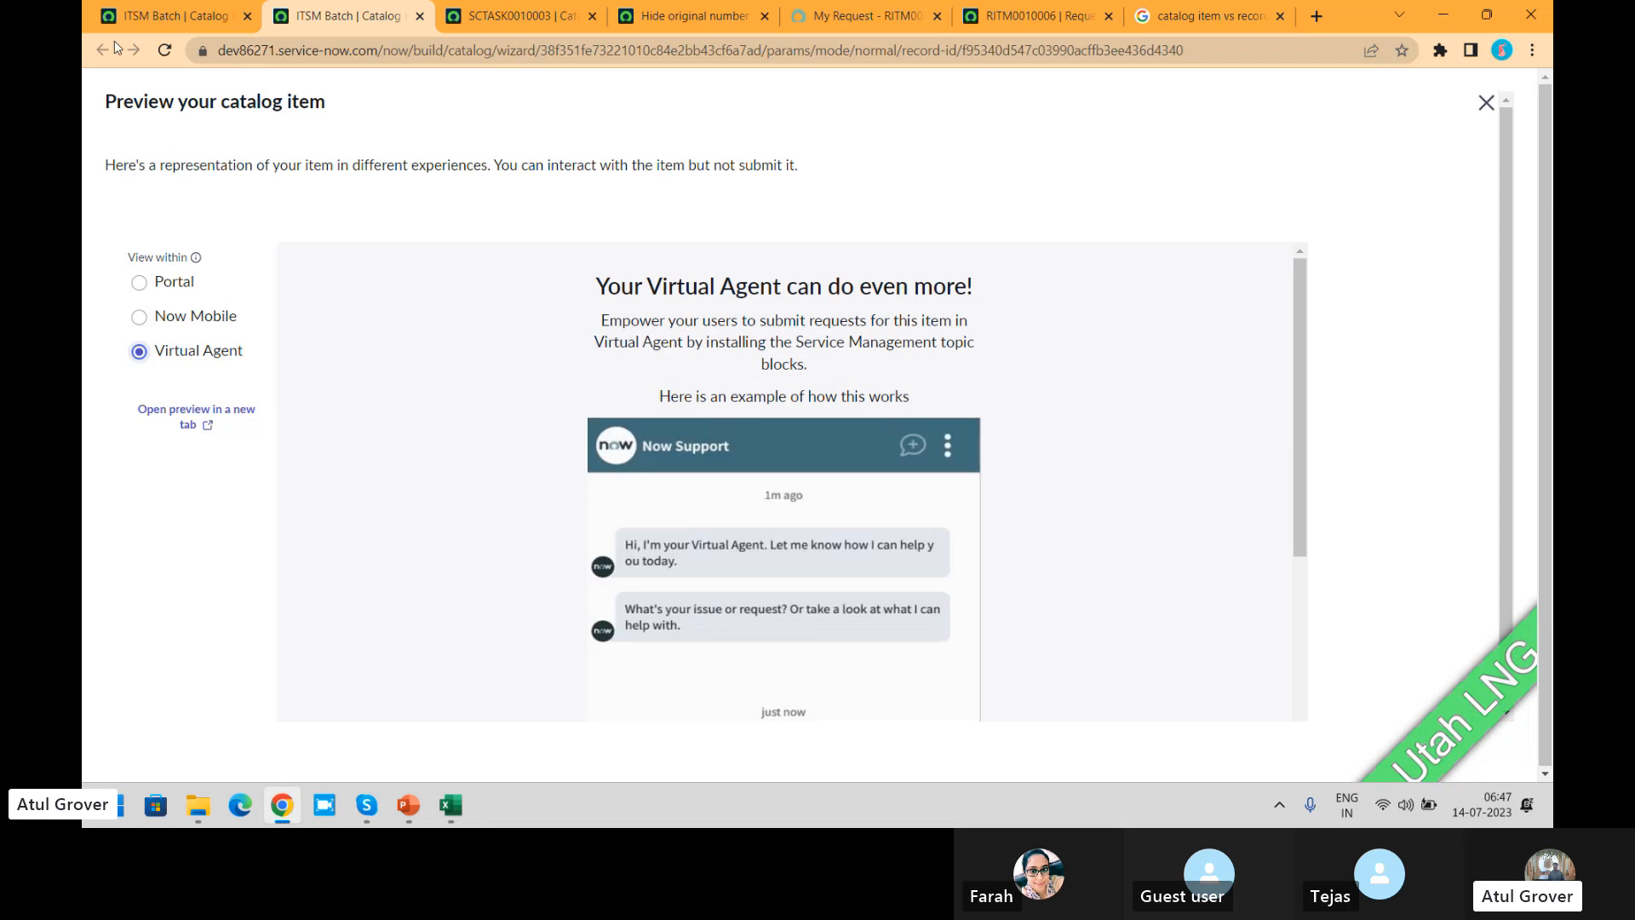
{"action": "left_click", "coordinate": [1486, 102]}
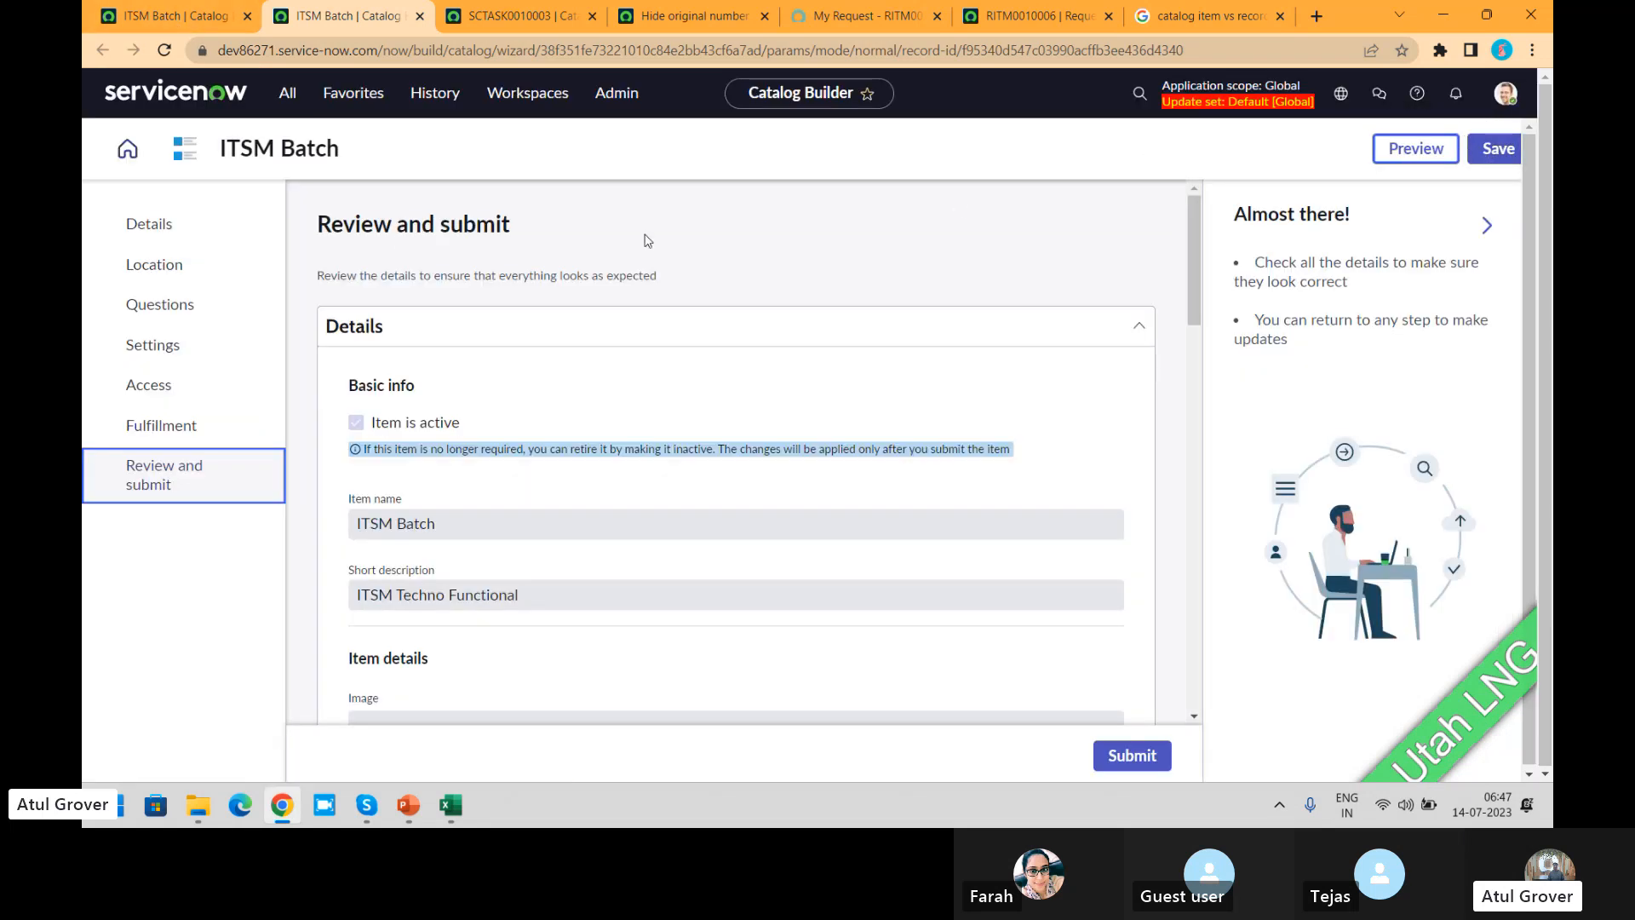
Step: Return to the Catalog Builder home page and open the getting-started overview for a new catalog item
{"action": "left_click", "coordinate": [127, 153]}
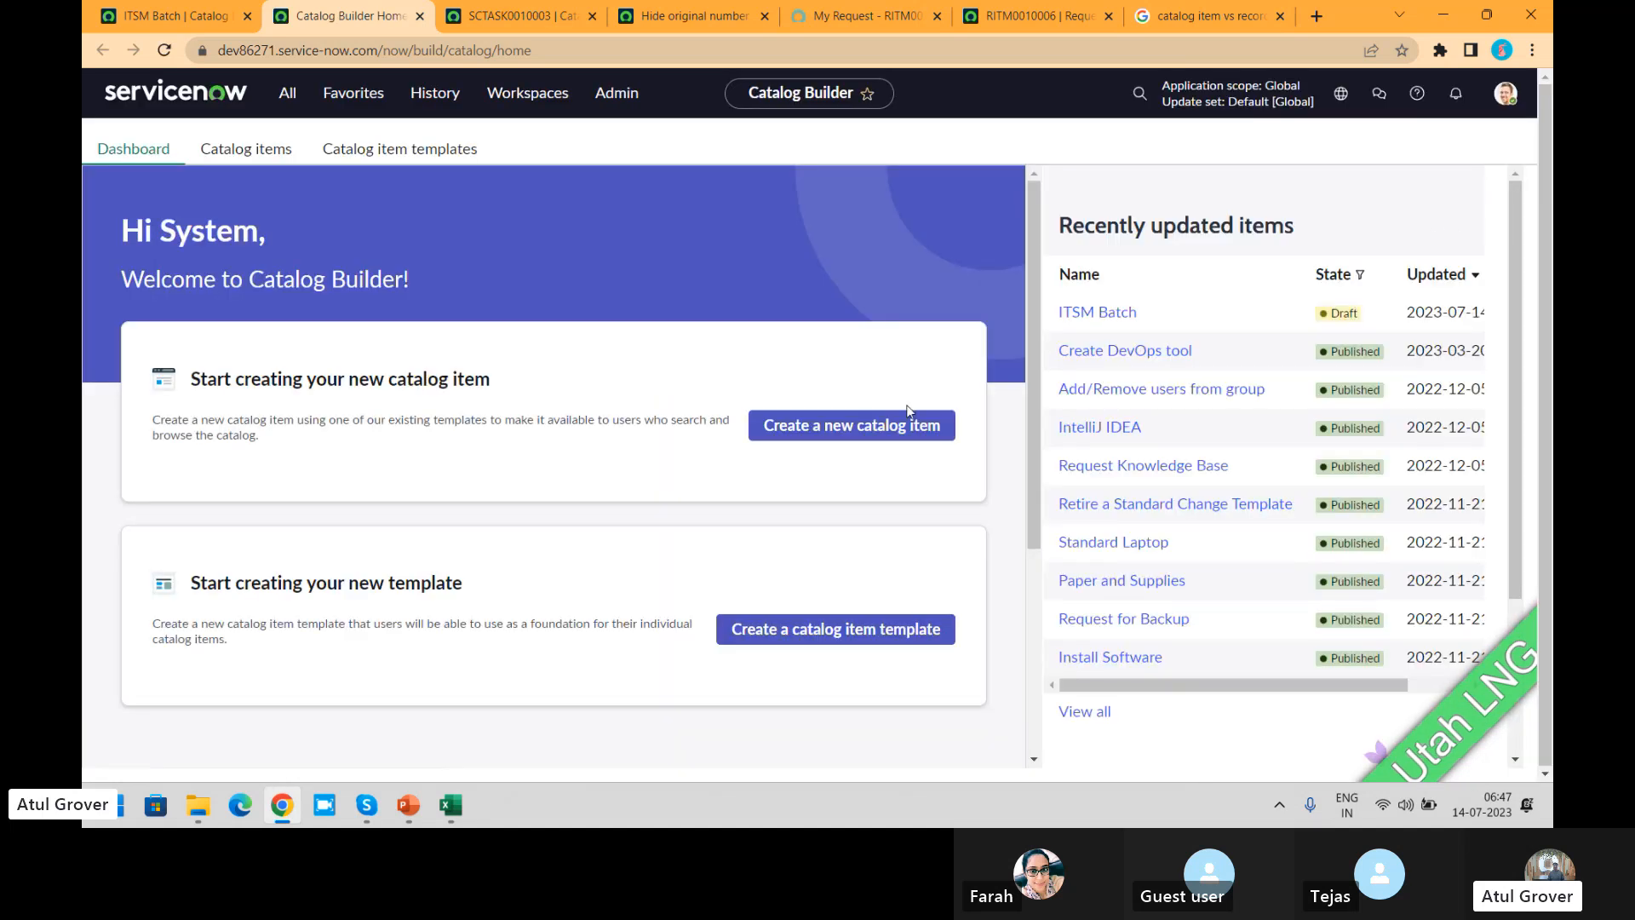
{"action": "left_click", "coordinate": [889, 426]}
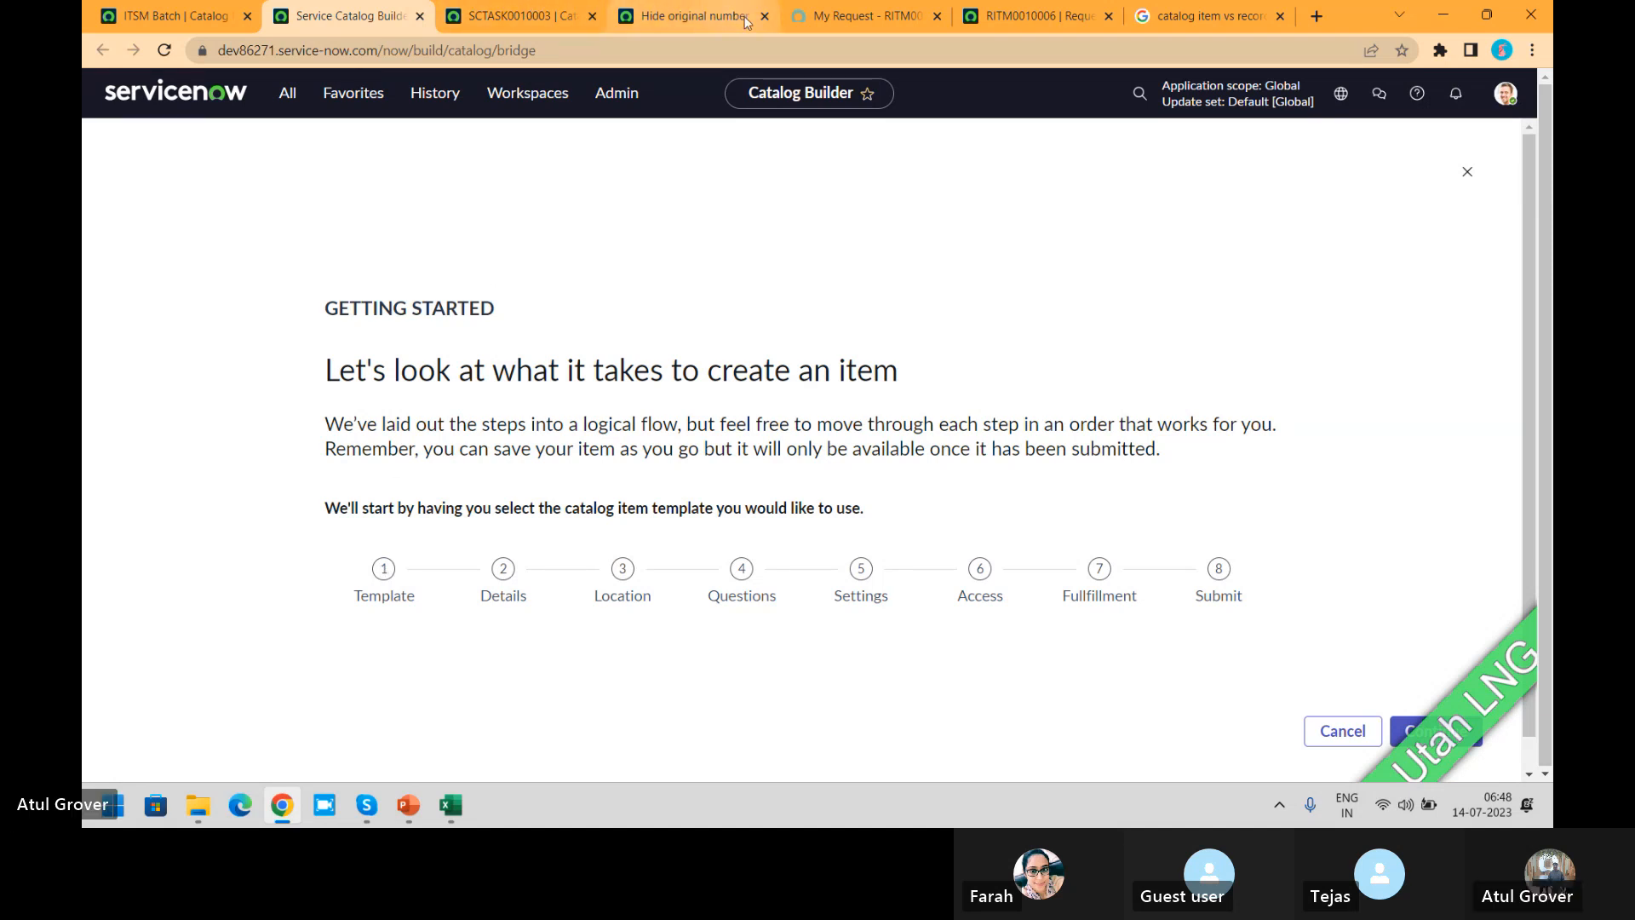
Step: Browse the Service Portal catalog by categories and open the Create Incident item
{"action": "left_click", "coordinate": [836, 22]}
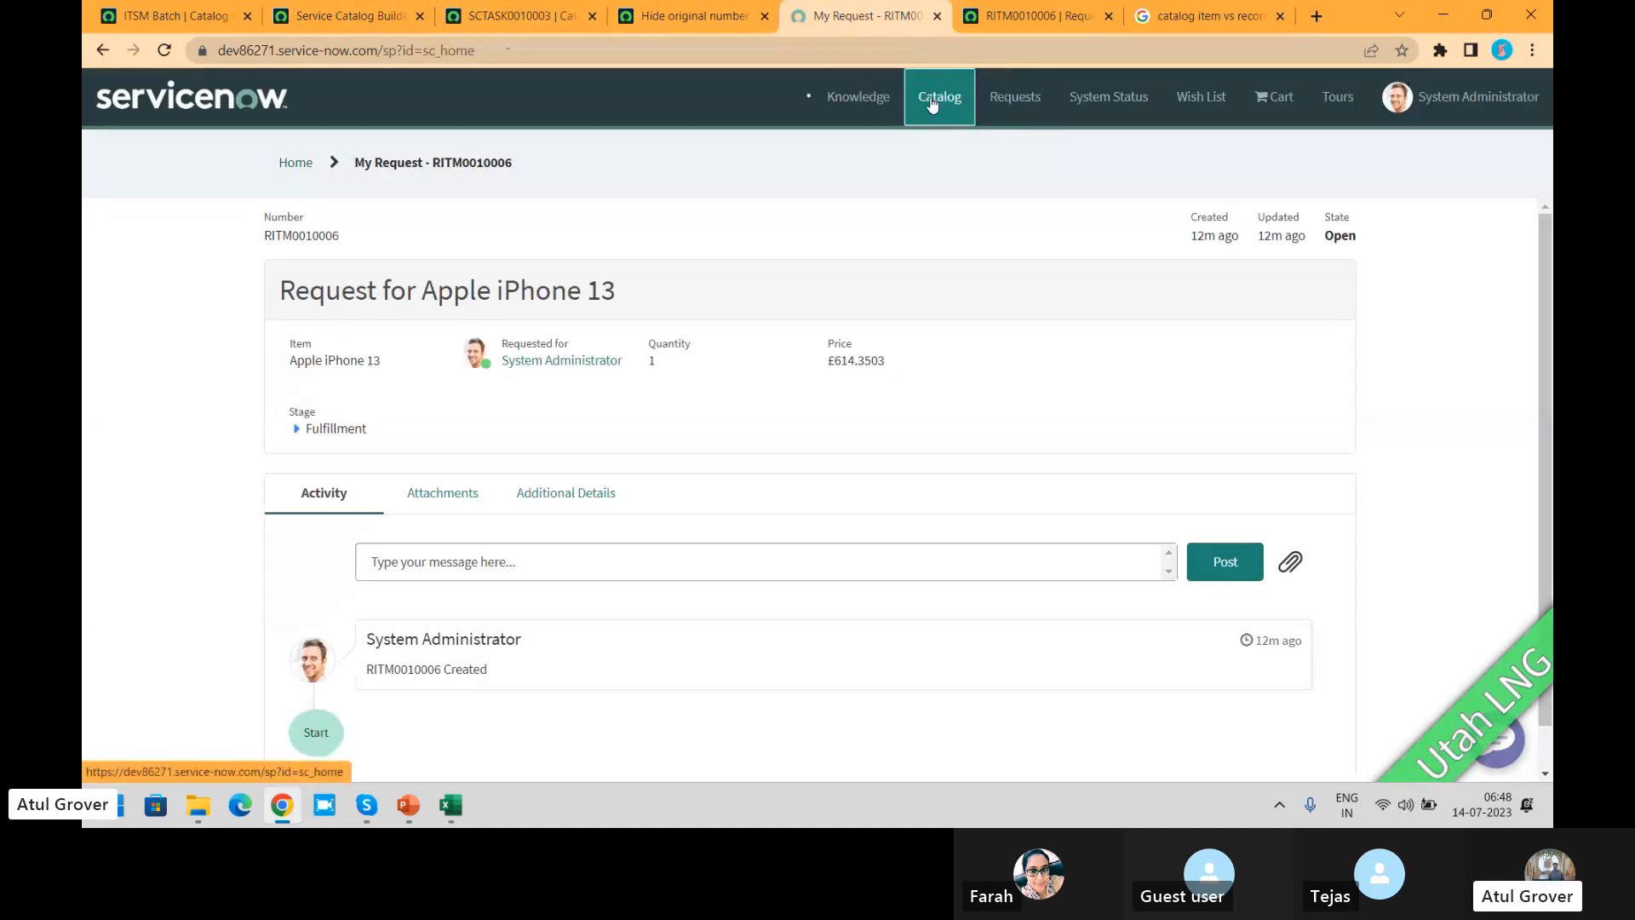
{"action": "left_click", "coordinate": [931, 104]}
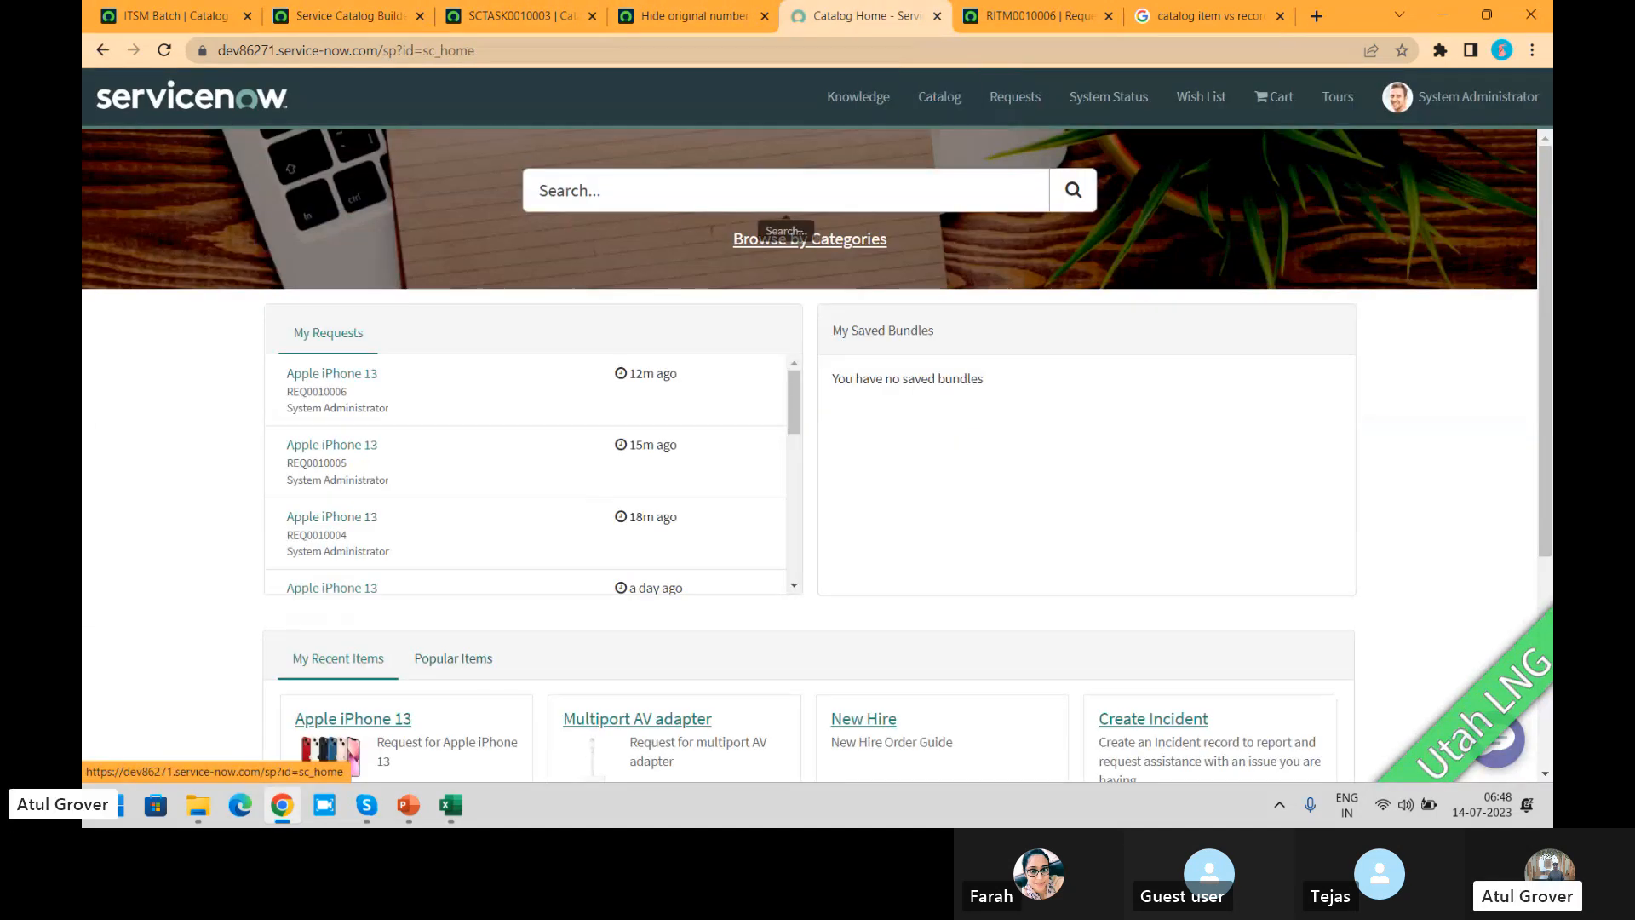
{"action": "left_click", "coordinate": [841, 253]}
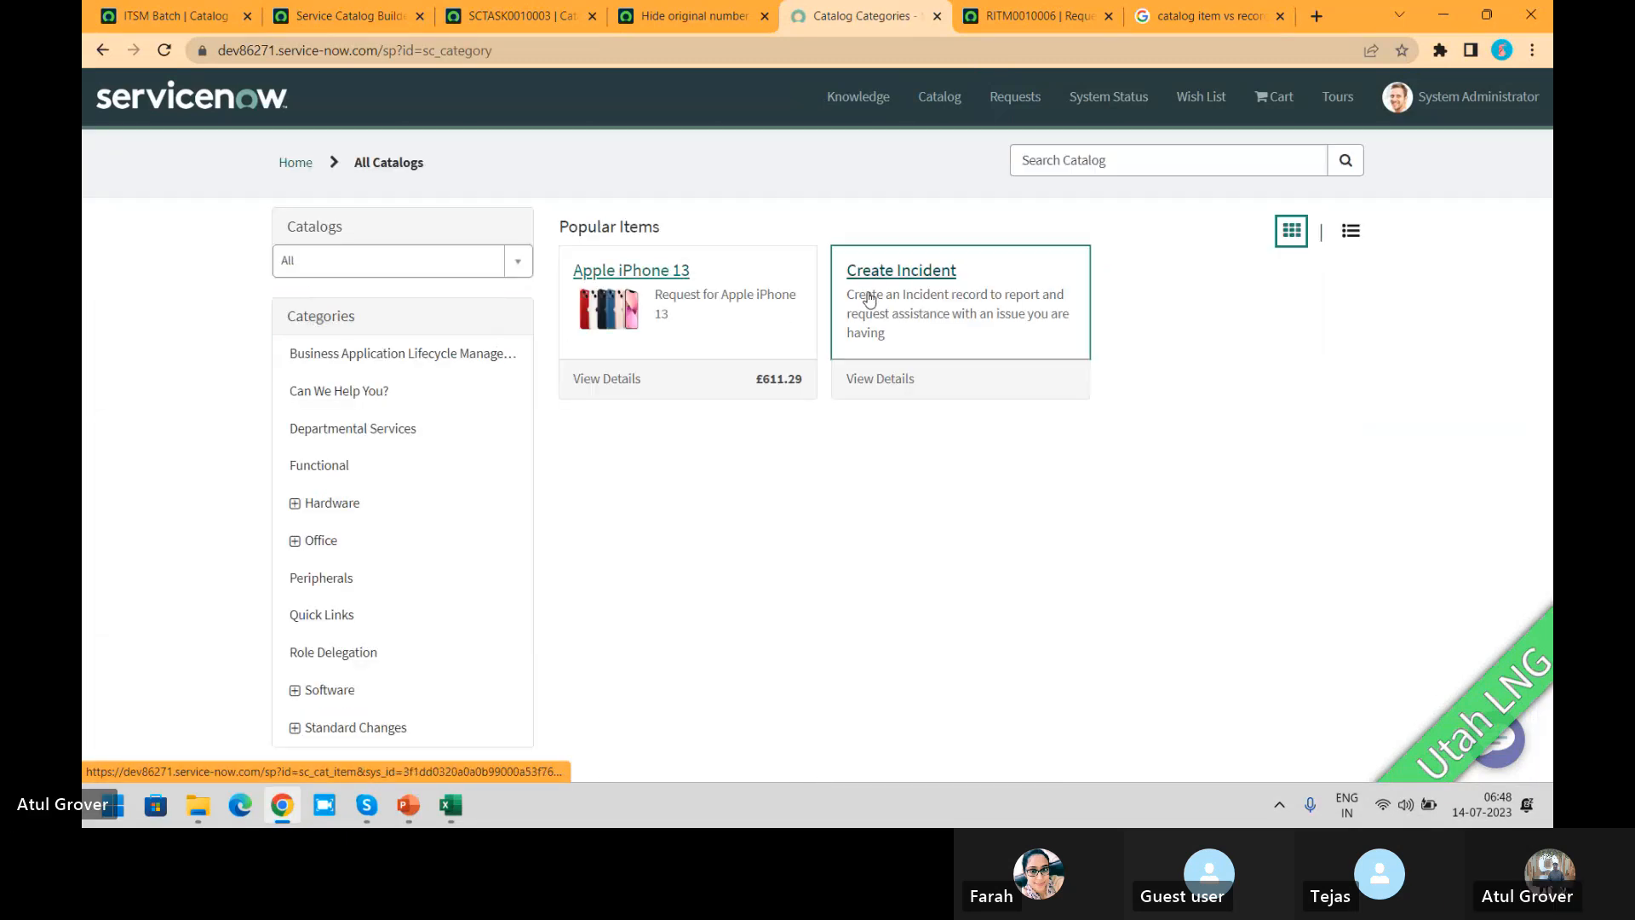
{"action": "left_click", "coordinate": [869, 298]}
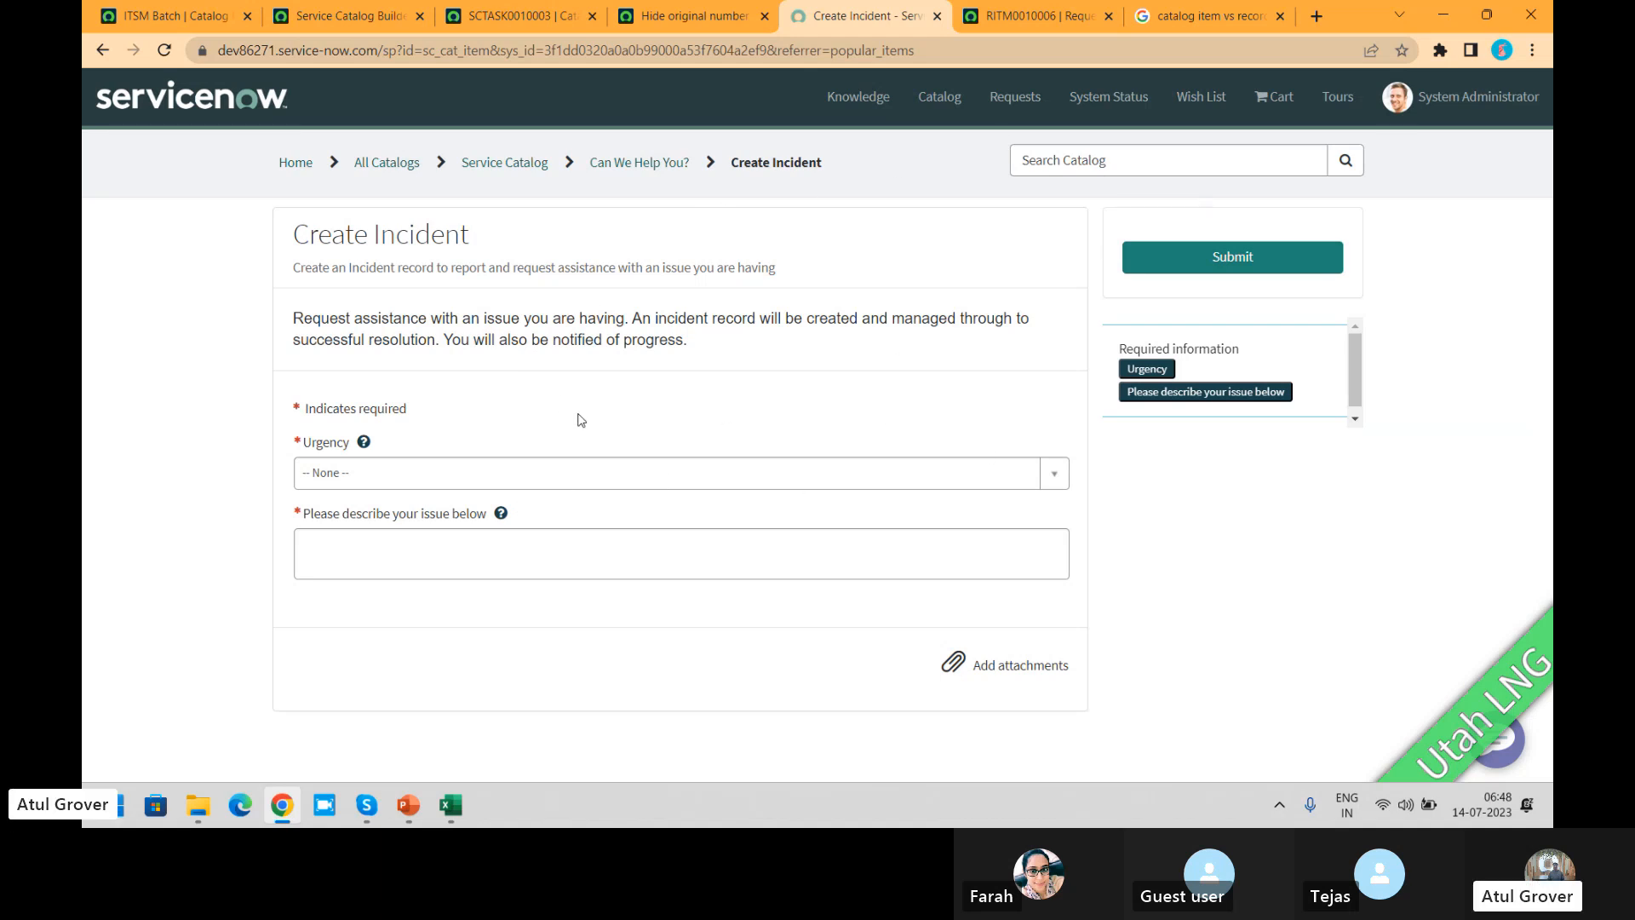
Step: Submit the Create Incident form with urgency 3 - Low and the issue description "ITSM", and highlight the incident number
{"action": "left_click", "coordinate": [436, 475]}
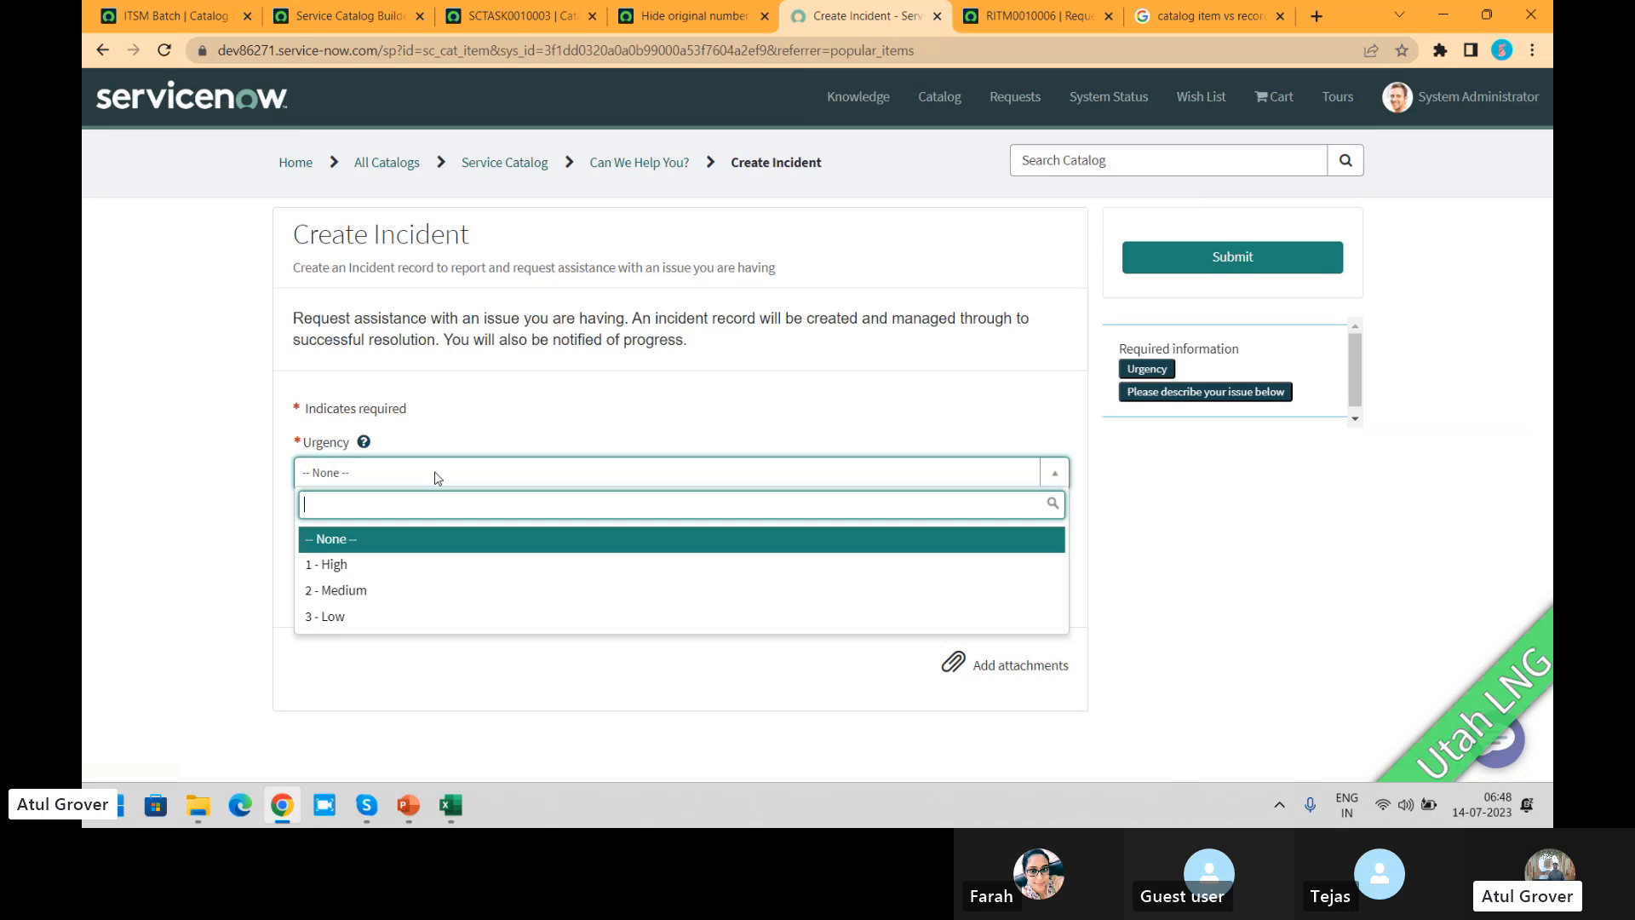
{"action": "left_click", "coordinate": [384, 616]}
{"action": "left_click", "coordinate": [404, 553]}
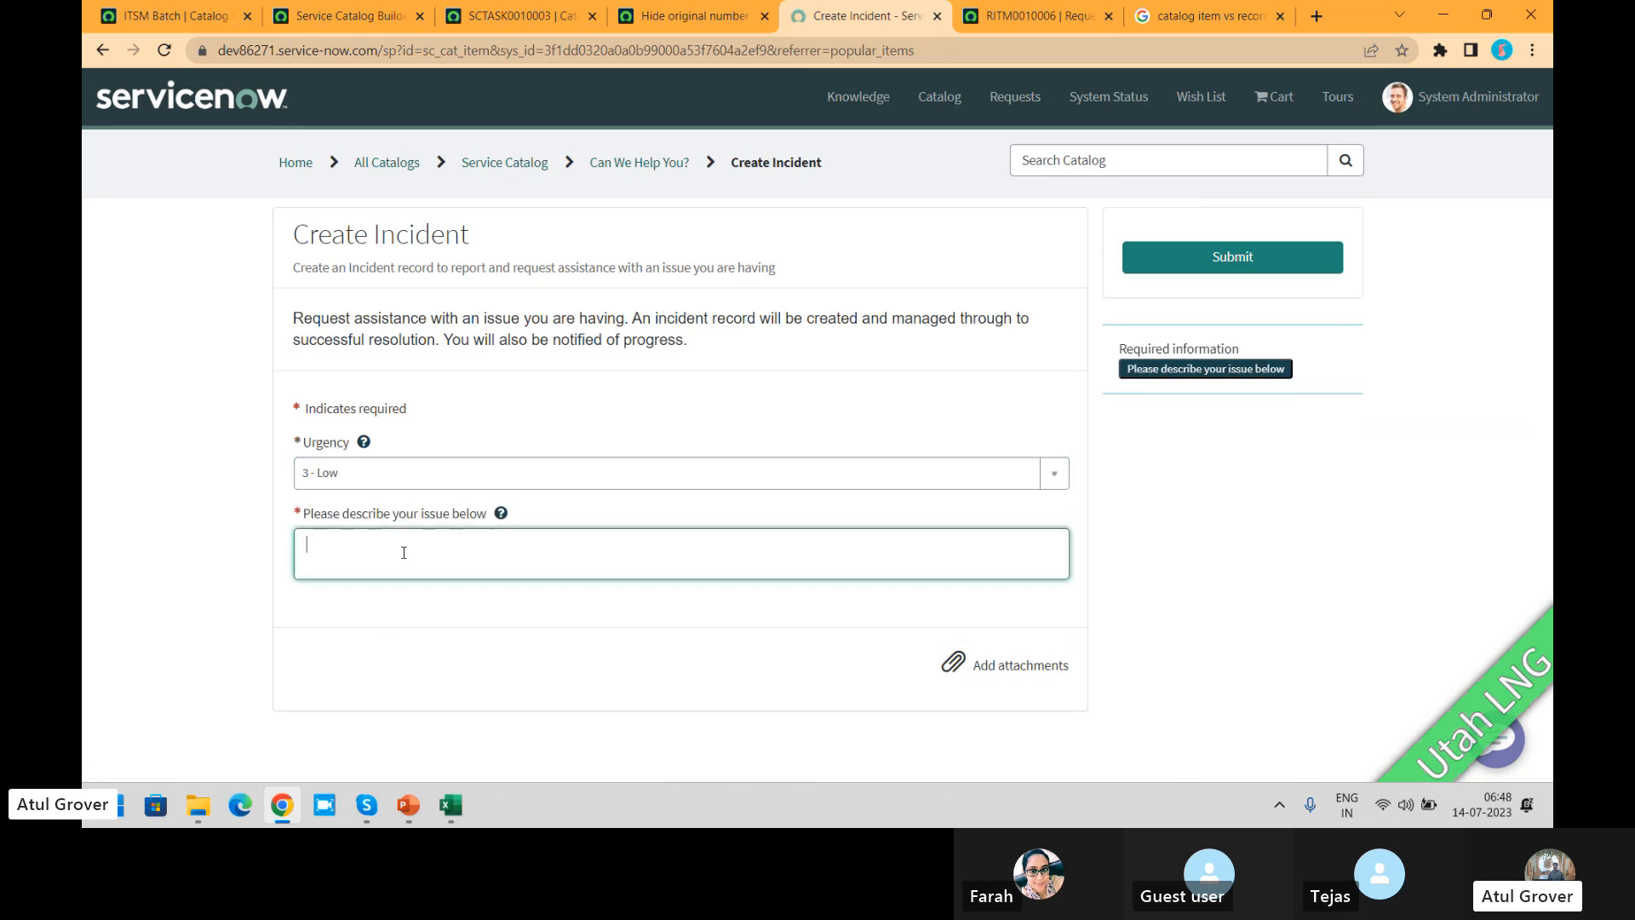
{"action": "type", "text": "ITSM"}
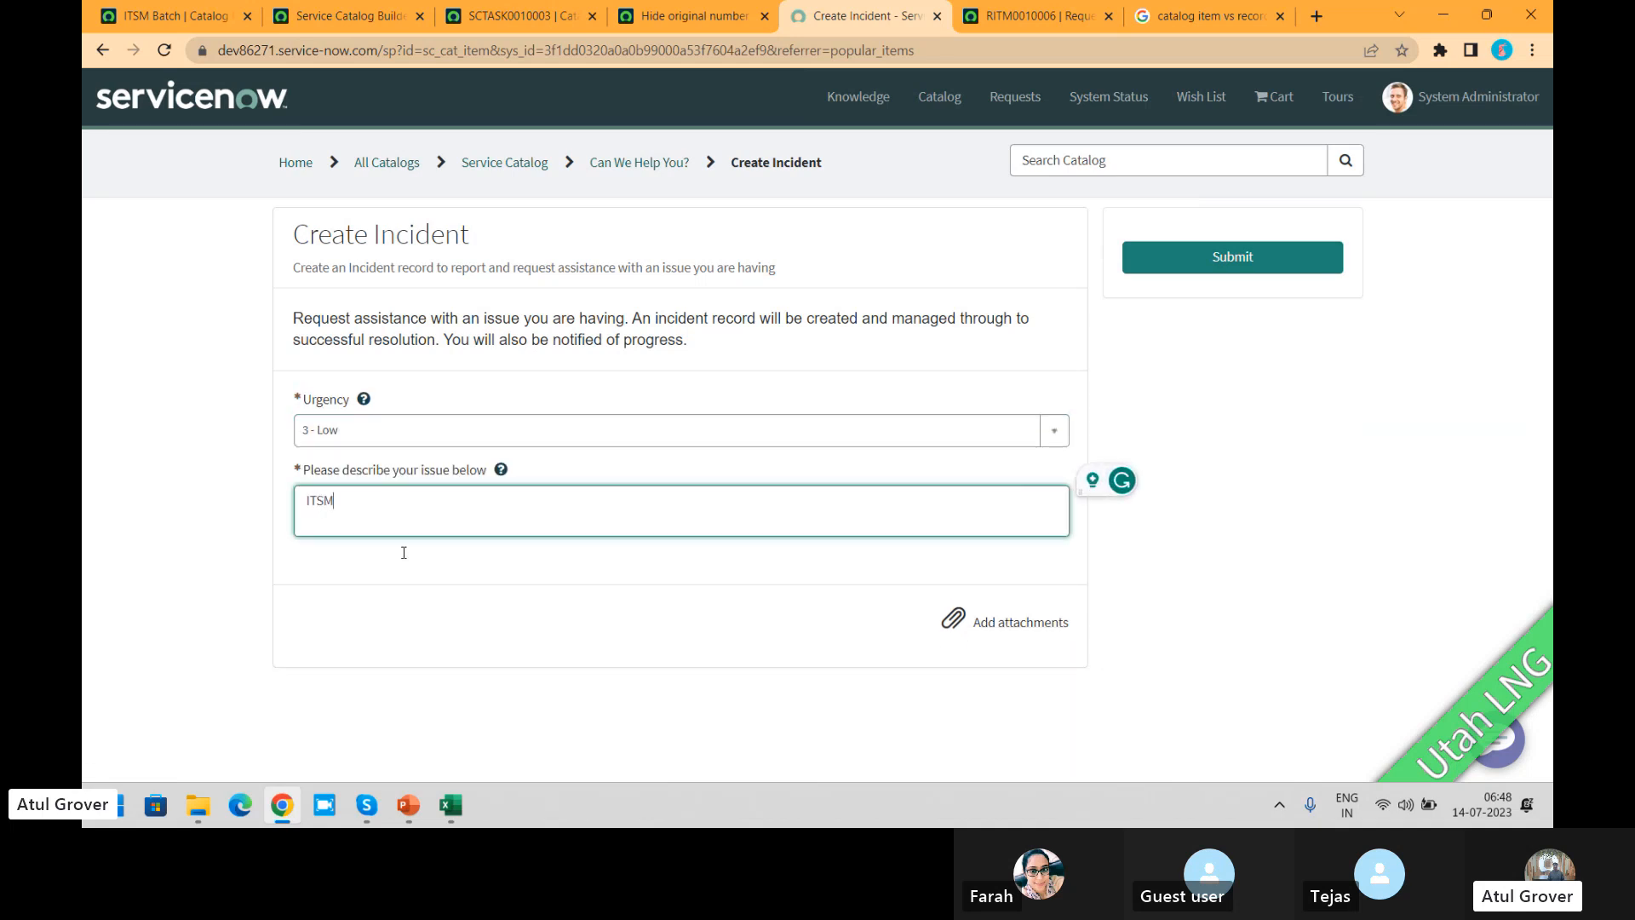
{"action": "left_click", "coordinate": [1252, 261]}
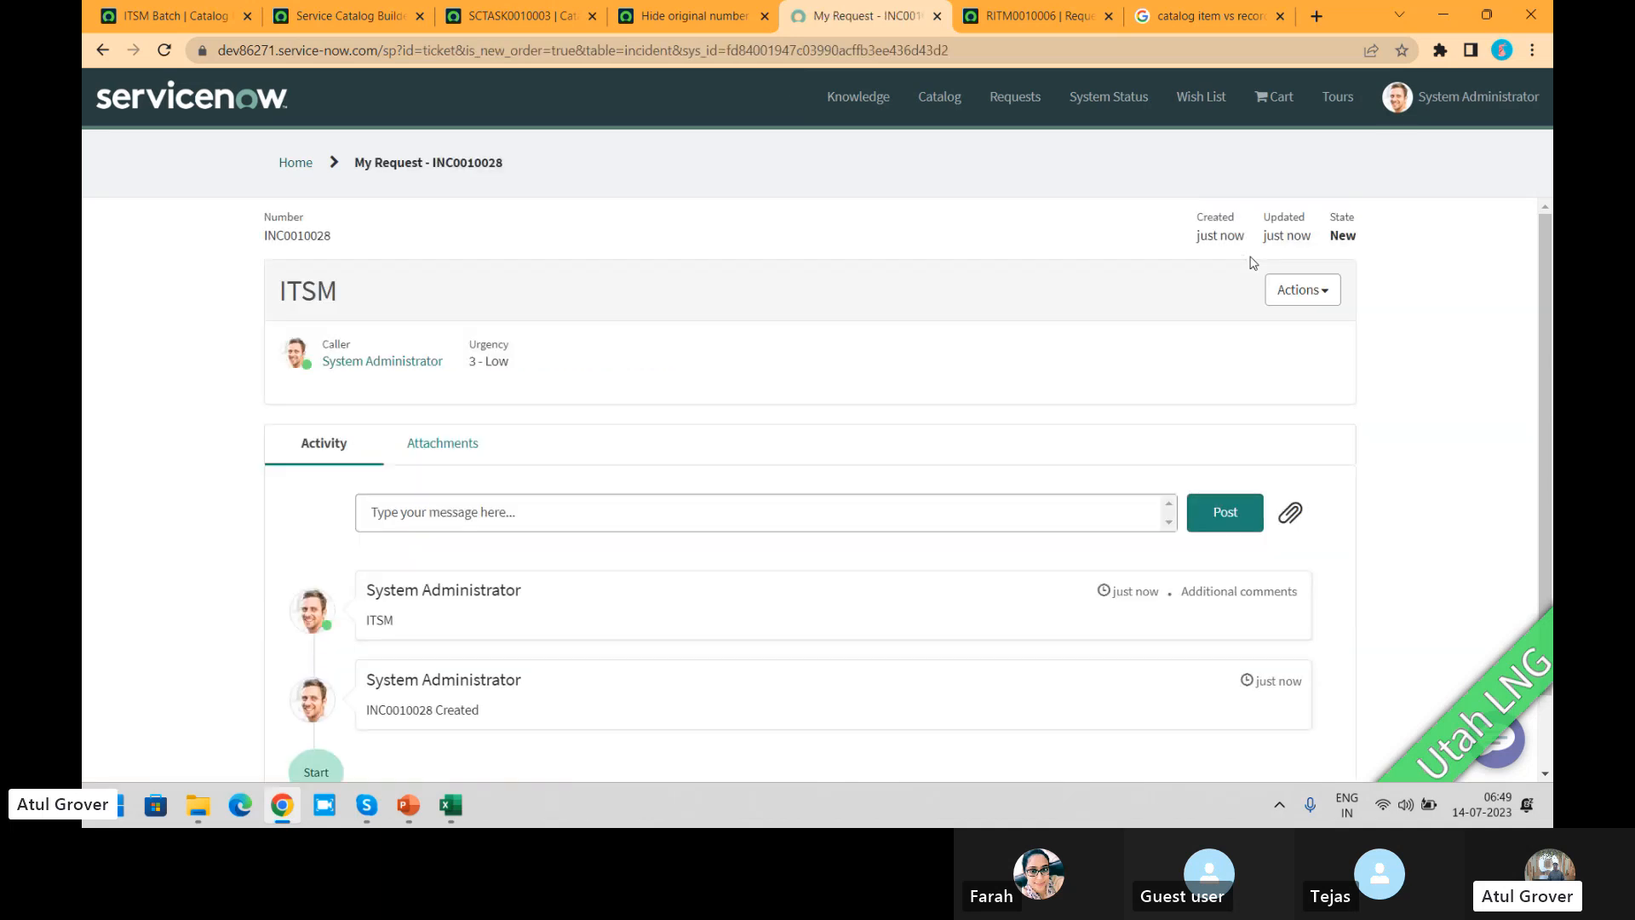
{"action": "double_click", "coordinate": [308, 237]}
Step: Find the Record Producers module by filtering the navigator for "record p", and open its list
{"action": "left_click", "coordinate": [177, 17]}
{"action": "left_click", "coordinate": [299, 90]}
{"action": "type", "text": "r"}
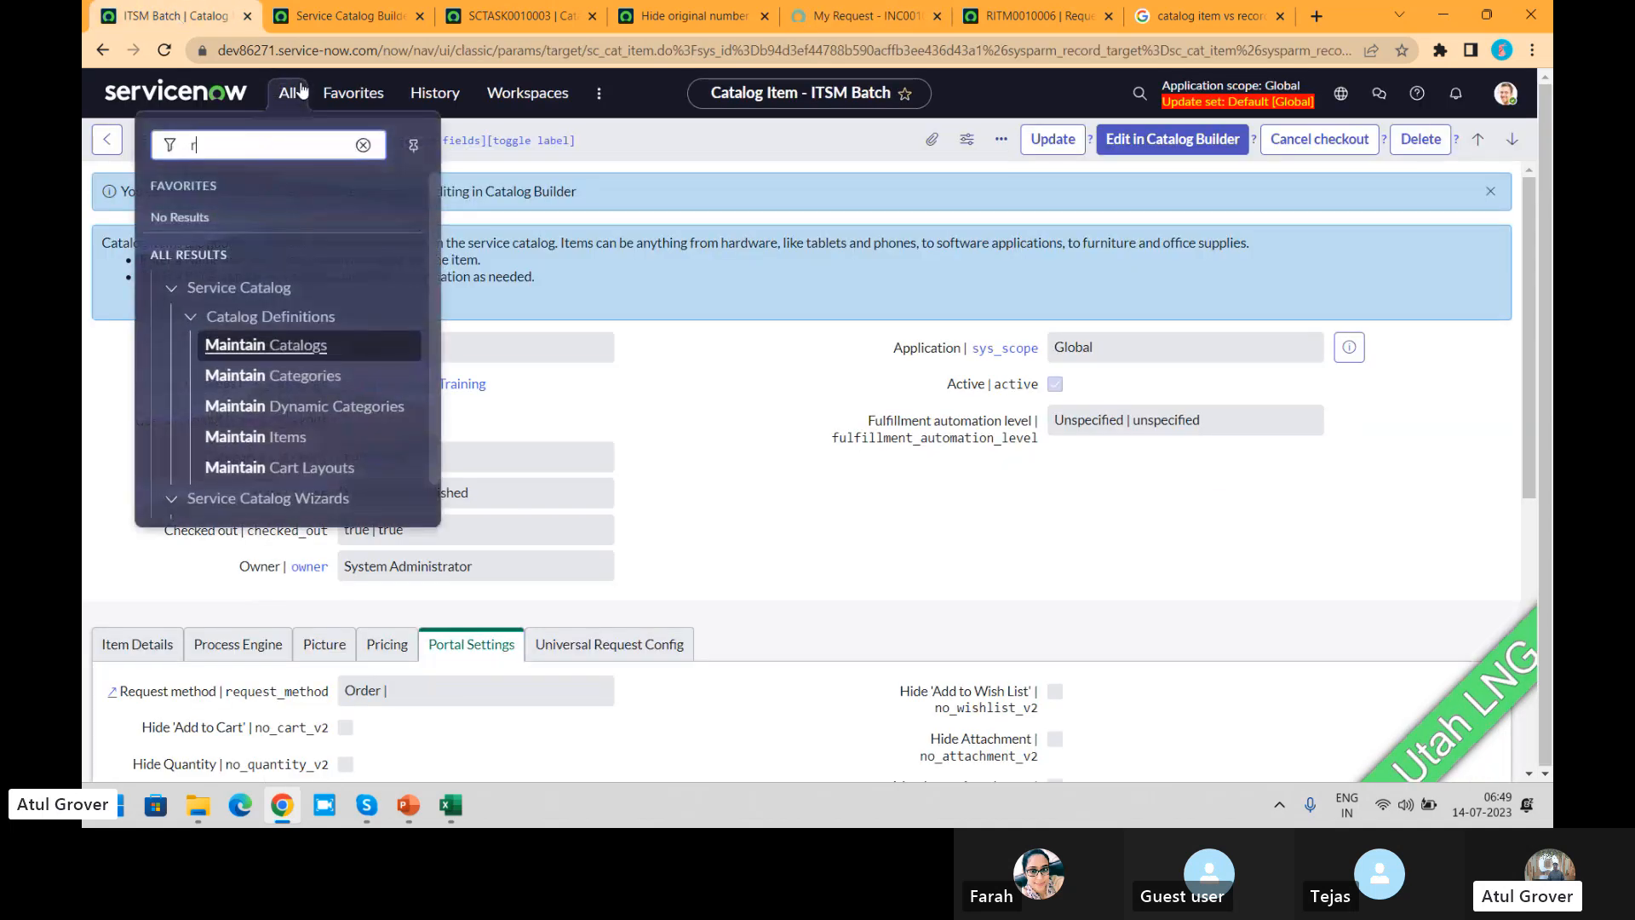
{"action": "type", "text": "ecord p"}
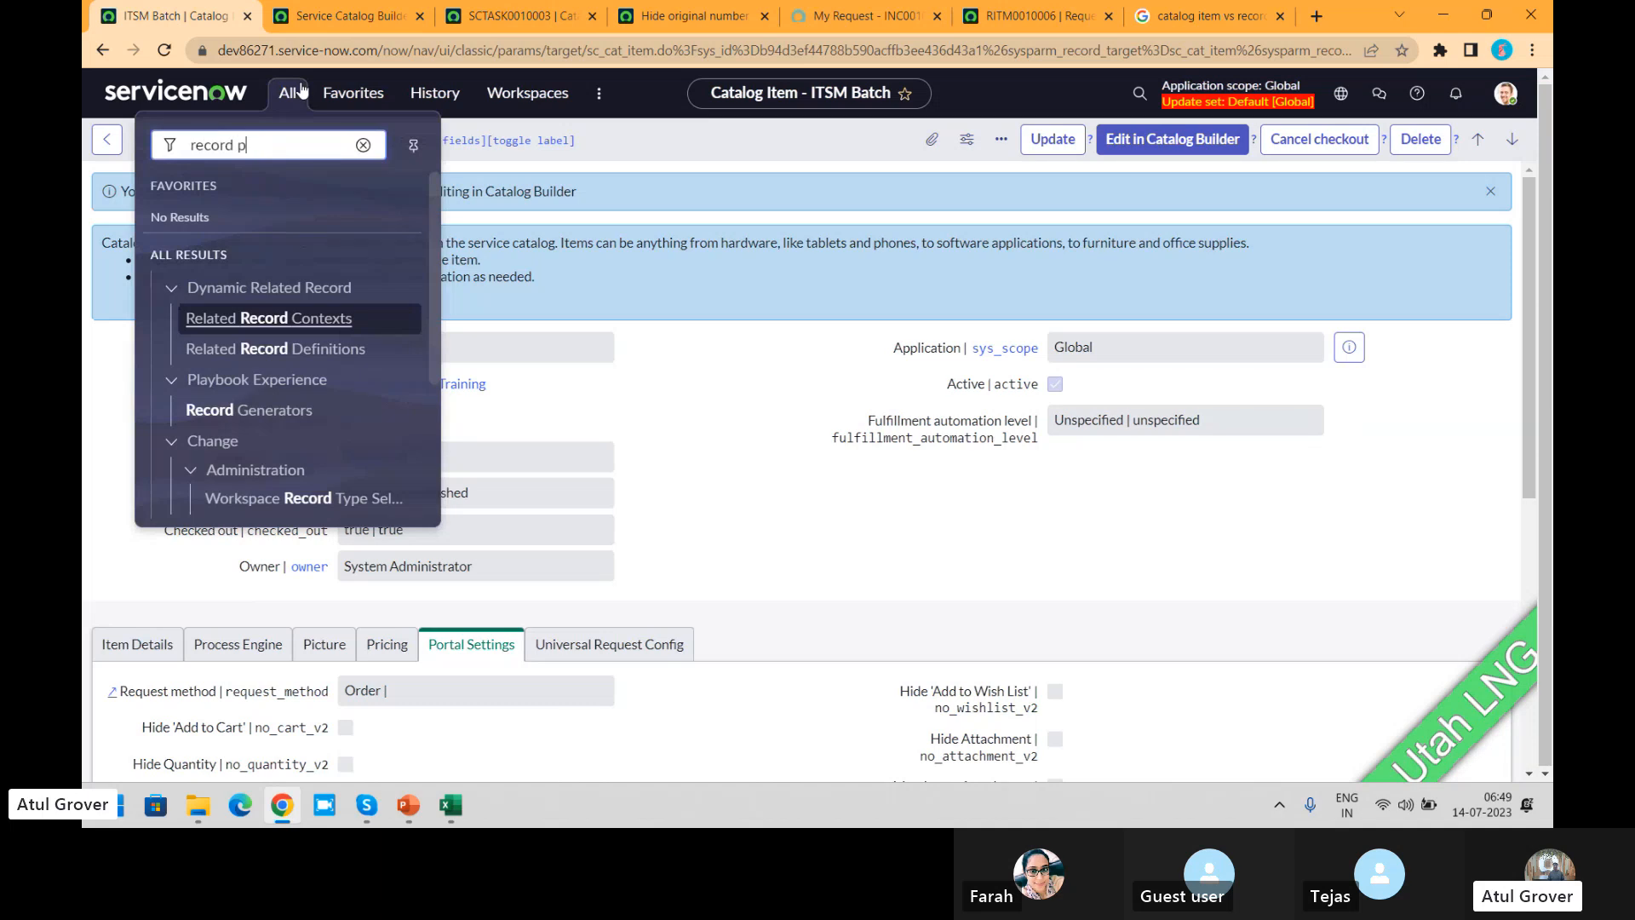
{"action": "left_click", "coordinate": [300, 376]}
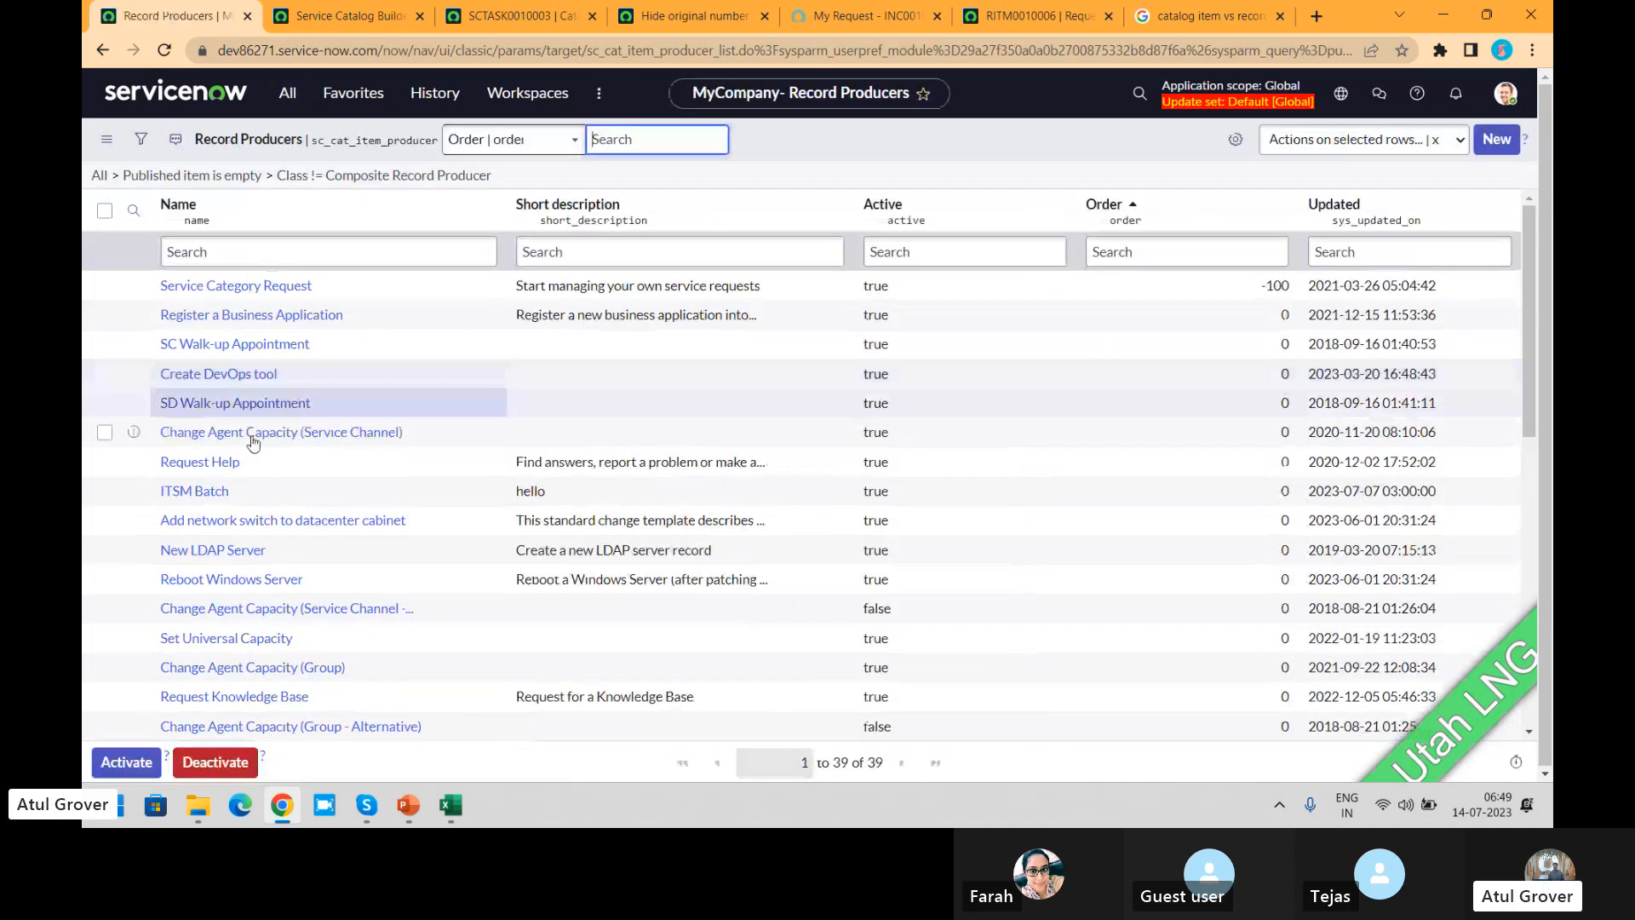
Step: Filter the record producers by names starting with "create i" and open the Create Incident record
{"action": "left_click", "coordinate": [296, 254]}
{"action": "type", "text": "rec"}
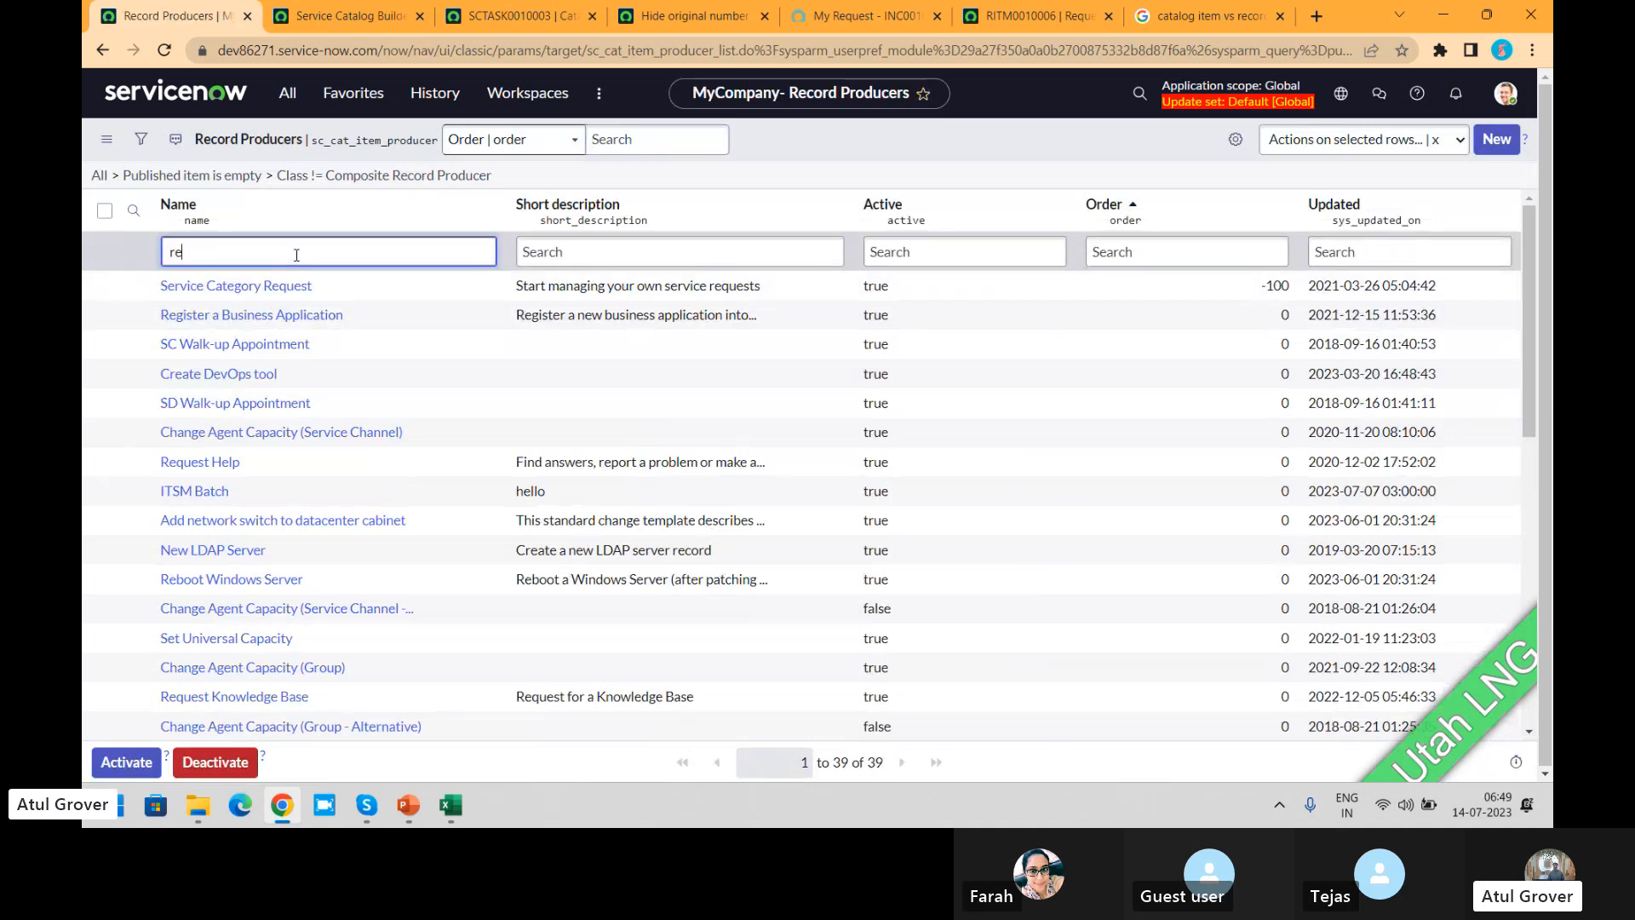
{"action": "key", "text": "BackSpace"}
{"action": "key", "text": "BackSpace"}
{"action": "key", "text": "BackSpace"}
{"action": "type", "text": "cr"}
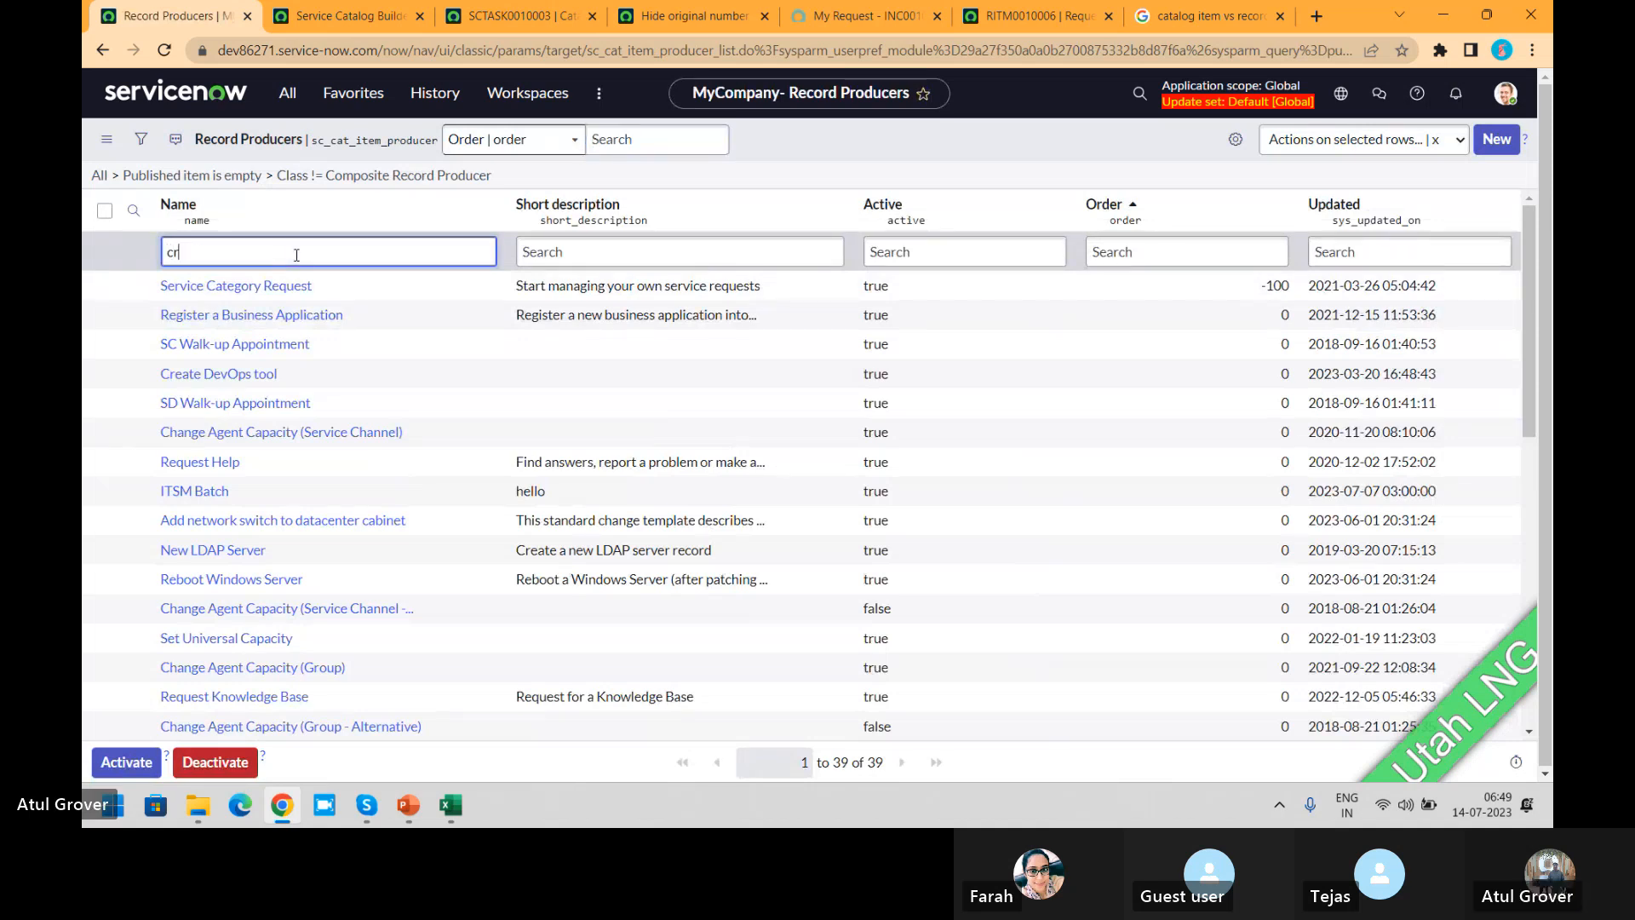
{"action": "type", "text": "eate i"}
{"action": "key", "text": "Return"}
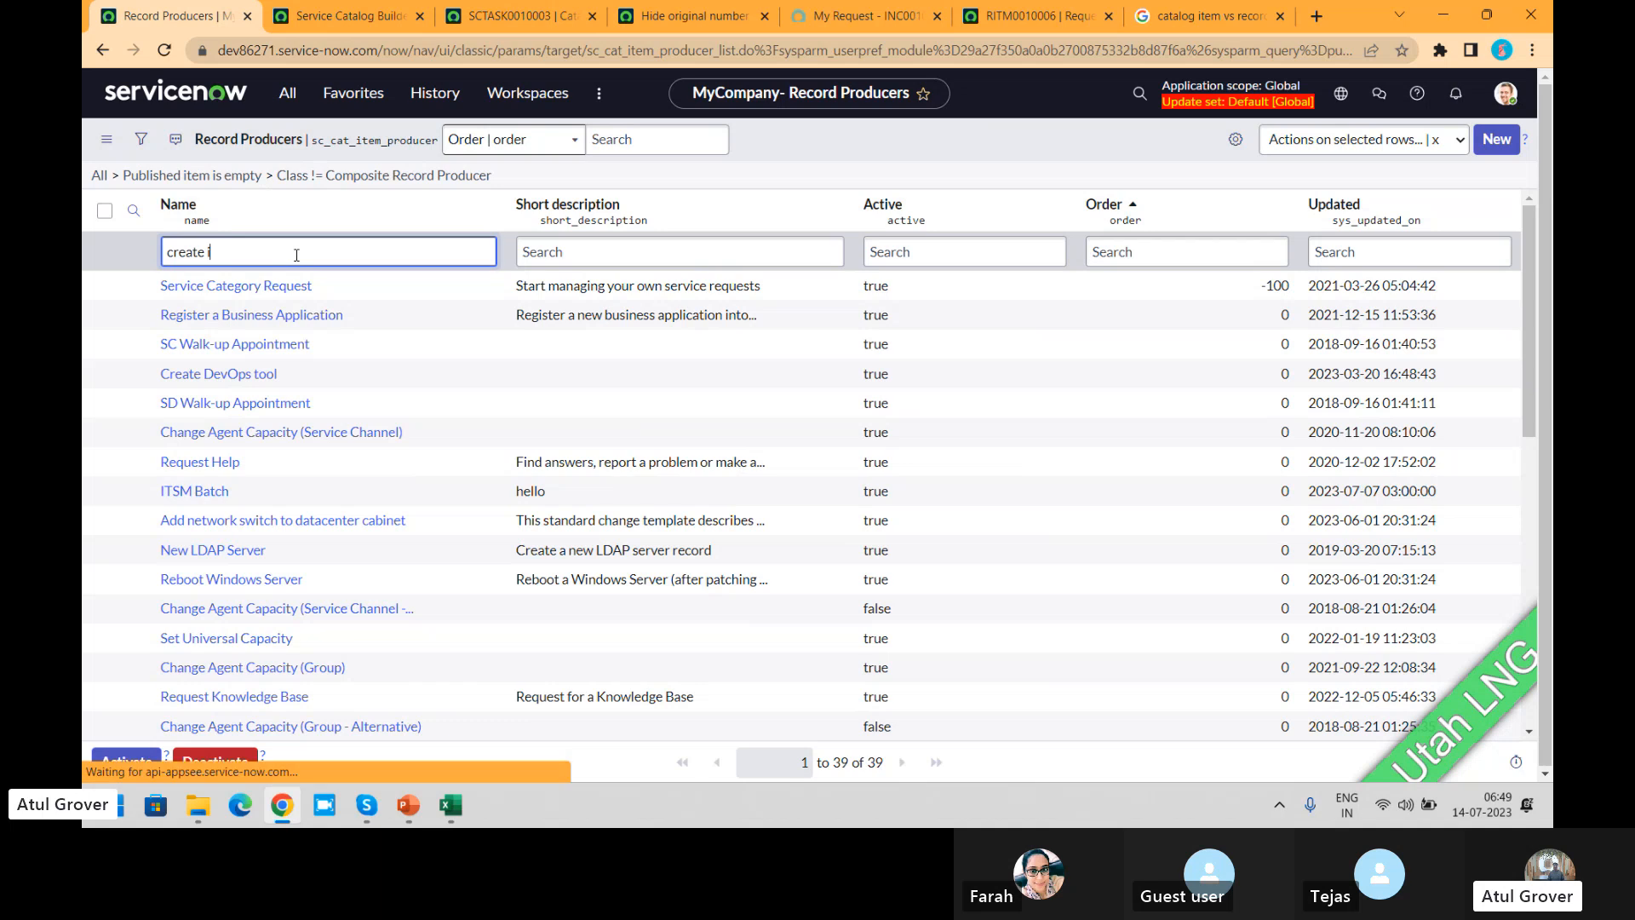
{"action": "left_click", "coordinate": [215, 295]}
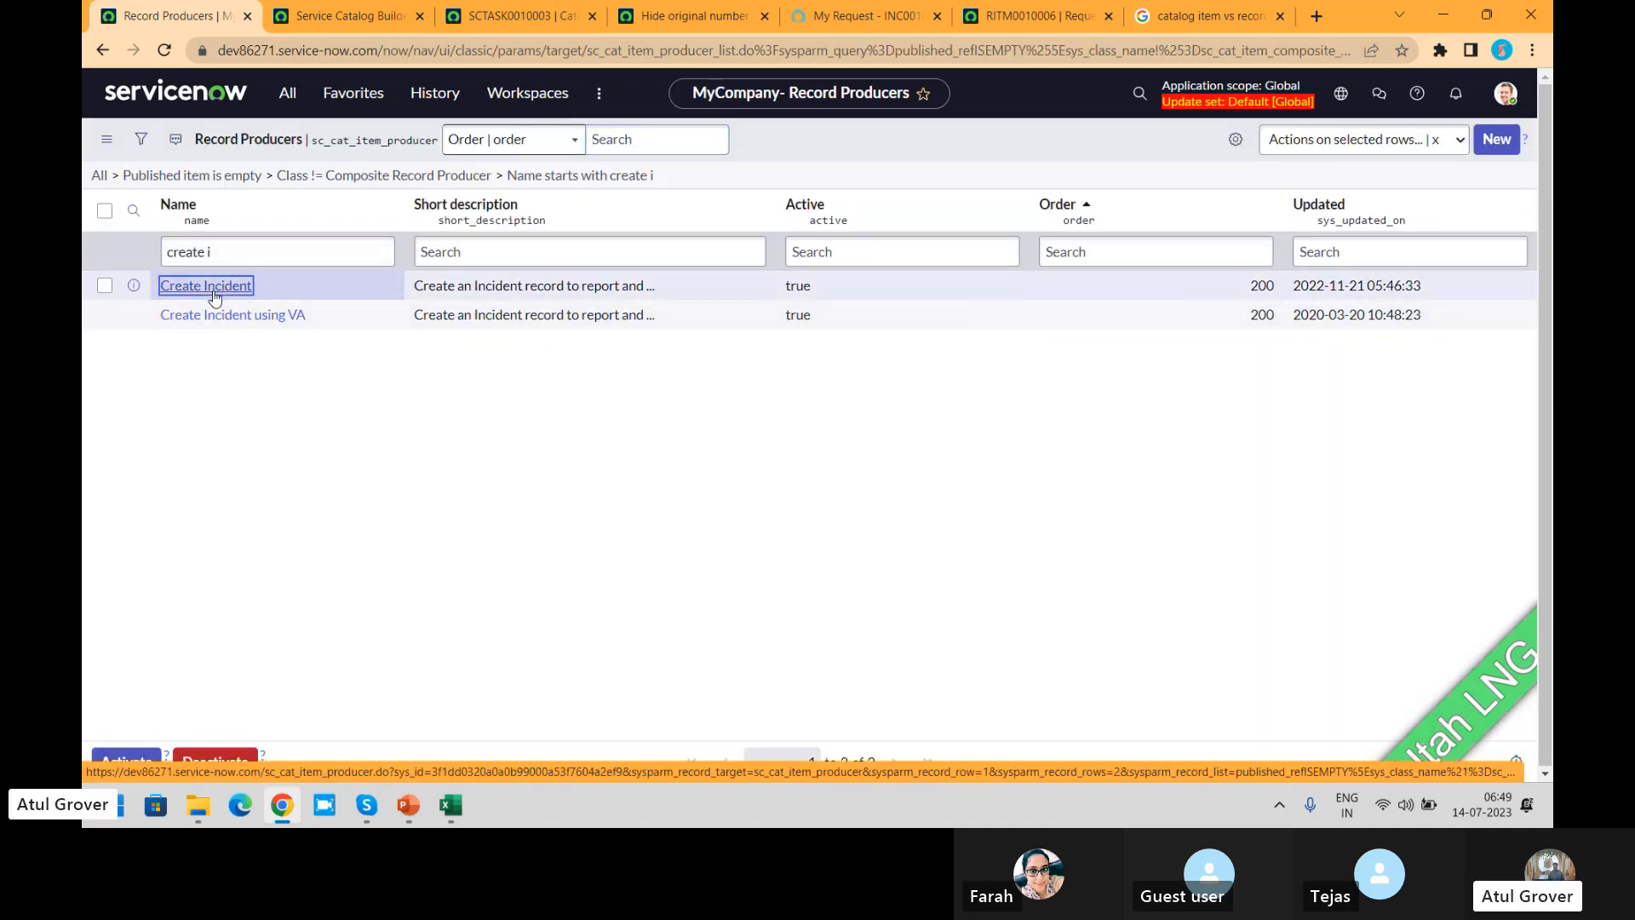
{"action": "left_click", "coordinate": [215, 294]}
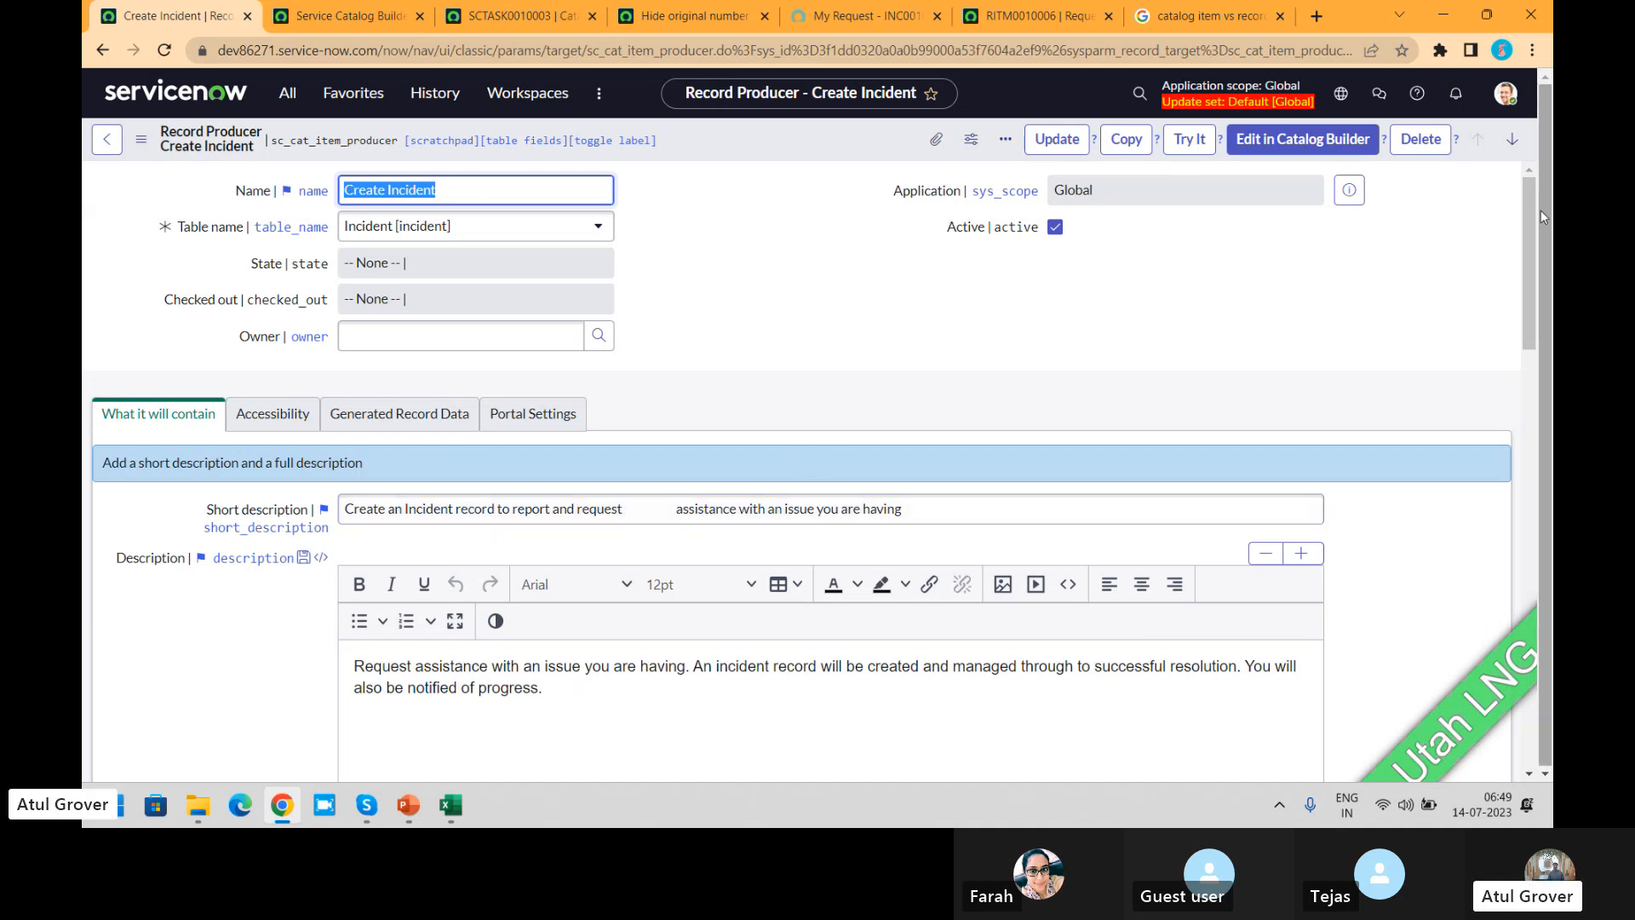
Step: Examine the Create Incident record producer's script and fields, comparing them with the submitted ITSM incident in the portal
{"action": "left_click_drag", "start_coordinate": [1529, 211], "coordinate": [1548, 462]}
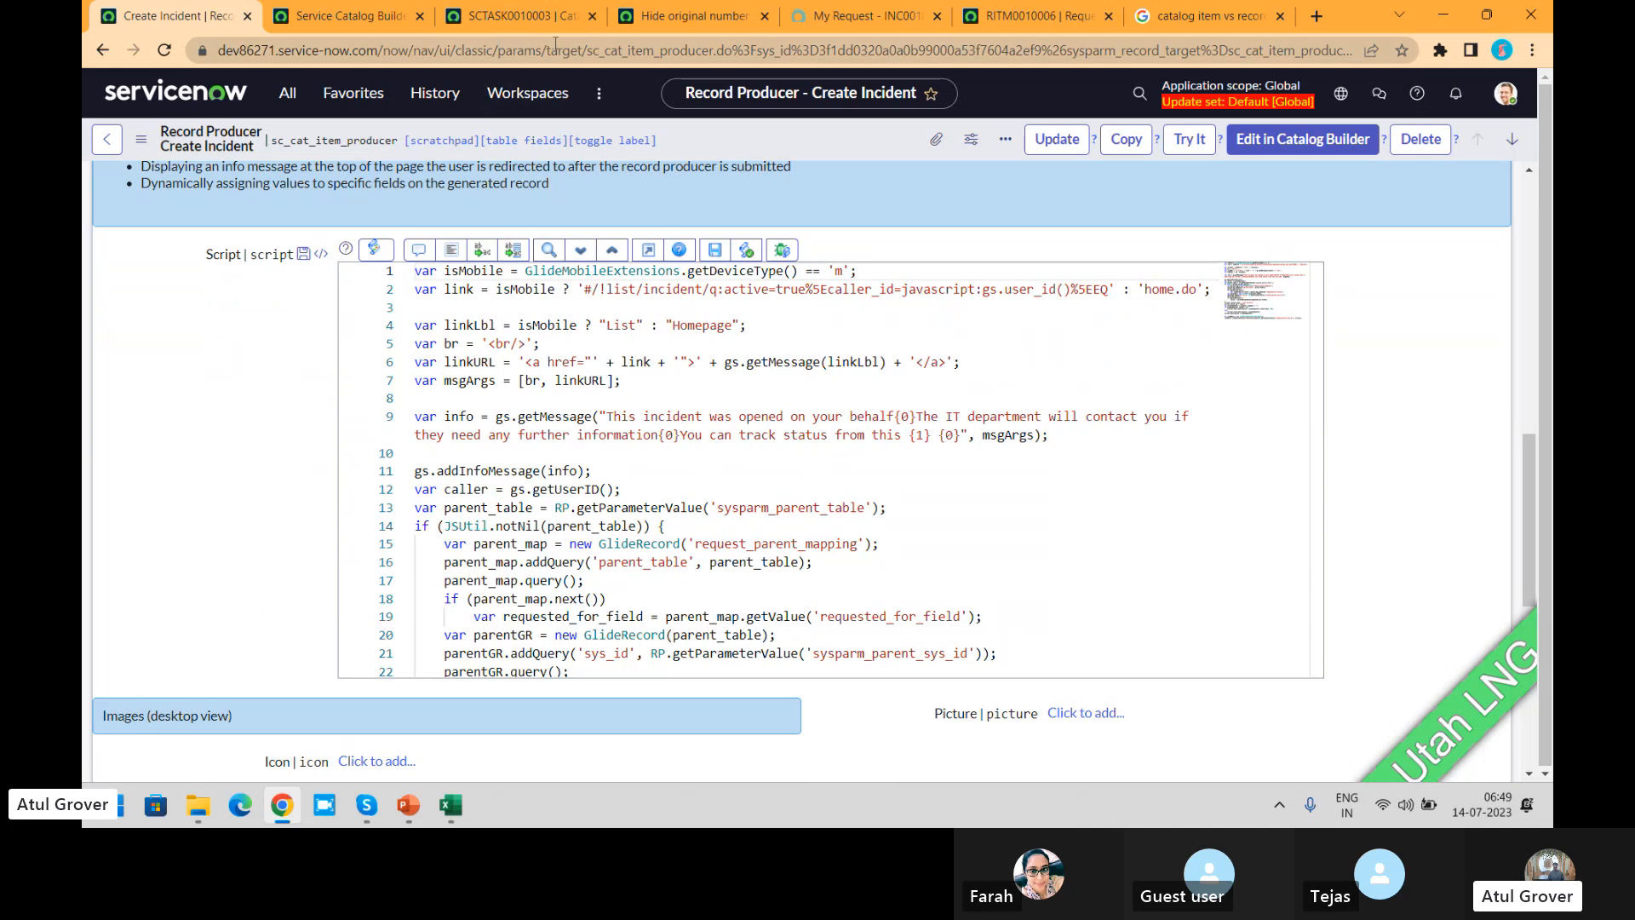
{"action": "left_click", "coordinate": [839, 23]}
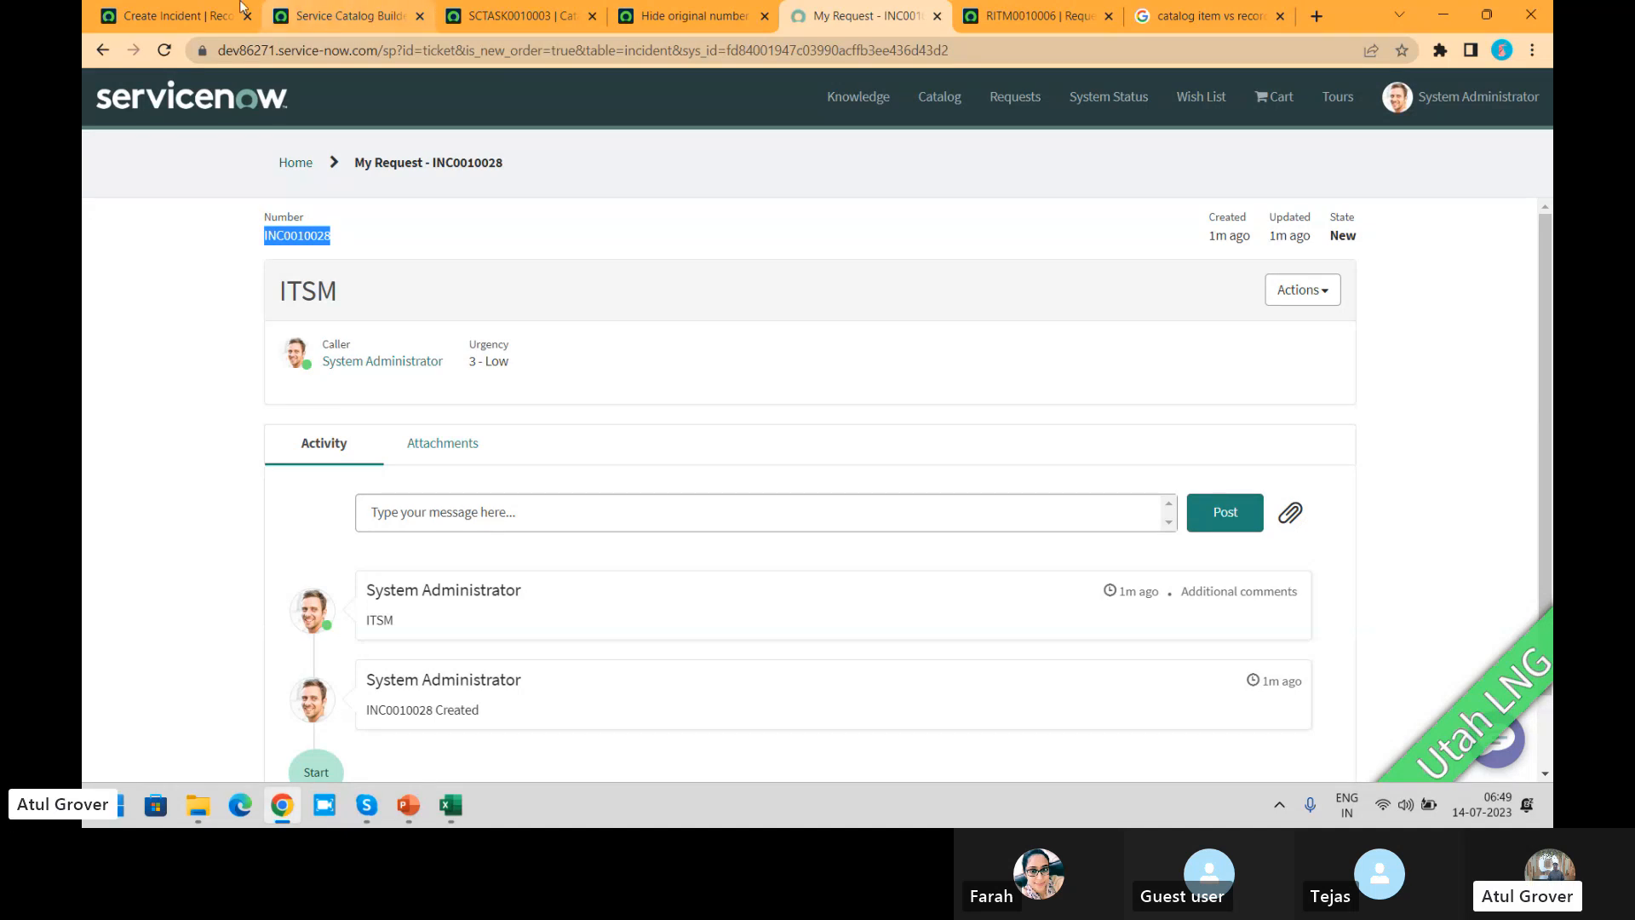
{"action": "left_click", "coordinate": [142, 24]}
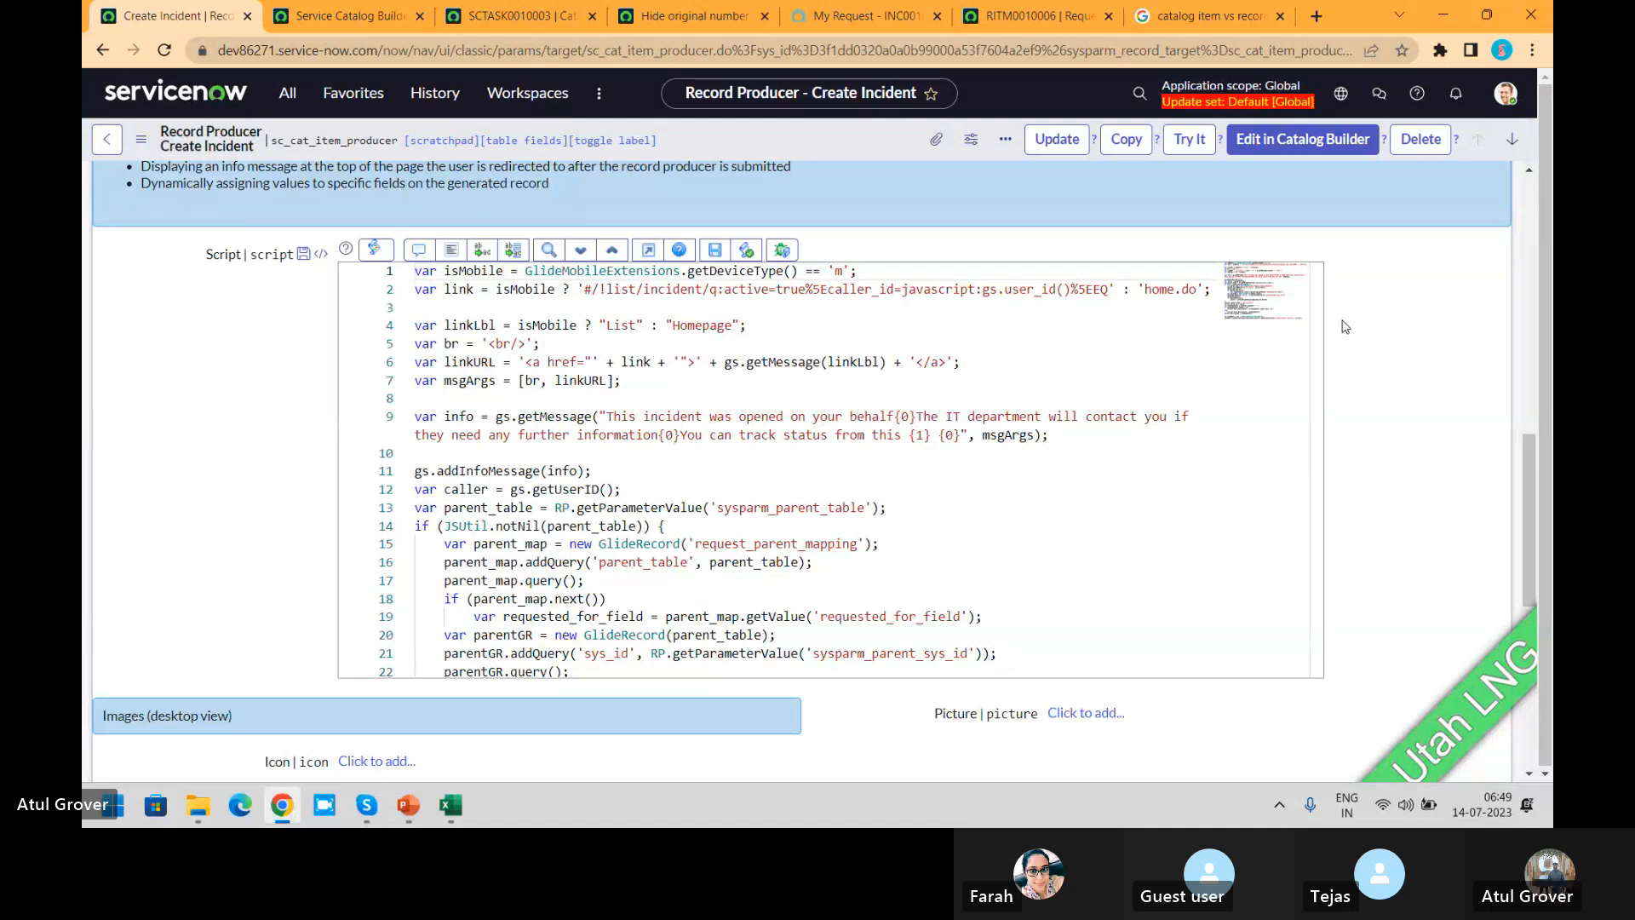
{"action": "left_click_drag", "start_coordinate": [1311, 334], "coordinate": [1315, 478]}
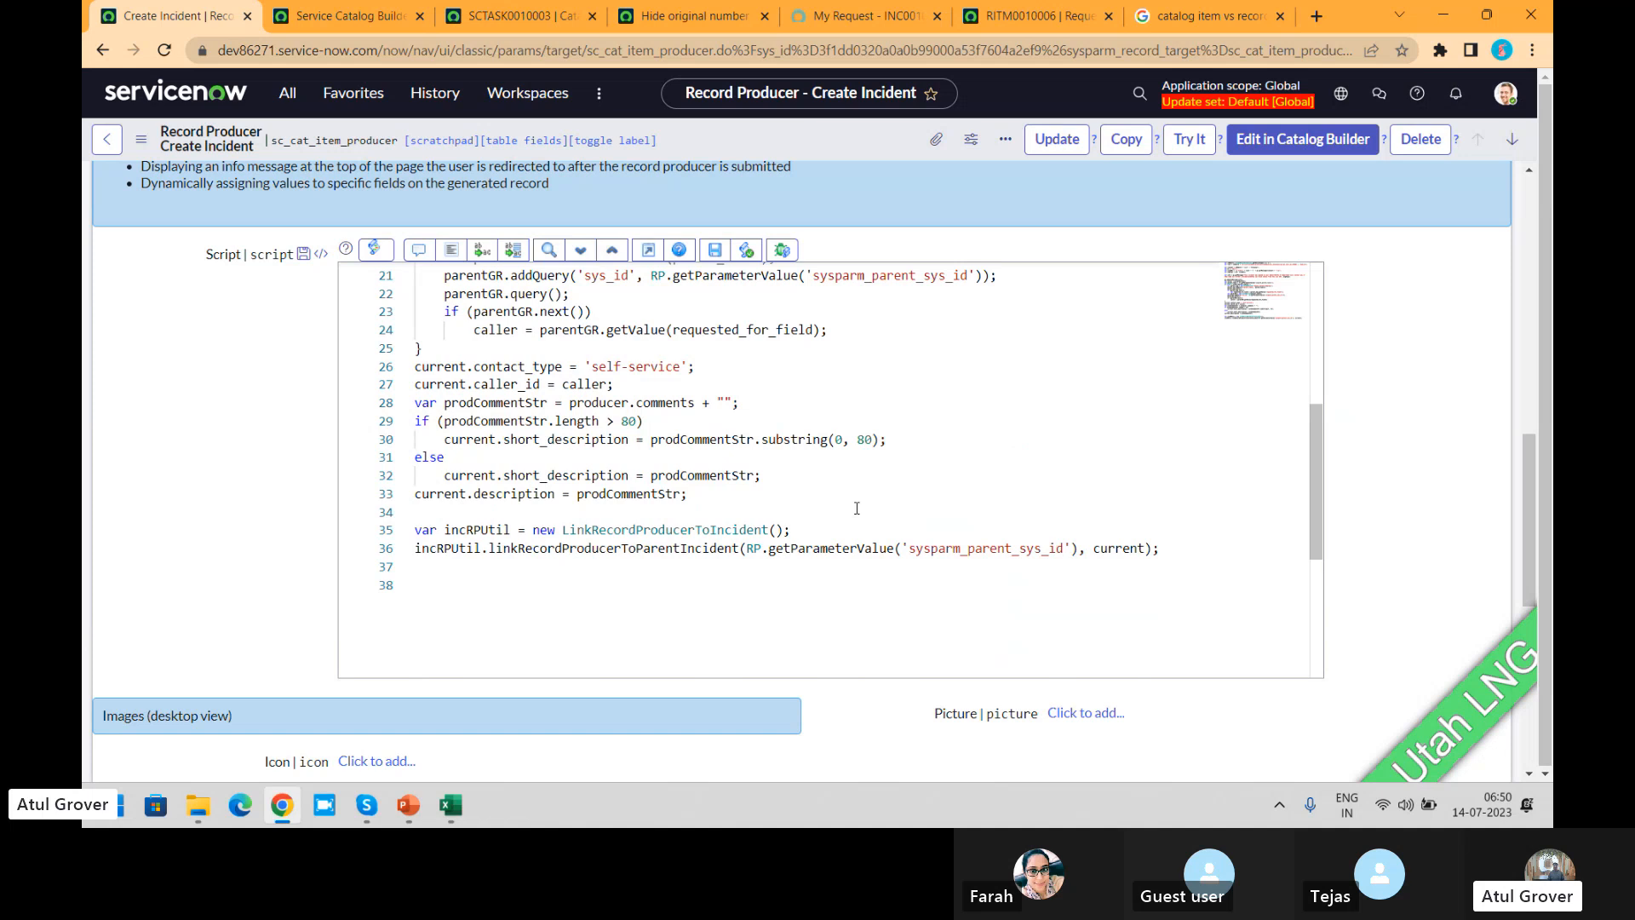
{"action": "left_click_drag", "start_coordinate": [1525, 525], "coordinate": [1536, 153]}
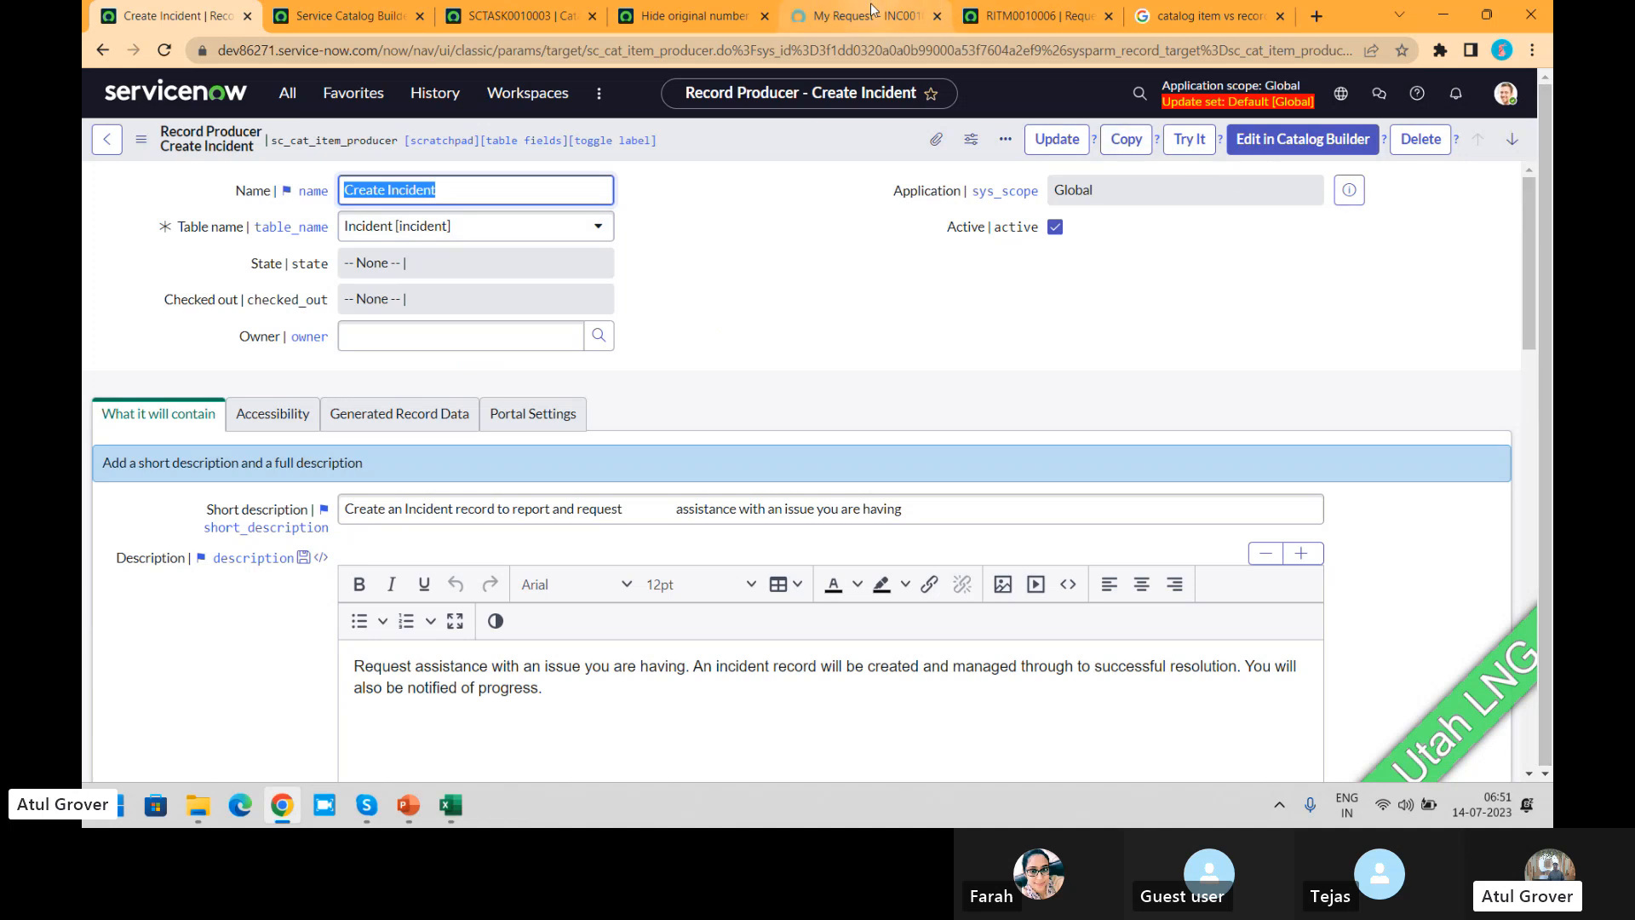
{"action": "left_click", "coordinate": [871, 15]}
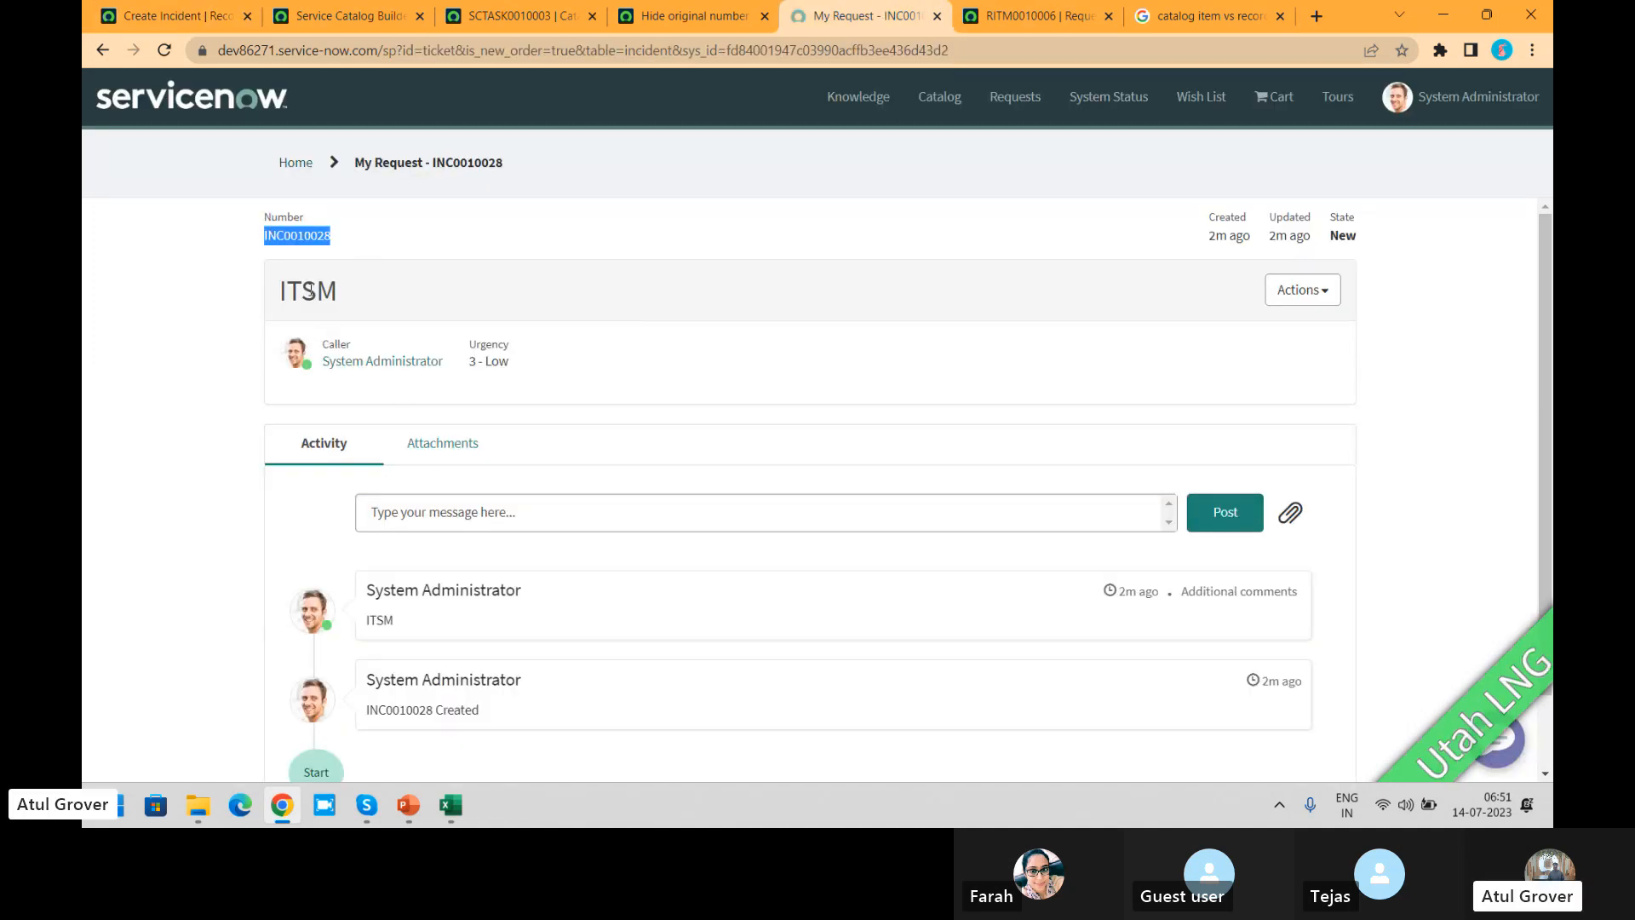
Step: Set the Create Incident record producer's Redirect to option to Catalog homepage and save the record
{"action": "left_click", "coordinate": [175, 13]}
{"action": "scroll", "coordinate": [1530, 208], "scroll_direction": "down", "scroll_amount": 8}
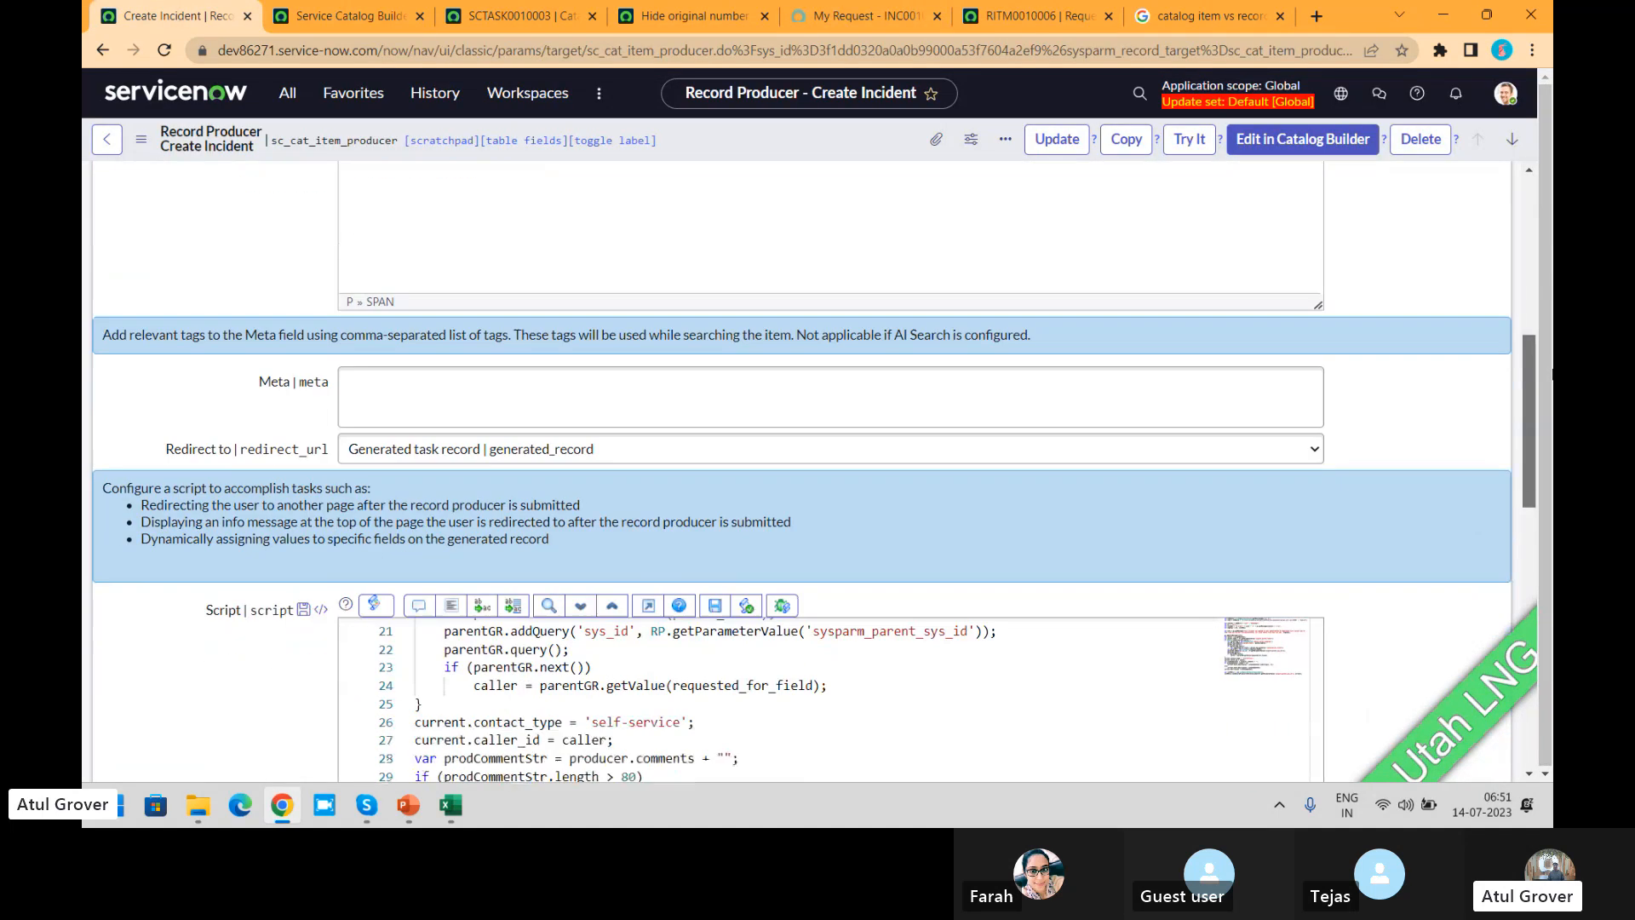
{"action": "scroll", "coordinate": [1533, 375], "scroll_direction": "down", "scroll_amount": 1}
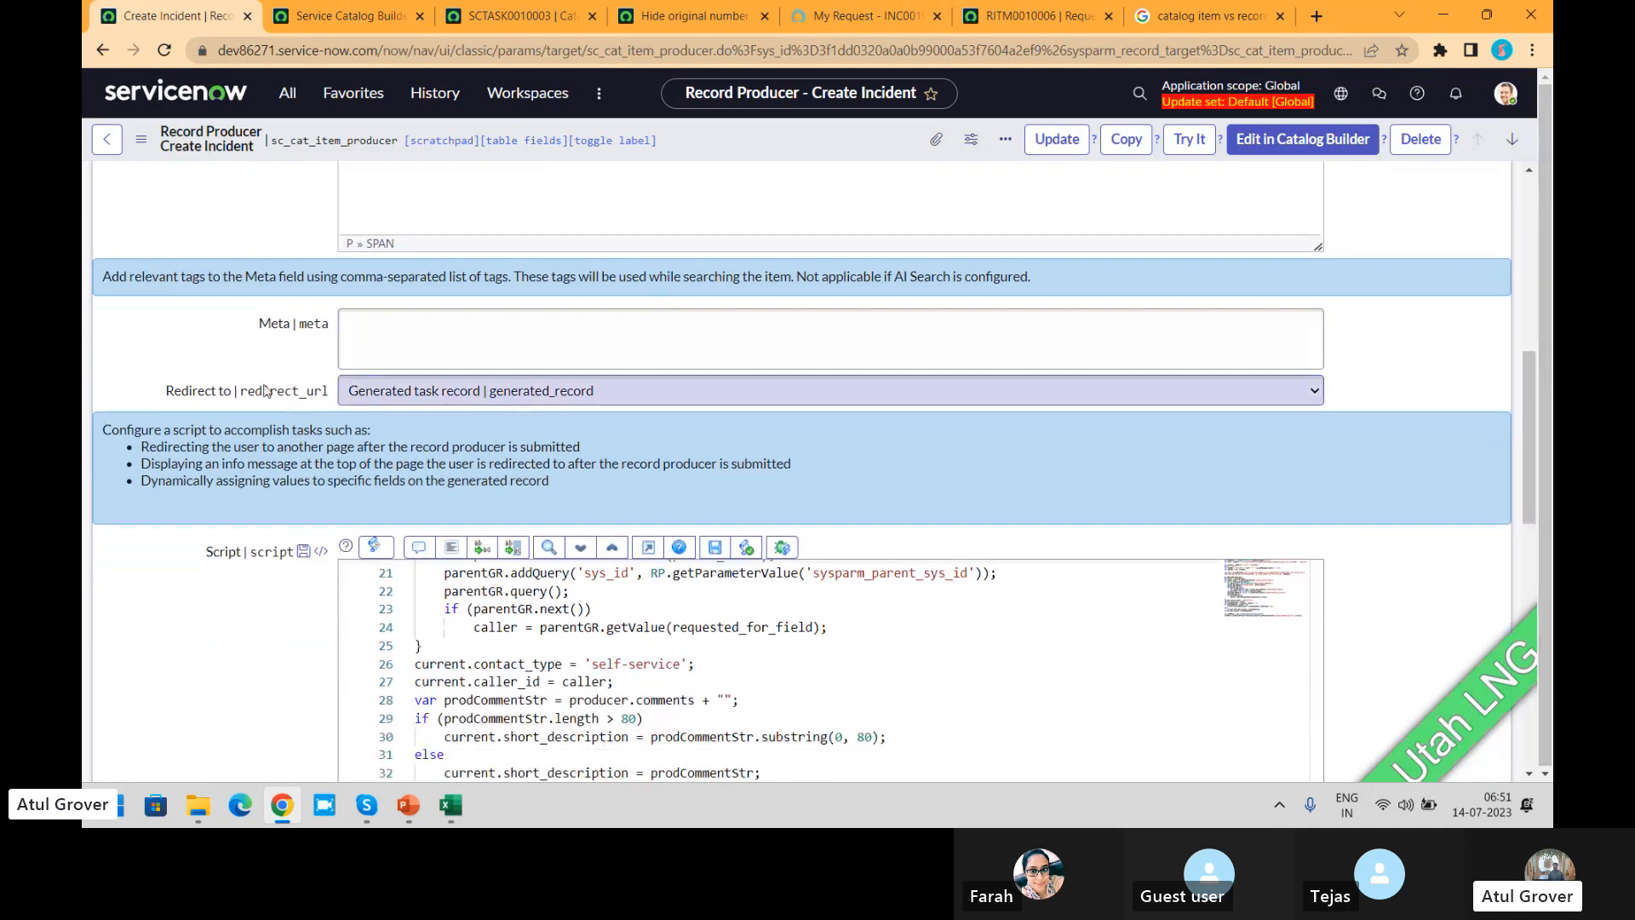
{"action": "left_click", "coordinate": [444, 398]}
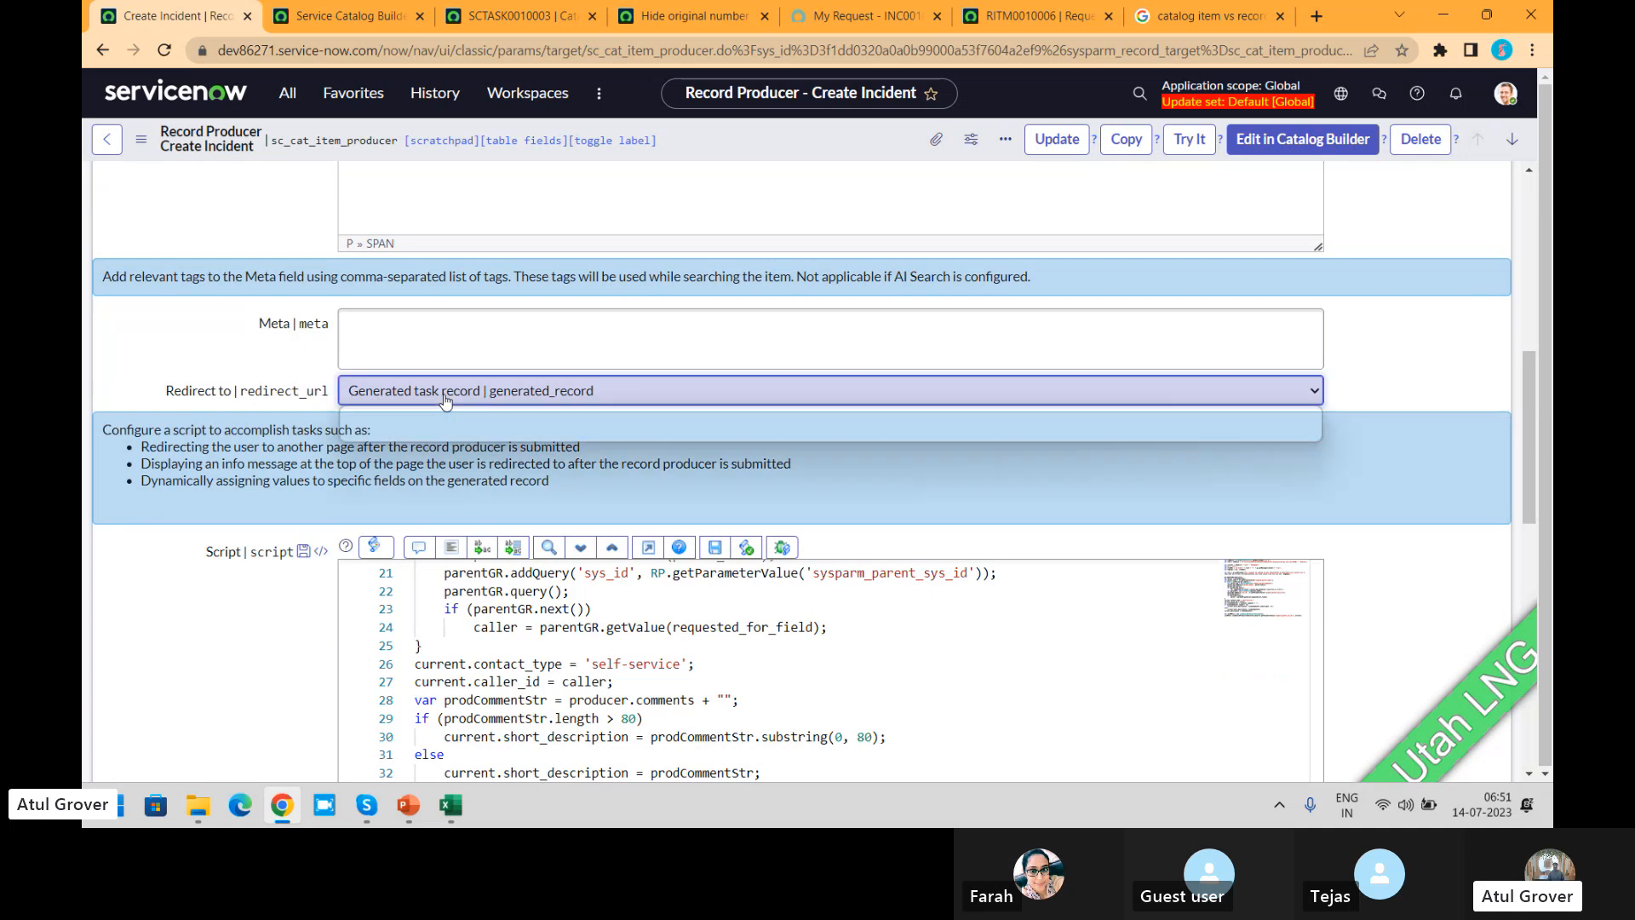
{"action": "left_click", "coordinate": [465, 434]}
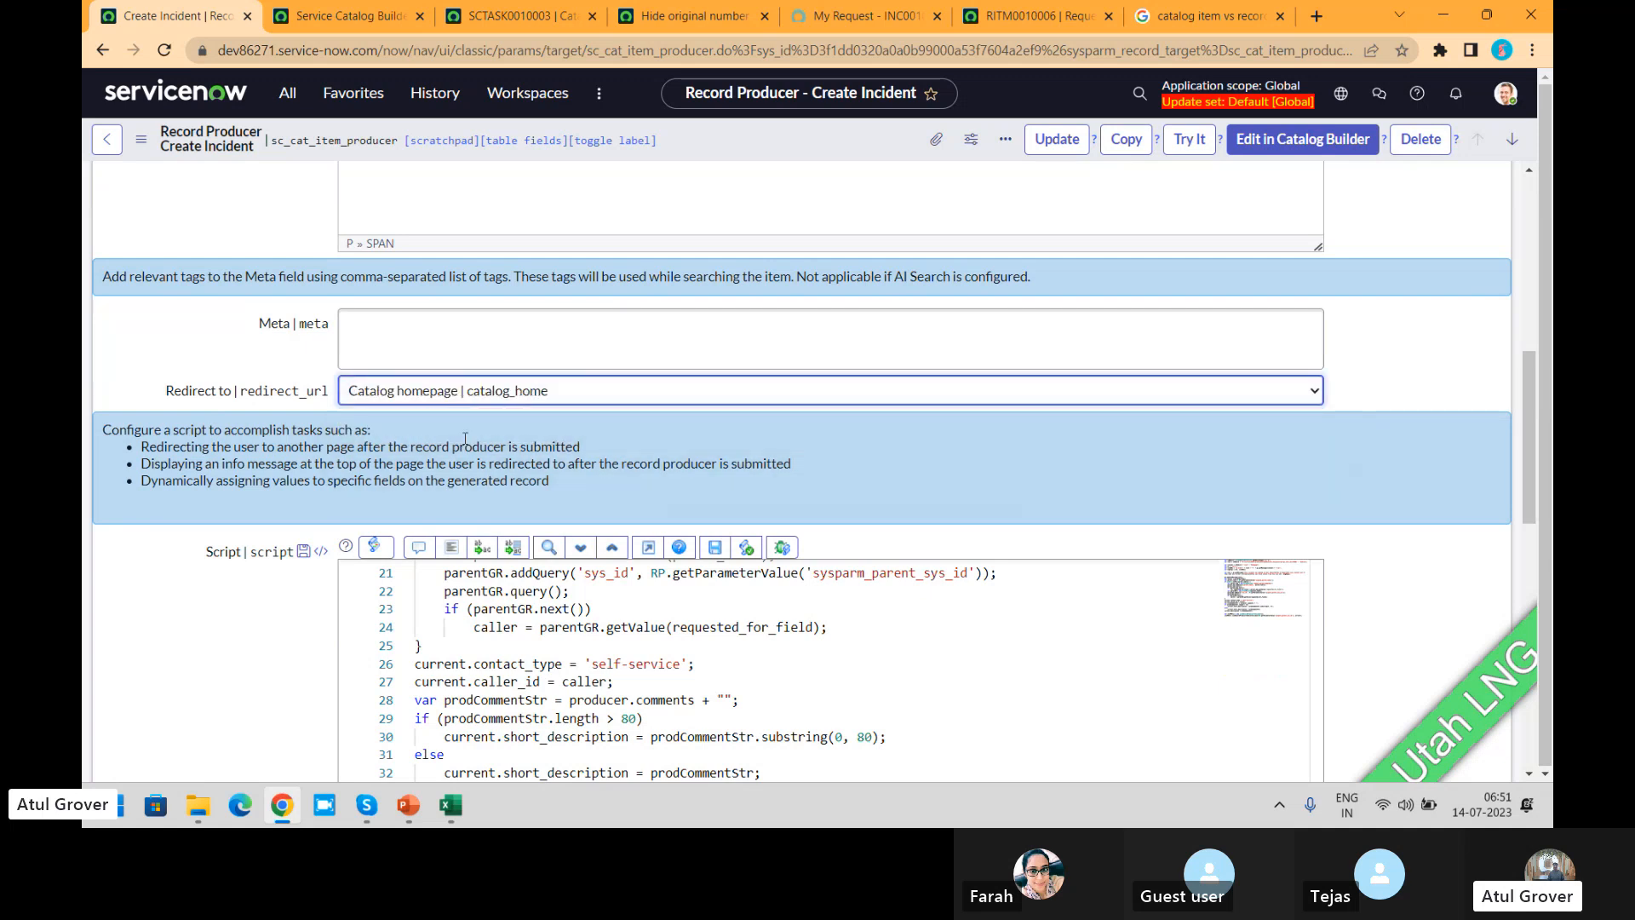
{"action": "right_click", "coordinate": [814, 145]}
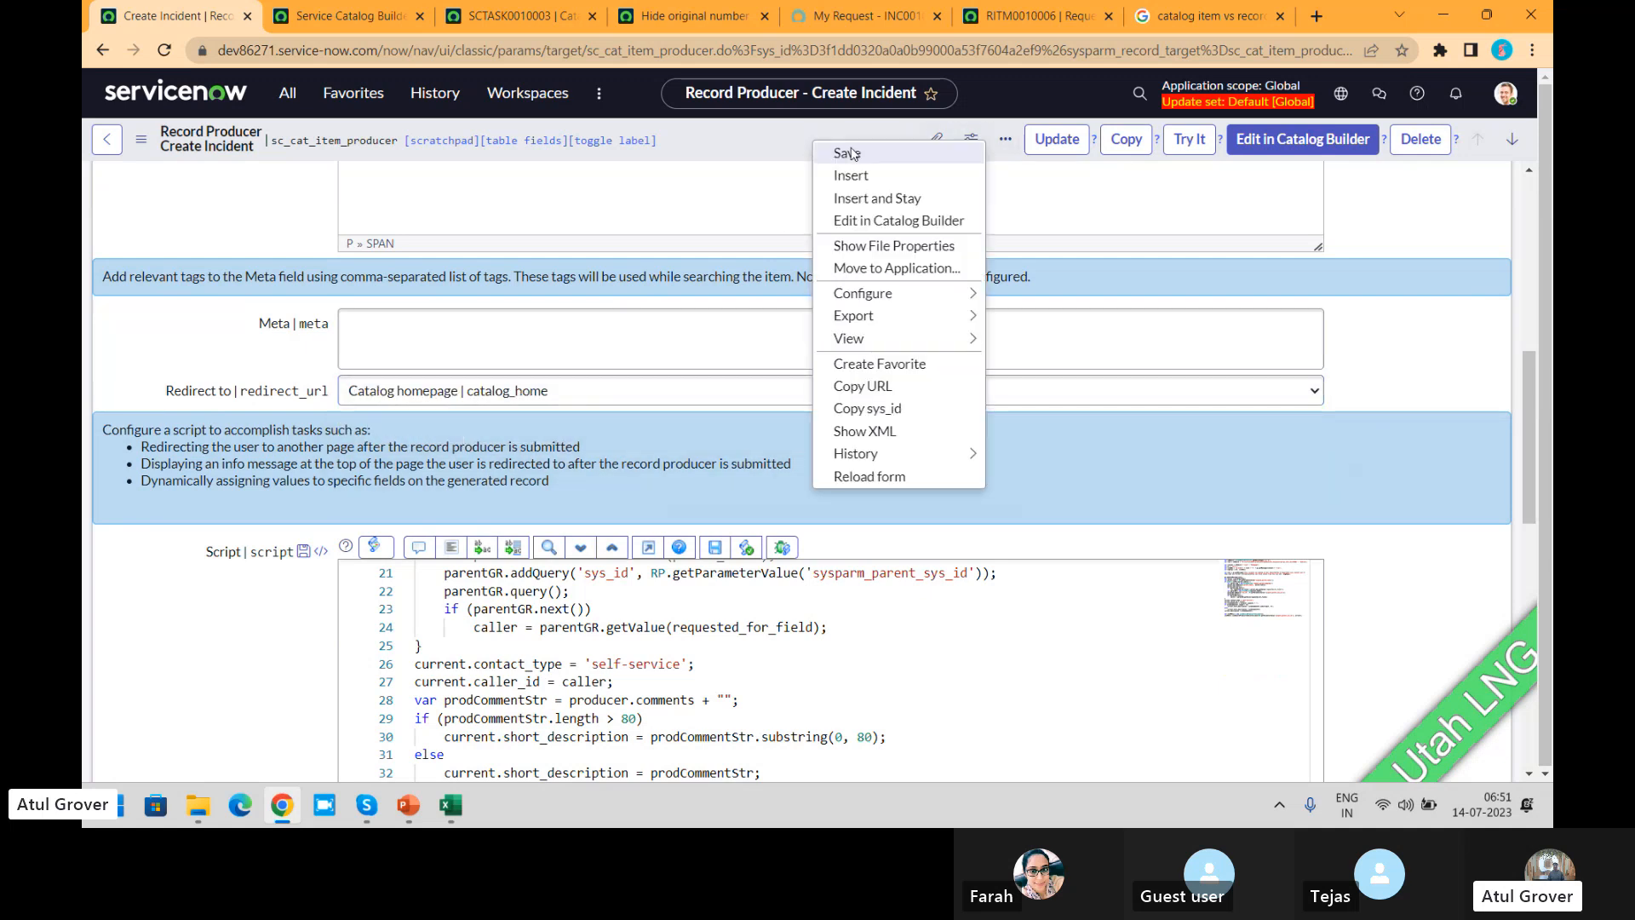
{"action": "left_click", "coordinate": [853, 151]}
Step: Browse the Service Portal catalog by categories again and open a fresh Create Incident form
{"action": "left_click", "coordinate": [867, 17]}
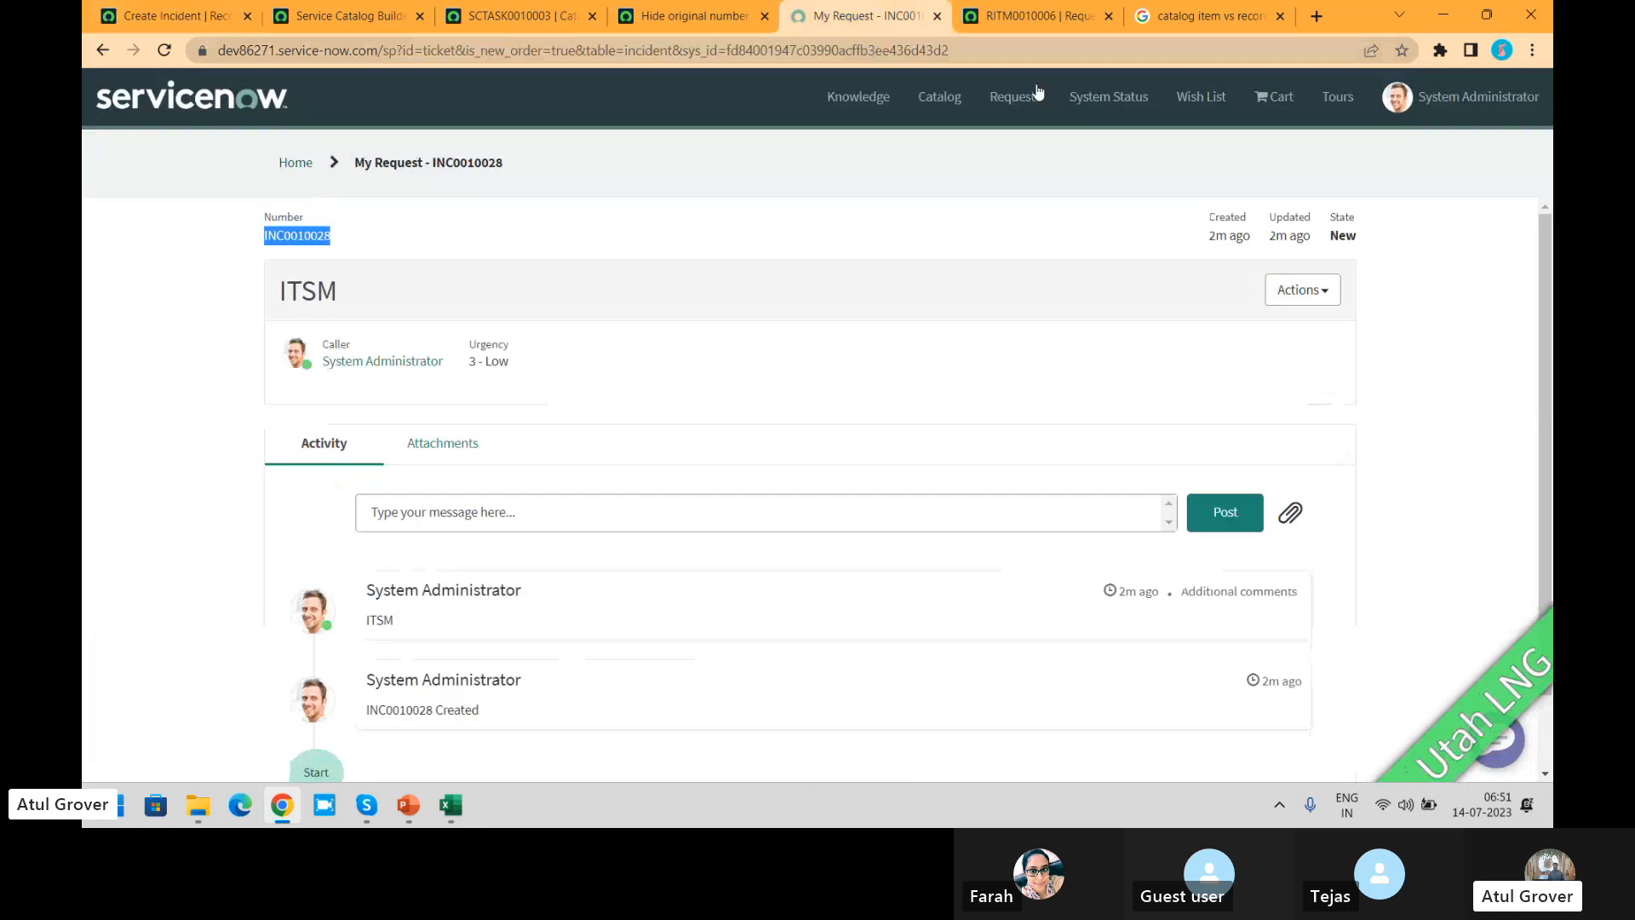
{"action": "left_click", "coordinate": [943, 98]}
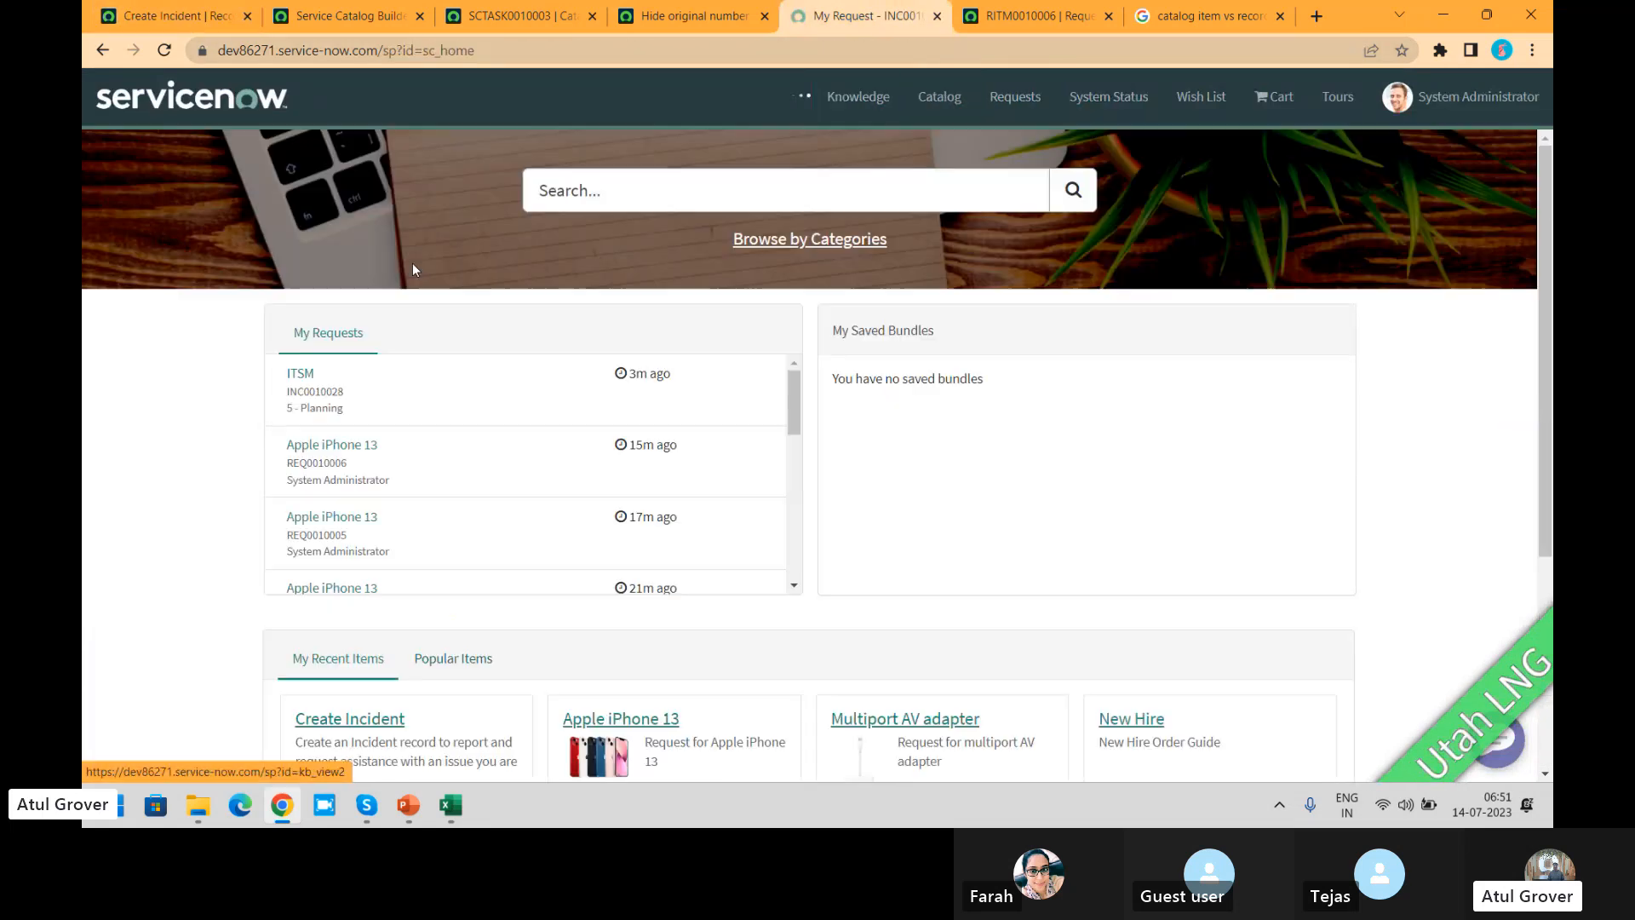
{"action": "left_click", "coordinate": [848, 242]}
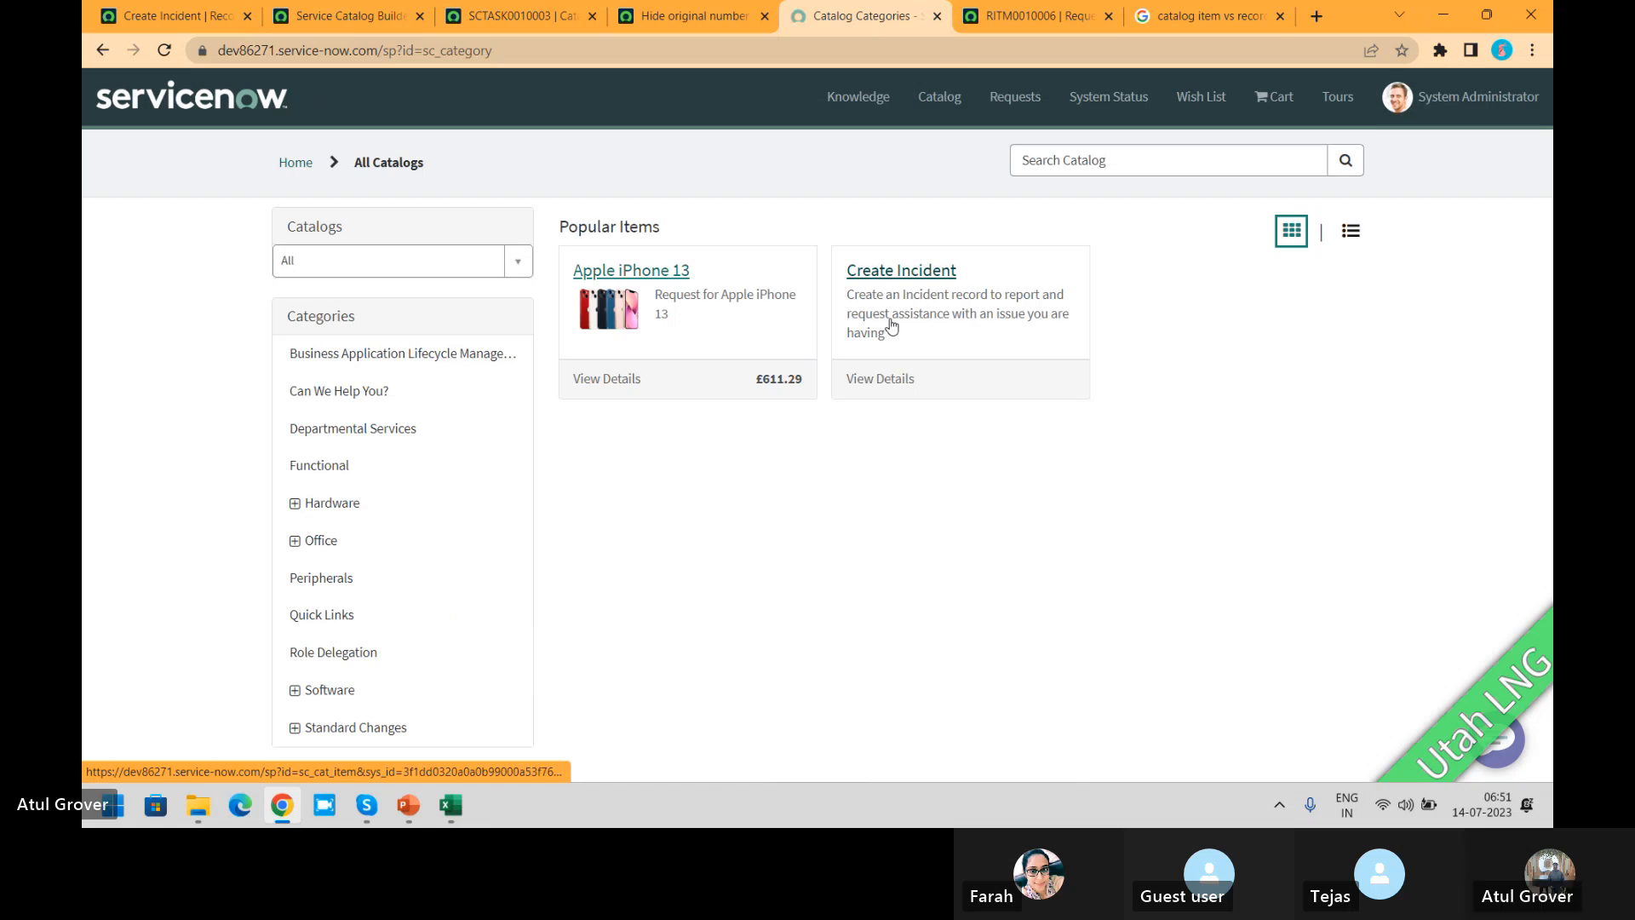
{"action": "left_click", "coordinate": [886, 321]}
Step: Submit the incident form with urgency 1 - High and the issue description "asdasd"
{"action": "left_click", "coordinate": [424, 475]}
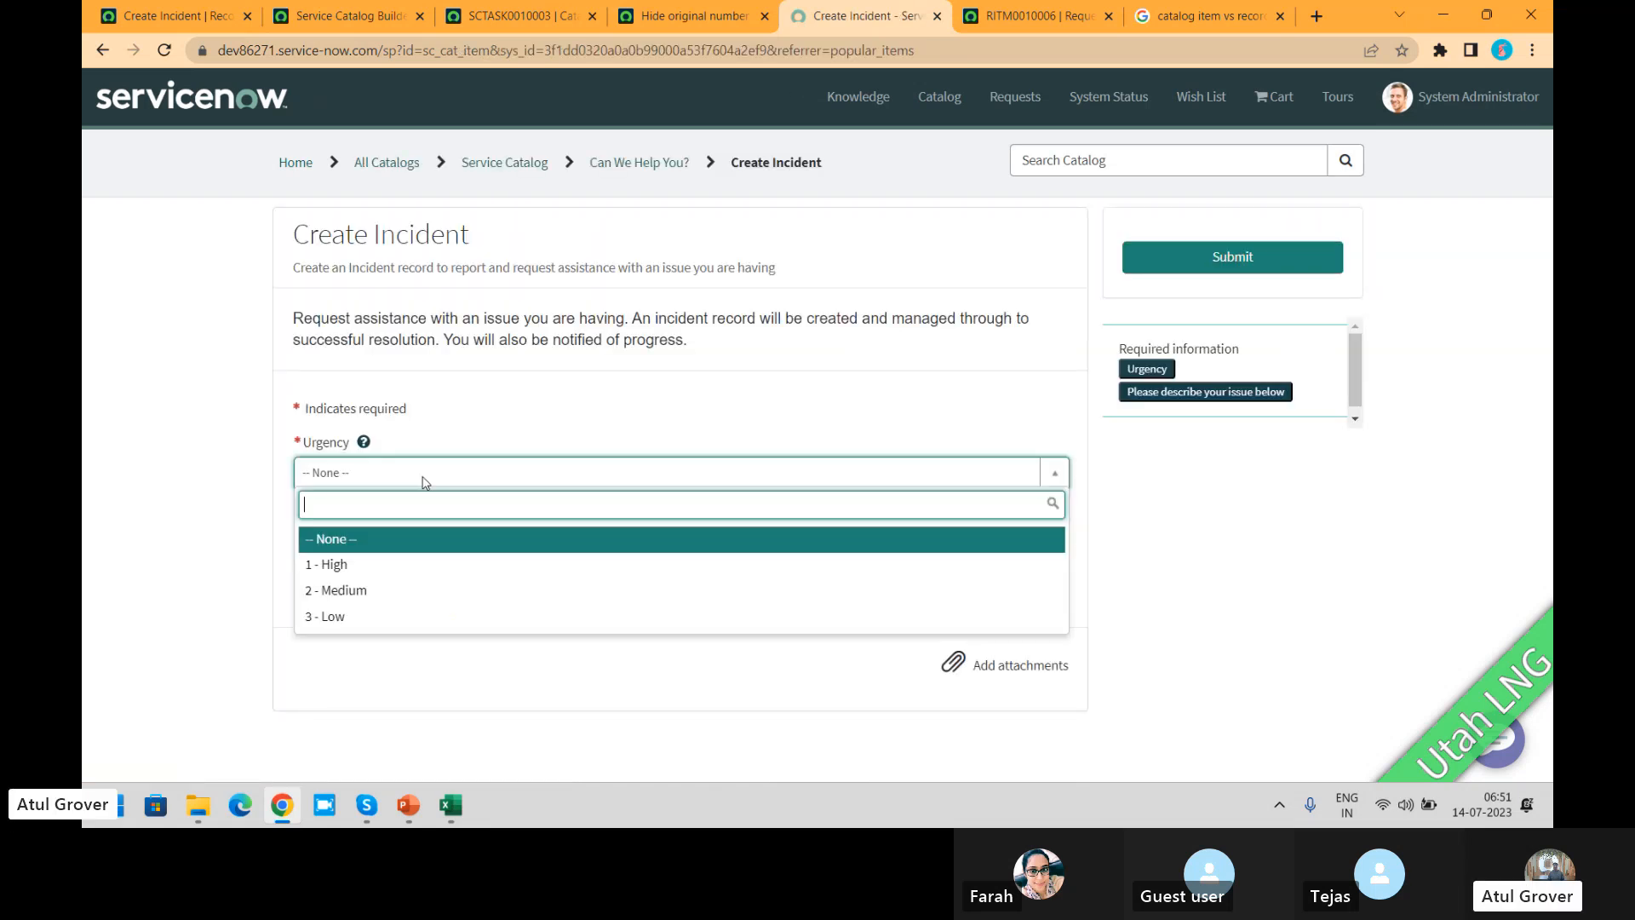
{"action": "left_click", "coordinate": [396, 568]}
{"action": "left_click", "coordinate": [401, 566]}
{"action": "type", "text": "asdasd"}
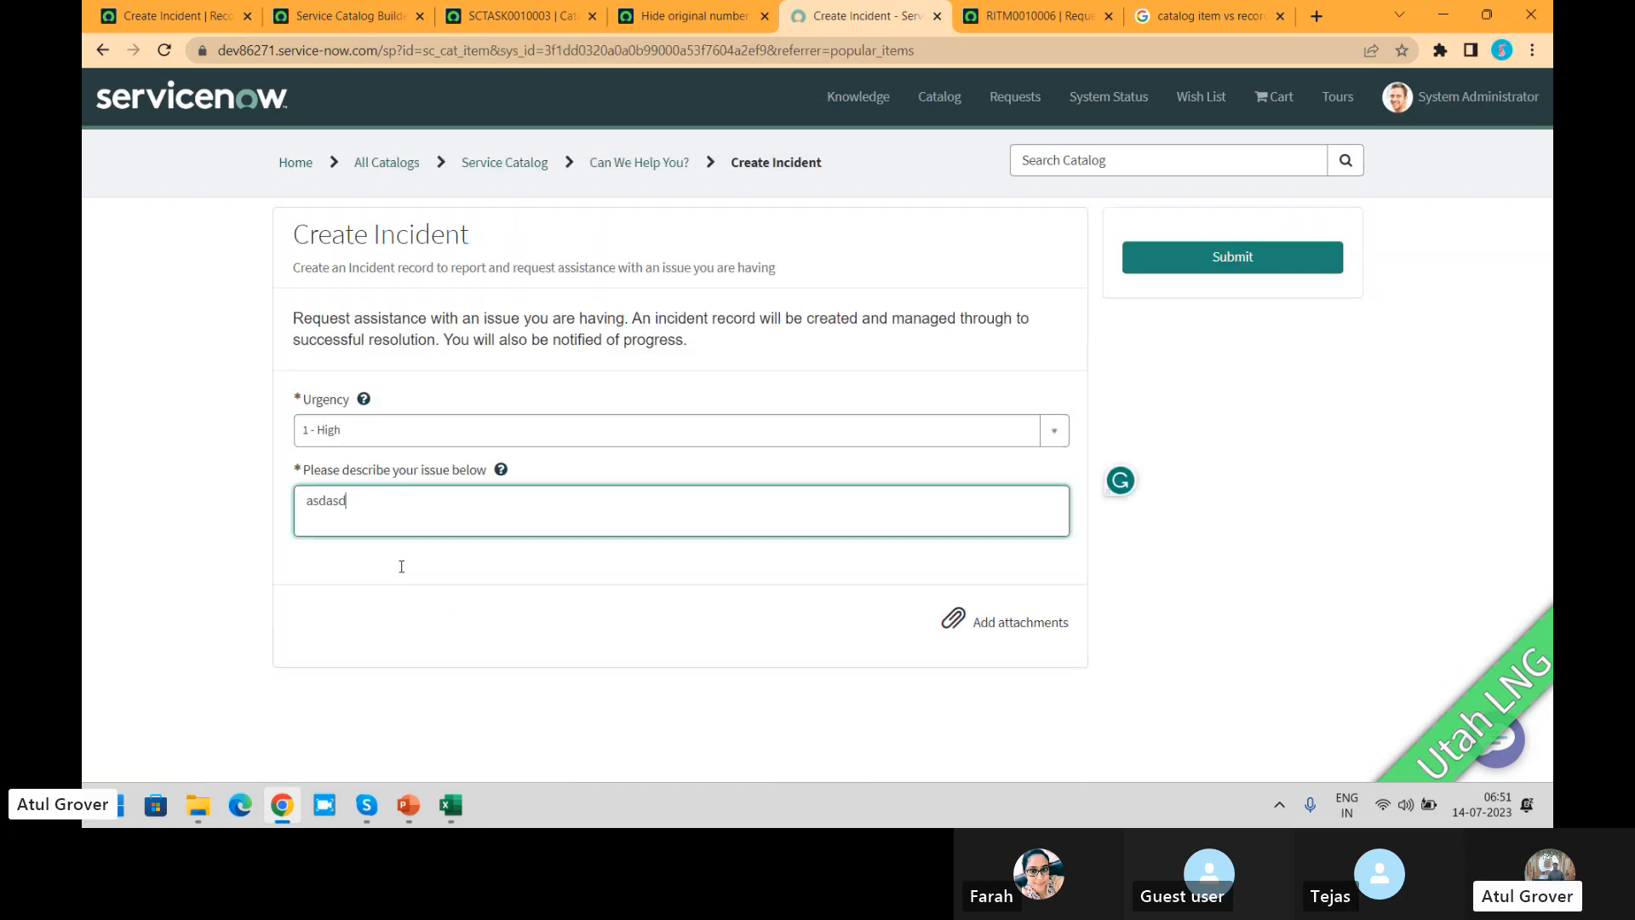
{"action": "left_click", "coordinate": [1230, 269]}
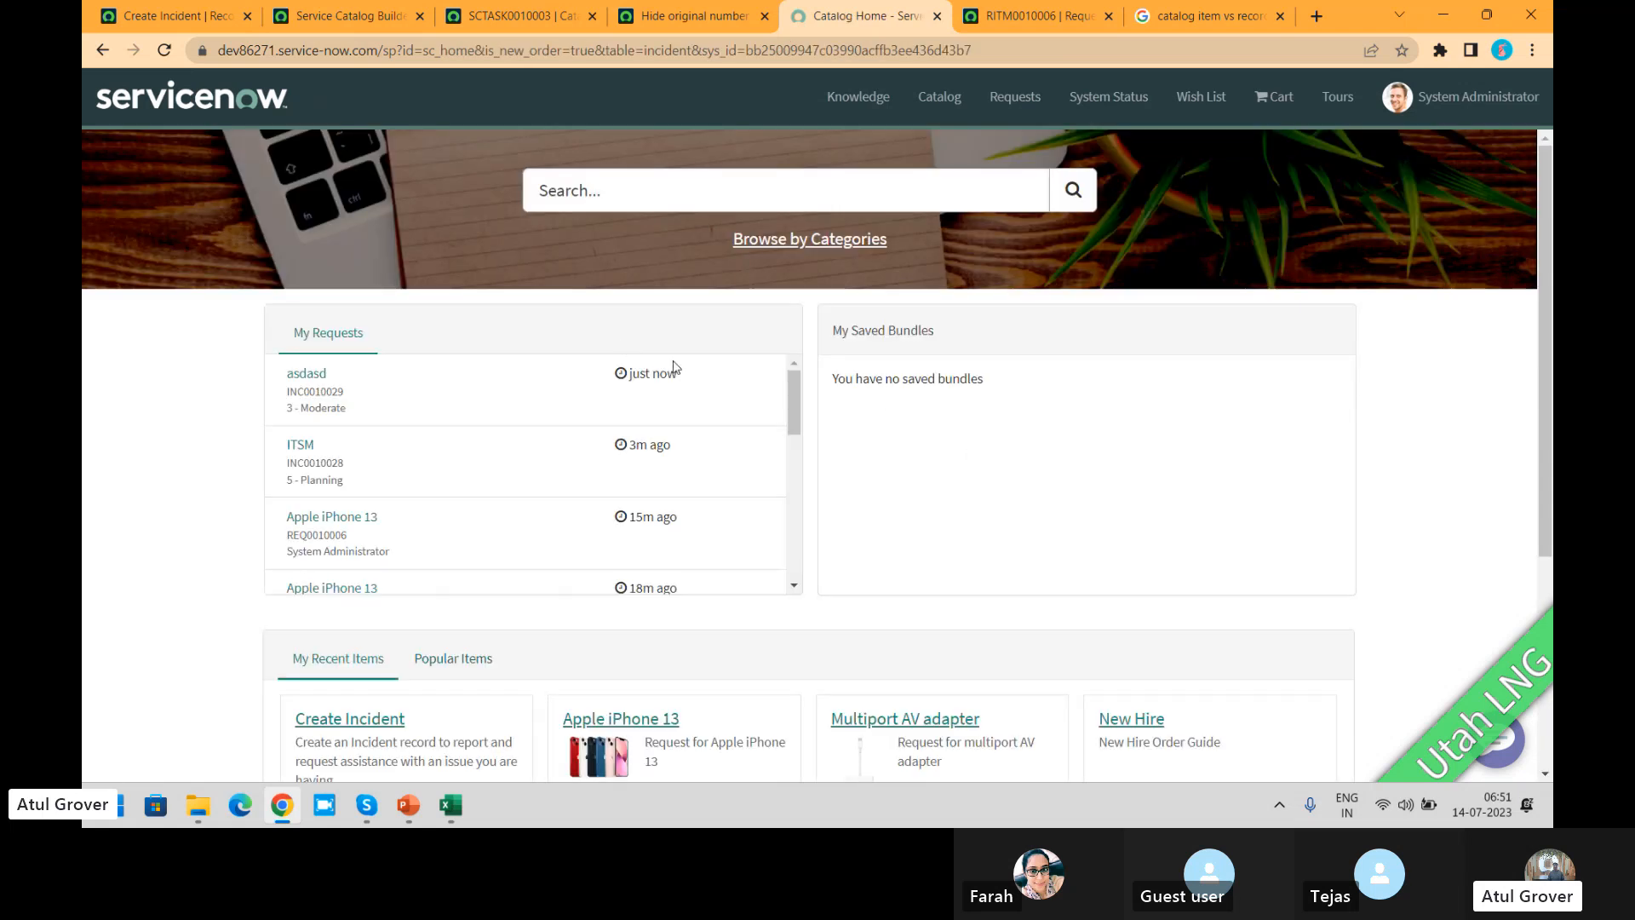
Step: Review the Redirect to setting on the Create Incident record producer
{"action": "left_click", "coordinate": [173, 15]}
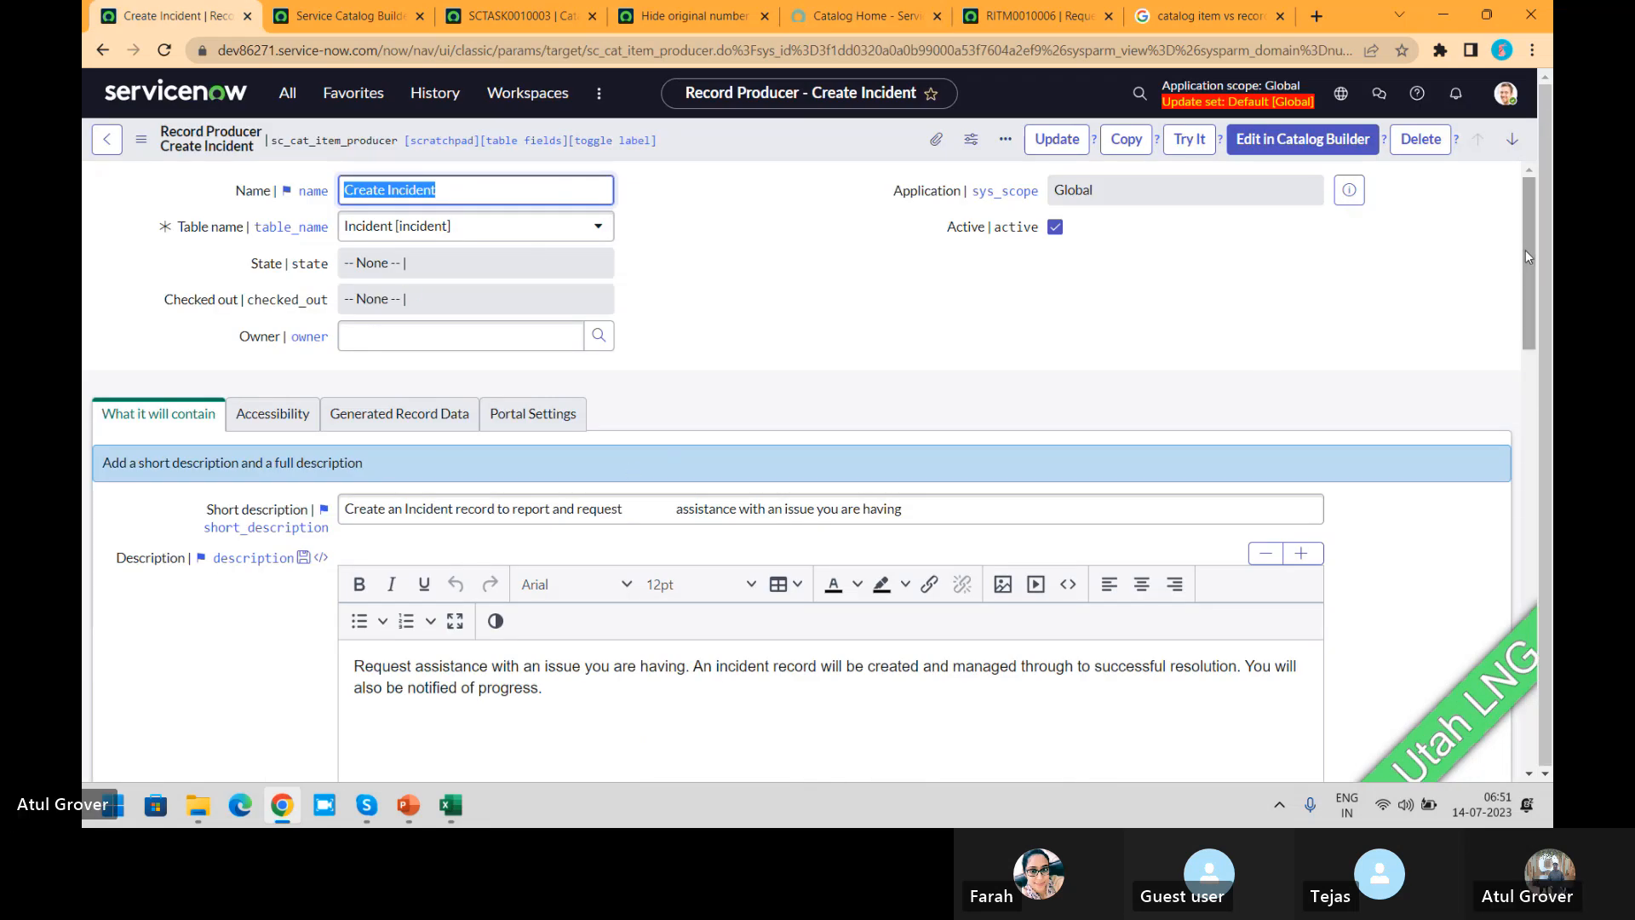
{"action": "left_click_drag", "start_coordinate": [1526, 252], "coordinate": [1525, 409]}
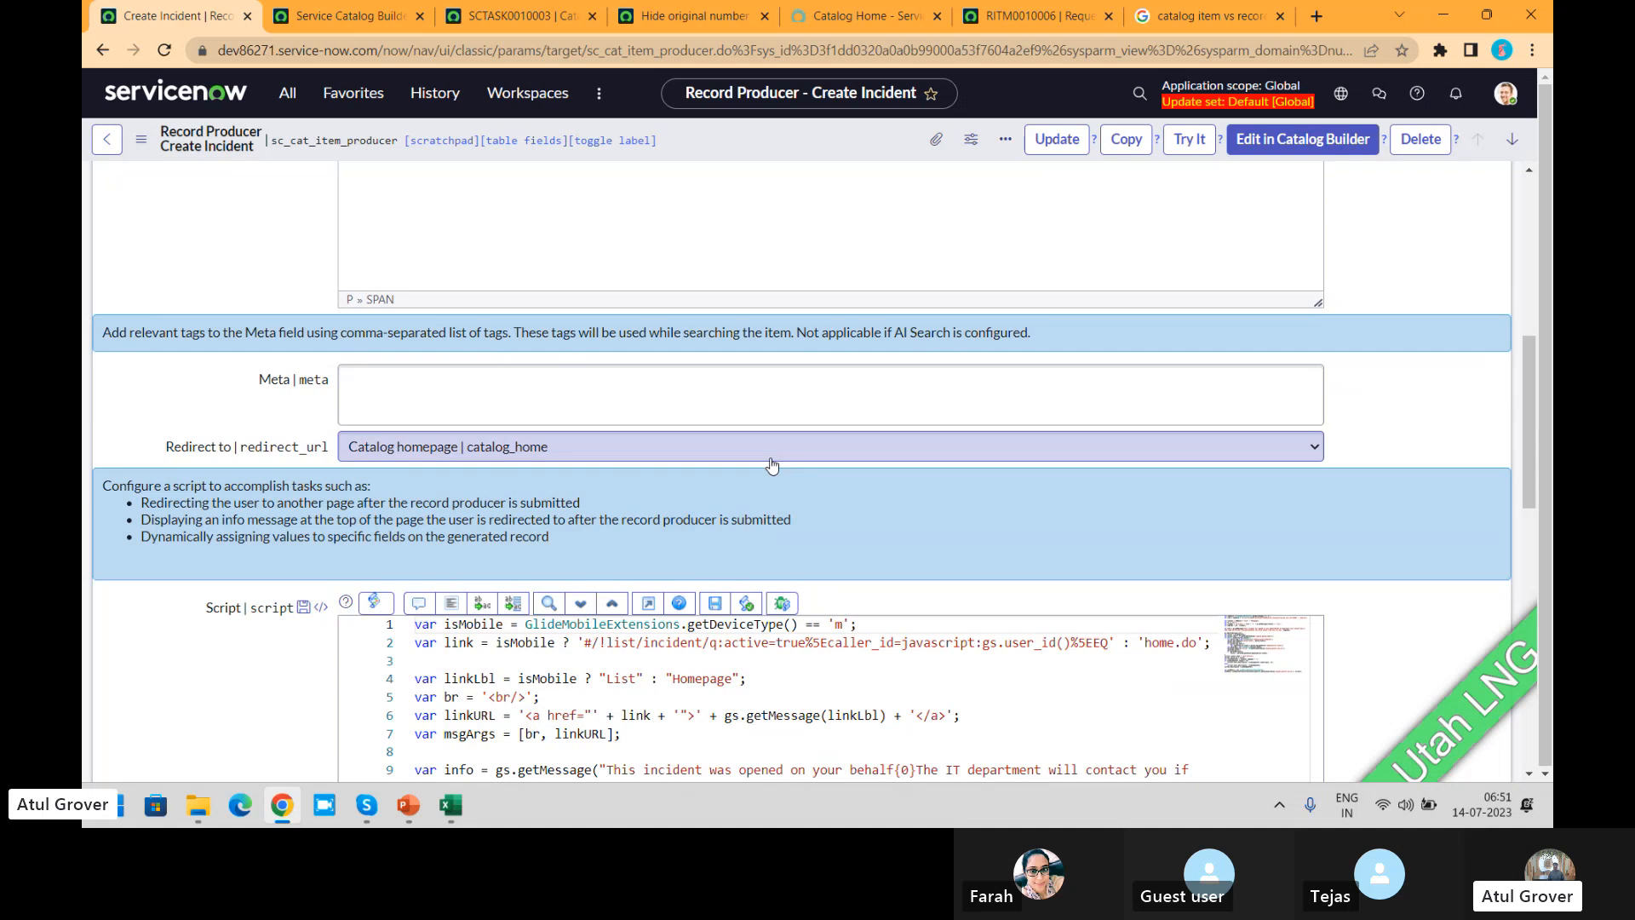
{"action": "left_click_drag", "start_coordinate": [1531, 450], "coordinate": [1534, 253]}
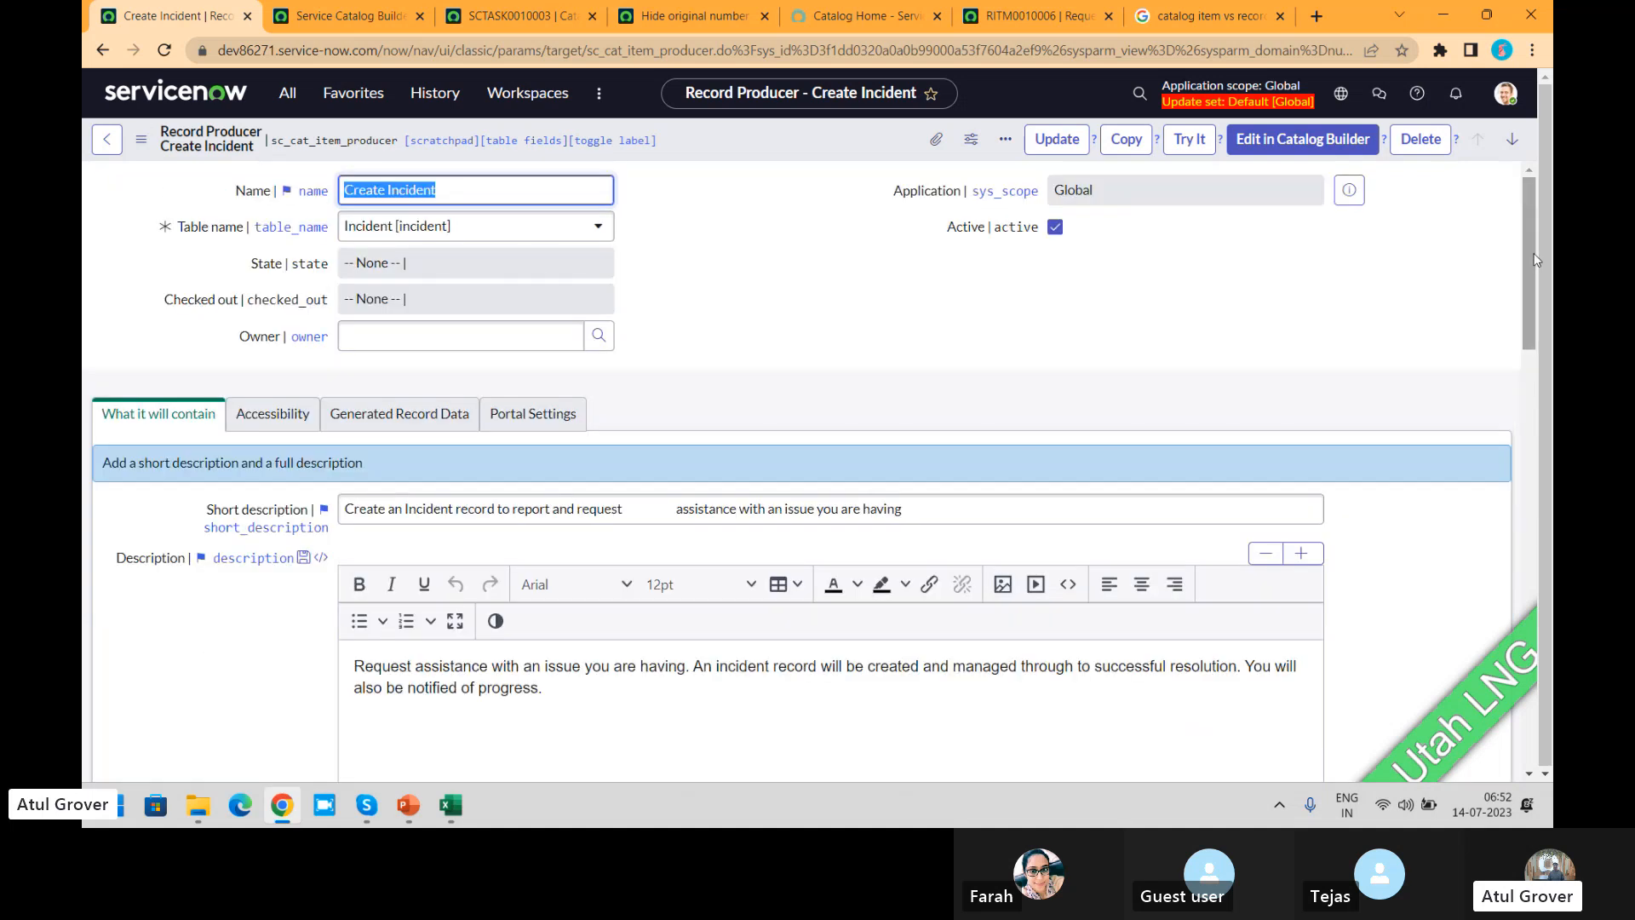
Step: Copy the "asdasd" incident's number from the portal's Requests list and open that incident through global search in the platform
{"action": "left_click", "coordinate": [855, 17]}
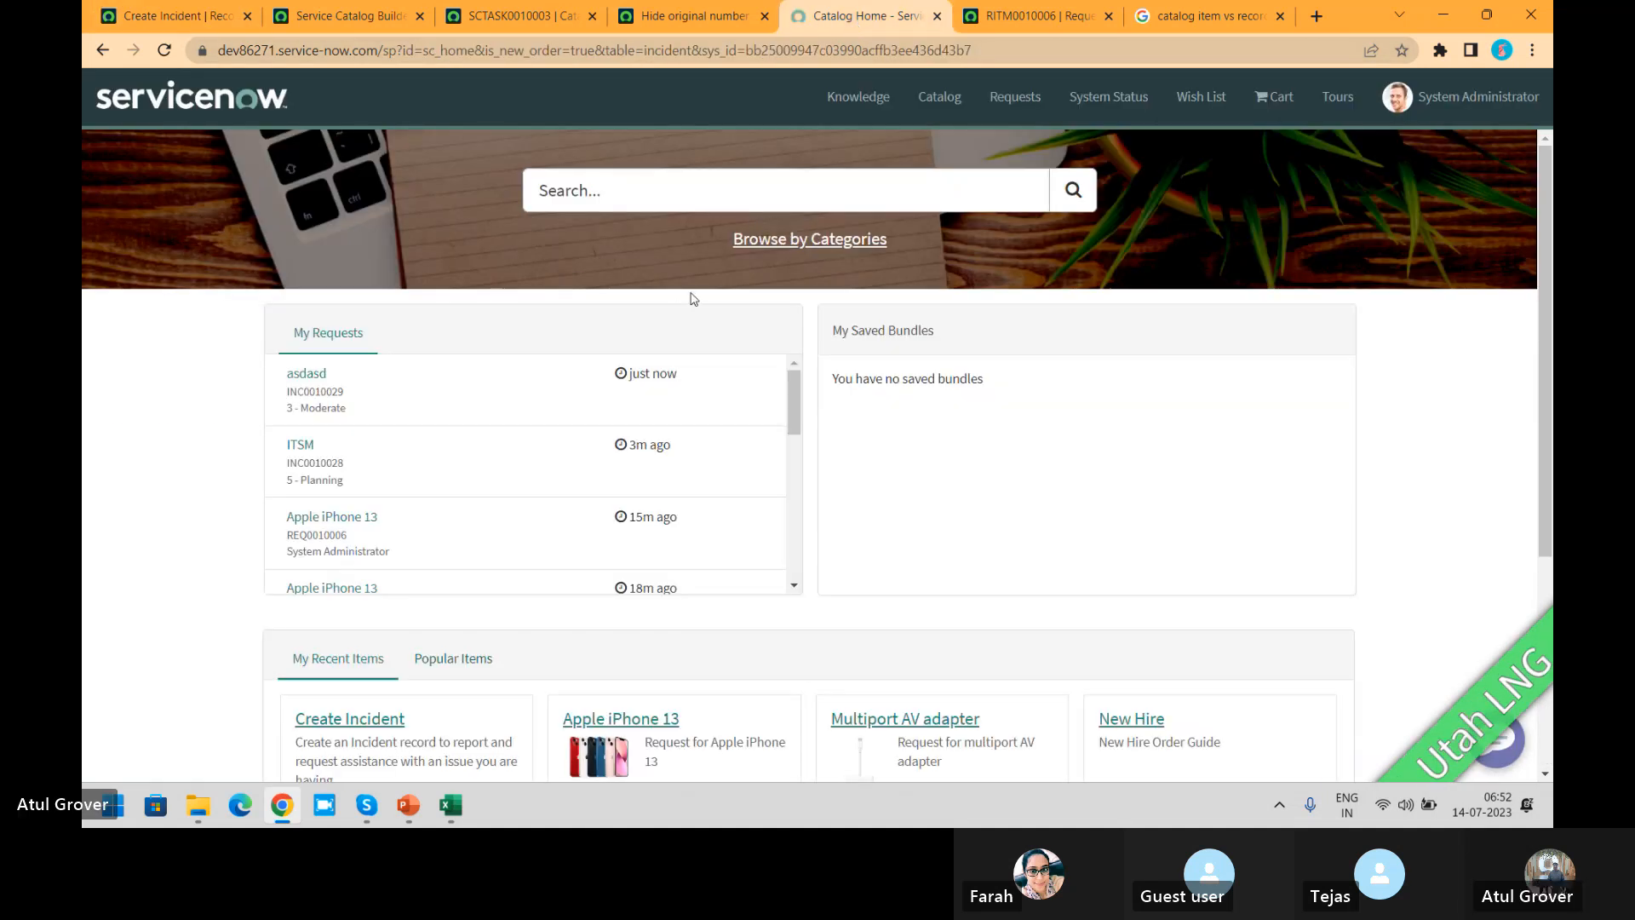
{"action": "left_click", "coordinate": [1003, 106]}
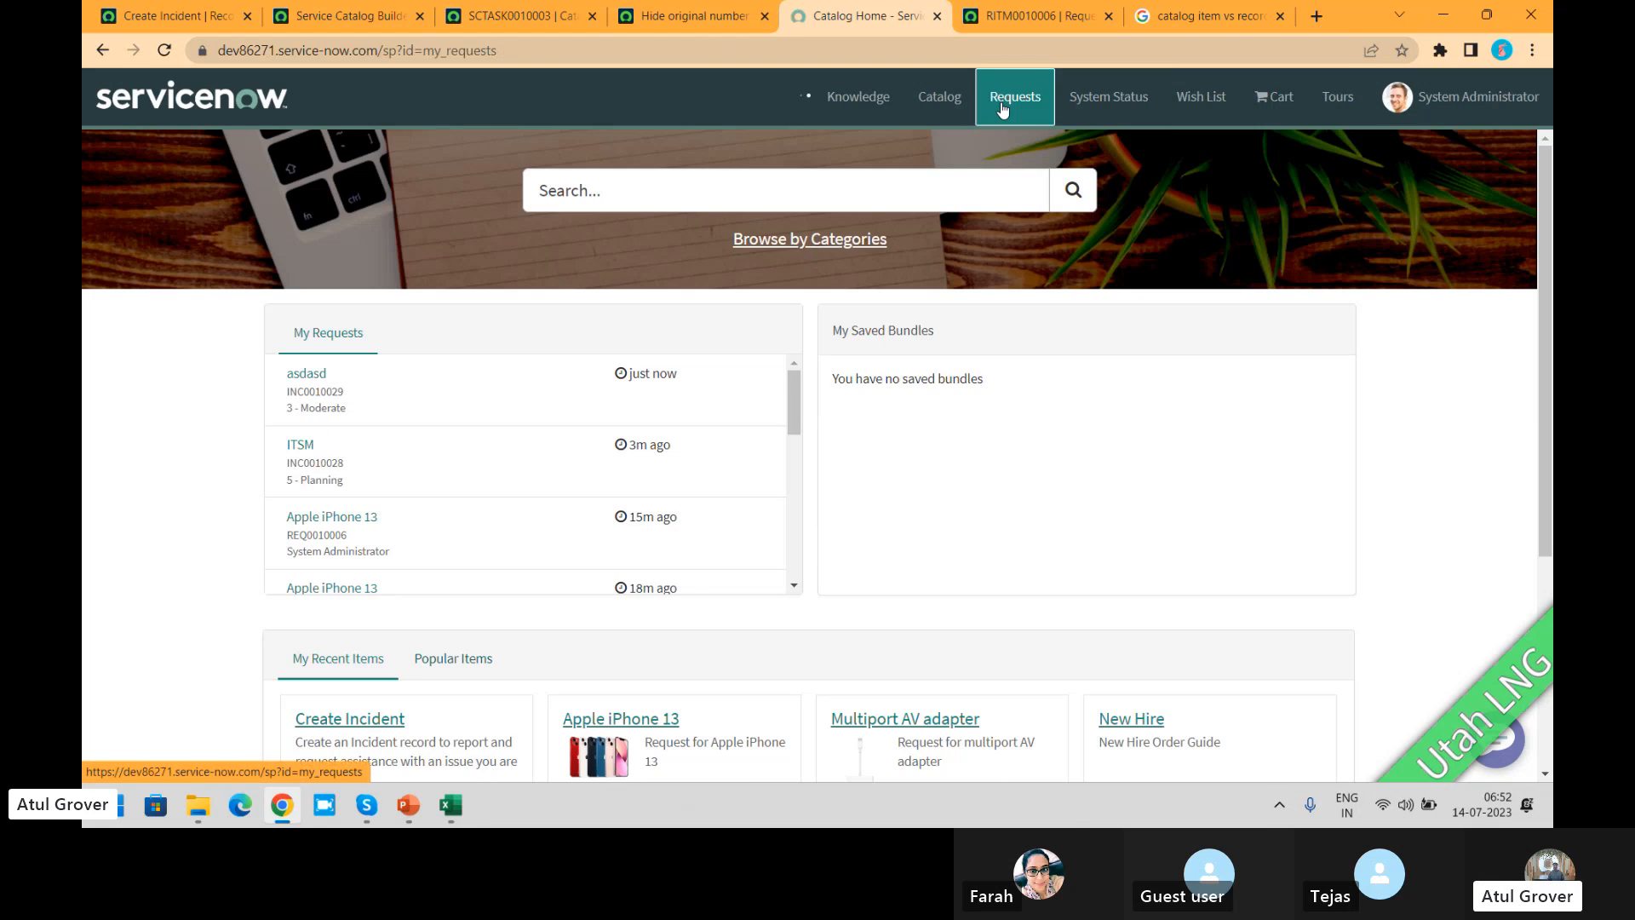
{"action": "double_click", "coordinate": [298, 383]}
{"action": "key", "text": "ctrl+c"}
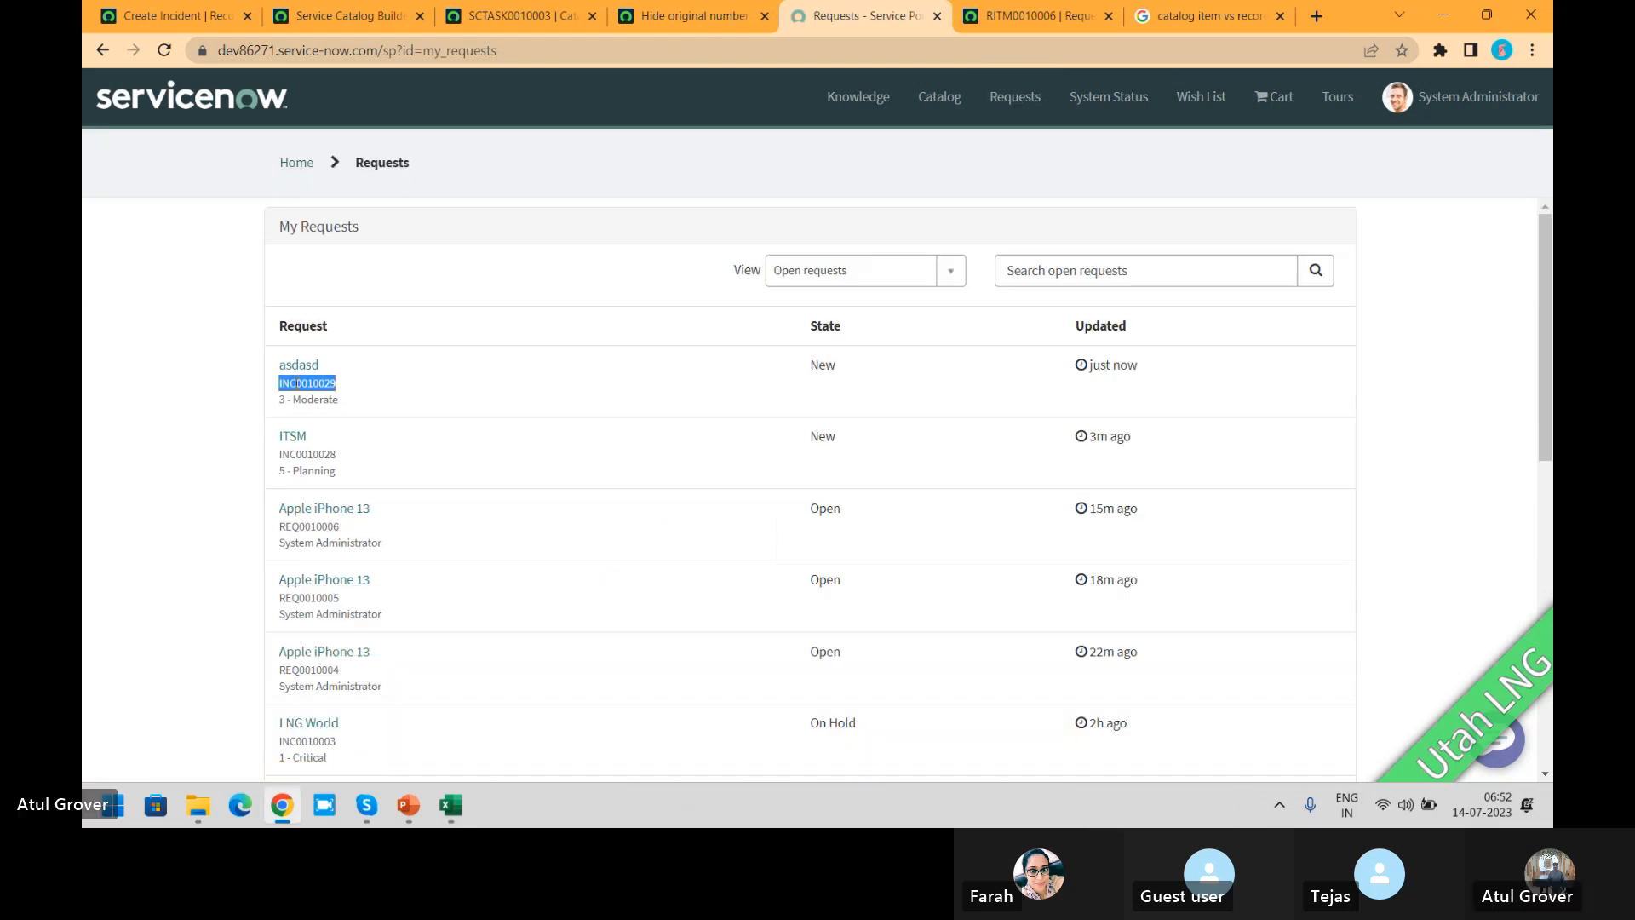
{"action": "left_click", "coordinate": [700, 16]}
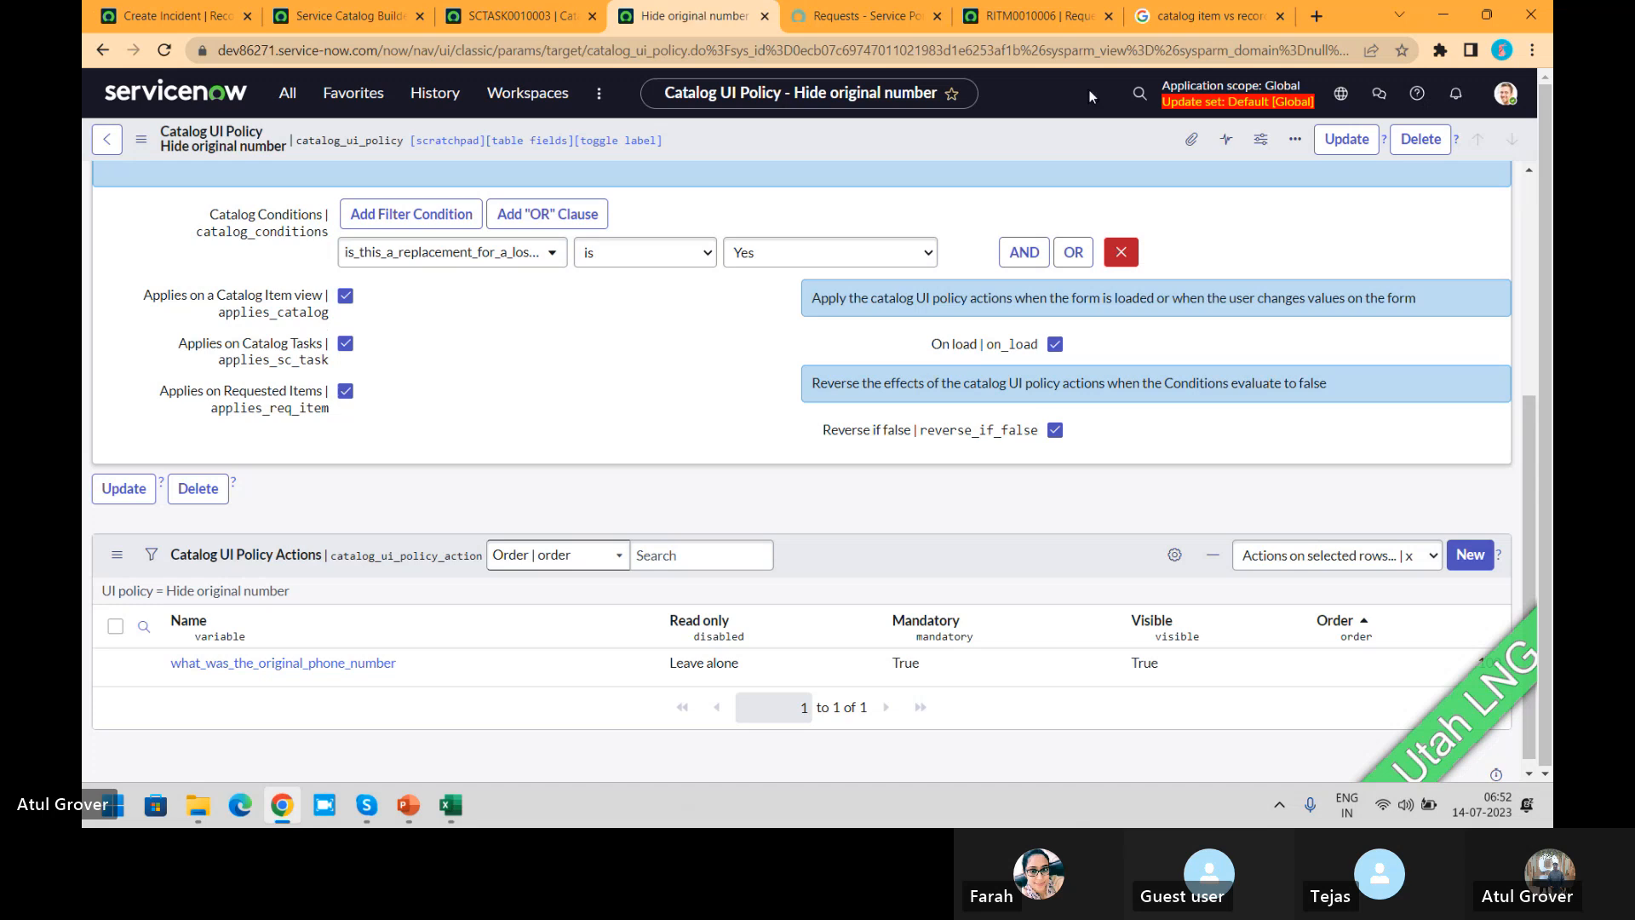
{"action": "left_click", "coordinate": [1138, 93]}
{"action": "key", "text": "ctrl+v"}
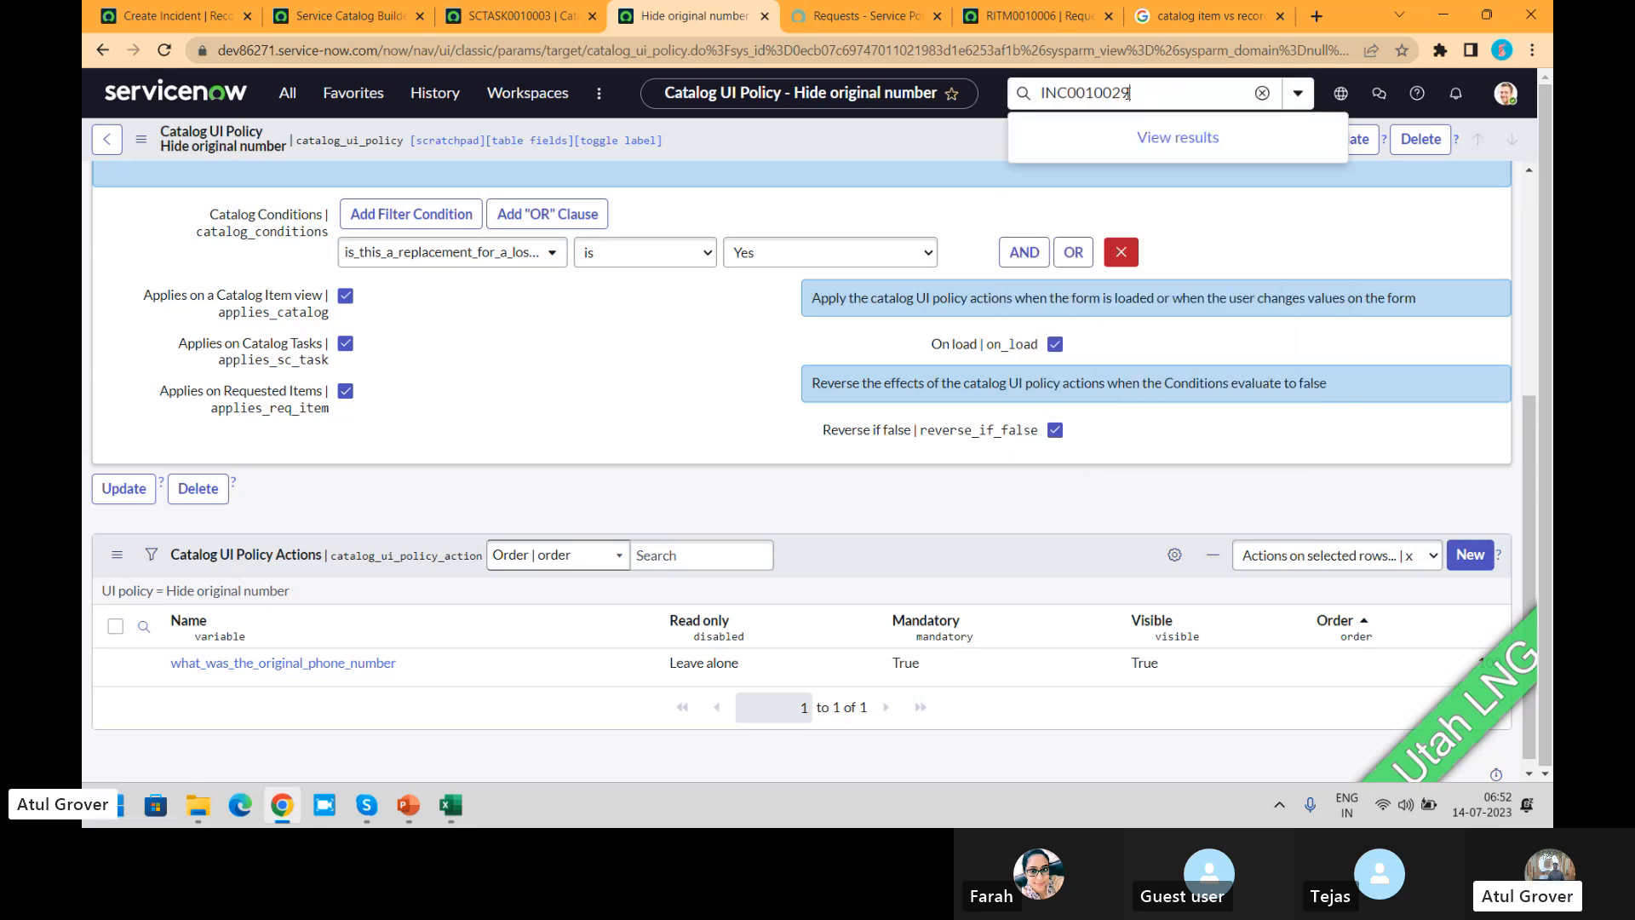
{"action": "key", "text": "Return"}
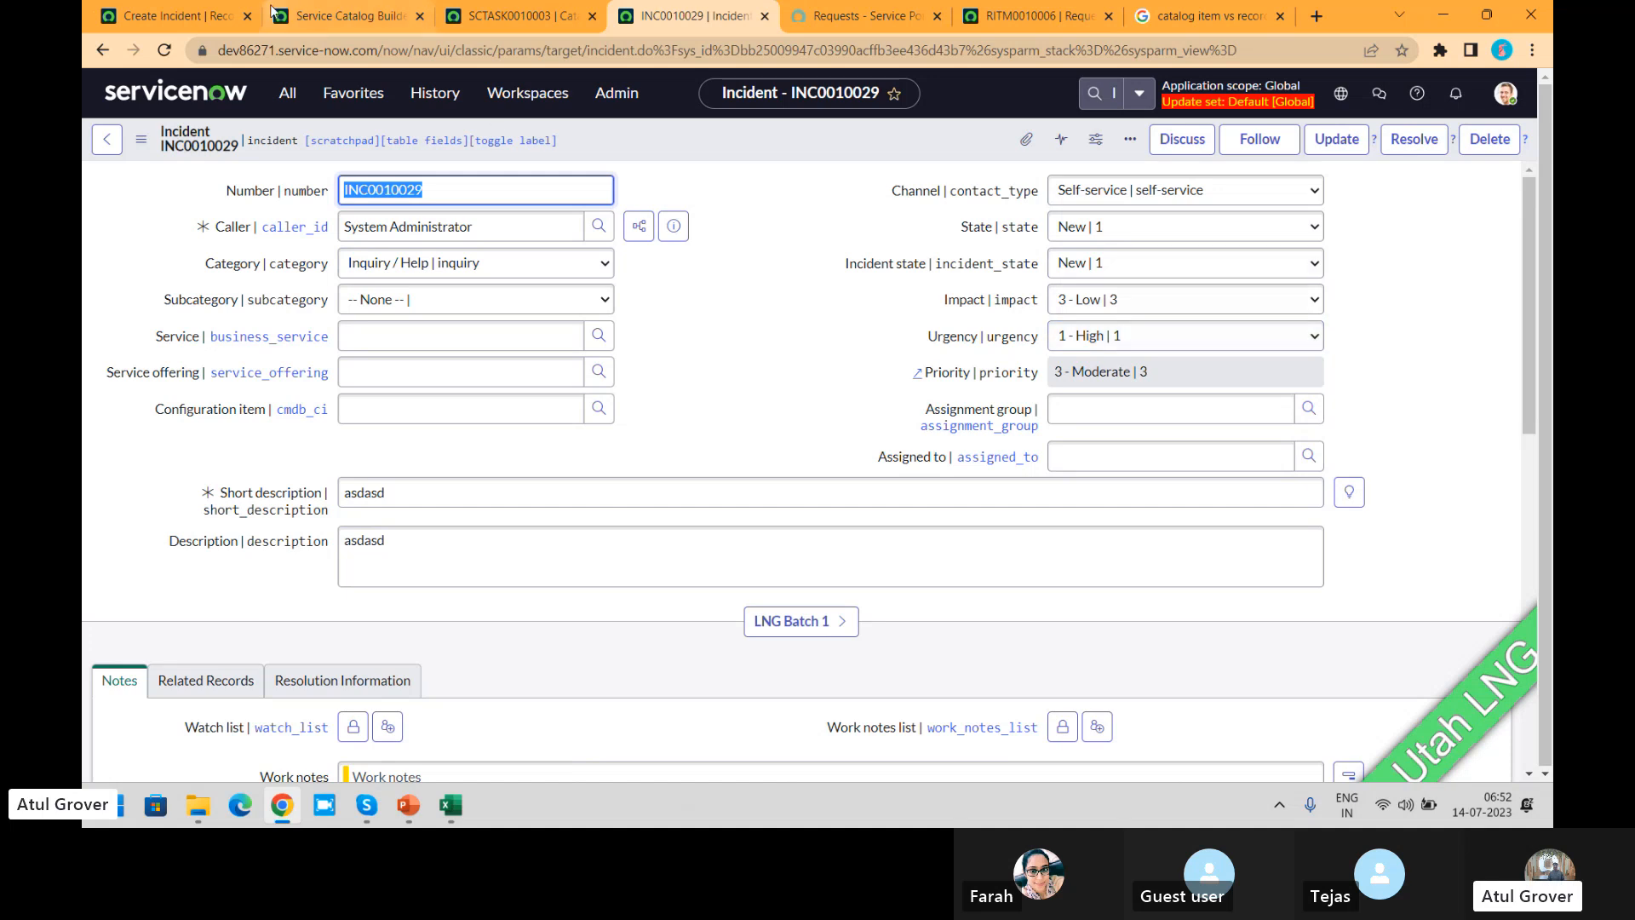
Step: Review the Create Incident record producer's content, accessibility, generated record data and portal settings, plus its list of variables
{"action": "left_click", "coordinate": [161, 16]}
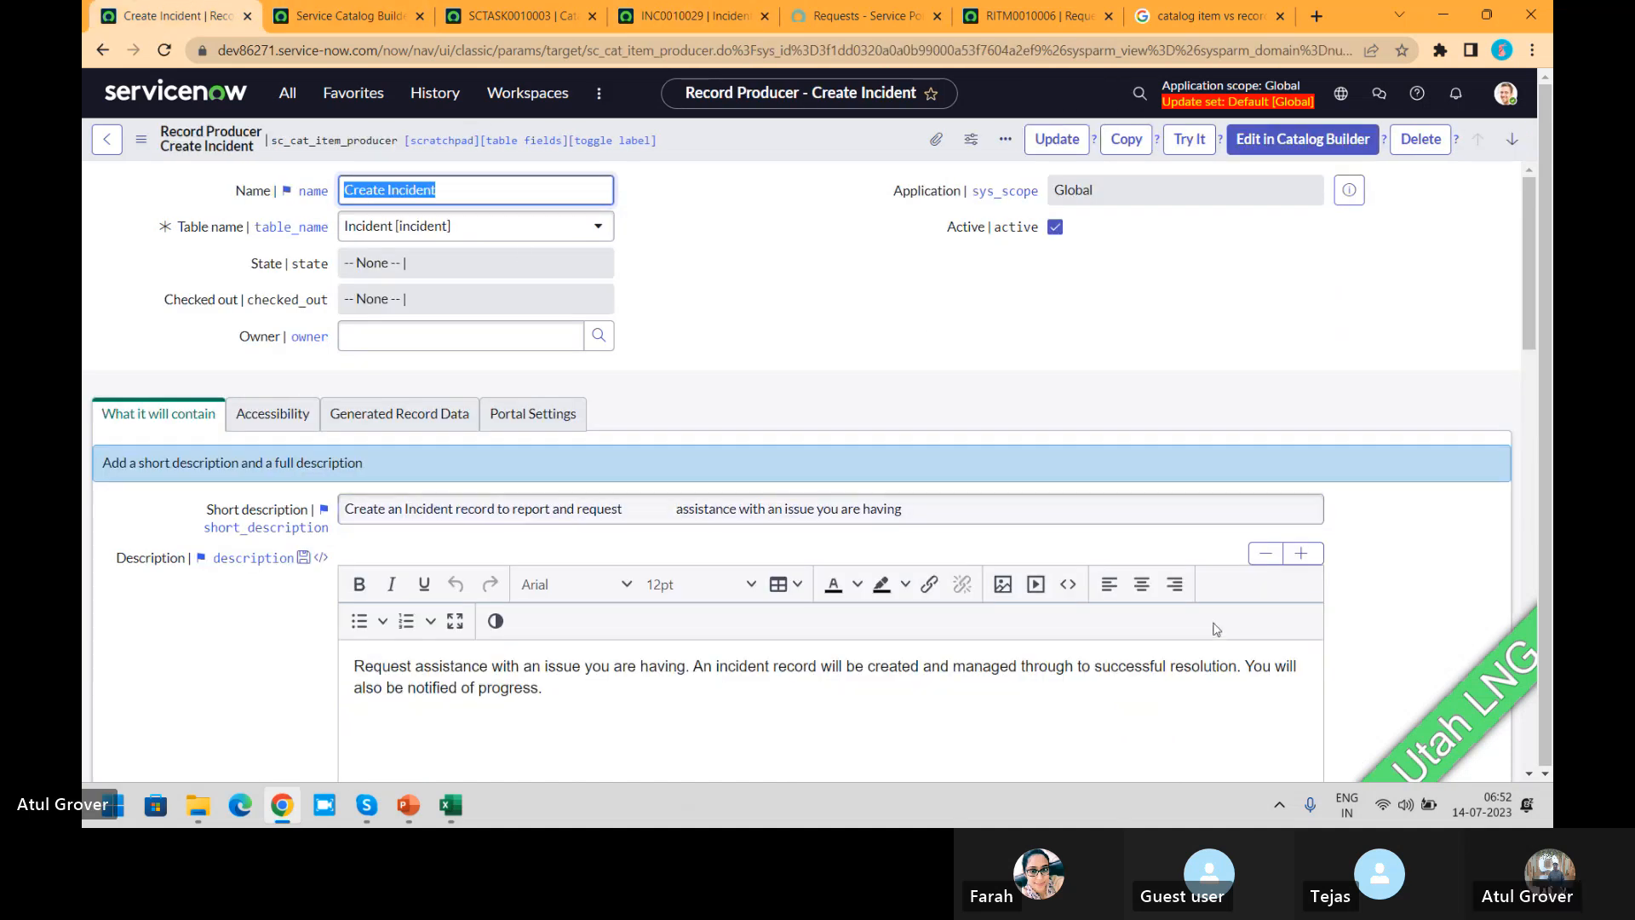
{"action": "left_click_drag", "start_coordinate": [1523, 285], "coordinate": [1525, 347]}
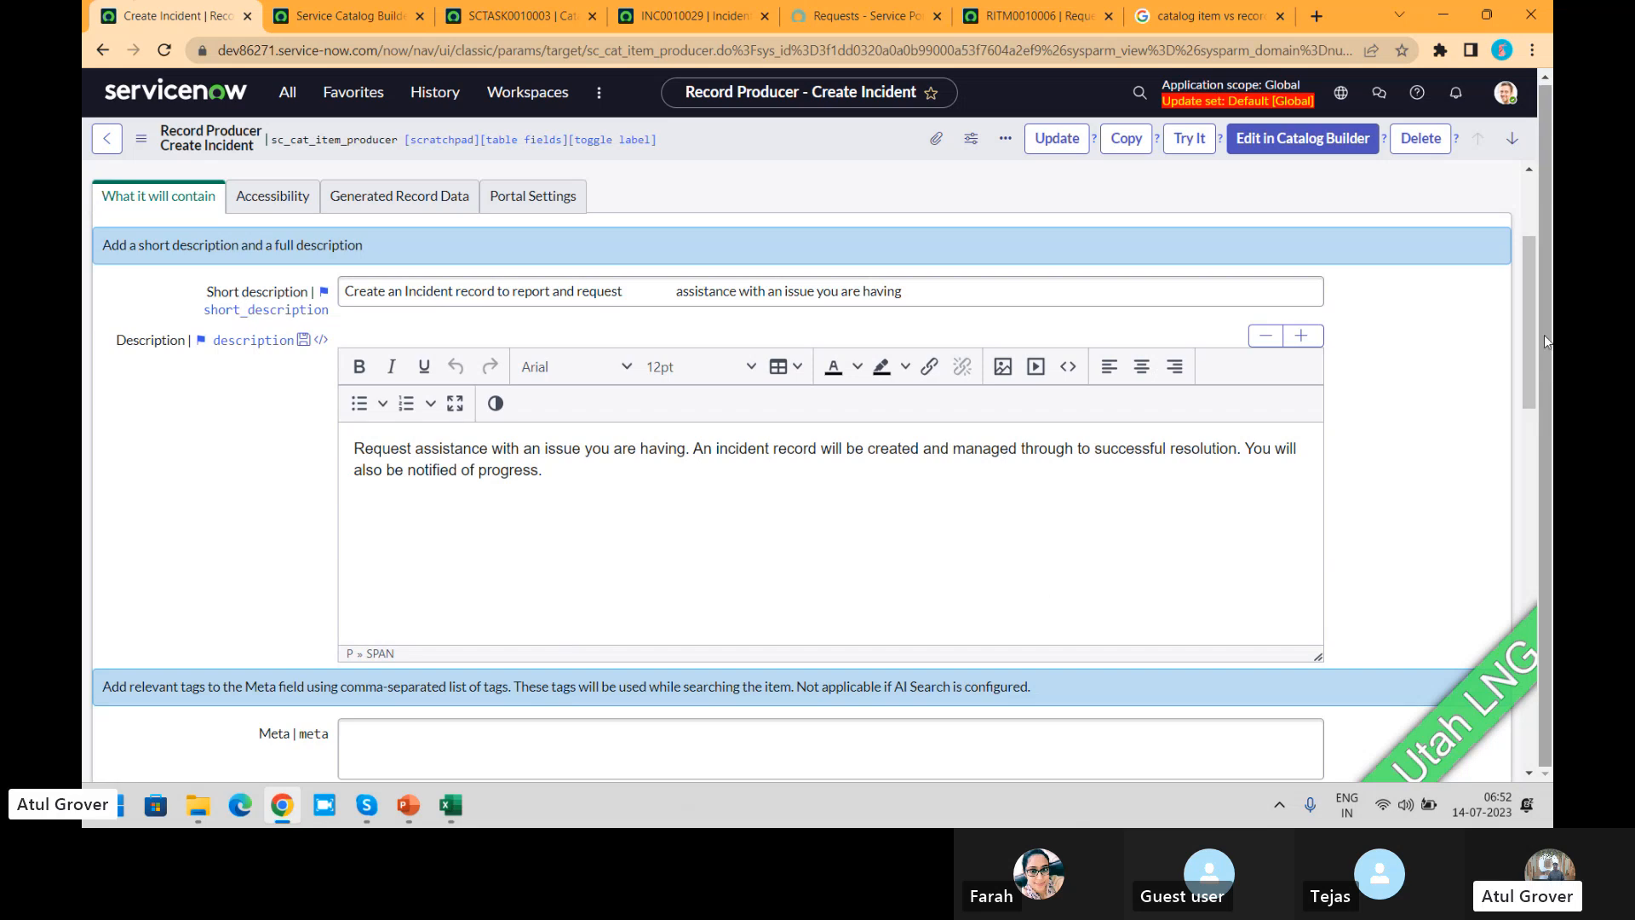
{"action": "scroll", "coordinate": [1530, 334], "scroll_direction": "down", "scroll_amount": 8}
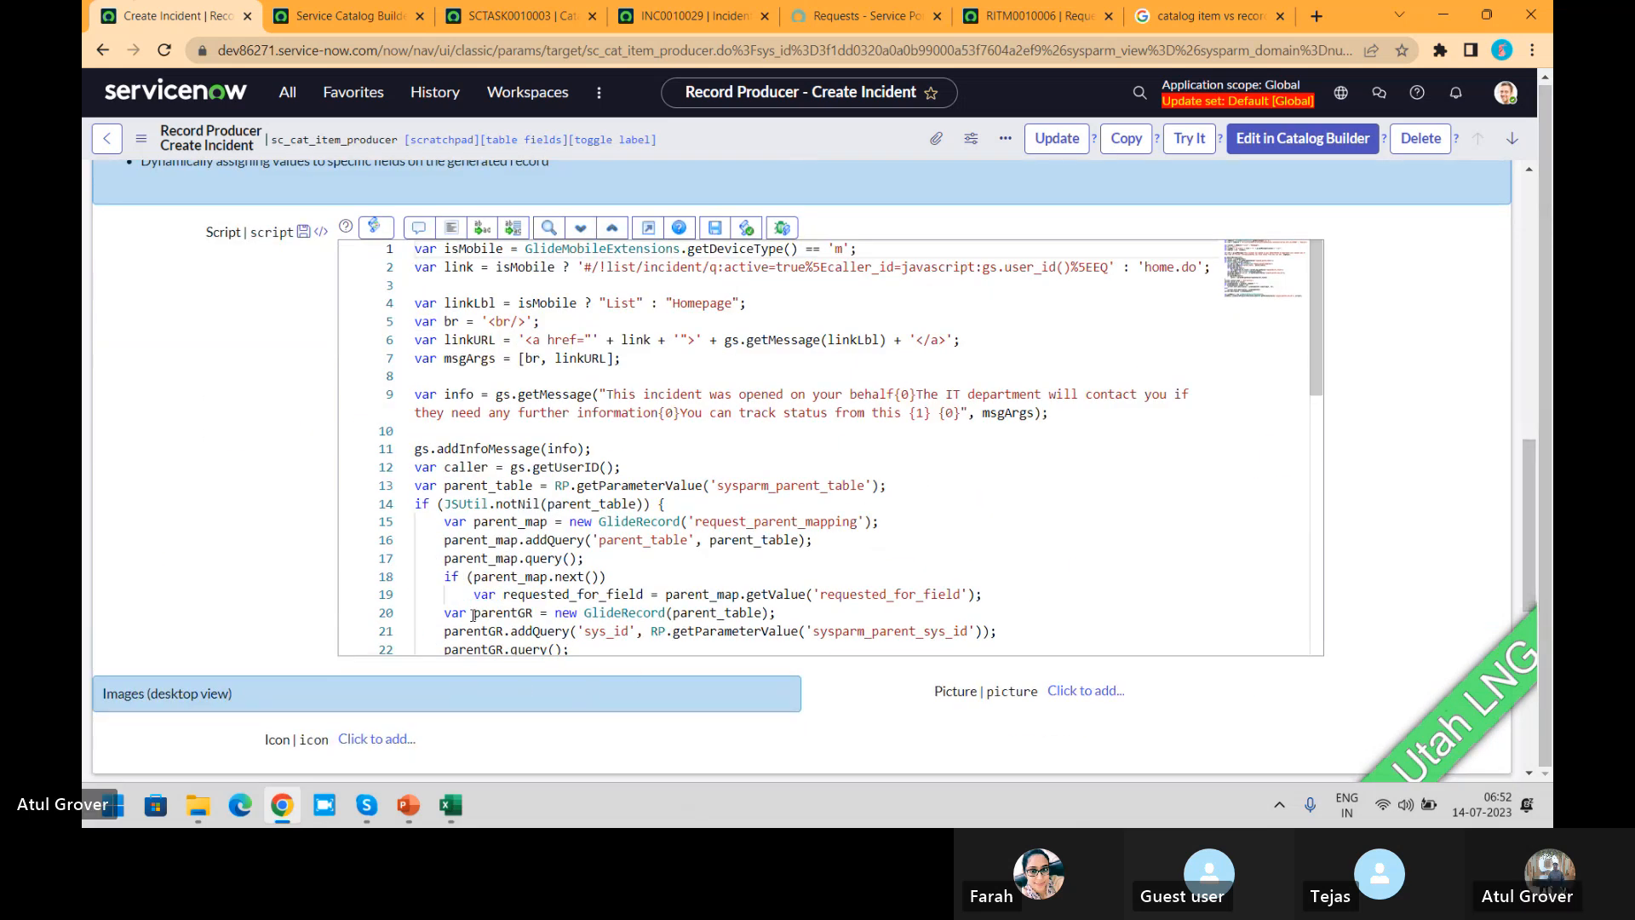
{"action": "scroll", "coordinate": [1531, 507], "scroll_direction": "up", "scroll_amount": 8}
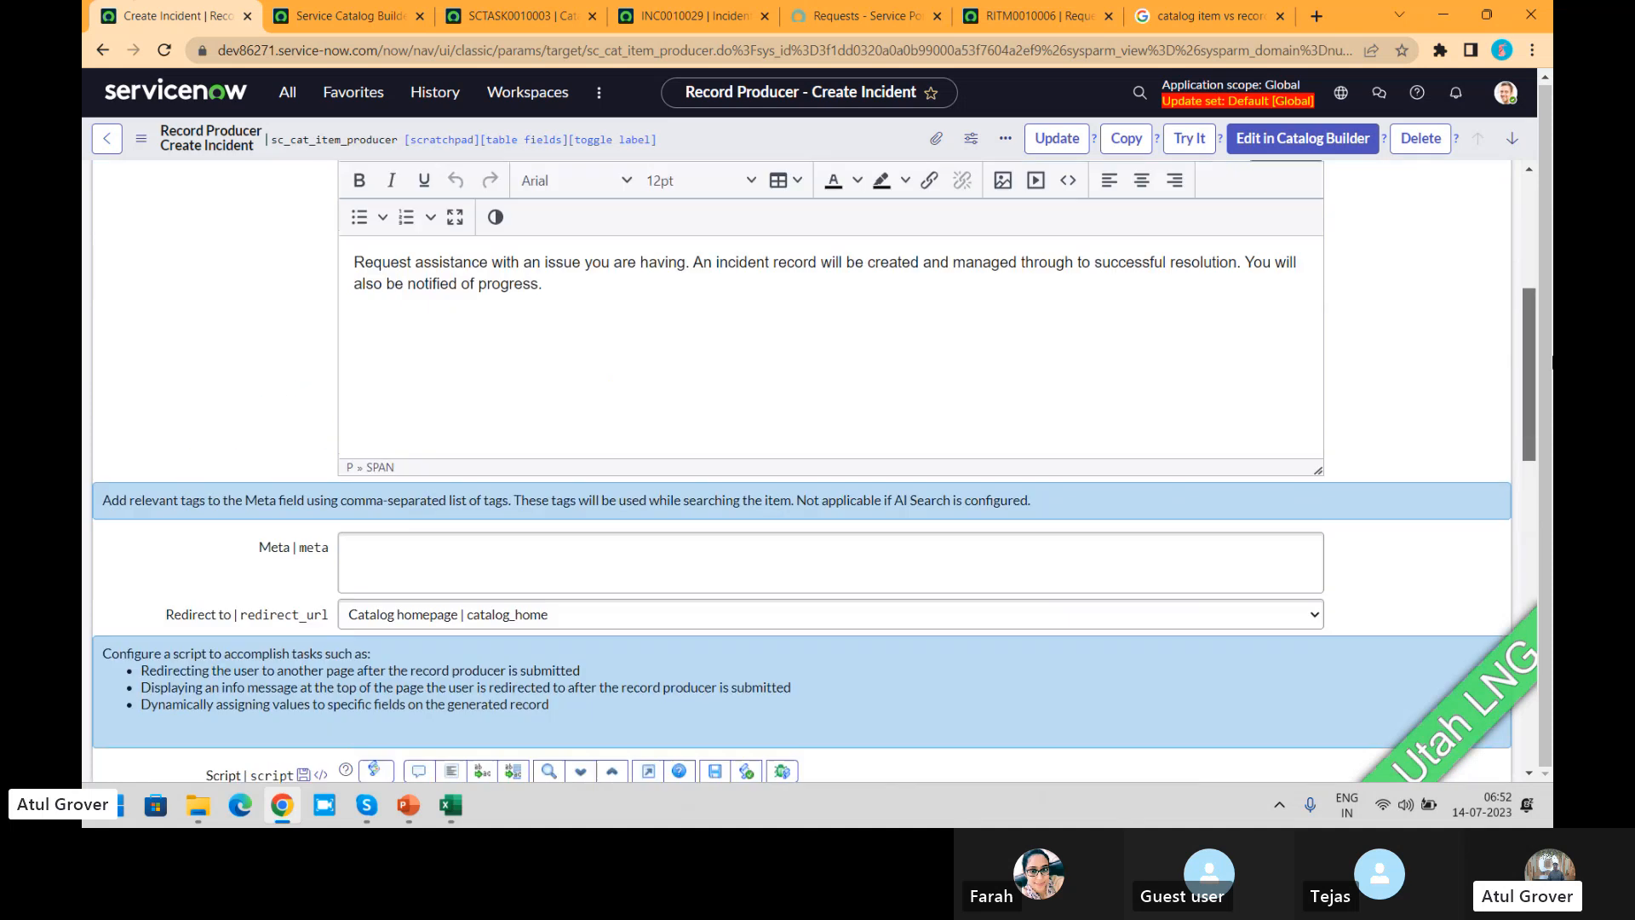
{"action": "left_click", "coordinate": [272, 200]}
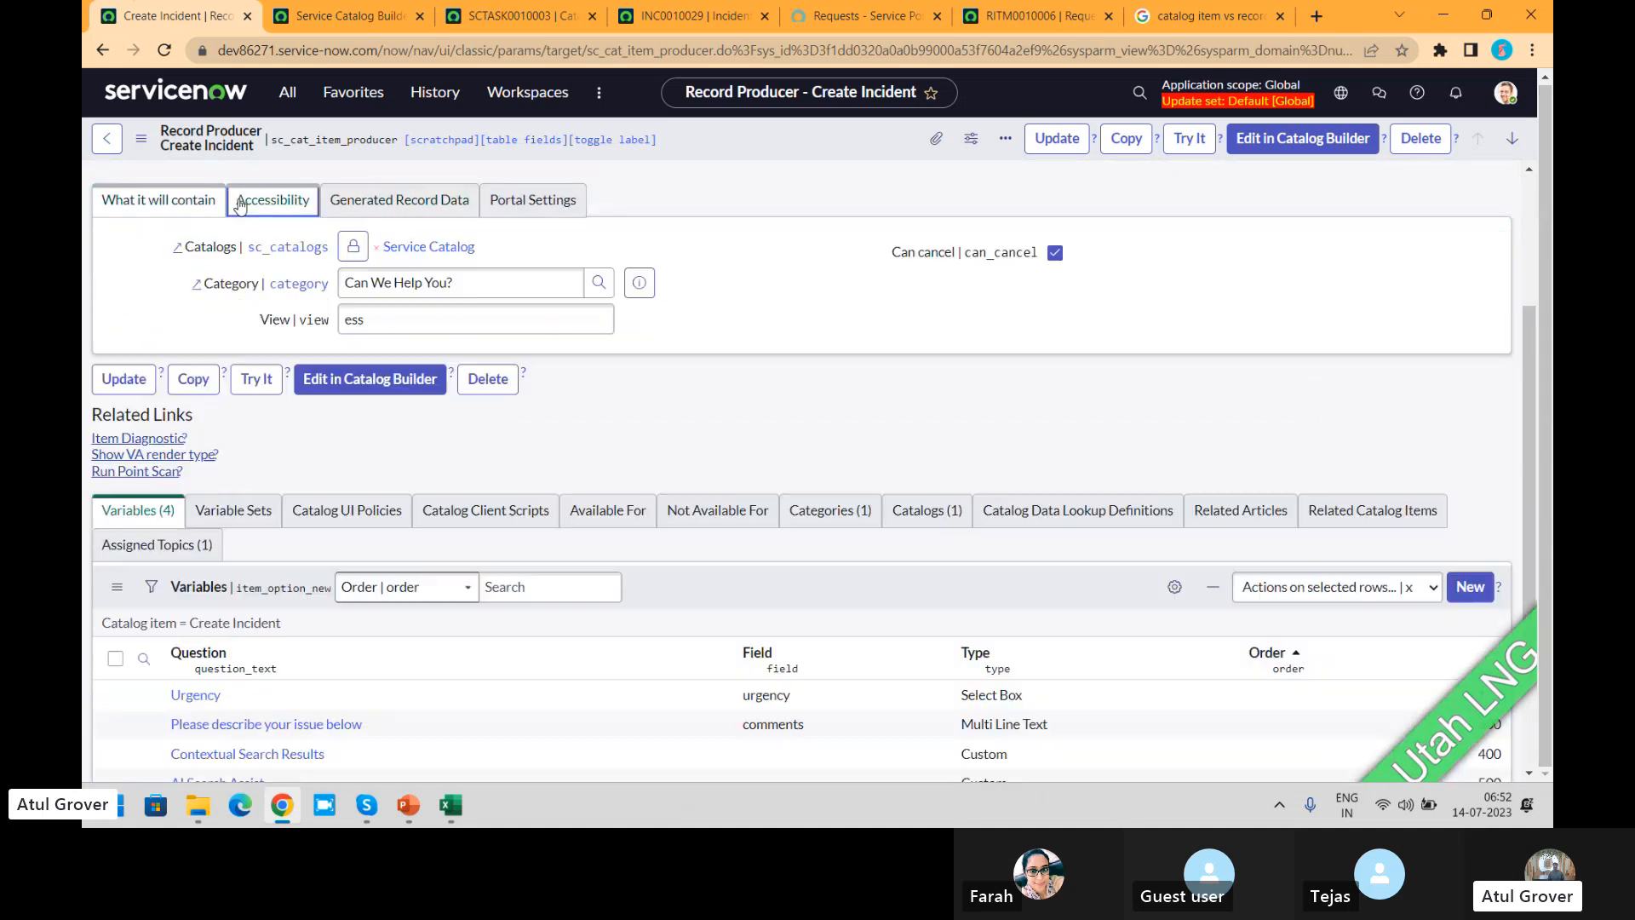
{"action": "left_click", "coordinate": [371, 202]}
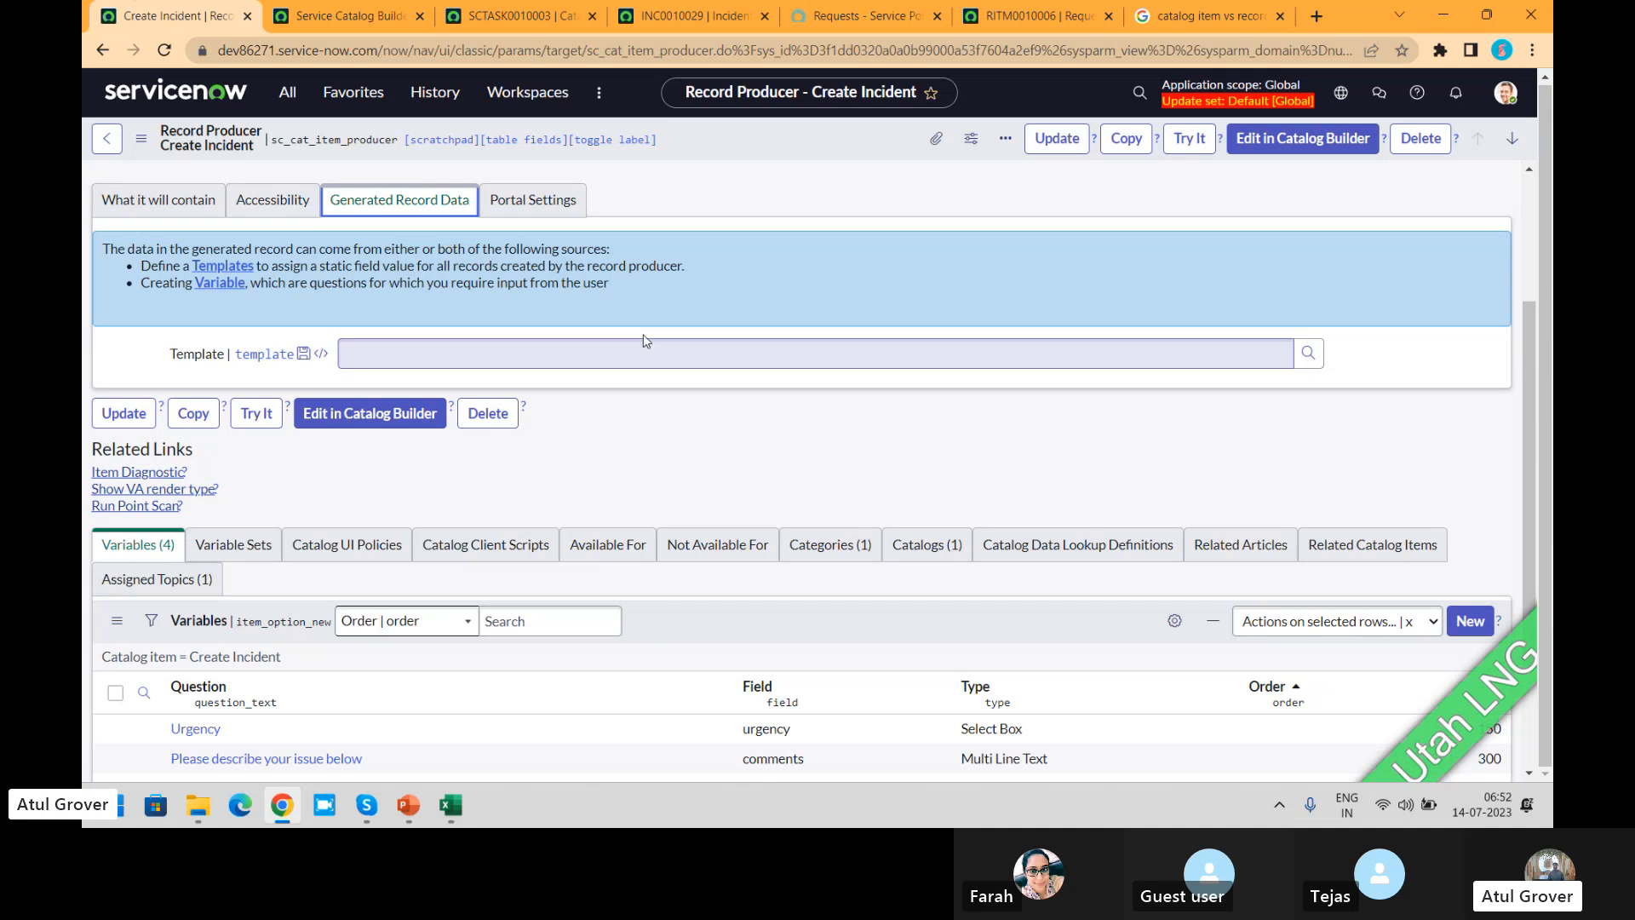
{"action": "left_click", "coordinate": [549, 204]}
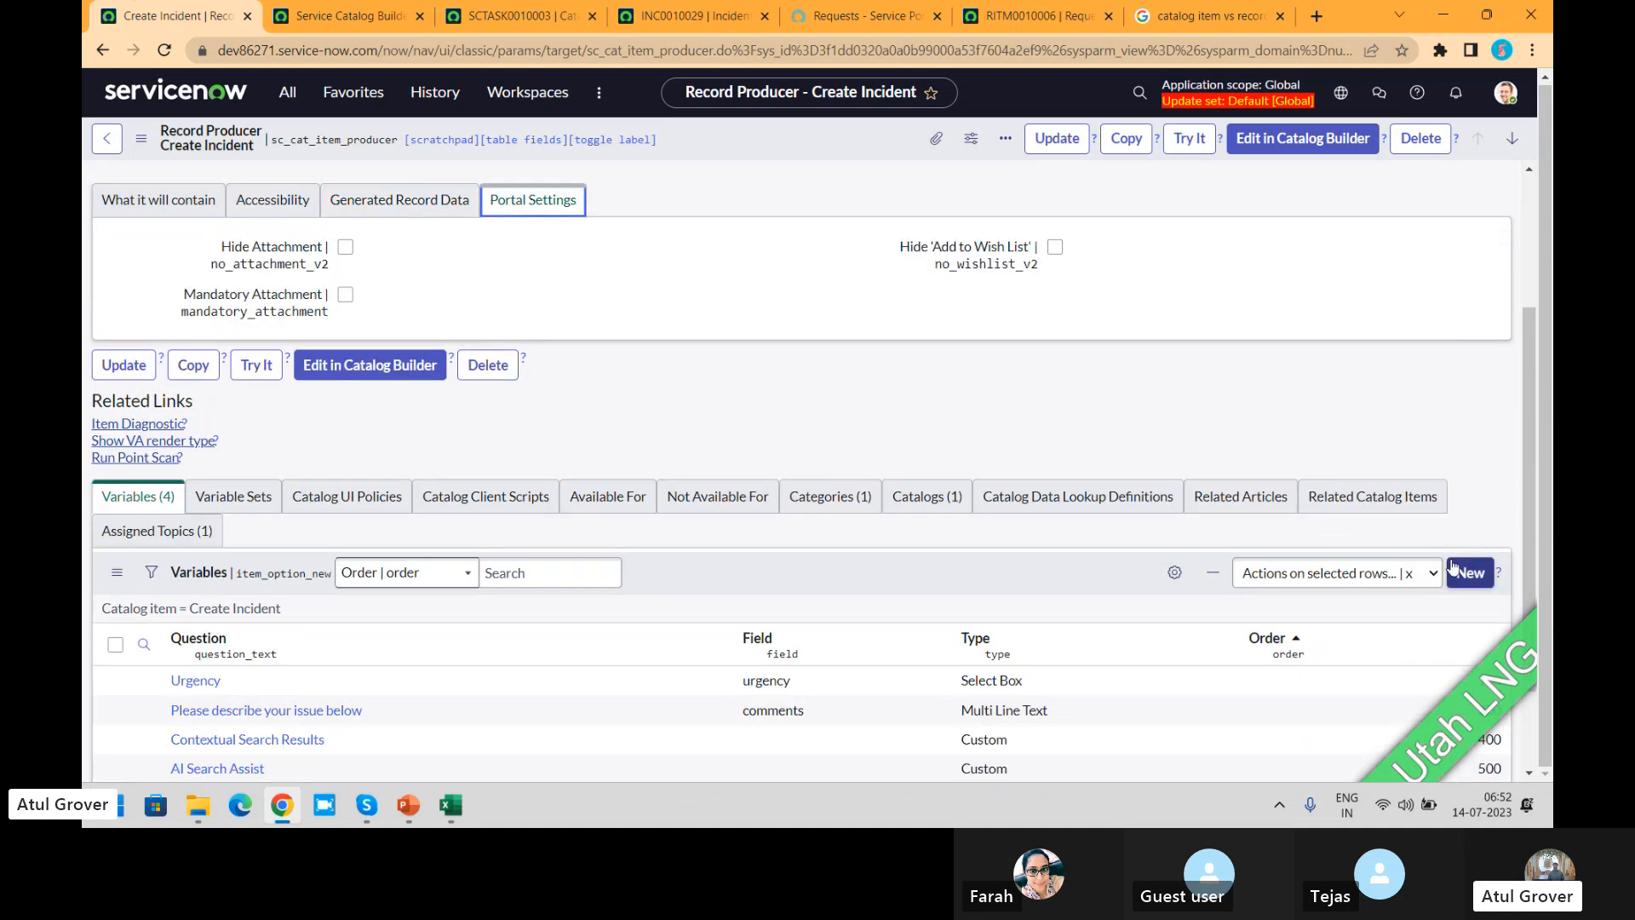
{"action": "left_click_drag", "start_coordinate": [1529, 405], "coordinate": [1537, 483]}
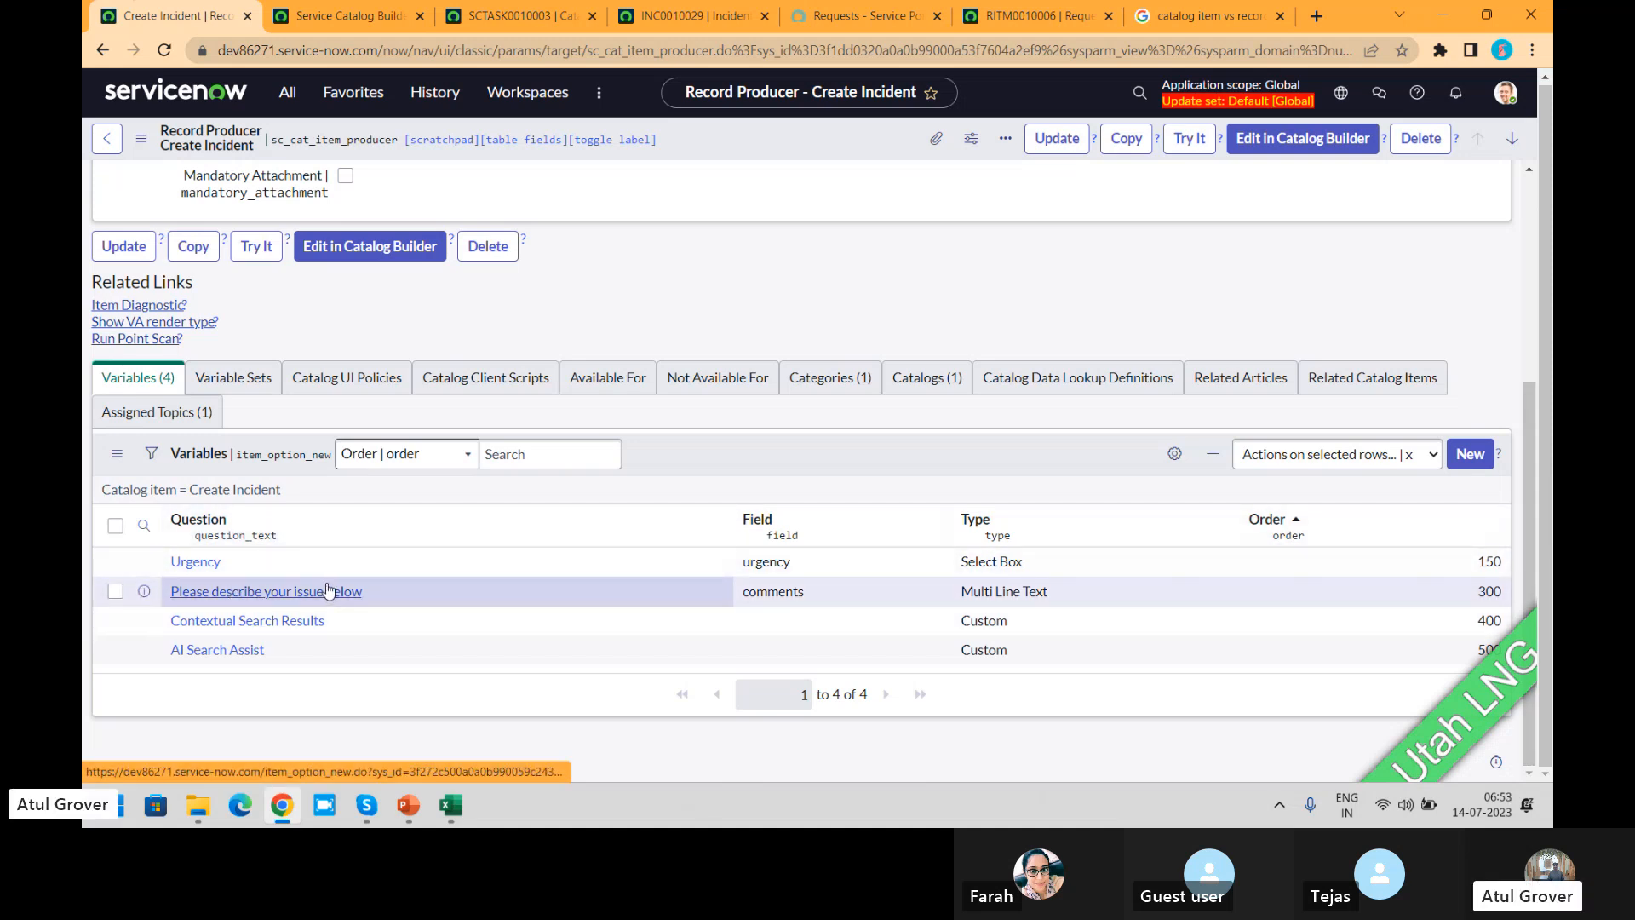
Step: Open a fresh Create Incident form from the Service Portal catalog and enter "ITSM" as the issue description
{"action": "left_click", "coordinate": [847, 16]}
{"action": "left_click", "coordinate": [939, 96]}
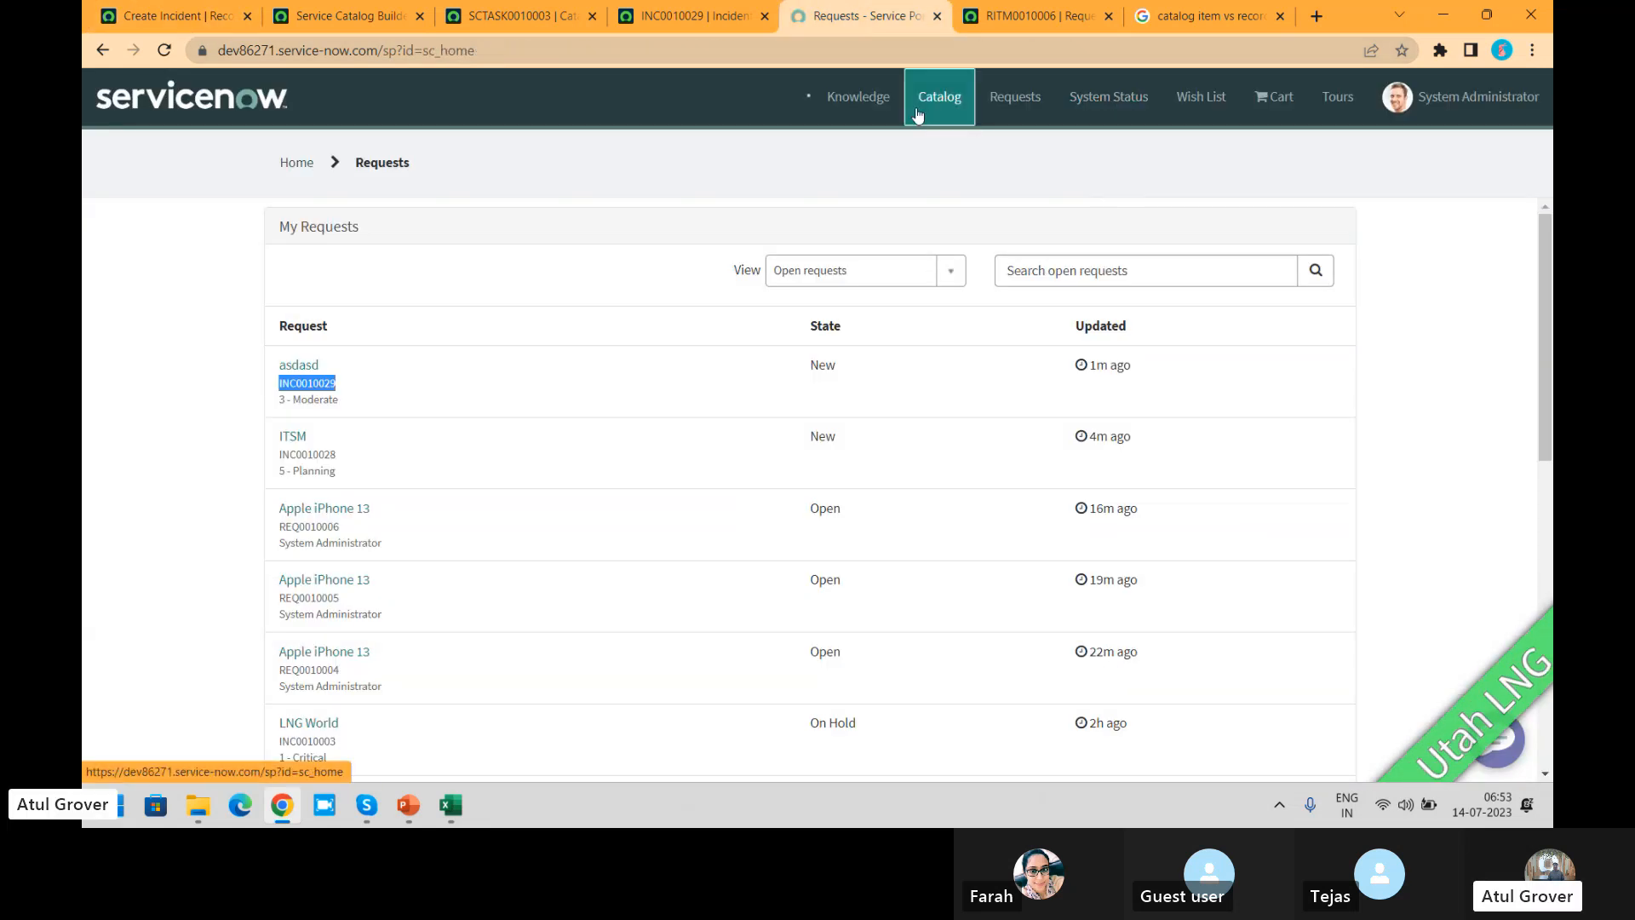
{"action": "left_click", "coordinate": [813, 240]}
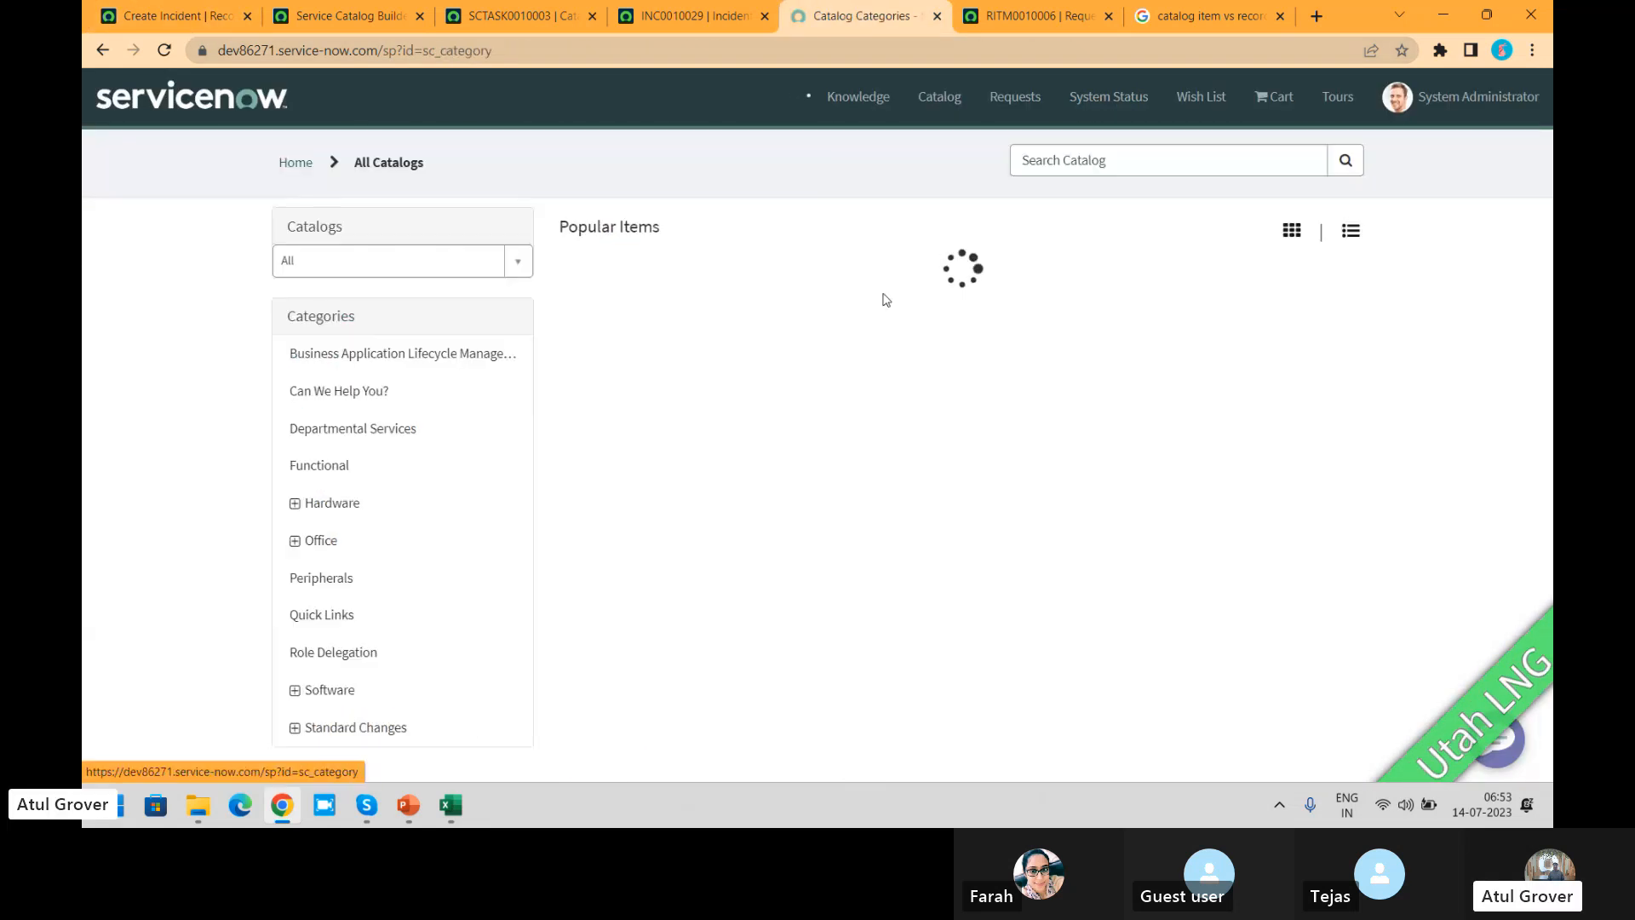
{"action": "left_click", "coordinate": [944, 309]}
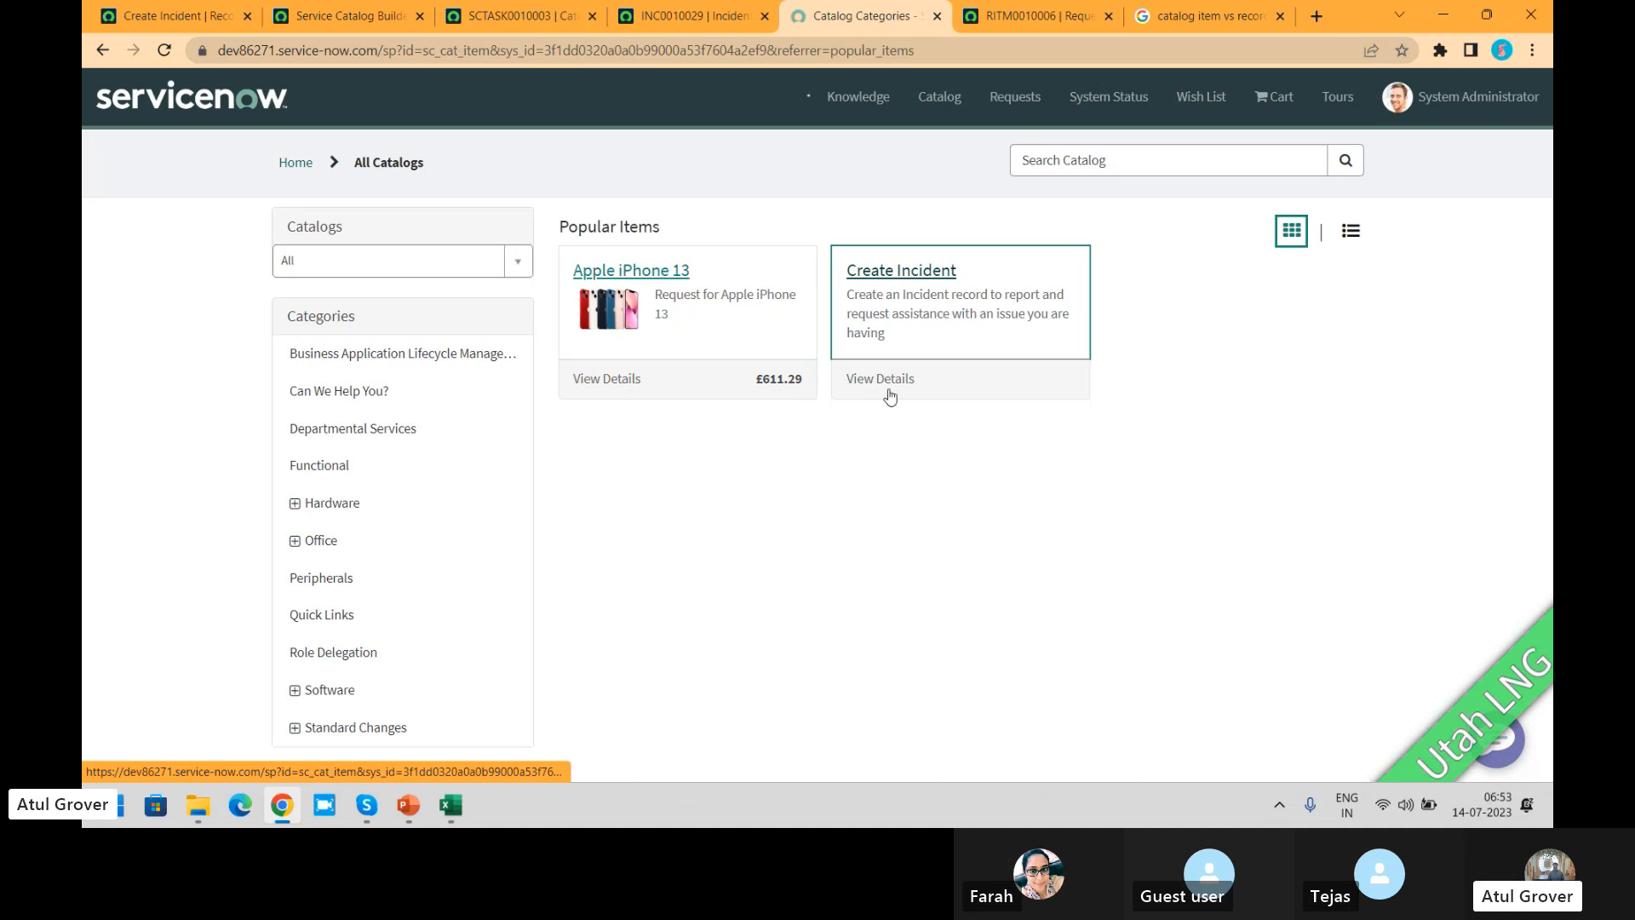
{"action": "left_click", "coordinate": [394, 566]}
{"action": "type", "text": "I"}
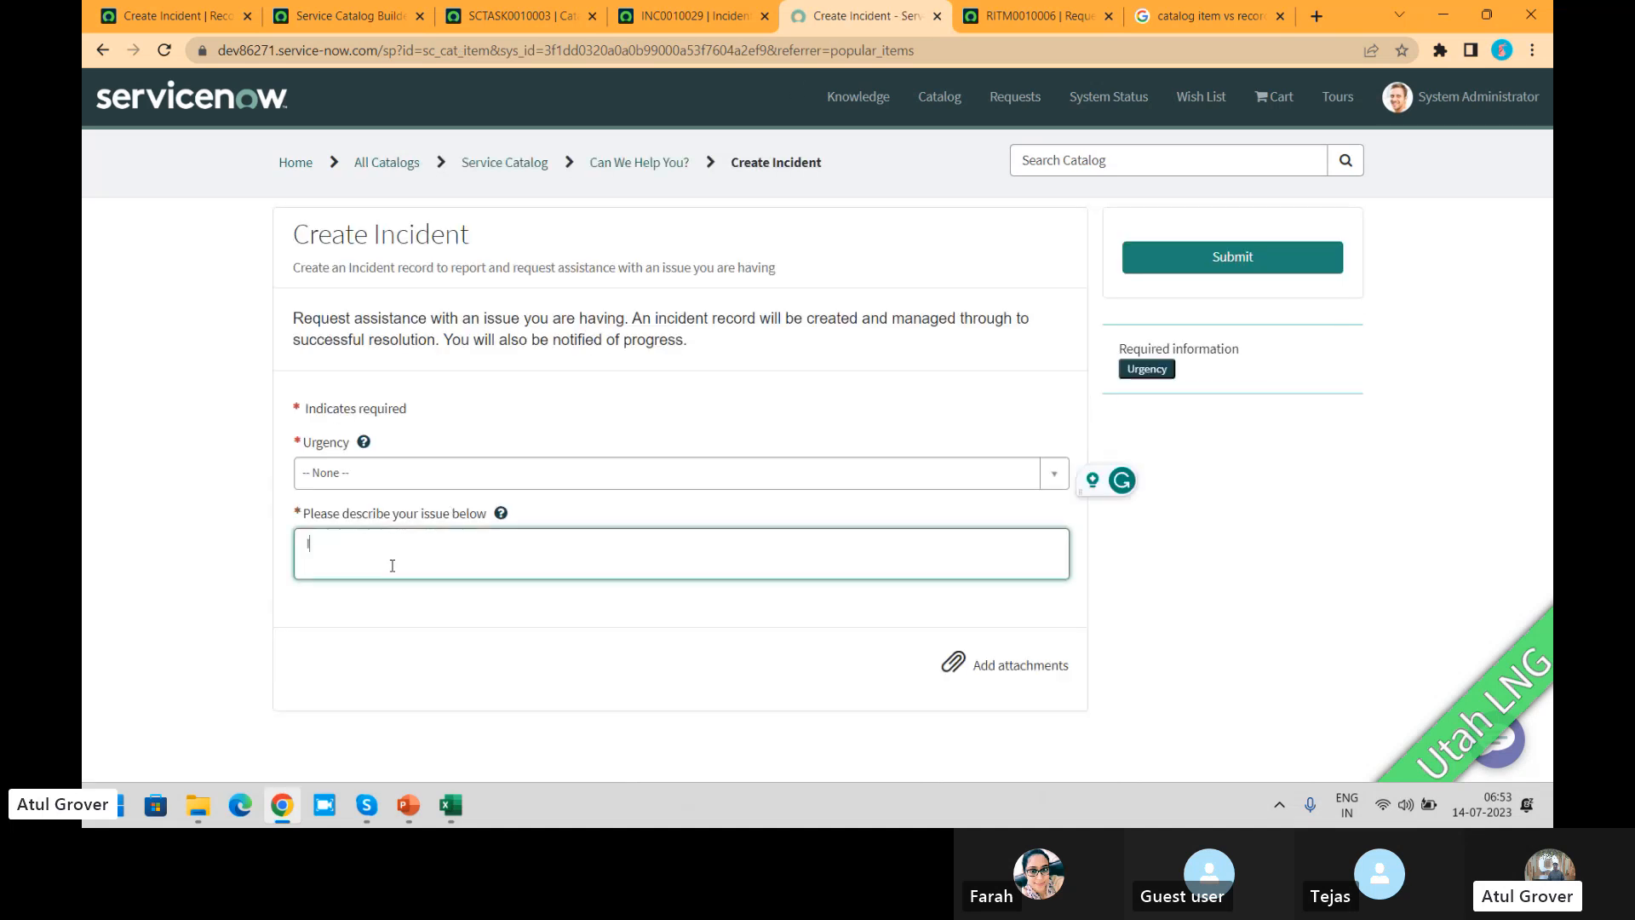
{"action": "type", "text": "TSM"}
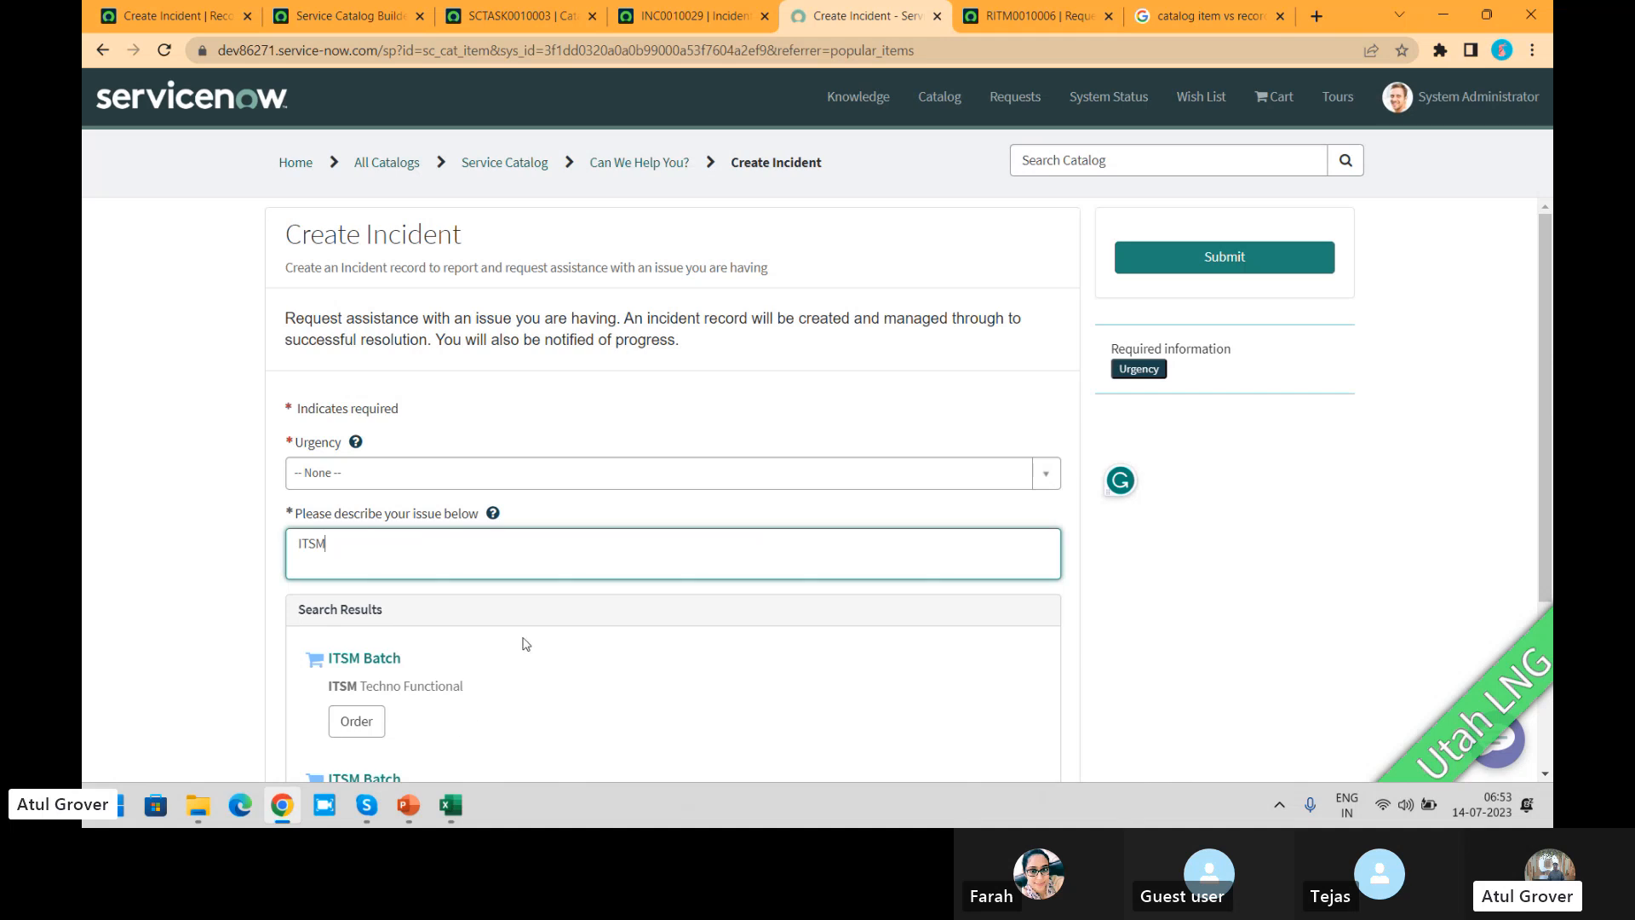
Step: Compare the record producer's variables, including Contextual Search Results, with the fields on the portal's Create Incident form
{"action": "left_click", "coordinate": [142, 19]}
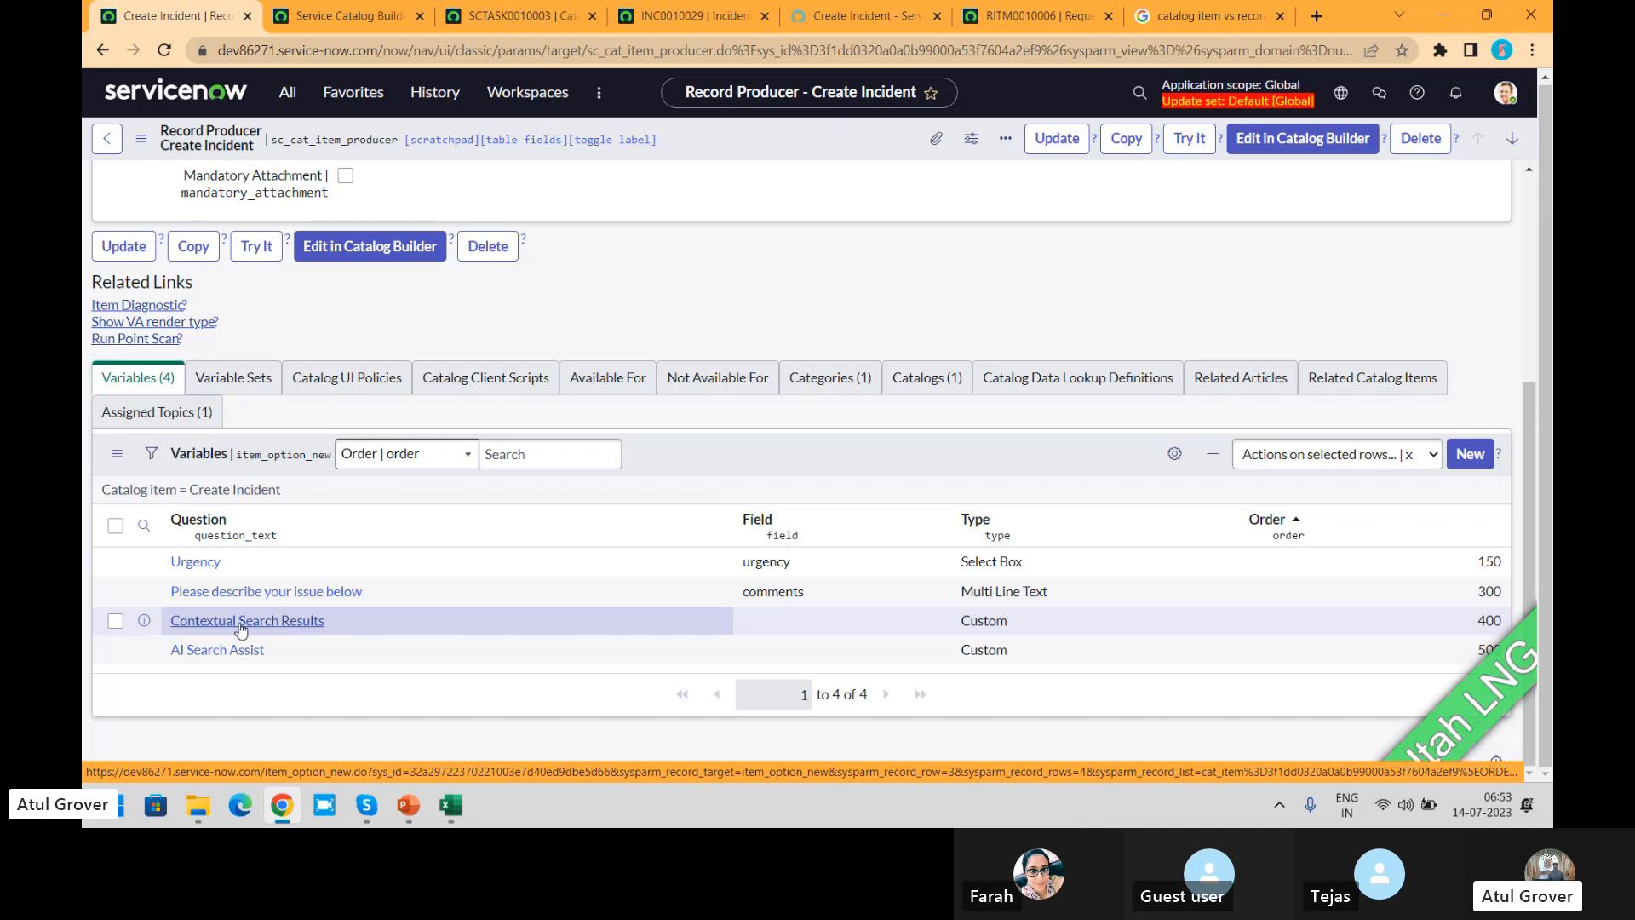
{"action": "left_click", "coordinate": [865, 17]}
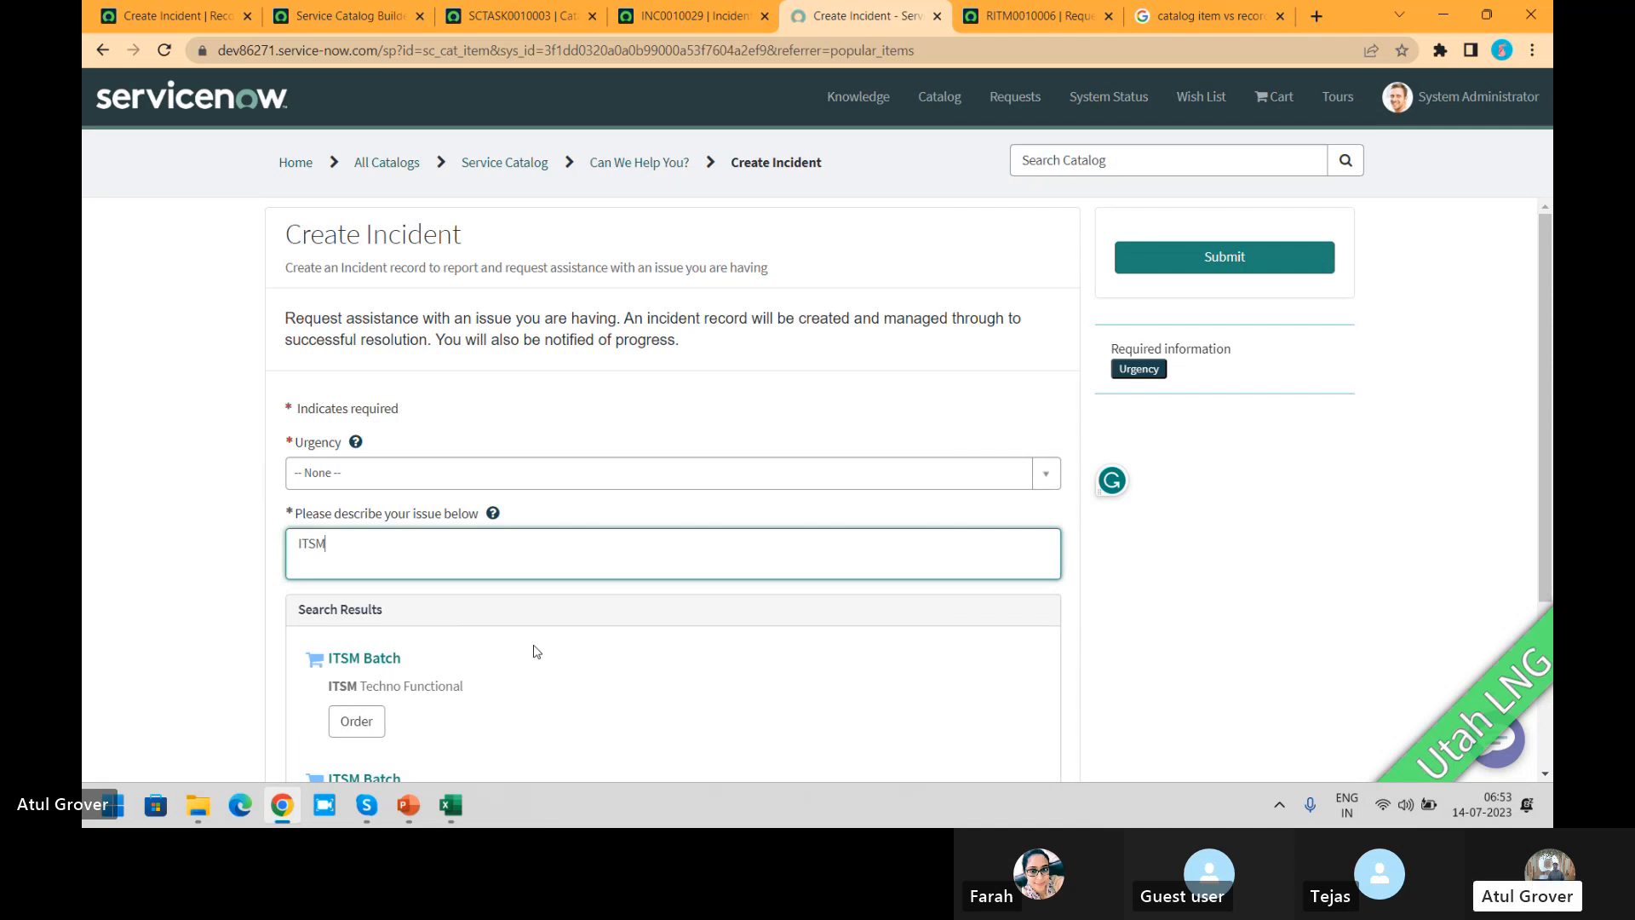
{"action": "left_click", "coordinate": [190, 24]}
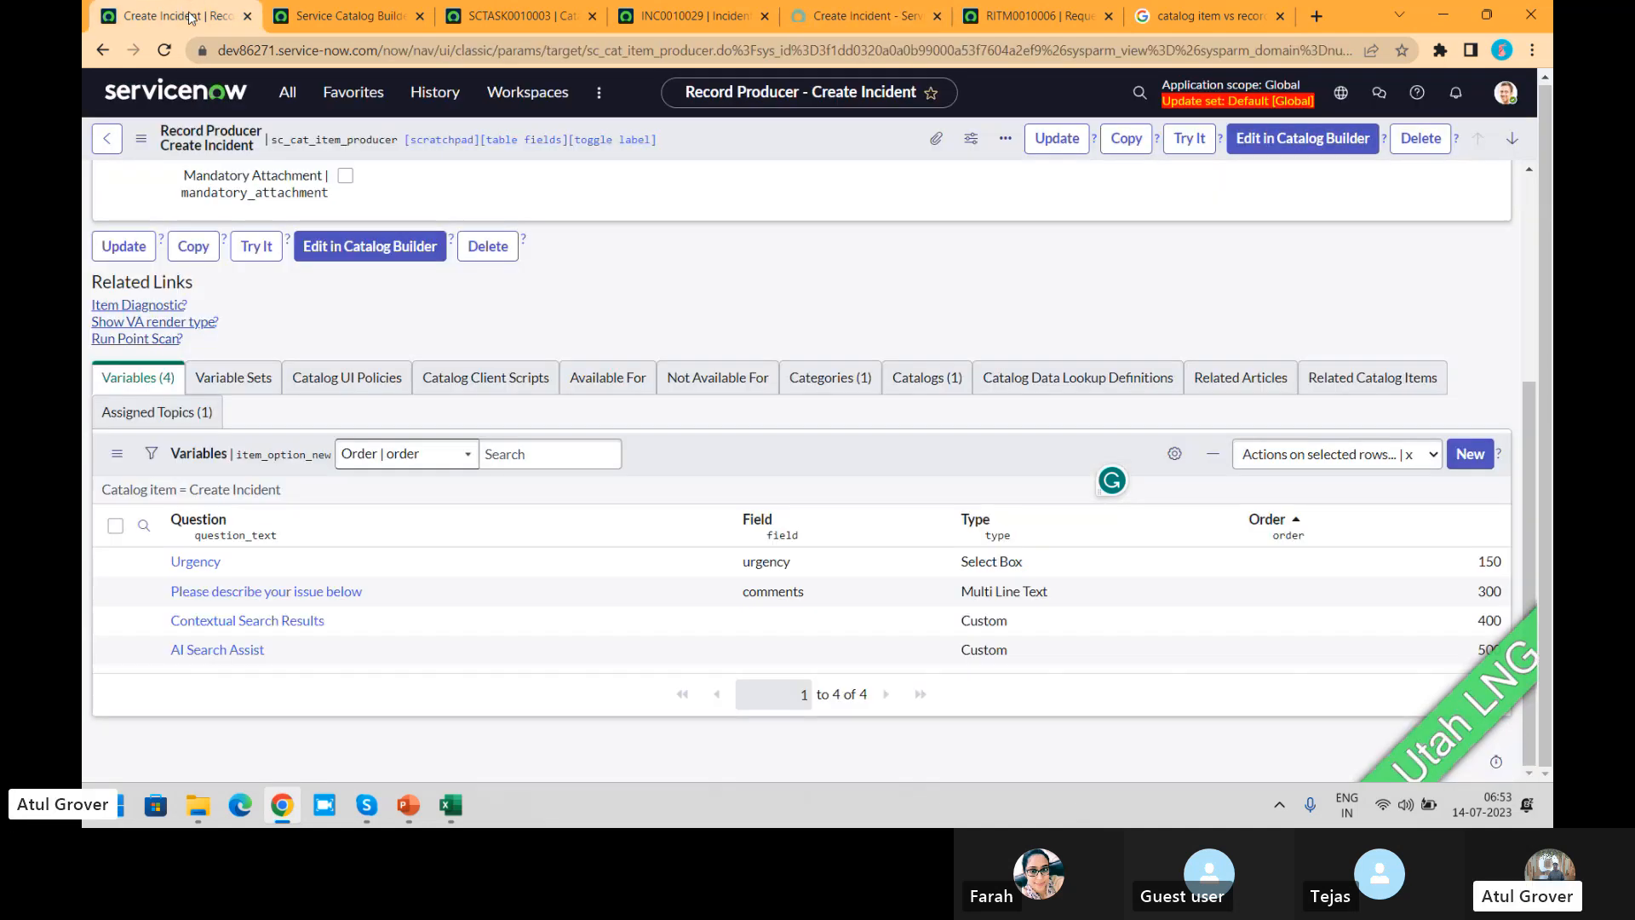
Step: Read the Create Incident record producer's script through to its last lines
{"action": "left_click_drag", "start_coordinate": [1531, 468], "coordinate": [1529, 166]}
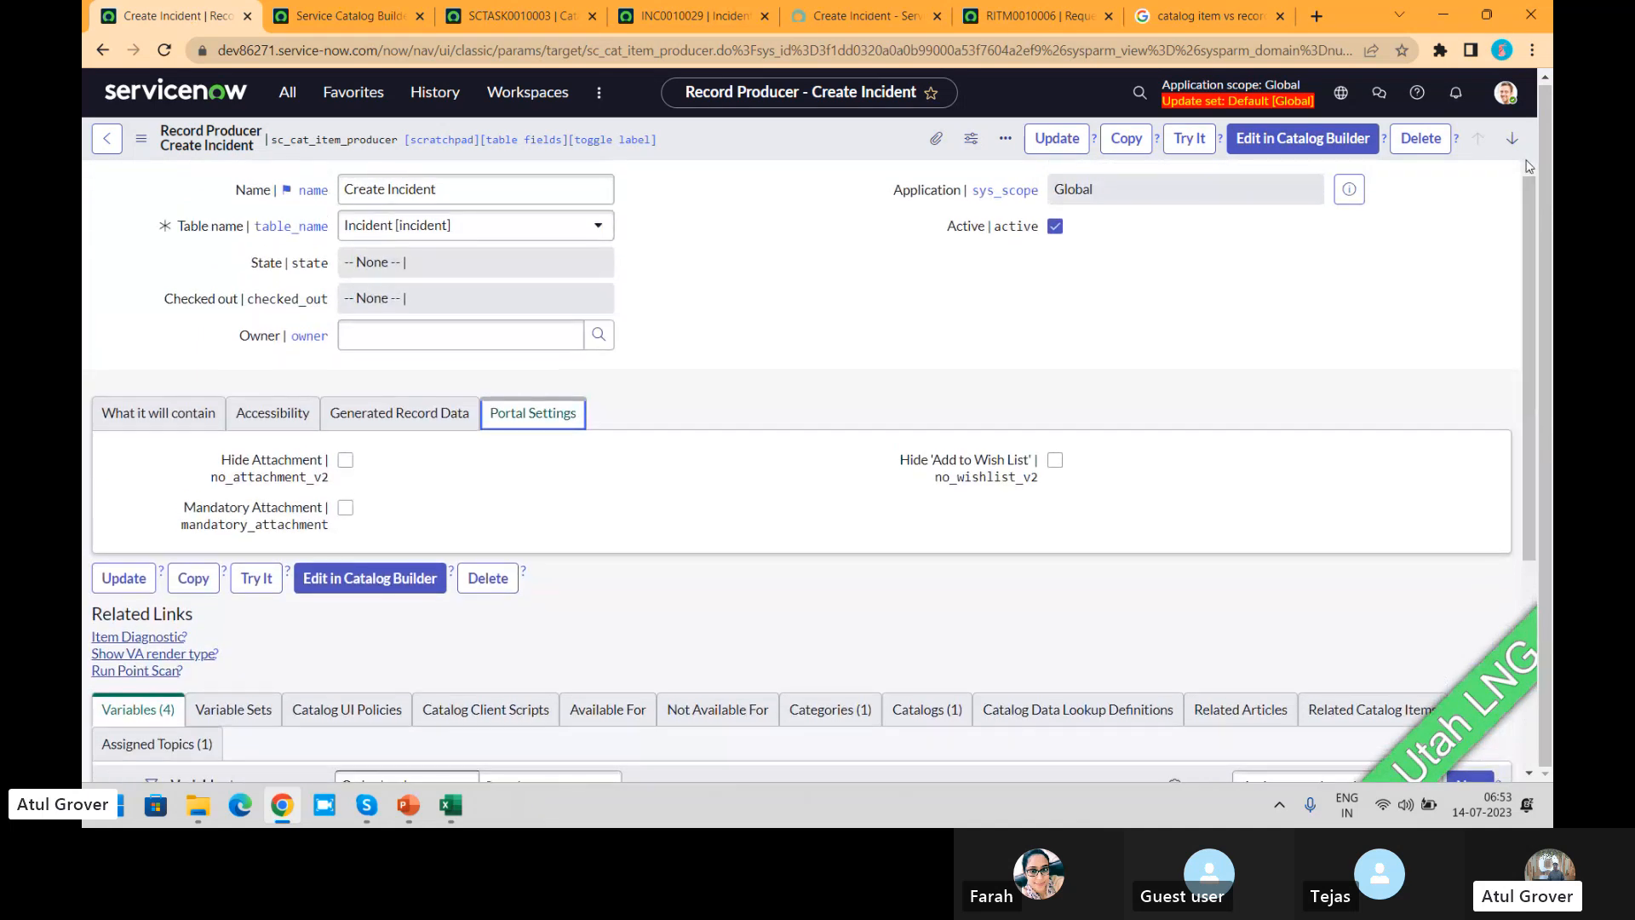
{"action": "left_click", "coordinate": [183, 412]}
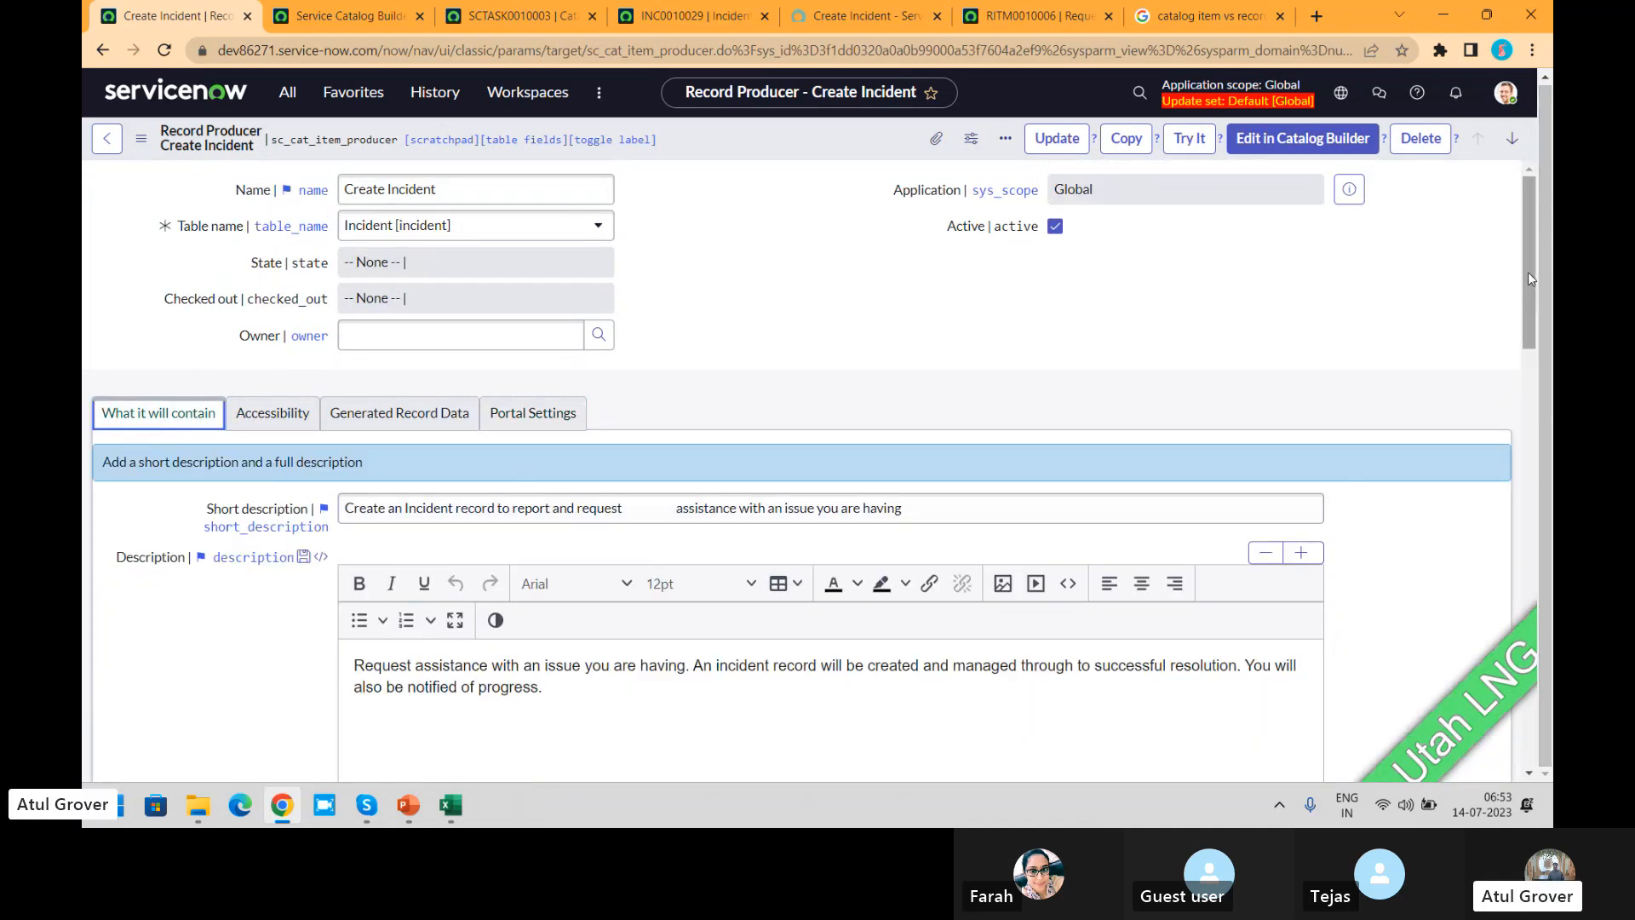
{"action": "left_click_drag", "start_coordinate": [1528, 272], "coordinate": [1540, 541]}
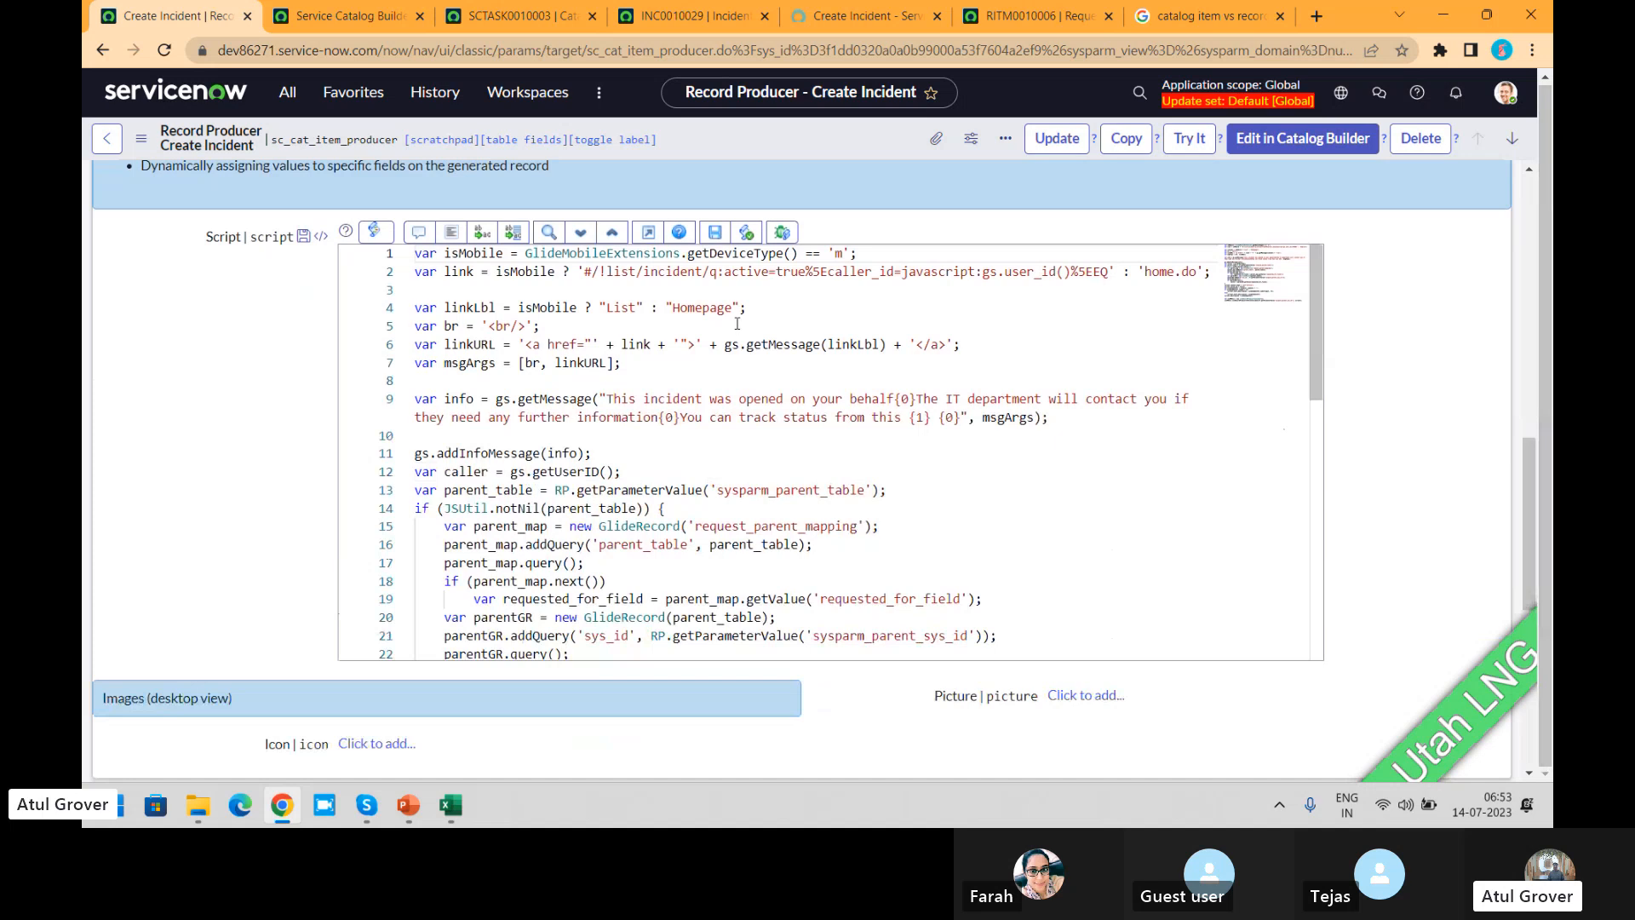
{"action": "left_click", "coordinate": [697, 342]}
{"action": "key", "text": "Down"}
{"action": "key", "text": "Down"}
{"action": "key", "text": "Down"}
{"action": "key", "text": "Down"}
{"action": "key", "text": "Down"}
{"action": "key", "text": "Down"}
{"action": "key", "text": "Down"}
{"action": "key", "text": "Down"}
{"action": "key", "text": "Down"}
{"action": "key", "text": "Down"}
{"action": "key", "text": "Down"}
{"action": "key", "text": "Down"}
{"action": "key", "text": "Down"}
{"action": "key", "text": "Down"}
{"action": "key", "text": "Down"}
{"action": "key", "text": "Down"}
{"action": "key", "text": "Down"}
{"action": "key", "text": "Down"}
{"action": "key", "text": "Down"}
{"action": "key", "text": "Down"}
{"action": "key", "text": "Down"}
{"action": "key", "text": "Down"}
{"action": "key", "text": "Down"}
{"action": "key", "text": "Down"}
{"action": "key", "text": "Down"}
{"action": "key", "text": "Down"}
{"action": "key", "text": "Down"}
{"action": "key", "text": "Down"}
{"action": "key", "text": "Down"}
{"action": "key", "text": "Down"}
{"action": "key", "text": "Down"}
{"action": "key", "text": "Down"}
{"action": "key", "text": "Down"}
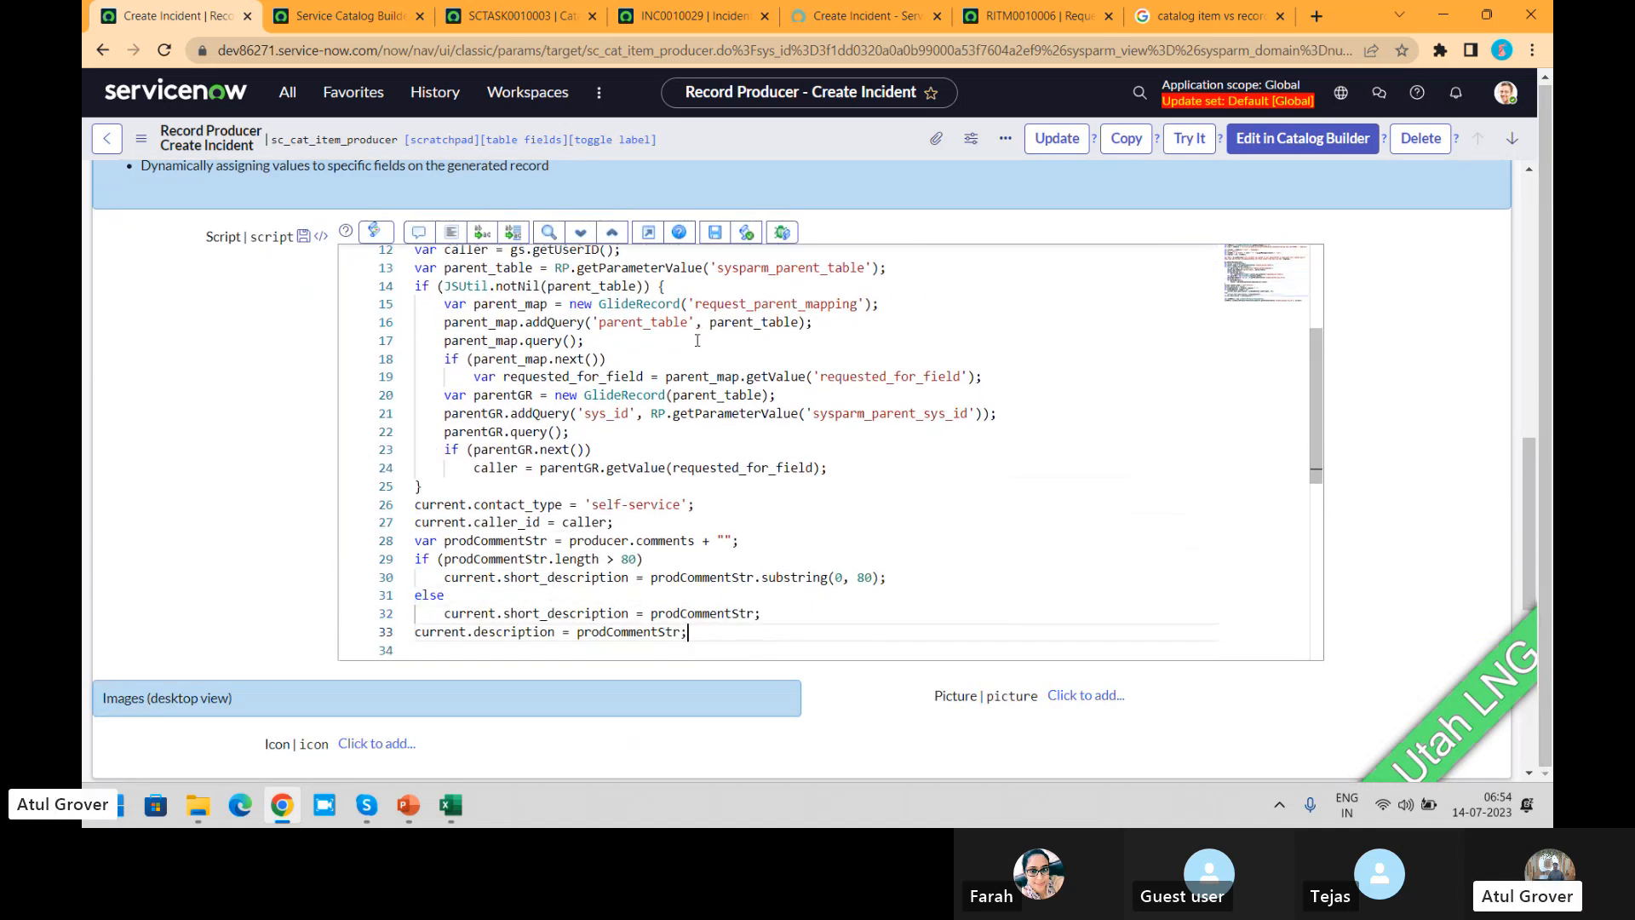
{"action": "key", "text": "Up"}
{"action": "key", "text": "Up"}
{"action": "key", "text": "Up"}
{"action": "key", "text": "Up"}
{"action": "key", "text": "Up"}
{"action": "key", "text": "Up"}
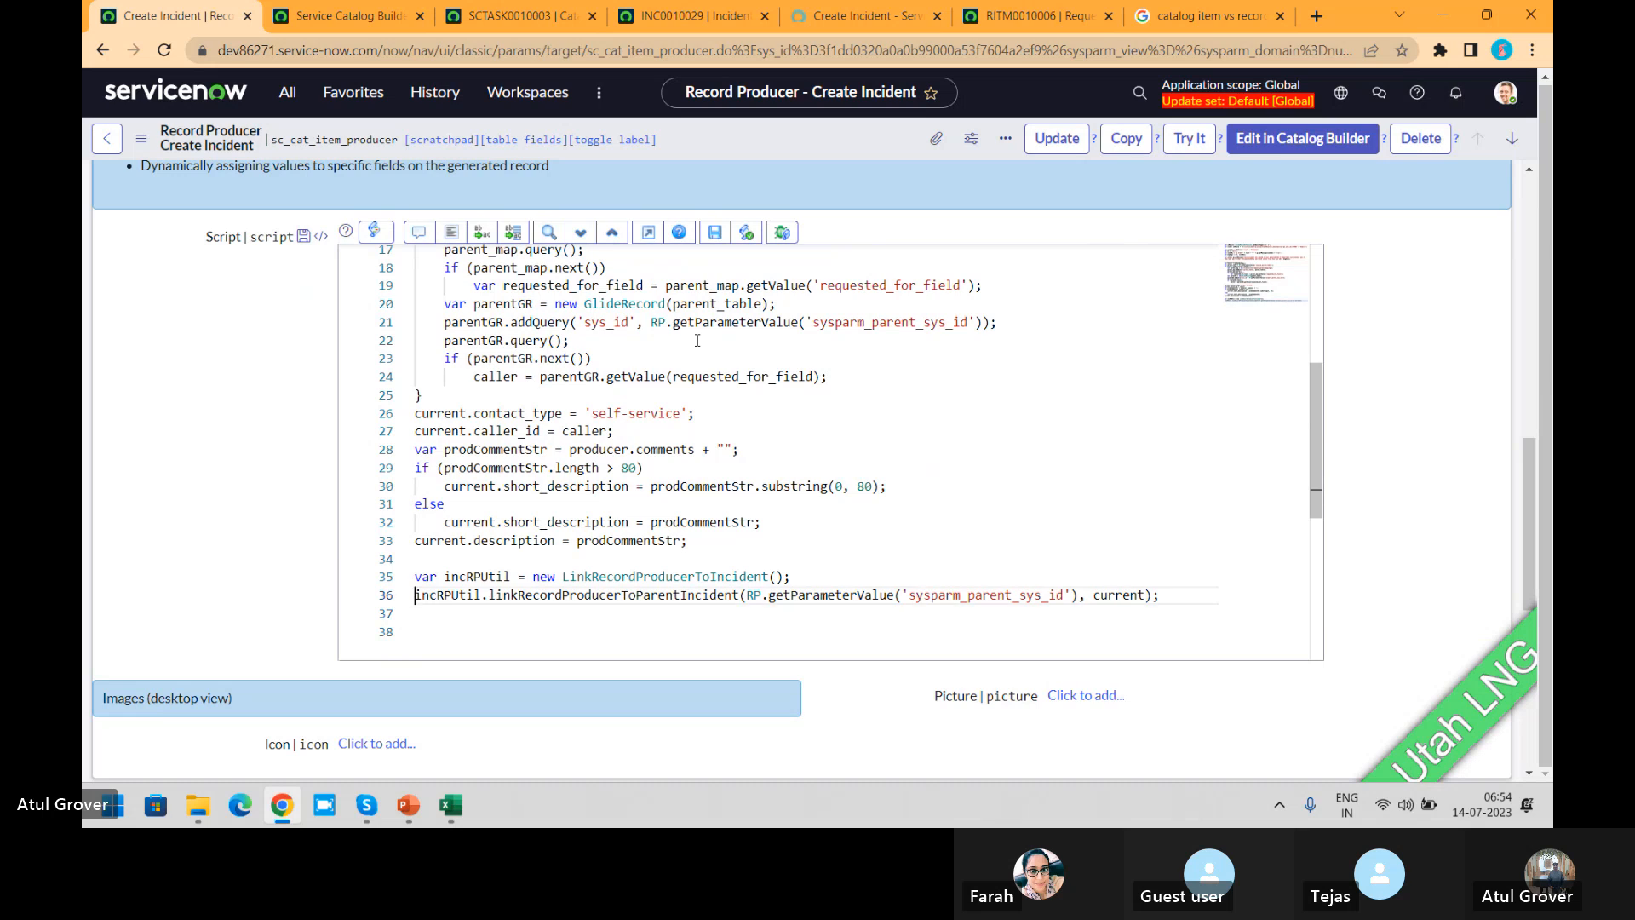
Step: Highlight the contact_type and caller_id assignments in the record producer's script
{"action": "key", "text": "Up"}
{"action": "key", "text": "Up"}
{"action": "key", "text": "Up"}
{"action": "key", "text": "Up"}
{"action": "key", "text": "Up"}
{"action": "key", "text": "Up"}
{"action": "key", "text": "Up"}
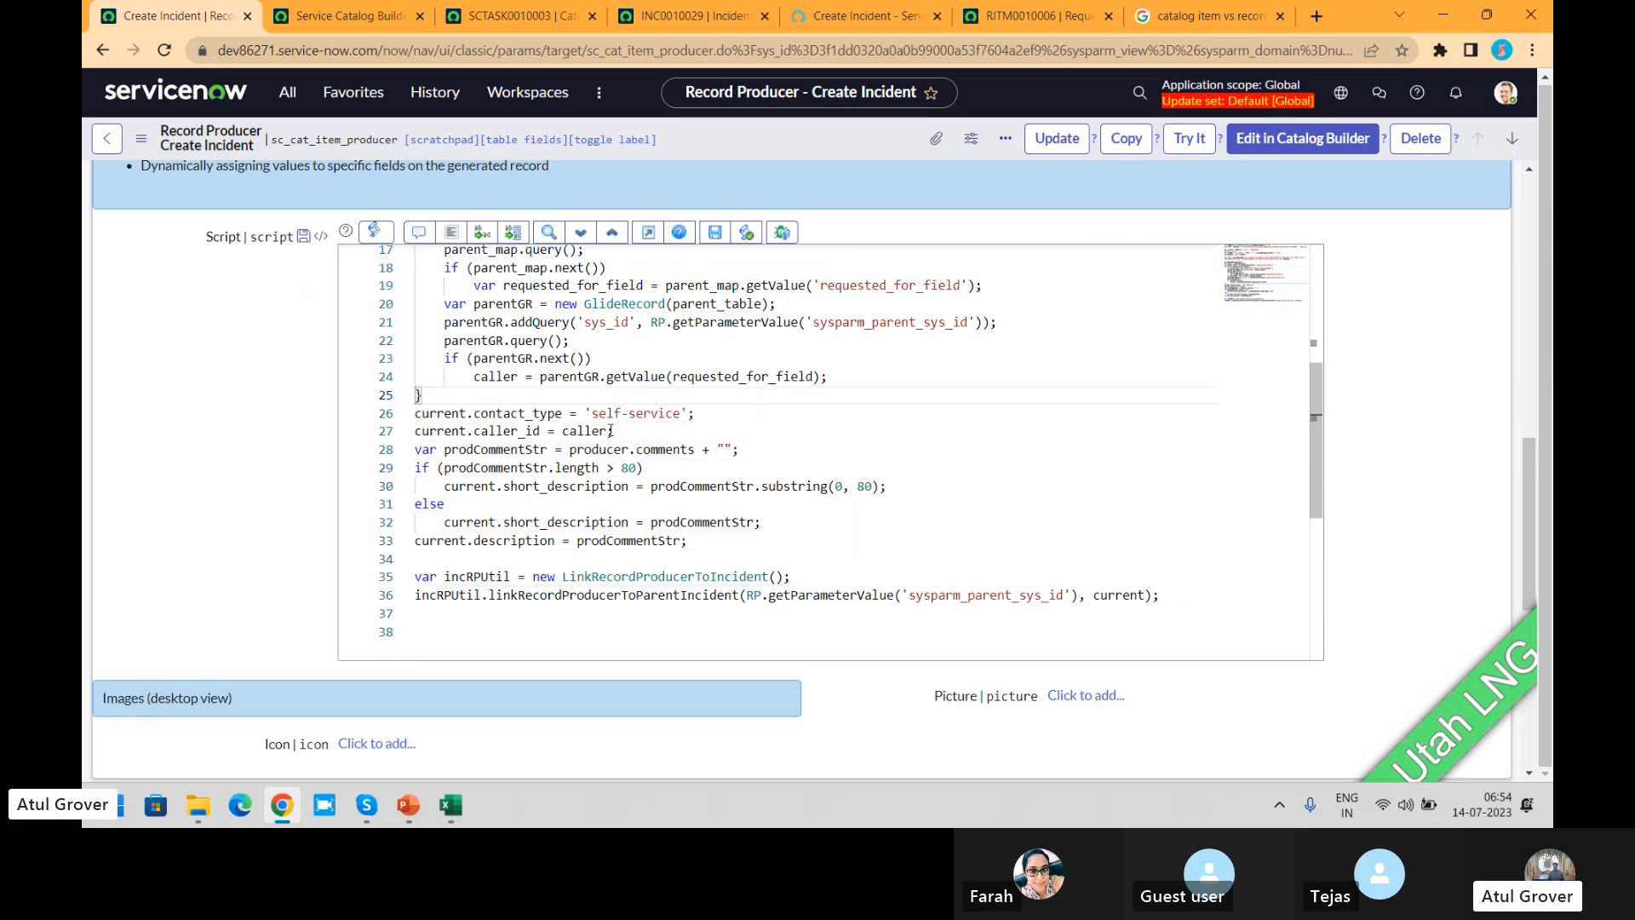
{"action": "left_click_drag", "start_coordinate": [711, 413], "coordinate": [482, 415]}
{"action": "left_click_drag", "start_coordinate": [603, 431], "coordinate": [533, 431]}
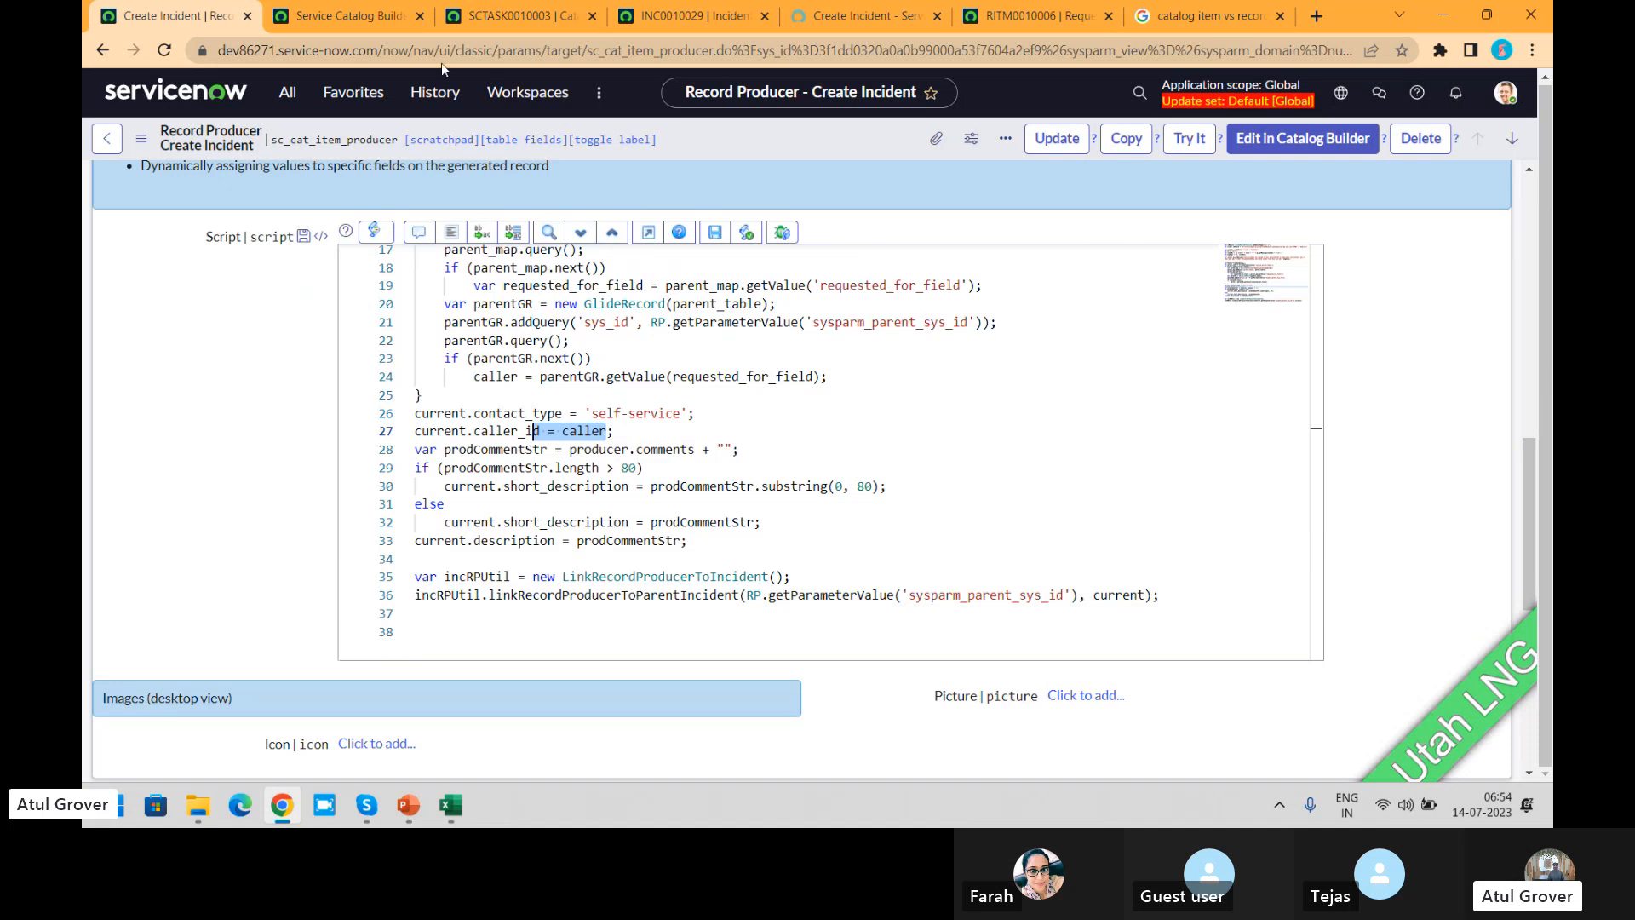
Step: Compare the fields of the "asdasd" incident record with the questions on the portal's Create Incident form
{"action": "left_click", "coordinate": [839, 19]}
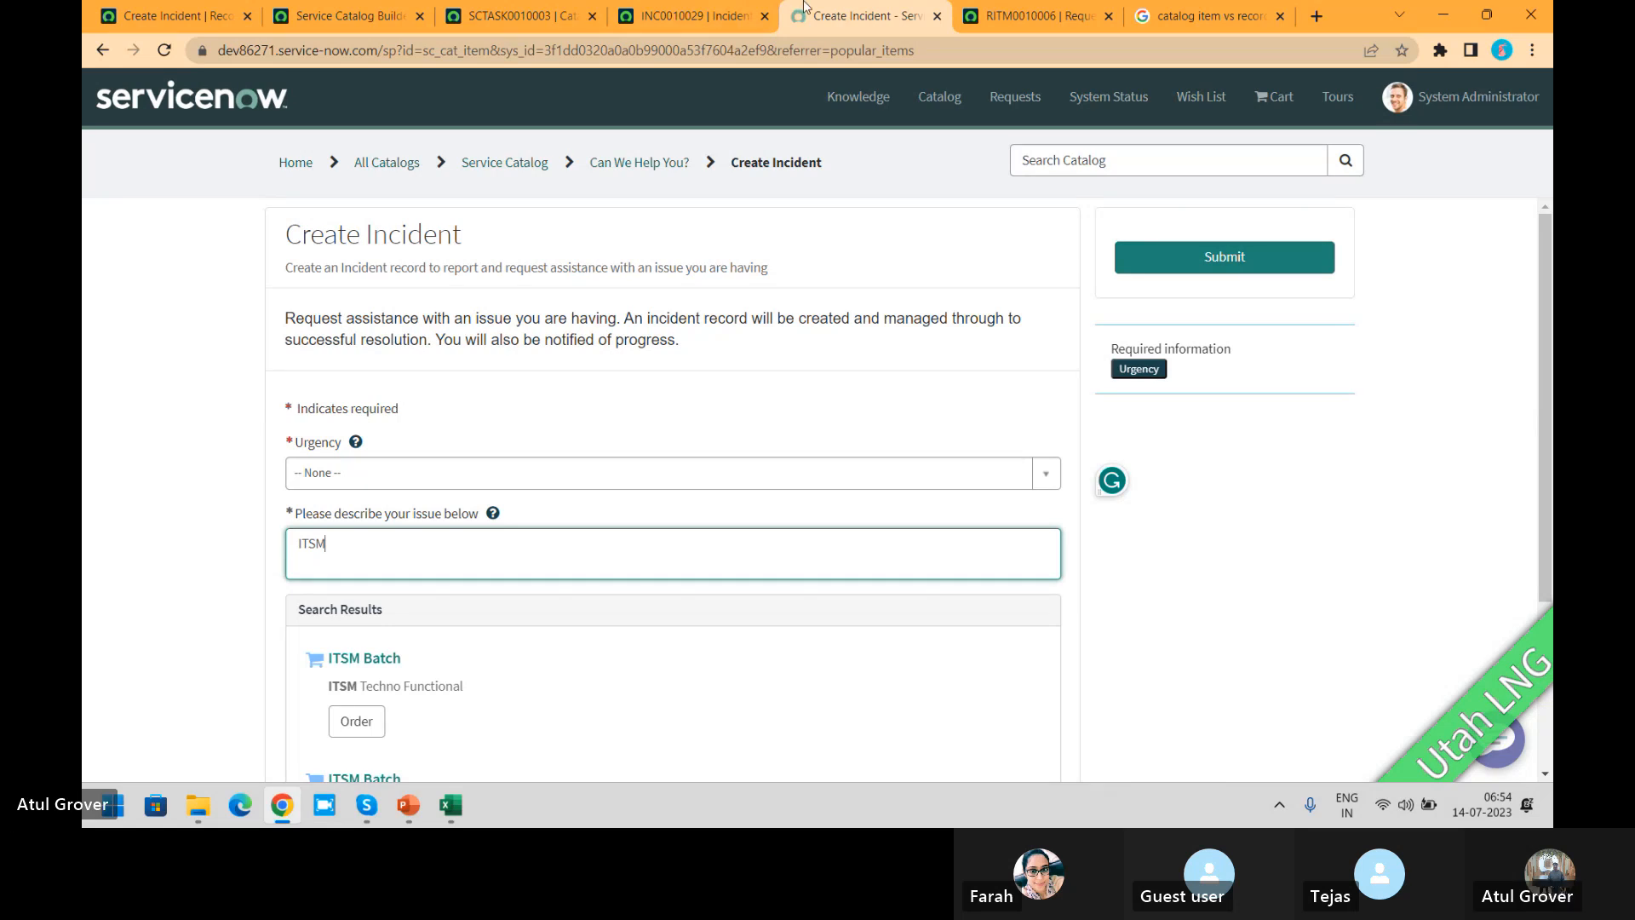
{"action": "left_click", "coordinate": [688, 17]}
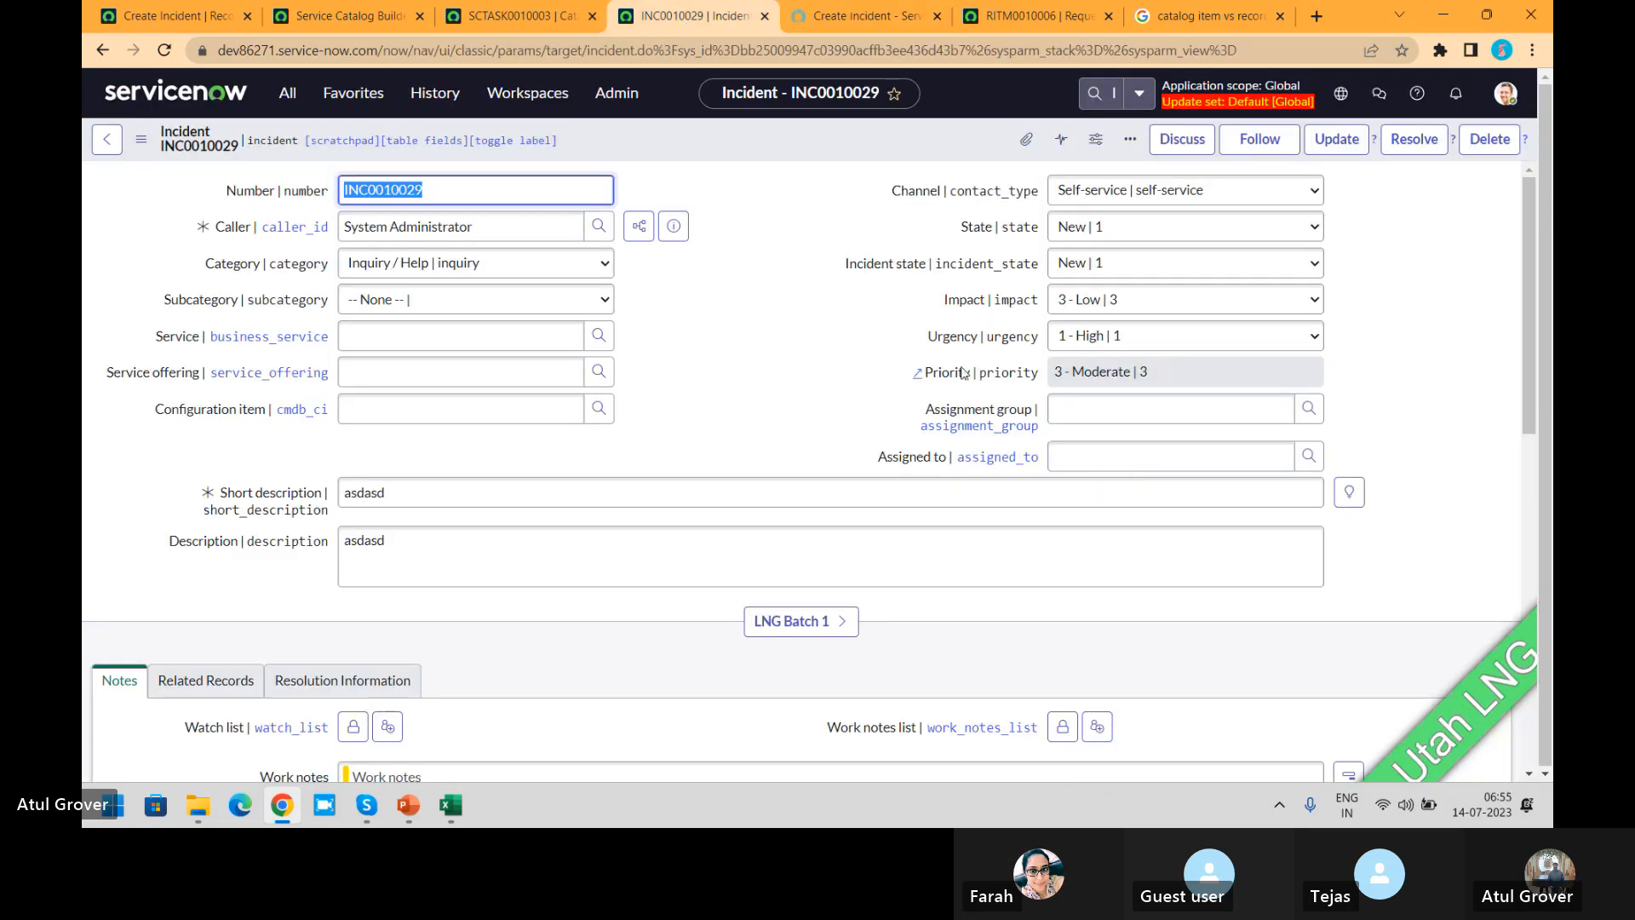
{"action": "left_click_drag", "start_coordinate": [1525, 274], "coordinate": [1524, 329]}
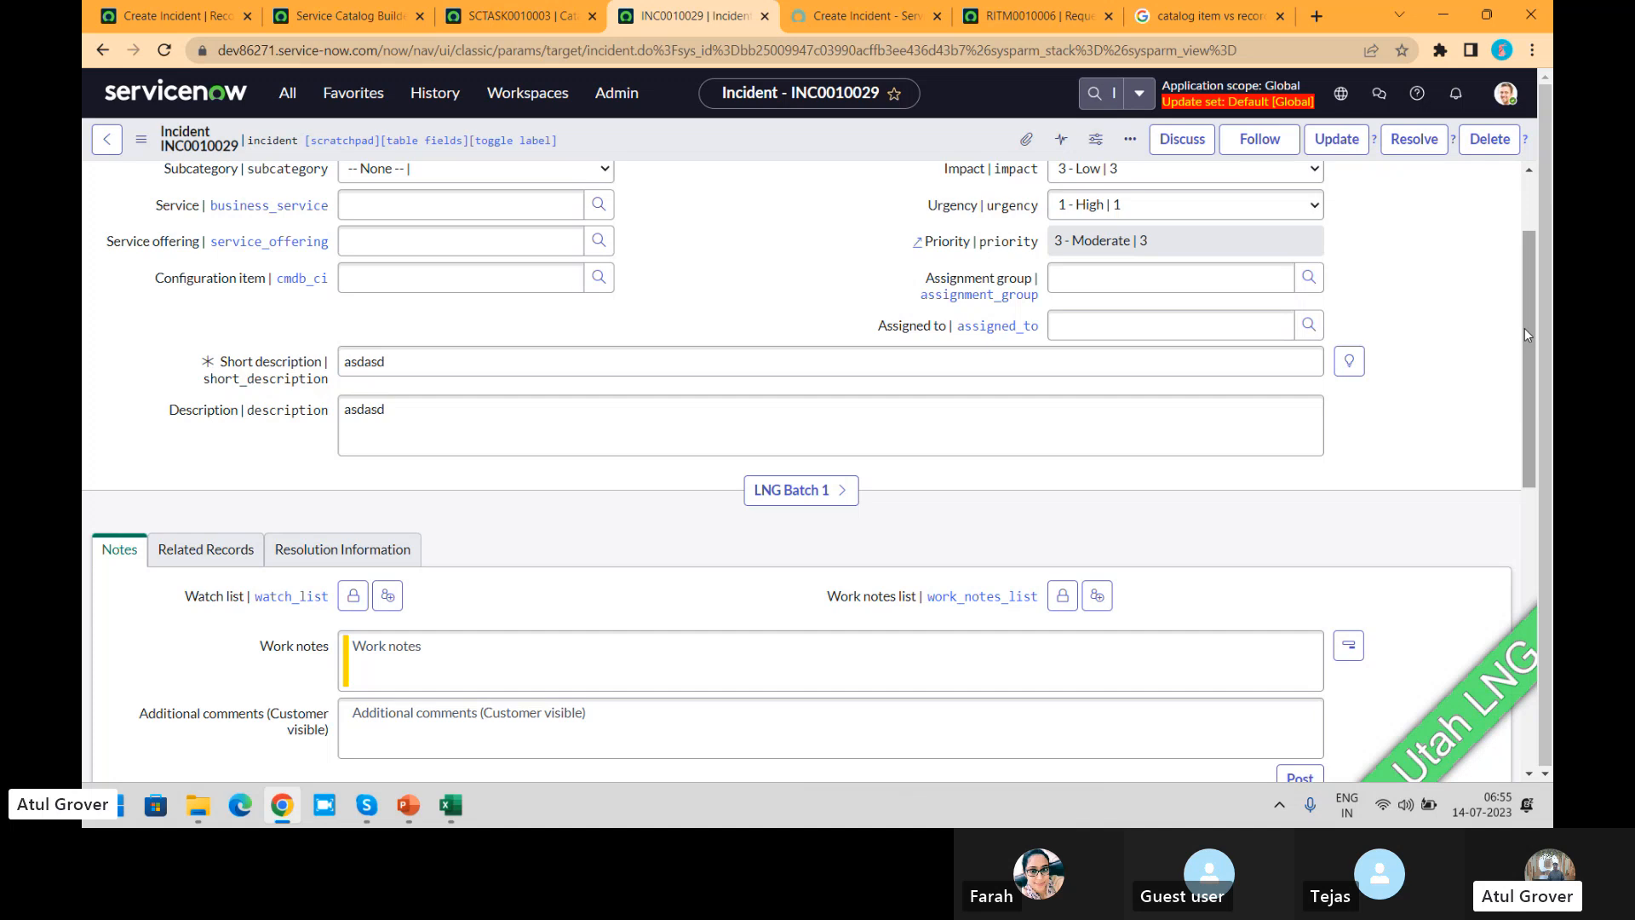
{"action": "left_click_drag", "start_coordinate": [1525, 329], "coordinate": [1521, 306]}
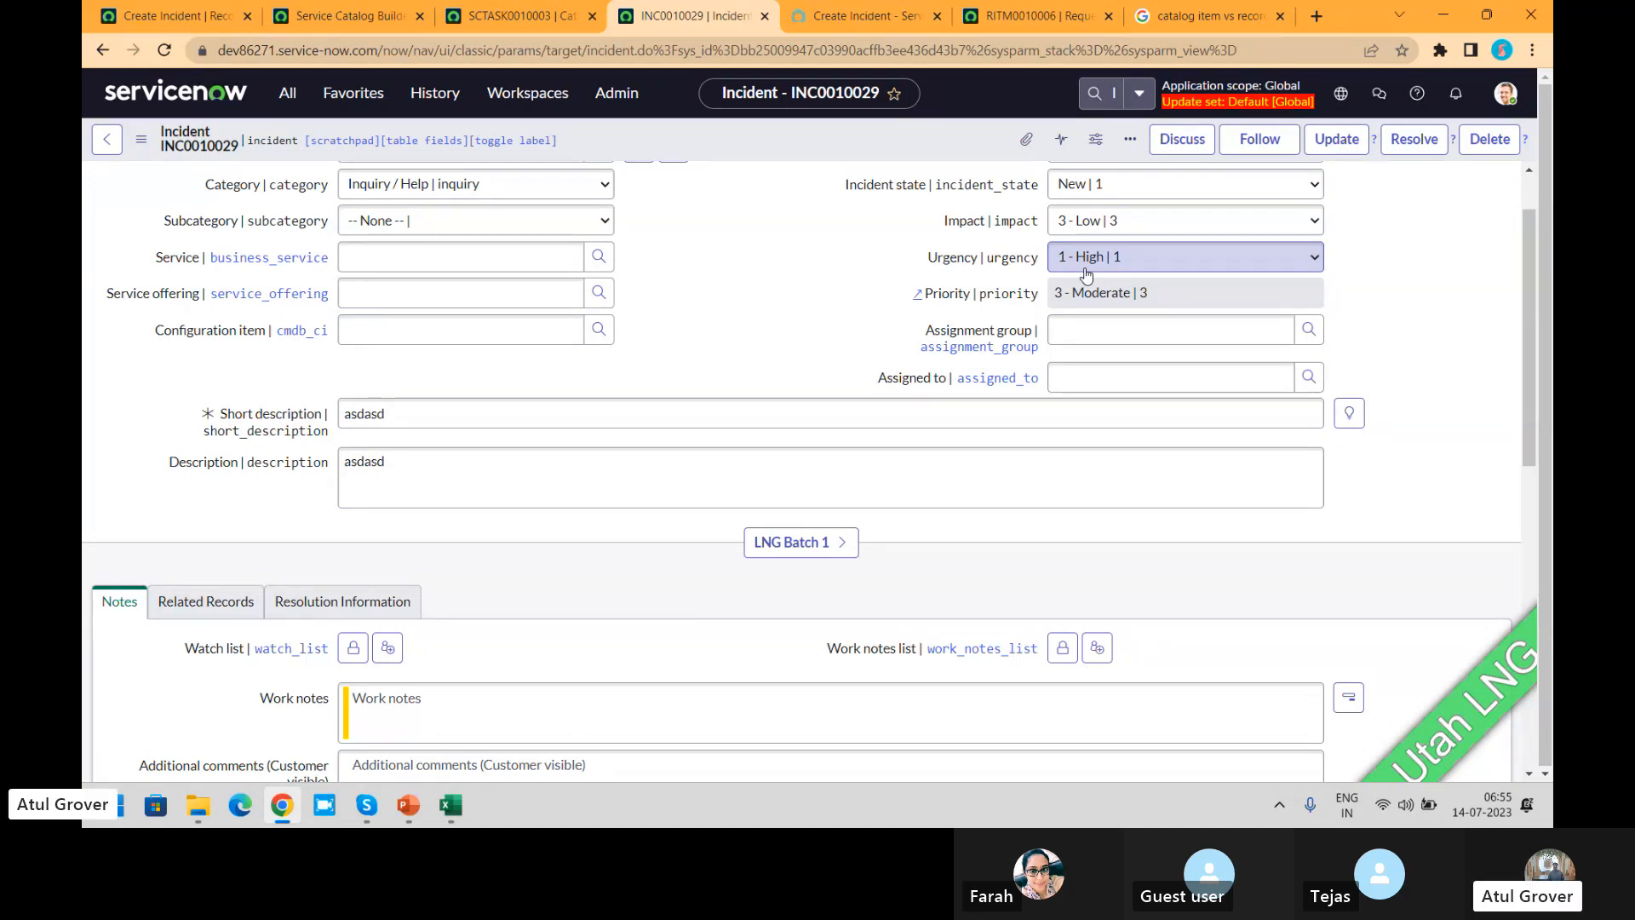
{"action": "left_click", "coordinate": [872, 18]}
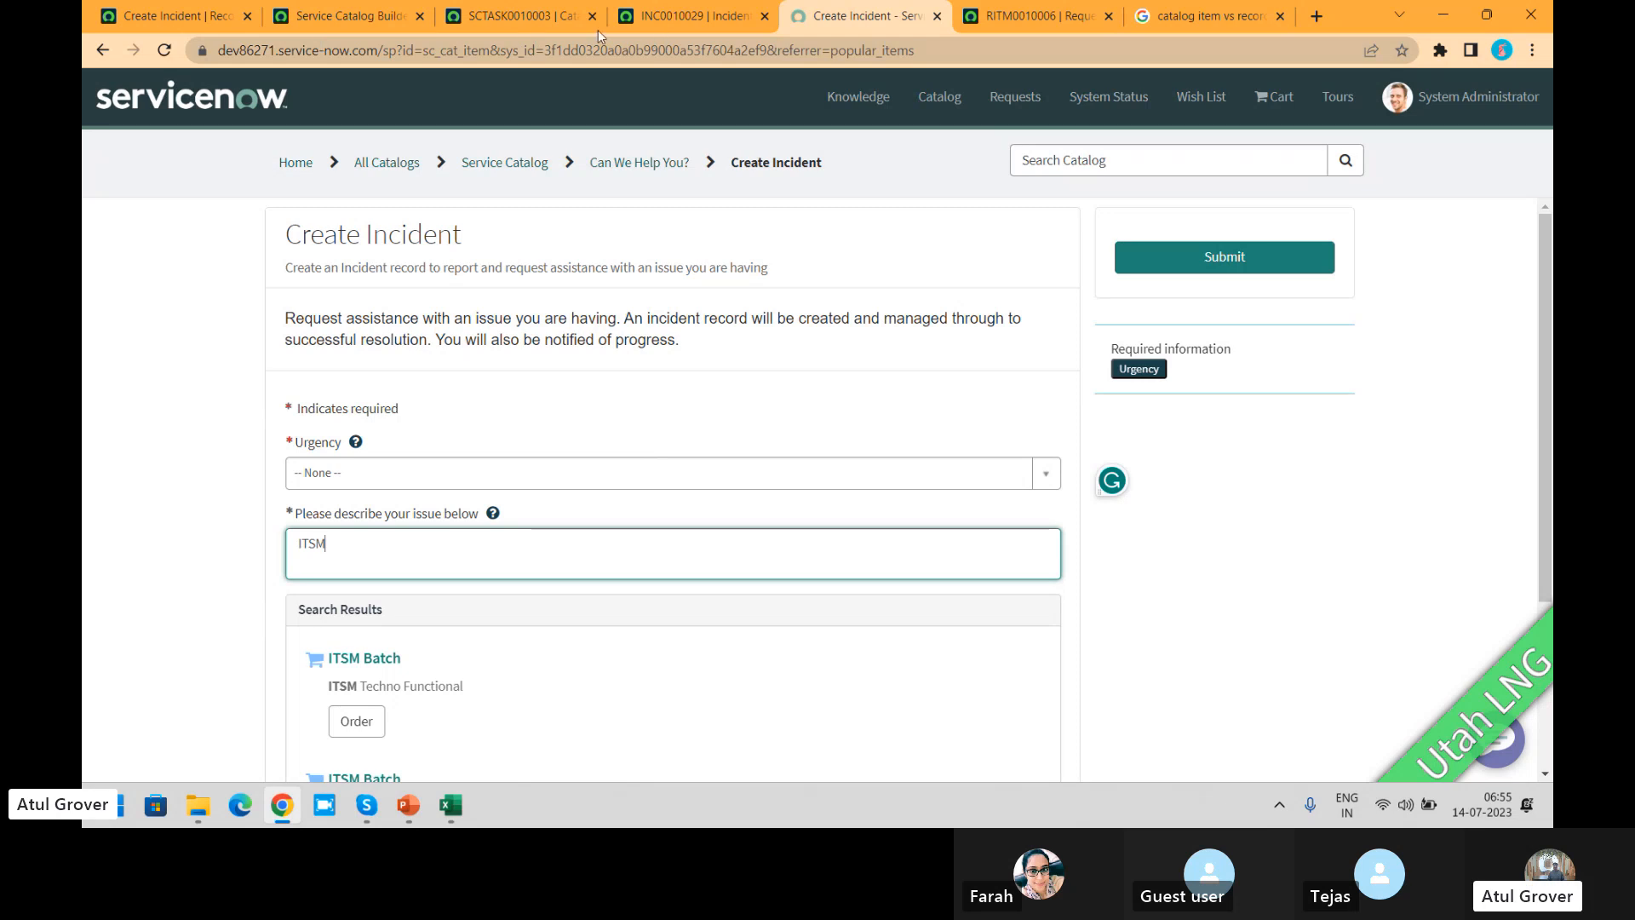
{"action": "left_click", "coordinate": [687, 13]}
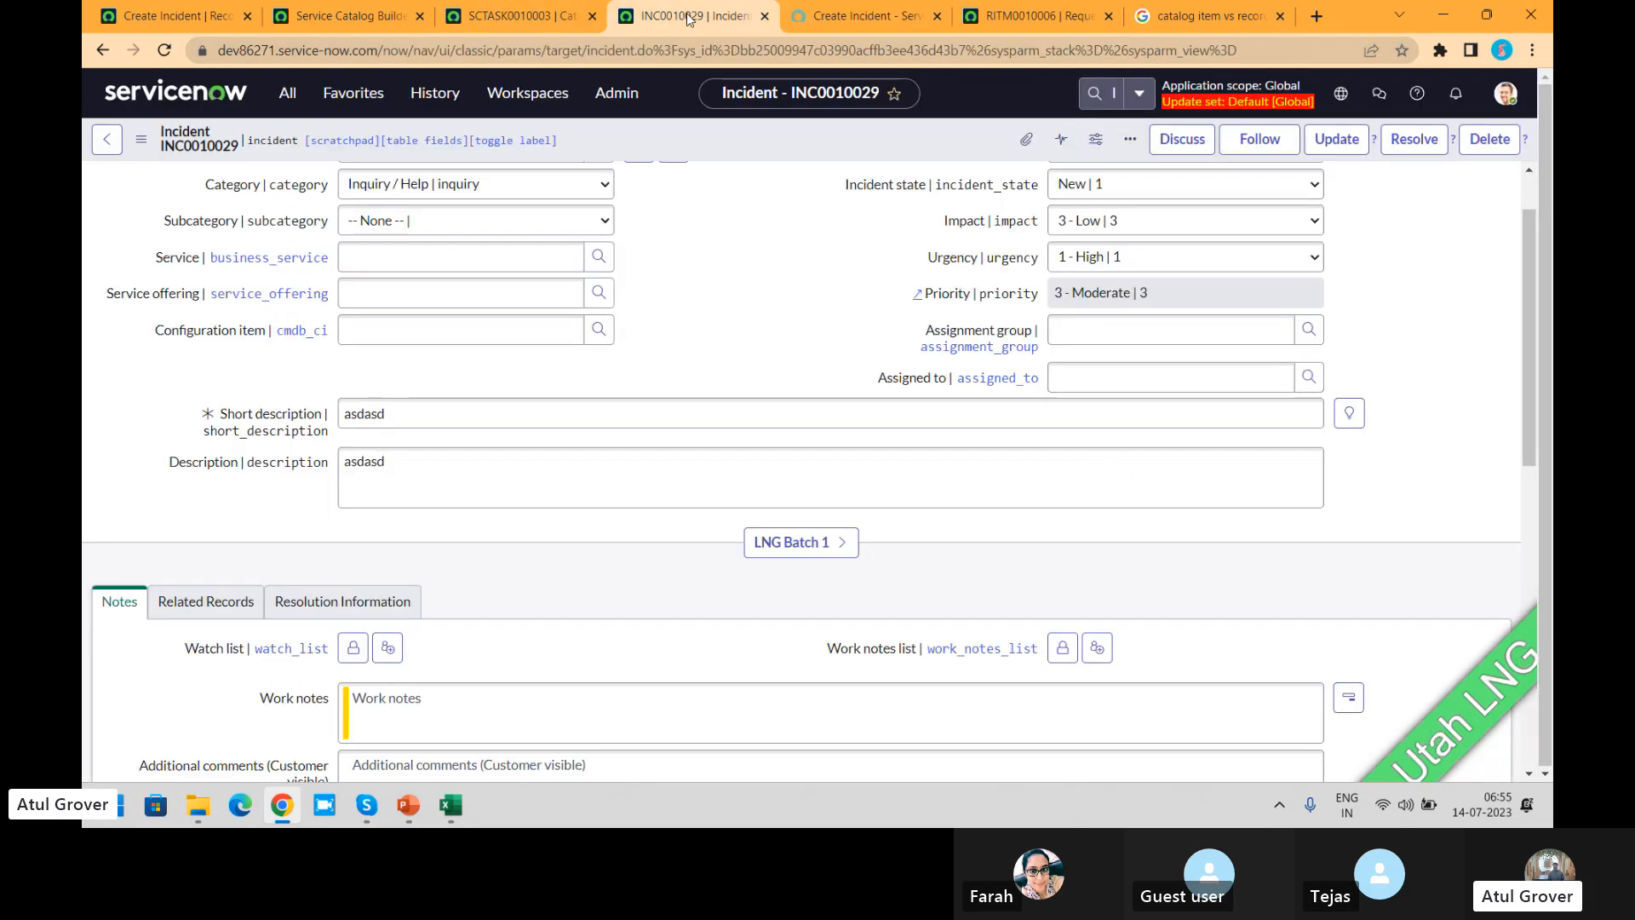
Step: Open the incident form's layout configuration, filter the available fields by "inc" and add Incident Variable Editor to the selected ones
{"action": "right_click", "coordinate": [734, 143]}
{"action": "mouse_move", "coordinate": [905, 523]}
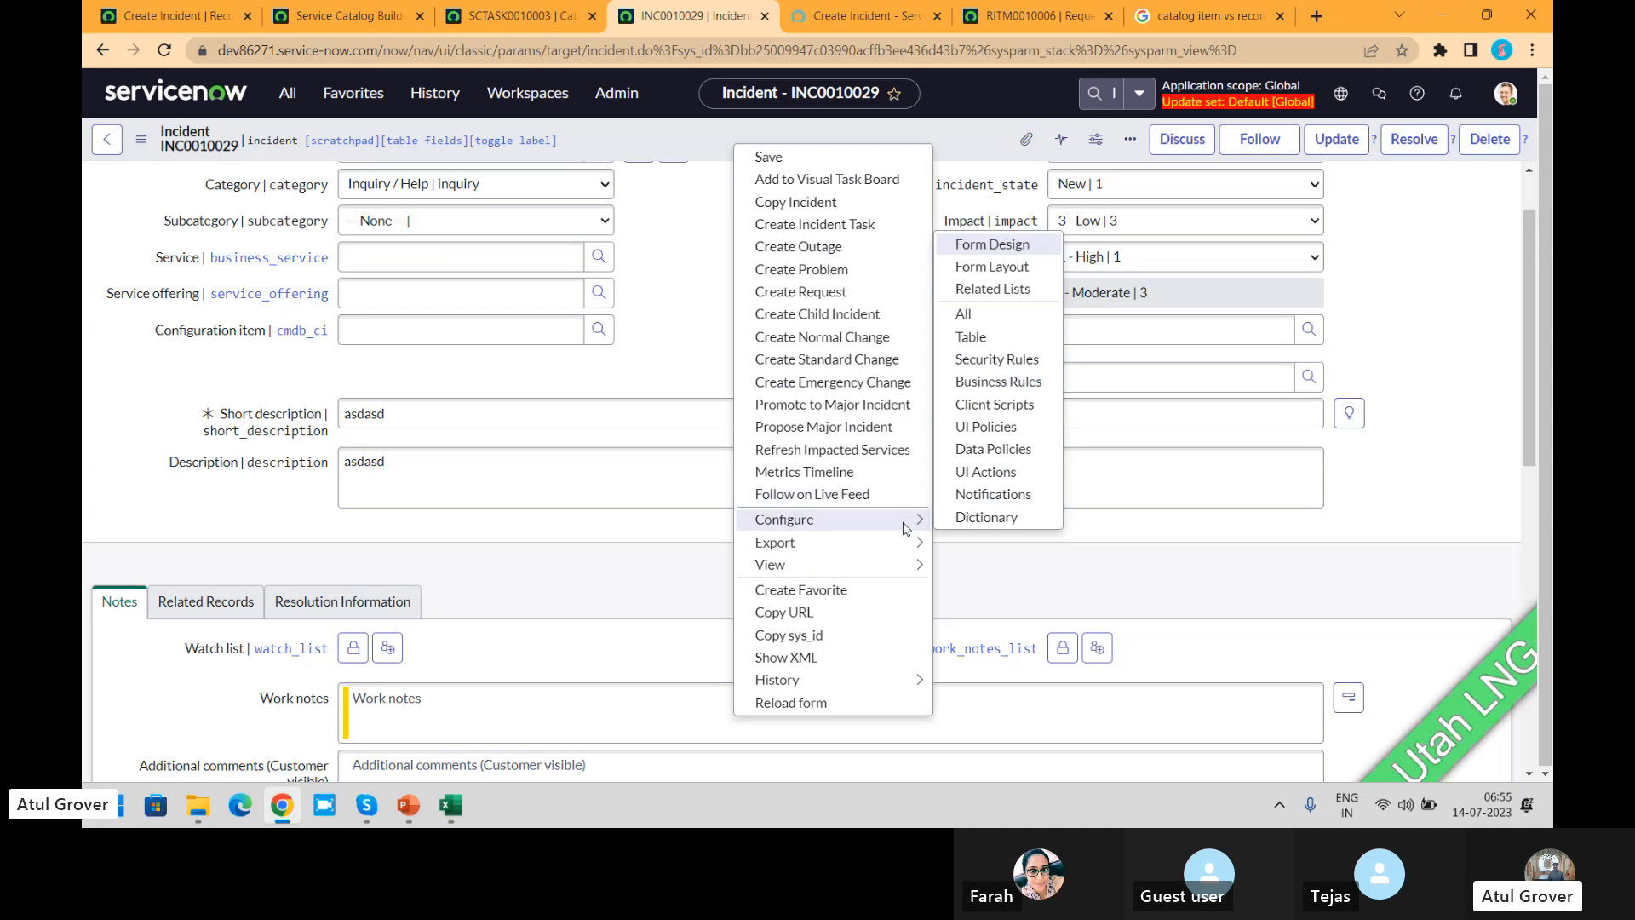
{"action": "left_click", "coordinate": [1025, 271]}
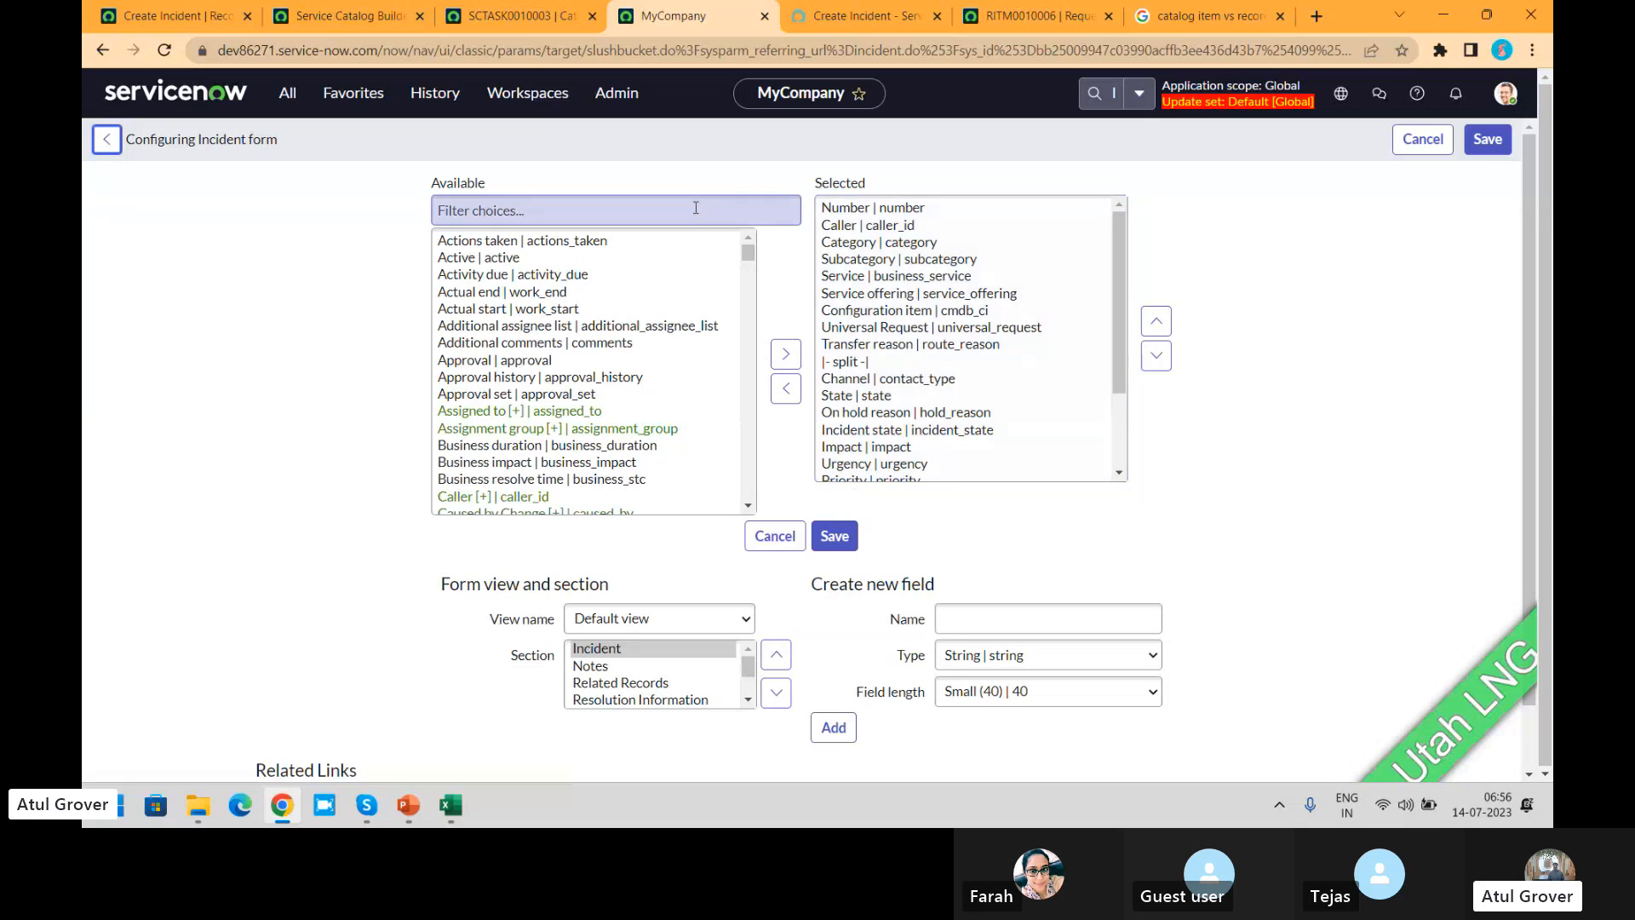
{"action": "left_click", "coordinate": [695, 208]}
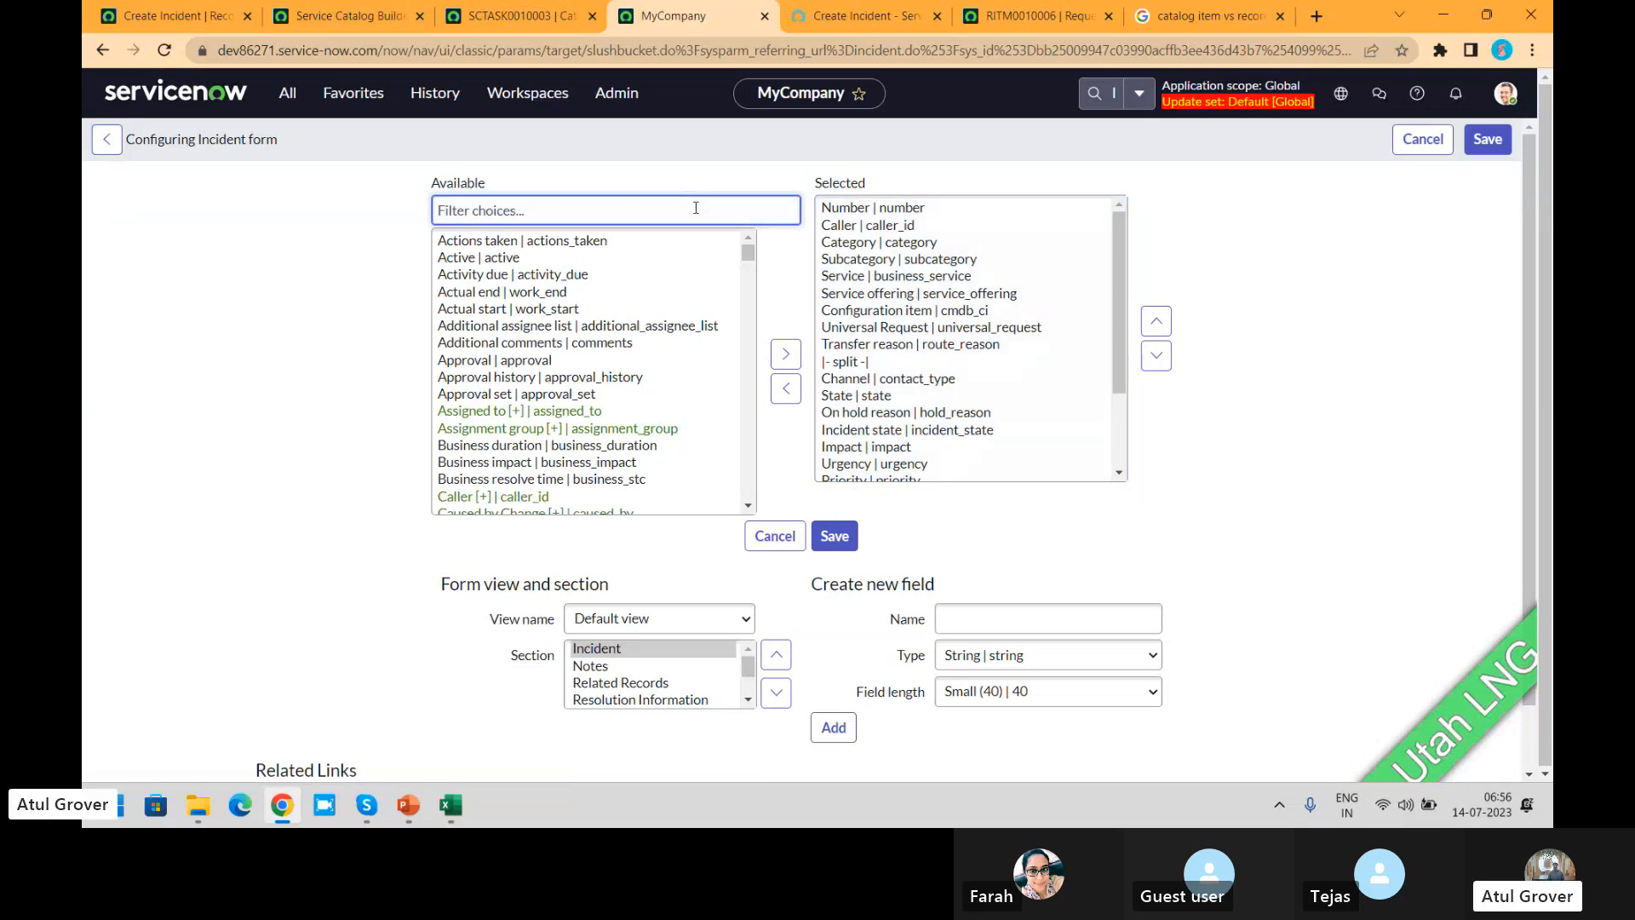
{"action": "type", "text": "inc"}
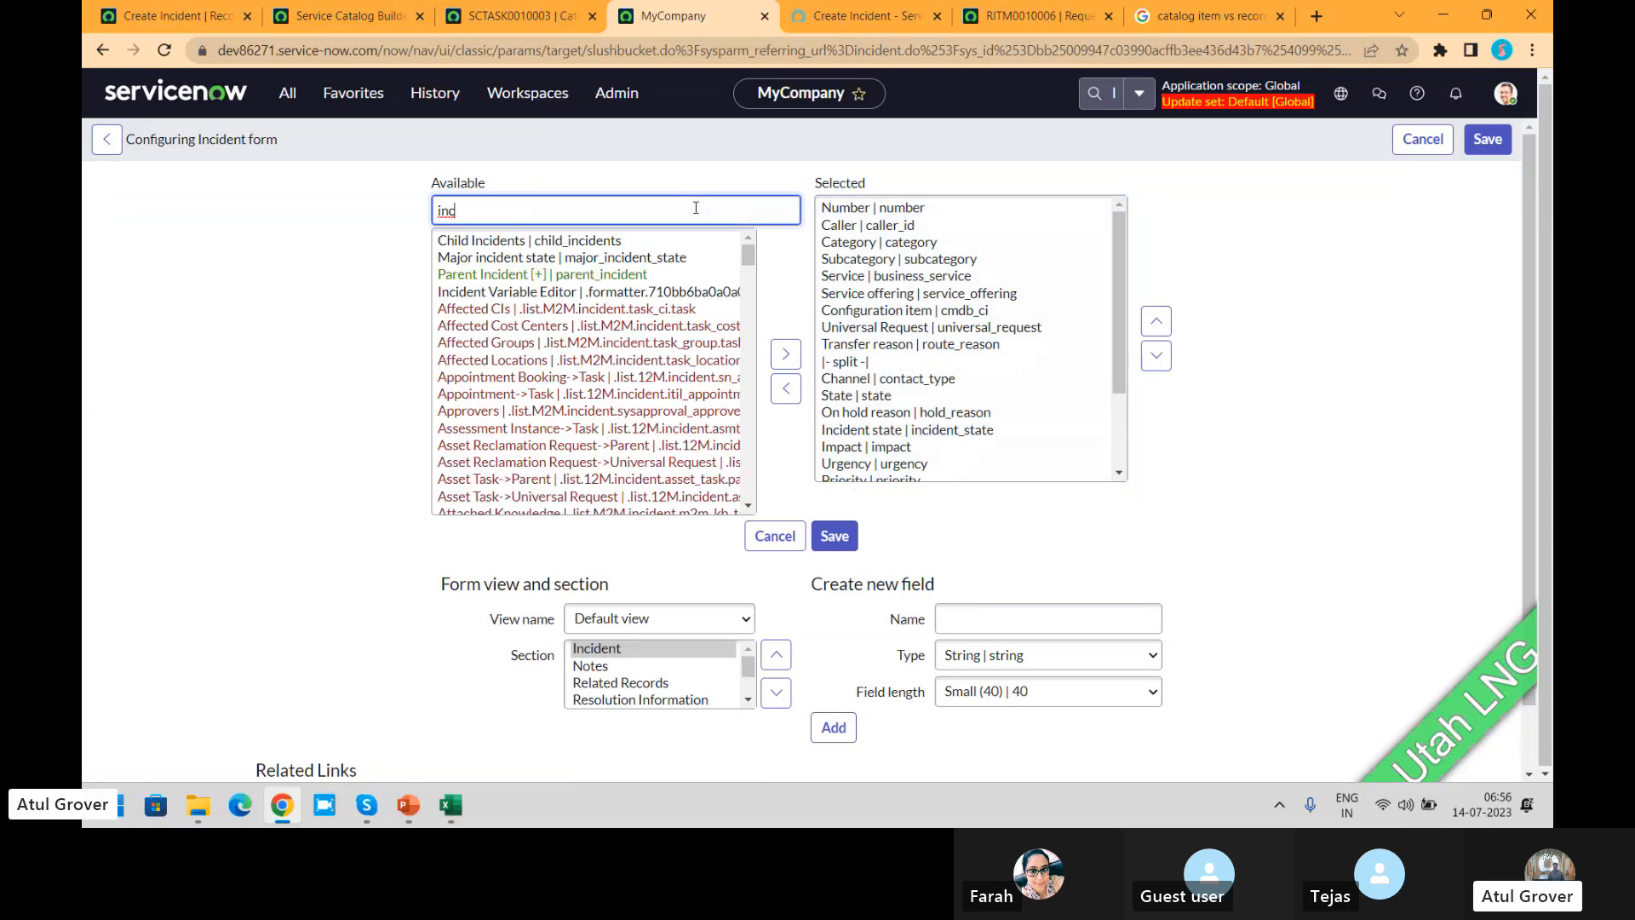
{"action": "left_click", "coordinate": [634, 291]}
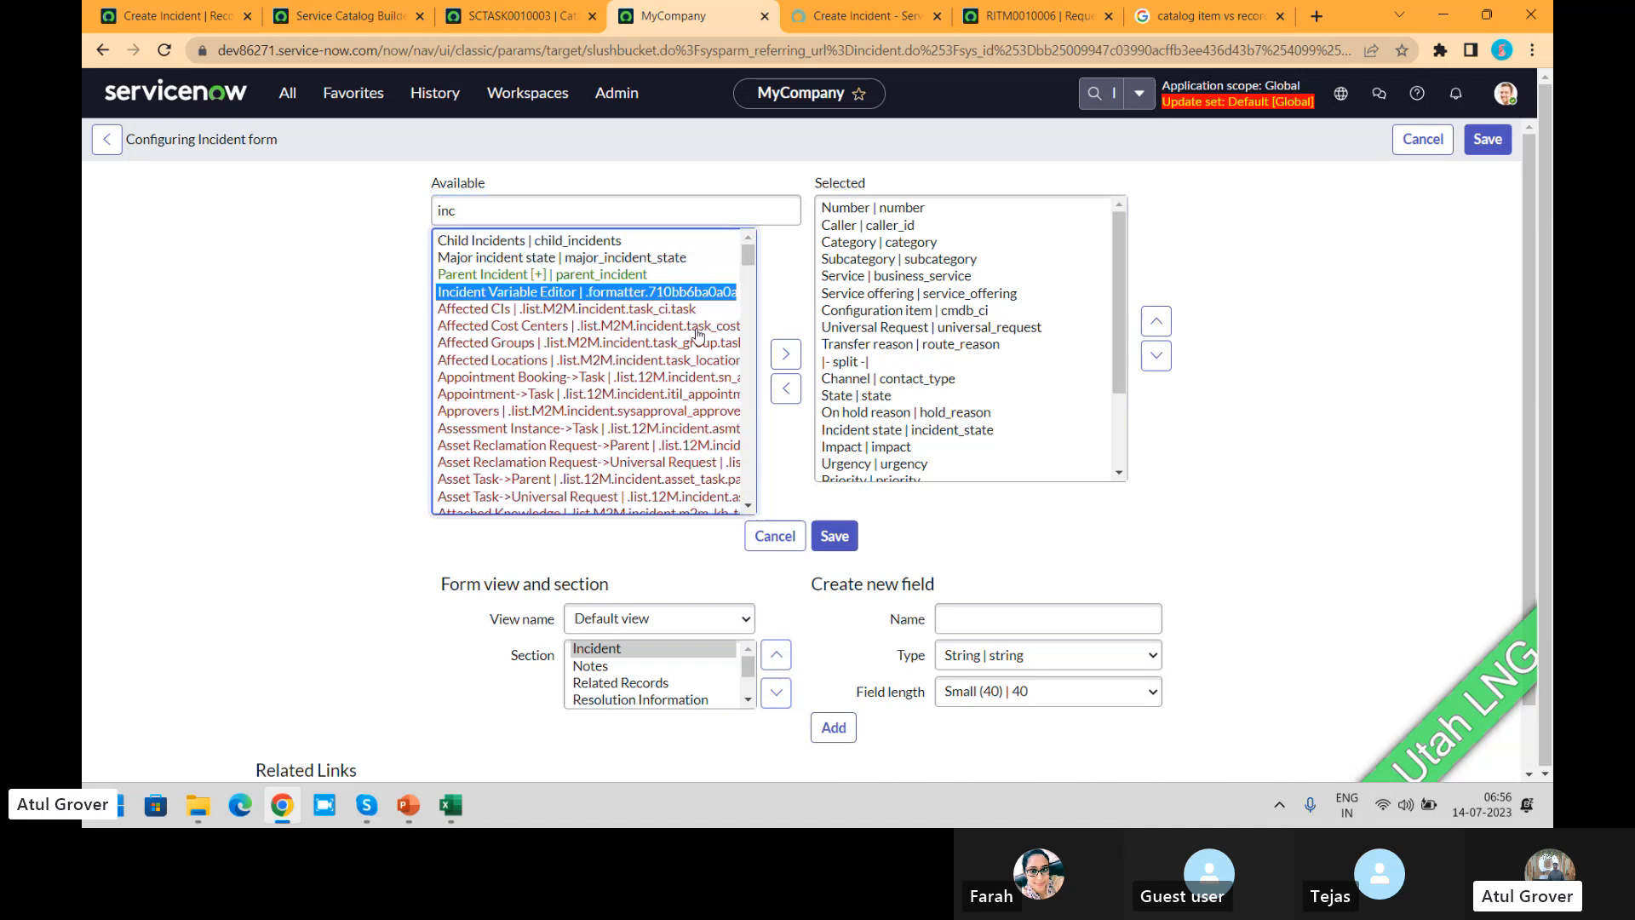
{"action": "left_click", "coordinate": [786, 354]}
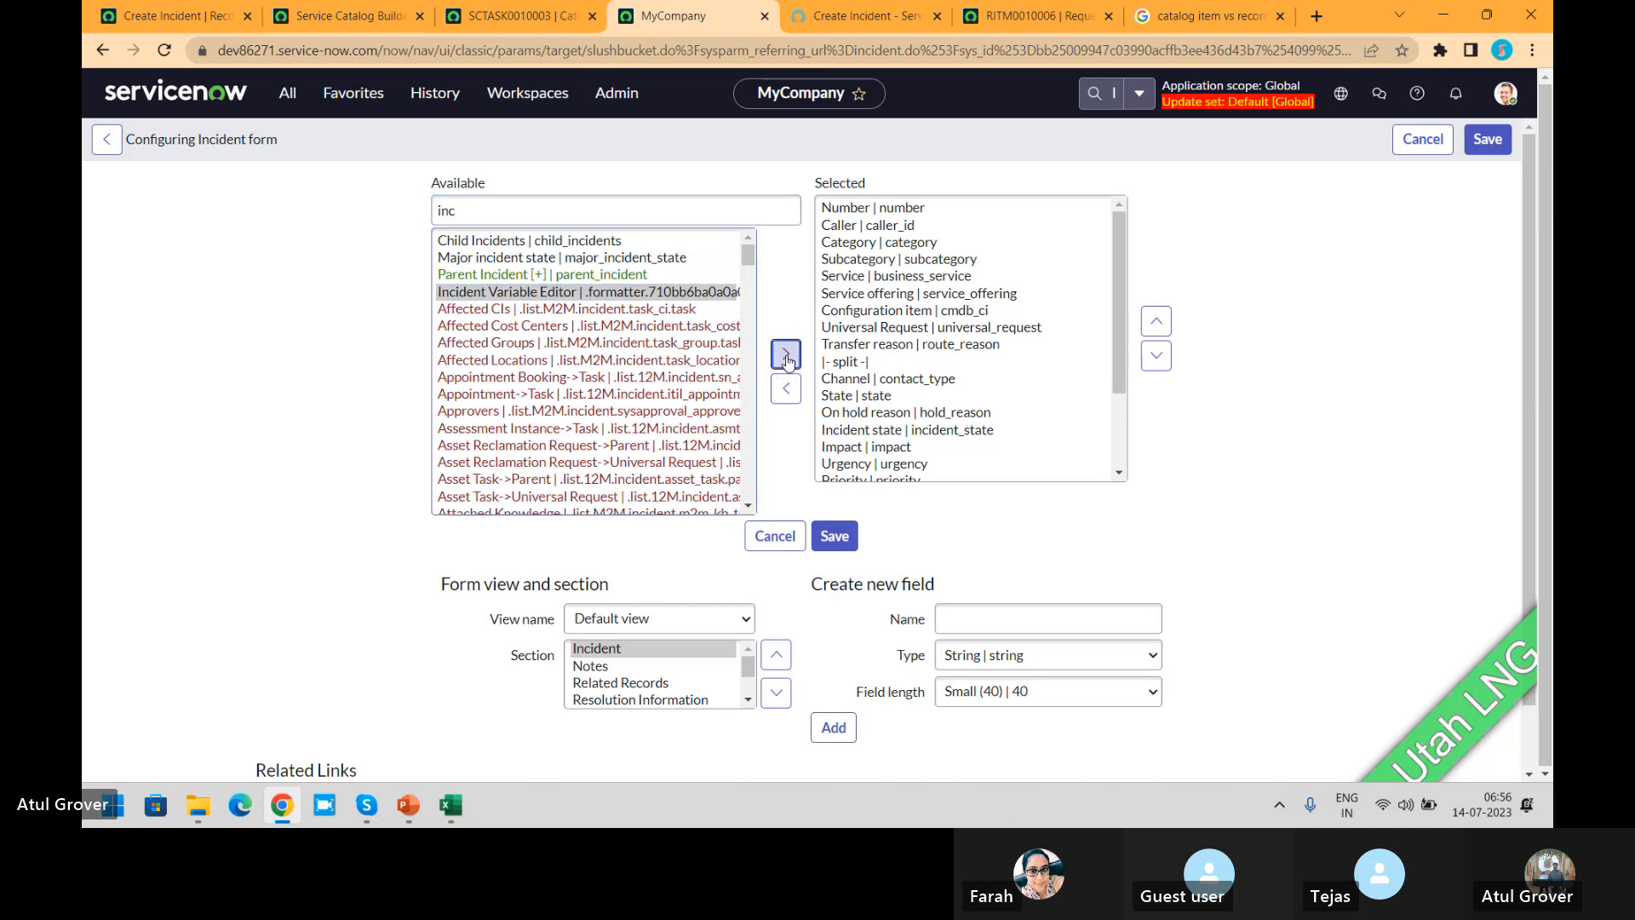
Step: Move Incident Variable Editor up between Incident state and Impact in the incident form's field order and save the layout
{"action": "left_click", "coordinate": [1160, 328]}
{"action": "left_click", "coordinate": [1160, 328]}
{"action": "left_click", "coordinate": [1160, 328]}
{"action": "left_click", "coordinate": [1160, 327]}
{"action": "left_click", "coordinate": [1164, 330]}
{"action": "left_click", "coordinate": [1163, 330]}
{"action": "left_click", "coordinate": [1166, 333]}
{"action": "left_click", "coordinate": [1166, 333]}
{"action": "left_click", "coordinate": [1166, 333]}
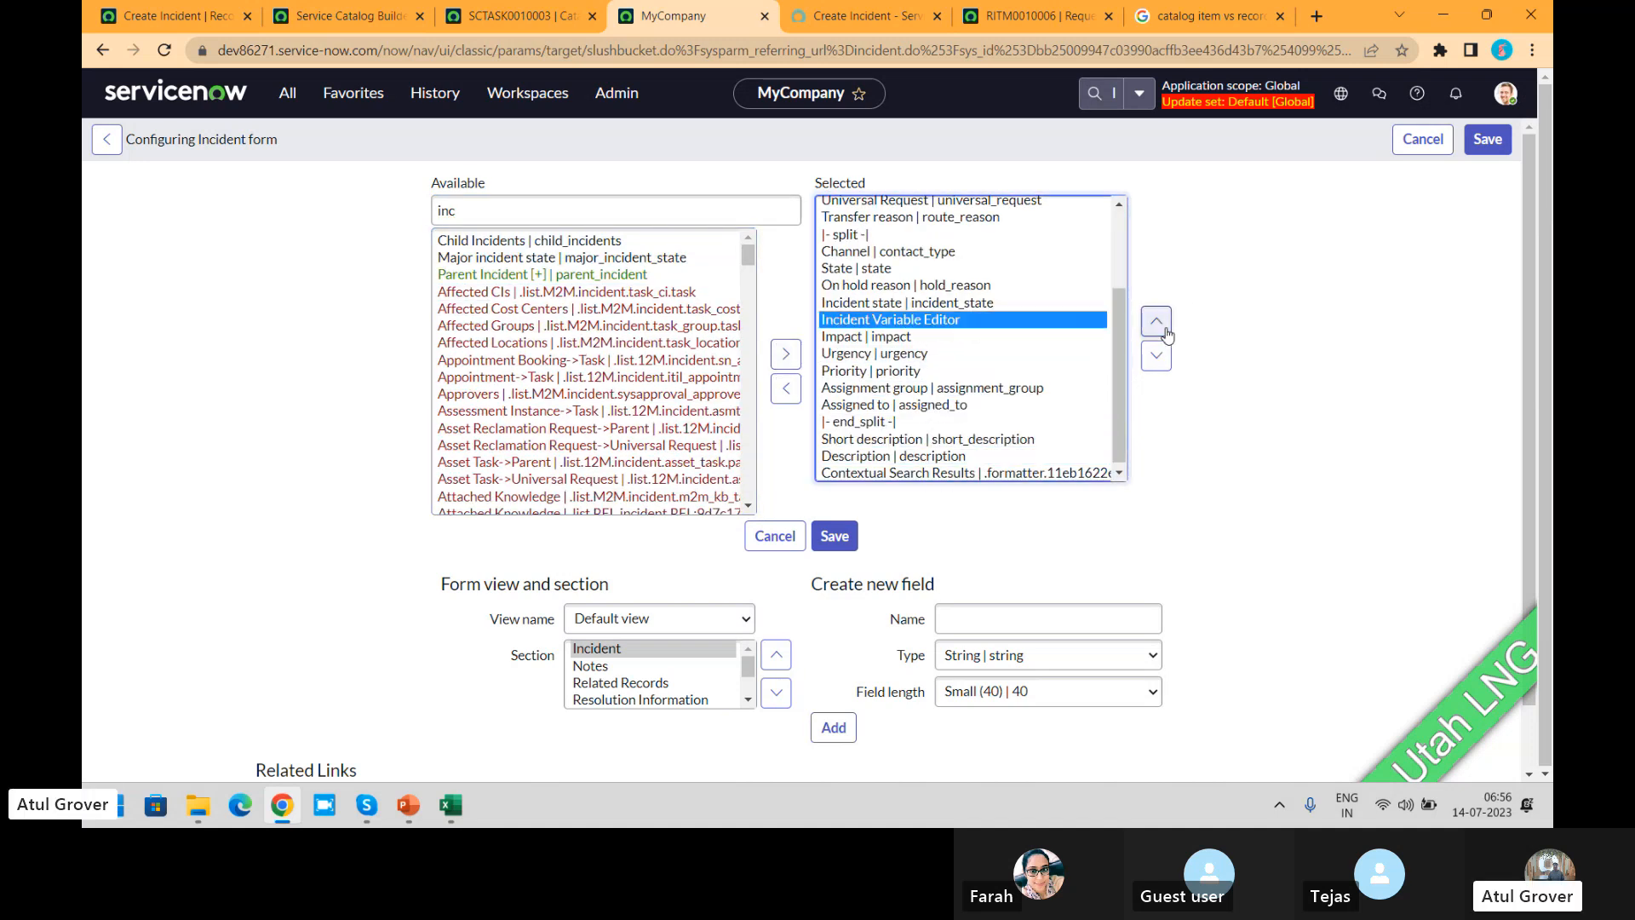
{"action": "left_click", "coordinate": [838, 538]}
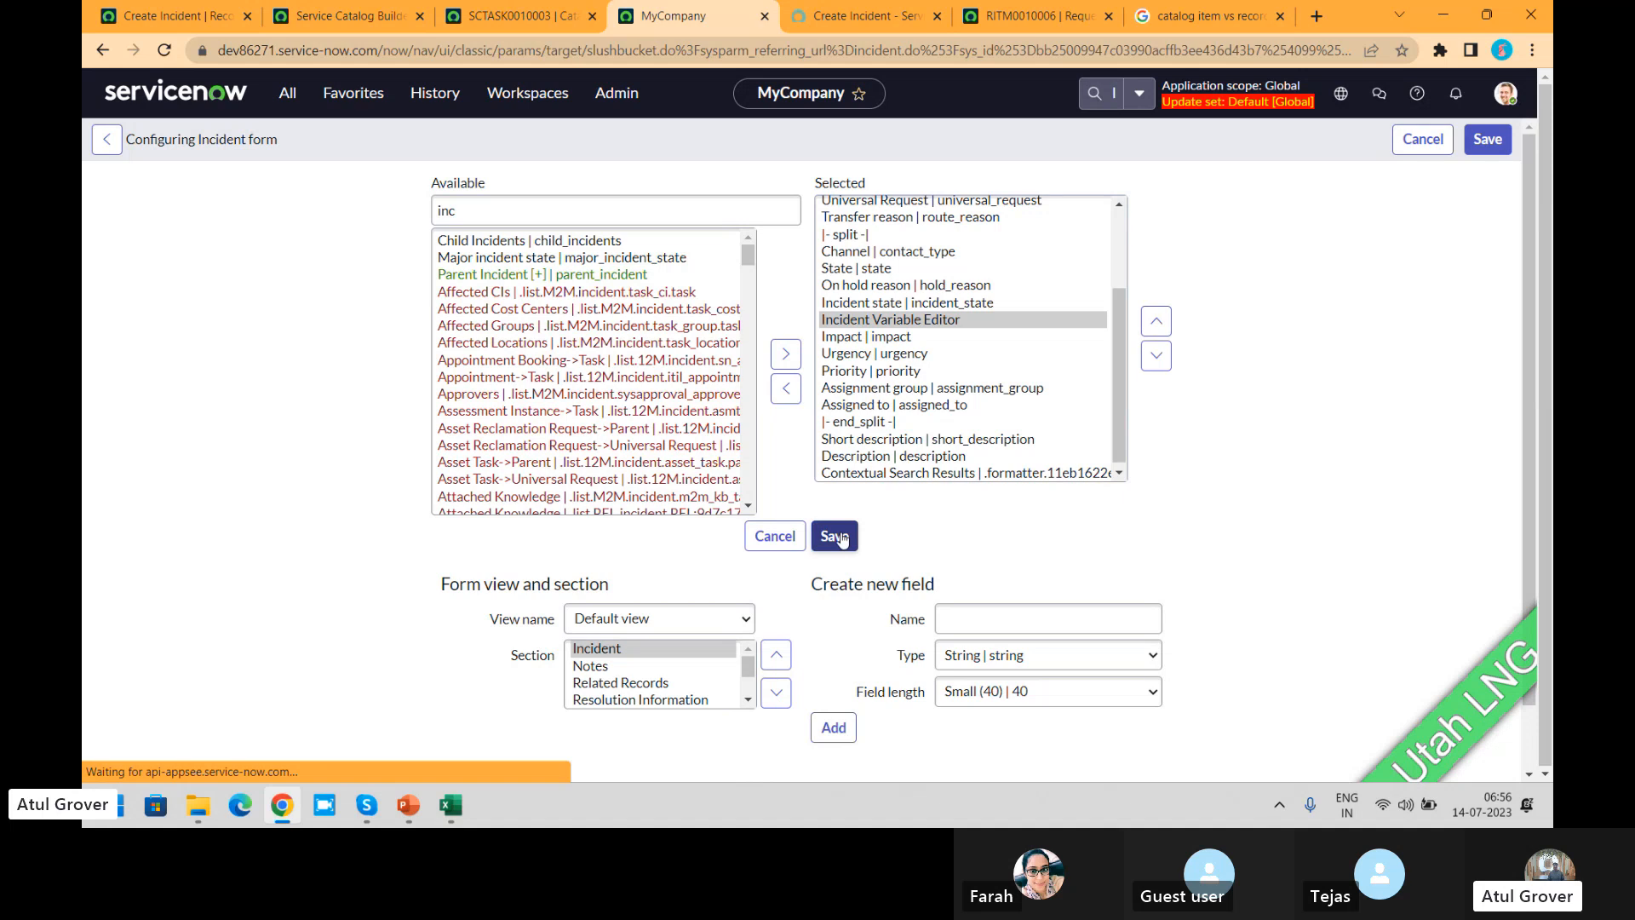
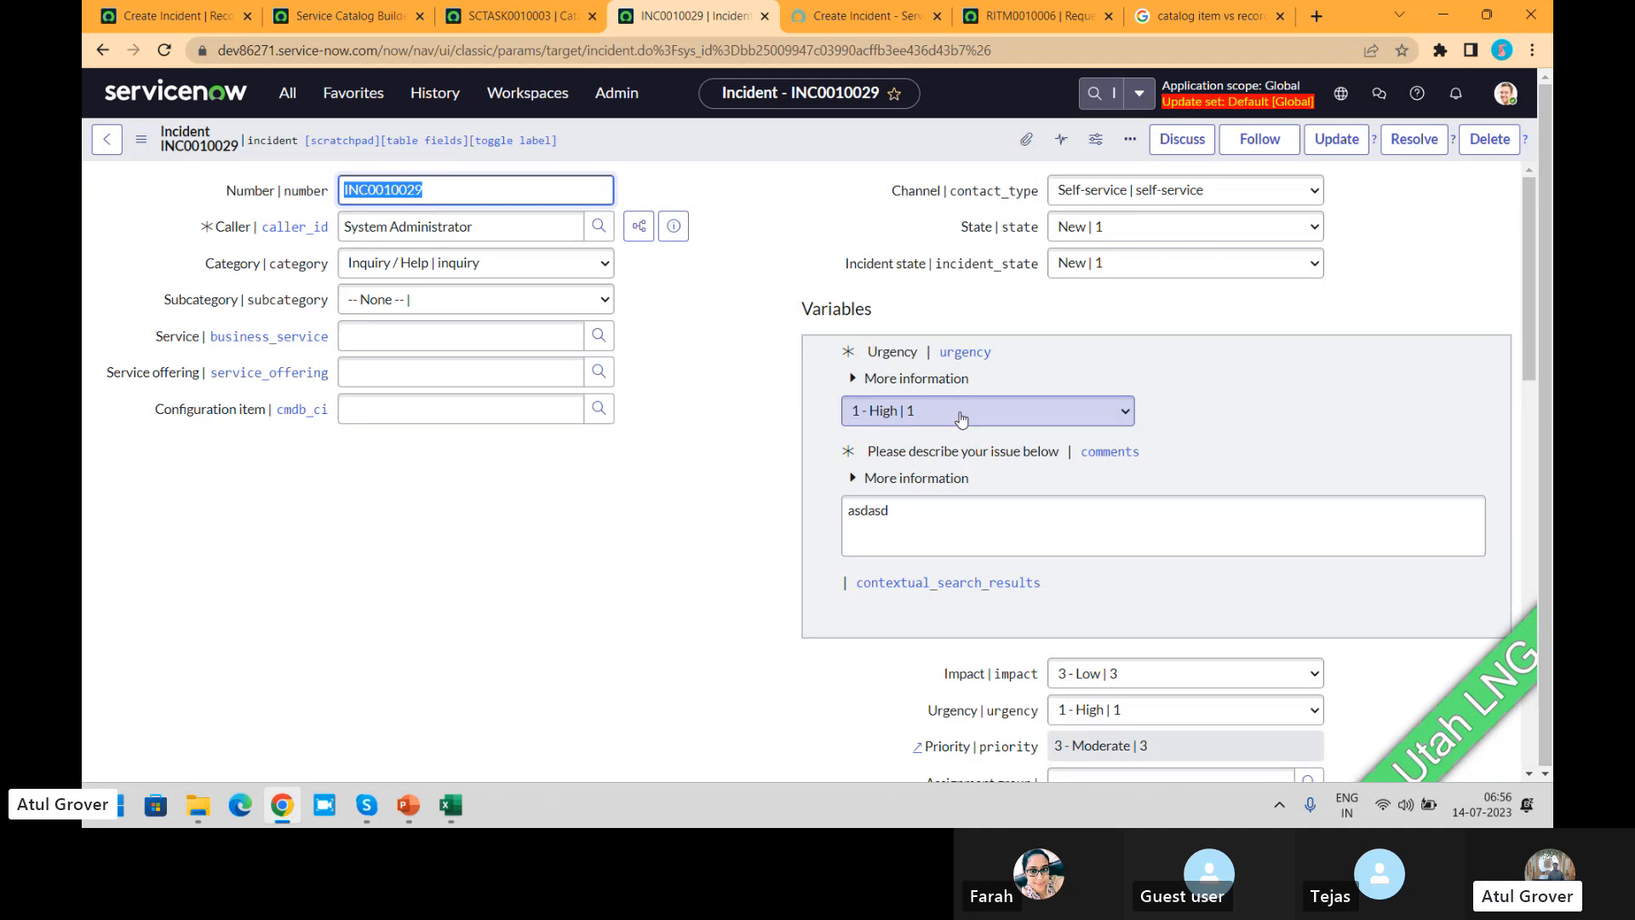
Step: Compare the Variables section of the incident record with the questions on the portal's Create Incident form
{"action": "left_click", "coordinate": [892, 18]}
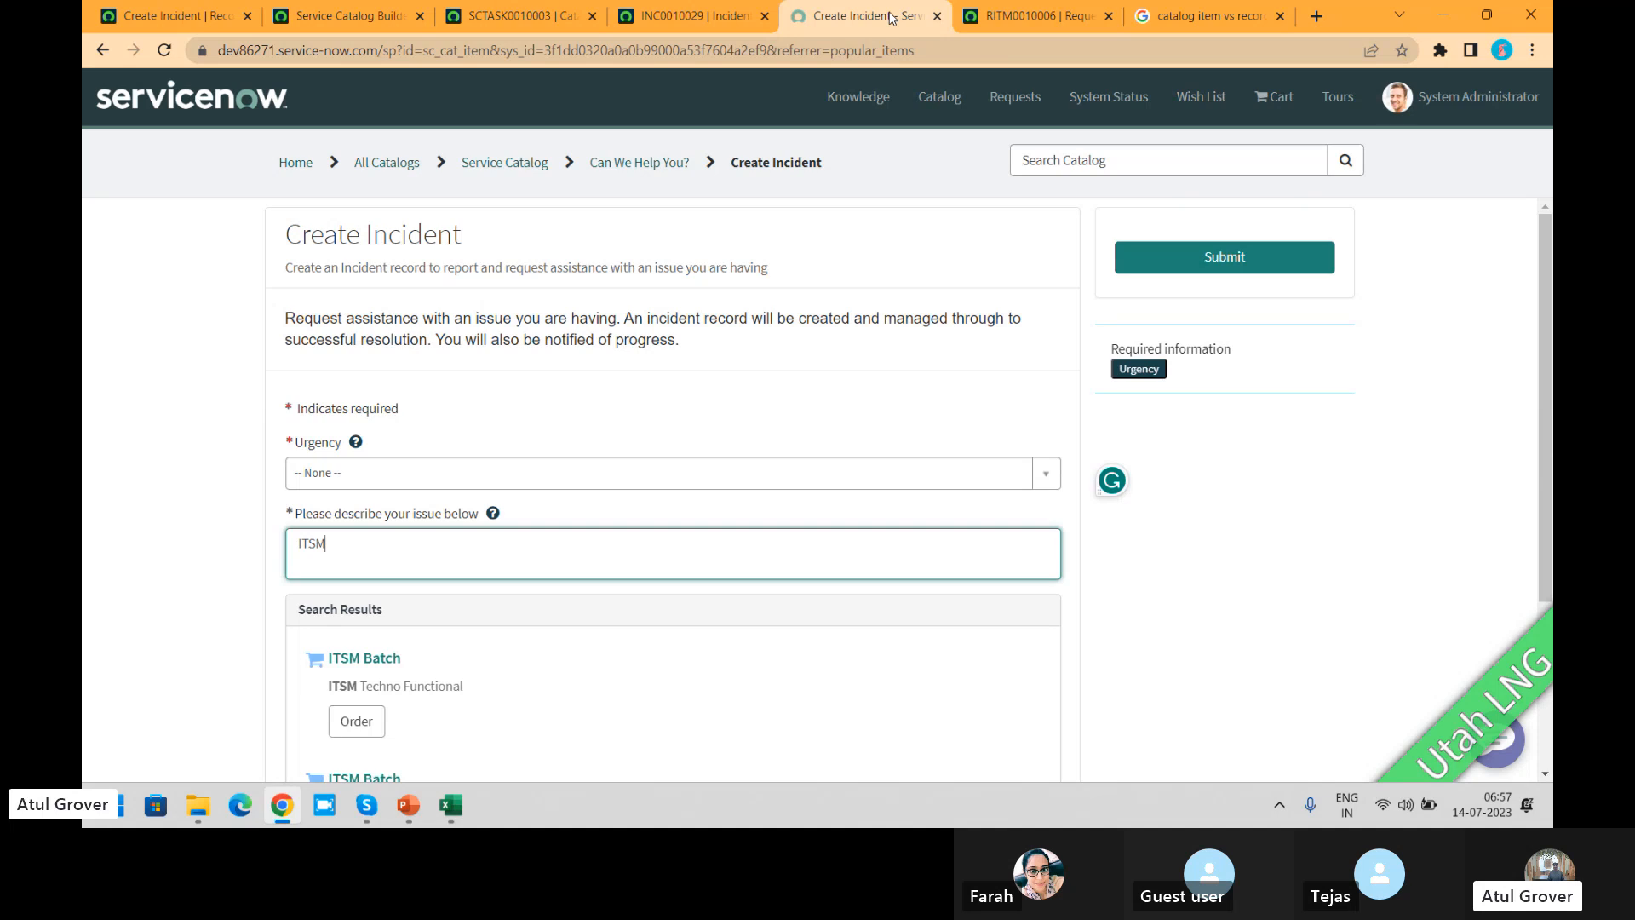
{"action": "left_click", "coordinate": [684, 19]}
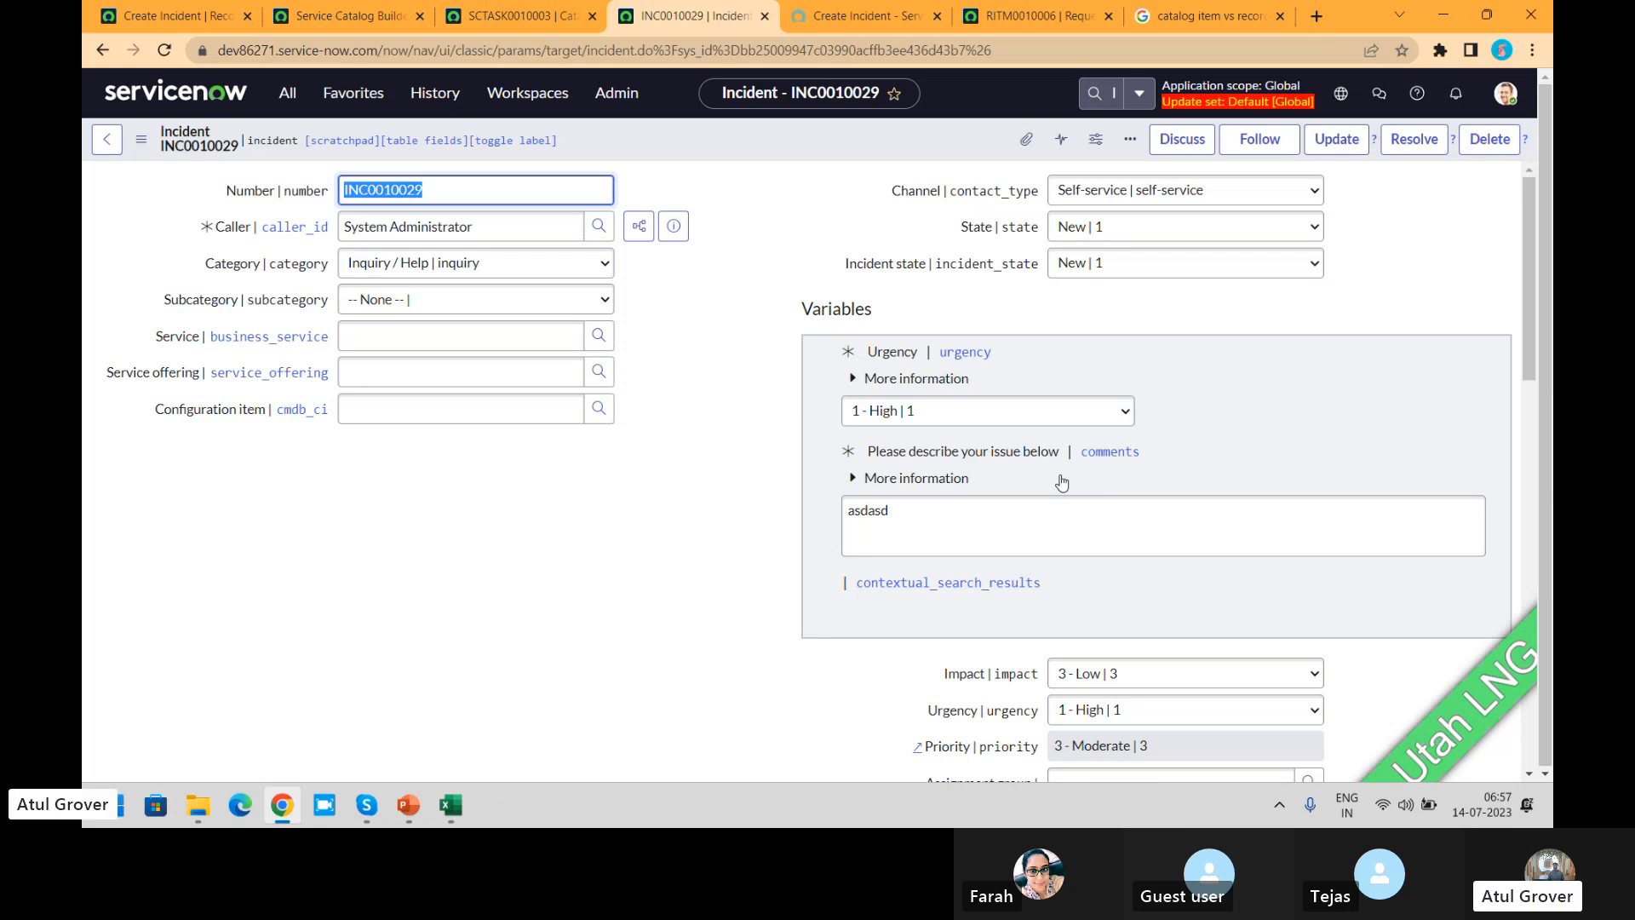
{"action": "key", "text": "alt+Tab"}
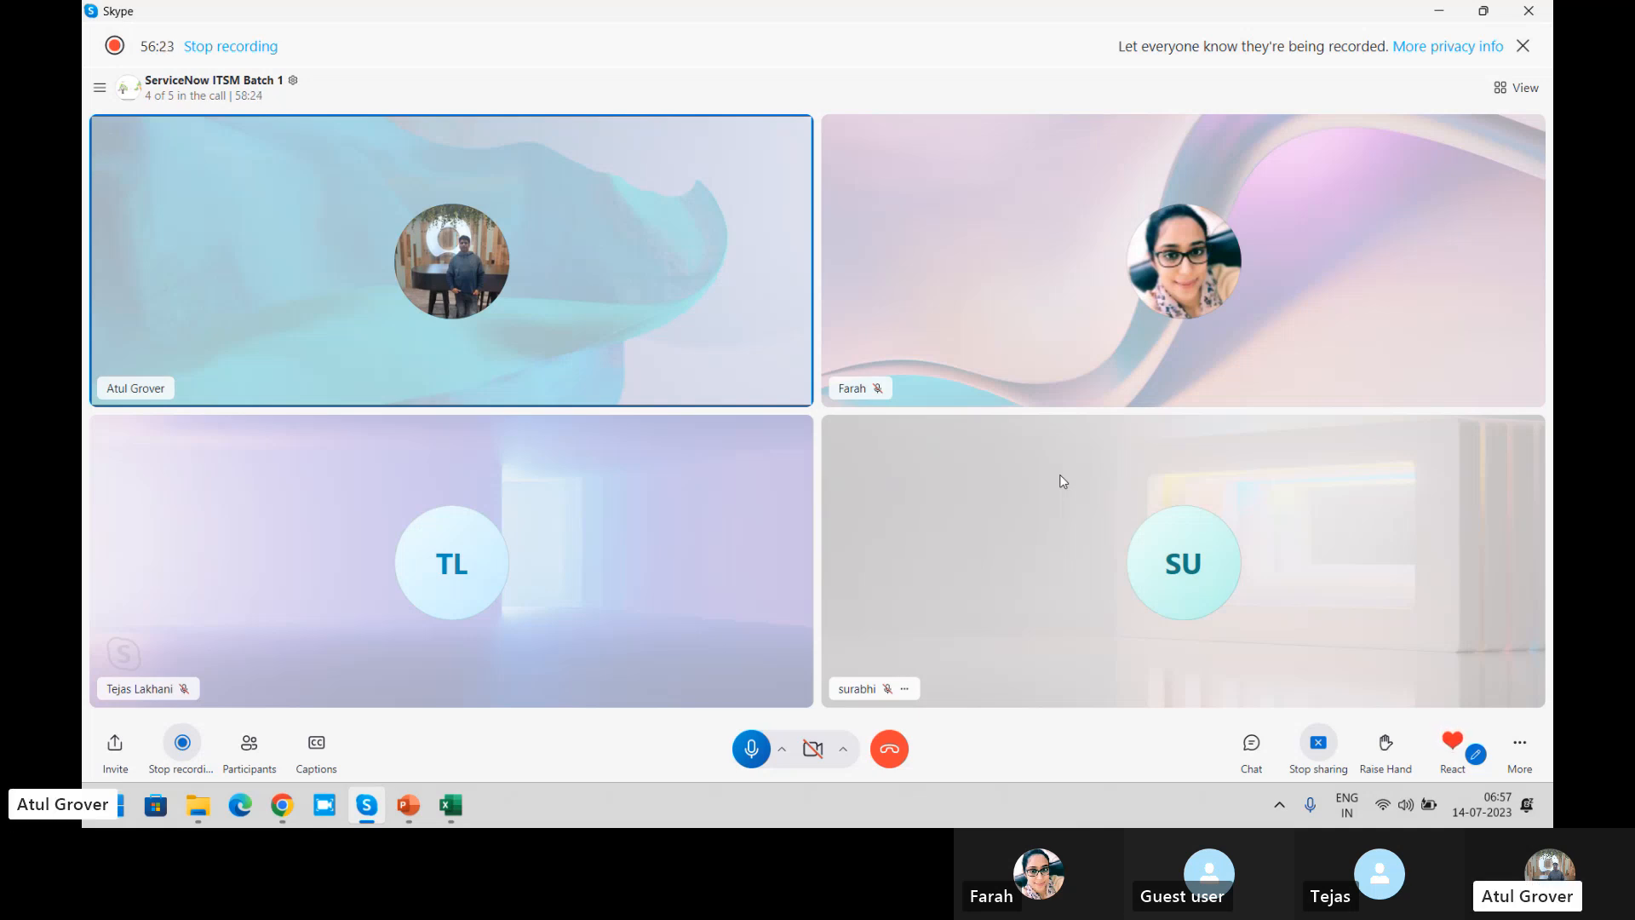
{"action": "key", "text": "alt+Tab"}
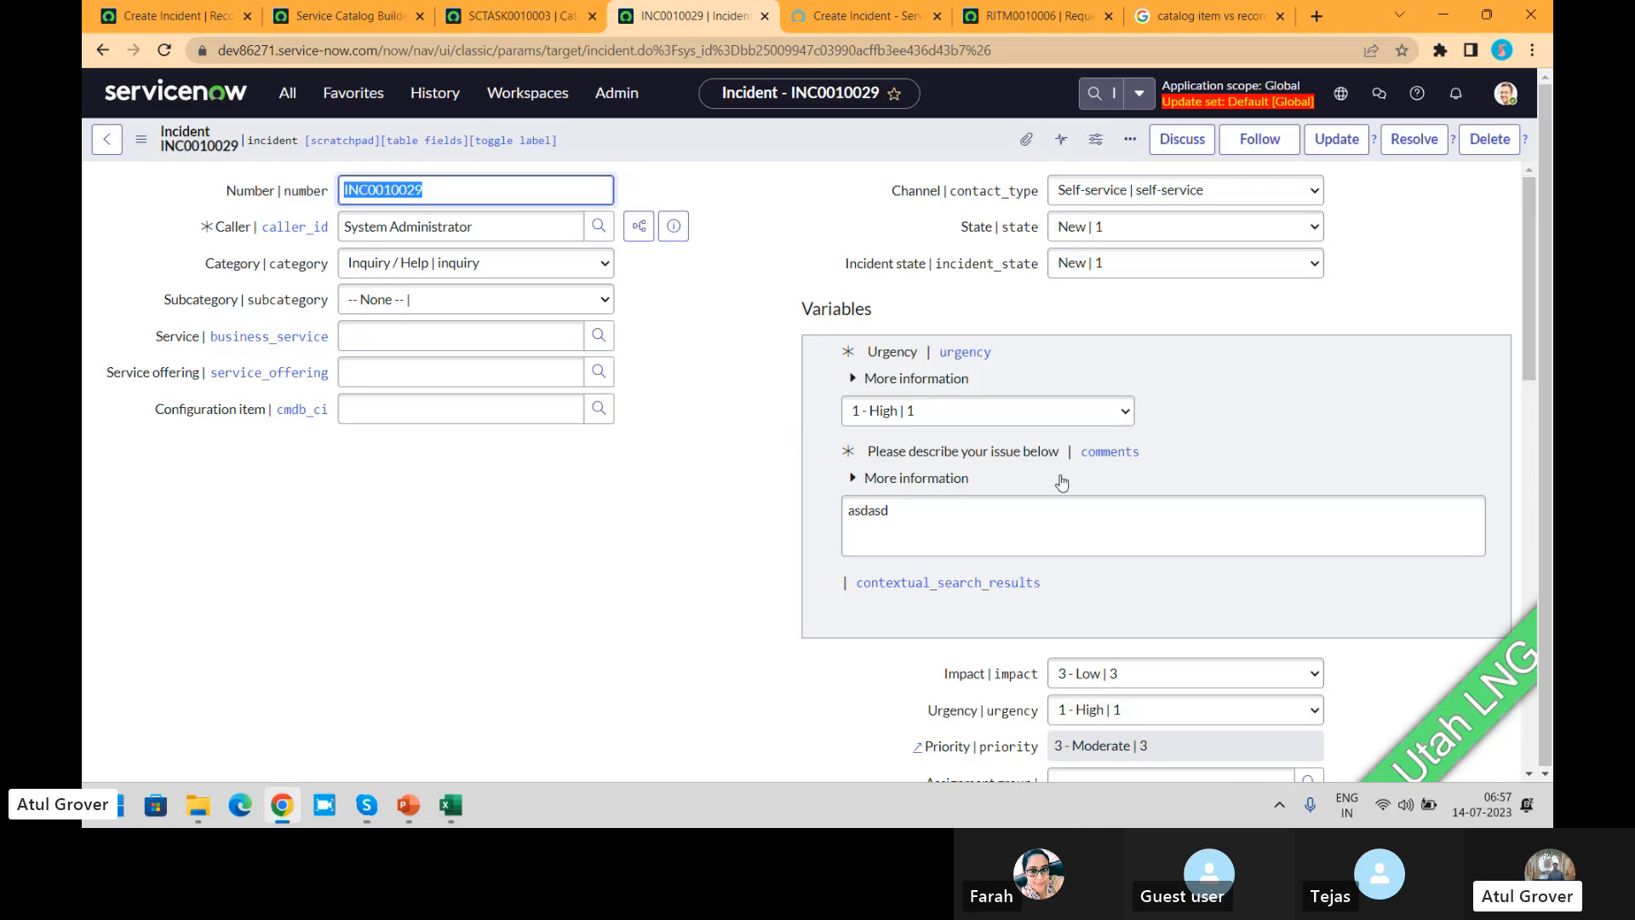
{"action": "left_click", "coordinate": [868, 12]}
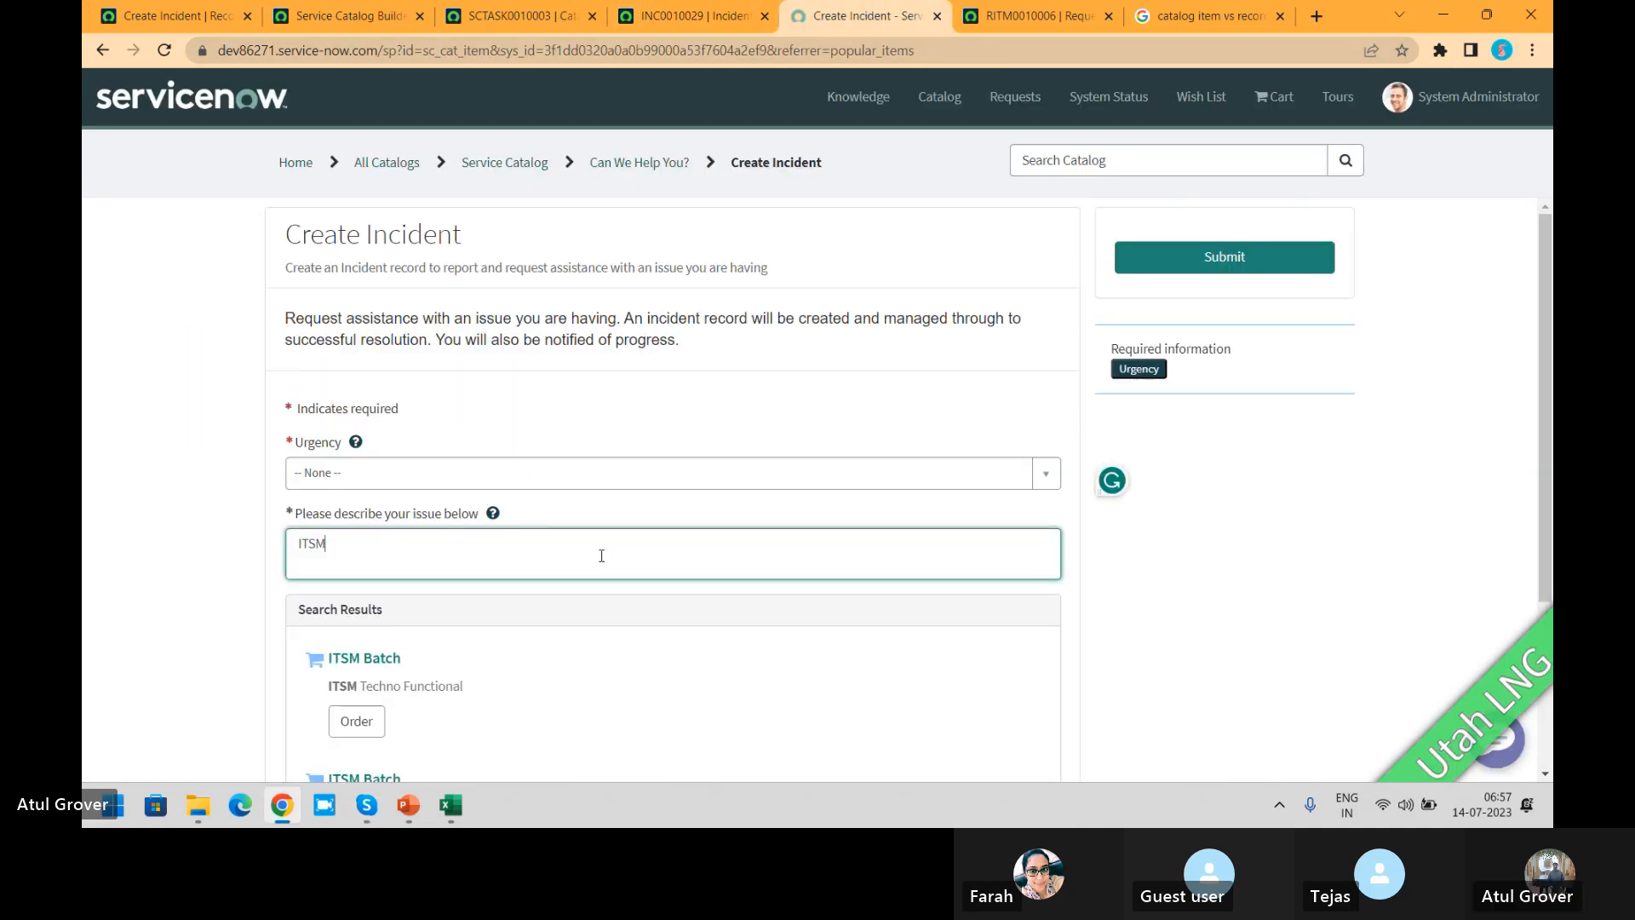
Step: Find the Order Guides list by filtering the navigator for "order gui" and open the New Hire order guide record
{"action": "left_click", "coordinate": [153, 11]}
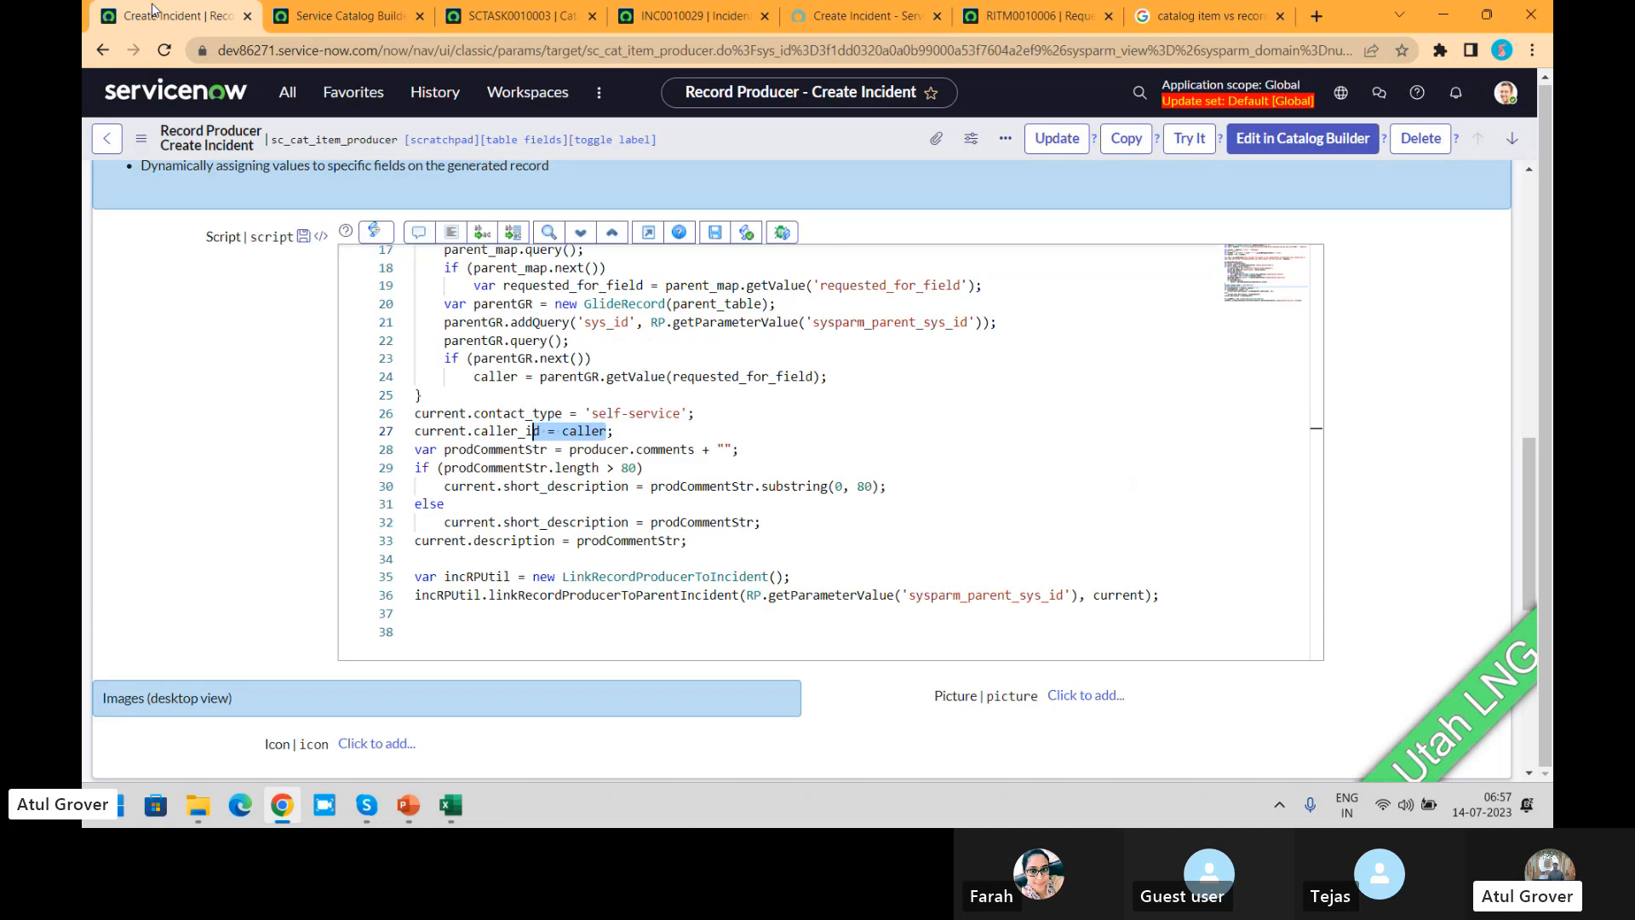
{"action": "left_click", "coordinate": [288, 93]}
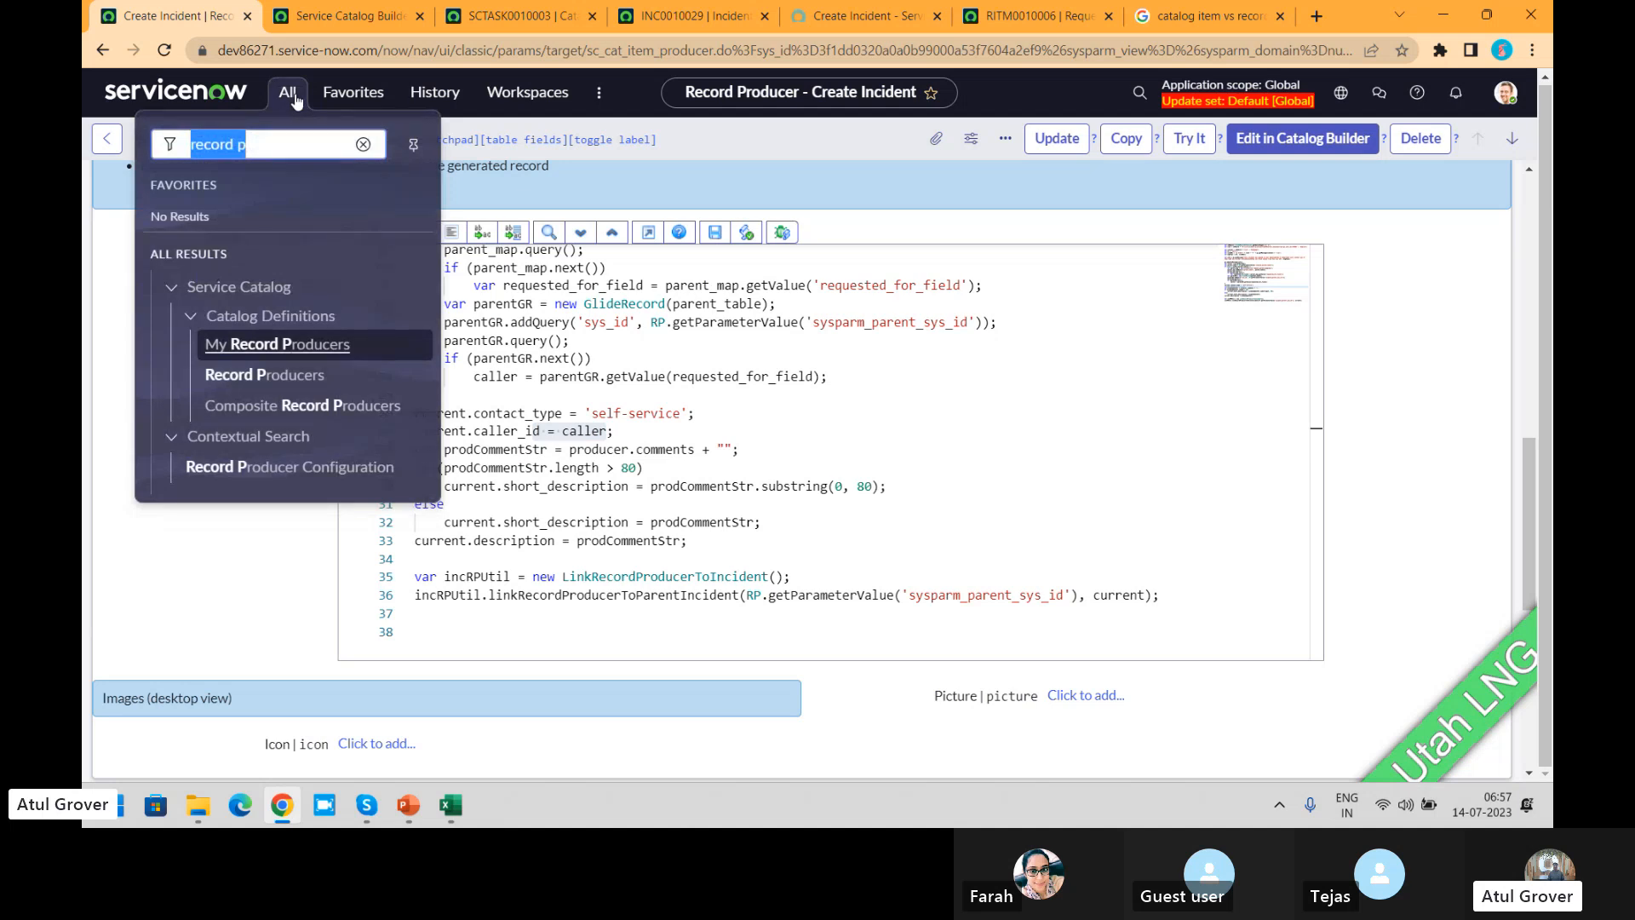
{"action": "type", "text": "ord"}
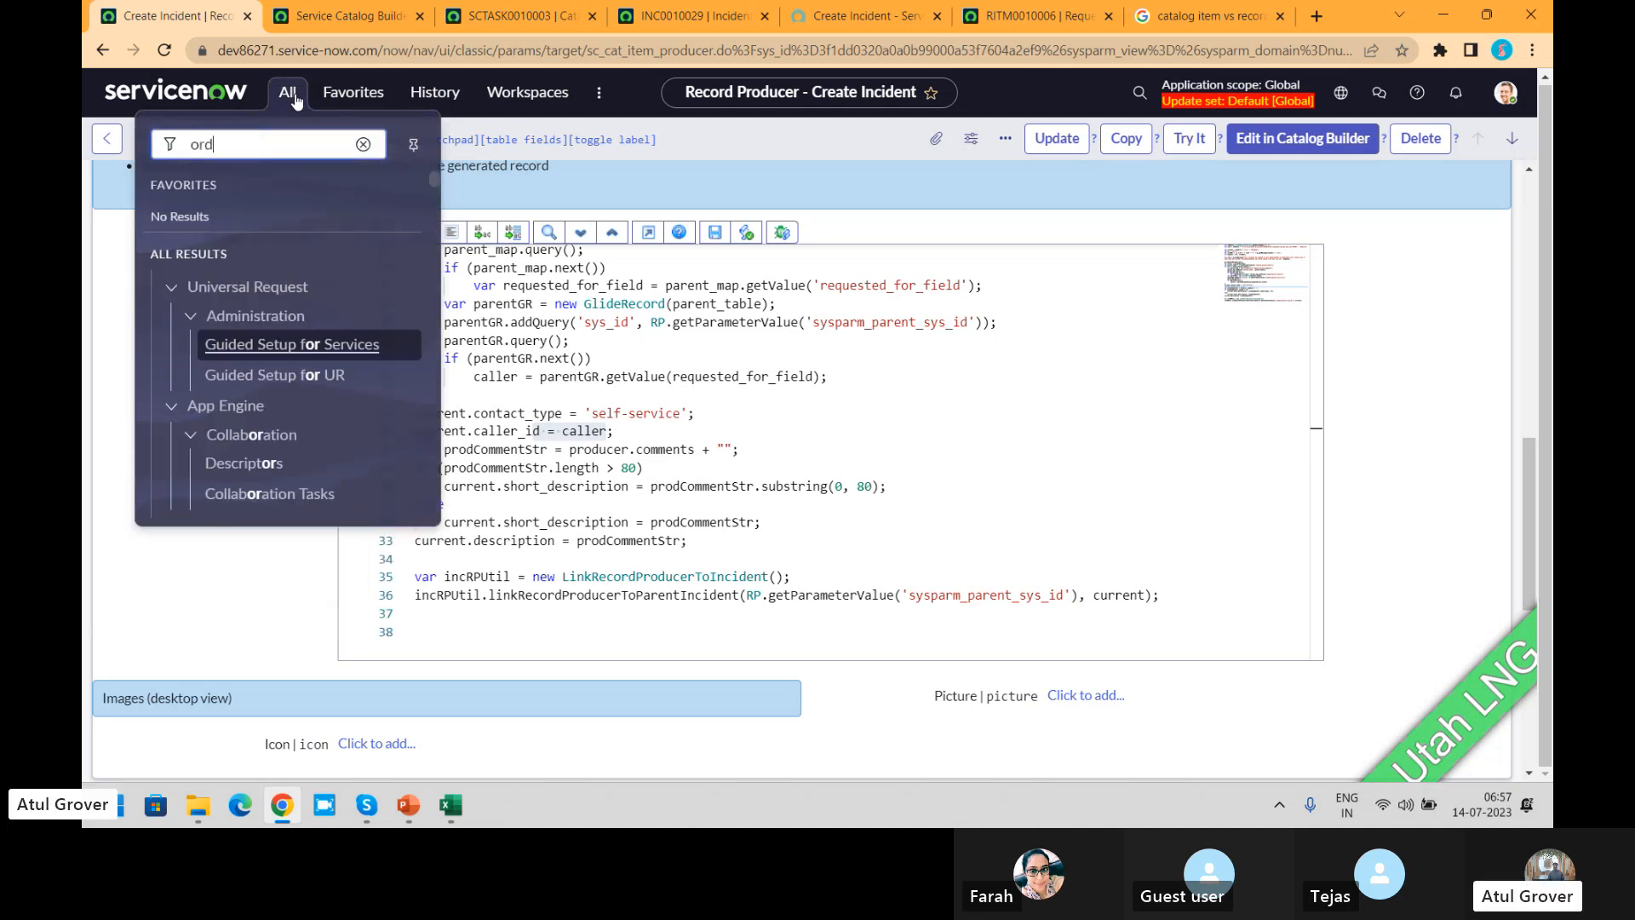
{"action": "type", "text": "er gui"}
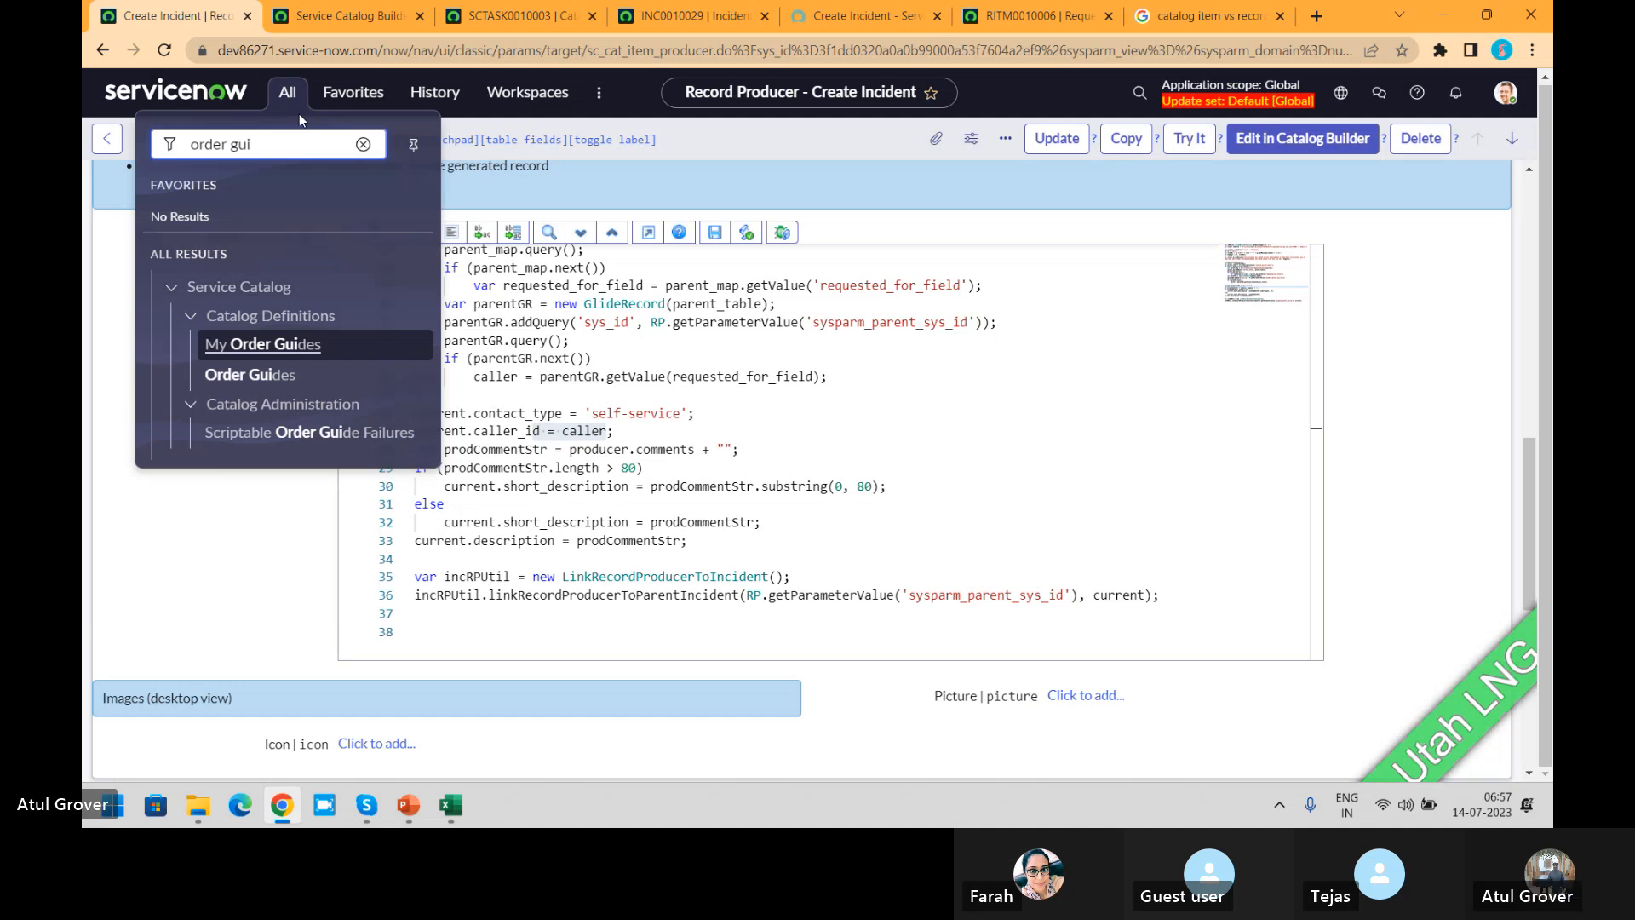
{"action": "left_click", "coordinate": [256, 376]}
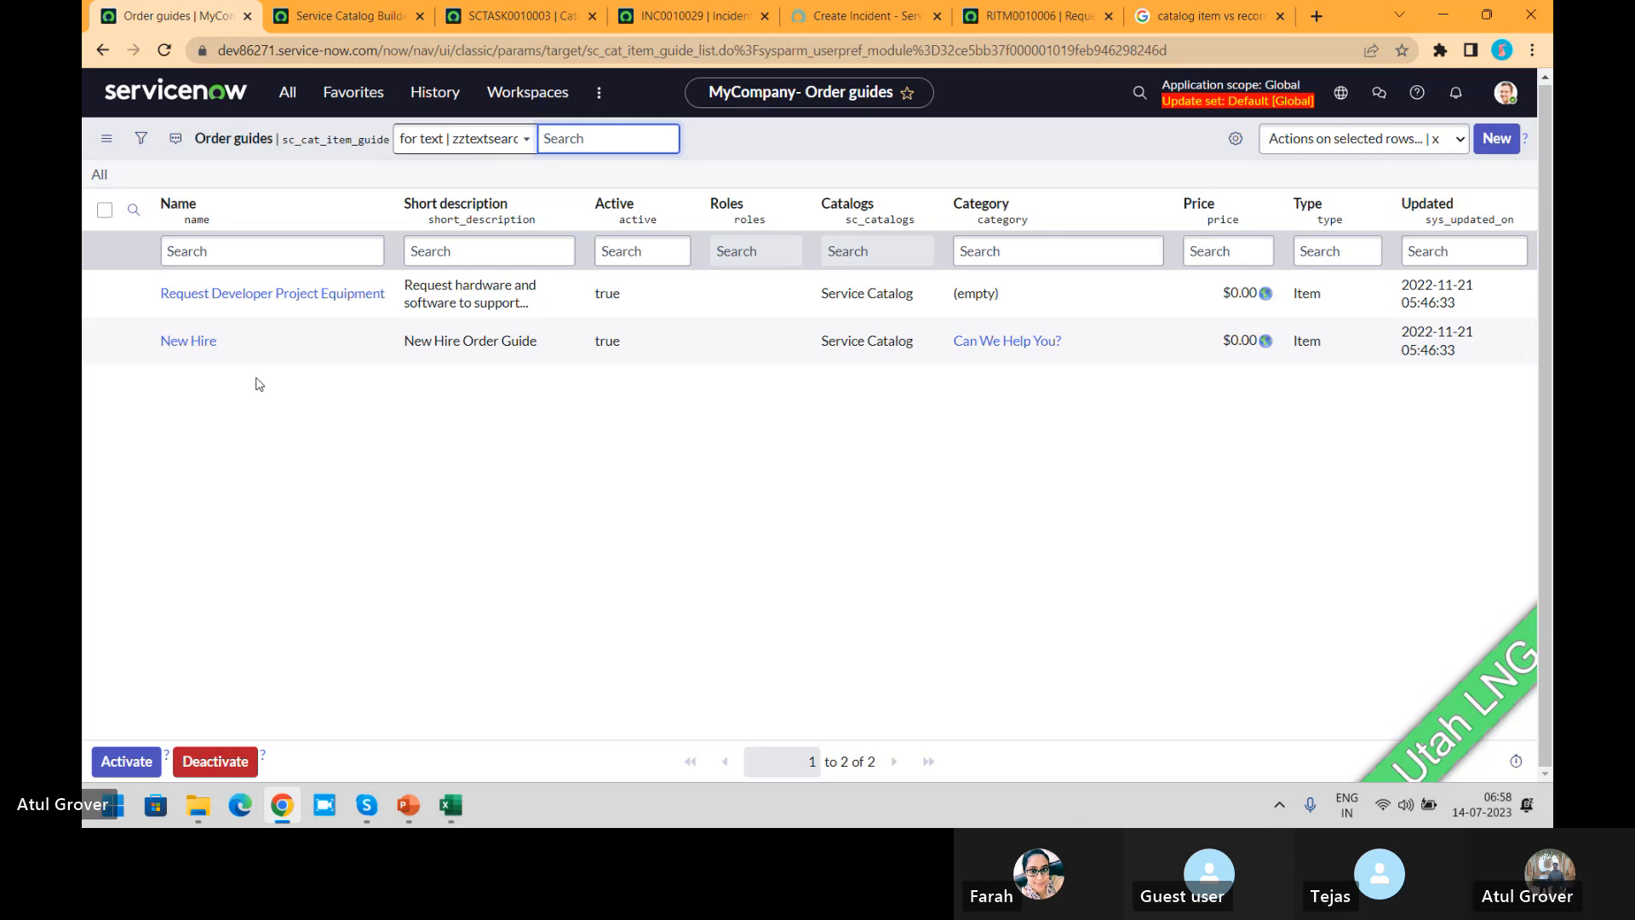
{"action": "left_click", "coordinate": [187, 342]}
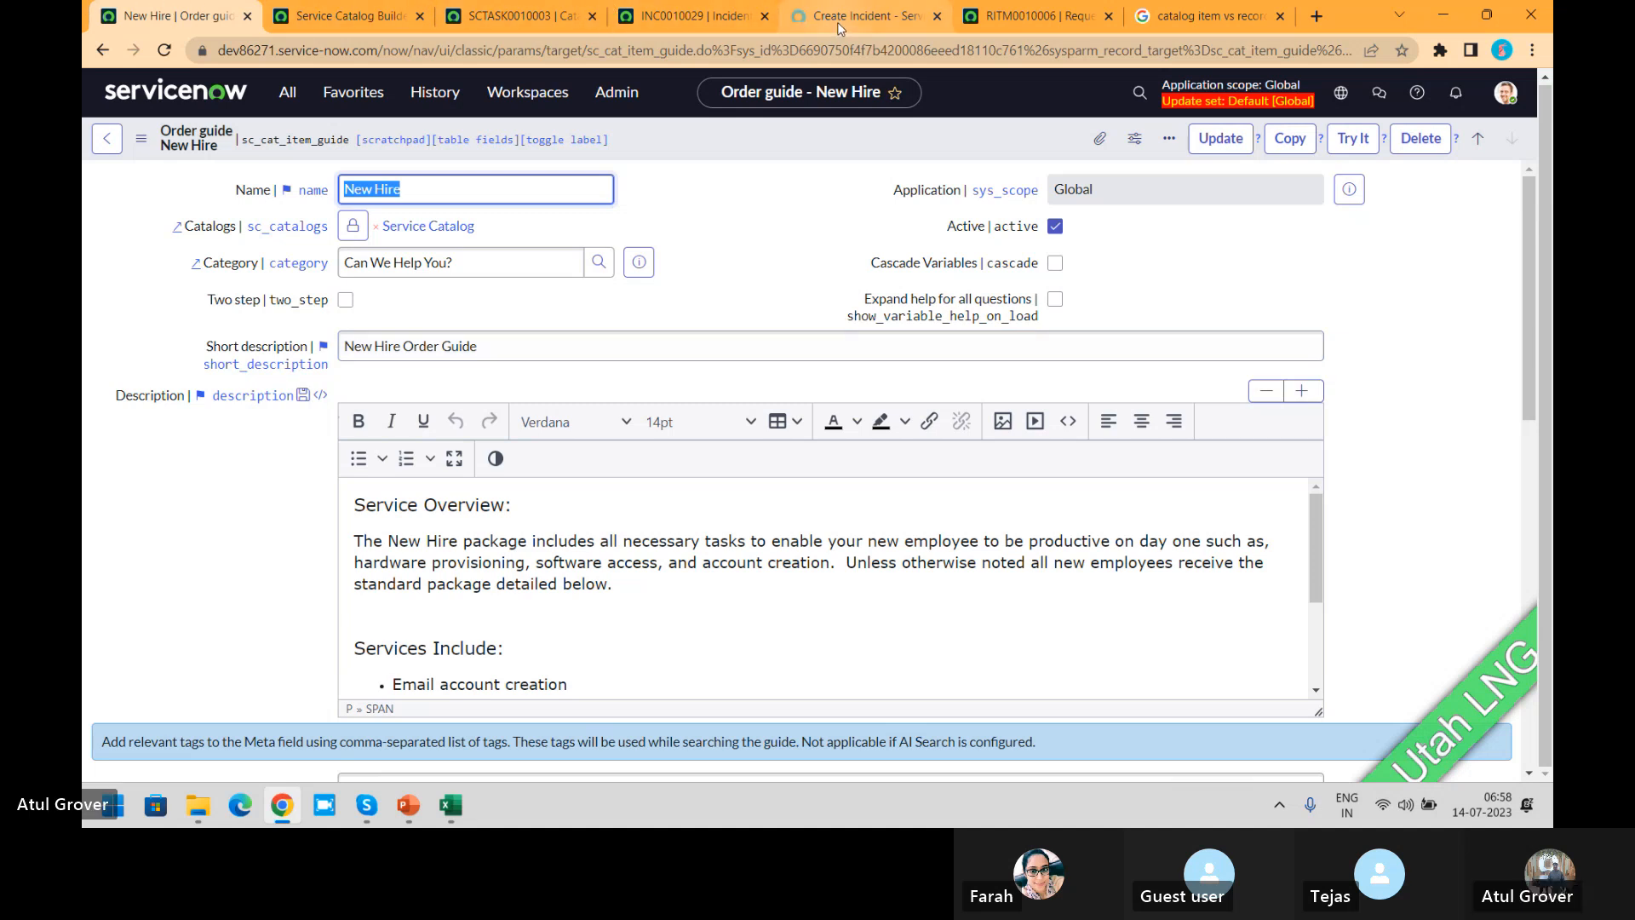
Step: Leave the portal's Create Incident form, discarding its changes, and open the New Hire order guide from the Can We Help You? category
{"action": "left_click", "coordinate": [877, 15]}
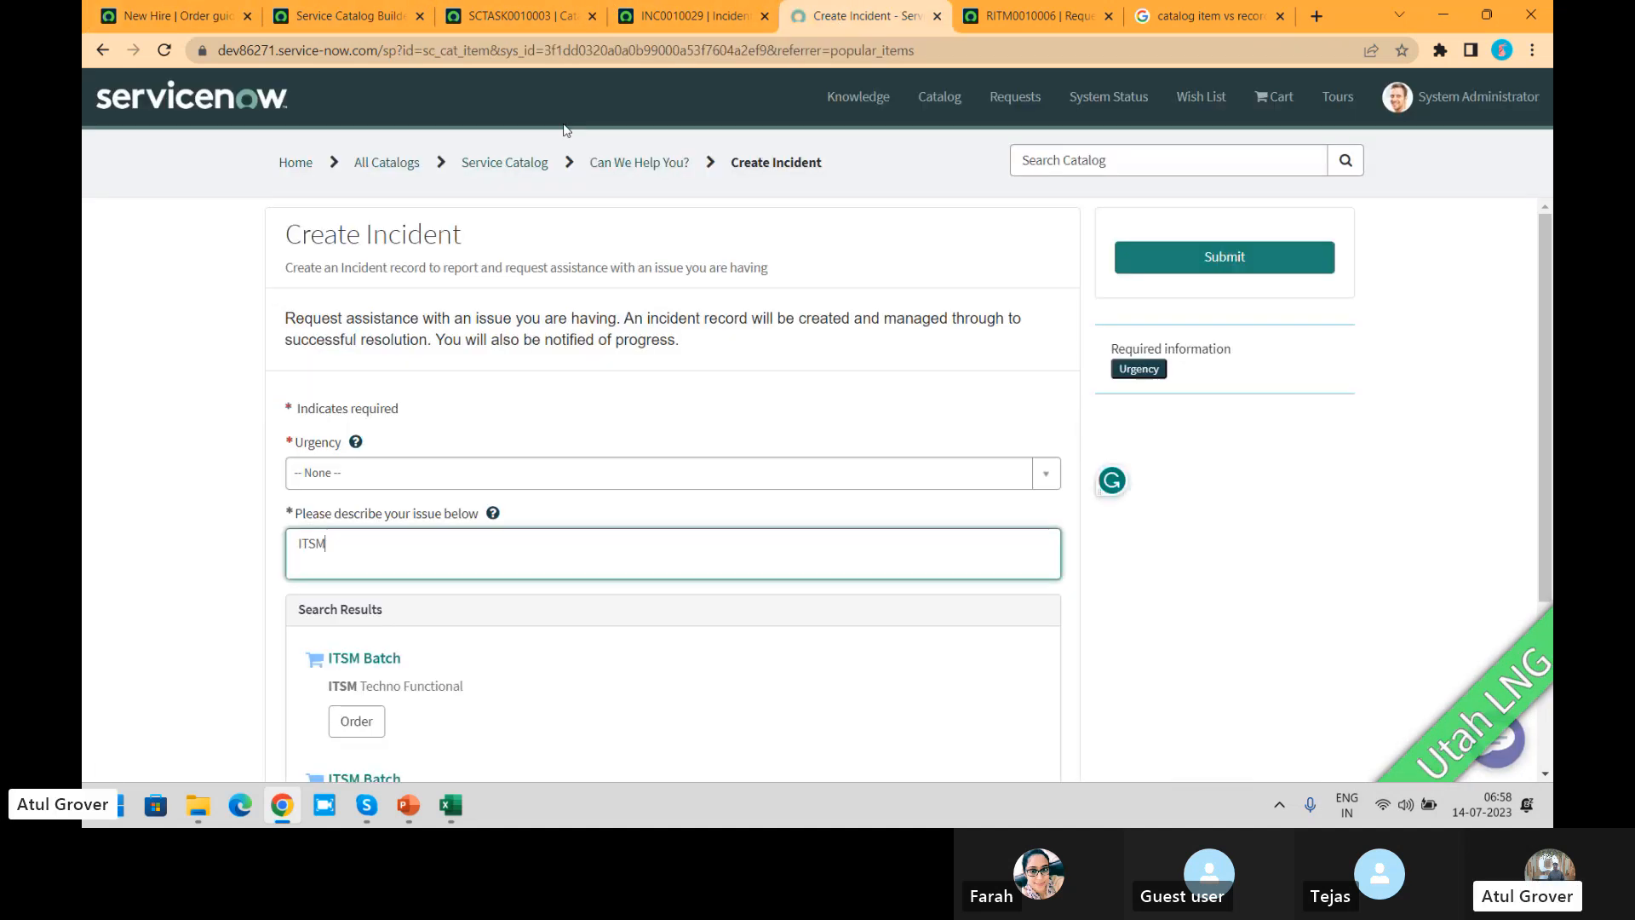
{"action": "left_click", "coordinate": [386, 163]}
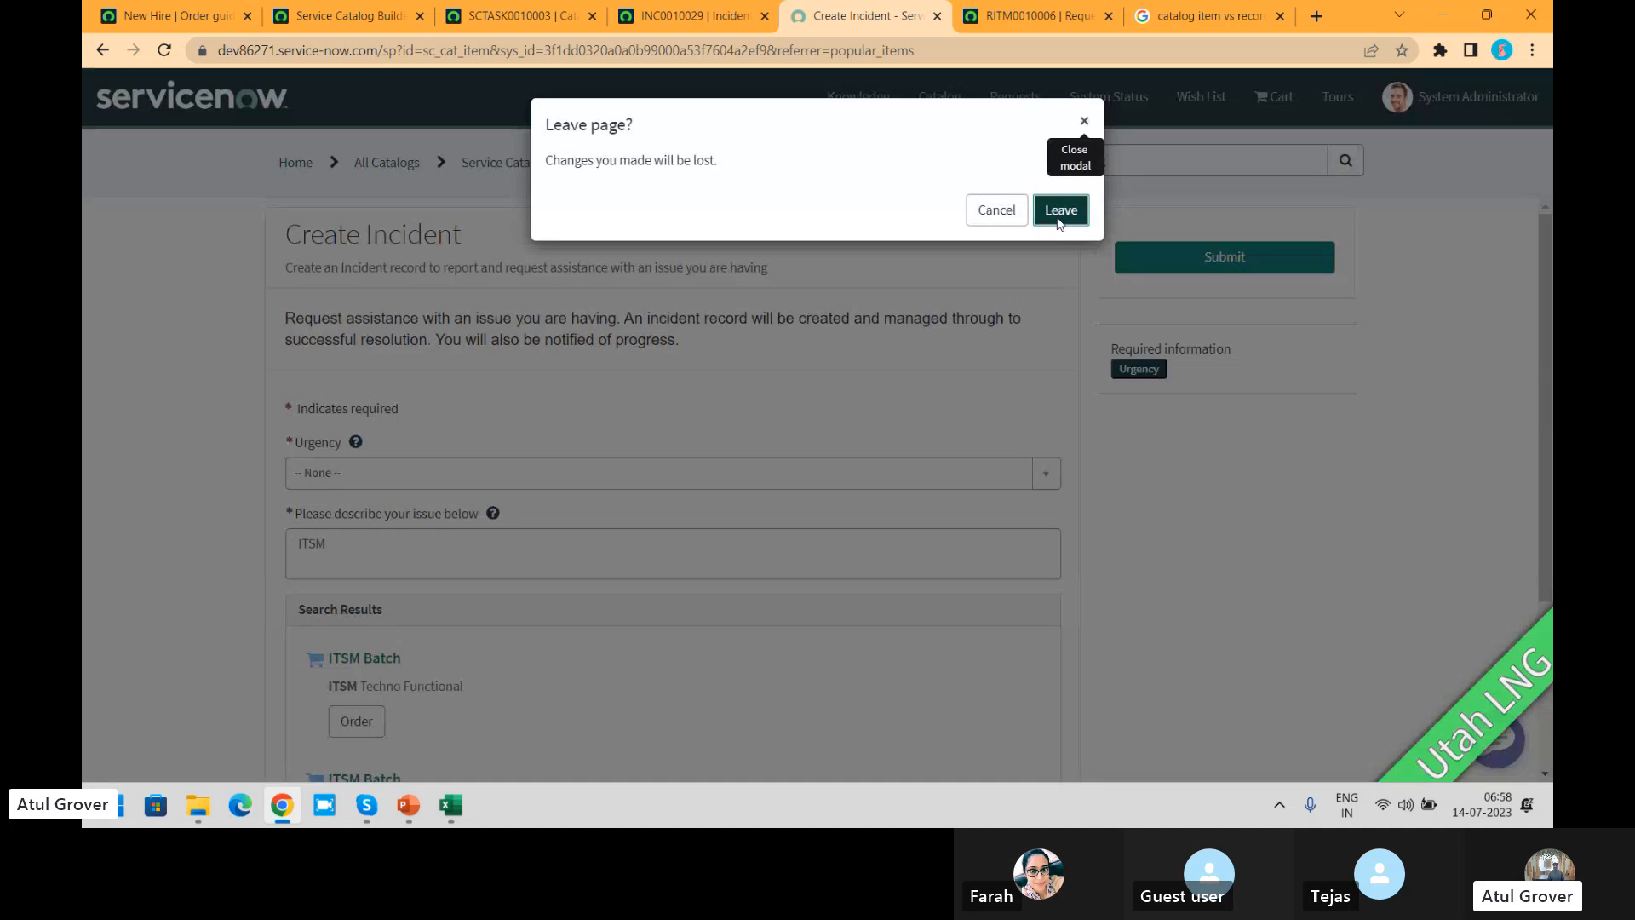
{"action": "left_click", "coordinate": [1060, 209]}
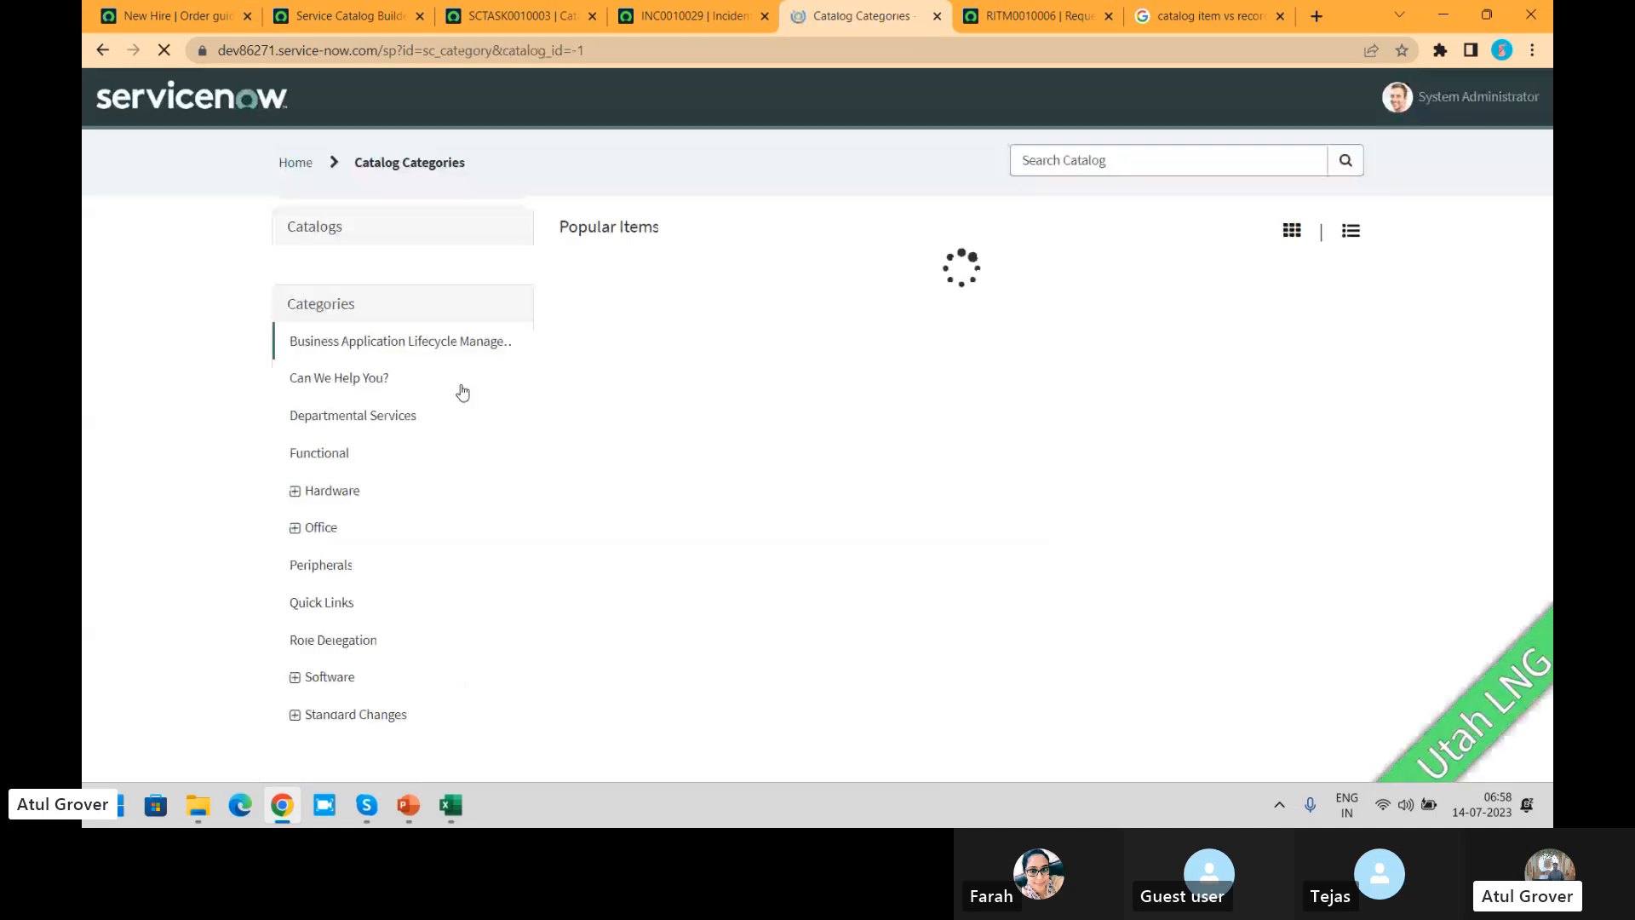
{"action": "left_click", "coordinate": [341, 392]}
{"action": "left_click", "coordinate": [861, 483]}
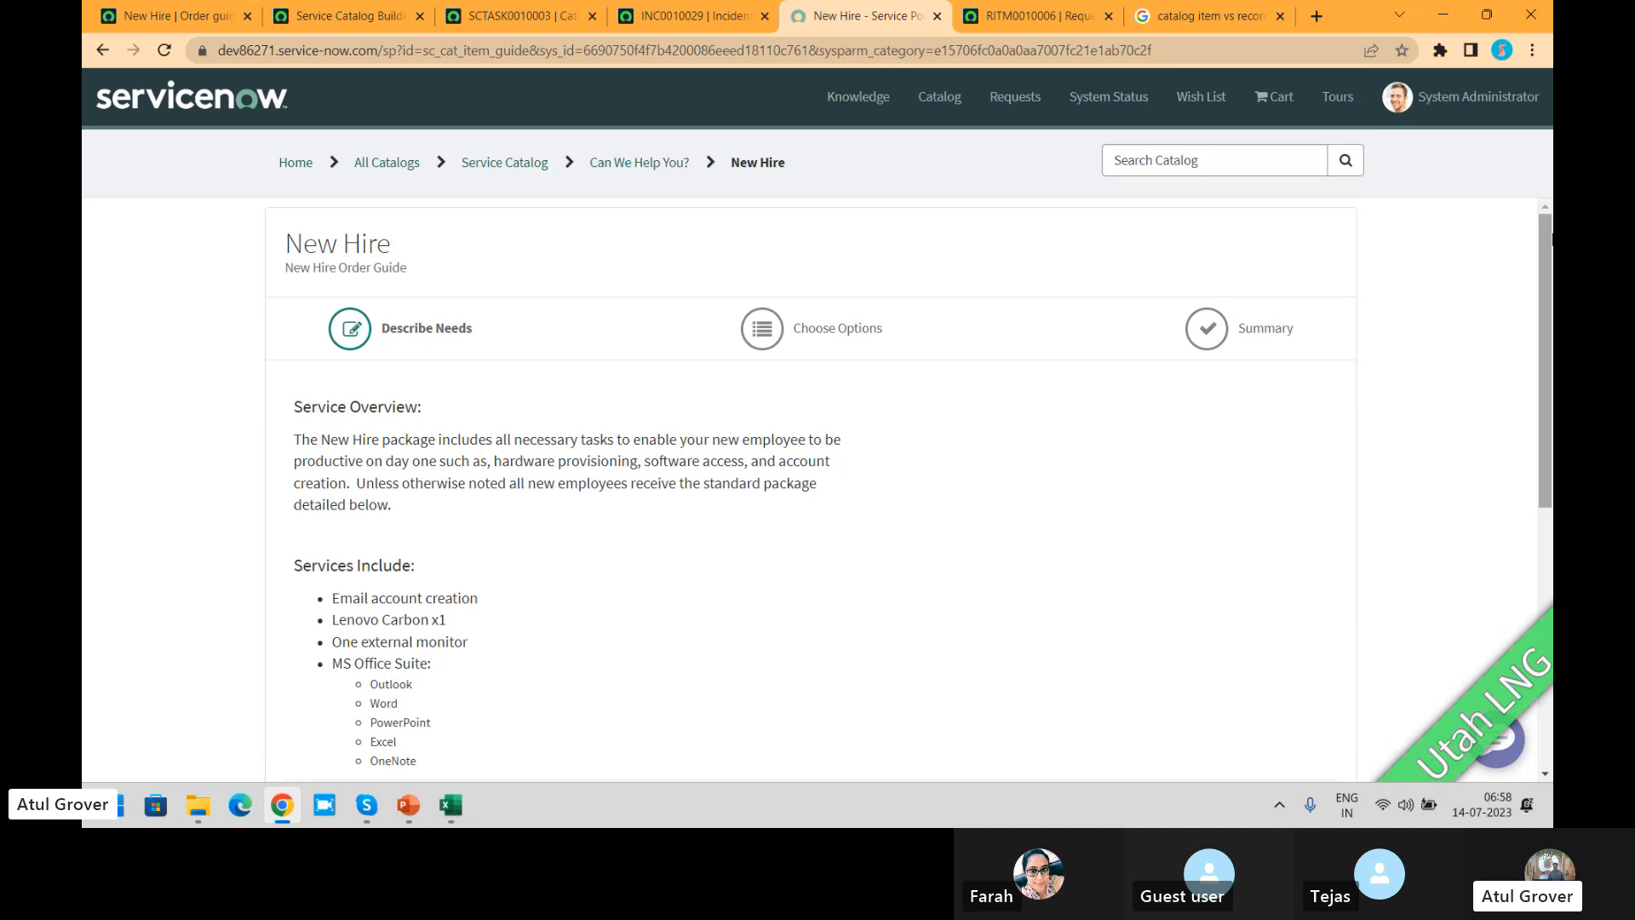
Step: In the New Hire questions, answer No for remote employee and Yes for needing anything non-standard
{"action": "left_click_drag", "start_coordinate": [1549, 242], "coordinate": [1545, 518]}
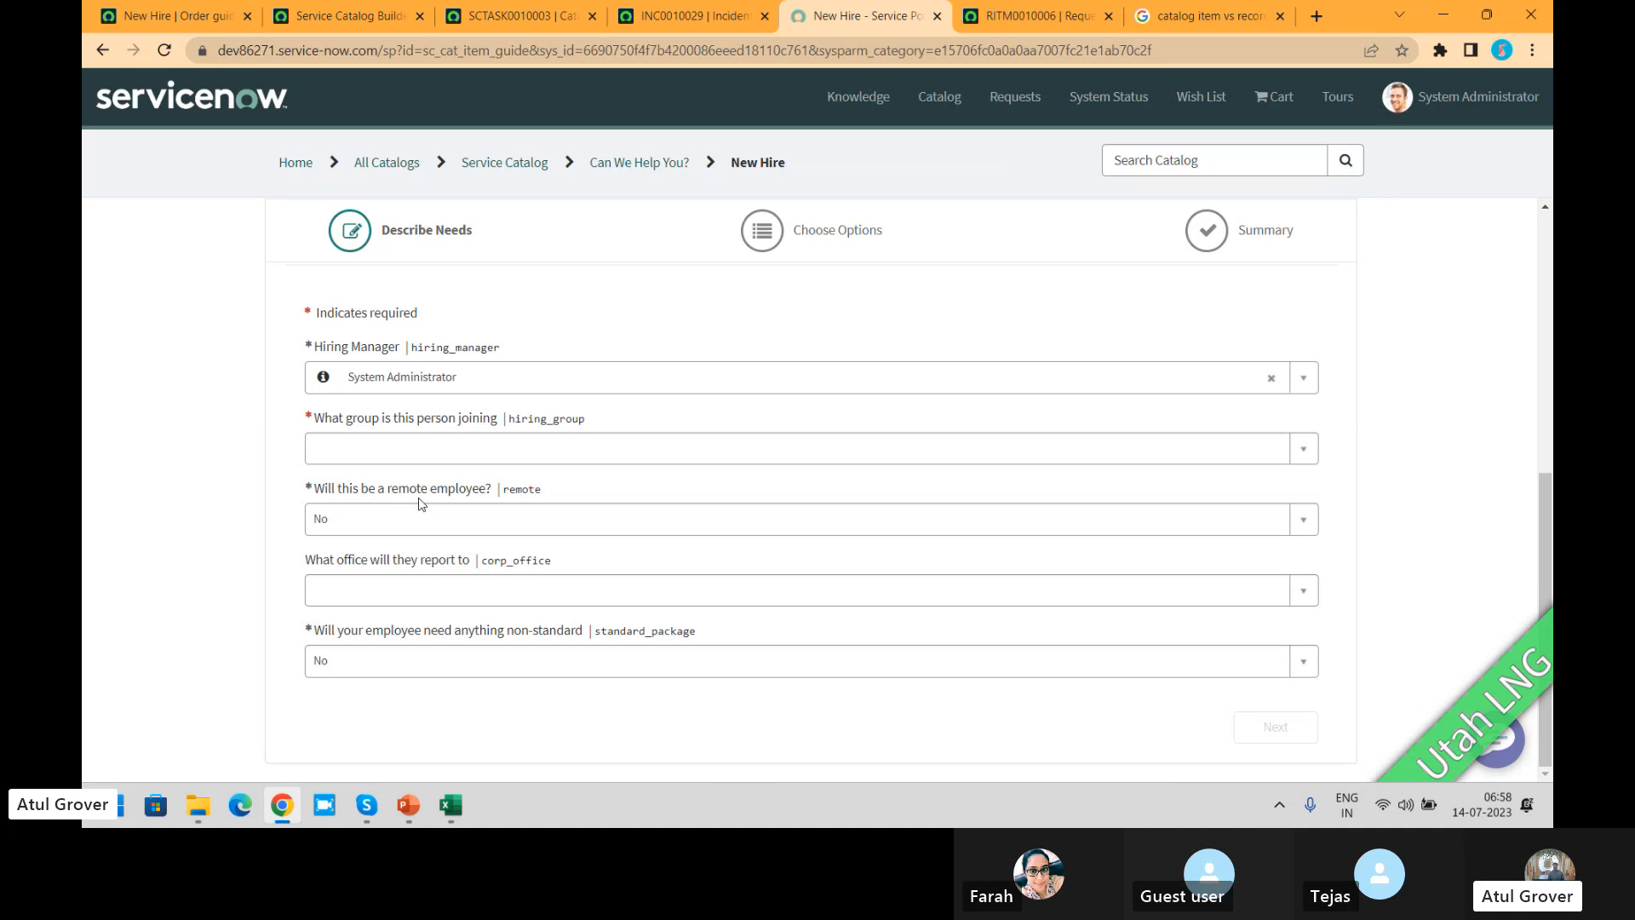
{"action": "left_click", "coordinate": [433, 525]}
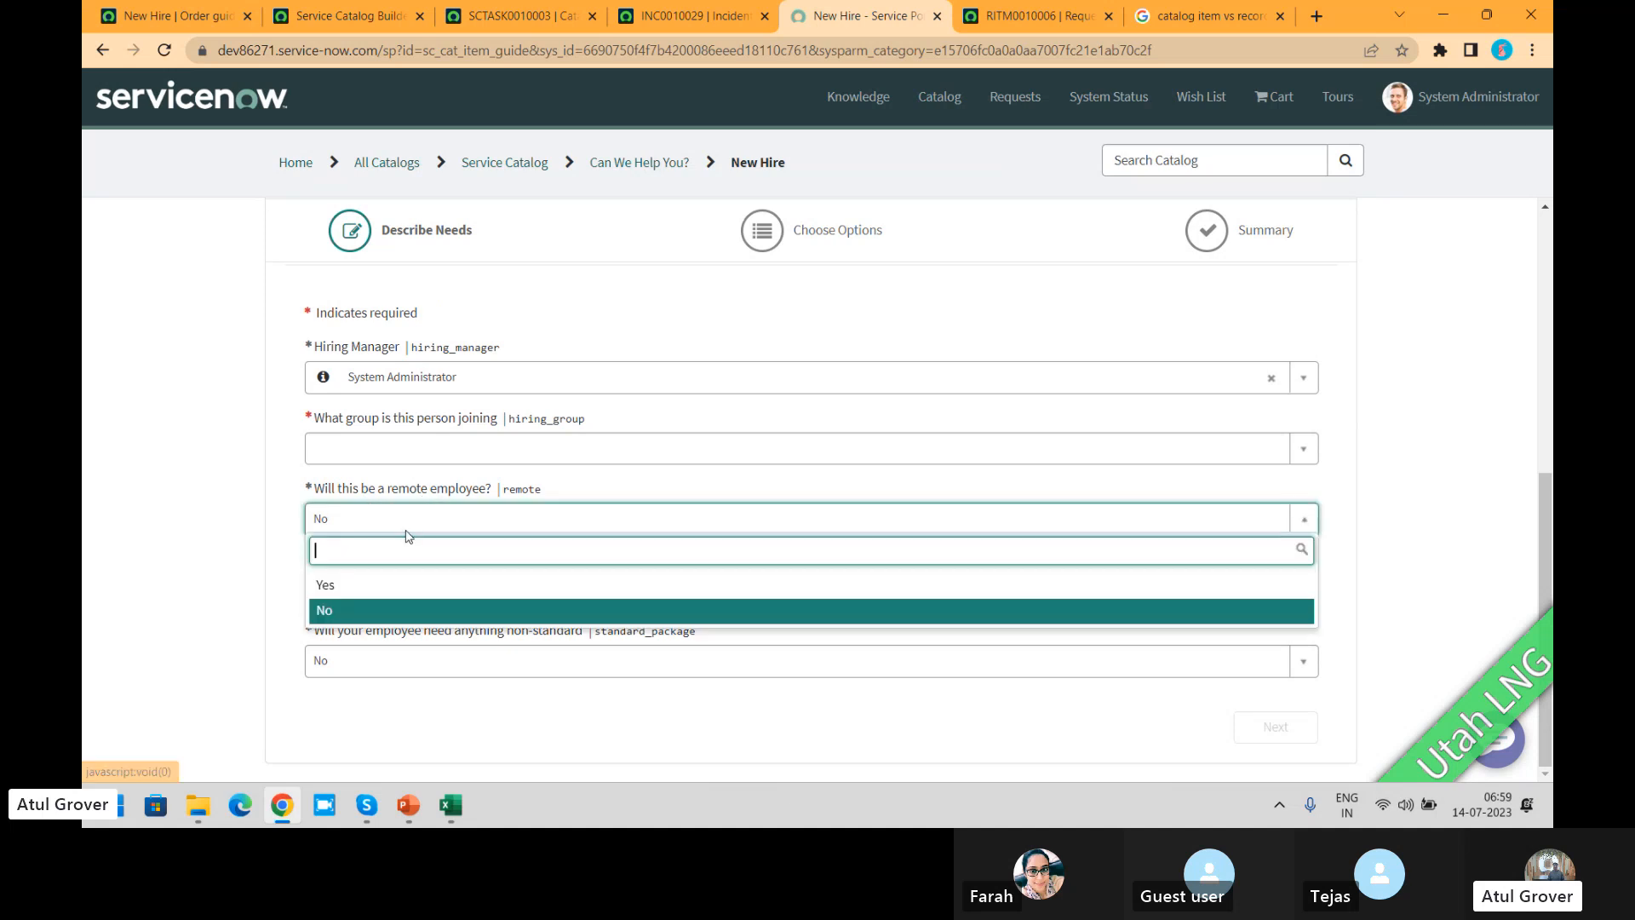
{"action": "left_click", "coordinate": [350, 613]}
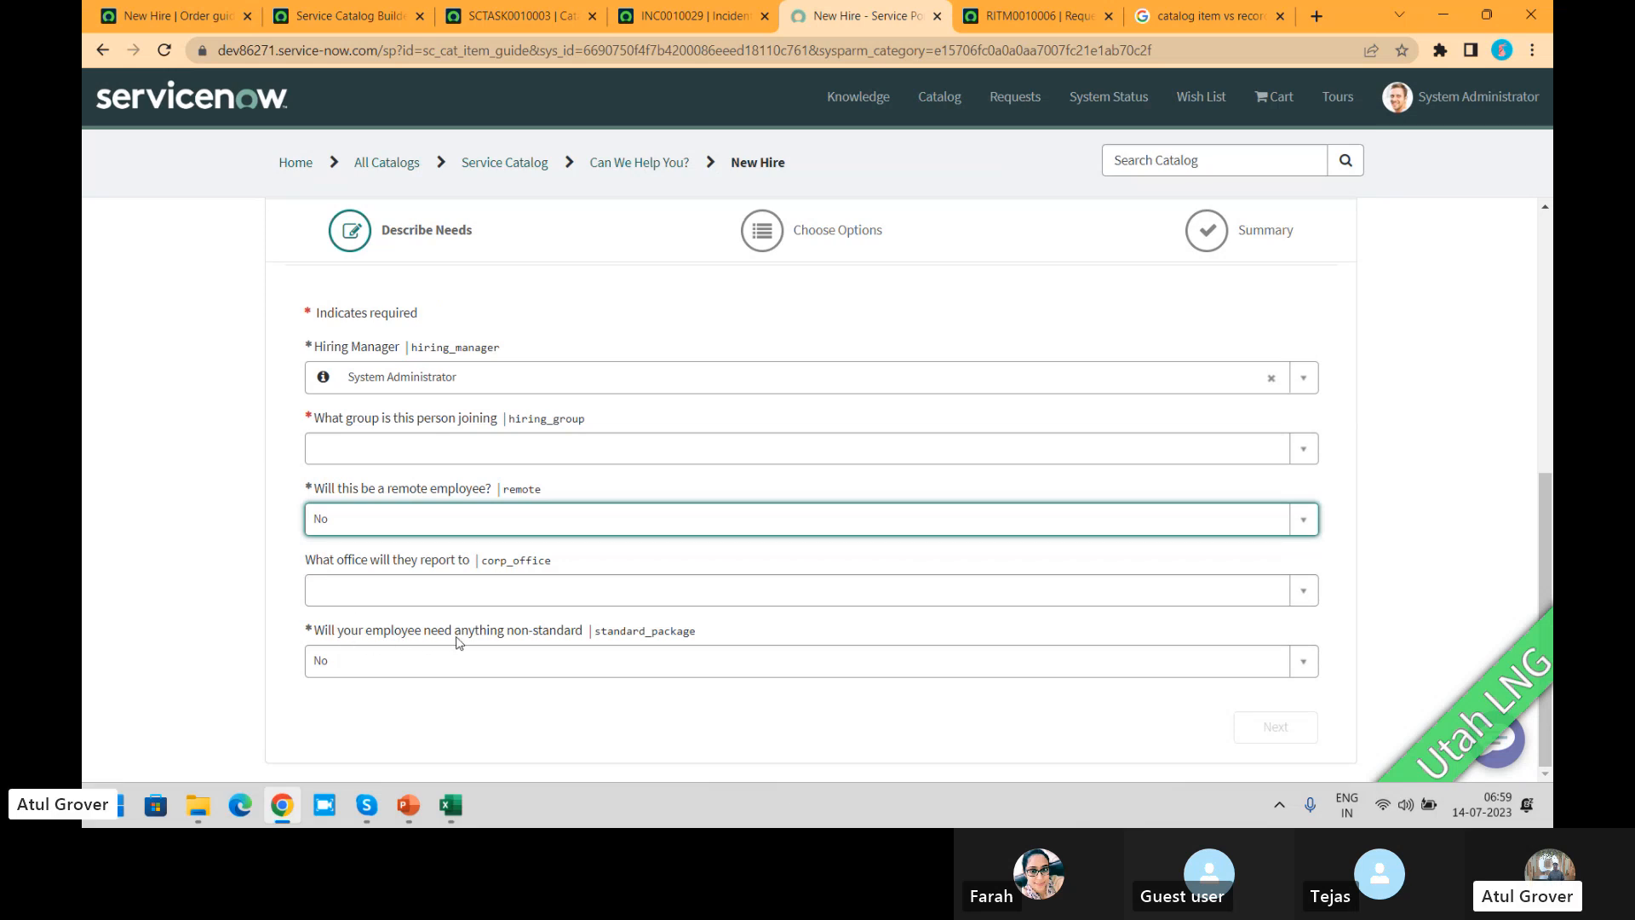
{"action": "left_click", "coordinate": [445, 660]}
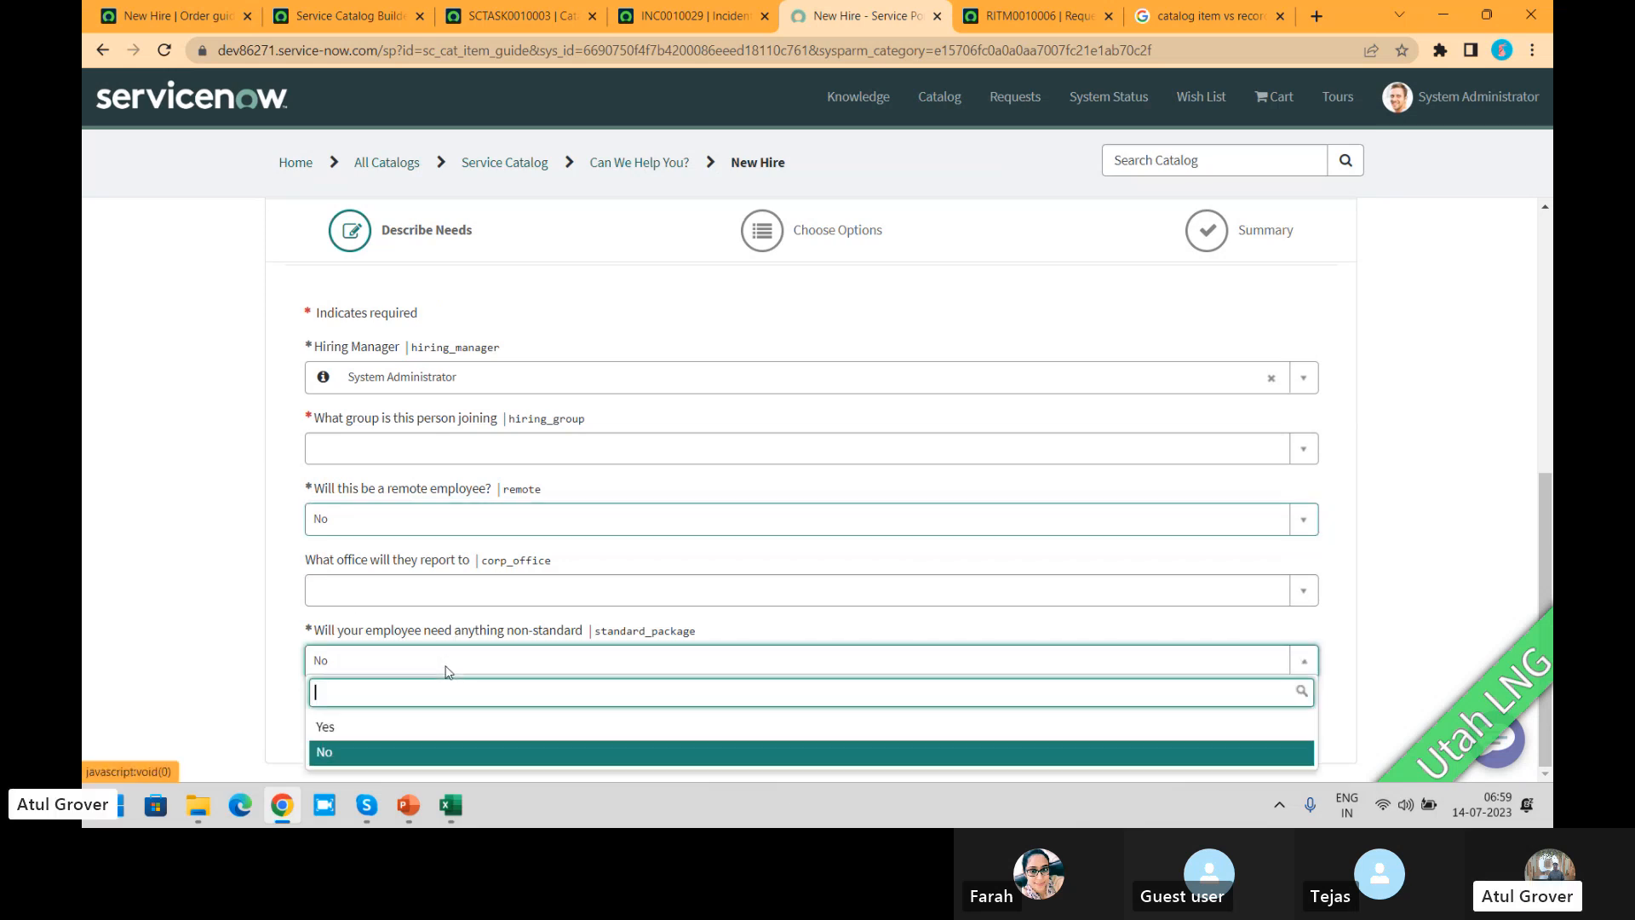
{"action": "left_click", "coordinate": [371, 738]}
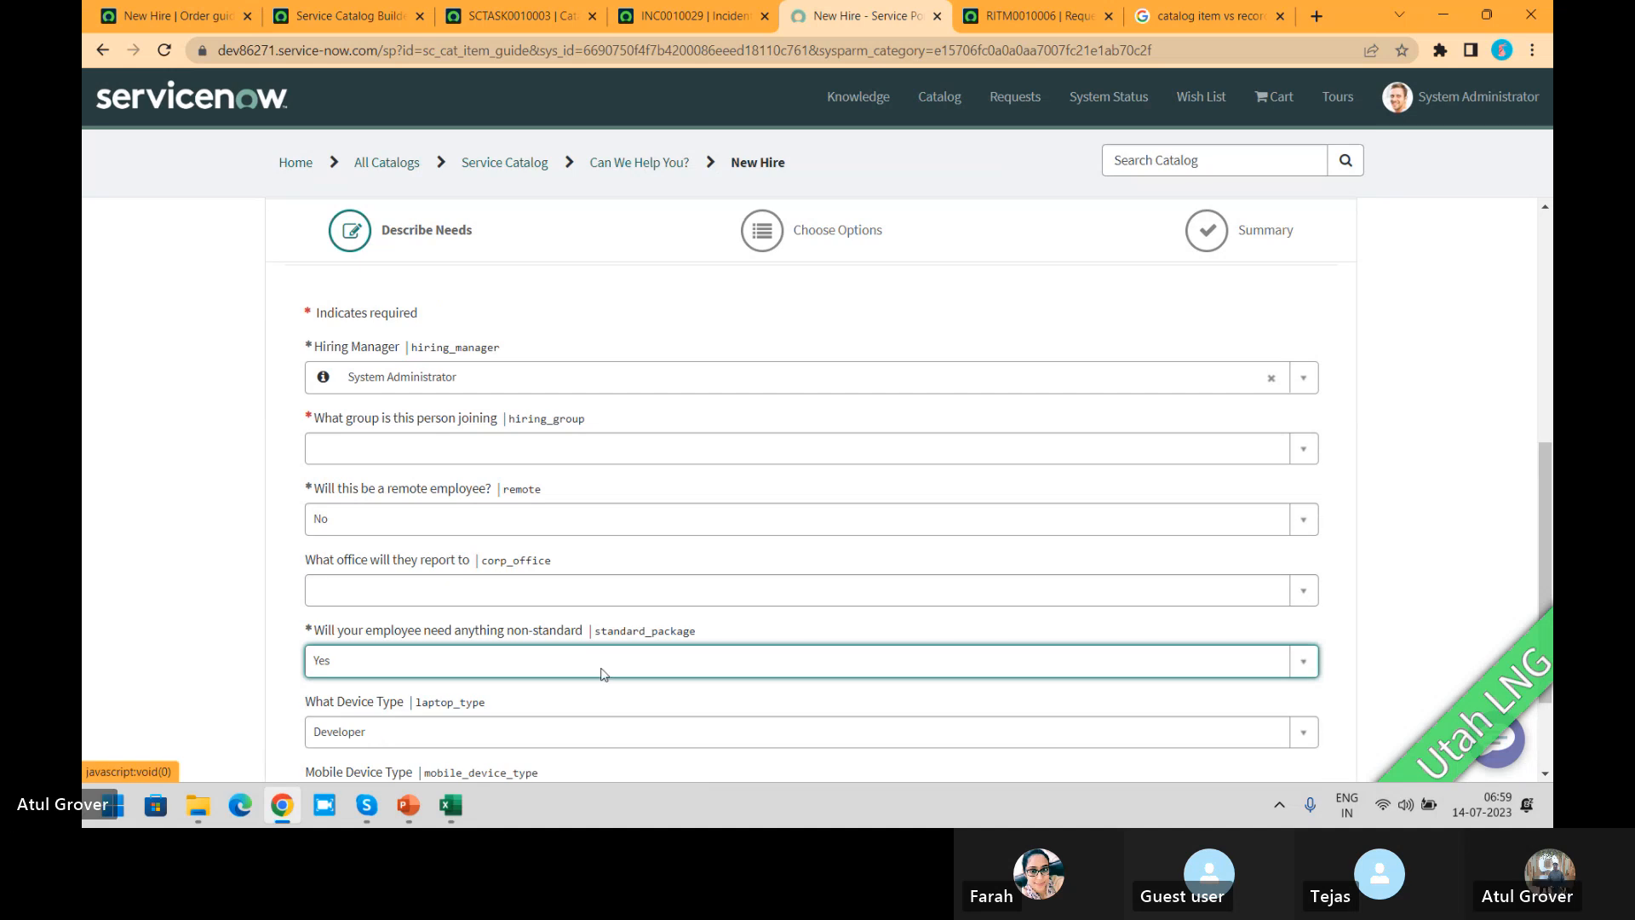
Step: Set What Device Type to Sales and Mobile Device Type to iPhone
{"action": "scroll", "coordinate": [1542, 518], "scroll_direction": "down", "scroll_amount": 1}
{"action": "left_click_drag", "start_coordinate": [1546, 525], "coordinate": [1543, 617]}
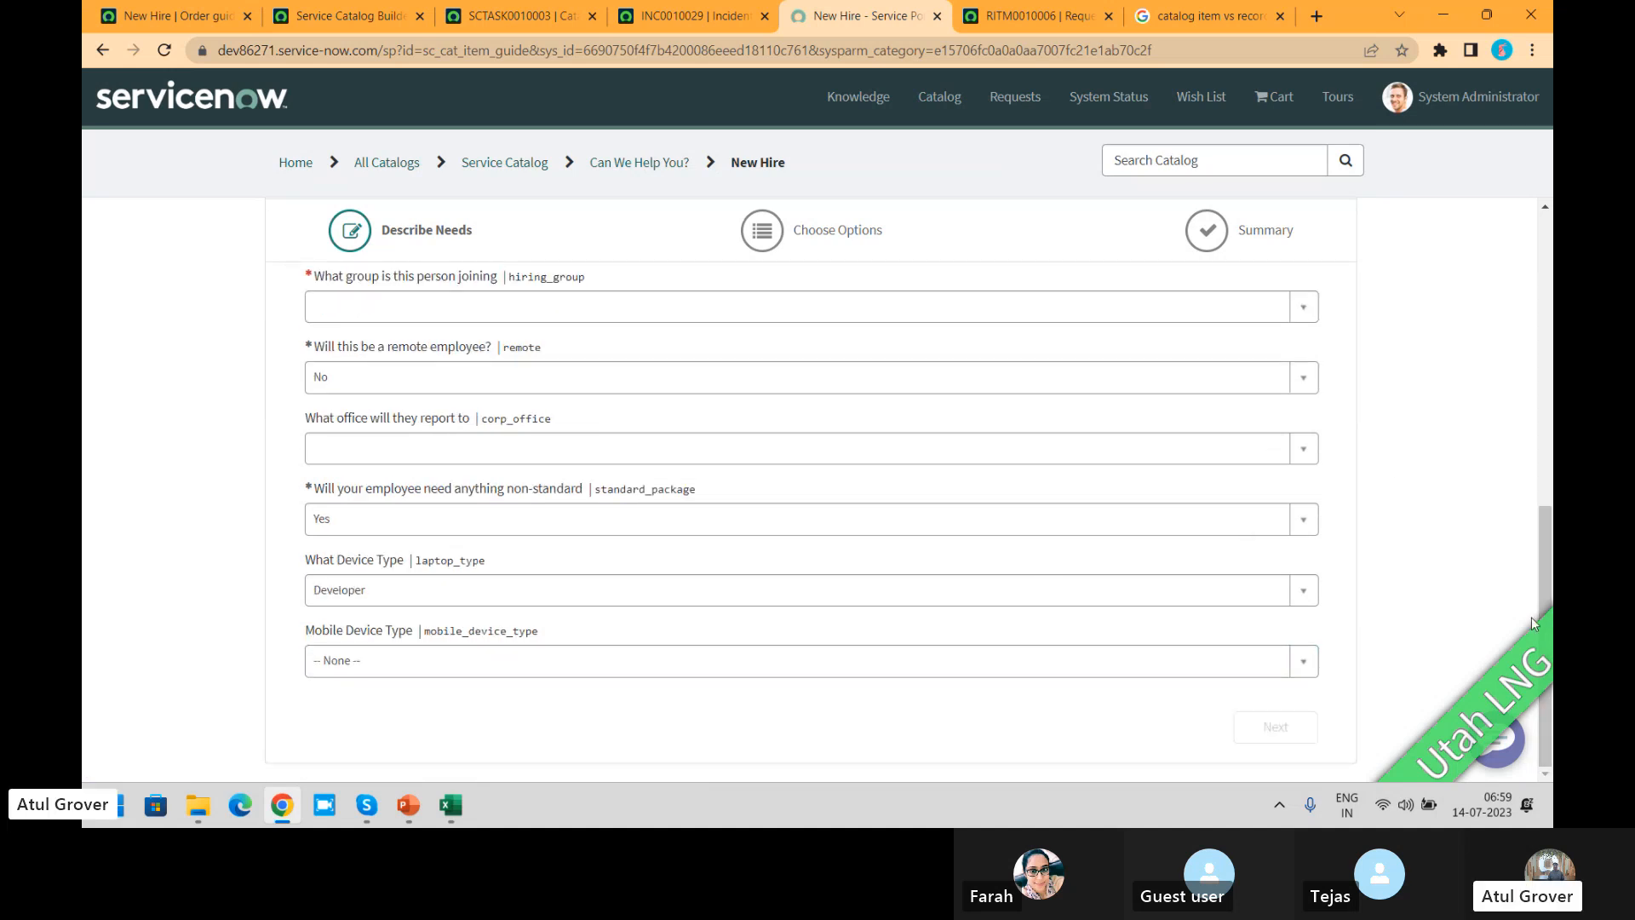
{"action": "left_click", "coordinate": [398, 586]}
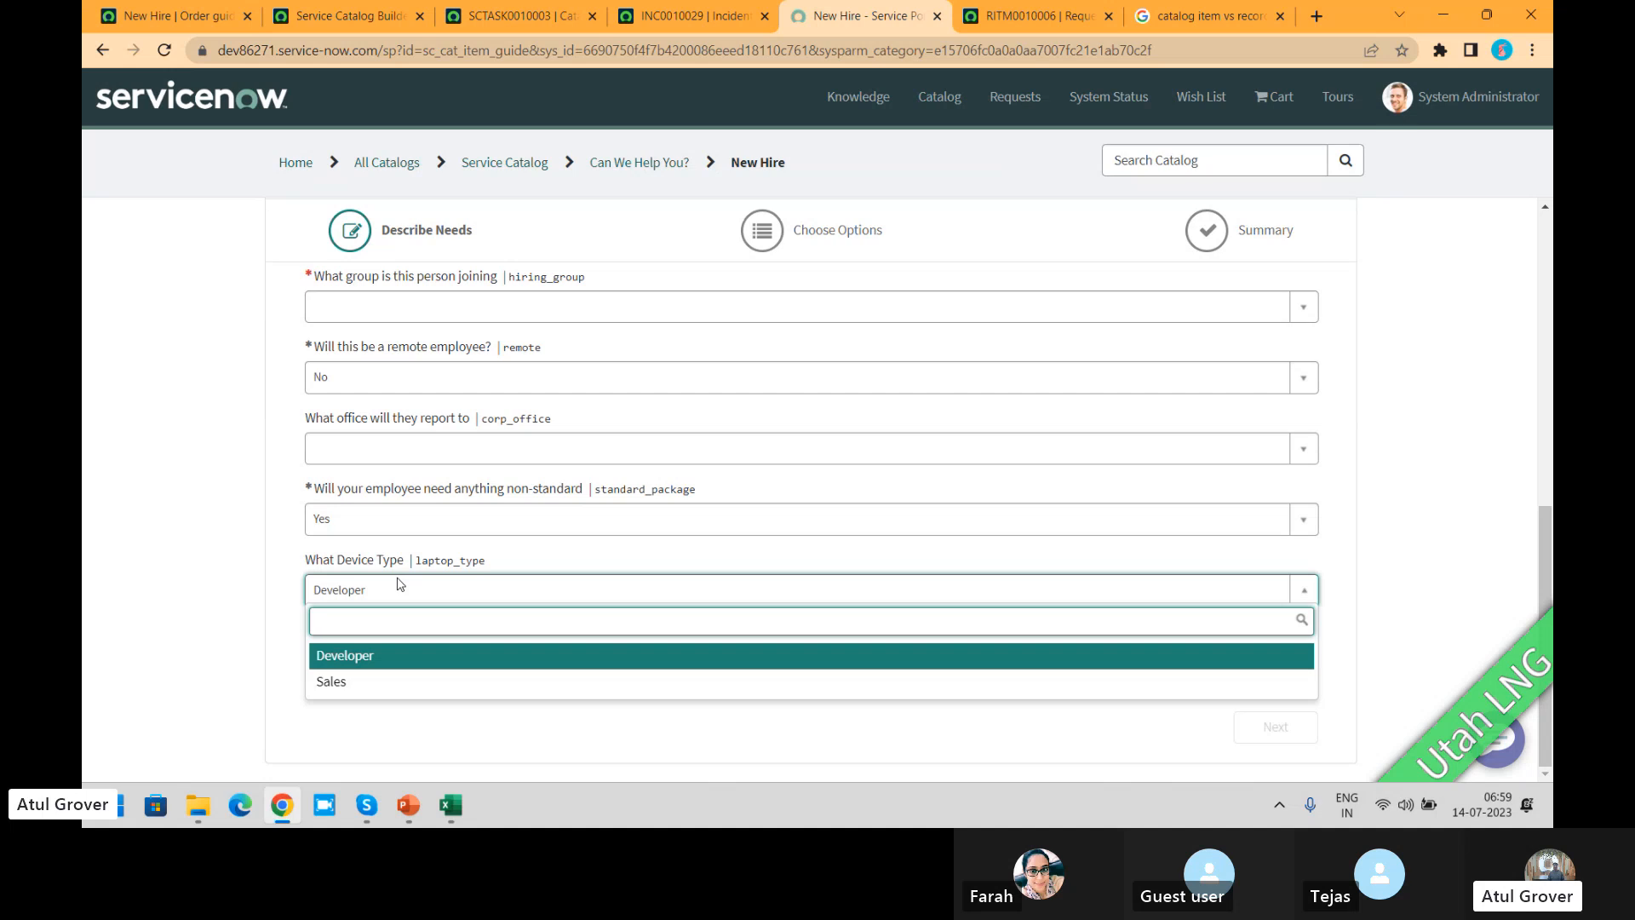
{"action": "left_click", "coordinate": [357, 683]}
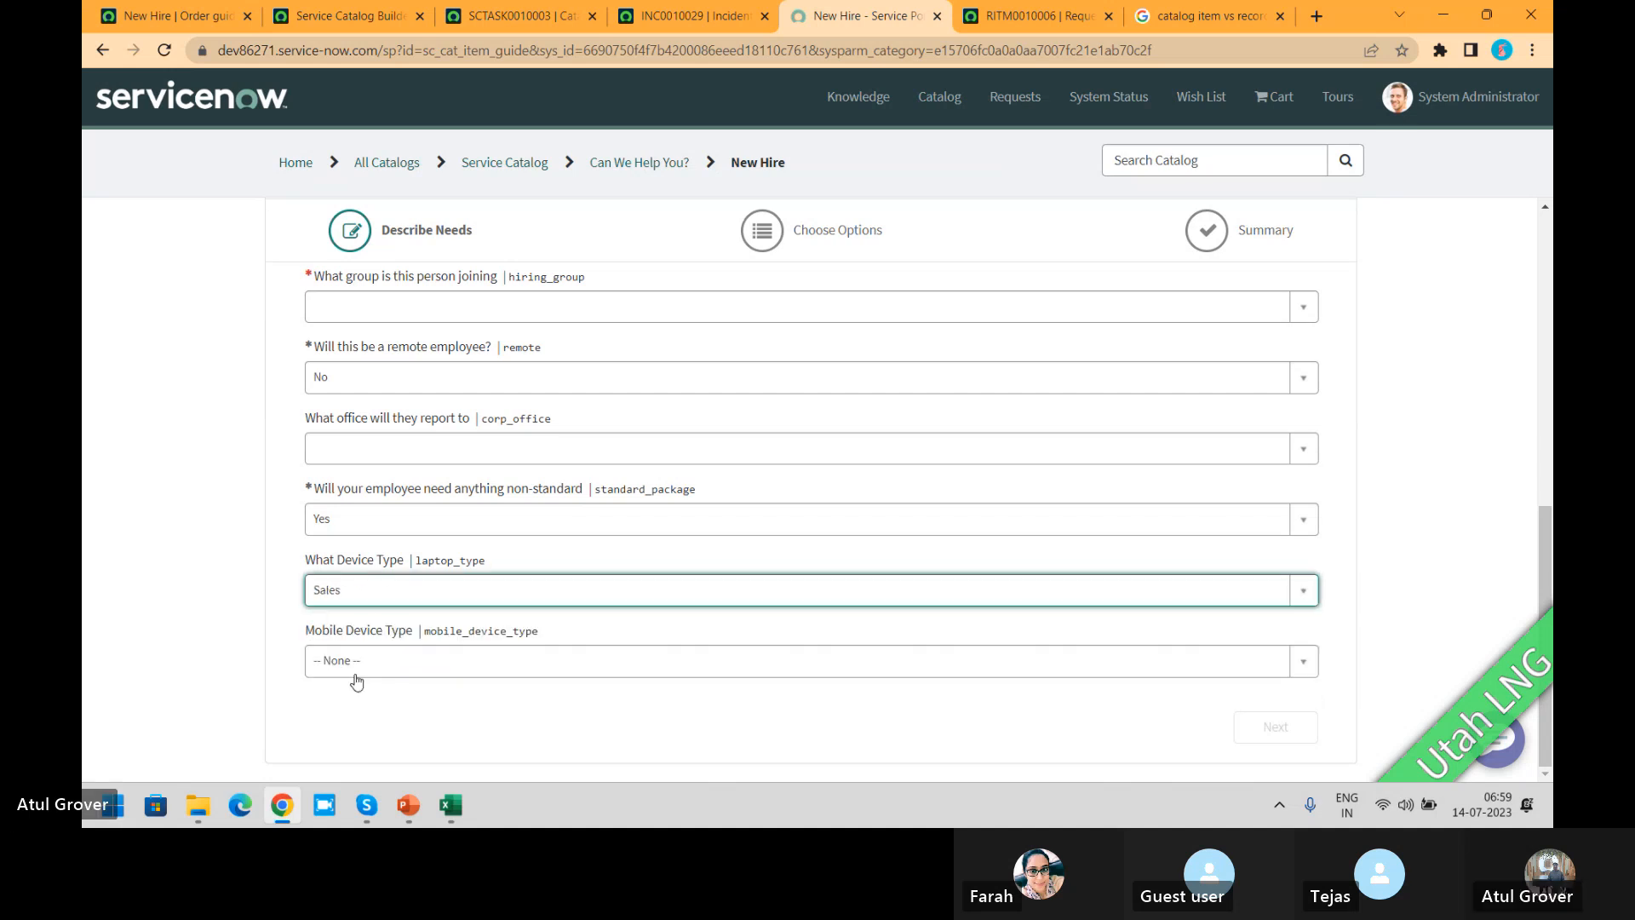
{"action": "left_click", "coordinate": [356, 673]}
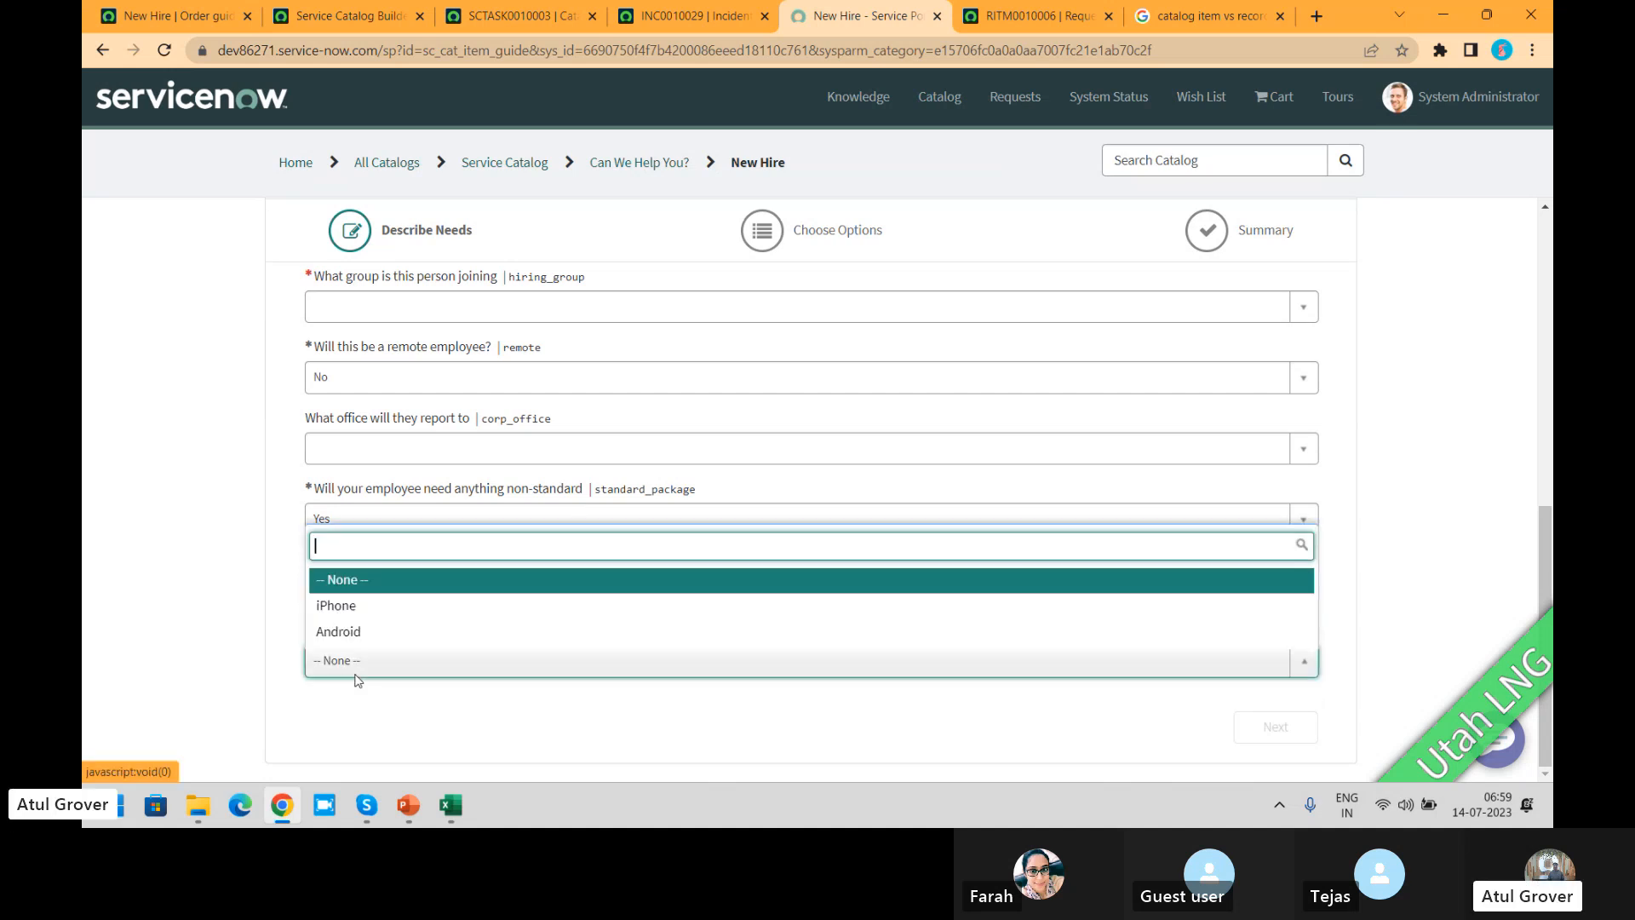
{"action": "left_click", "coordinate": [347, 615]}
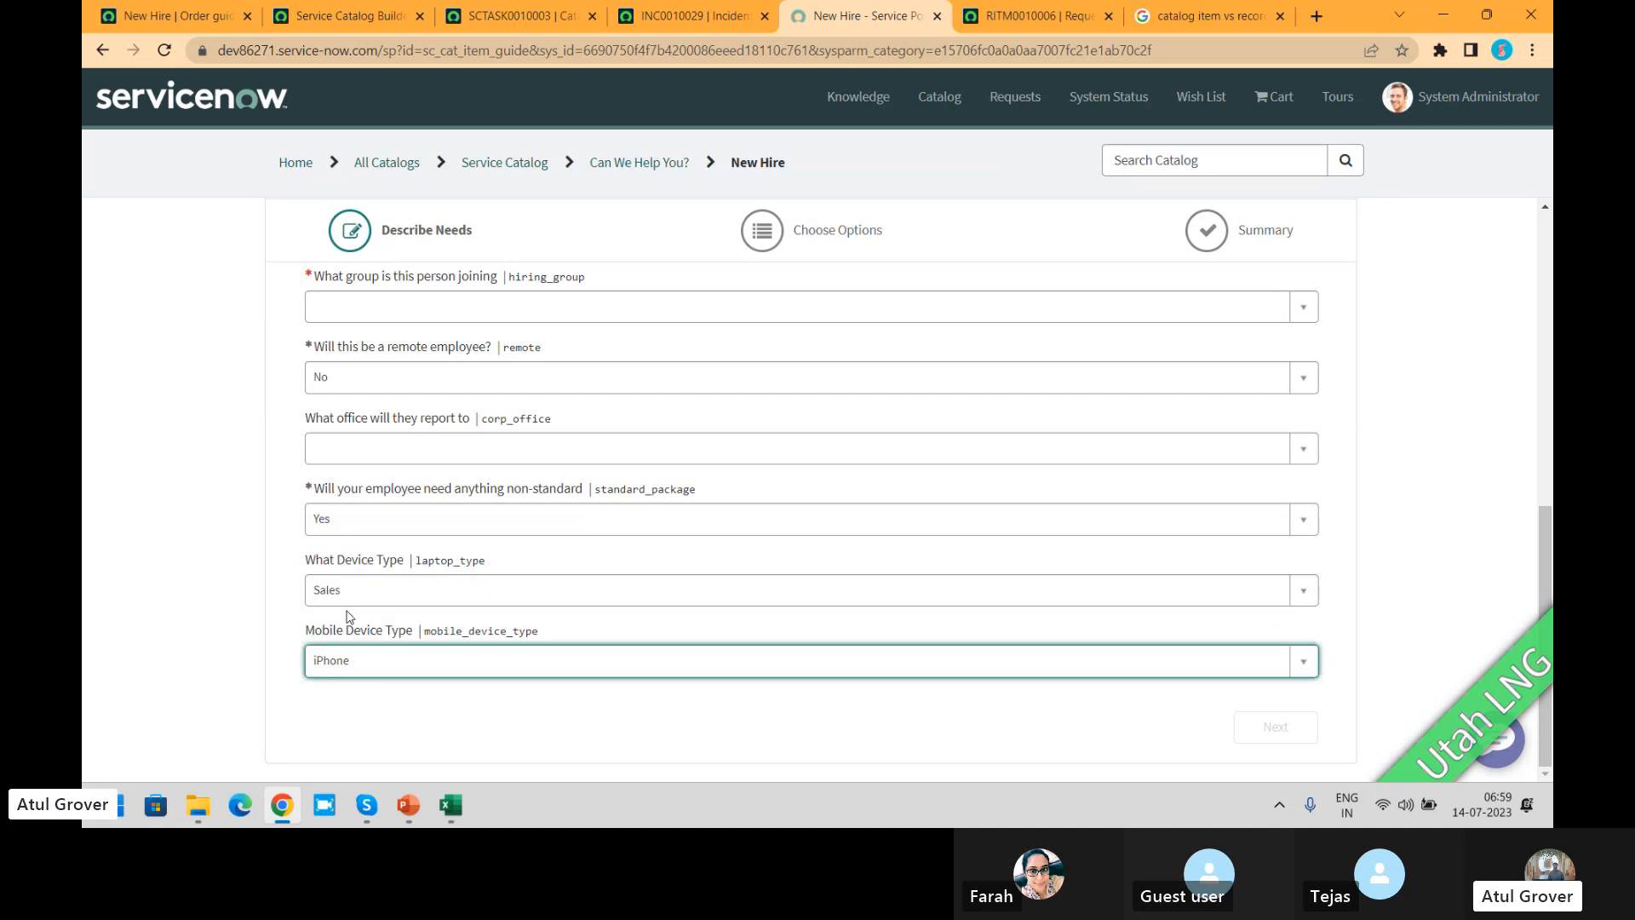
Step: Choose Customer Support as the group the person is joining and proceed to the Choose Options stage
{"action": "left_click", "coordinate": [498, 308]}
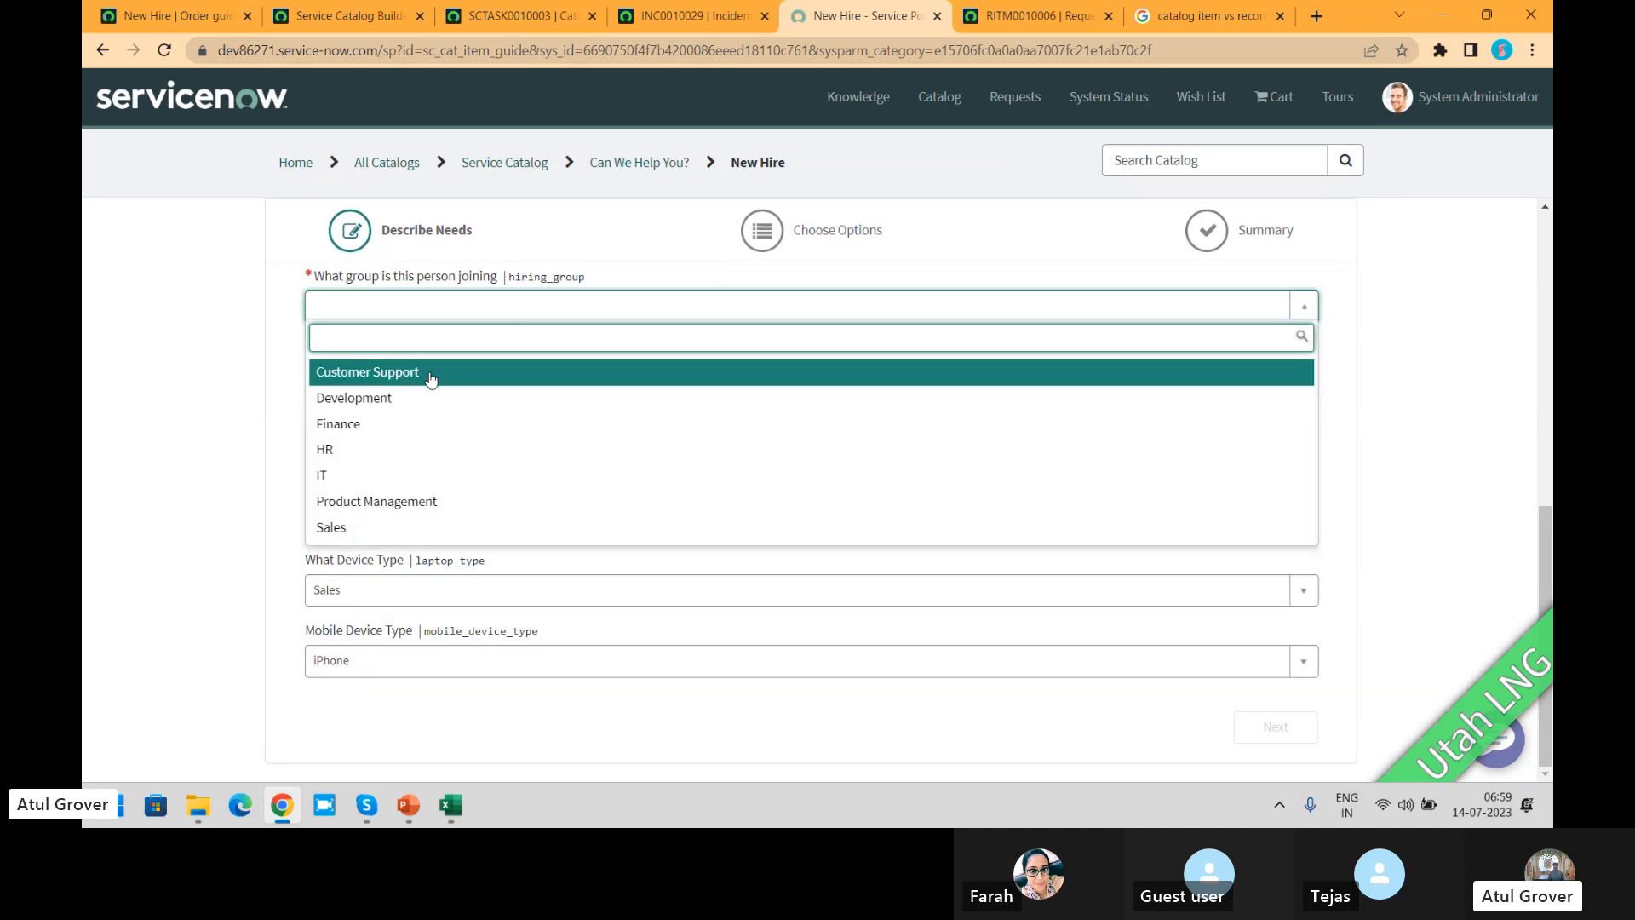
{"action": "left_click", "coordinate": [427, 372]}
{"action": "right_click", "coordinate": [429, 376]}
{"action": "left_click", "coordinate": [170, 422]}
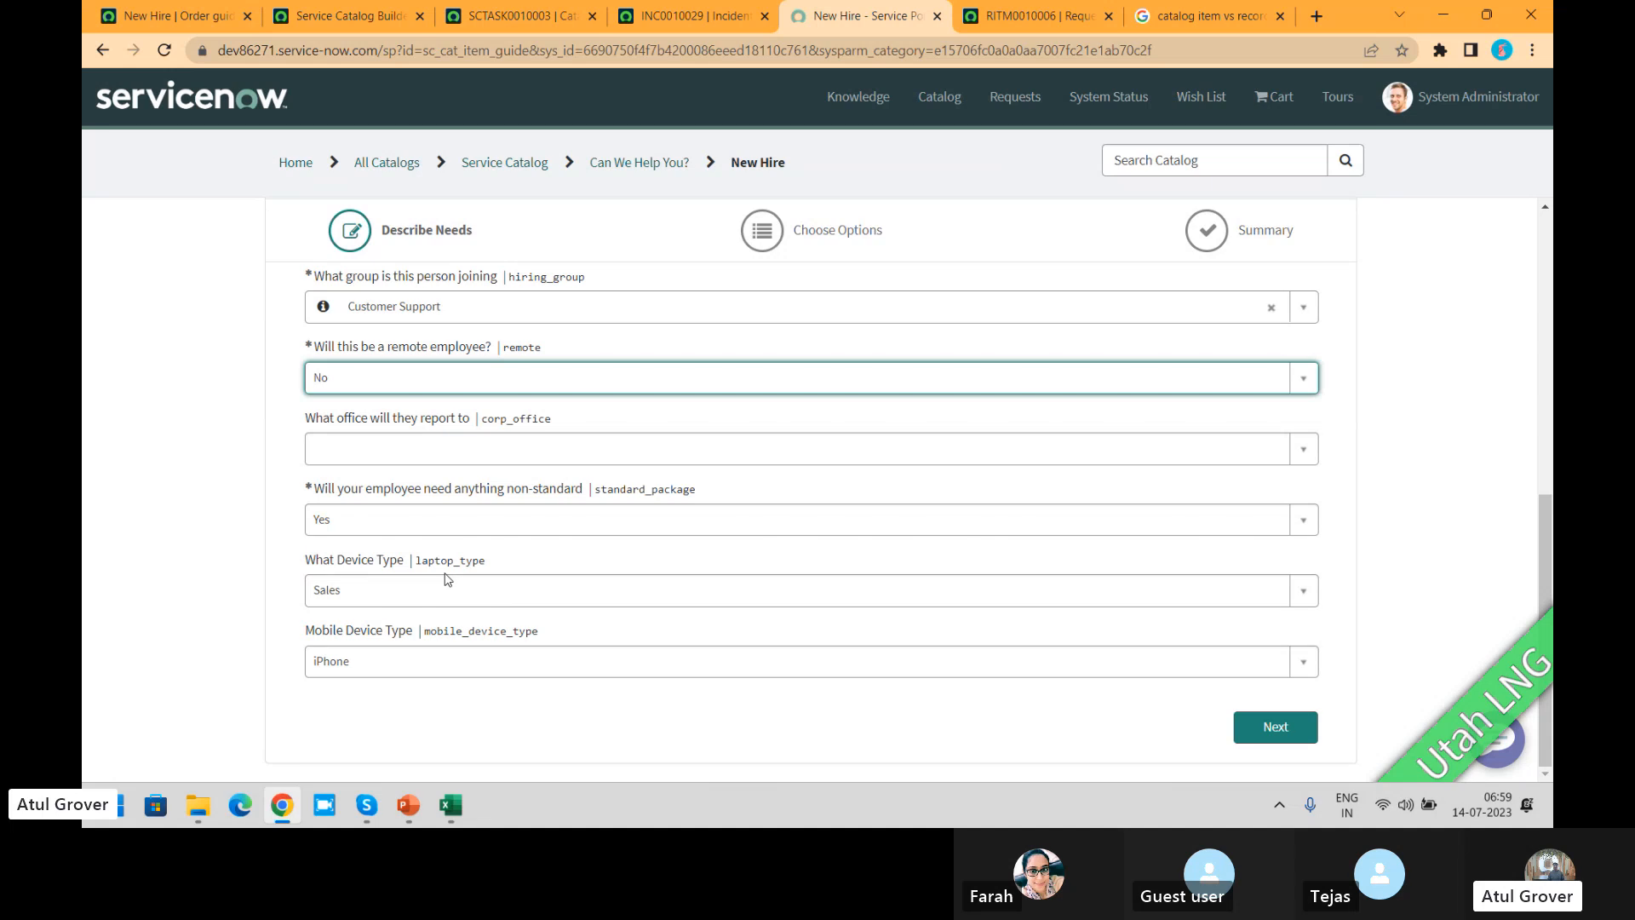
{"action": "left_click", "coordinate": [1275, 726]}
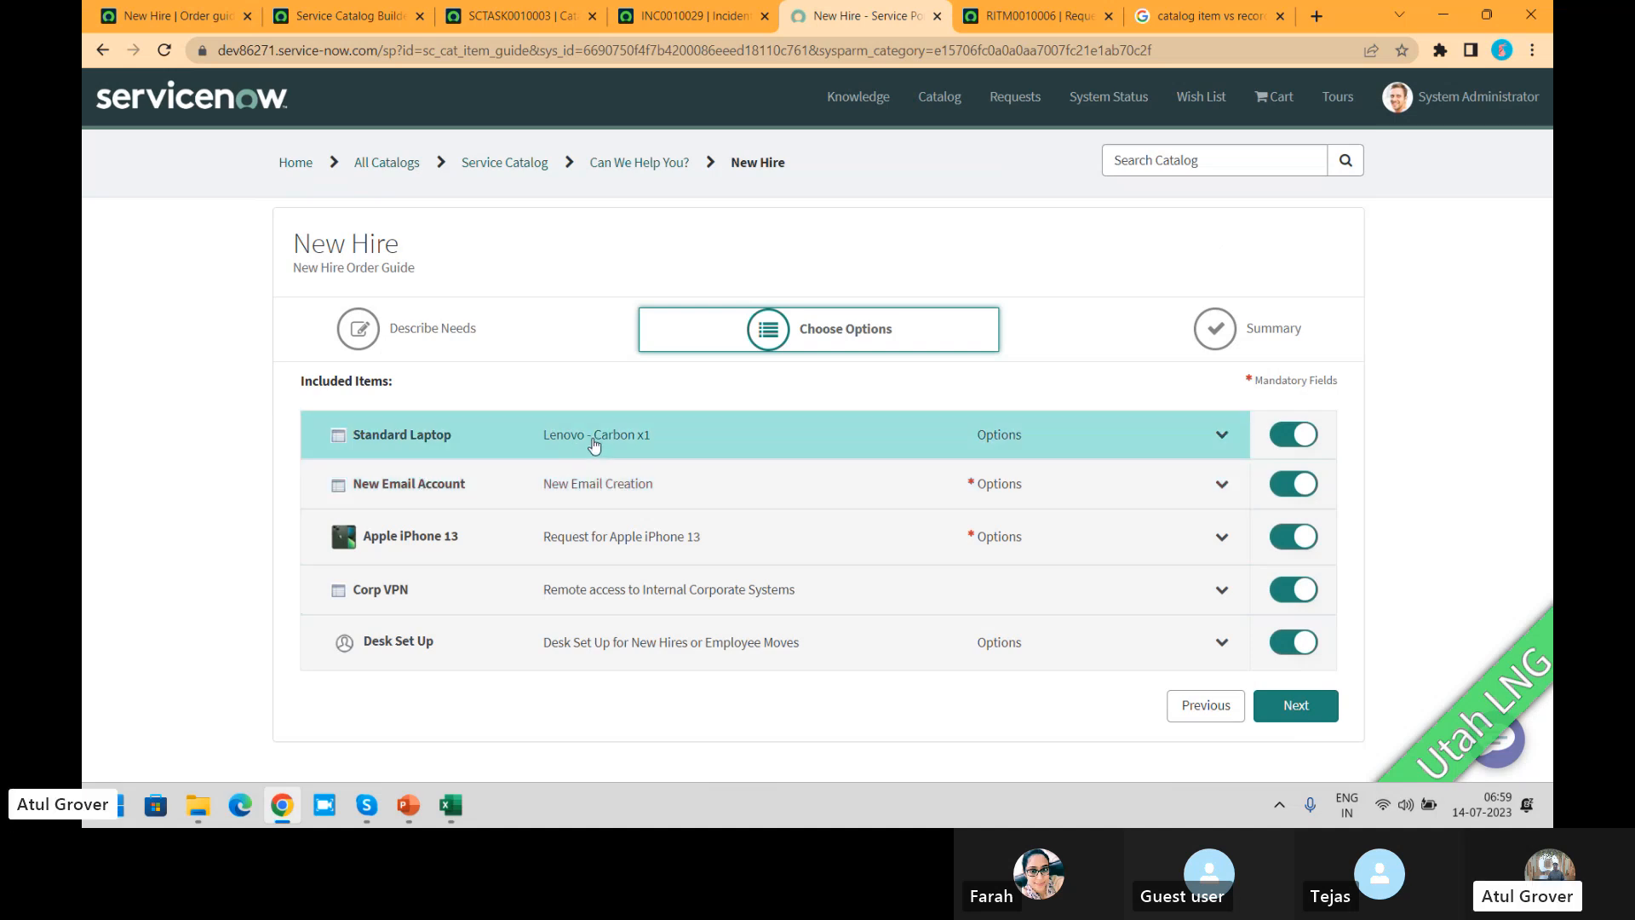
Step: Return to Describe Needs, change remote employee to Yes and What Device Type to Developer, and proceed to Choose Options again
{"action": "left_click", "coordinate": [1213, 709]}
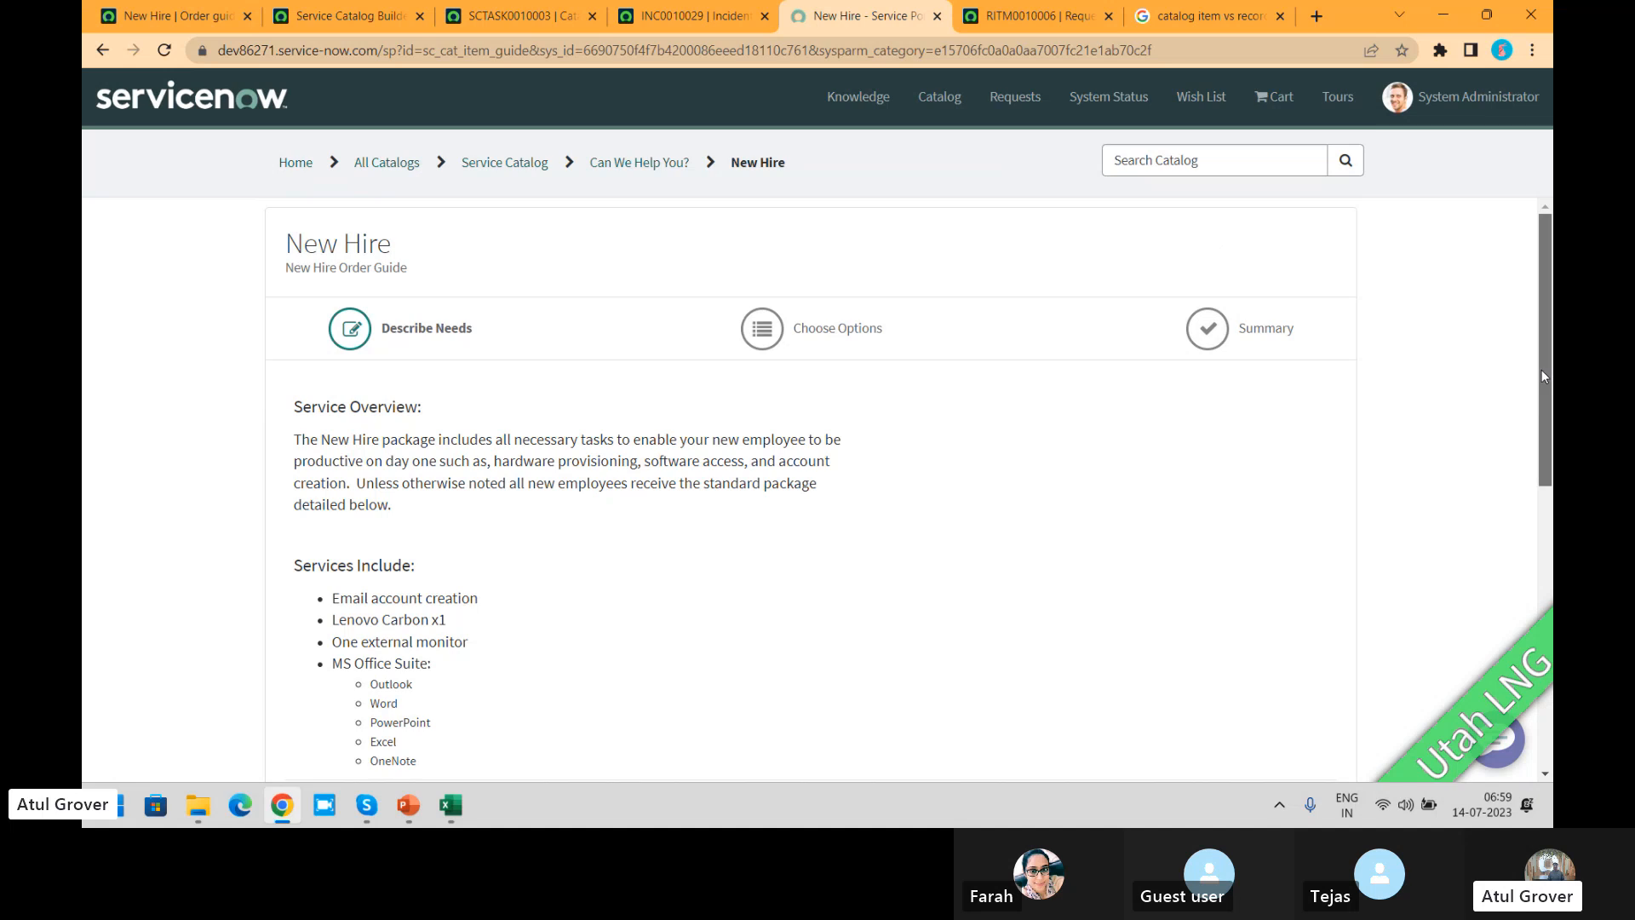
{"action": "left_click_drag", "start_coordinate": [1543, 371], "coordinate": [1542, 660]}
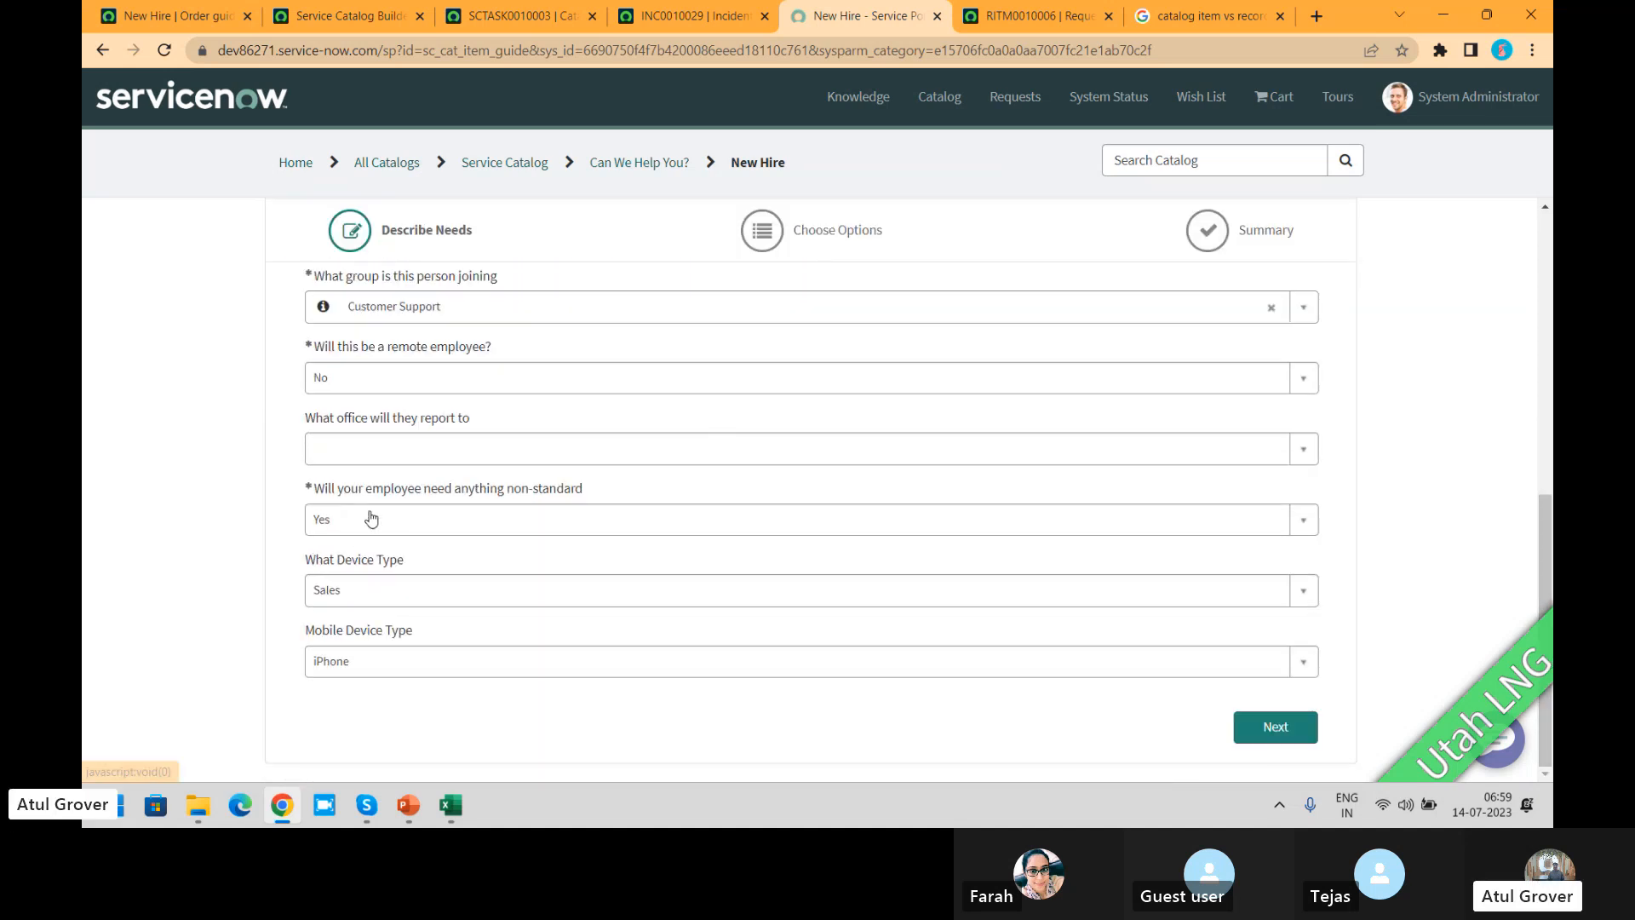
{"action": "left_click", "coordinate": [409, 383]}
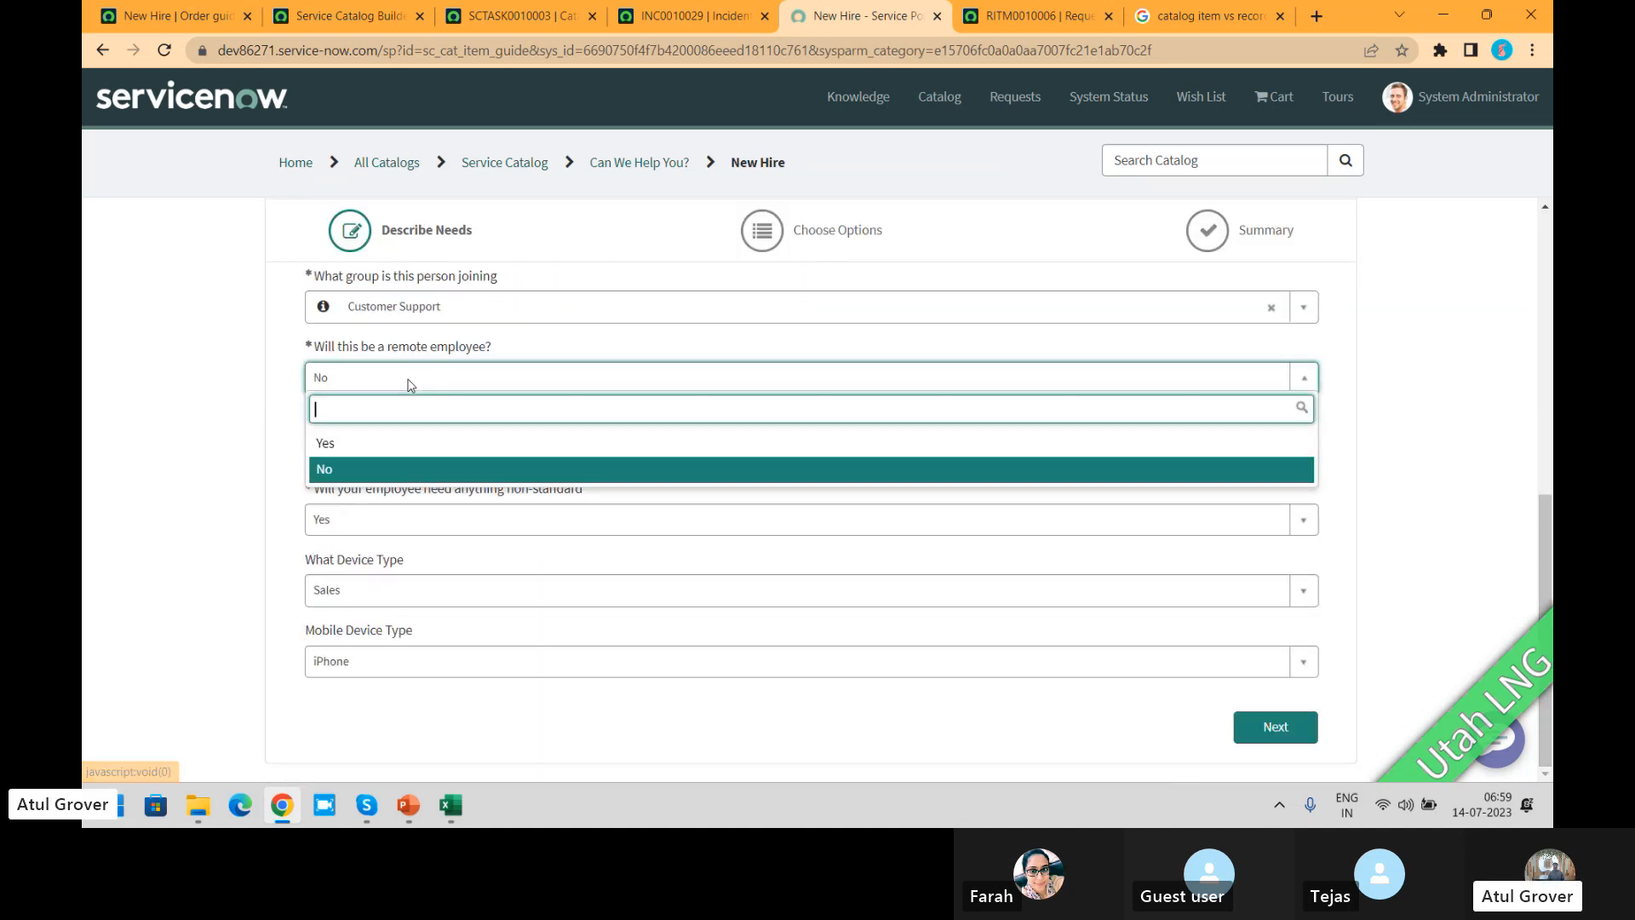
{"action": "left_click", "coordinate": [347, 442]}
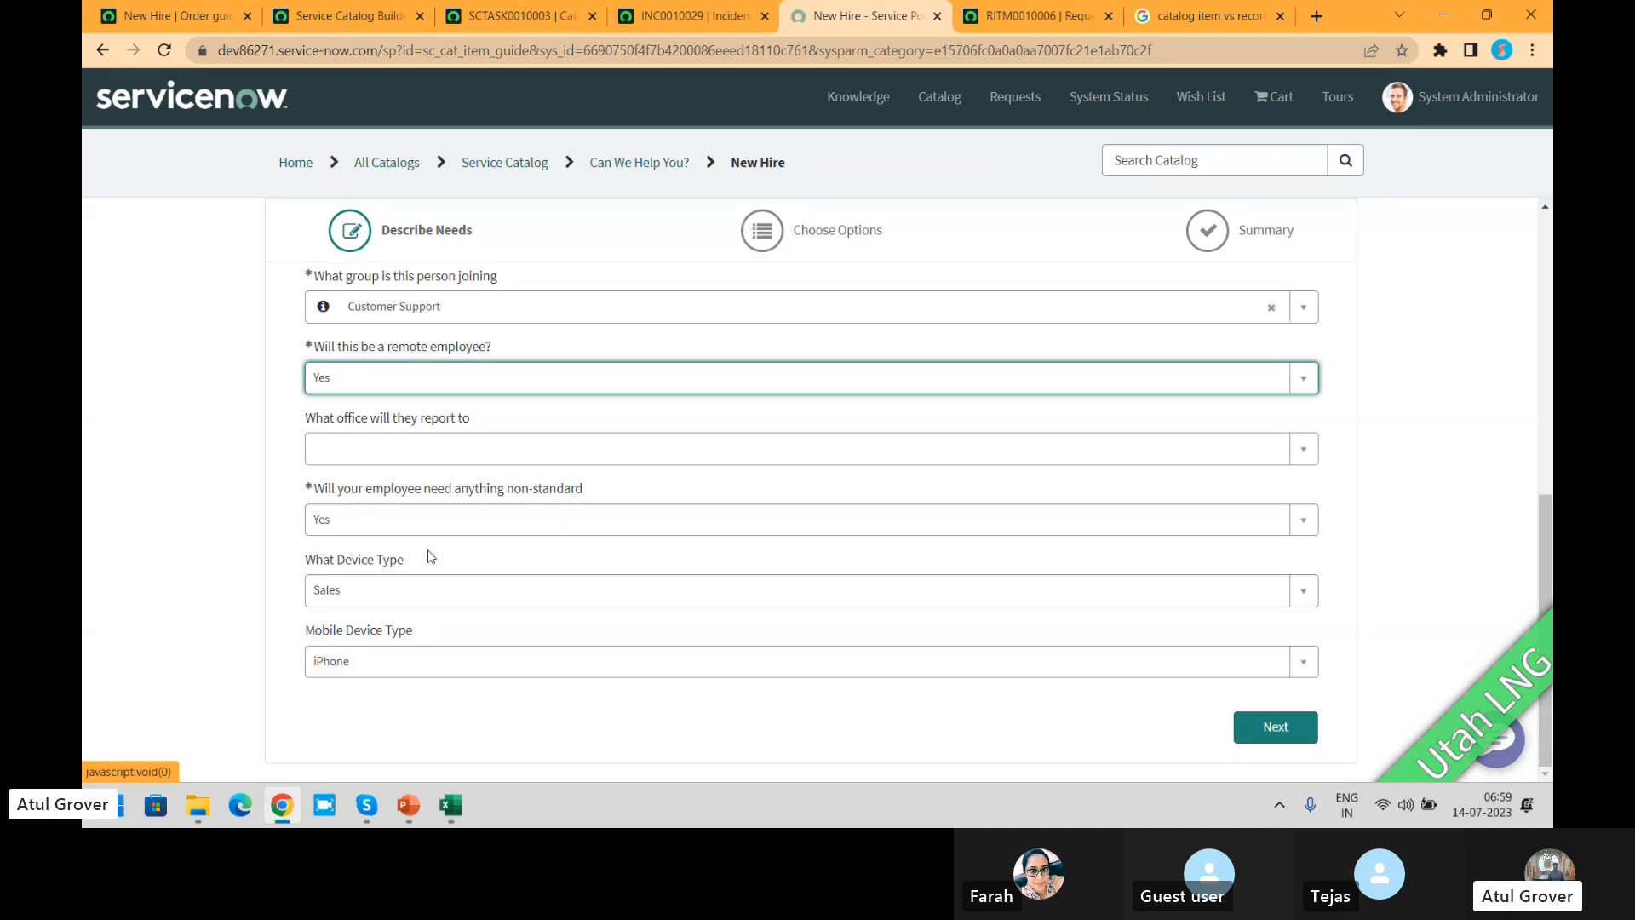
{"action": "left_click", "coordinate": [397, 594]}
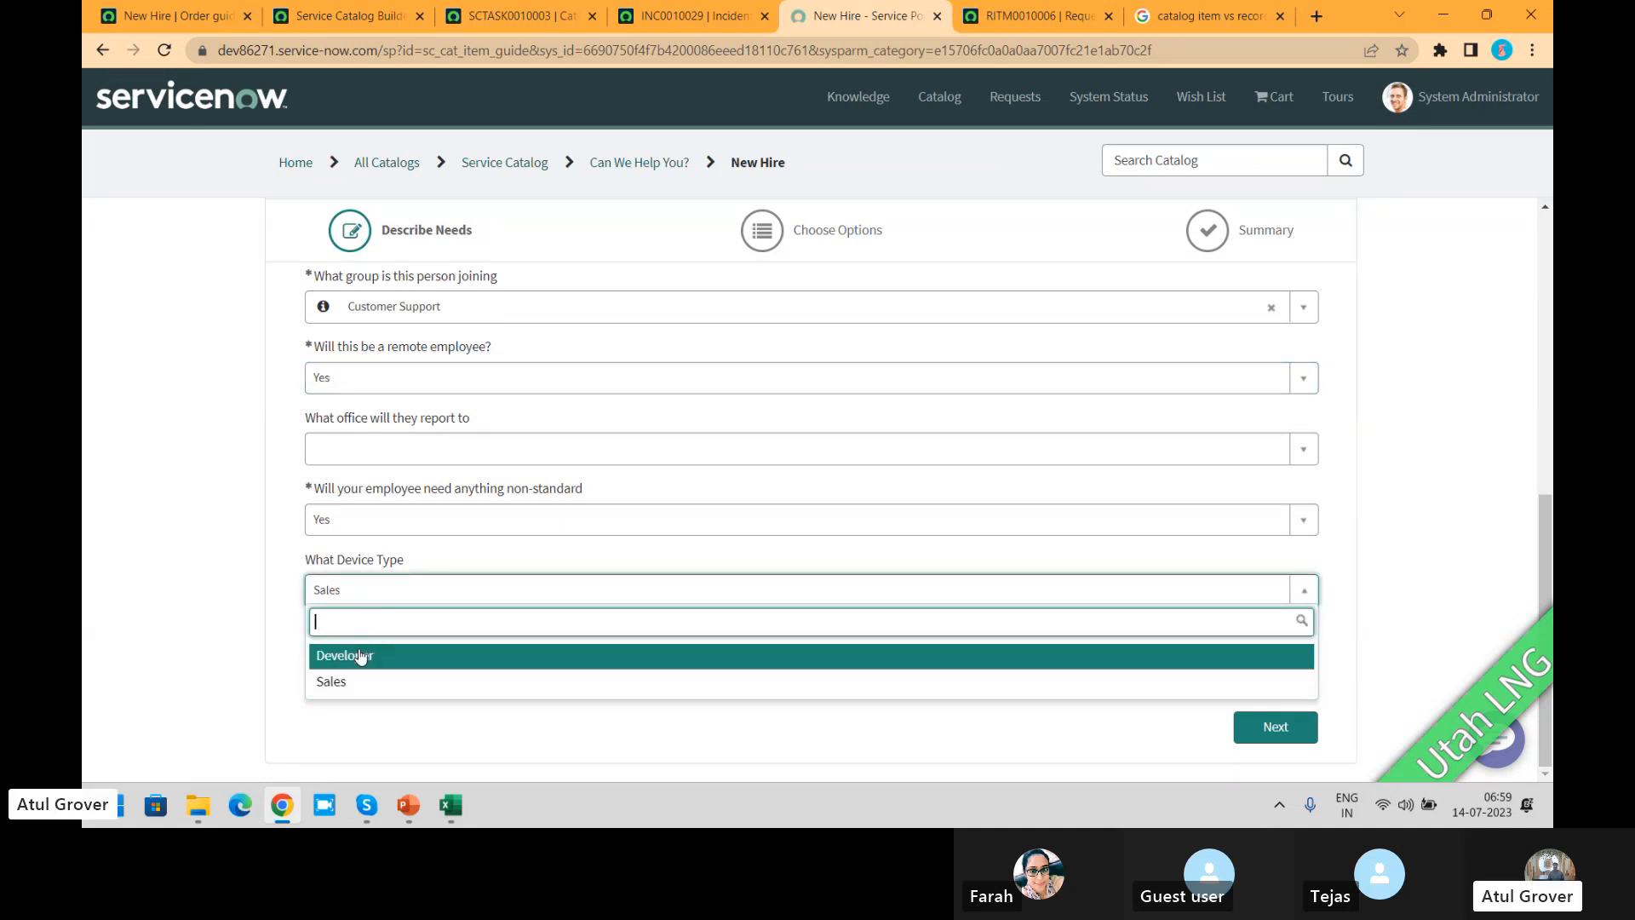
{"action": "left_click", "coordinate": [361, 655]}
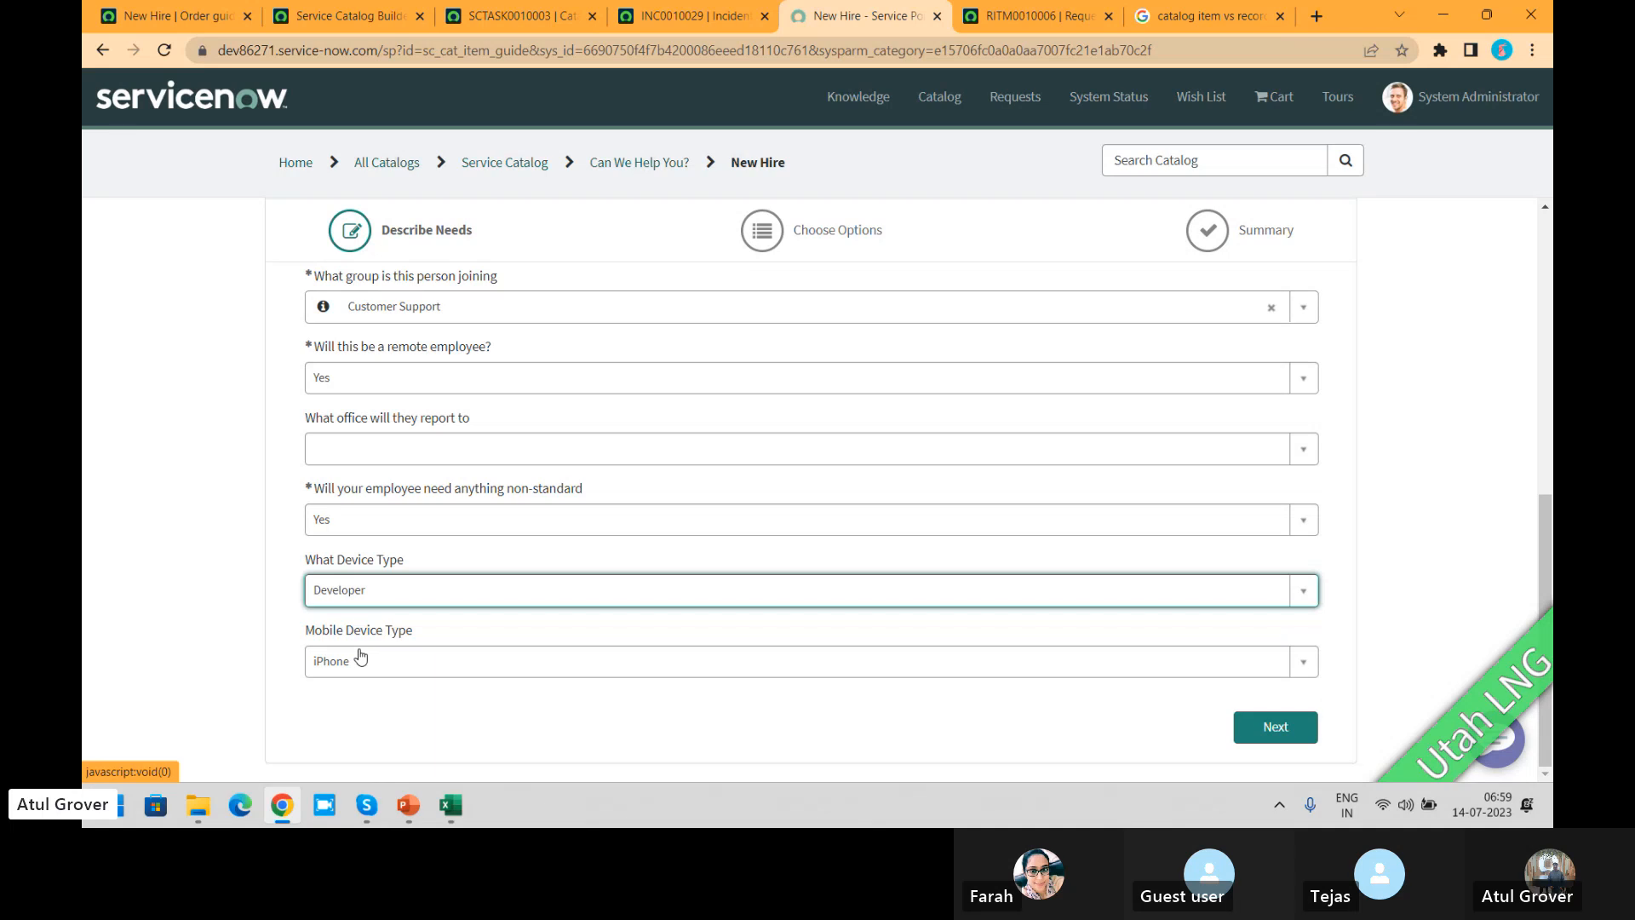
{"action": "left_click", "coordinate": [1283, 728]}
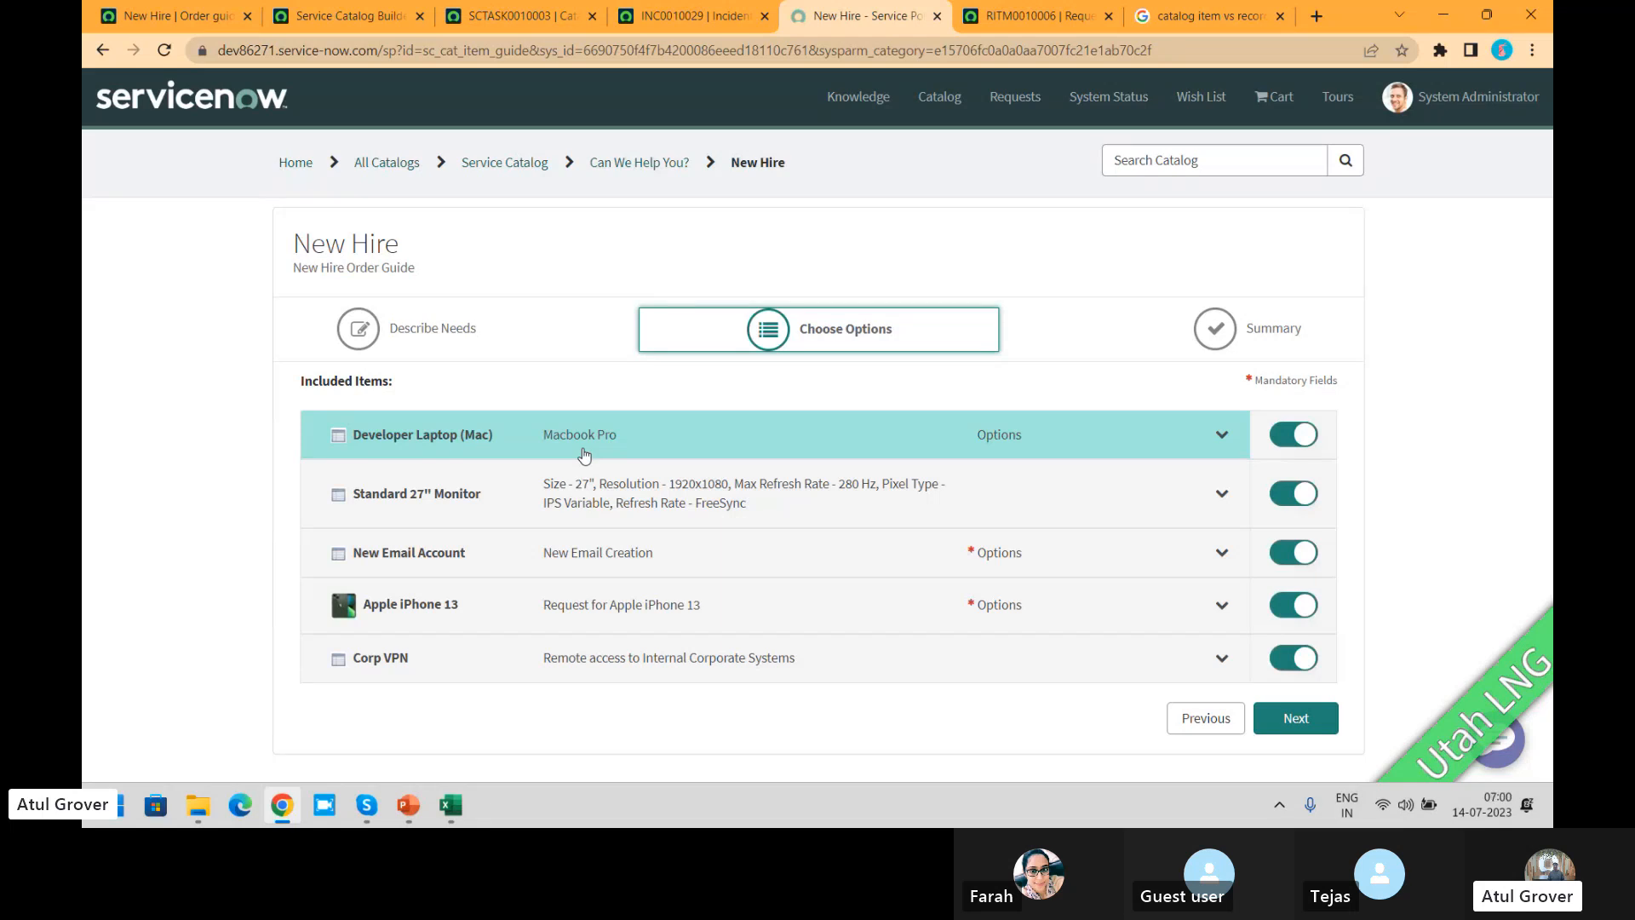
Step: Review the variables on the New Hire order guide record, and return the portal request to Describe Needs
{"action": "left_click", "coordinate": [186, 17]}
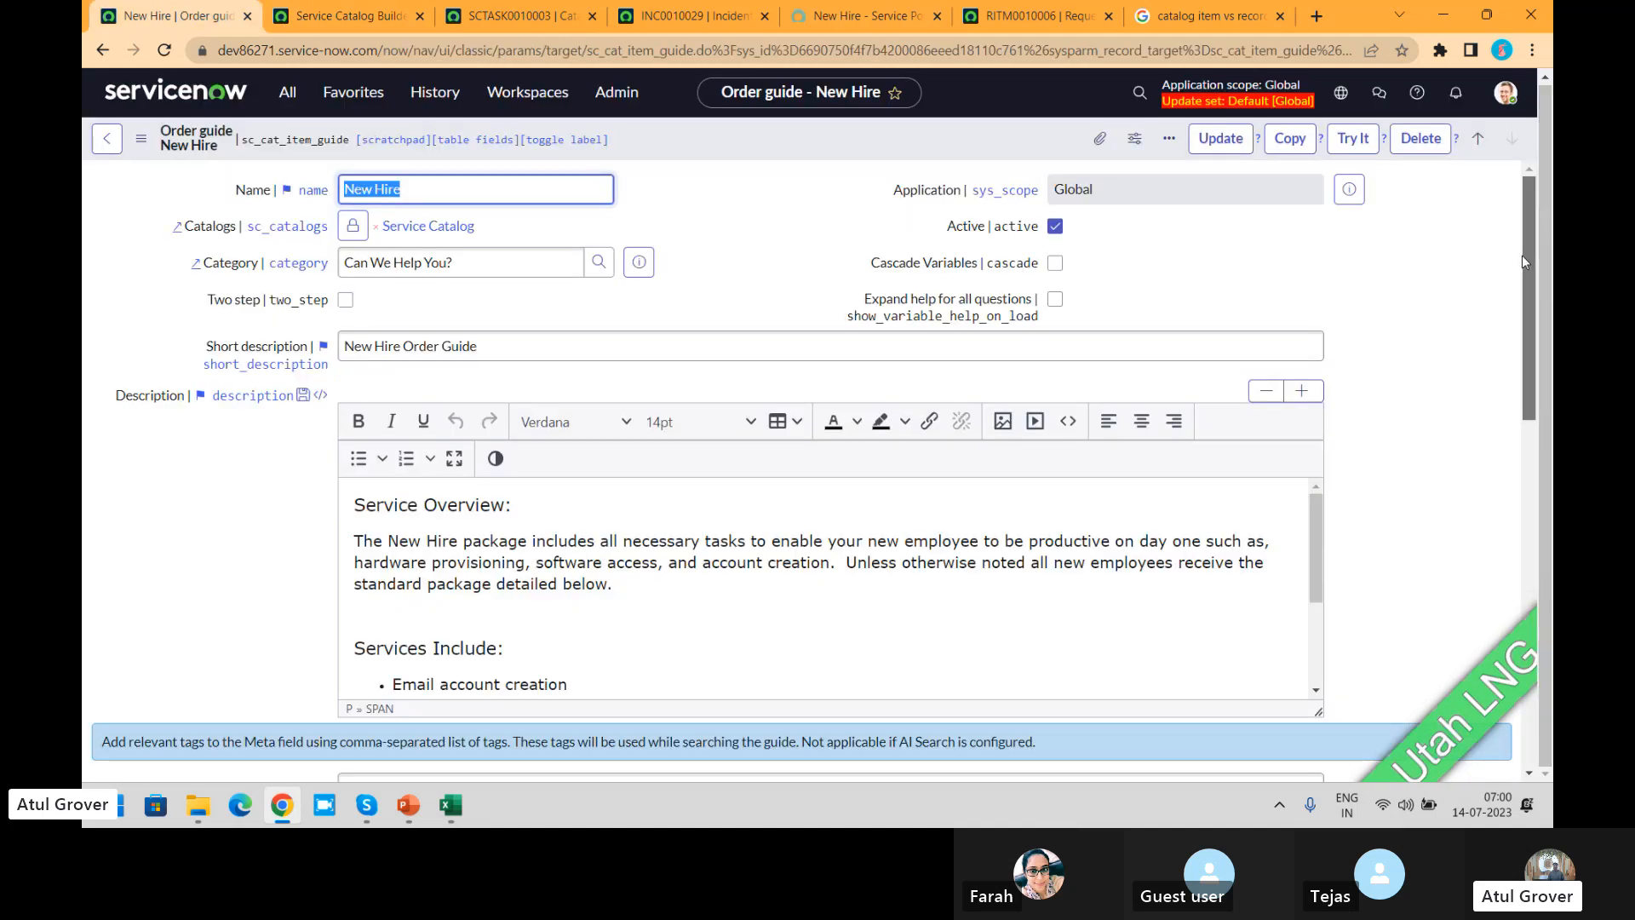
{"action": "left_click_drag", "start_coordinate": [1521, 253], "coordinate": [1540, 619]}
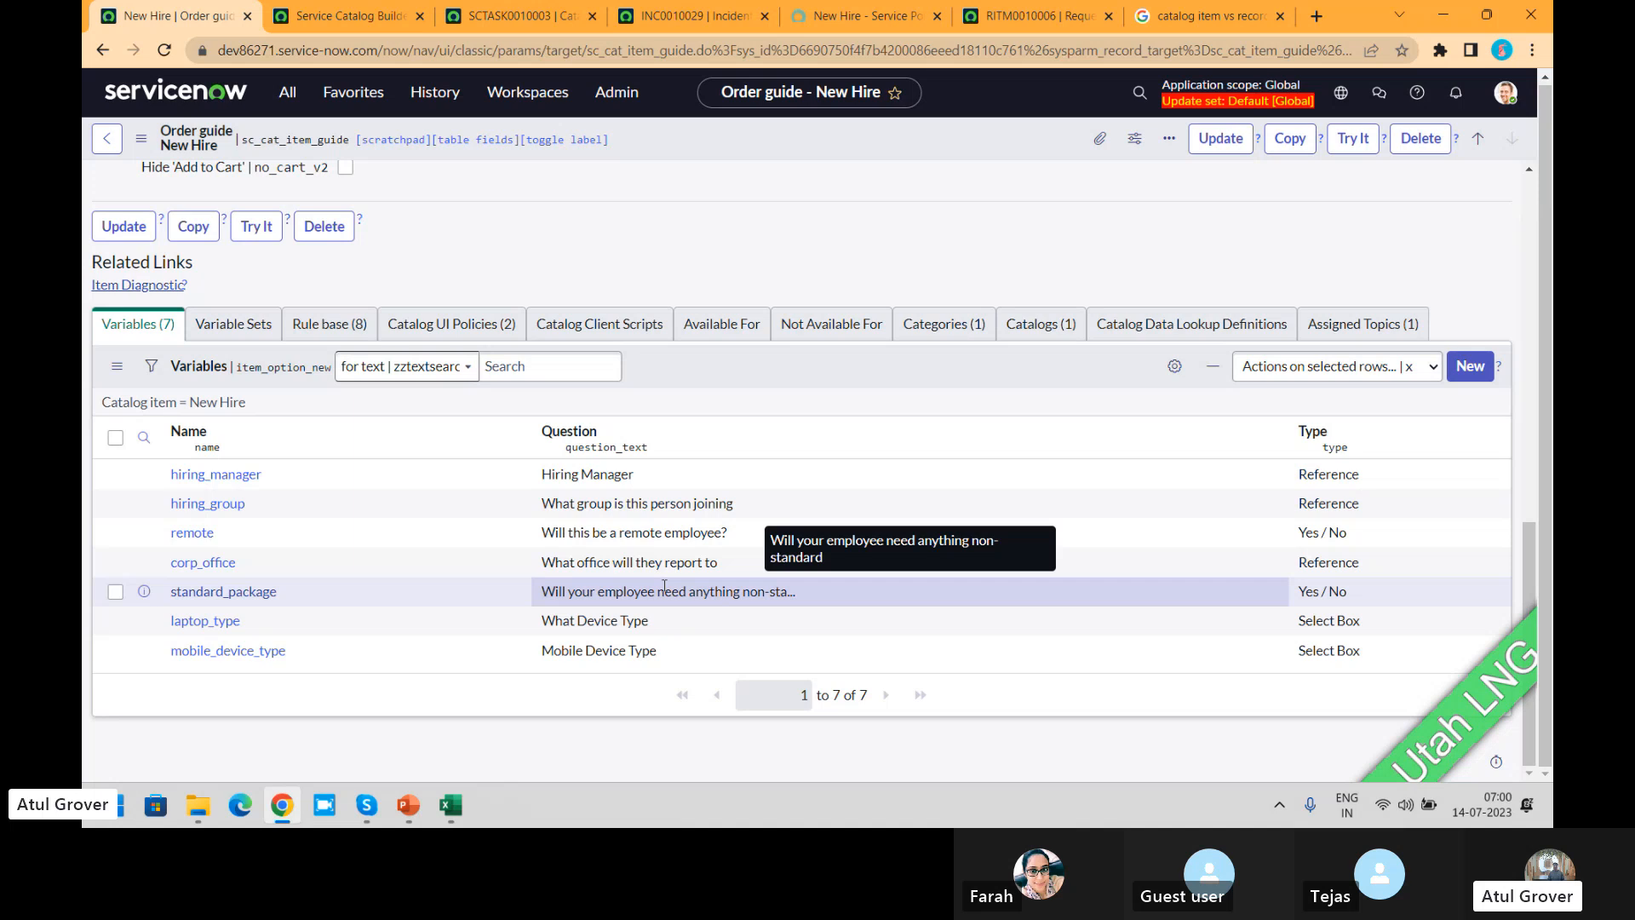
{"action": "left_click", "coordinate": [857, 28]}
{"action": "left_click", "coordinate": [1206, 719]}
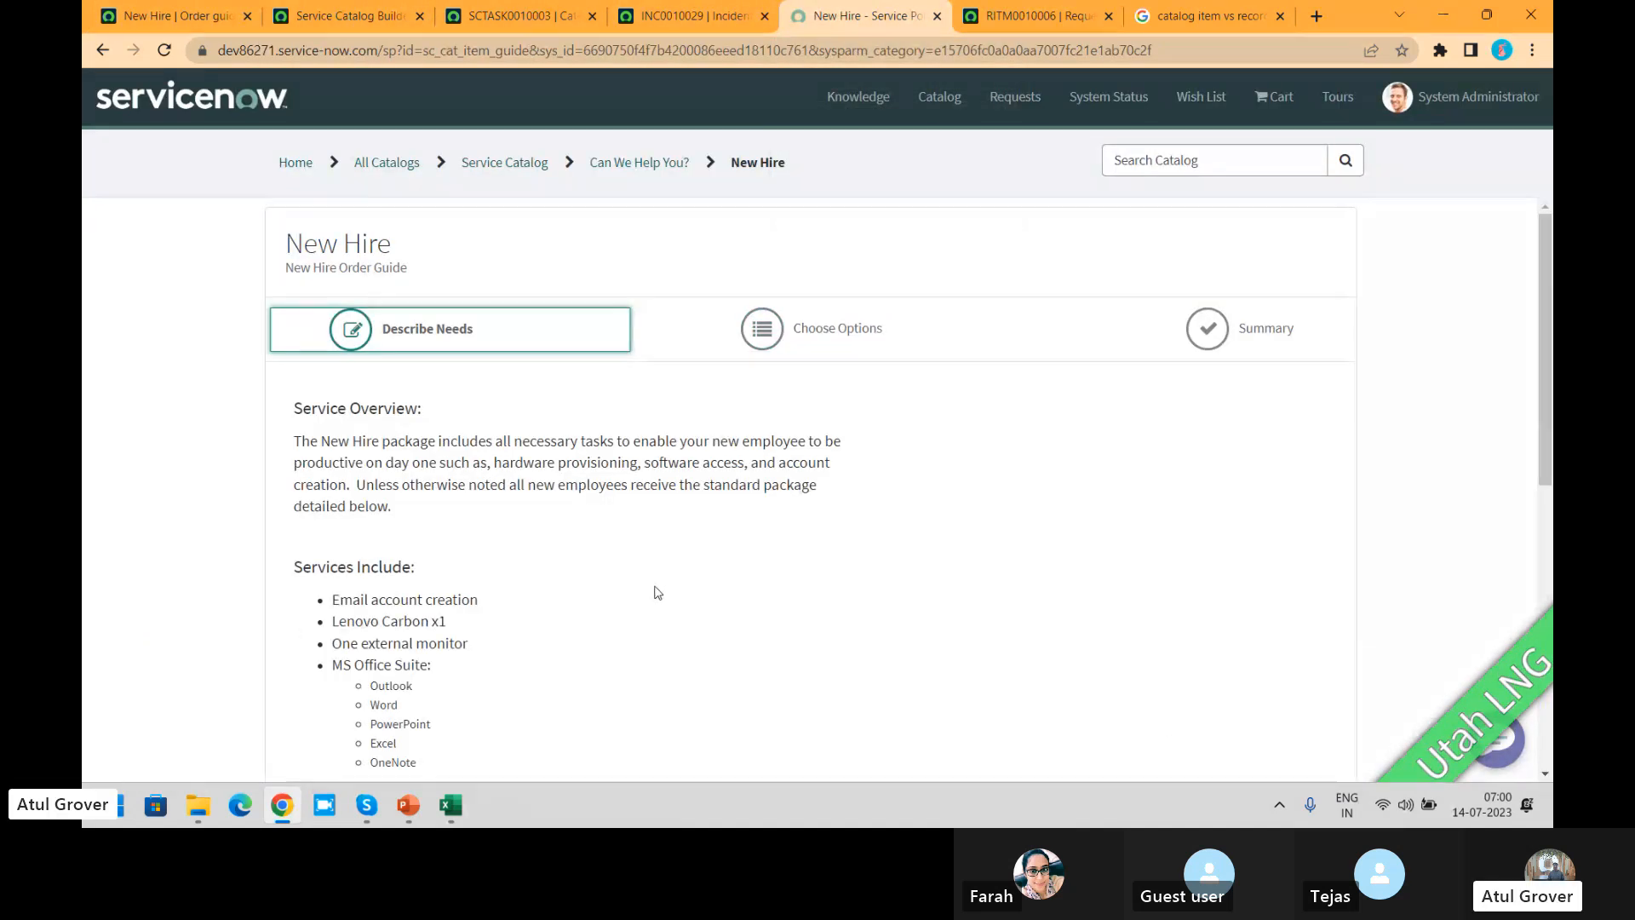
Step: Examine the New Hire order guide's rule base and open the rule for Developer Laptop (Mac)
{"action": "left_click", "coordinate": [161, 16]}
{"action": "left_click", "coordinate": [322, 337]}
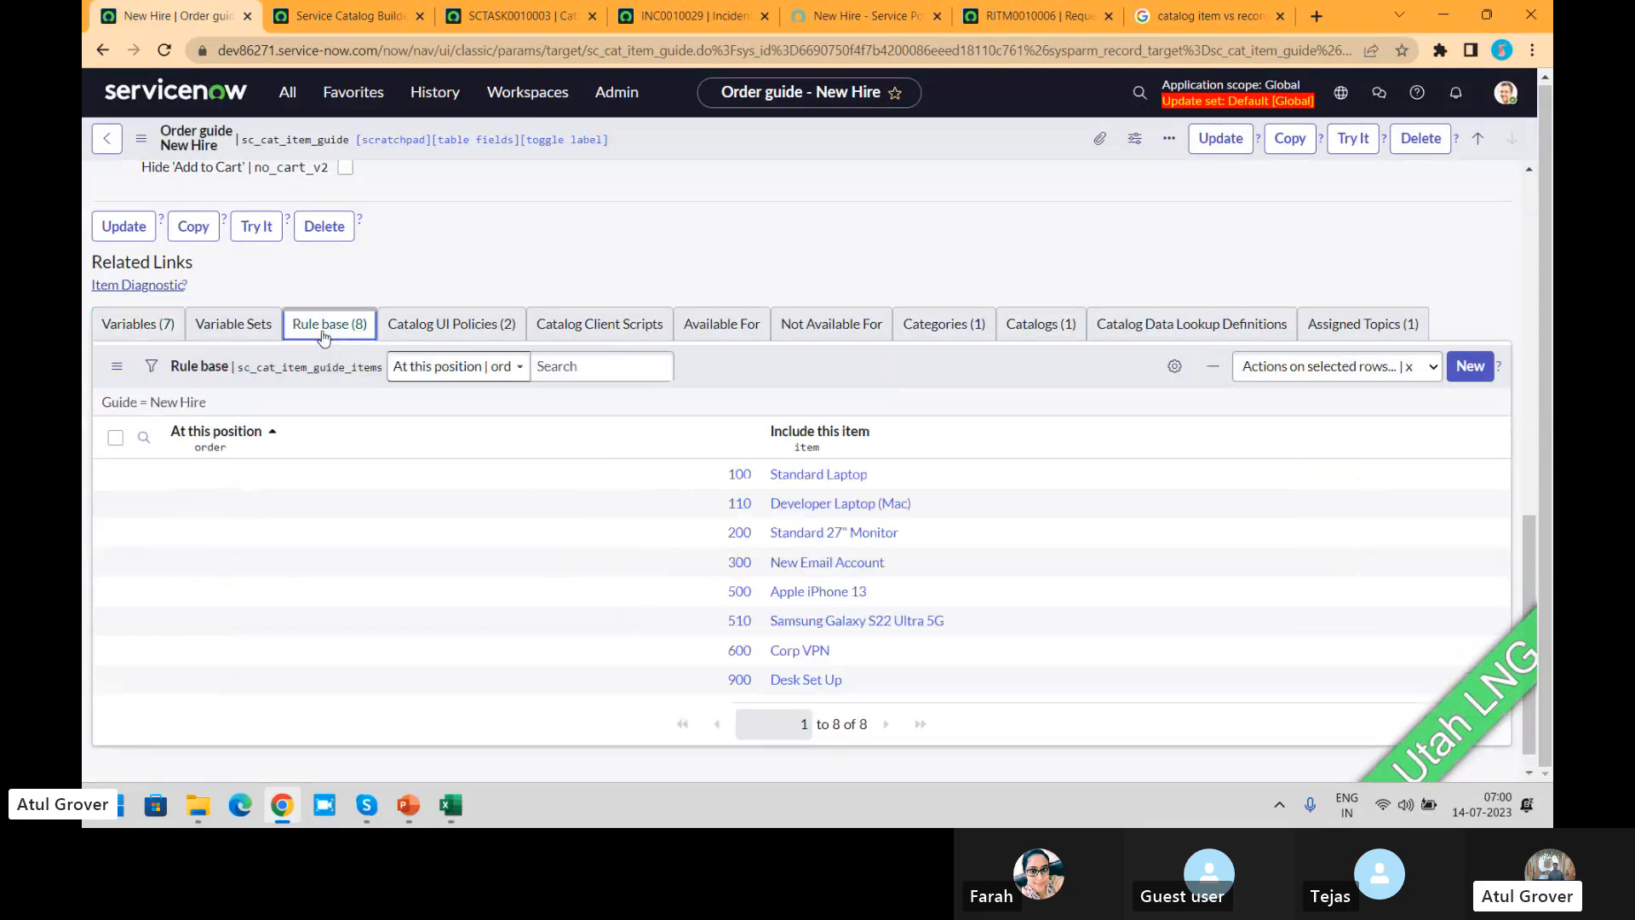
{"action": "left_click", "coordinate": [825, 504]}
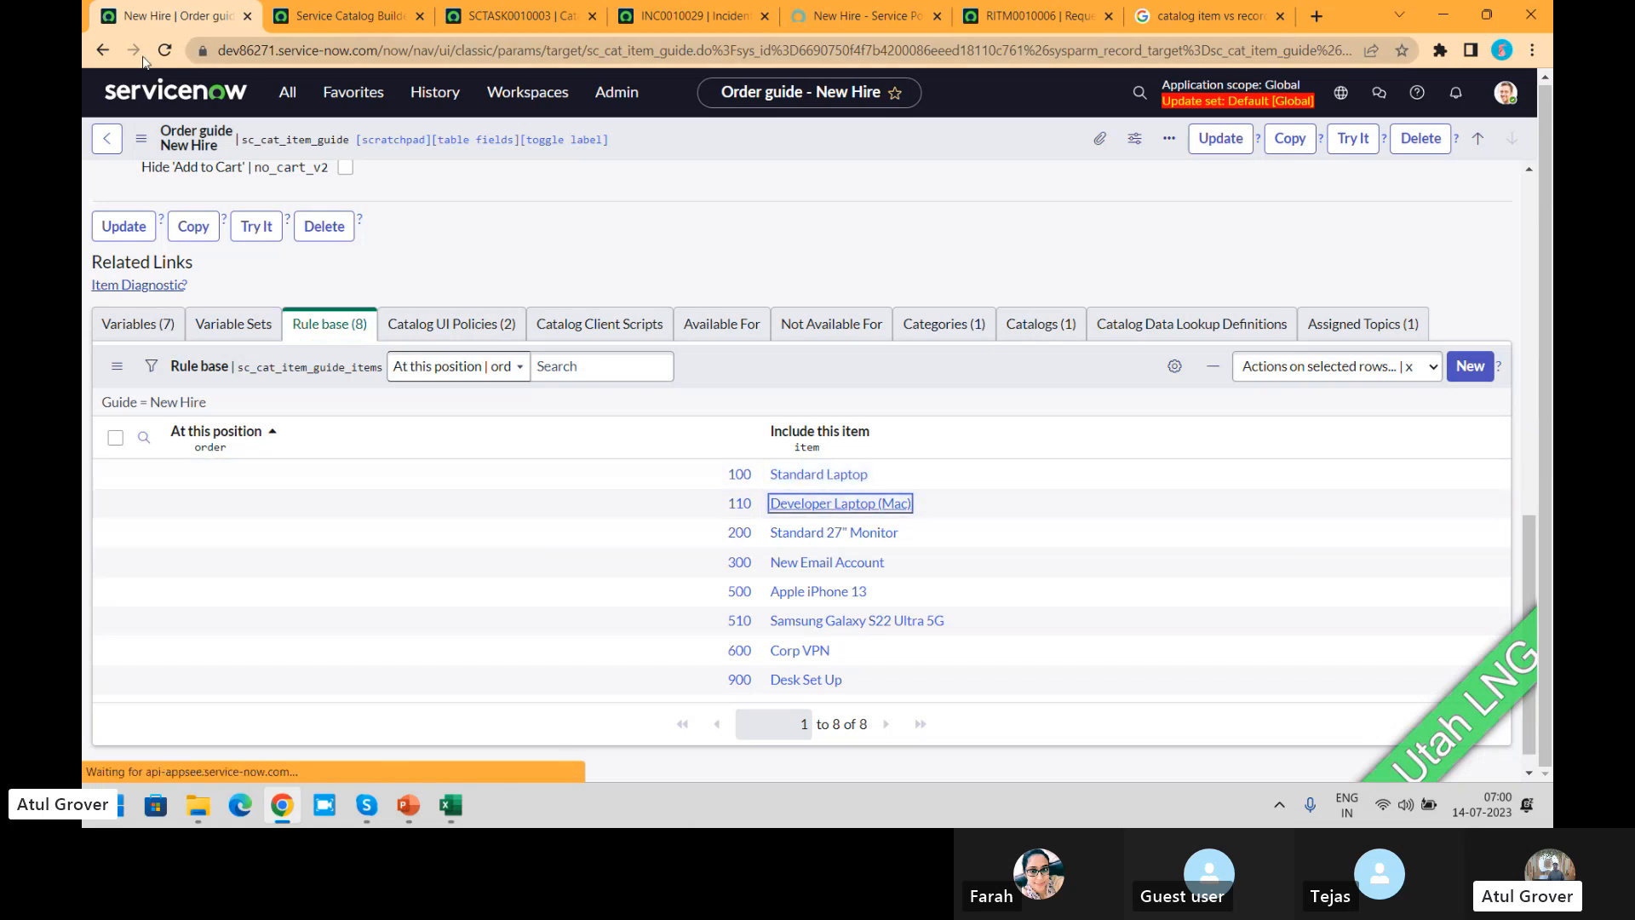
{"action": "left_click", "coordinate": [105, 52]}
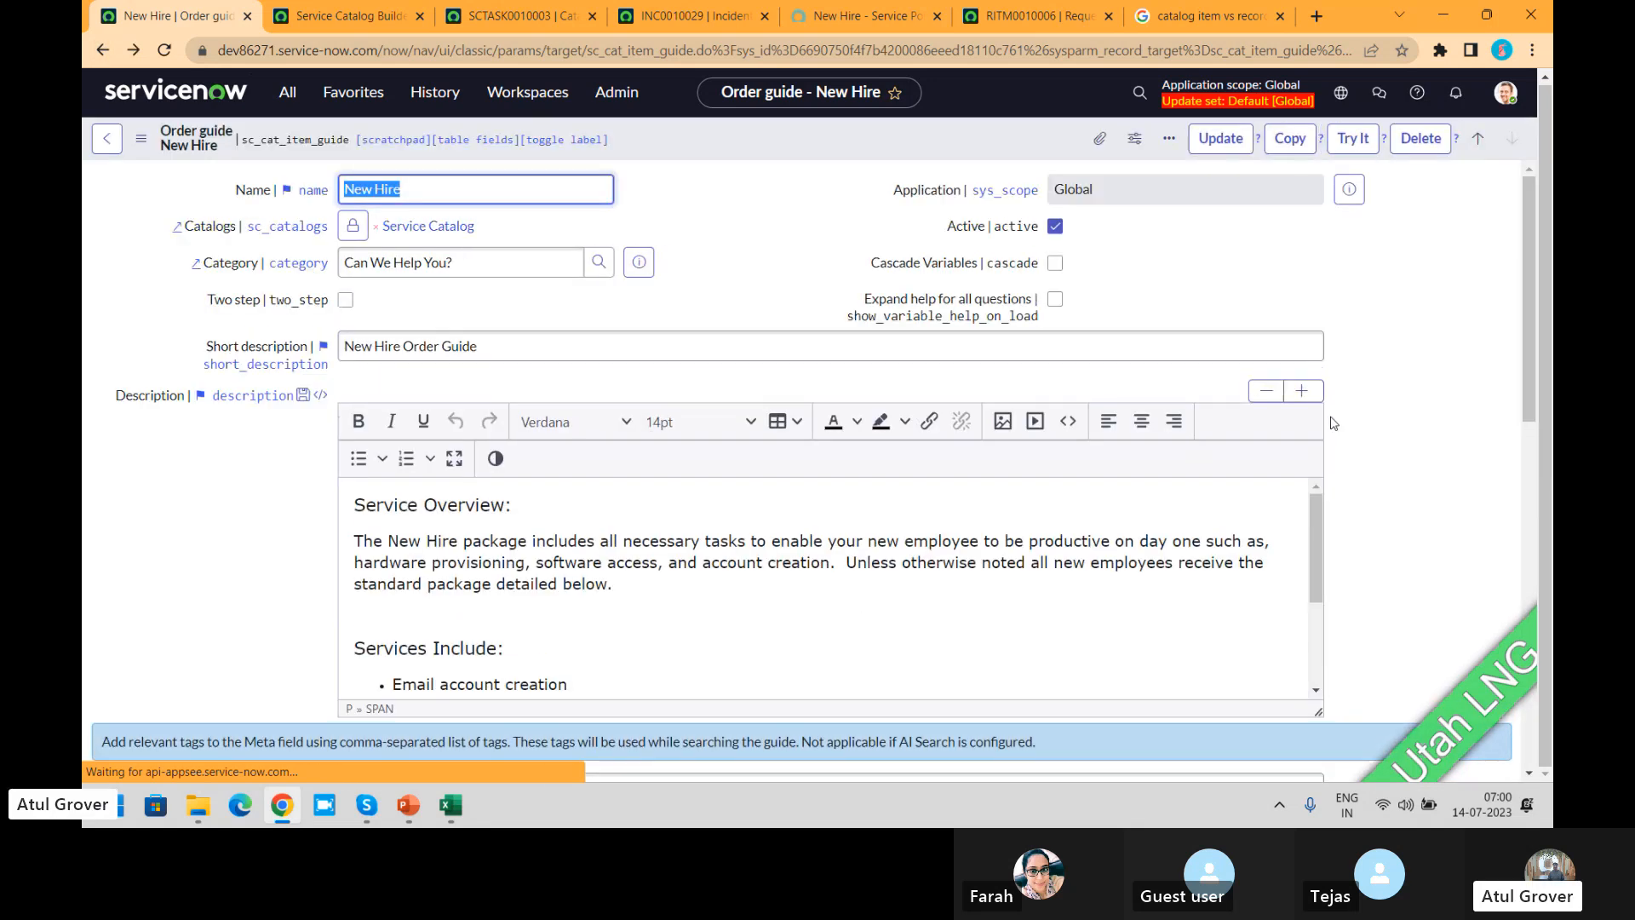
{"action": "left_click_drag", "start_coordinate": [1525, 242], "coordinate": [1483, 616]}
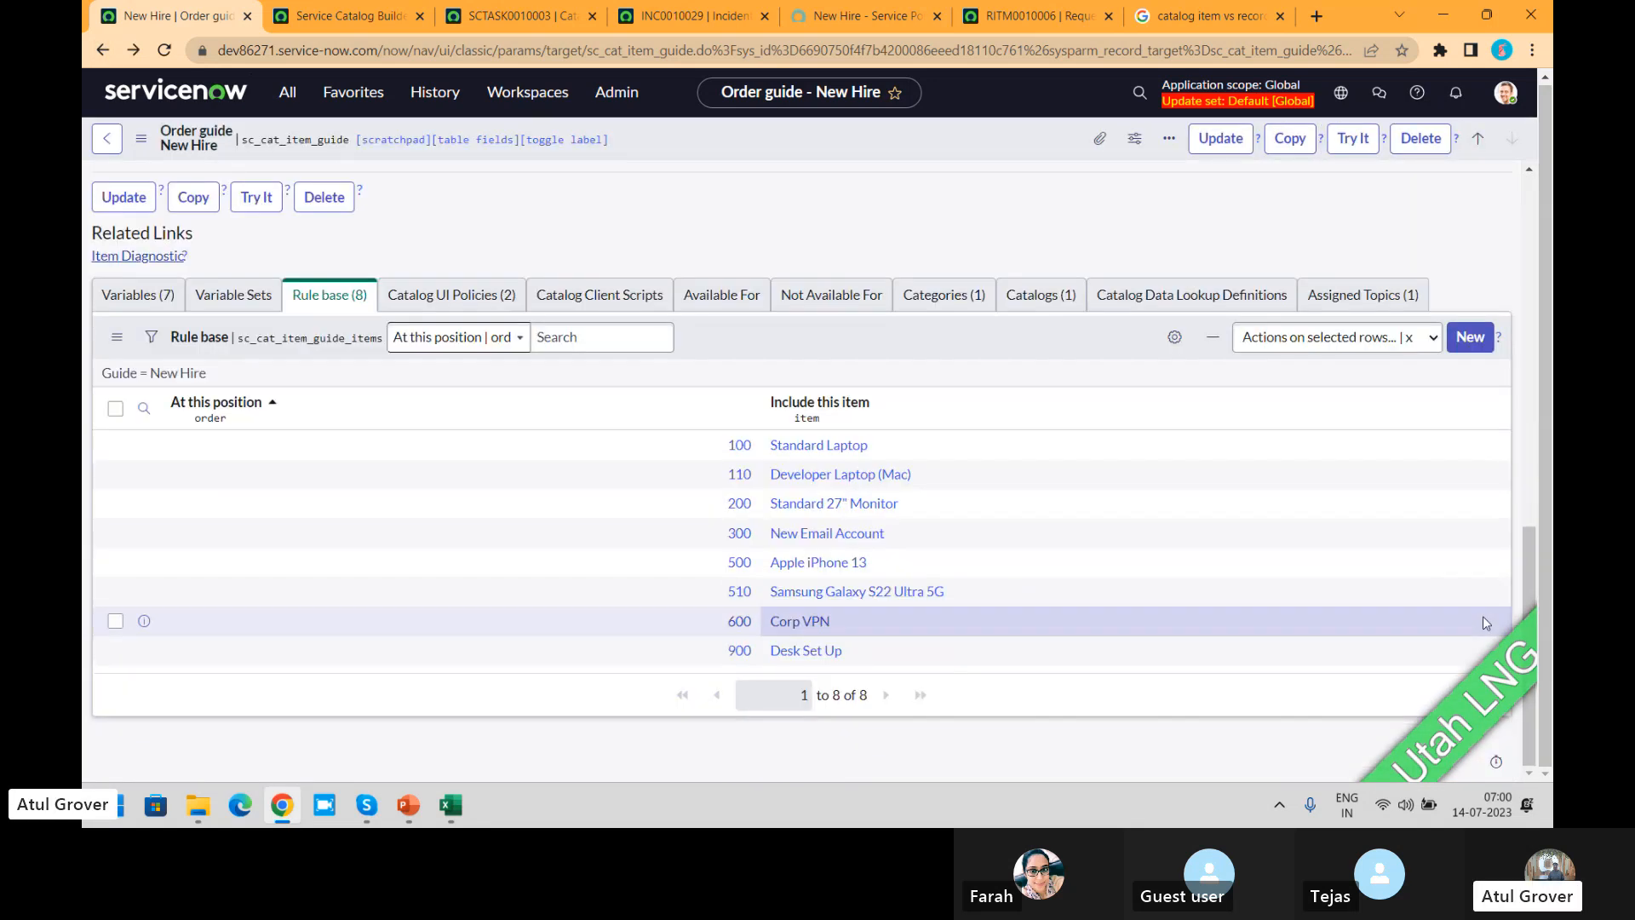
{"action": "left_click", "coordinate": [743, 477]}
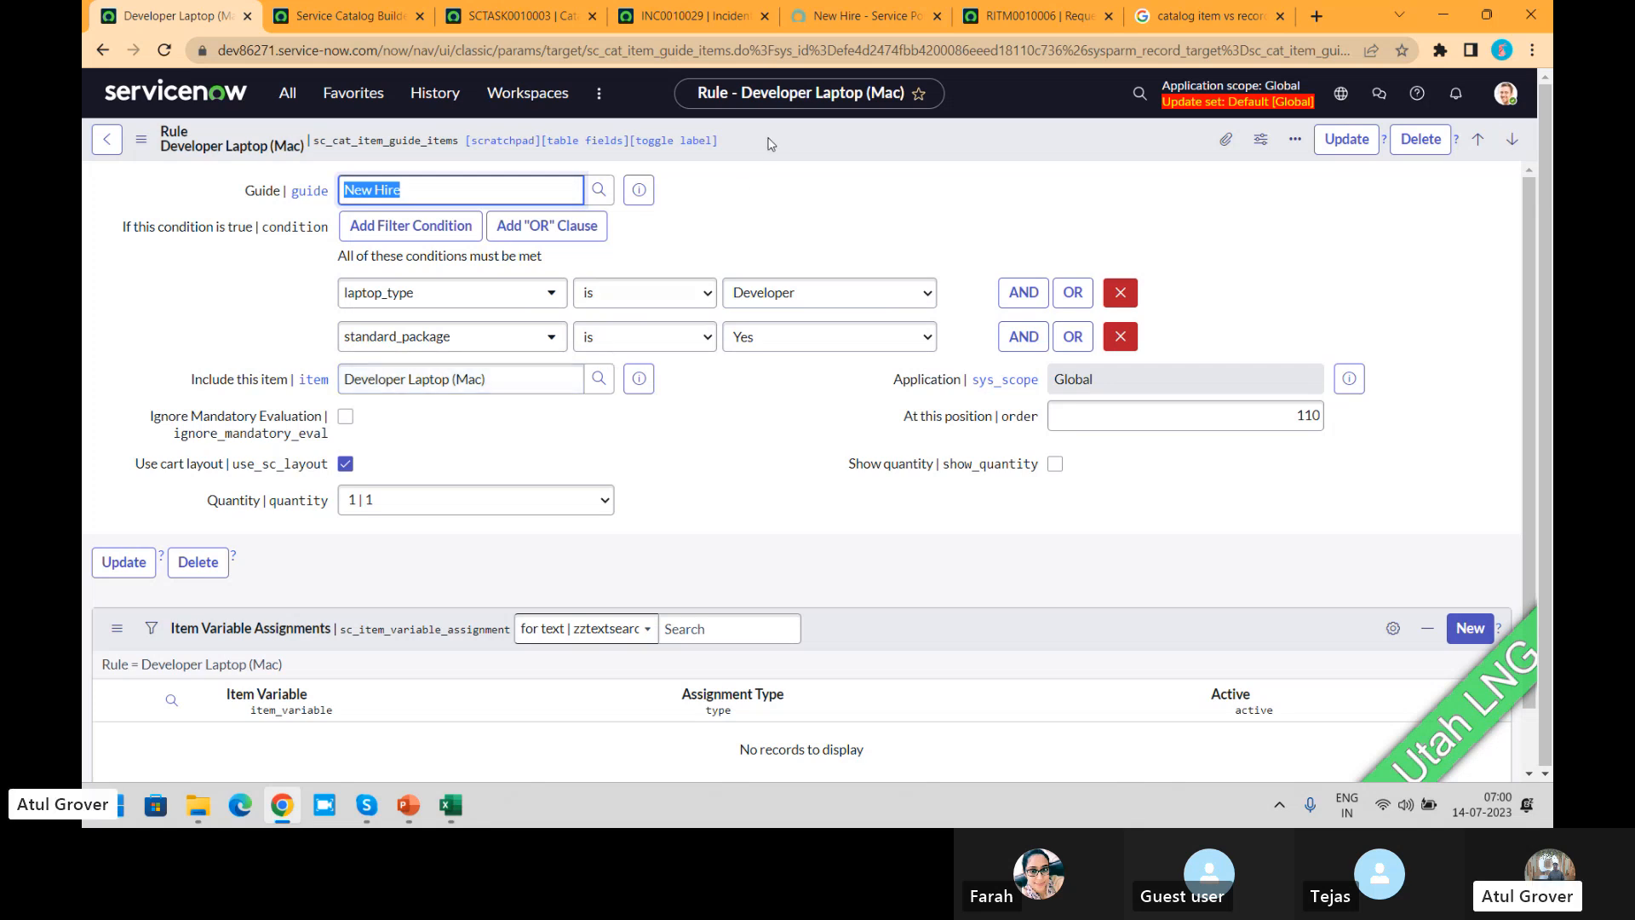
Step: In the portal's New Hire questions, answer No for needing anything non-standard and proceed to Choose Options
{"action": "left_click", "coordinate": [845, 18]}
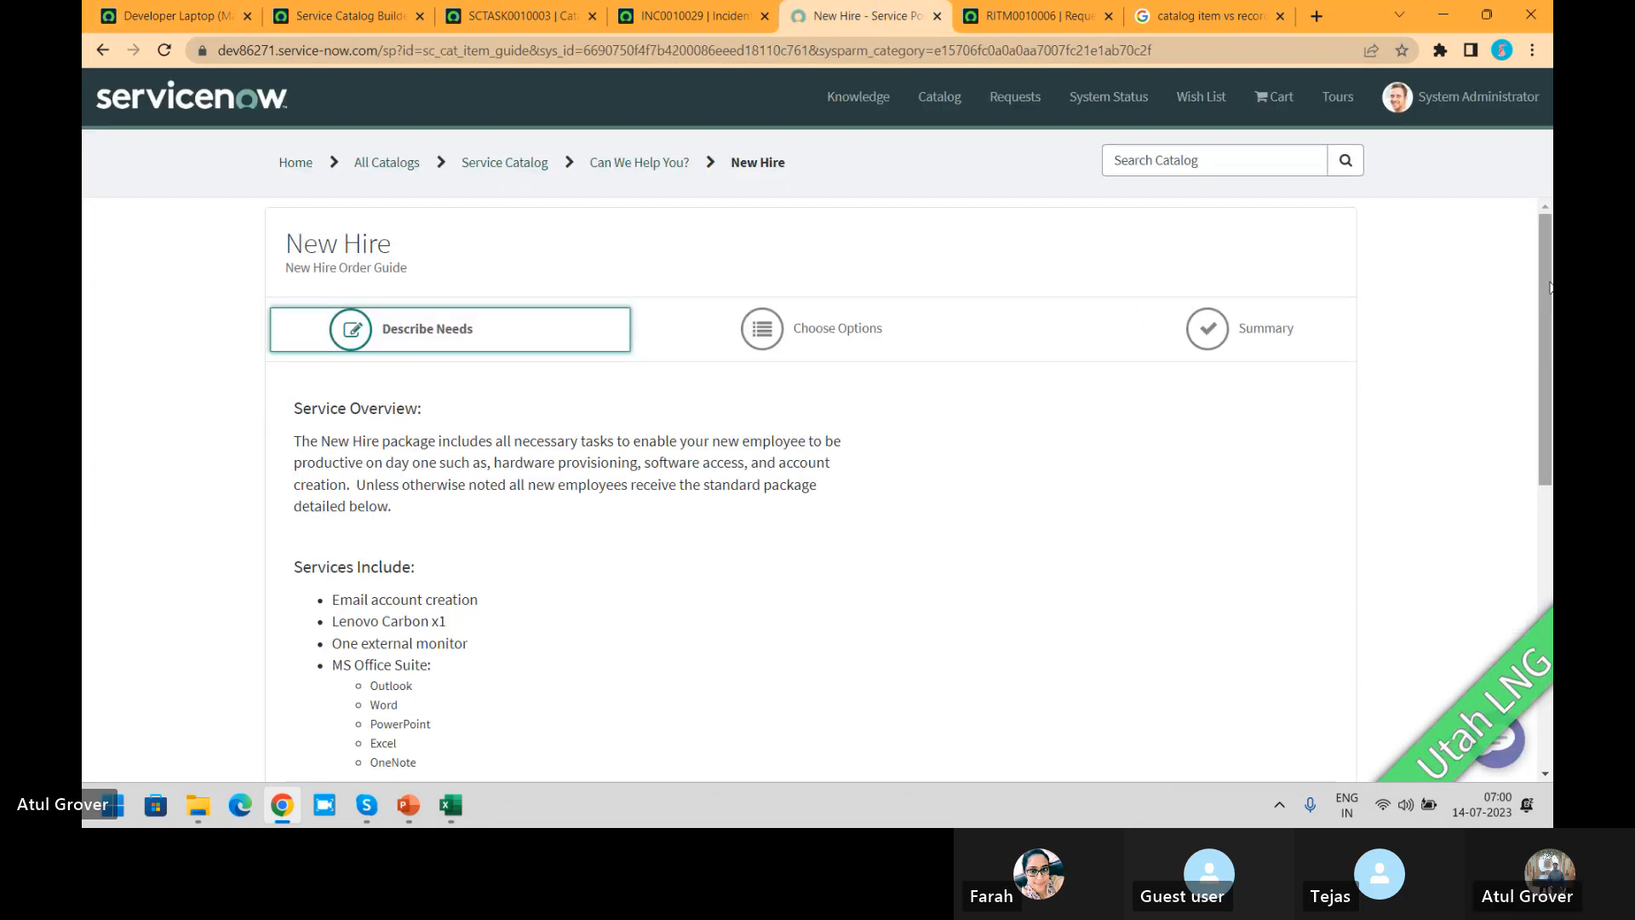
{"action": "left_click_drag", "start_coordinate": [1543, 328], "coordinate": [1532, 610]}
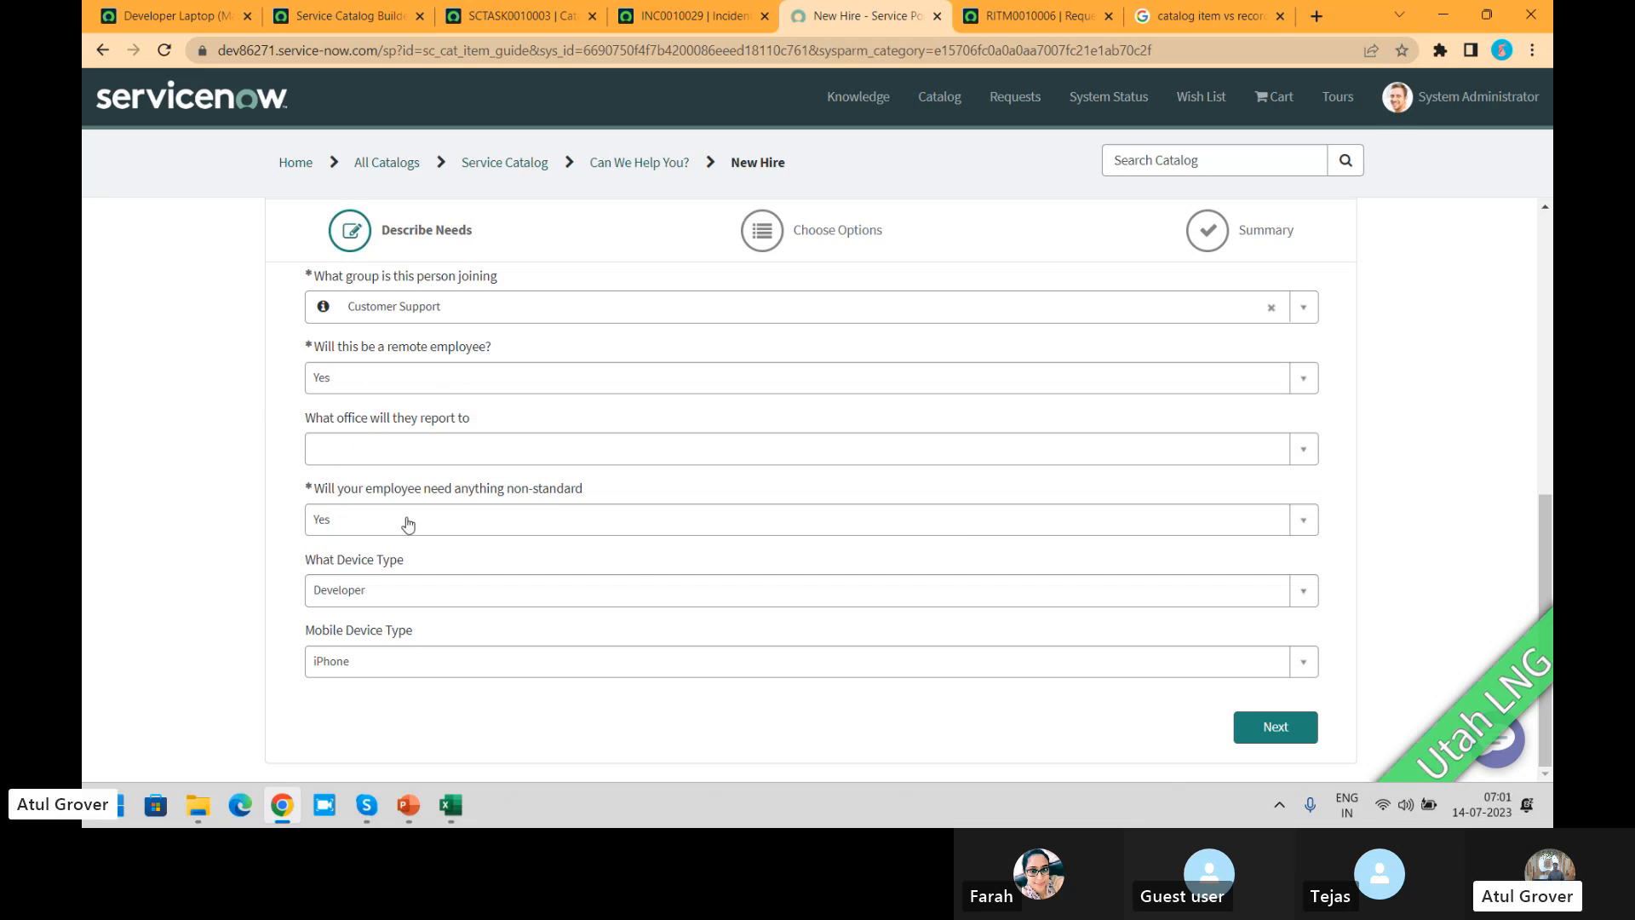
{"action": "left_click", "coordinate": [450, 528]}
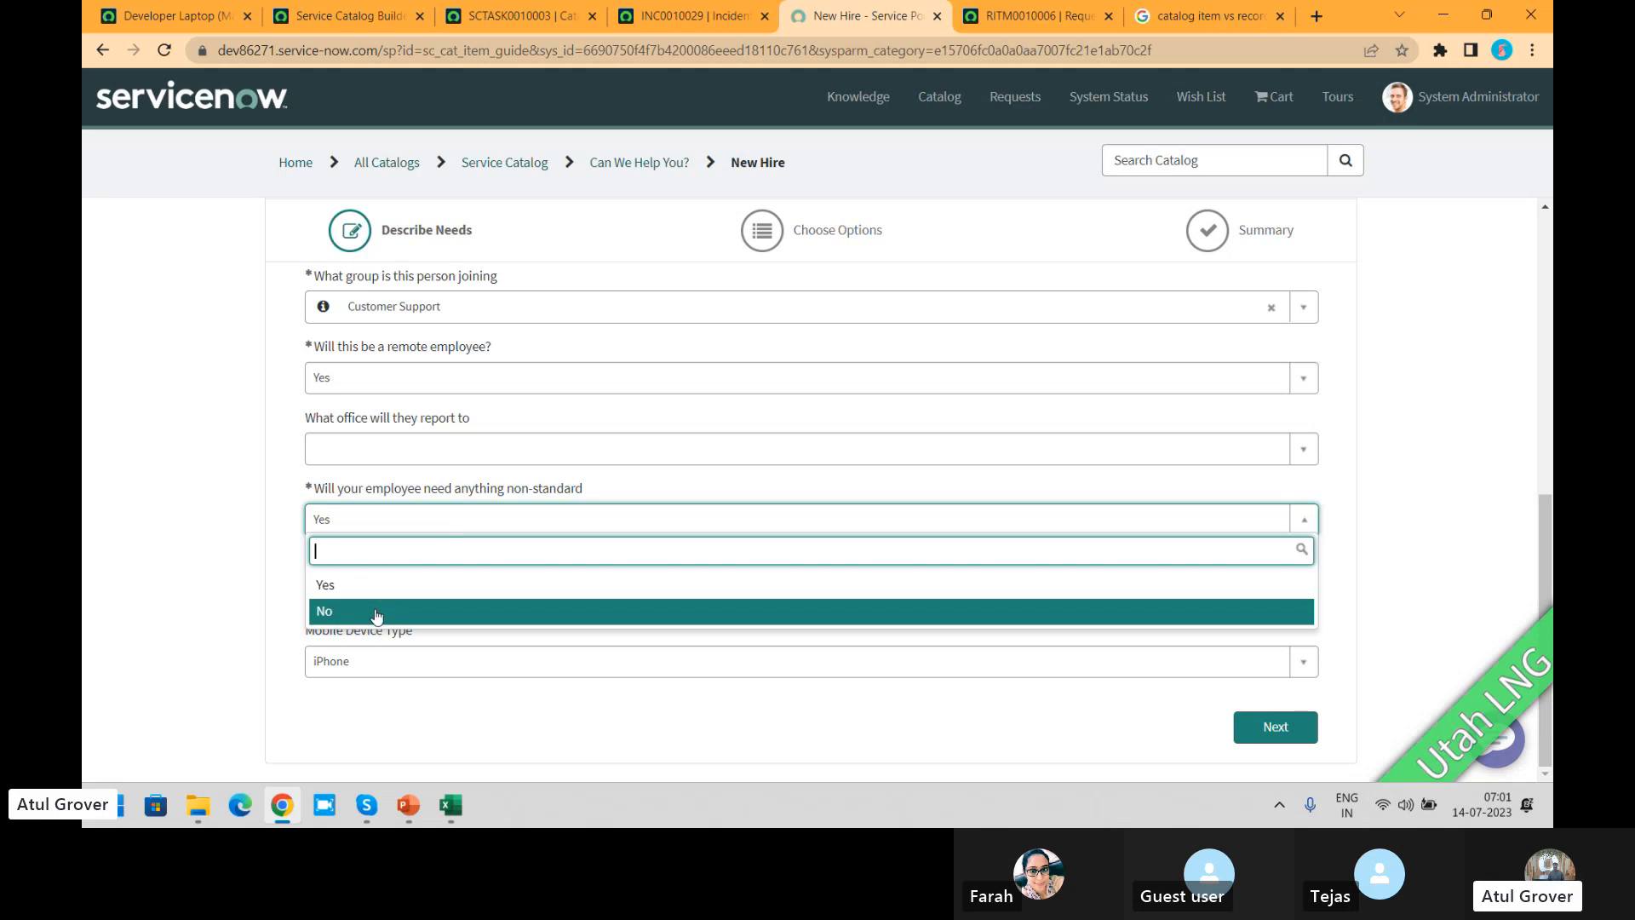
{"action": "left_click", "coordinate": [378, 611]}
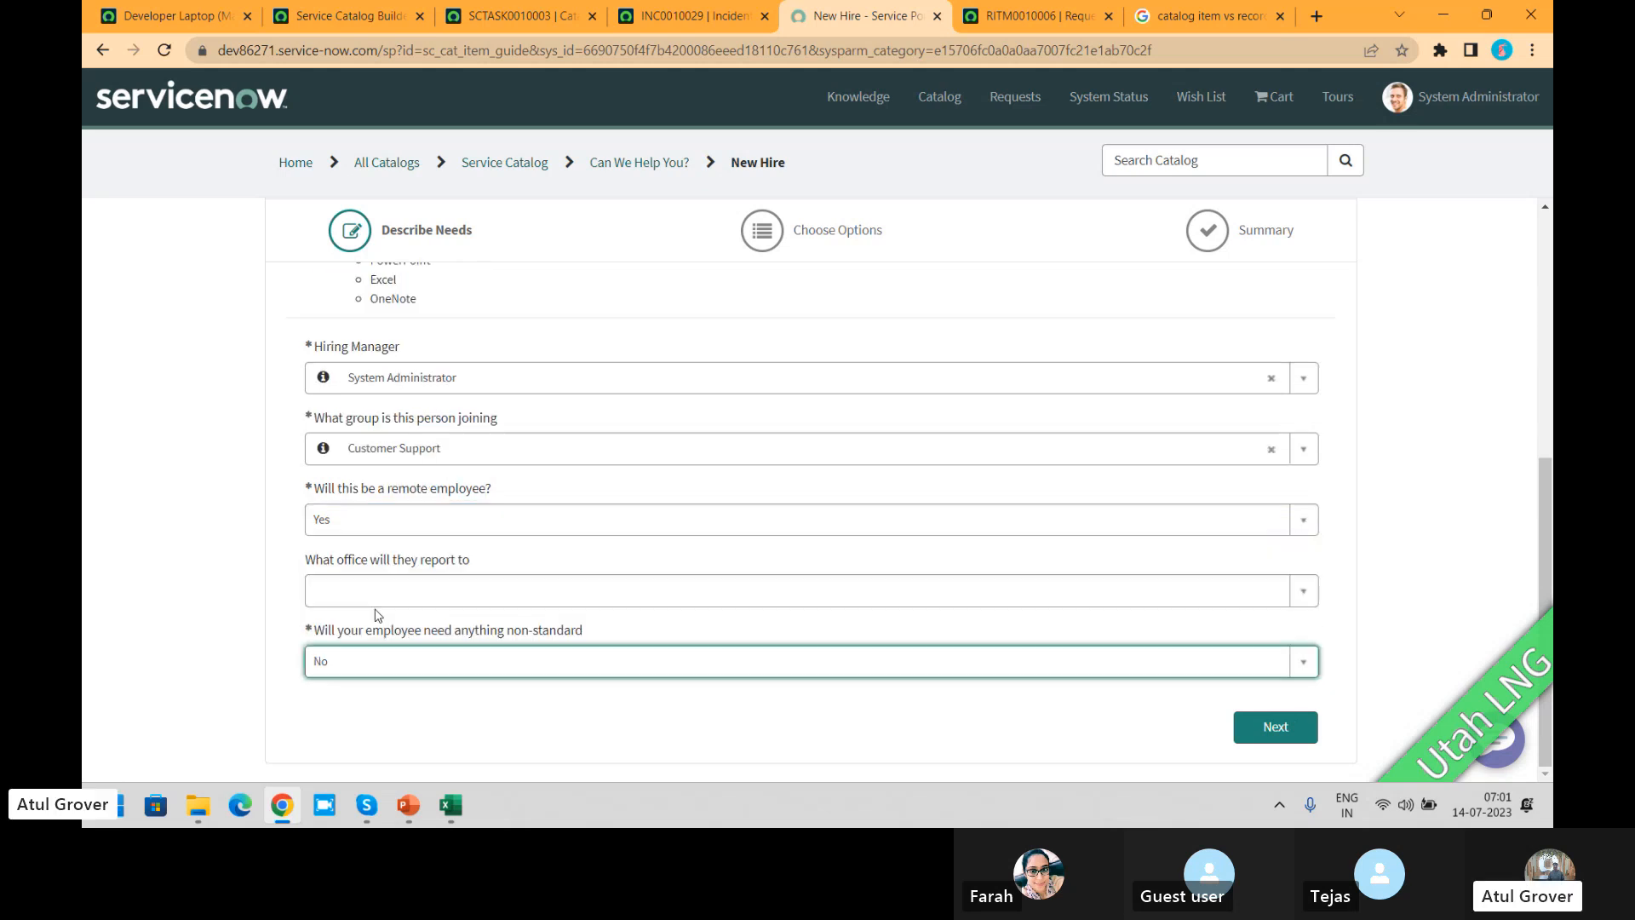
{"action": "left_click", "coordinate": [1272, 724]}
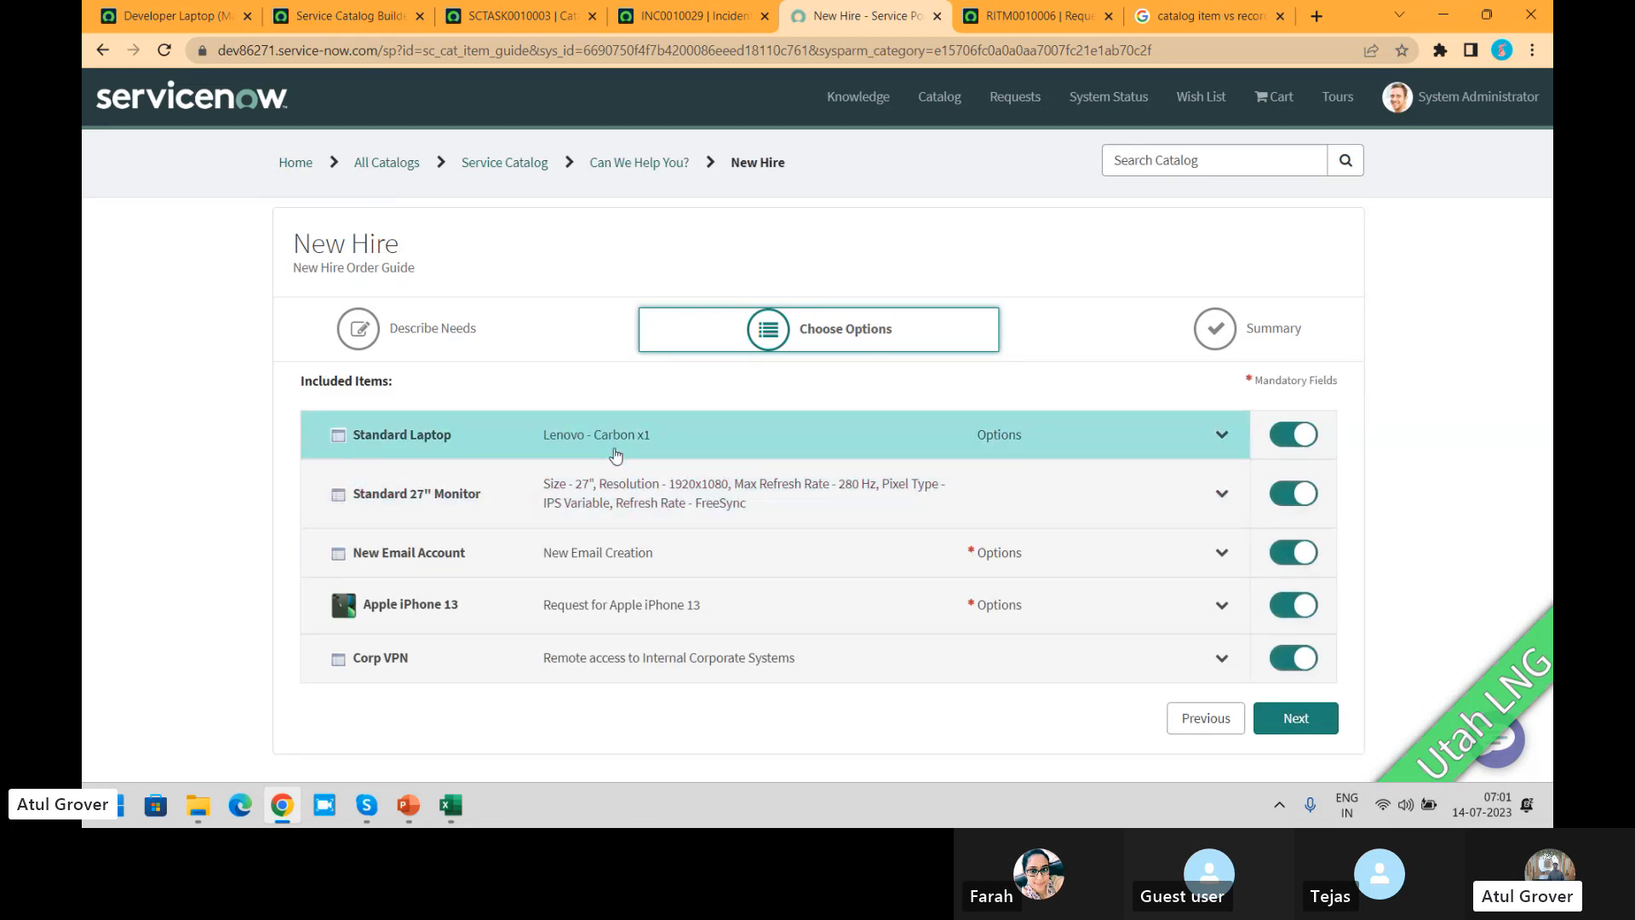
Step: Preview the catalog item referenced by the Developer Laptop (Mac) rule and return to the New Hire order guide record
{"action": "left_click", "coordinate": [197, 7]}
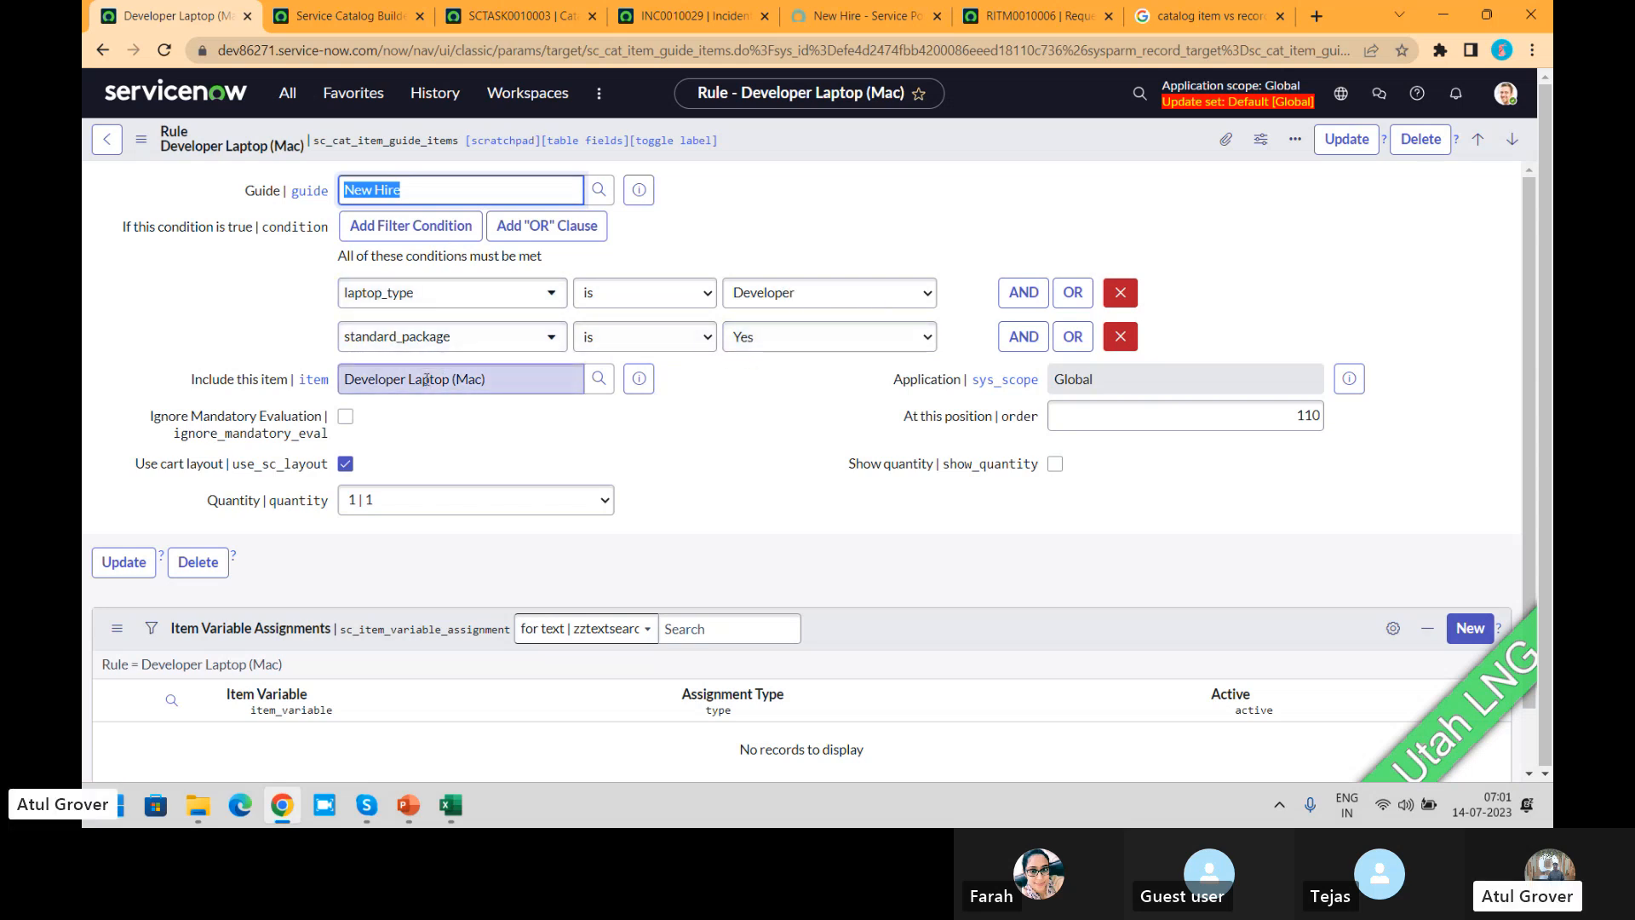
{"action": "left_click", "coordinate": [641, 378]}
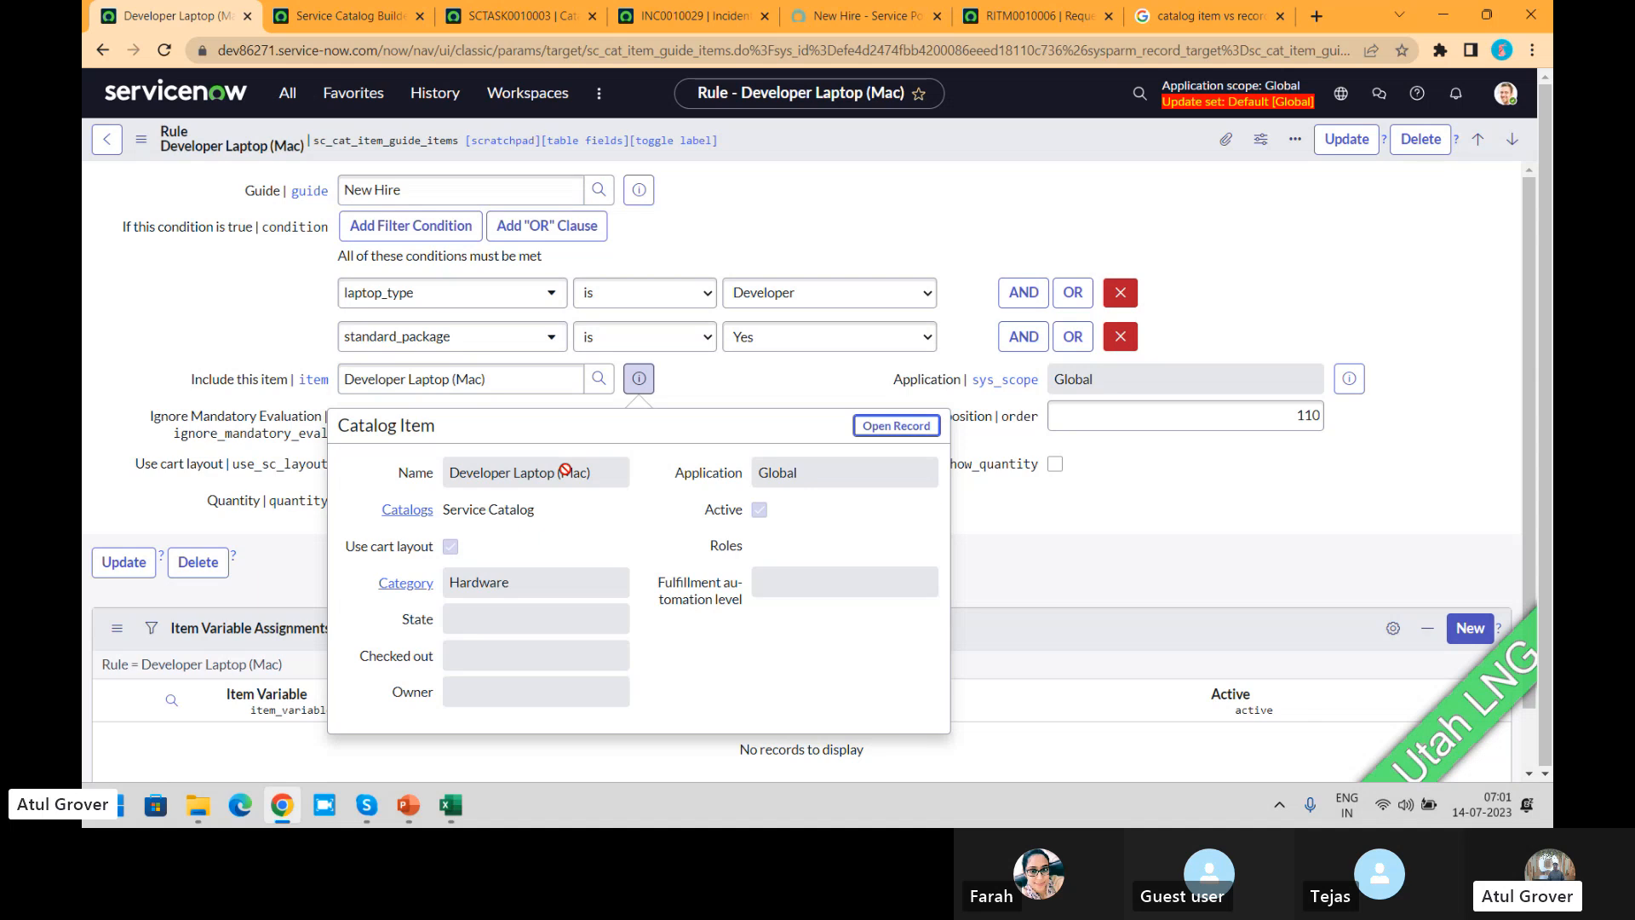
{"action": "left_click", "coordinate": [101, 53]}
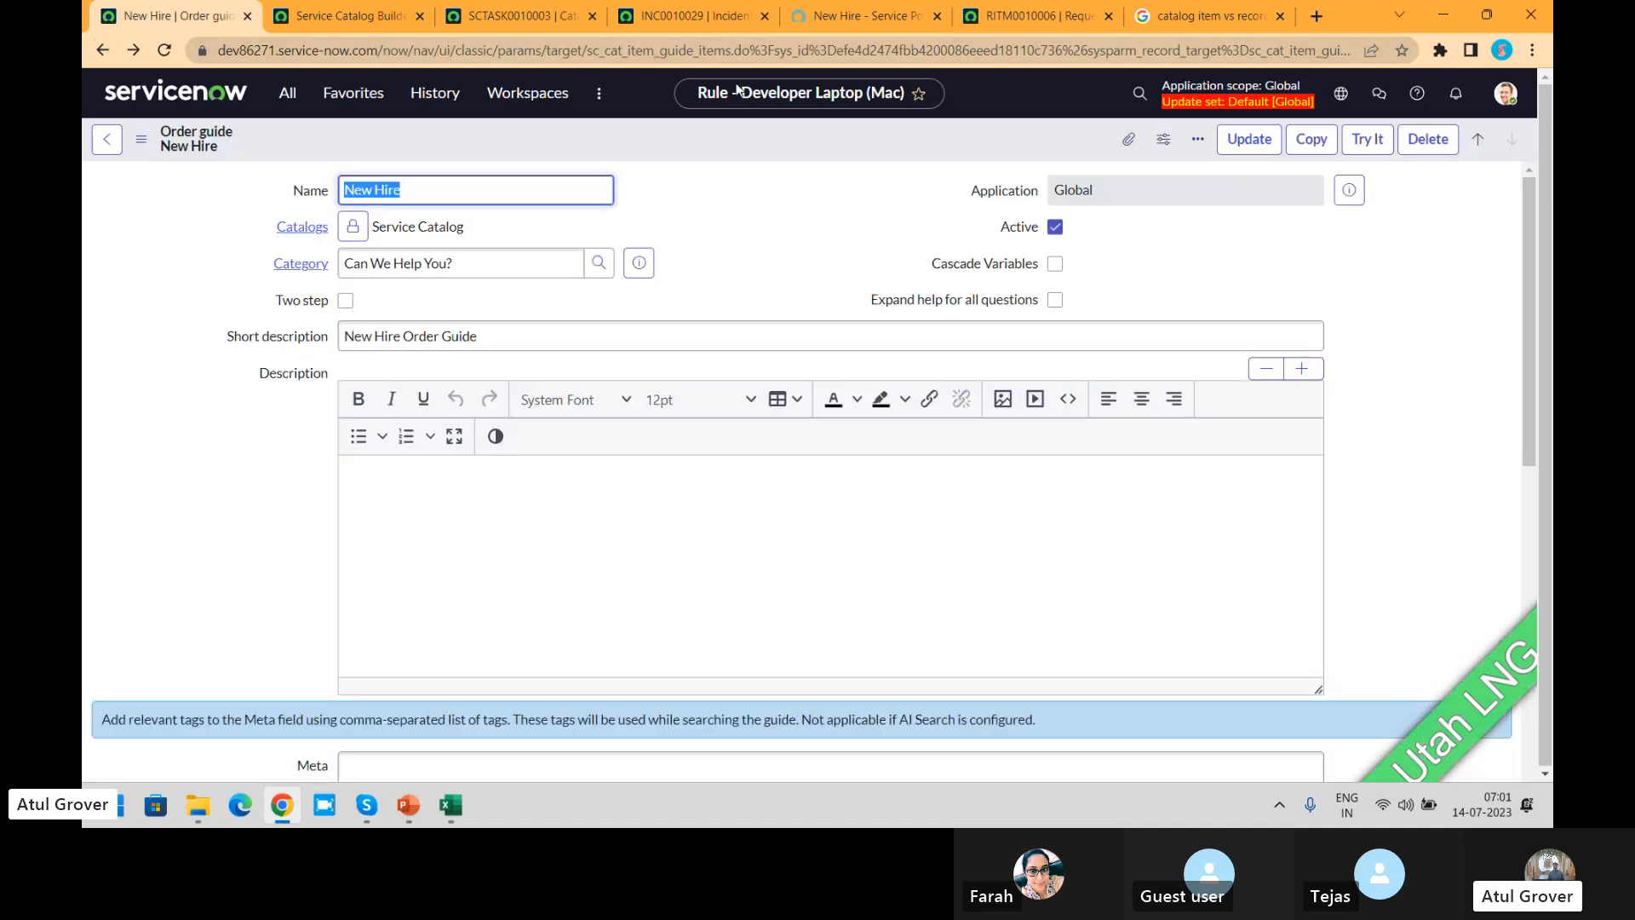
Step: Return the portal request to Describe Needs and review the answered New Hire questions
{"action": "left_click", "coordinate": [889, 17]}
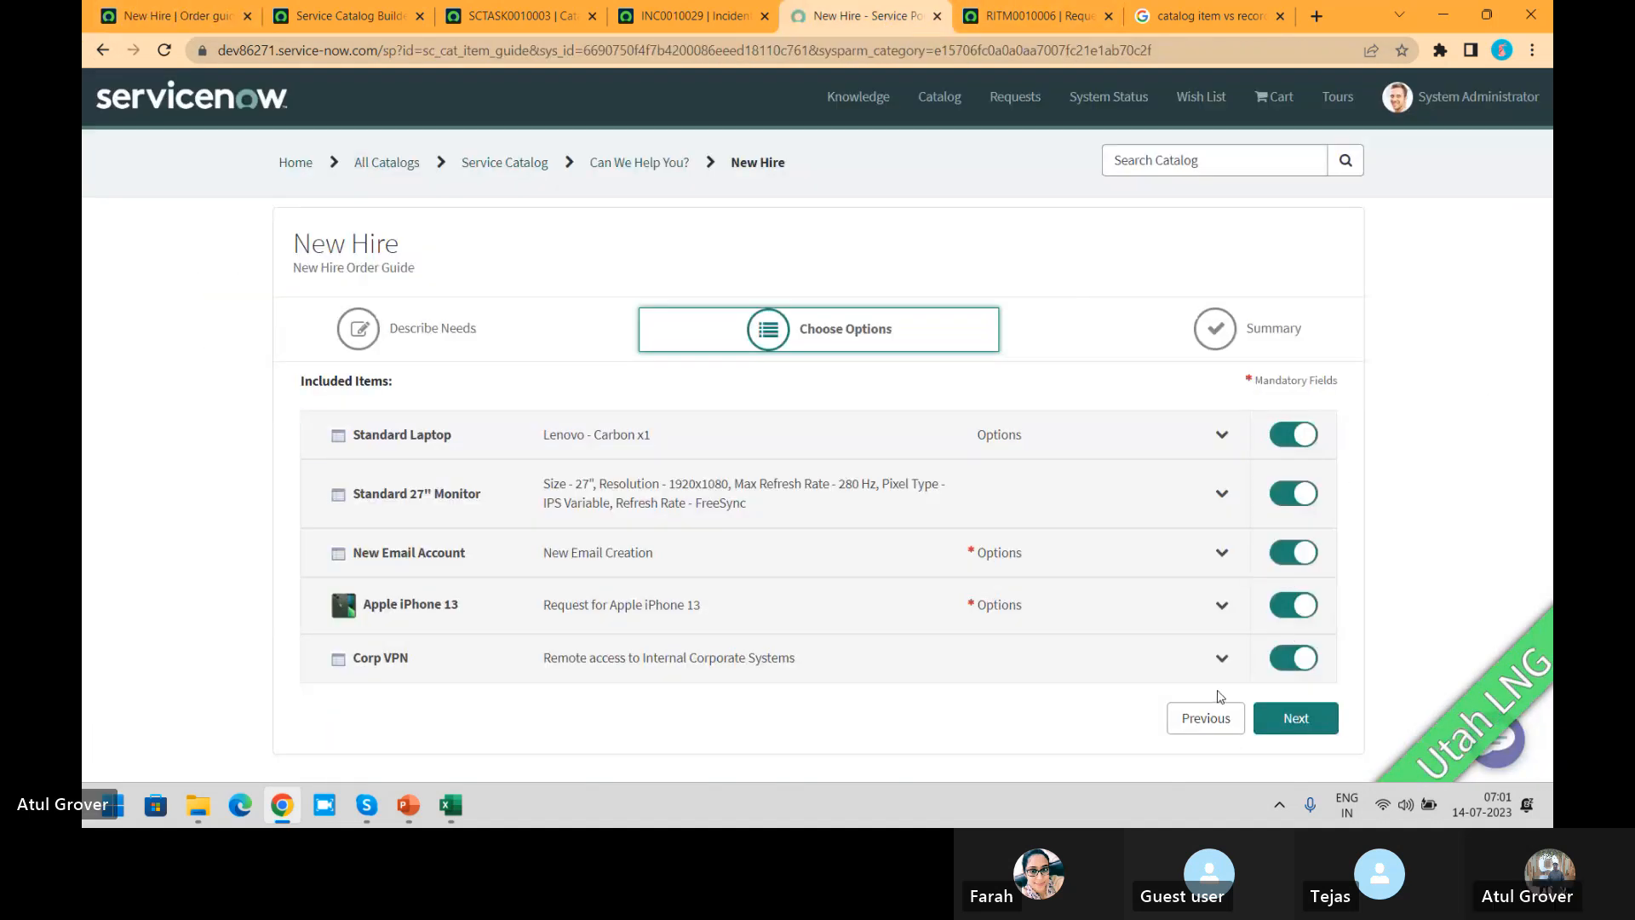
{"action": "left_click", "coordinate": [1205, 718]}
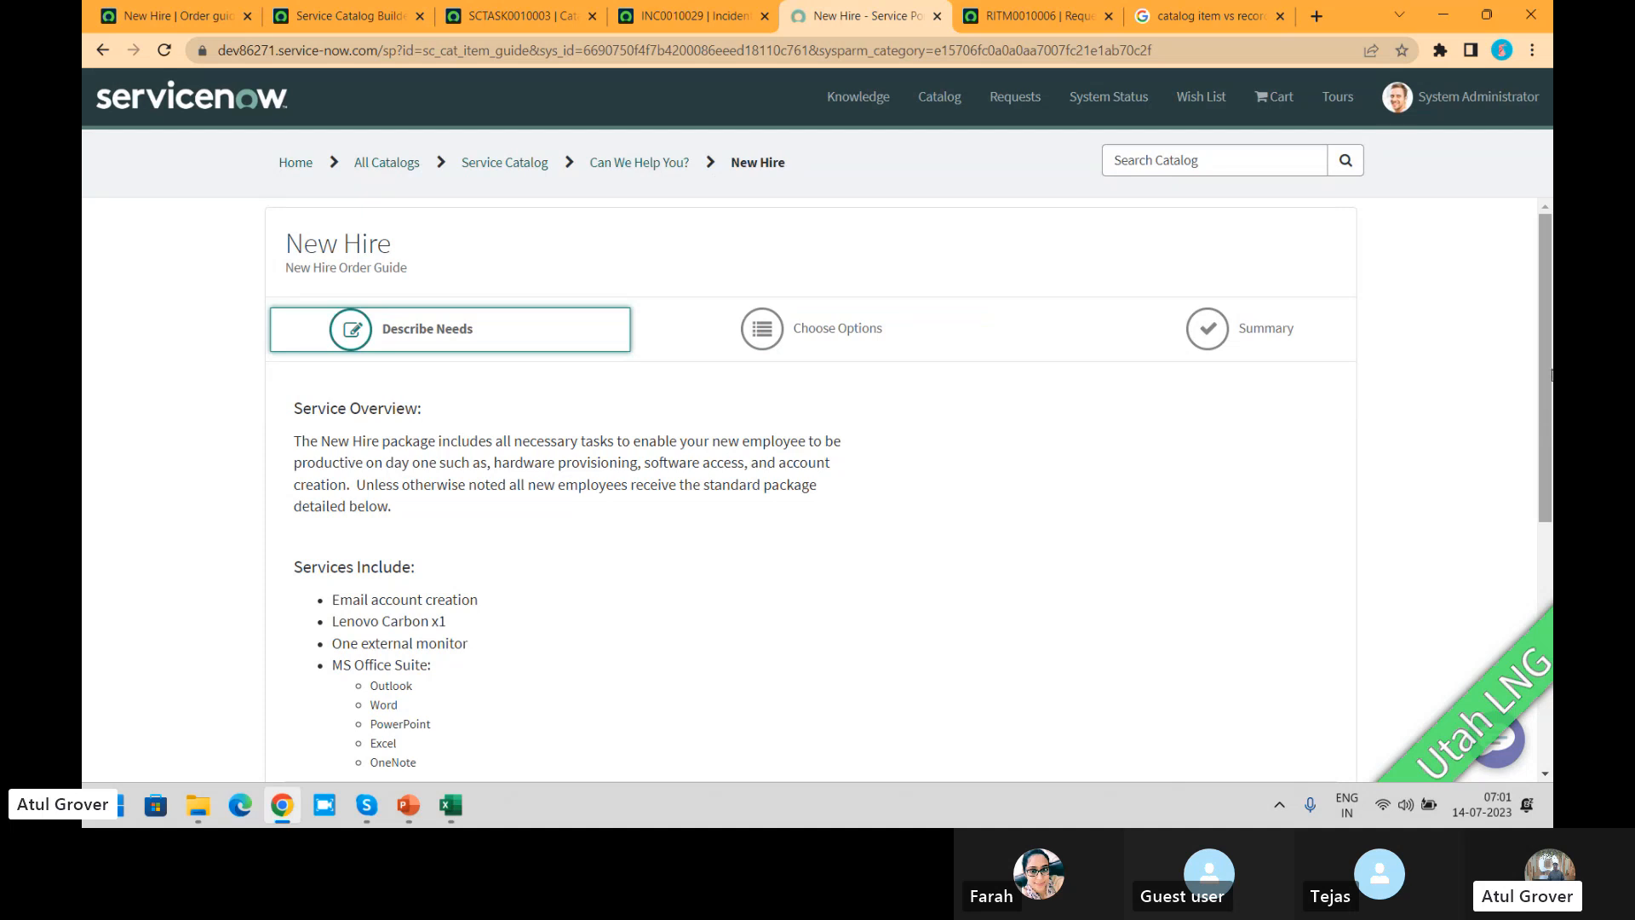
{"action": "scroll", "coordinate": [1545, 460], "scroll_direction": "down", "scroll_amount": 5}
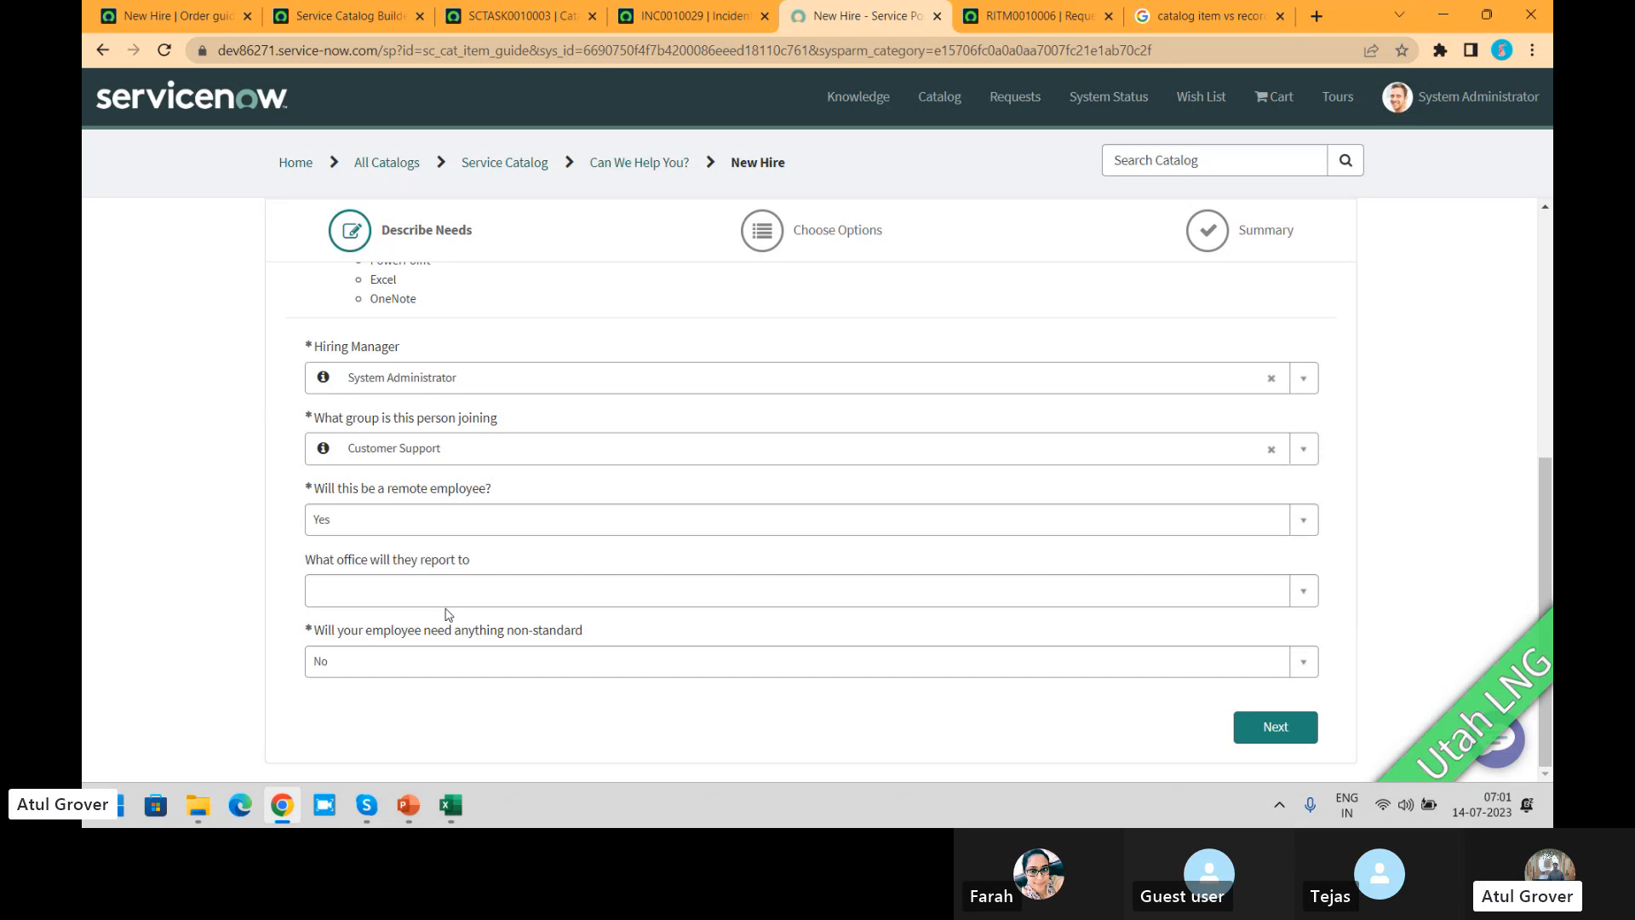
Step: Enable Cascade Variables on the New Hire order guide record
{"action": "left_click", "coordinate": [161, 18]}
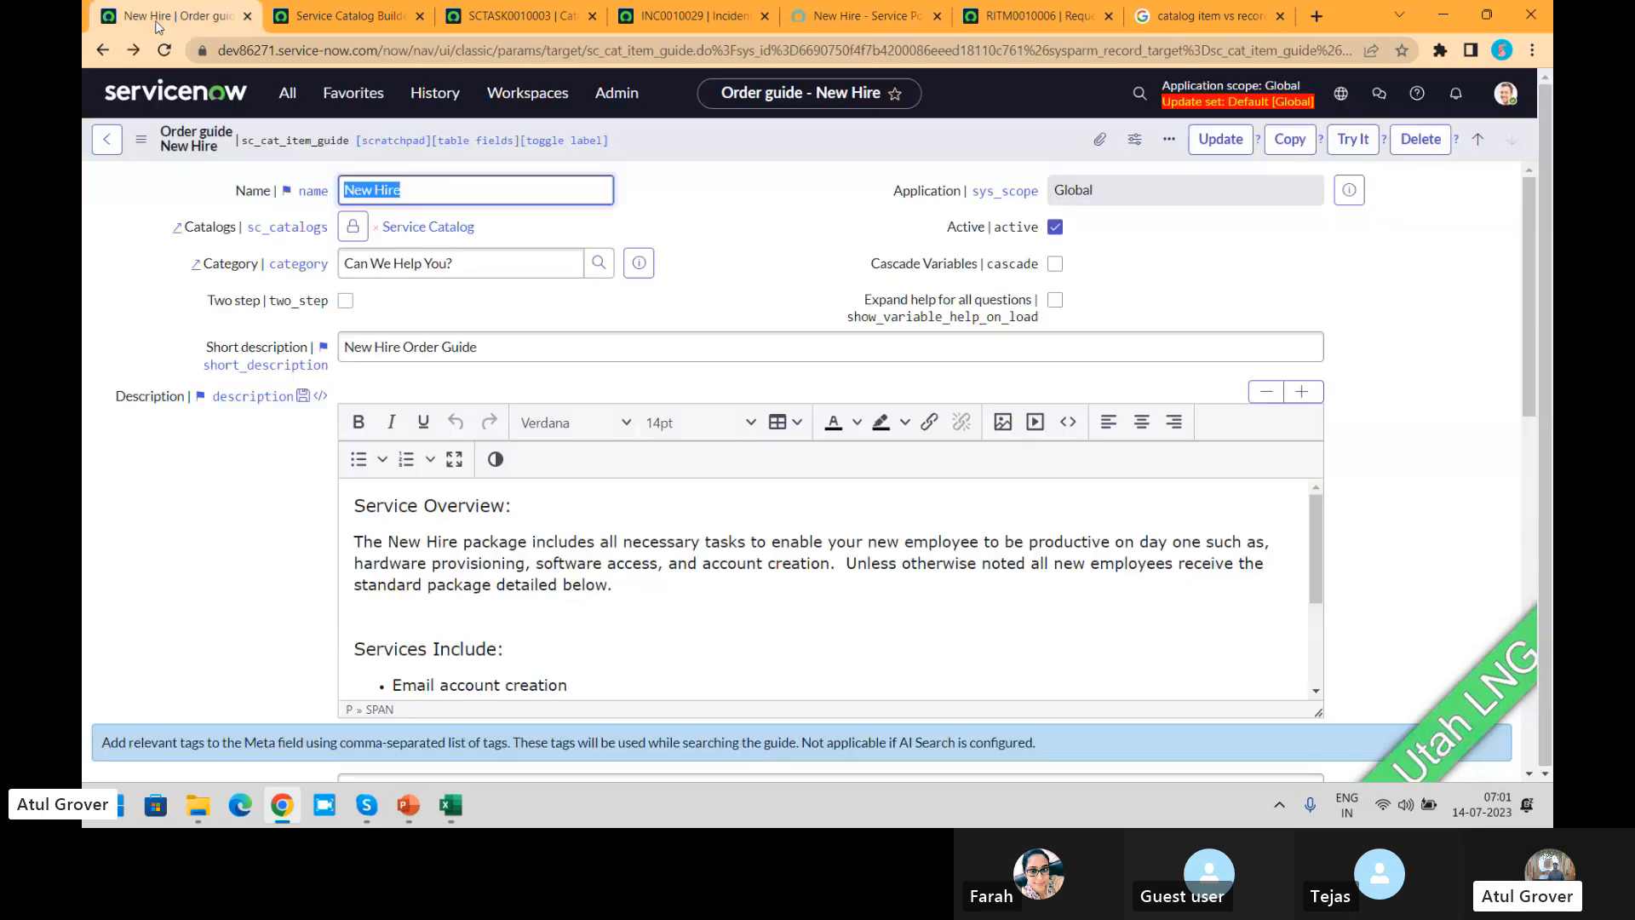
{"action": "left_click", "coordinate": [1056, 264]}
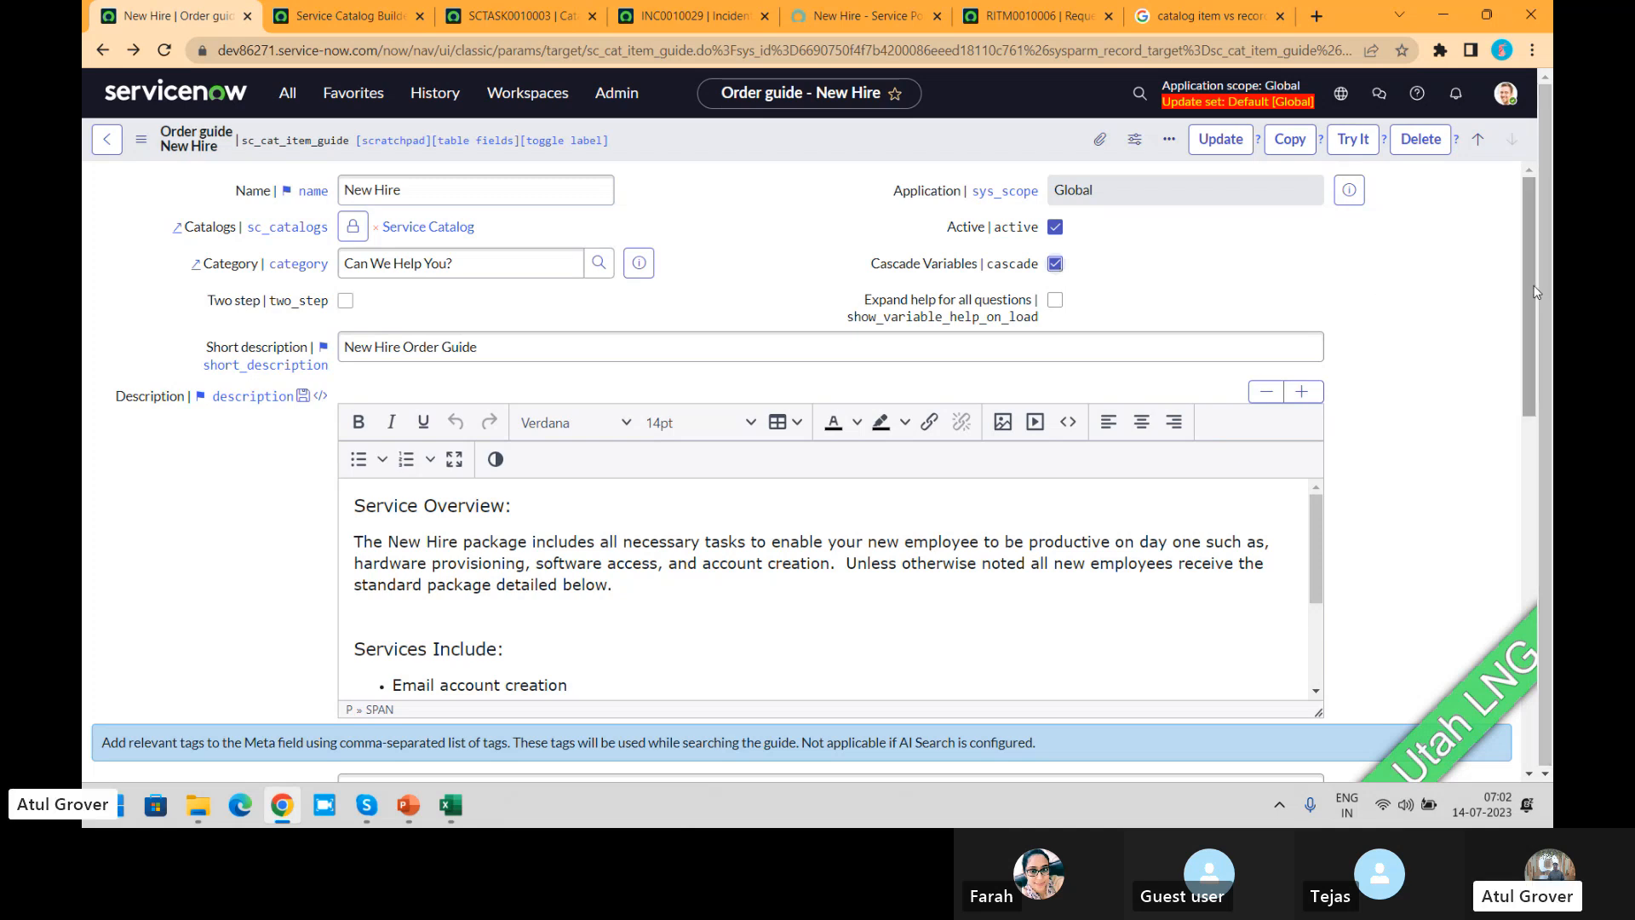
{"action": "left_click_drag", "start_coordinate": [1532, 286], "coordinate": [1530, 246]}
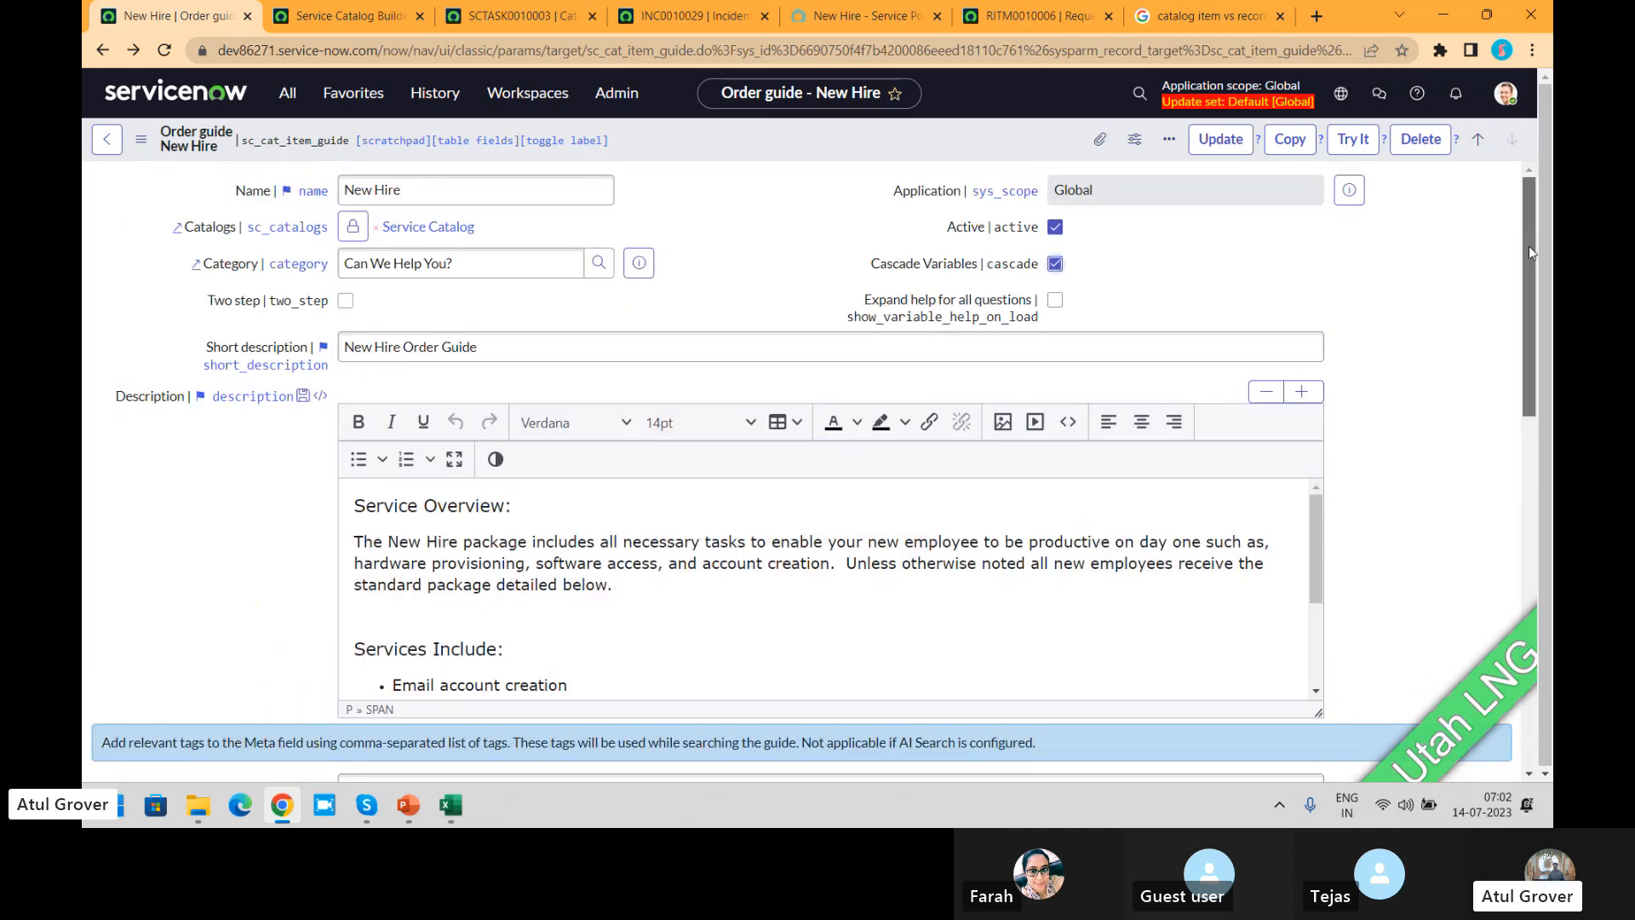
Step: Compare the New Hire portal questions with the items in the order guide's rule base
{"action": "left_click", "coordinate": [860, 16]}
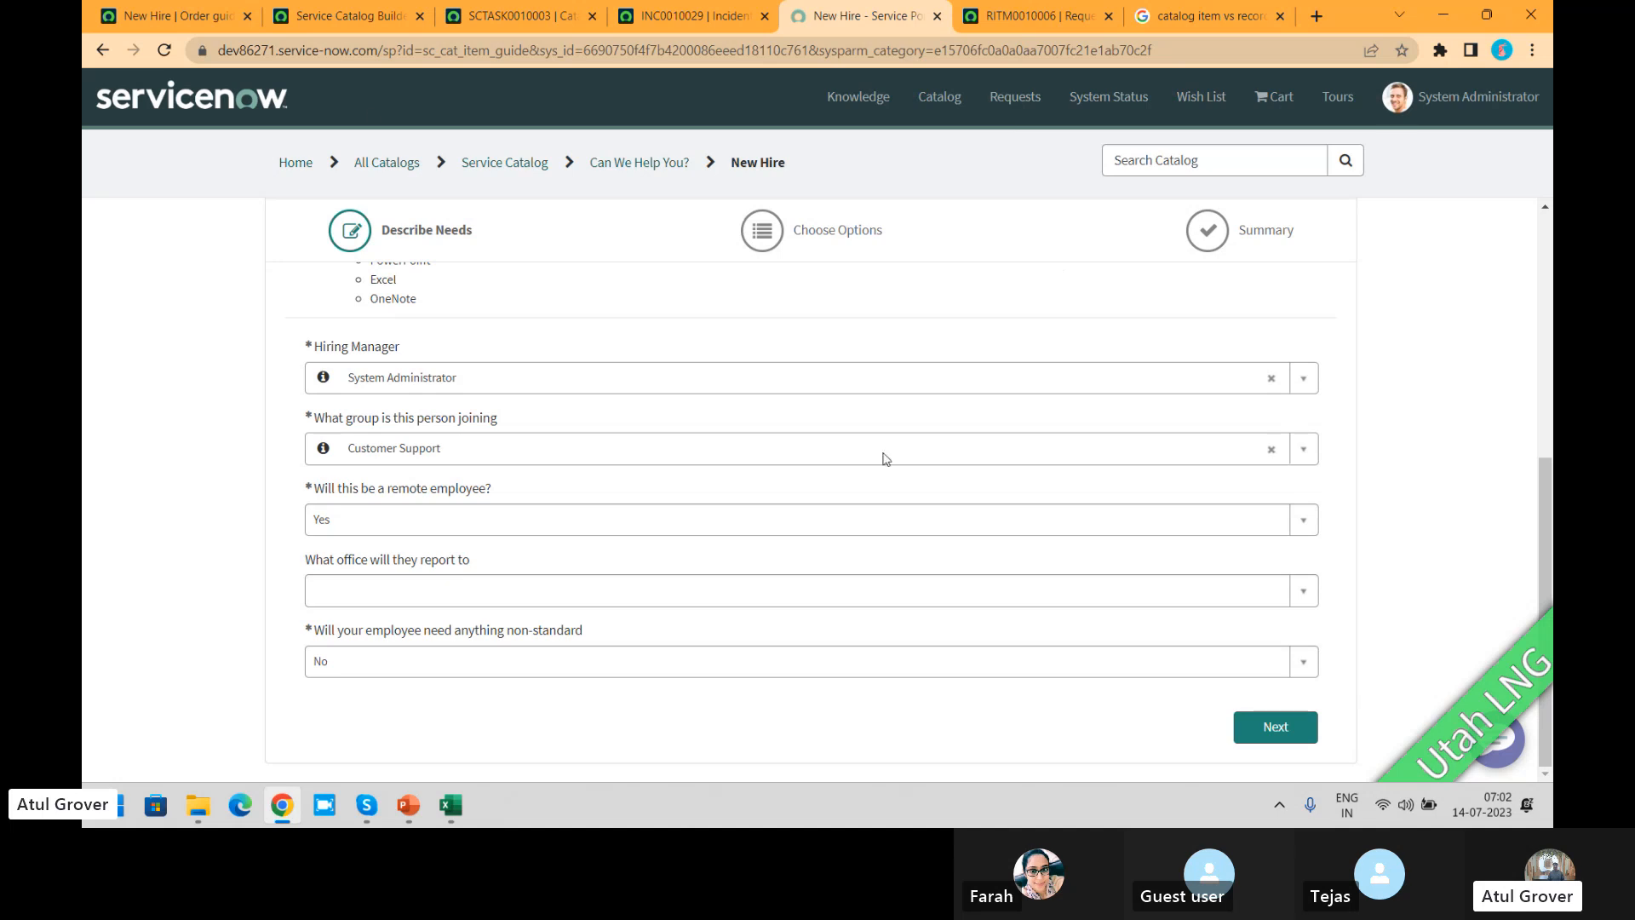
{"action": "left_click", "coordinate": [130, 12]}
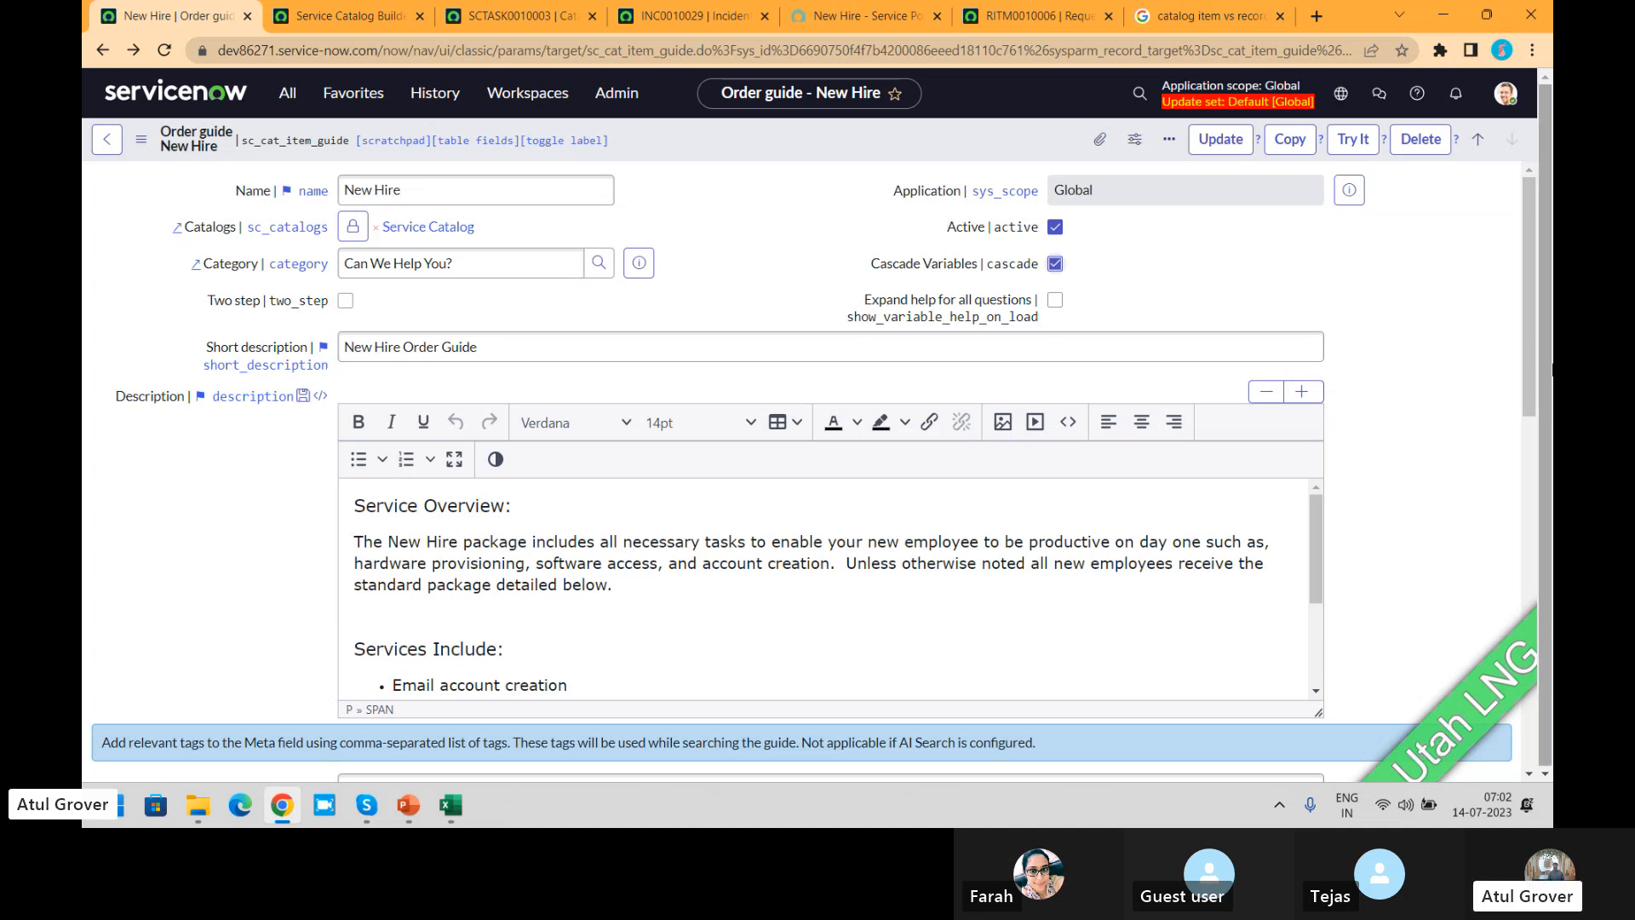
{"action": "left_click_drag", "start_coordinate": [1520, 340], "coordinate": [1551, 697]}
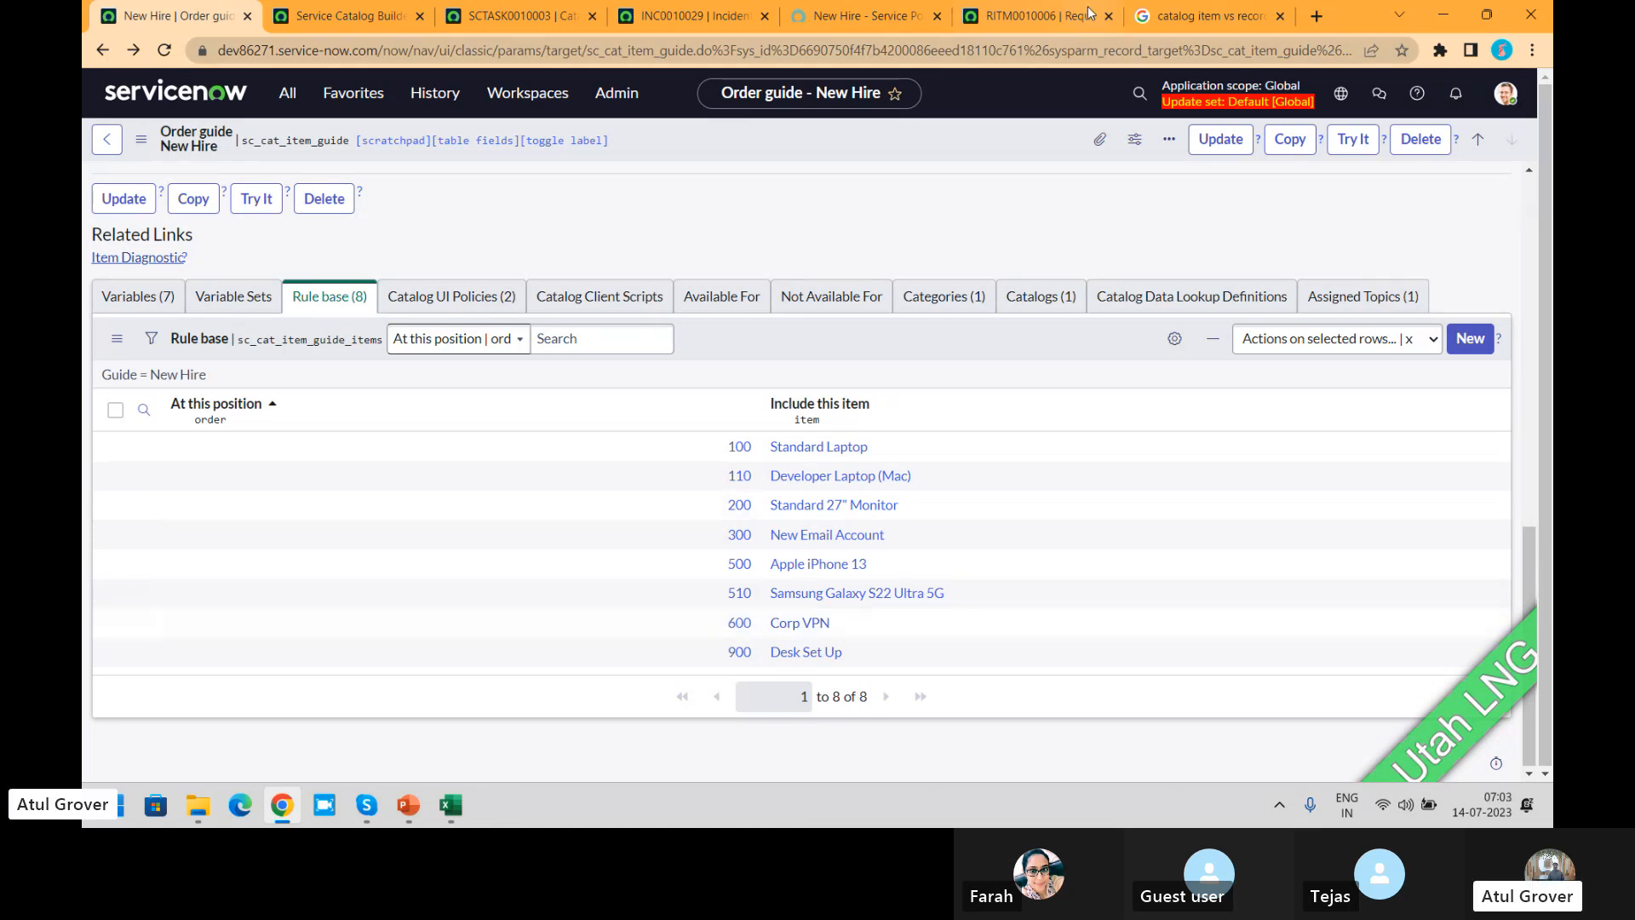
{"action": "left_click", "coordinate": [822, 17]}
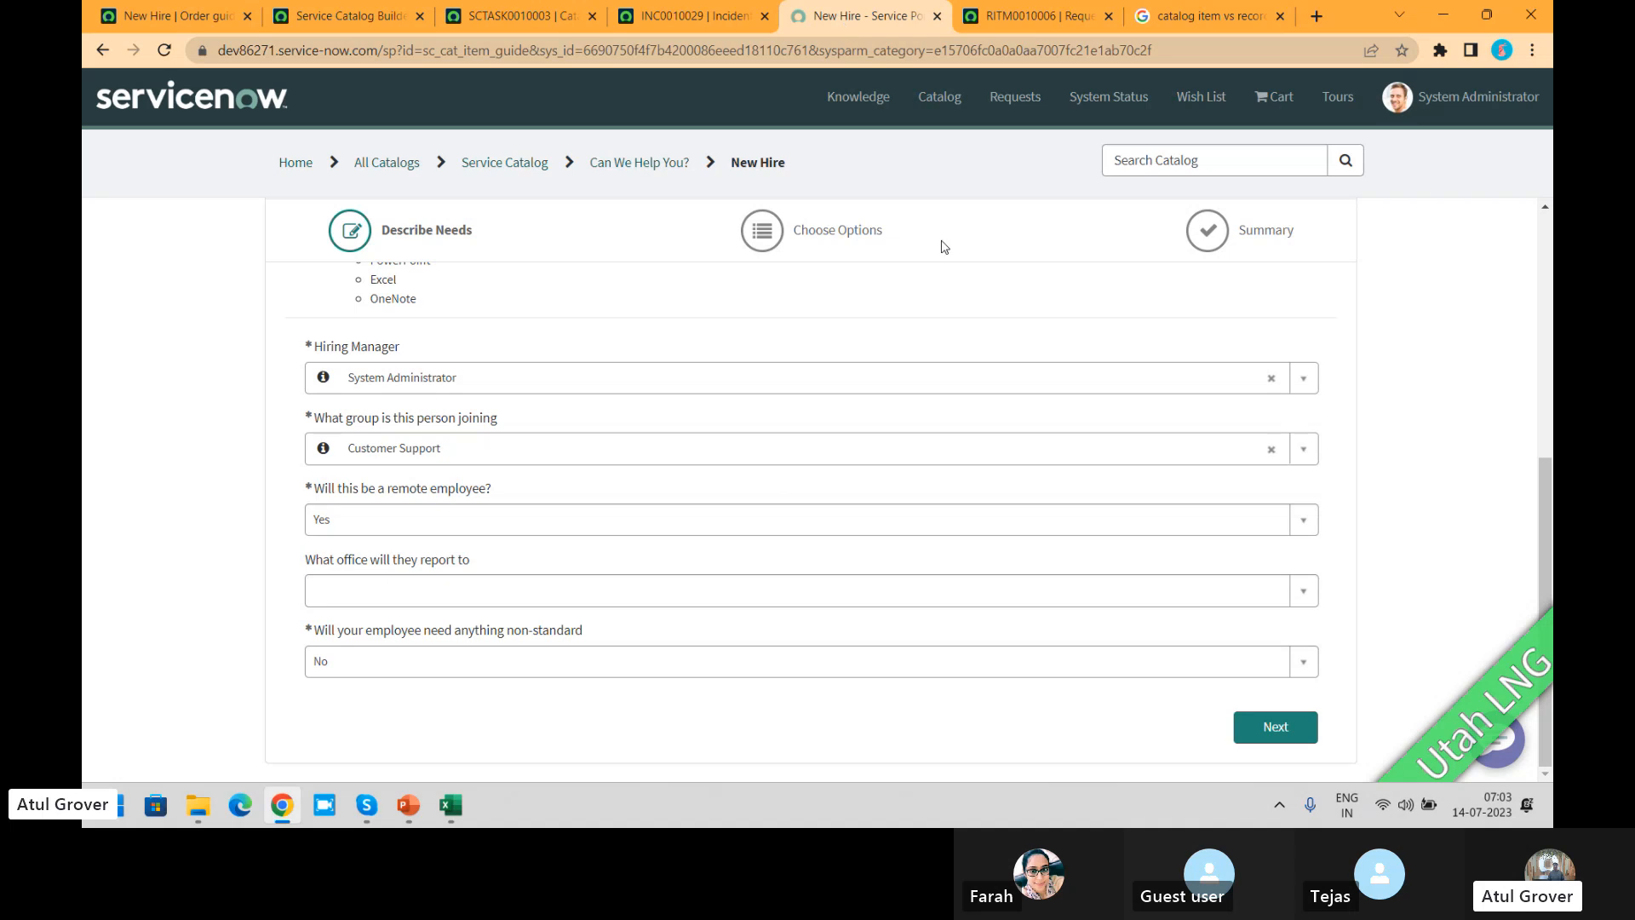
{"action": "left_click", "coordinate": [175, 15]}
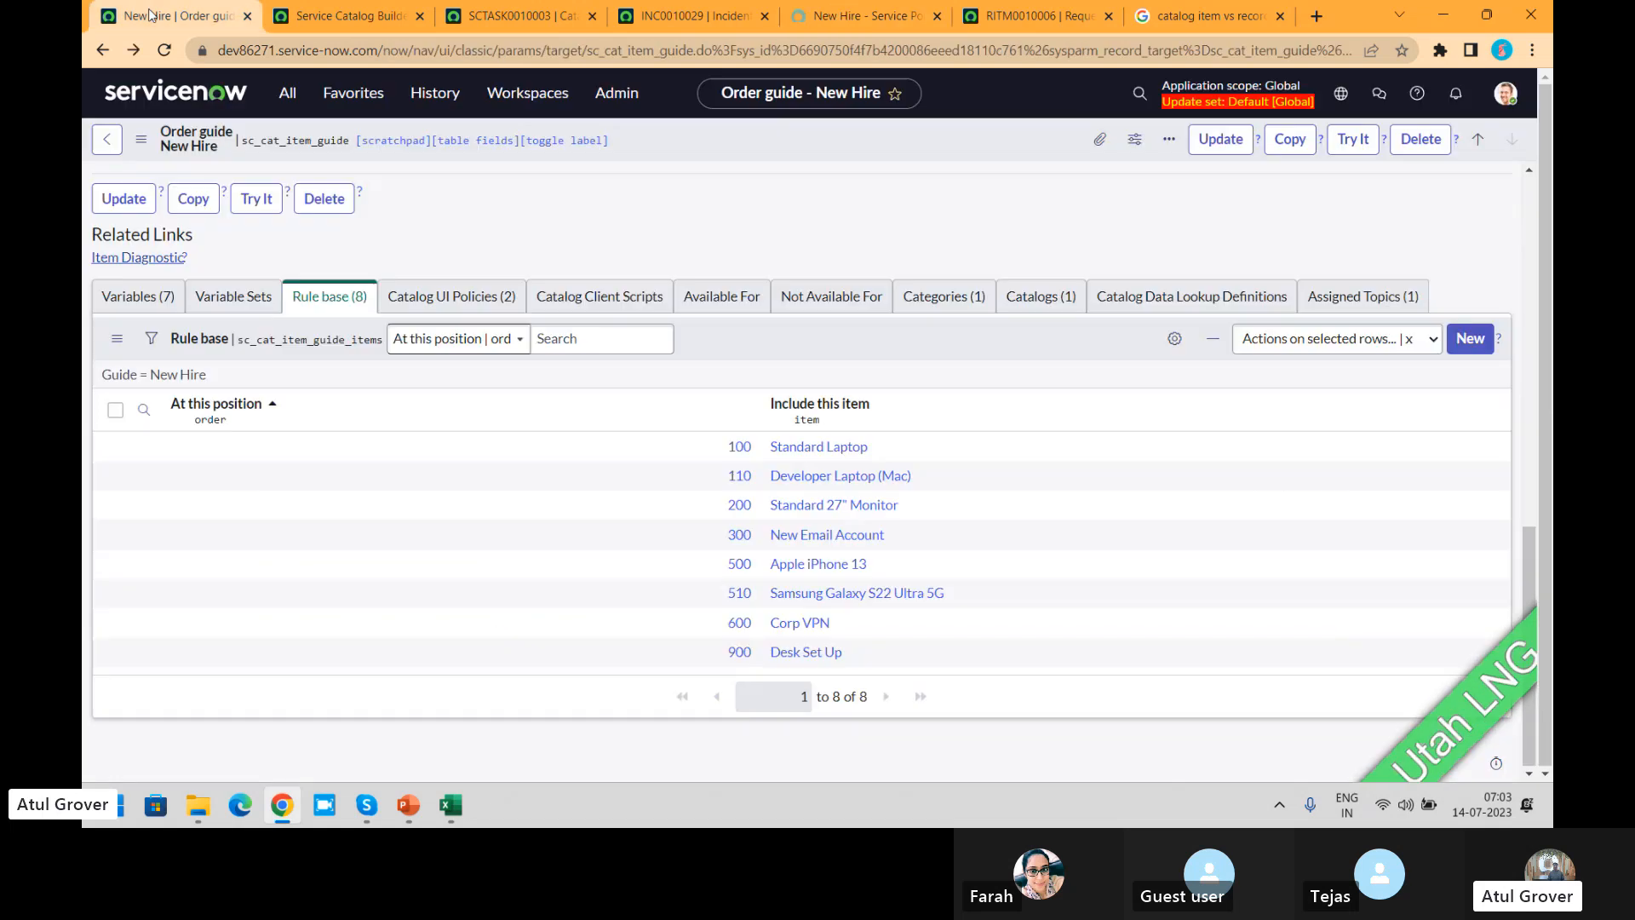
Step: Save the New Hire order guide record while staying on its form, and switch to the Skype call
{"action": "left_click", "coordinate": [1533, 216]}
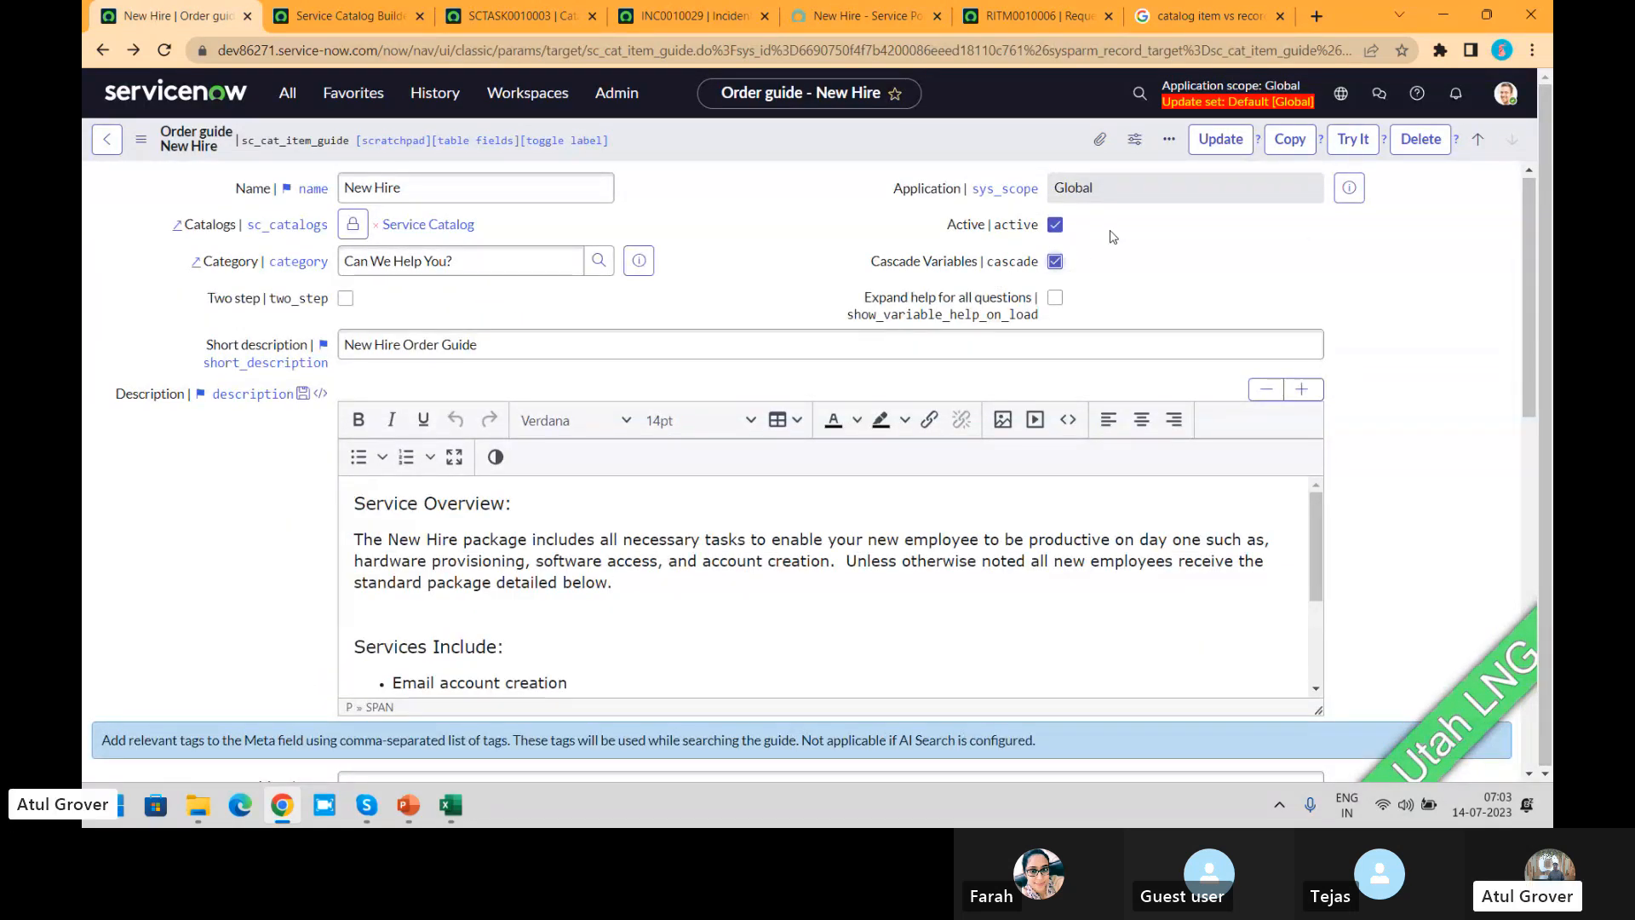
{"action": "right_click", "coordinate": [977, 149]}
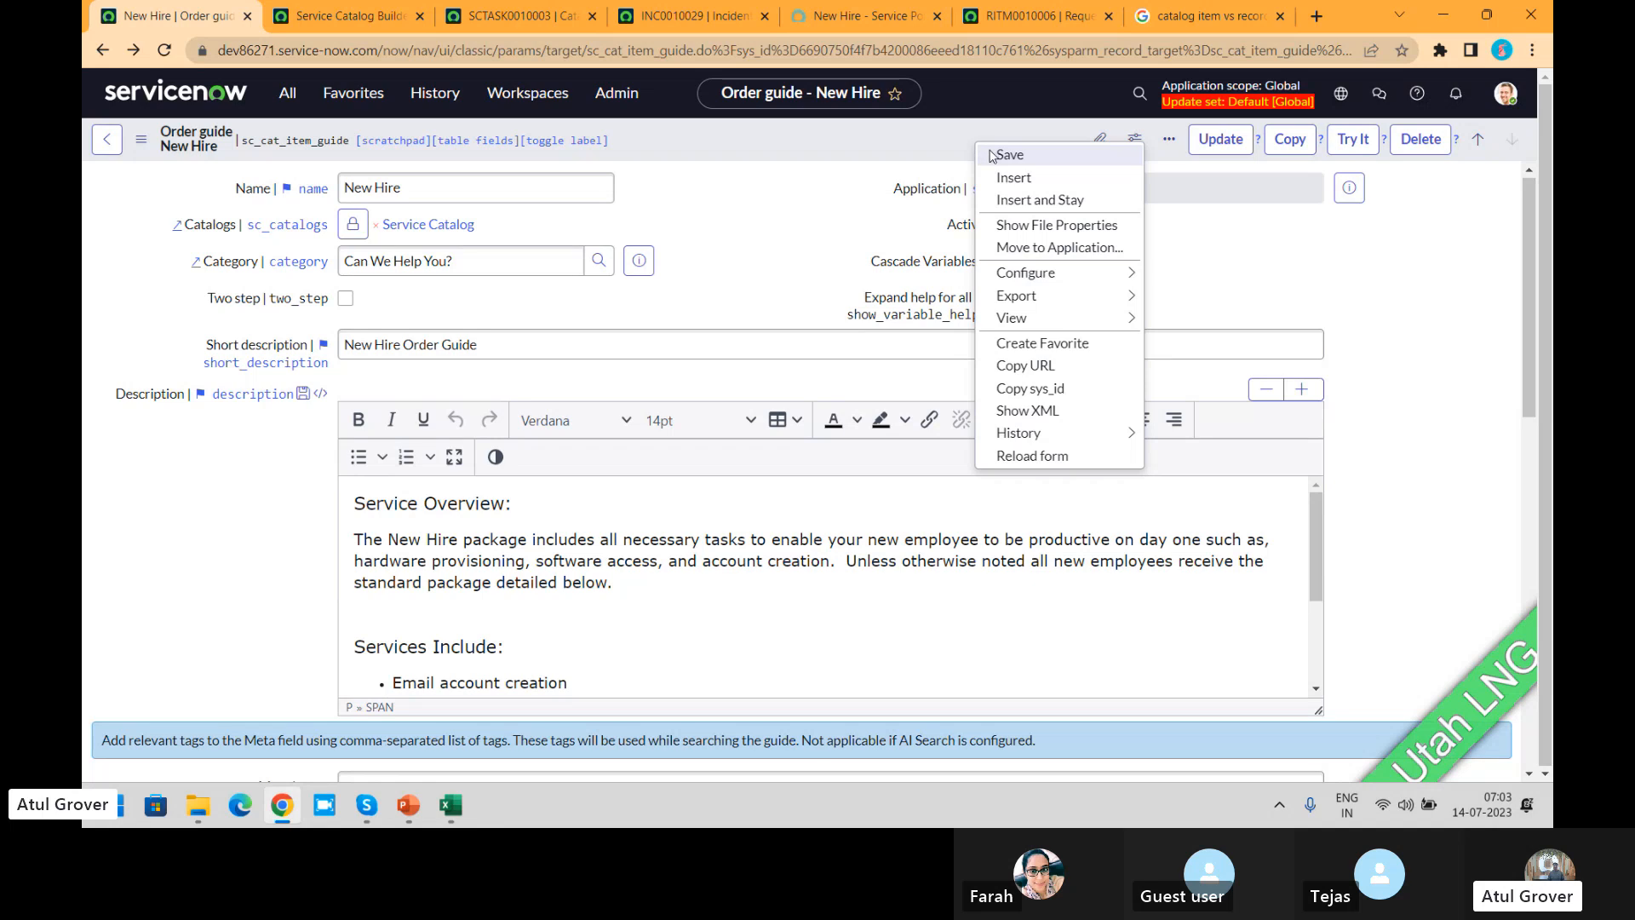
{"action": "left_click", "coordinate": [990, 156]}
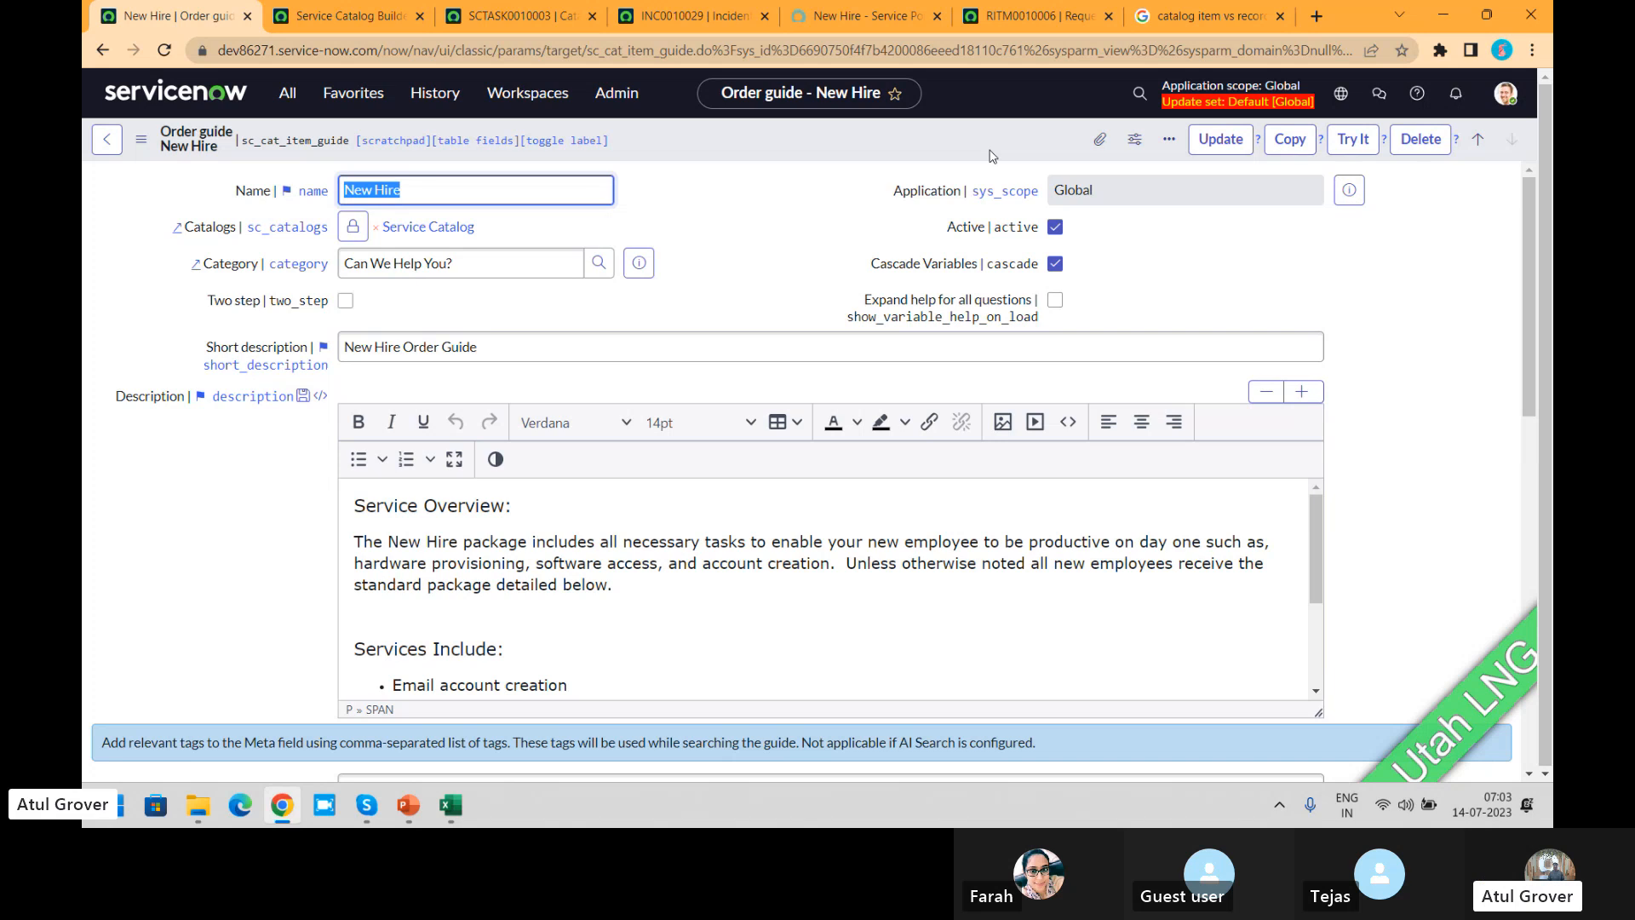
{"action": "key", "text": "alt+Tab"}
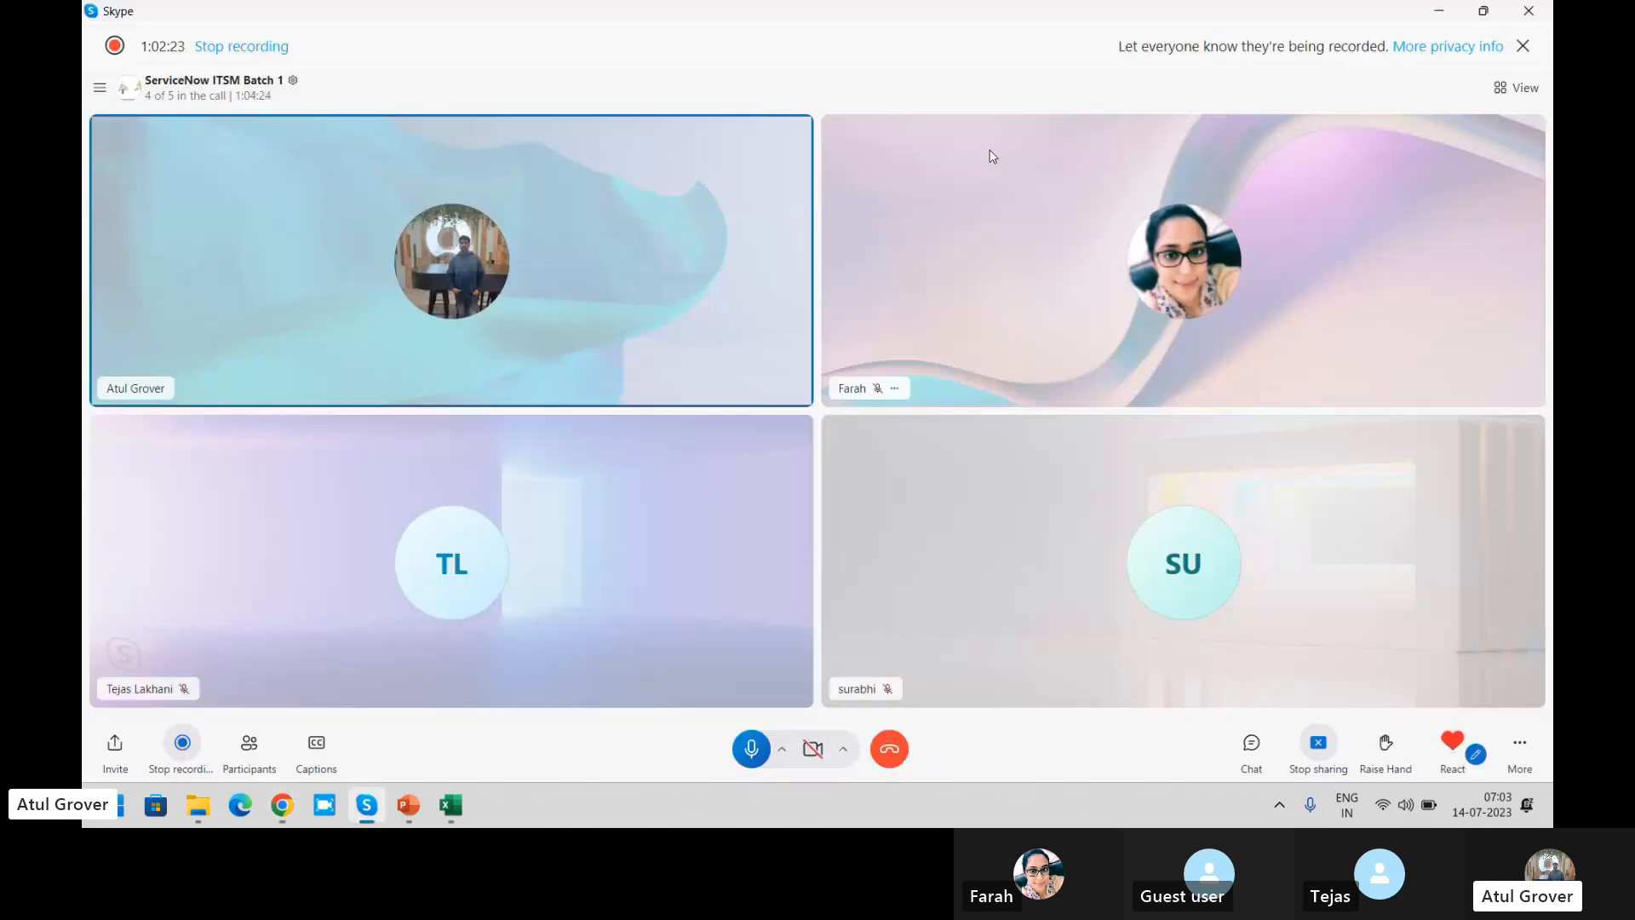